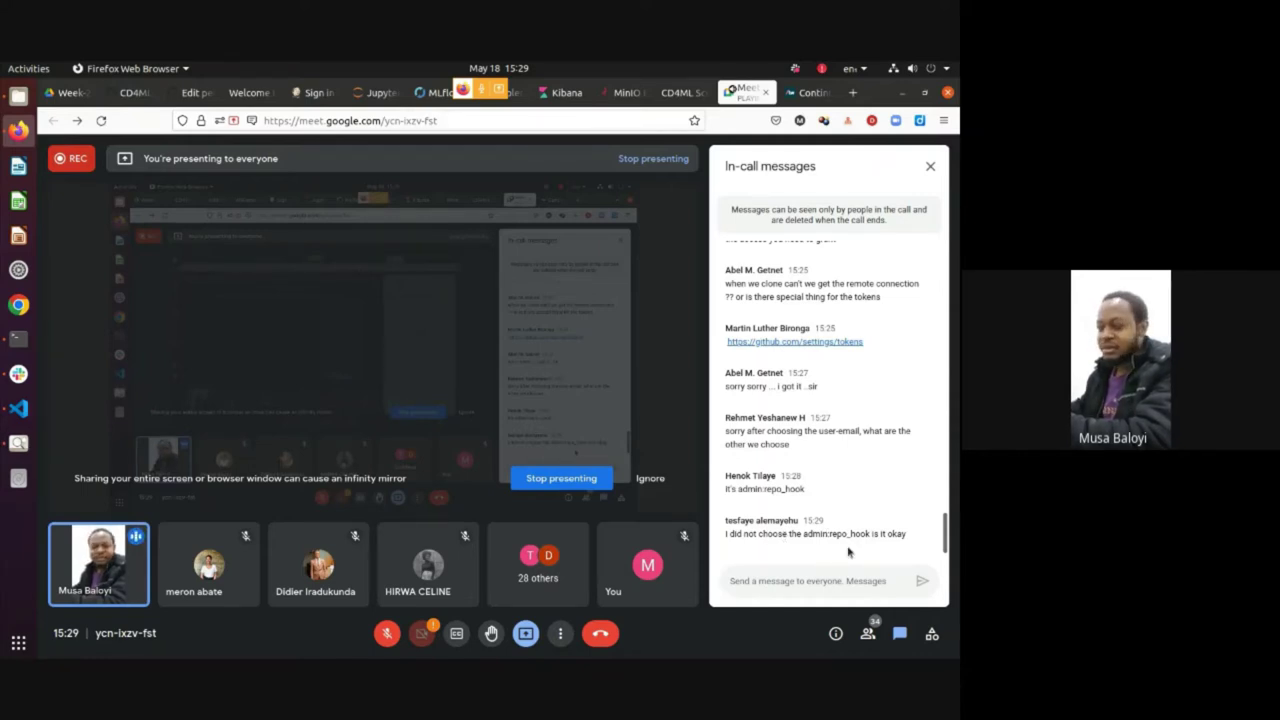
Switch from the video call to the GitHub token settings and open the personal access tokens list
left_click(836, 579)
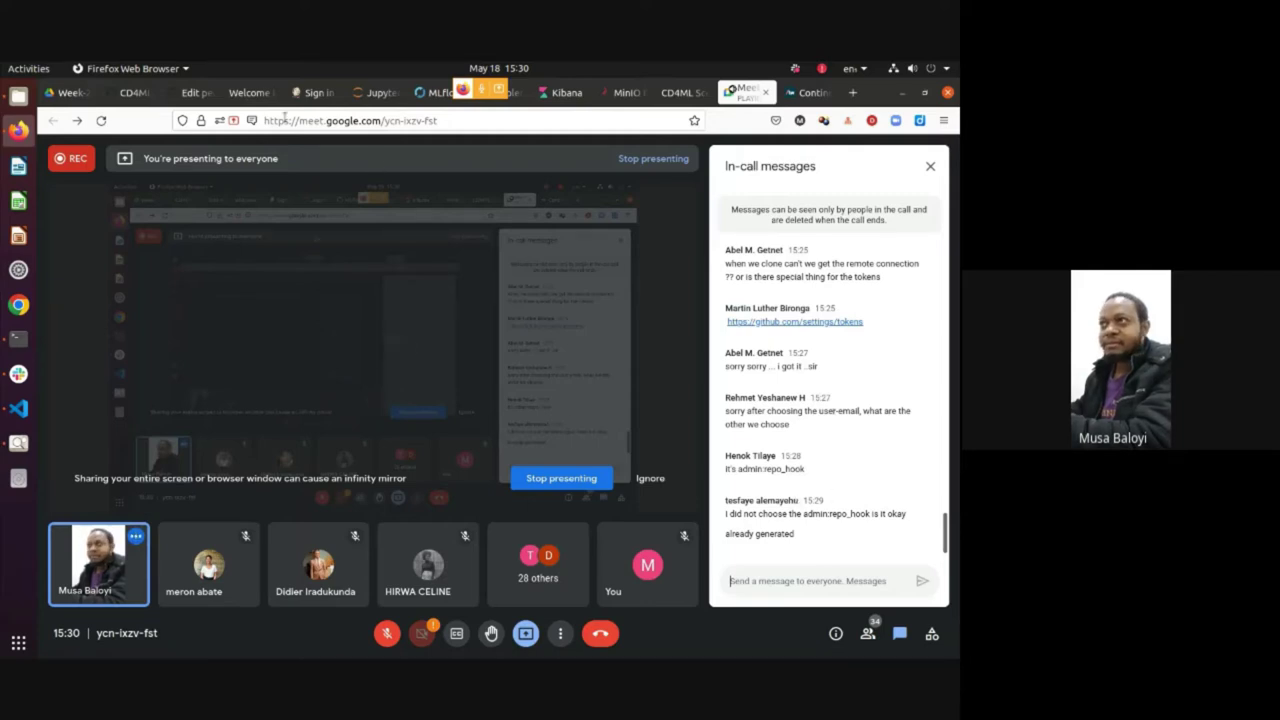
left_click(197, 93)
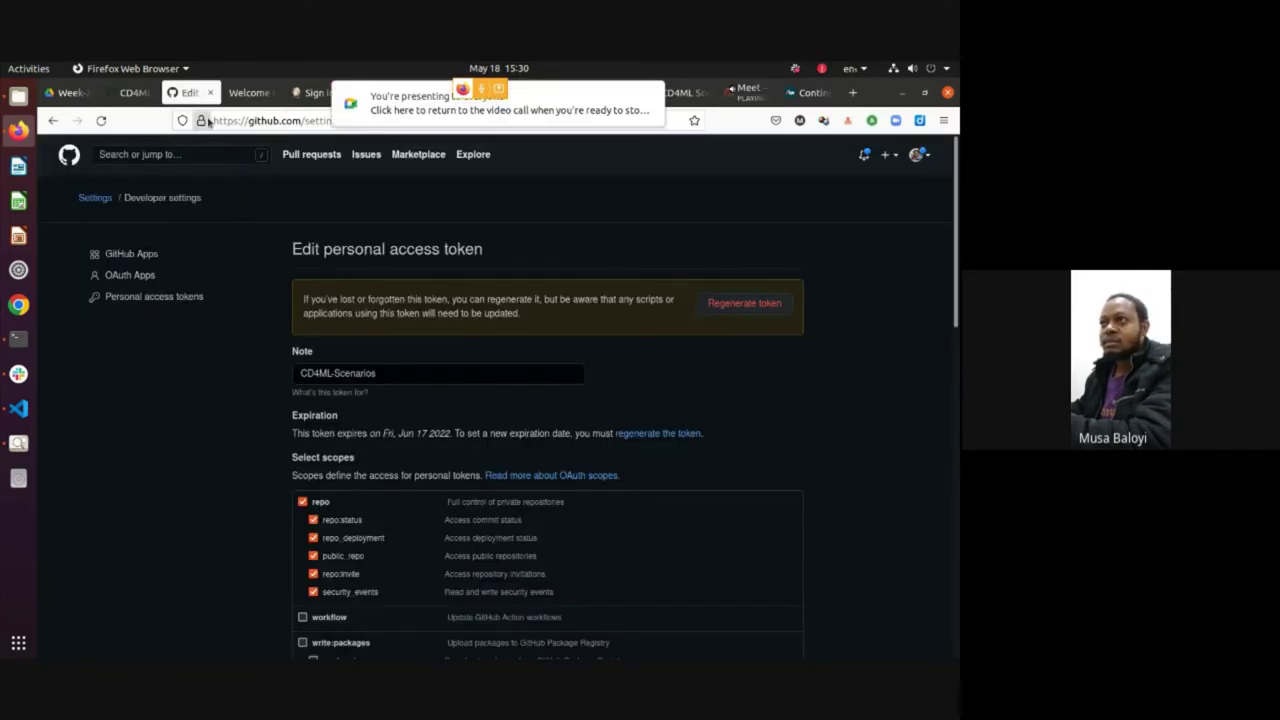
left_click(137, 93)
left_click(196, 93)
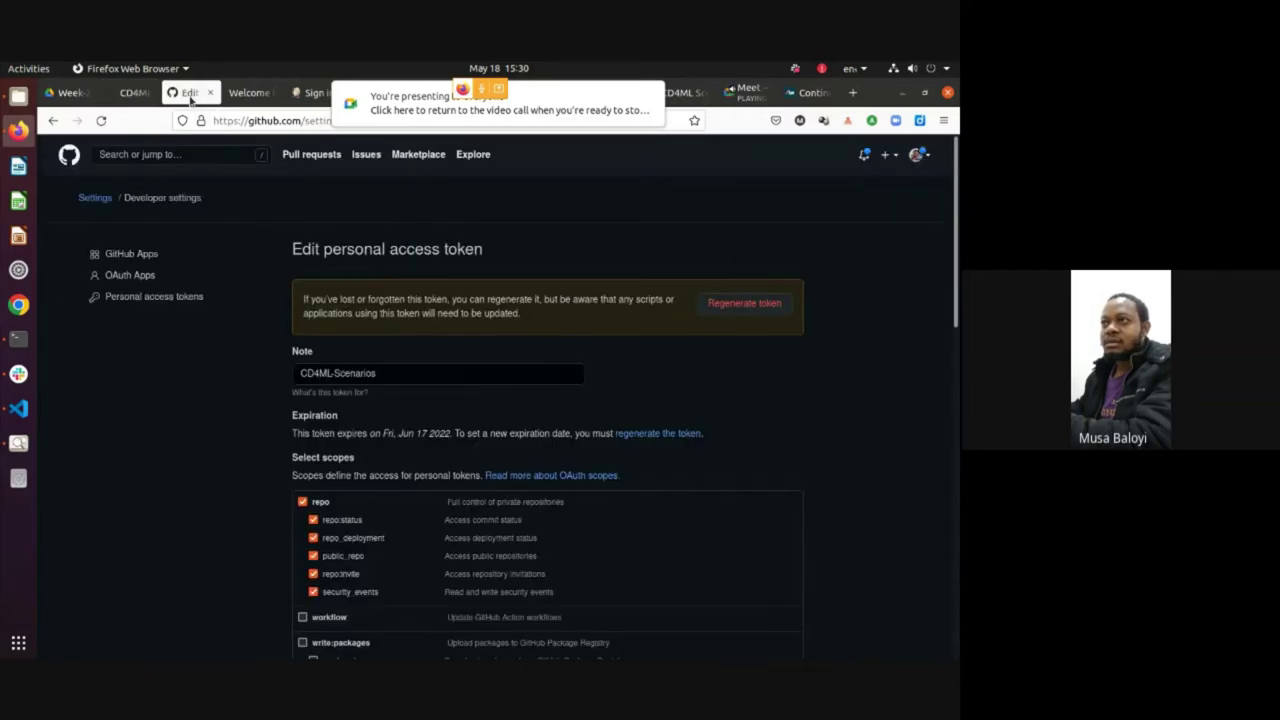
left_click(180, 296)
Review the Github Setup section of 1-SystemSetup.md, including the example token form with its note and selected scopes
left_click(133, 93)
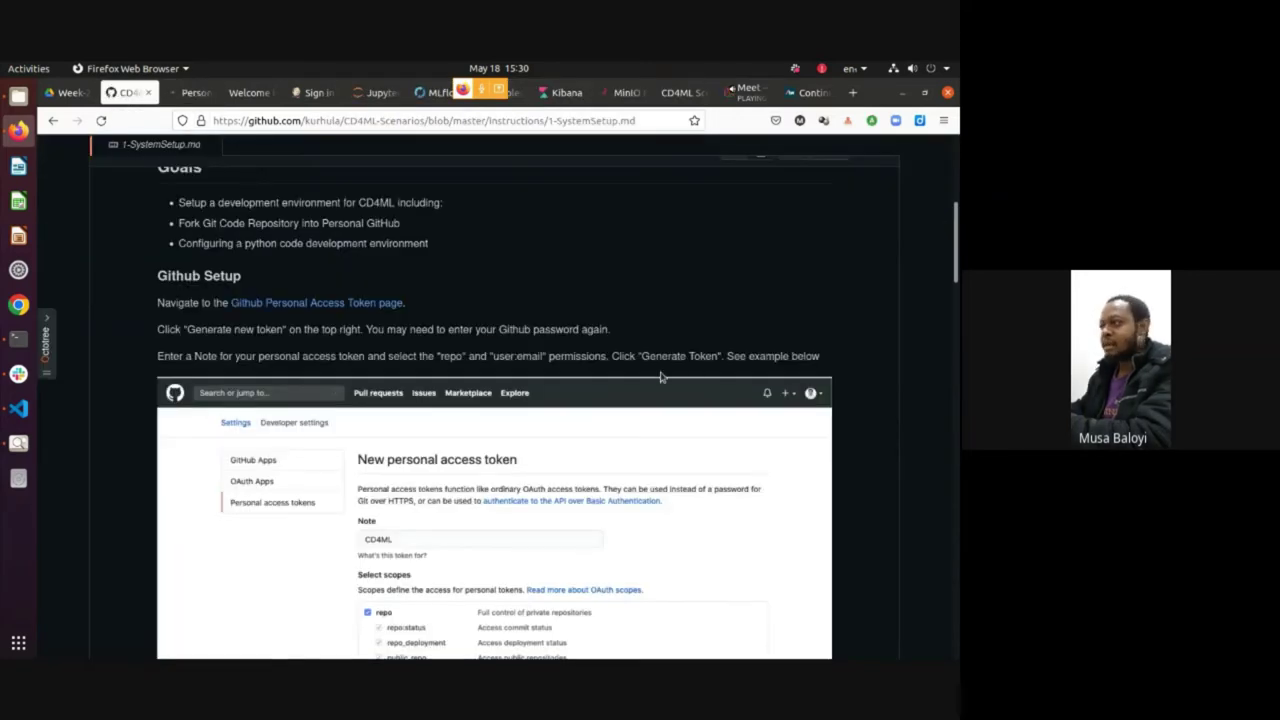
scroll(700, 365, "down", 5)
scroll(640, 374, "up", 2)
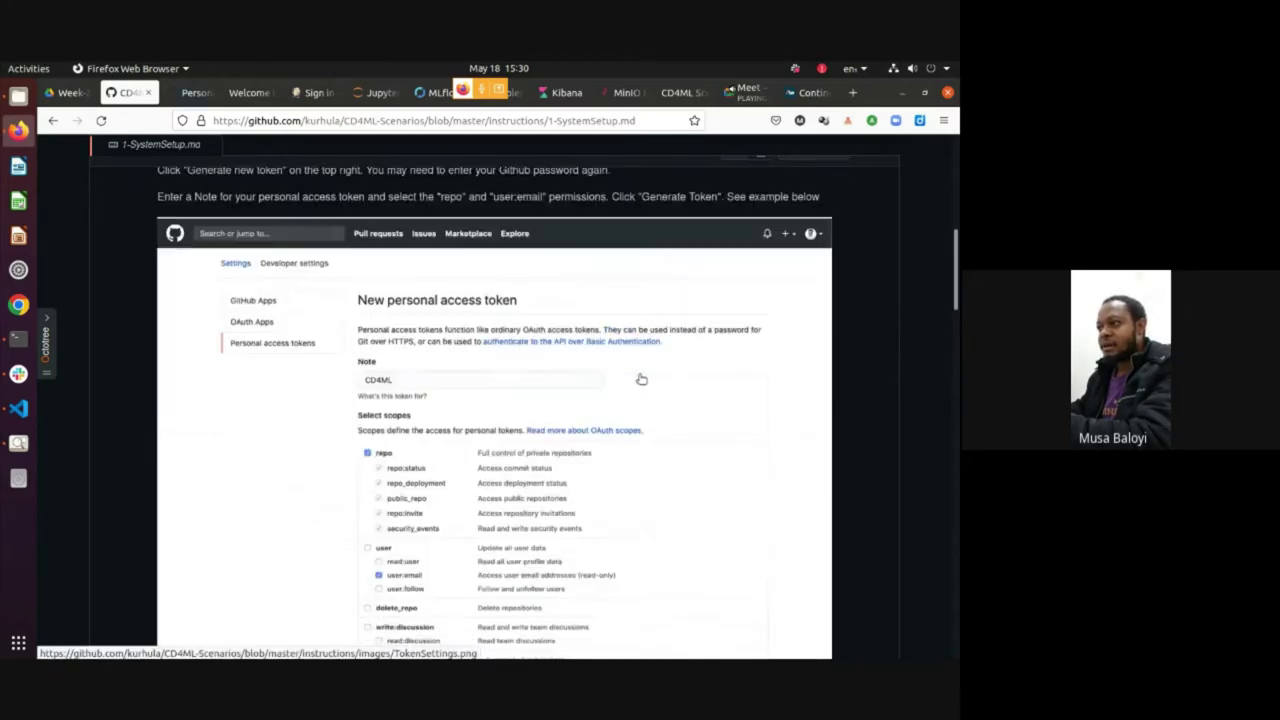
scroll(535, 368, "down", 3)
scroll(531, 371, "up", 3)
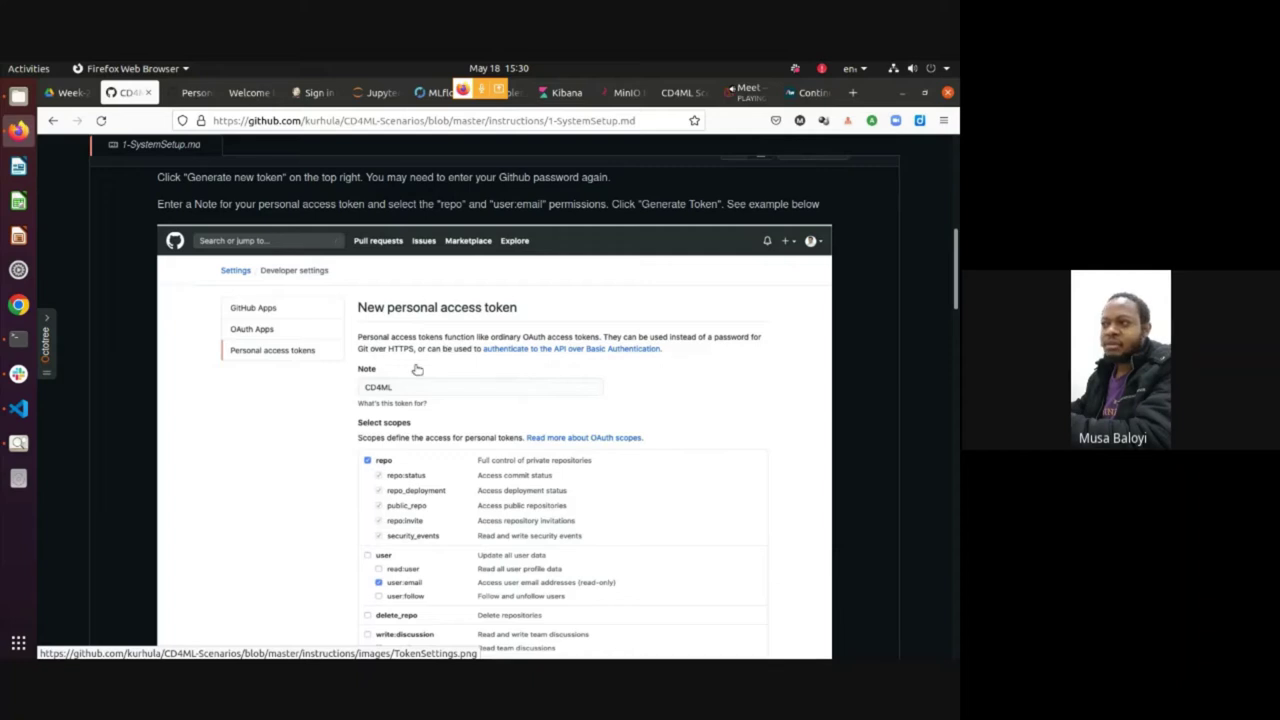
scroll(418, 390, "down", 10)
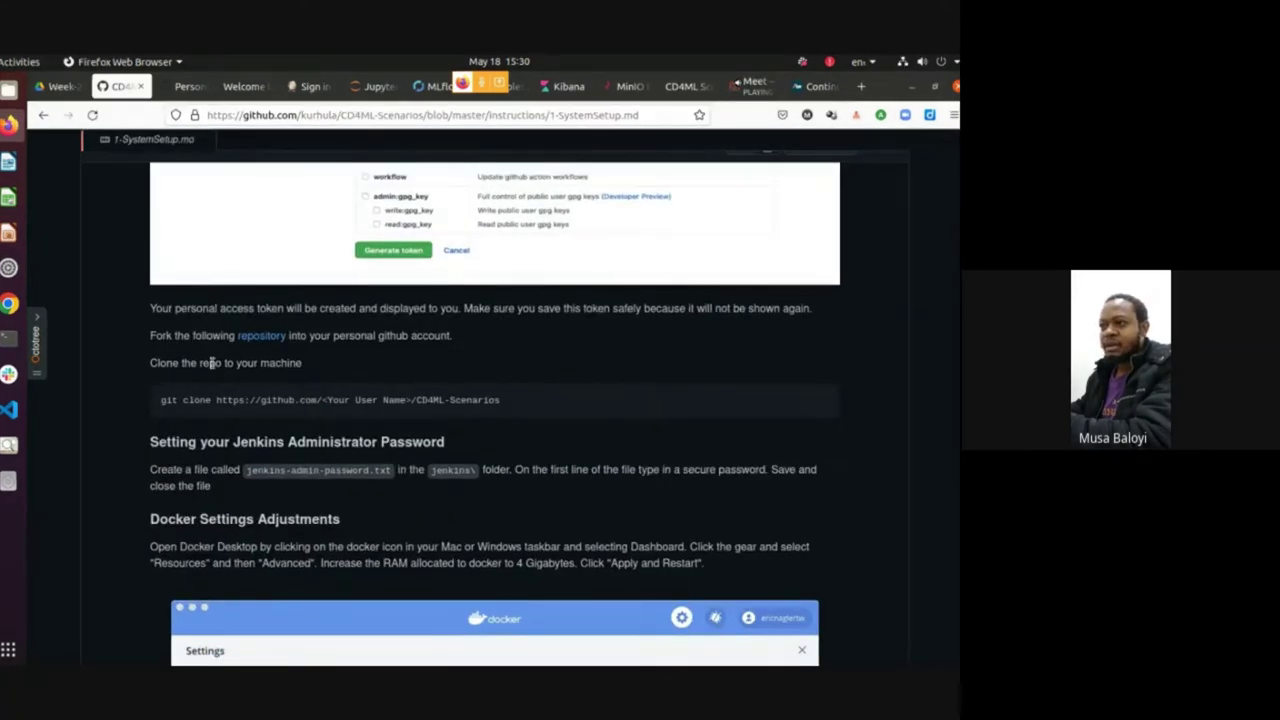
Review the git clone command, the Jenkins administrator password section and the Docker settings section of 1-SystemSetup.md
left_click_drag(164, 400, 500, 400)
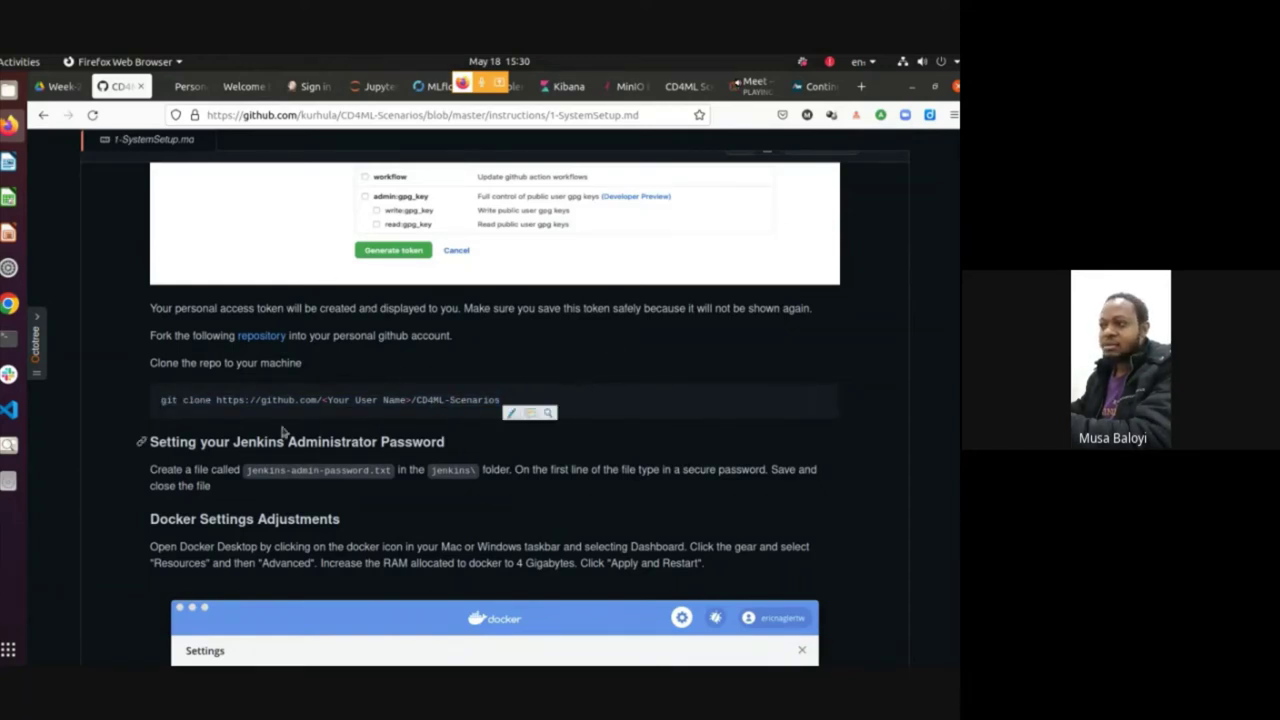
mouse_move(736, 395)
scroll(646, 403, "down", 1)
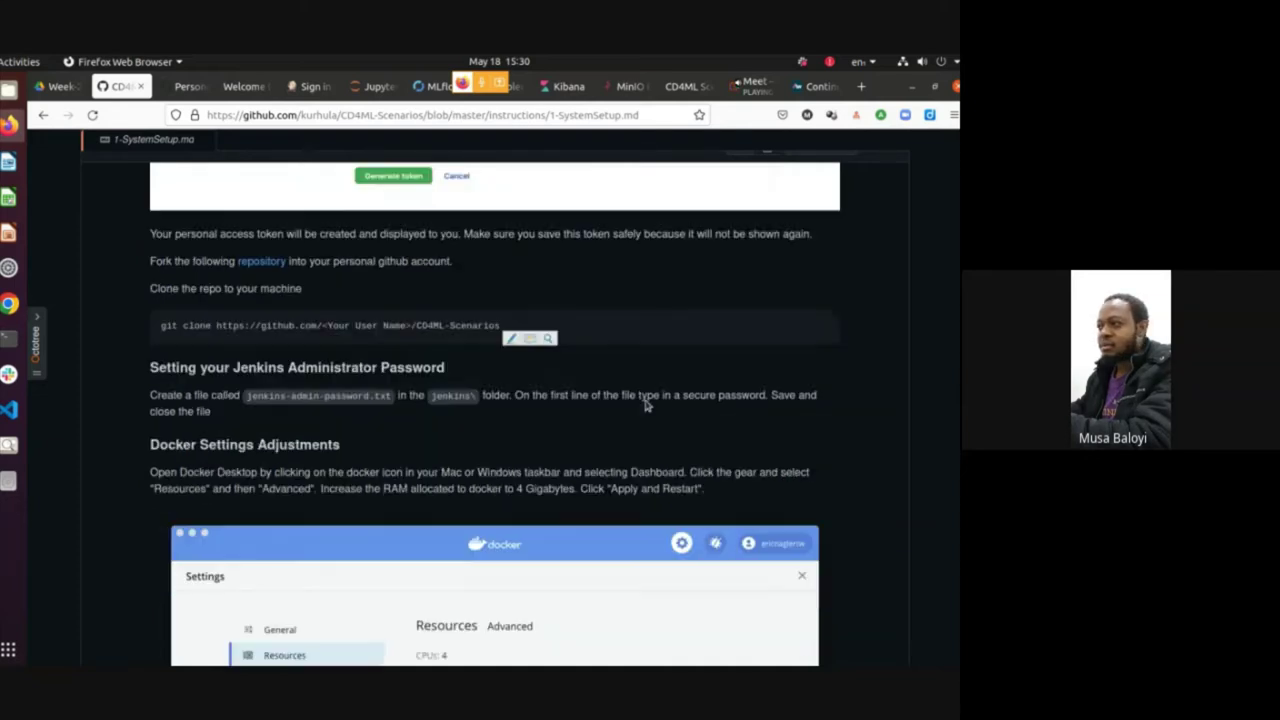
scroll(619, 371, "down", 1)
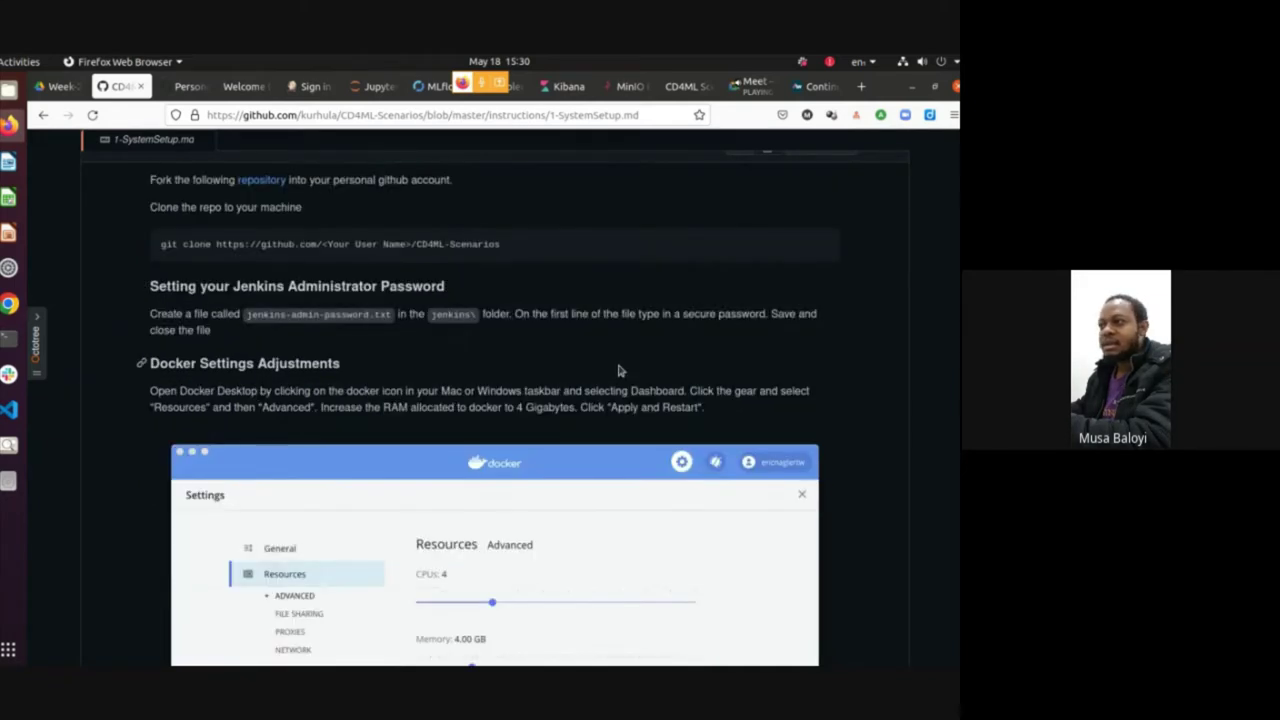
scroll(619, 371, "down", 1)
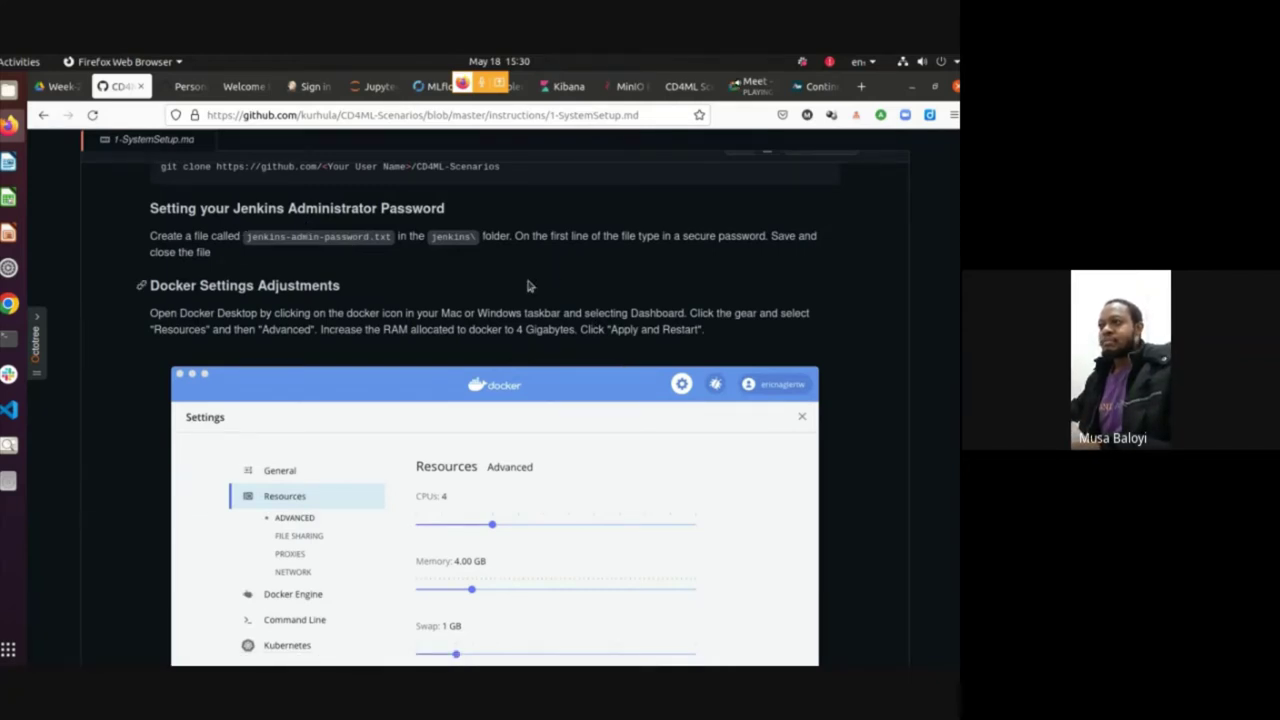
Open the root page of the CD4ML-Scenarios repository and look through its README for the Workshop Instructions section
scroll(529, 287, "up", 20)
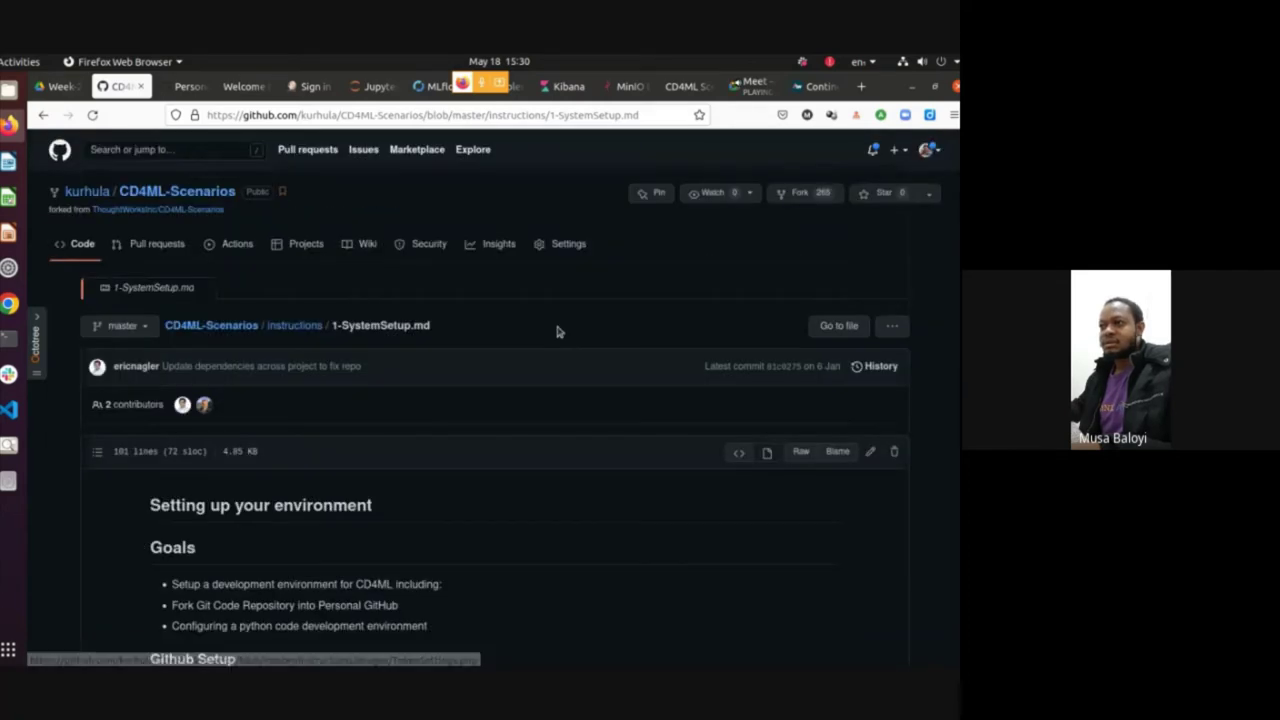
left_click(222, 327)
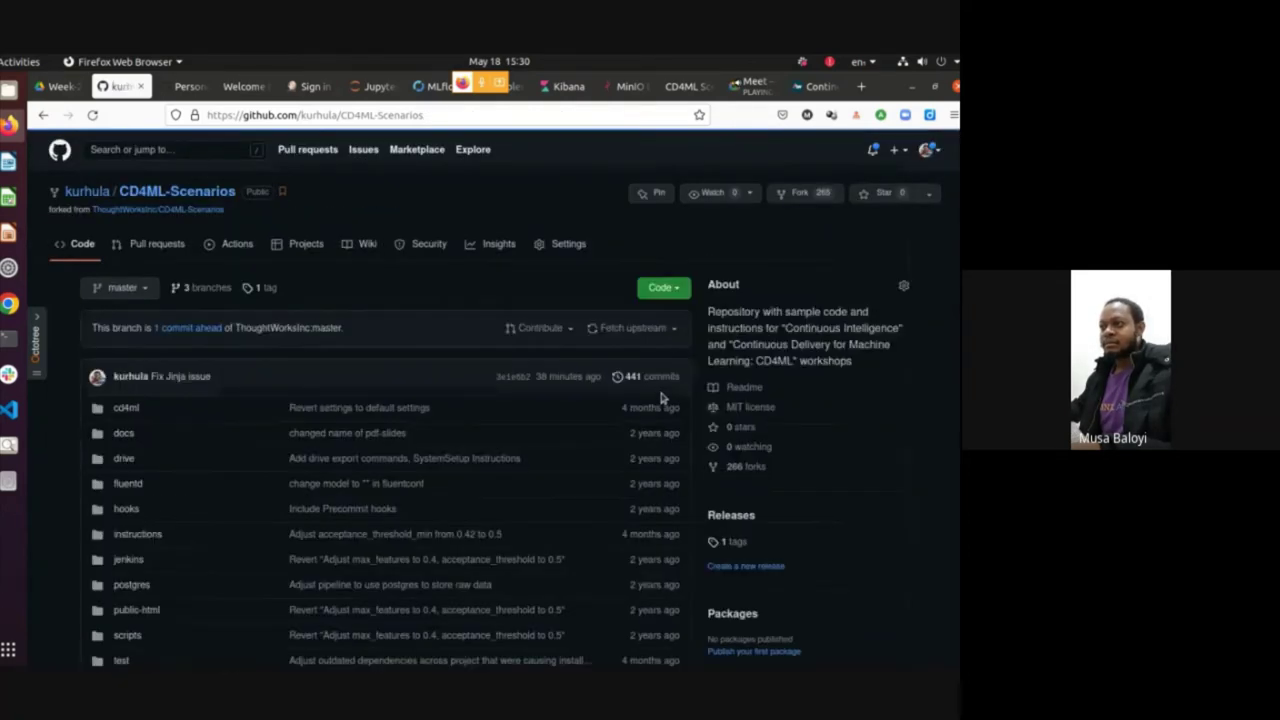
scroll(668, 440, "down", 5)
scroll(668, 440, "down", 10)
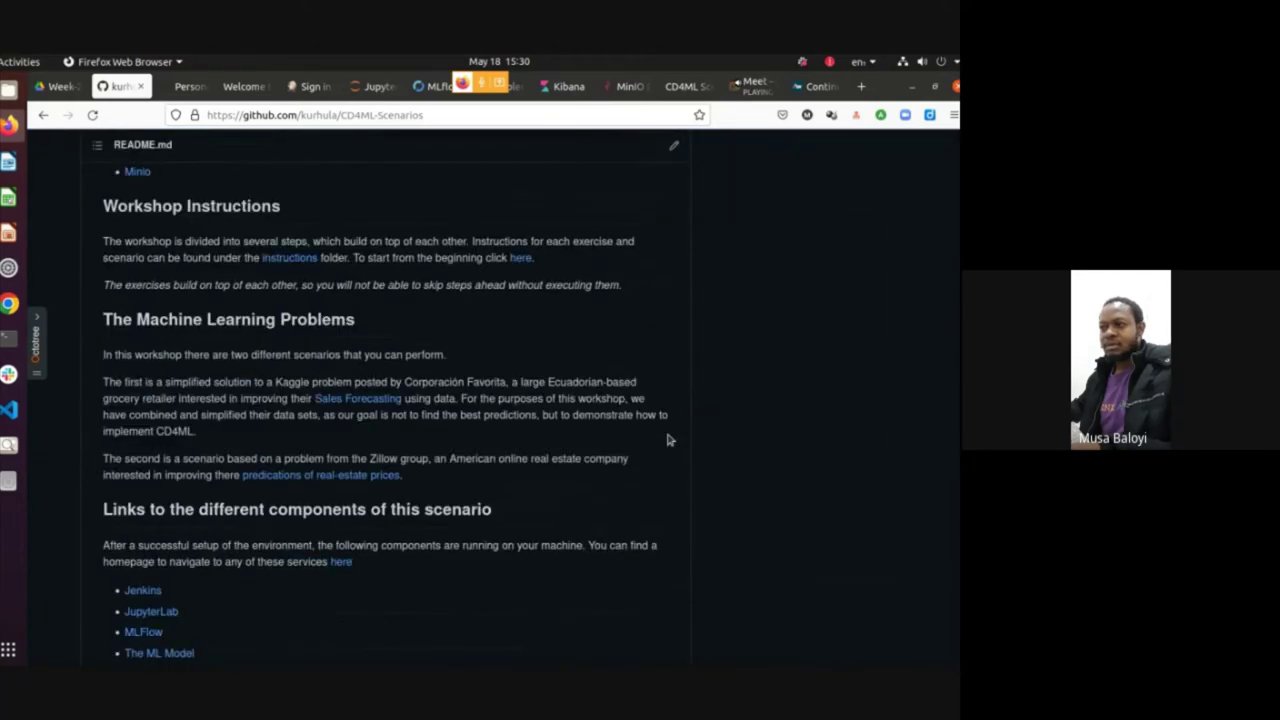
scroll(668, 440, "down", 8)
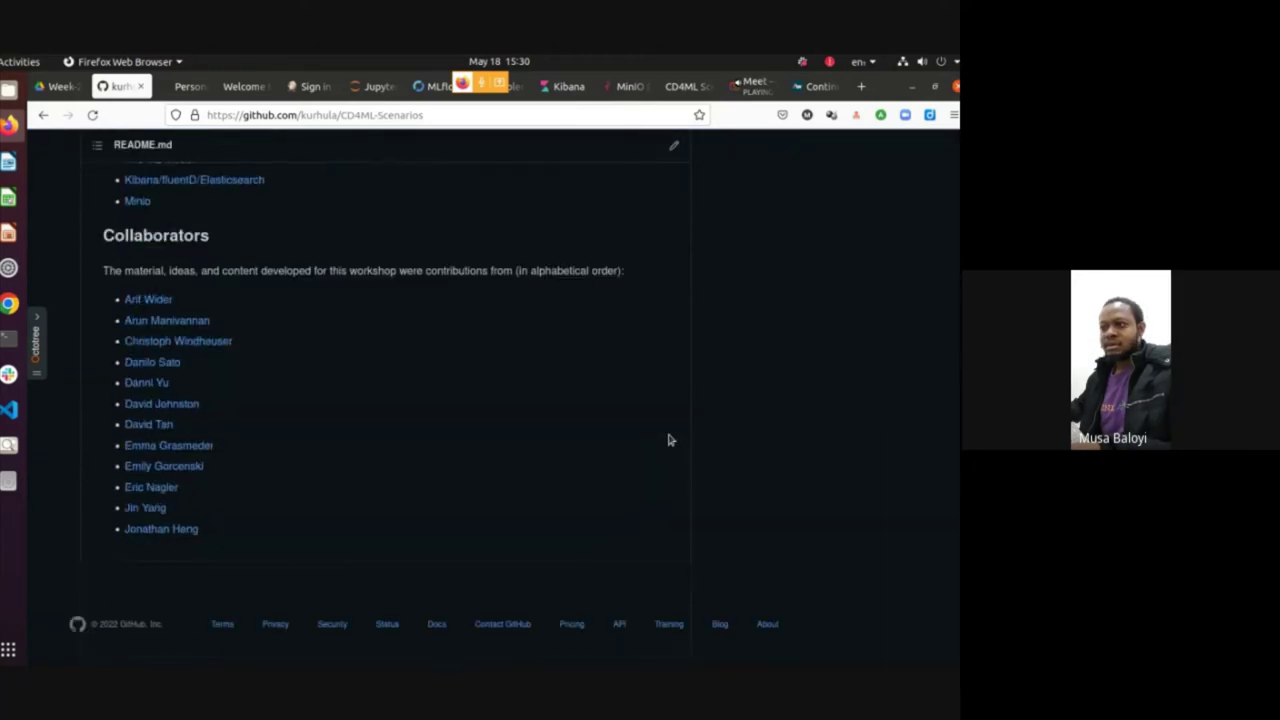
scroll(668, 440, "up", 9)
scroll(669, 440, "up", 3)
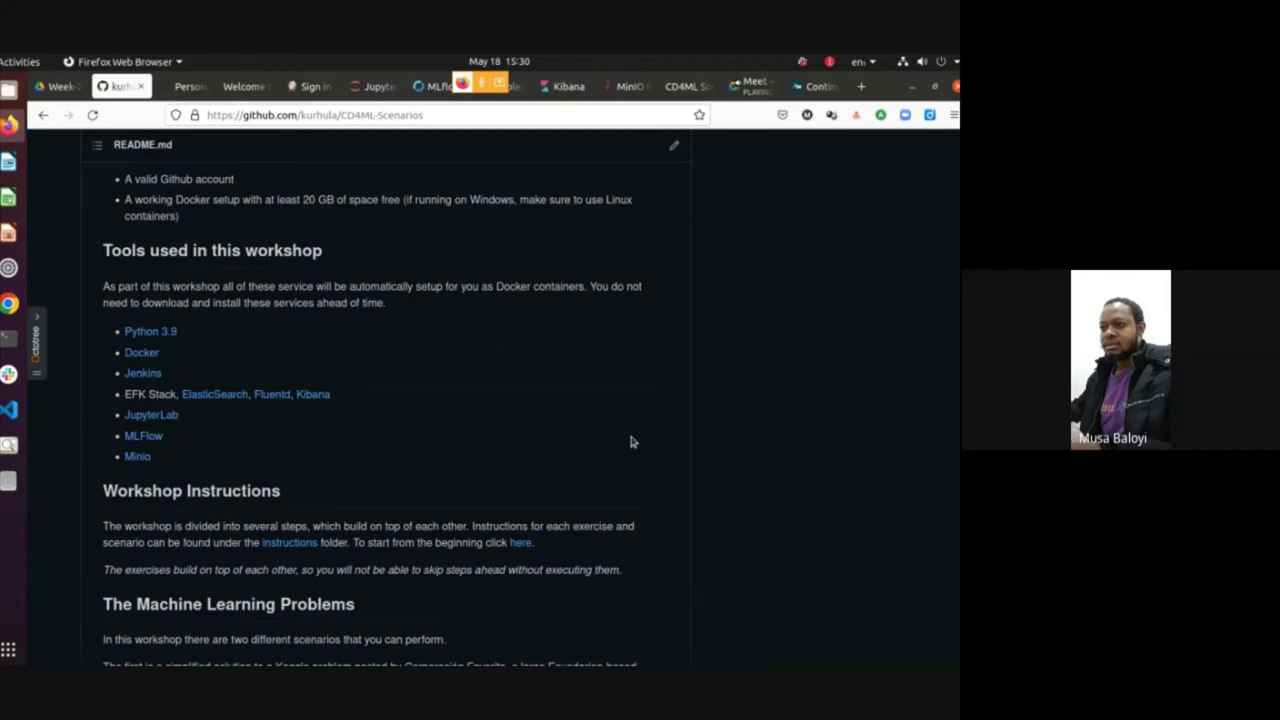
Open the README's instructions folder link in a new browser tab and open 1-SystemSetup.md from that folder
middle_click(272, 545)
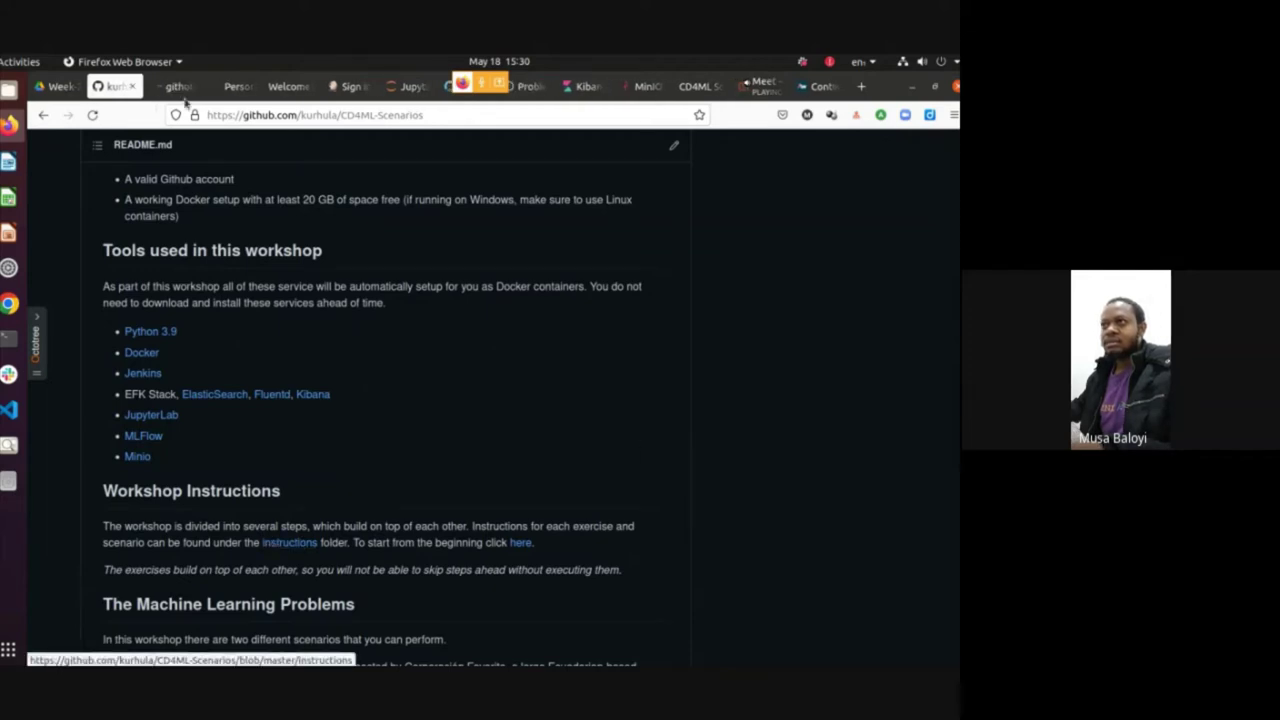
left_click(172, 86)
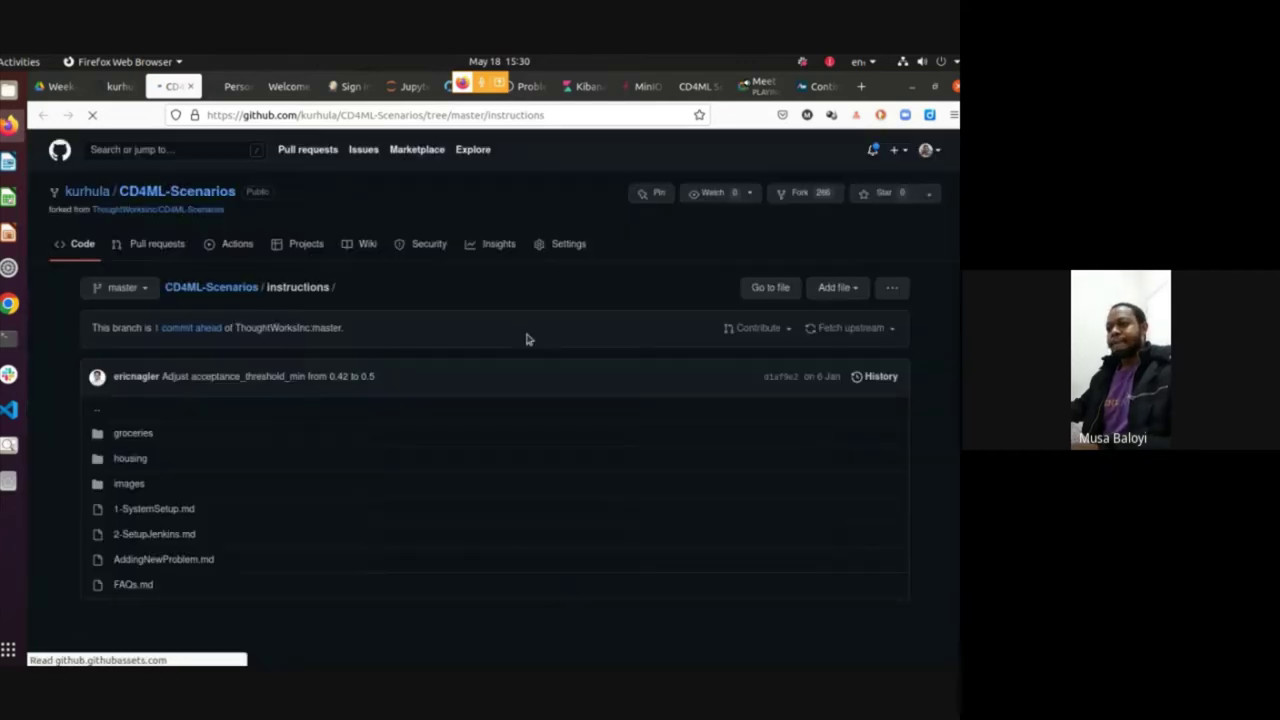
scroll(540, 390, "down", 1)
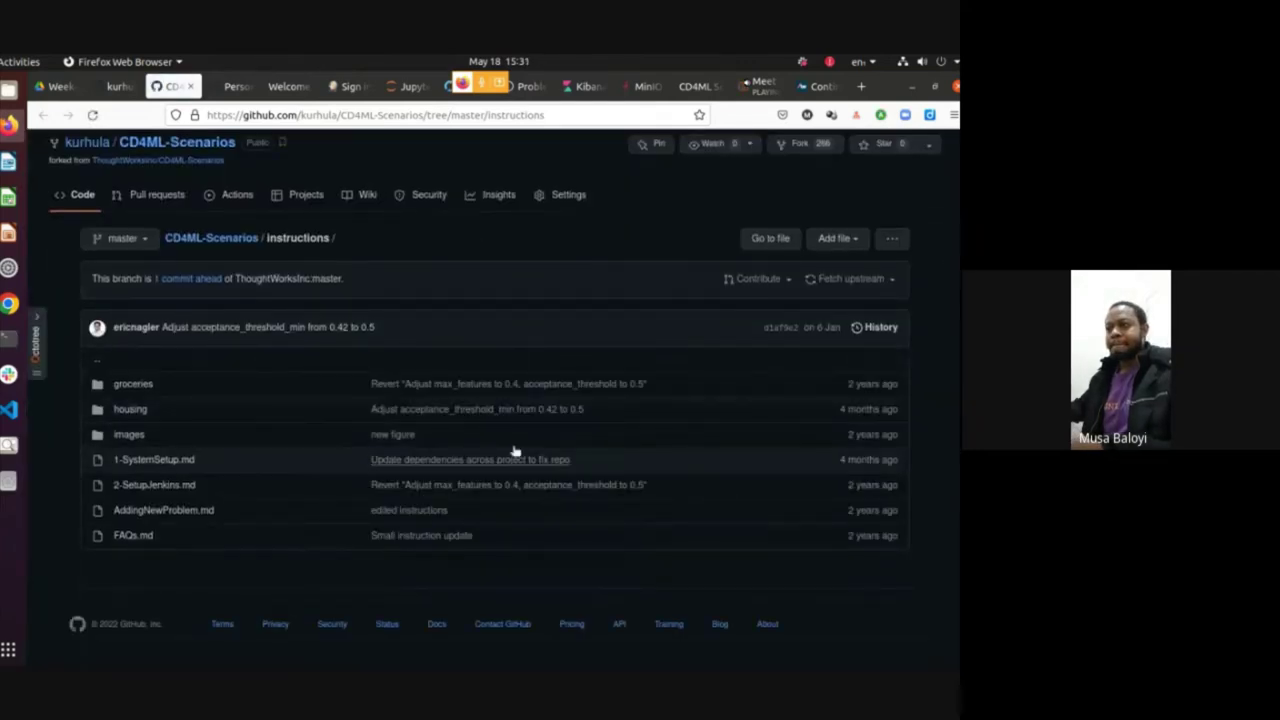
left_click(154, 461)
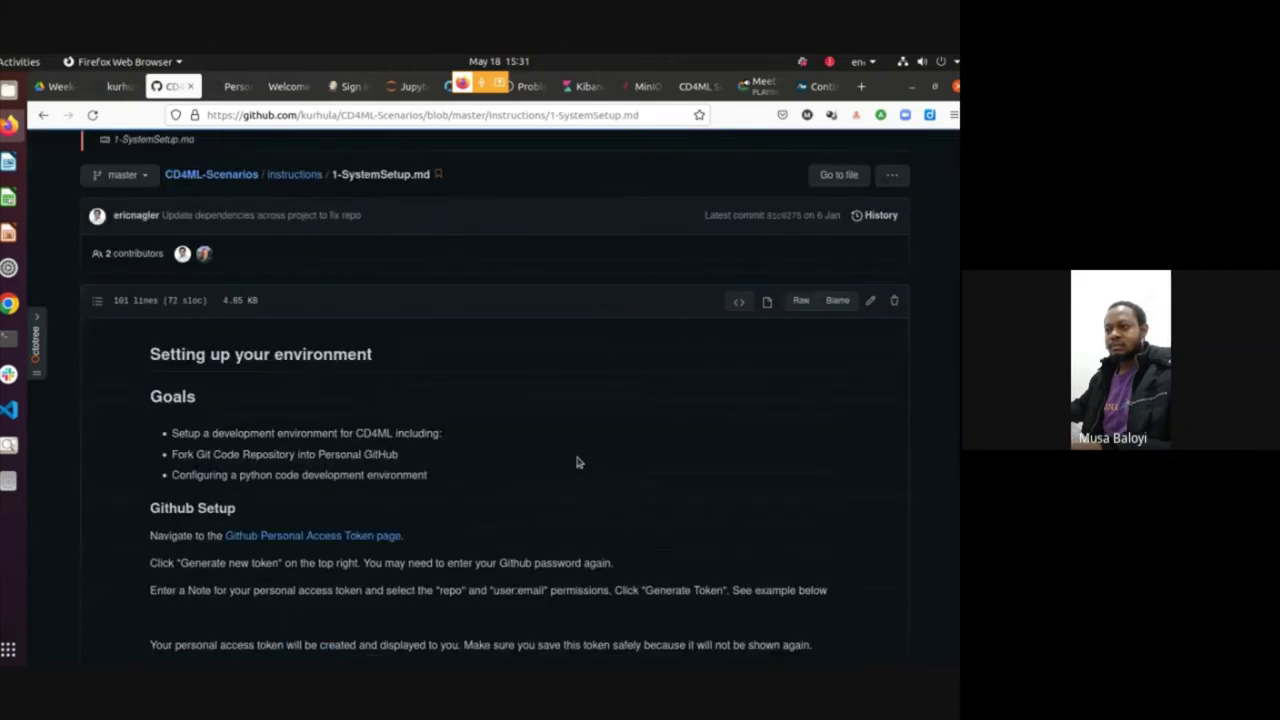
Read through the local machine environment and JupyterLab Development Environment sections of 1-SystemSetup.md
scroll(577, 462, "down", 10)
scroll(580, 462, "down", 15)
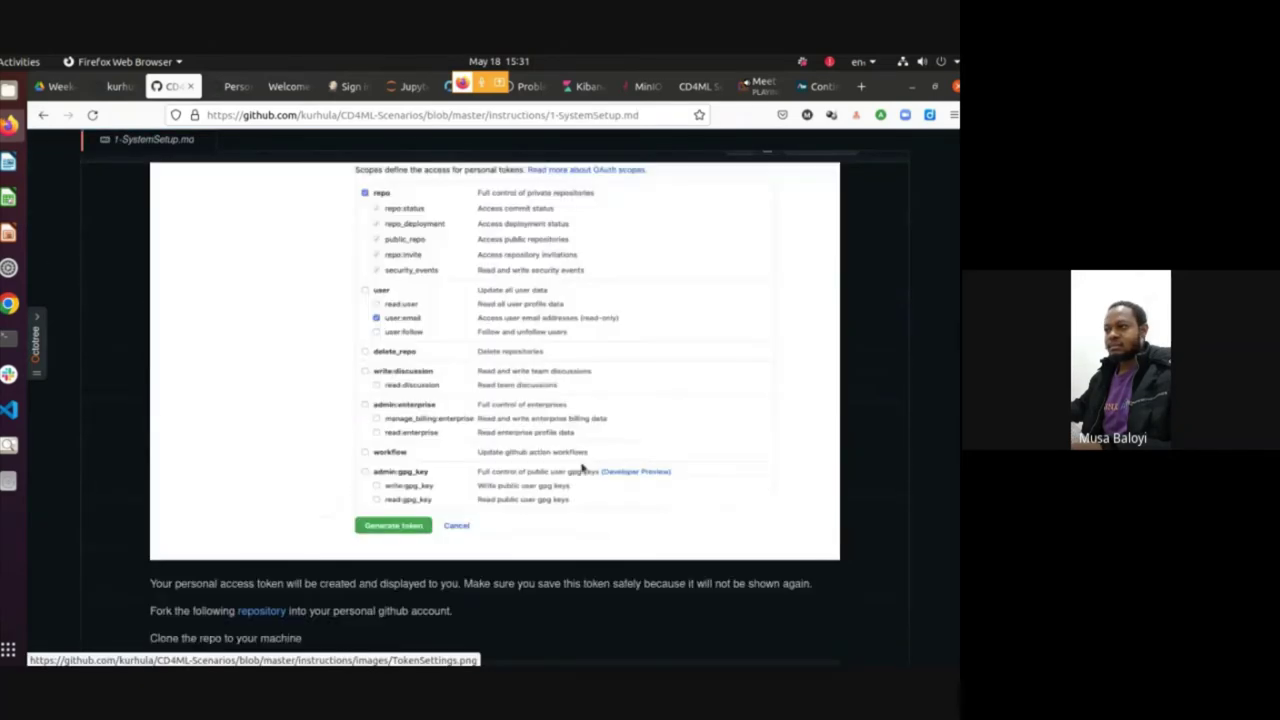
scroll(580, 468, "down", 2)
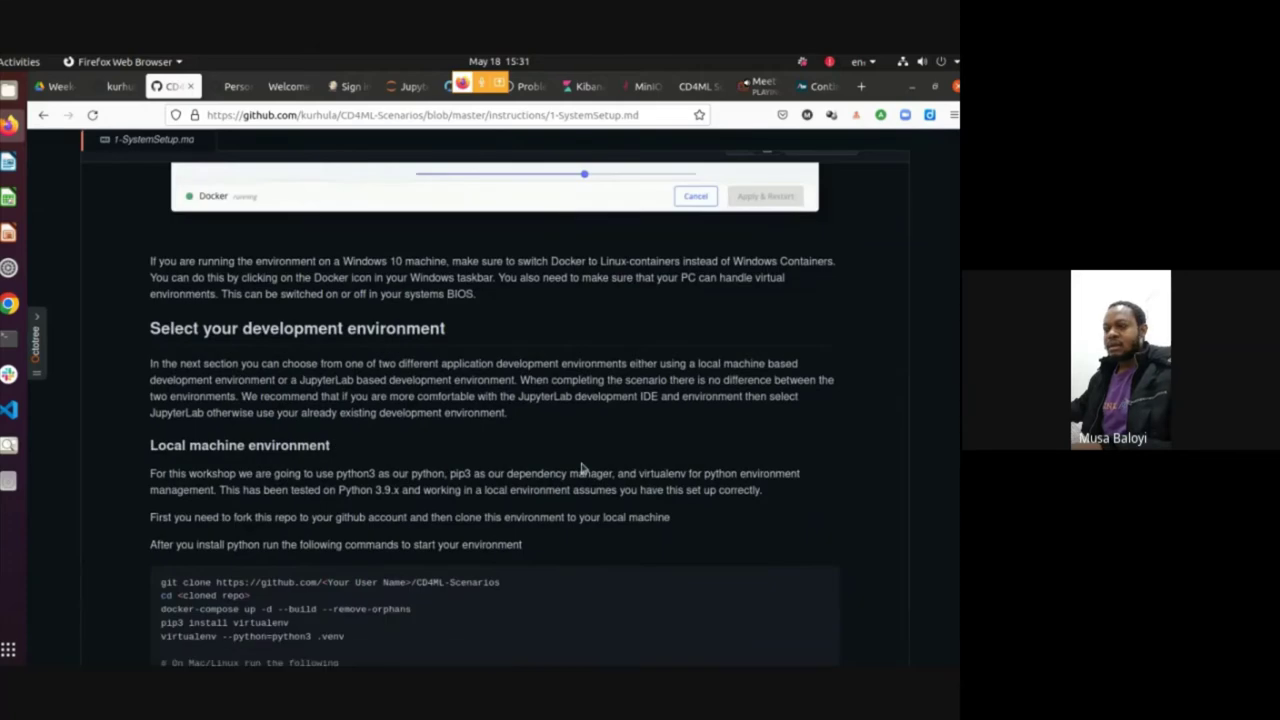
scroll(580, 468, "up", 3)
scroll(580, 468, "down", 6)
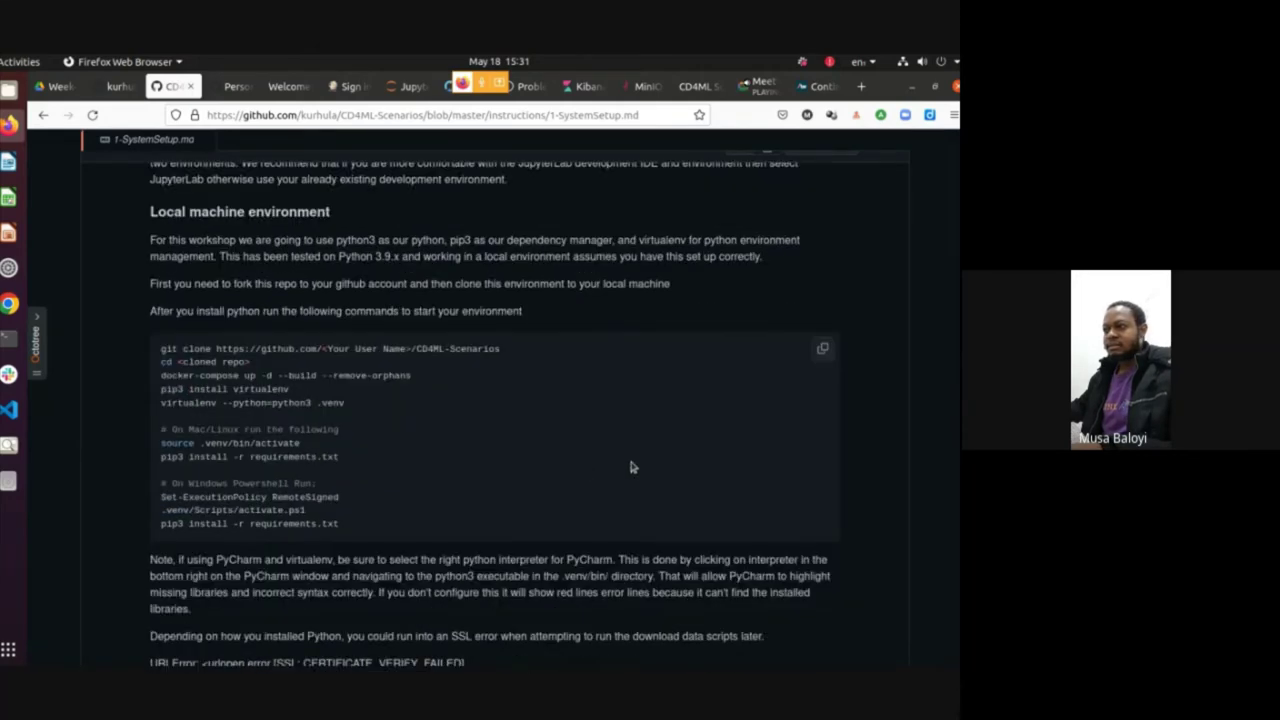
scroll(560, 465, "down", 5)
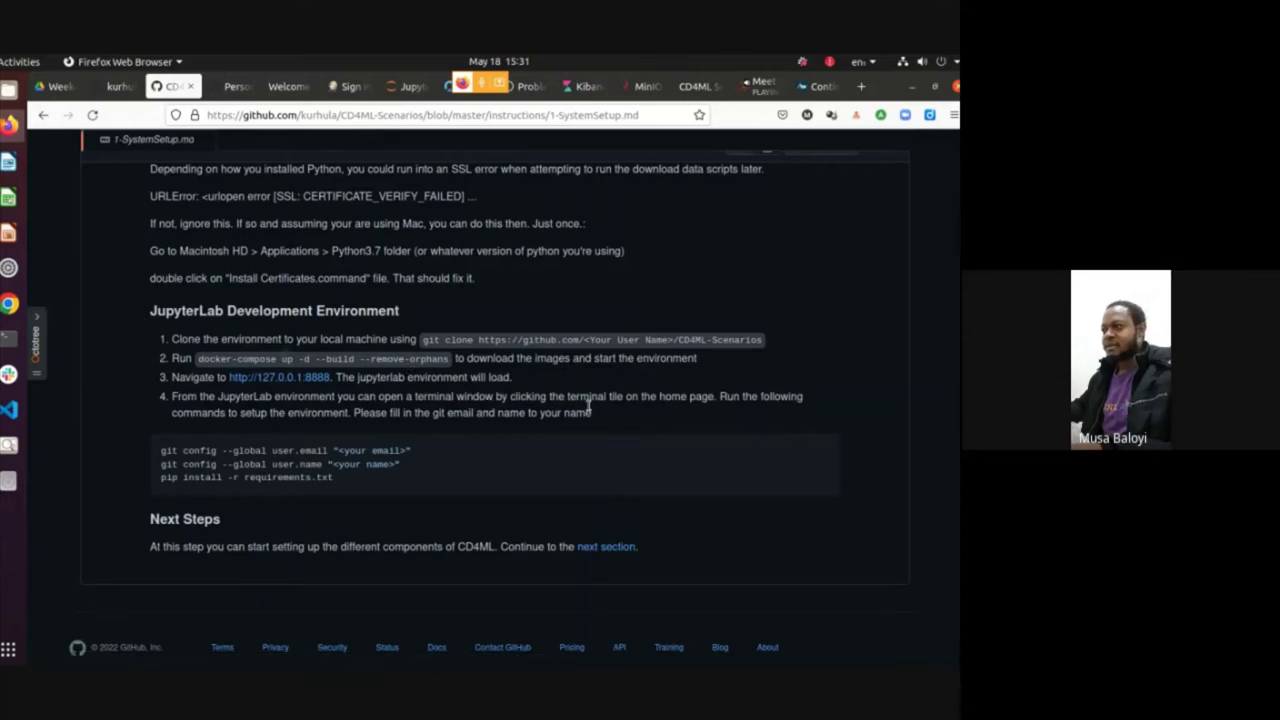
left_click_drag(521, 407, 170, 338)
left_click(550, 262)
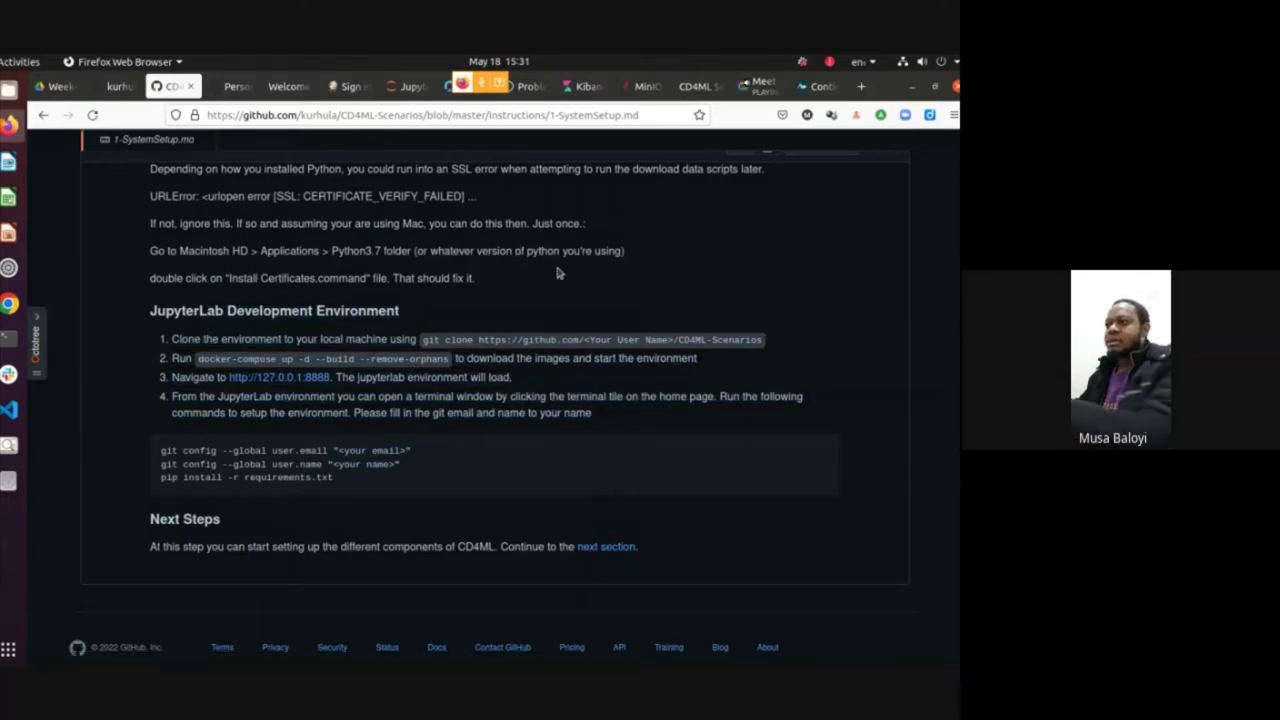
Return to the Docker Settings Adjustments section and examine the RAM instruction and the example Resources settings
scroll(565, 280, "up", 5)
scroll(571, 290, "up", 10)
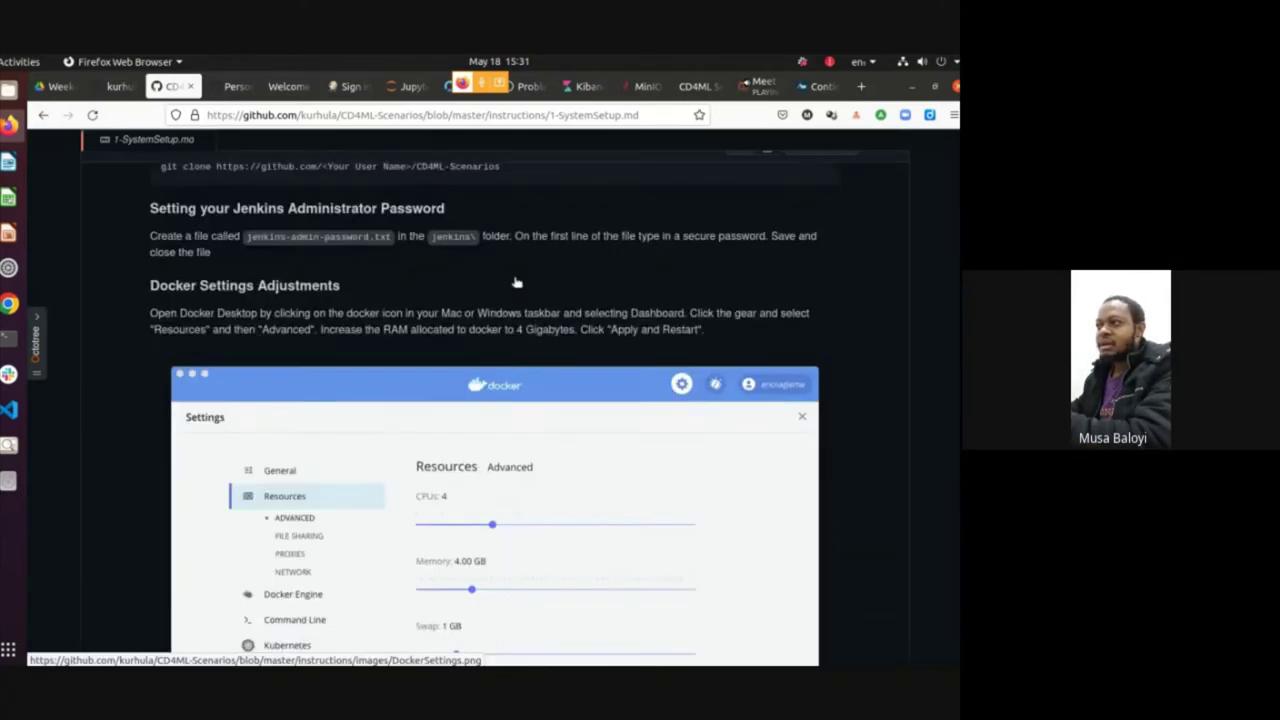
scroll(398, 402, "down", 3)
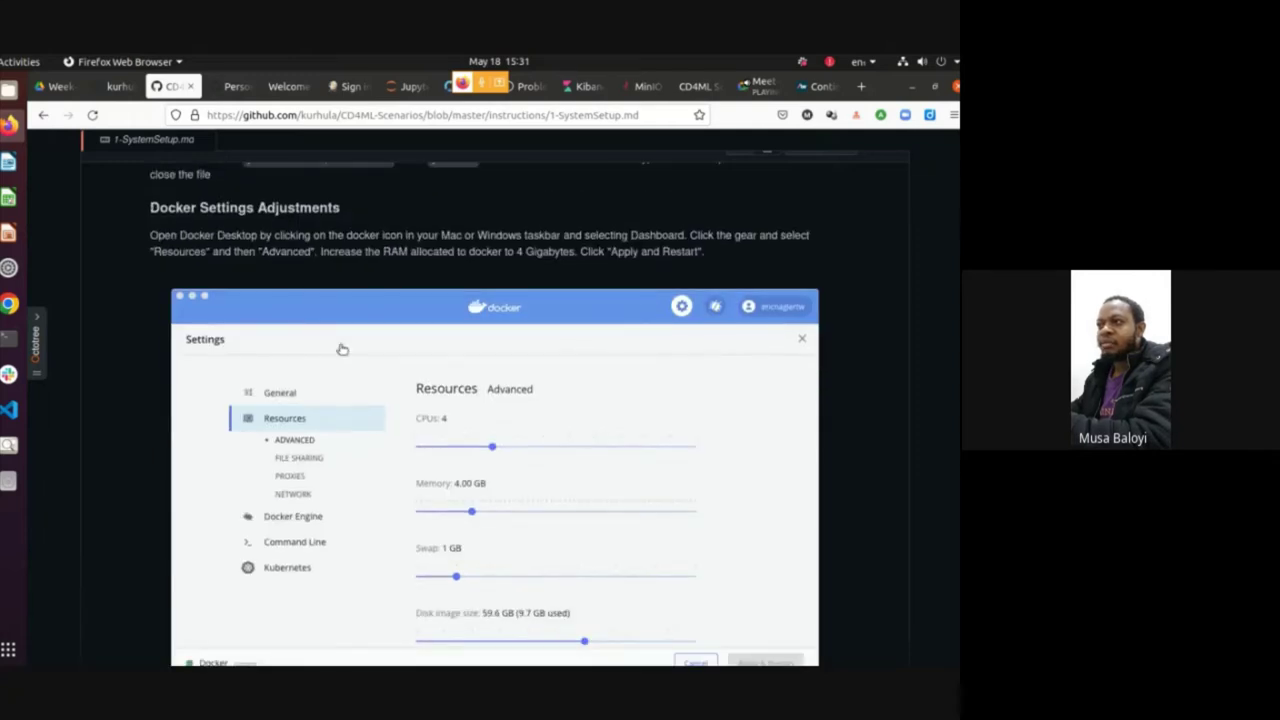
double_click(264, 207)
left_click(540, 251)
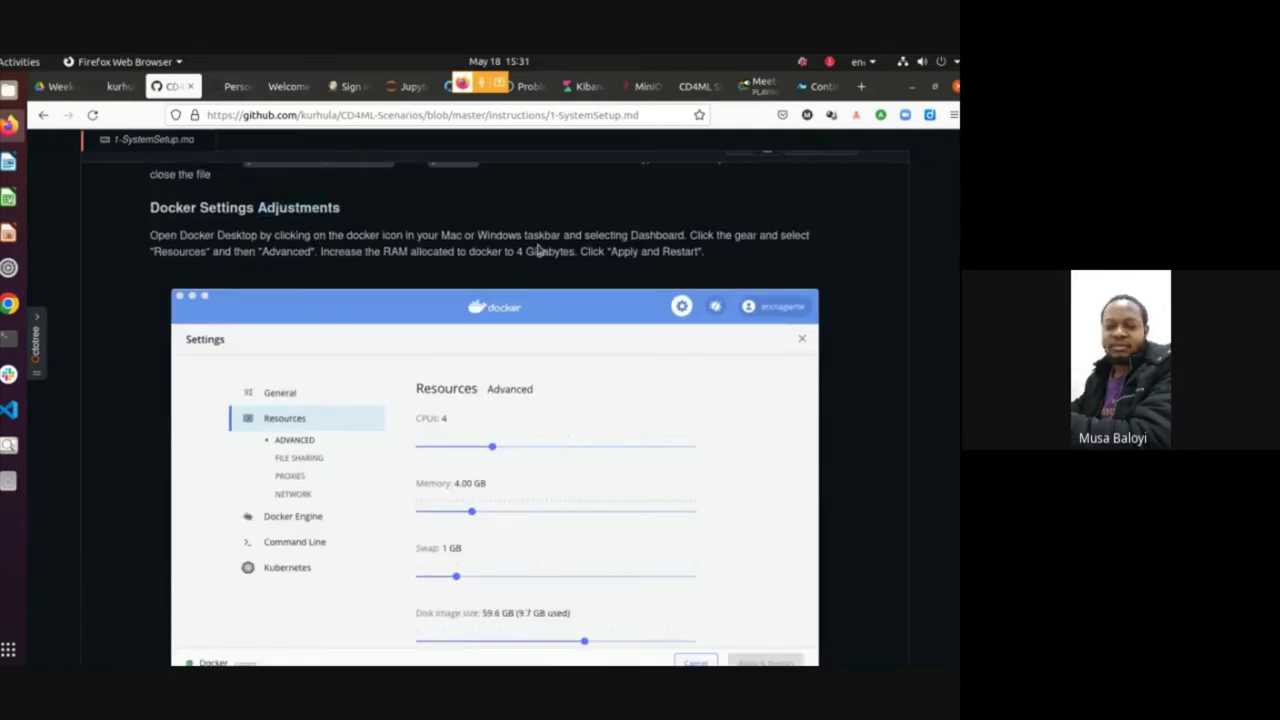
scroll(460, 400, "down", 1)
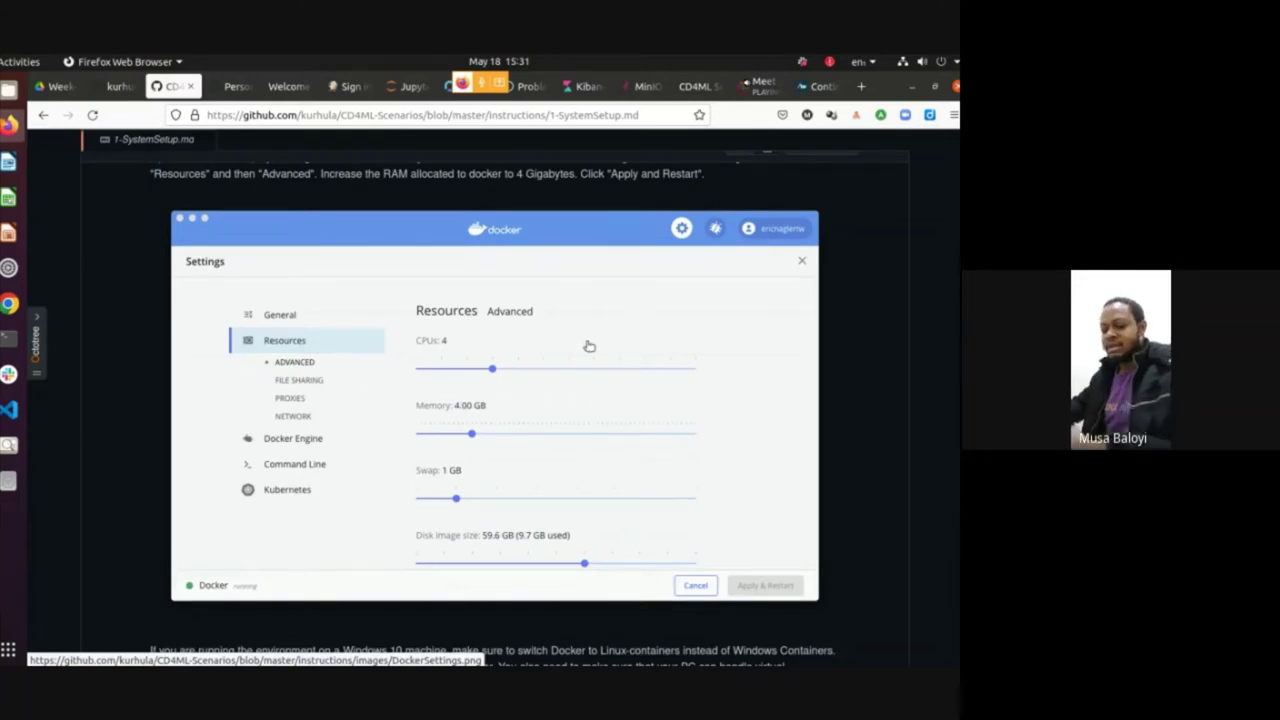
Search the computer for "docker desktop", then close the search and return to the setup instructions
key("super")
type("docker")
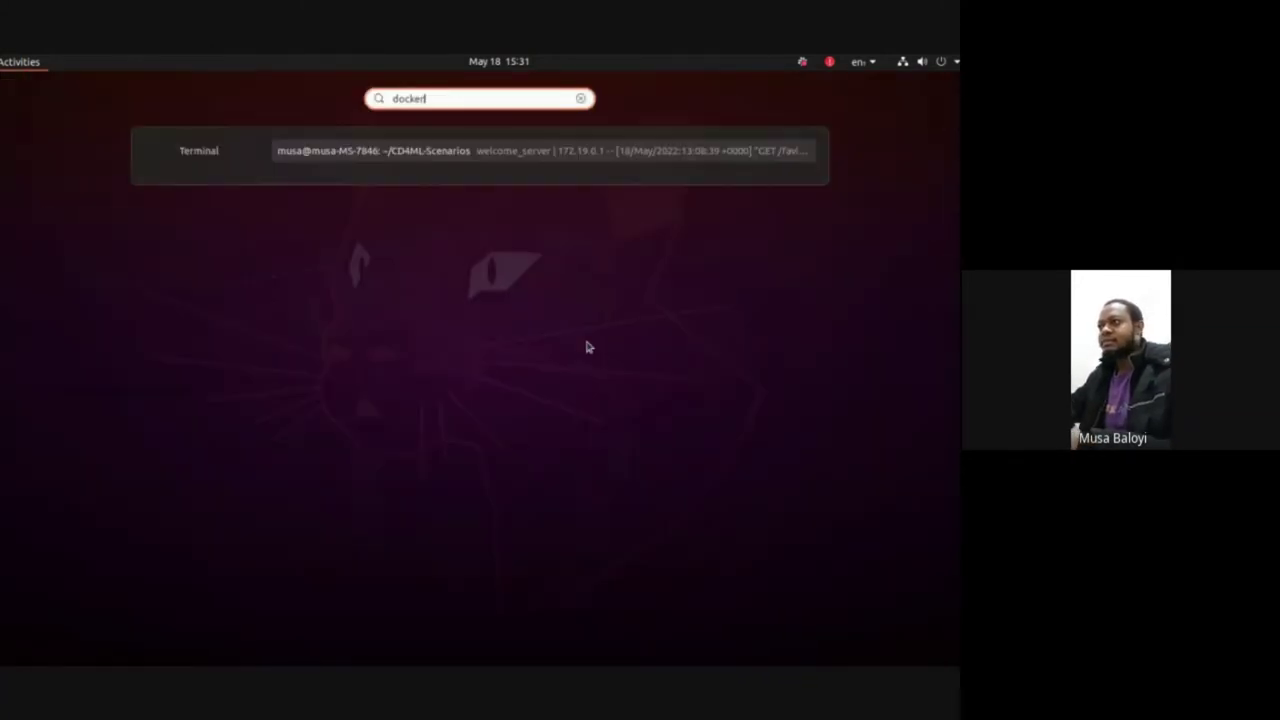
type(" des")
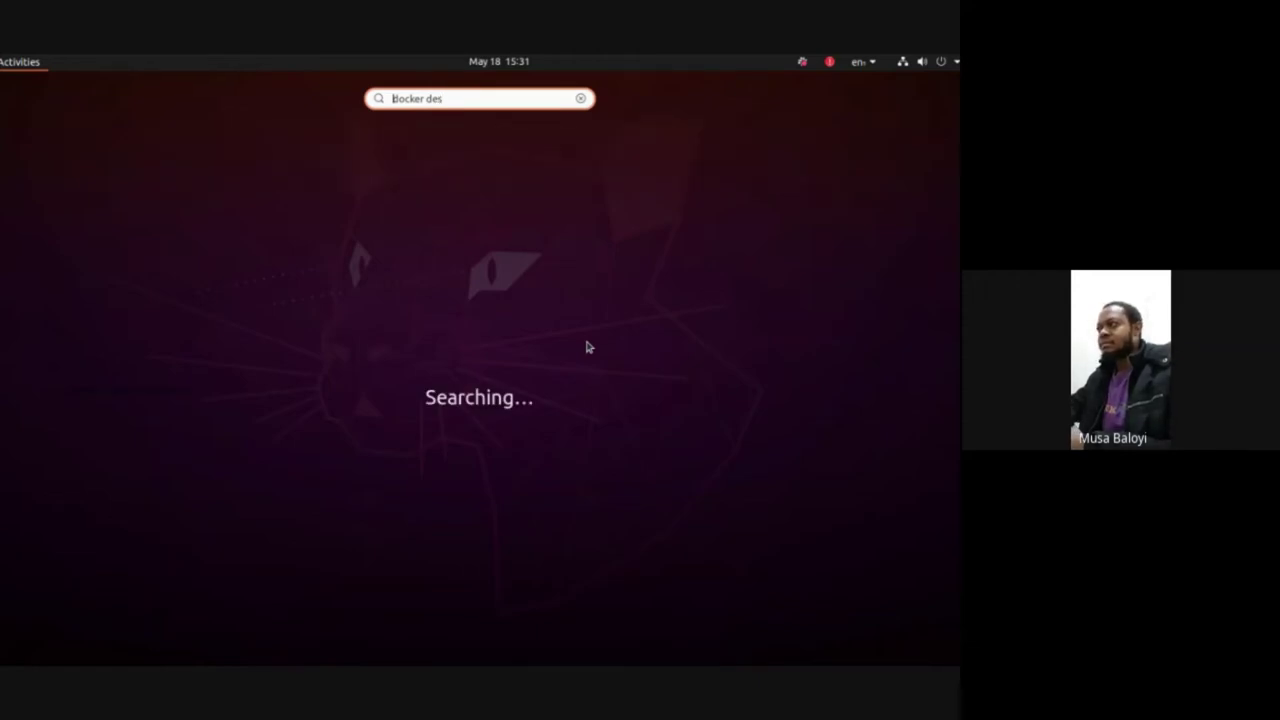
type("ktop")
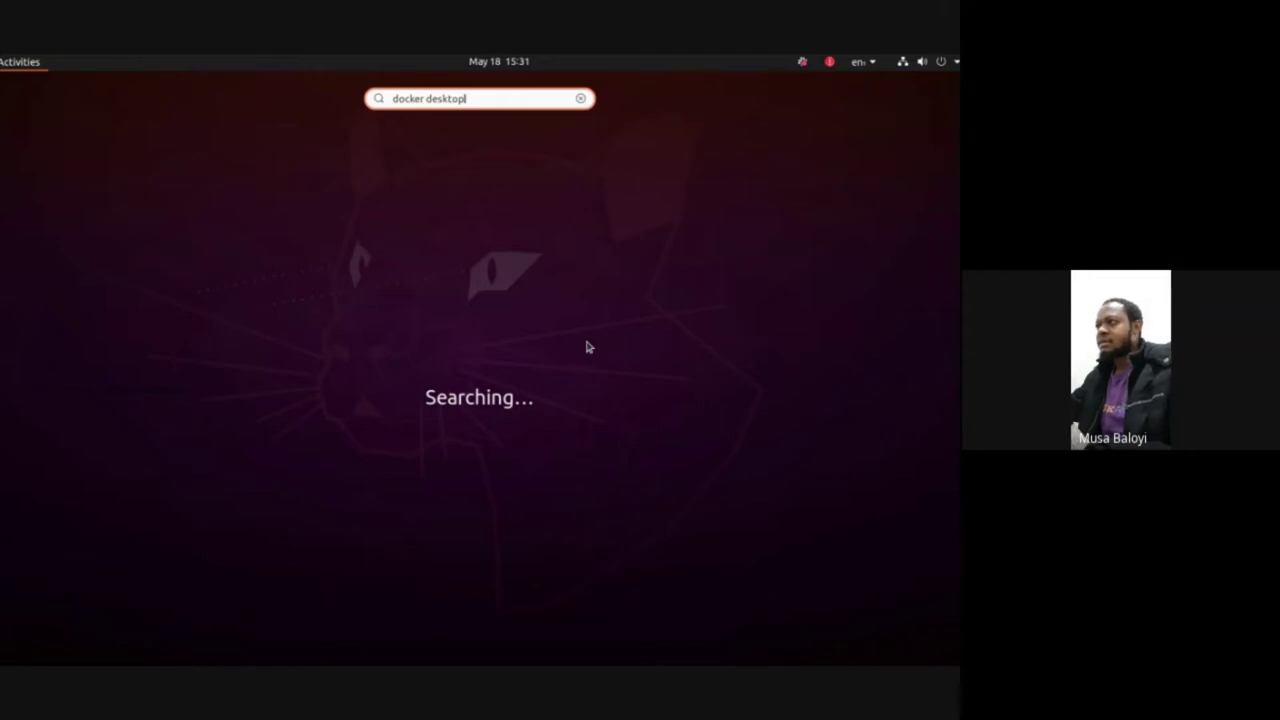
key("Escape")
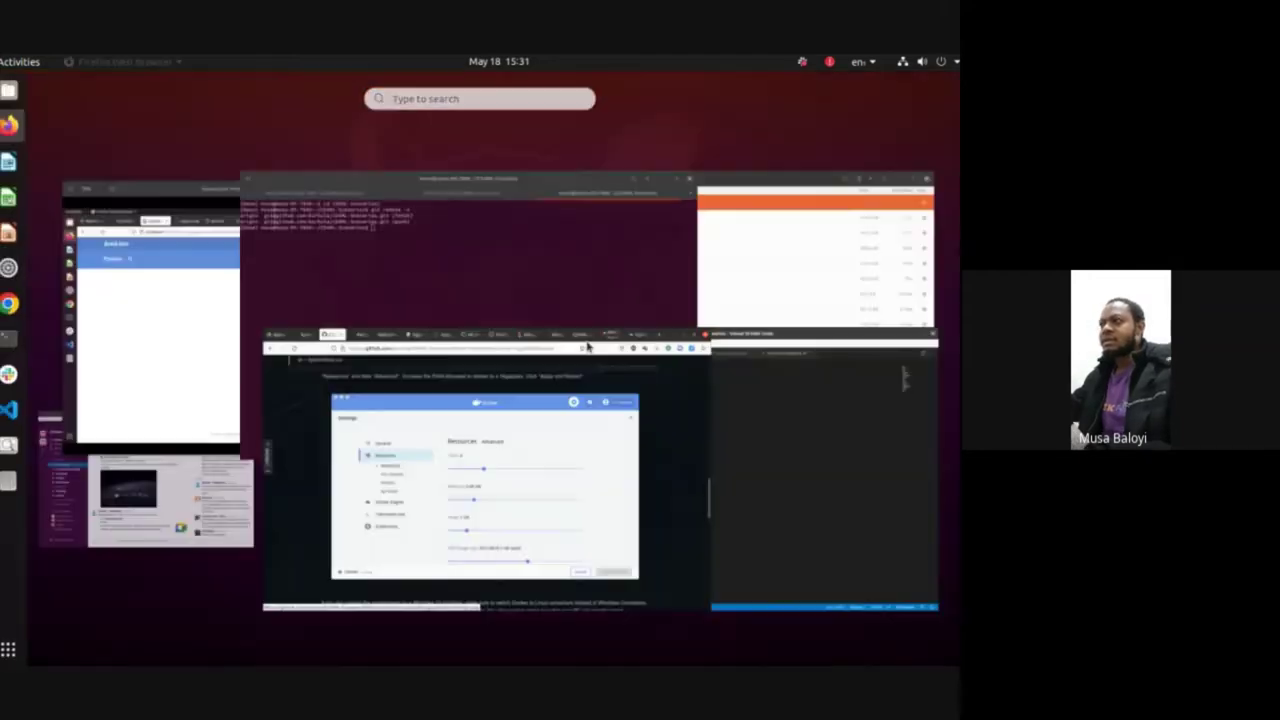
key("Escape")
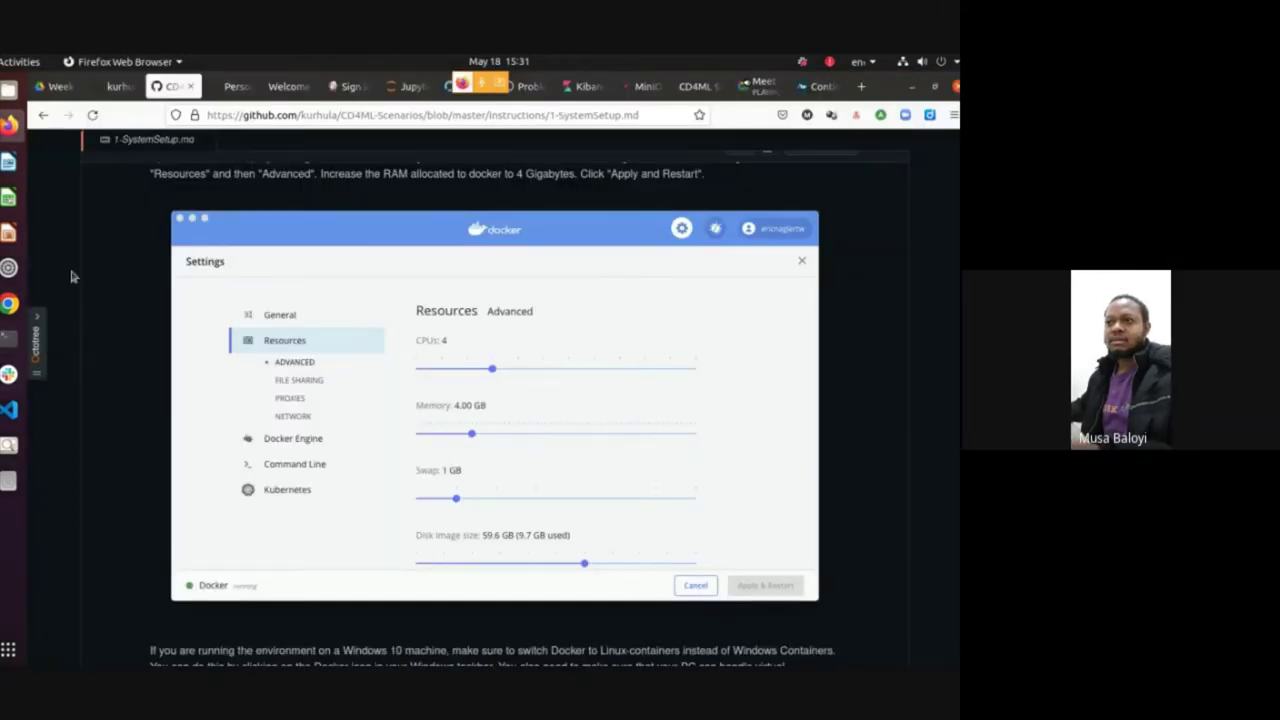
Open an additional terminal tab in the CD4ML-Scenarios folder and return to the setup instructions in Firefox
left_click(8, 338)
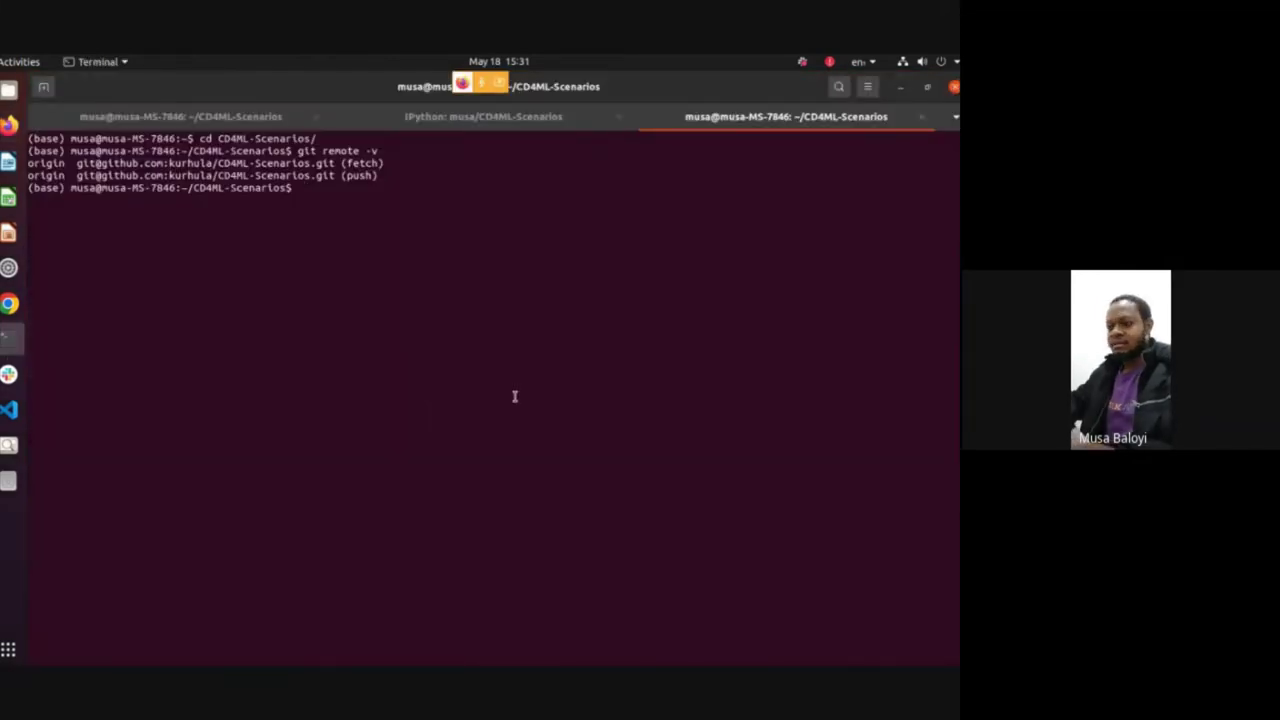
key("ctrl+shift+t")
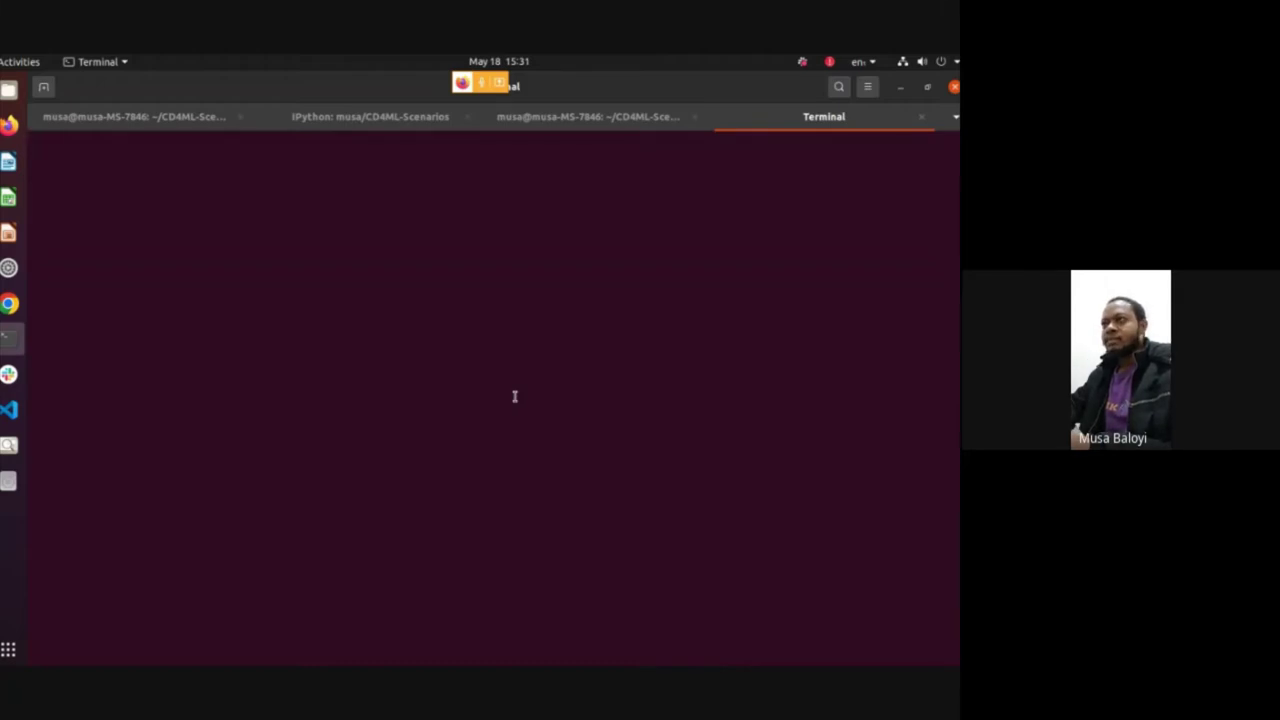
key("alt+Tab")
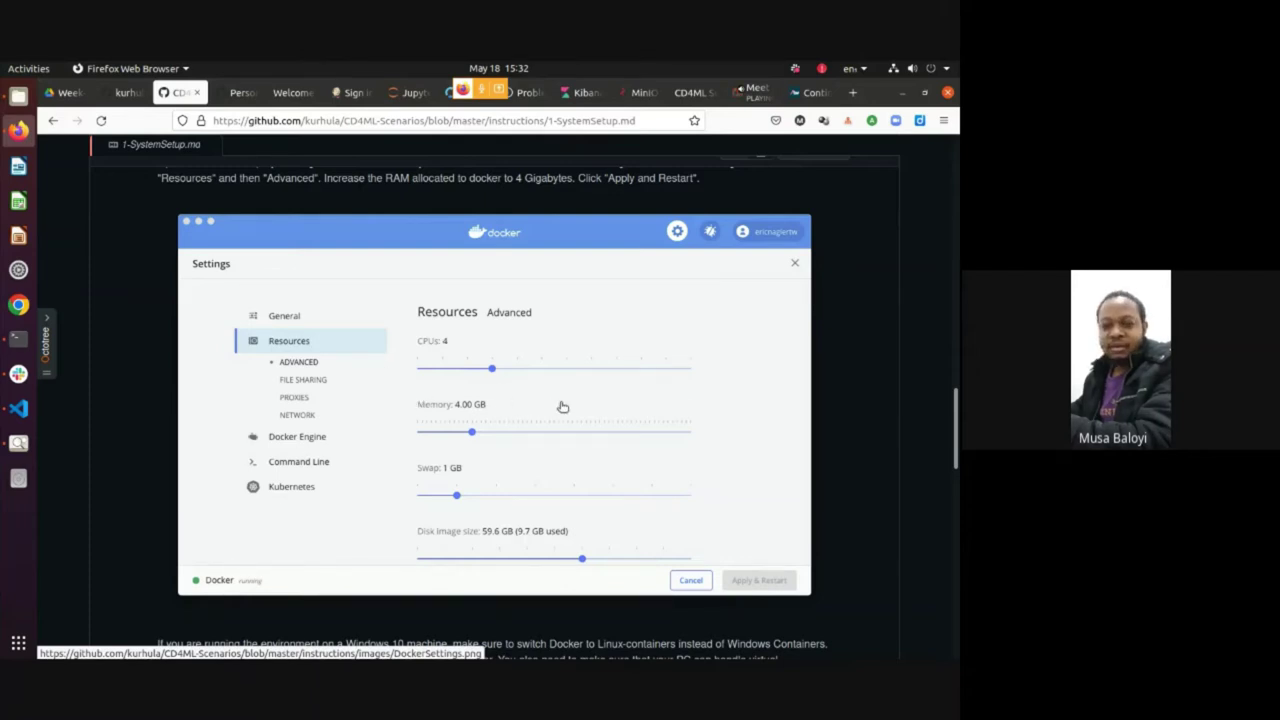
Review the example Docker Resources settings, the Windows 10 container note and the "Select your development environment" section
scroll(563, 407, "down", 5)
scroll(563, 409, "up", 4)
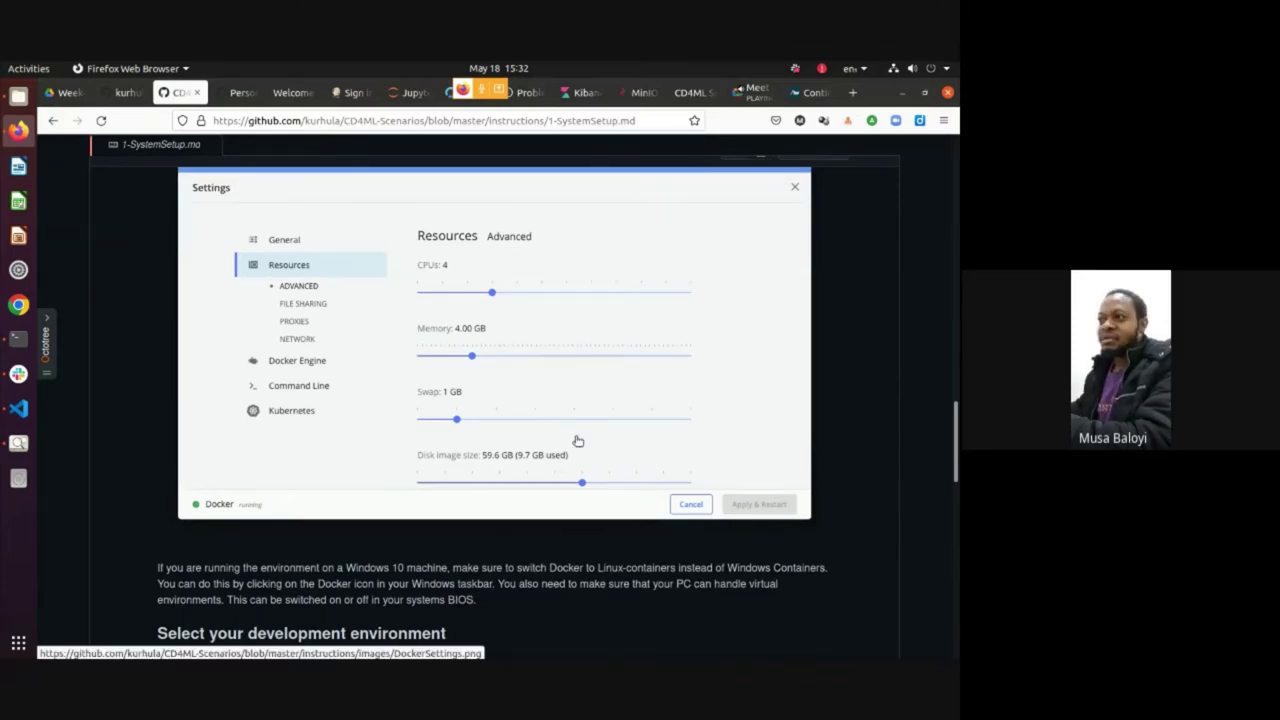
scroll(577, 441, "up", 1)
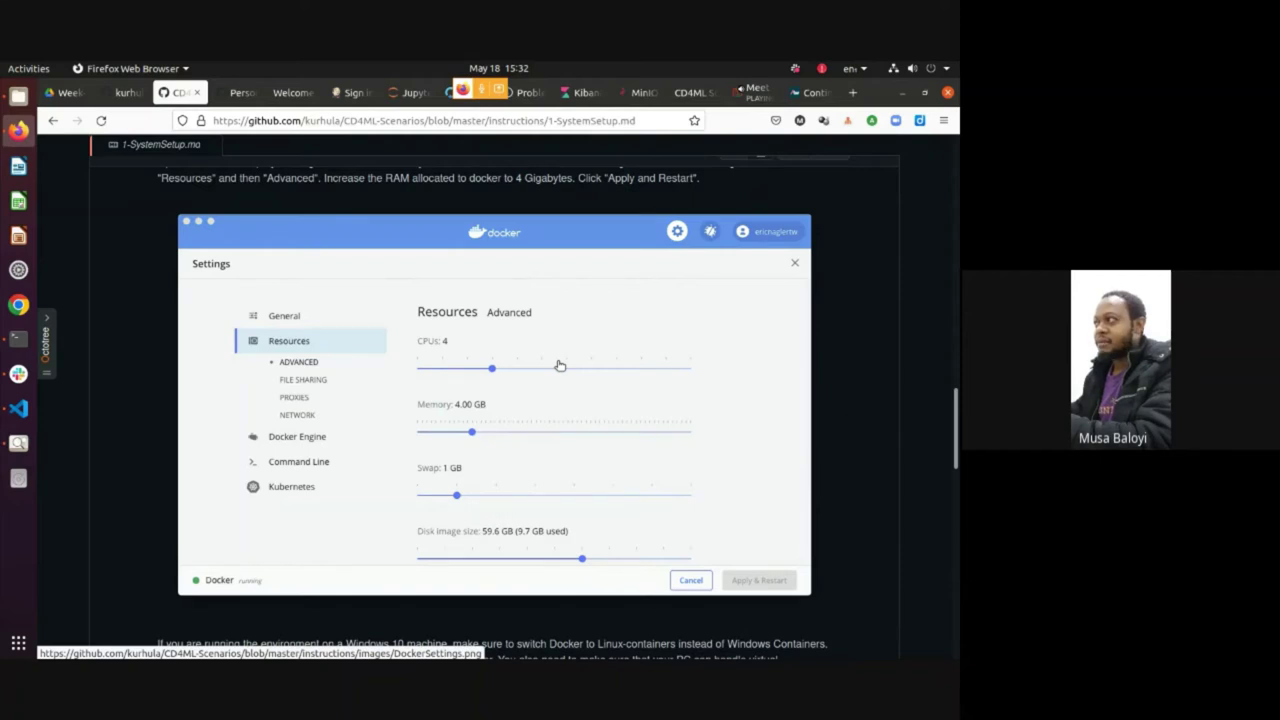
scroll(559, 366, "down", 6)
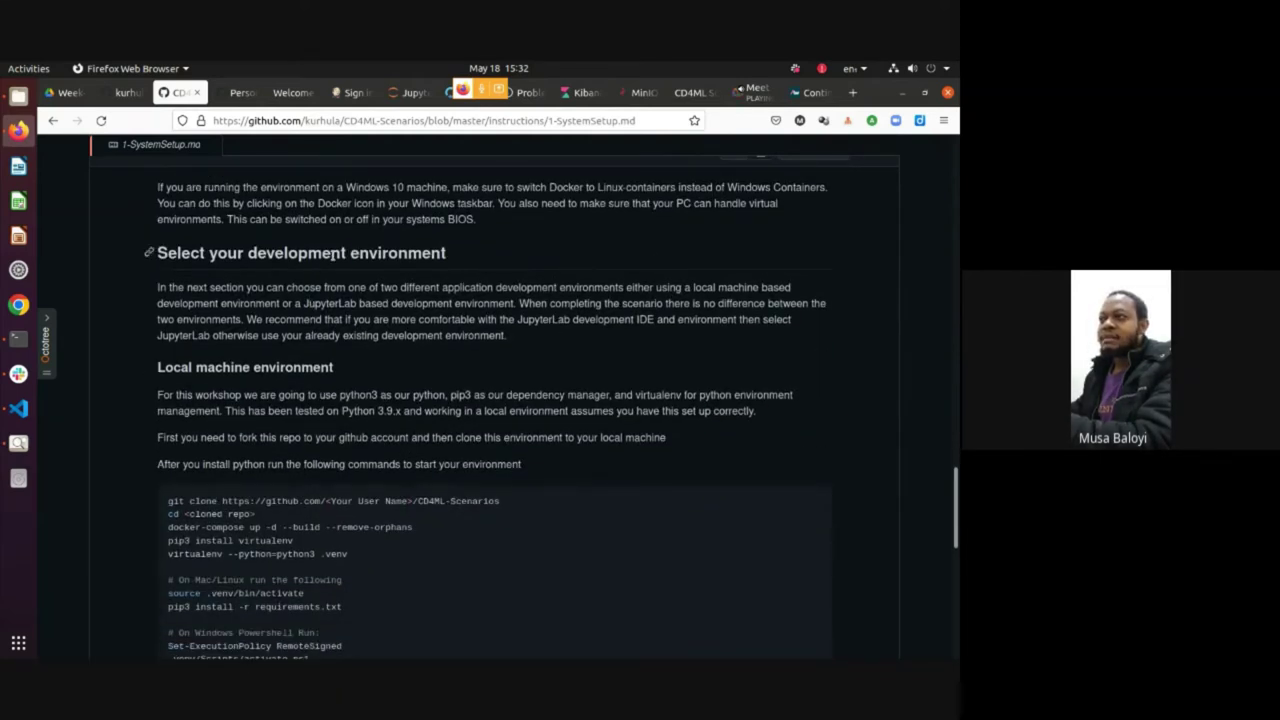
triple_click(335, 258)
left_click(540, 352)
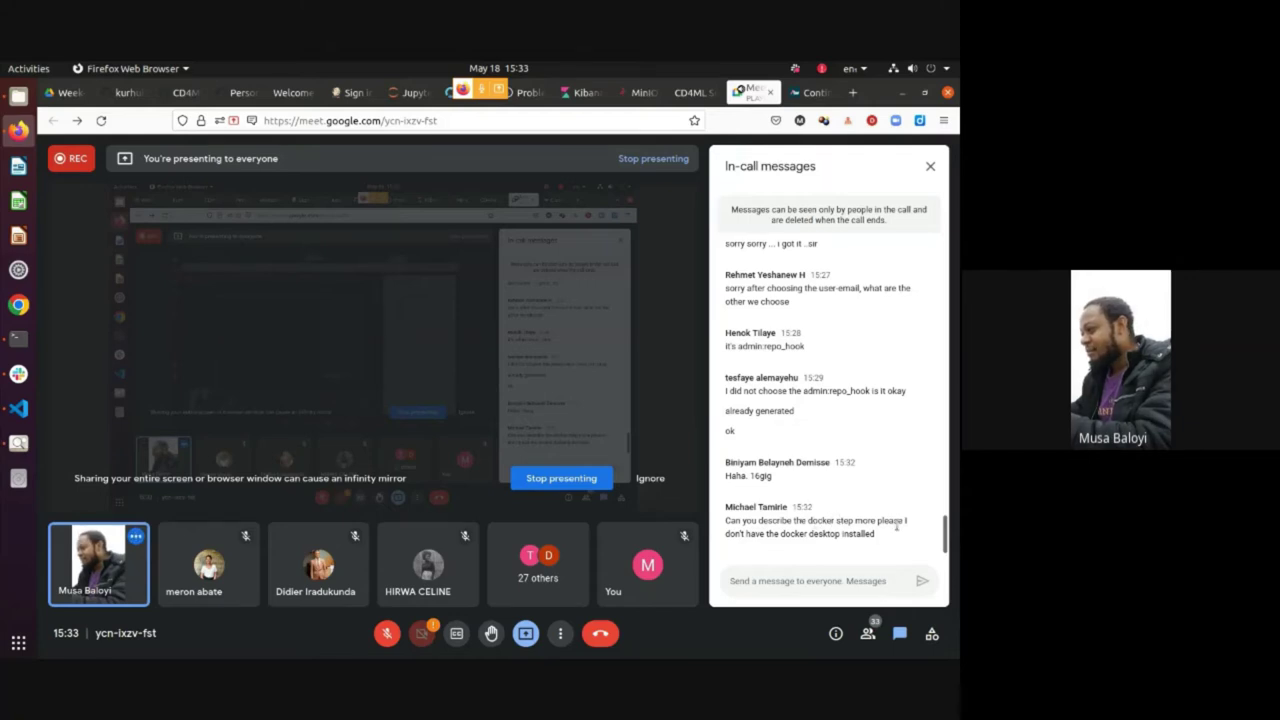
Read the in-call question about not having Docker Desktop and revisit the Docker Settings Adjustments section of 1-SystemSetup.md
double_click(784, 534)
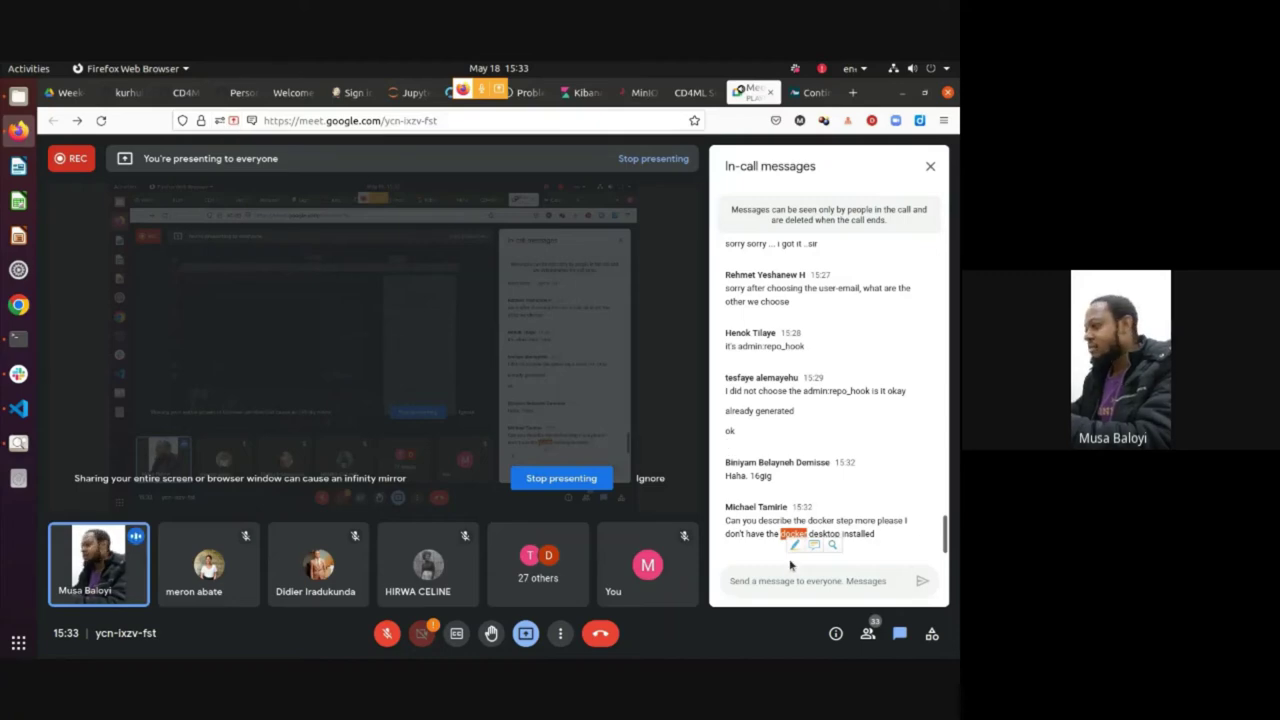
left_click(178, 92)
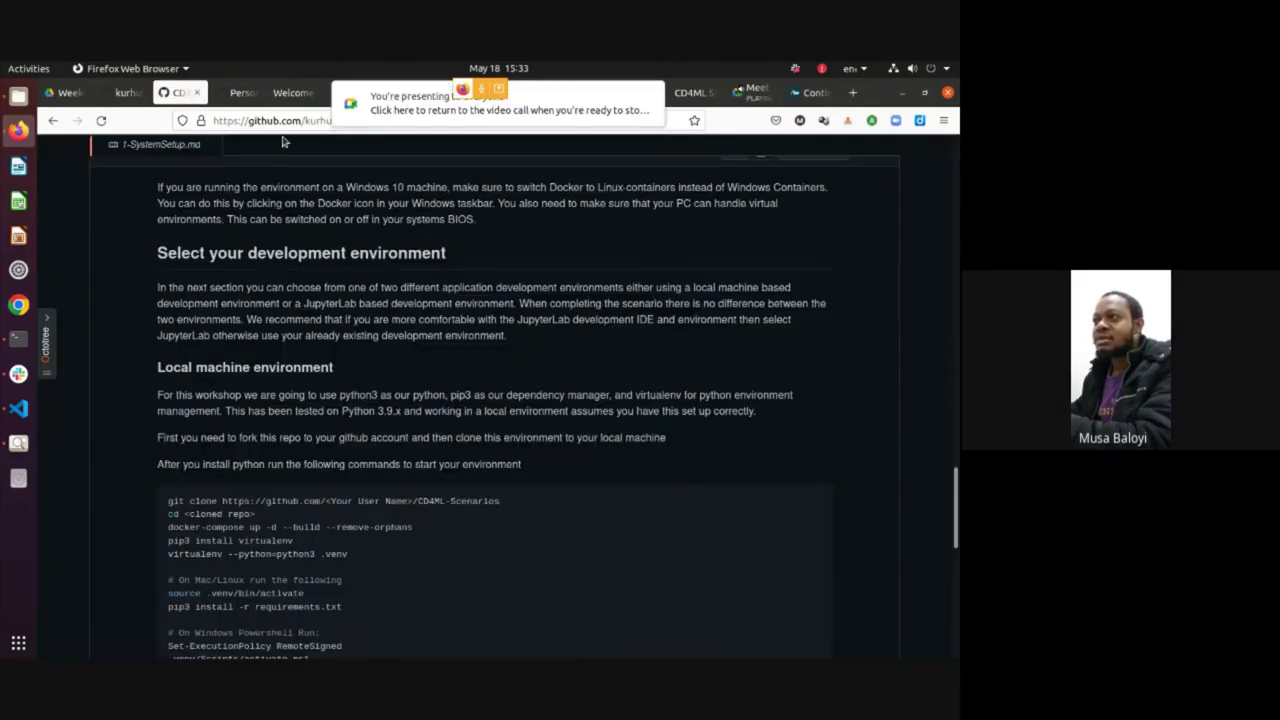
scroll(414, 366, "down", 5)
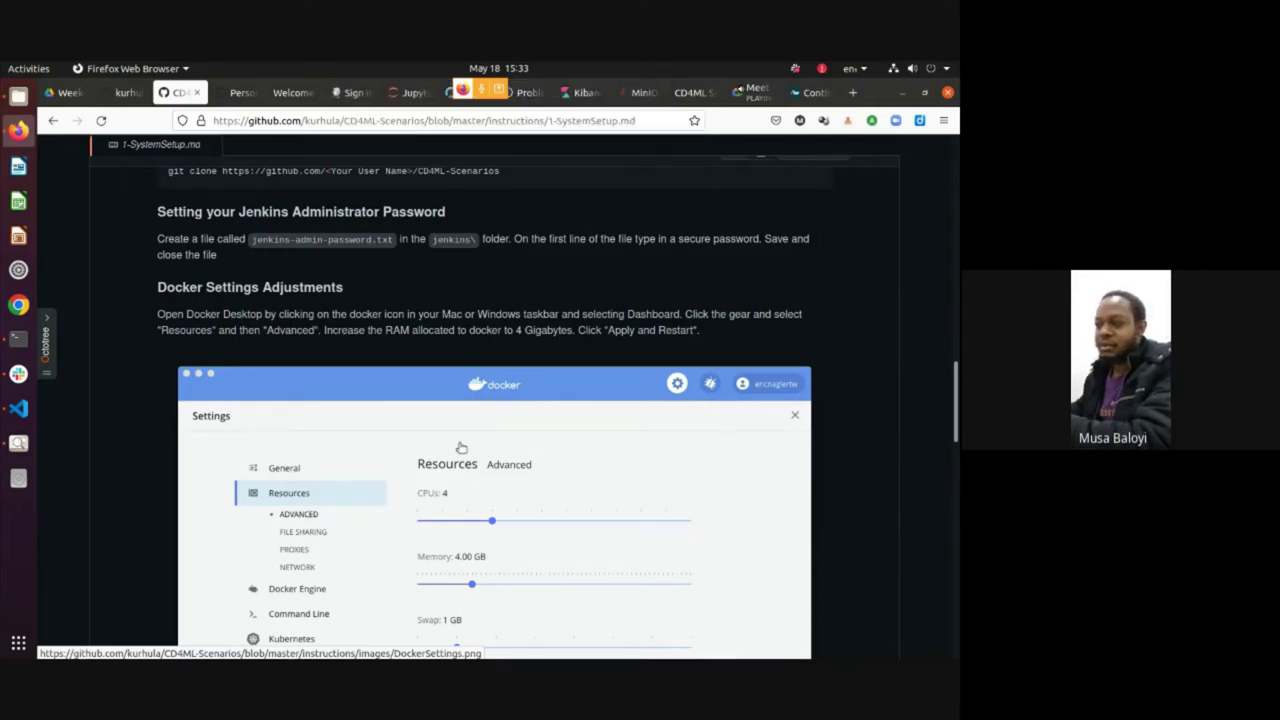
scroll(485, 410, "down", 2)
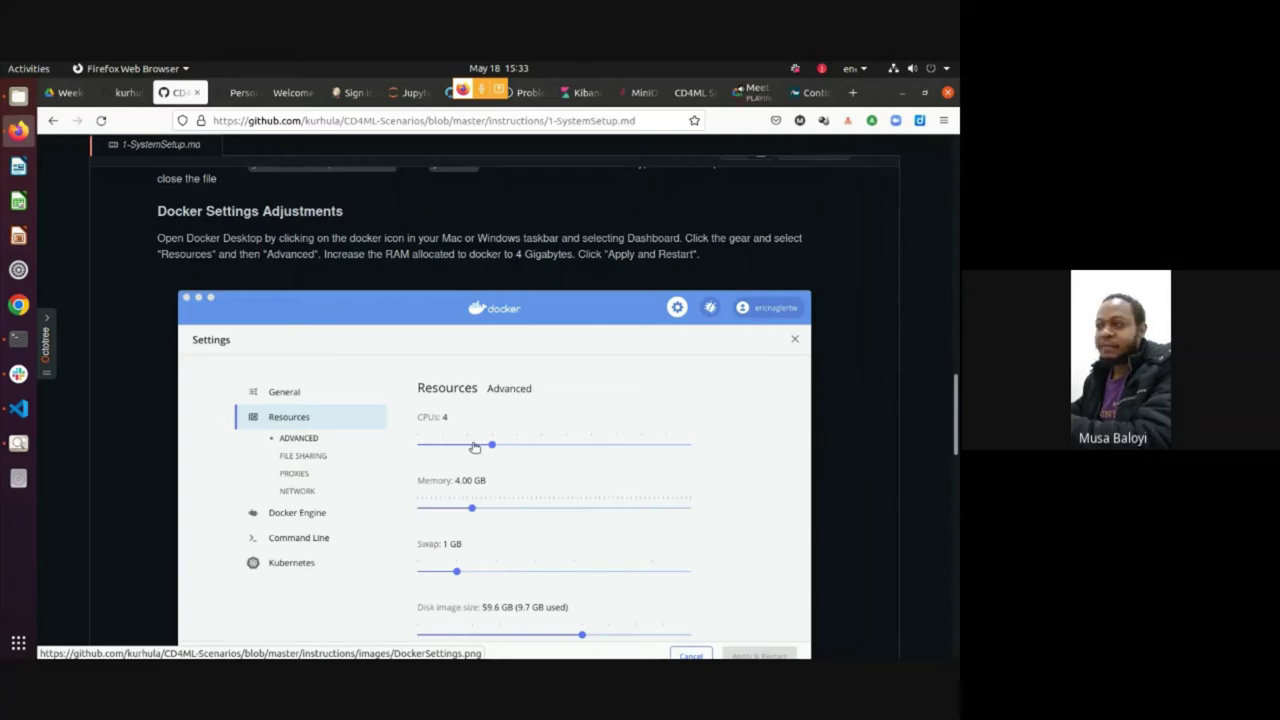
scroll(548, 446, "down", 2)
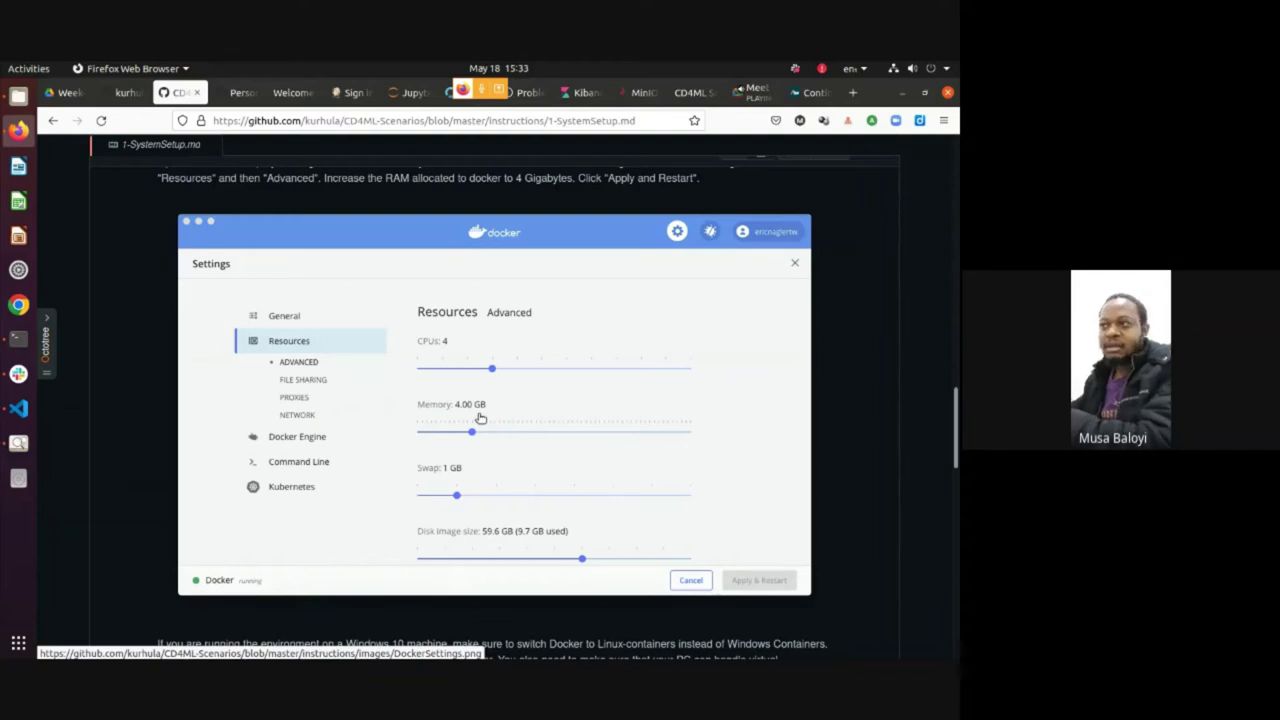
left_click(18, 408)
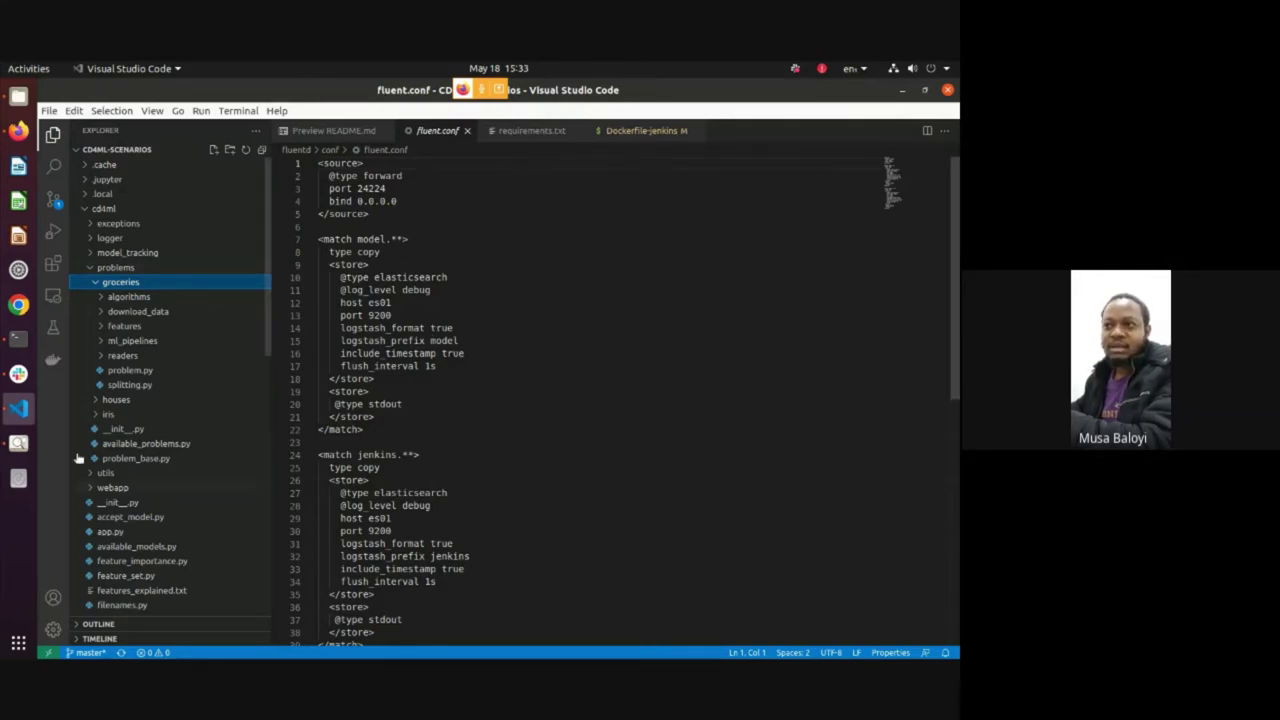
left_click(19, 133)
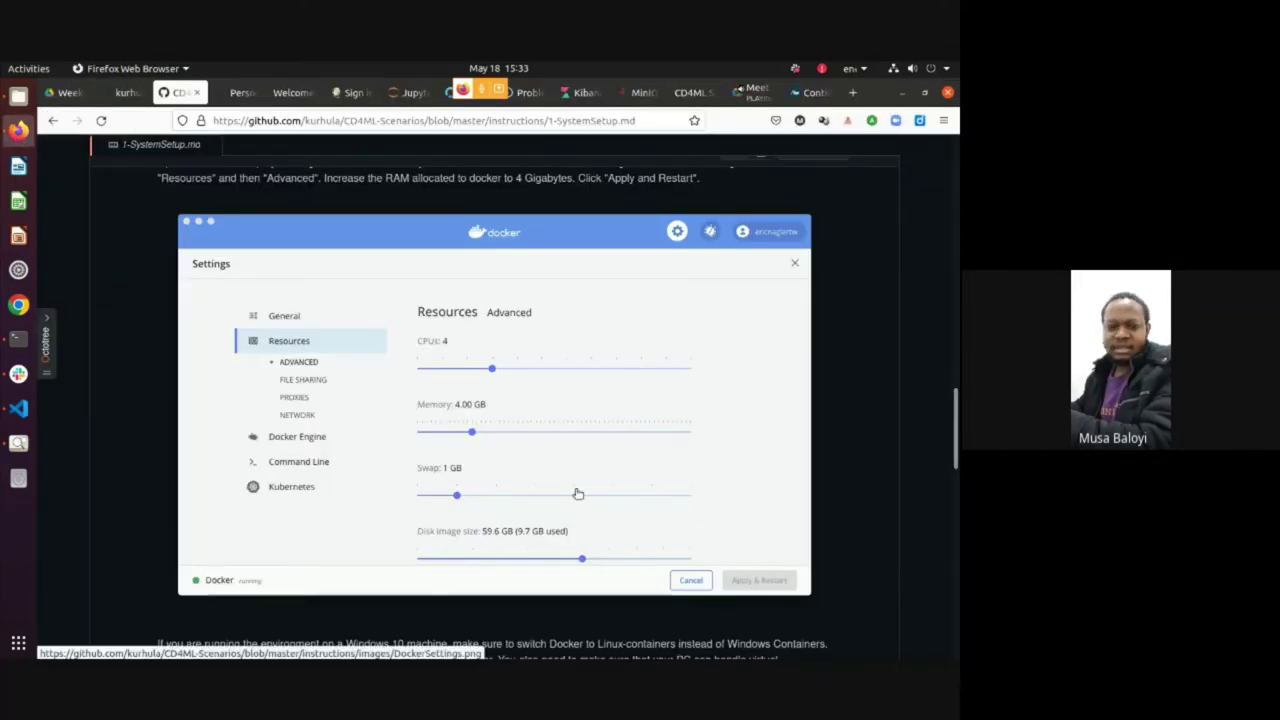
key("alt+Tab")
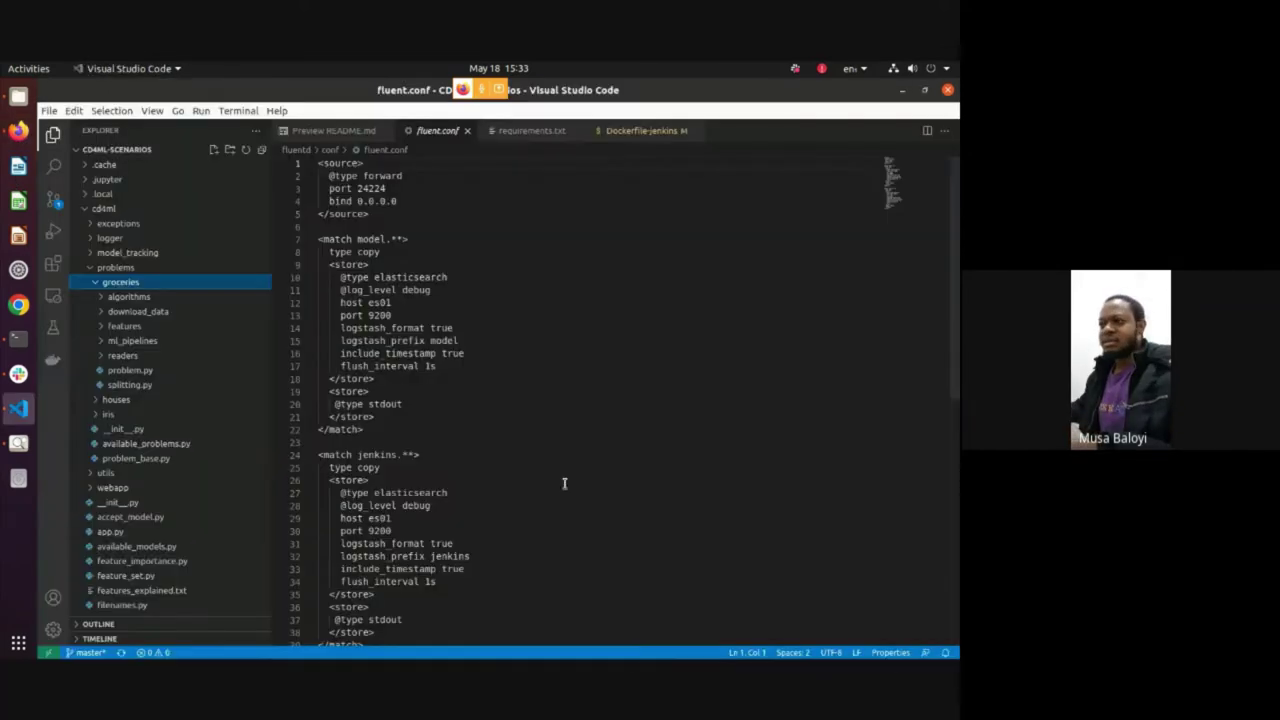
key("alt+Tab")
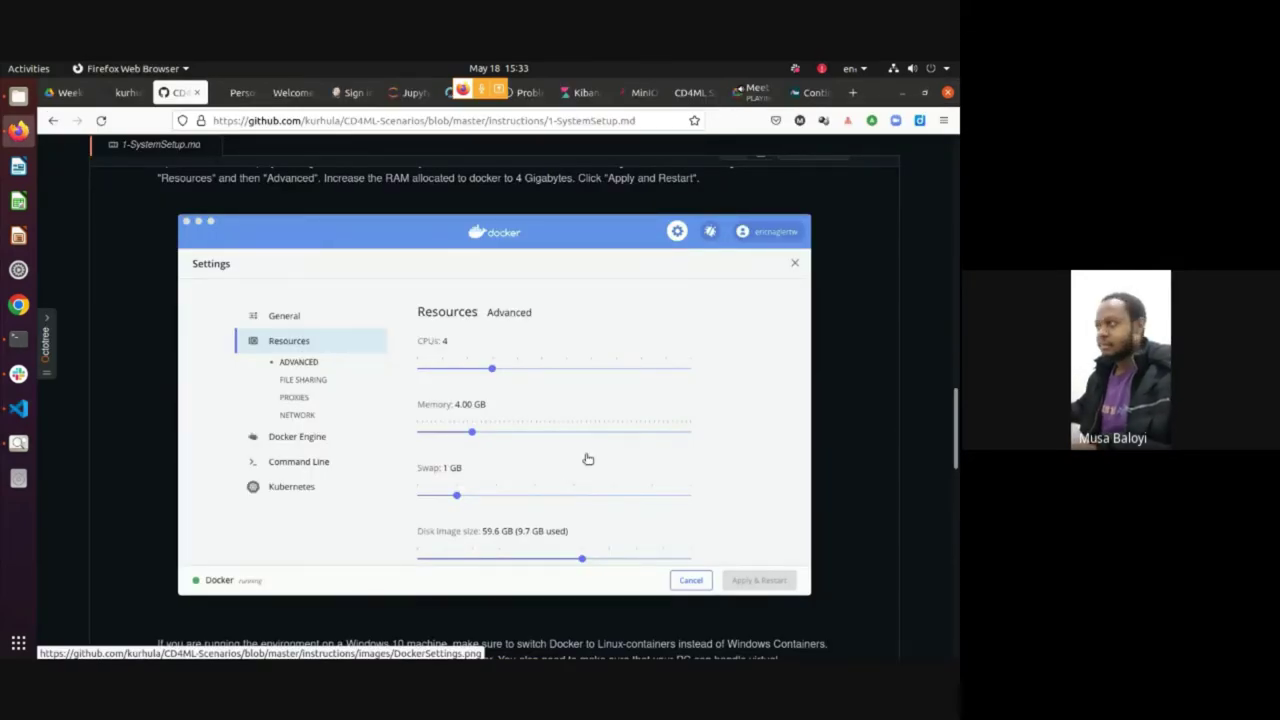
key("alt")
After checking the in-call messages, run docker in the new terminal tab and review its usage, options and management commands
left_click(752, 121)
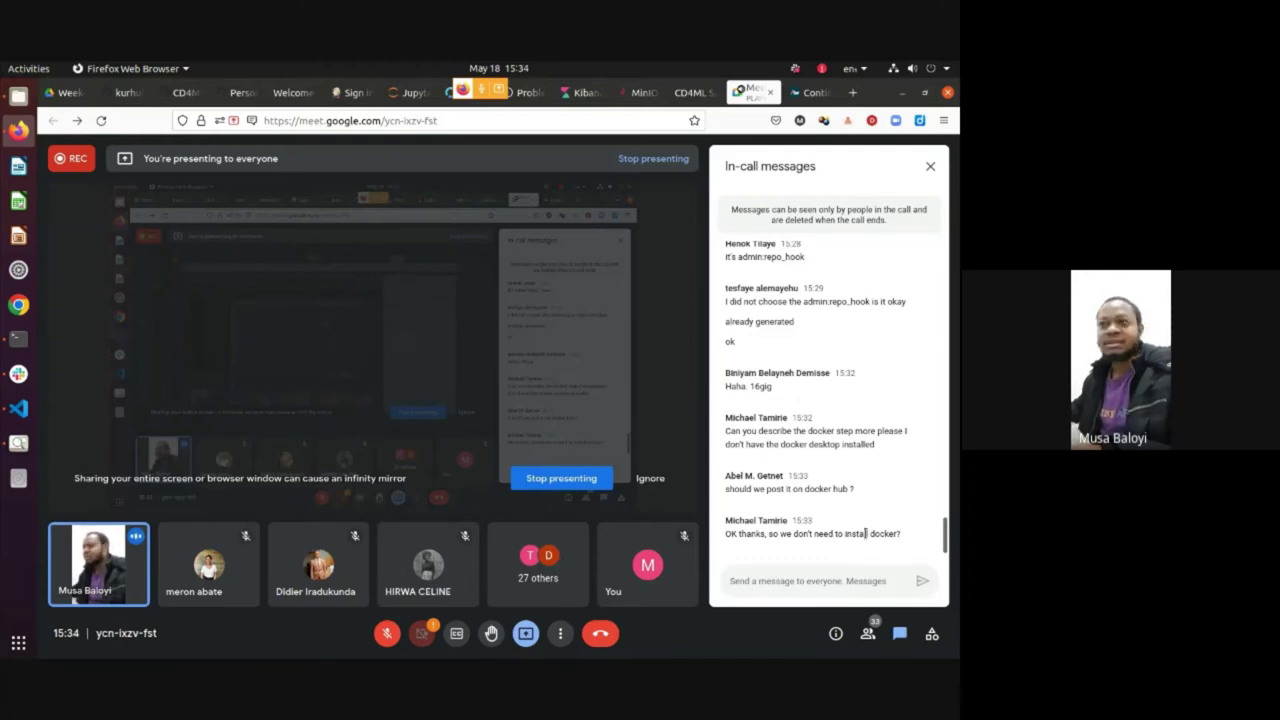
left_click(18, 338)
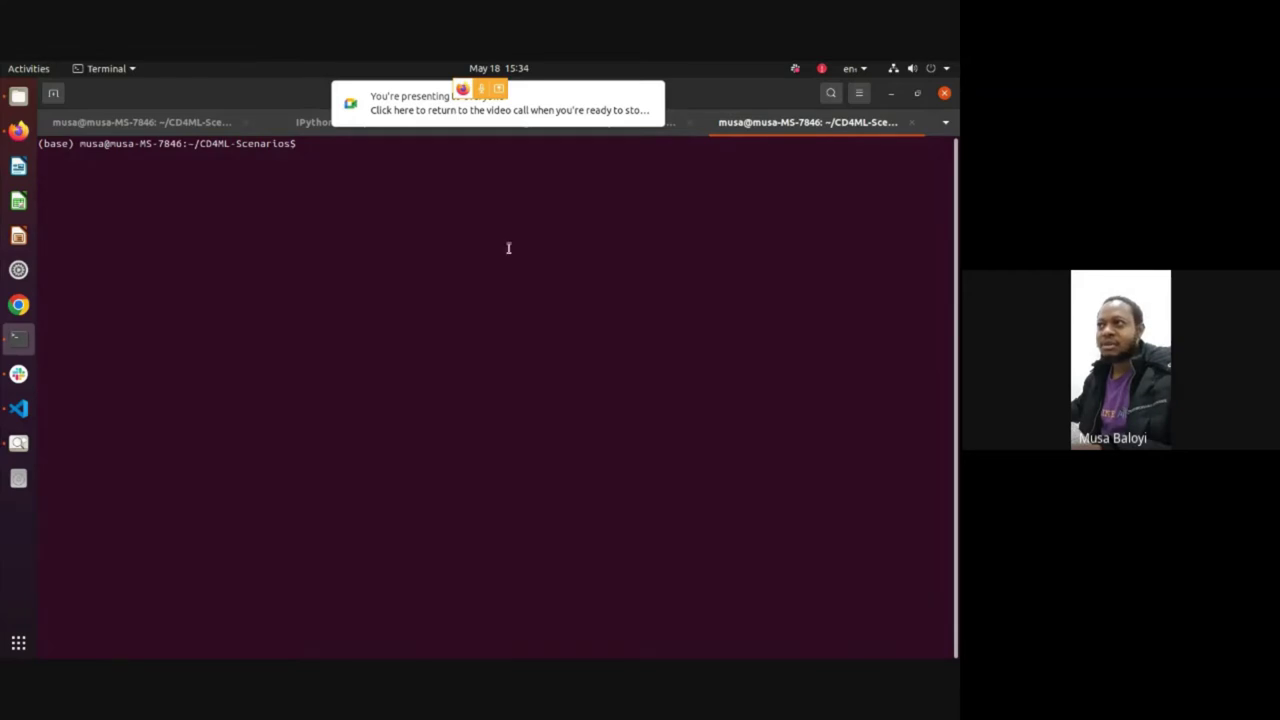
type("docker")
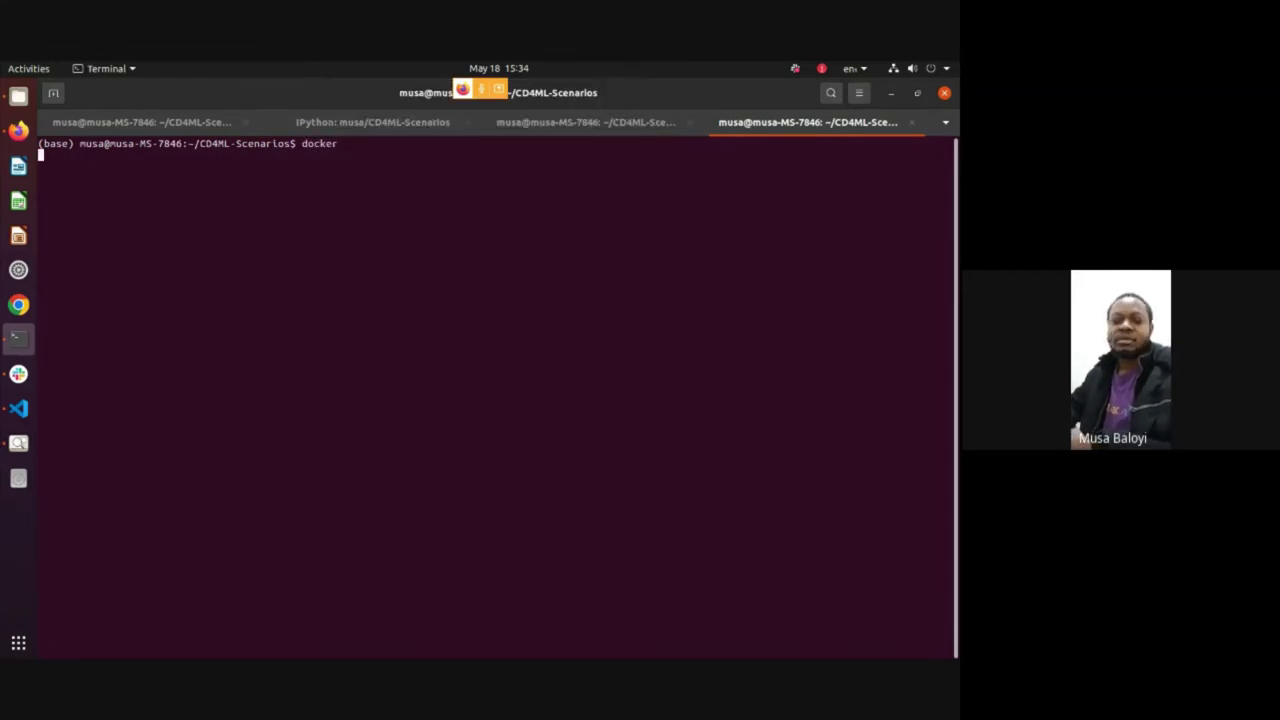
key("Return")
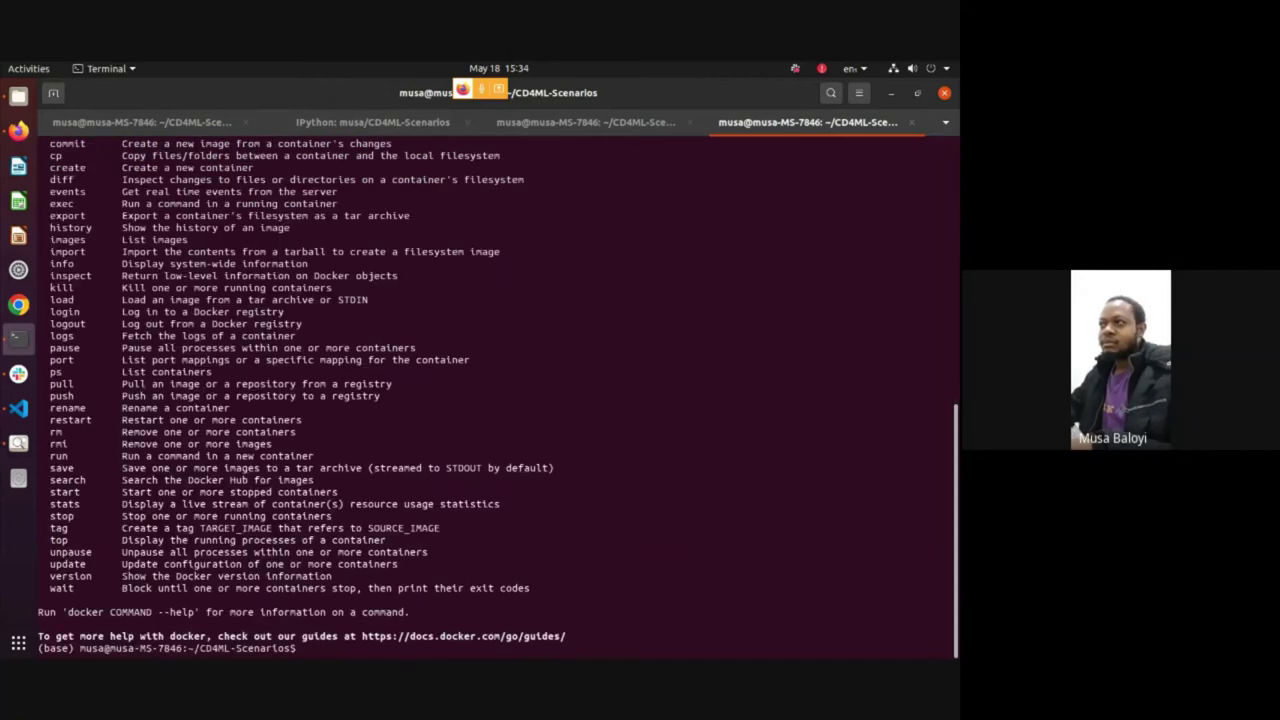
scroll(118, 287, "up", 12)
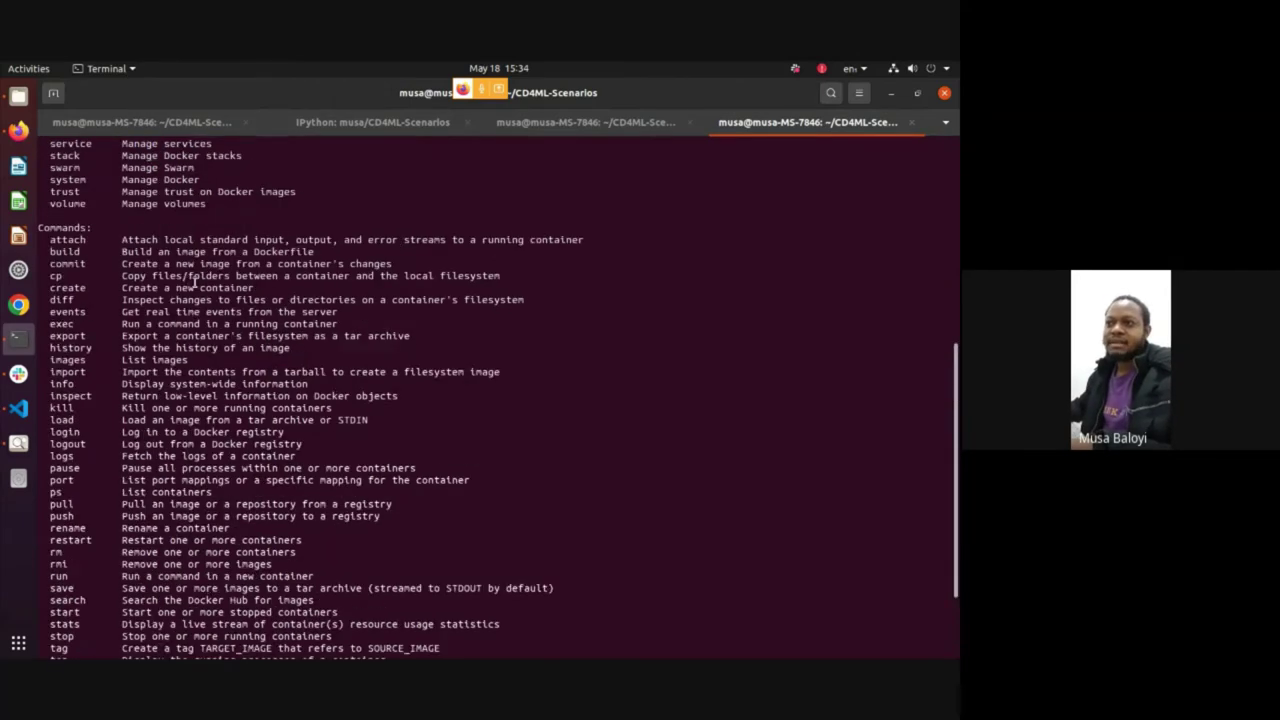
scroll(118, 287, "up", 2)
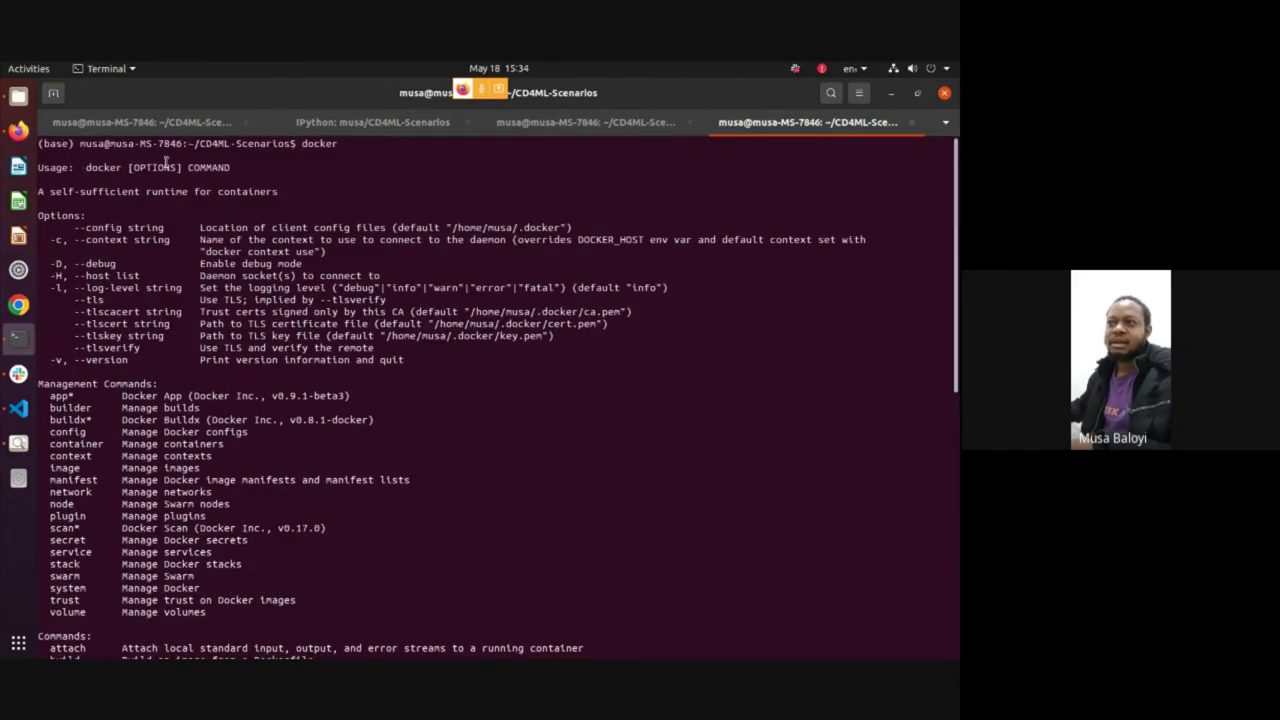
left_click_drag(81, 169, 255, 555)
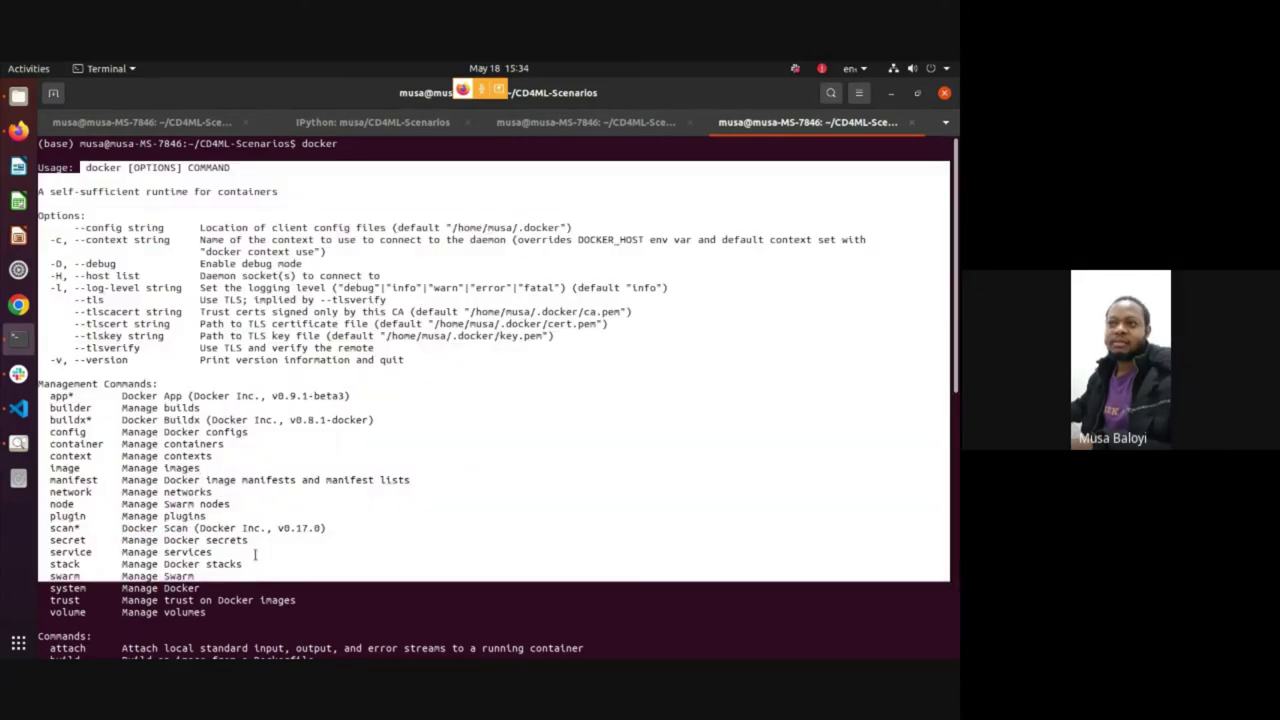
left_click(349, 434)
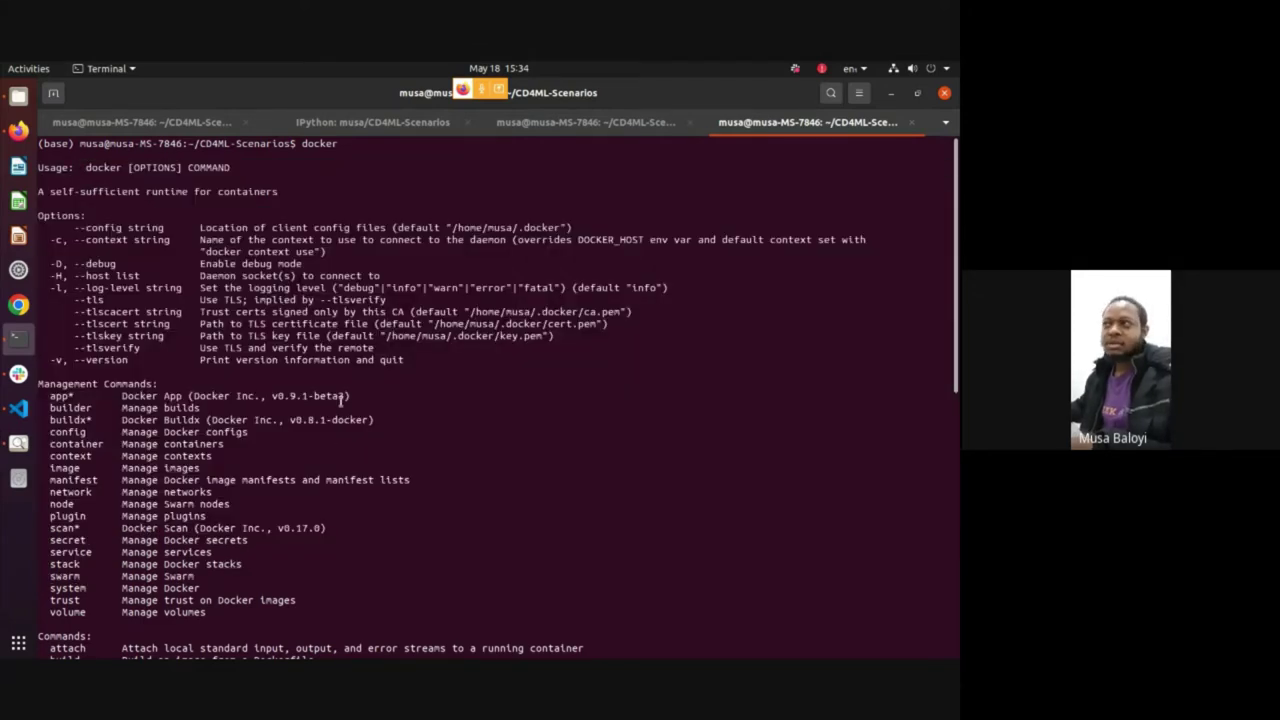
double_click(302, 143)
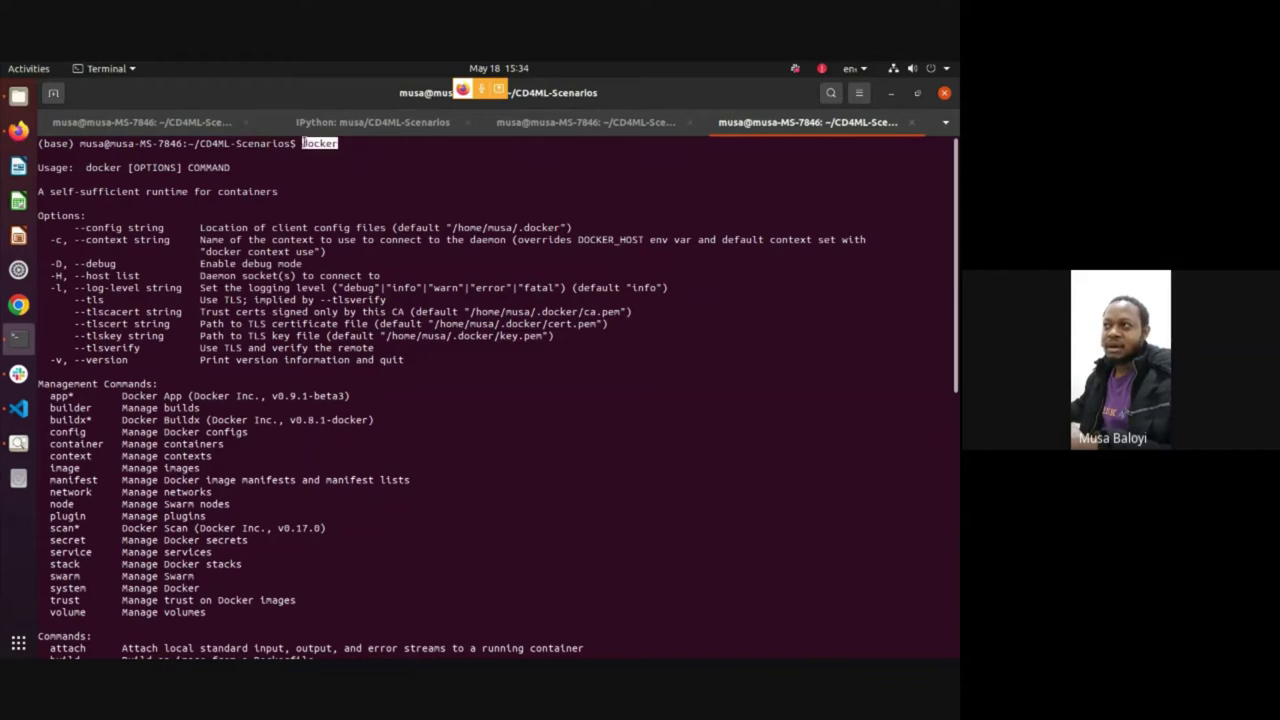
Run docker-compose in the terminal and review its usage and options
type("docker")
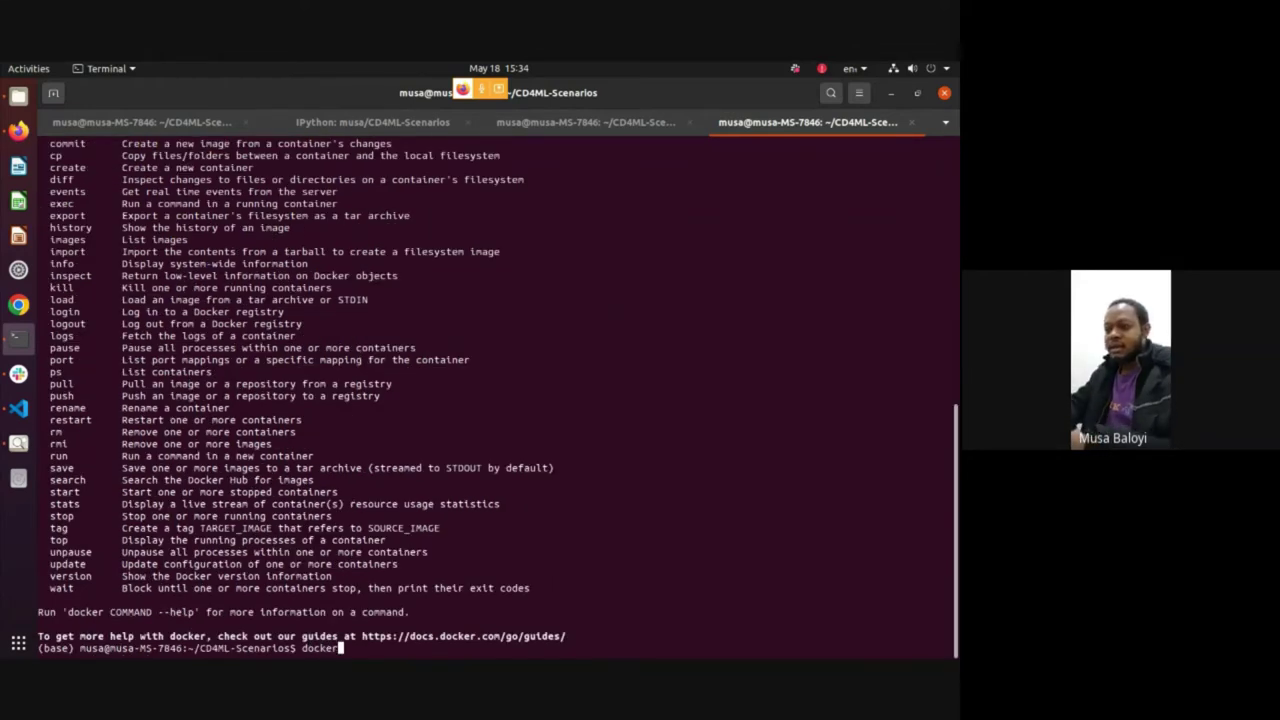
type("-compose")
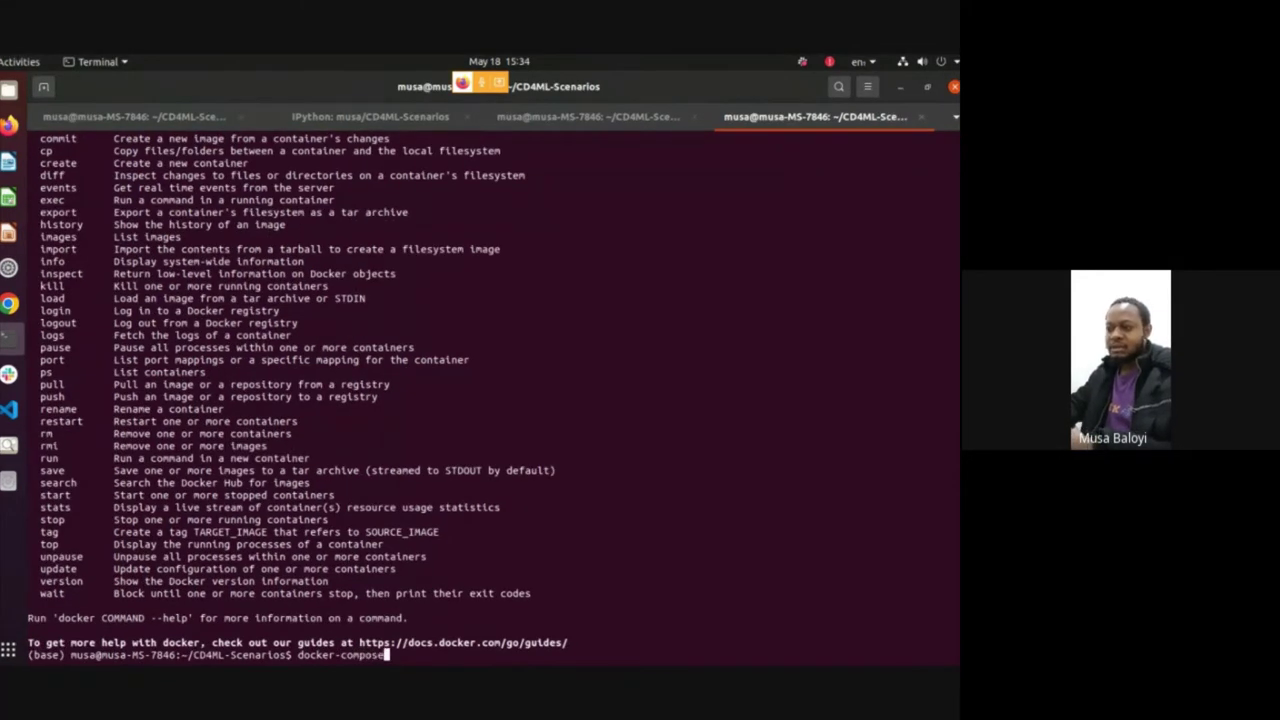
key("Return")
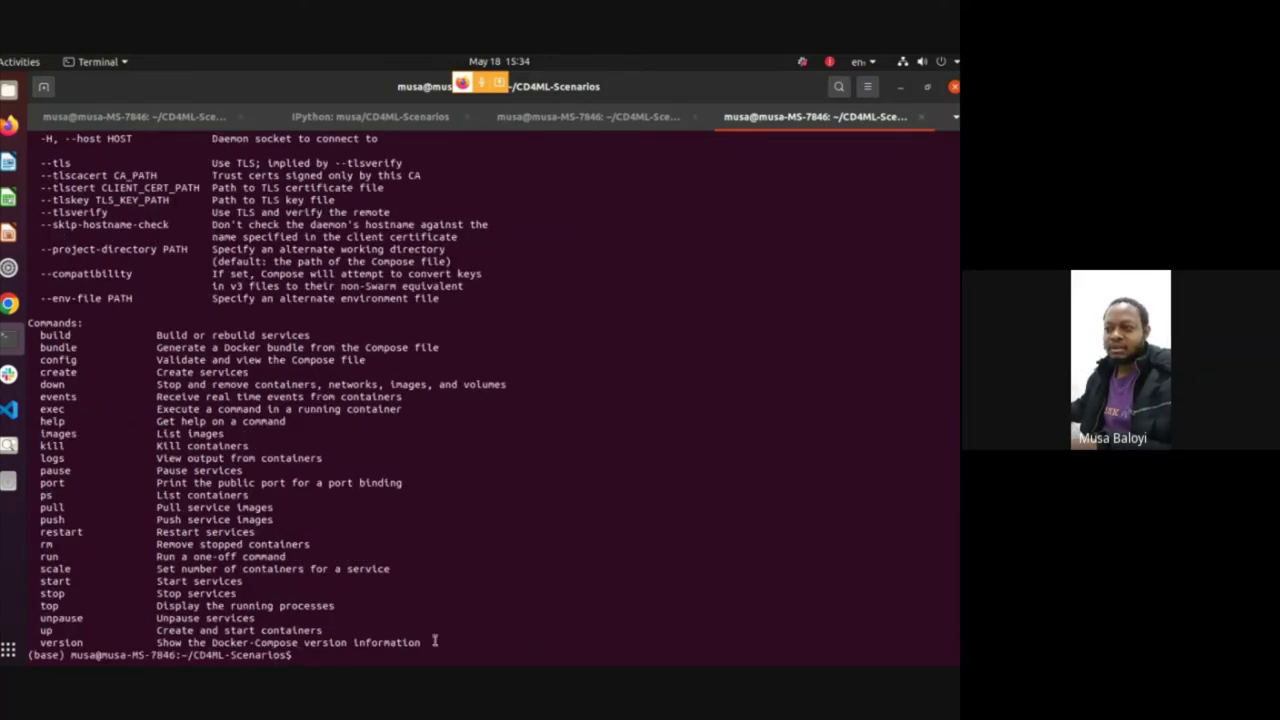
scroll(426, 634, "up", 10)
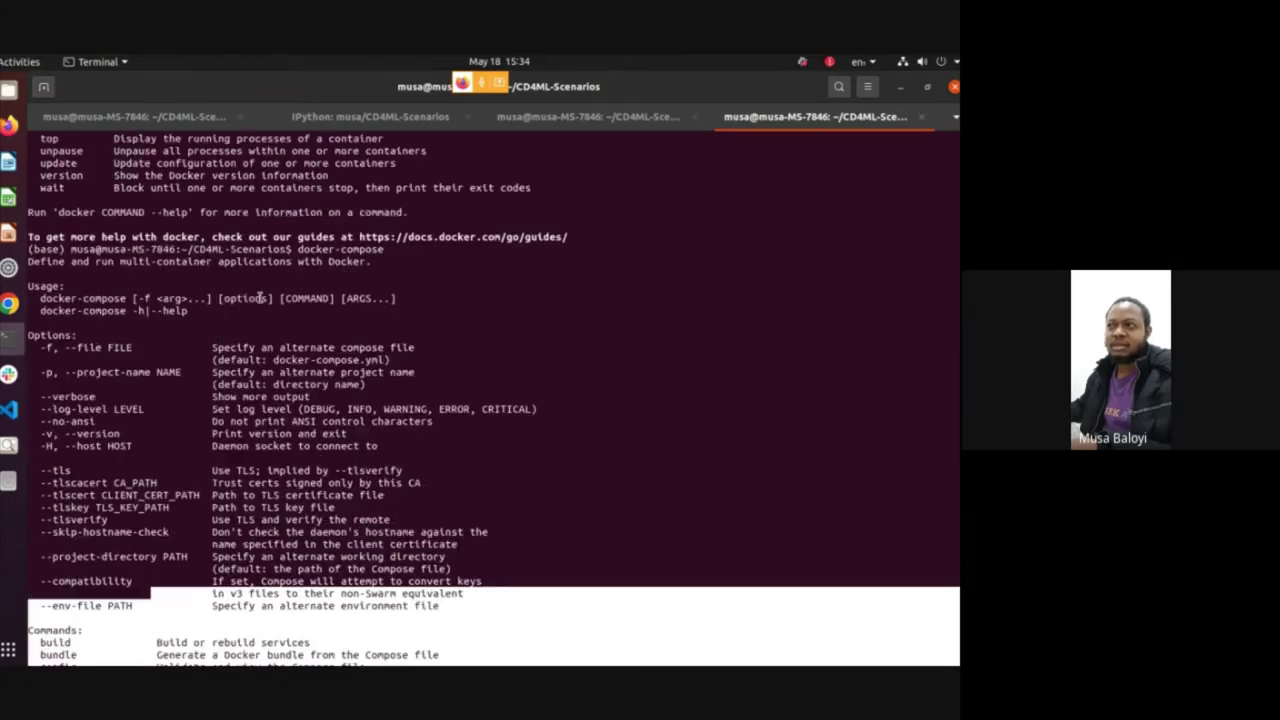
scroll(423, 311, "up", 3)
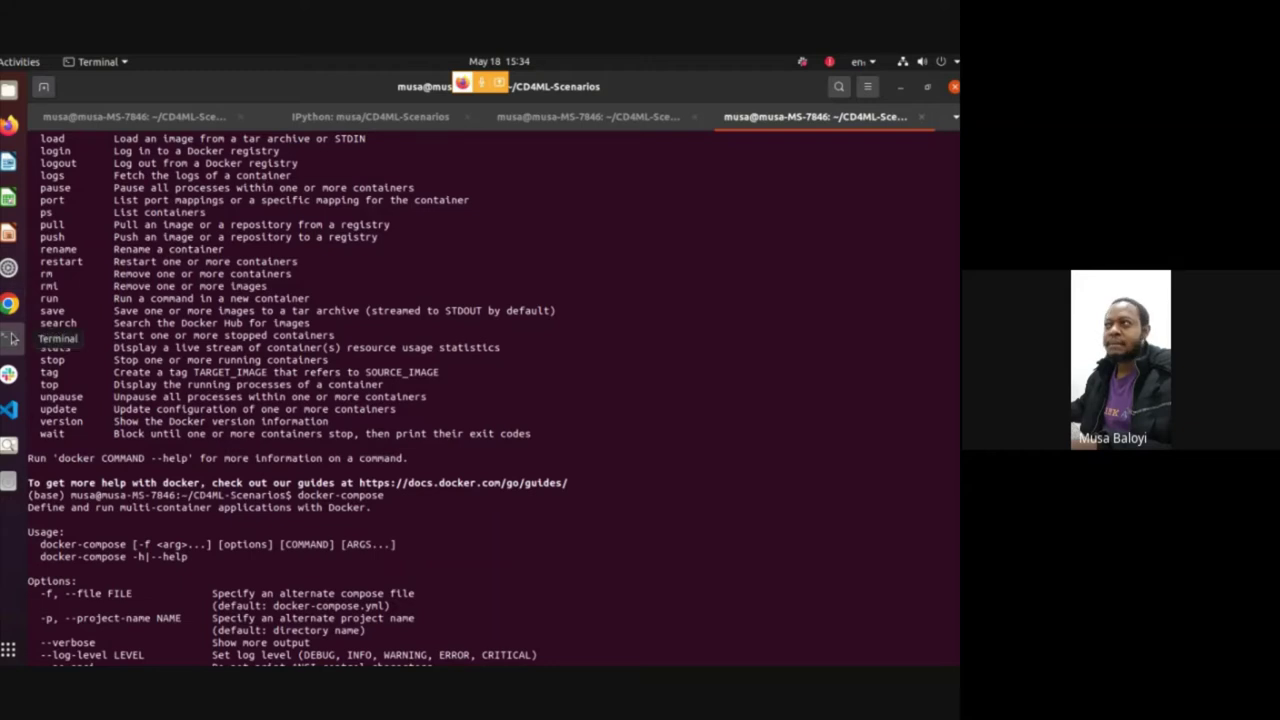
In the terminal tab showing the docker-compose help, change the working directory to ~/projects/scripts/docker/
left_click(620, 118)
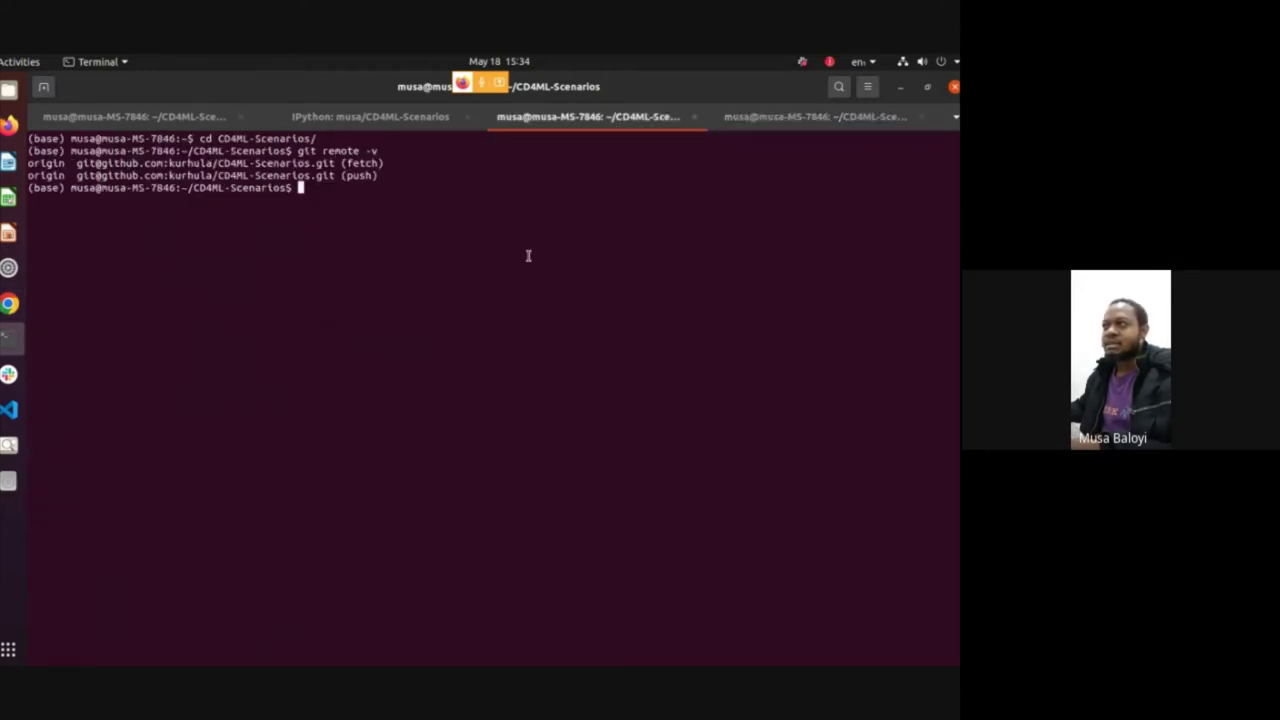
left_click(800, 118)
type("cd ")
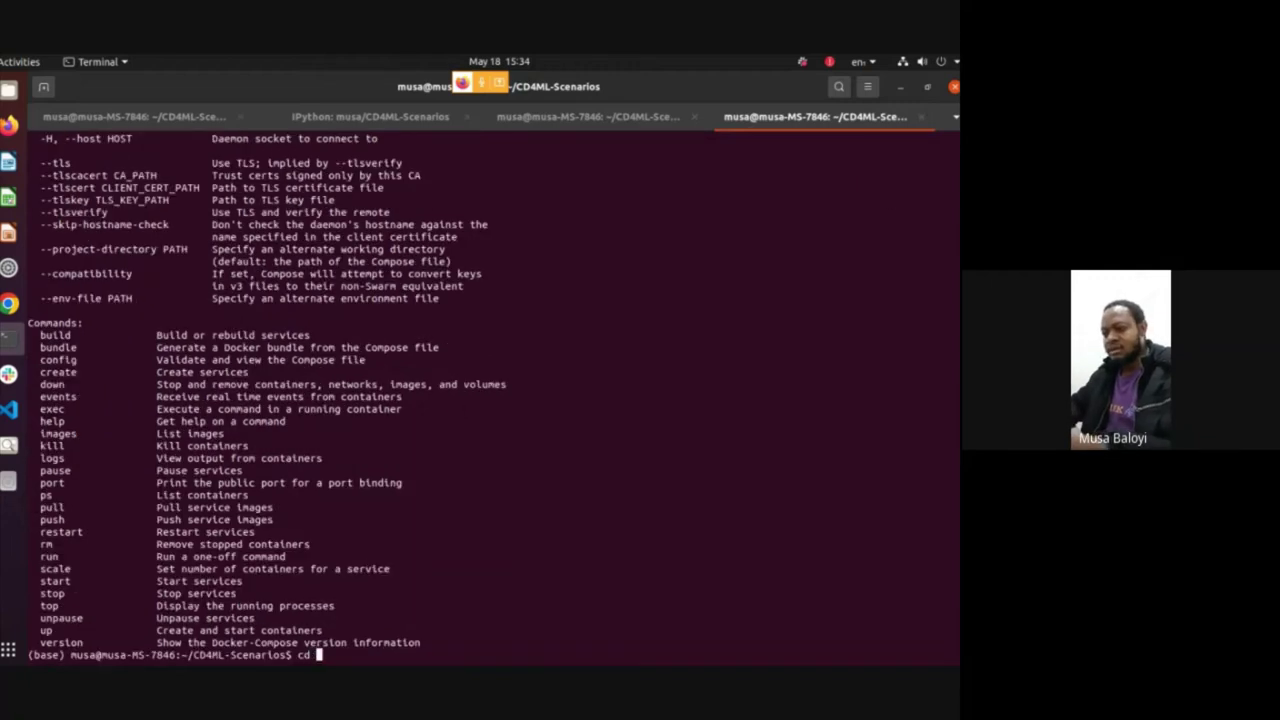
type("~/pro")
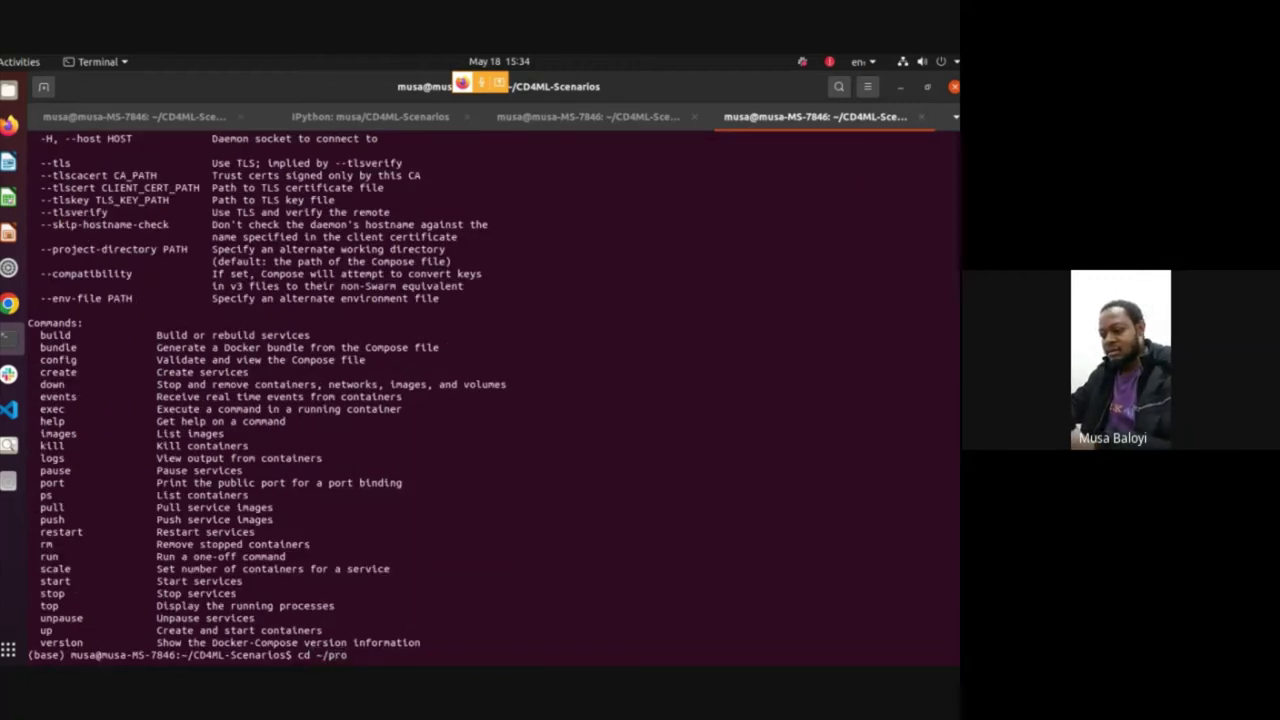
type("jects/scr")
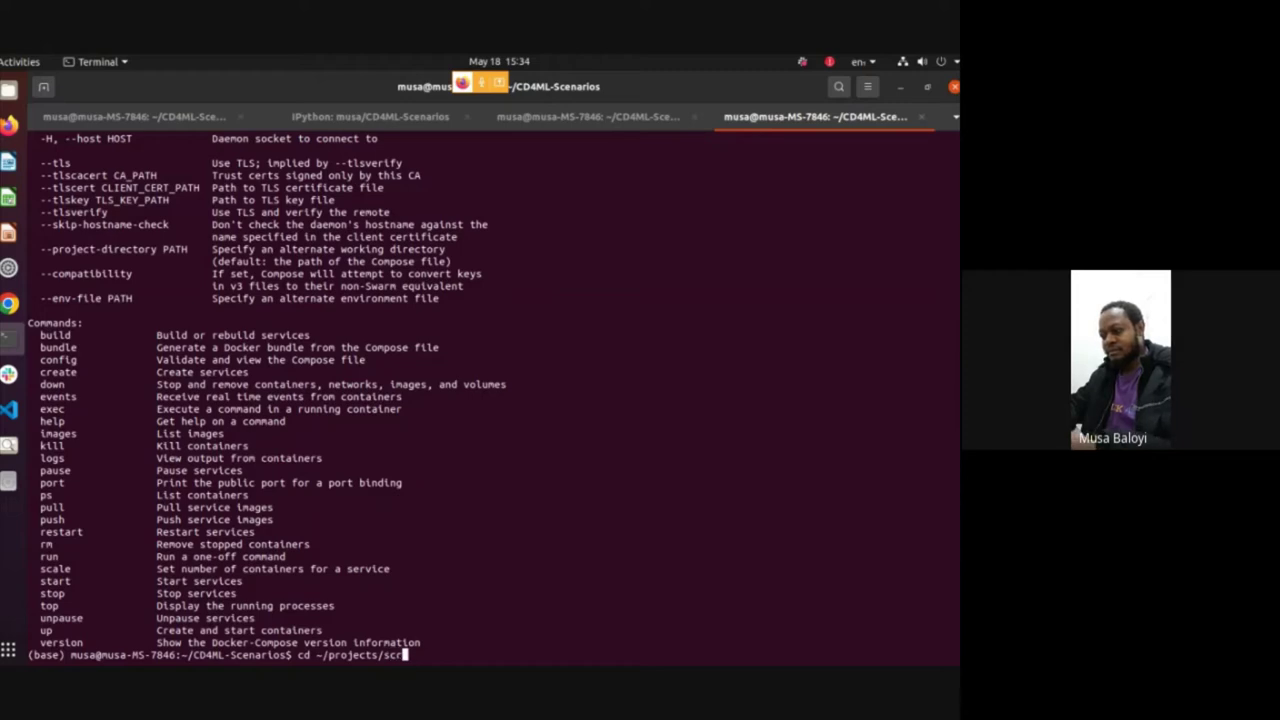
key("Tab")
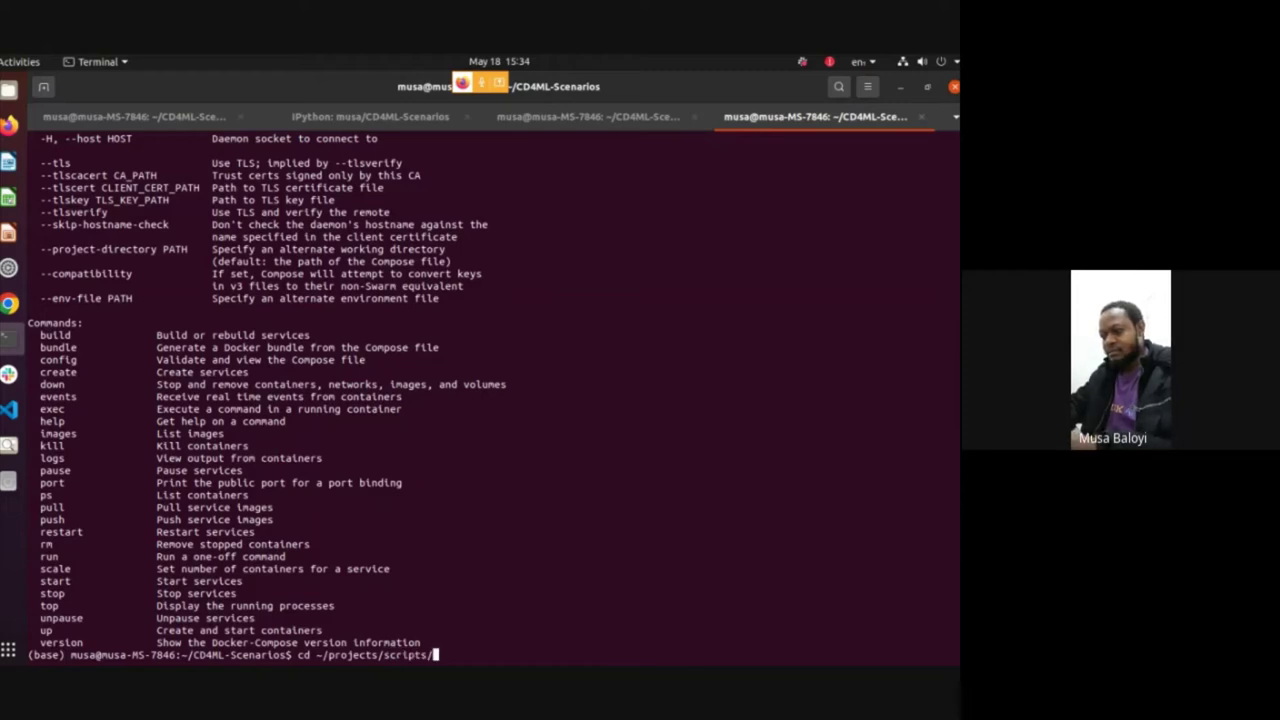
type("doc")
key("Tab")
key("Return")
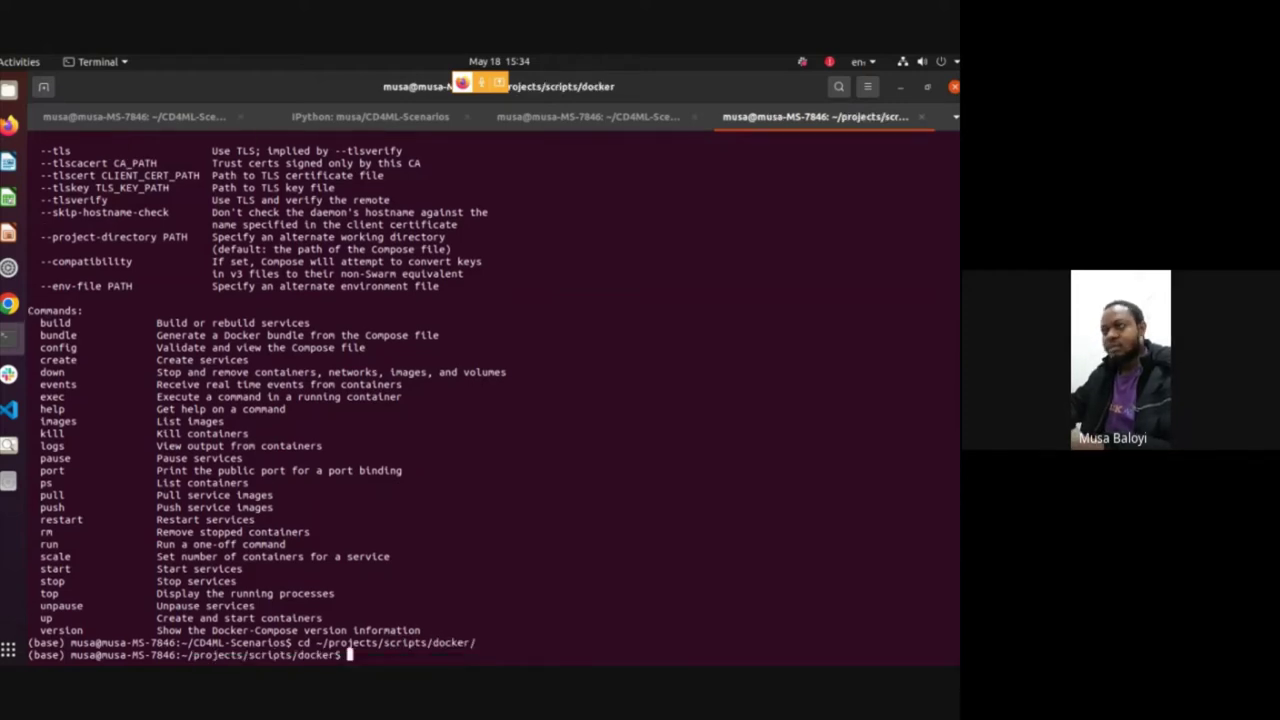
Clear the terminal, list the files in the docker scripts directory and begin a cat command
key("ctrl+l")
type("ls")
key("Return")
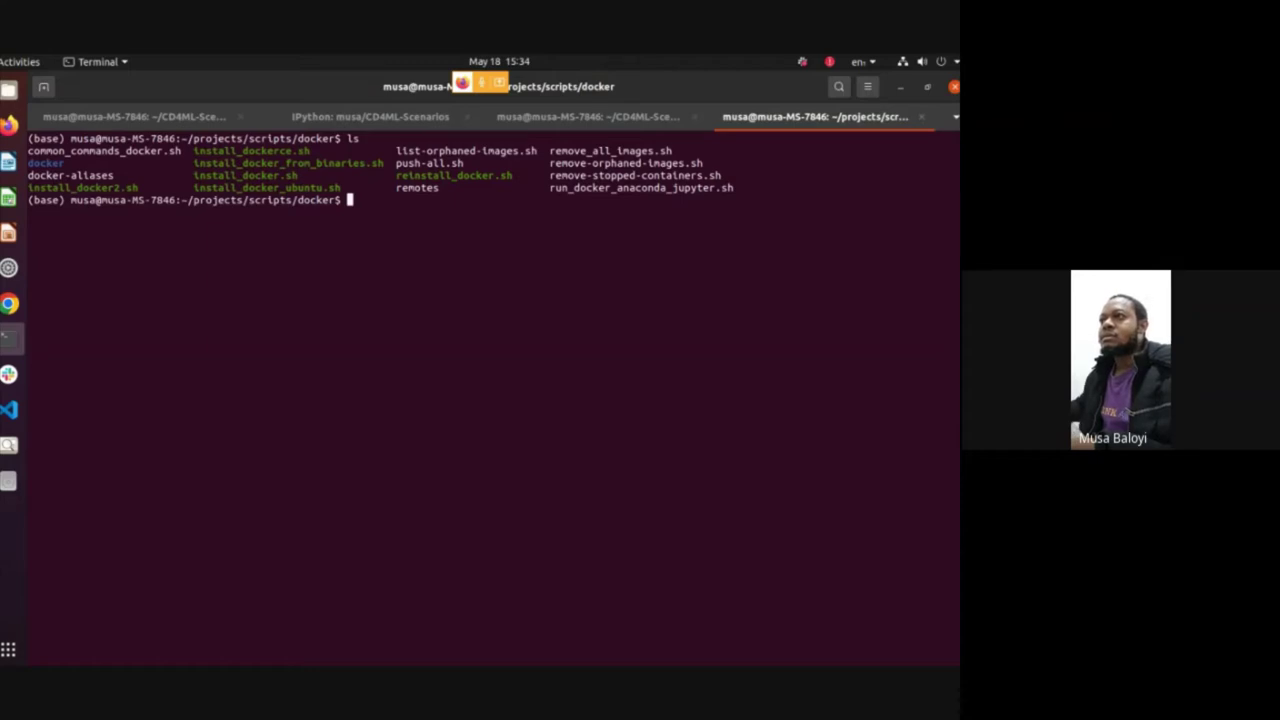
type("cat")
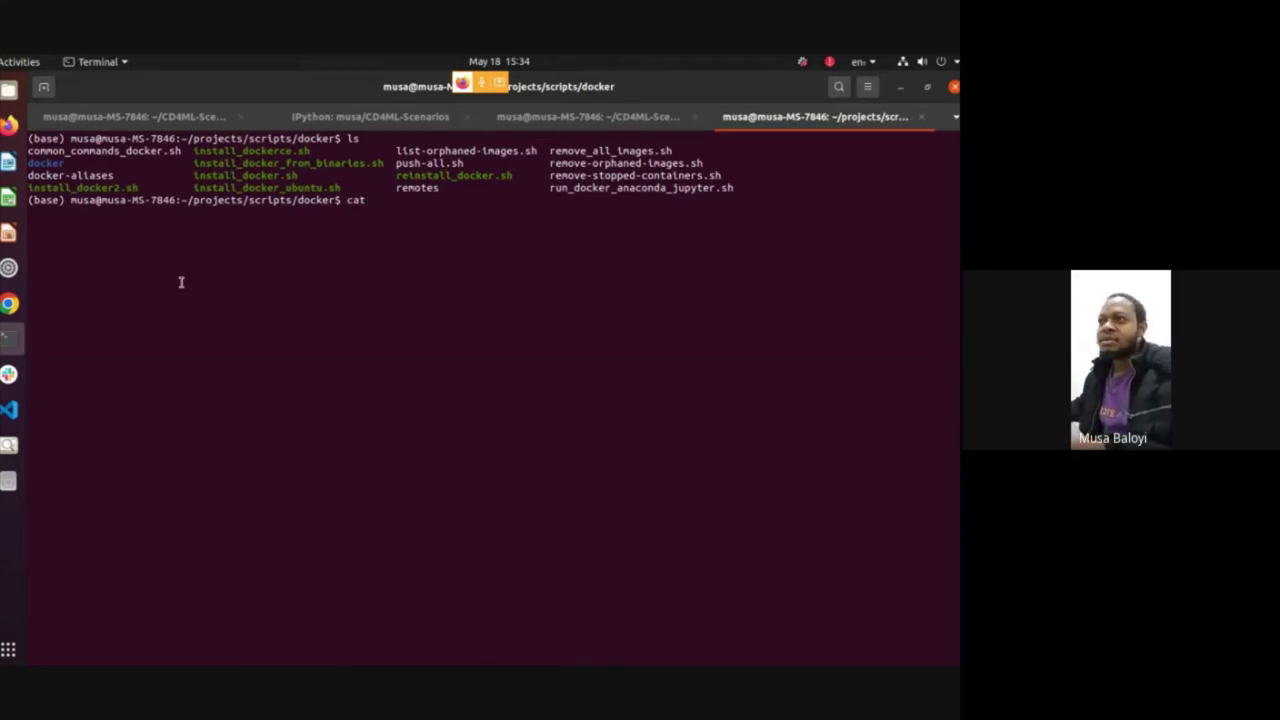
Switch to Firefox and search the web for "docker install windows" in a new tab
left_click(8, 124)
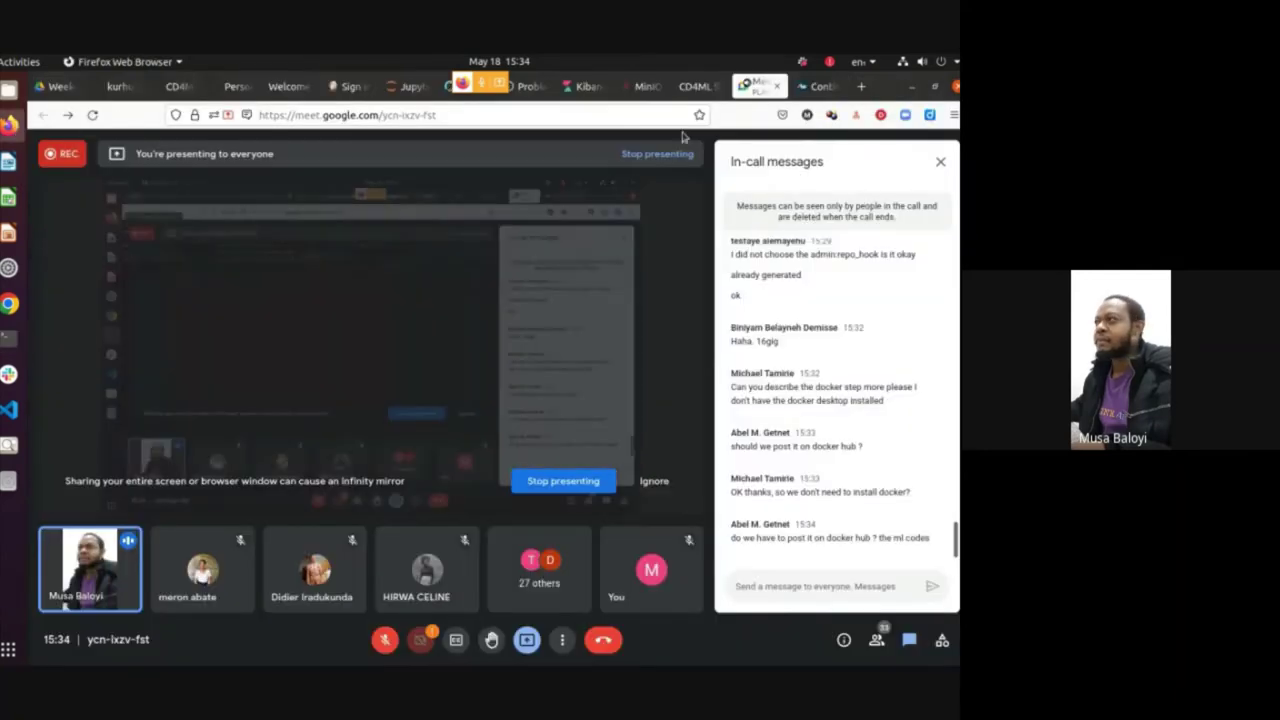
left_click(861, 86)
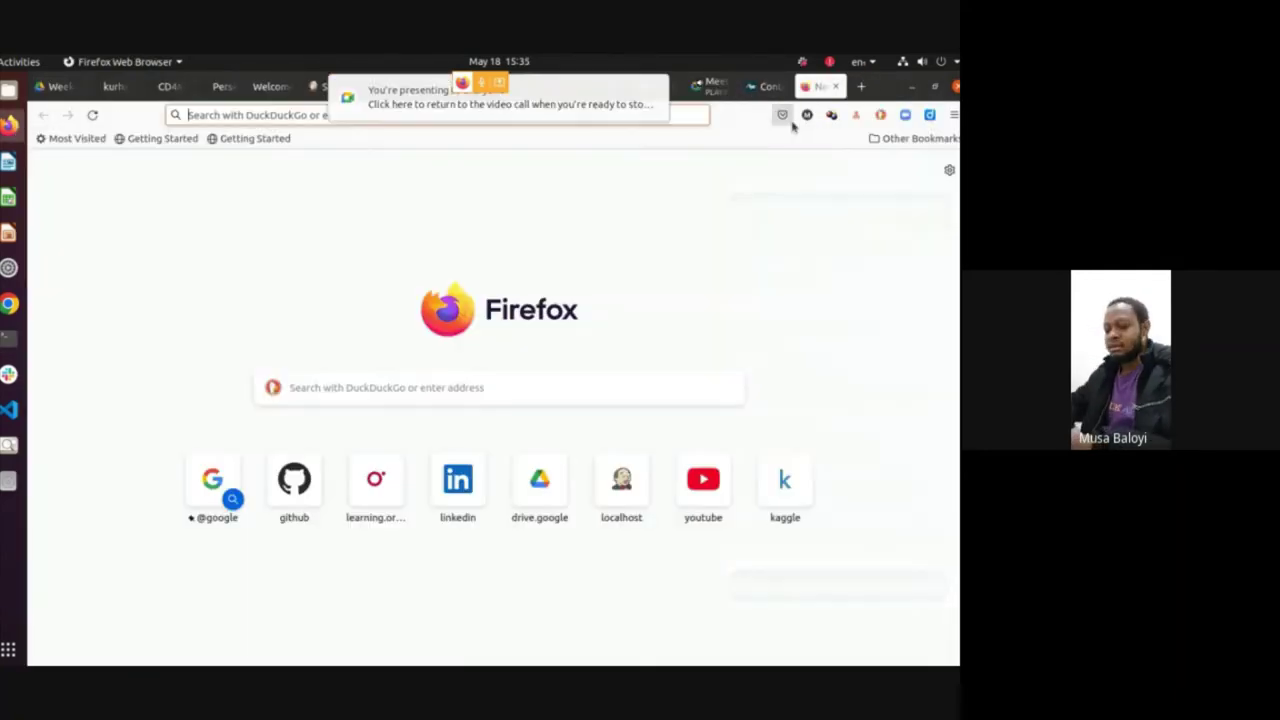
type("docker")
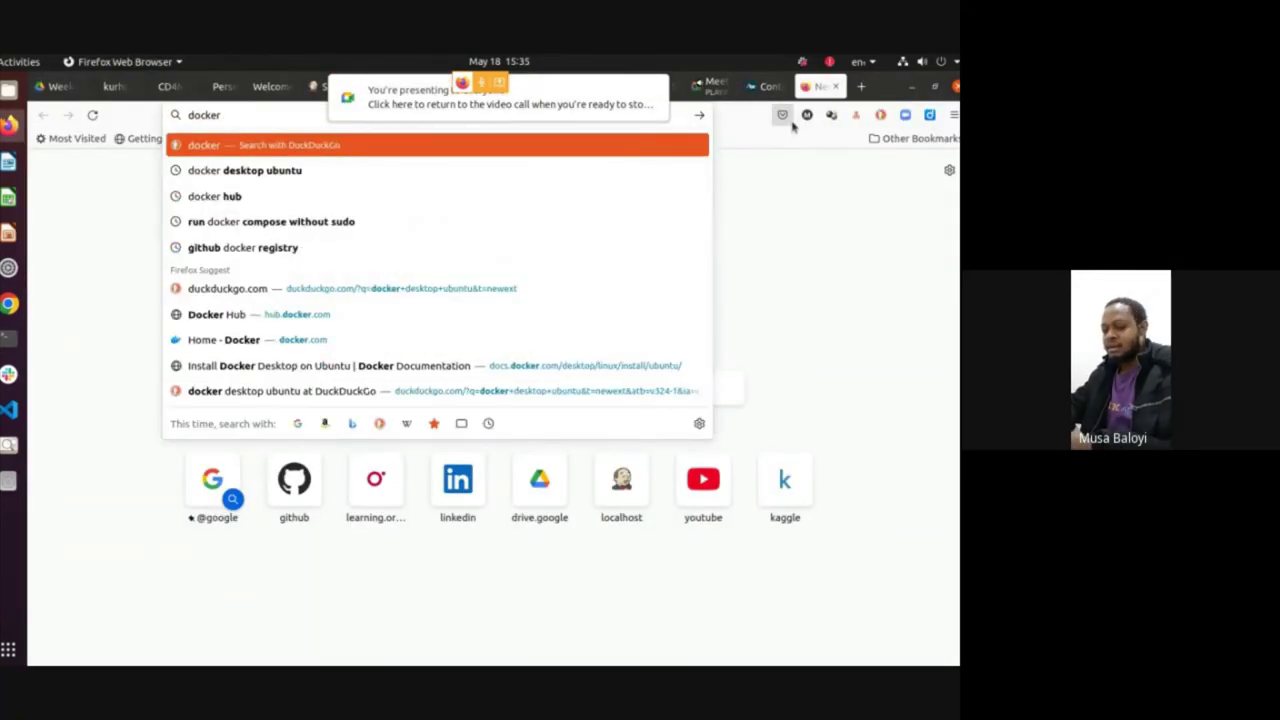
type(" insta")
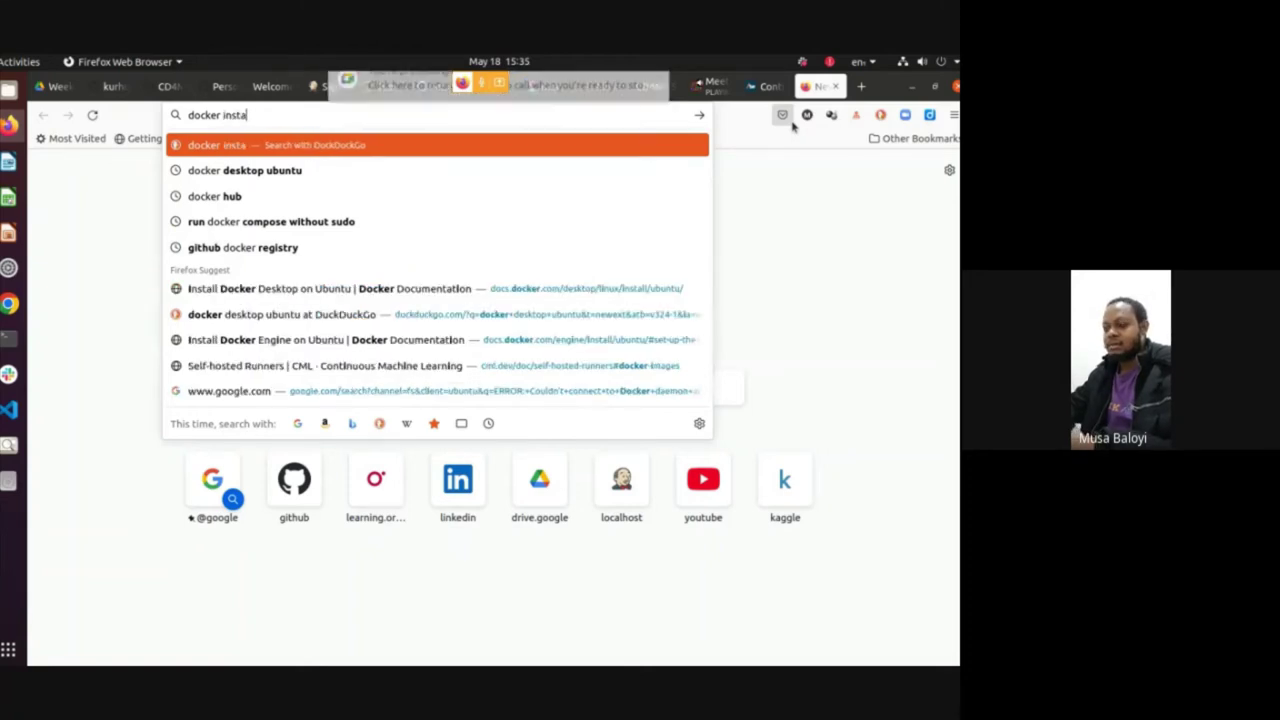
type("ll windows")
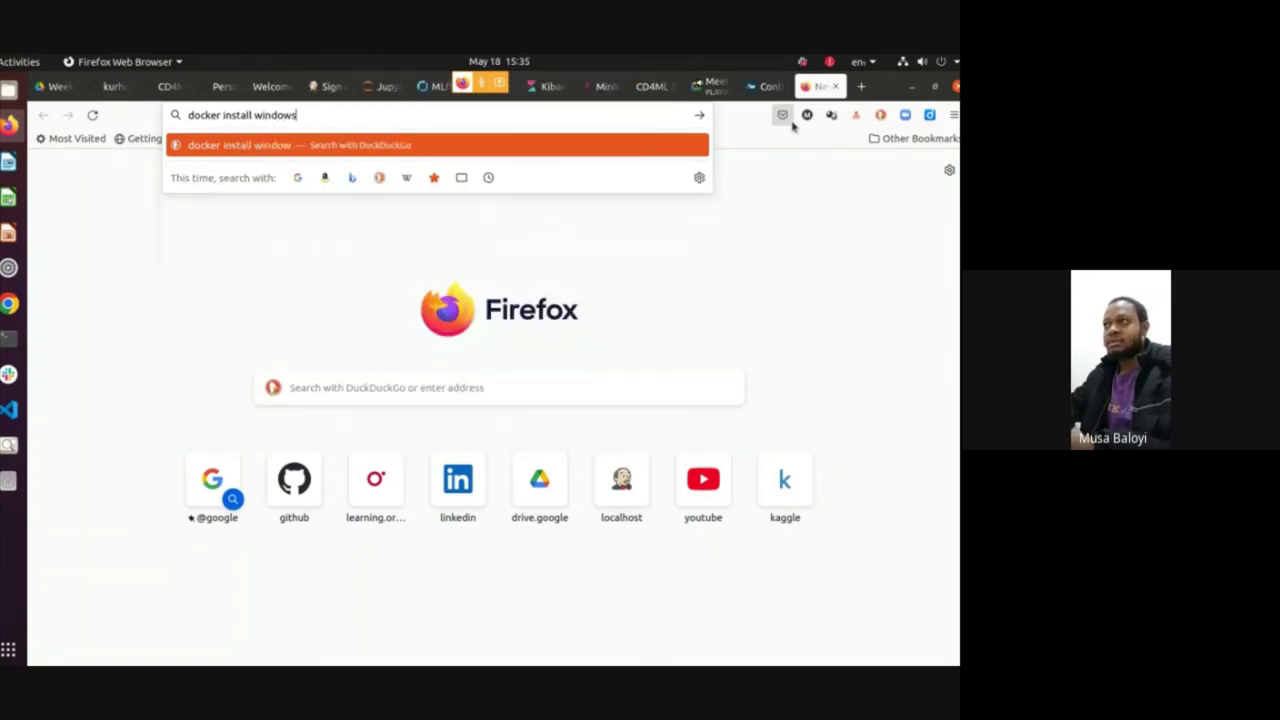
key("Return")
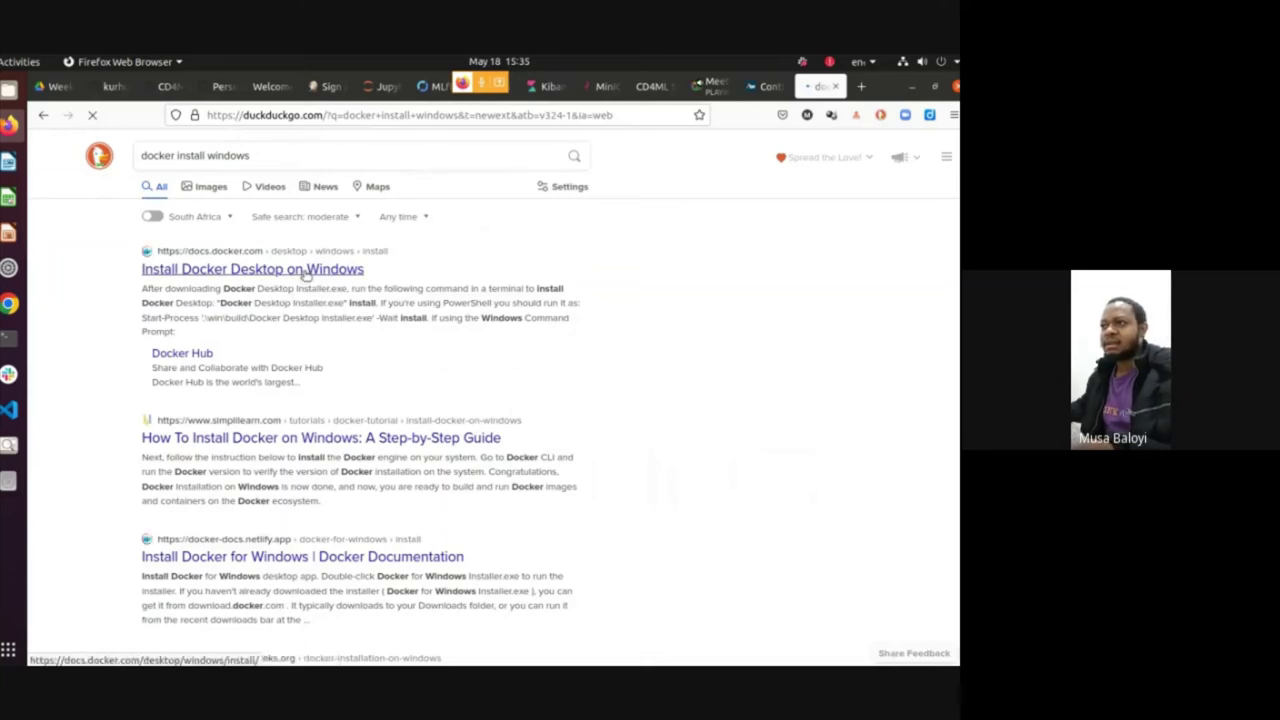
Open the Docker docs result "Install Docker Desktop on Windows" and review its system requirements, interactive and command-line install sections
left_click(305, 272)
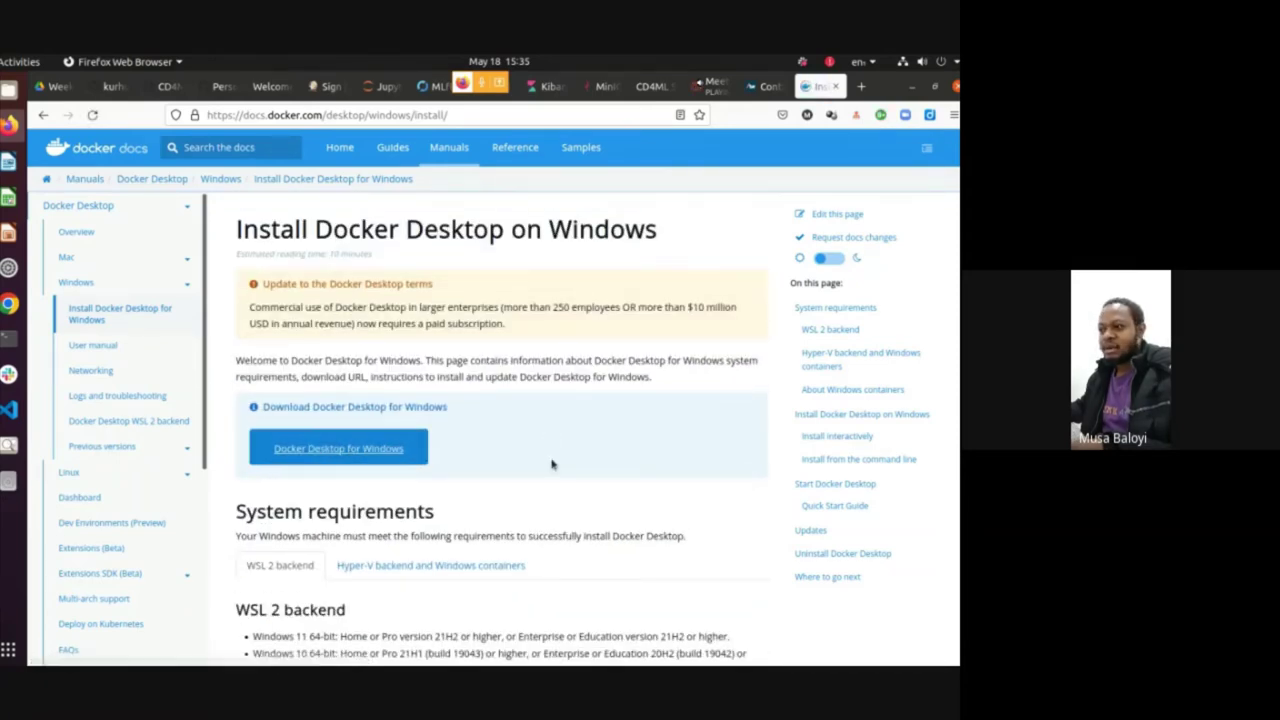
scroll(551, 464, "down", 10)
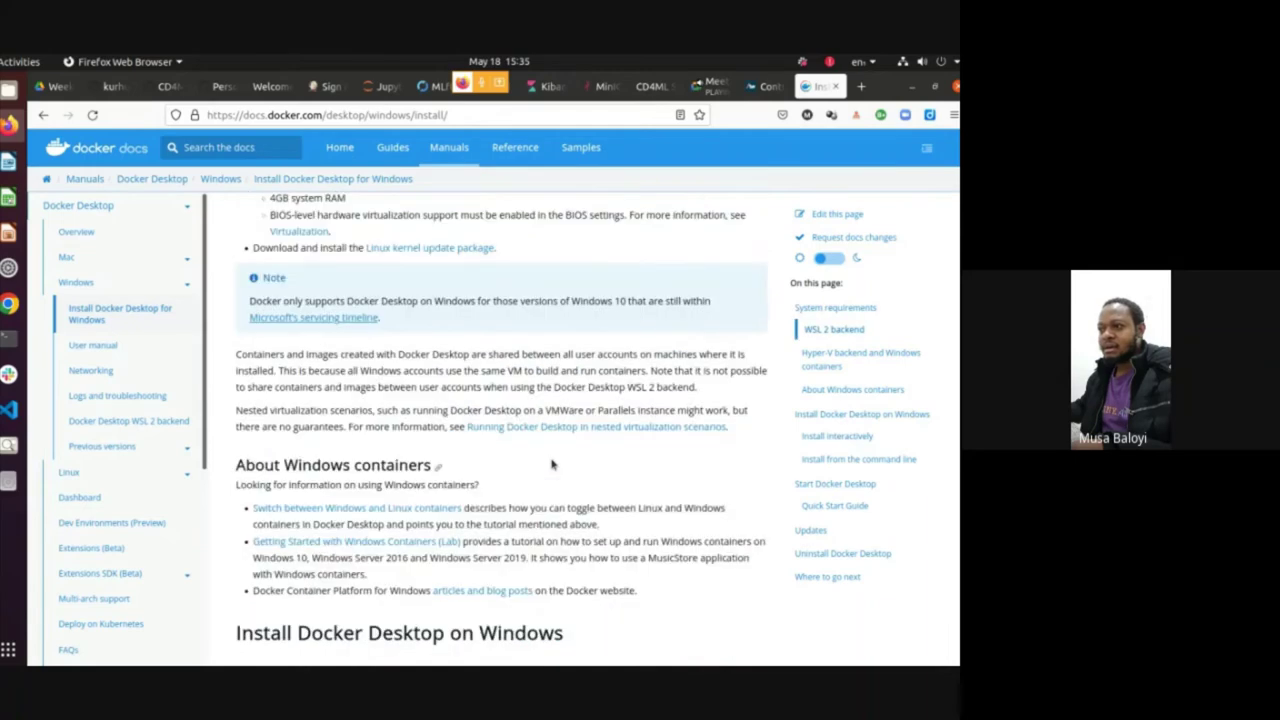
scroll(551, 464, "down", 8)
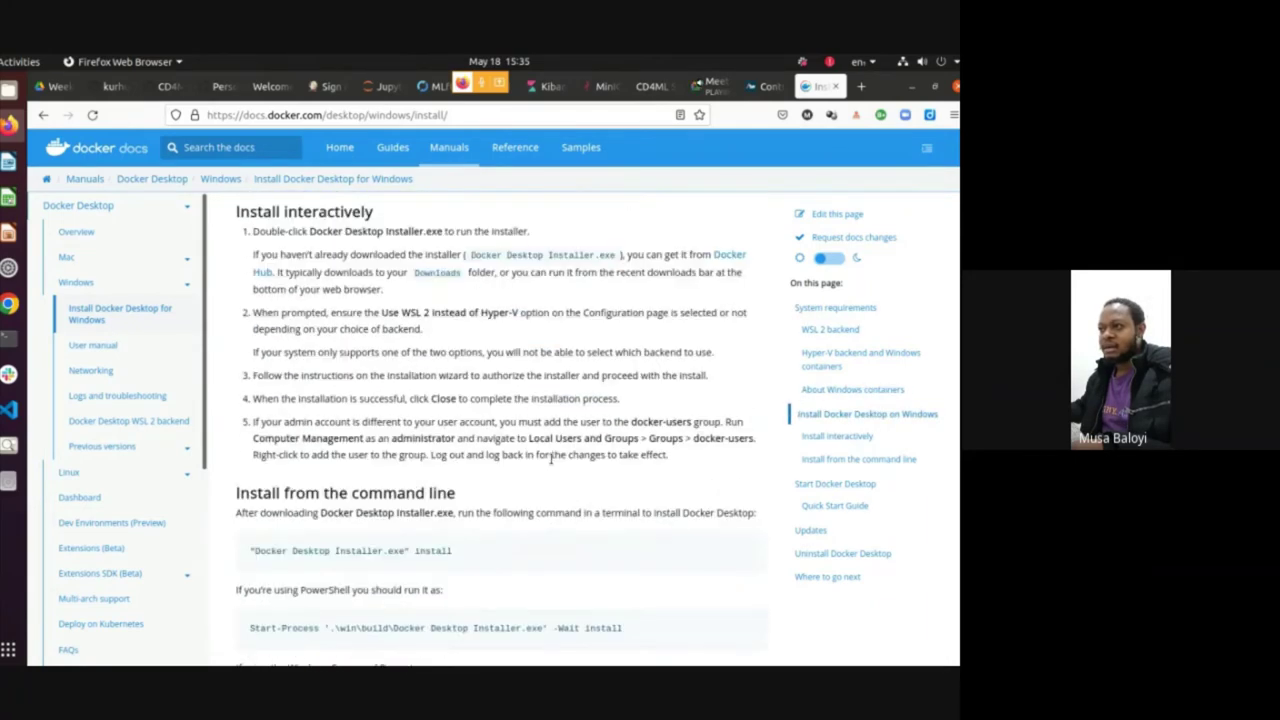
scroll(551, 461, "down", 4)
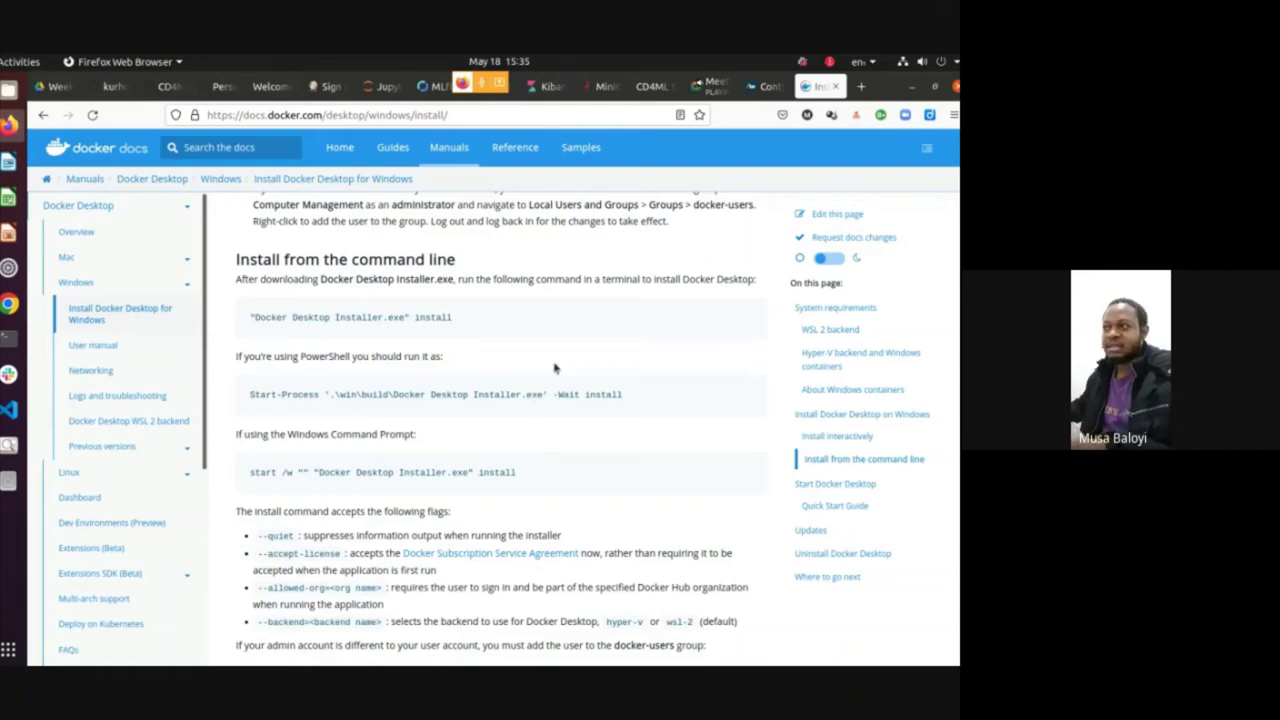
scroll(552, 394, "down", 2)
scroll(559, 423, "up", 4)
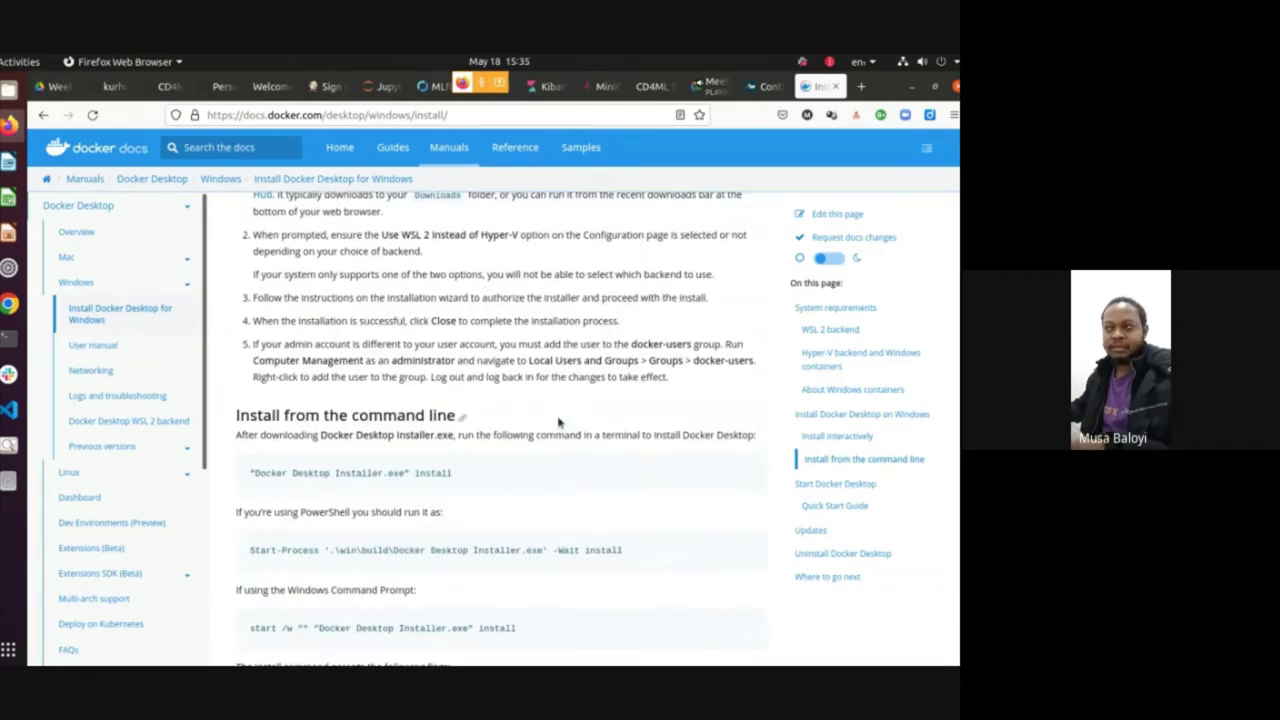
scroll(559, 423, "up", 5)
scroll(559, 423, "up", 10)
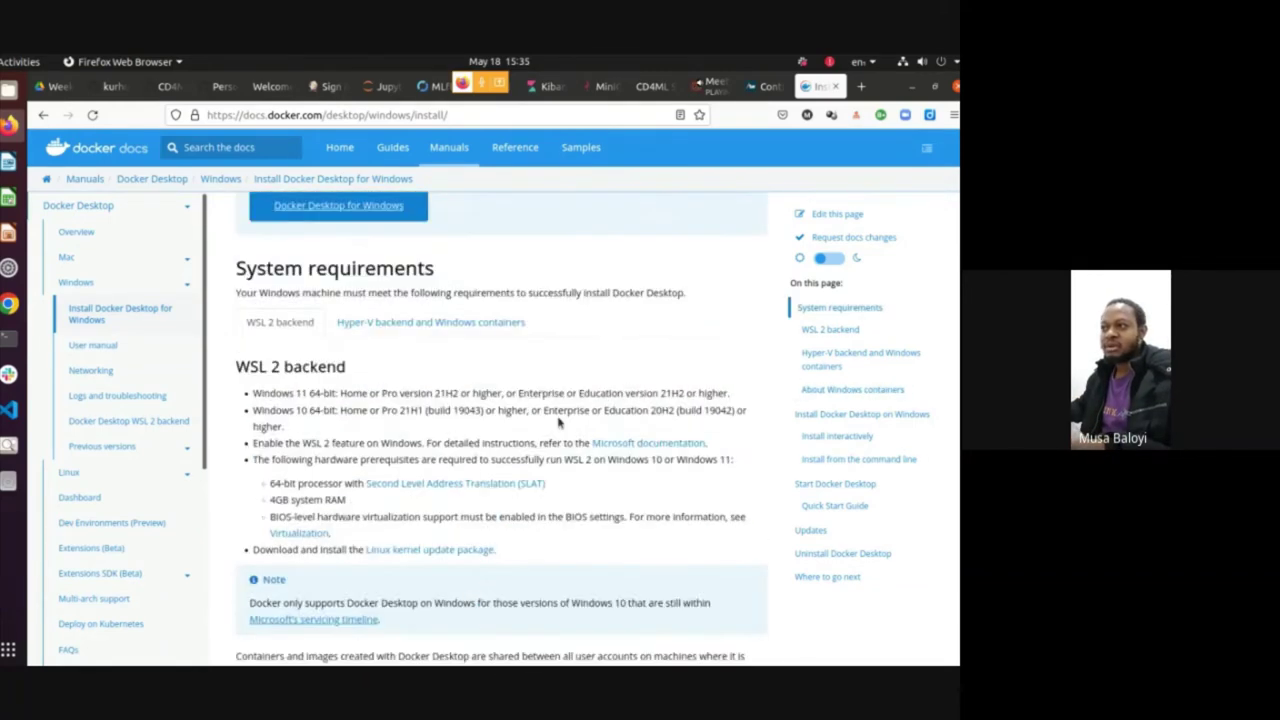
left_click(502, 118)
key("ctrl+c")
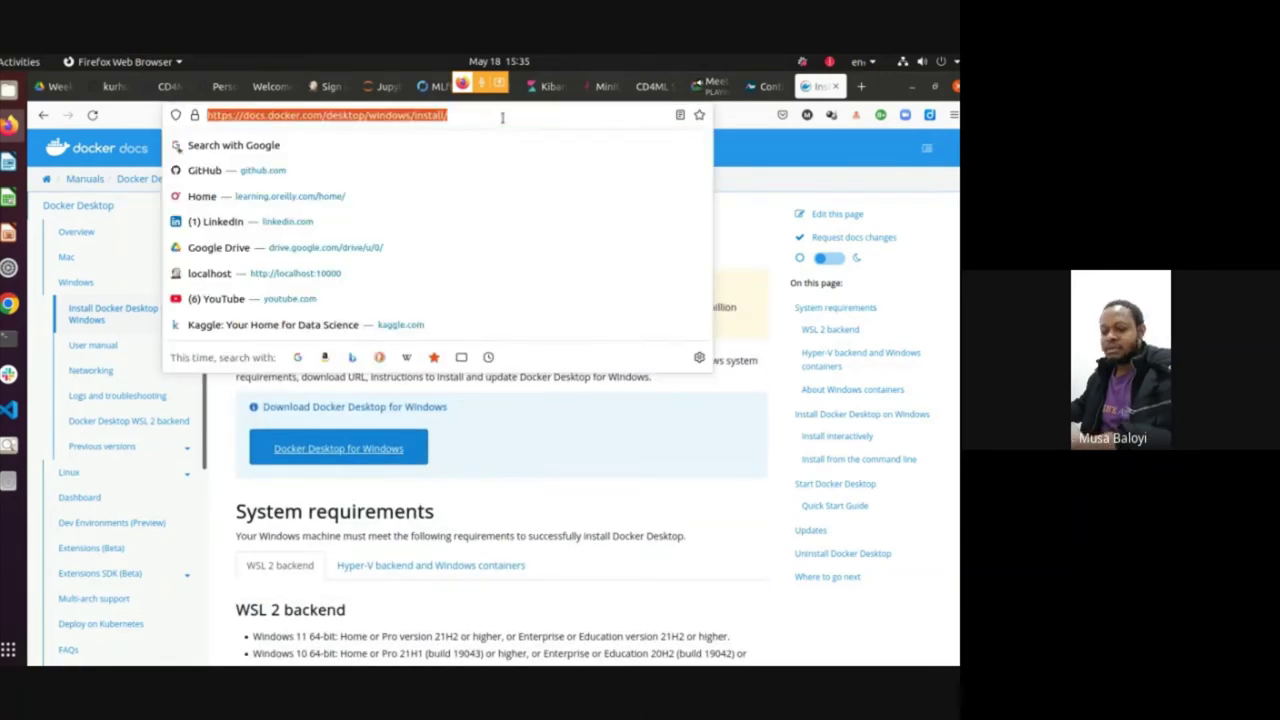
left_click(712, 87)
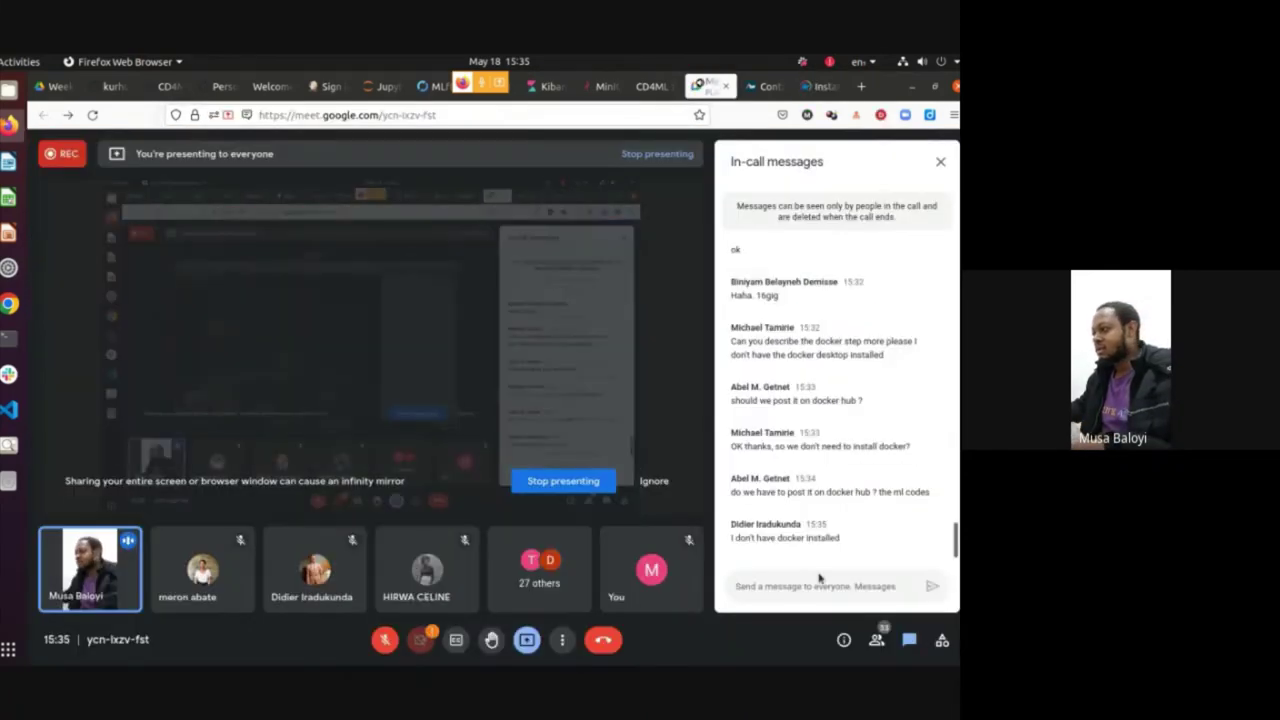
key("ctrl+v")
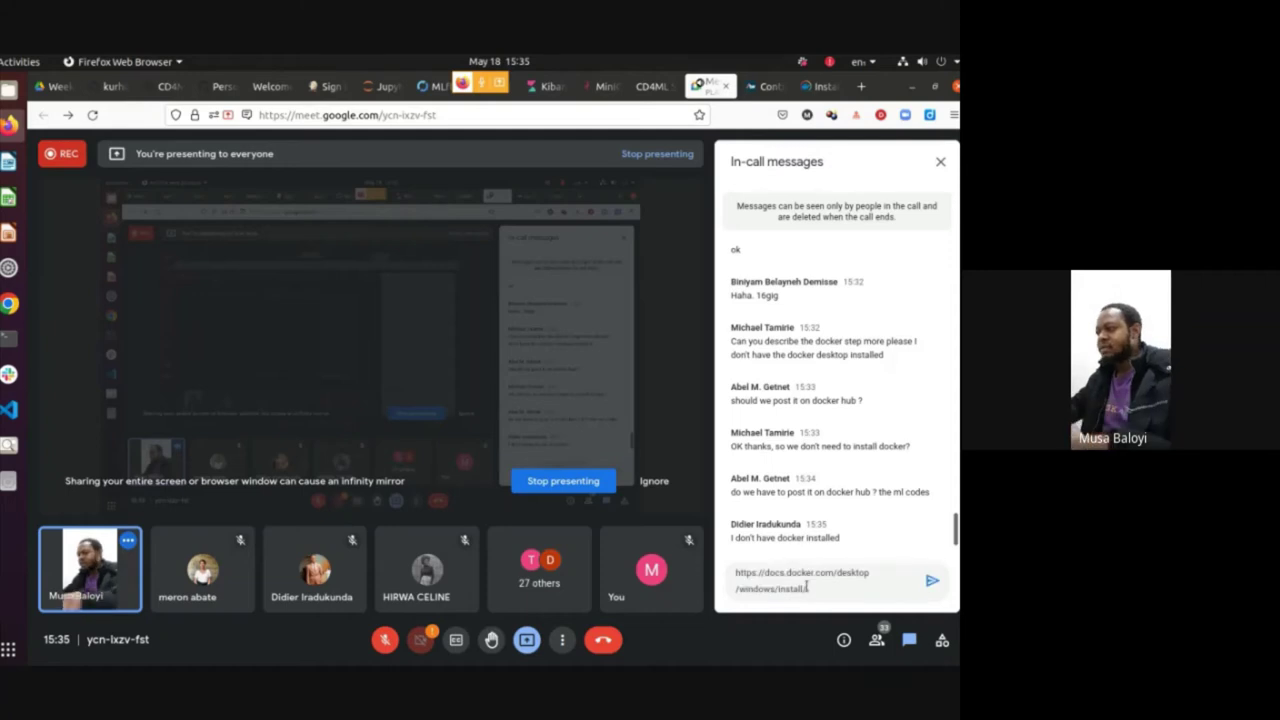
key("Return")
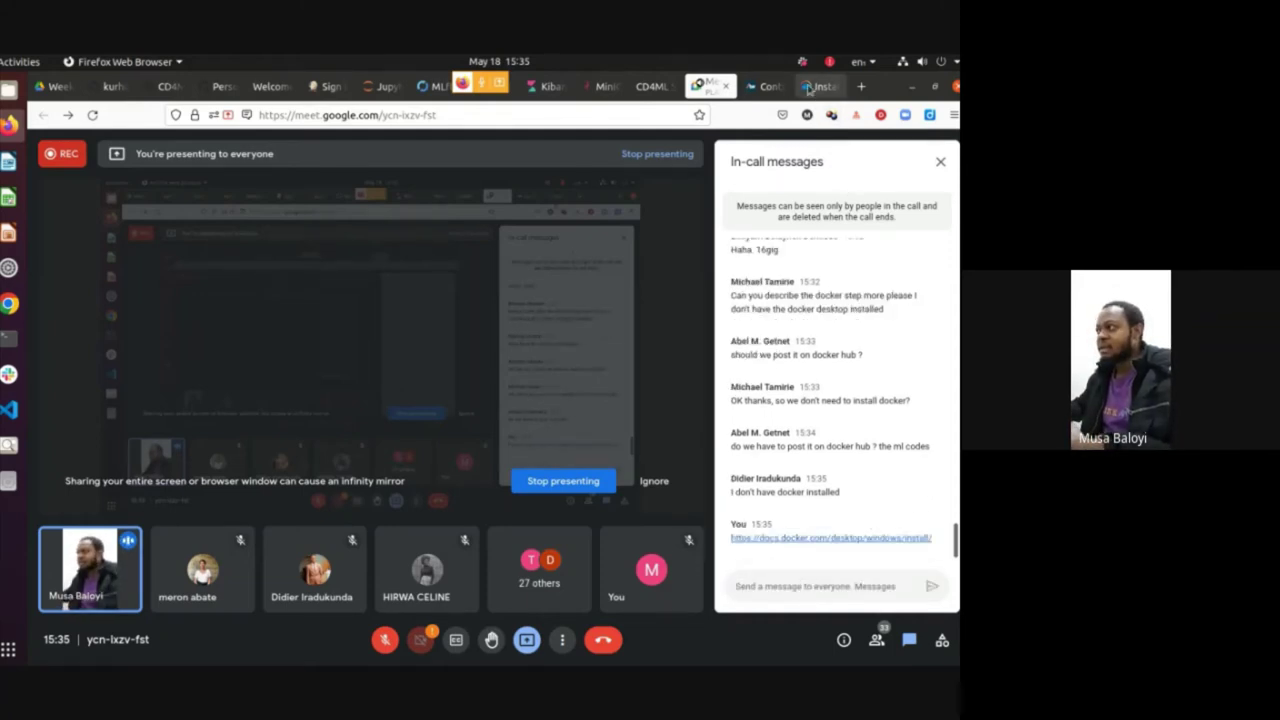
Switch to the terminal, print install_docker_ubuntu.sh with cat and highlight its closing commands from apt-get update to usermod
left_click(9, 338)
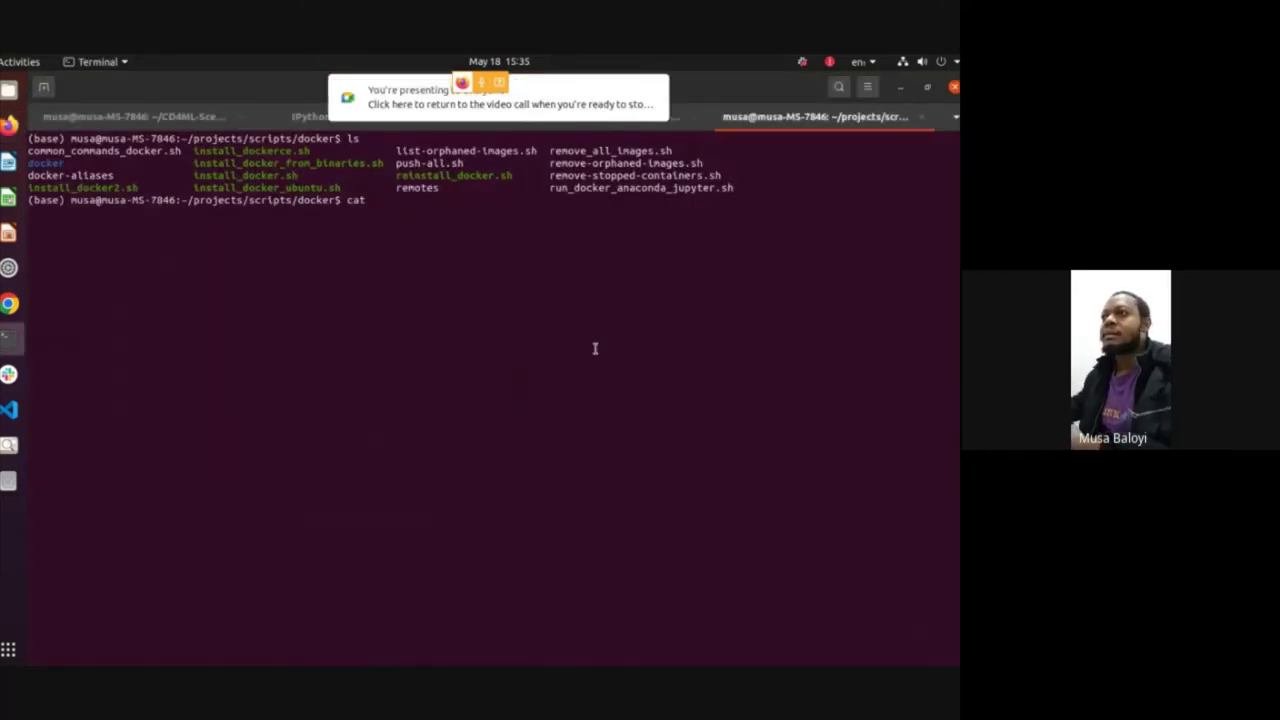
double_click(318, 188)
right_click(318, 188)
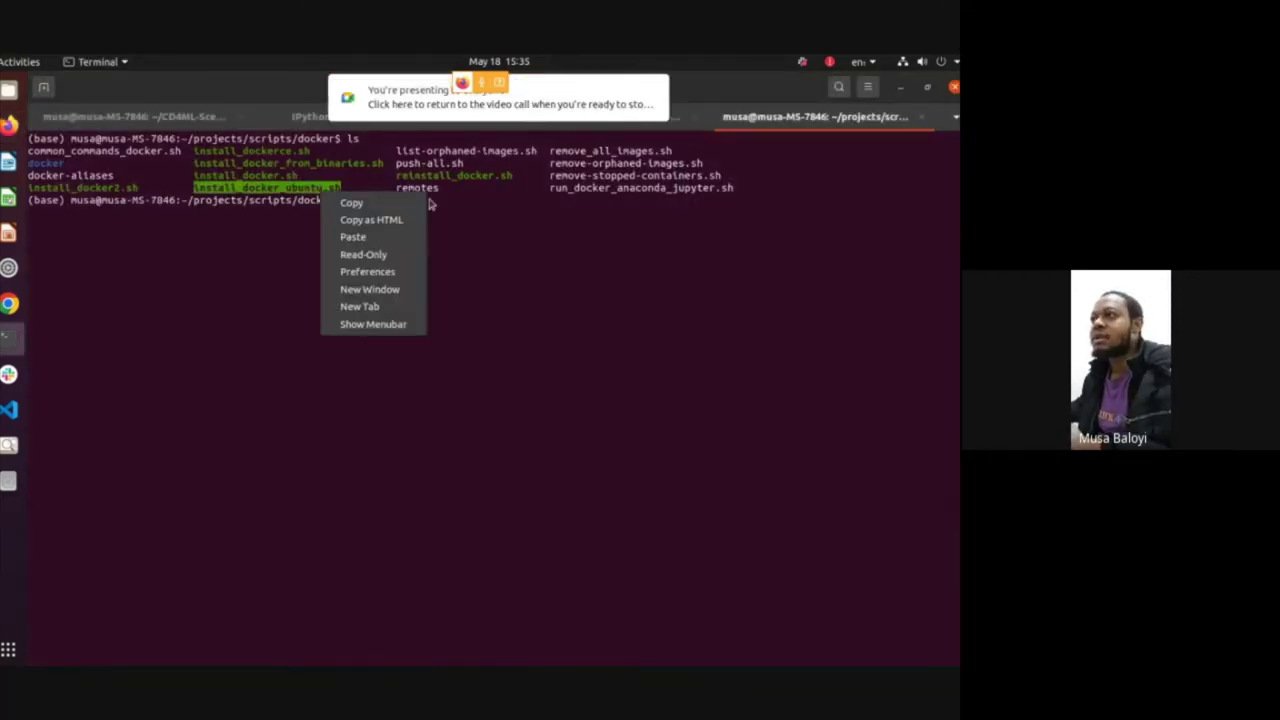
left_click(422, 205)
left_click(522, 248)
type("cat")
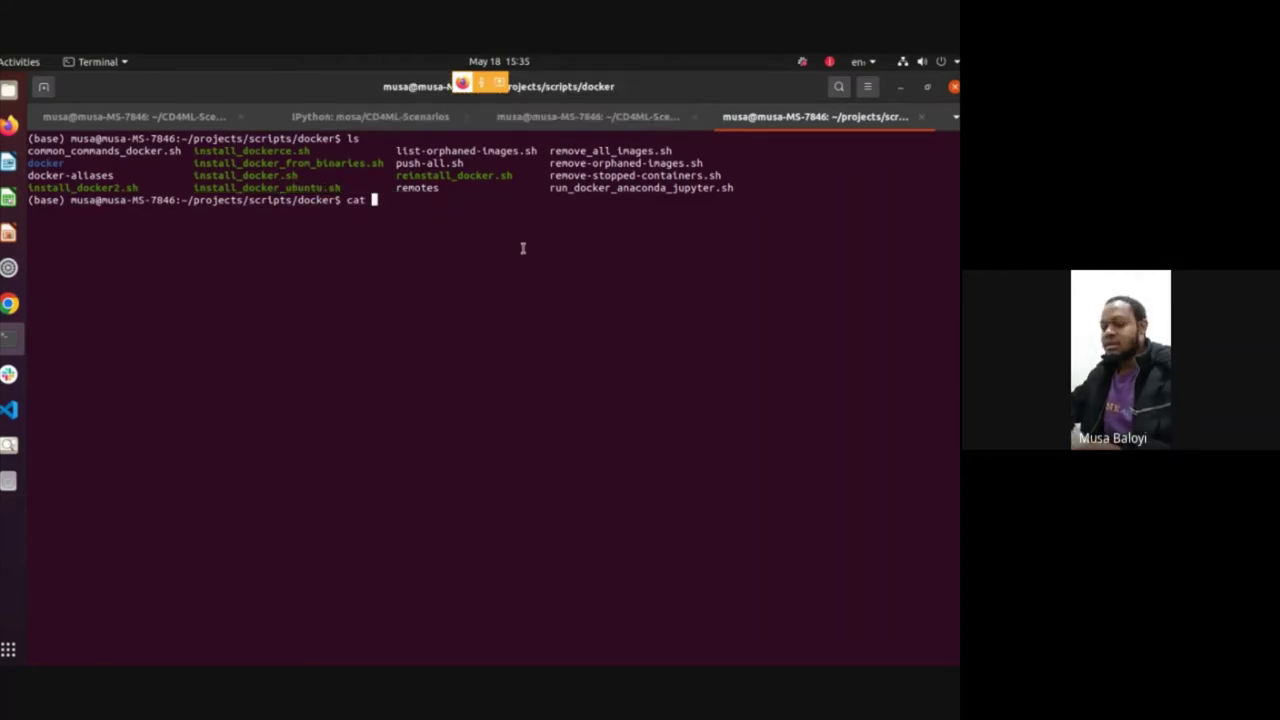
key("ctrl+shift+v")
key("Return")
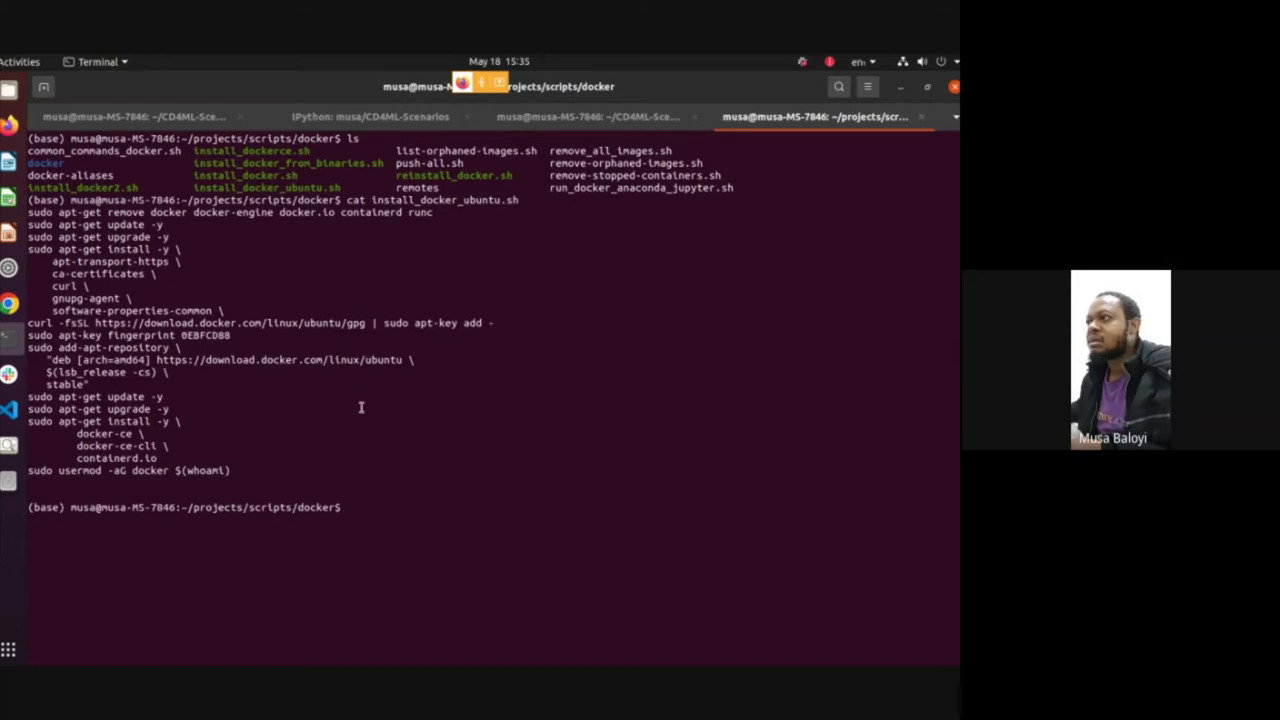
left_click_drag(243, 467, 181, 384)
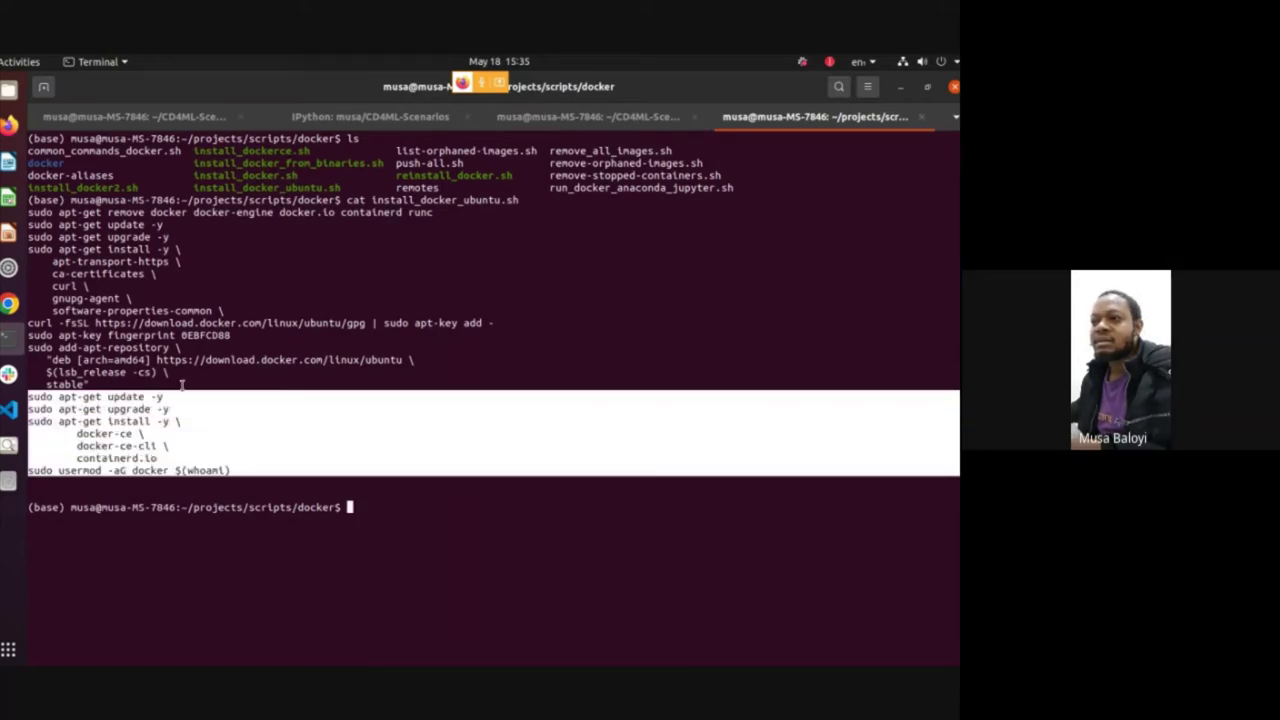
left_click(289, 377)
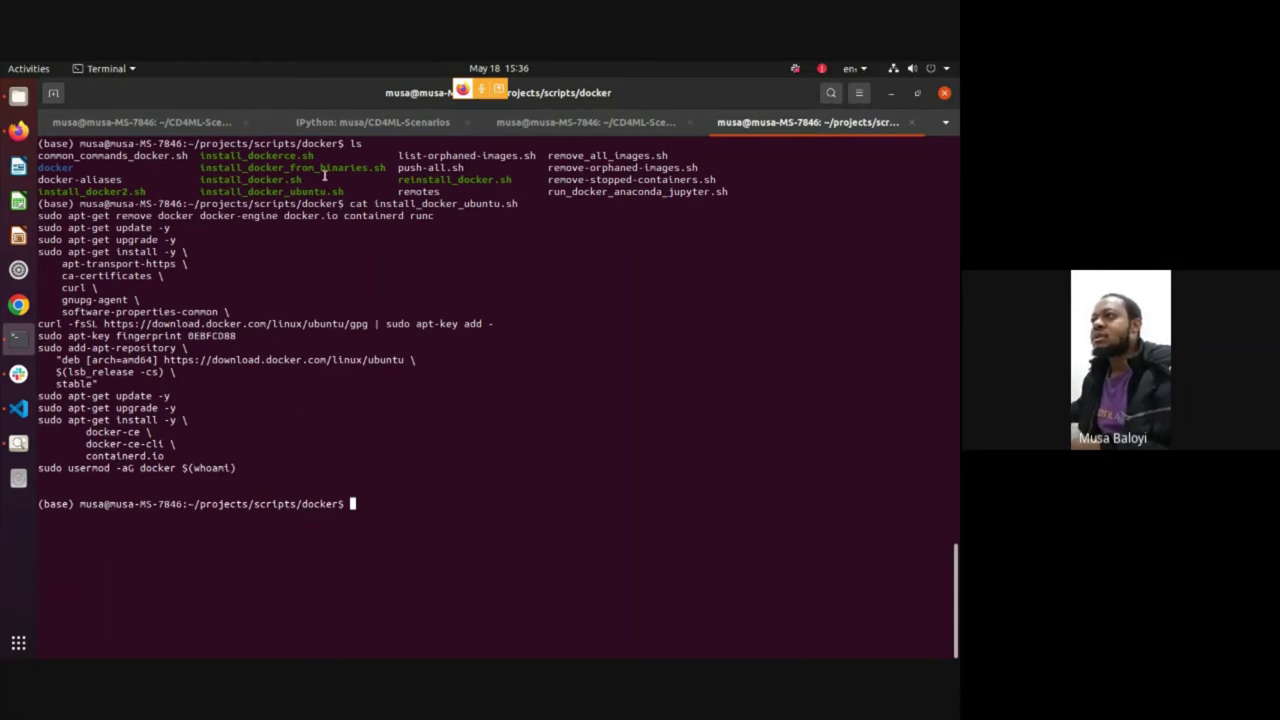
Print the contents of reinstall_docker.sh with cat, using the file name copied from the directory listing
double_click(259, 191)
left_click(525, 369)
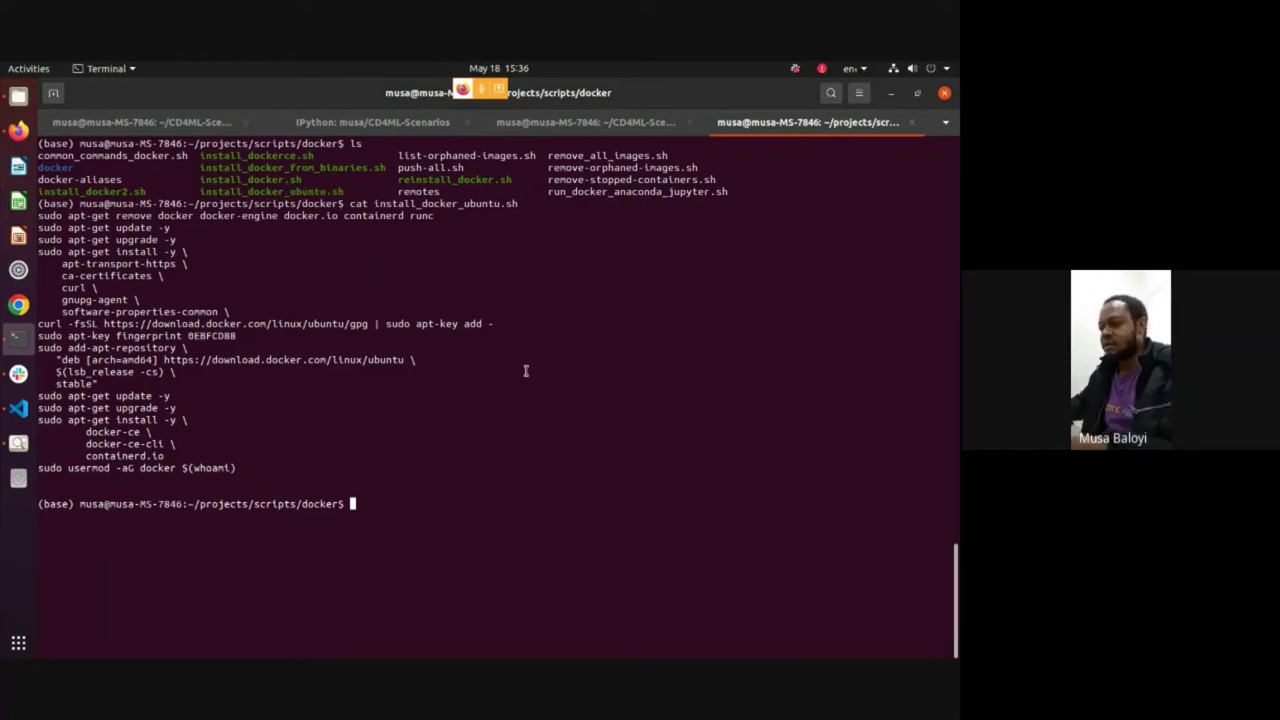
type("cat")
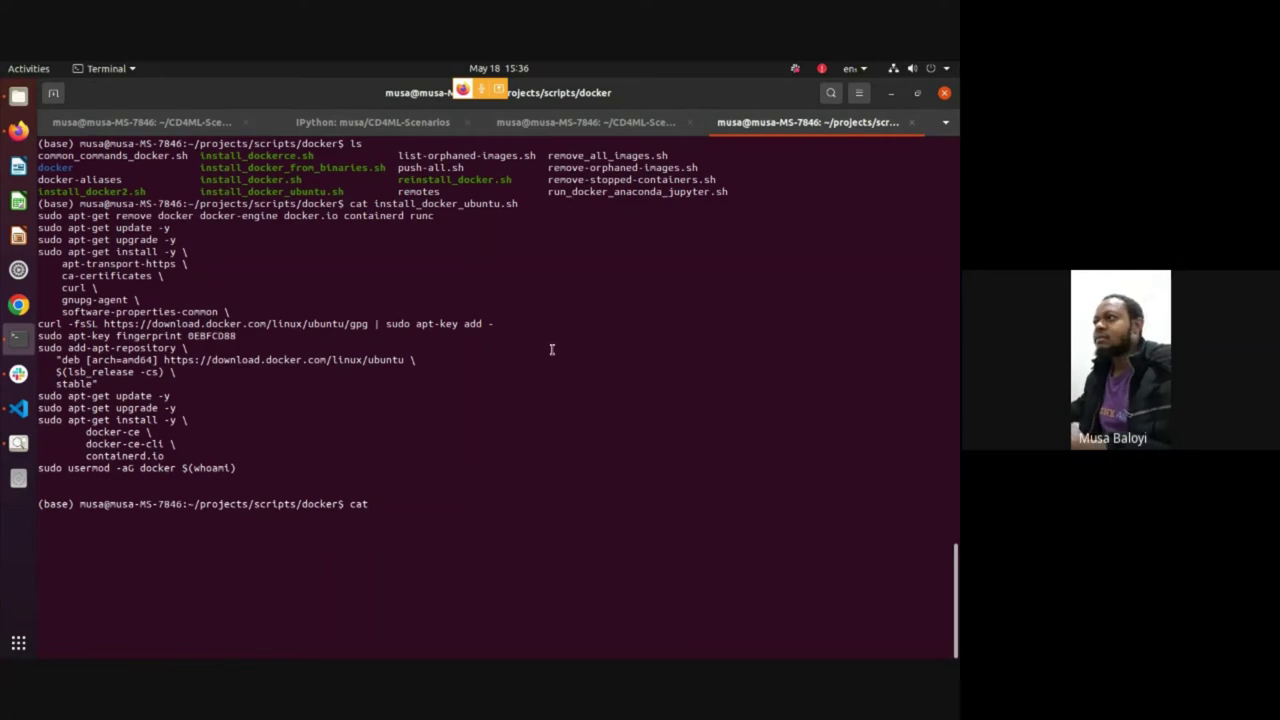
double_click(441, 180)
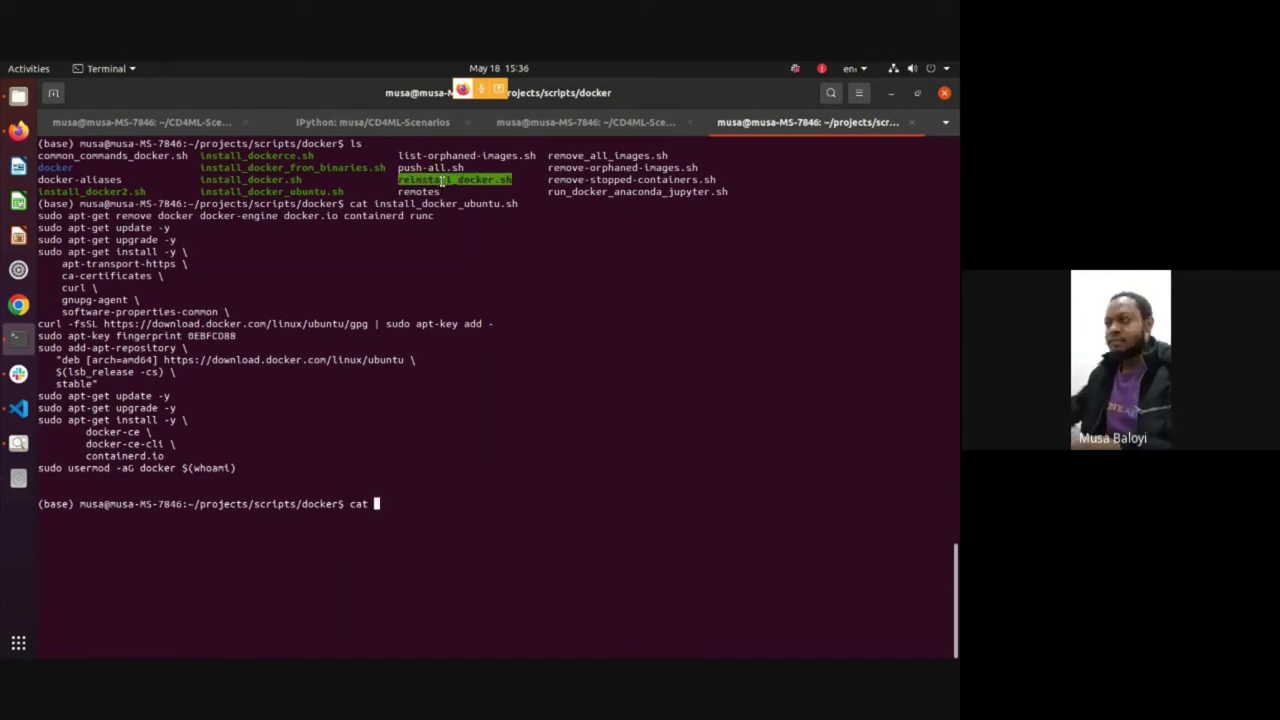
right_click(441, 180)
left_click(510, 192)
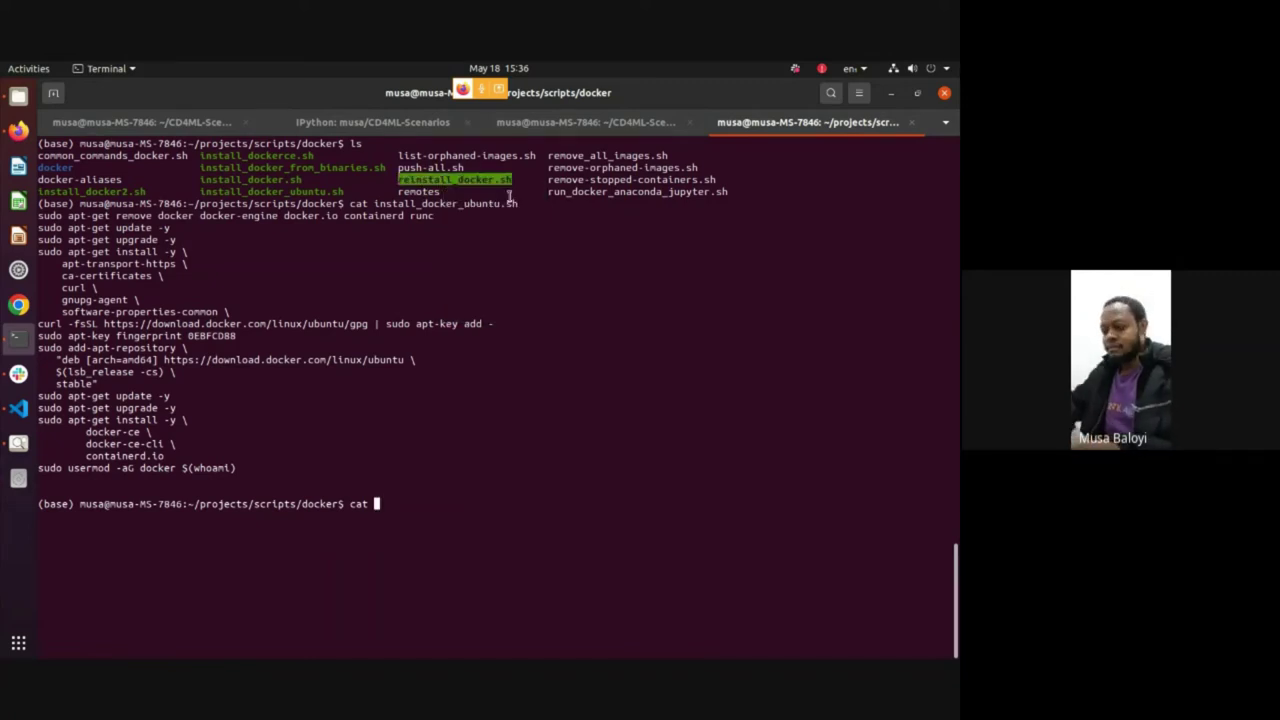
key("ctrl+shift+v")
key("Return")
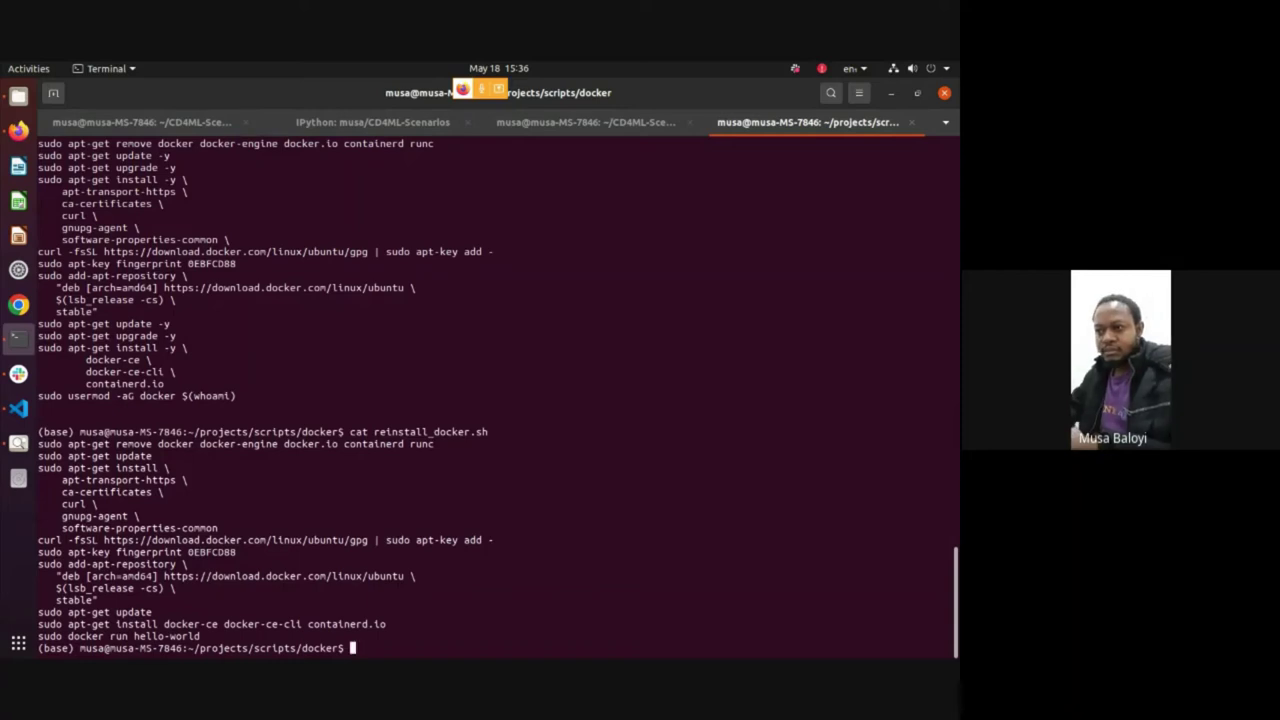
Highlight install_docker_ubuntu.sh in the directory listing and review the printed contents of the install and reinstall scripts
scroll(671, 269, "up", 3)
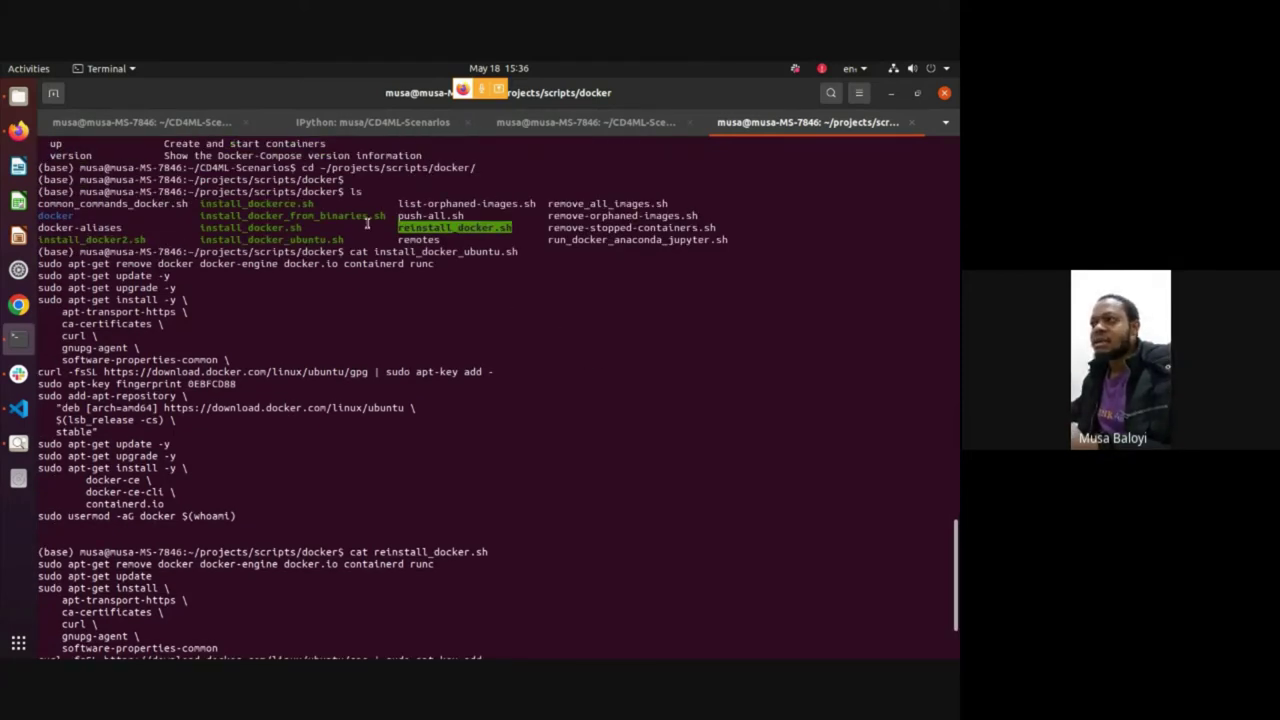
double_click(287, 241)
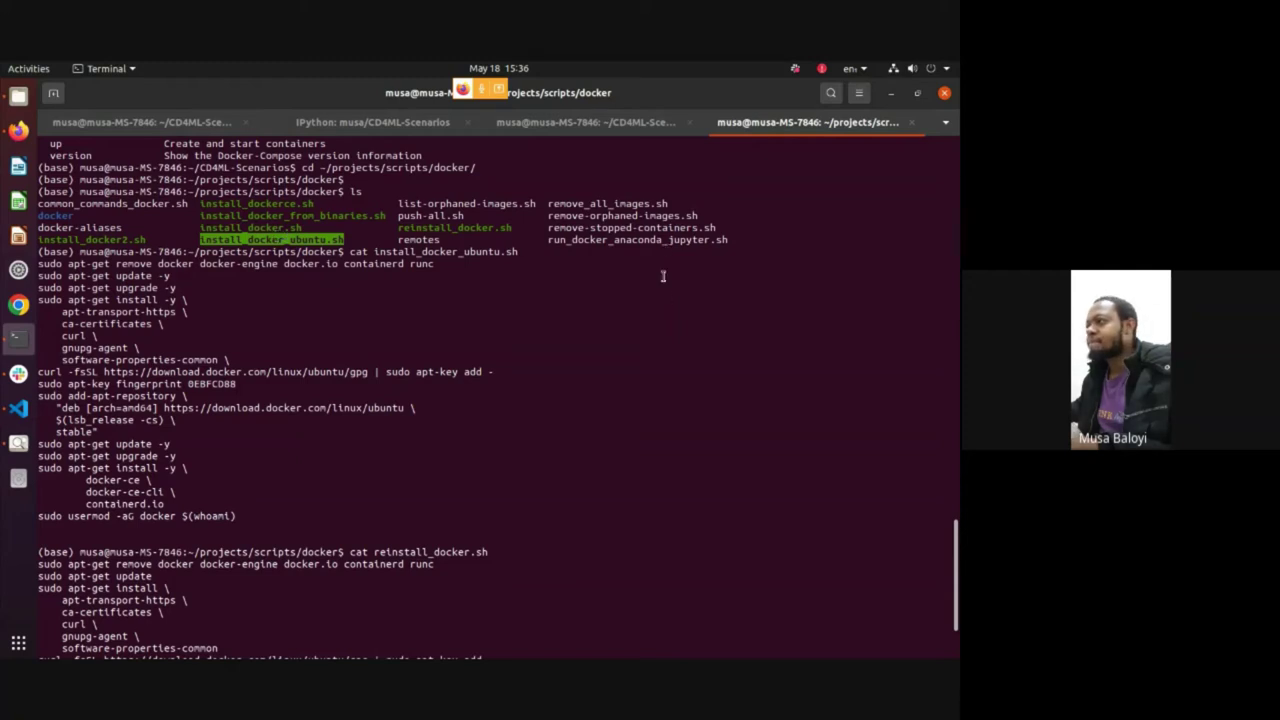
scroll(517, 311, "down", 2)
scroll(744, 252, "up", 7)
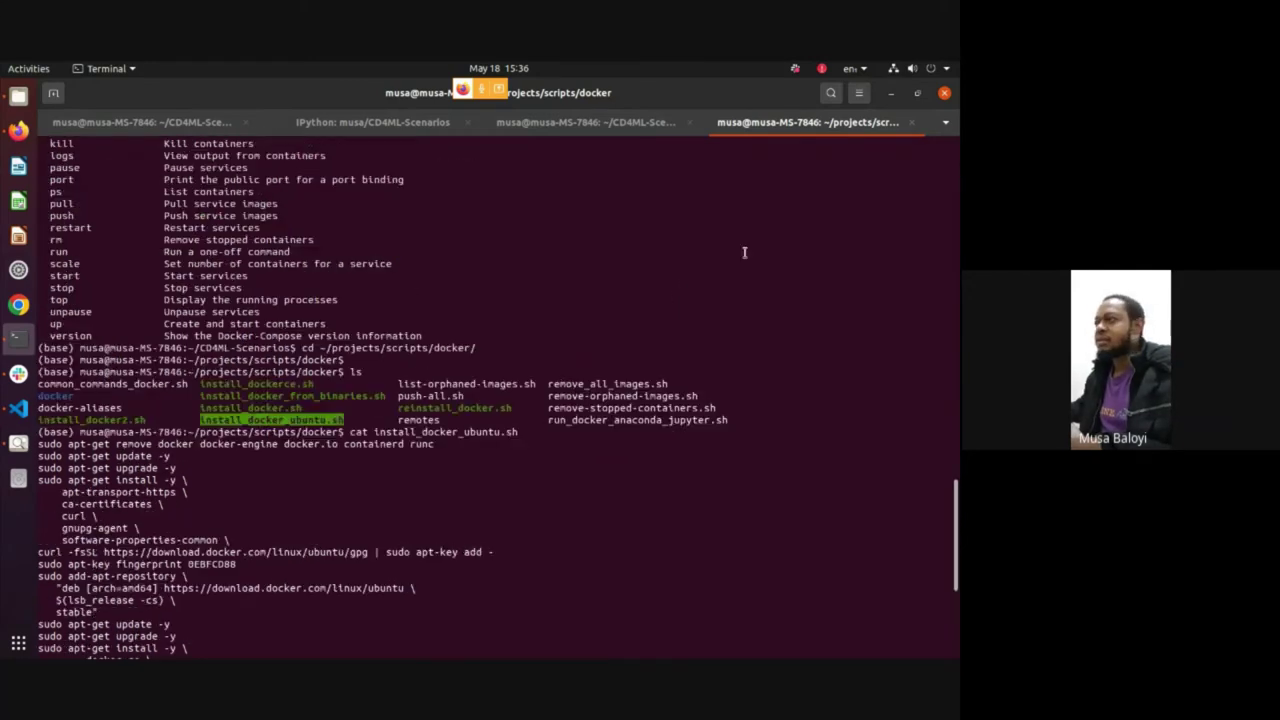
left_click(507, 385)
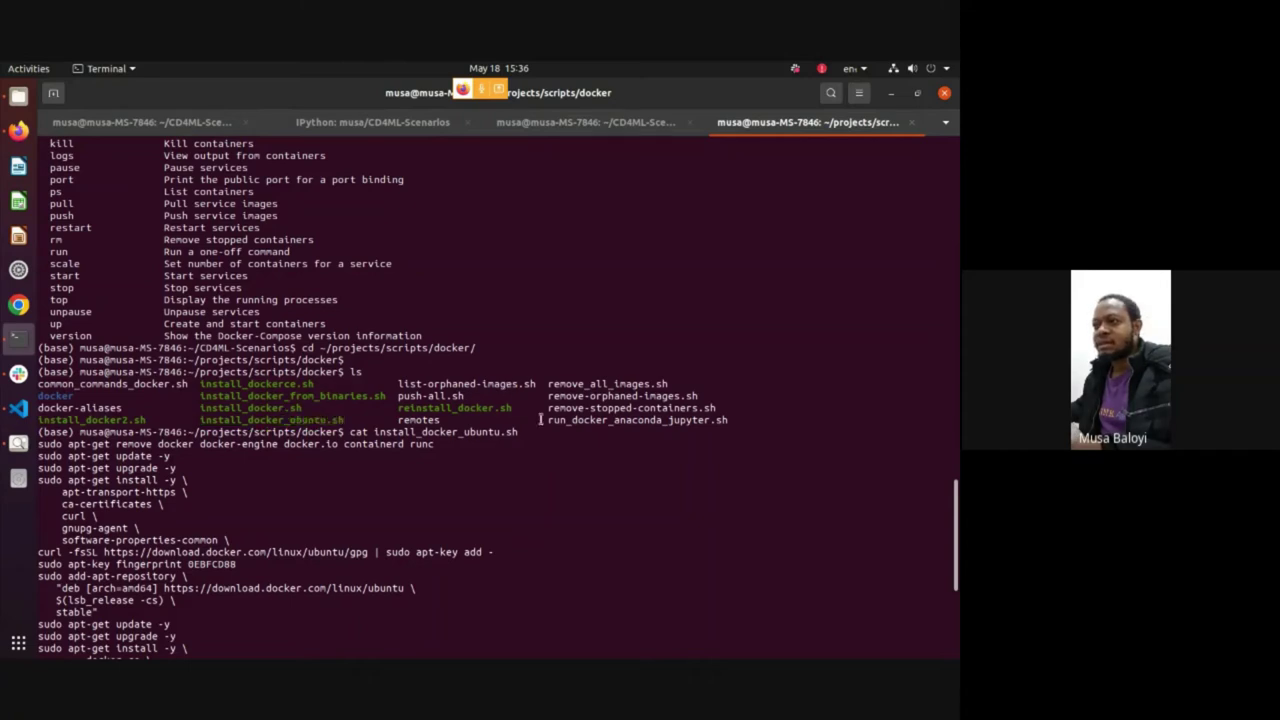
scroll(540, 419, "down", 2)
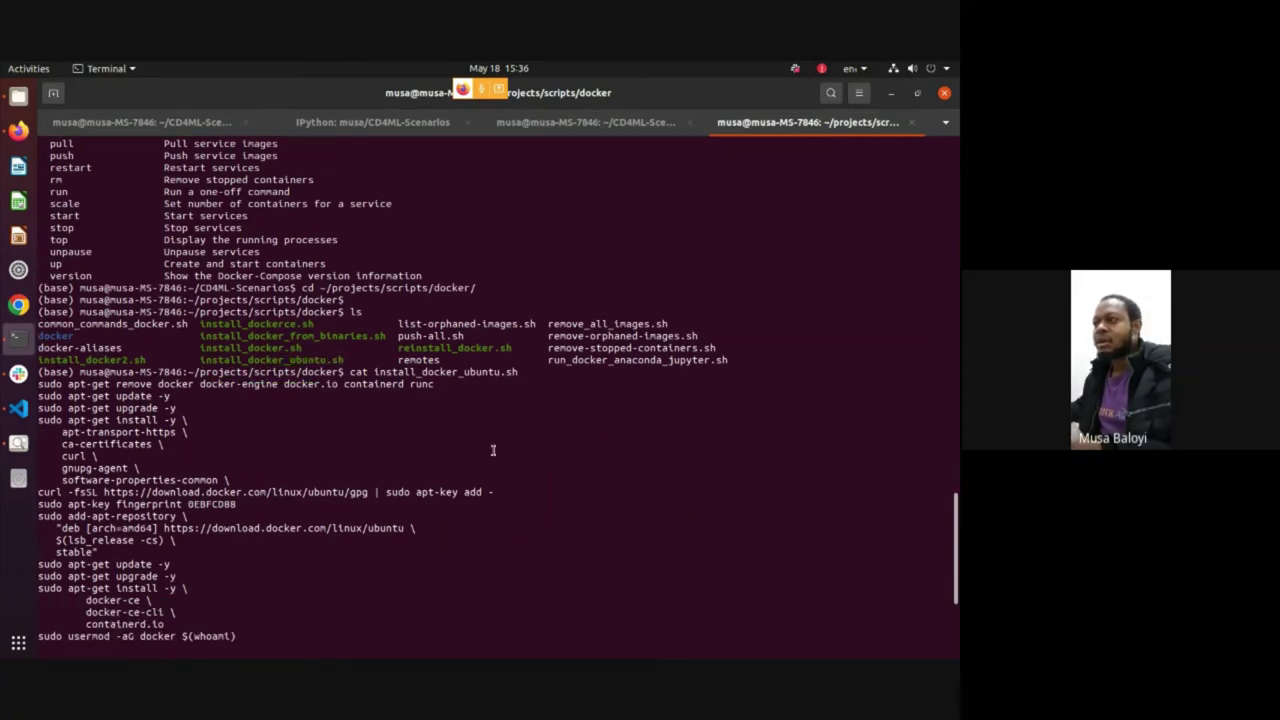
double_click(279, 361)
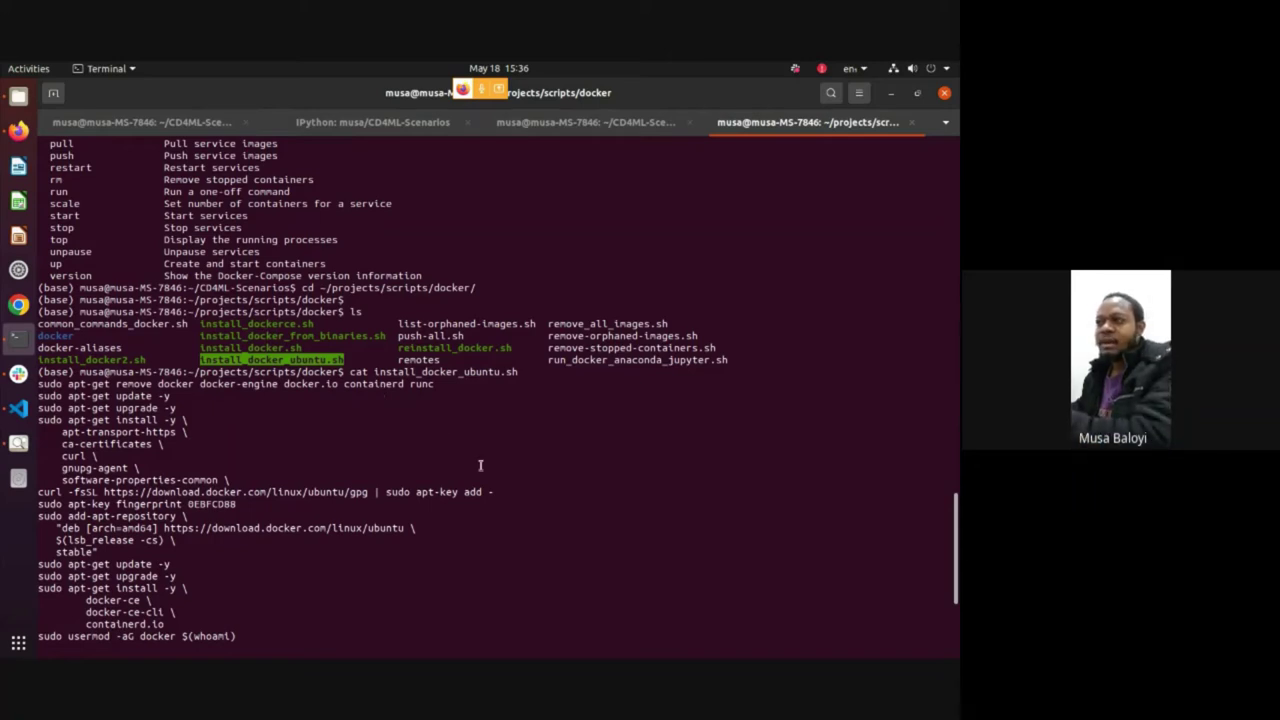
scroll(480, 465, "down", 2)
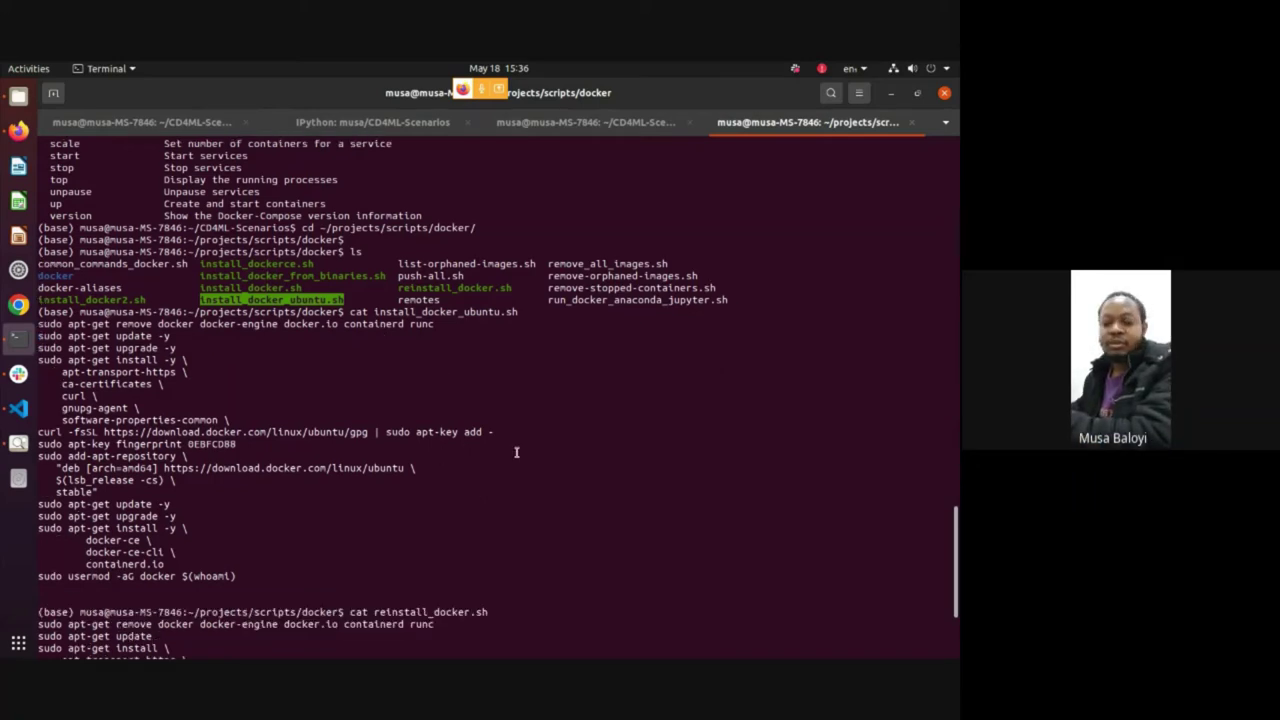
scroll(516, 452, "down", 4)
scroll(265, 500, "down", 2)
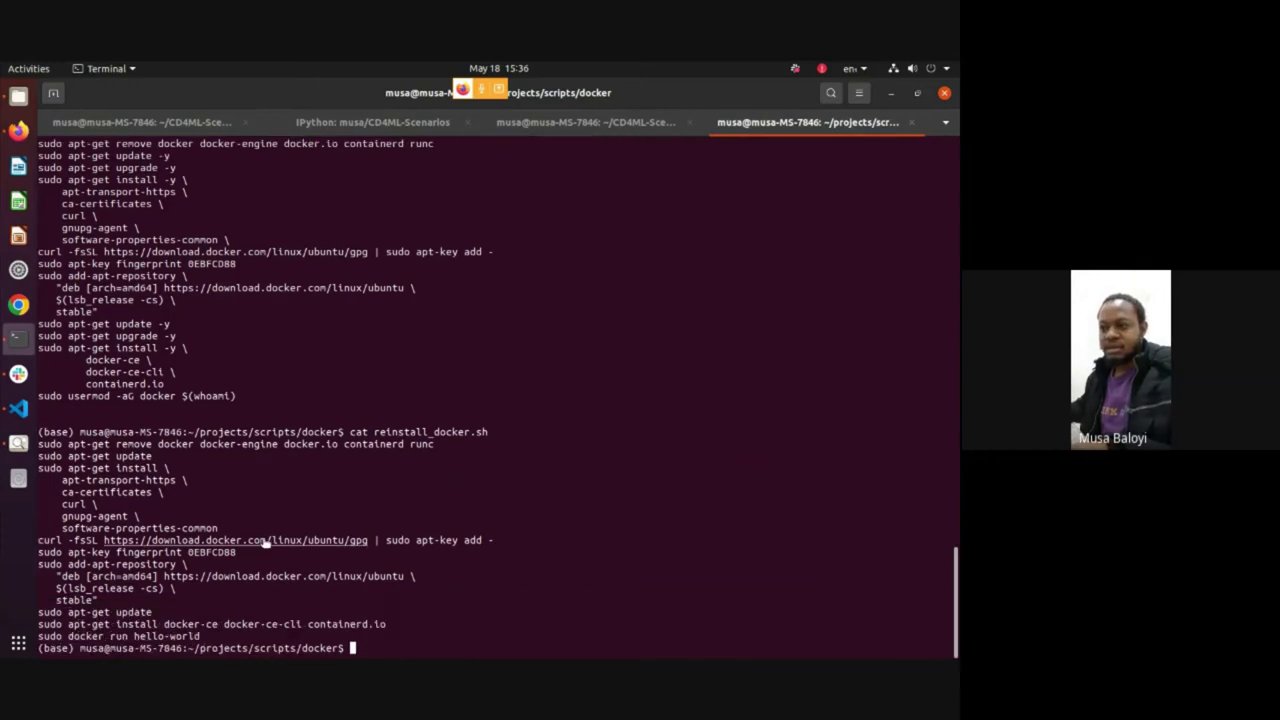
scroll(285, 450, "up", 4)
scroll(339, 415, "up", 2)
Switch to Firefox, open the Week-2 folder in Google Drive and start a file upload
key("alt+Tab")
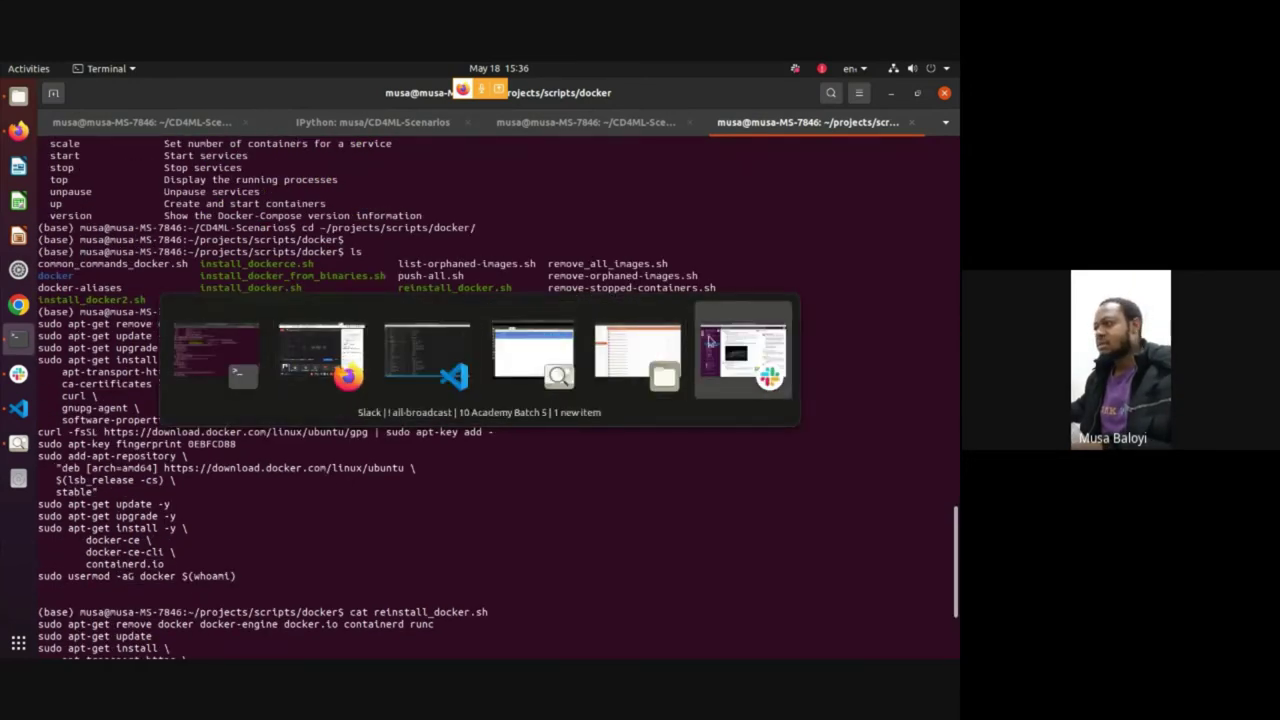
left_click(348, 360)
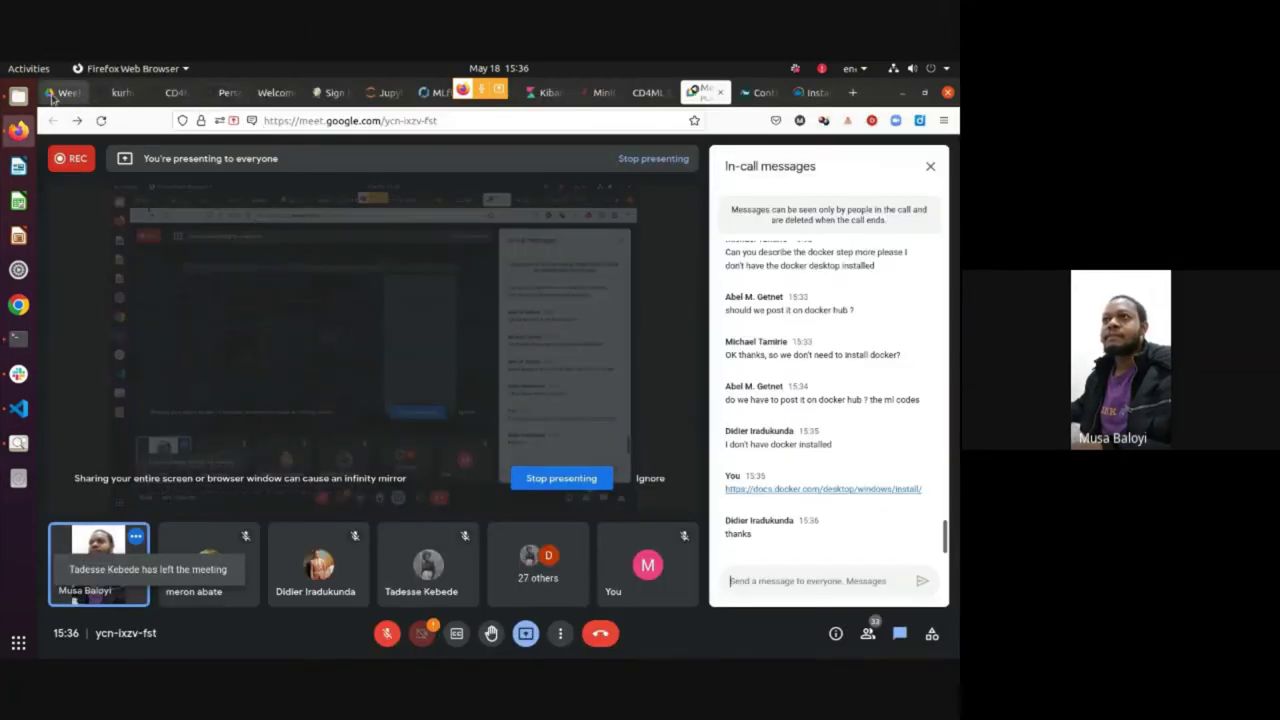
left_click(62, 92)
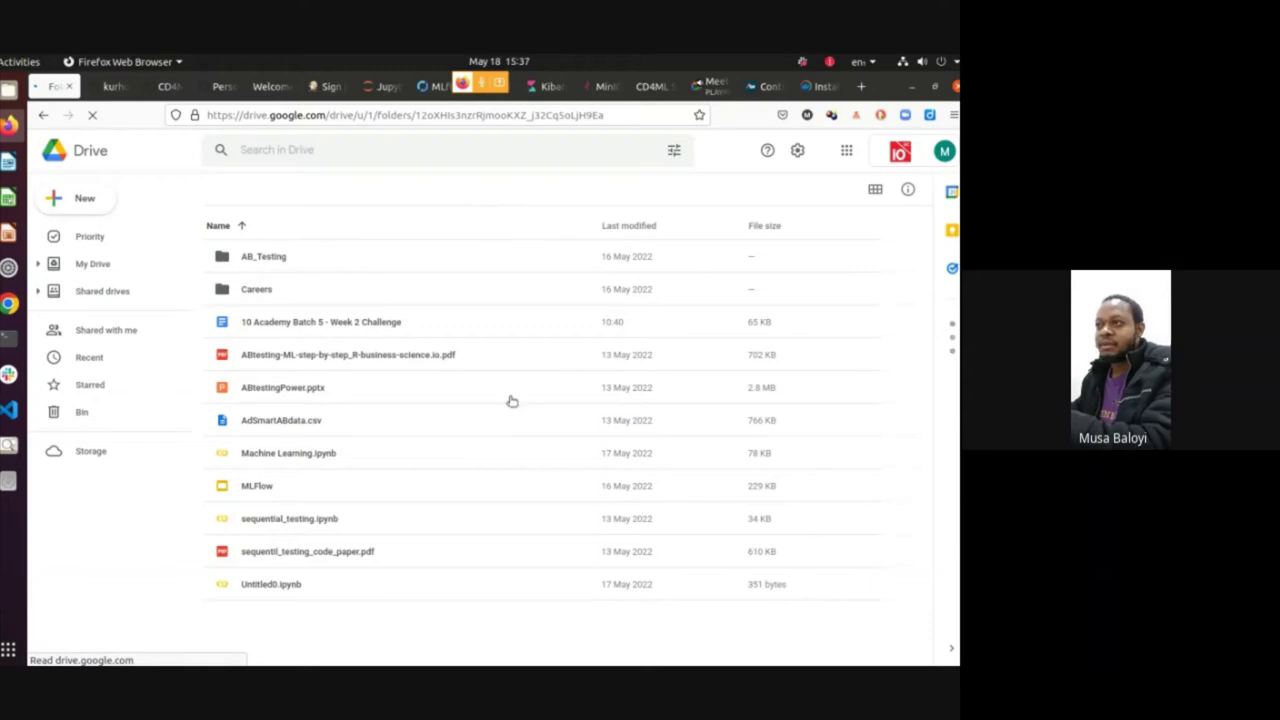
left_click(68, 198)
left_click(133, 239)
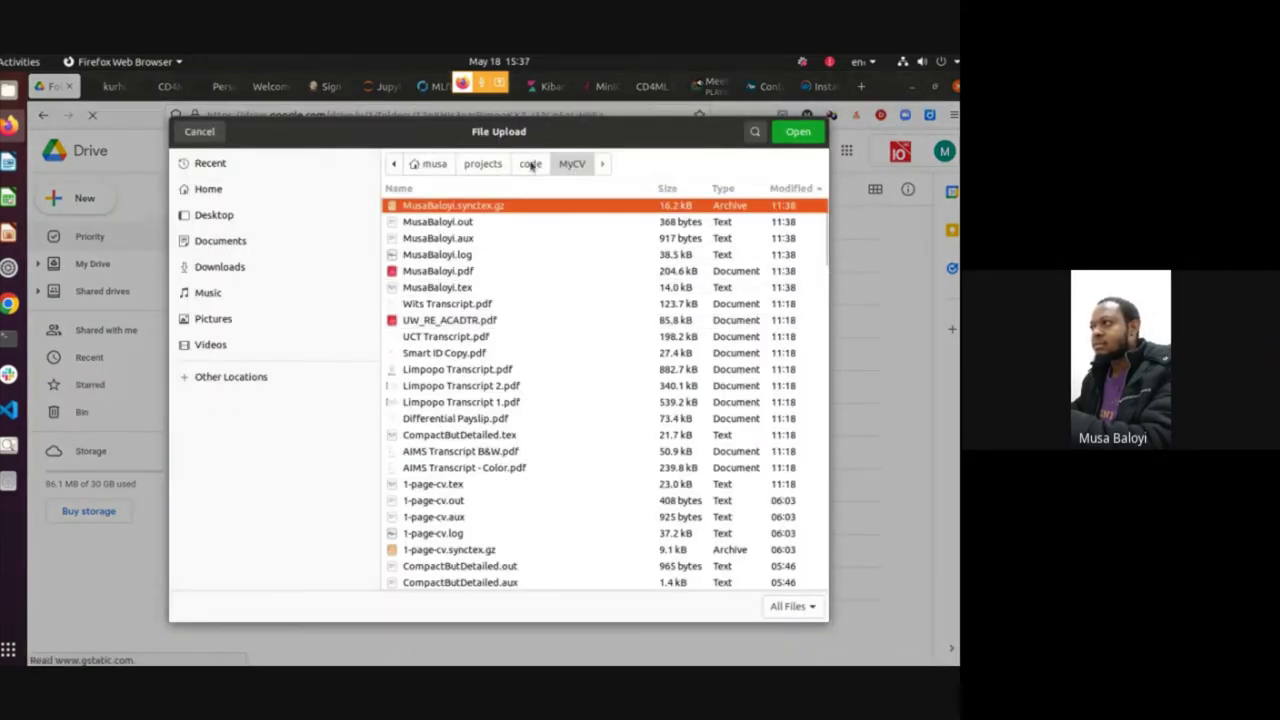
Upload install_docker_ubuntu.sh from the projects/scripts/docker folder, sorting the scripts folder by name to find docker
left_click(529, 164)
left_click(483, 163)
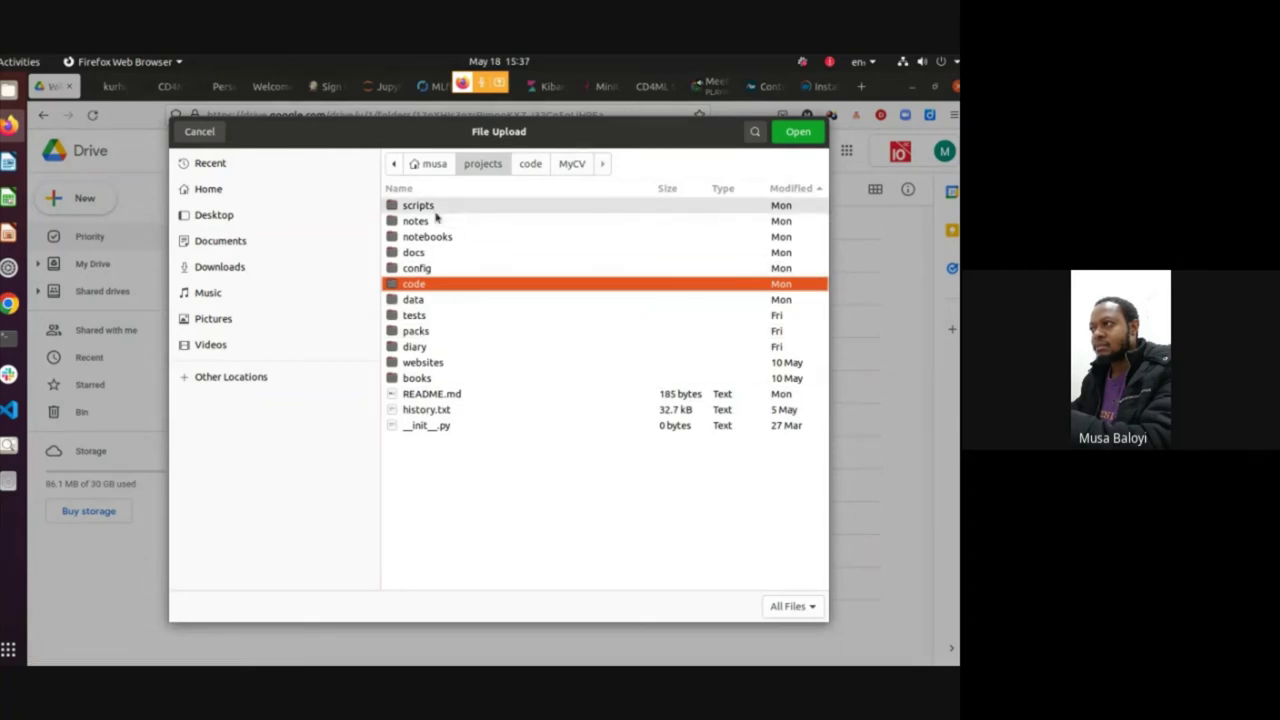
double_click(434, 207)
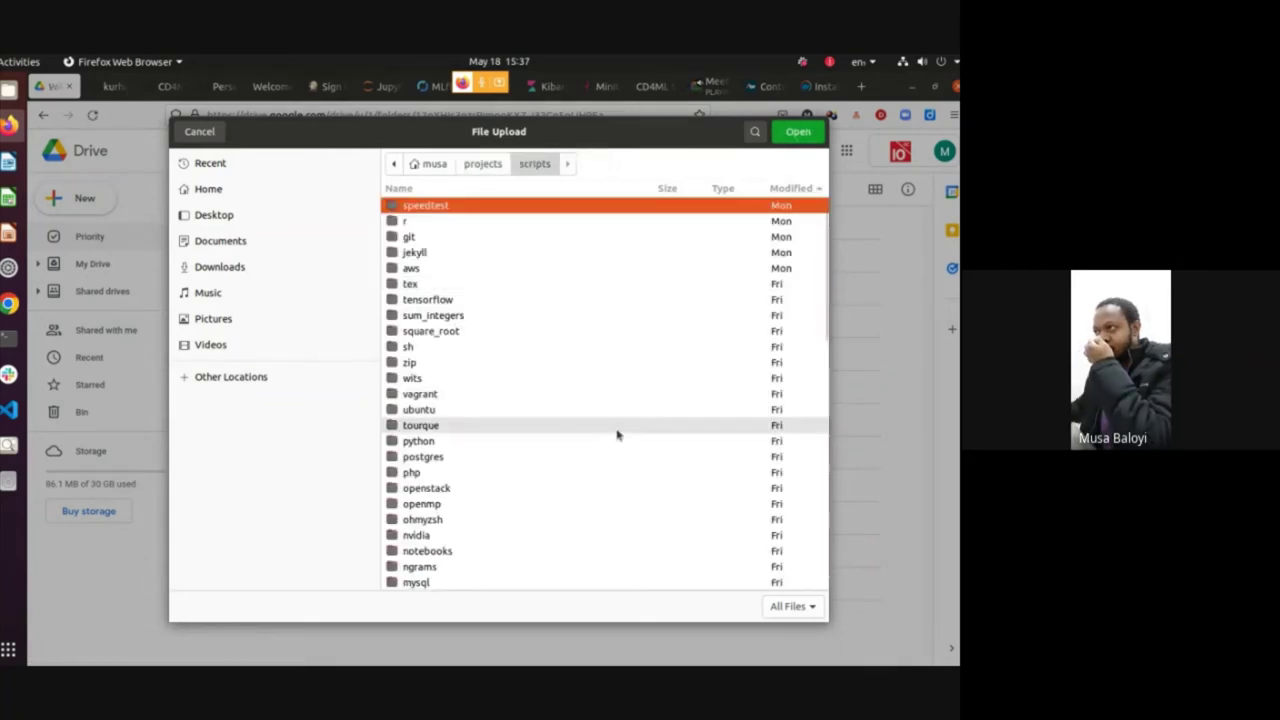
scroll(617, 431, "down", 10)
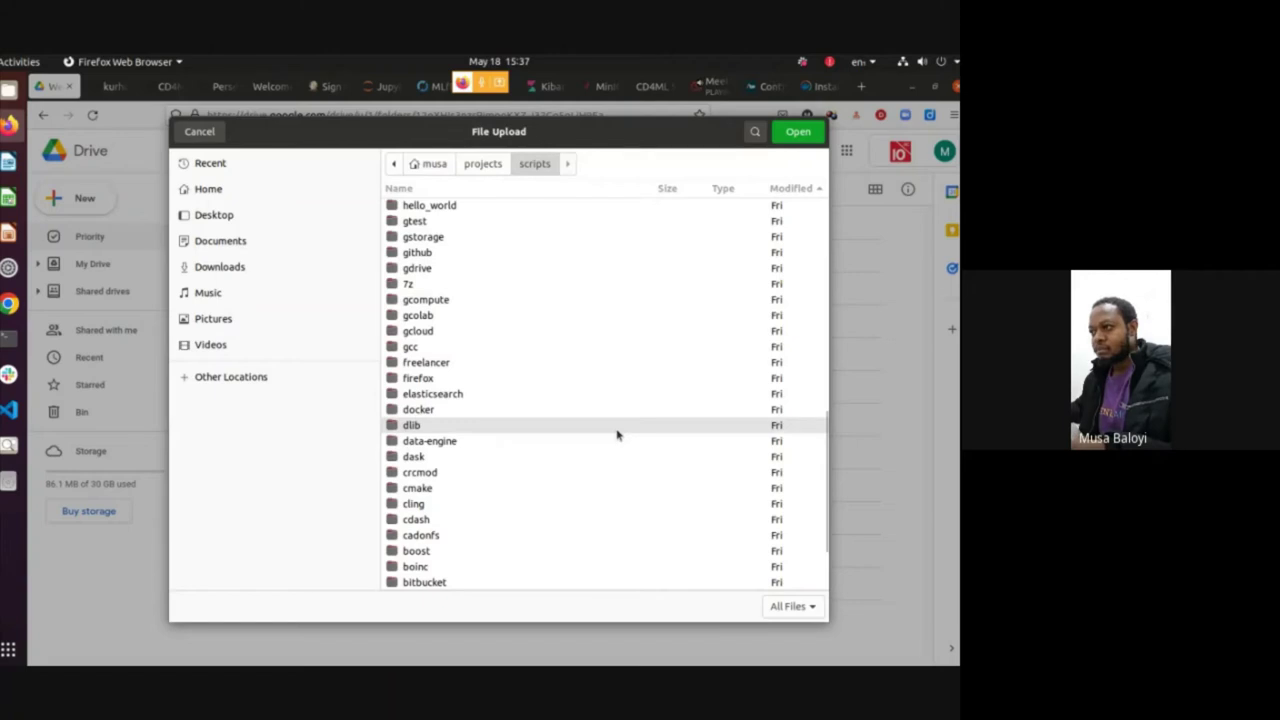
scroll(490, 450, "down", 2)
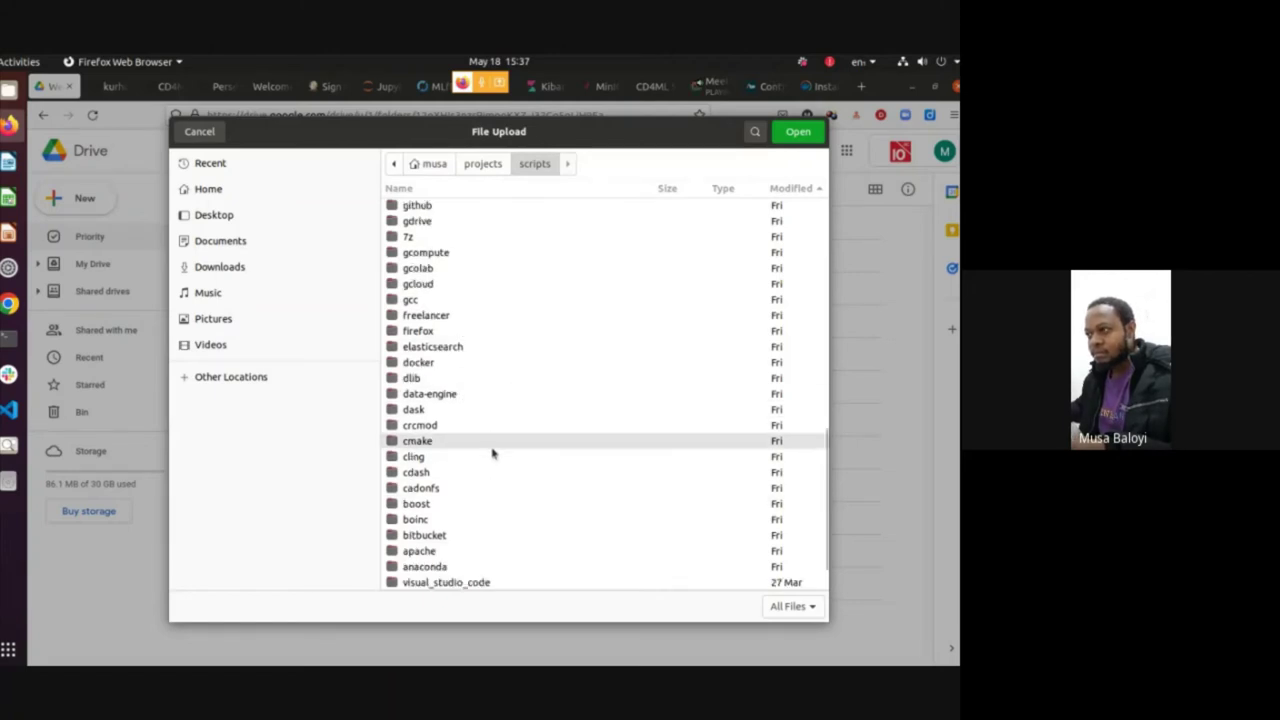
scroll(491, 449, "down", 2)
scroll(520, 380, "up", 4)
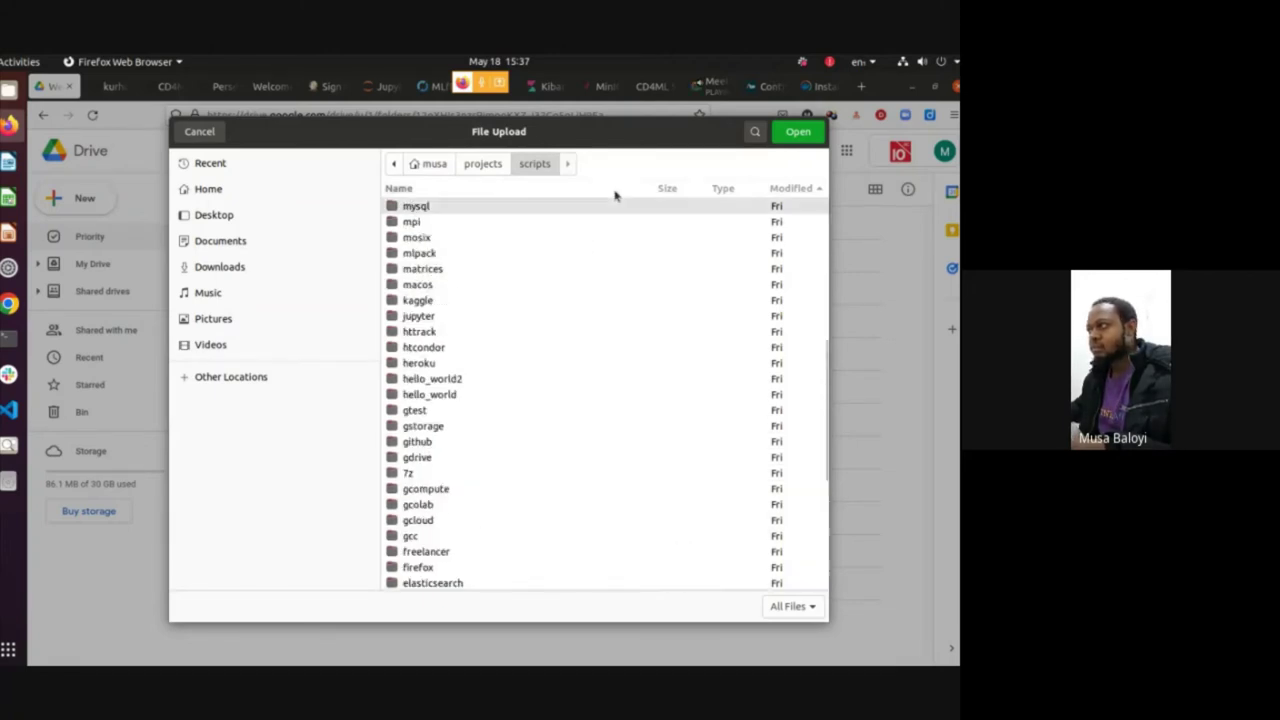
left_click(614, 190)
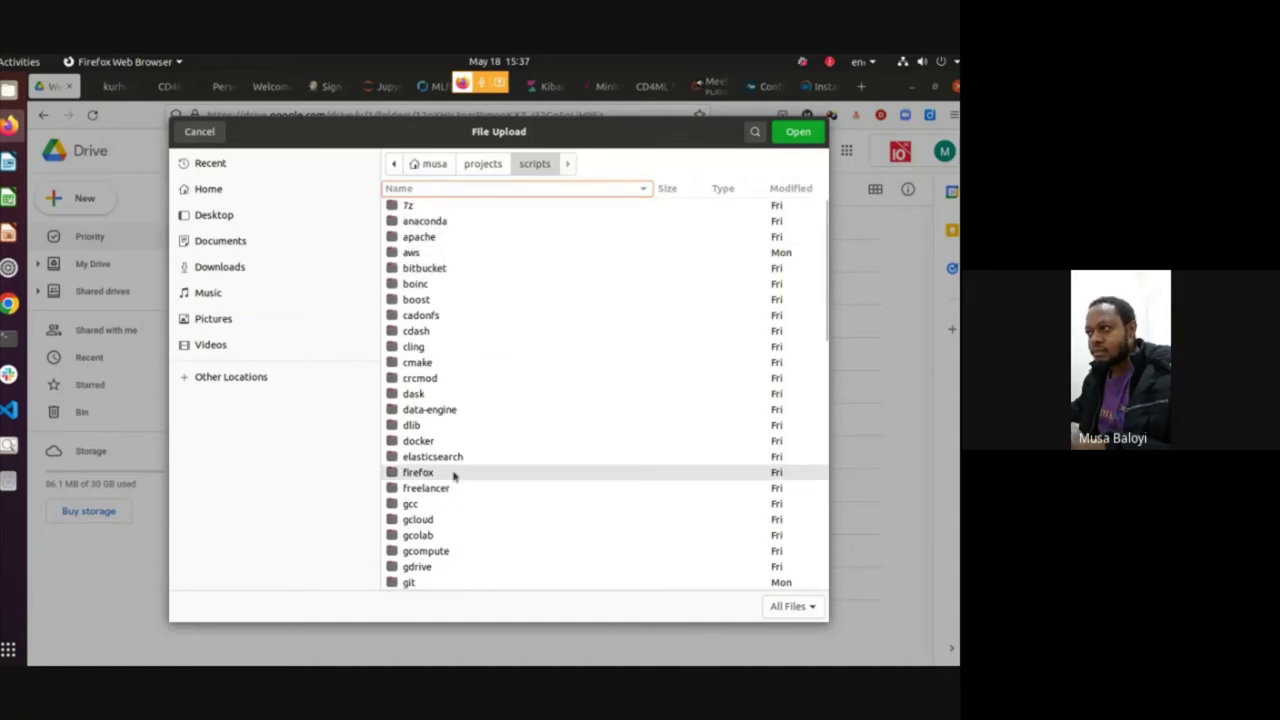
double_click(441, 441)
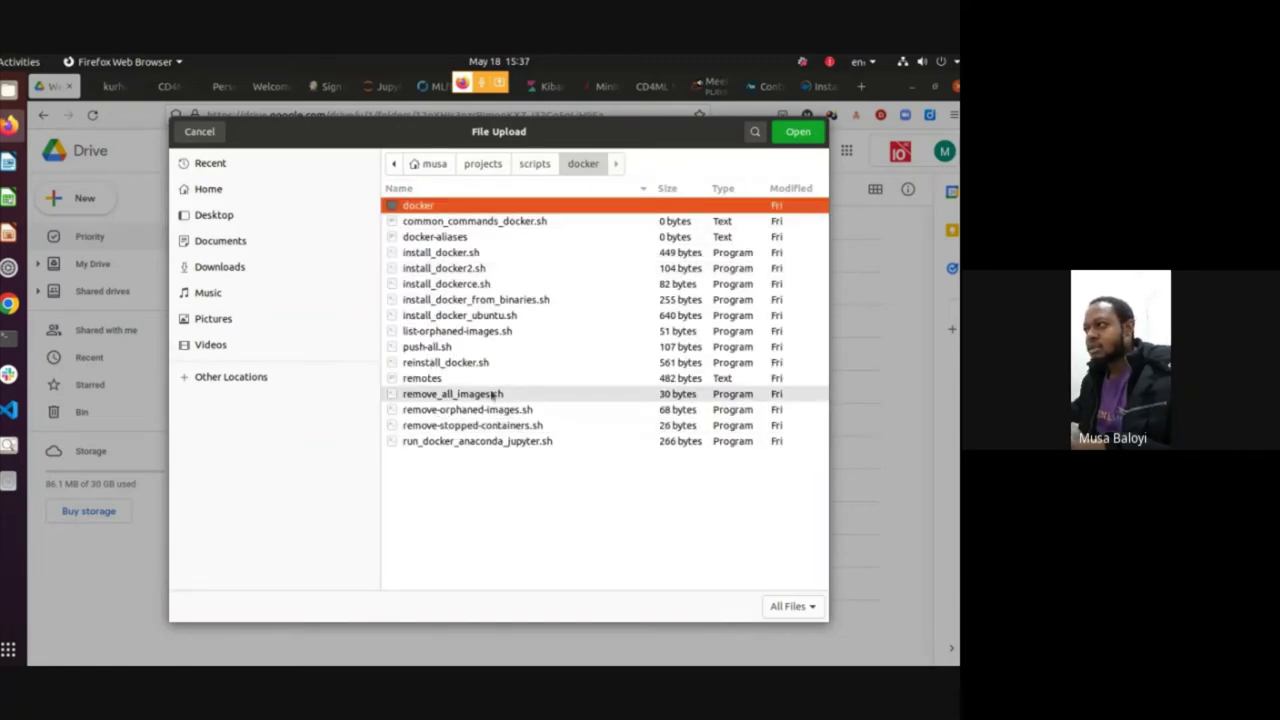
left_click(470, 316)
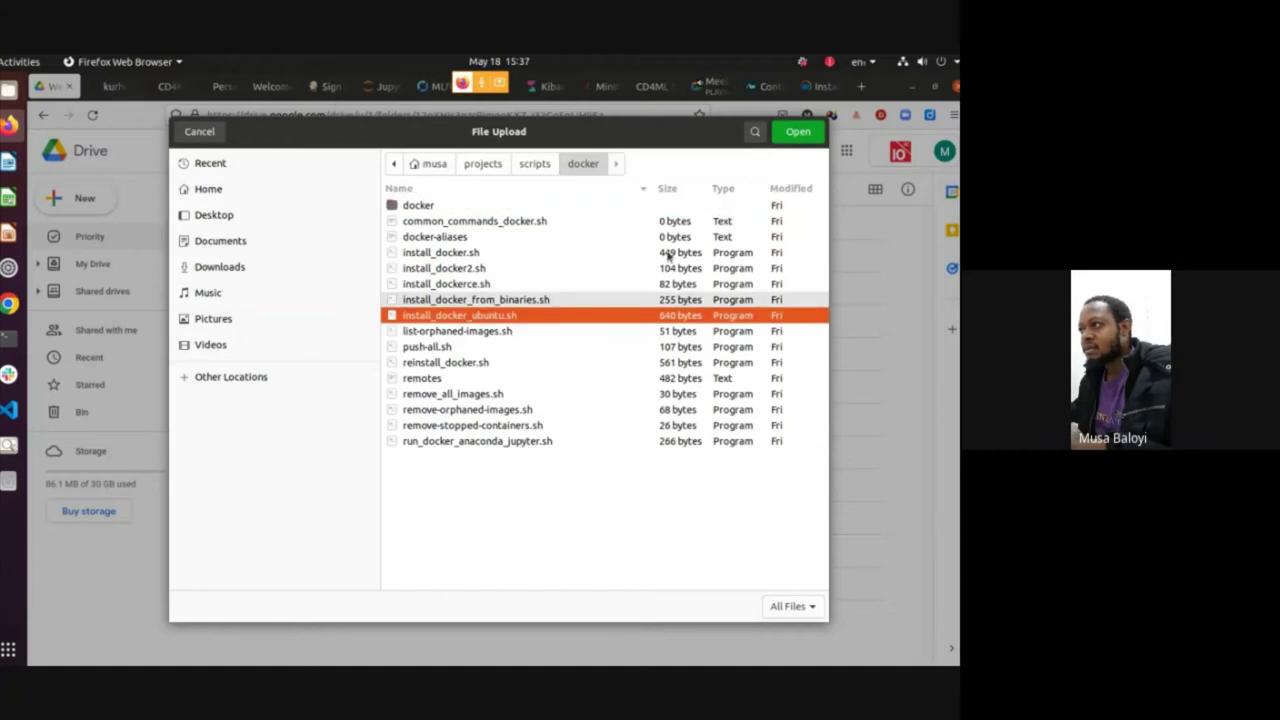
left_click(790, 135)
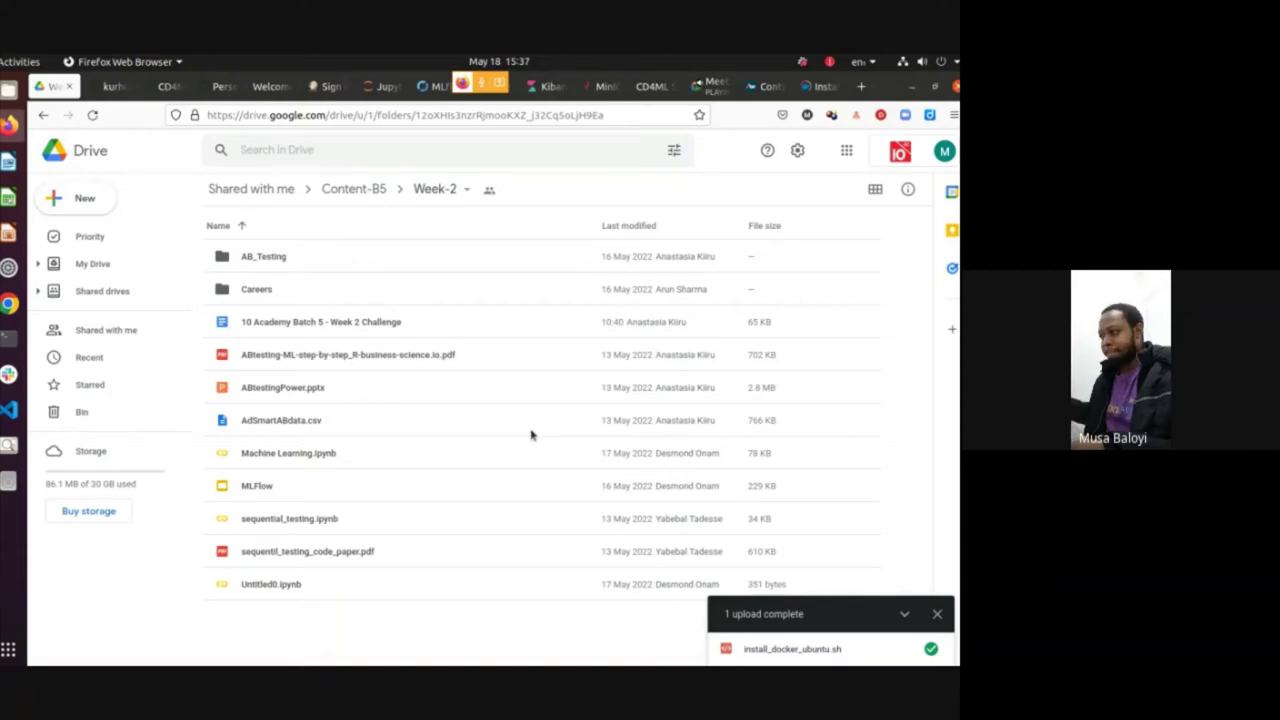
Switch back to the terminal and list the files in the docker scripts directory with ls
key("alt+Tab")
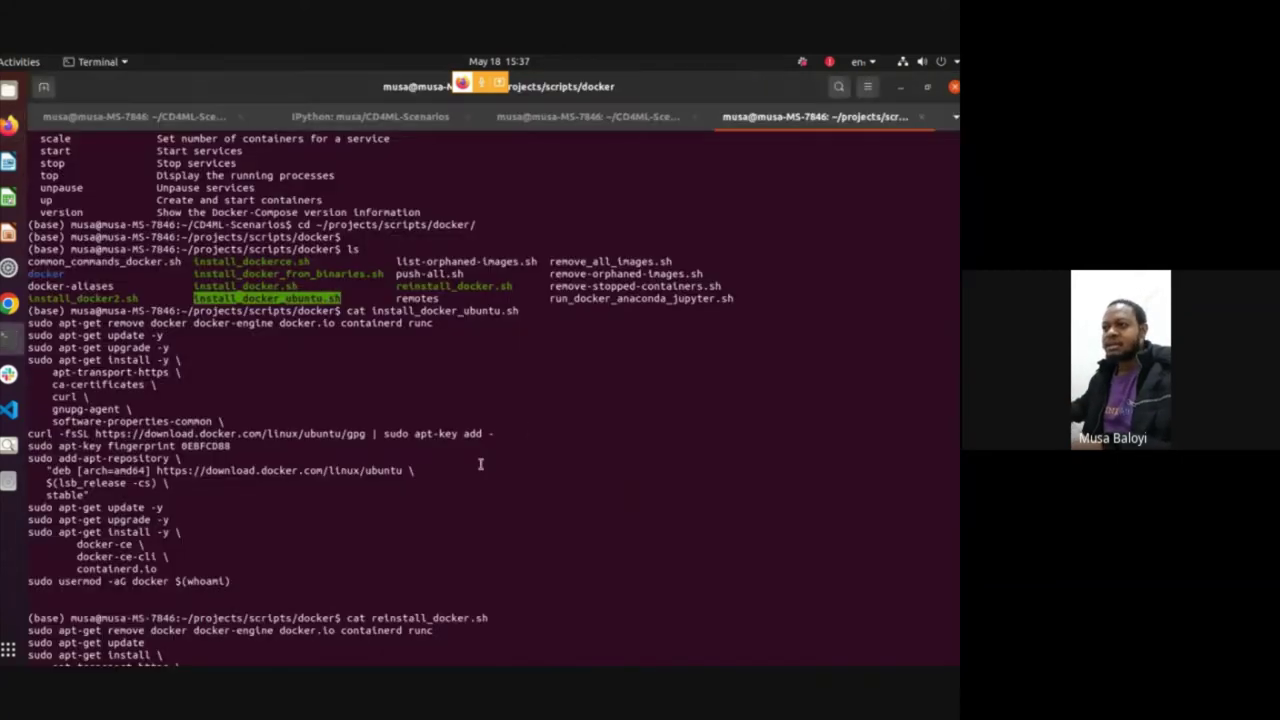
scroll(551, 517, "down", 5)
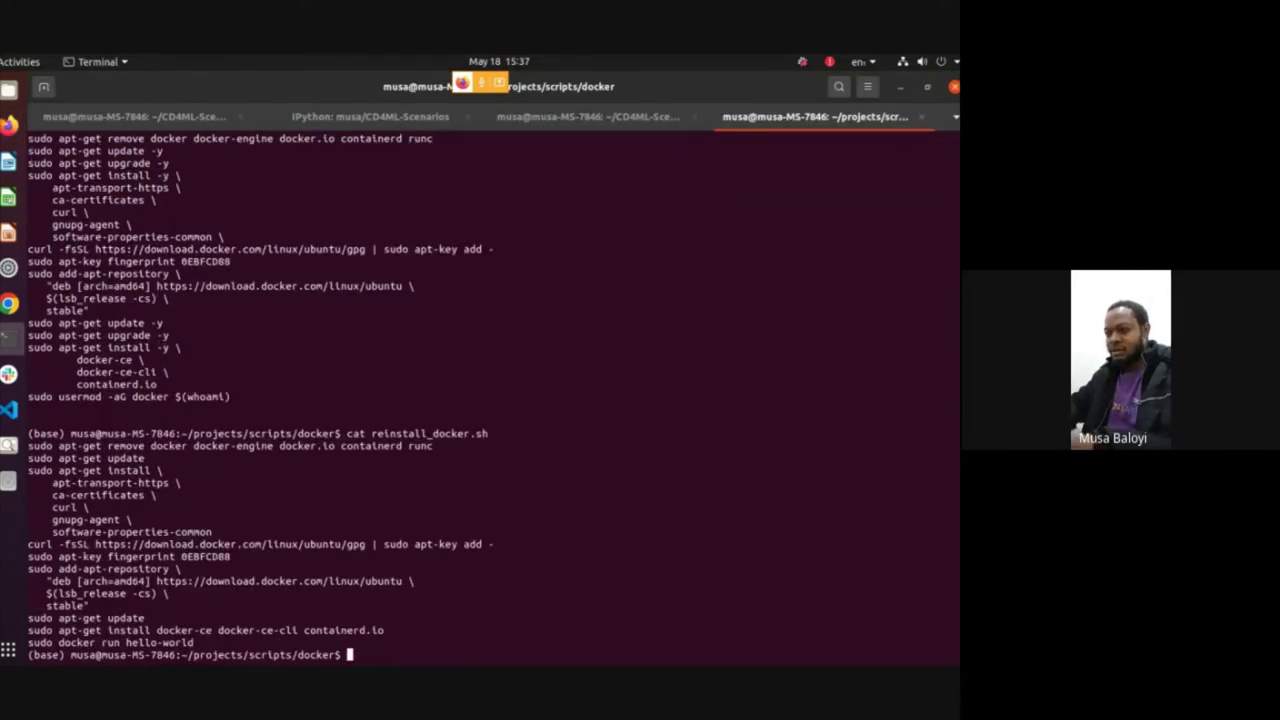
type("ls")
key("Return")
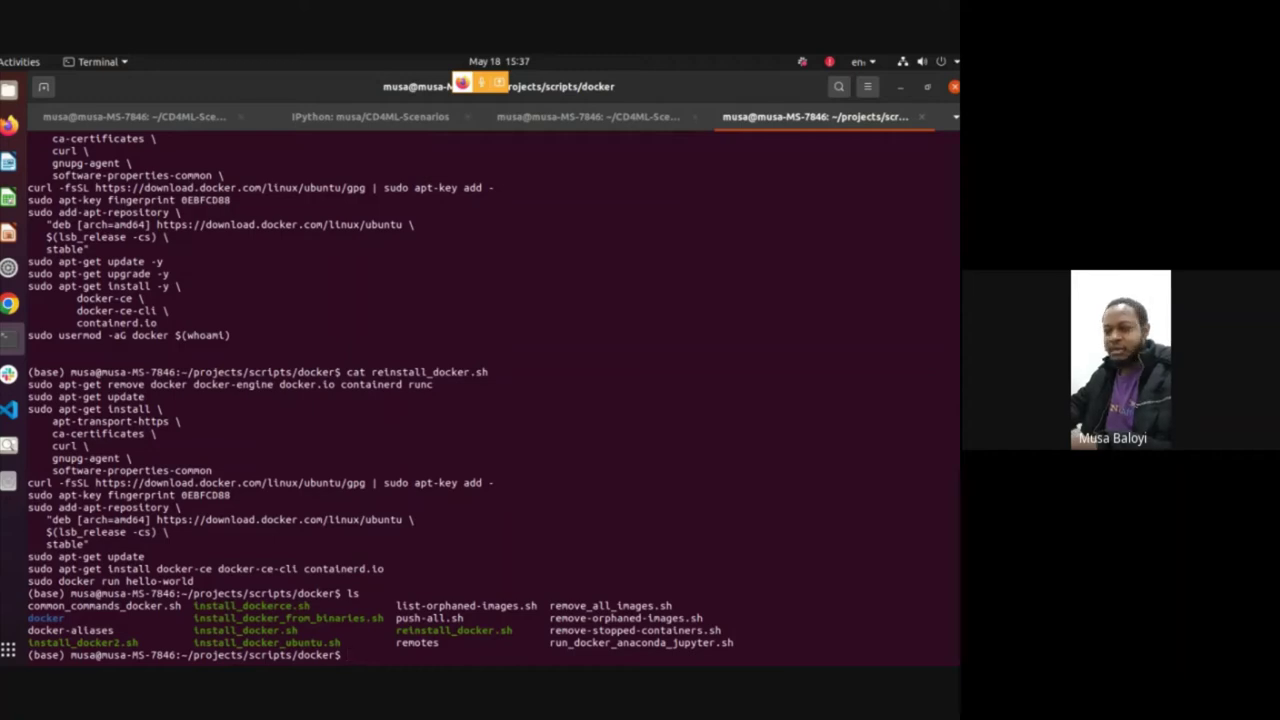
Write the command bash install_docker_ubuntu.sh at the prompt and discard it without running it
type("bash ")
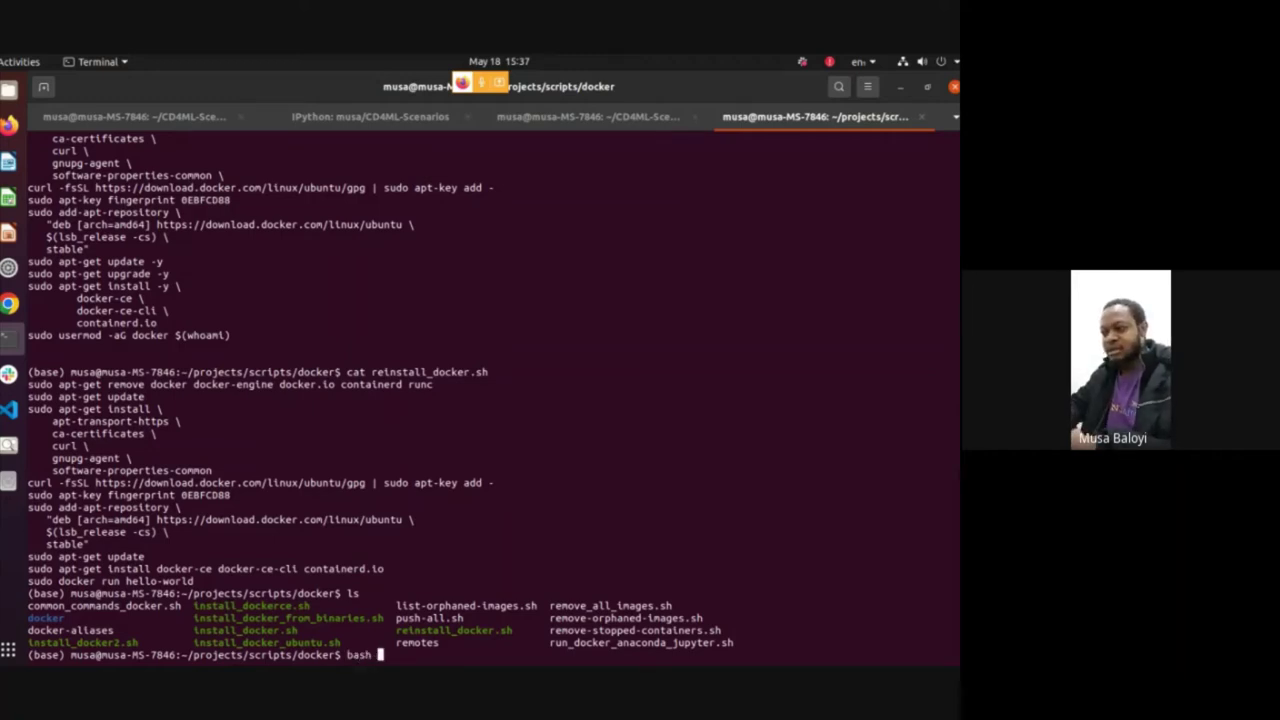
type("ins")
key("Tab")
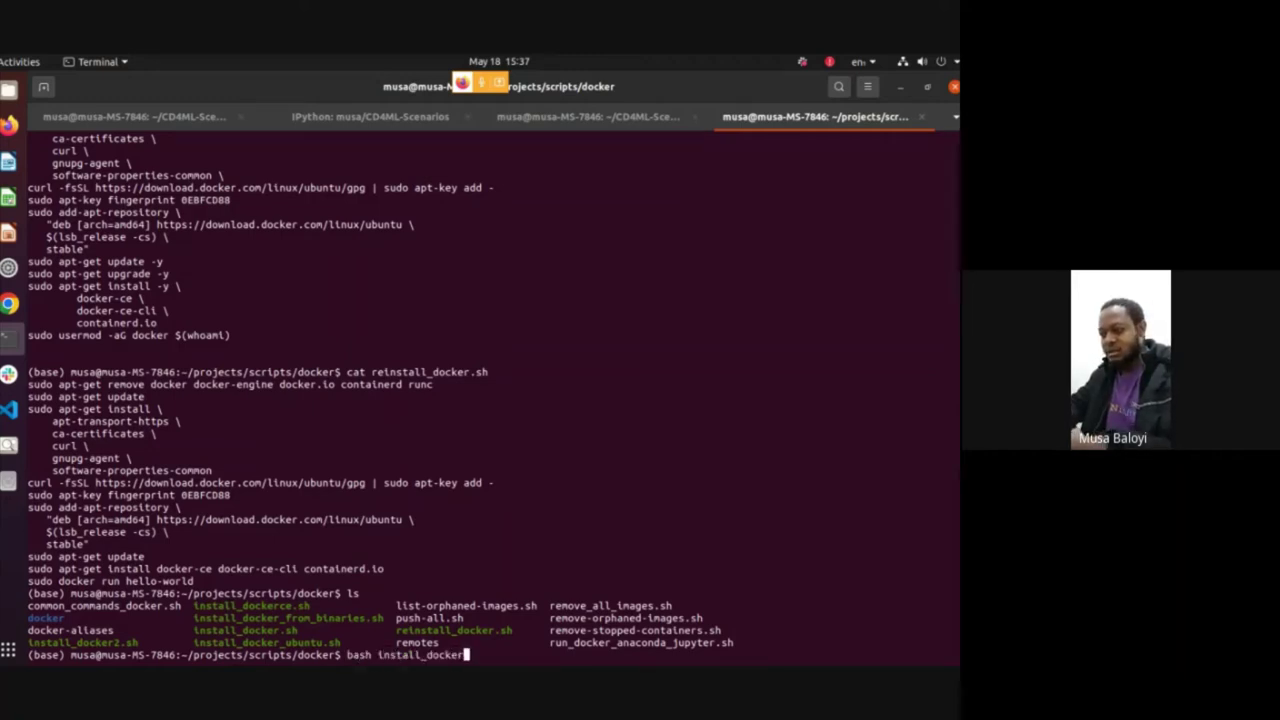
type("_u")
key("Tab")
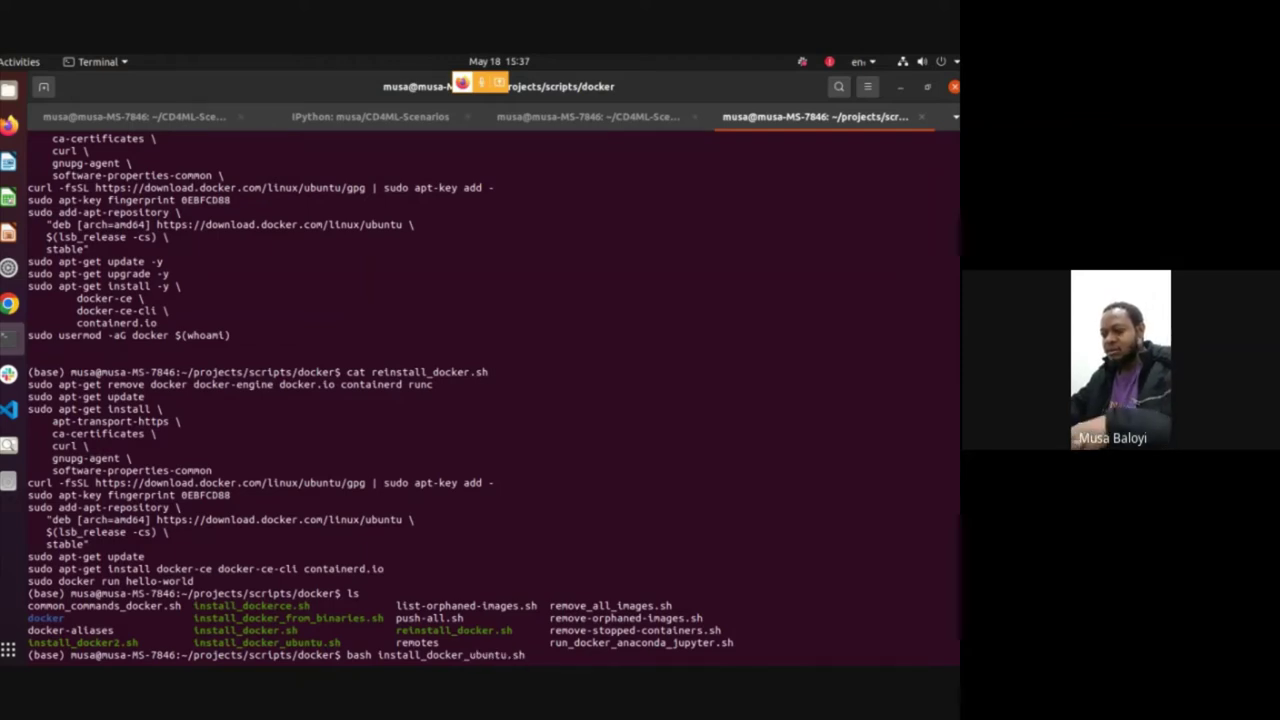
key("ctrl+c")
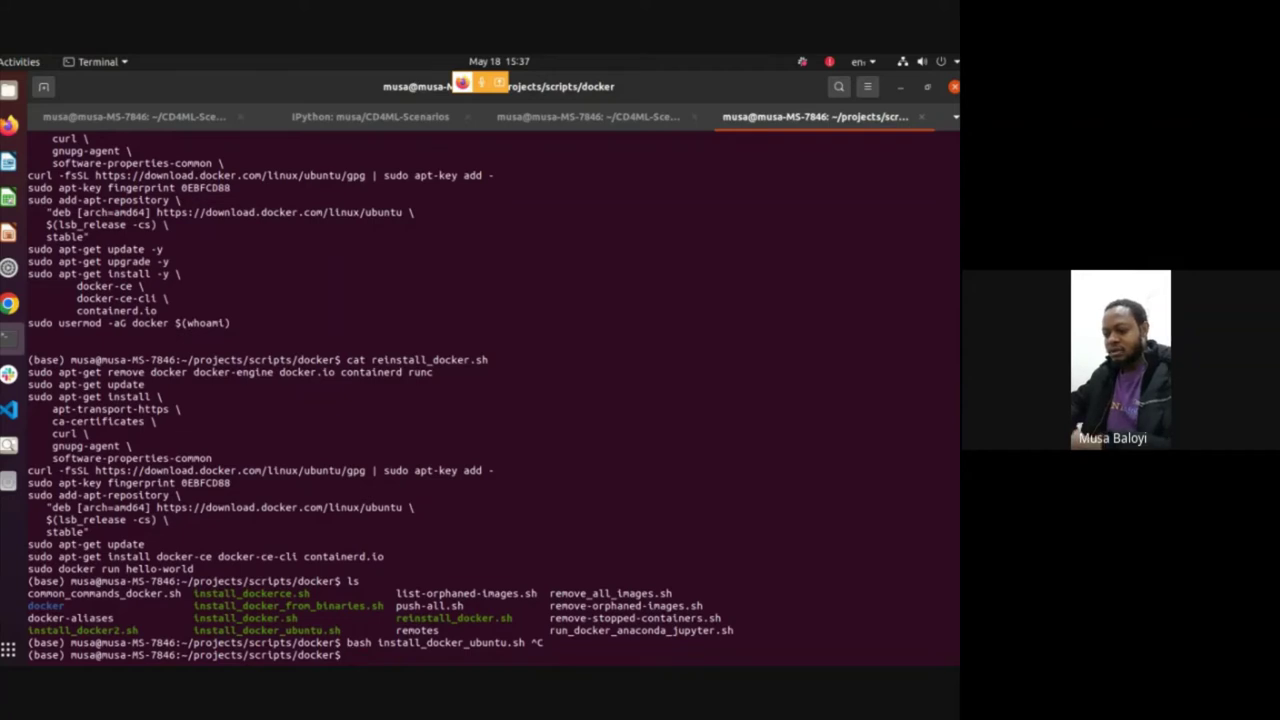
Write the command chmod +x install_docker_ubuntu.sh && ./install_docker_ubuntu.sh at the prompt, reusing a copy of the script name
type("chmod +x")
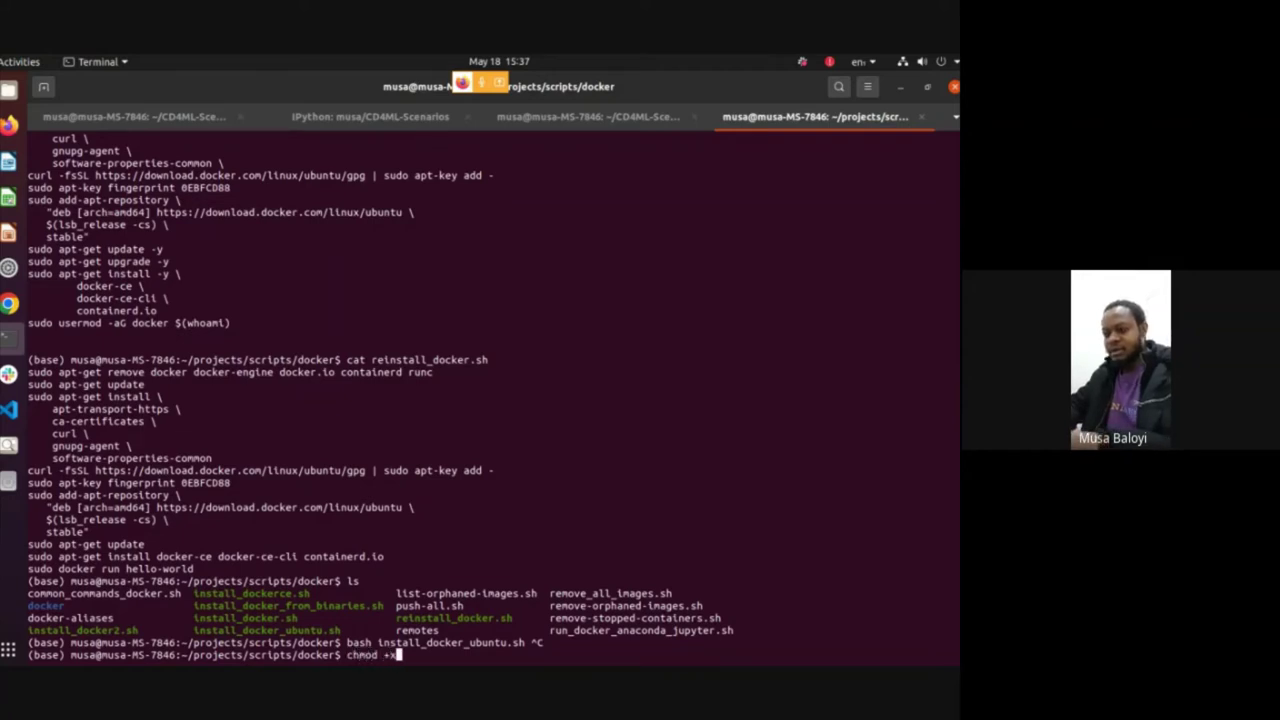
type(" in")
key("Tab")
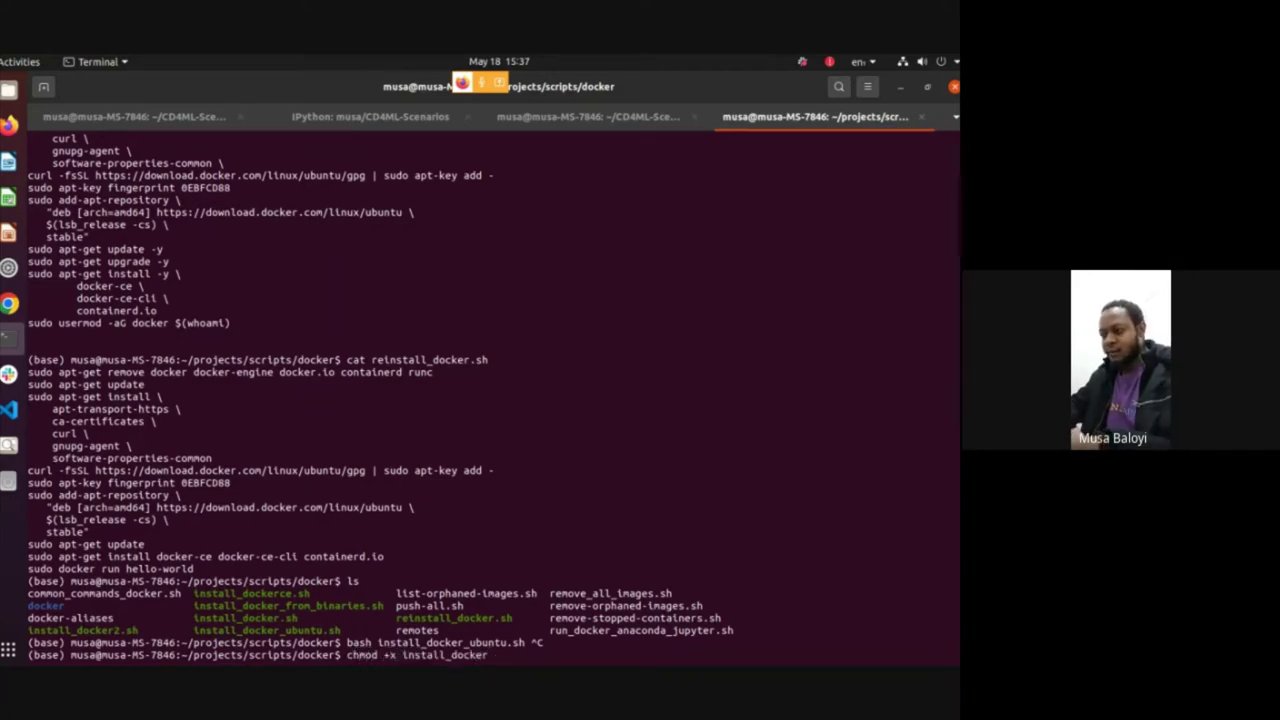
type("_")
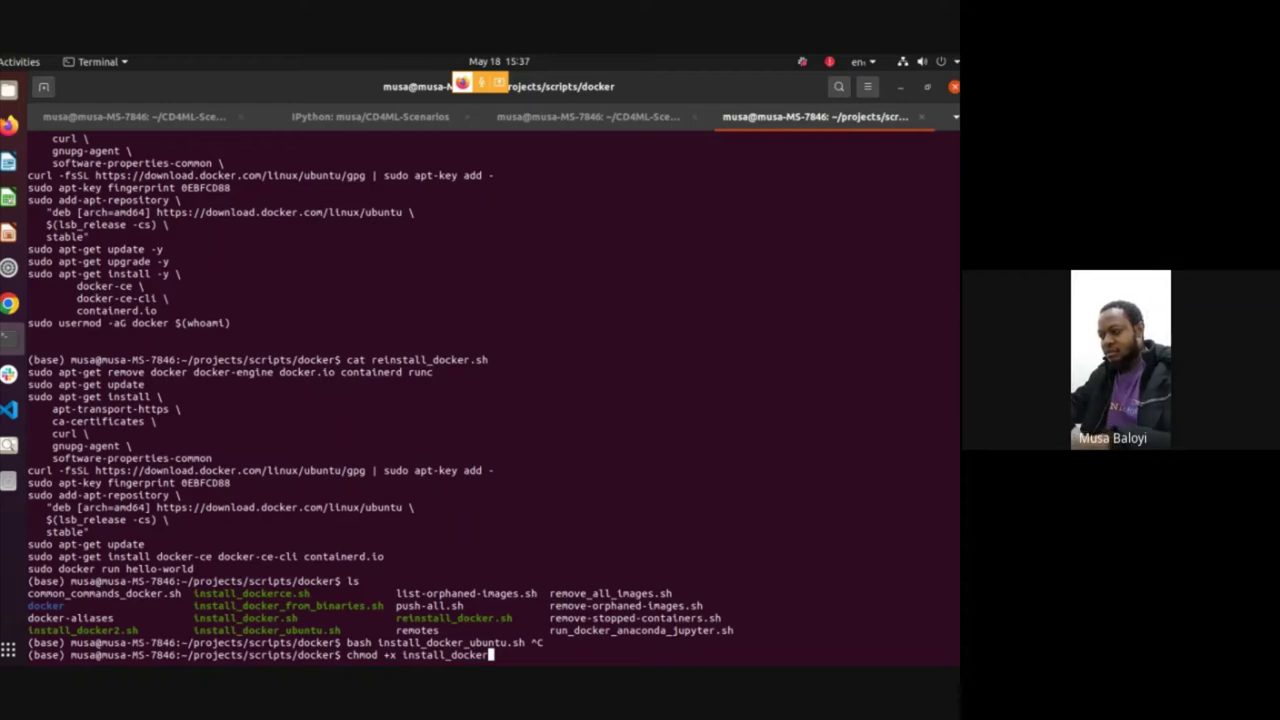
type("u")
key("Tab")
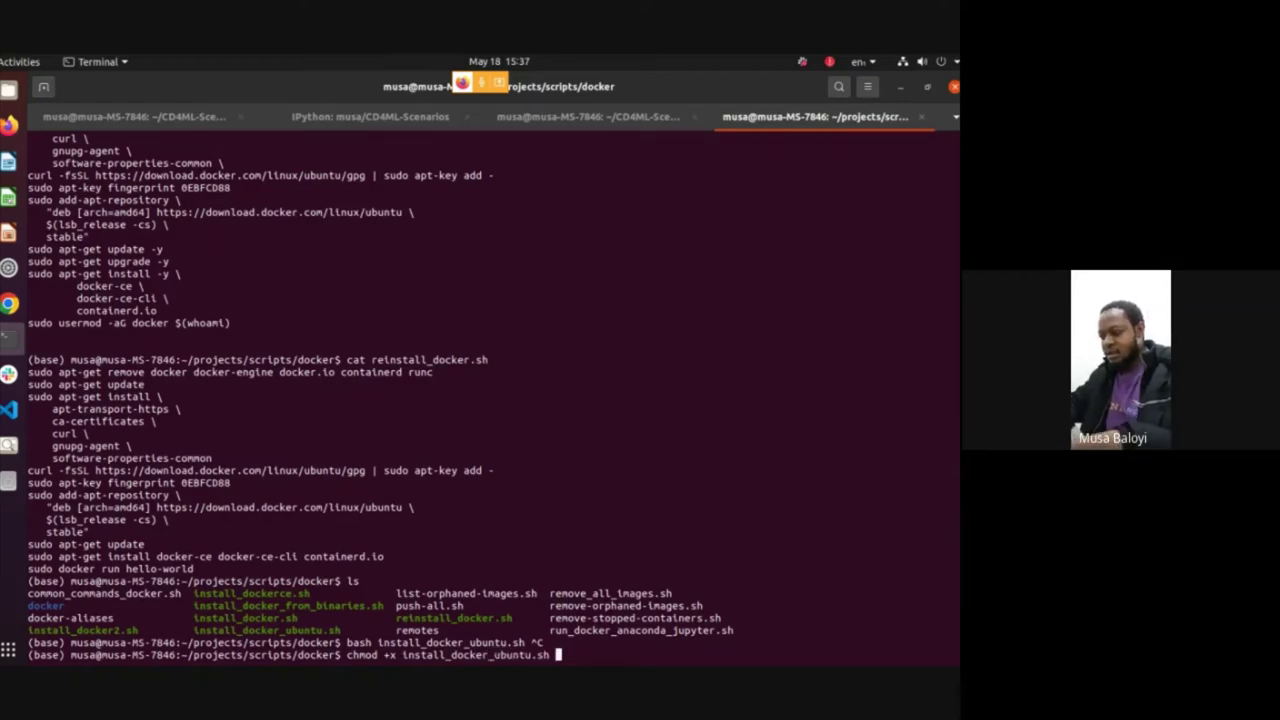
type("&&")
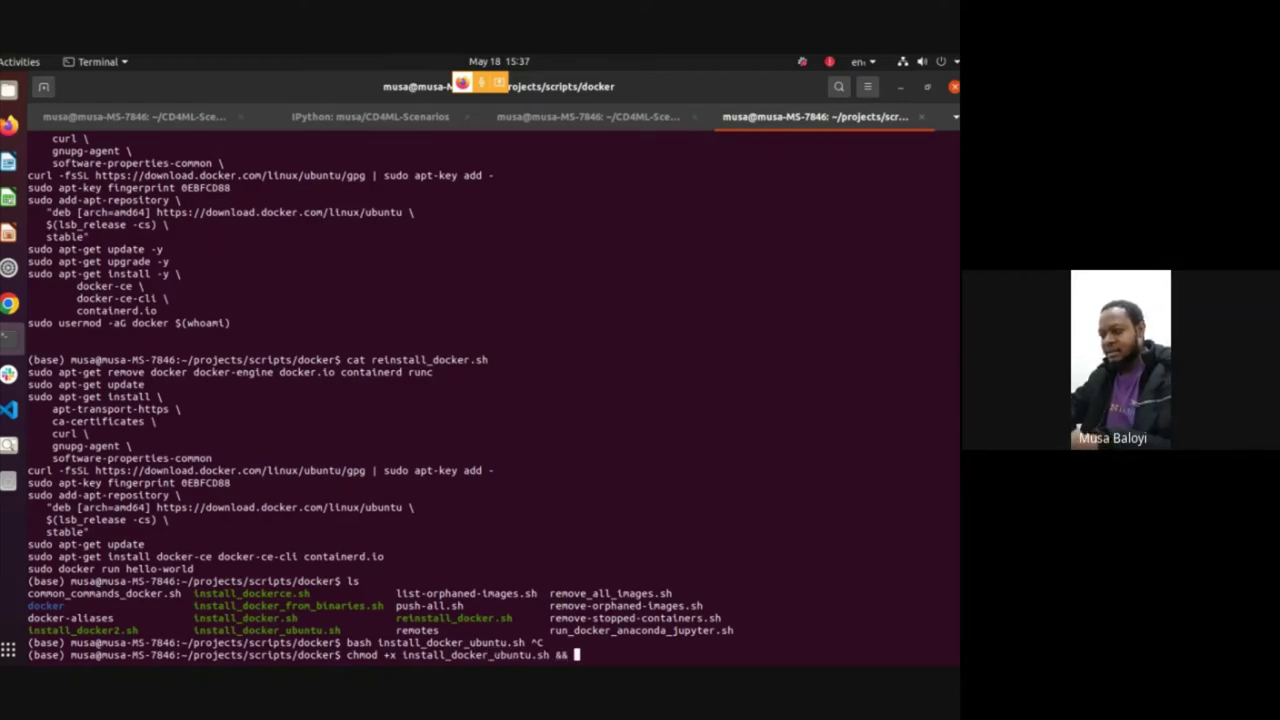
type(" ./")
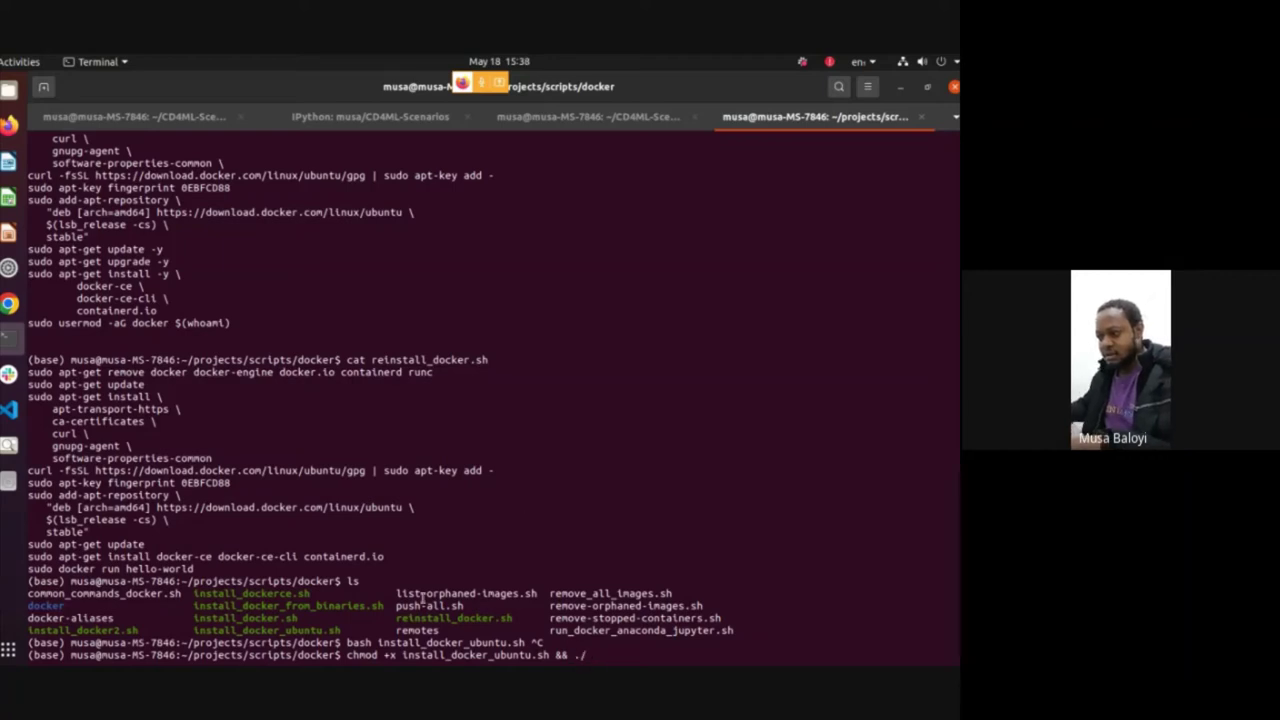
double_click(448, 655)
right_click(454, 655)
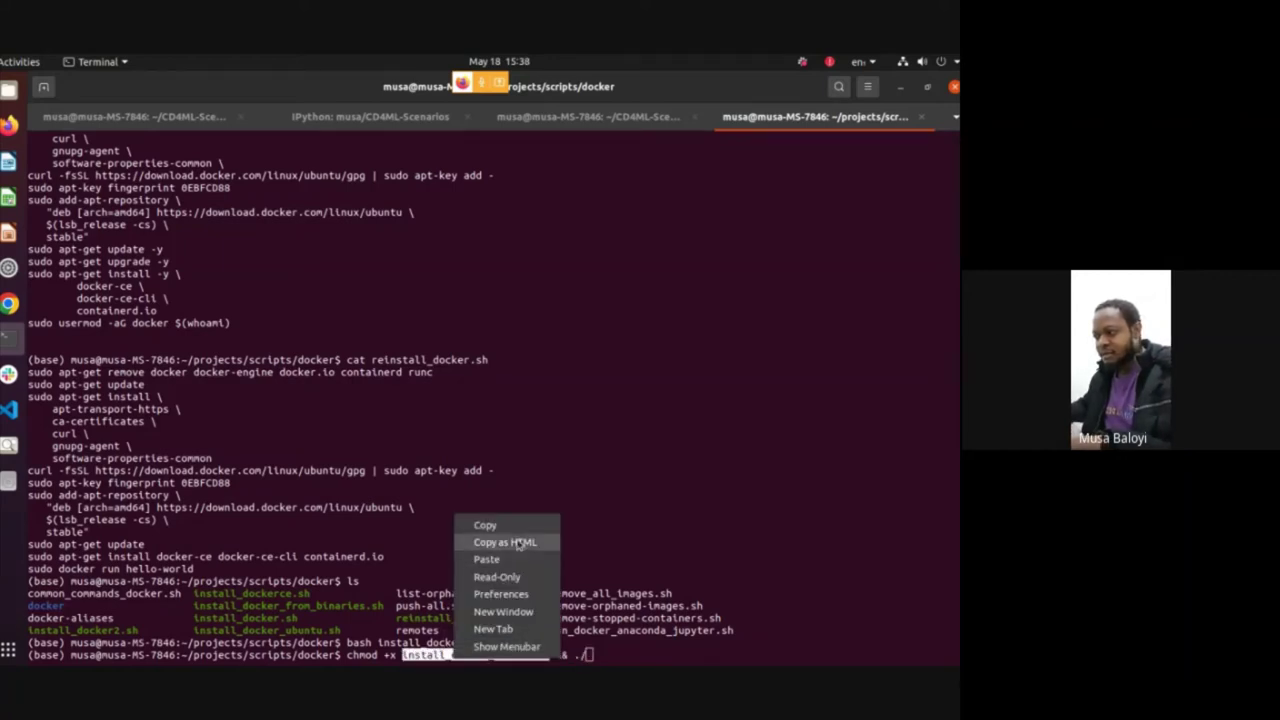
left_click(505, 525)
key("ctrl+shift+v")
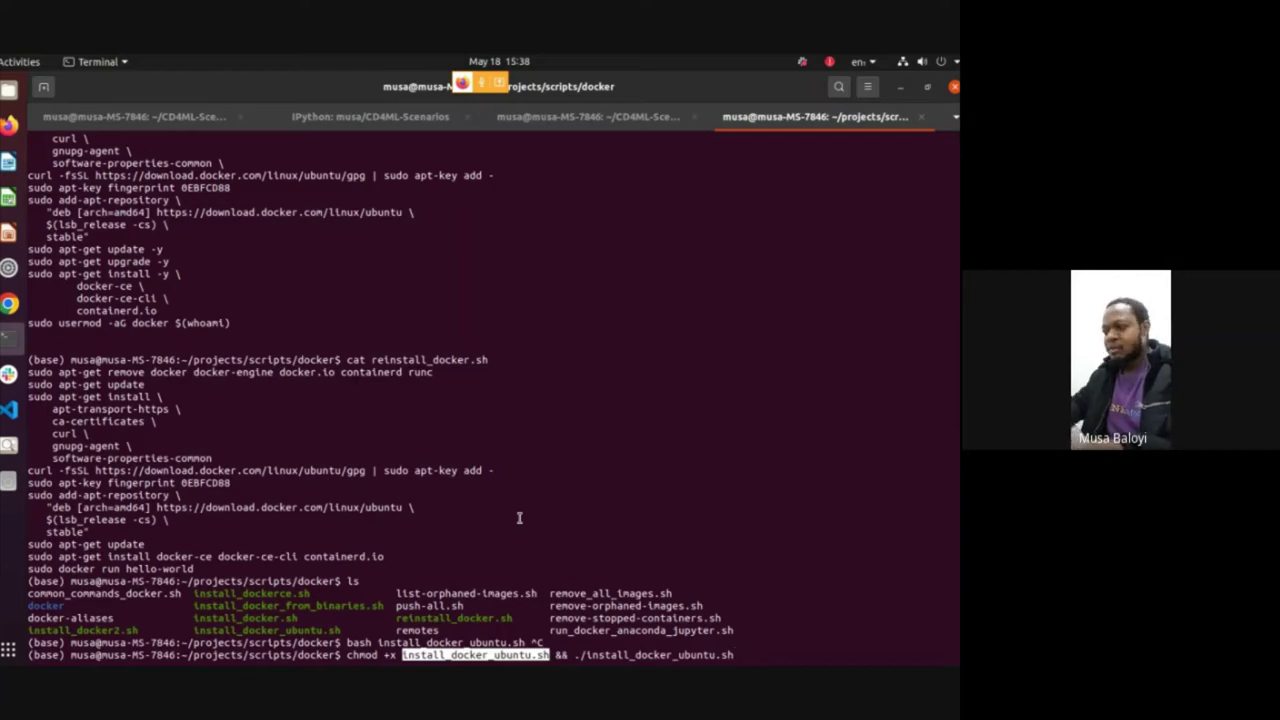
Highlight the earlier bash command and the end of the chmod command for comparison, and discard the chmod line without running it
left_click(551, 660)
key("Left")
key("Left")
key("Left")
key("Left")
key("Left")
key("Left")
key("Left")
key("Left")
key("Left")
key("Left")
key("Left")
key("Left")
key("Left")
key("Left")
key("Left")
key("Left")
key("Left")
key("Left")
key("Left")
key("Left")
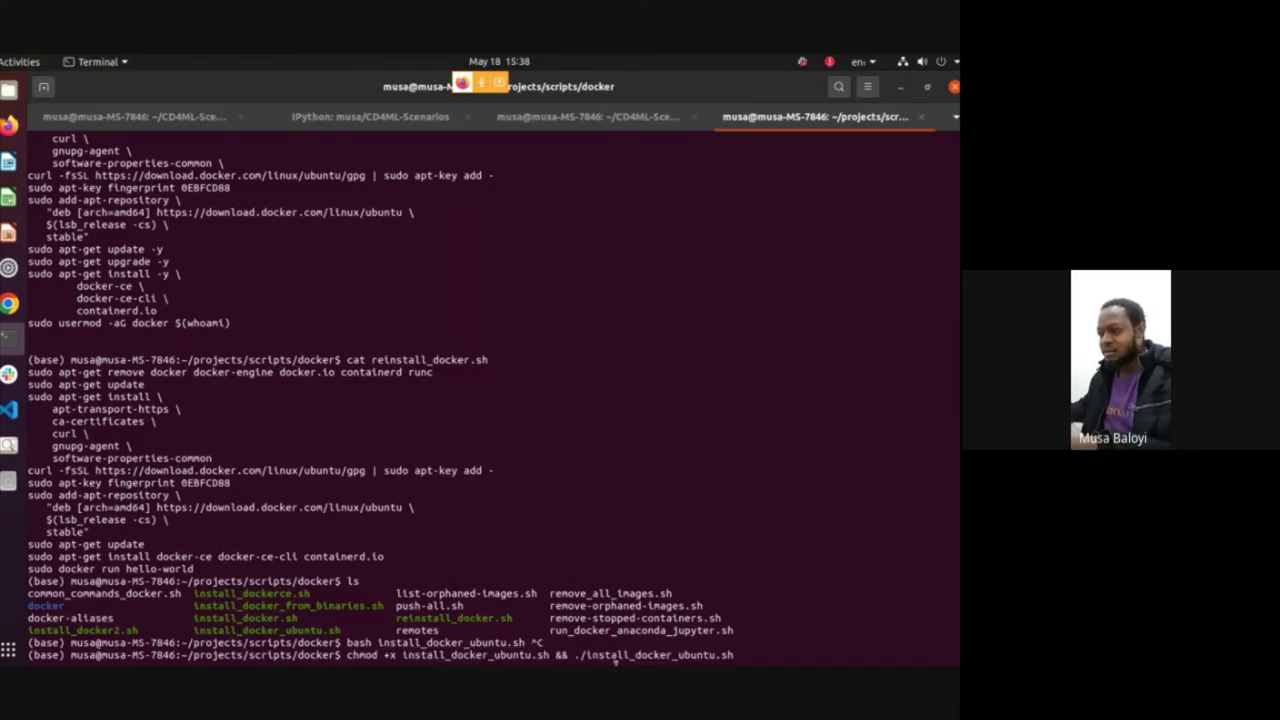
key("End")
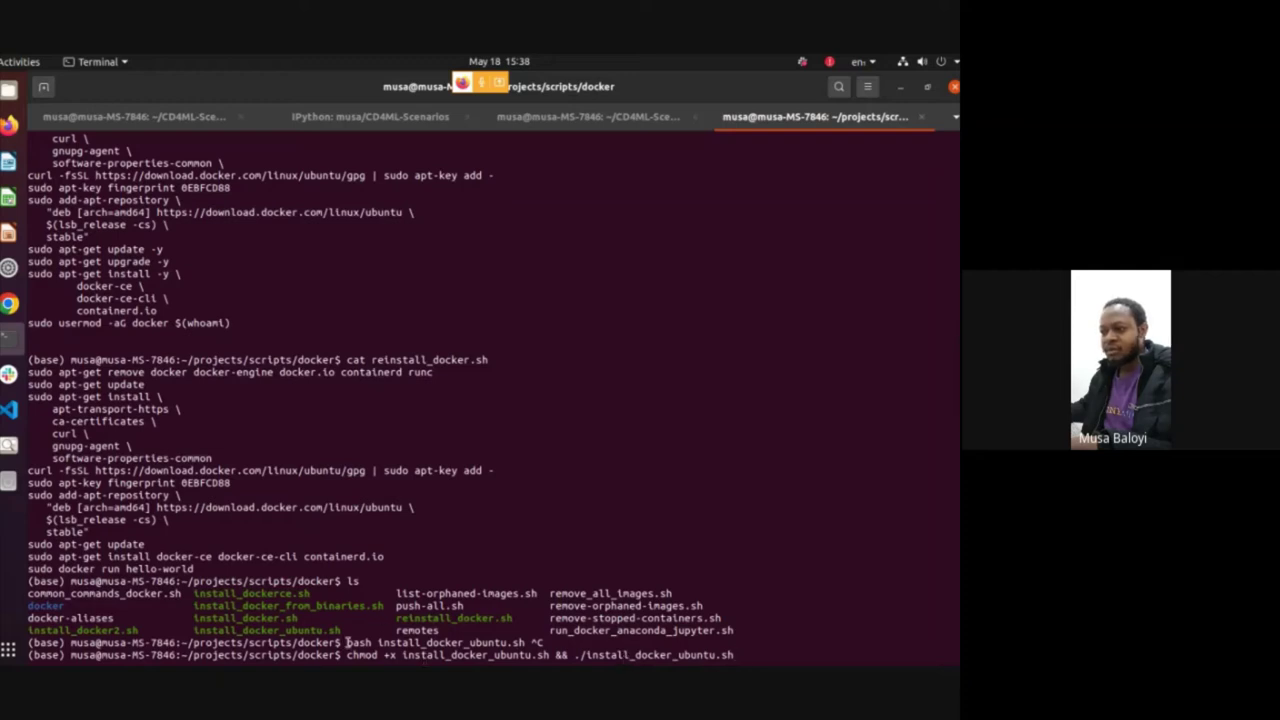
left_click_drag(346, 642, 527, 642)
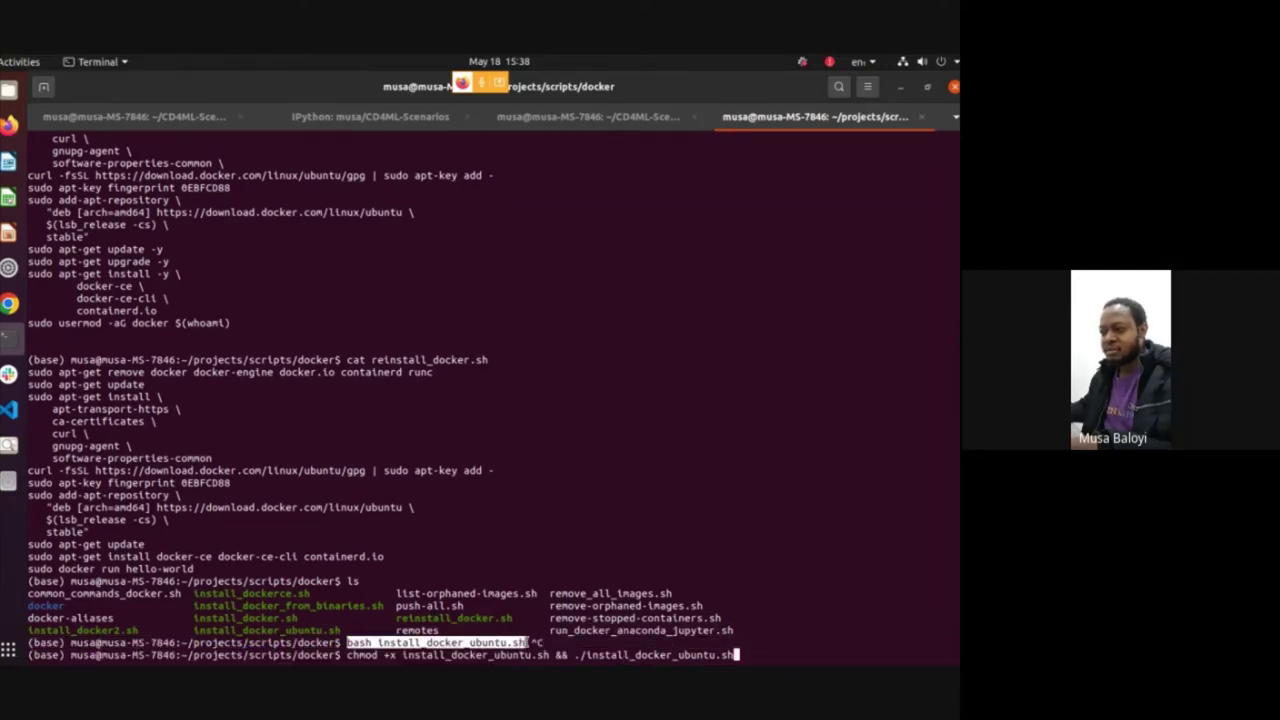
left_click(575, 658)
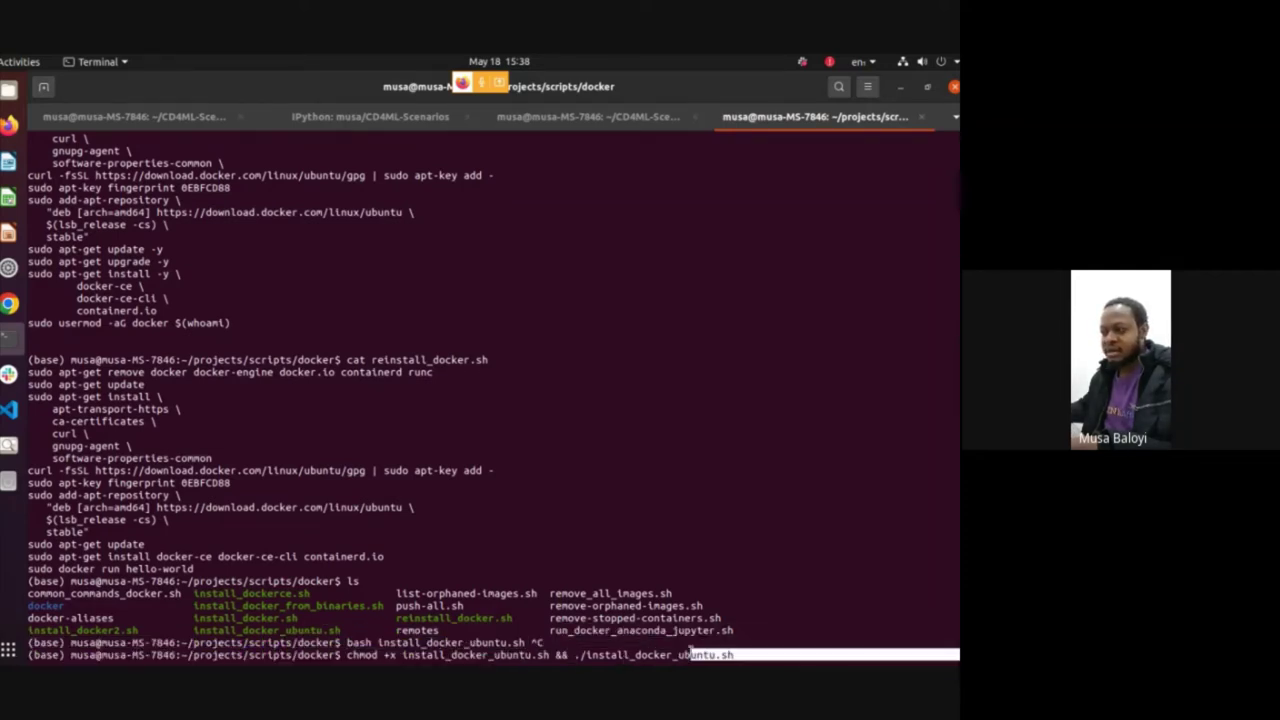
key("ctrl+c")
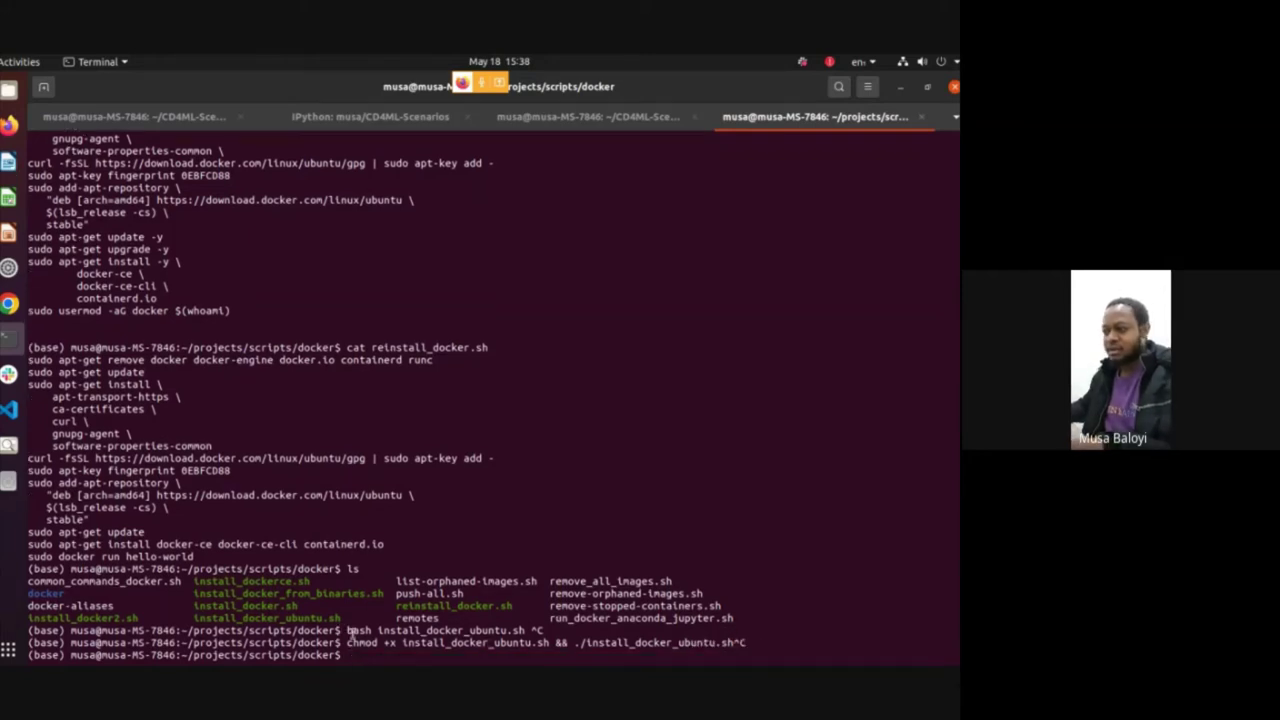
Copy bash install_docker_ubuntu.sh from the terminal and send it to everyone in the Google Meet chat in Firefox
left_click_drag(347, 632, 510, 641)
right_click(510, 641)
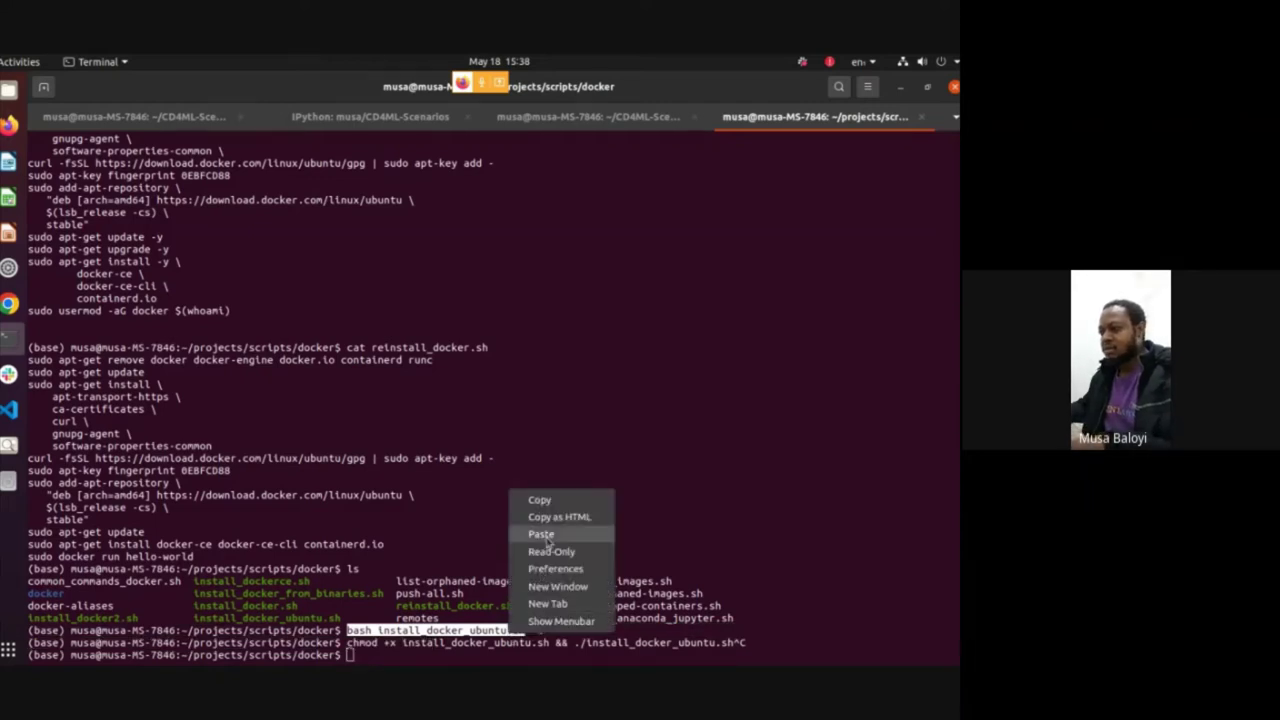
left_click(560, 498)
key("alt+Tab")
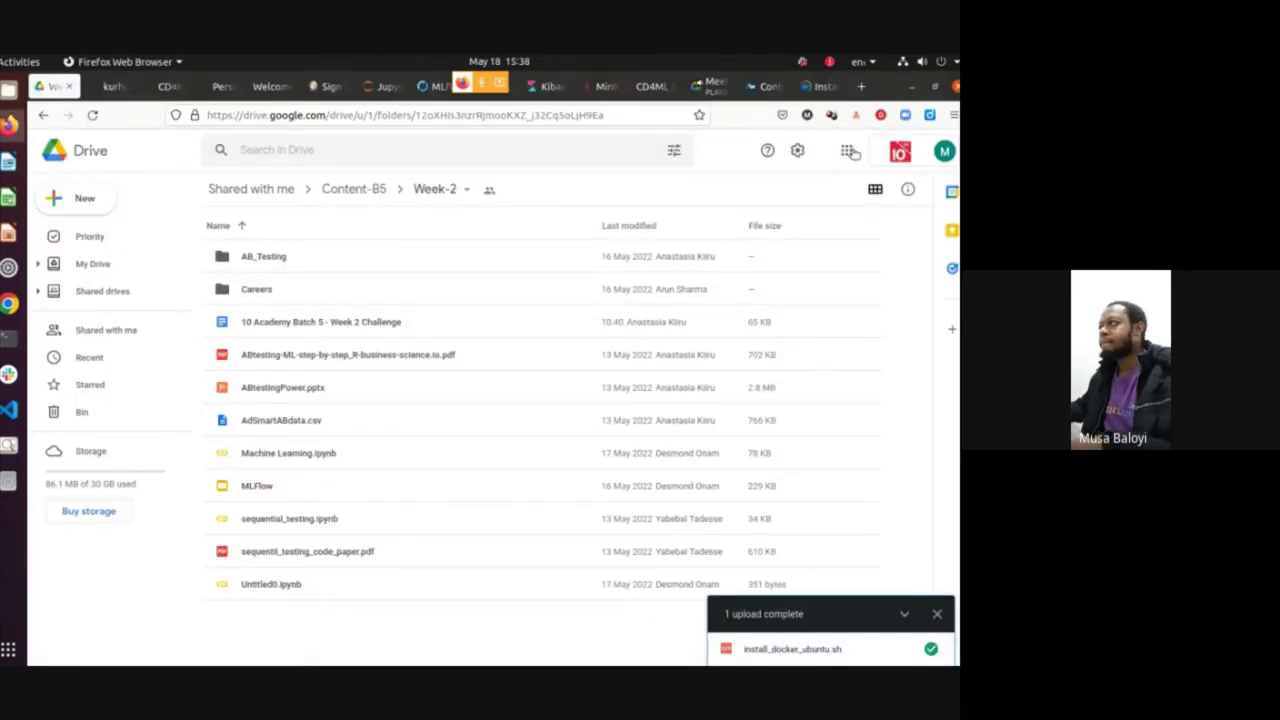
left_click(714, 87)
left_click(816, 586)
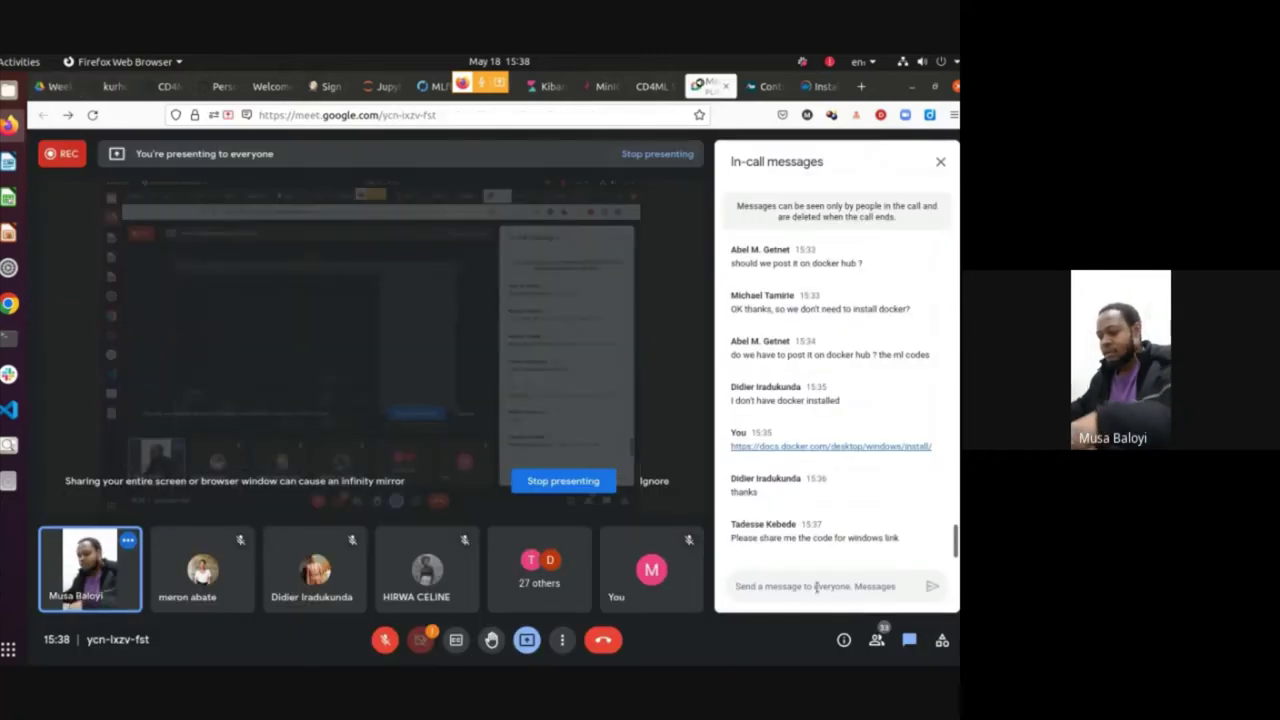
key("ctrl+v")
key("Return")
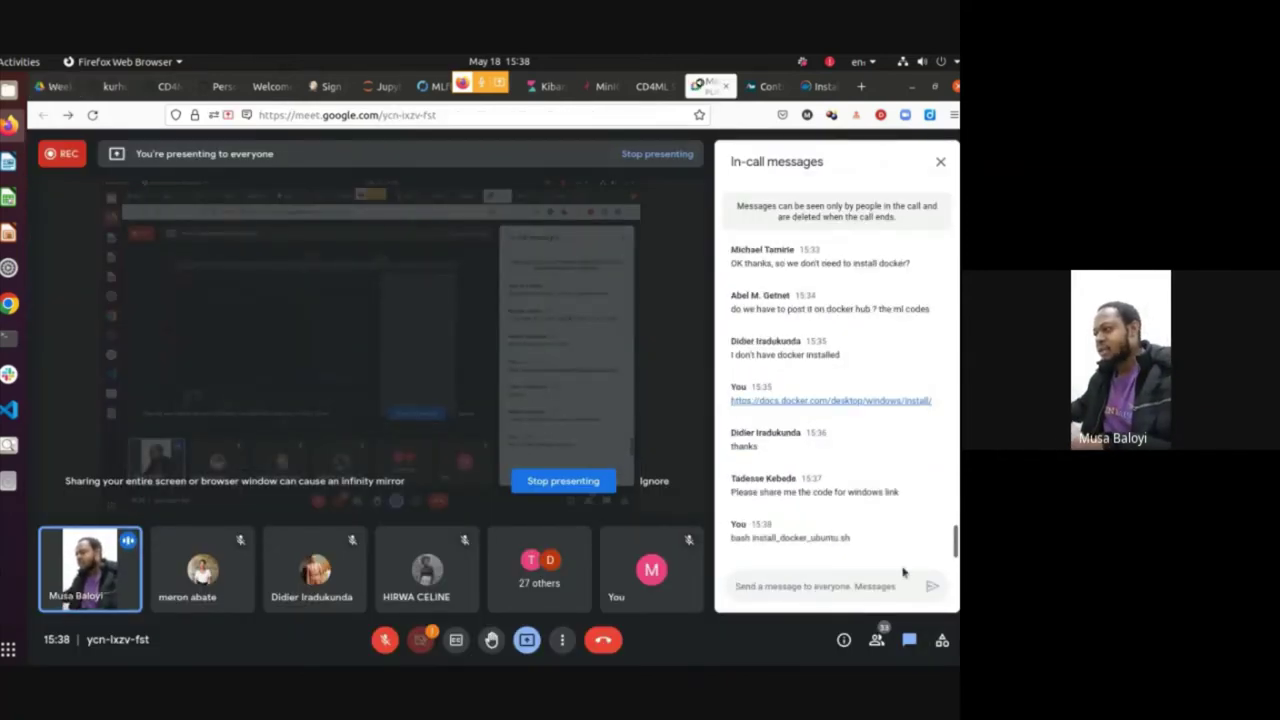
Copy chmod +x install_docker_ubuntu.sh && ./install_docker_ubuntu.sh from the terminal, send it in the Google Meet chat and highlight its second part
key("alt+Tab")
left_click(422, 630)
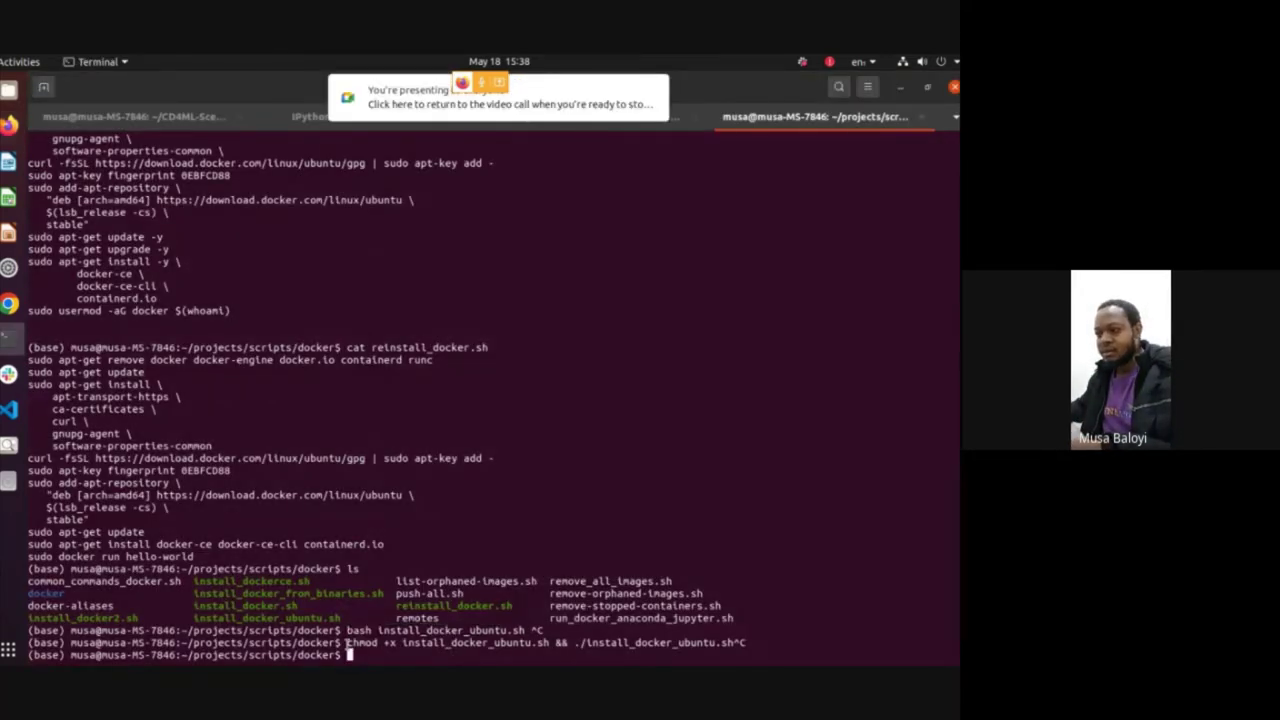
left_click_drag(347, 645, 735, 642)
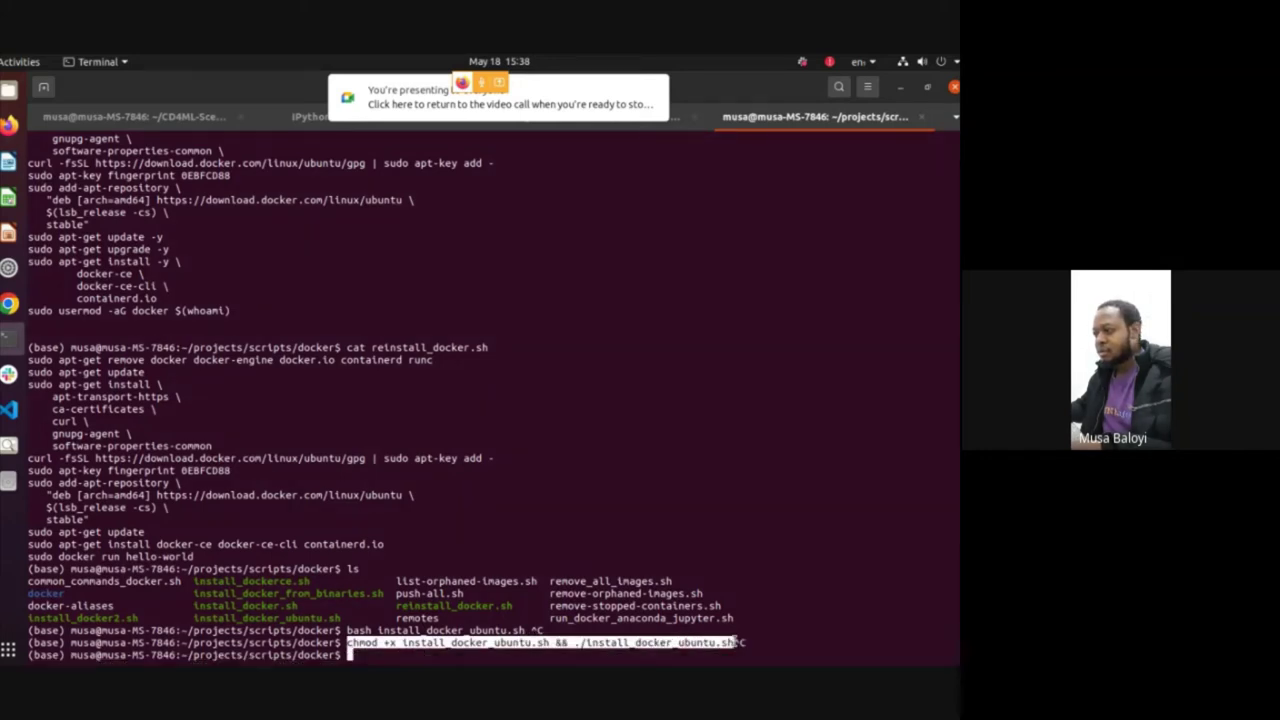
right_click(694, 648)
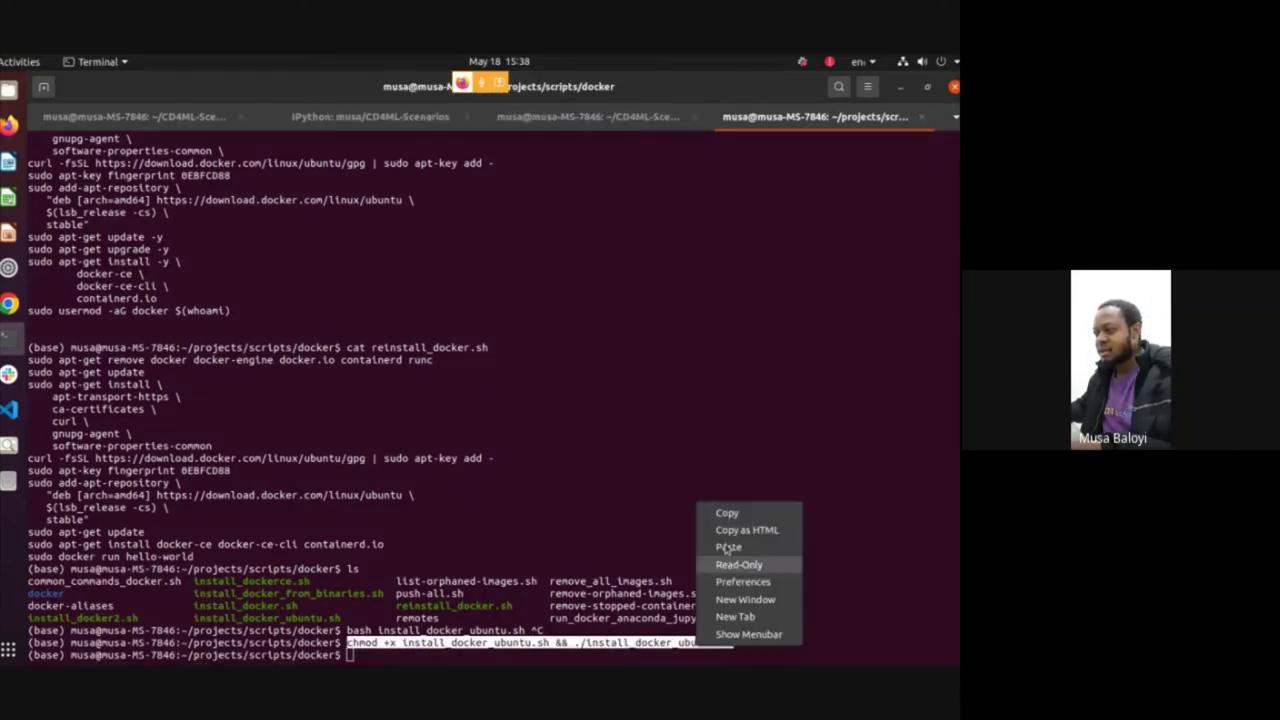
left_click(730, 509)
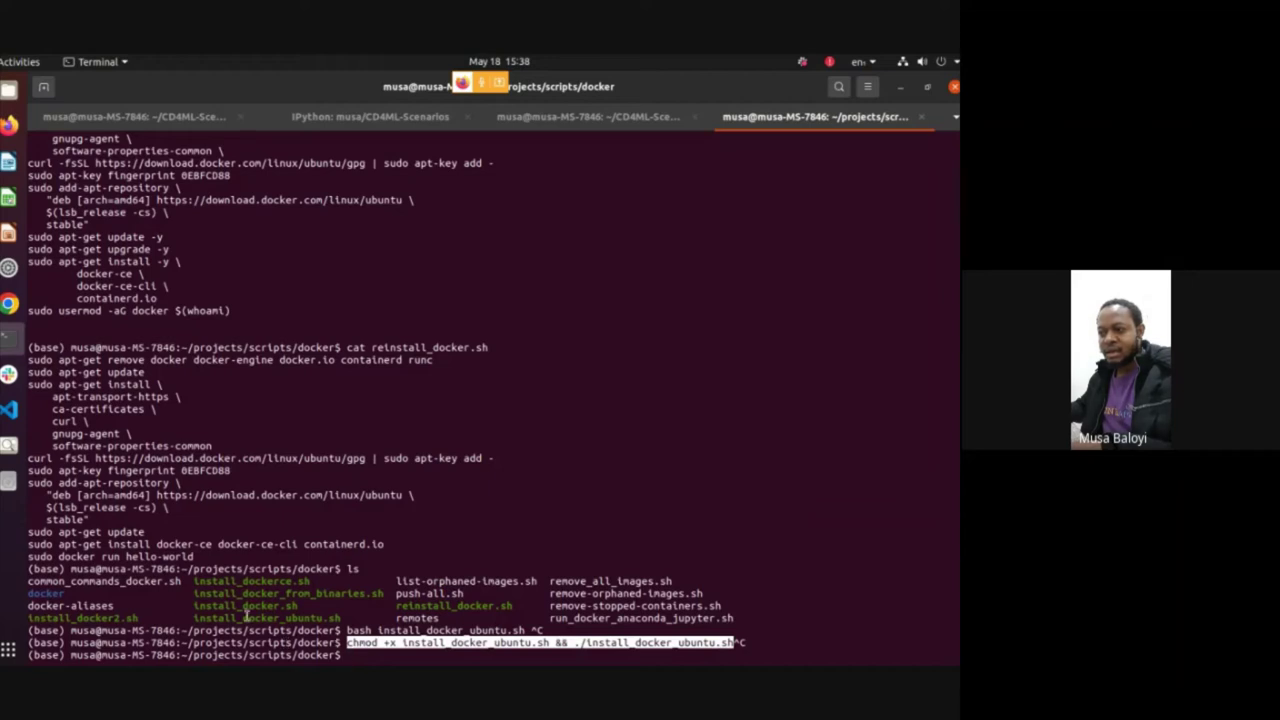
double_click(246, 617)
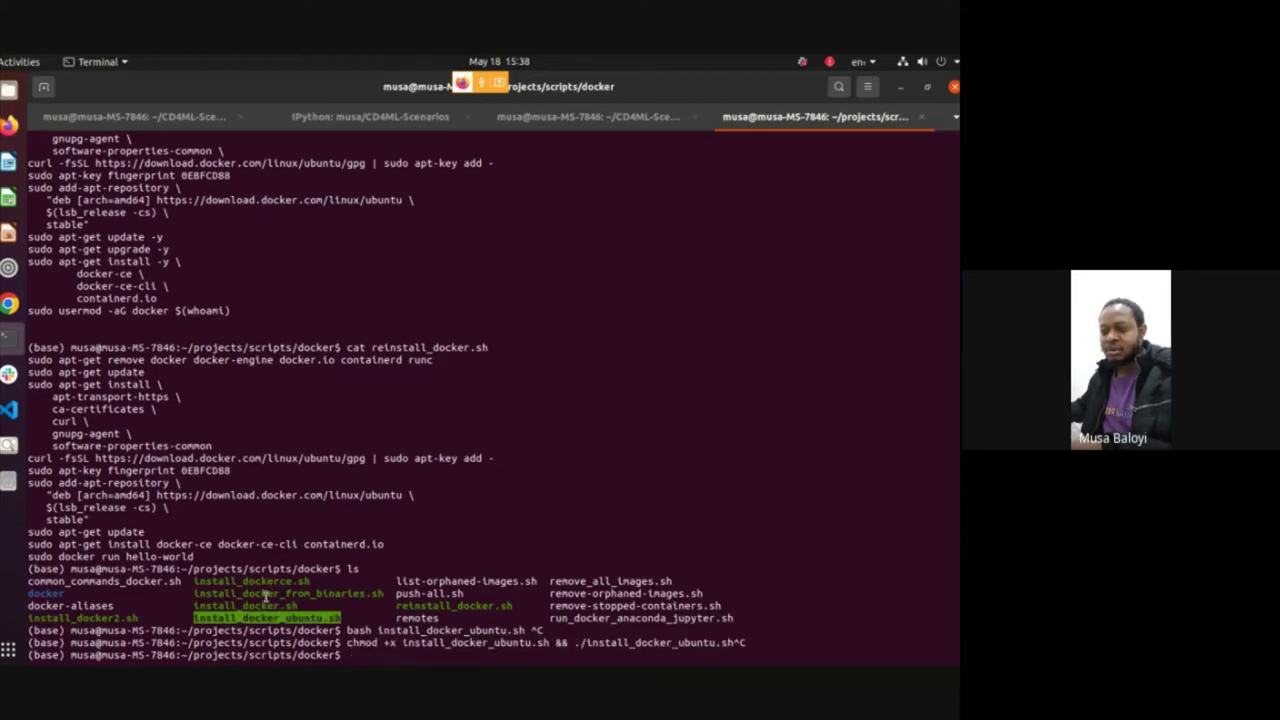
key("alt+Tab")
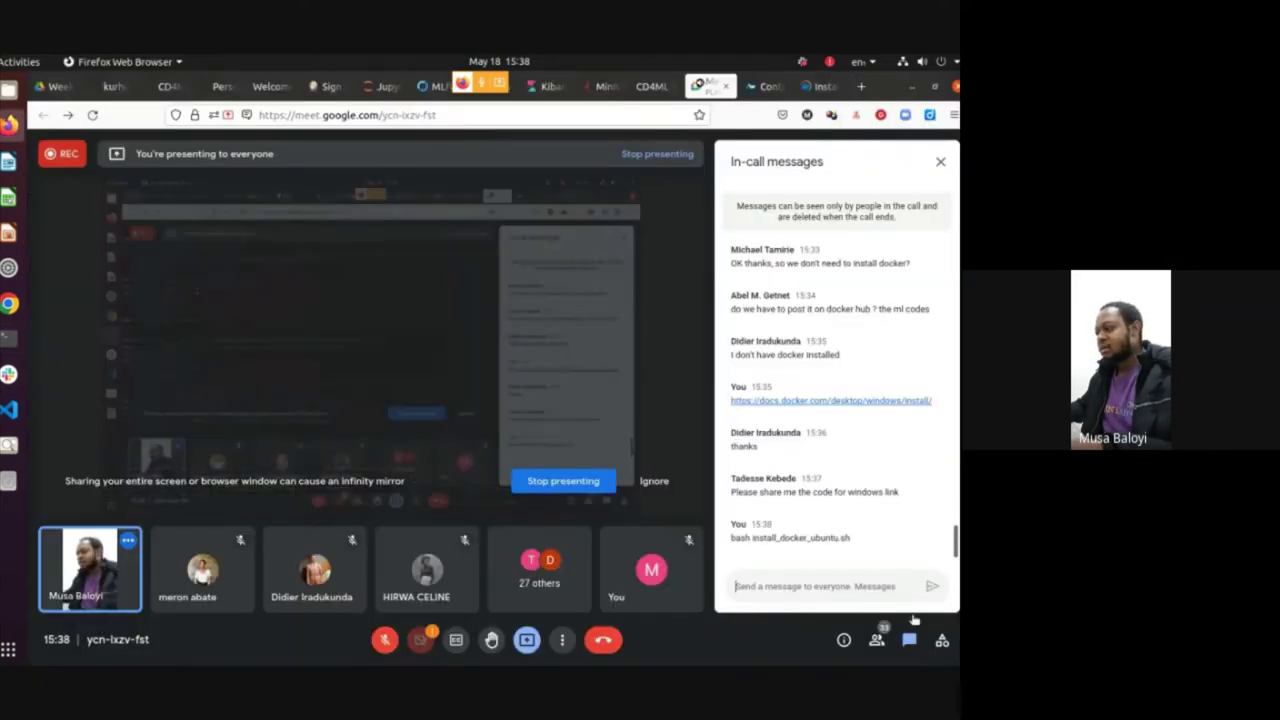
key("ctrl+v")
key("Return")
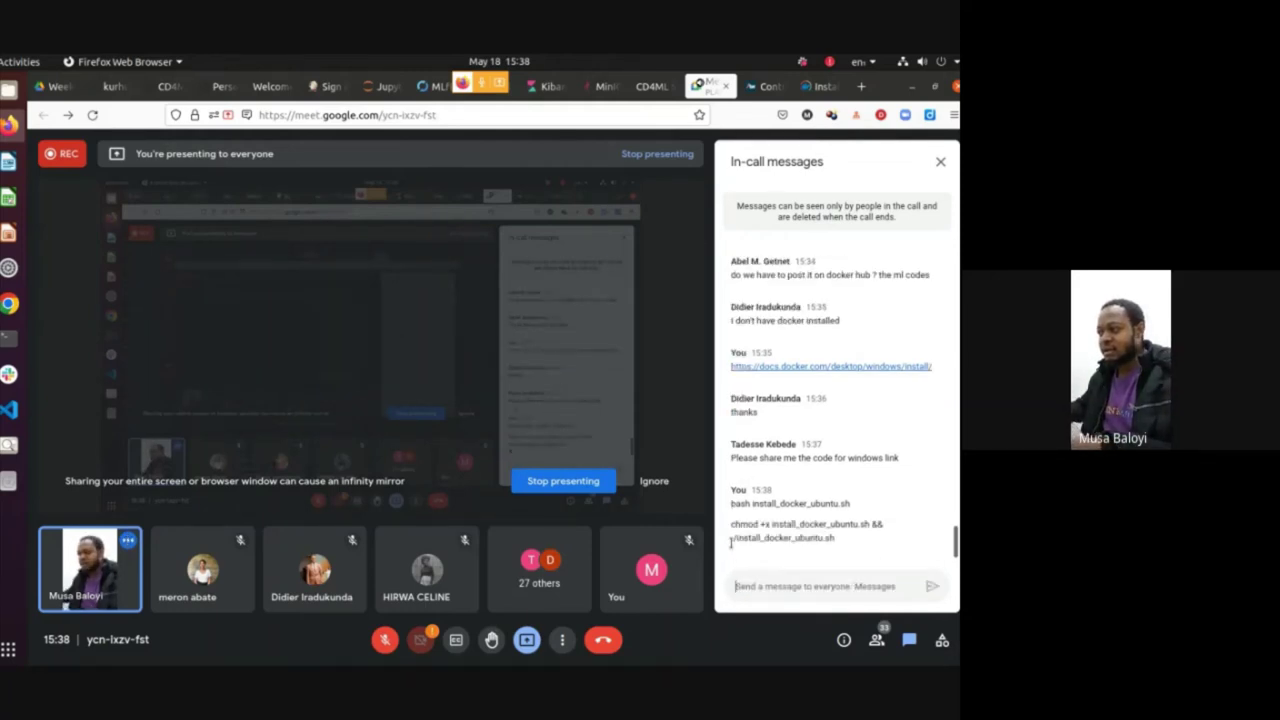
left_click_drag(731, 538, 838, 539)
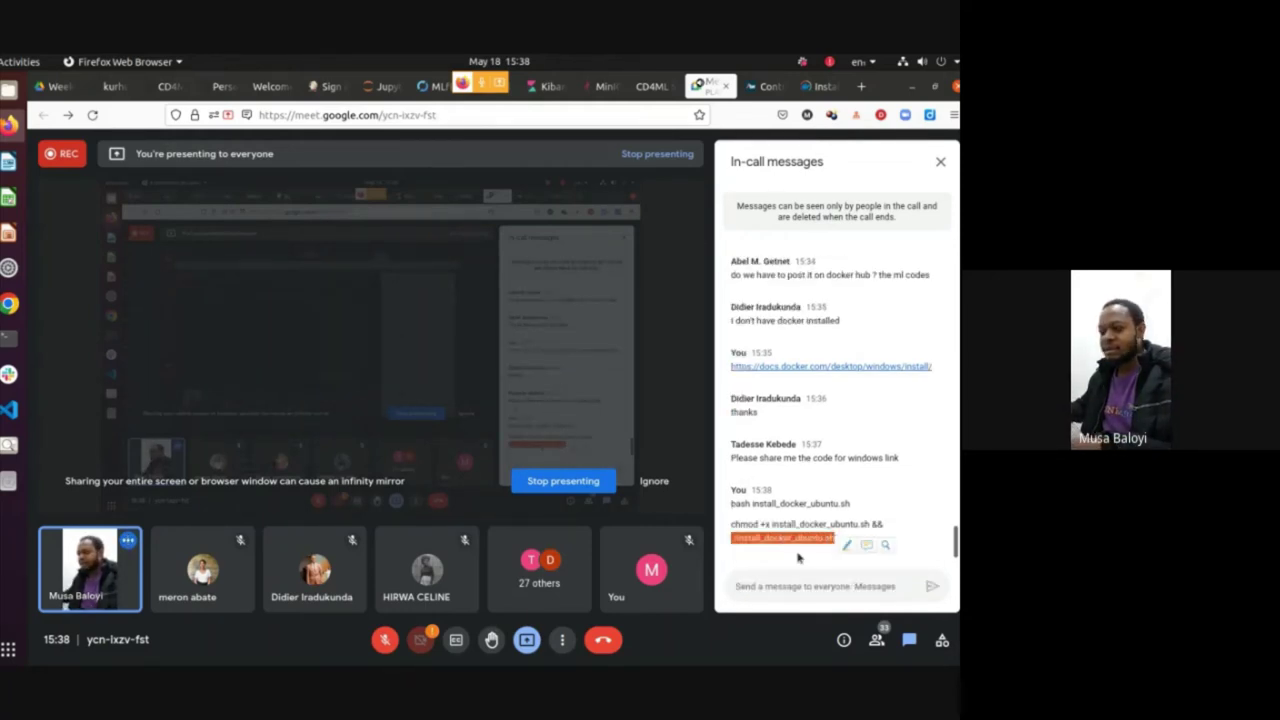
key("alt+Tab")
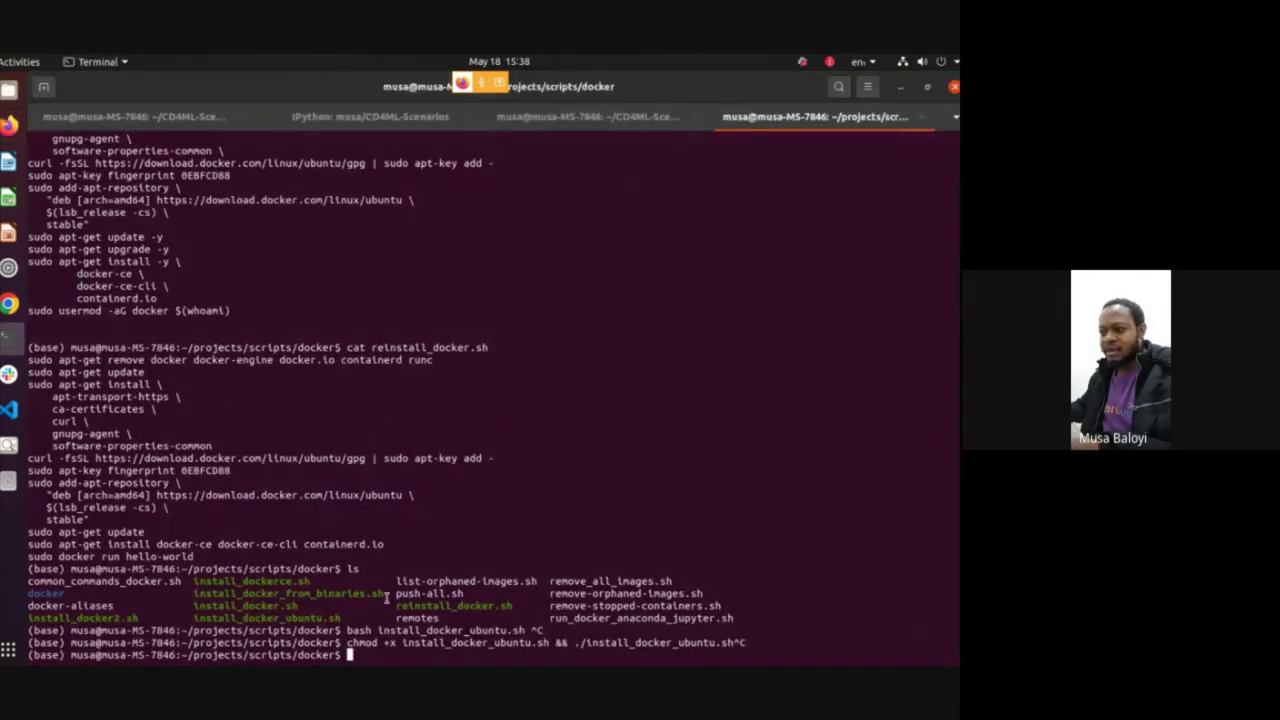
type("ls")
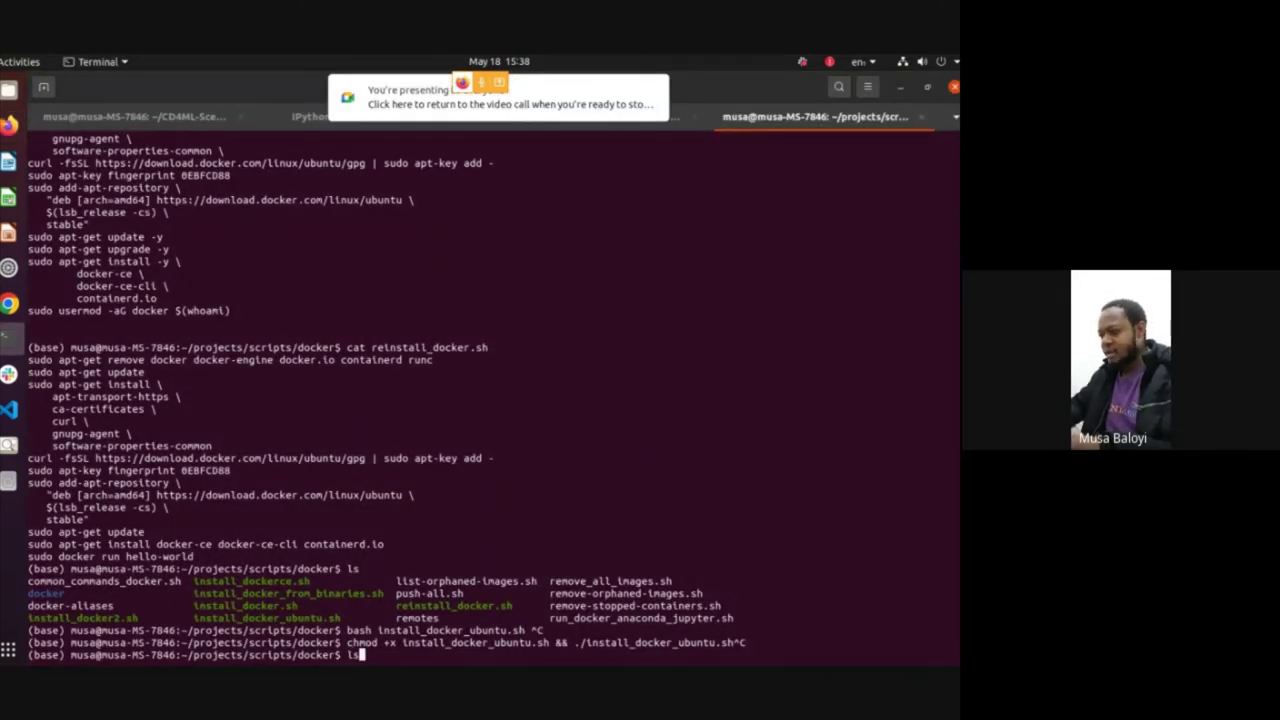
key("ctrl+shift+v")
key("BackSpace")
key("BackSpace")
key("BackSpace")
key("BackSpace")
key("BackSpace")
key("BackSpace")
key("BackSpace")
key("BackSpace")
key("BackSpace")
key("BackSpace")
key("BackSpace")
key("BackSpace")
key("BackSpace")
key("BackSpace")
key("BackSpace")
key("BackSpace")
key("BackSpace")
key("BackSpace")
key("BackSpace")
key("BackSpace")
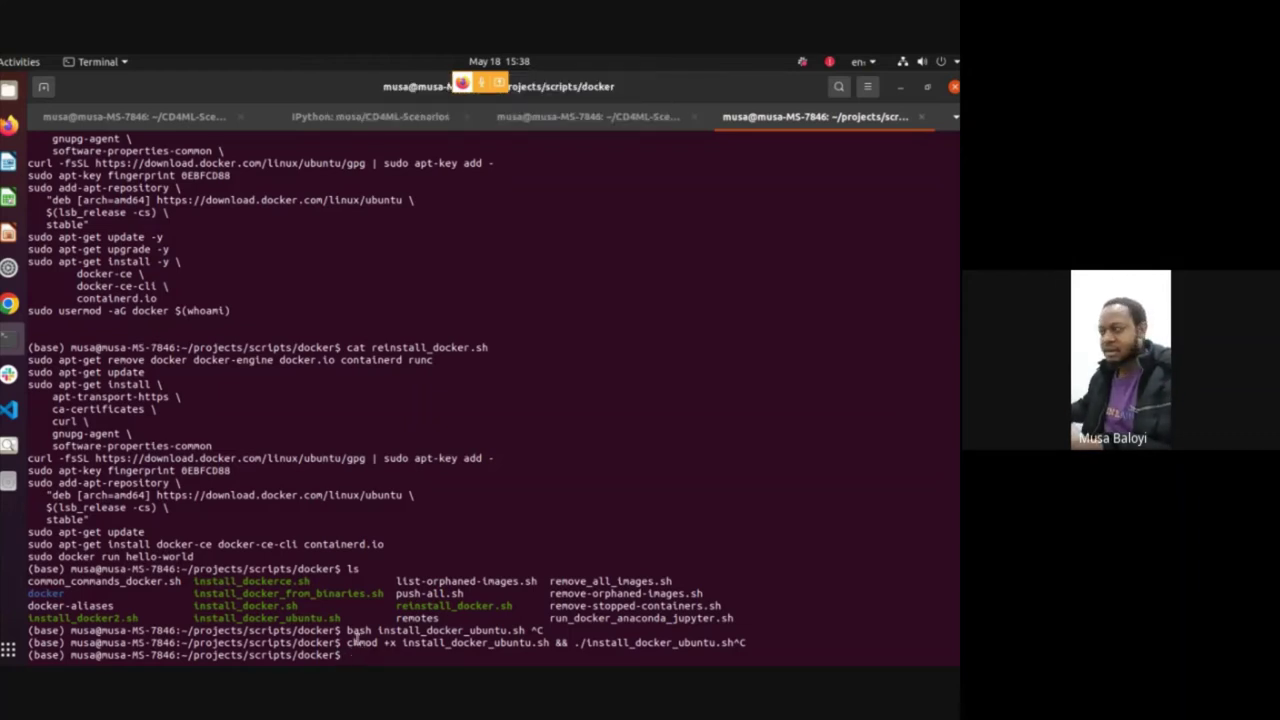
Switch back to the Google Meet chat and highlight the two install commands shared there
key("alt+Tab")
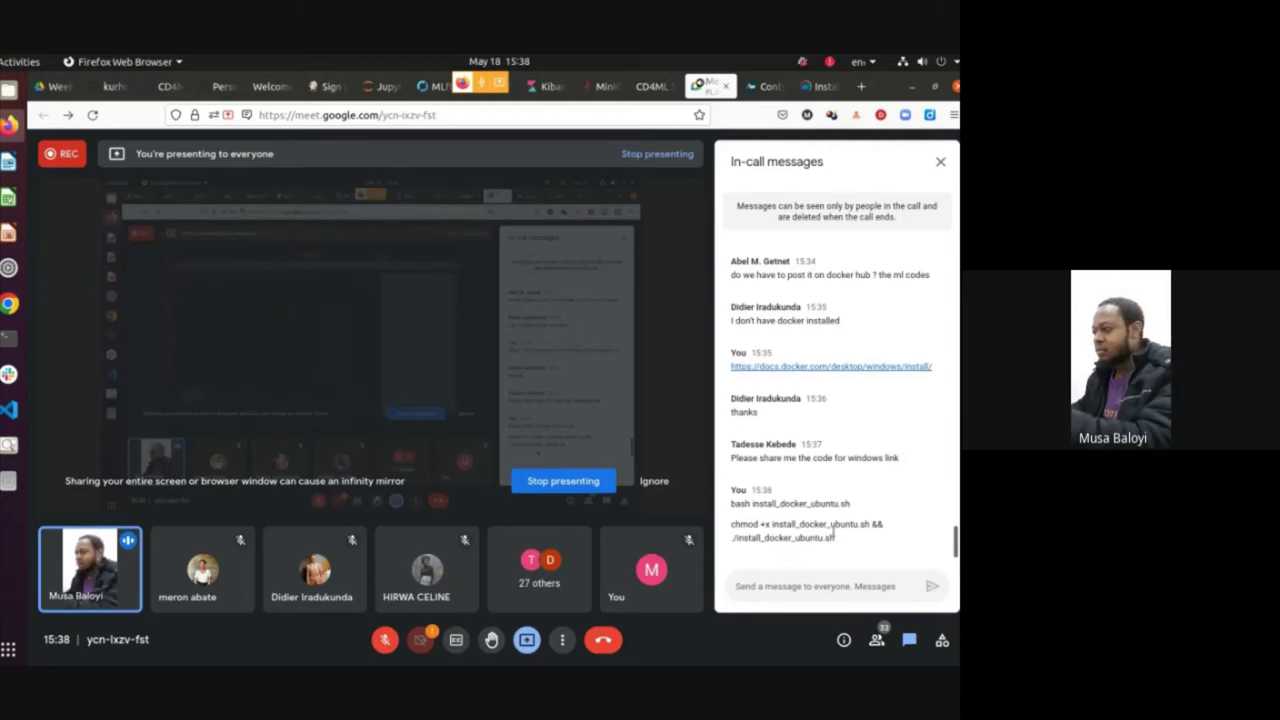
left_click_drag(836, 538, 731, 503)
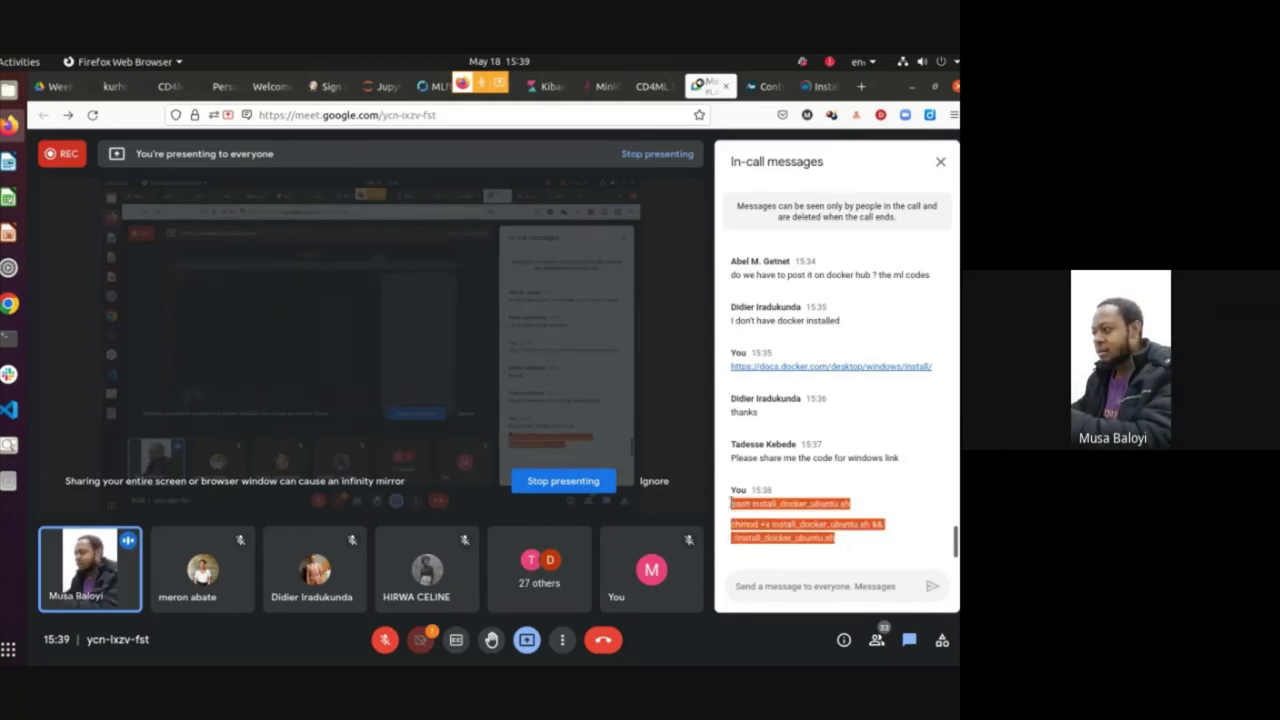
left_click(925, 519)
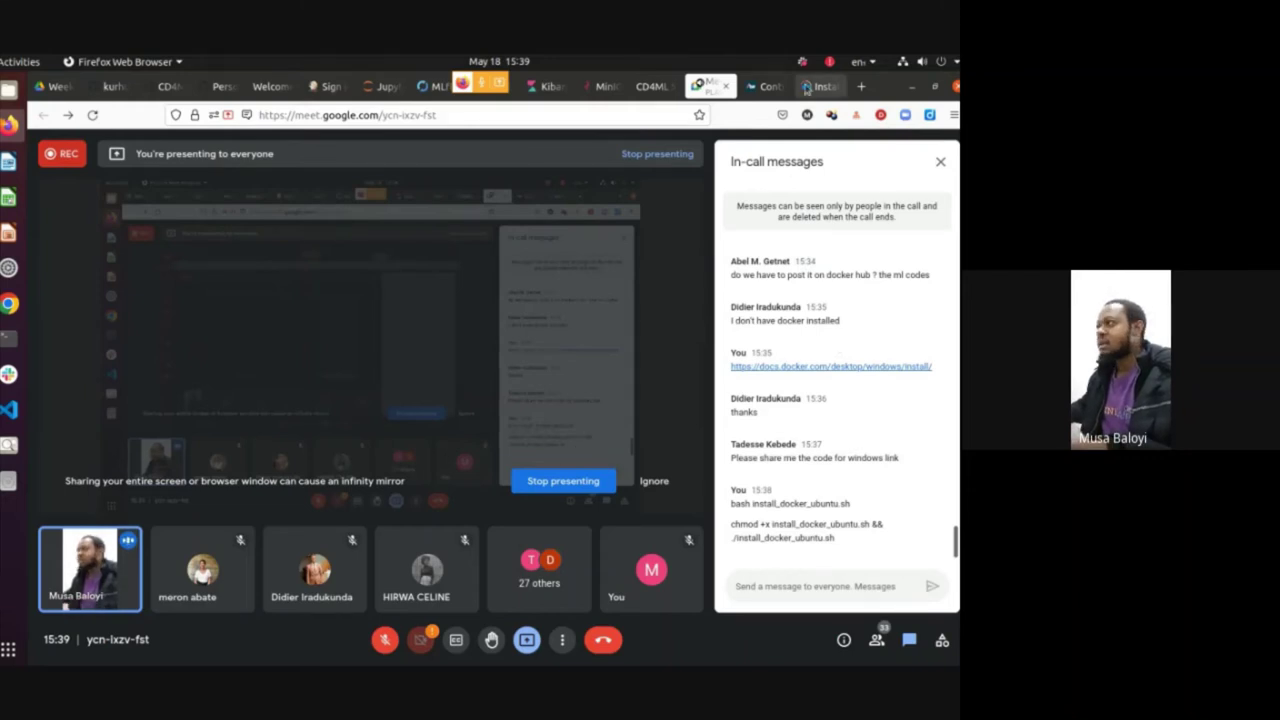
left_click(806, 88)
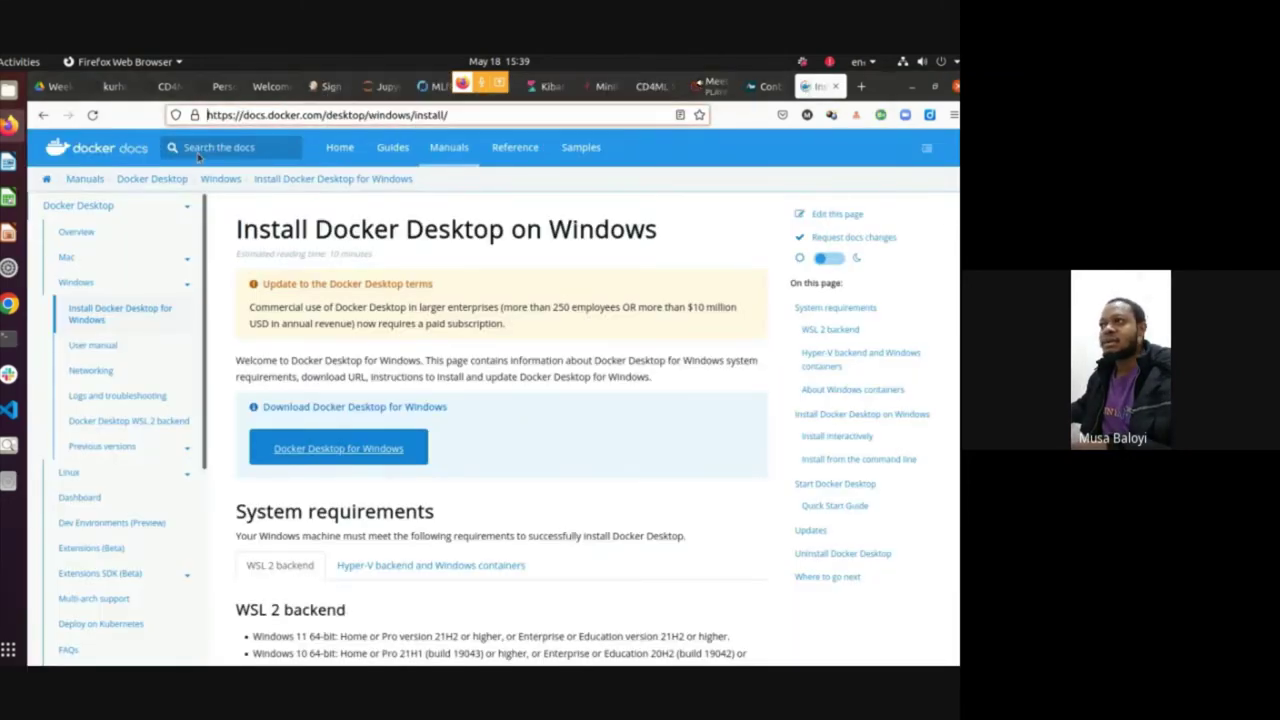
left_click(610, 115)
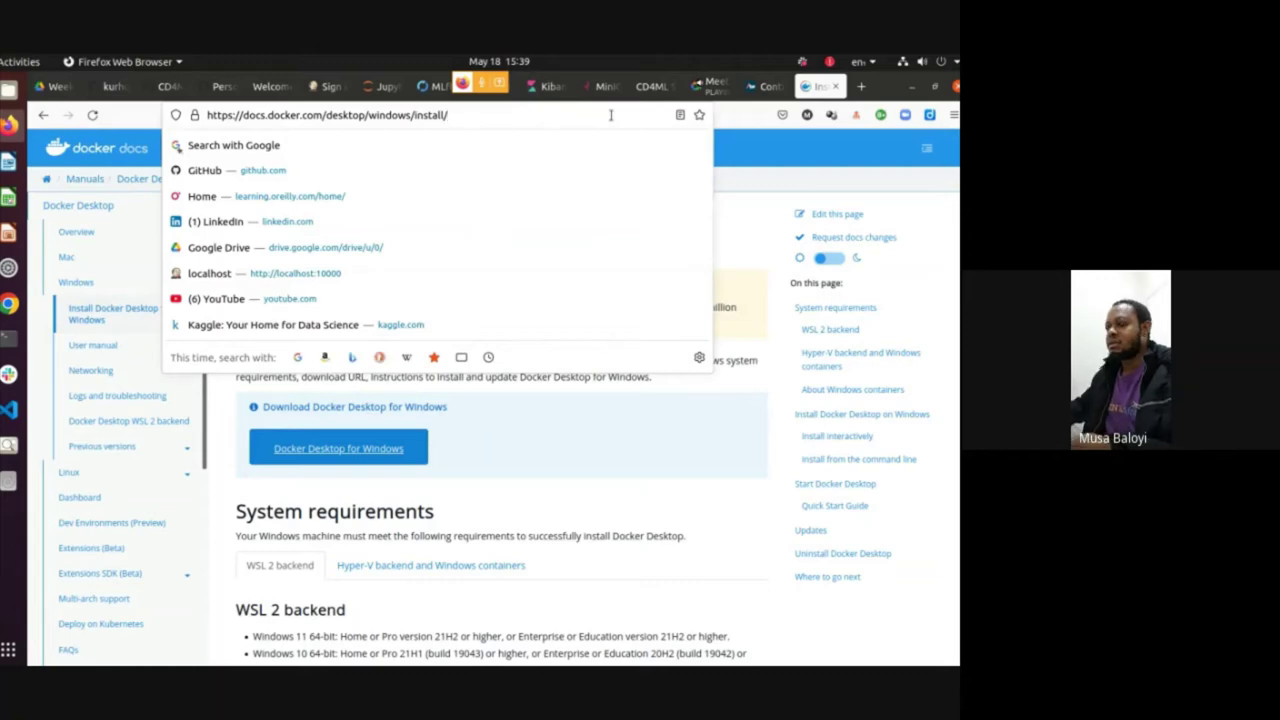
left_click(610, 115)
type("do")
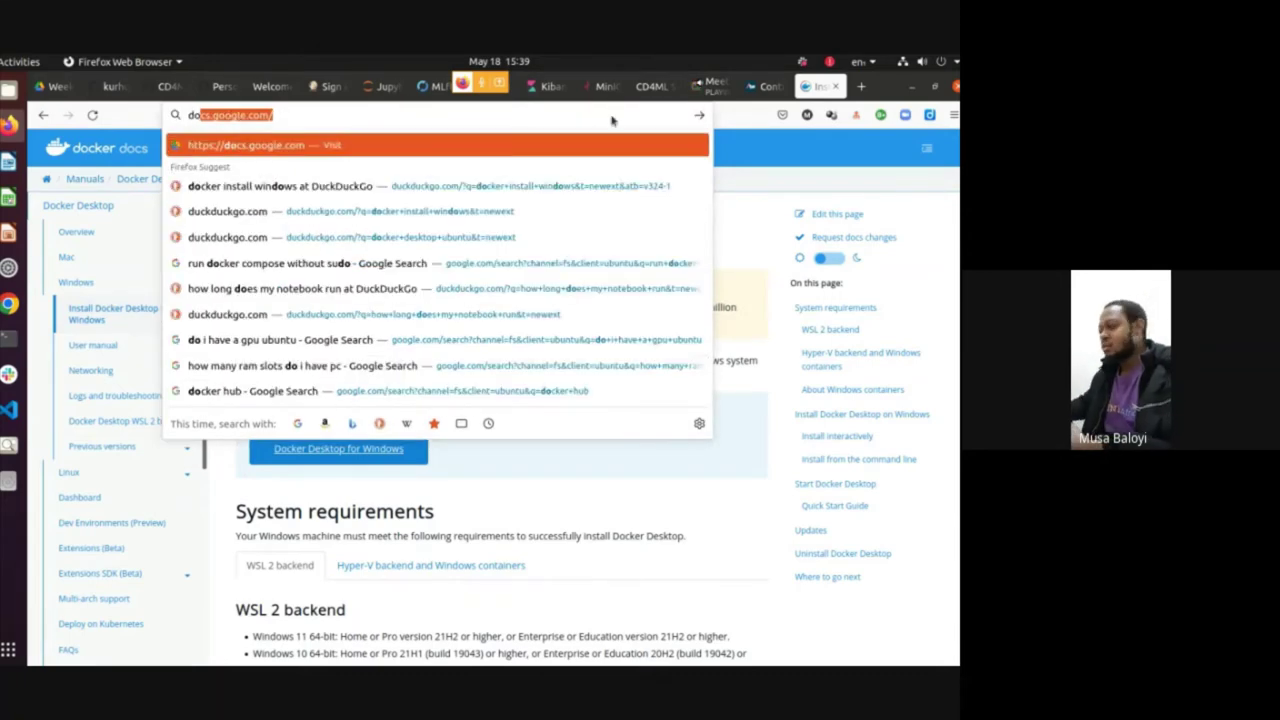
key("alt+Tab")
key("alt+Tab")
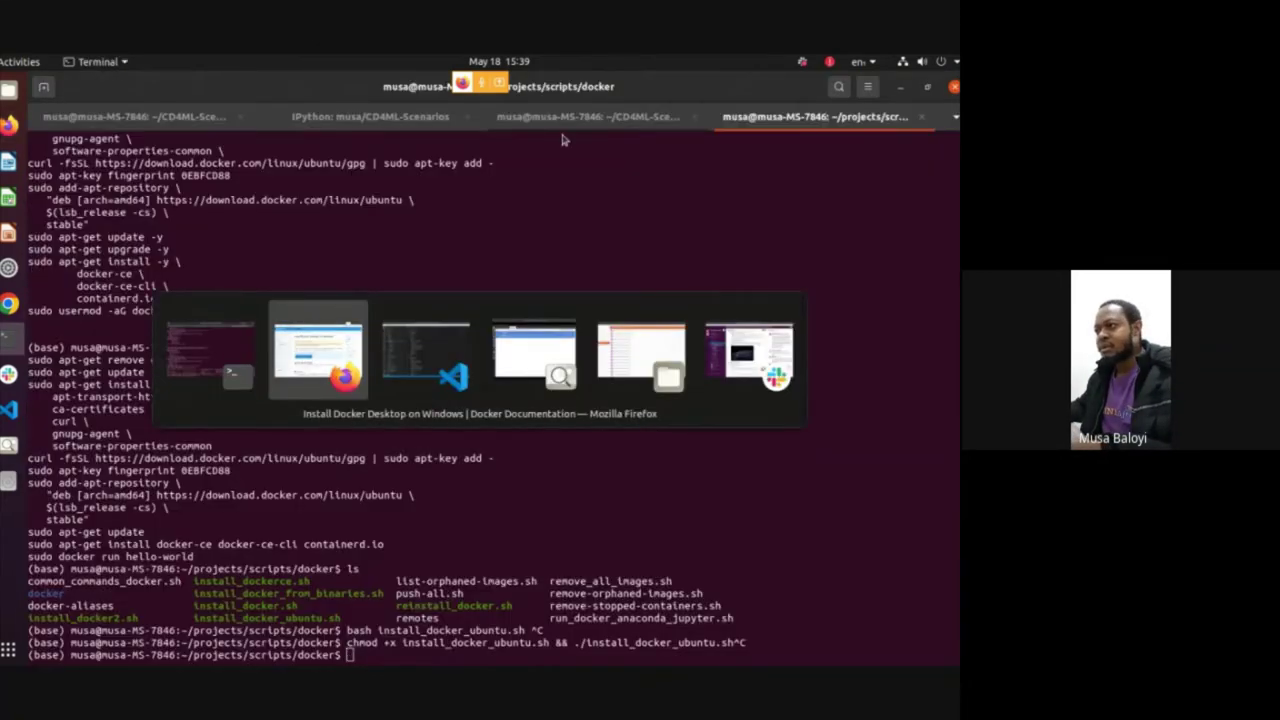
left_click(185, 366)
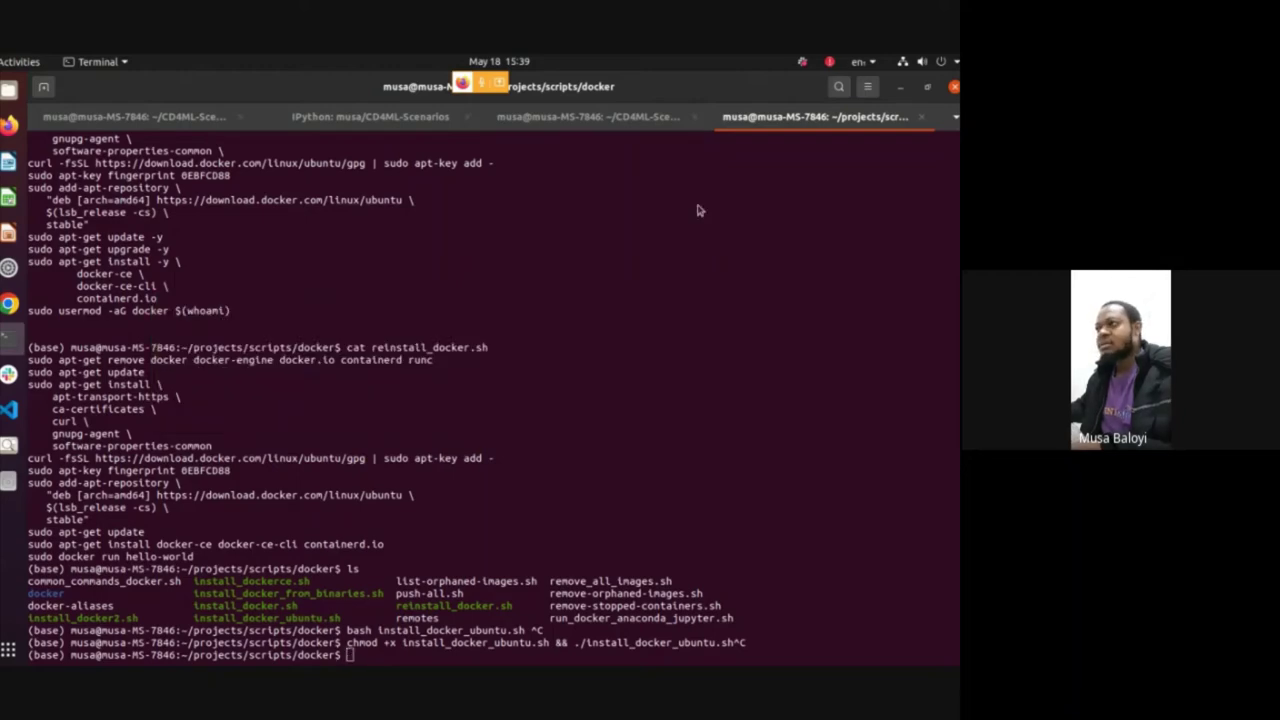
key("alt+Tab")
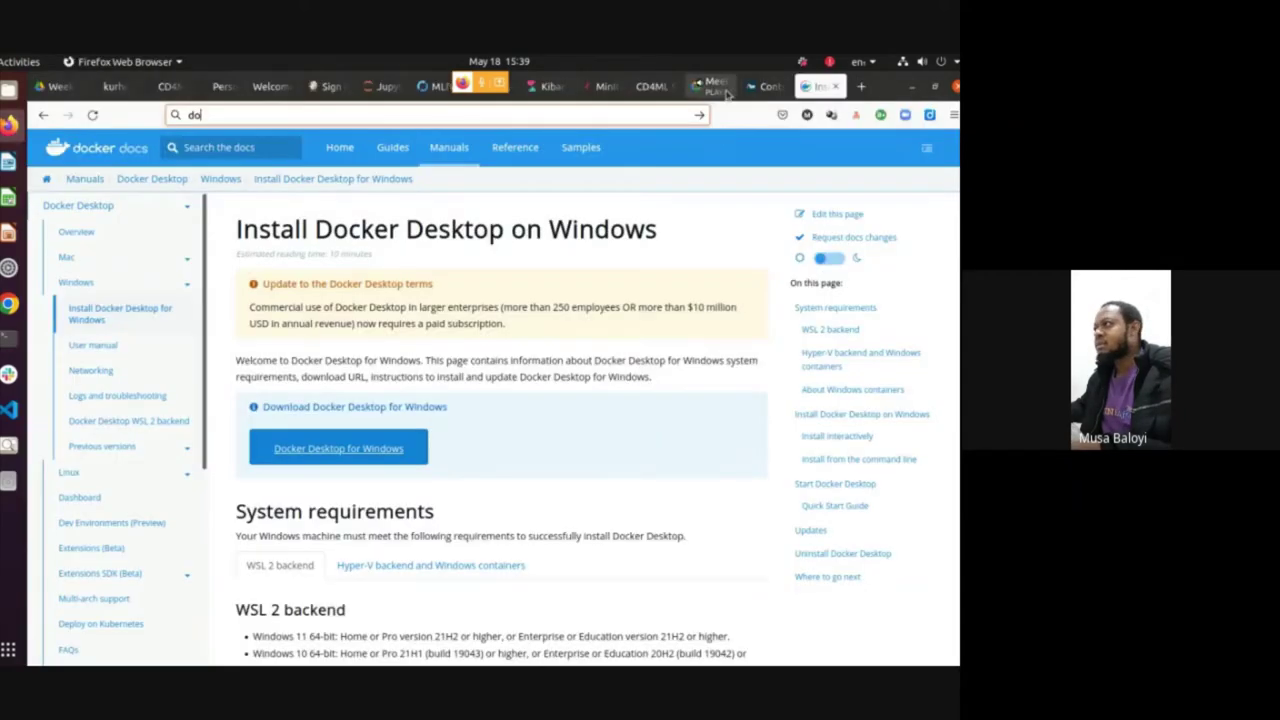
Send sudo apt install docker-compose to everyone in the Google Meet chat and briefly highlight the sent command
left_click(712, 86)
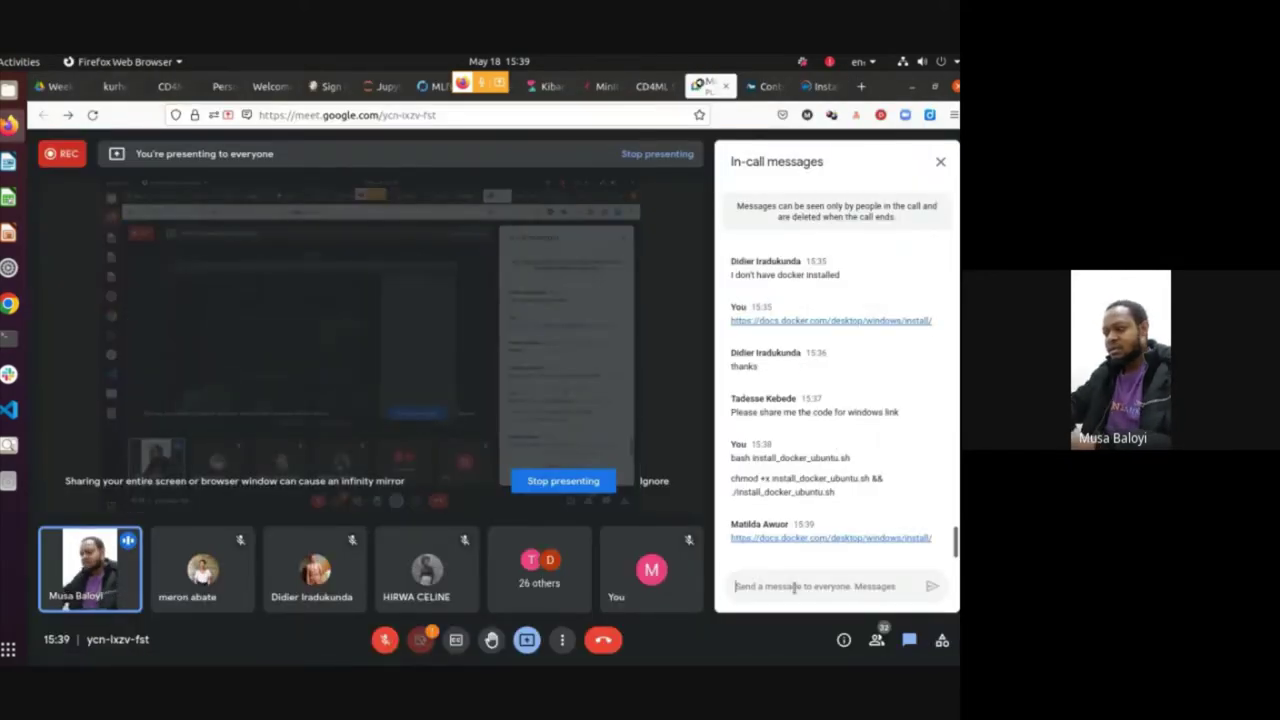
left_click(795, 588)
type("sudo apt install")
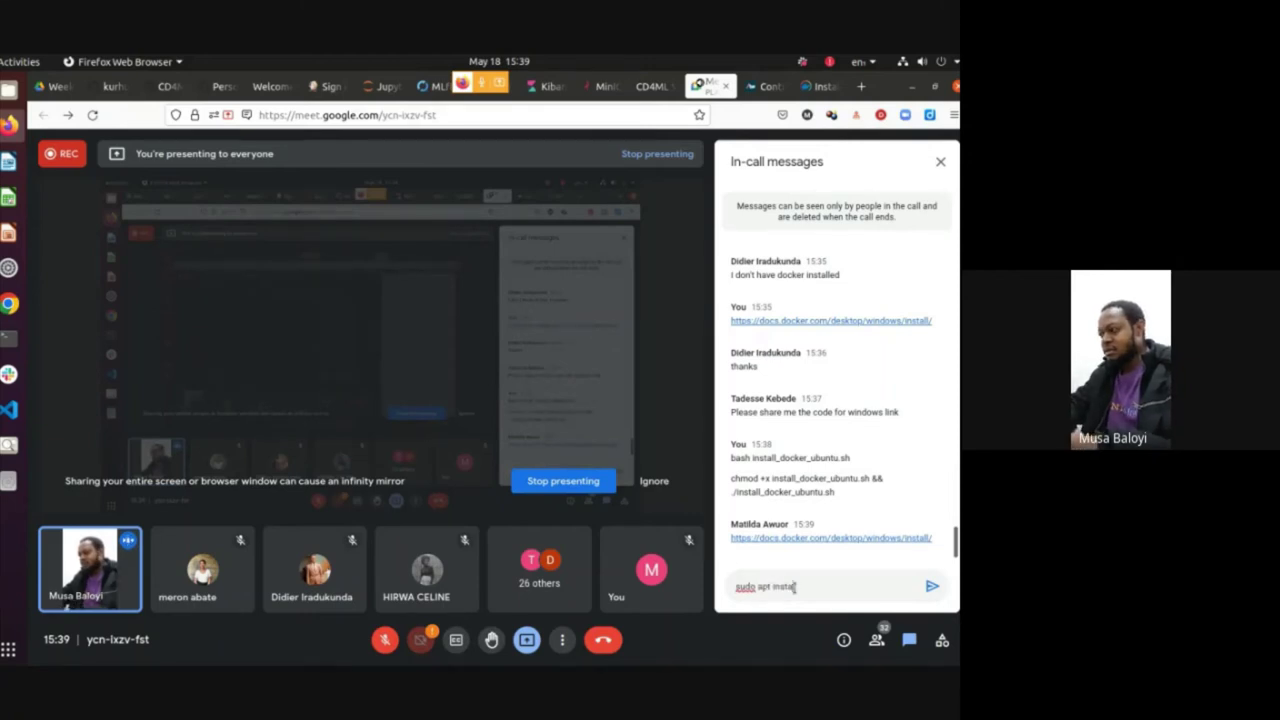
type(" docke")
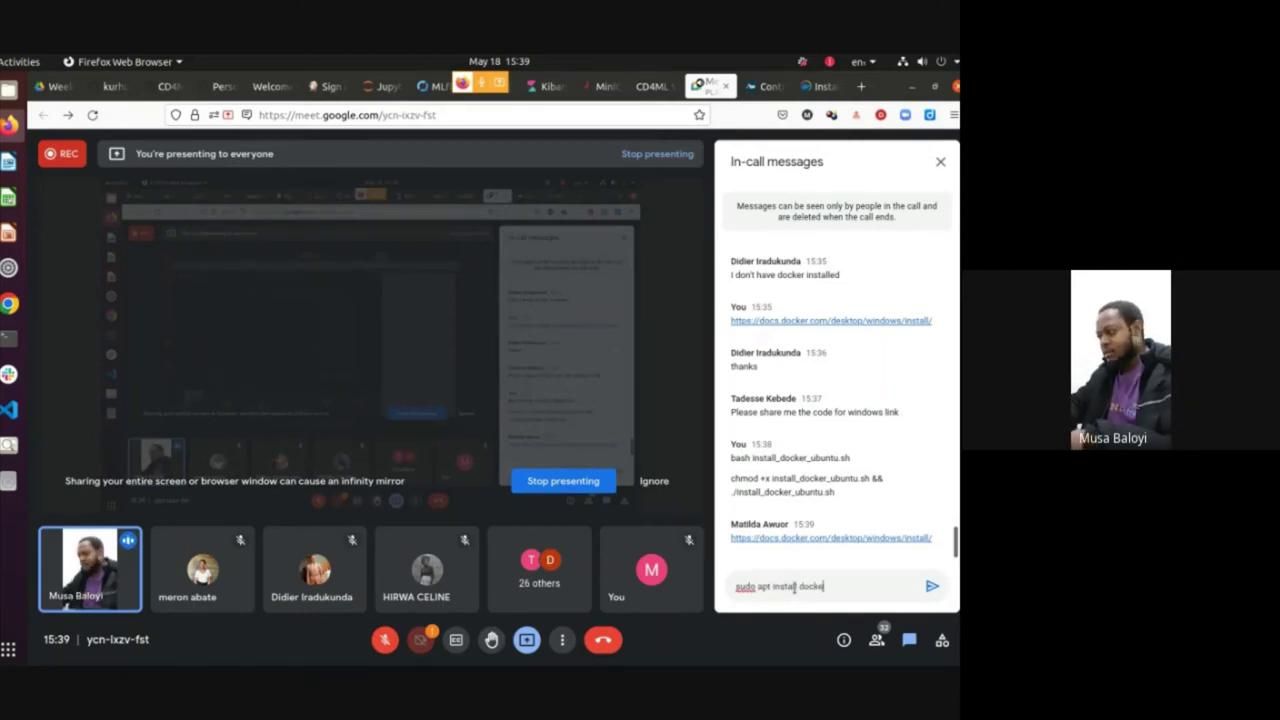
type("r-compose")
key("Return")
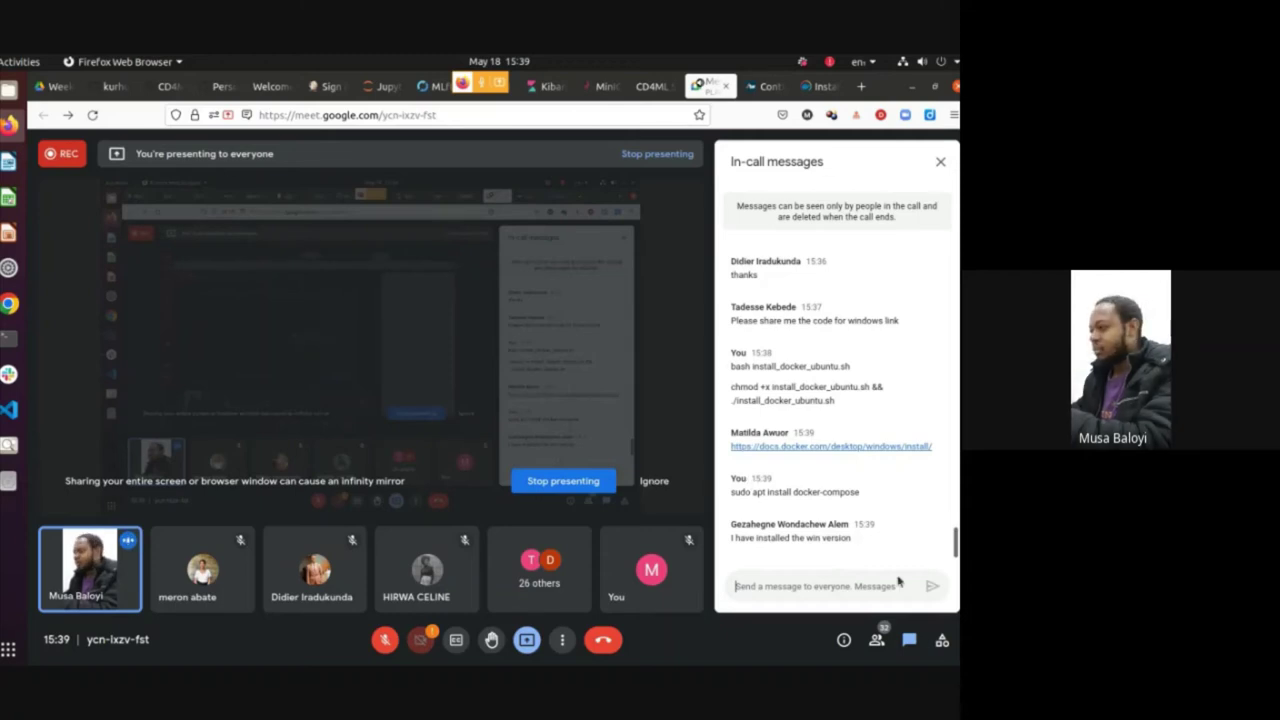
triple_click(742, 491)
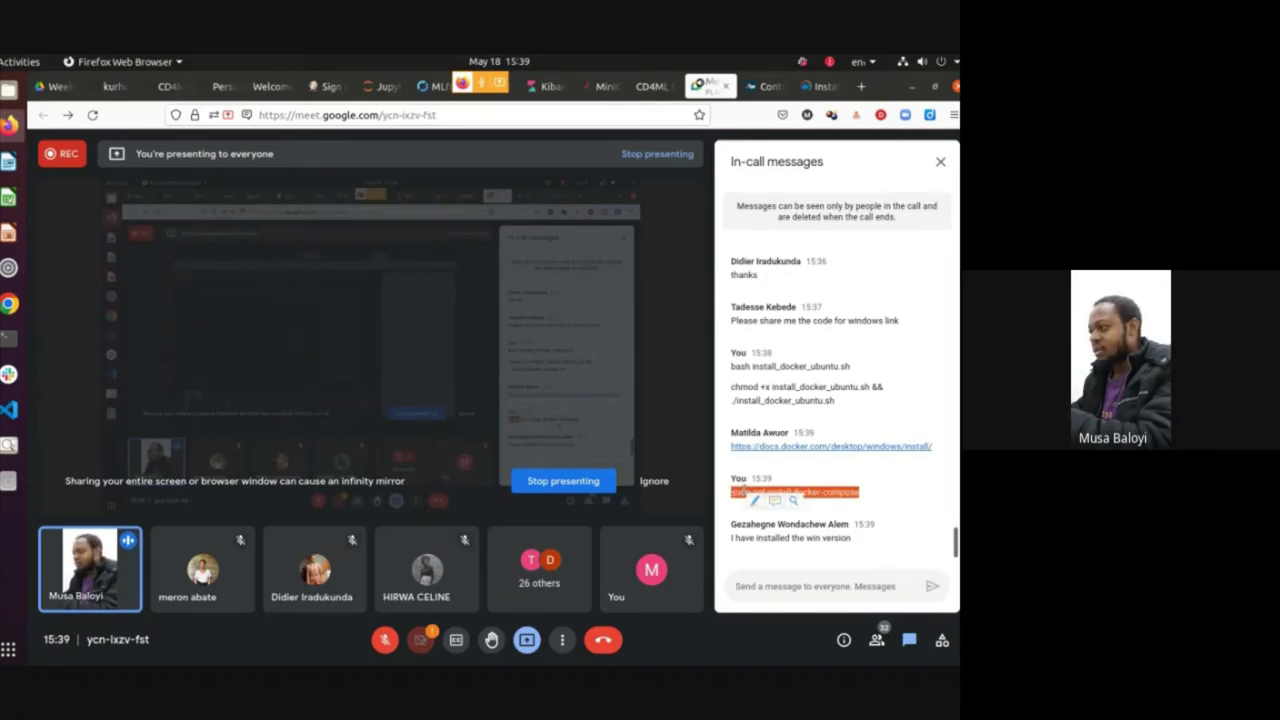
left_click(902, 501)
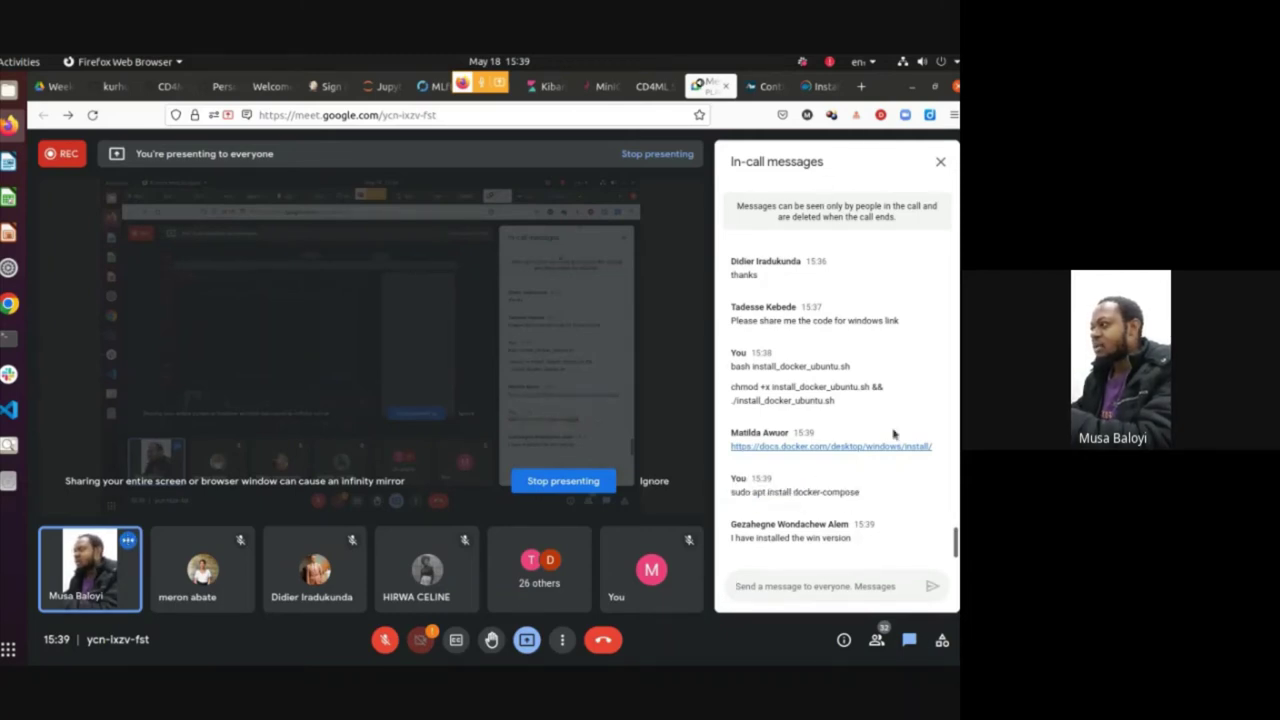
Search the web for docker compose windows in the Docker docs tab and open the Install Docker Compose documentation result
left_click(820, 86)
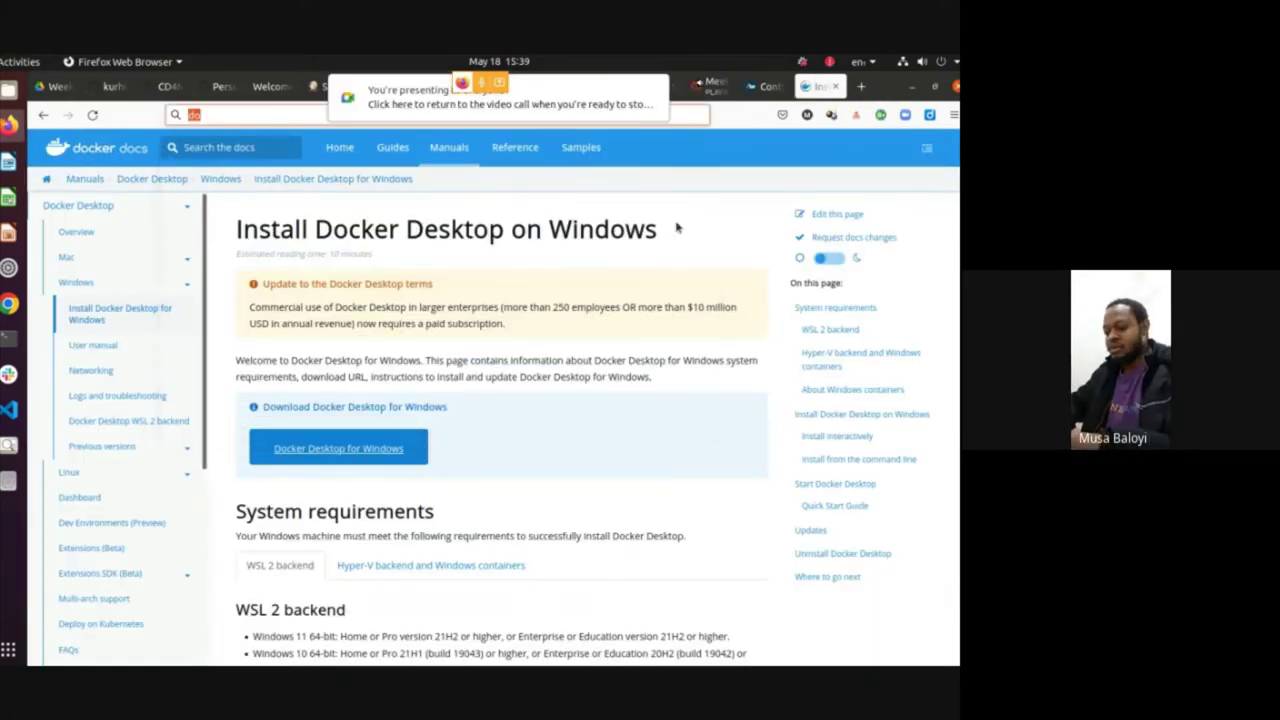
type("docker")
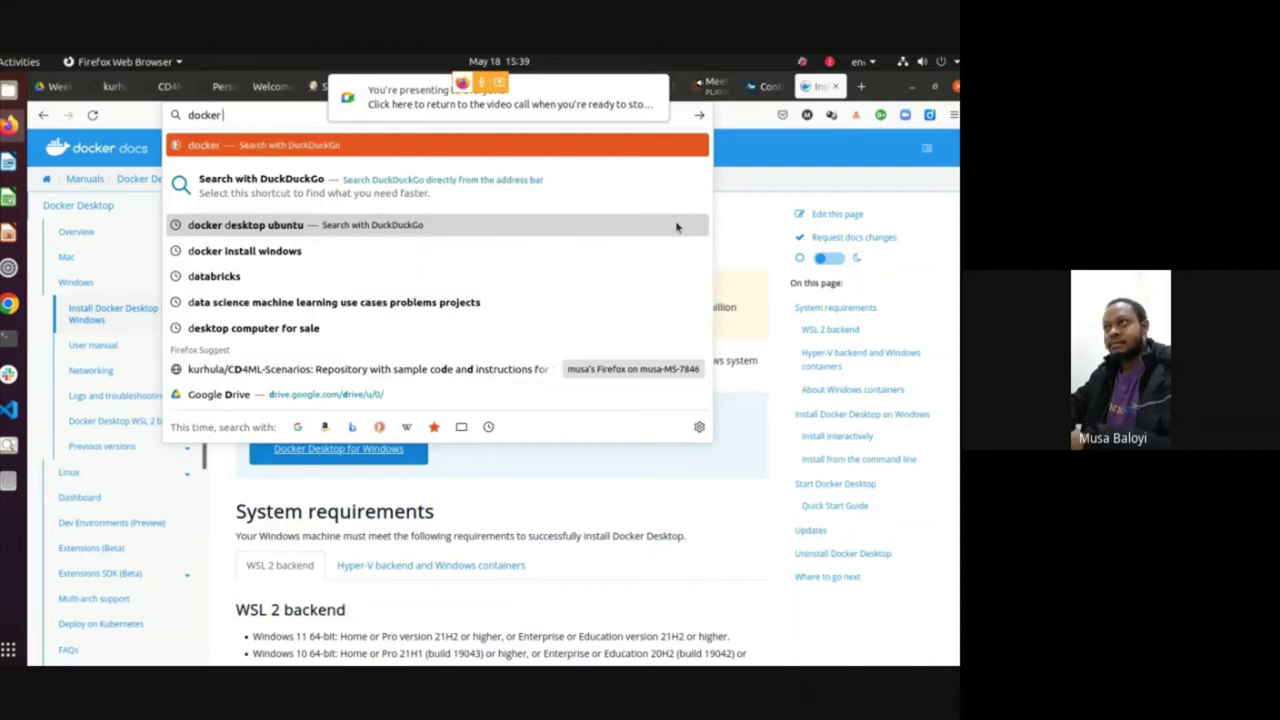
type(" compose wind")
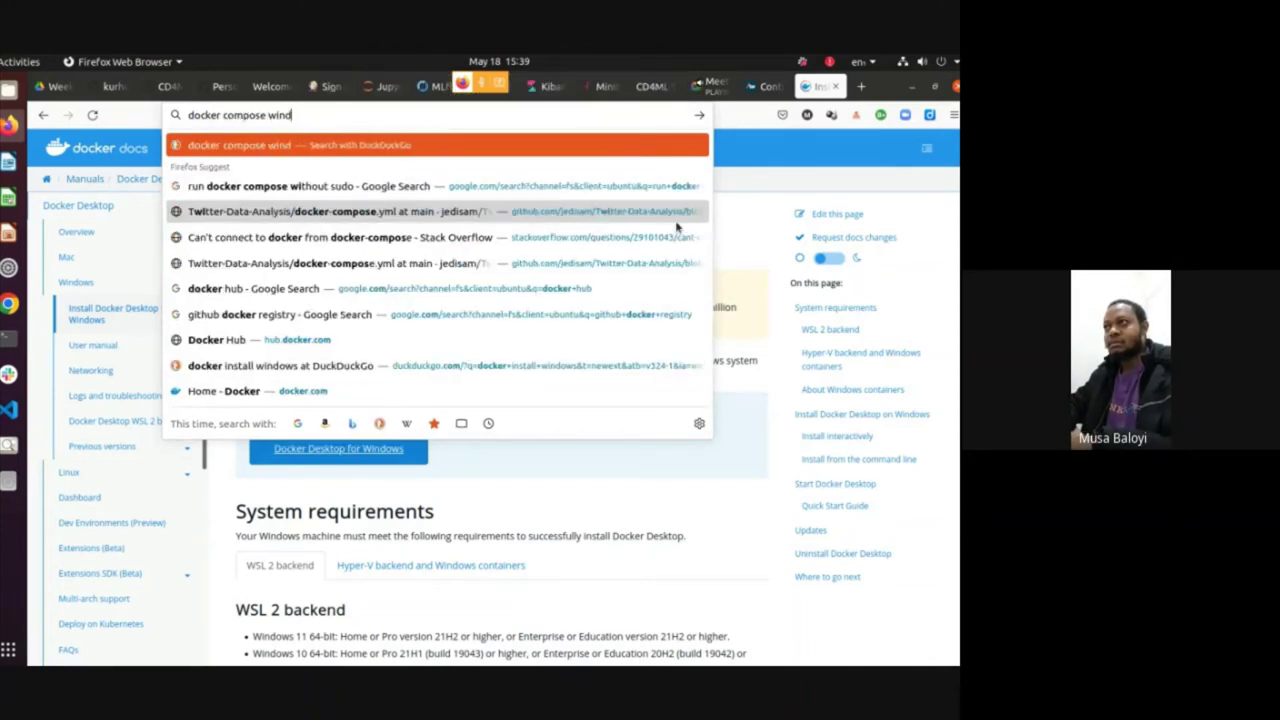
type("ows")
key("Return")
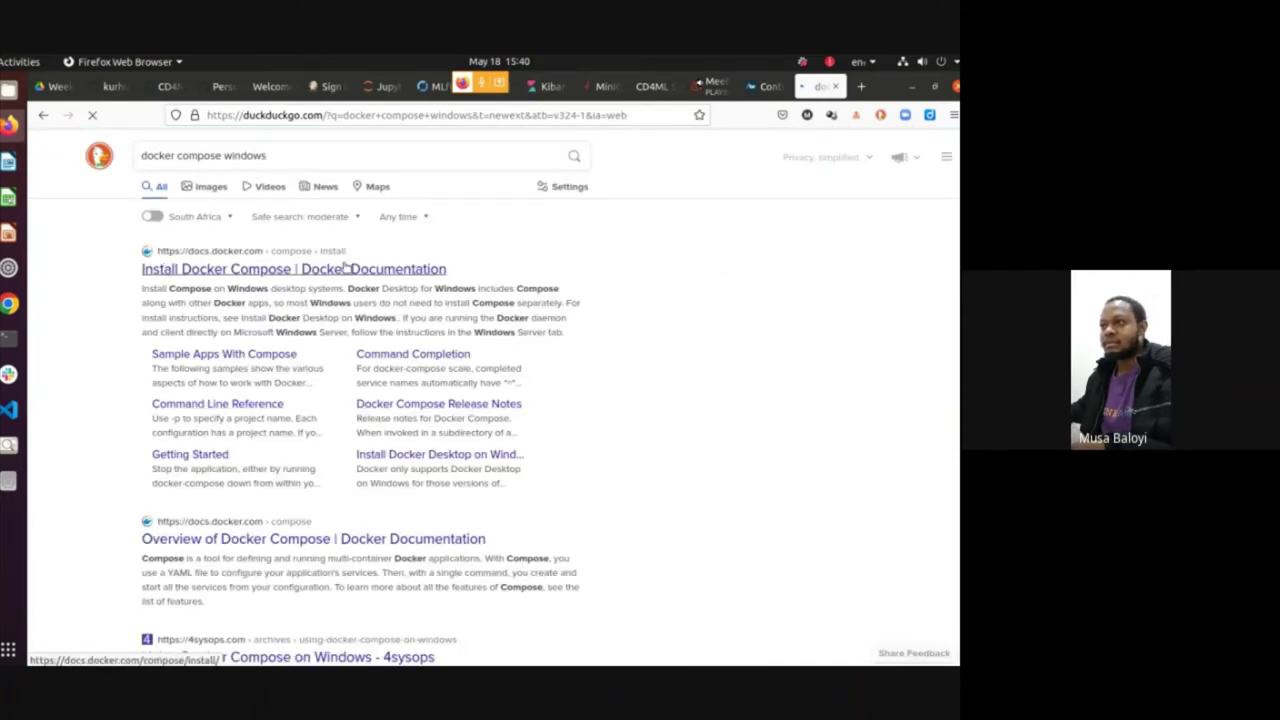
left_click(330, 268)
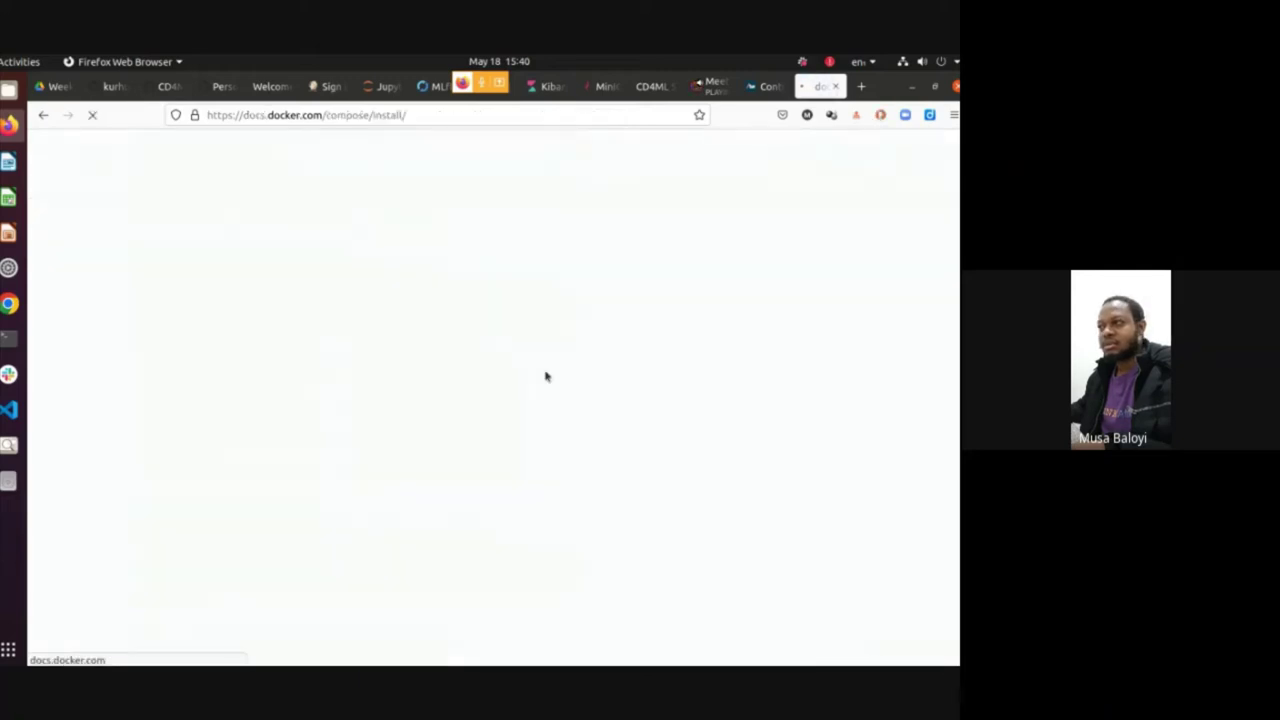
left_click(478, 115)
key("ctrl+c")
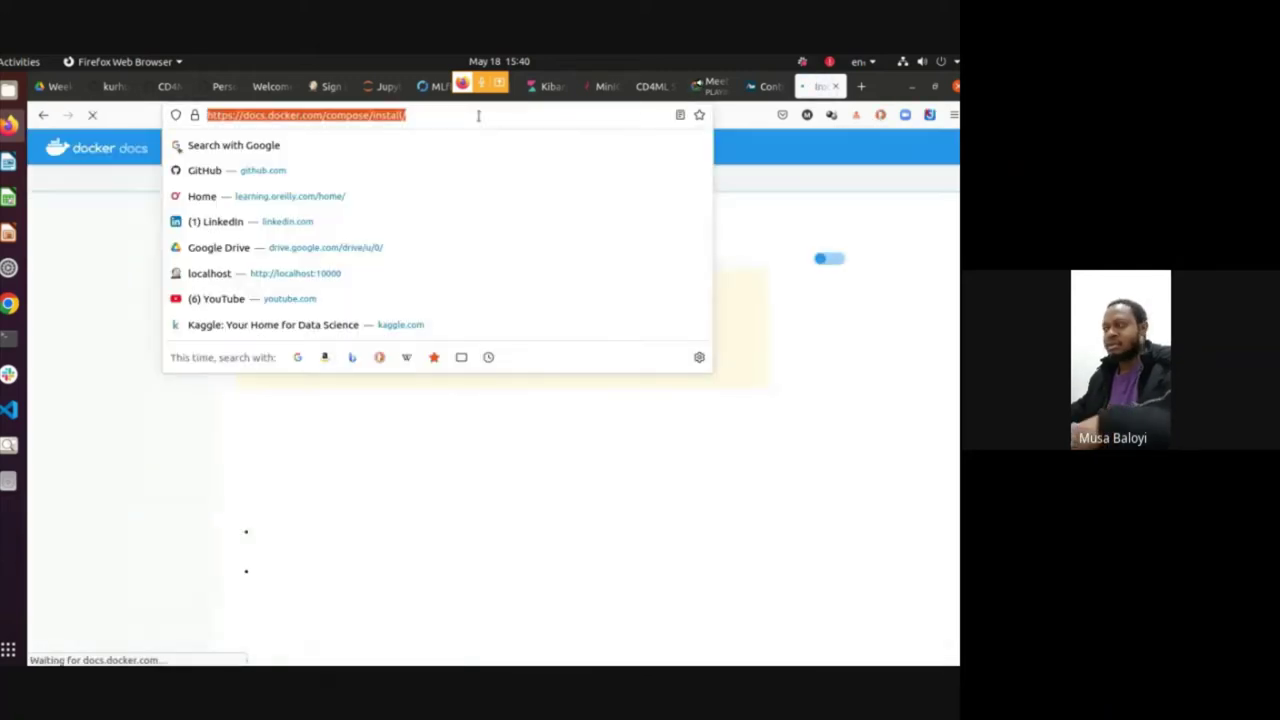
left_click(712, 86)
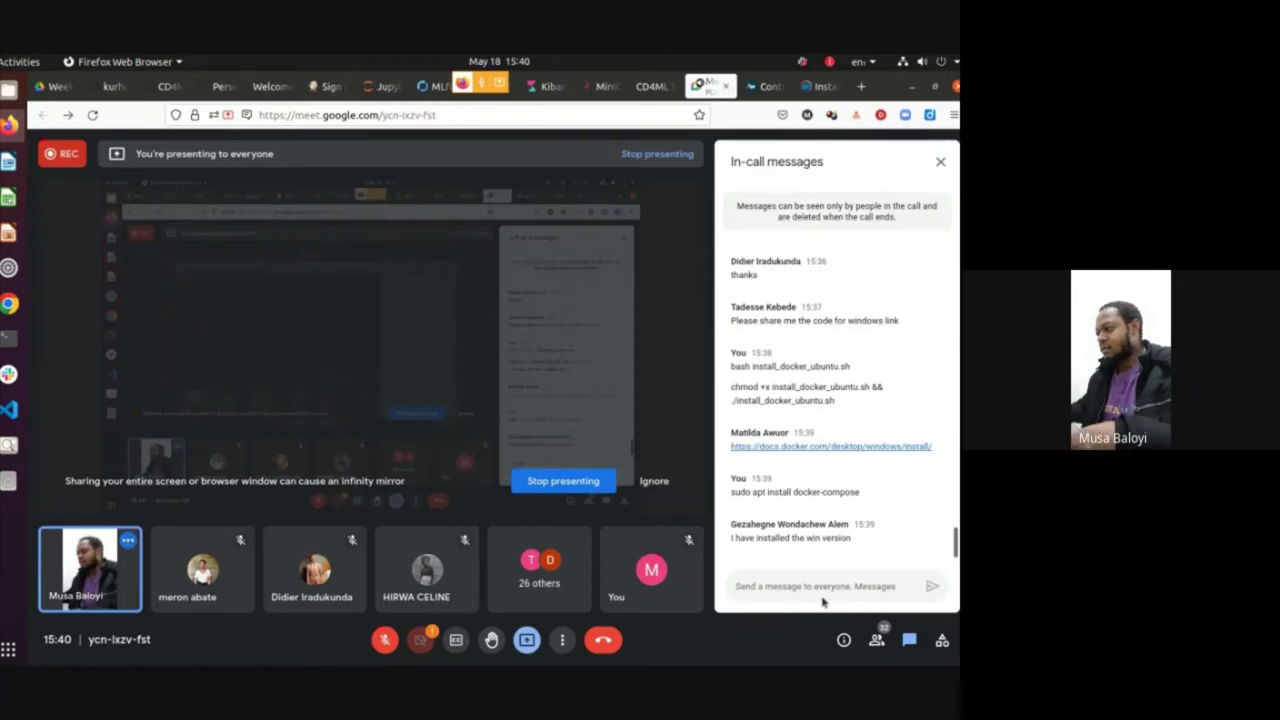
key("ctrl+v")
key("Return")
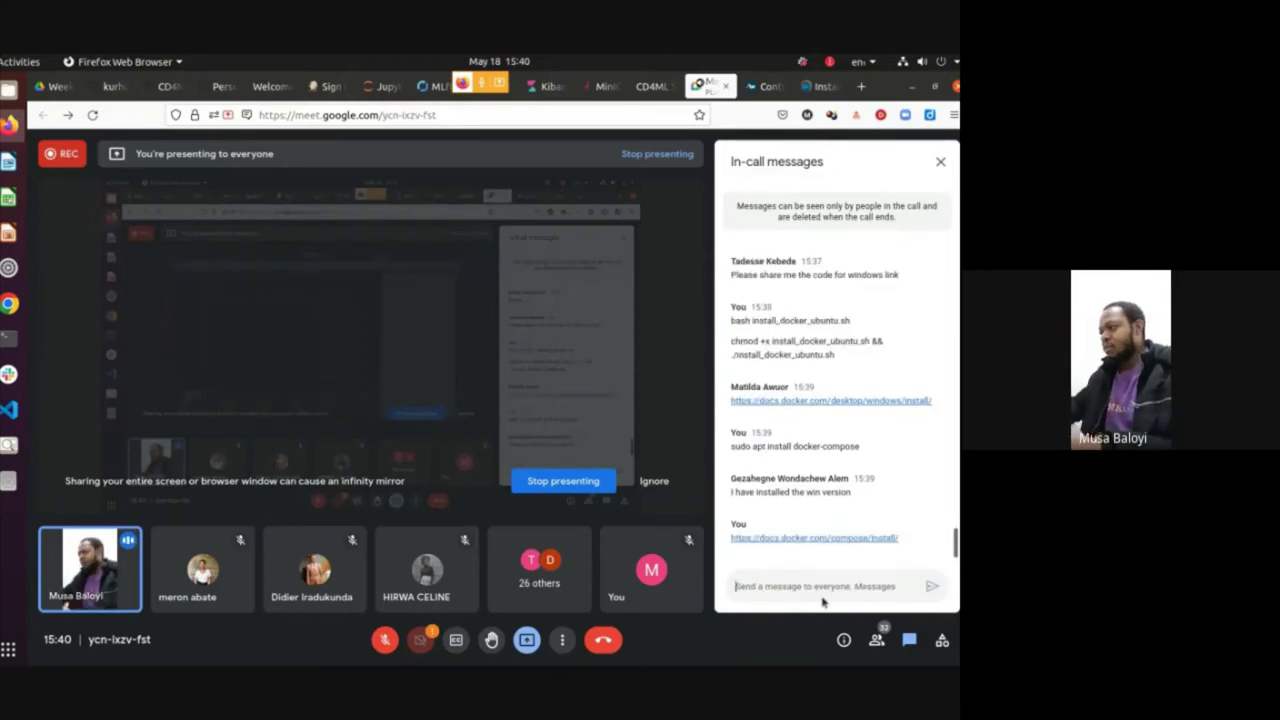
Return to the Install Docker Compose page and examine its Windows installation instructions and the uninstallation section
left_click(822, 86)
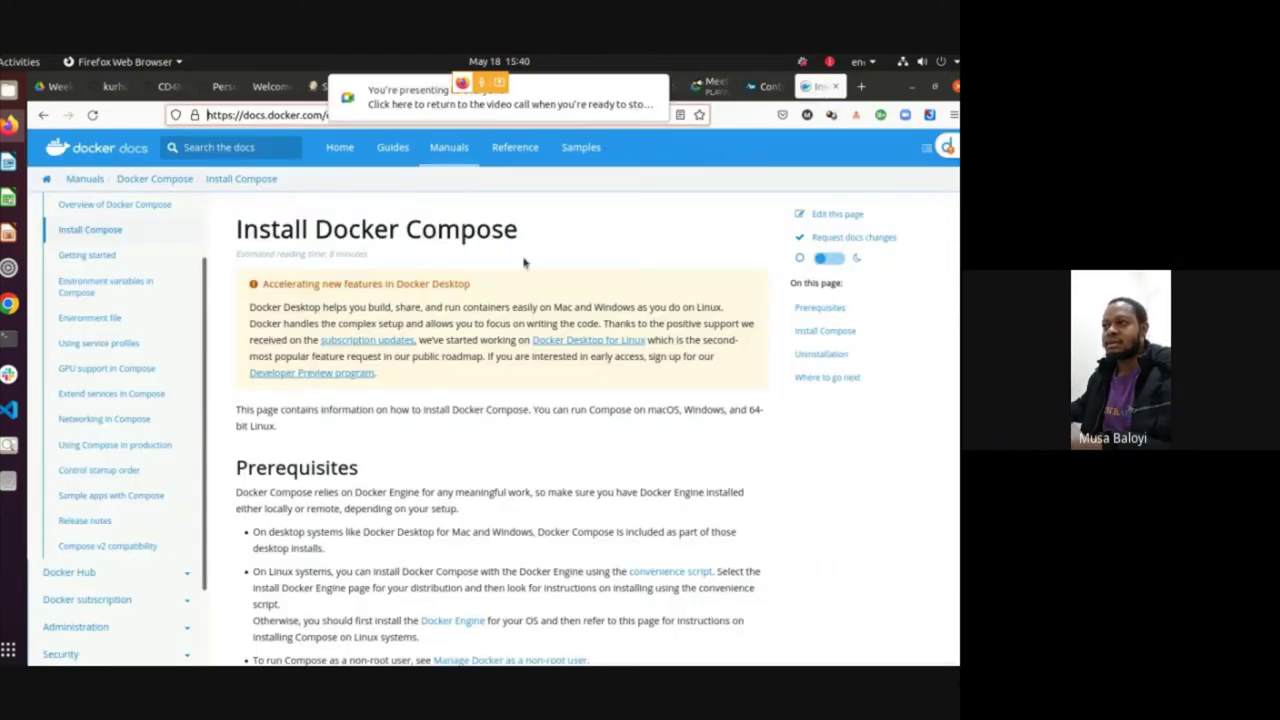
scroll(409, 513, "down", 8)
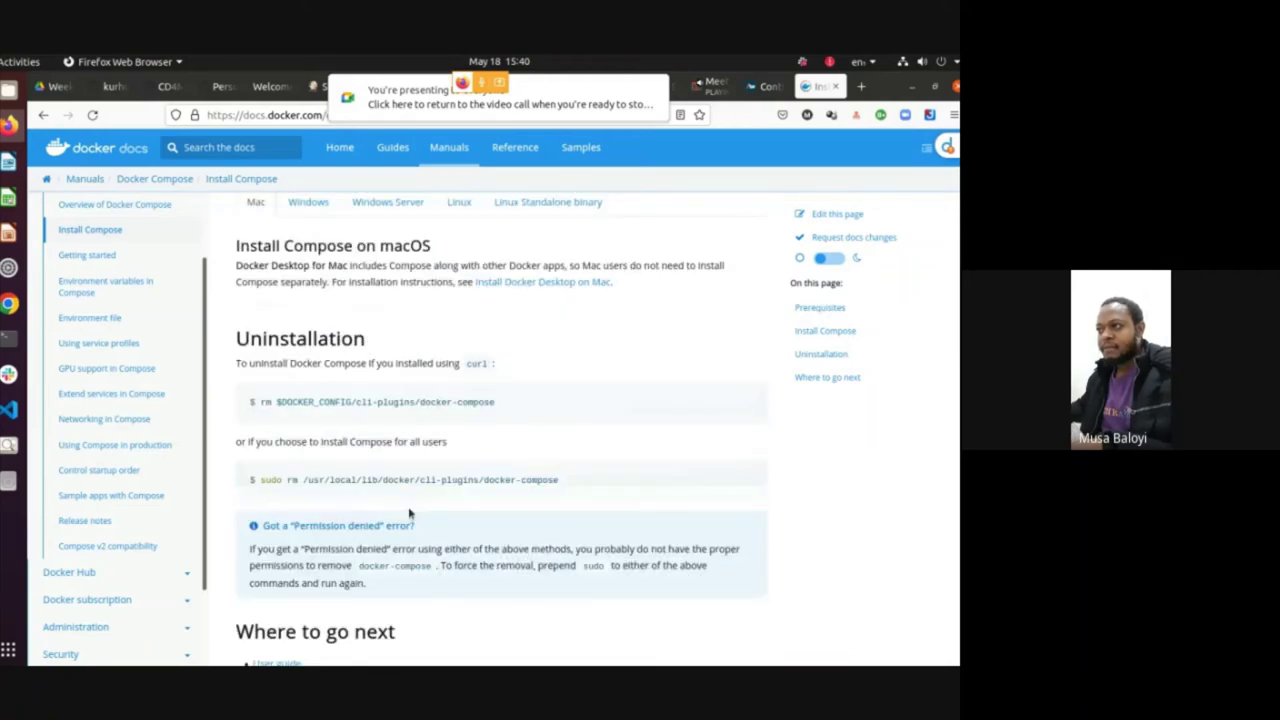
scroll(409, 513, "up", 3)
left_click(306, 357)
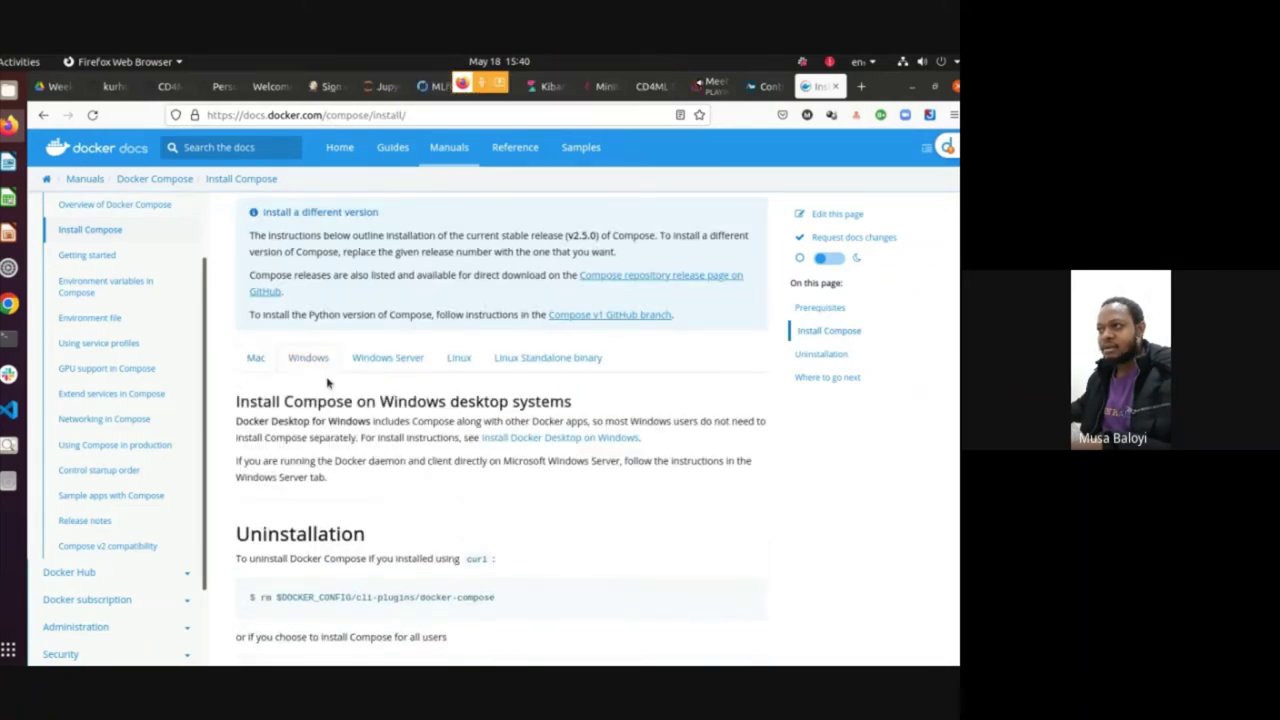
scroll(440, 499, "down", 3)
scroll(360, 440, "down", 2)
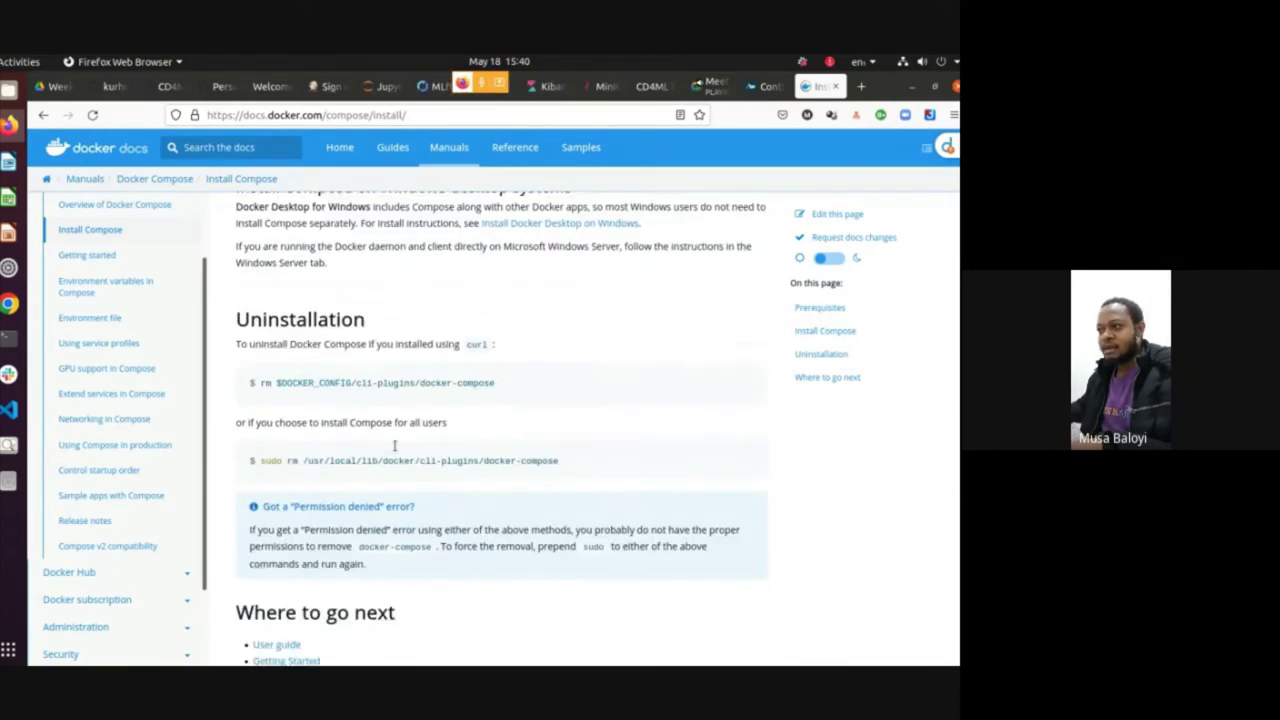
scroll(500, 490, "down", 2)
scroll(420, 400, "up", 2)
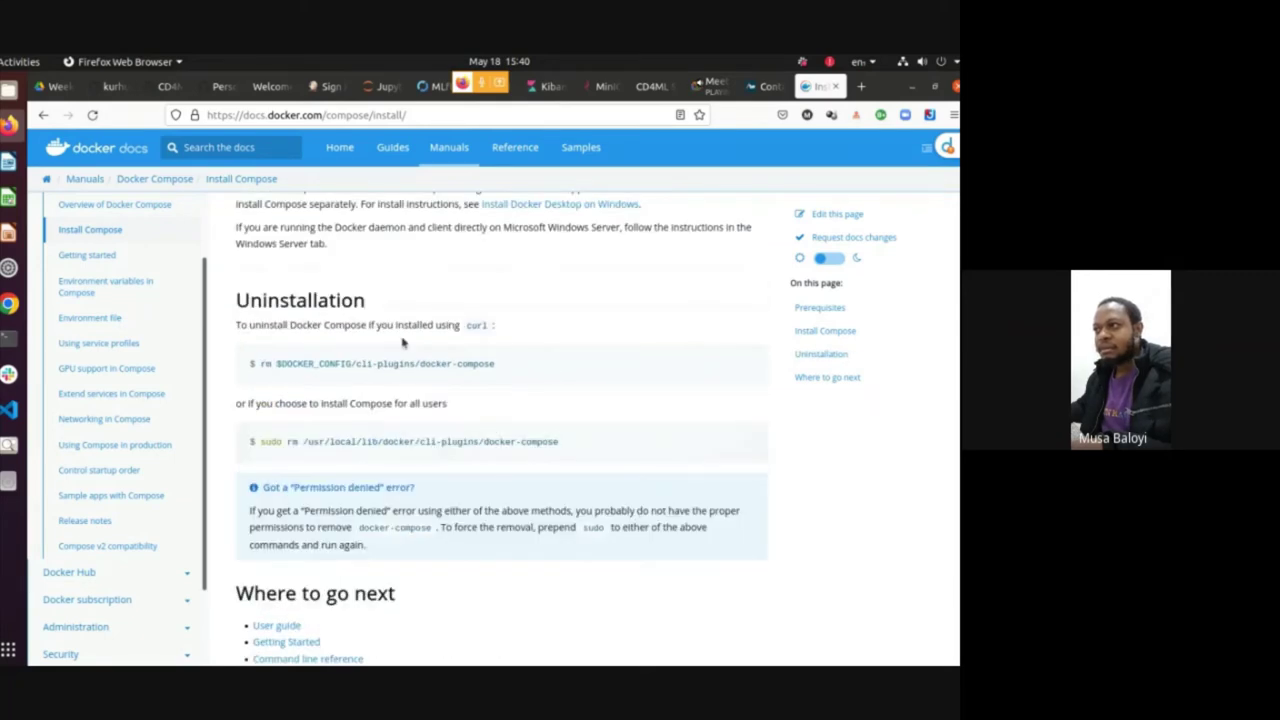
scroll(456, 510, "up", 6)
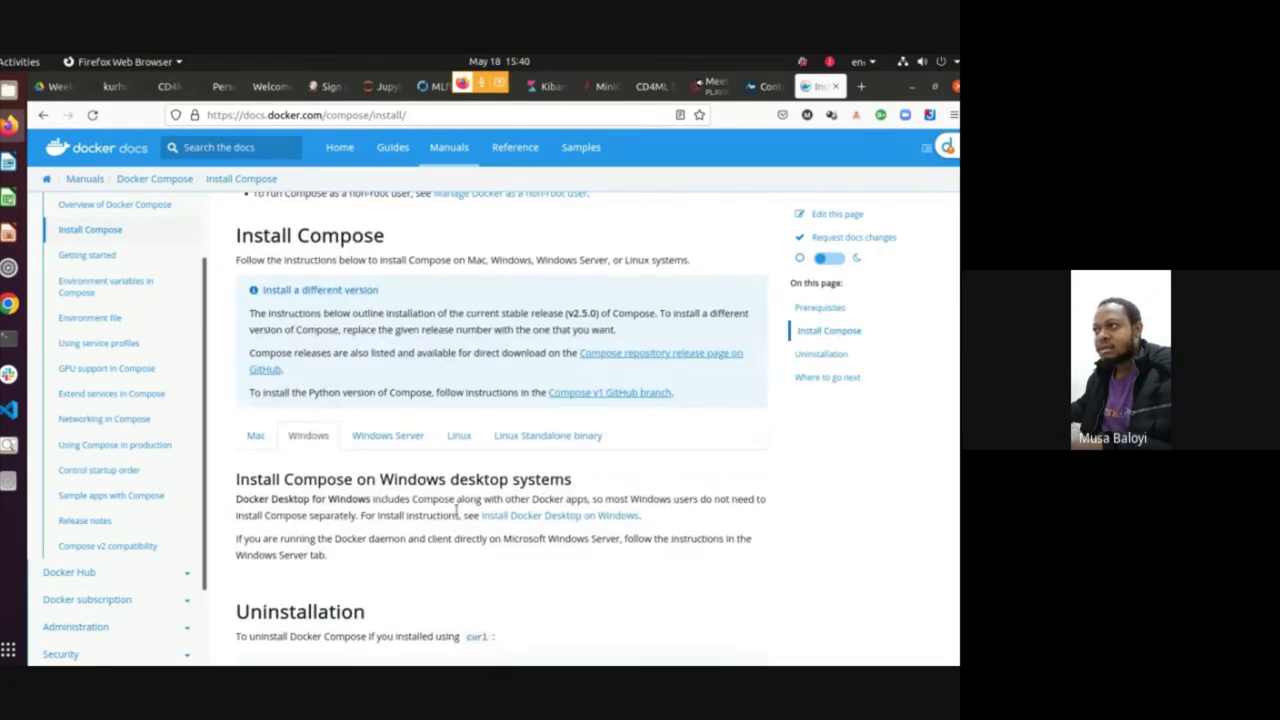
scroll(456, 510, "down", 4)
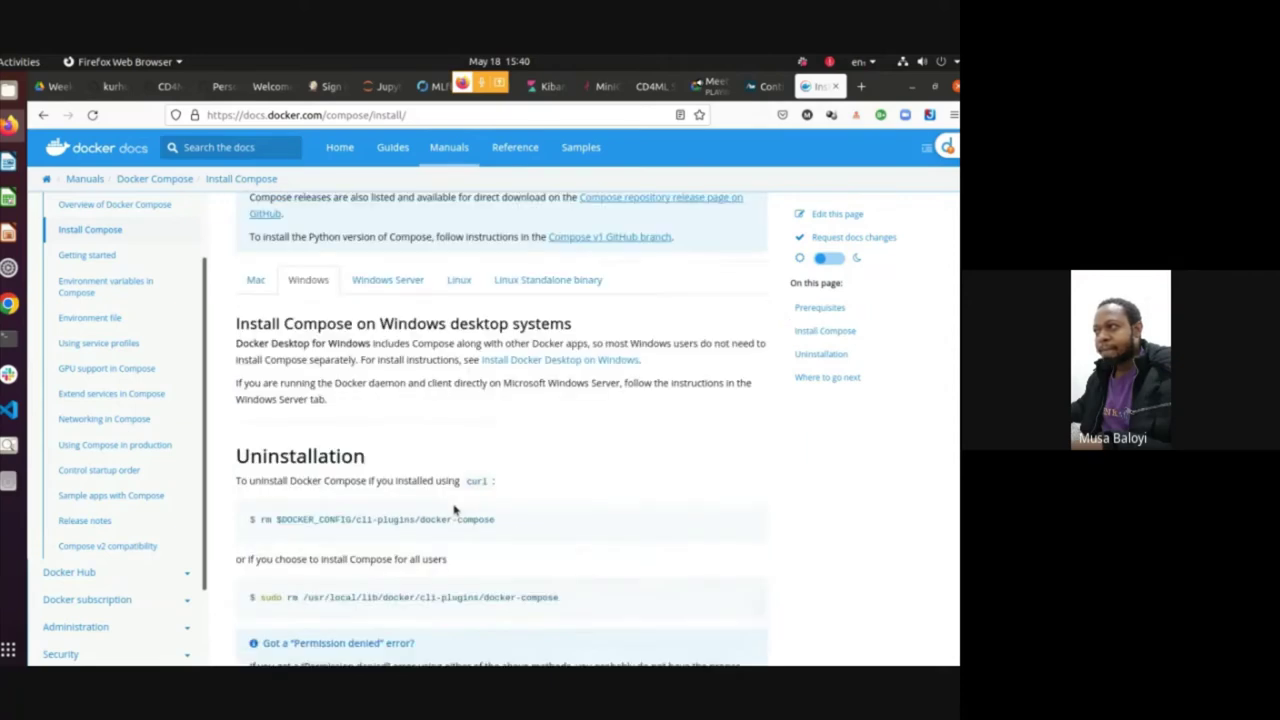
Follow the Install Docker Desktop on Windows link, highlight the page's heading, and return to the Install Docker Compose page
left_click(540, 366)
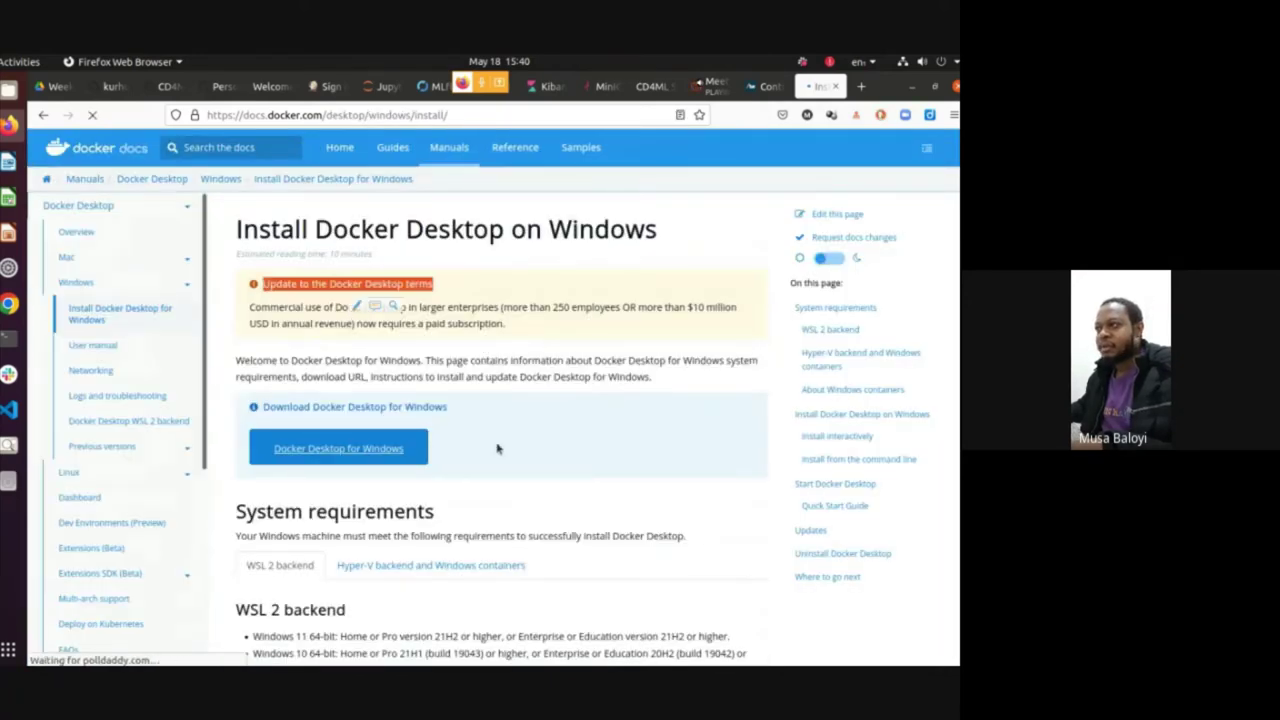
double_click(300, 217)
left_click_drag(302, 218, 594, 357)
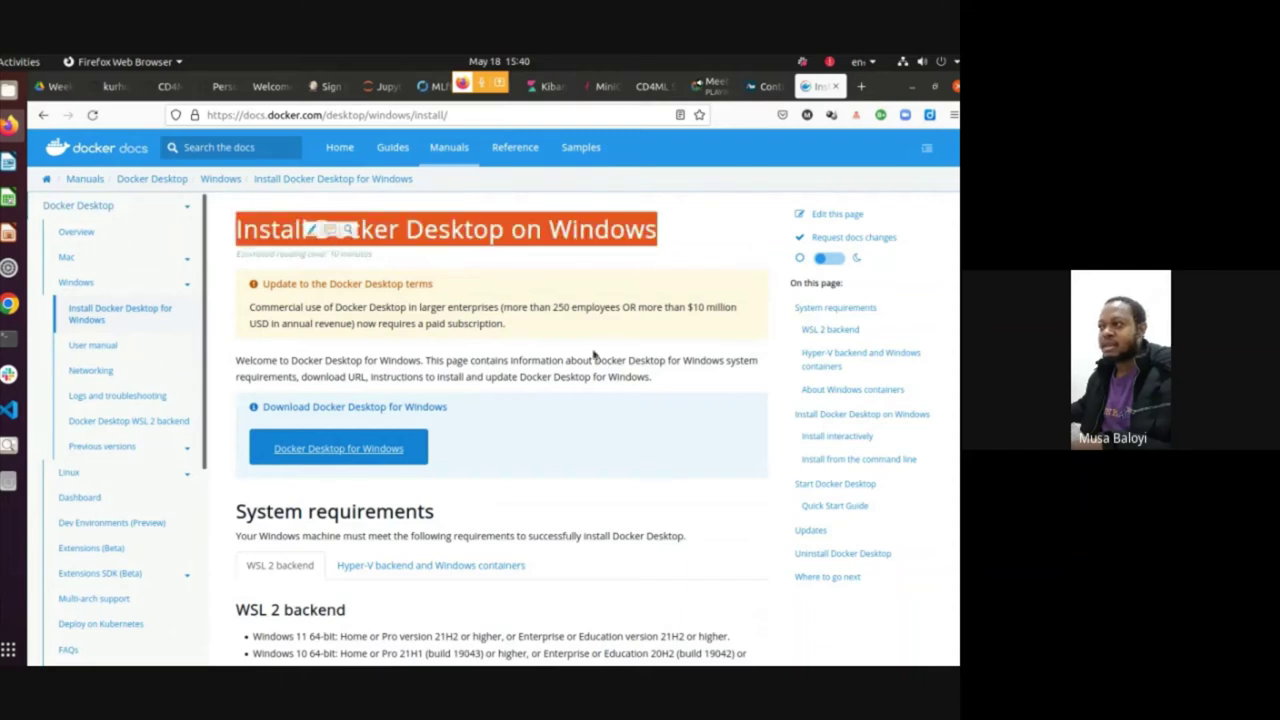
left_click(313, 243)
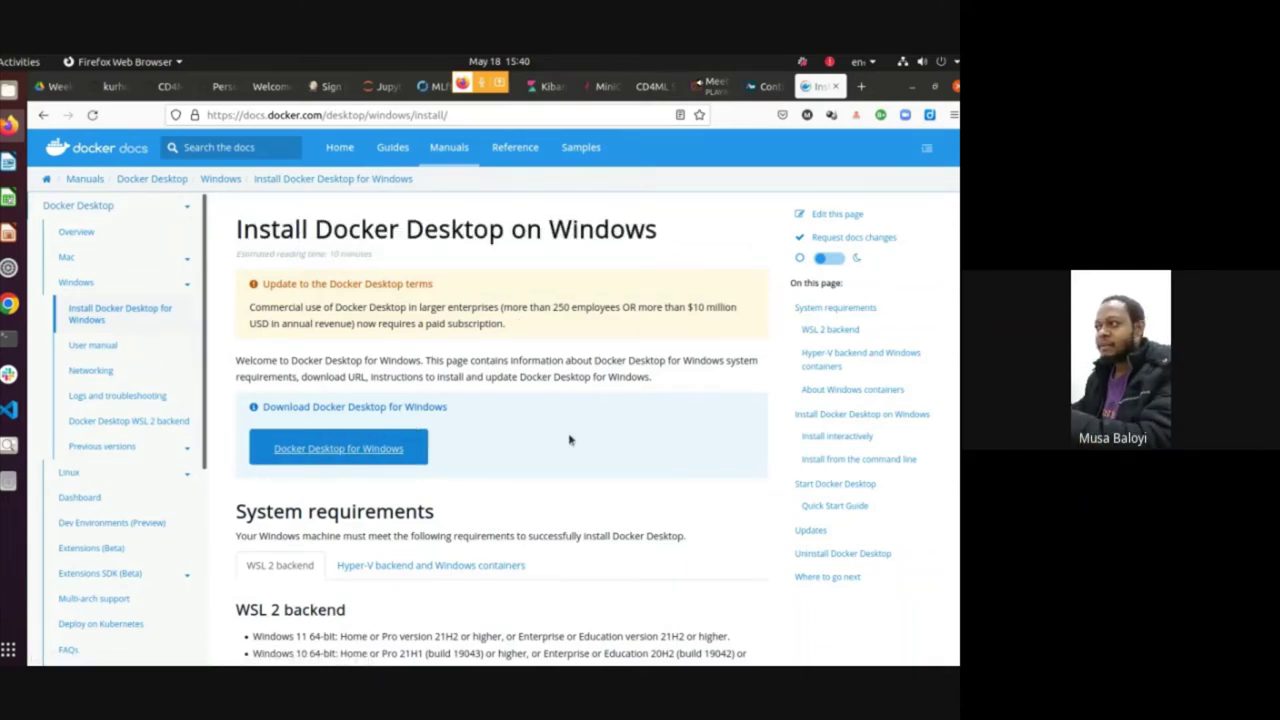
scroll(568, 436, "down", 1)
scroll(568, 436, "up", 1)
left_click(42, 116)
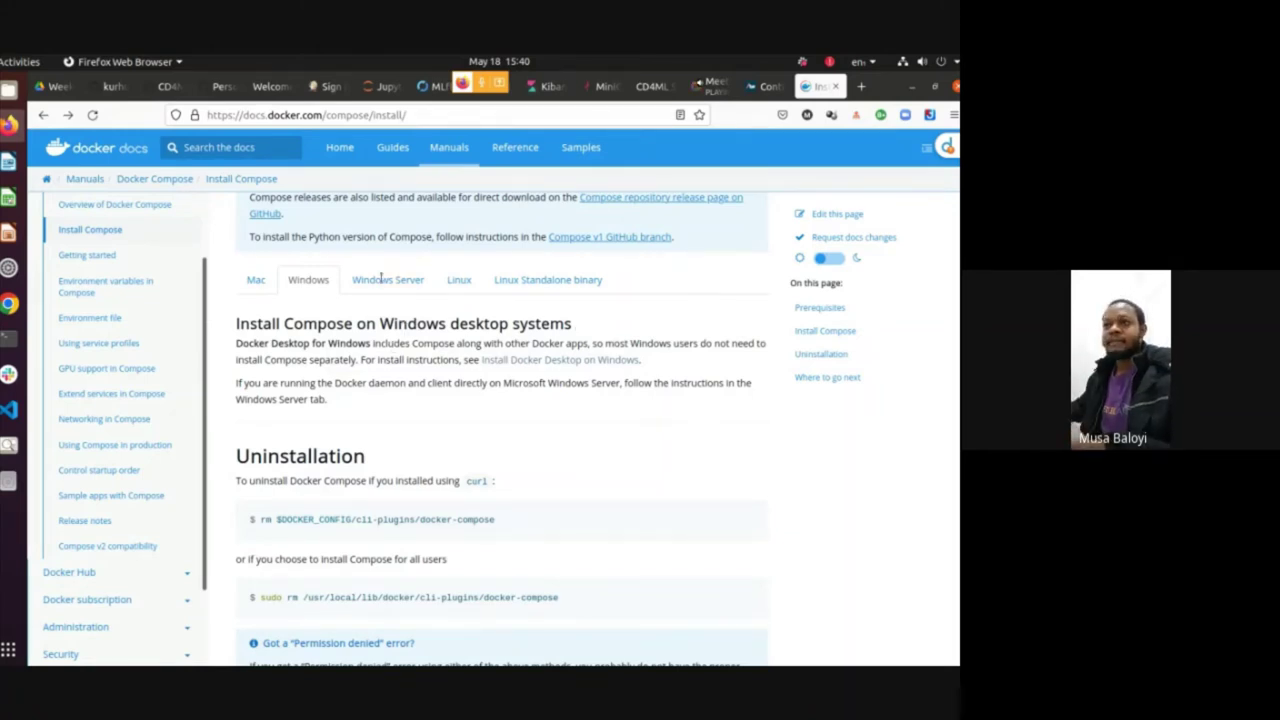
left_click(8, 339)
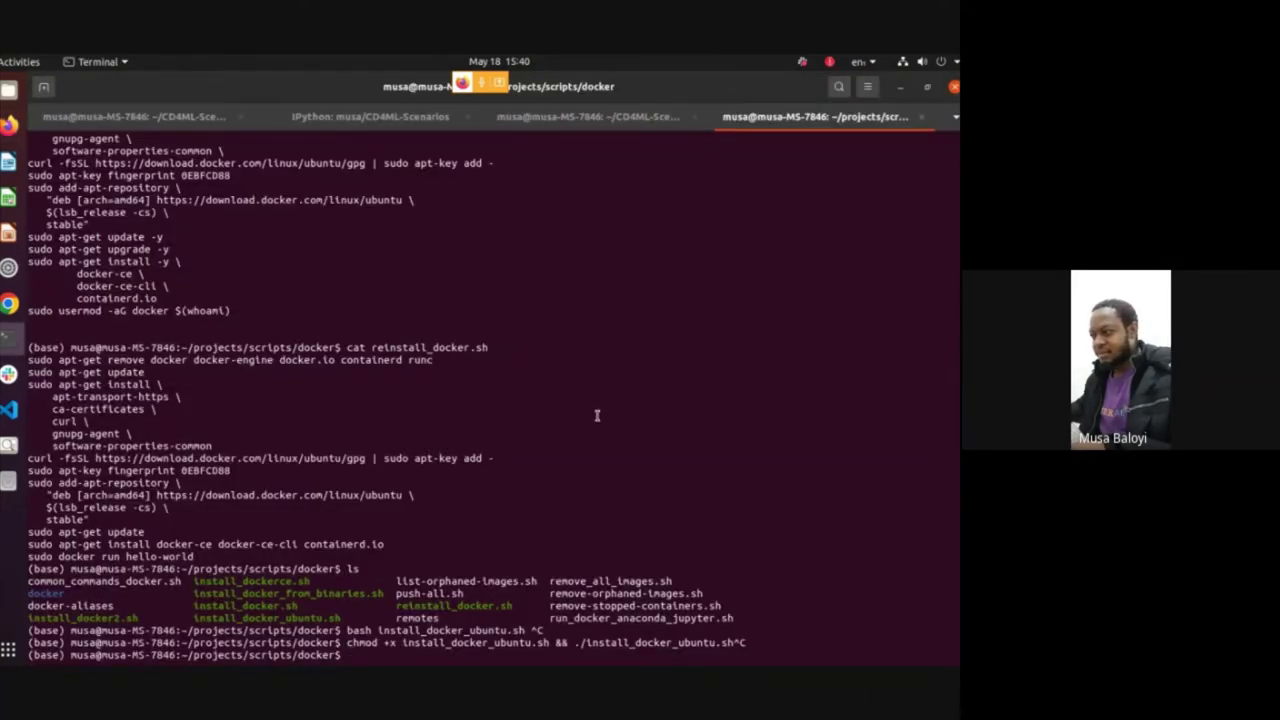
key("alt+Tab")
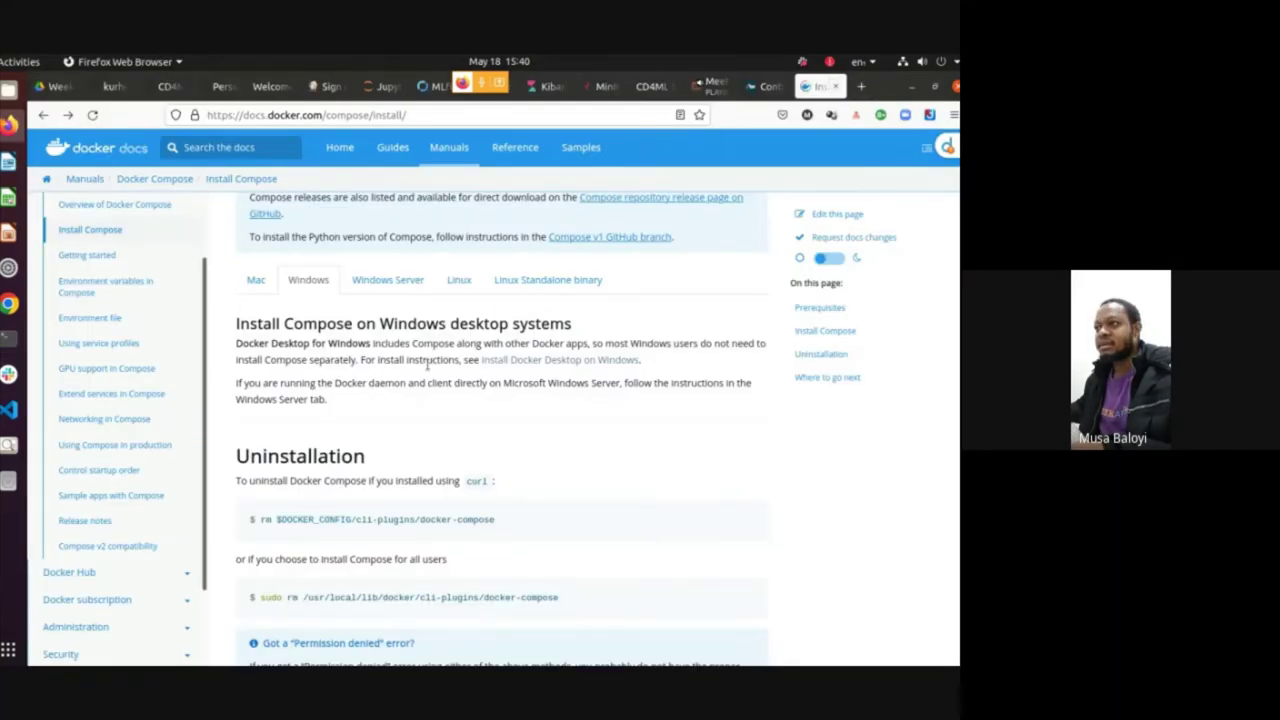
scroll(428, 364, "up", 10)
scroll(394, 377, "down", 10)
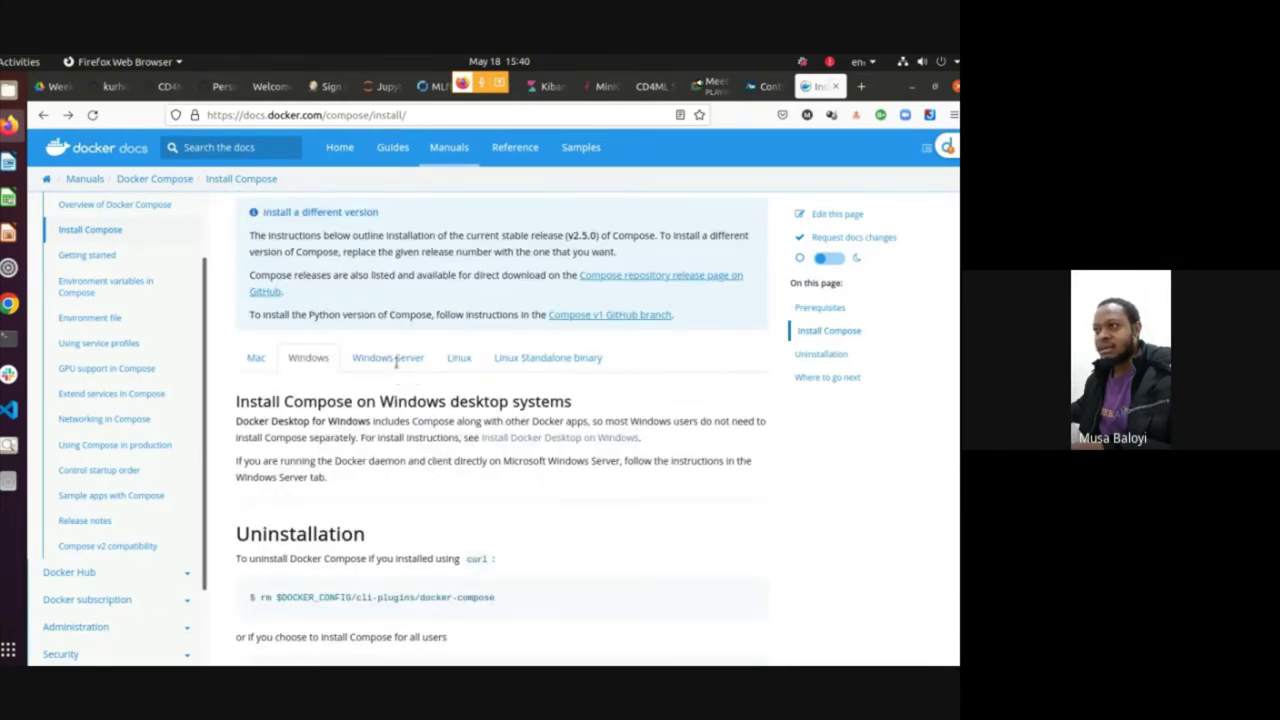
scroll(101, 176, "up", 3)
scroll(312, 210, "up", 3)
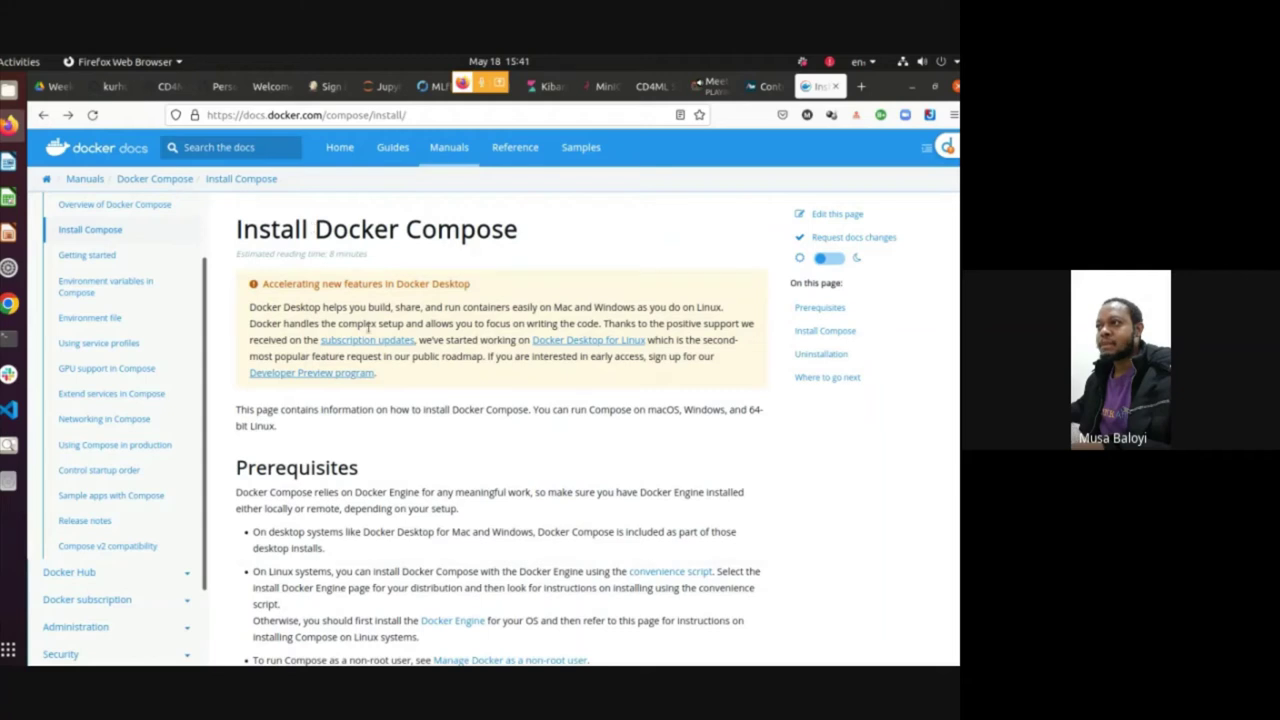
Search the Docker docs for docker des and open the Install Docker Desktop on Debian page
left_click(216, 145)
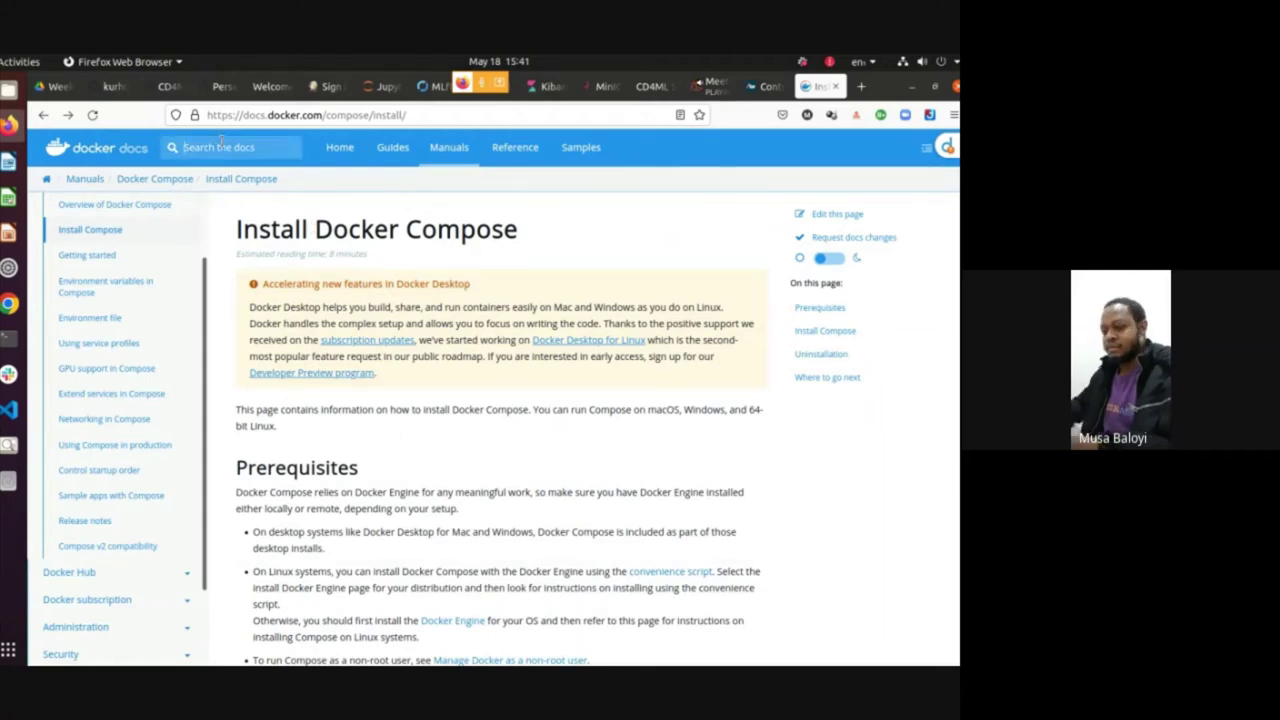
type("docker des")
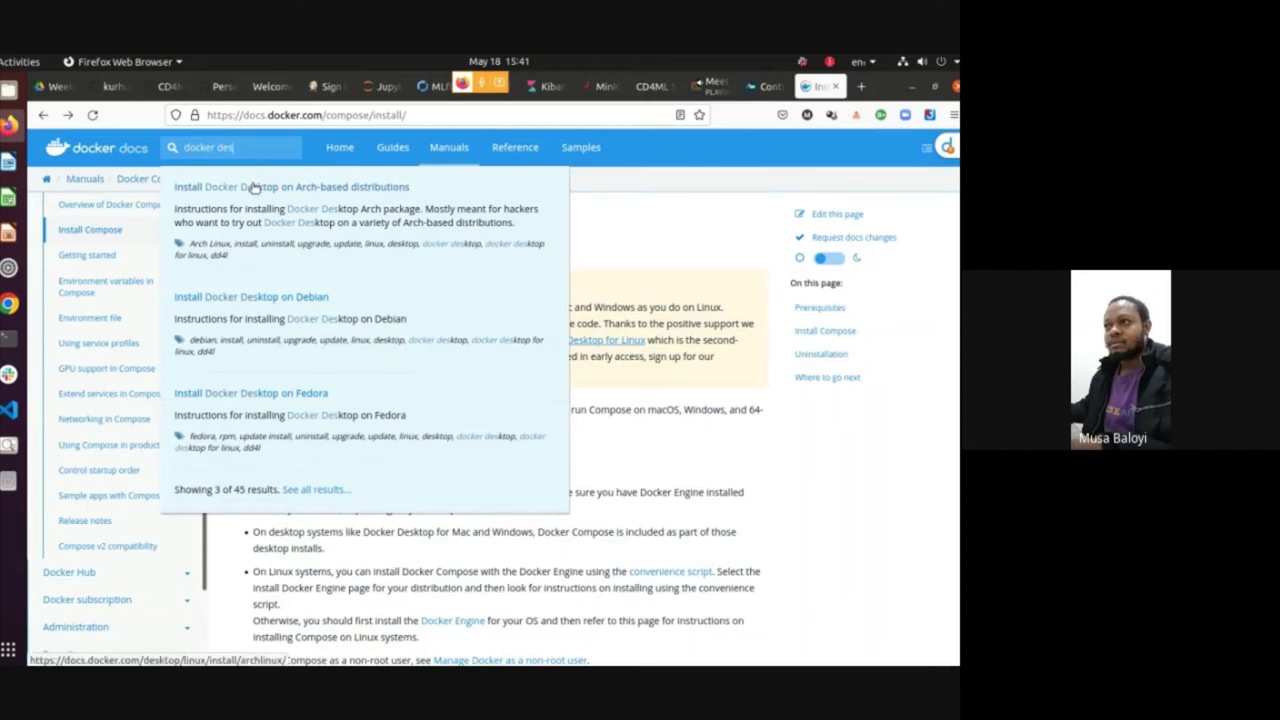
left_click(289, 304)
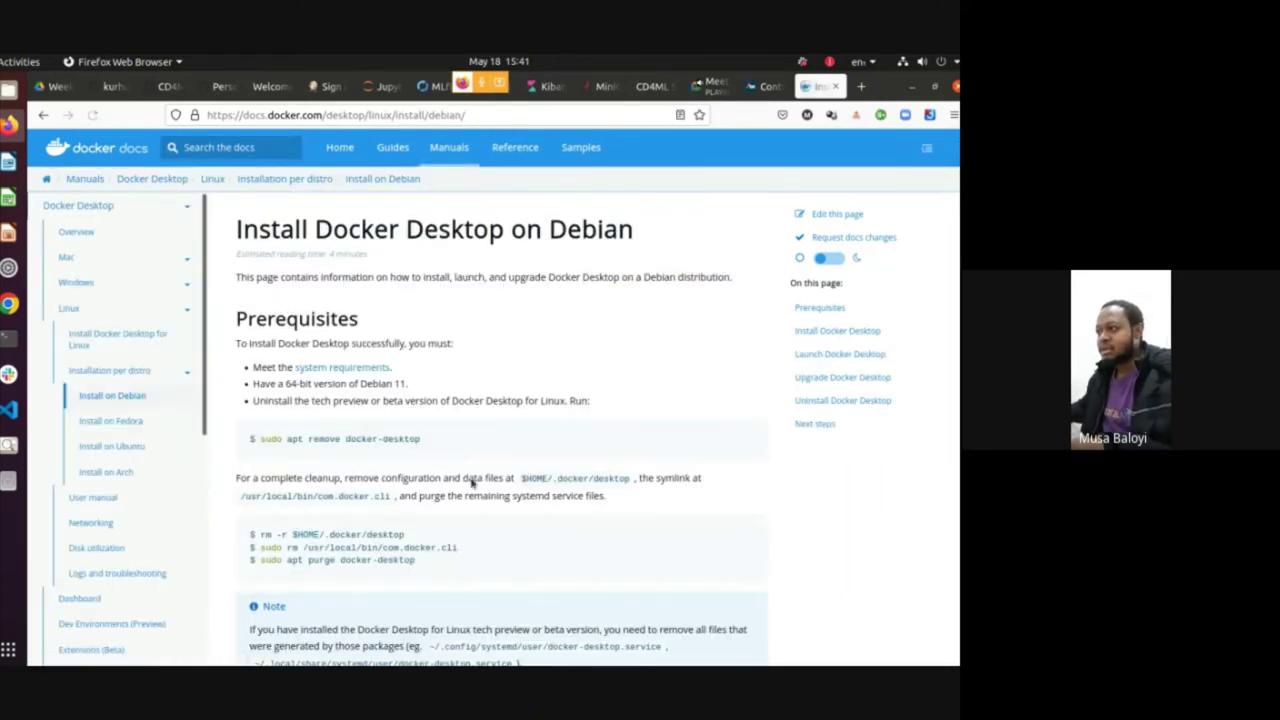
Examine the Debian page's sections on installing, launching, upgrading and uninstalling Docker Desktop
scroll(472, 483, "down", 3)
scroll(469, 485, "down", 4)
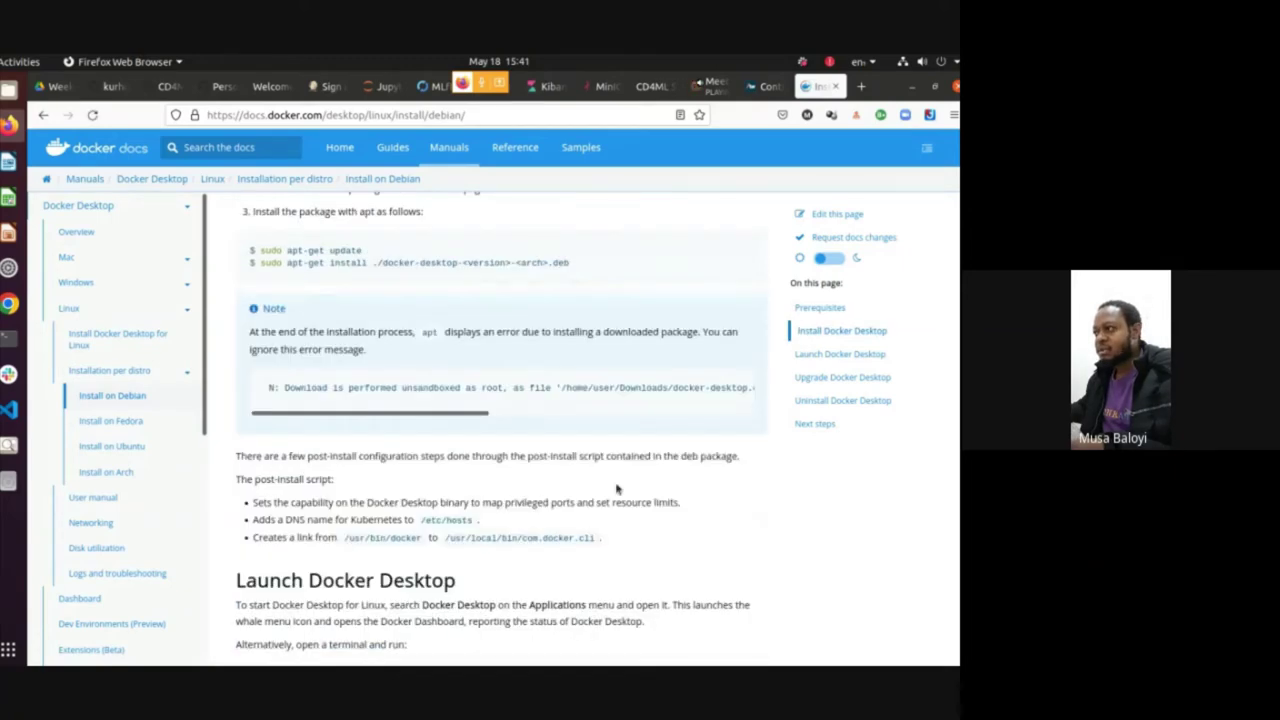
scroll(616, 488, "down", 4)
scroll(616, 488, "up", 2)
scroll(616, 488, "down", 4)
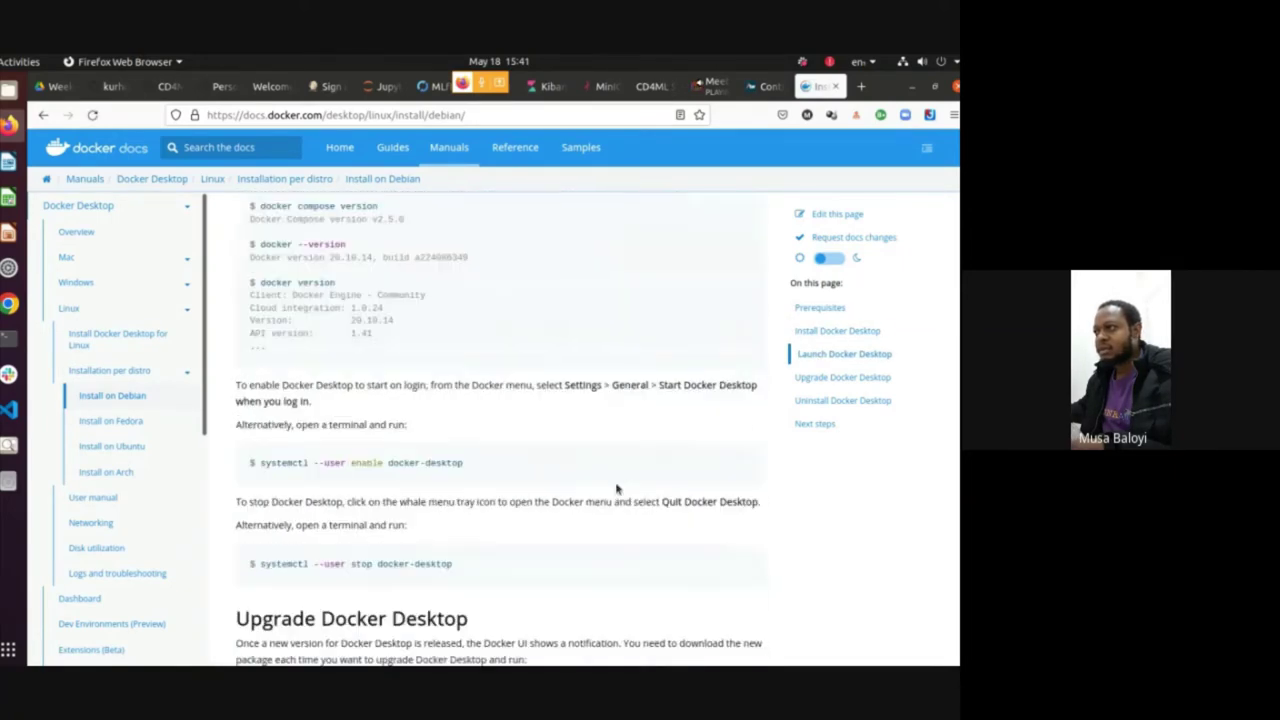
scroll(616, 488, "down", 8)
scroll(616, 488, "up", 3)
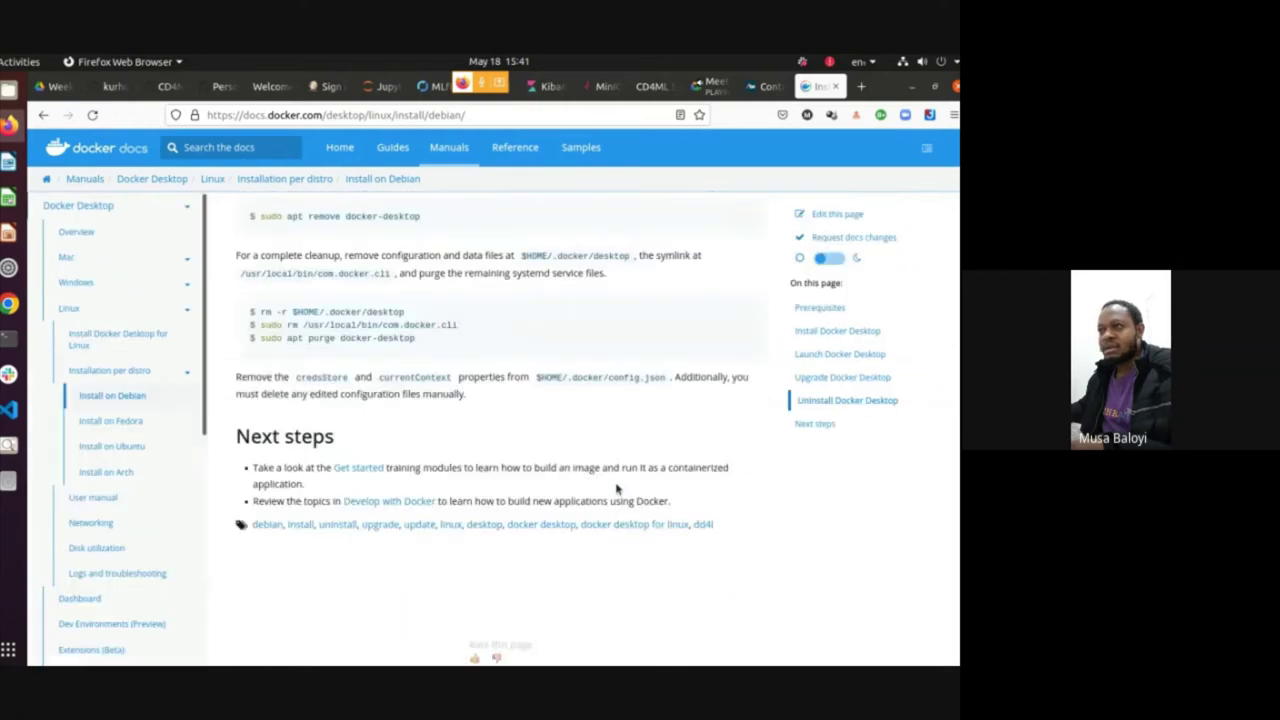
scroll(616, 488, "up", 5)
Collapse and re-expand the Linux topics in the docs navigation, and open Install Docker Desktop for Linux
left_click(68, 310)
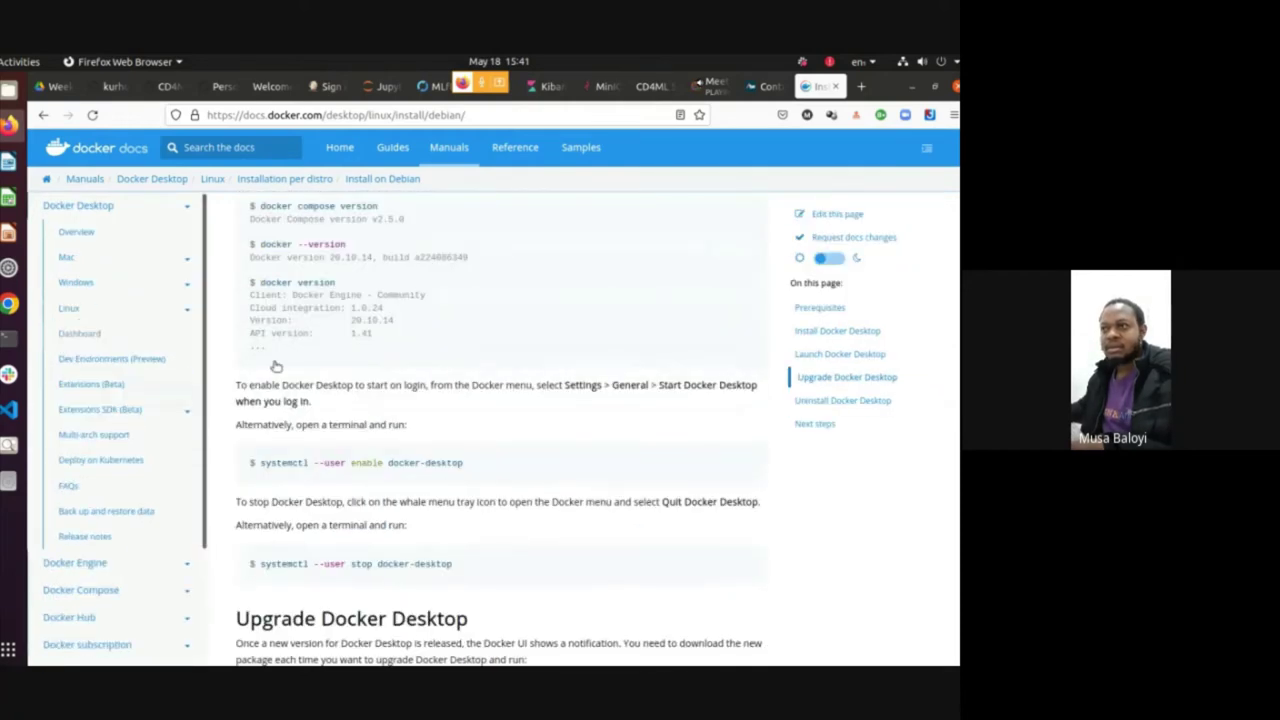
left_click(187, 310)
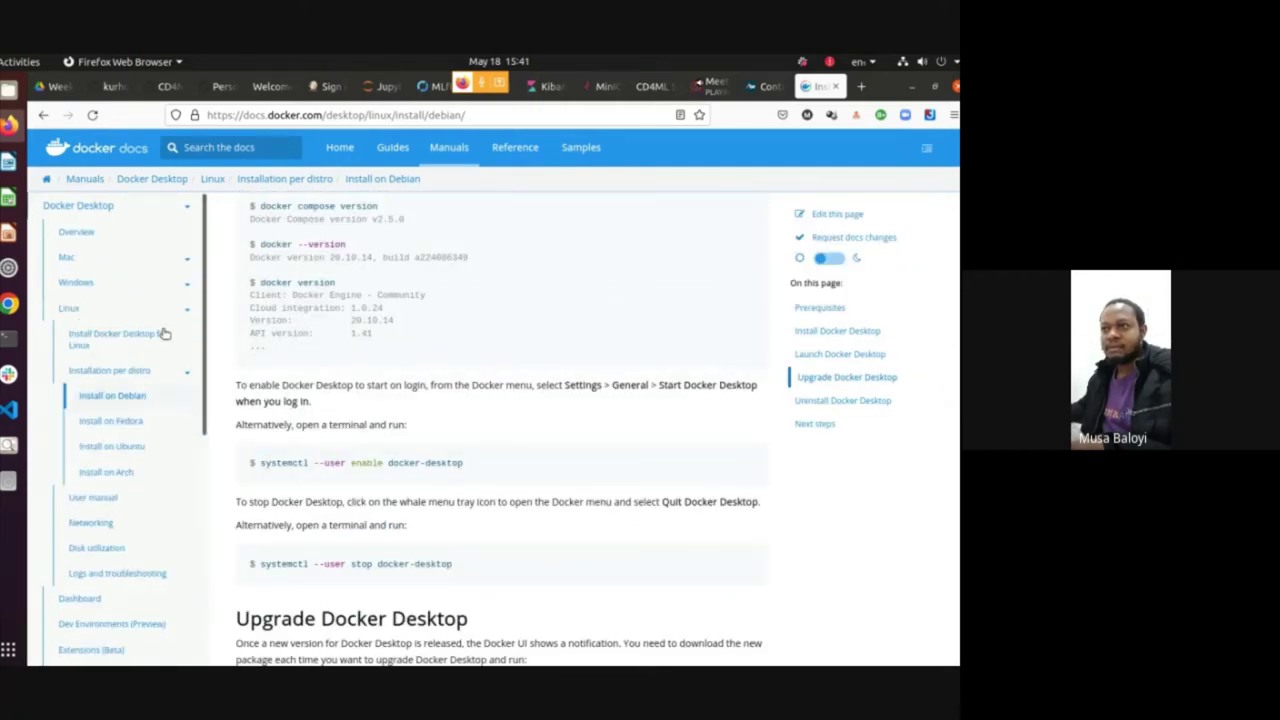
left_click(174, 344)
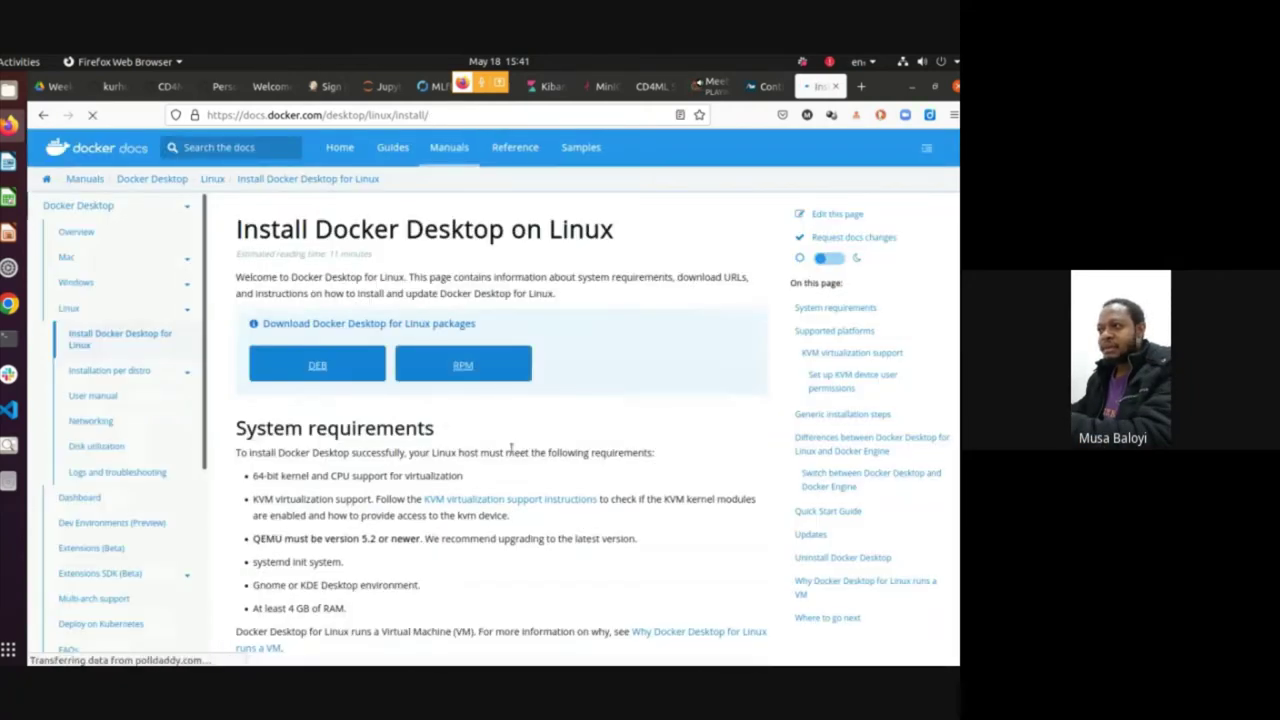
left_click(445, 114)
key("ctrl+c")
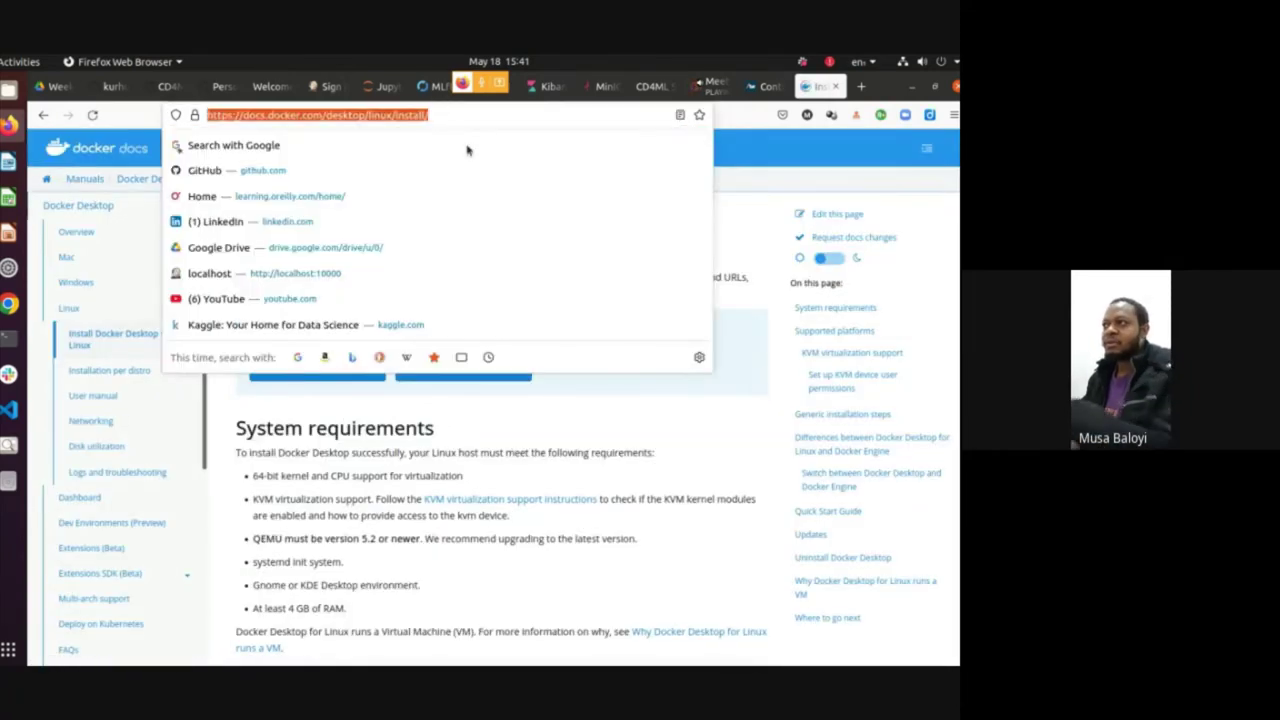
left_click(584, 454)
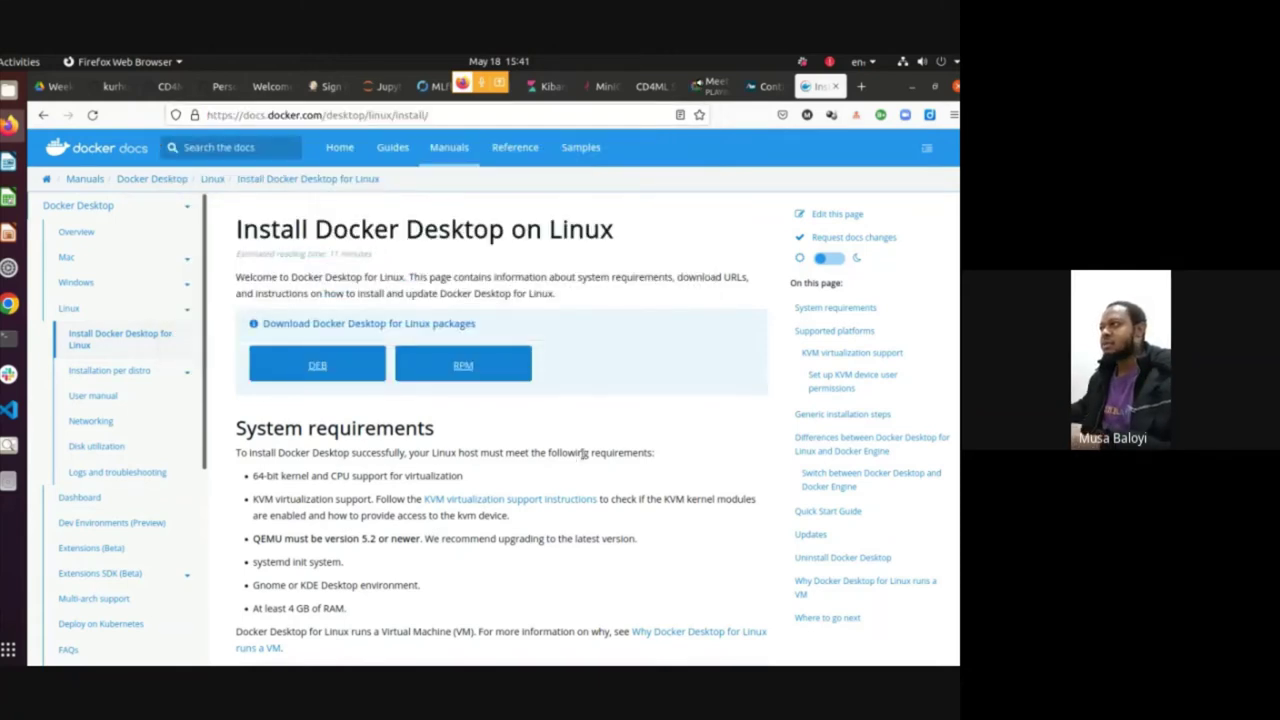
left_click(712, 86)
left_click(803, 571)
key("ctrl+v")
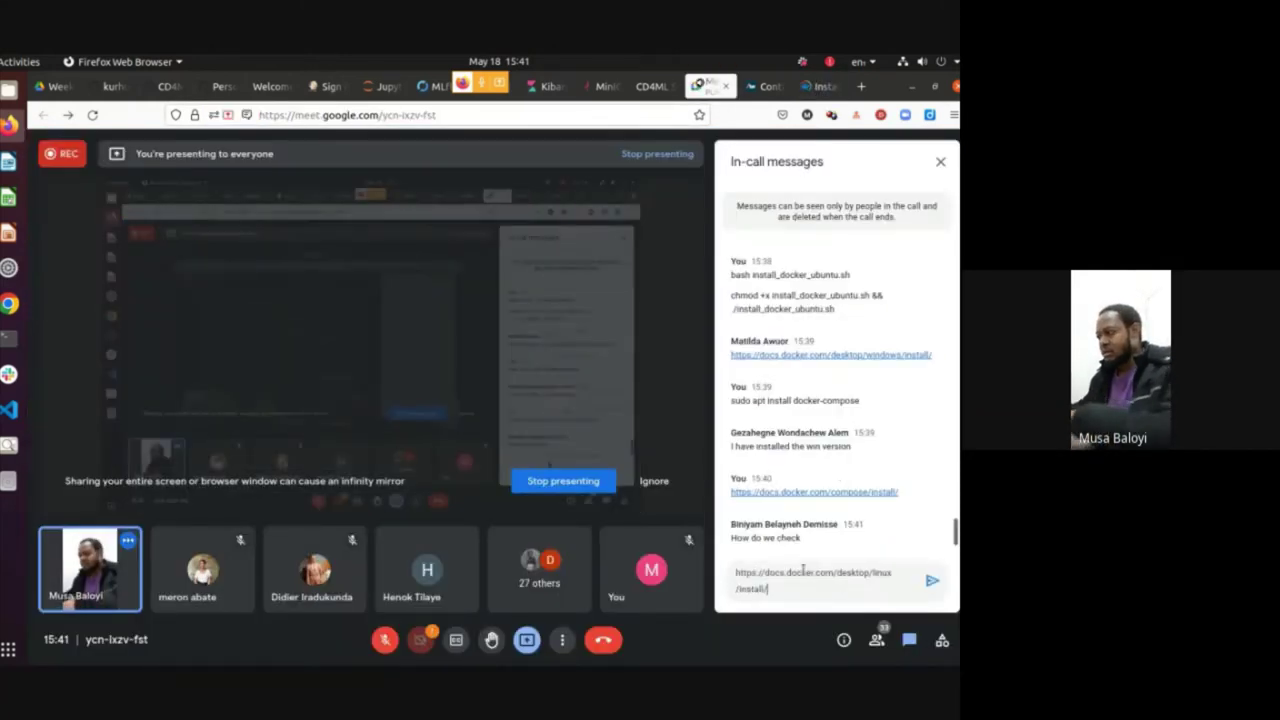
key("Return")
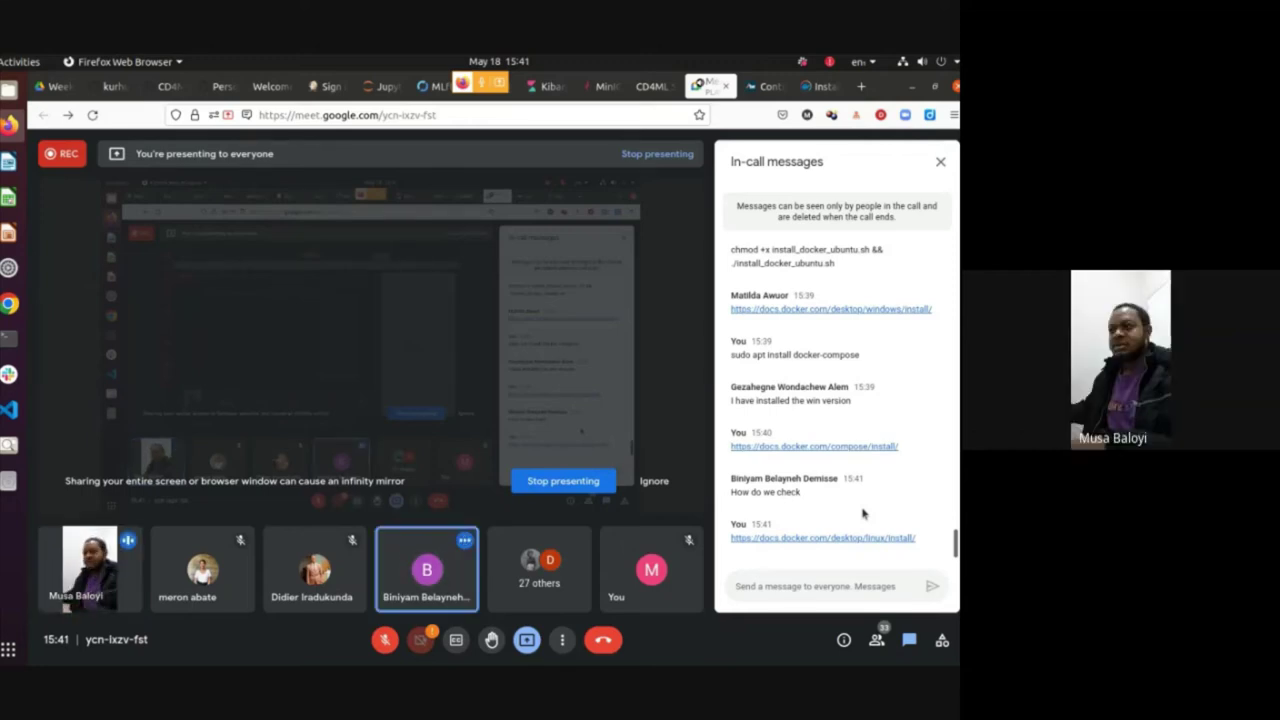
Switch to the Terminal and run docker and docker-compose to check that both are installed
key("alt+Tab")
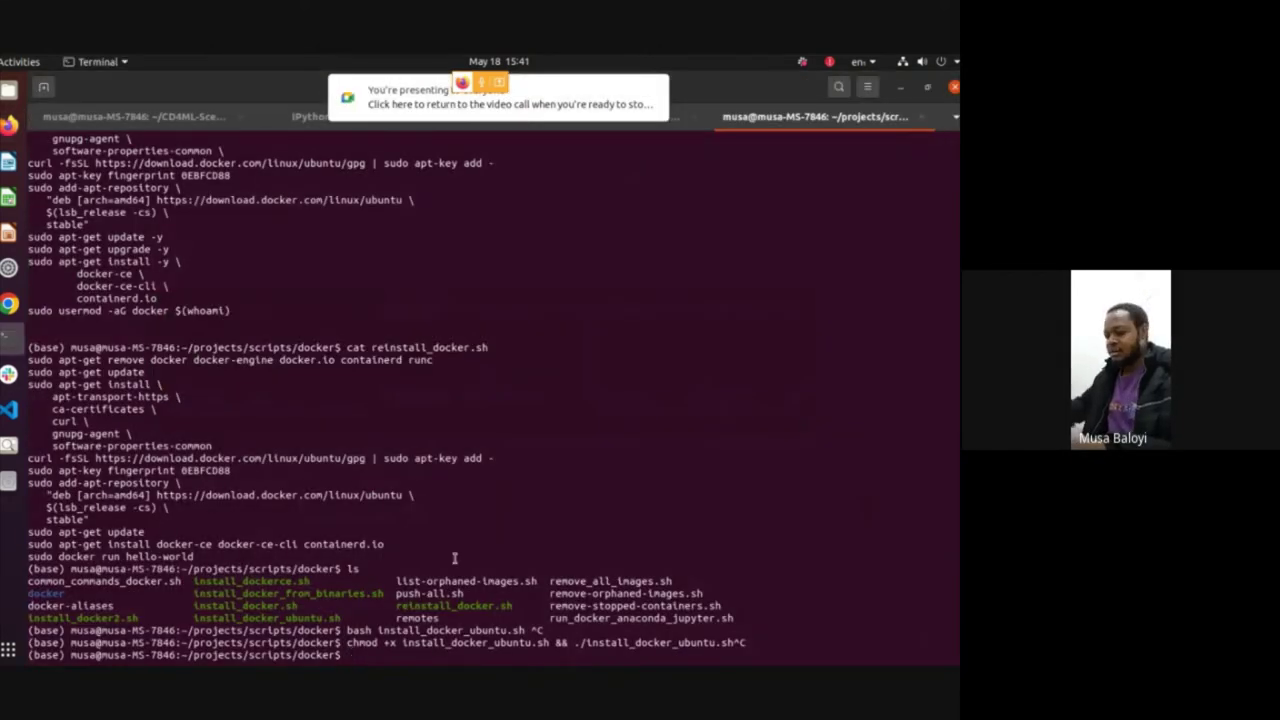
type("docker")
key("Return")
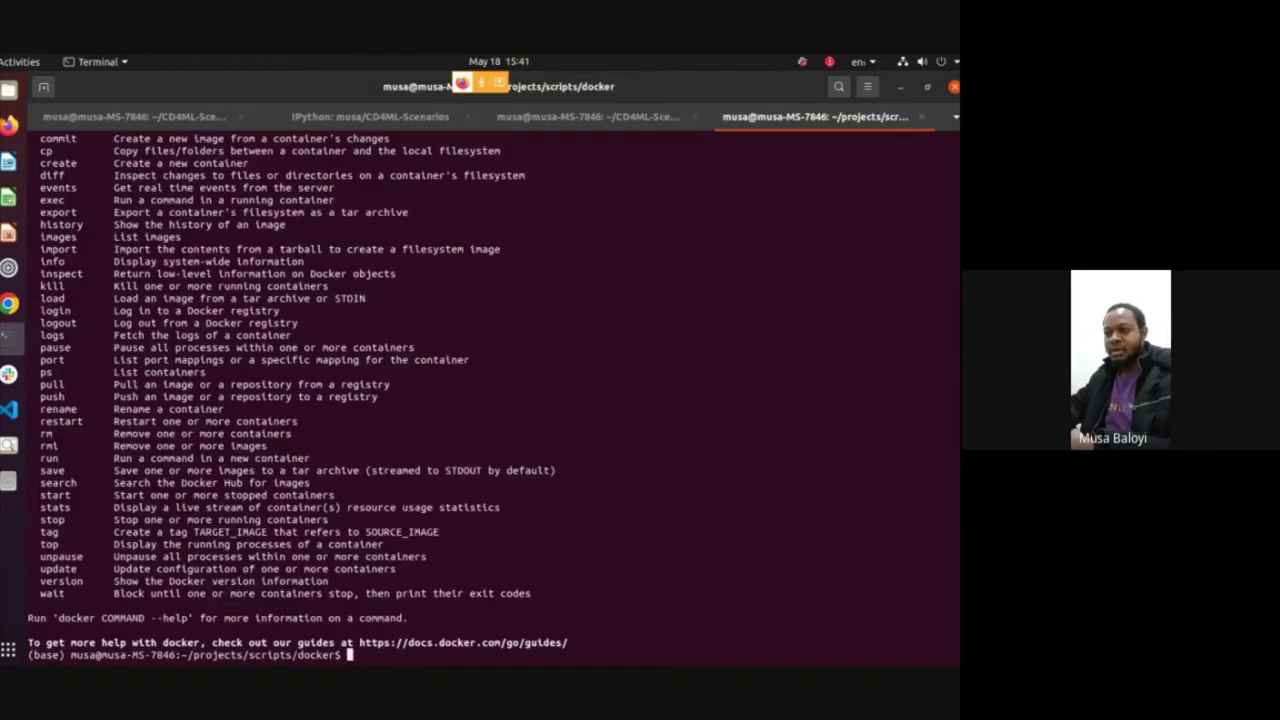
type("docker")
key("BackSpace")
type("-compose")
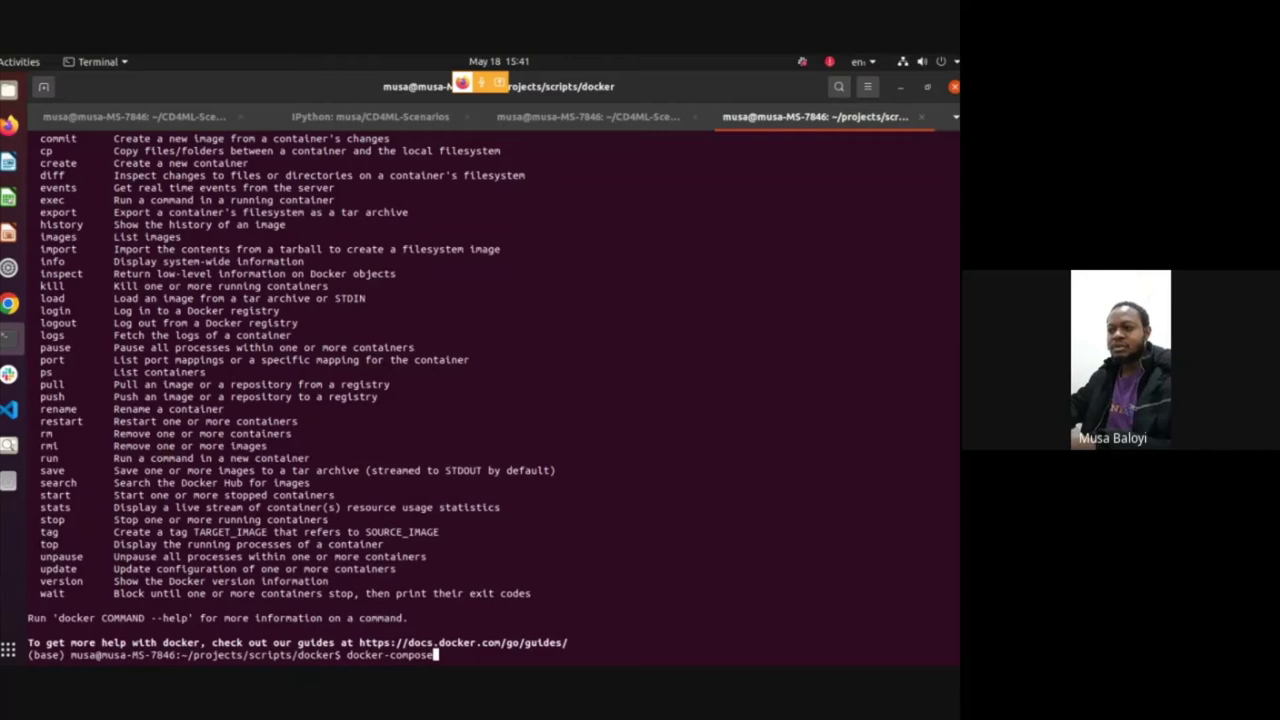
key("Return")
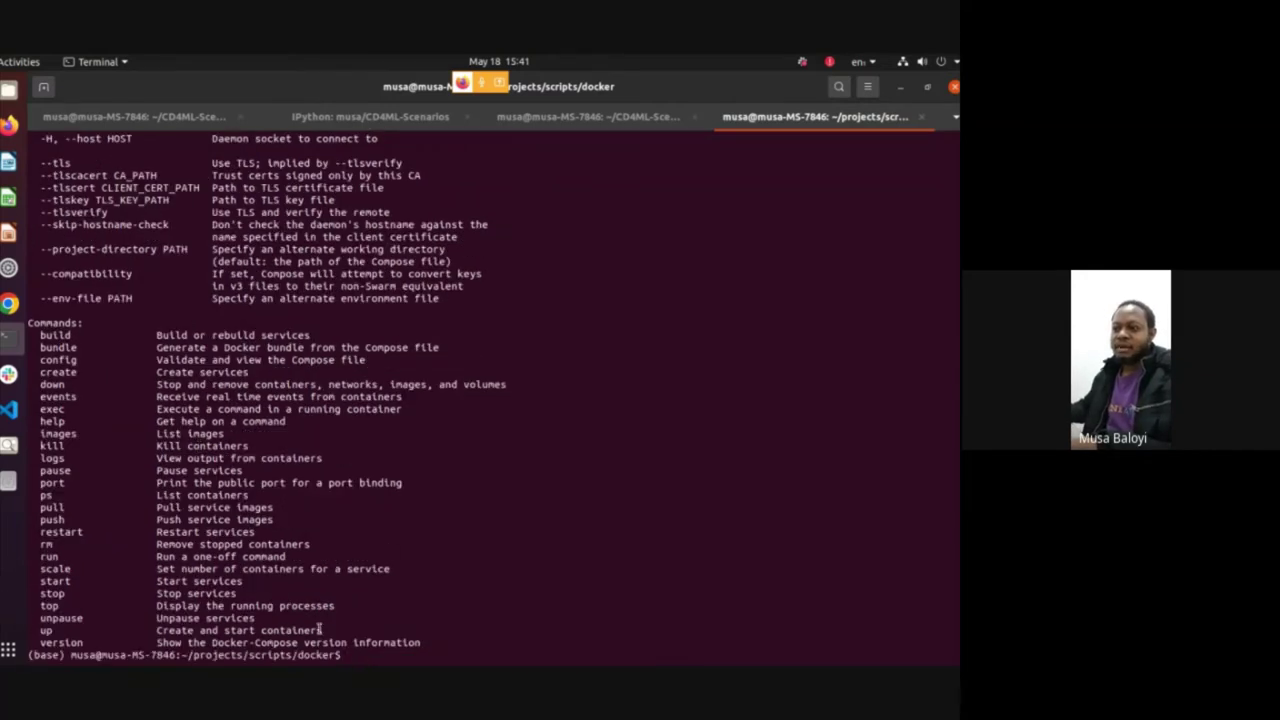
left_click_drag(320, 630, 256, 374)
left_click(256, 353)
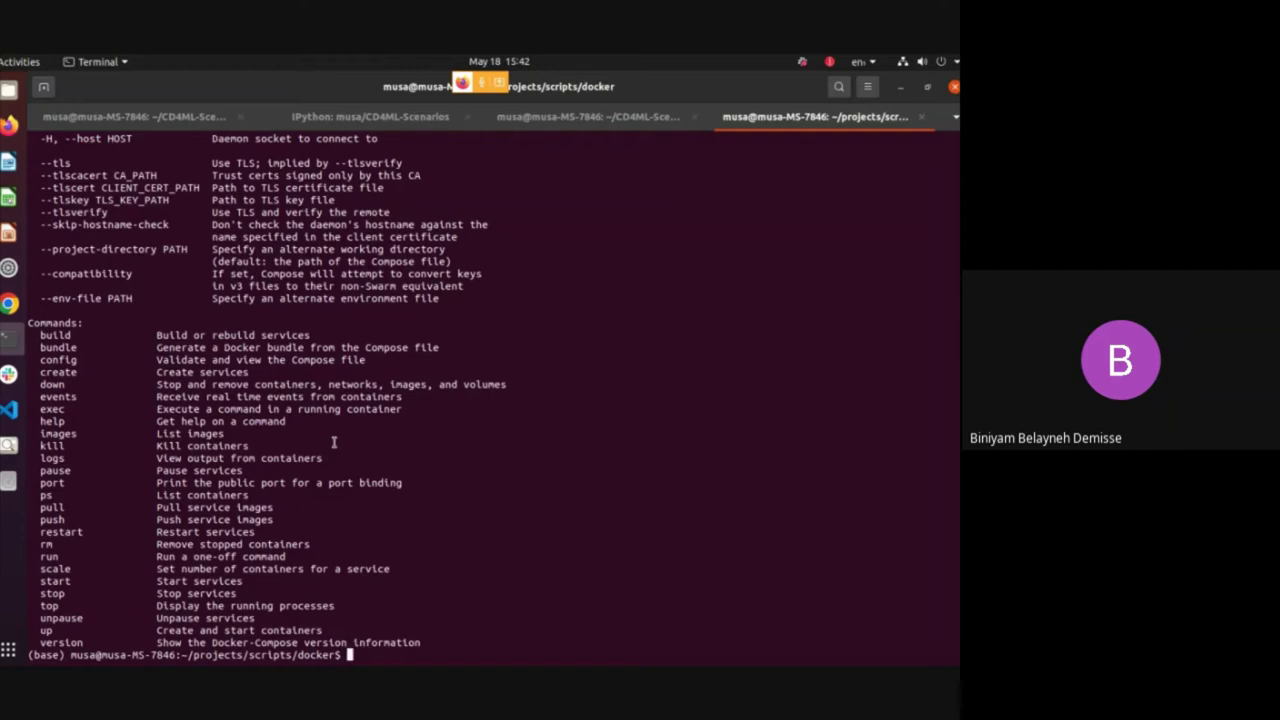
Switch back to Firefox's Install Docker Desktop on Linux page and download the DEB package
key("alt+Tab")
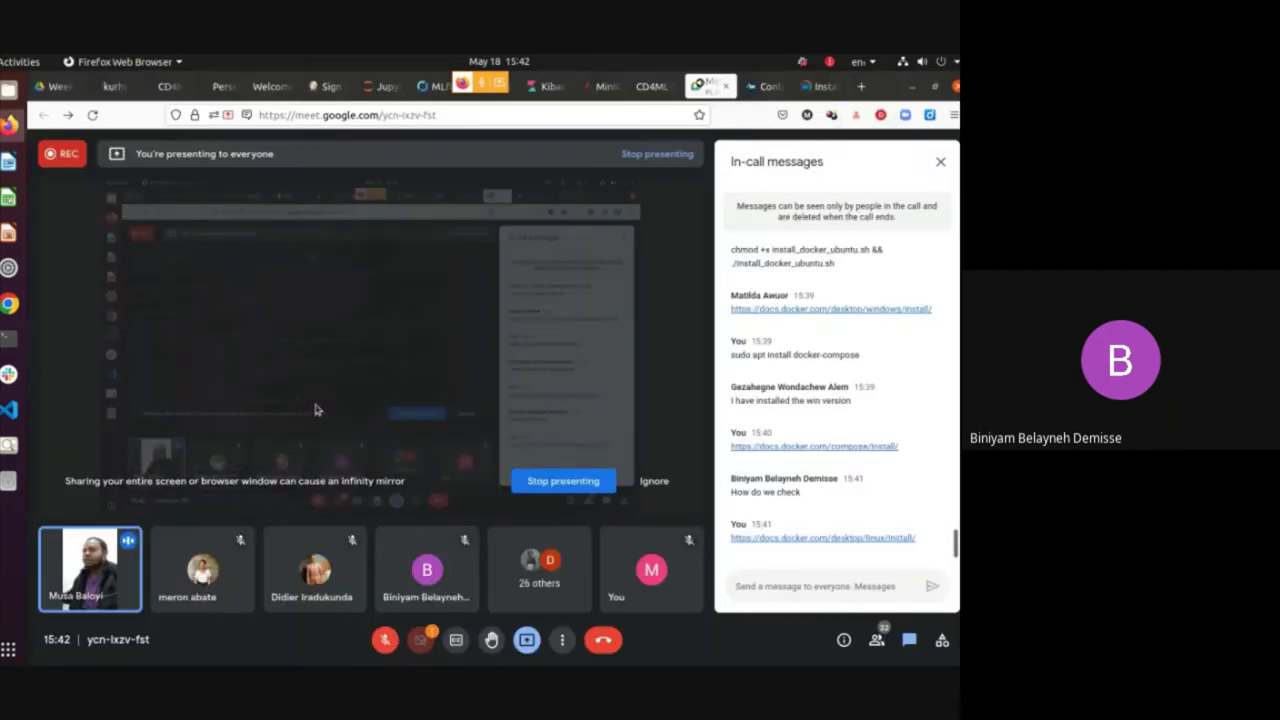
left_click(806, 89)
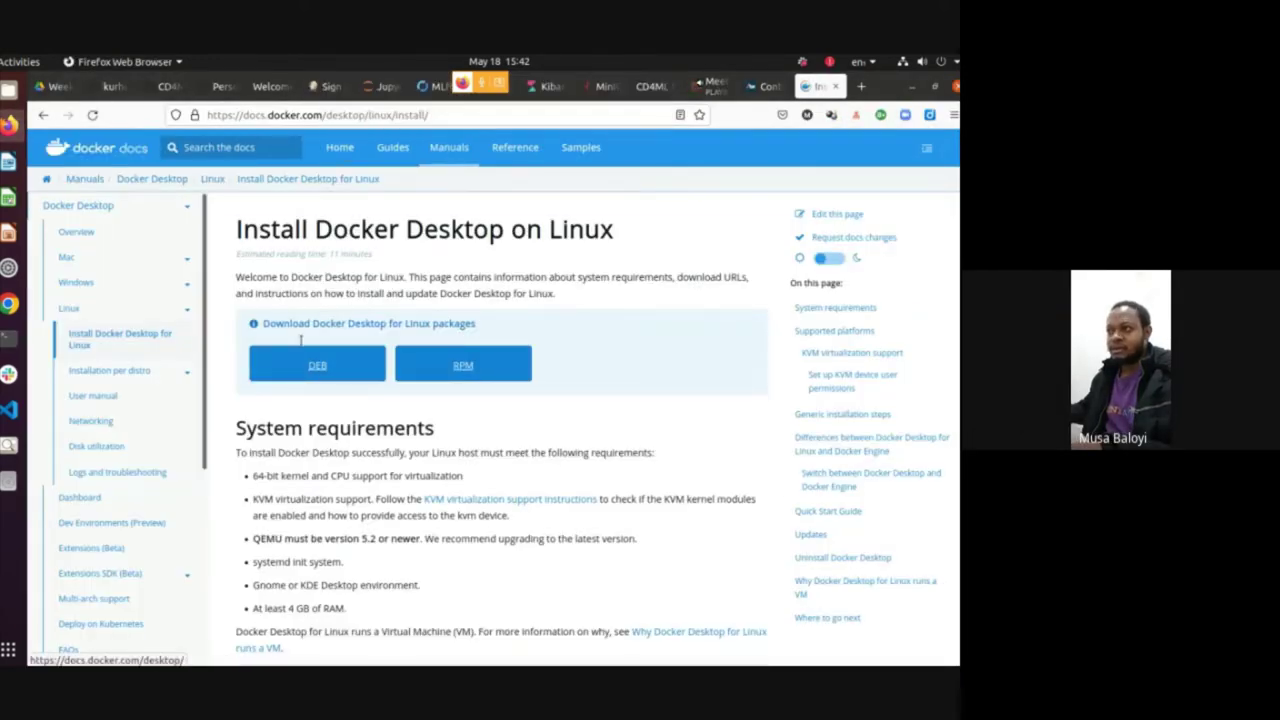
left_click(317, 365)
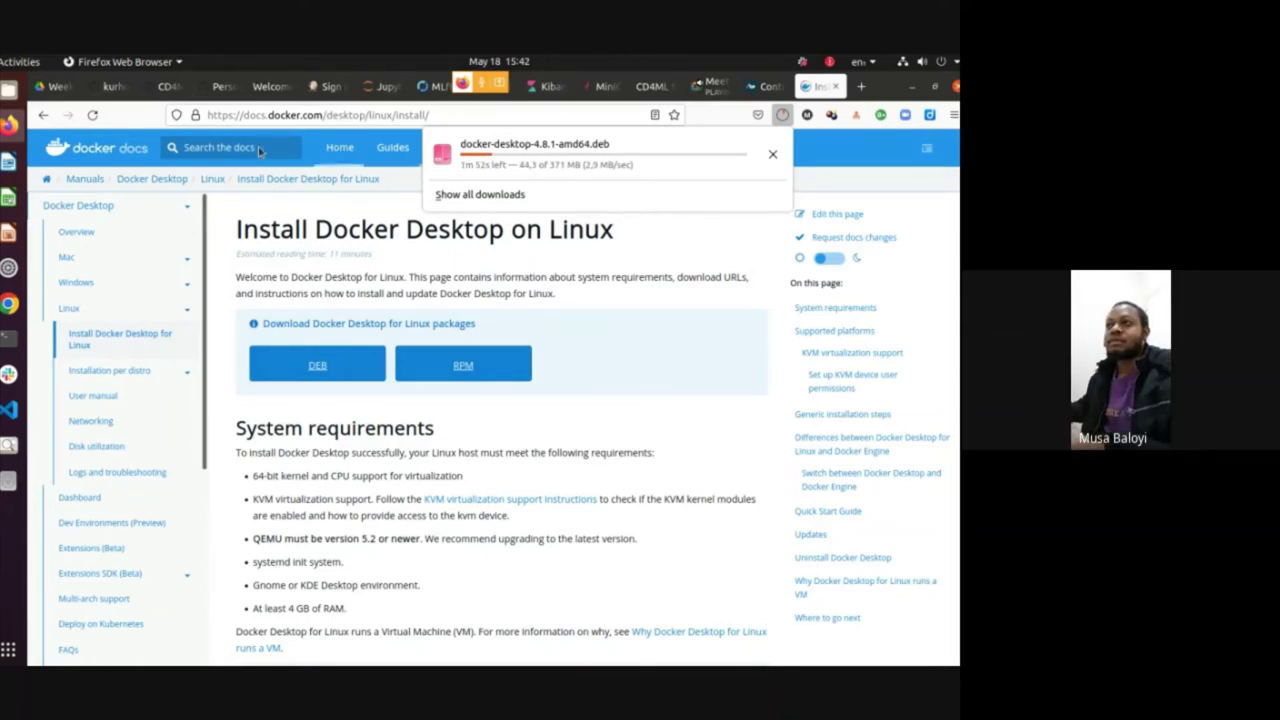
Look at the CD4ML-Scenarios setup instructions and return to the Docker docs page to check the DEB package's download progress
left_click(165, 86)
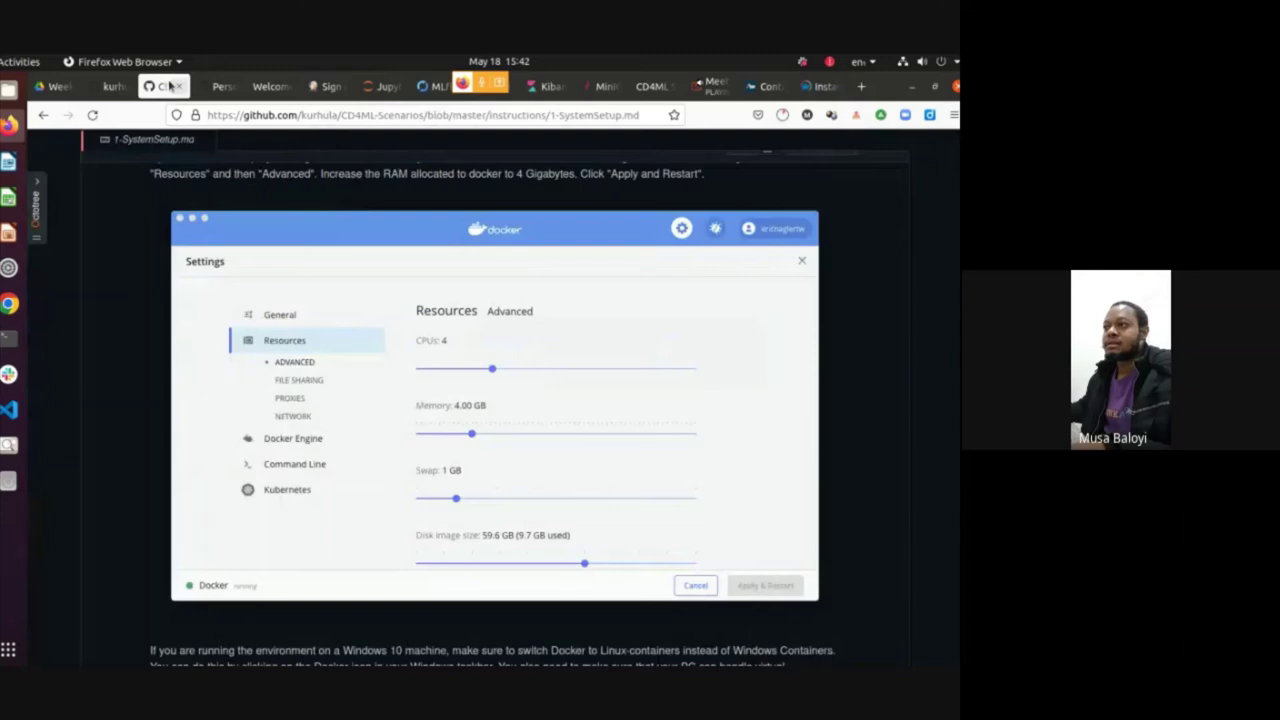
left_click(818, 87)
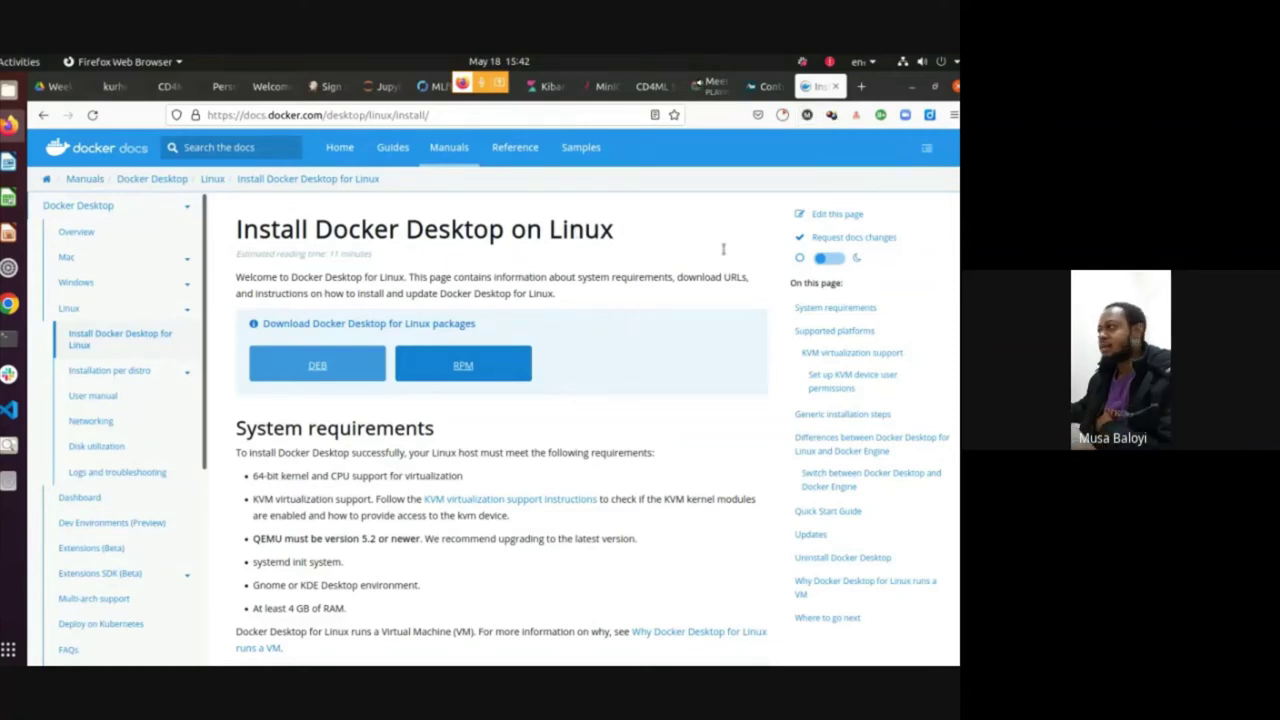
left_click(716, 90)
left_click(818, 87)
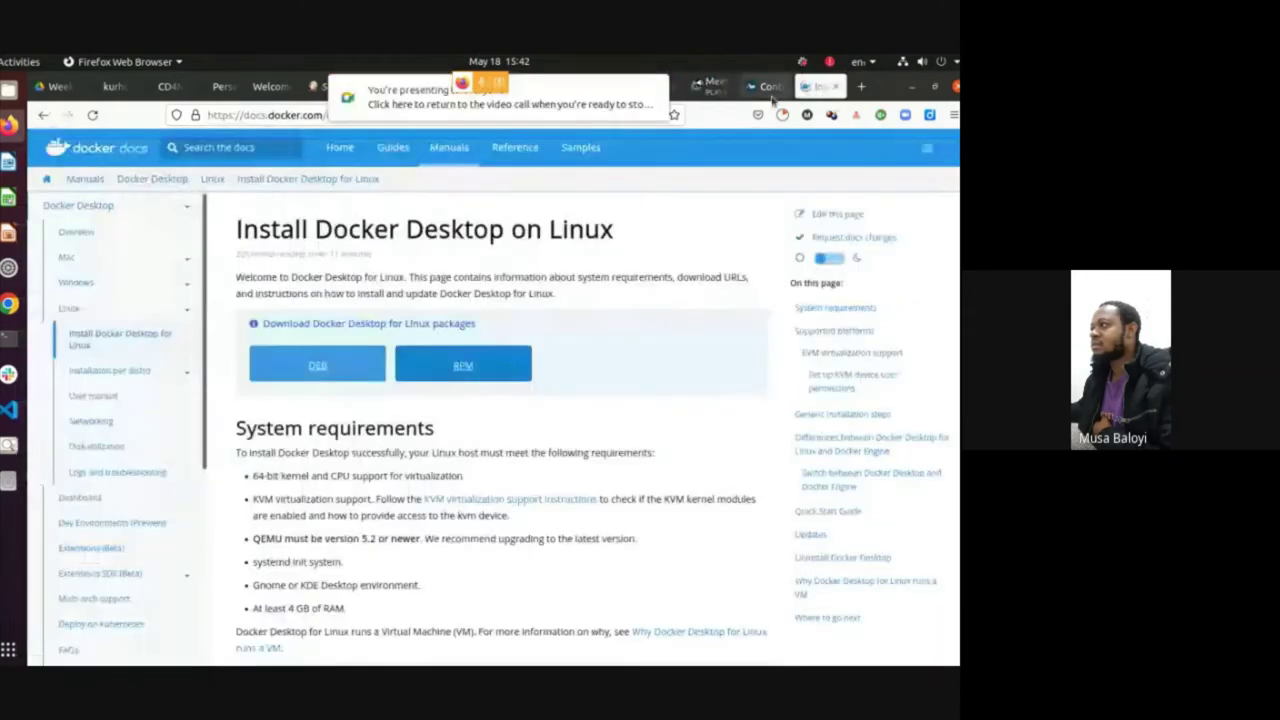
left_click(317, 365)
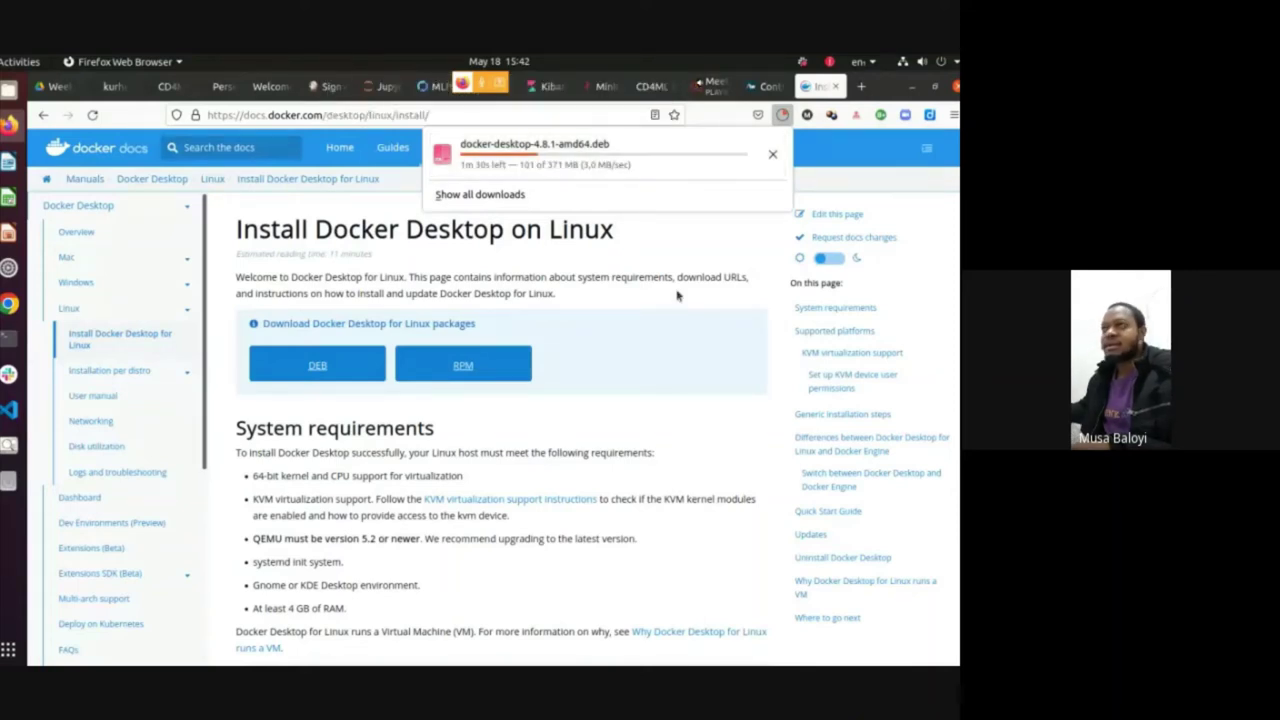
Return to 1-SystemSetup.md on GitHub and examine the Local machine environment commands, highlighting virtualenv in the pip3 install line
left_click(172, 86)
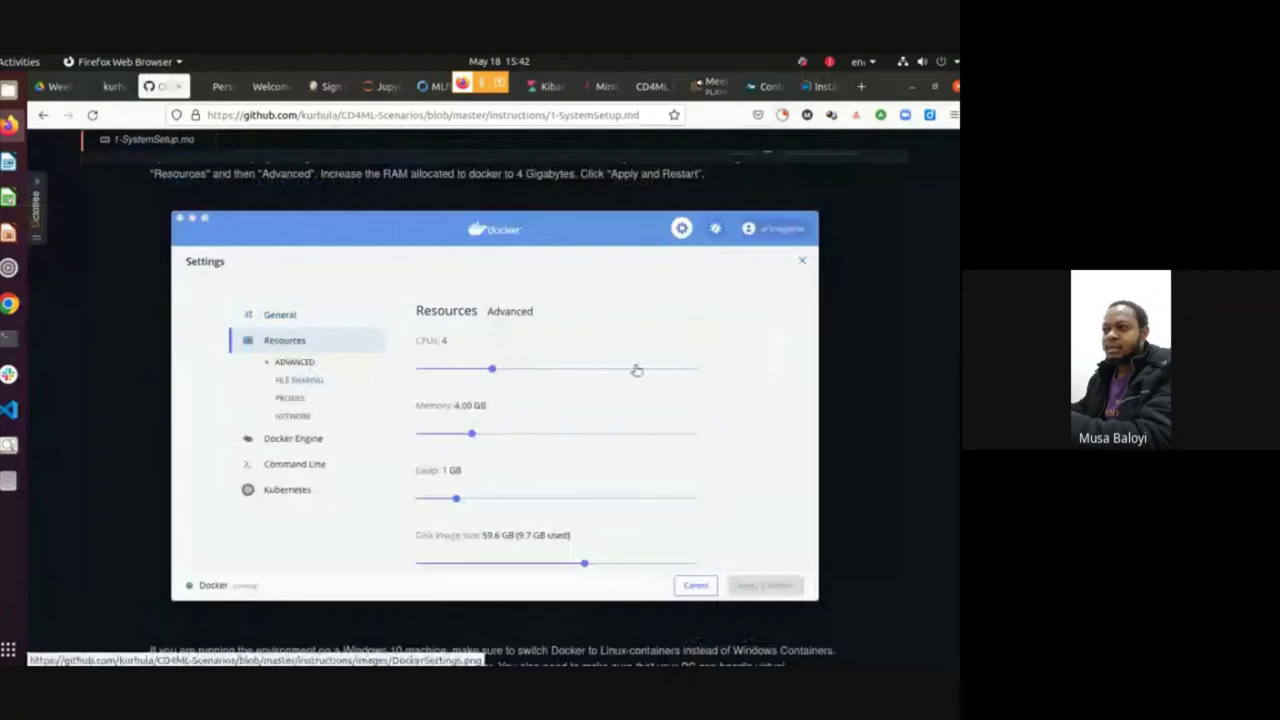
scroll(262, 413, "down", 3)
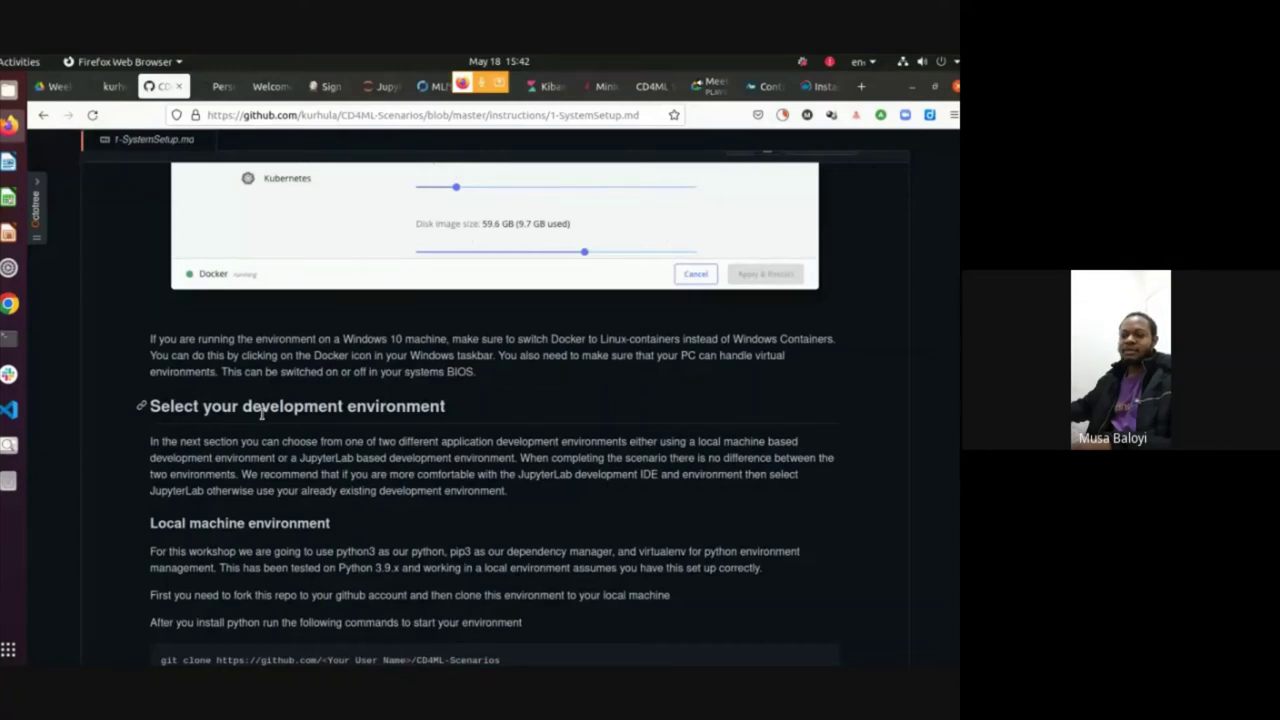
scroll(262, 413, "down", 4)
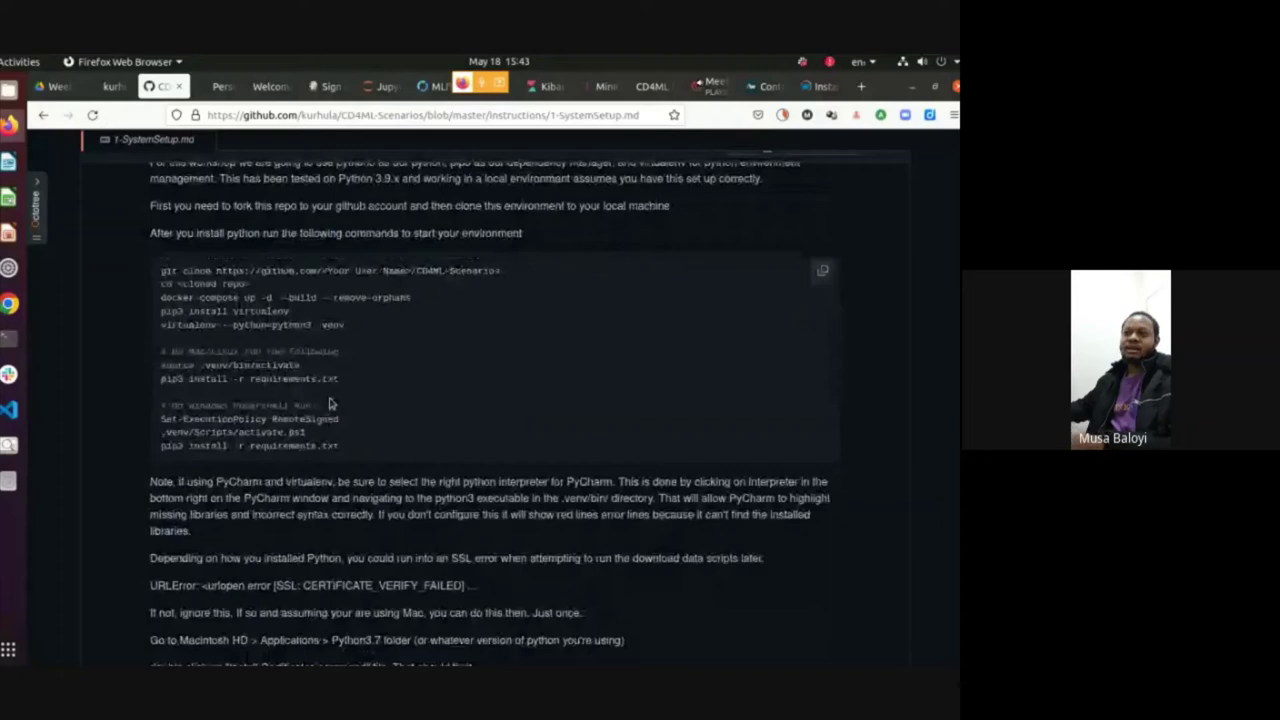
scroll(331, 403, "up", 1)
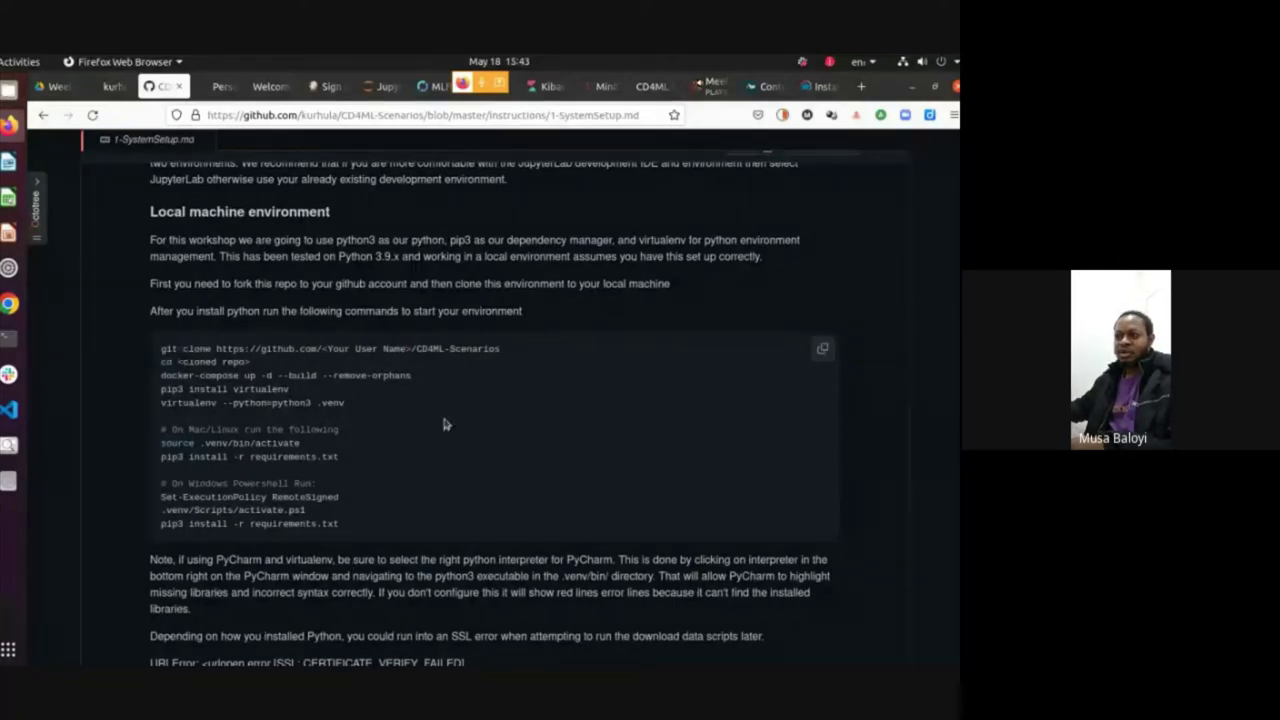
double_click(239, 389)
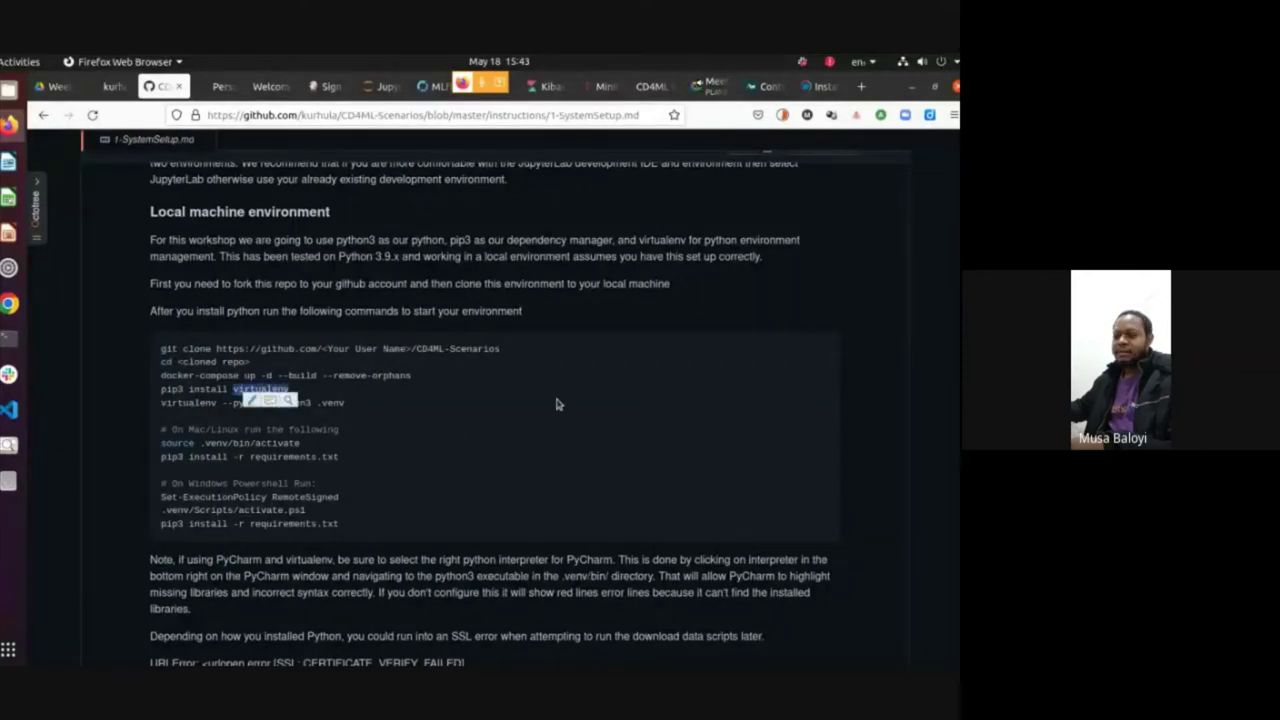
left_click(557, 404)
double_click(278, 389)
left_click(432, 383)
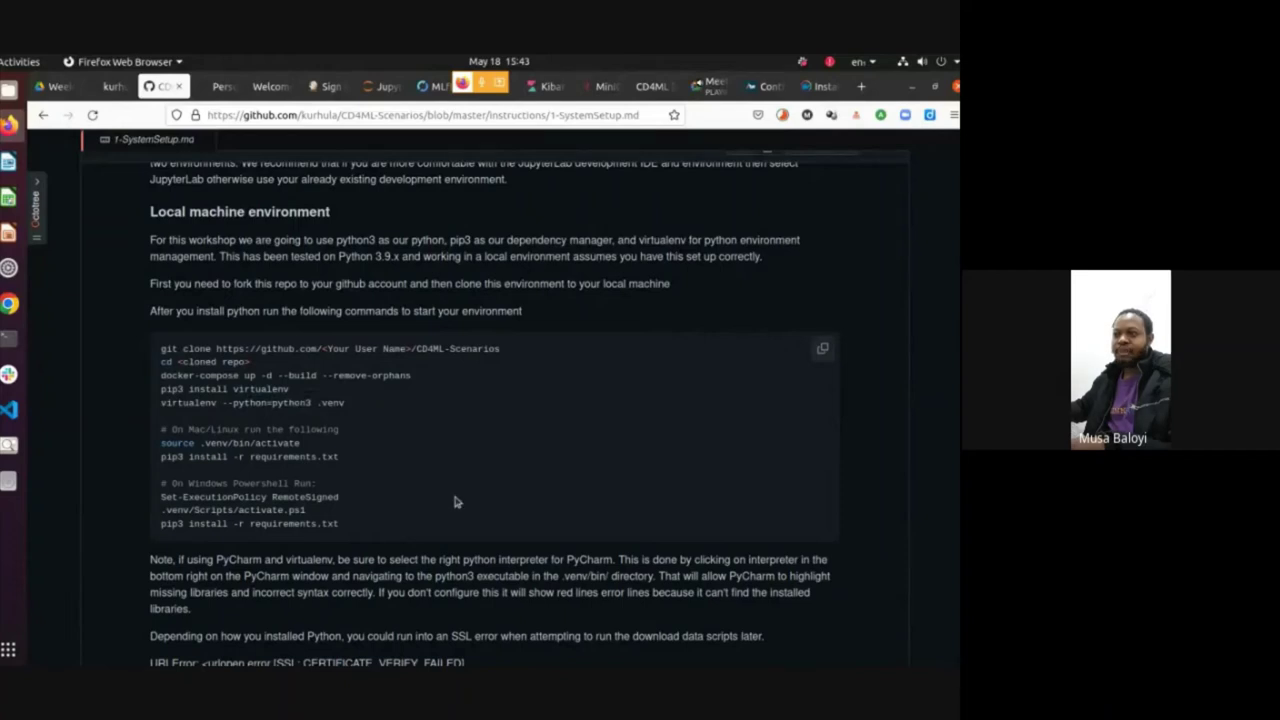
Examine the JupyterLab Development Environment instructions, highlighting docker-compose in the second item, and clear the highlight
scroll(454, 501, "down", 2)
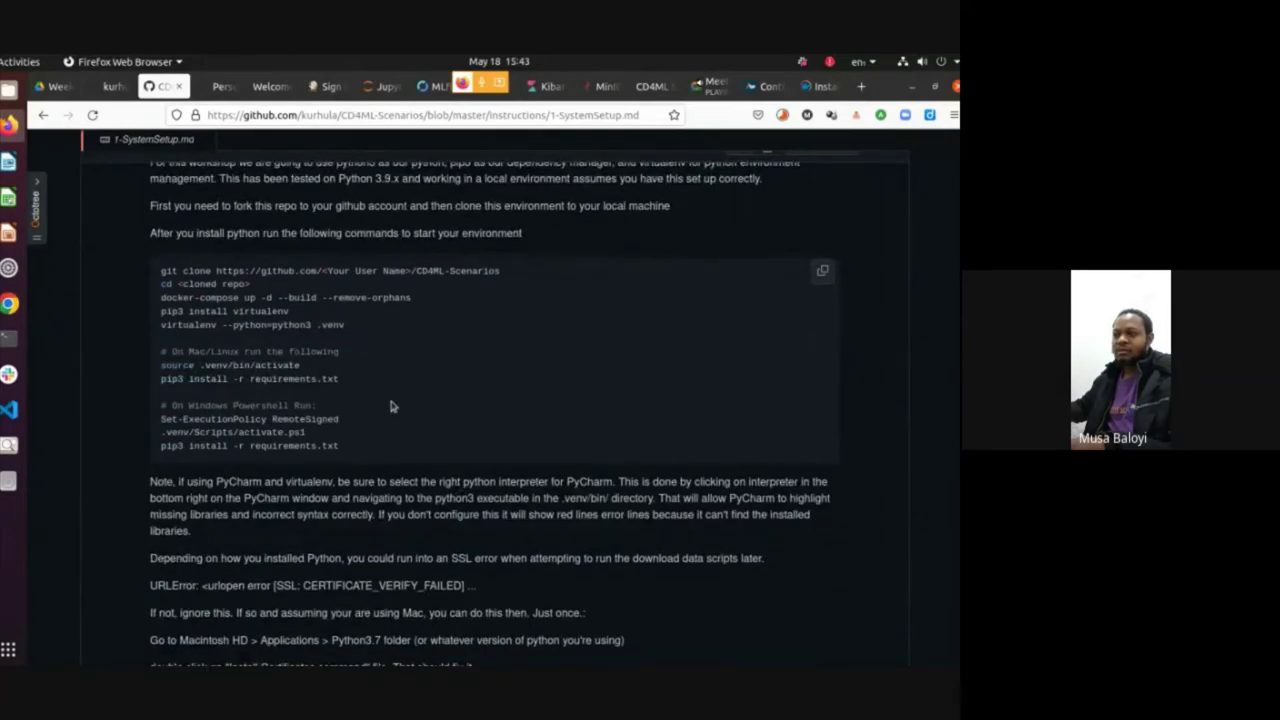
scroll(391, 406, "down", 1)
scroll(391, 406, "down", 6)
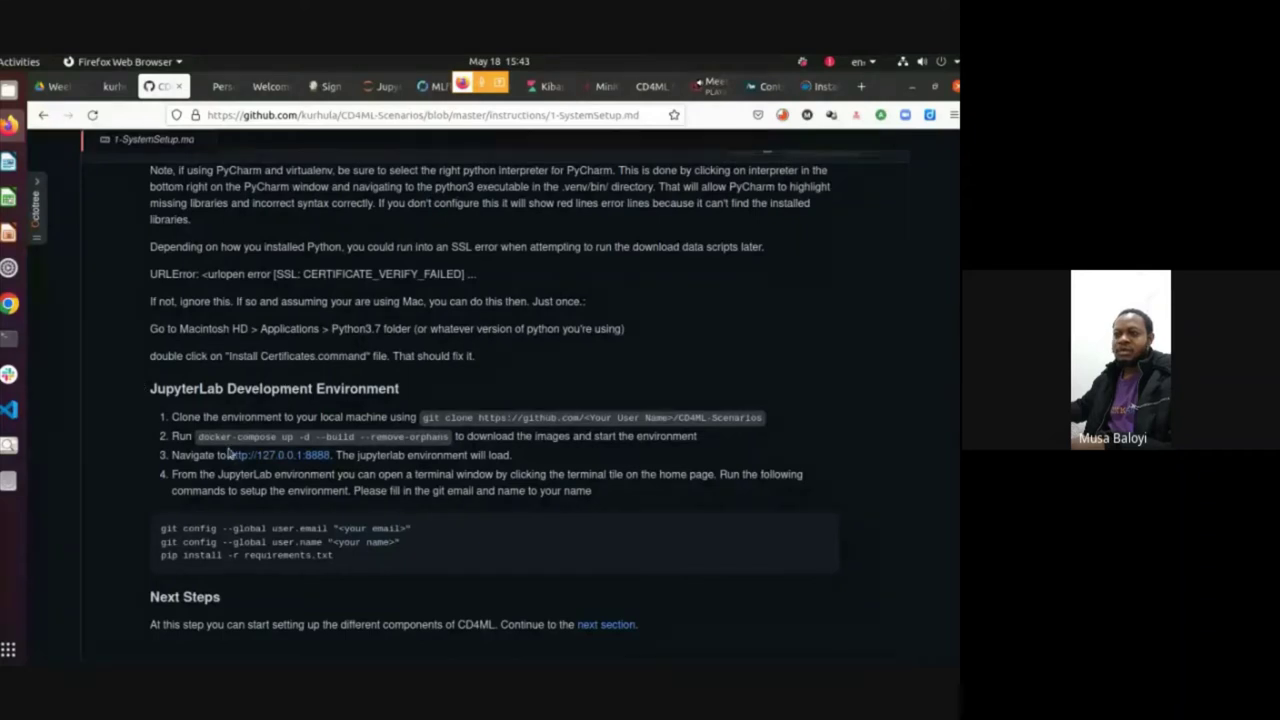
left_click_drag(197, 437, 275, 432)
scroll(410, 441, "up", 2)
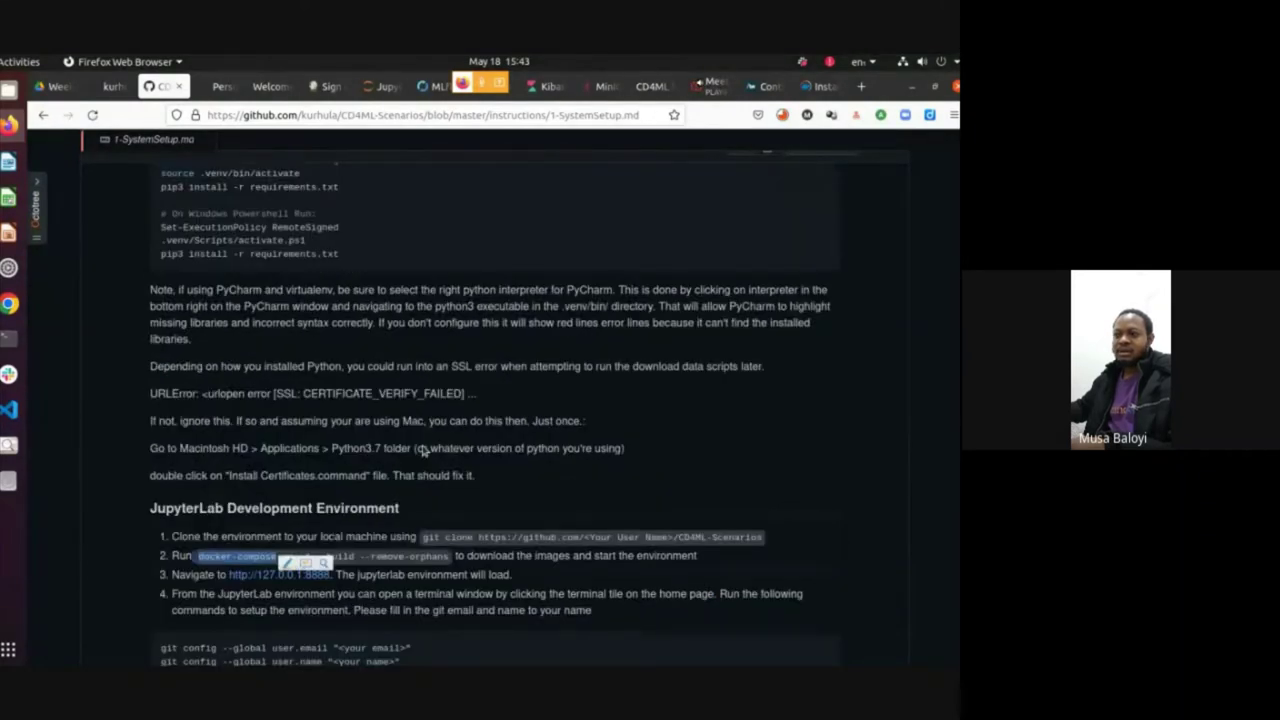
scroll(470, 480, "up", 1)
left_click(485, 487)
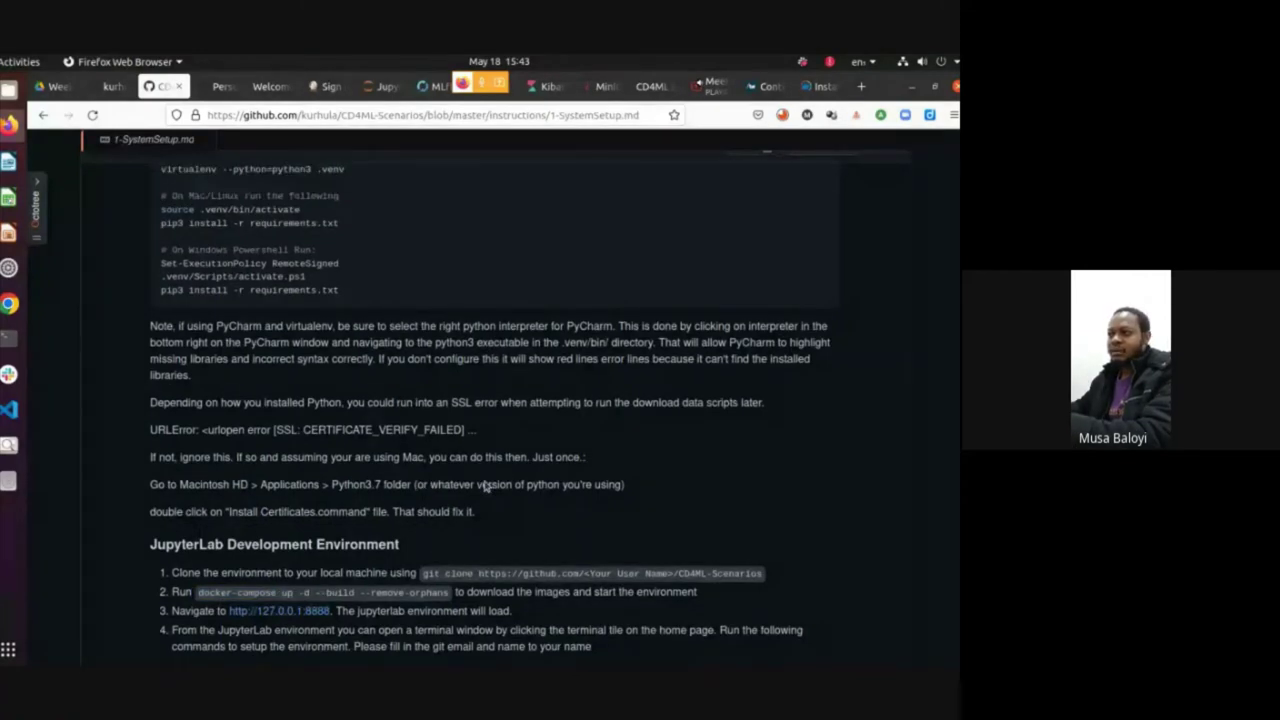
Copy the docker-compose up -d --build --remove-orphans command from the second item of the JupyterLab Development Environment instructions
scroll(485, 487, "down", 4)
left_click_drag(197, 358, 449, 358)
right_click(337, 360)
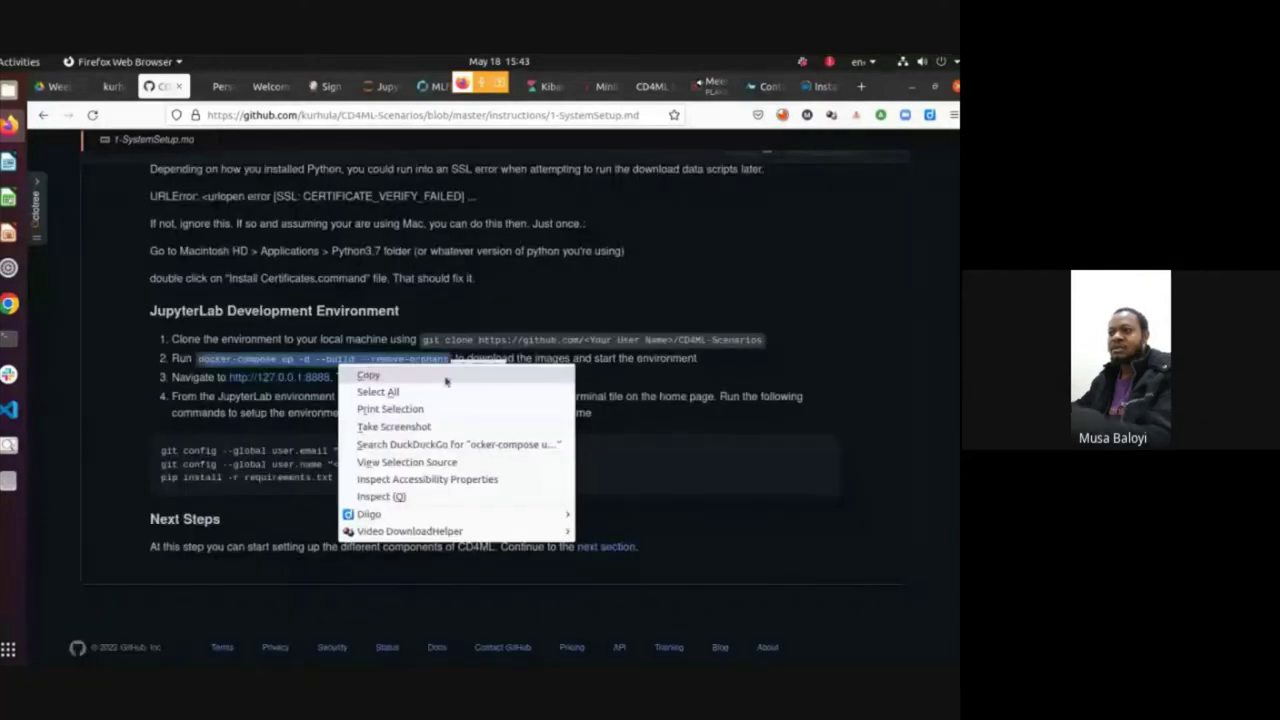
left_click(366, 371)
Switch to Terminal and enter docker-compose up -d --build --remove-orphans at the CD4ML-Scenarios prompt without running it, highlighting the command briefly
key("alt+Tab")
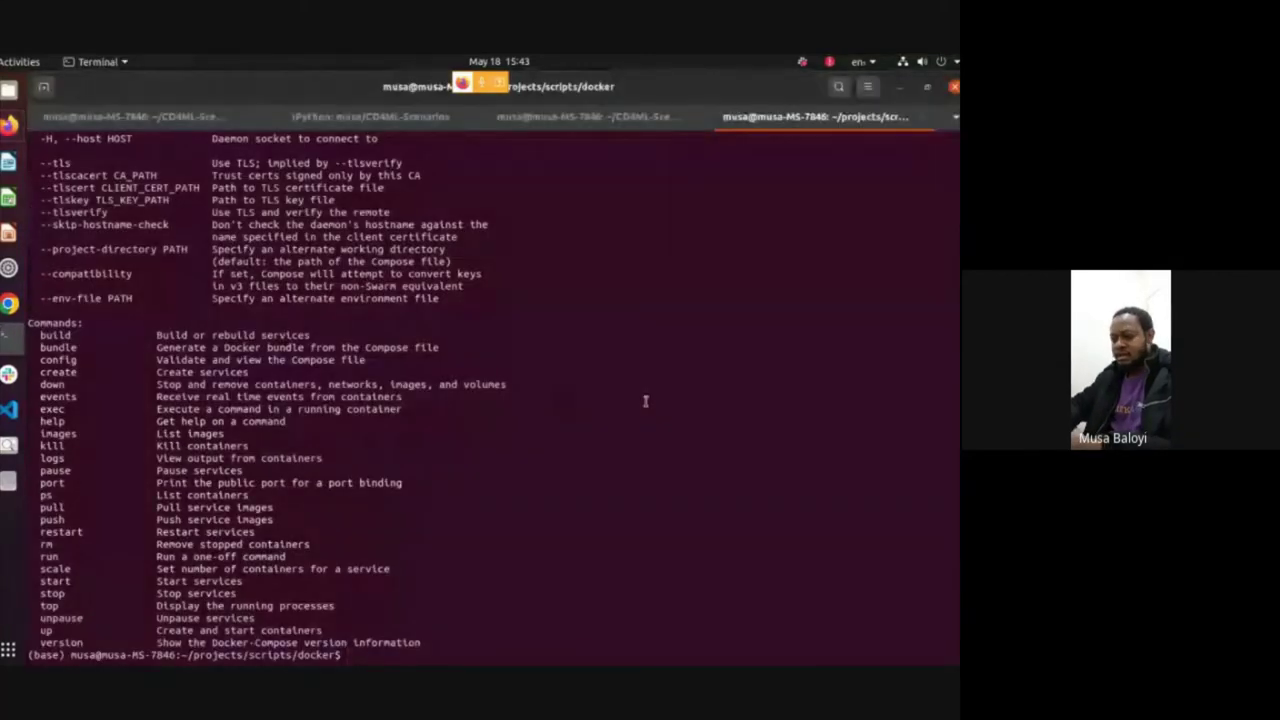
key("alt+1")
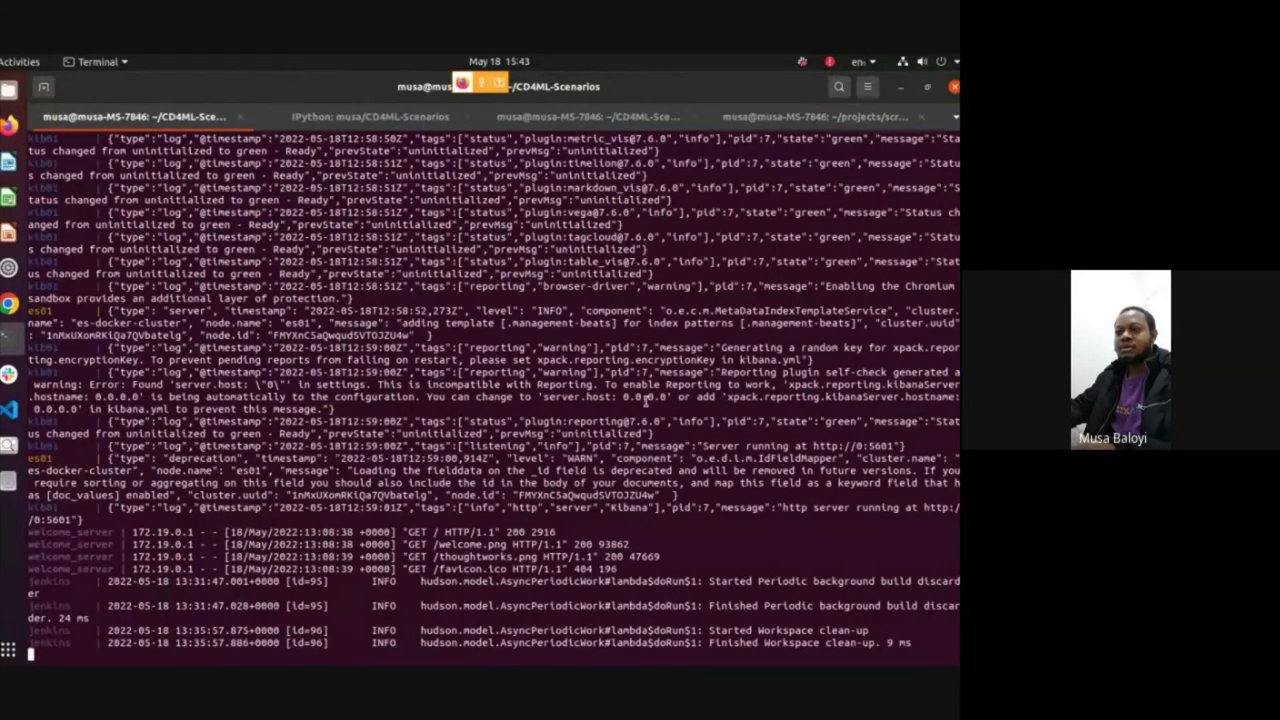
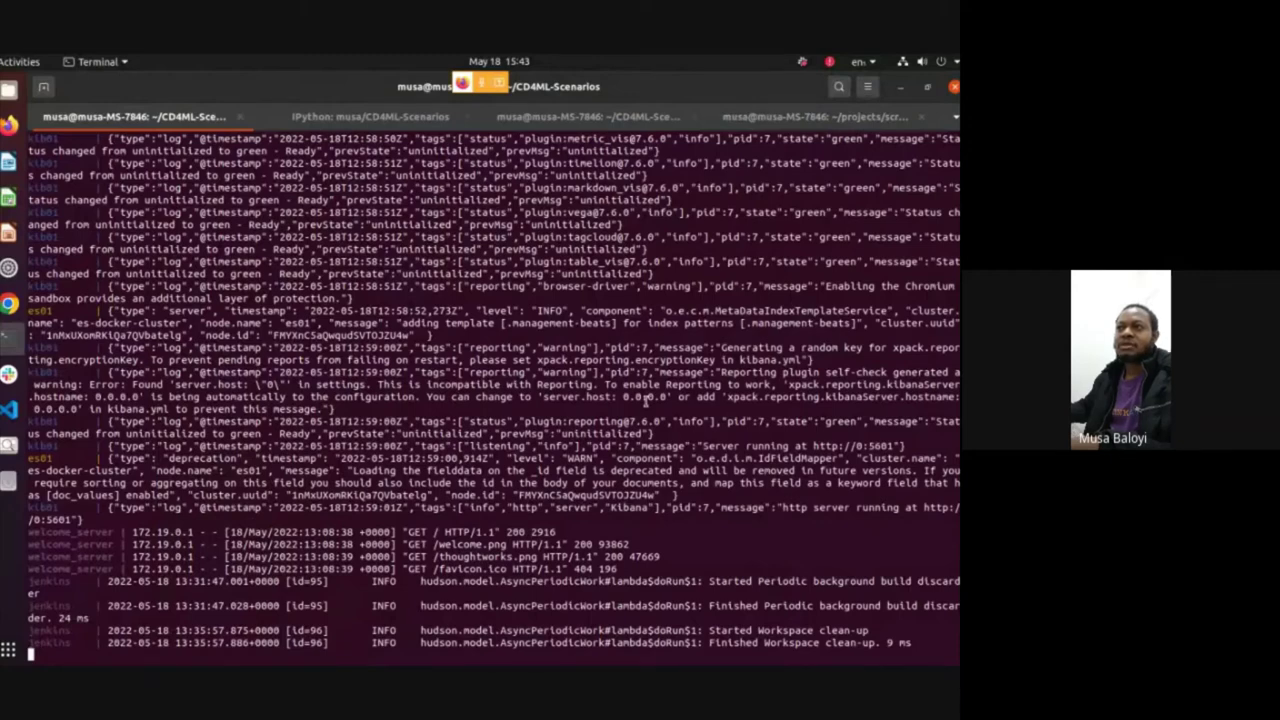
key("alt+3")
left_click(337, 192)
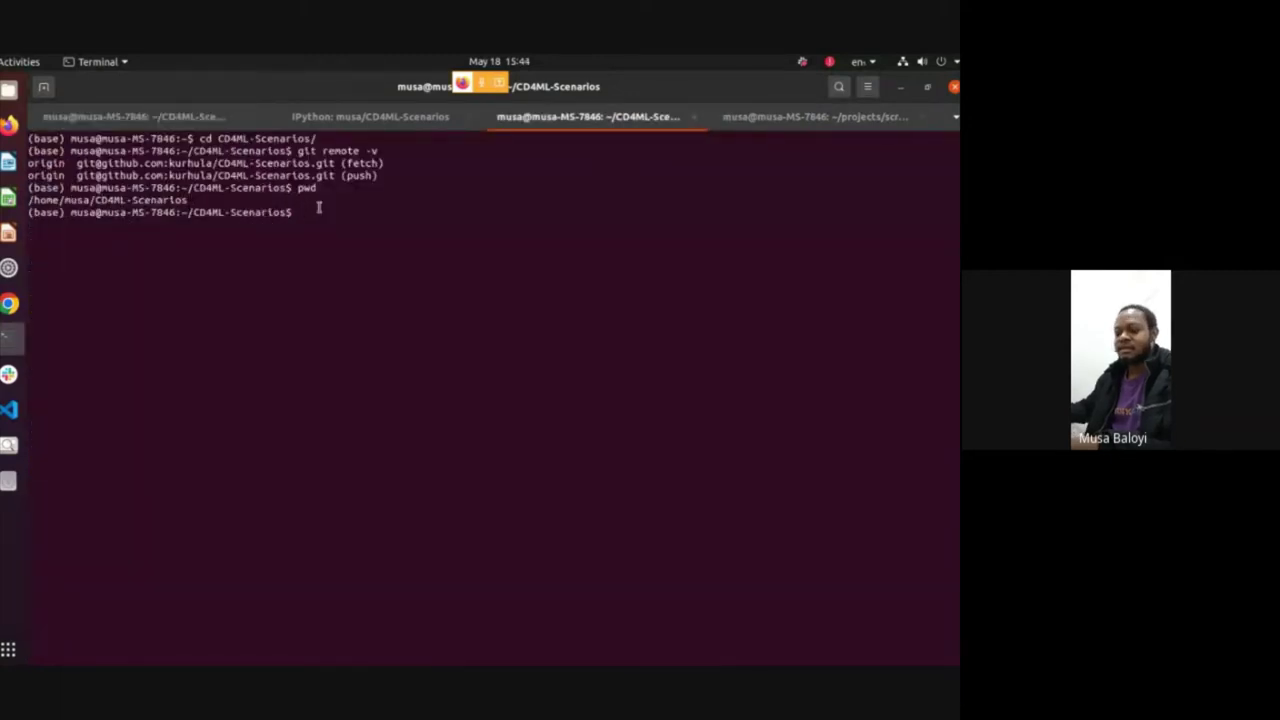
type("ocker-compose up -d --build --remove-orphans")
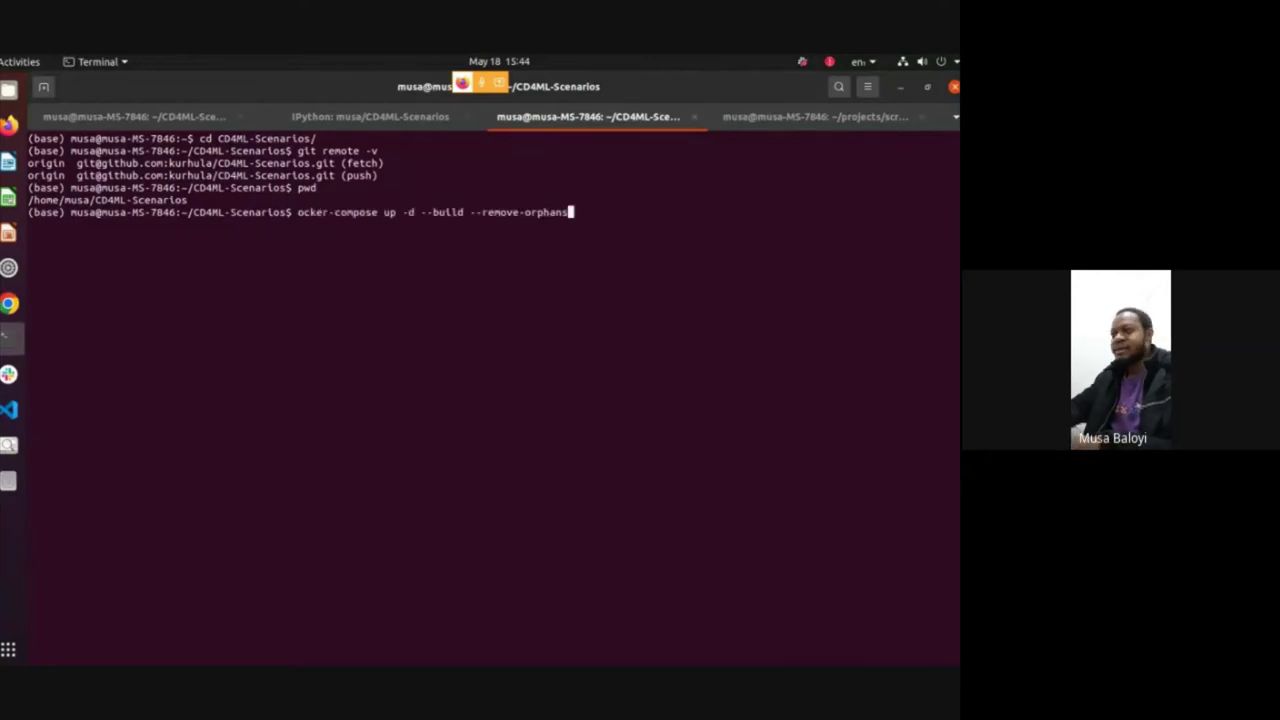
key("Home")
type("d")
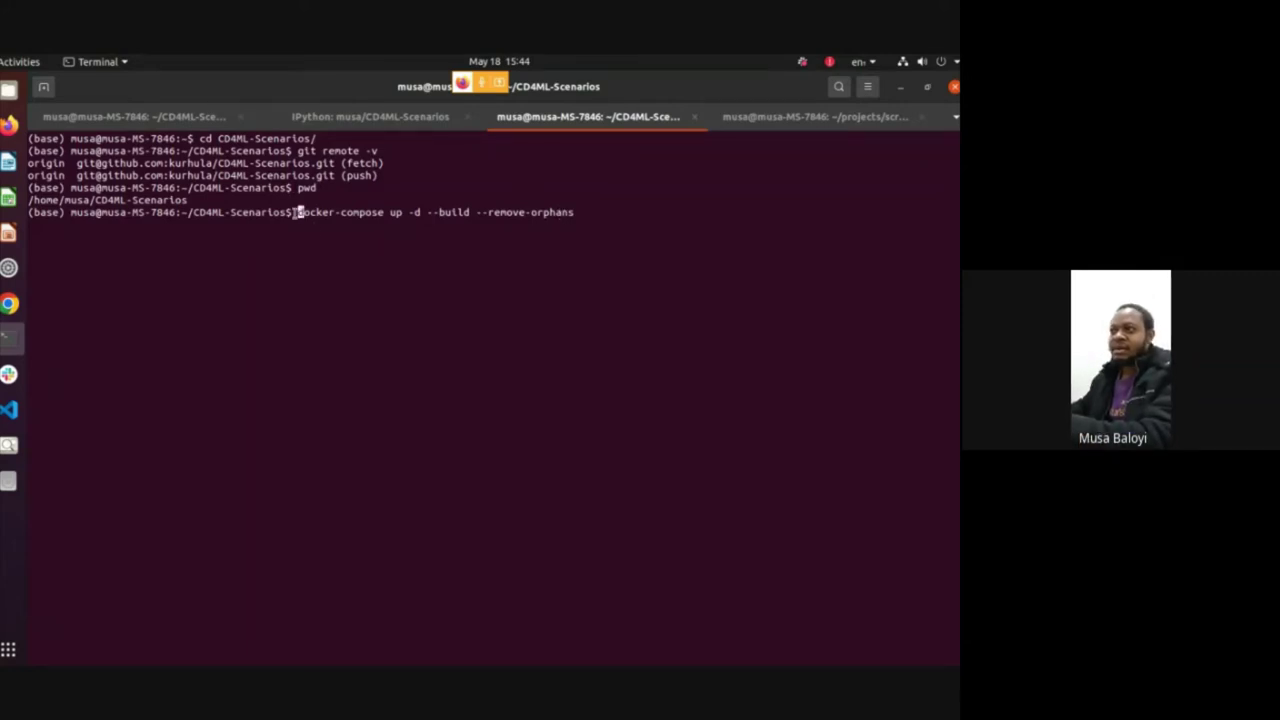
left_click_drag(297, 213, 575, 214)
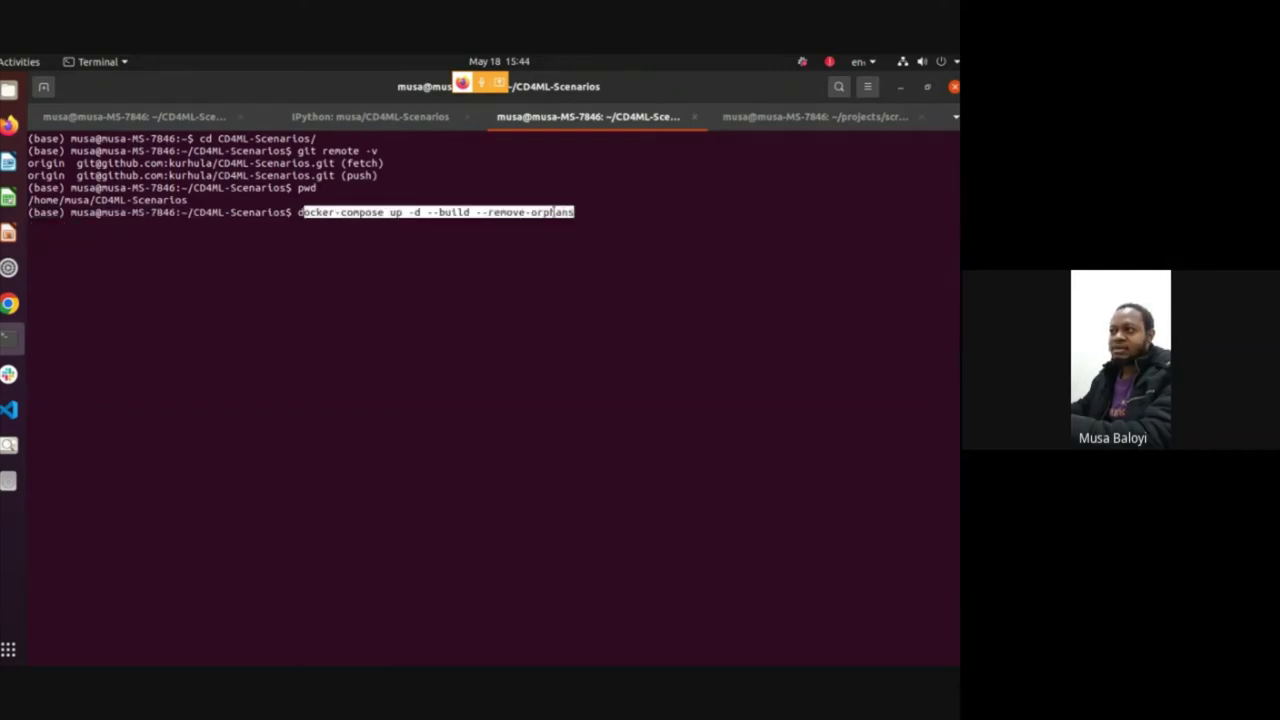
left_click(506, 308)
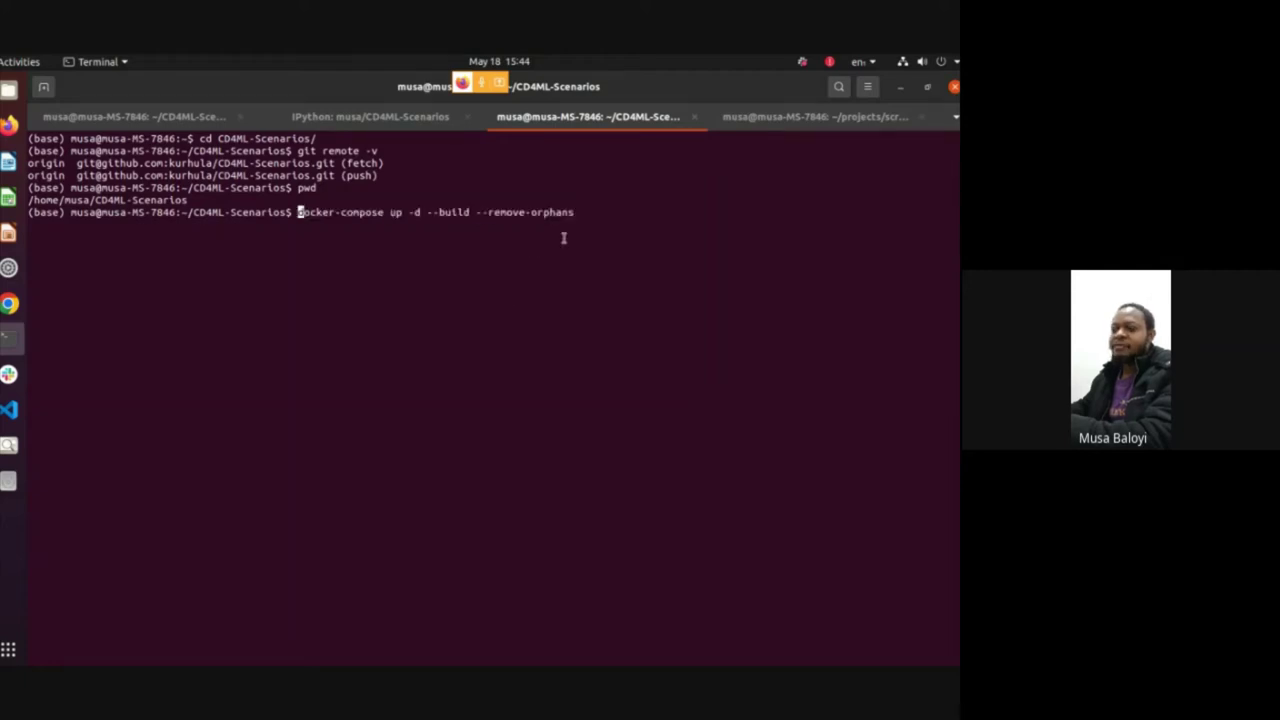
Prefix the unexecuted docker-compose command with sudo
type("sud")
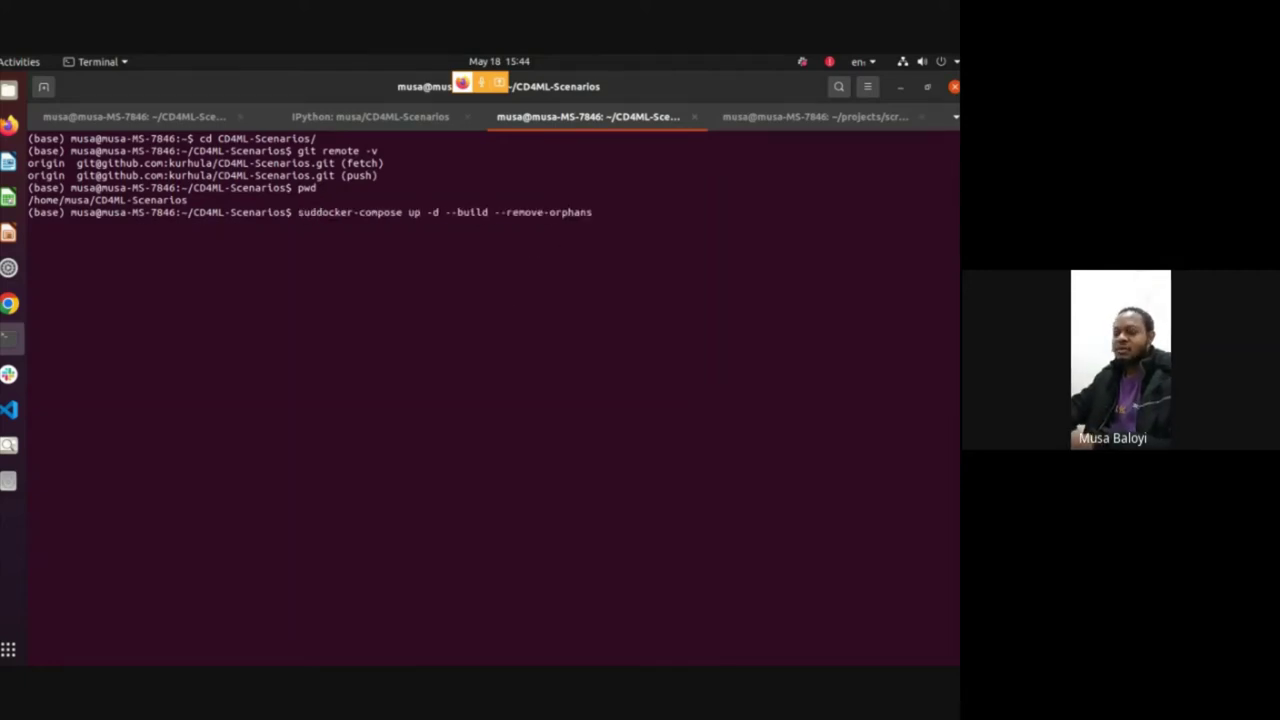
type("o")
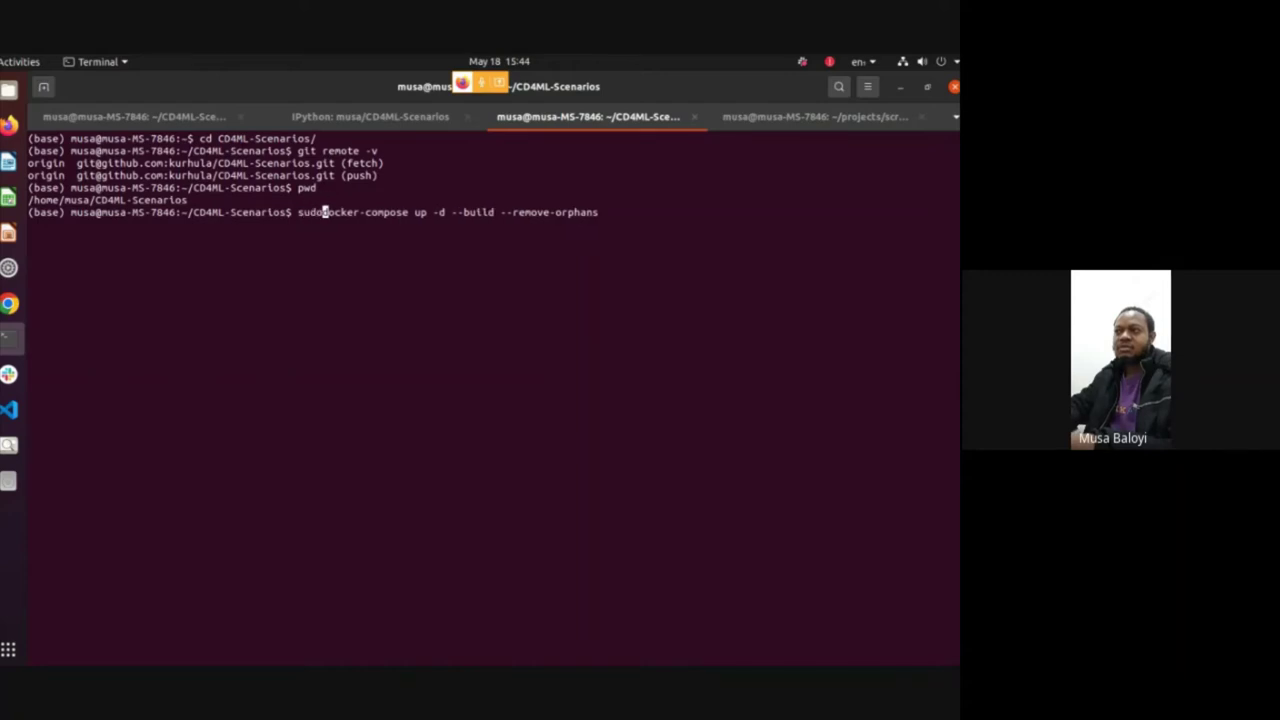
key("Home")
key("End")
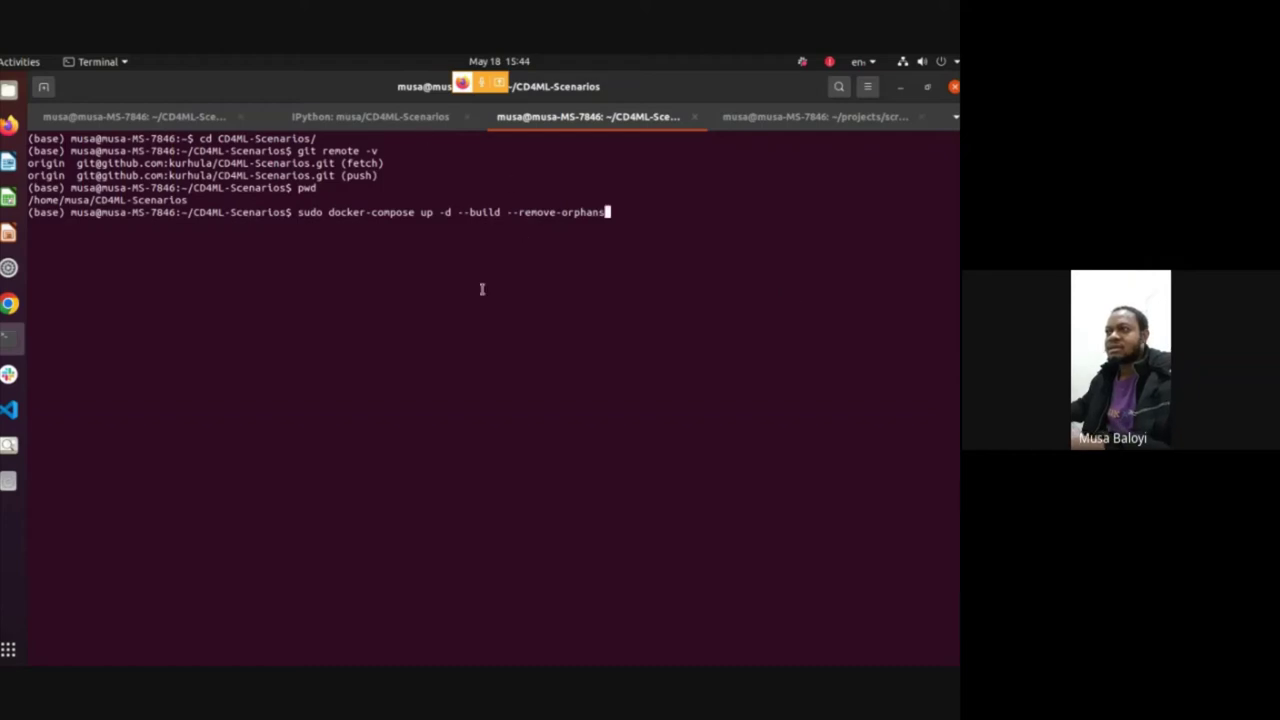
List the contents of the ~/projects/scripts/docker directory in its own terminal session
left_click(790, 117)
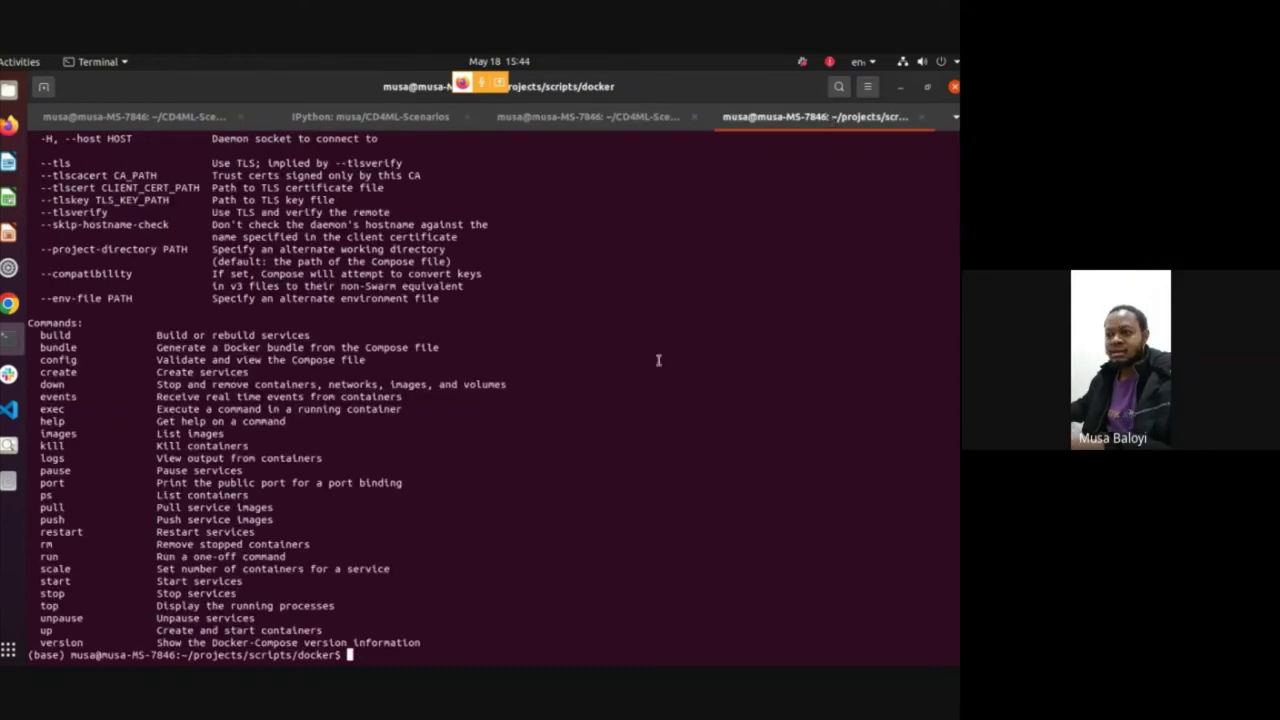
type("ls")
key("Return")
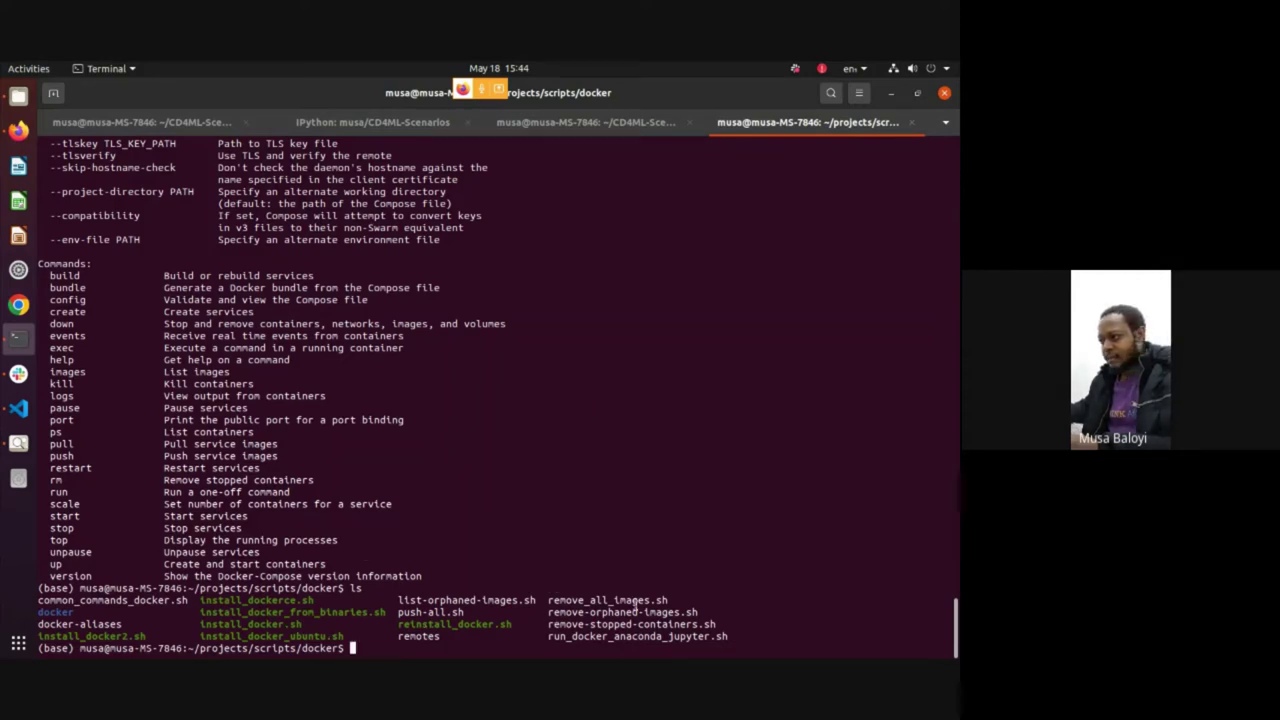
List the contents of the docker subfolder and of the nested docker/docker folder
type("ld")
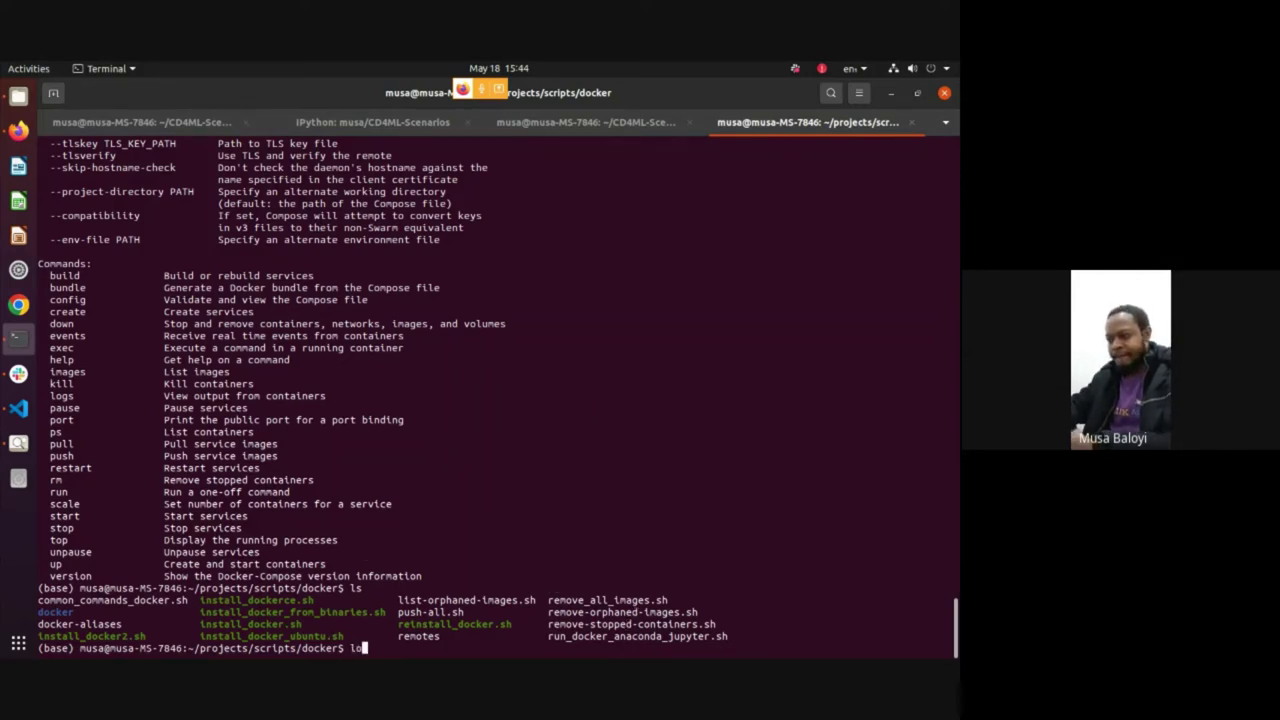
key("BackSpace")
key("BackSpace")
type("s docer")
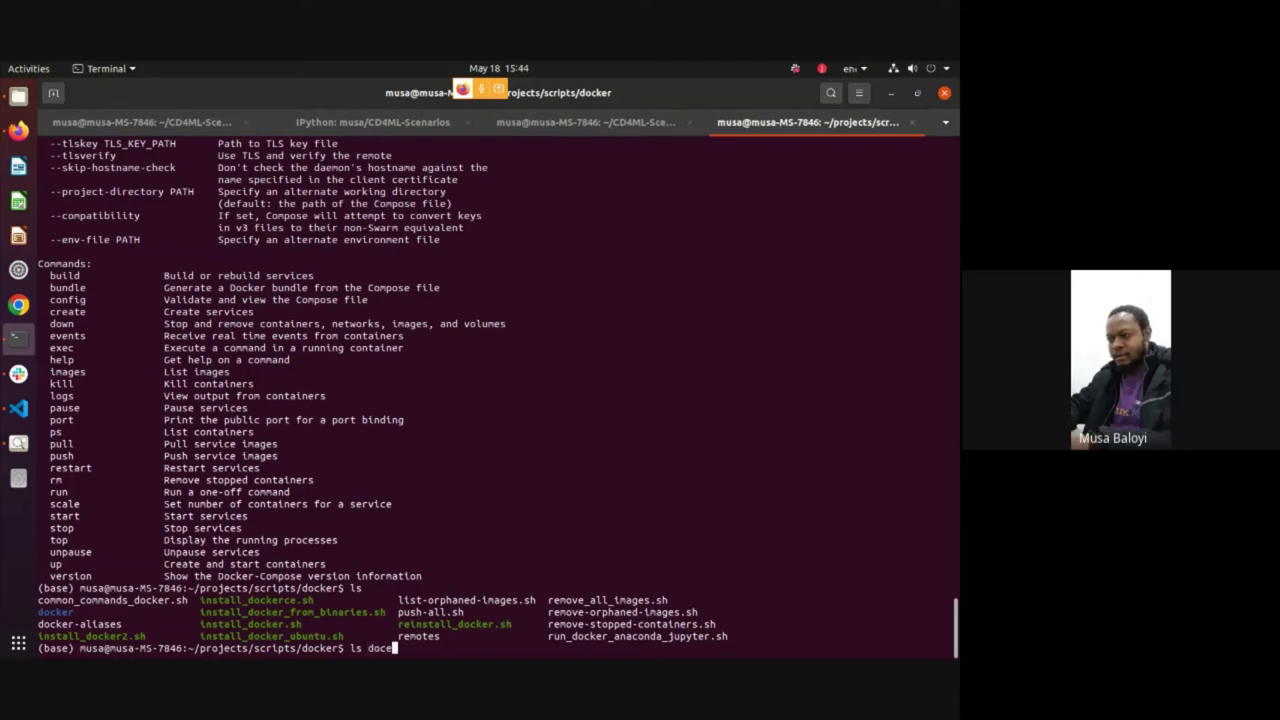
key("BackSpace")
key("BackSpace")
type("ker")
key("Return")
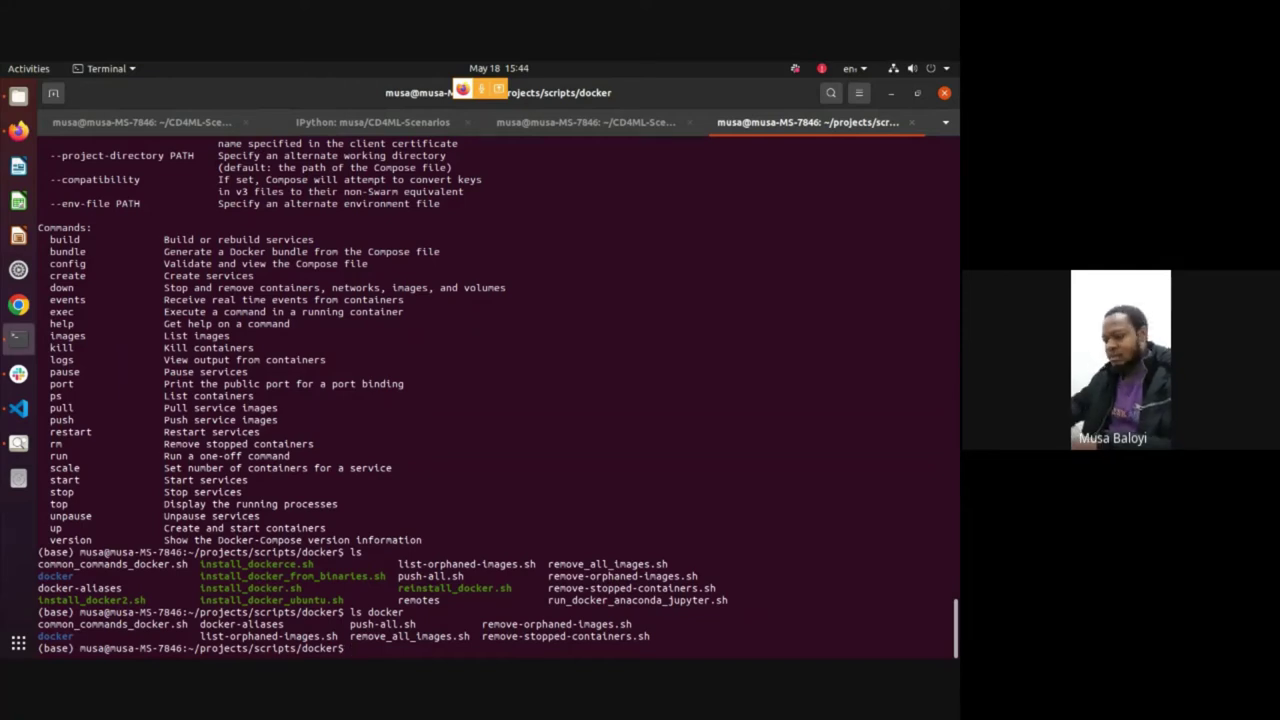
type("ls docker/docker")
key("Return")
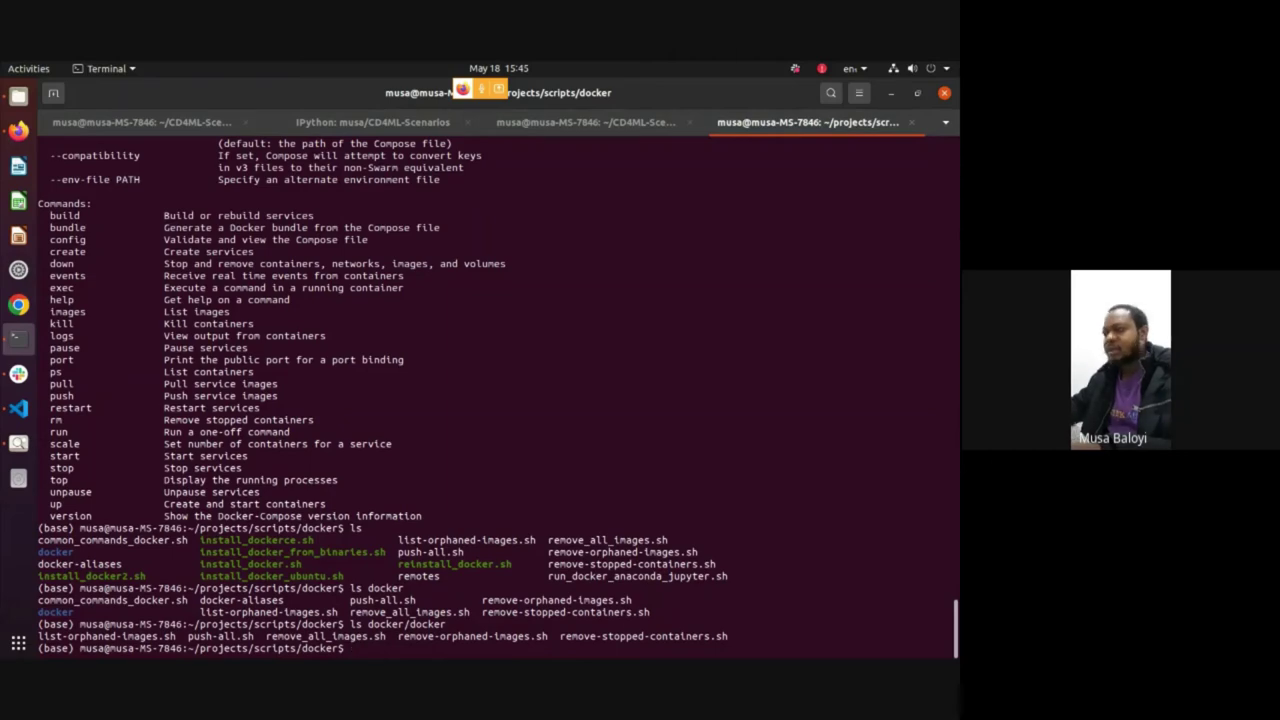
Try to find an earlier command containing $USER in the shell history
key("alt+Tab")
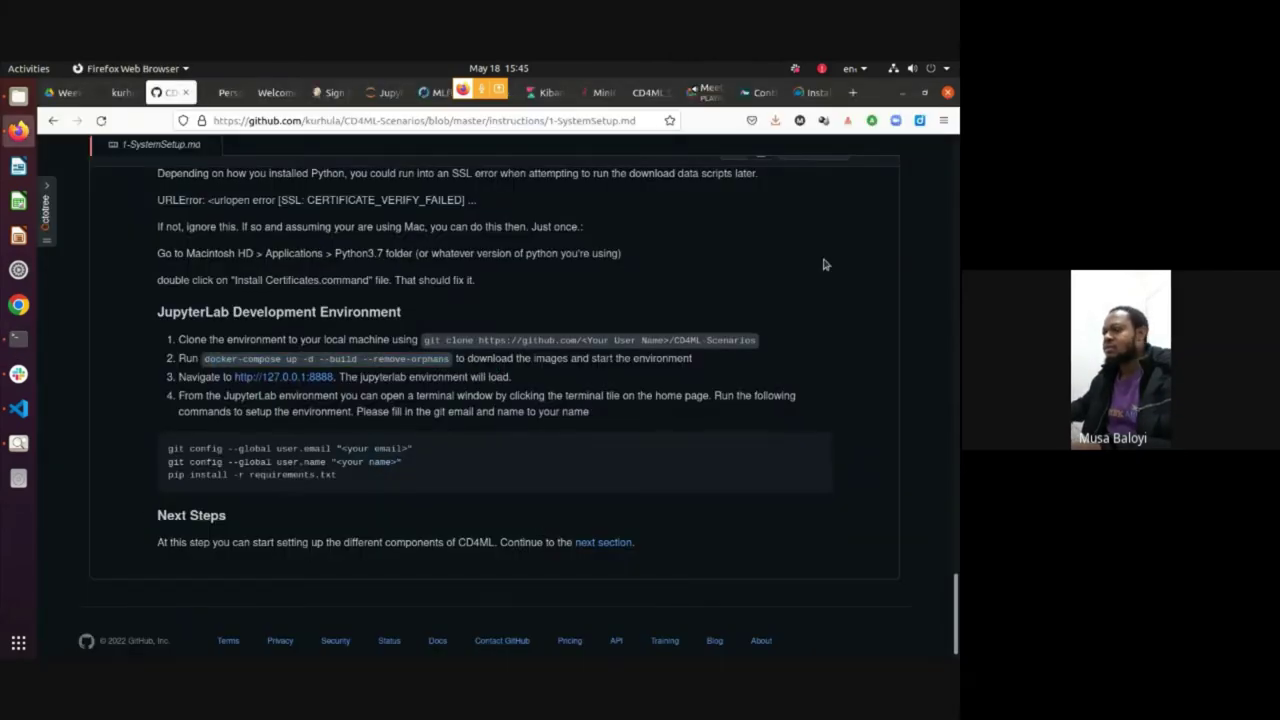
key("alt+Tab")
key("ctrl+r")
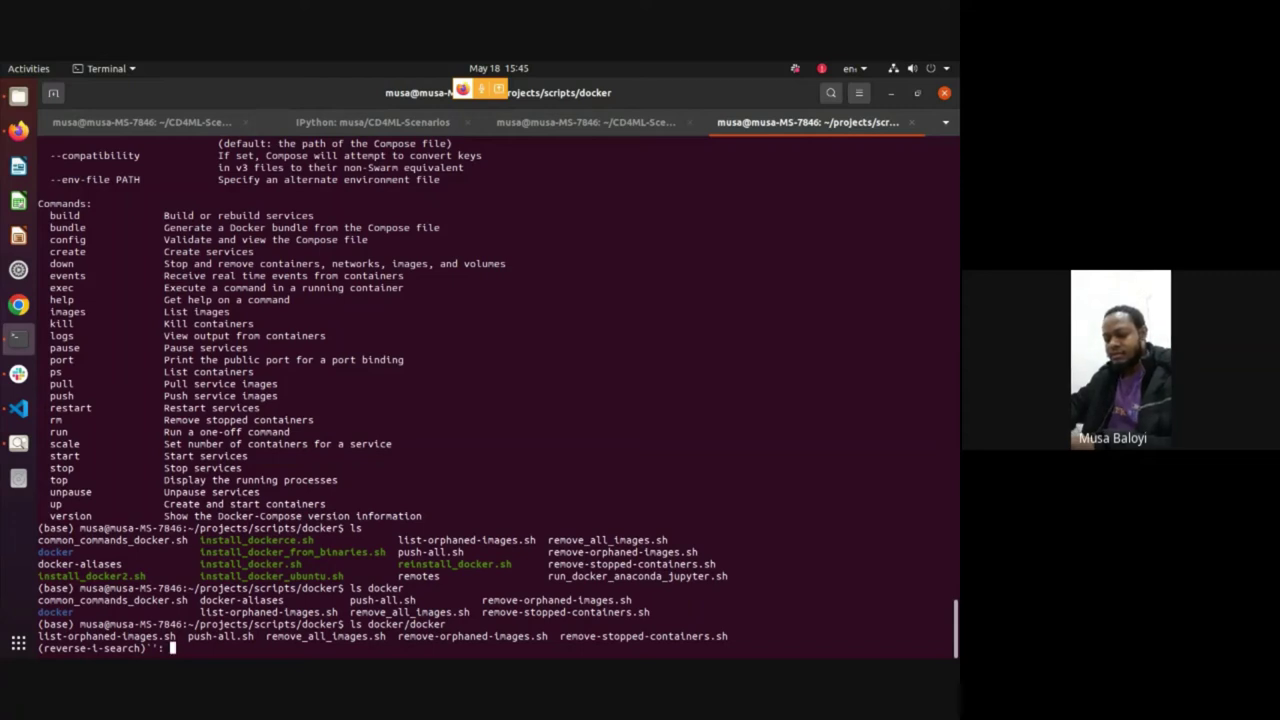
type("$user")
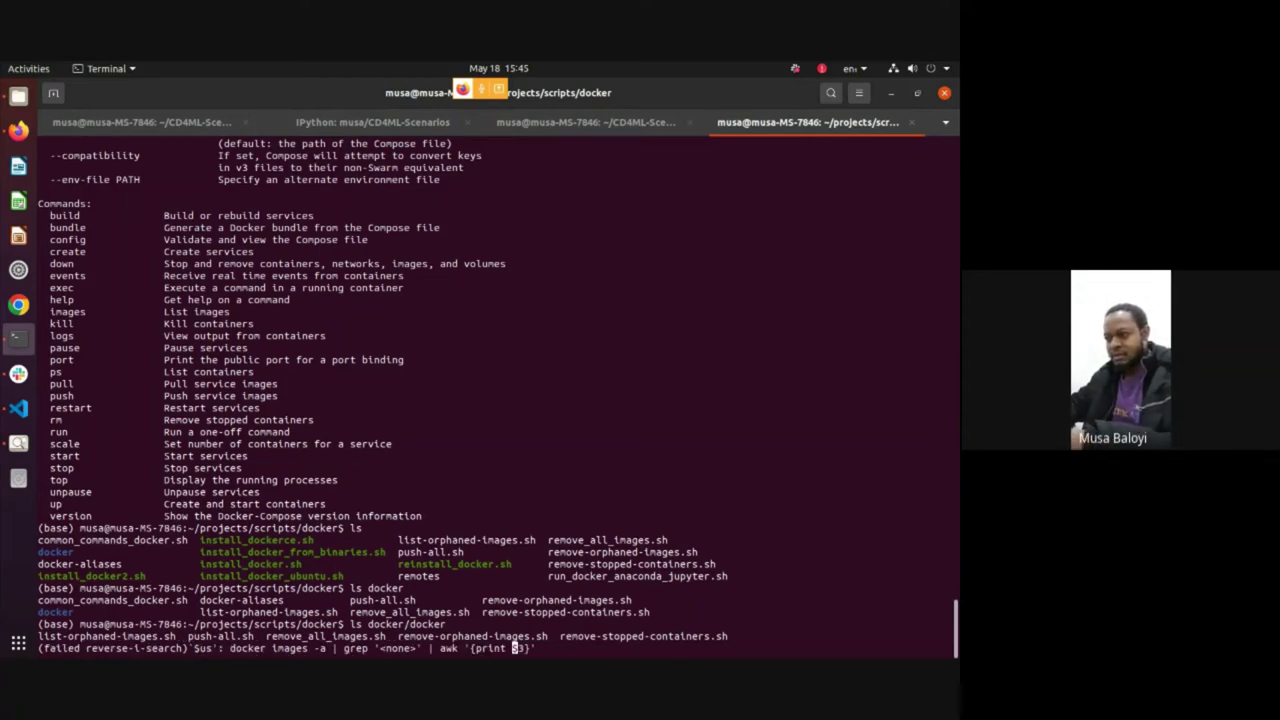
key("BackSpace")
key("BackSpace")
key("BackSpace")
key("BackSpace")
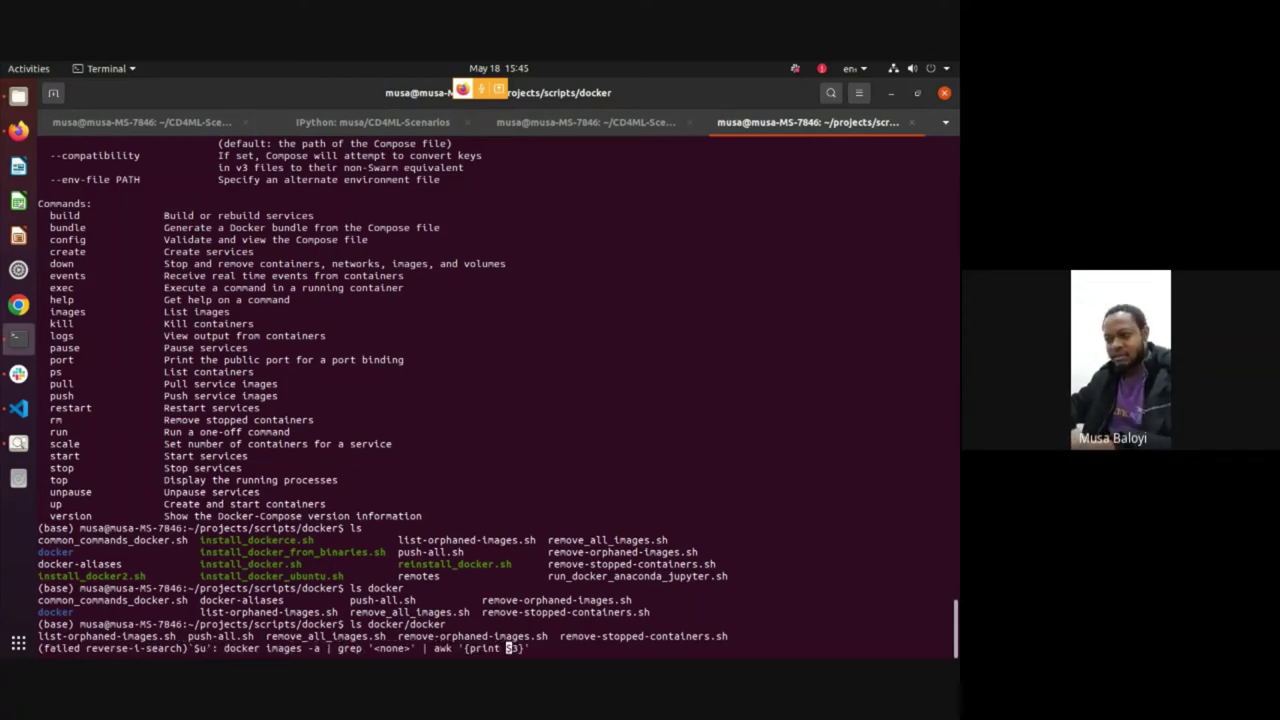
type("USER")
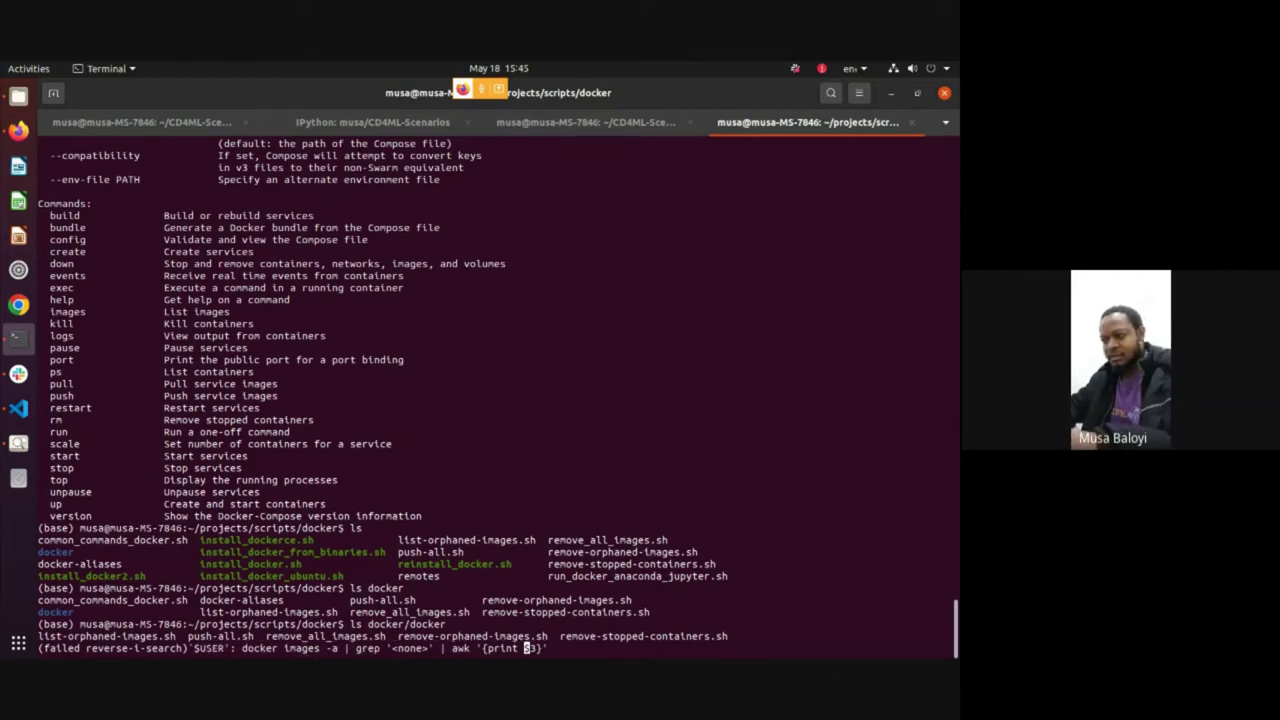
key("ctrl+c")
Search the shell history for grou and recall sudo groupadd docker at the prompt without running it
key("ctrl+r")
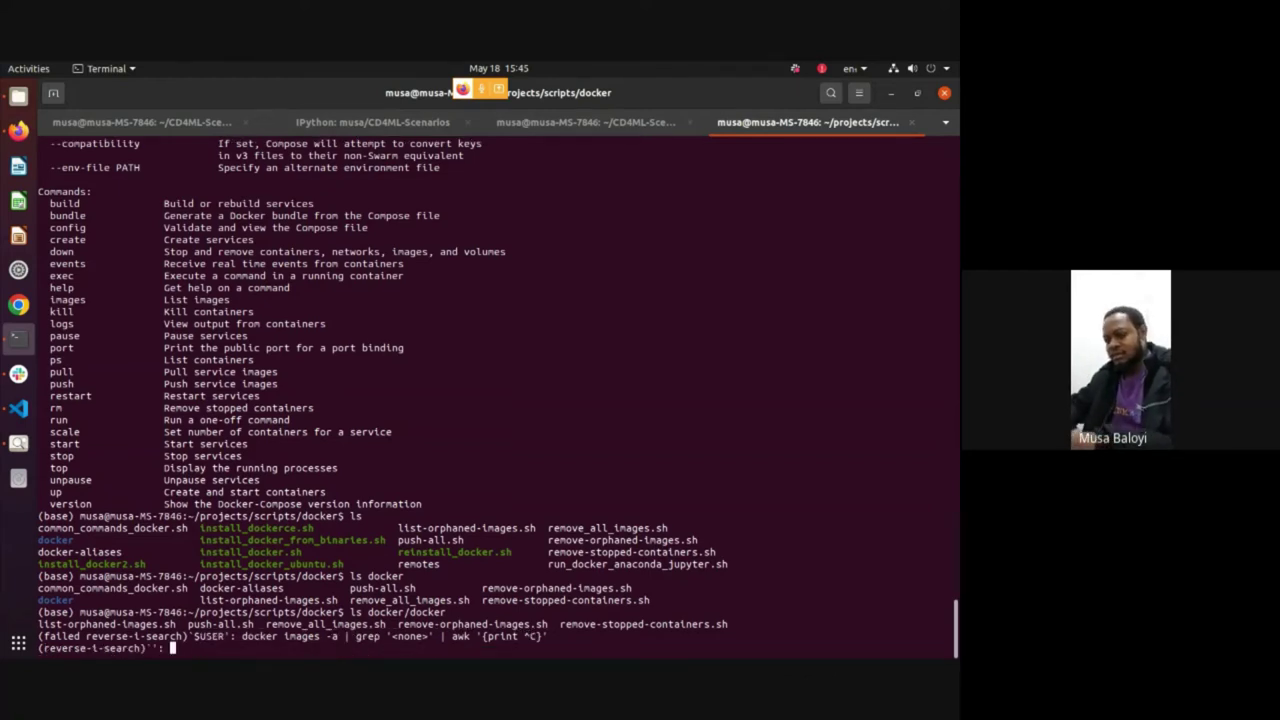
type("grou")
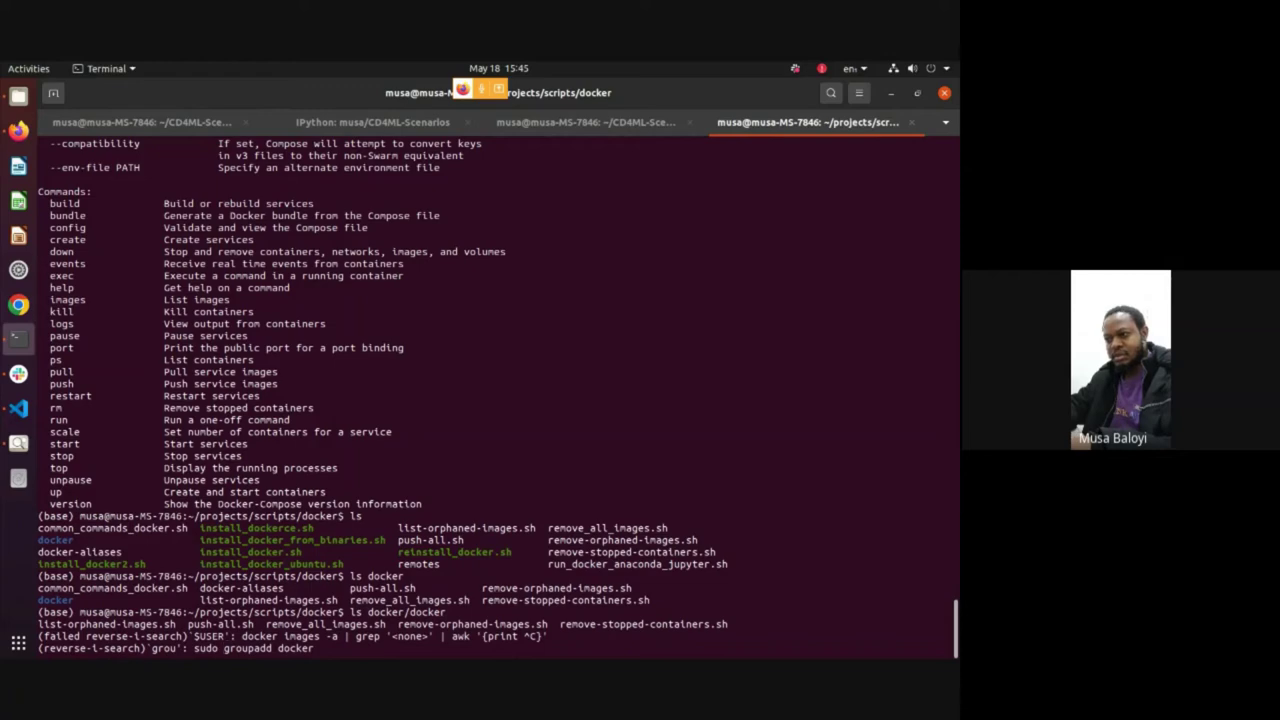
key("End")
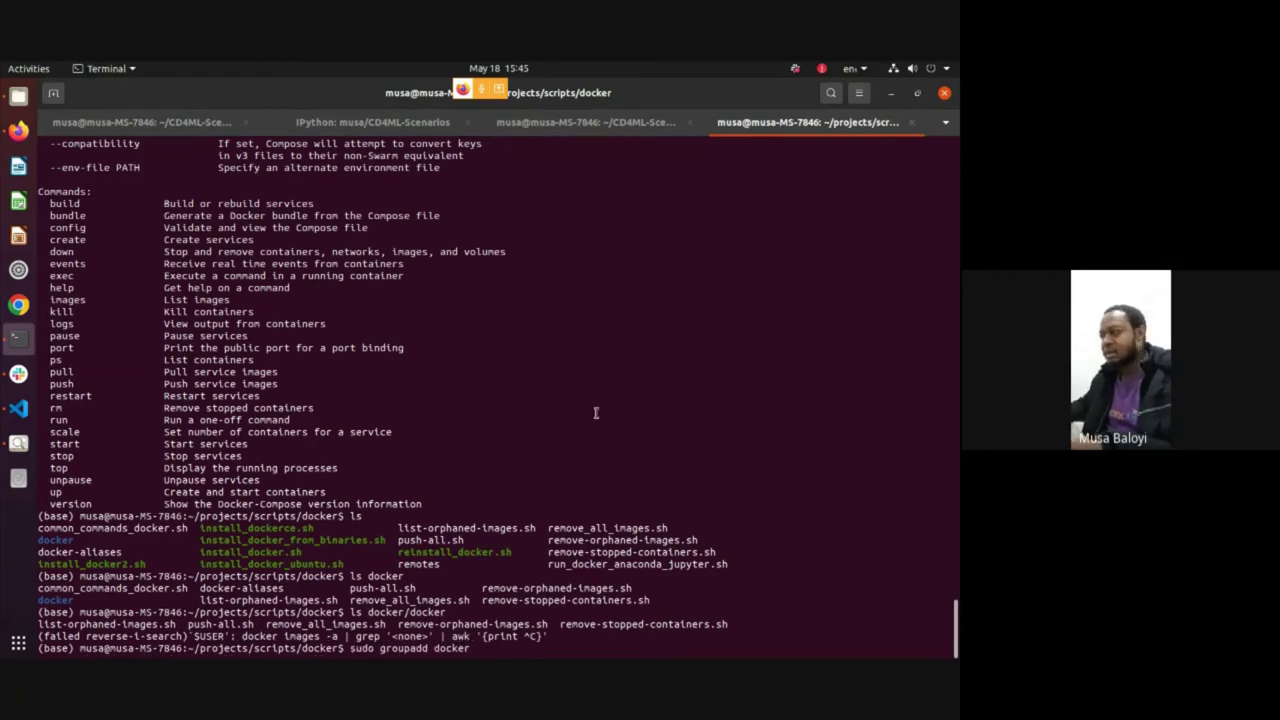
Switch to Firefox and search DuckDuckGo in a new tab for run docker compose without sudo
key("alt+Tab")
left_click(812, 93)
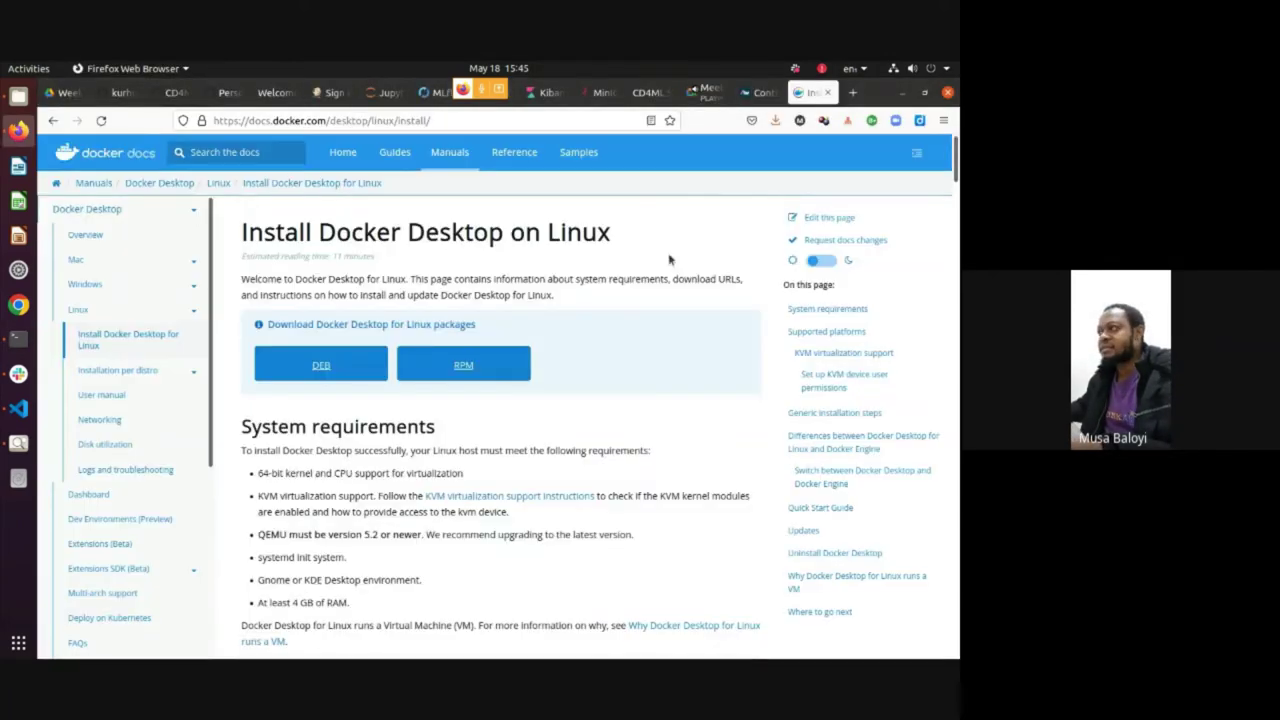
key("ctrl+t")
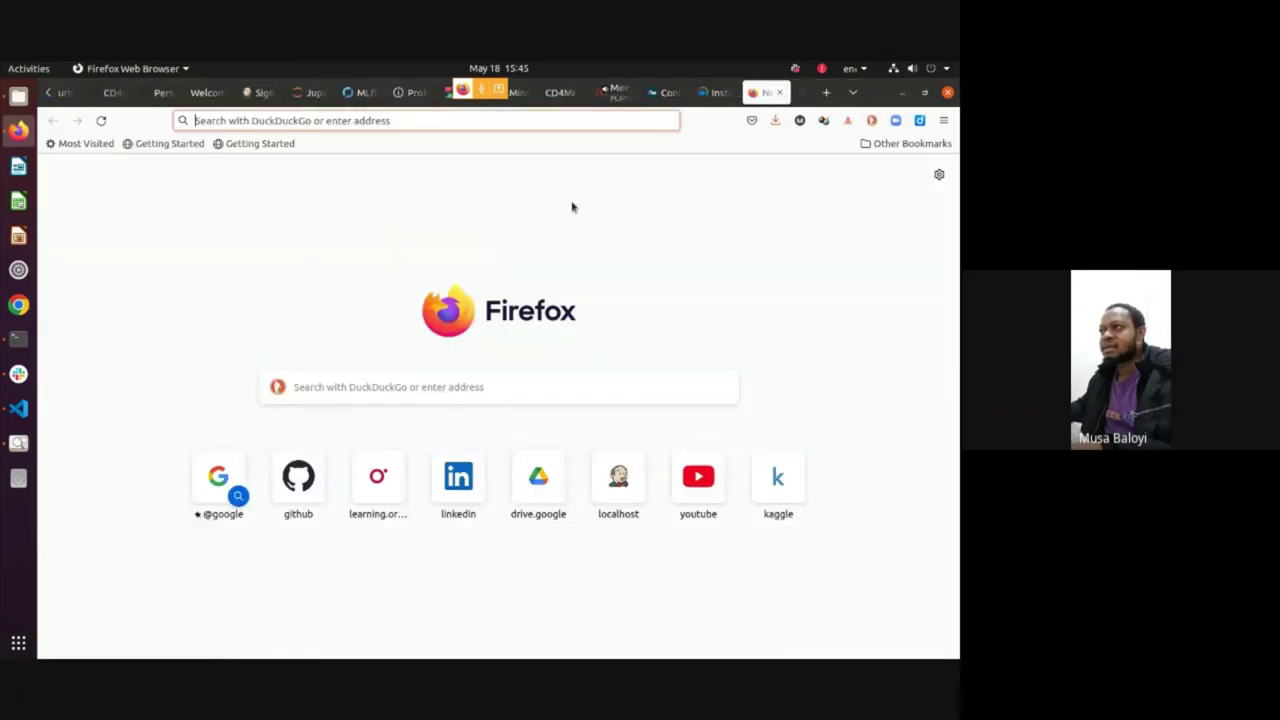
left_click(536, 121)
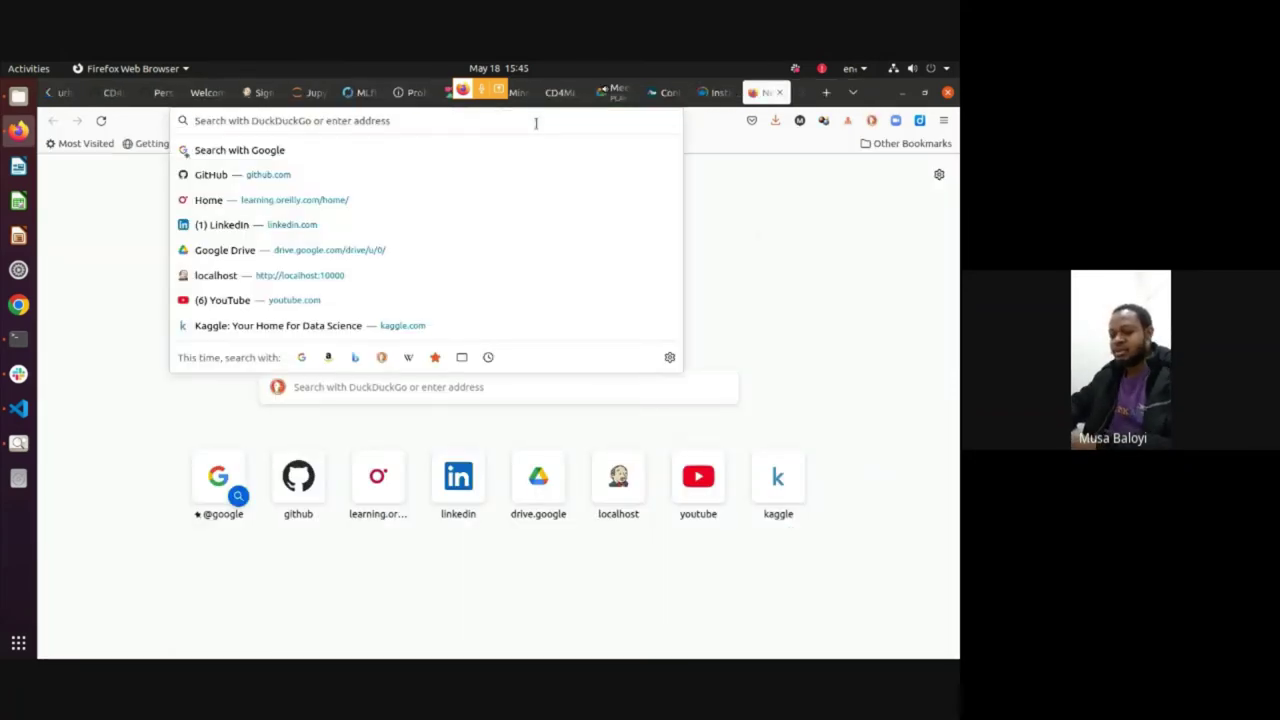
type("run")
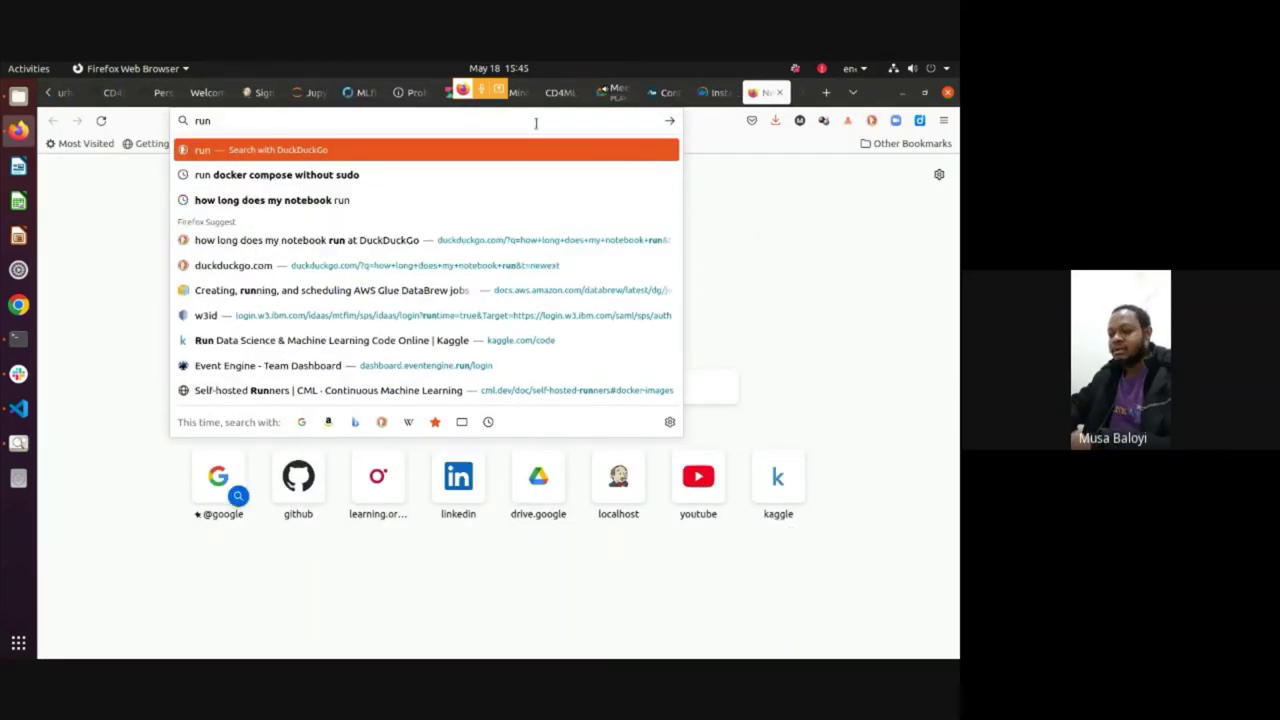
type(" docker")
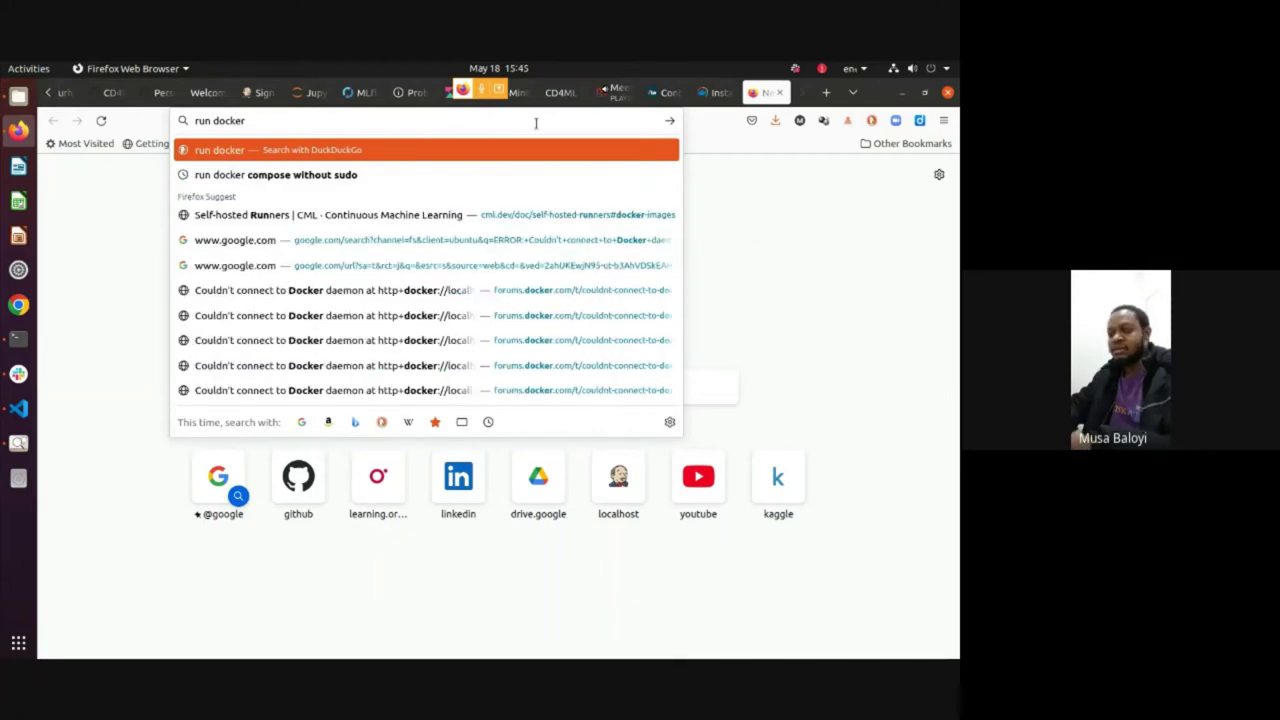
type(" compose with")
key("Down")
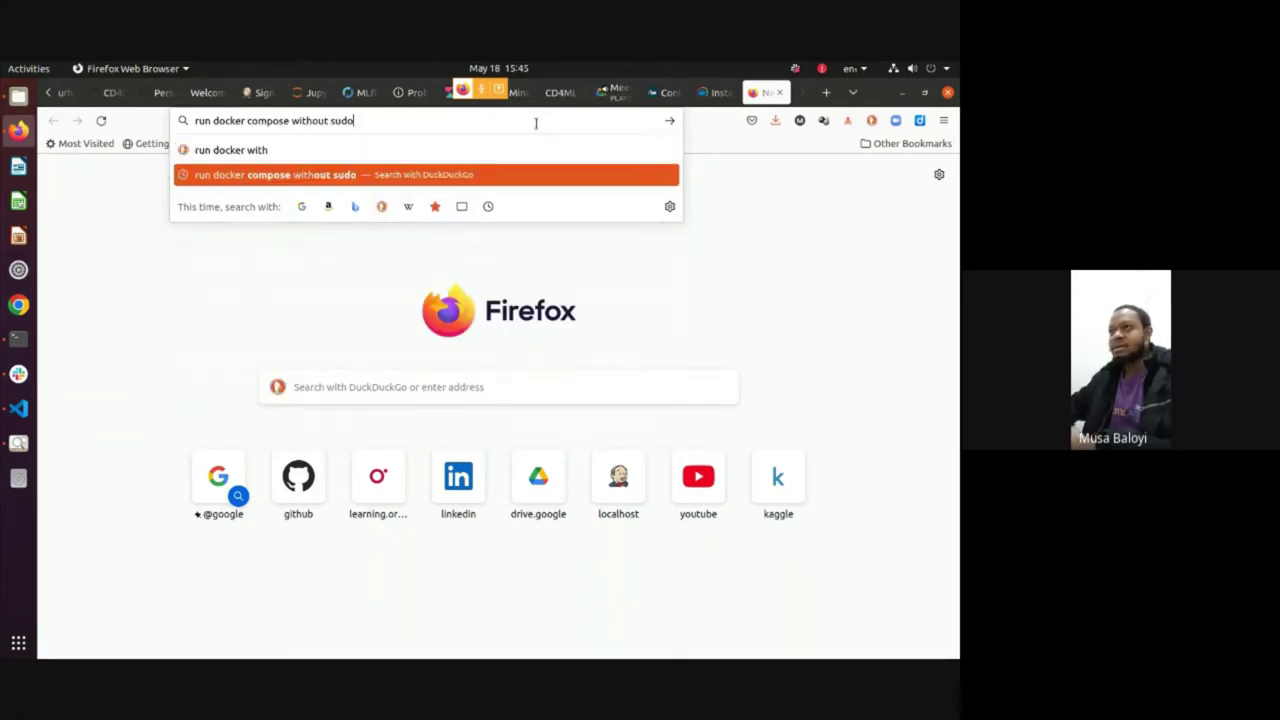
key("Return")
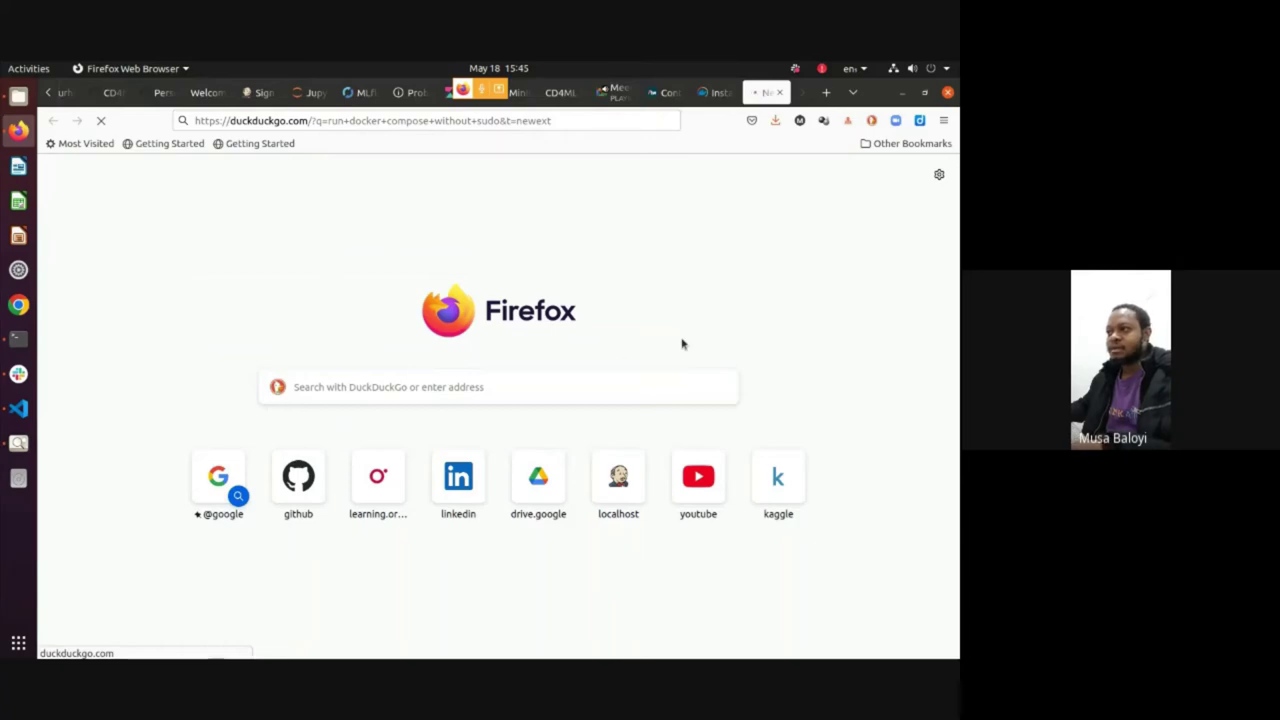
Return to Terminal and bring up the IPython session for CD4ML-Scenarios
key("alt+Tab")
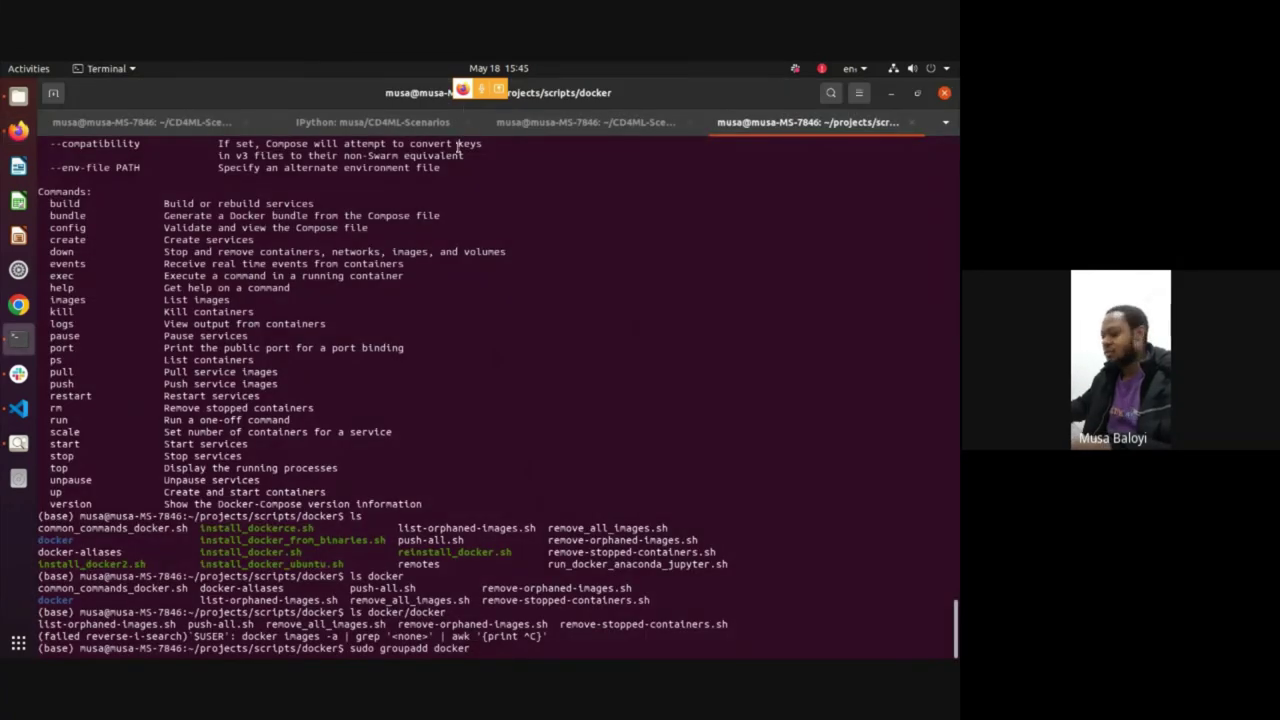
key("alt+1")
left_click(433, 122)
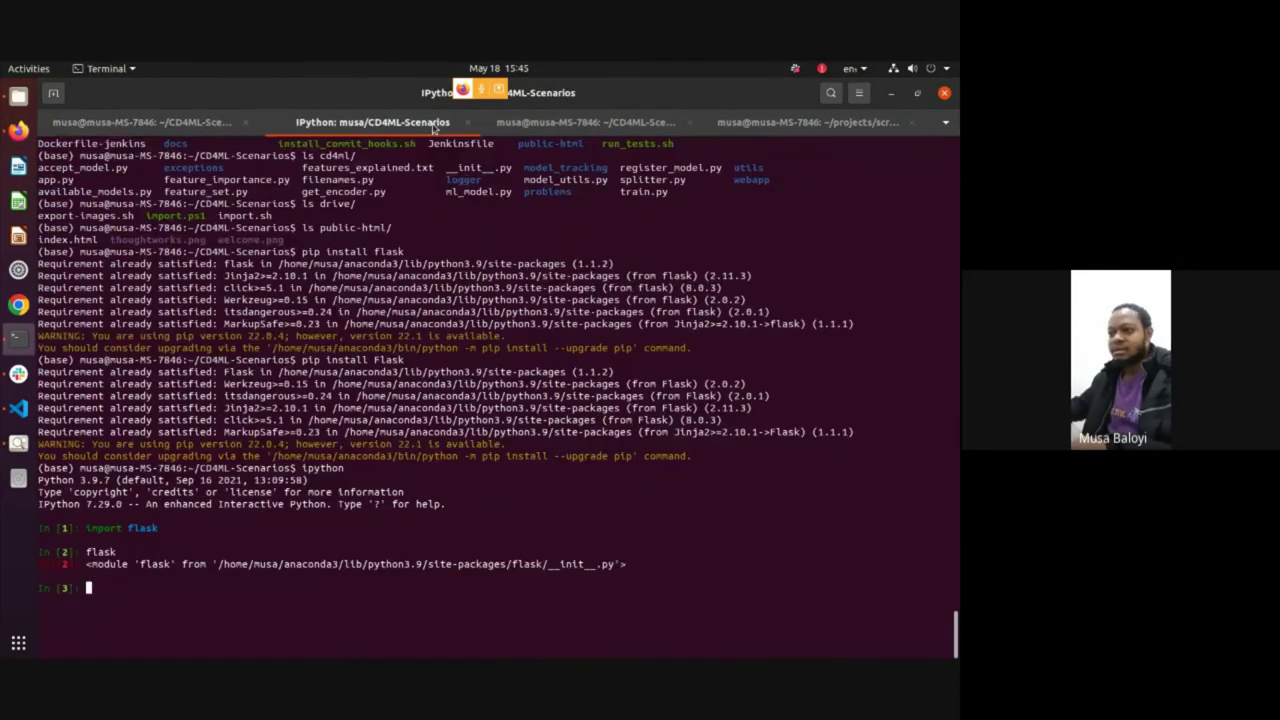
Bring up the third terminal session and remove sudo from the pending docker-compose up -d --build --remove-orphans command
key("alt+3")
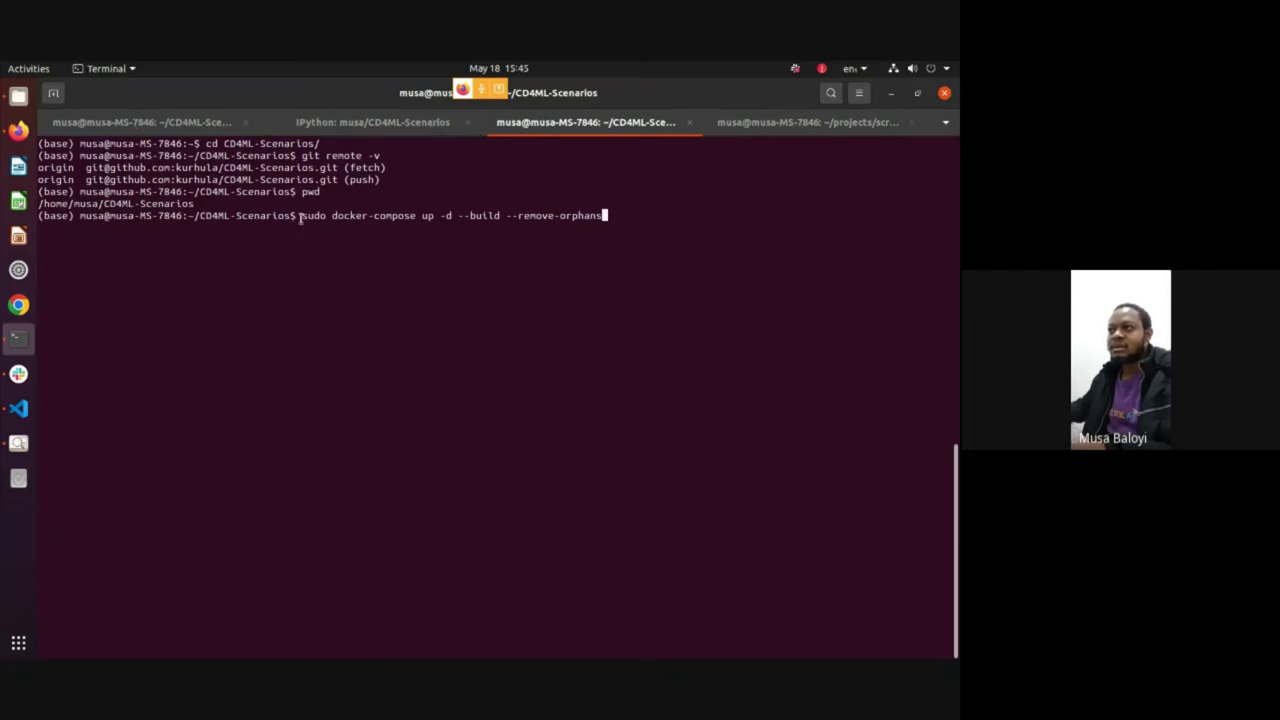
key("Home")
key("Delete")
key("Delete")
key("Delete")
key("Delete")
key("Delete")
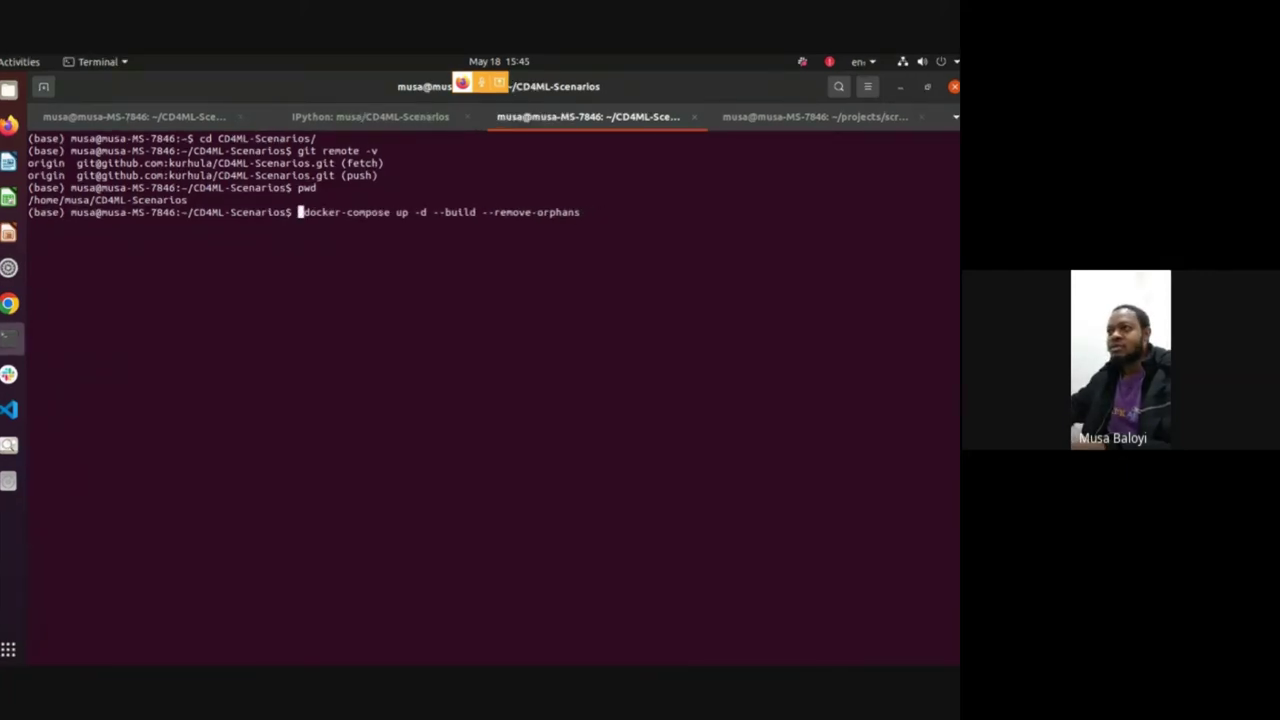
key("End")
key("Home")
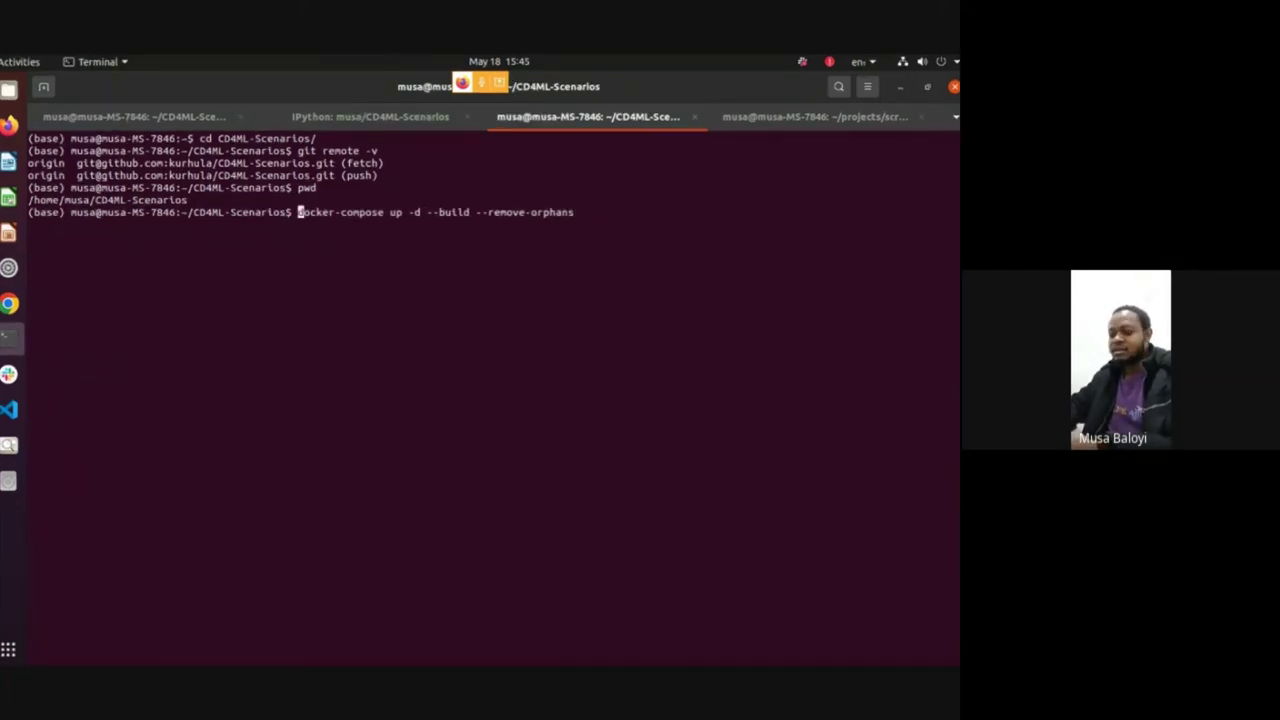
Put sudo back in front of the docker-compose command and remove it again
type("sudo")
key("Home")
key("Delete")
key("Delete")
key("Delete")
key("Delete")
key("Delete")
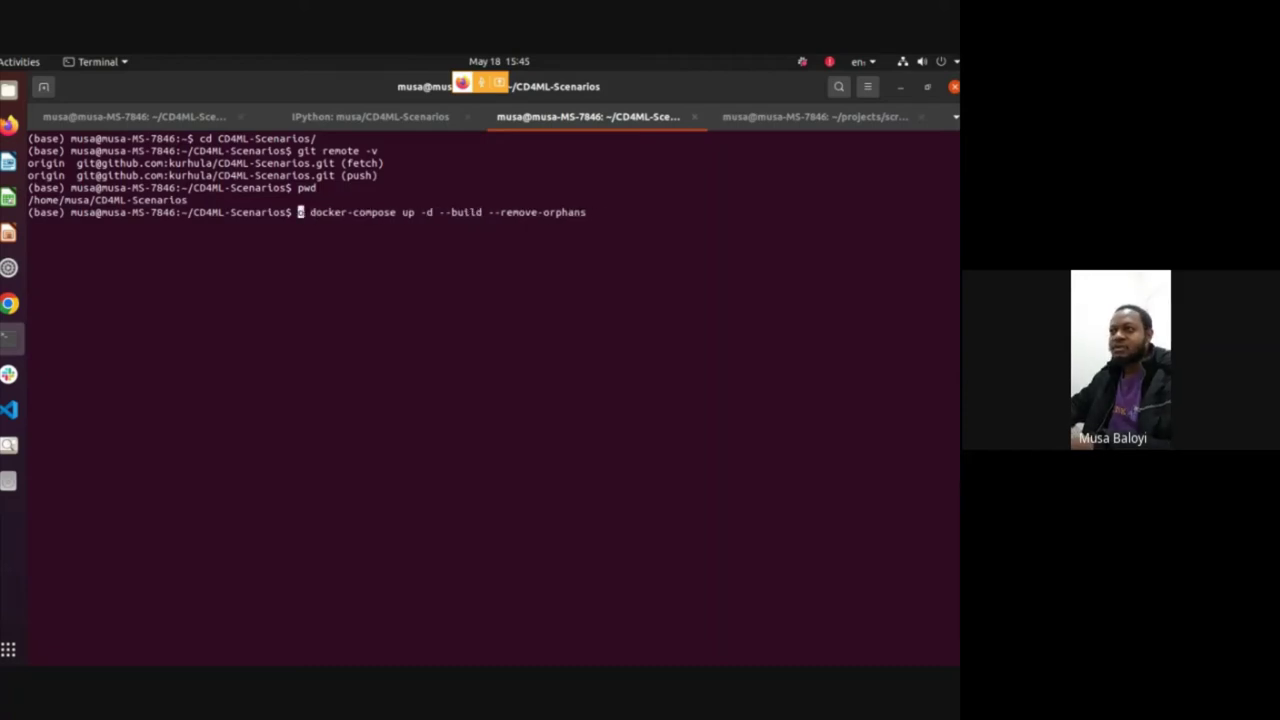
Switch to Firefox, open the Stack Overflow result on running docker-compose --build without sudo, and copy sudo groupadd docker from its answer
key("alt+Tab")
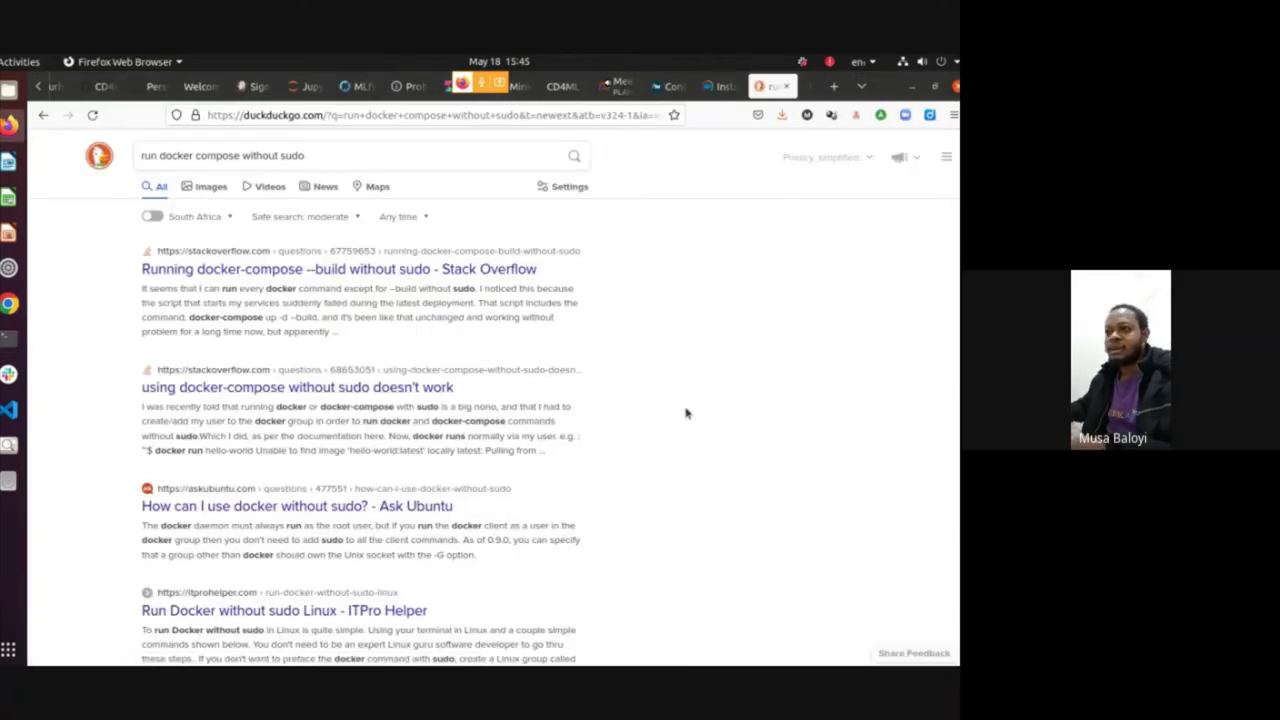
scroll(686, 411, "down", 4)
scroll(686, 415, "up", 4)
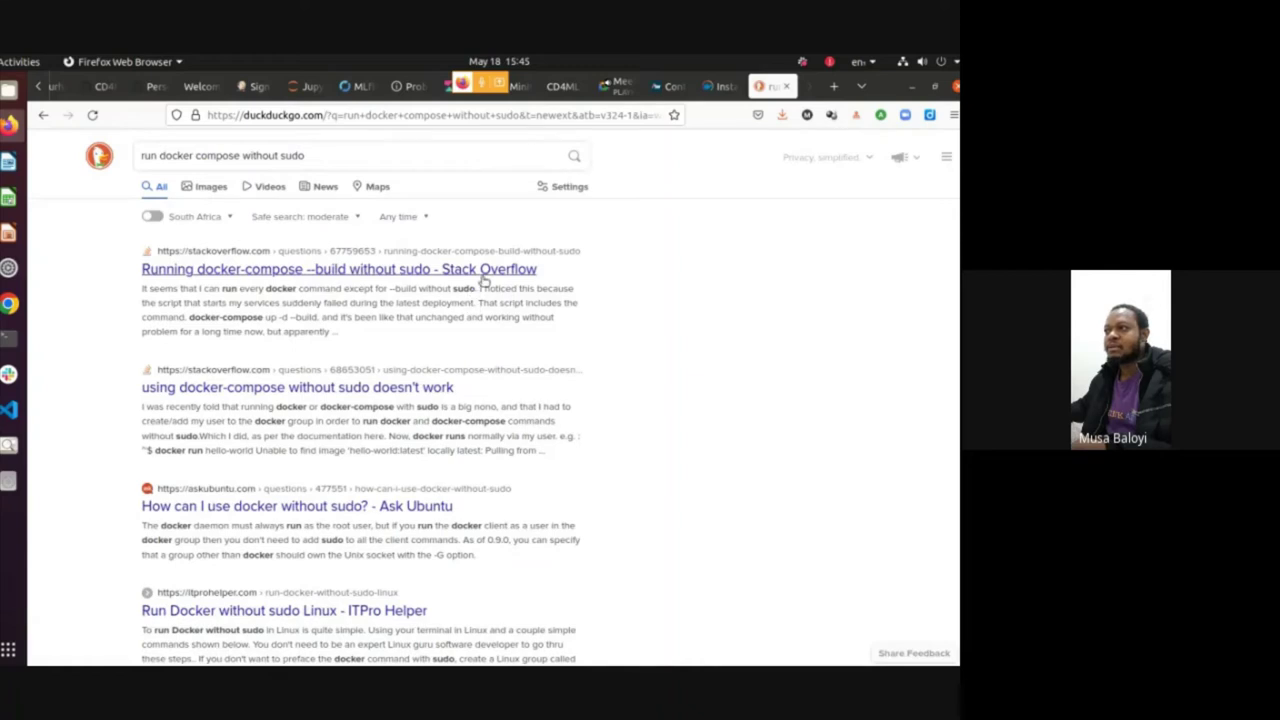
middle_click(480, 270)
left_click(790, 89)
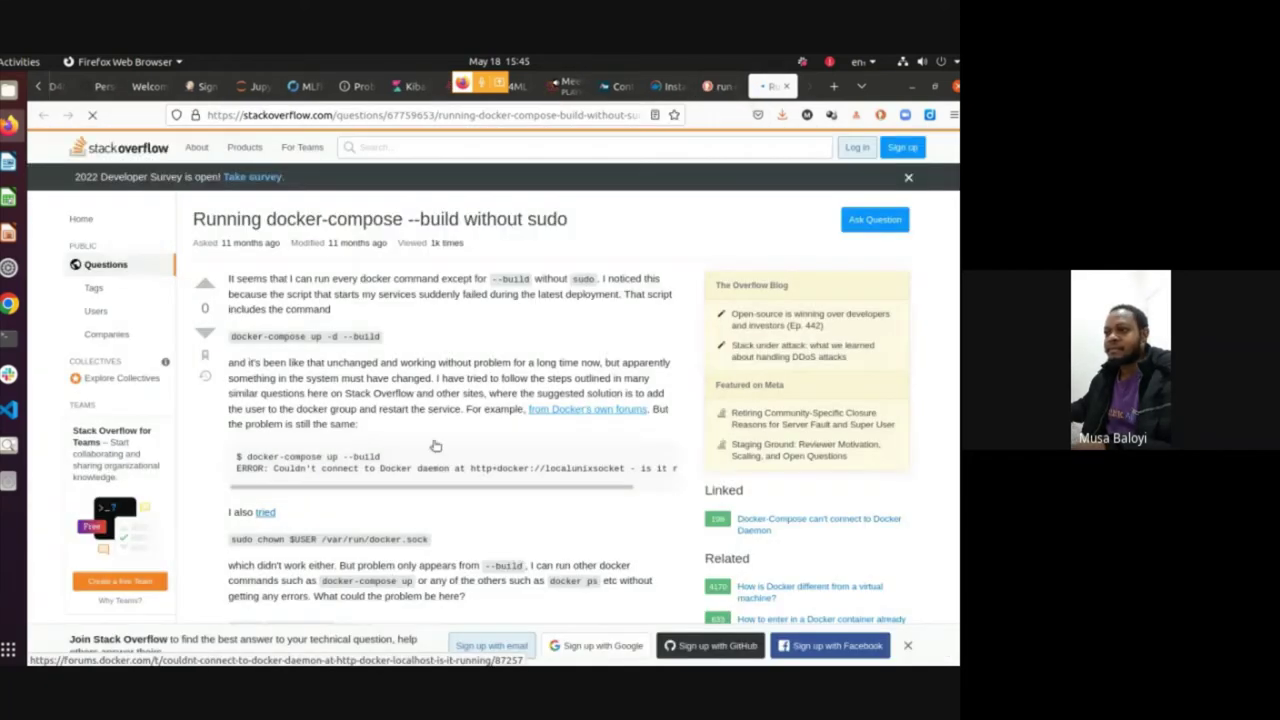
scroll(375, 500, "down", 5)
scroll(375, 500, "down", 2)
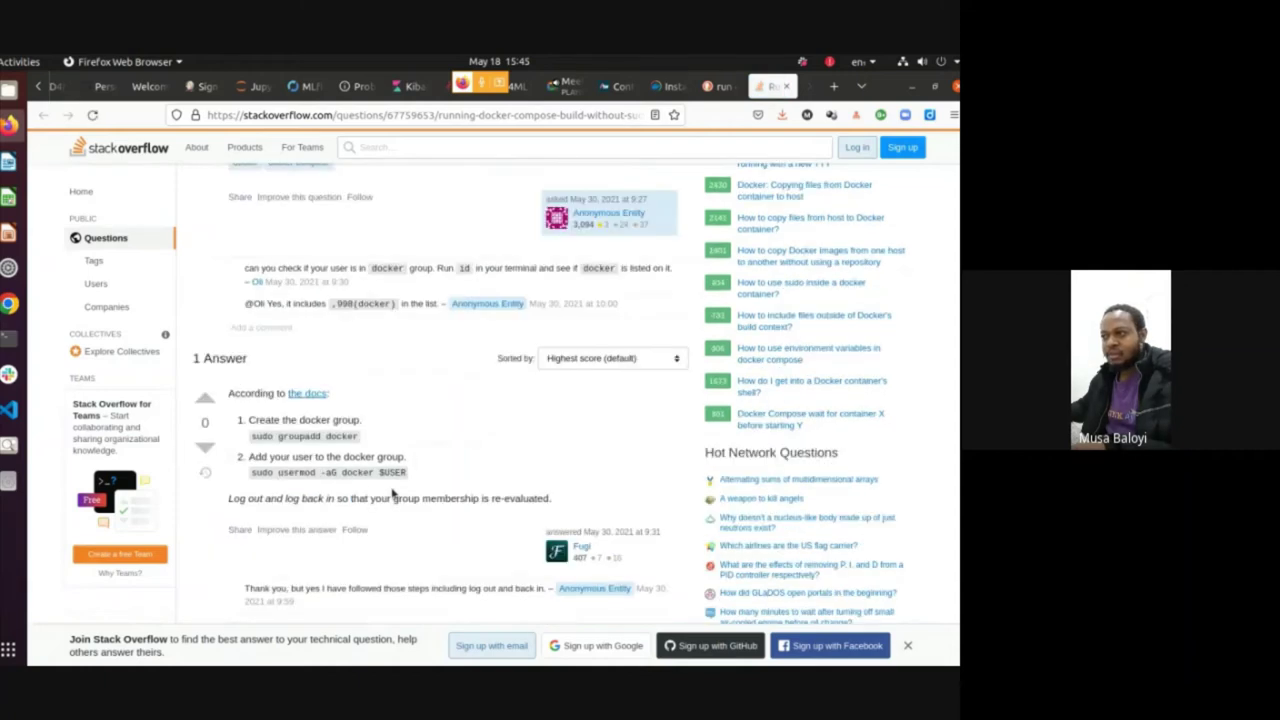
left_click_drag(250, 438, 362, 442)
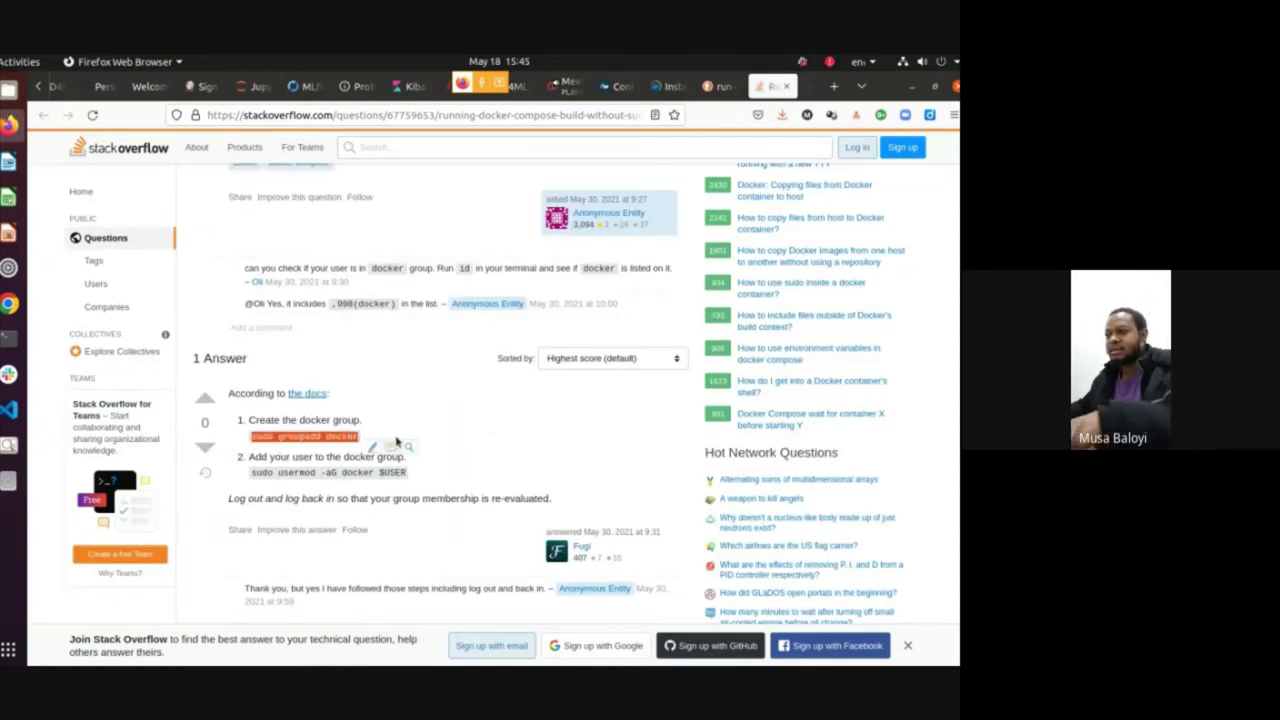
Switch to Terminal, replace the docker-compose command at the prompt with sudo groupadd docker, and abandon the line without running it
key("alt+Tab")
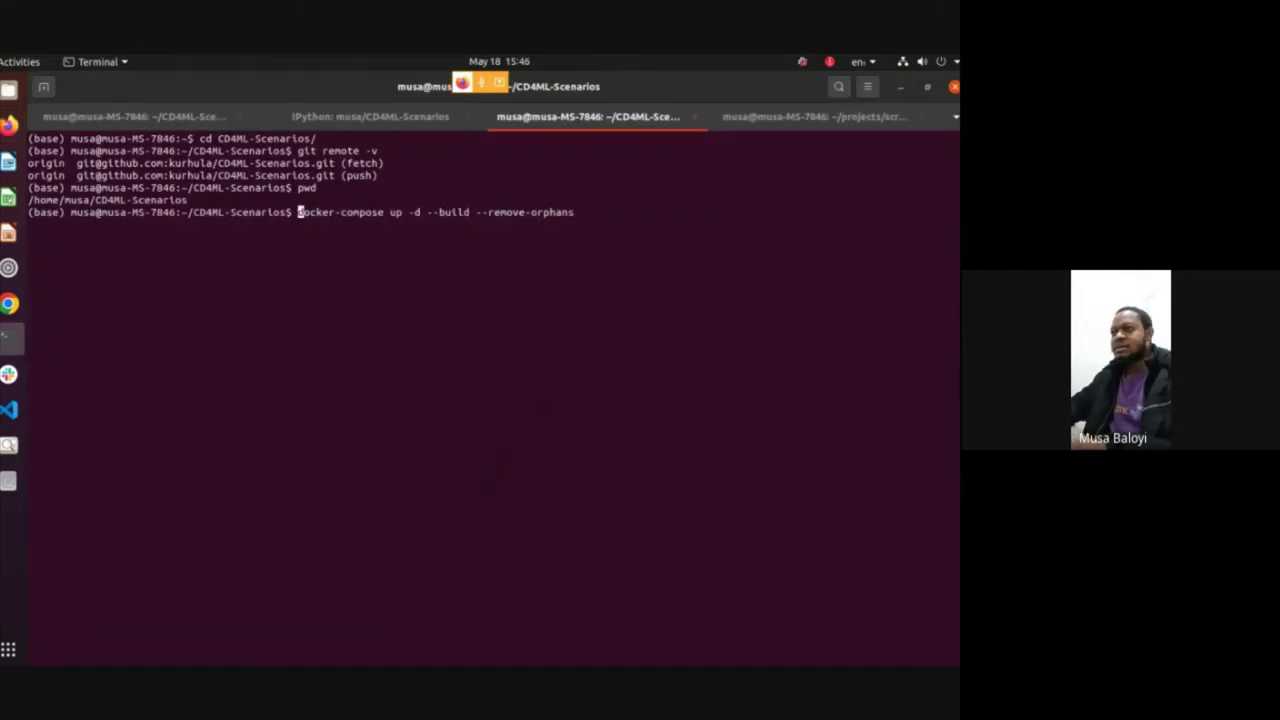
key("End")
key("BackSpace")
key("BackSpace")
key("BackSpace")
key("BackSpace")
key("BackSpace")
key("BackSpace")
key("BackSpace")
key("BackSpace")
key("BackSpace")
key("BackSpace")
key("BackSpace")
key("BackSpace")
key("BackSpace")
key("BackSpace")
key("BackSpace")
key("BackSpace")
key("BackSpace")
key("BackSpace")
key("BackSpace")
key("BackSpace")
key("BackSpace")
key("BackSpace")
key("BackSpace")
key("BackSpace")
key("BackSpace")
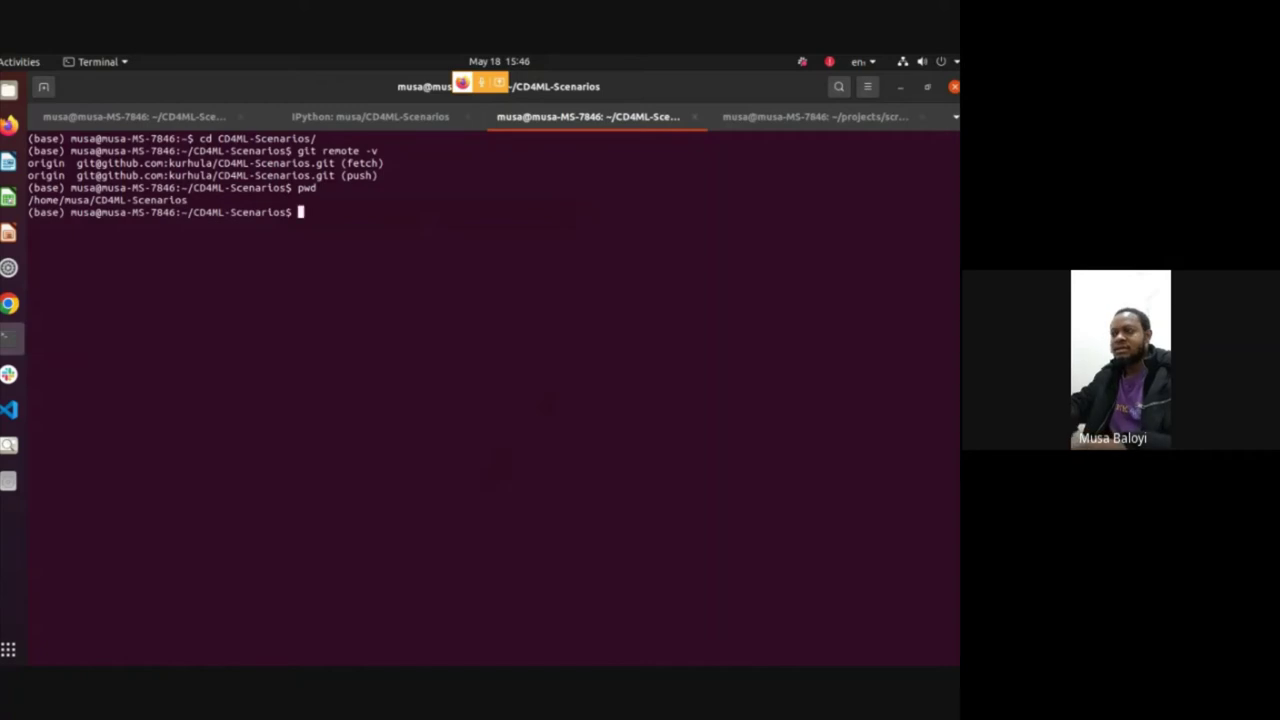
key("ctrl+shift+v")
key("ctrl+c")
Copy sudo usermod -aG docker $USER from the Firefox answer to the Terminal prompt without running it, and highlight both docker group commands
key("alt+Tab")
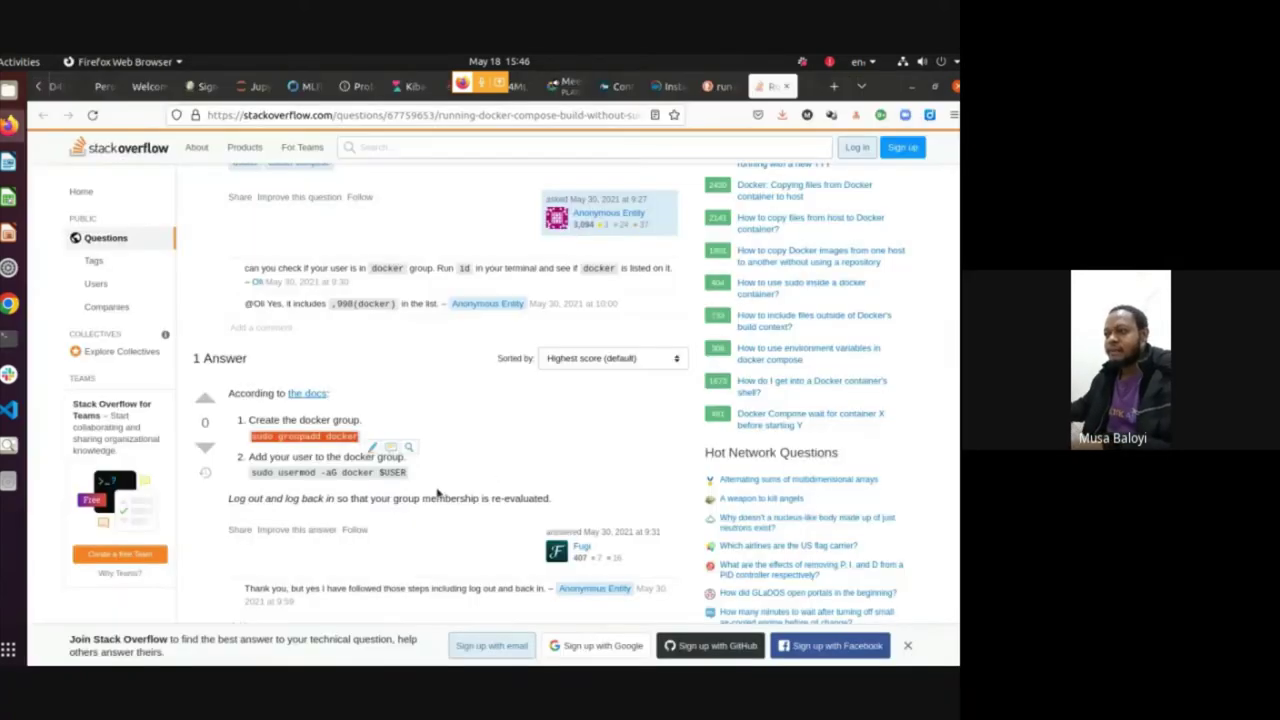
left_click_drag(248, 472, 385, 491)
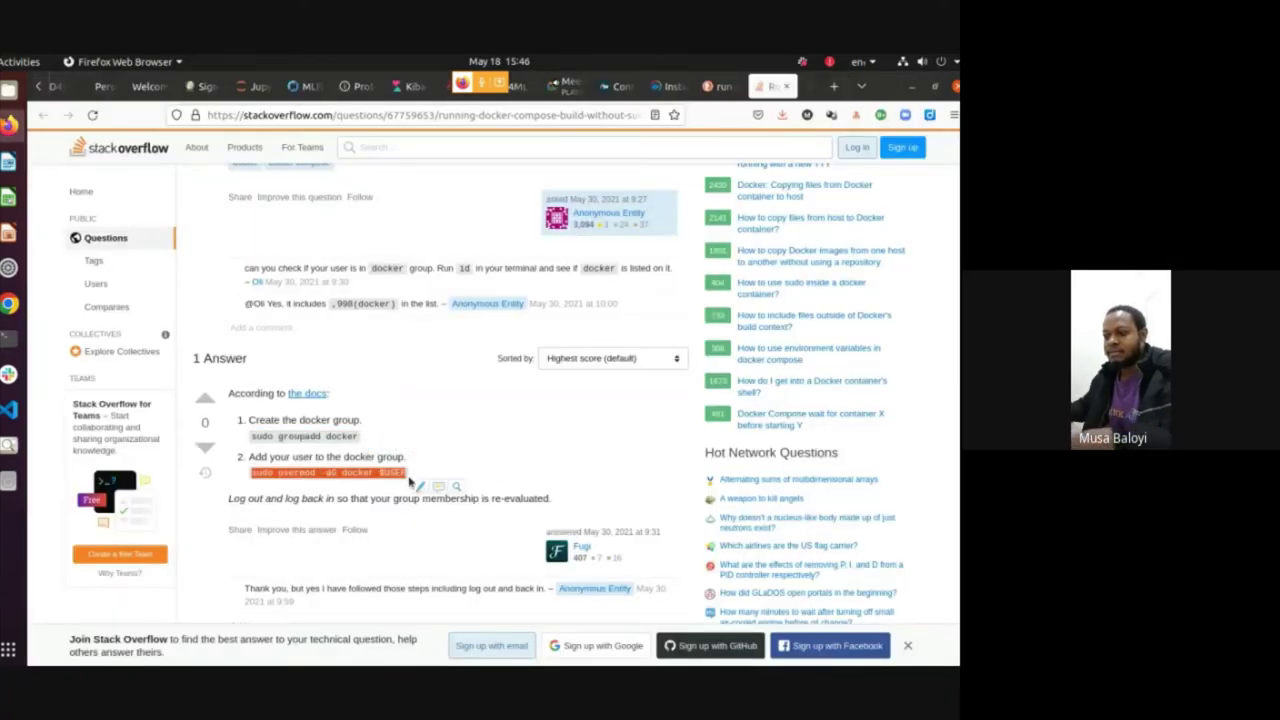
key("alt+Tab")
key("ctrl+shift+v")
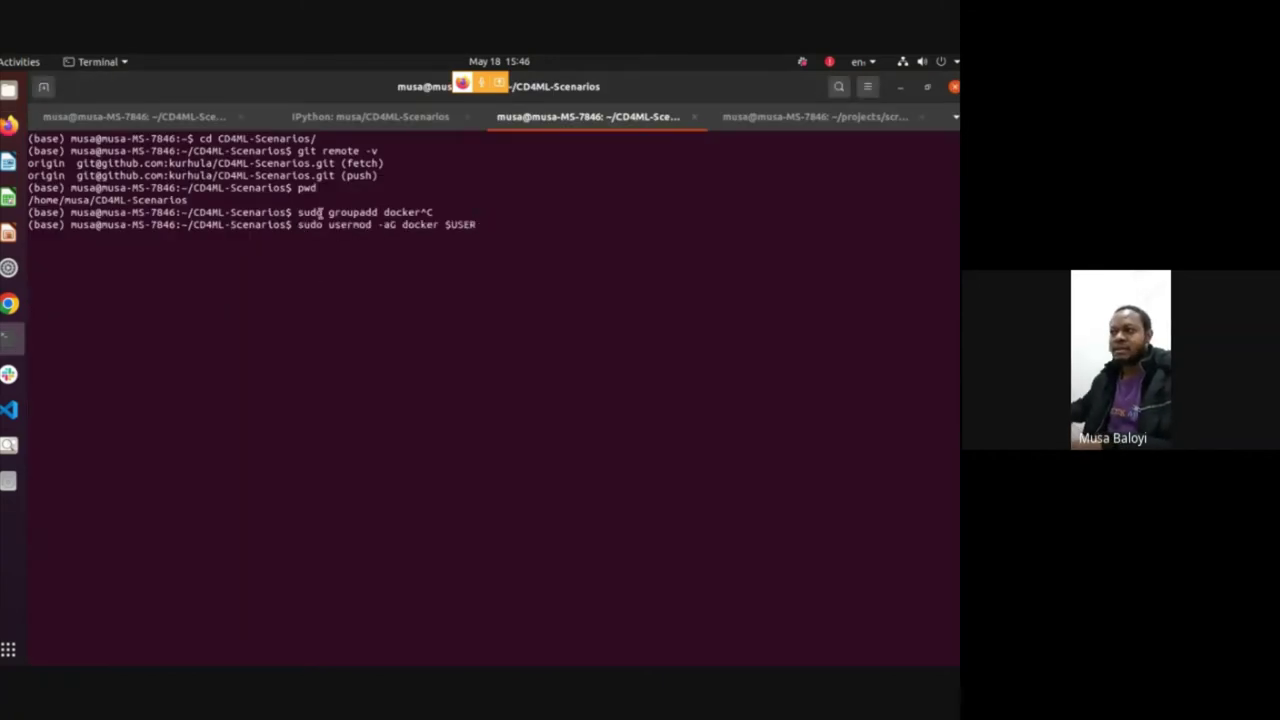
left_click_drag(297, 212, 473, 221)
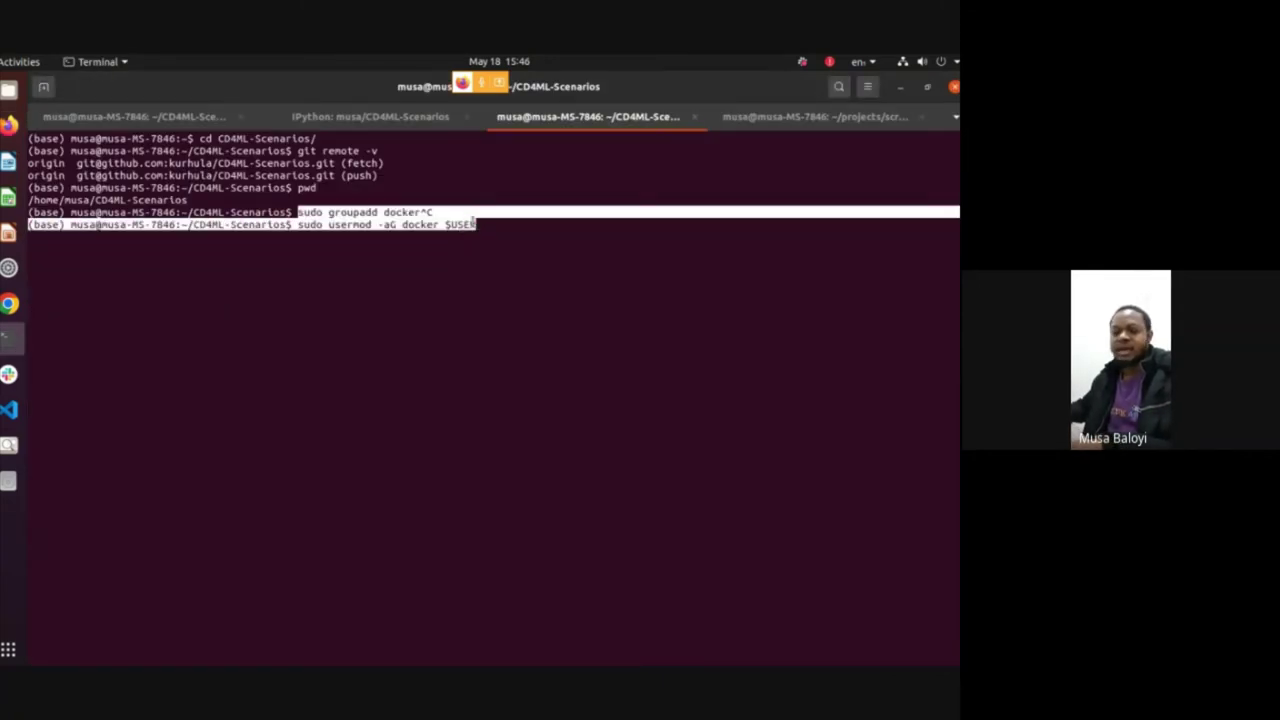
left_click(479, 224)
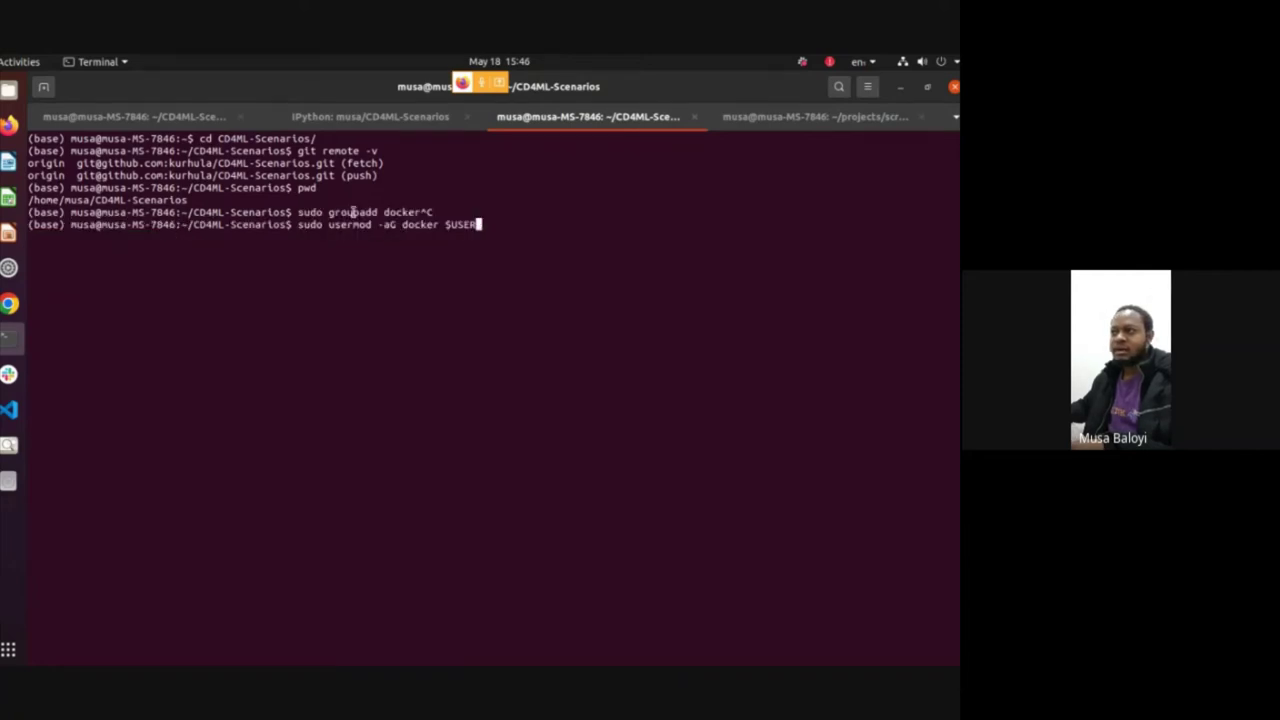
left_click_drag(298, 212, 480, 224)
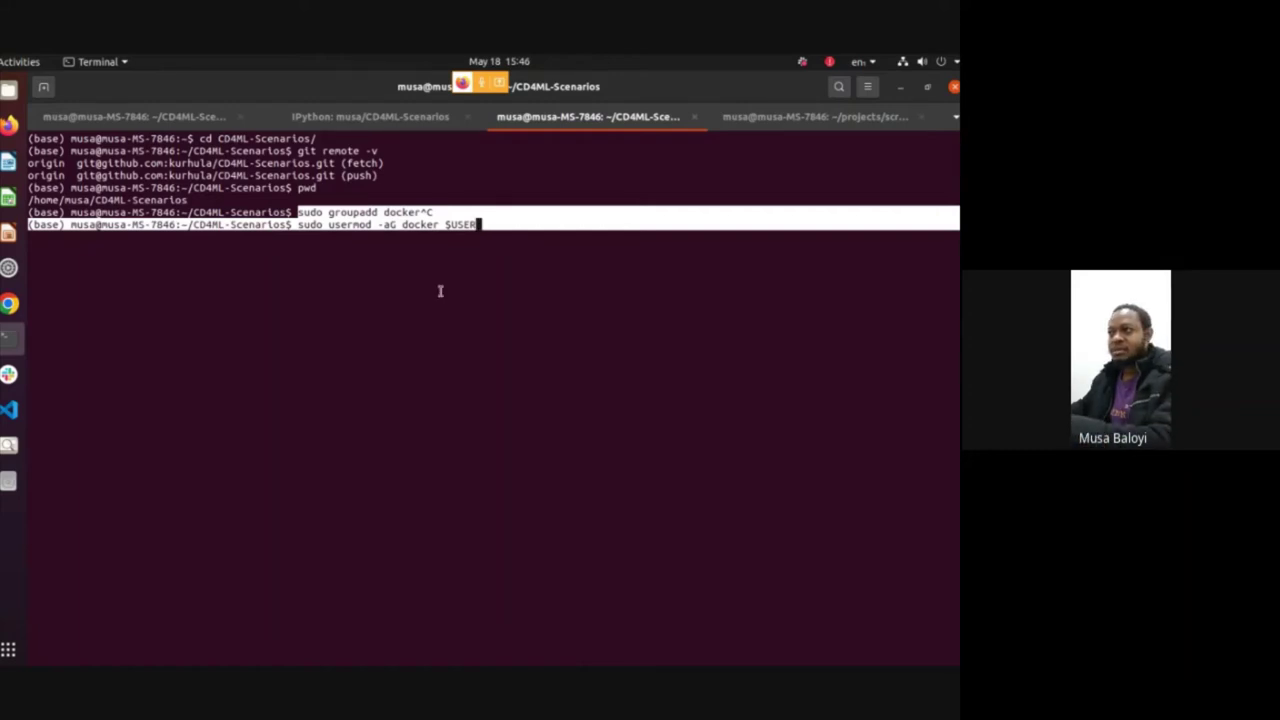
left_click(465, 269)
left_click_drag(285, 211, 482, 224)
left_click(547, 257)
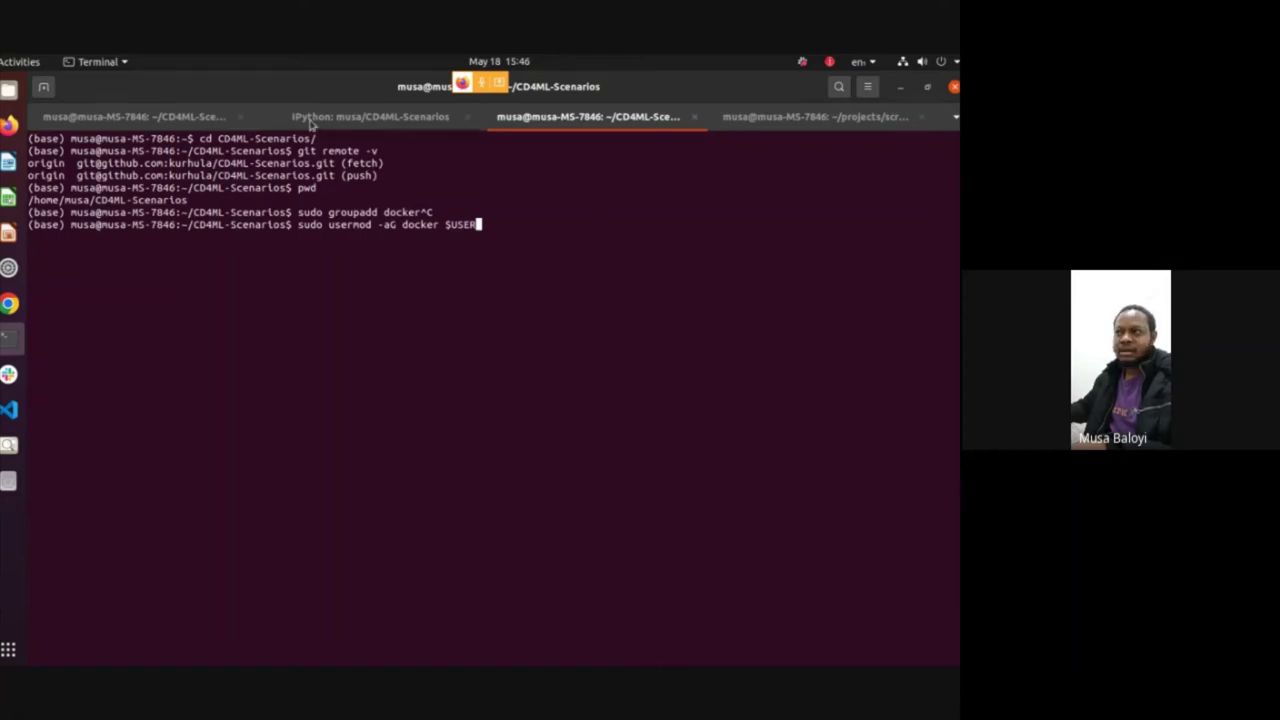
Switch to the Google Meet call in Firefox and open its in-call messages
key("alt+Tab")
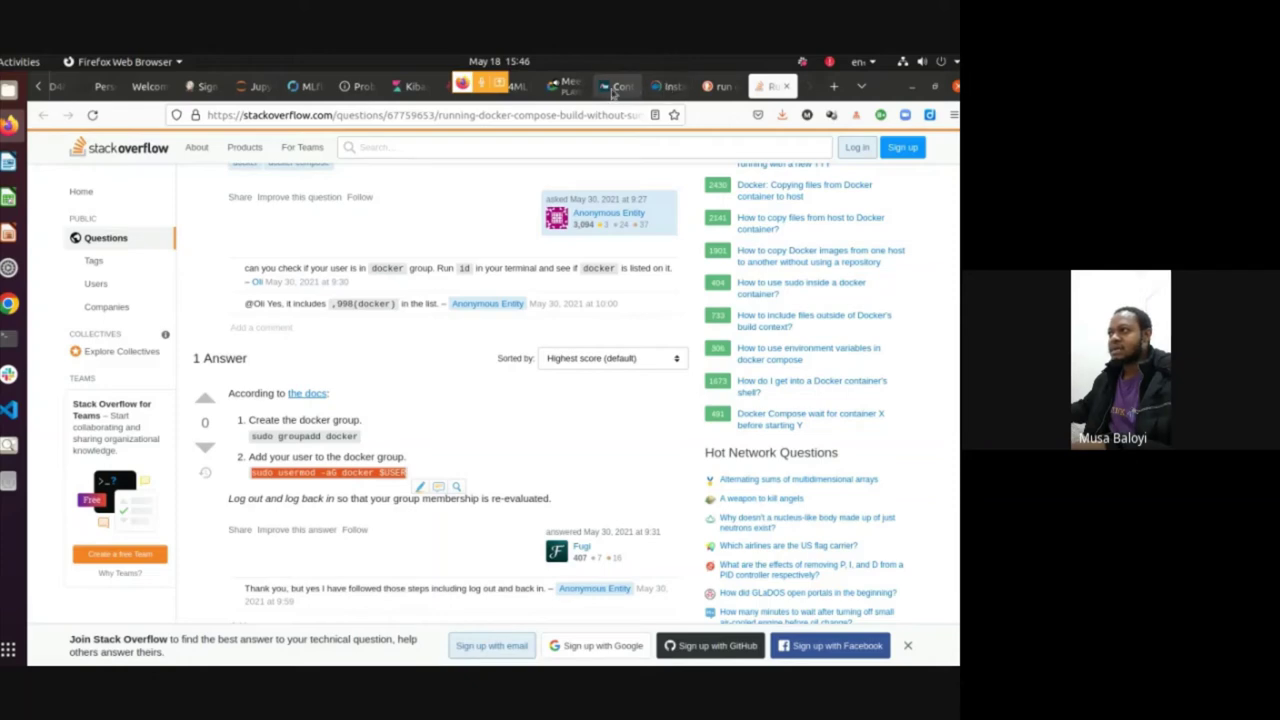
left_click(570, 88)
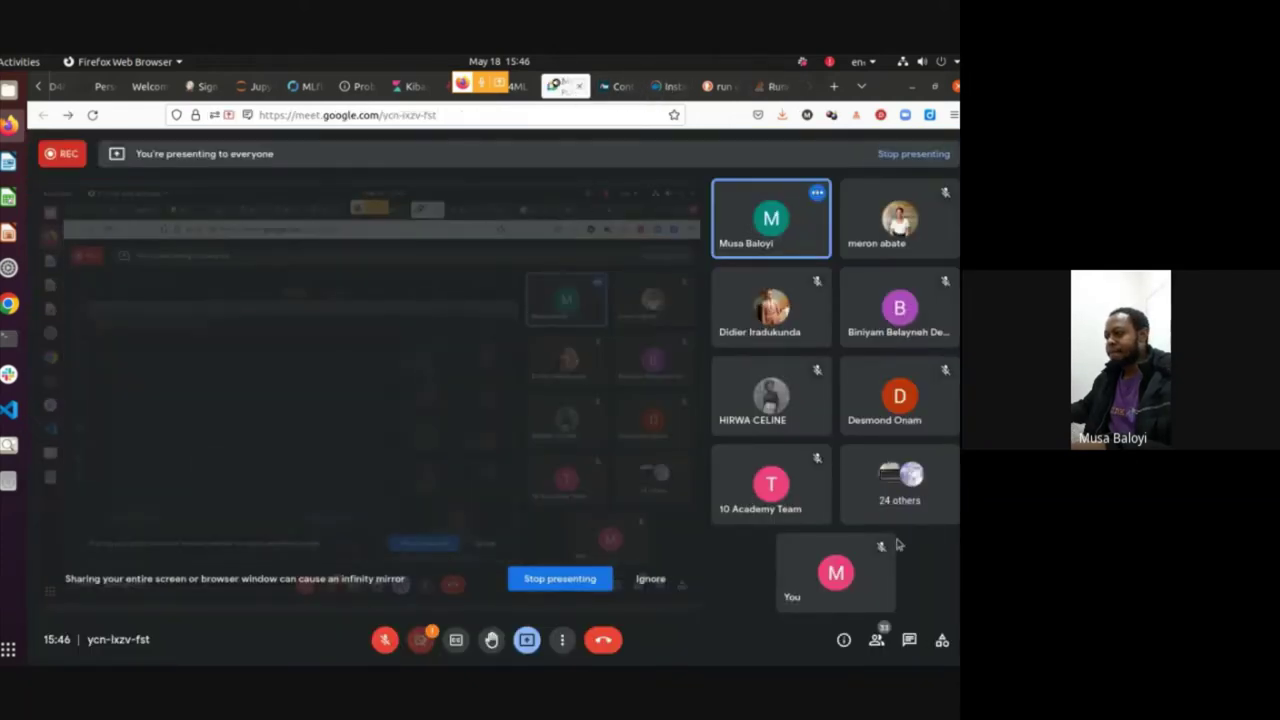
left_click(909, 640)
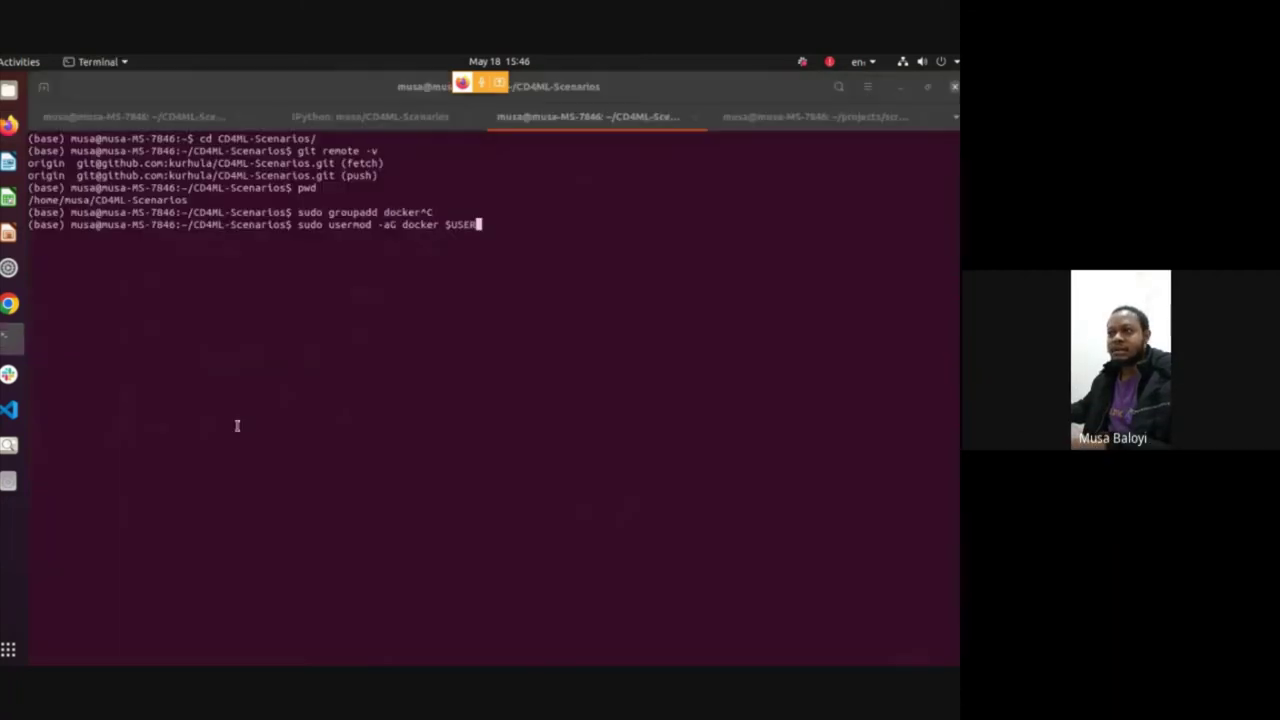
Copy the command "sudo groupadd docker" from the terminal and send it in the meeting chat
key("alt+Tab")
left_click_drag(298, 212, 478, 224)
left_click(298, 212)
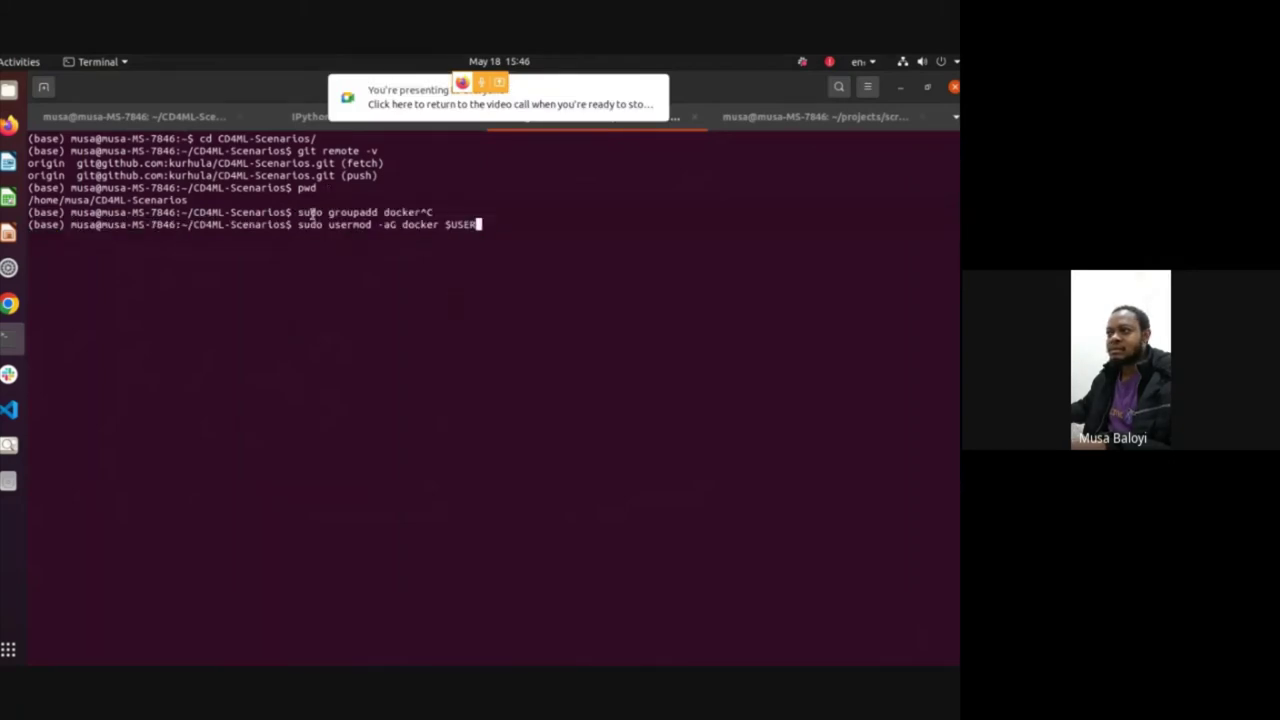
left_click_drag(298, 212, 421, 212)
right_click(398, 210)
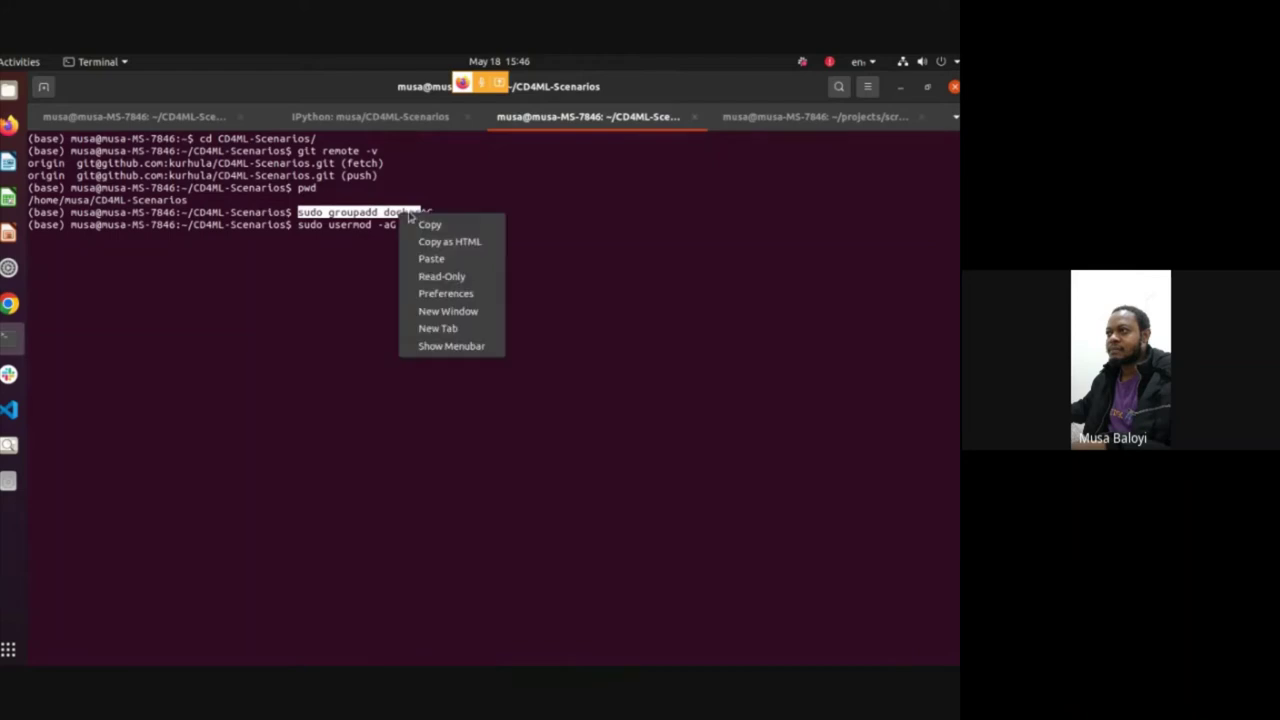
left_click(440, 224)
key("alt+Tab")
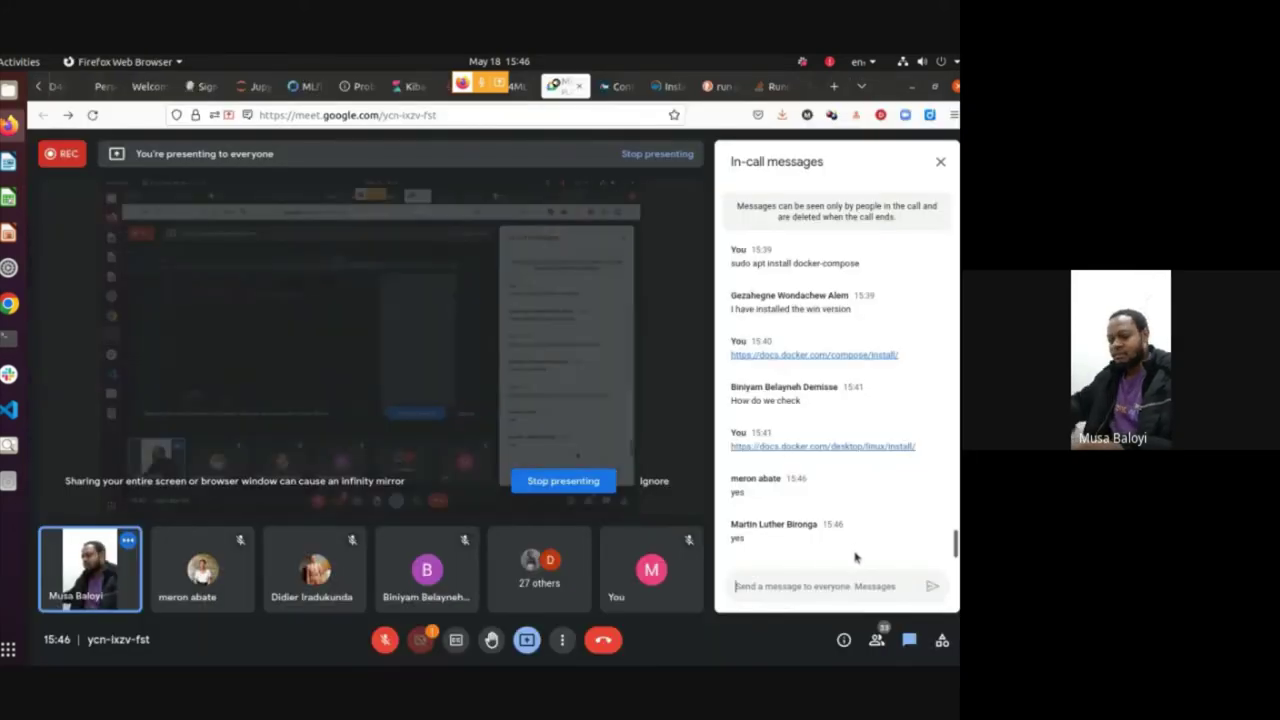
key("ctrl+v")
key("Return")
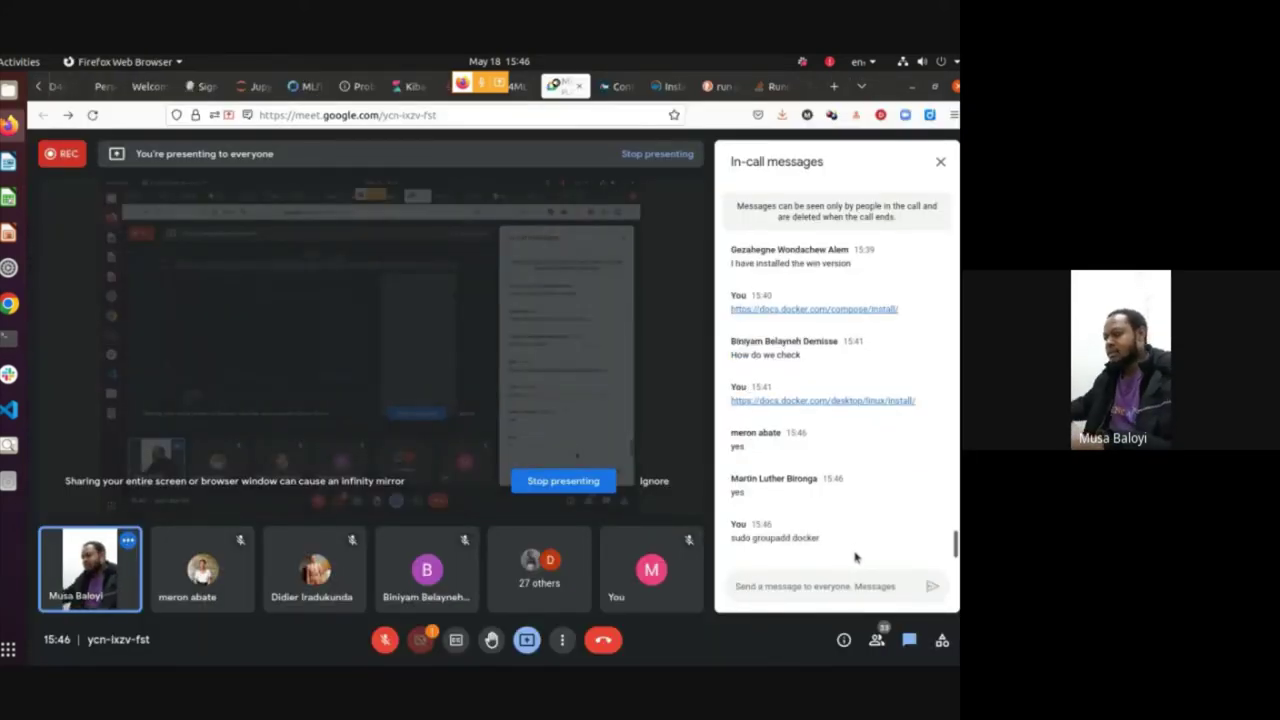
Copy the command "sudo usermod -aG docker $USER" from the terminal and send it in the meeting chat
key("alt+Tab")
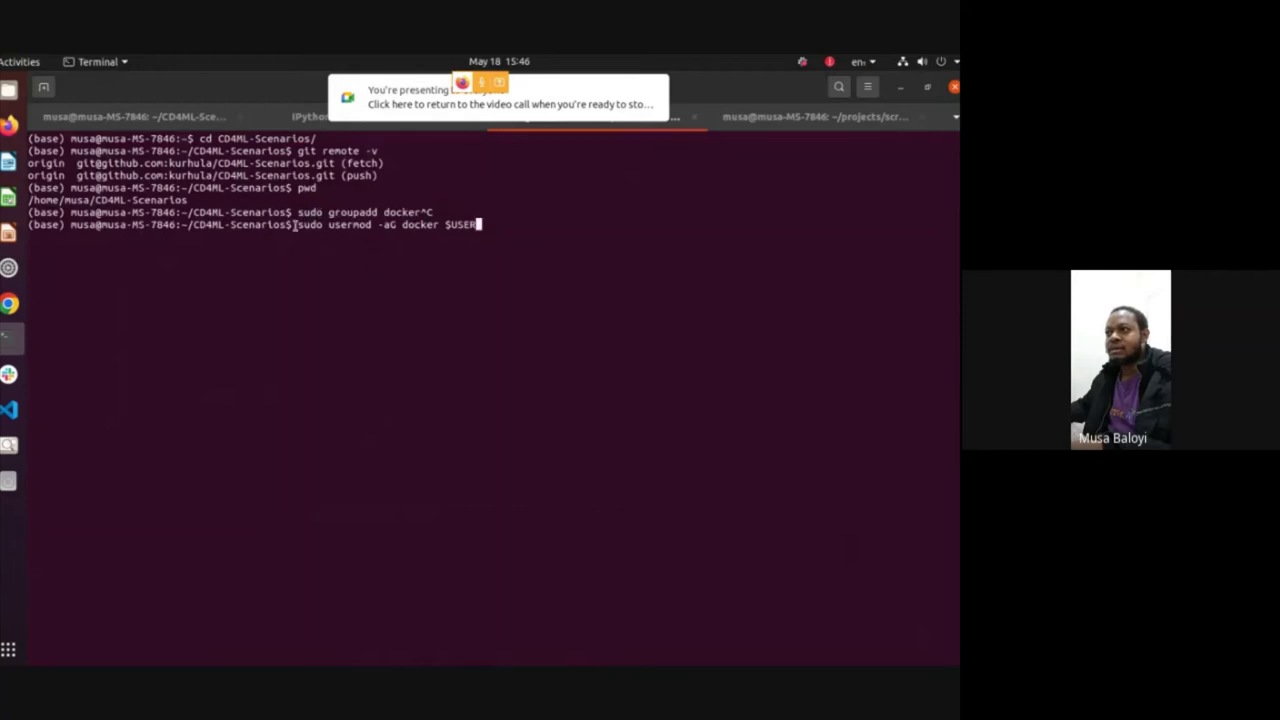
left_click_drag(295, 224, 482, 224)
right_click(476, 225)
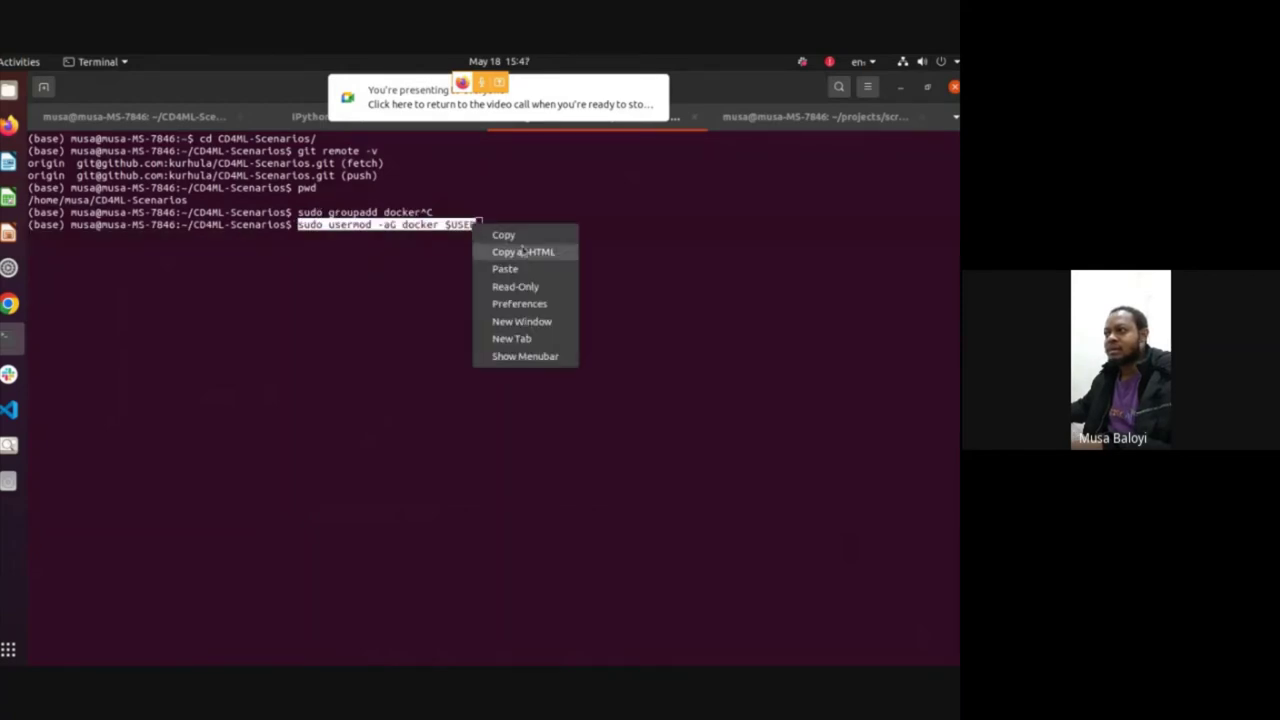
left_click(505, 235)
key("alt+Tab")
key("ctrl+v")
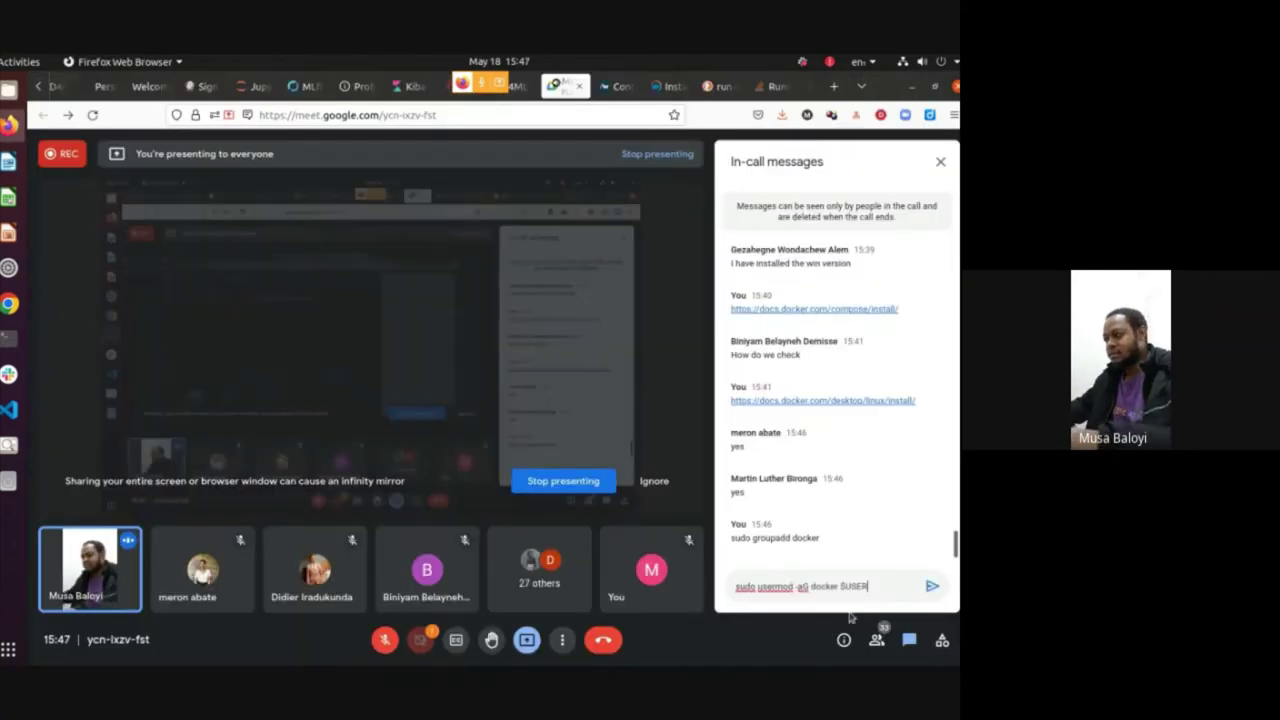
key("Return")
Send the chat message "Allows you to run docker or docker-compose without 'sudo'"
type("Allo")
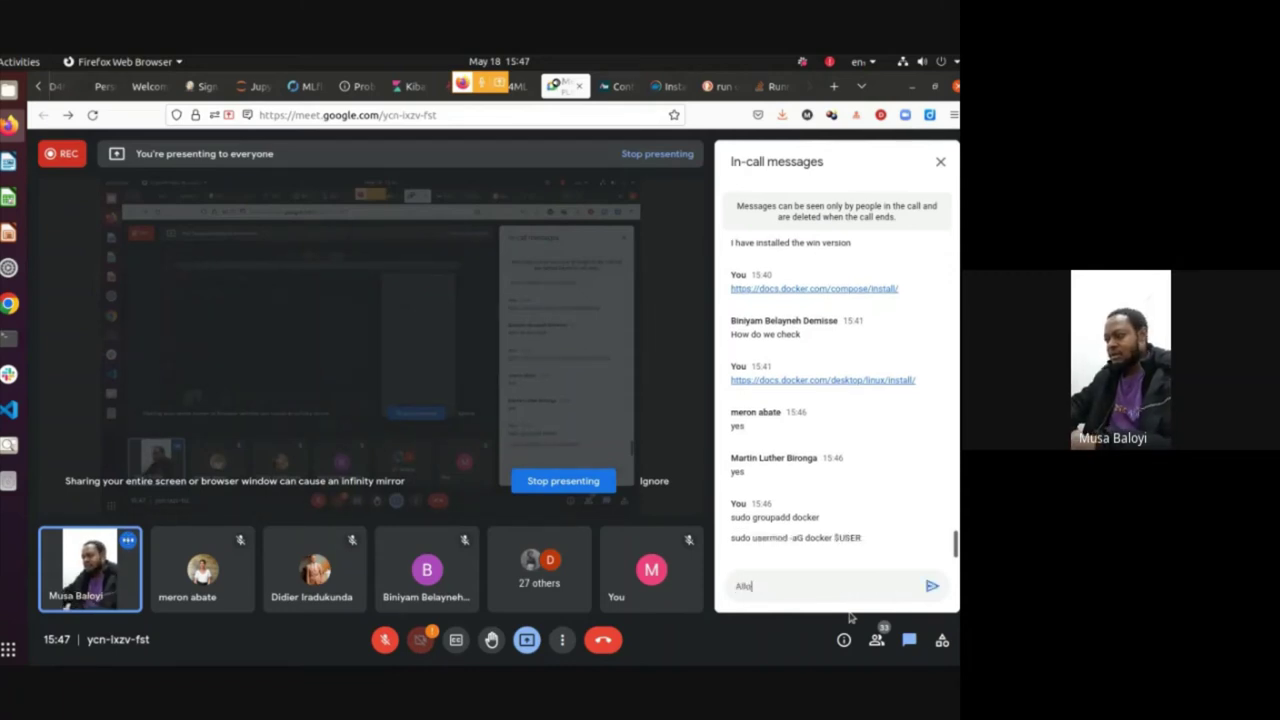
type("ws you to")
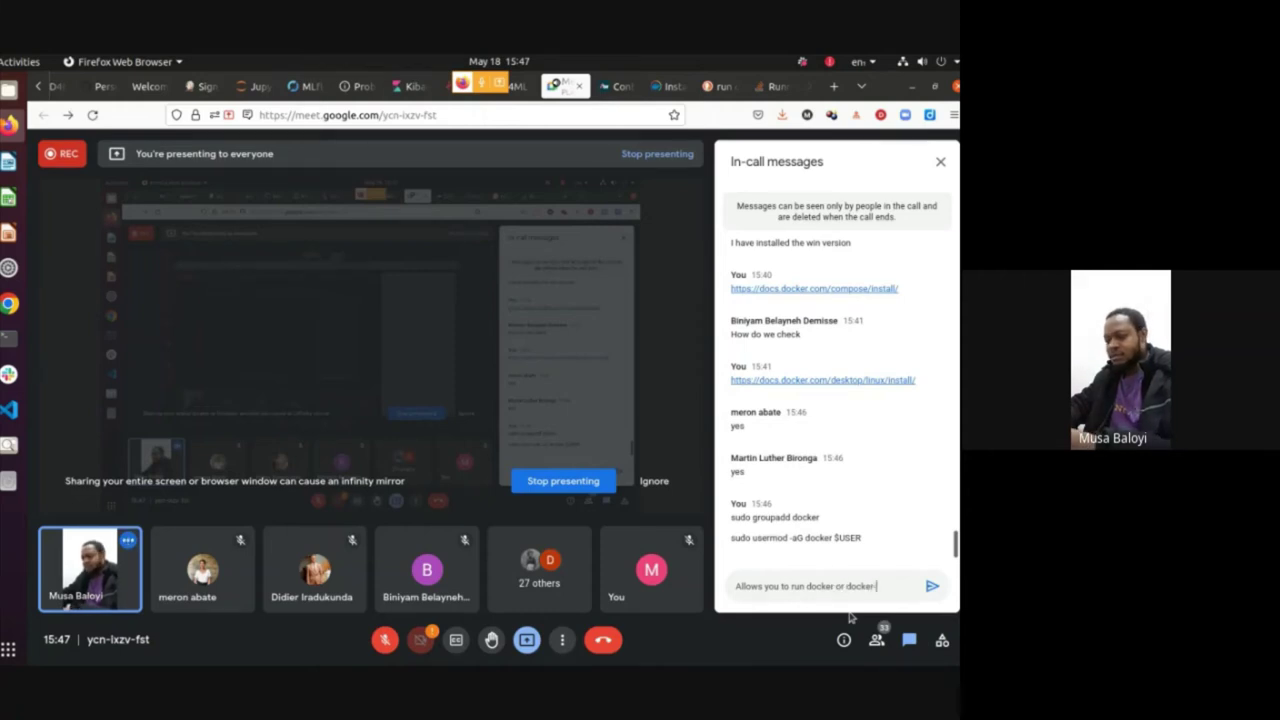
type("run docker or docker-compose w")
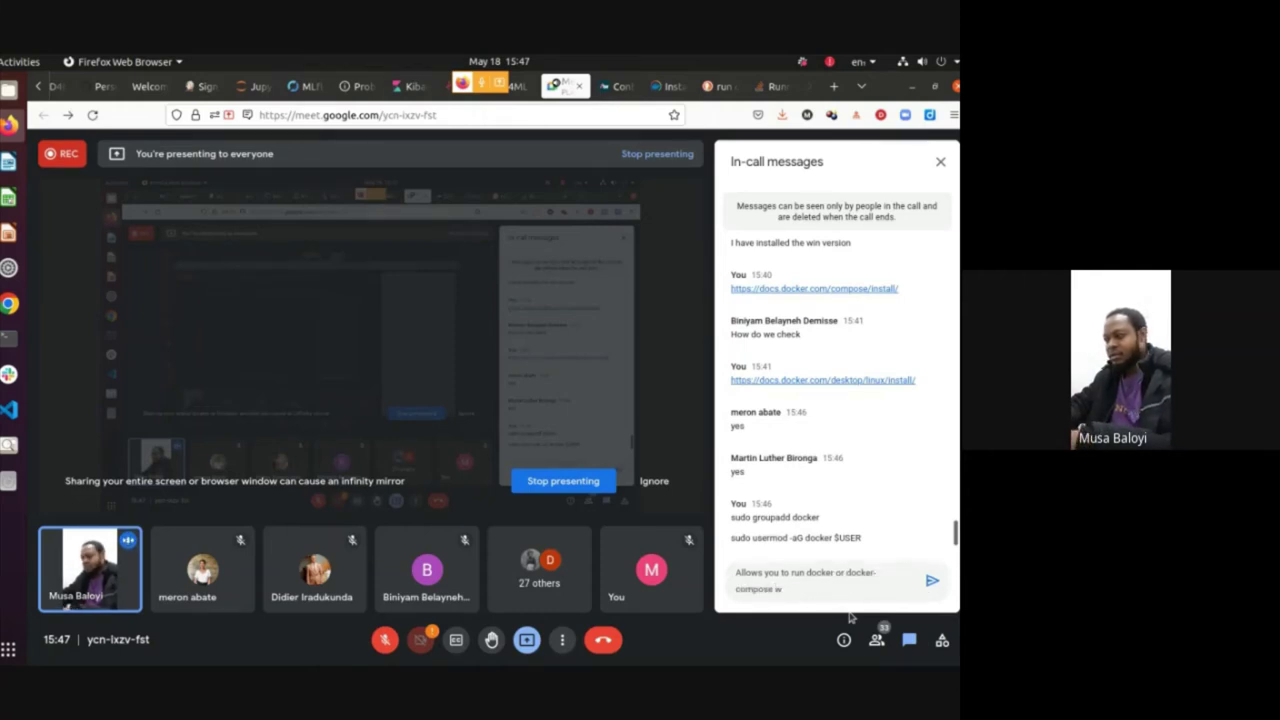
type("ithout ")
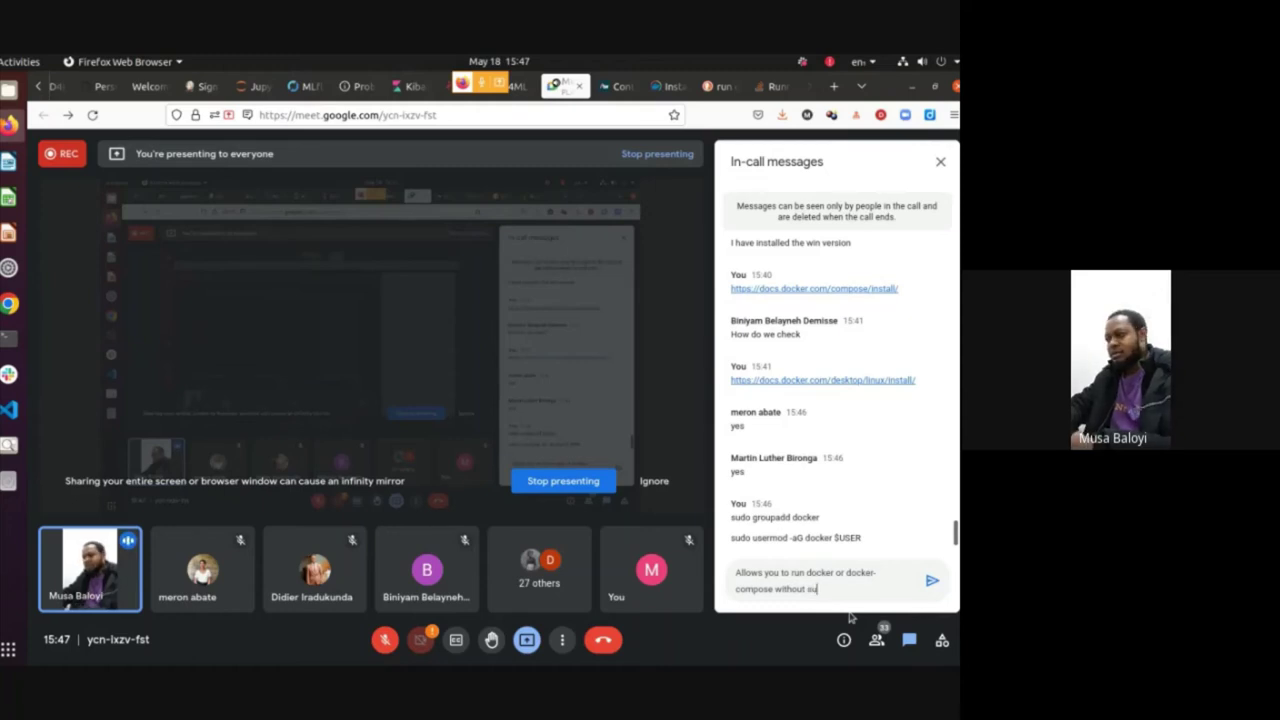
type("s")
key("BackSpace")
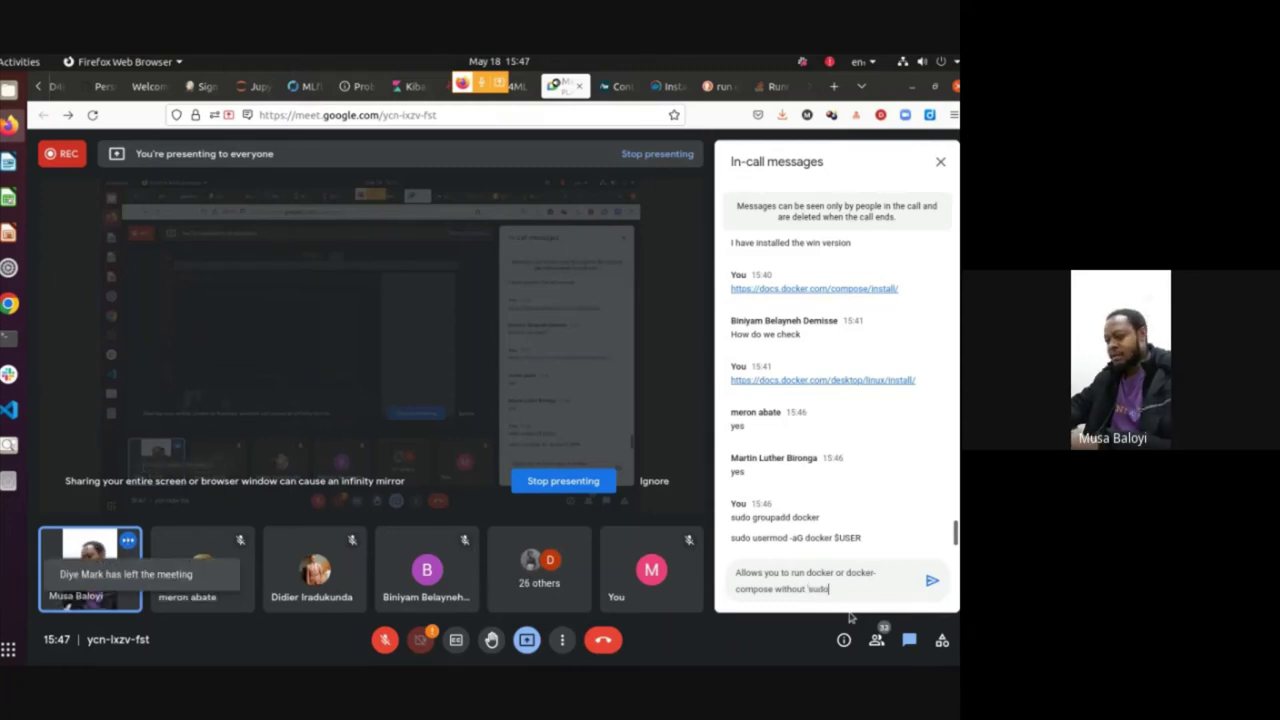
type("'sudo'")
key("Return")
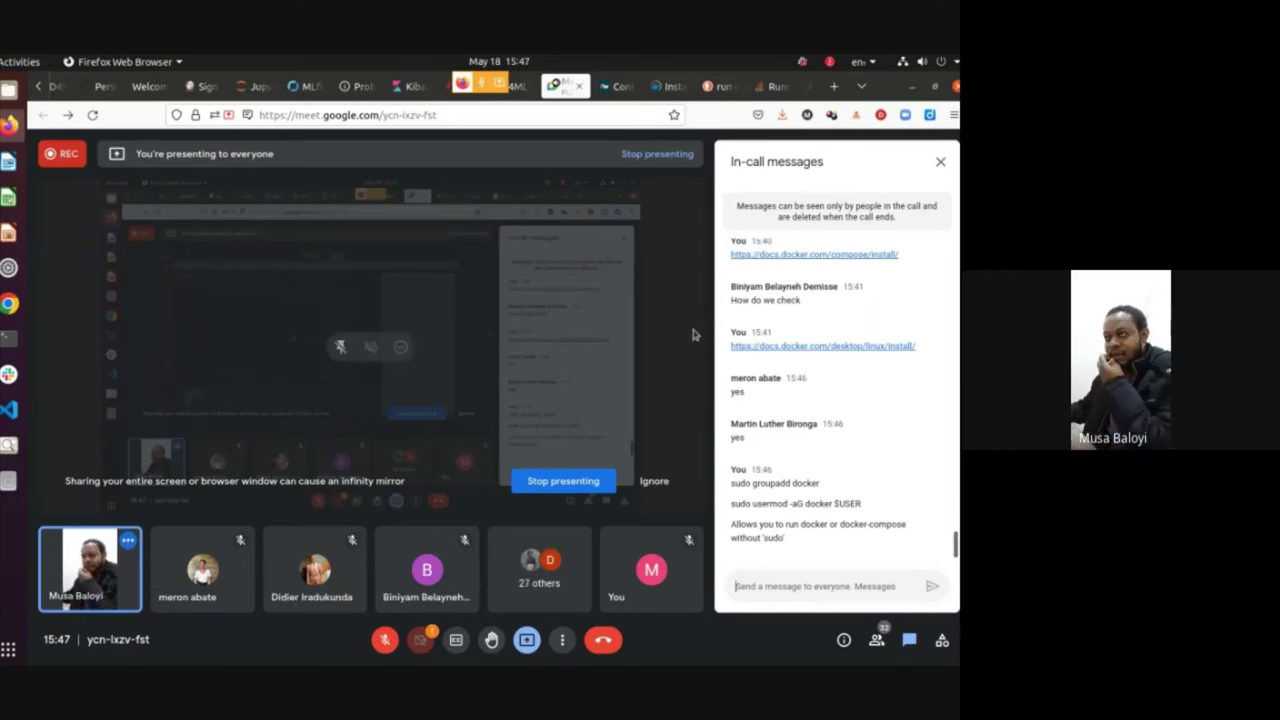
Switch back to the terminal and abandon the pending usermod command without running it
key("alt+Tab")
key("ctrl+shift+v")
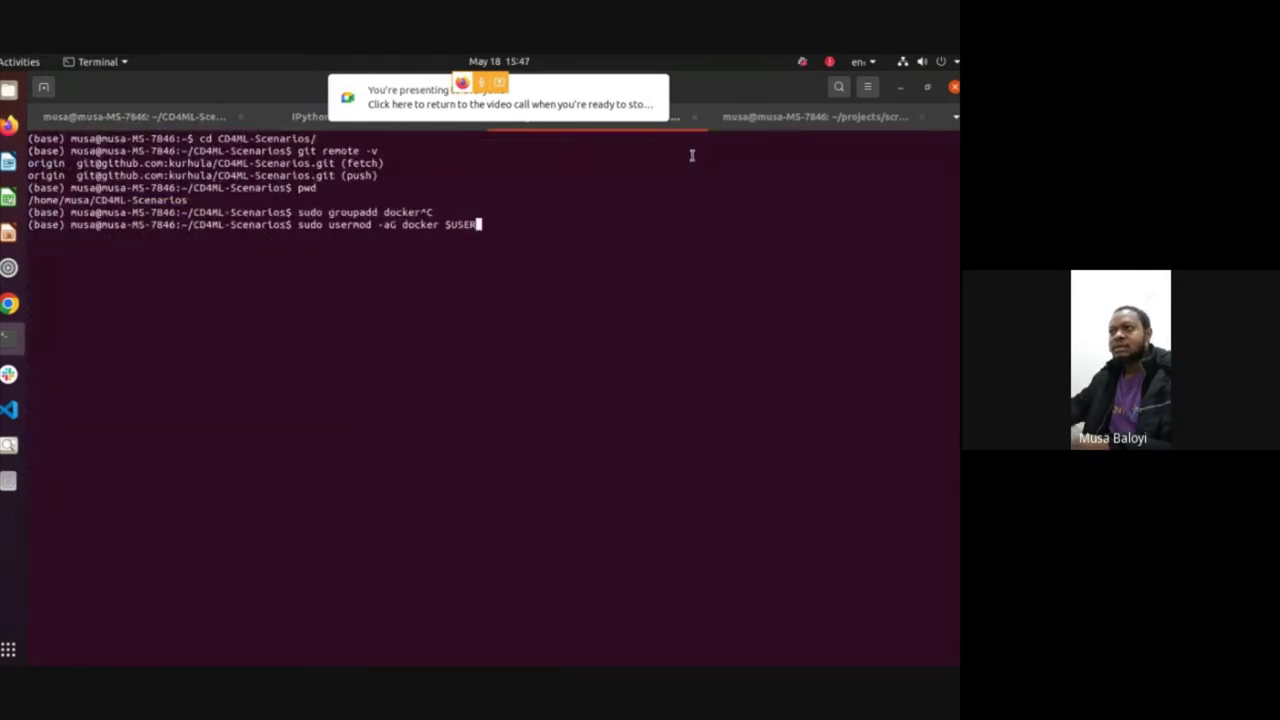
key("ctrl+c")
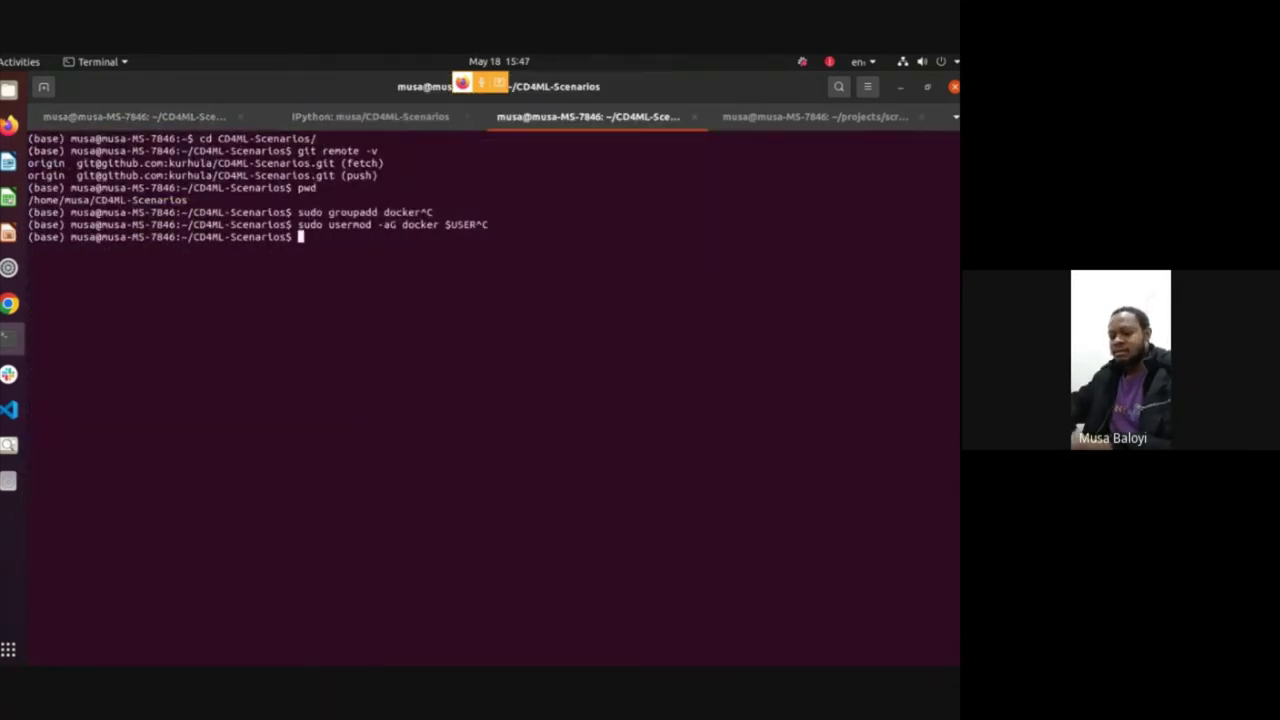
key("ctrl+r")
type("docker")
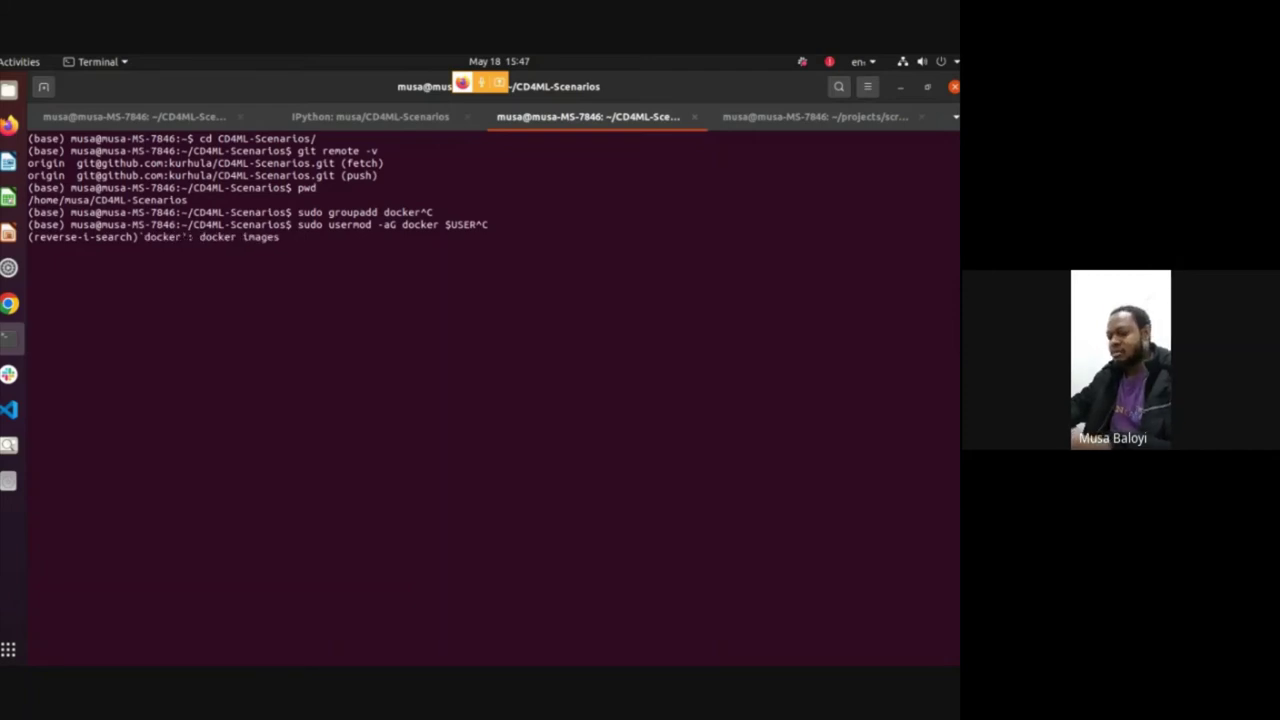
key("ctrl+c")
Copy "docker-compose up -d --build --remove-orphans" from the GitHub 1-SystemSetup.md page in Firefox and paste it at the terminal prompt
left_click(8, 124)
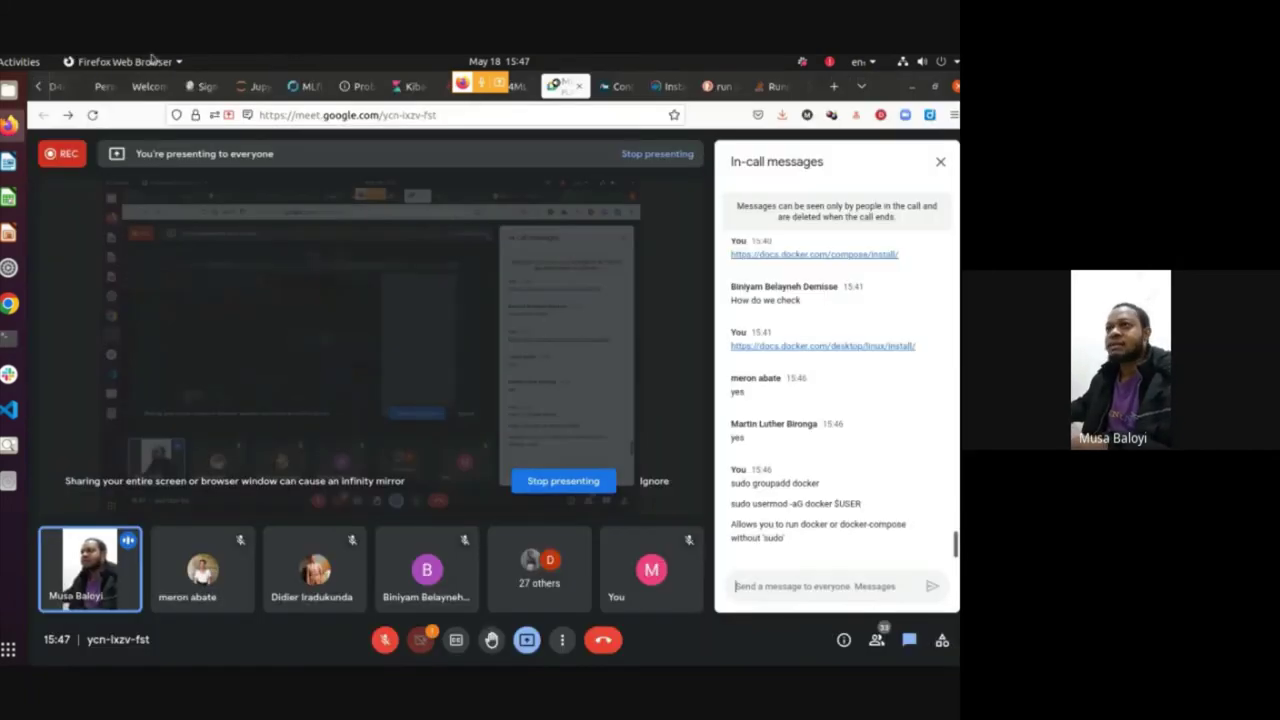
scroll(47, 93, "up", 5)
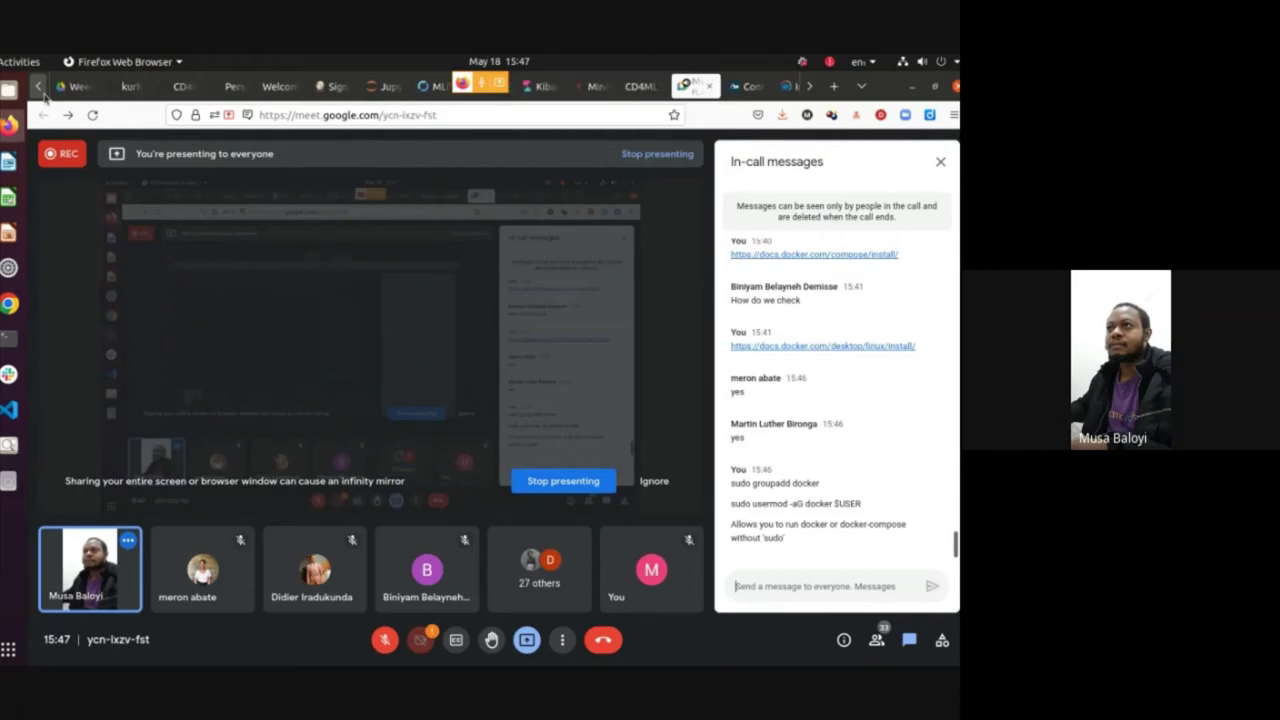
left_click(179, 89)
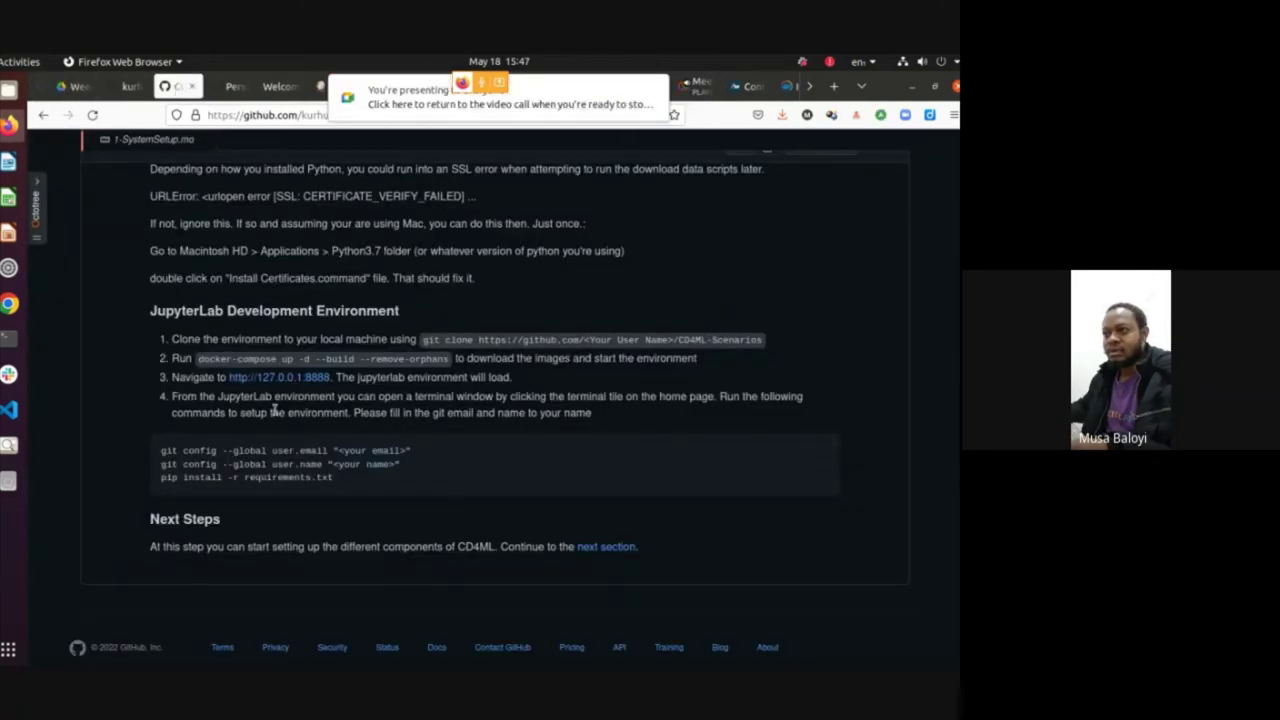
left_click_drag(199, 358, 455, 357)
left_click(358, 372)
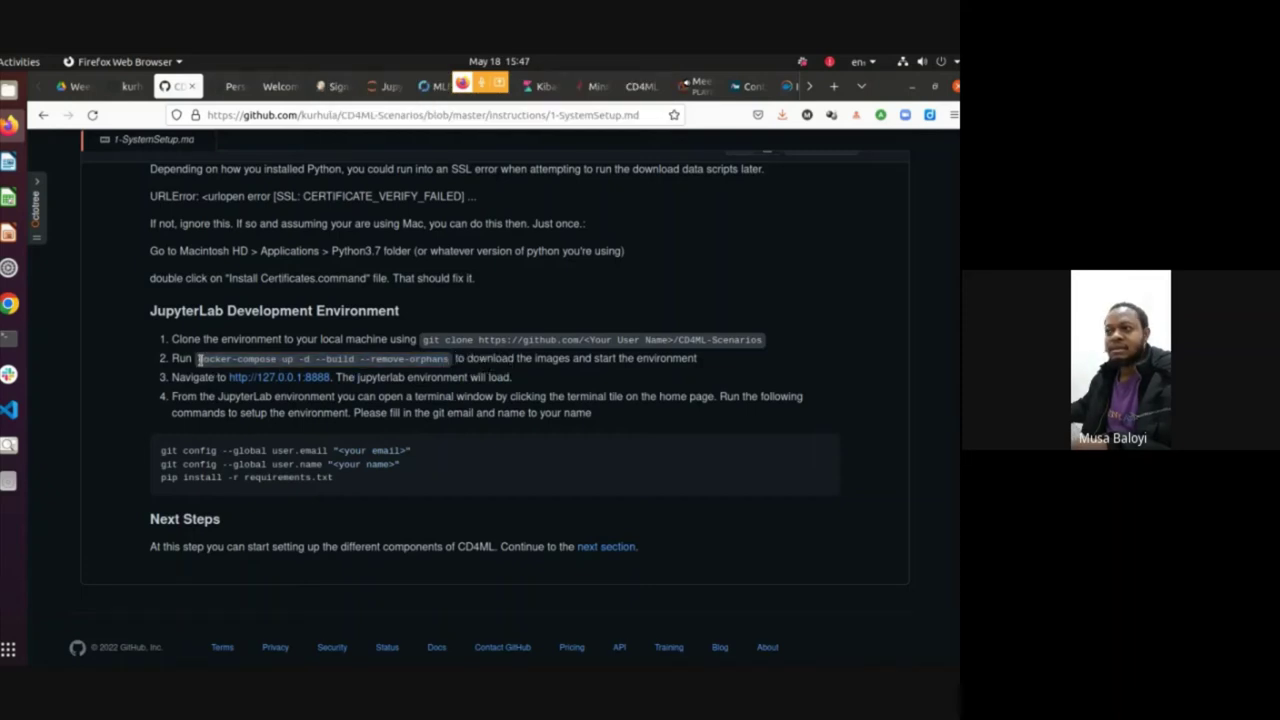
left_click_drag(199, 358, 455, 358)
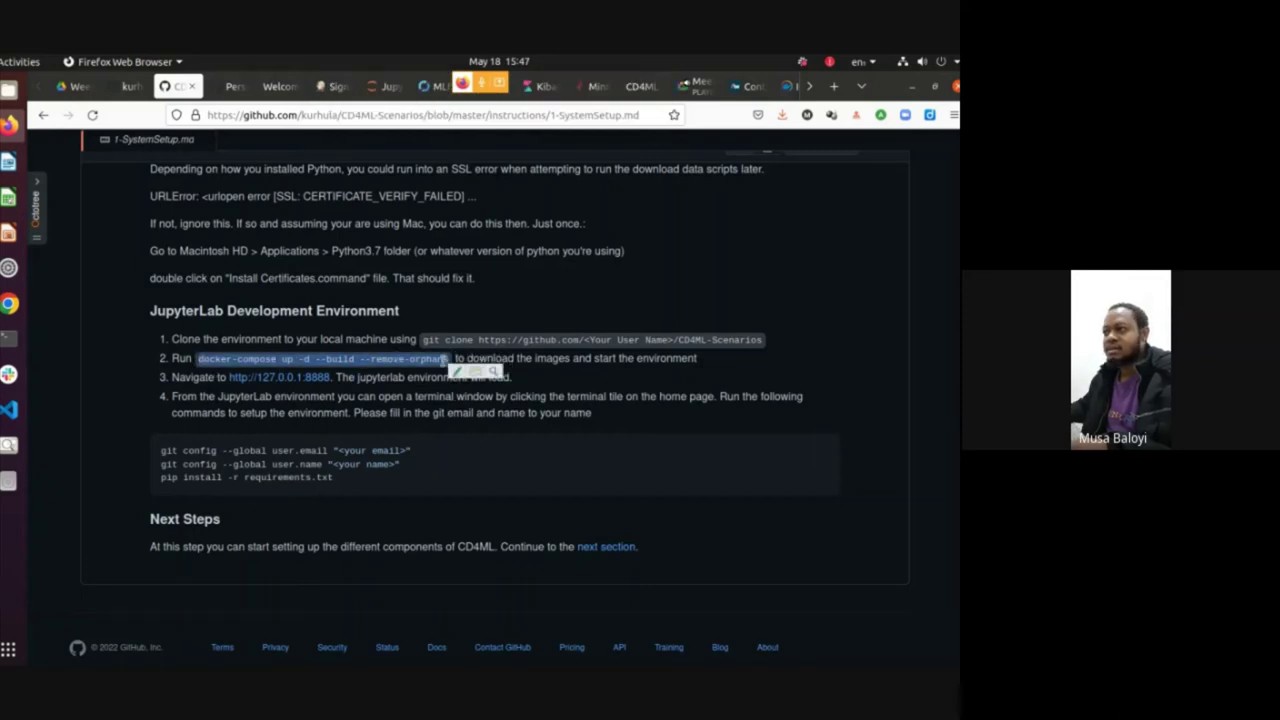
right_click(446, 365)
left_click(476, 375)
key("alt+Tab")
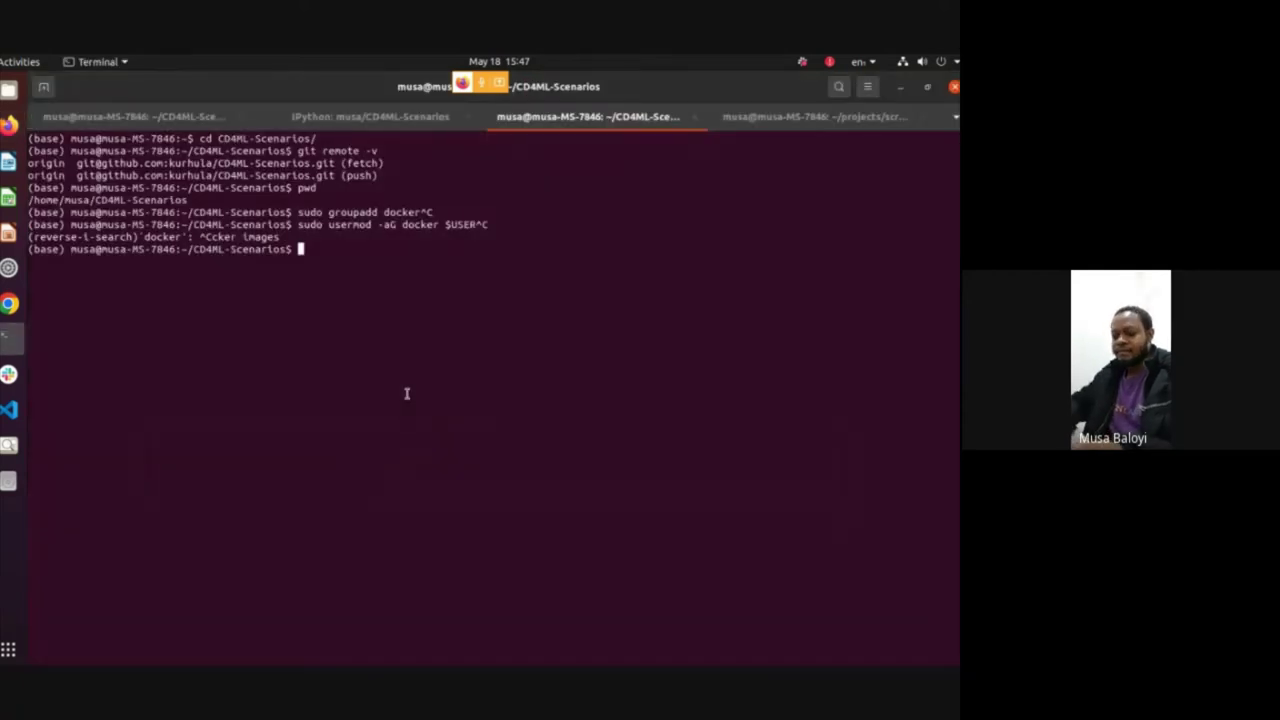
key("ctrl+shift+v")
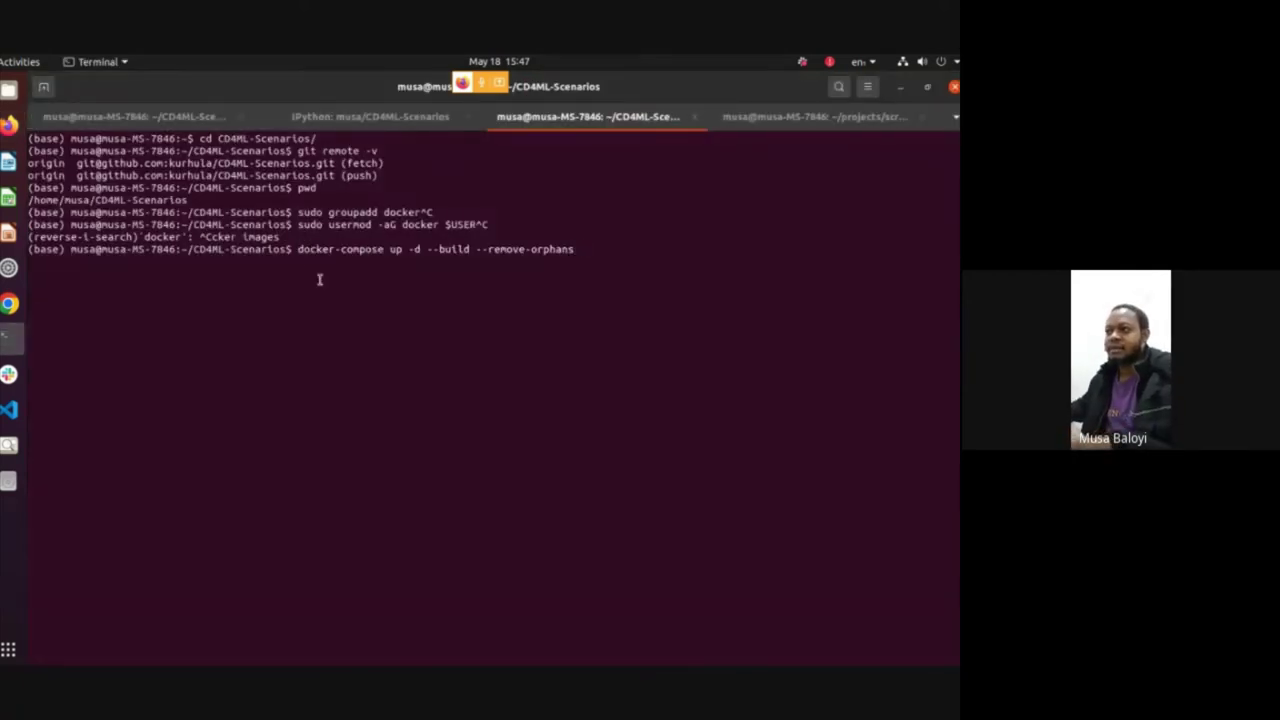
left_click_drag(298, 245, 574, 252)
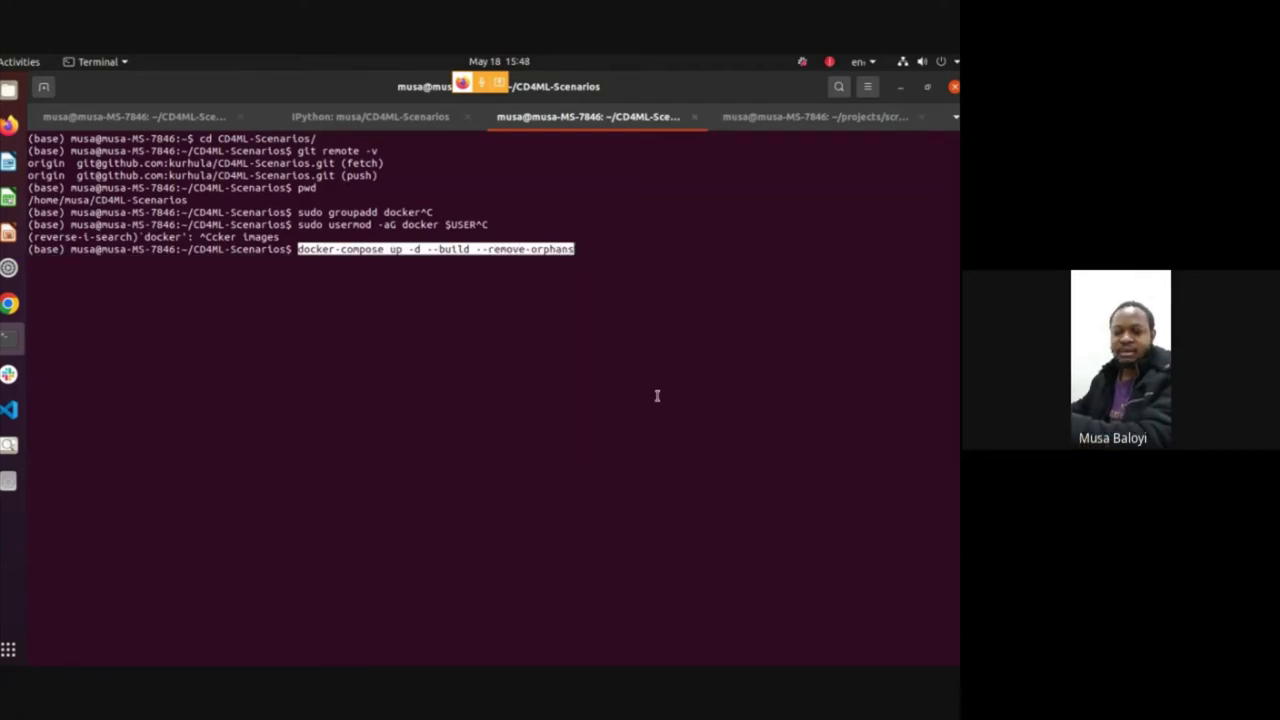
left_click(508, 253)
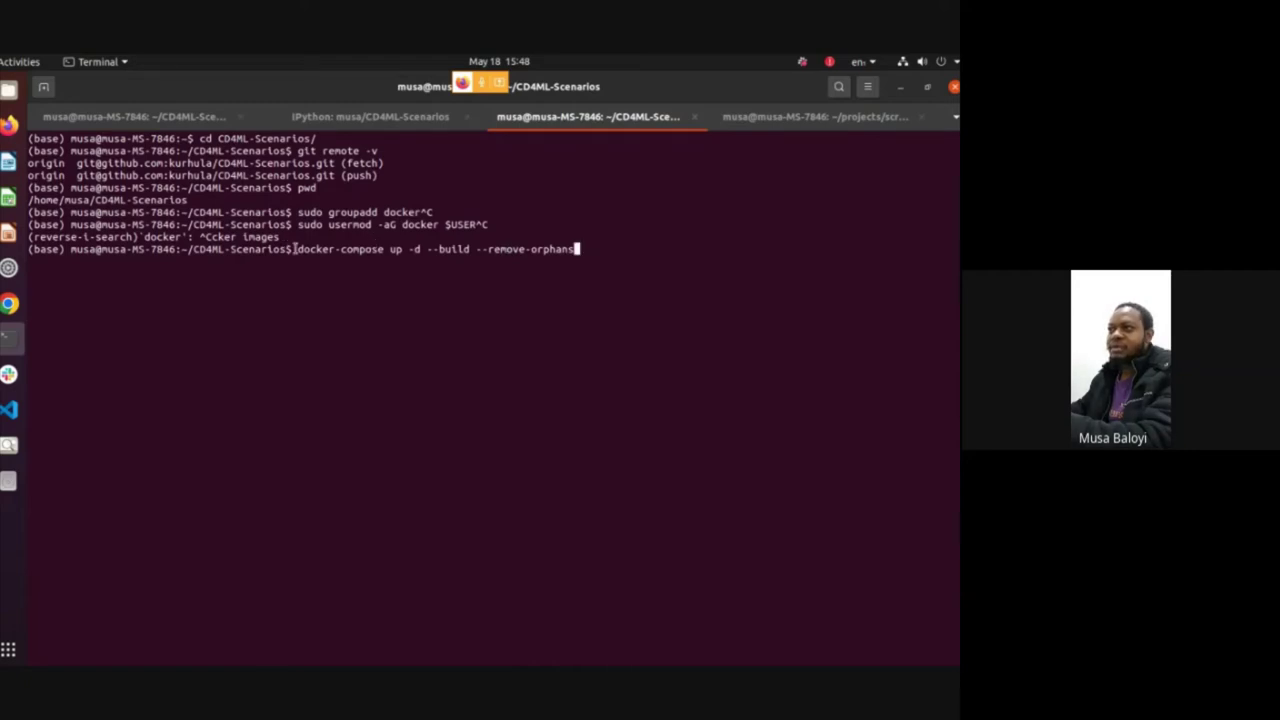
left_click_drag(298, 249, 358, 249)
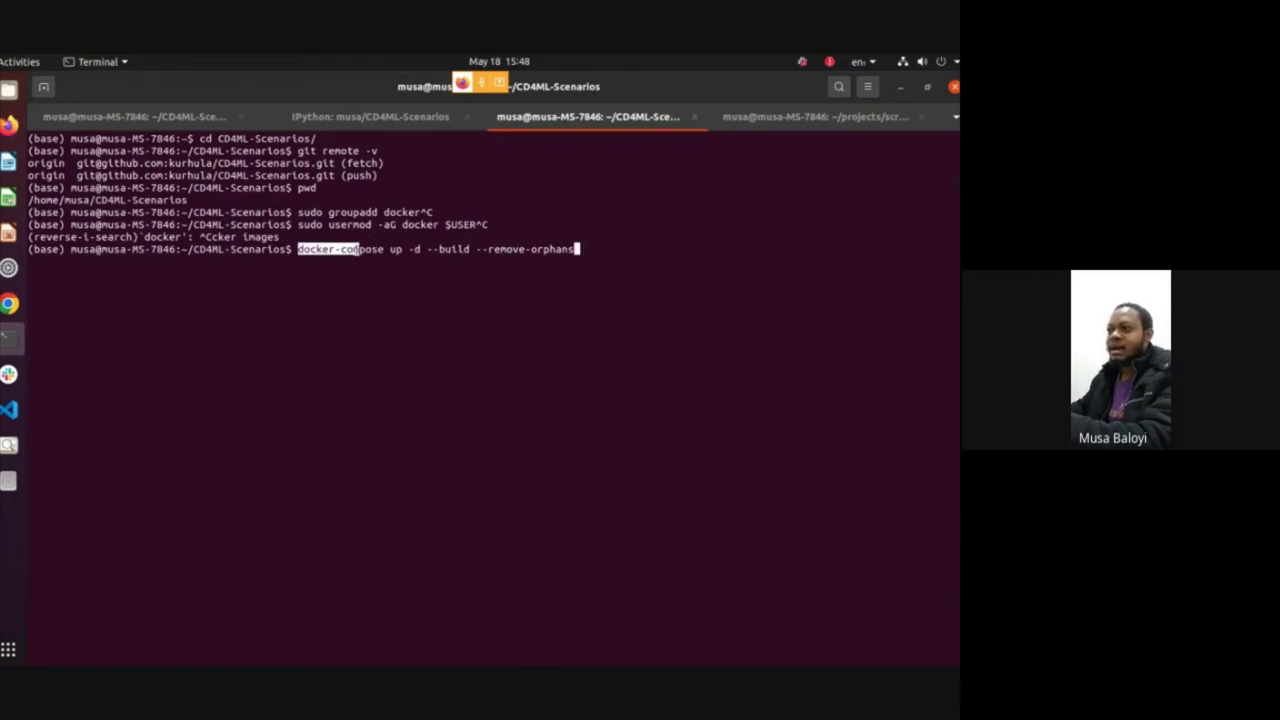
left_click(476, 406)
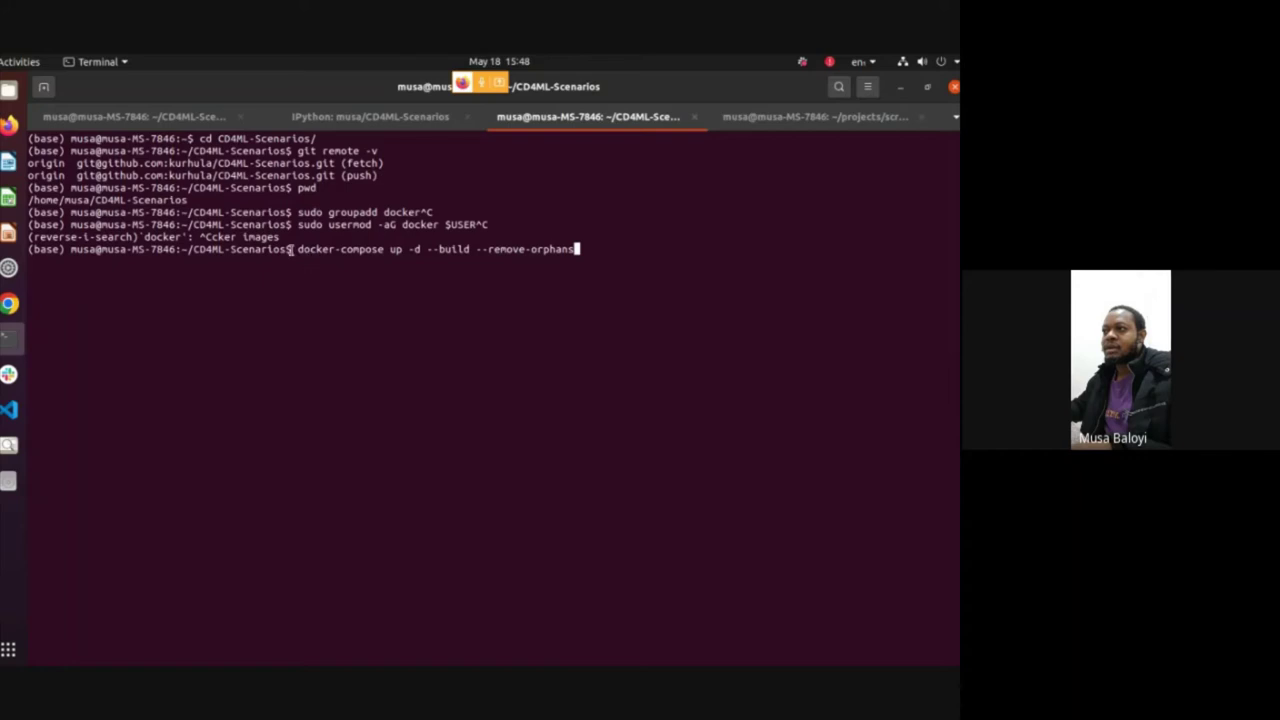
left_click_drag(290, 249, 383, 244)
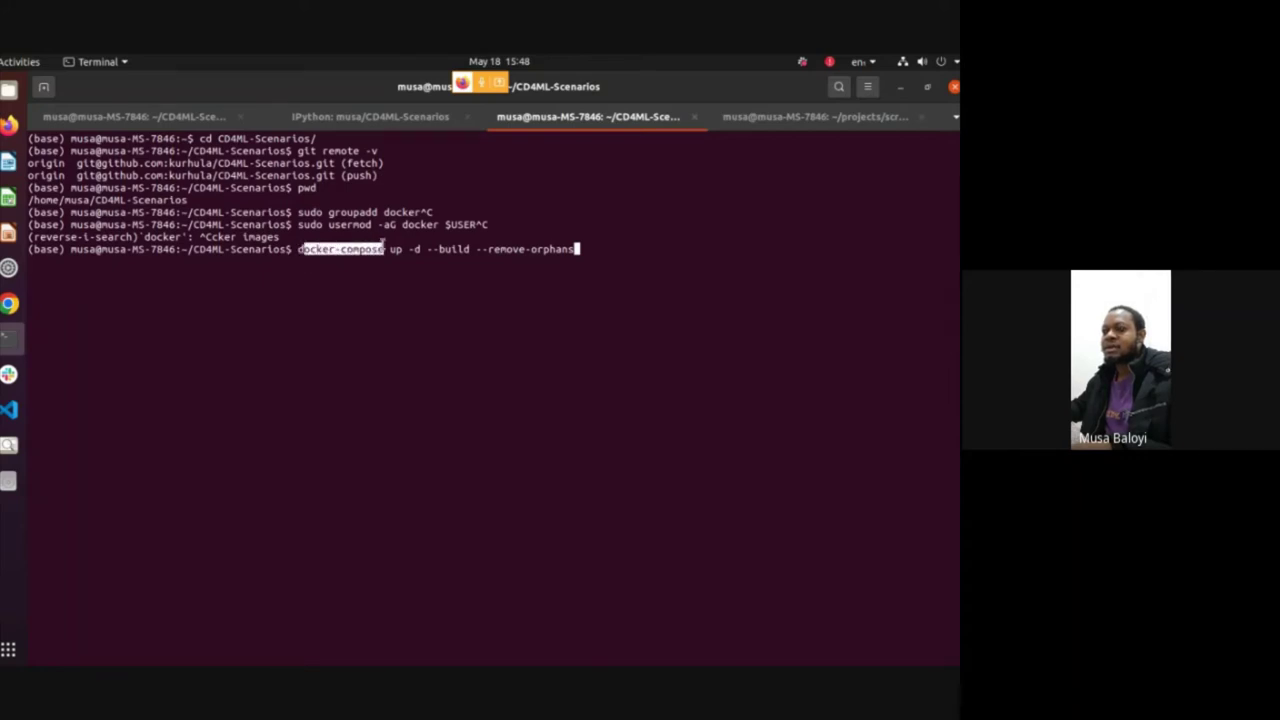
left_click(404, 298)
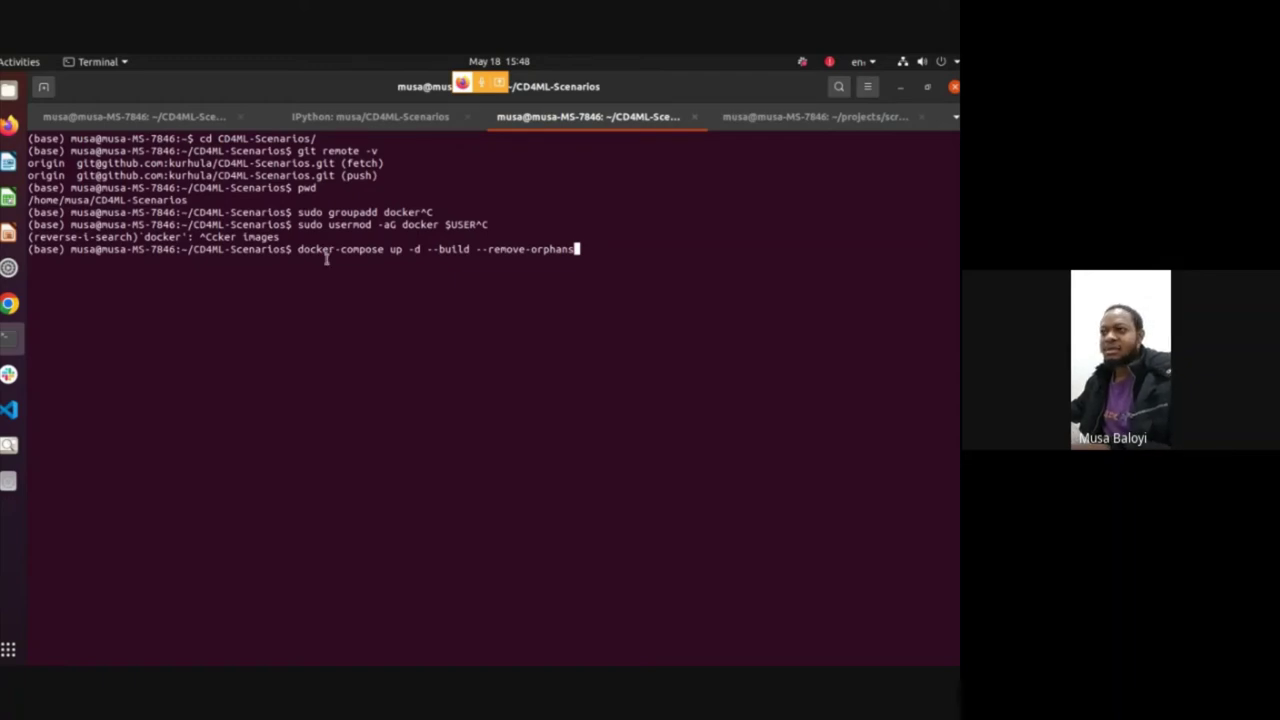
Switch to the CD4ML-Scenarios project in Visual Studio Code and review Dockerfile-jenkins, Dockerfile-minio, Dockerfile-mlflow and Dockerfile-model
key("alt+Tab")
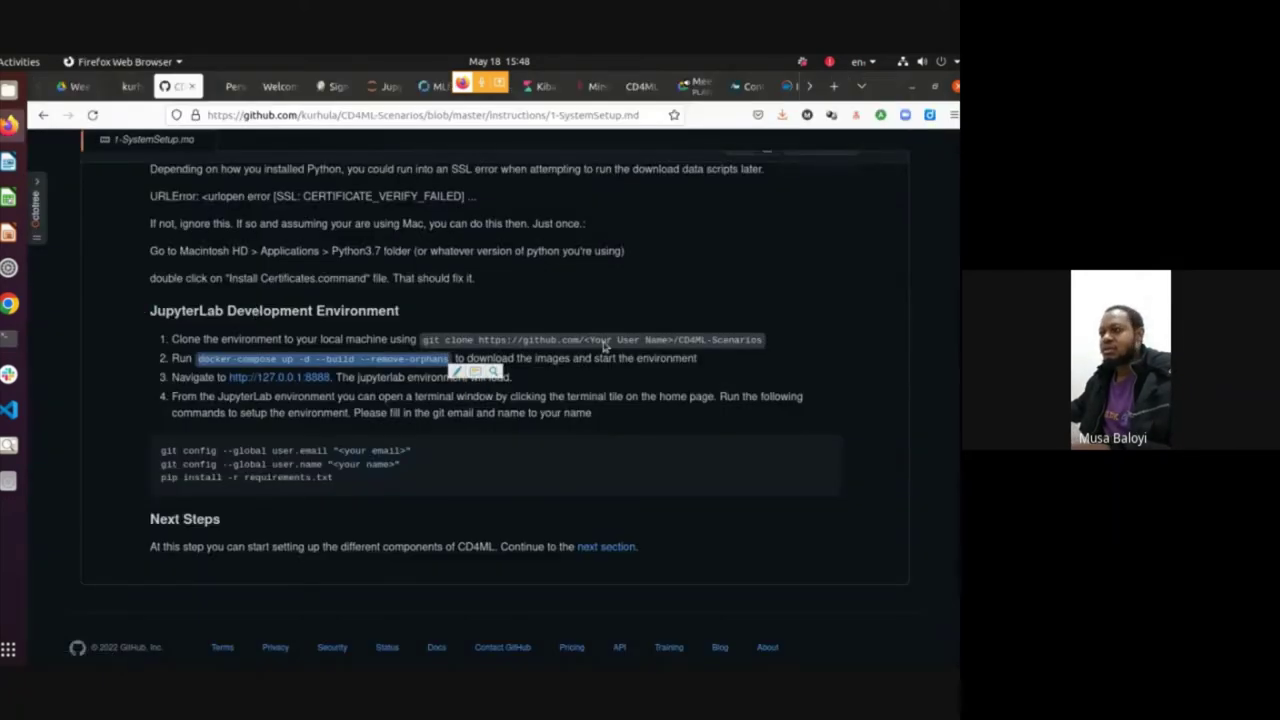
key("alt+Tab")
key("Tab")
scroll(211, 437, "down", 10)
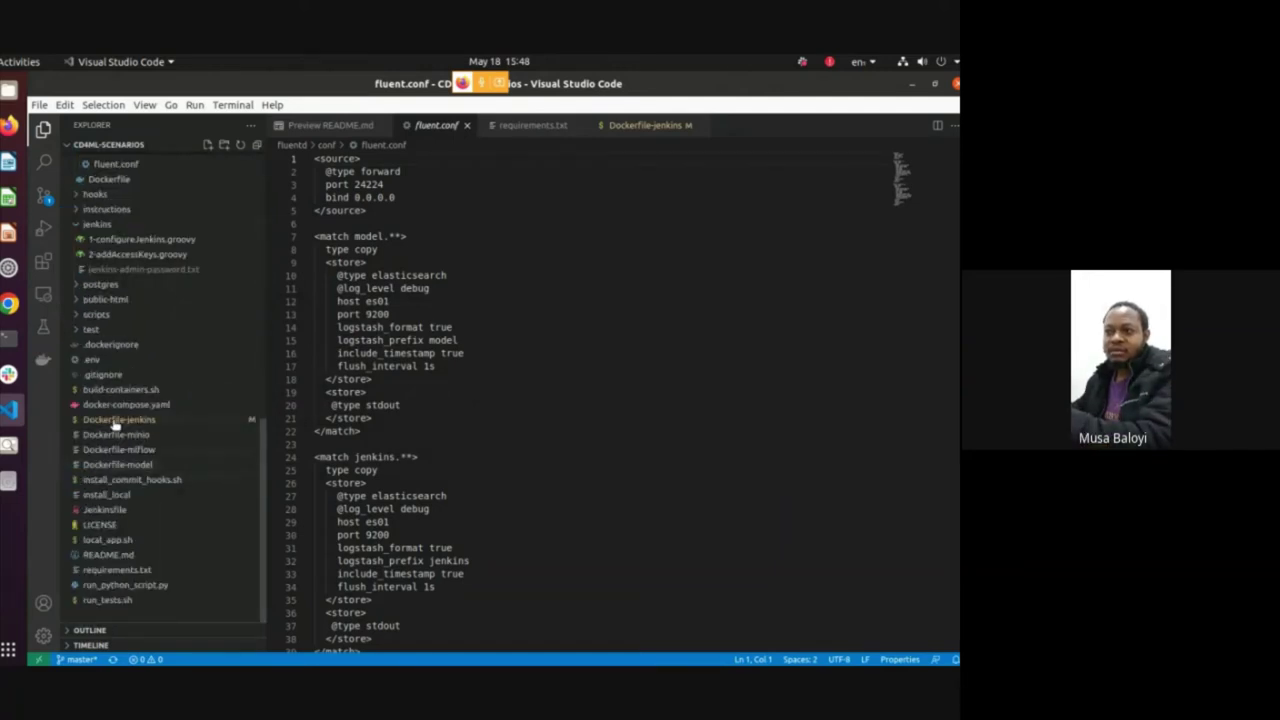
left_click(116, 423)
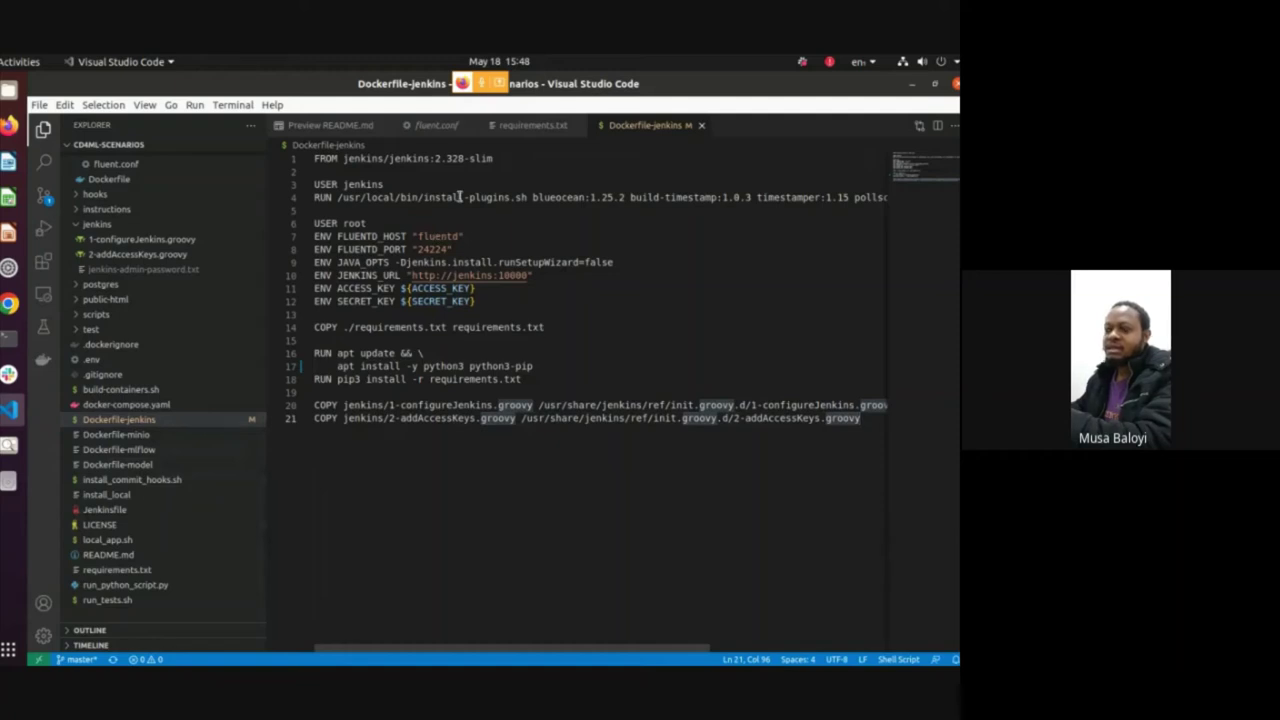
left_click(133, 436)
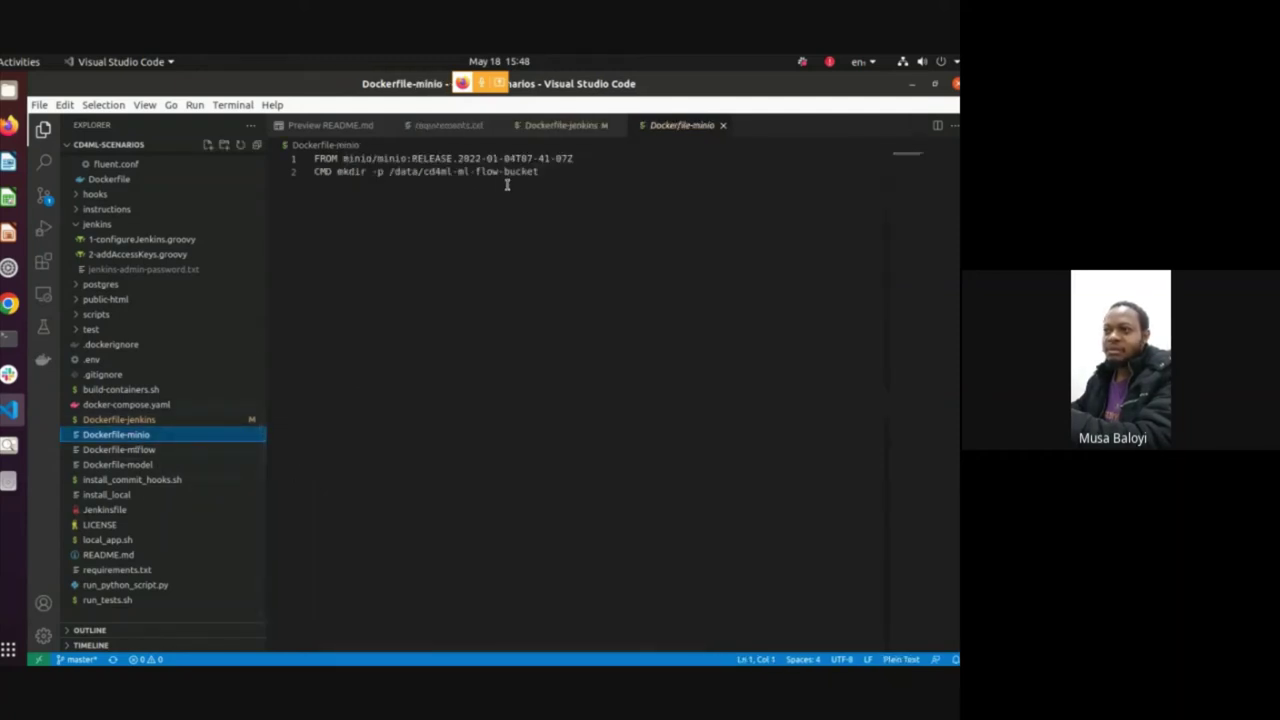
left_click(126, 450)
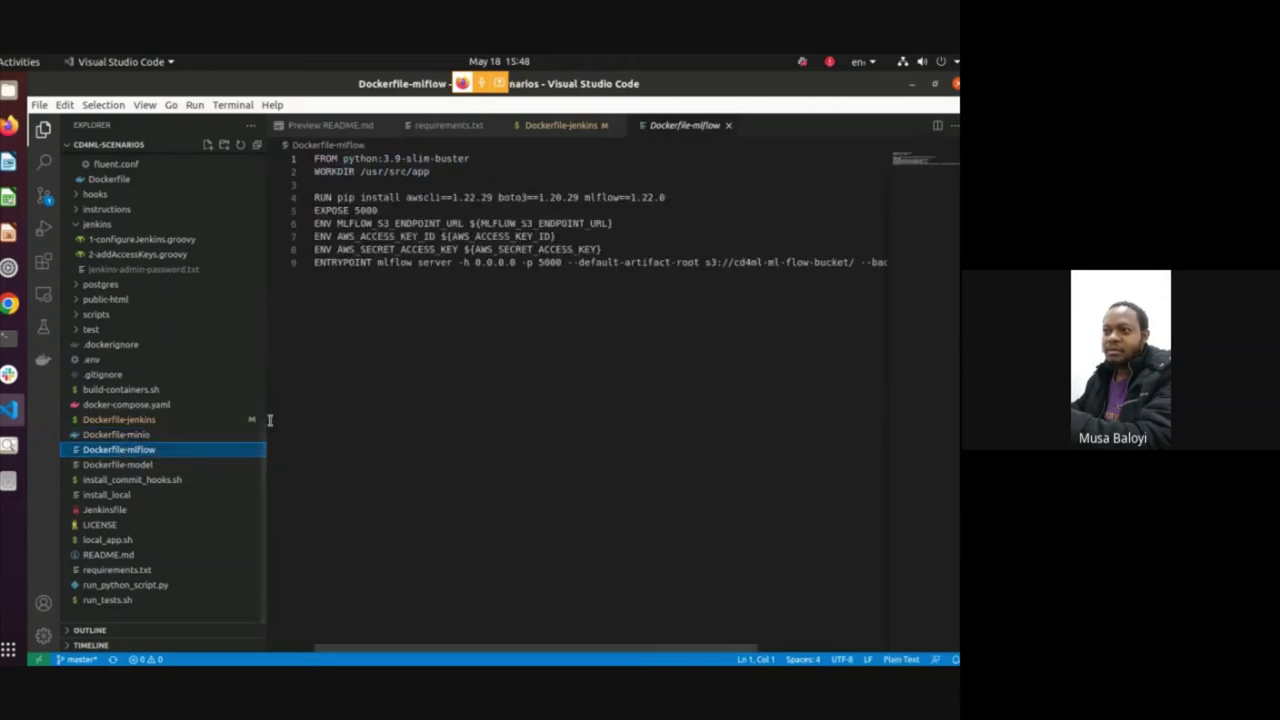
left_click(130, 465)
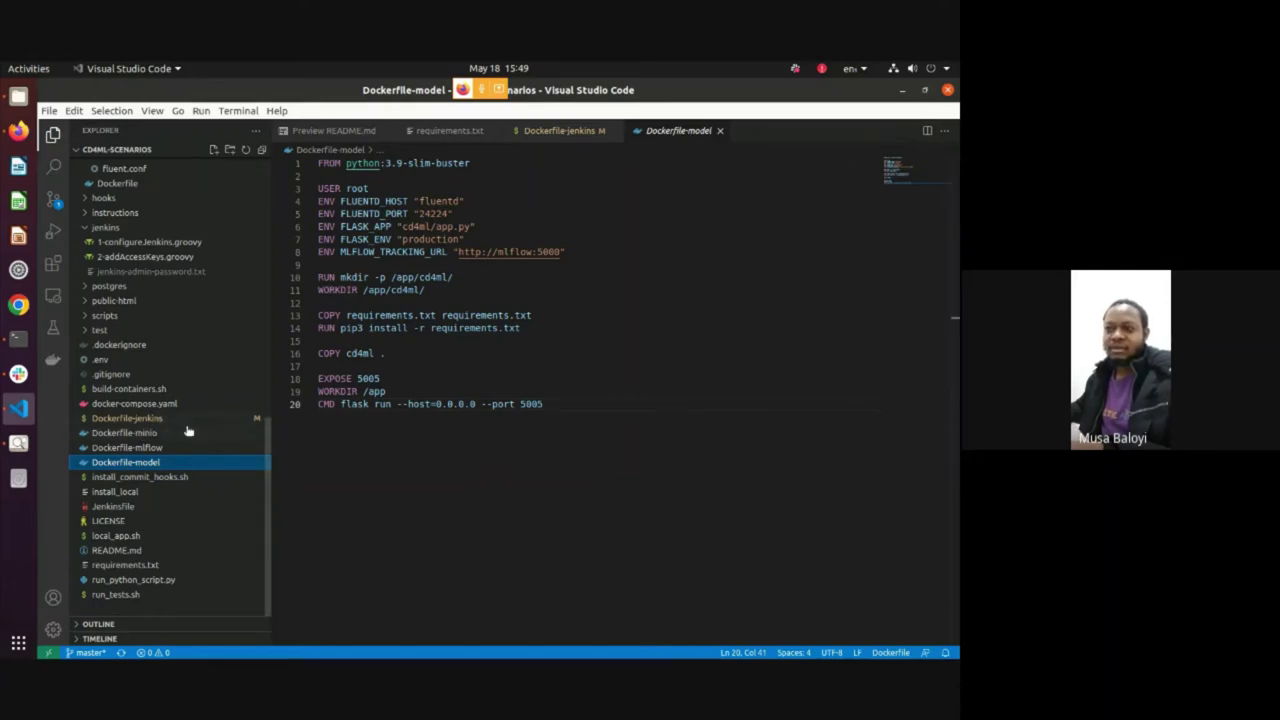
Return to the terminal, discard the pending docker-compose command and list the files in the CD4ML-Scenarios folder
key("alt+Tab")
key("alt+Tab")
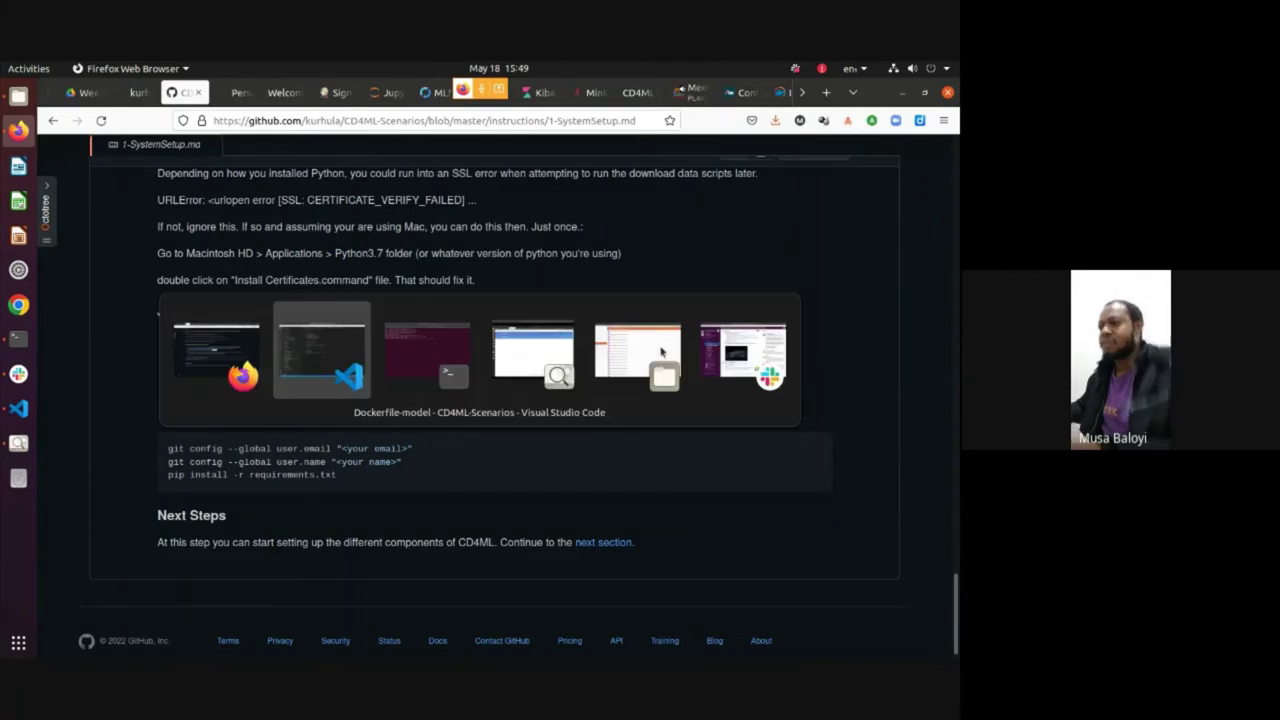
key("alt+Tab")
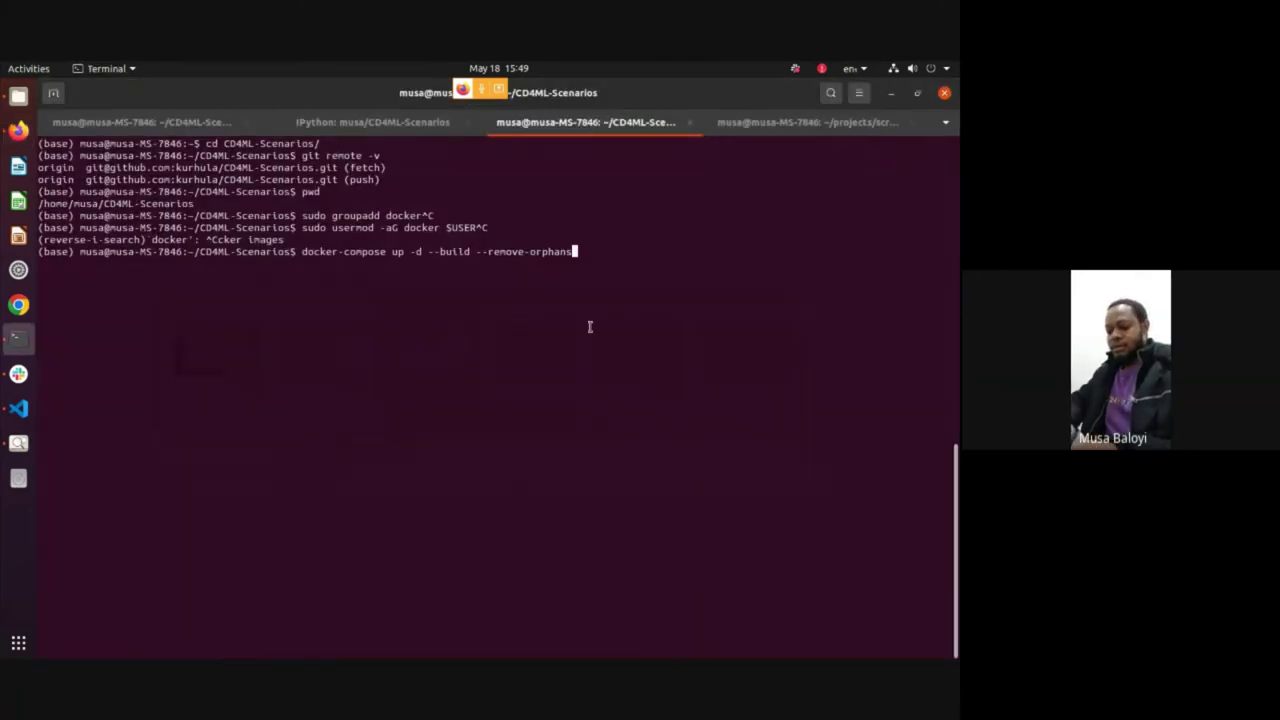
key("ctrl+c")
type("ls")
key("Return")
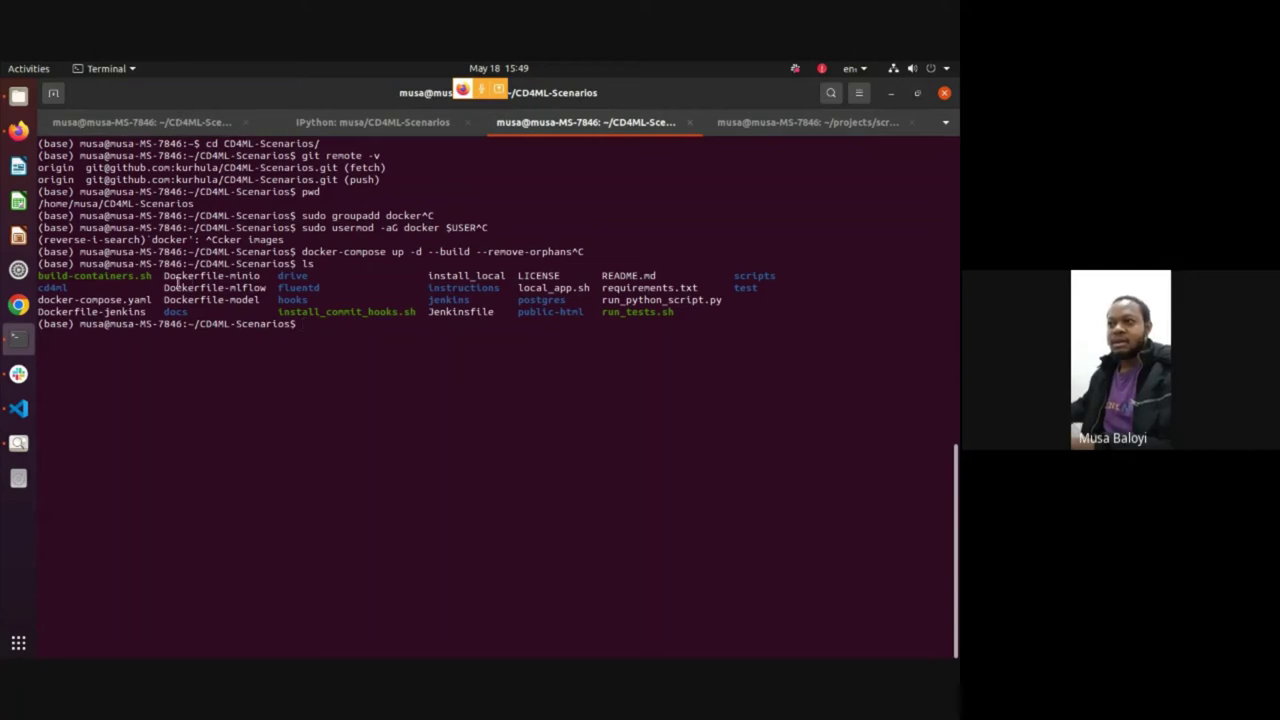
Point out Dockerfile-minio and docker-compose.yaml in the directory listing by highlighting their names
left_click_drag(155, 270, 262, 276)
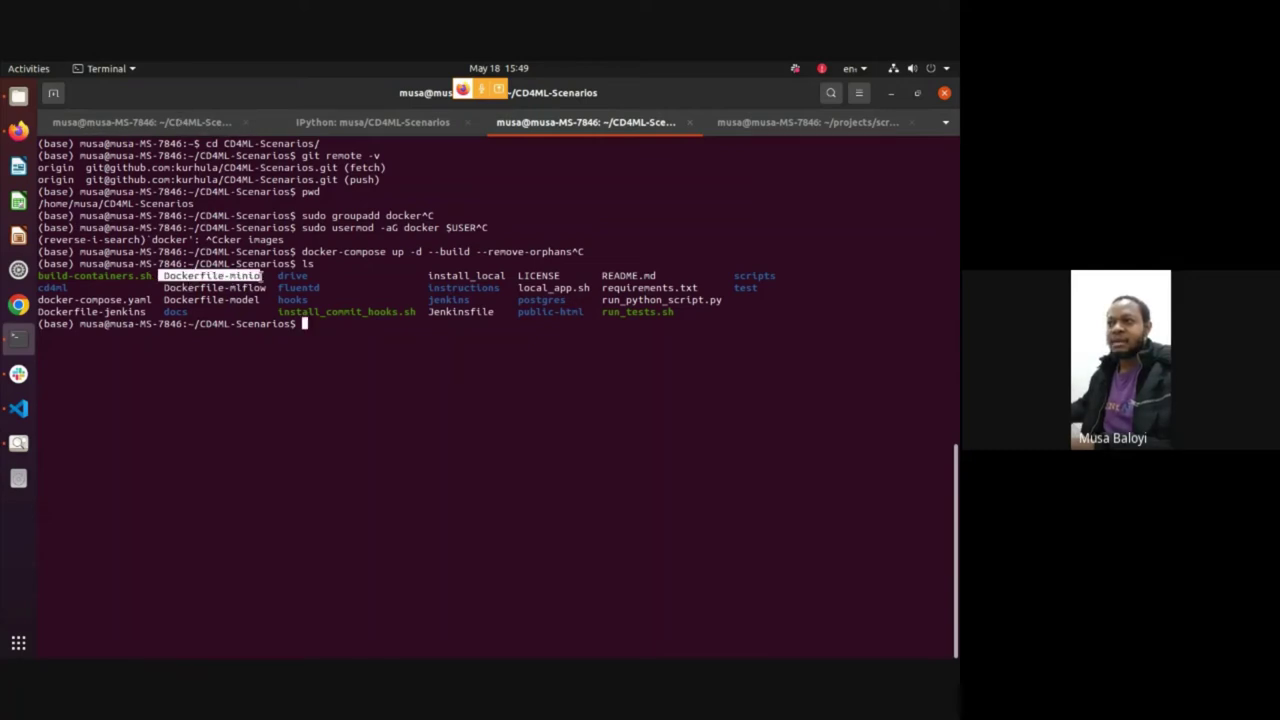
left_click(323, 412)
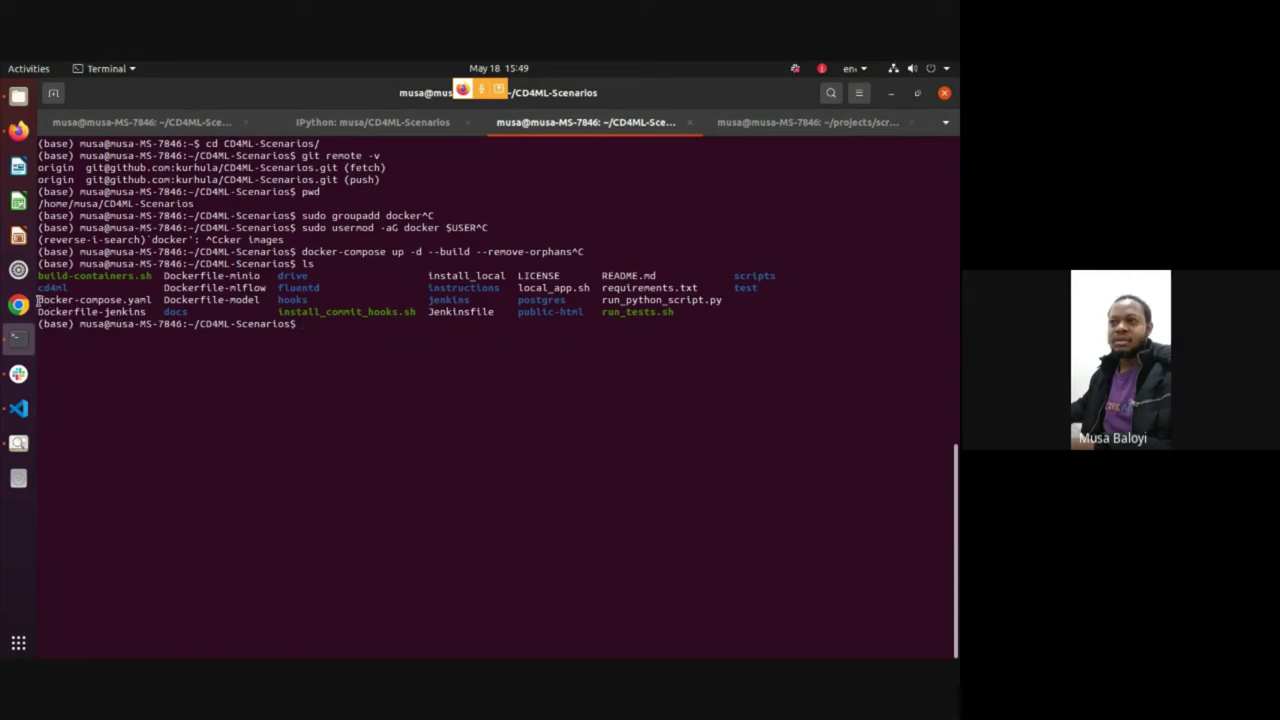
left_click_drag(37, 300, 152, 300)
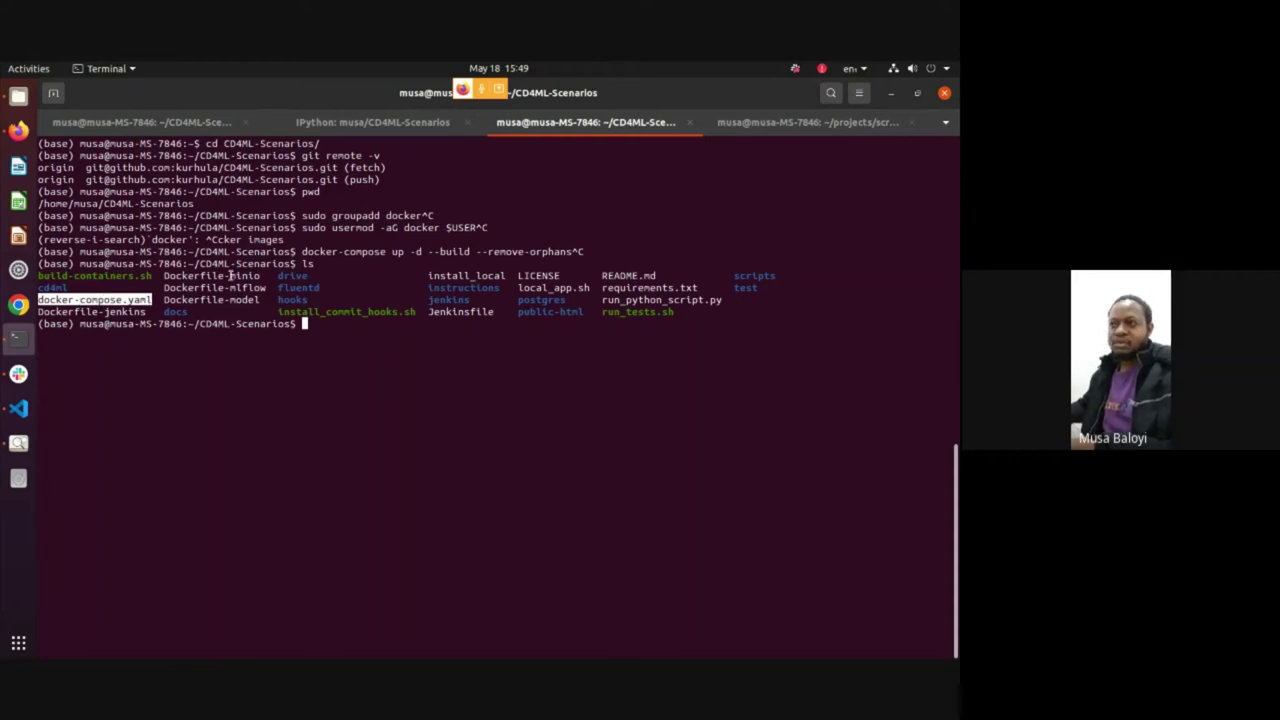
left_click_drag(165, 275, 224, 277)
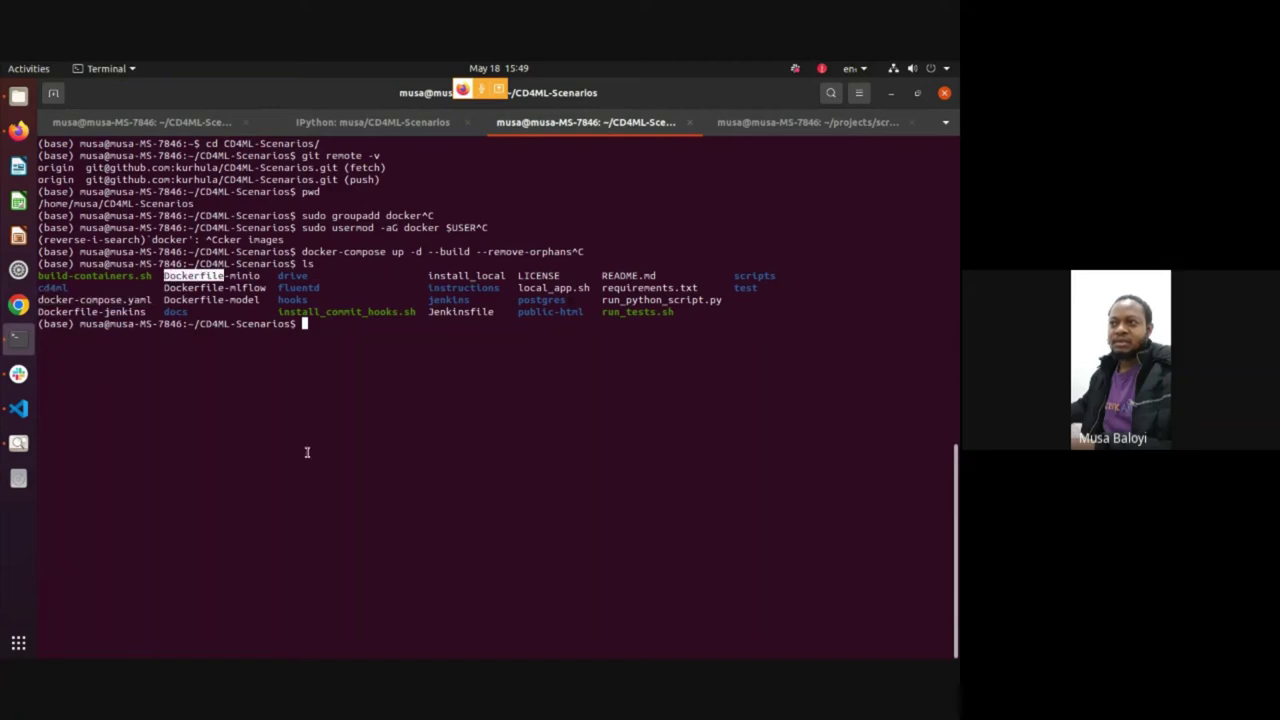
type("dockr")
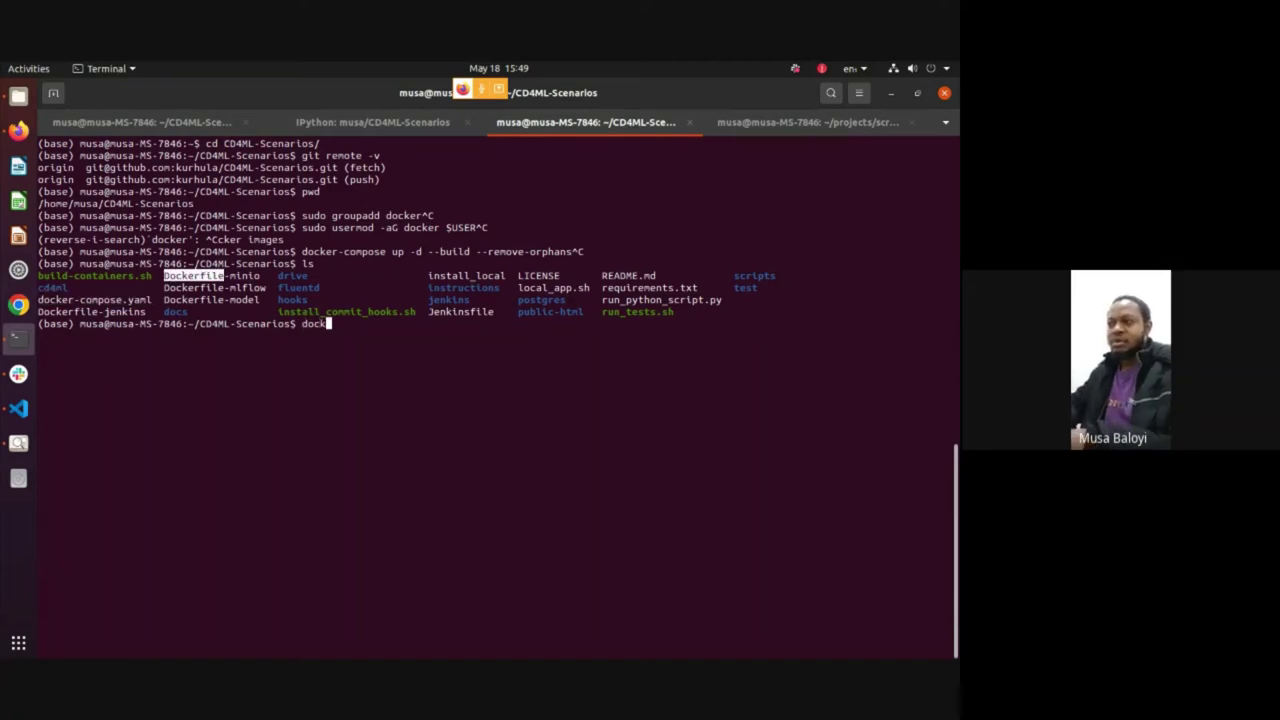
key("BackSpace")
key("BackSpace")
type("e")
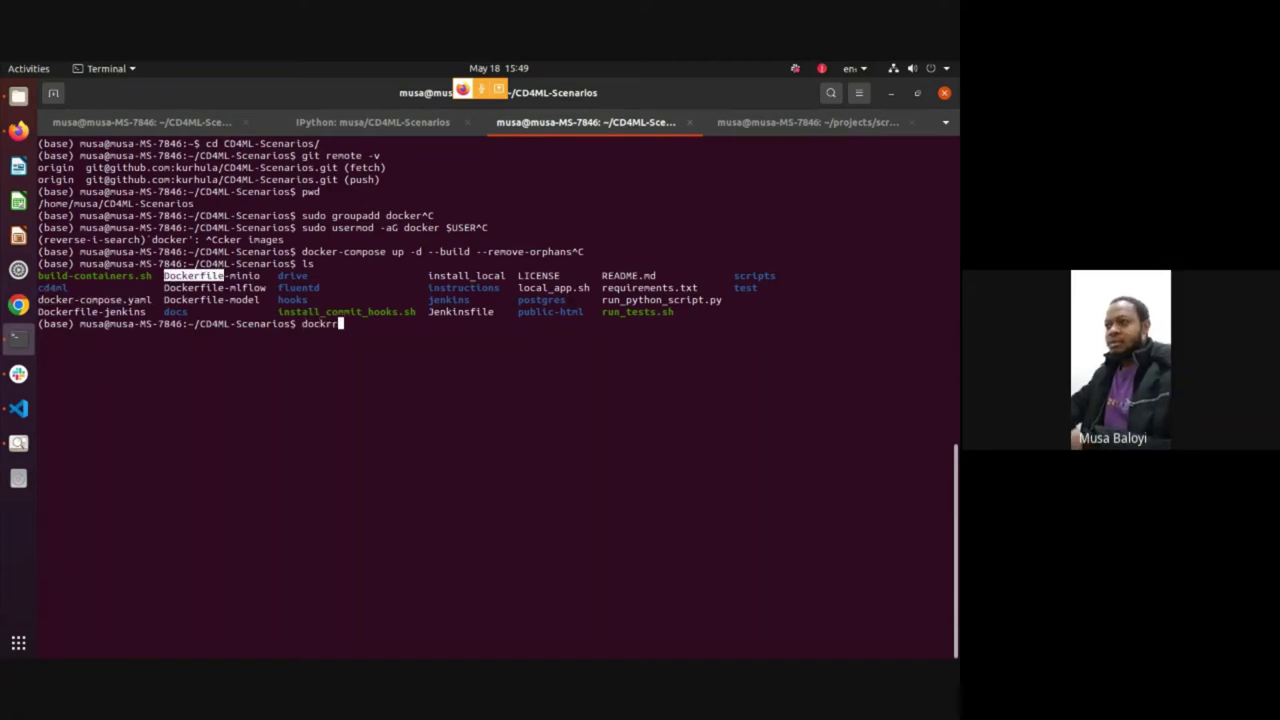
type("r")
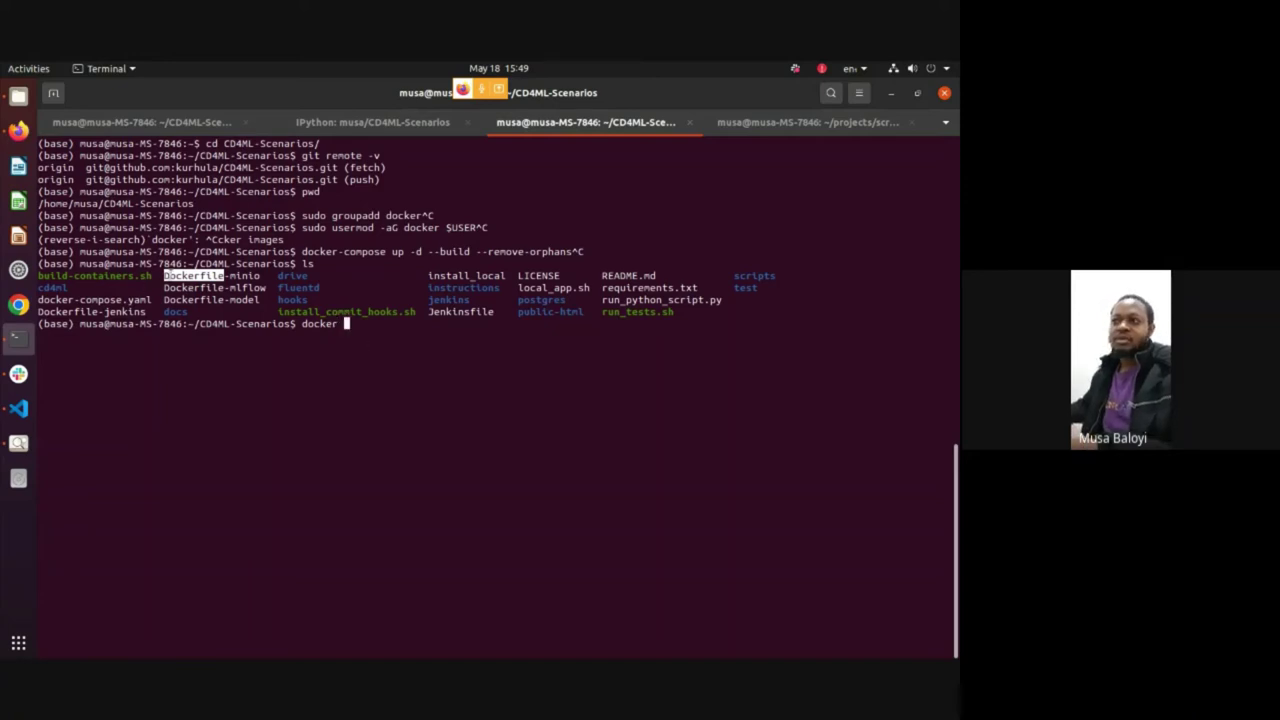
left_click(158, 274)
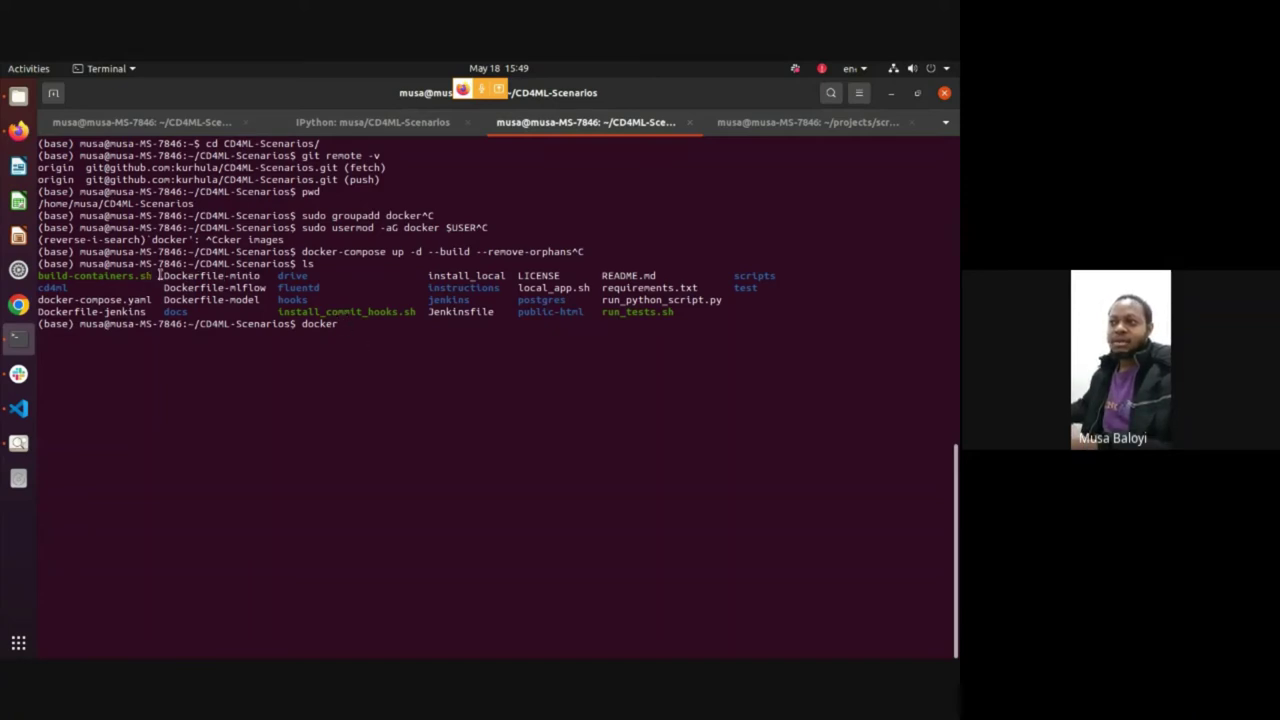
left_click_drag(160, 274, 258, 274)
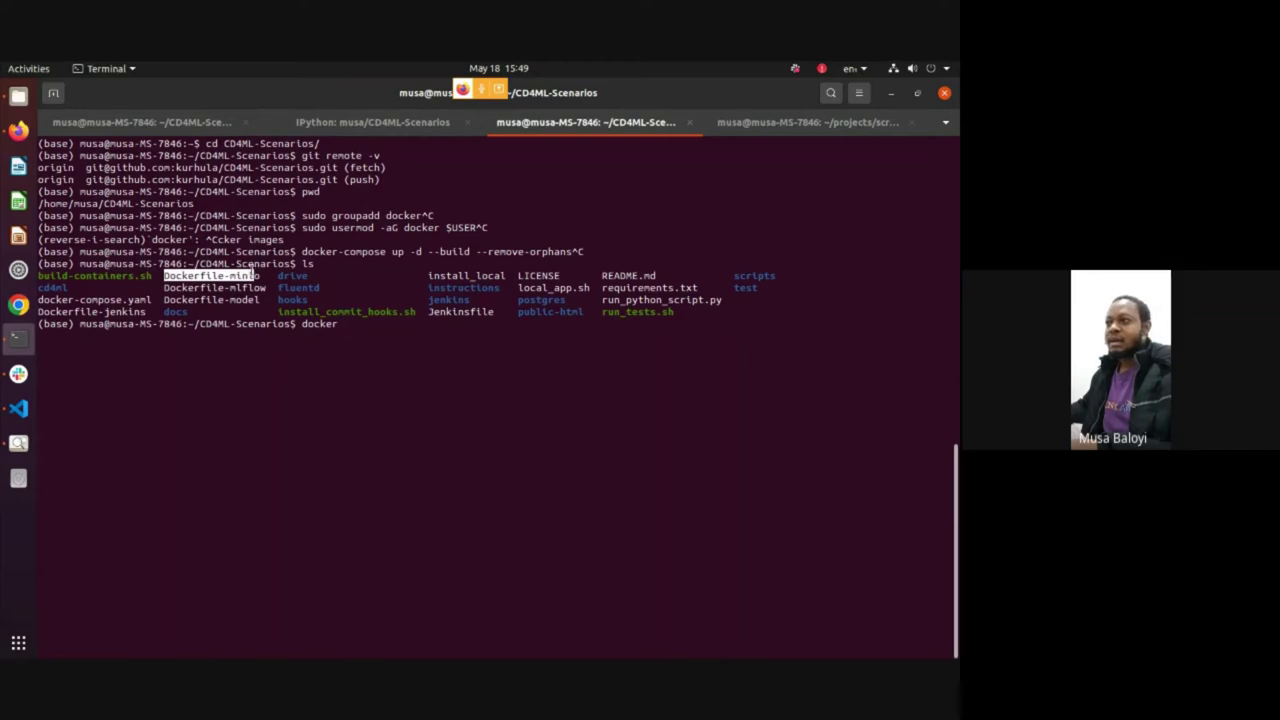
left_click(428, 390)
Replace the unfinished docker command with "ls fluentd/" and run it to list the fluentd folder
type("ls ")
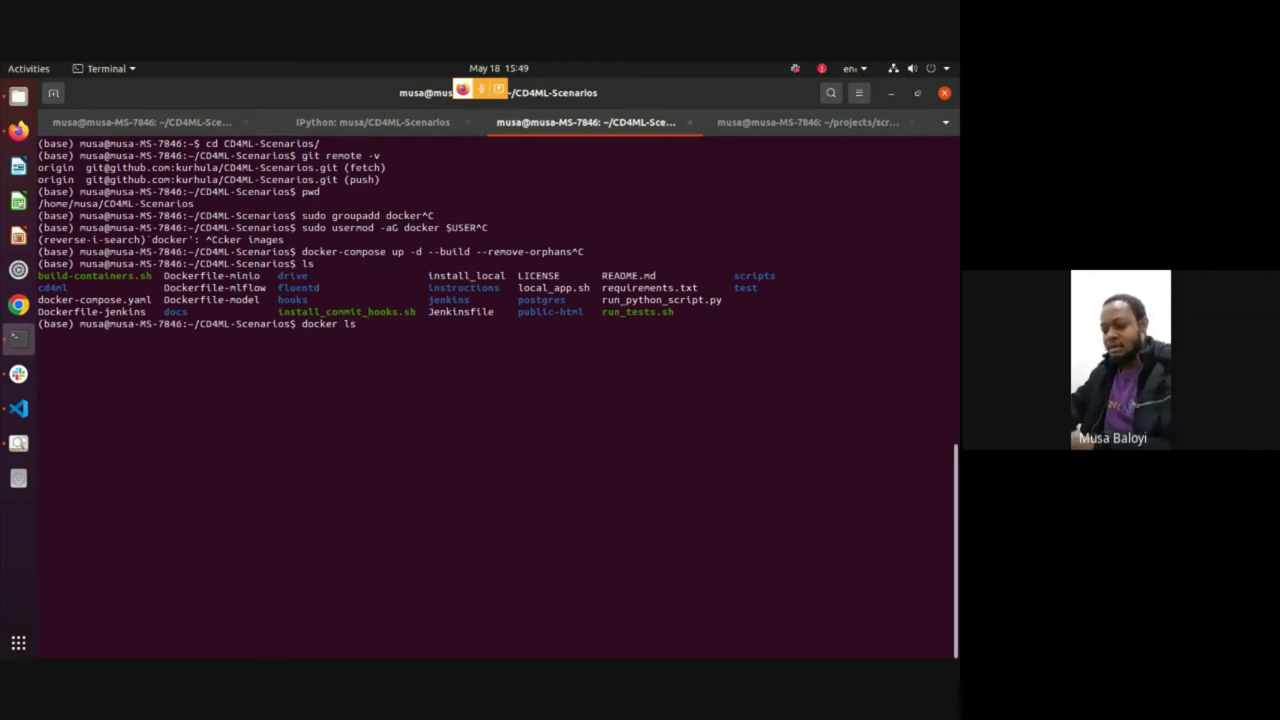
type("flu")
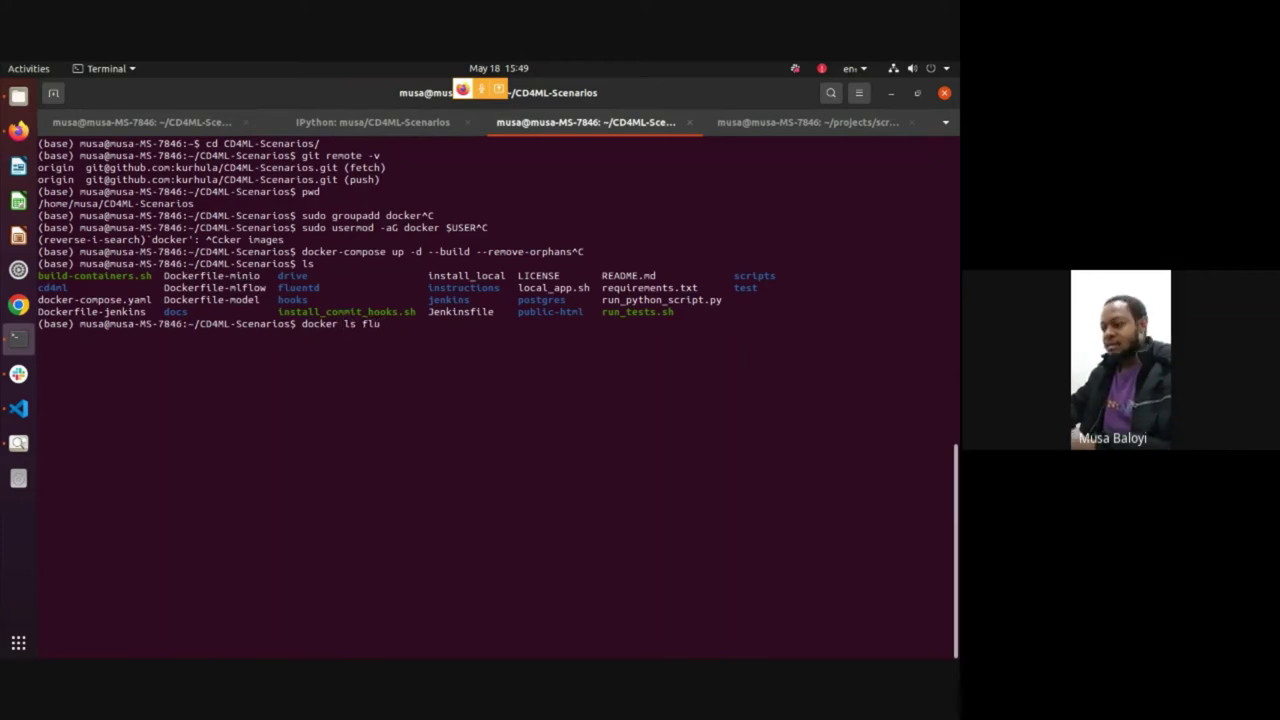
type("e")
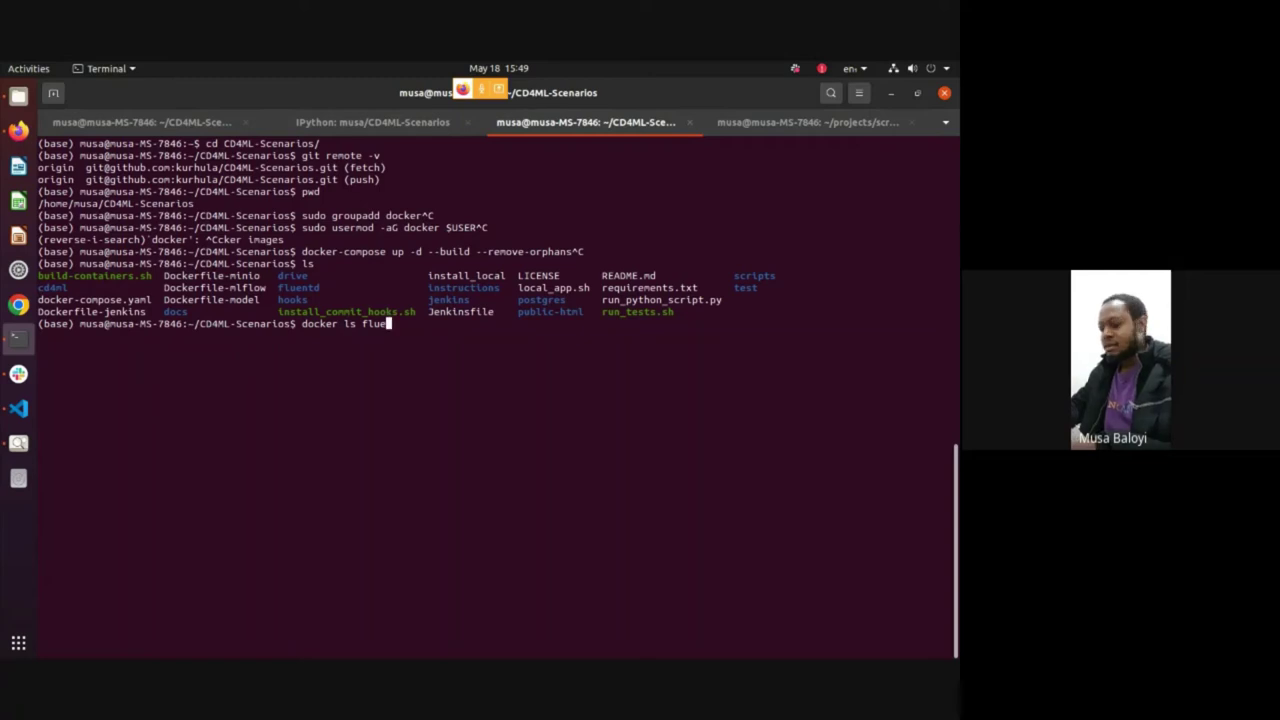
key("Home")
key("Delete")
key("Delete")
key("Delete")
key("Delete")
key("Delete")
key("Delete")
key("Delete")
key("End")
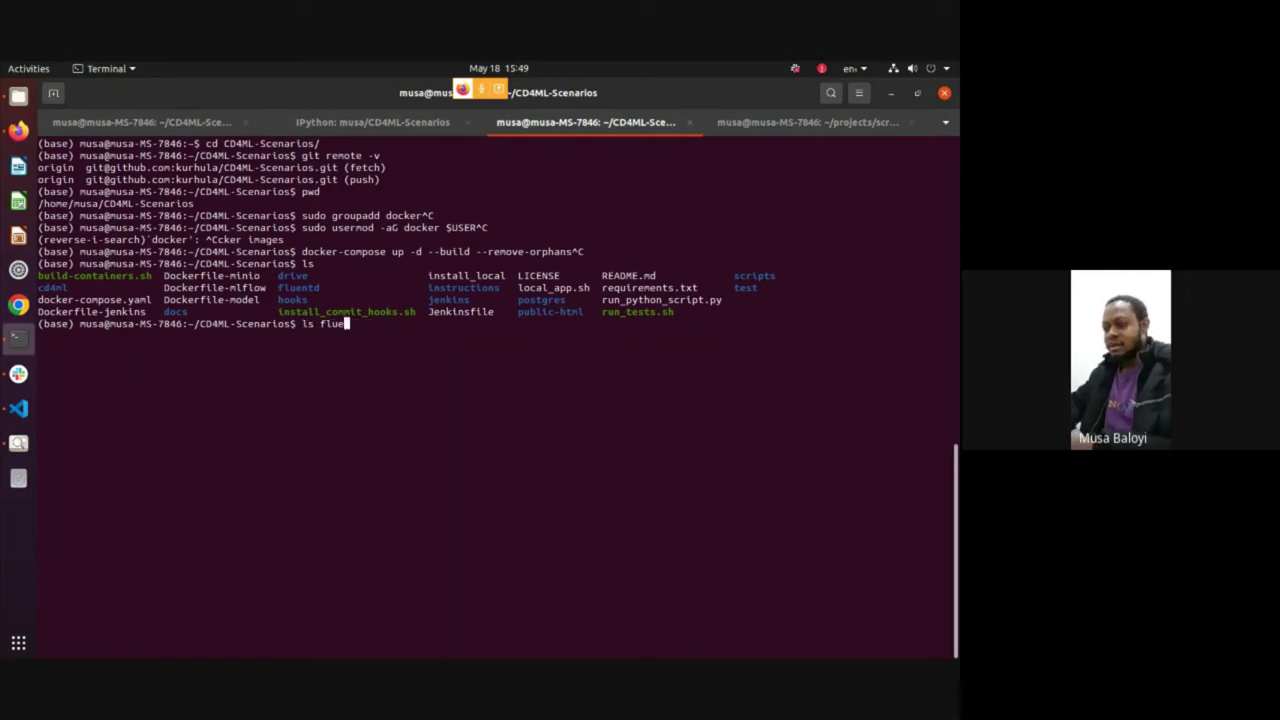
key("Tab")
key("Return")
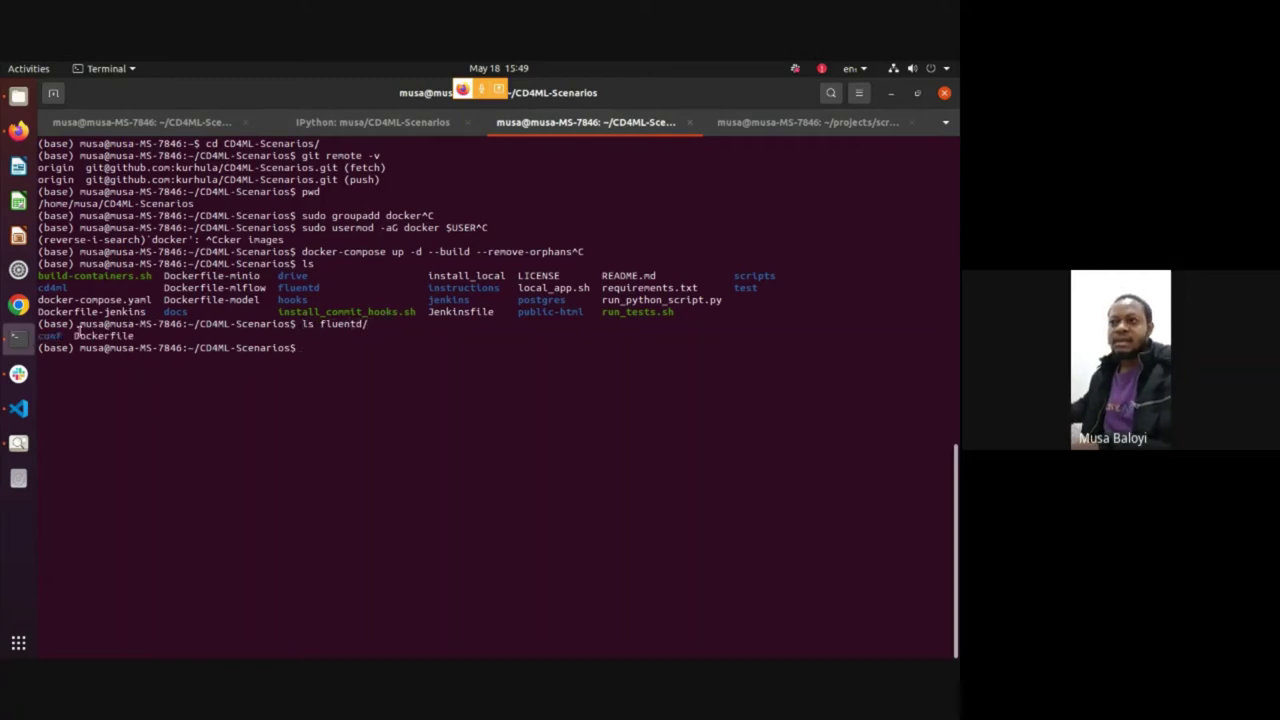
Highlight the Dockerfile in the fluentd listing and compare its name with Dockerfile-minio in the project listing
double_click(103, 335)
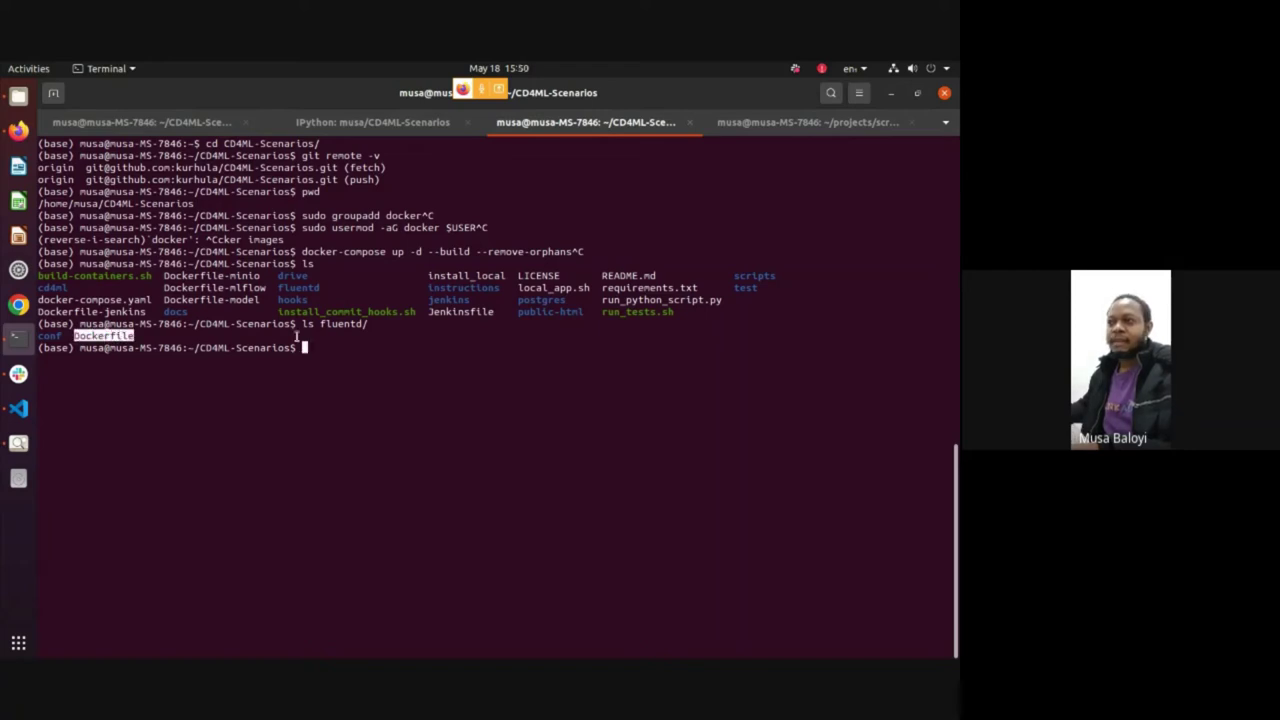
left_click(209, 279)
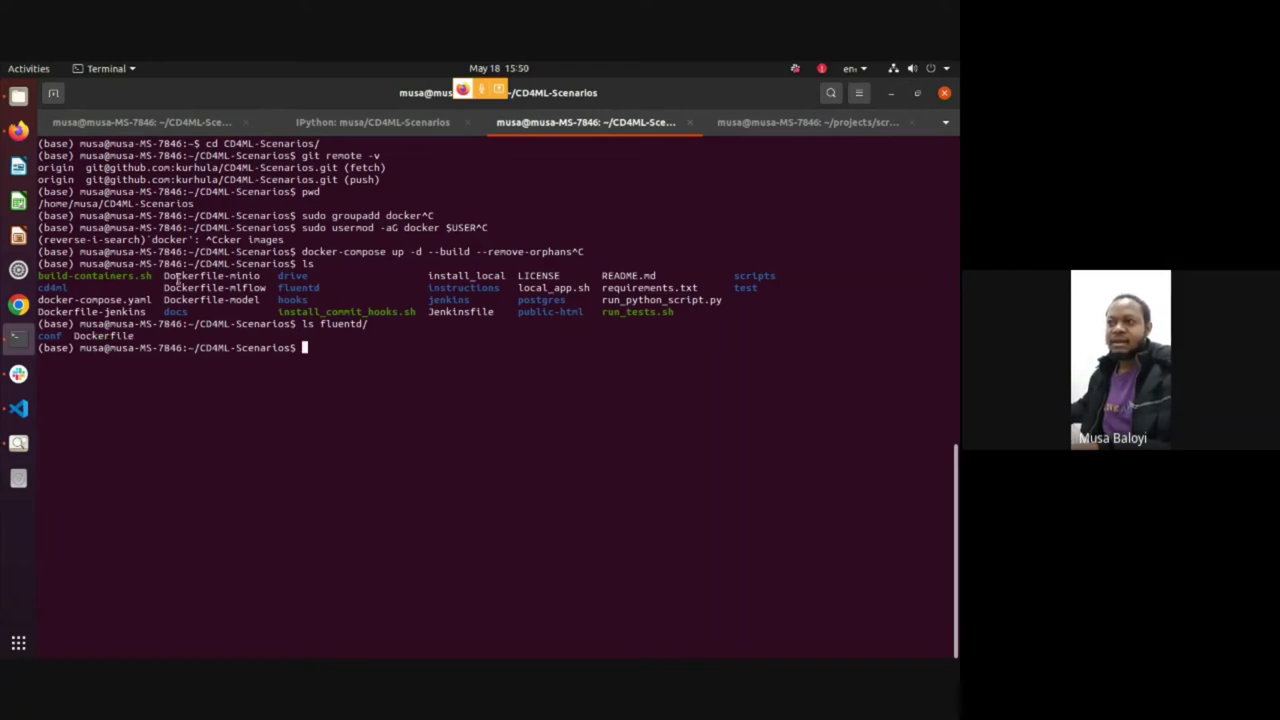
double_click(209, 279)
left_click(378, 357)
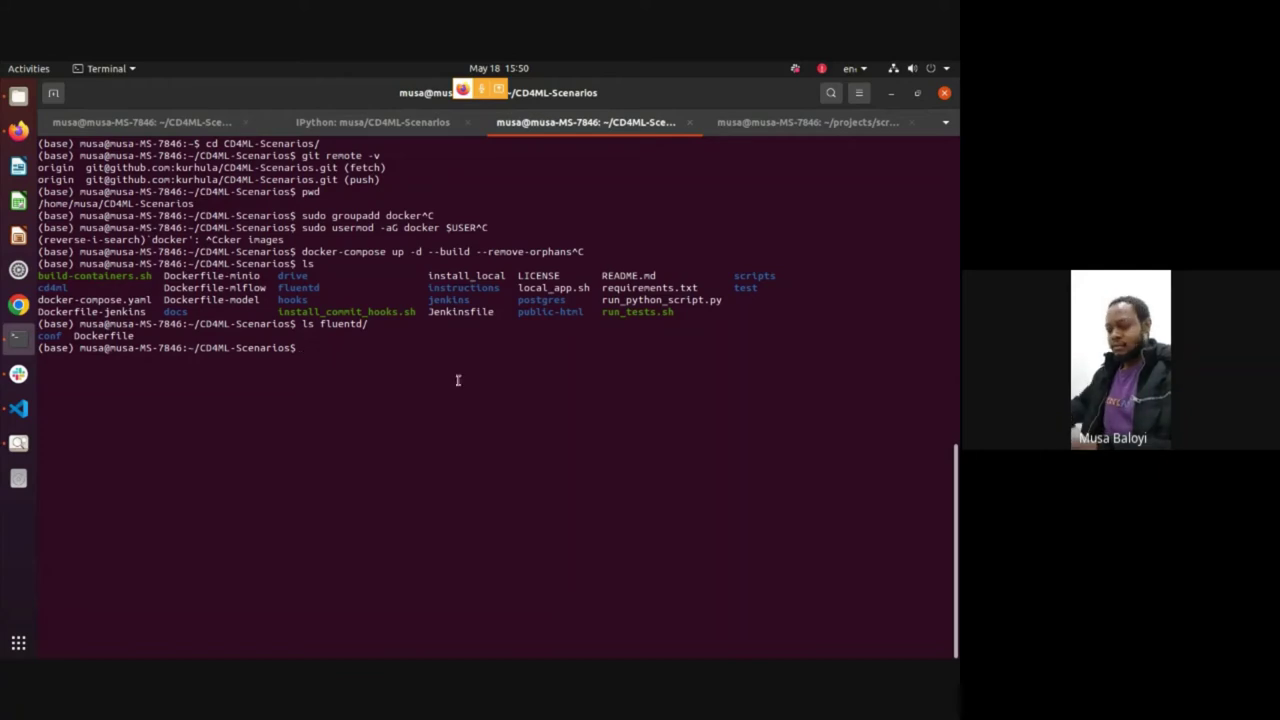
Compose the example command "docker build -f Dockerfile-minio" using the file name copied from the listing, and abandon it without running
type("docker ")
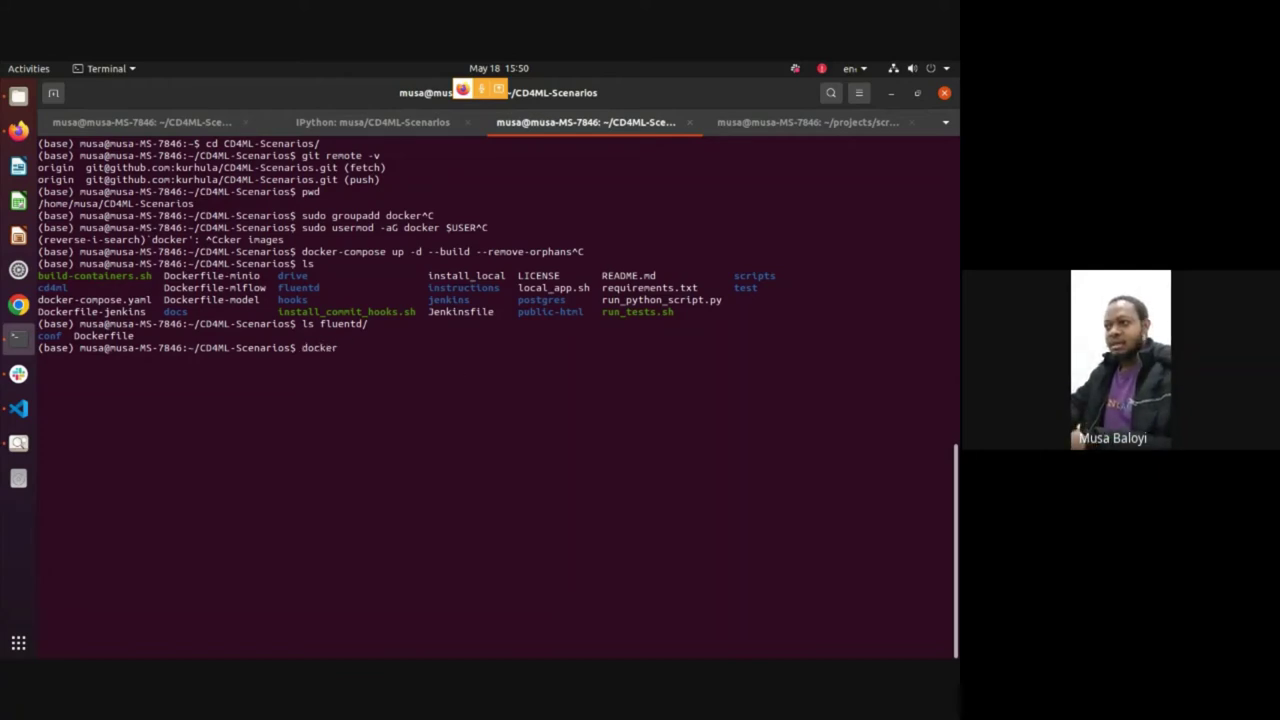
type("build")
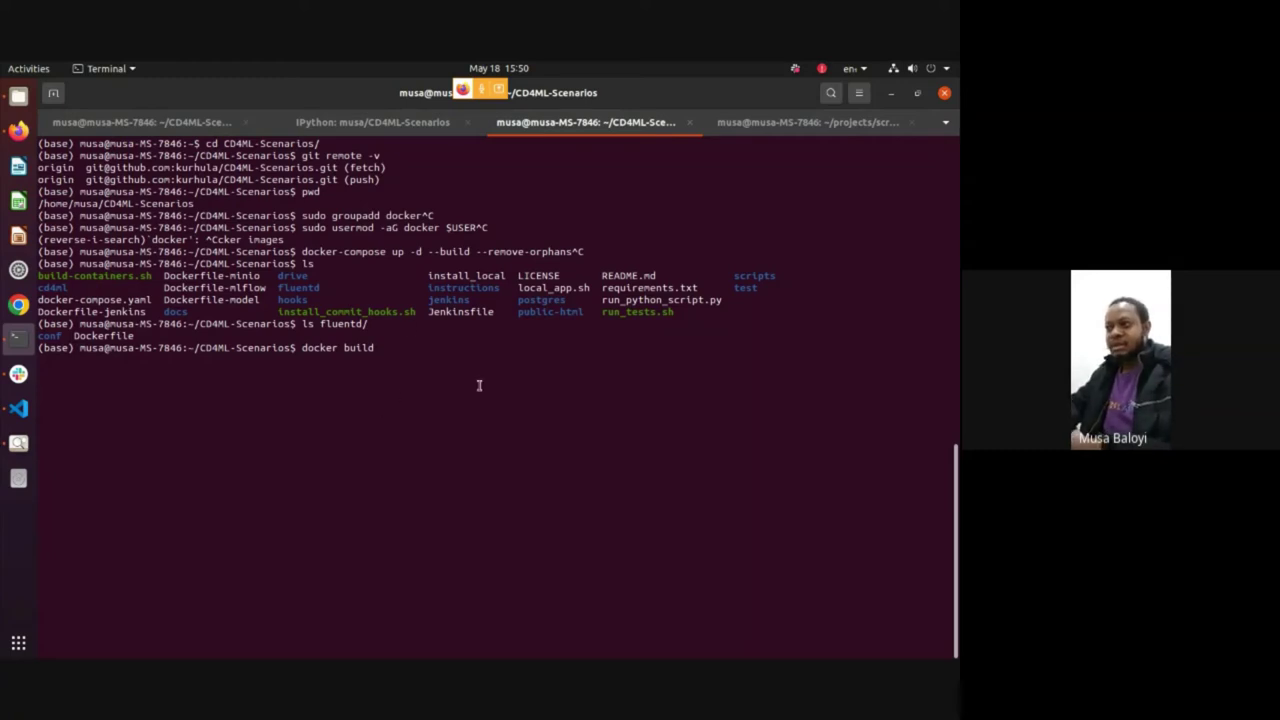
type("-f")
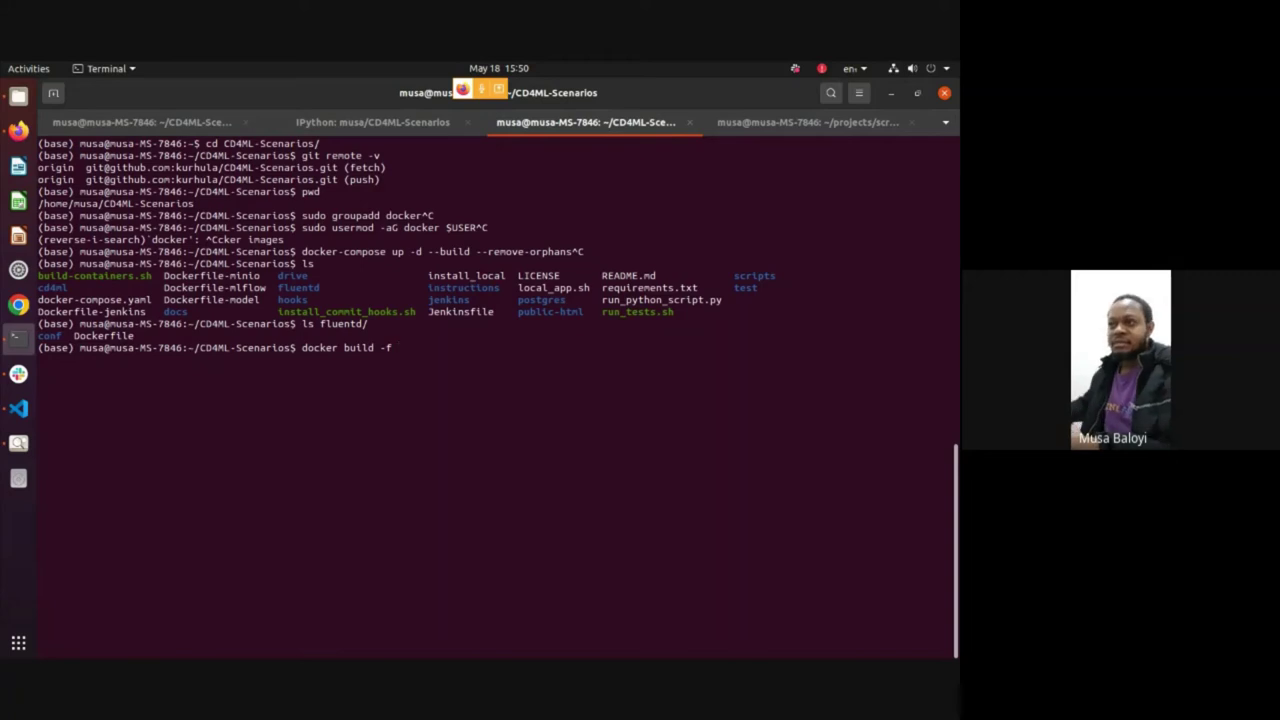
left_click_drag(157, 275, 248, 264)
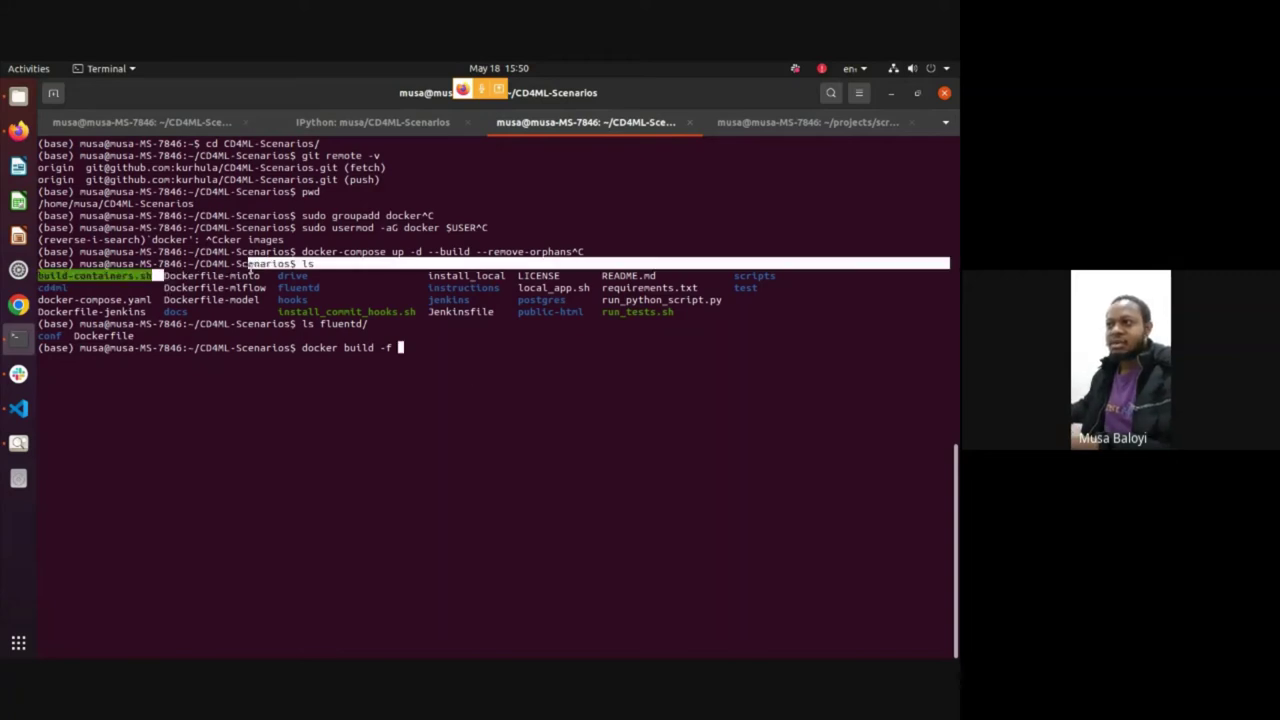
double_click(250, 274)
right_click(254, 272)
left_click(271, 278)
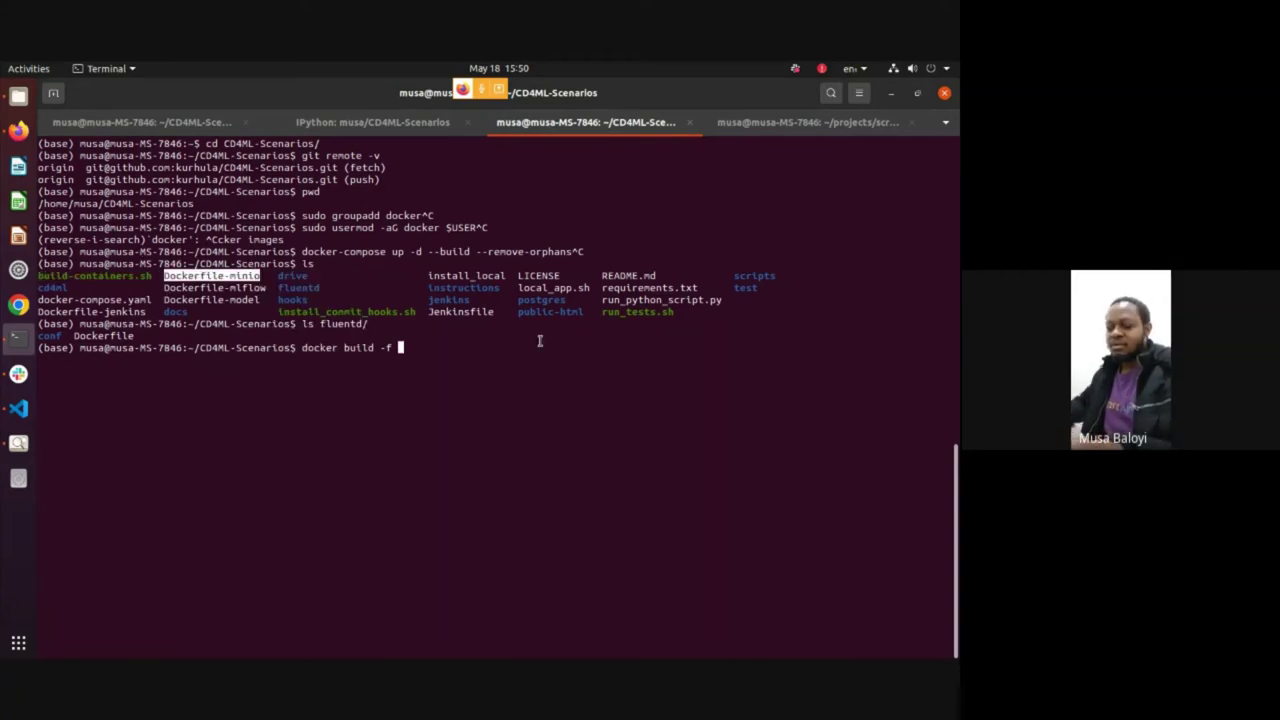
key("ctrl+shift+v")
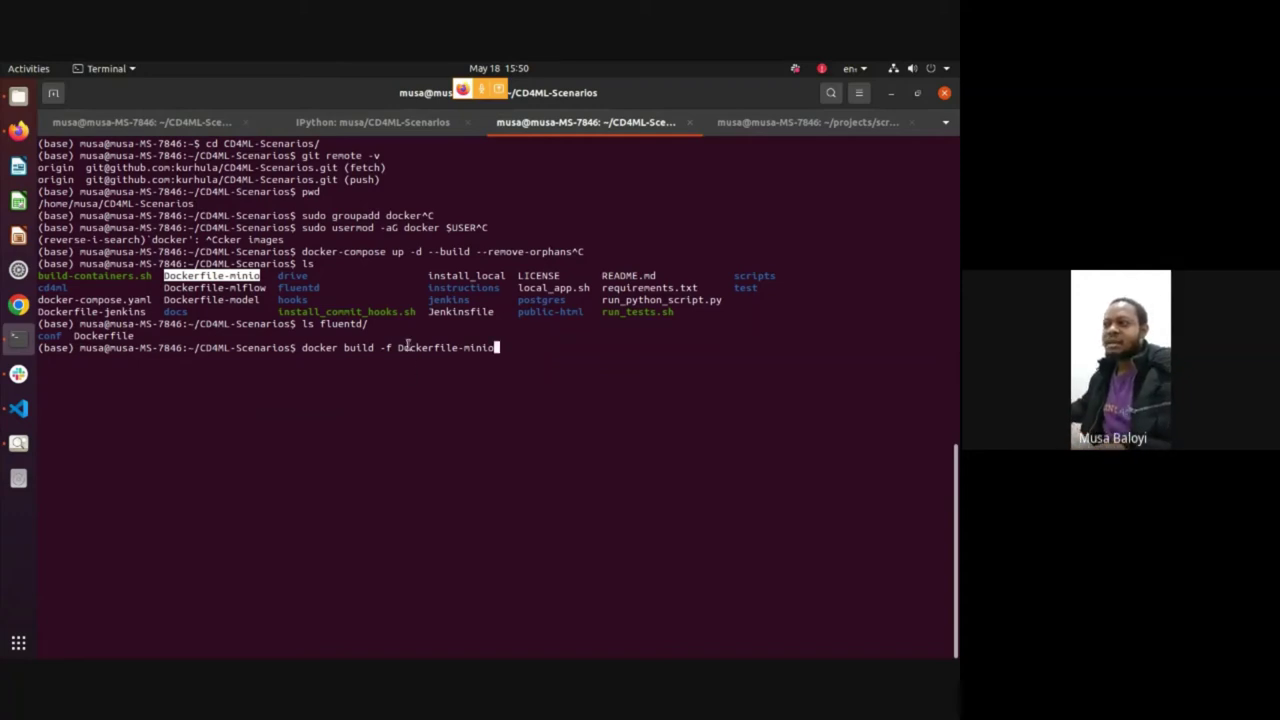
left_click_drag(403, 343, 497, 347)
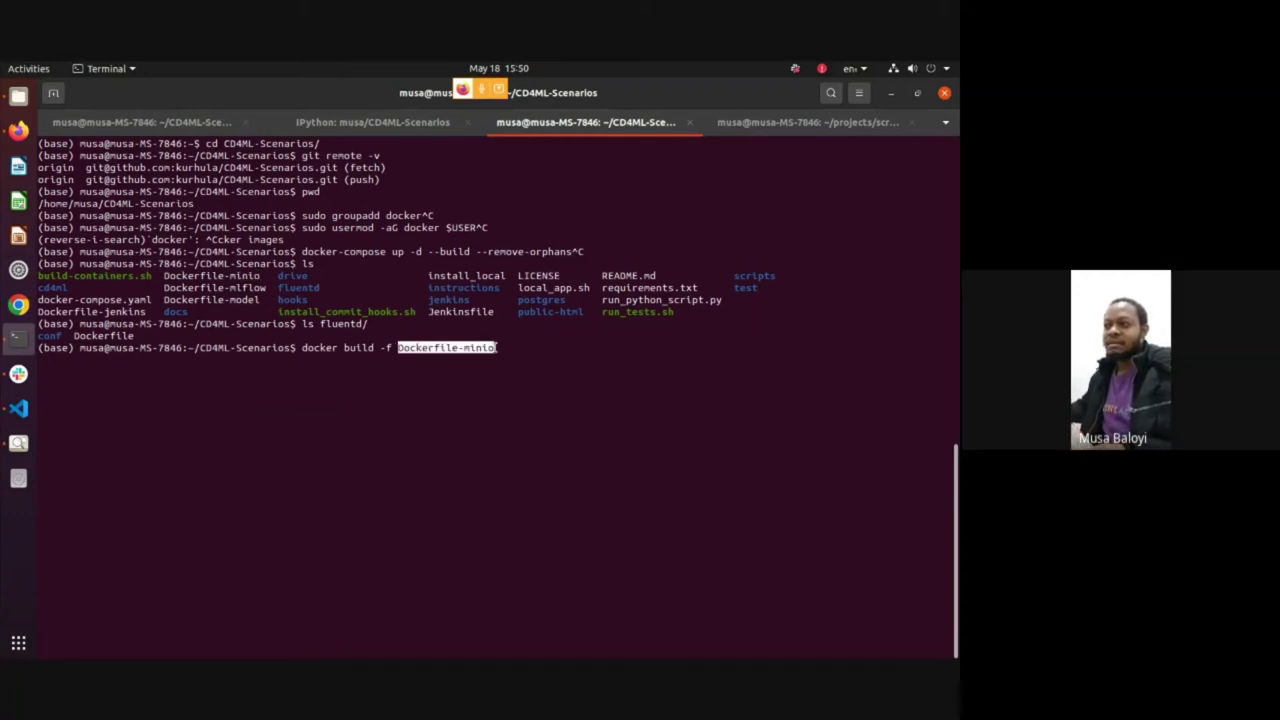
left_click(500, 365)
key("ctrl+c")
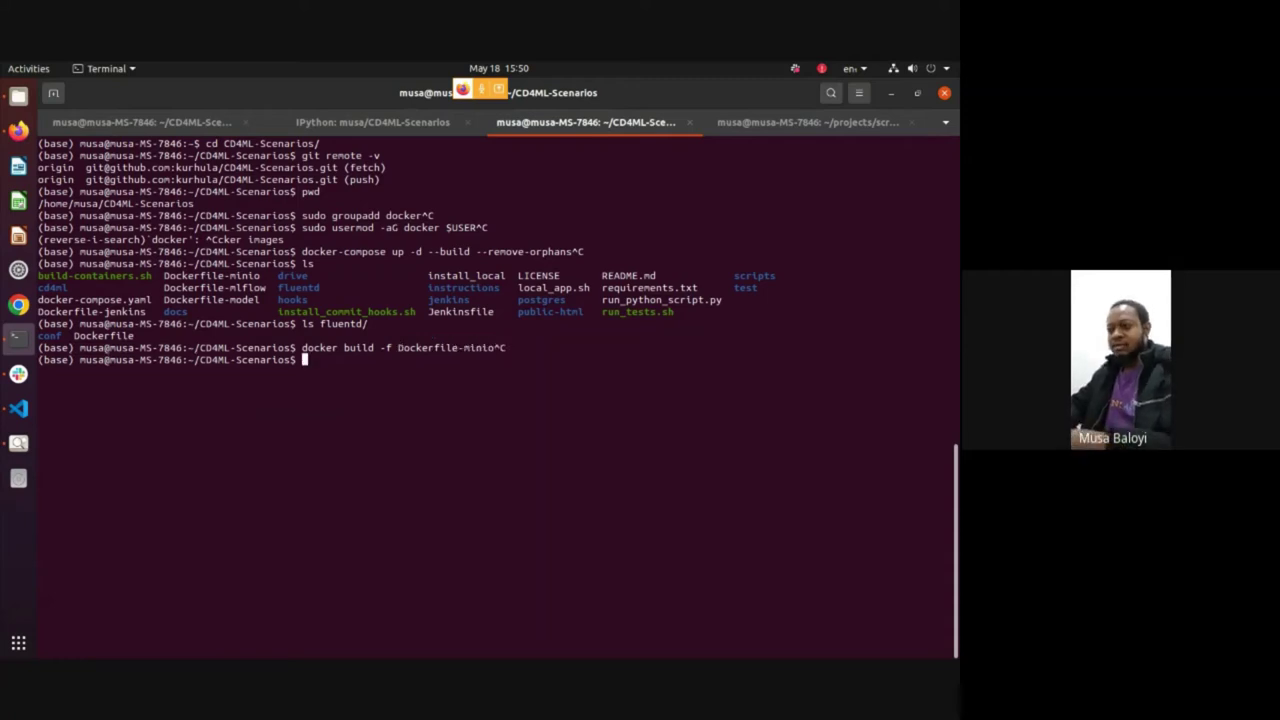
Change the terminal's working directory to the fluentd folder with "cd fluentd/"
type("cd fl")
key("Tab")
key("Return")
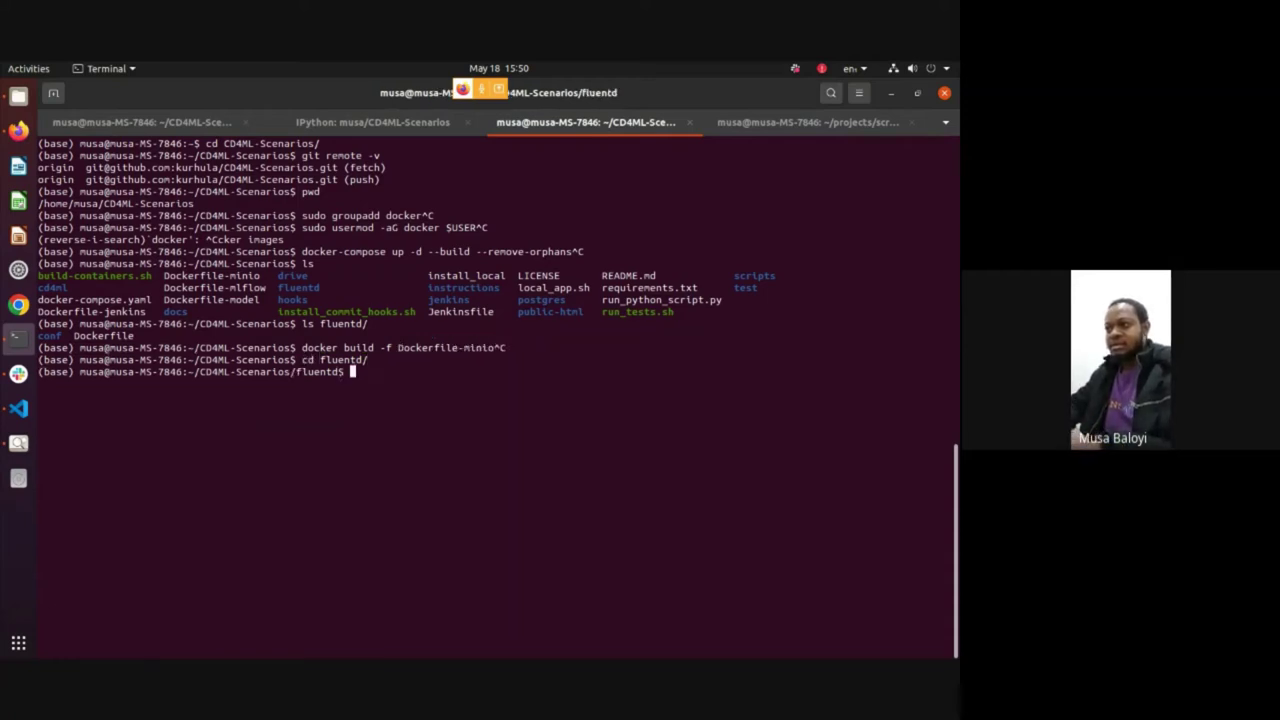
List the contents of the fluentd folder with "ls" to show its Dockerfile
type("ls")
key("Return")
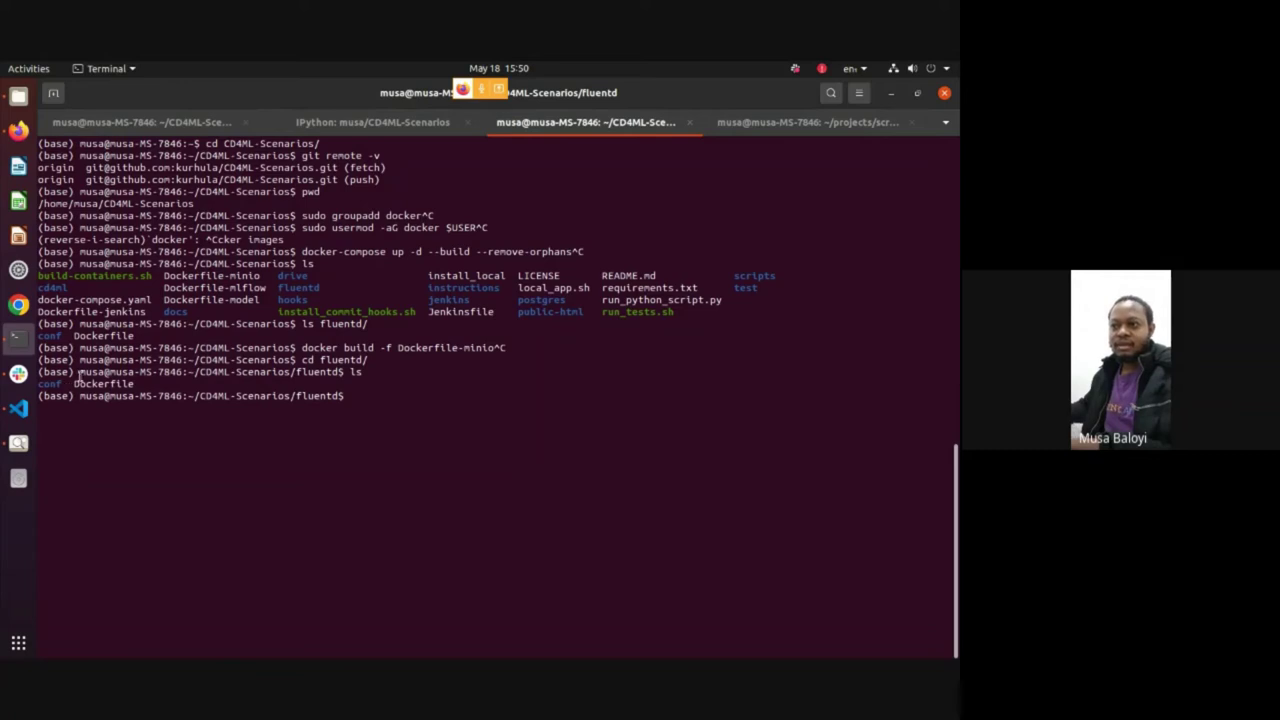
triple_click(474, 386)
left_click(398, 395)
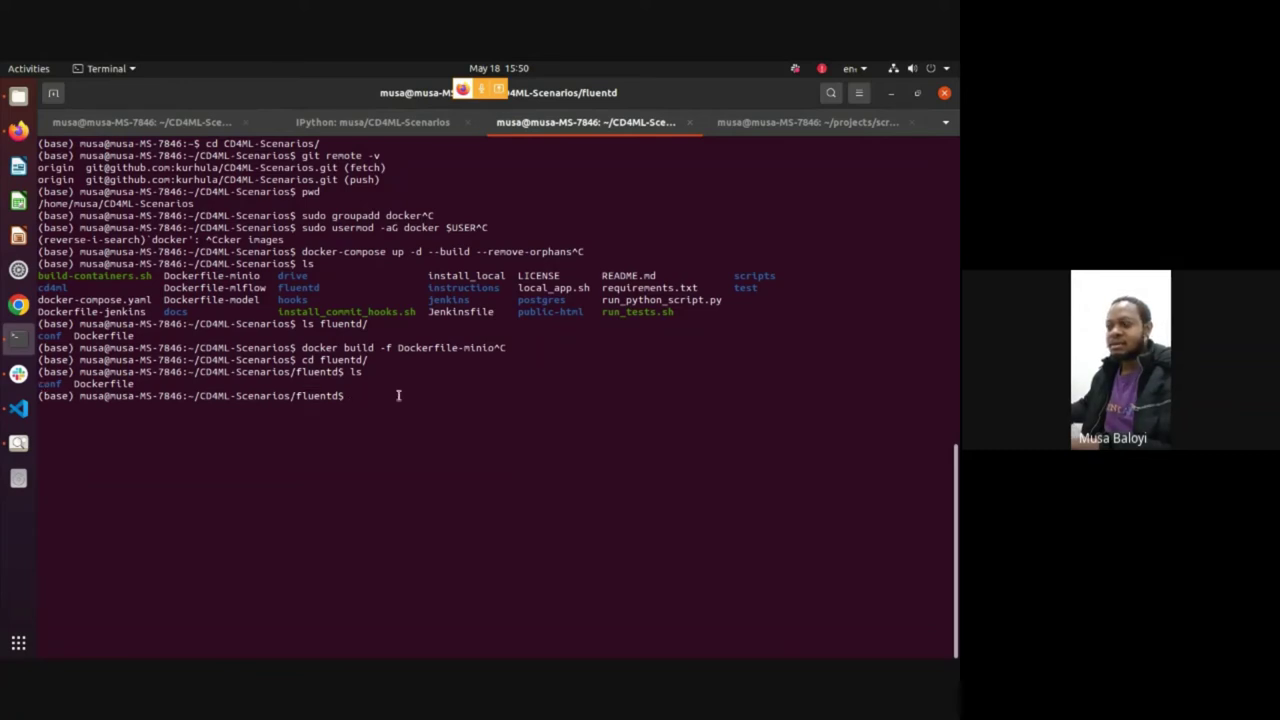
Compose the example command "docker build .", abandon it without running, and highlight the earlier "docker build -f Dockerfile-minio" command for comparison
type("docker ")
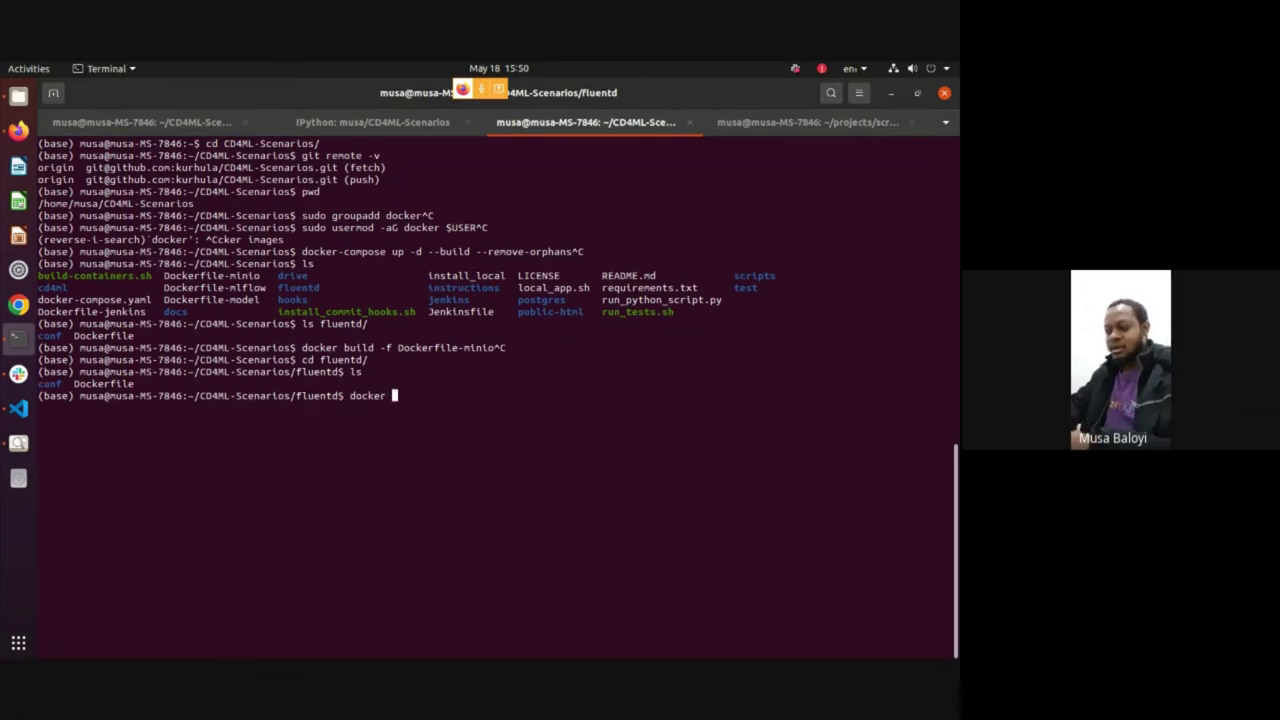
type("build .")
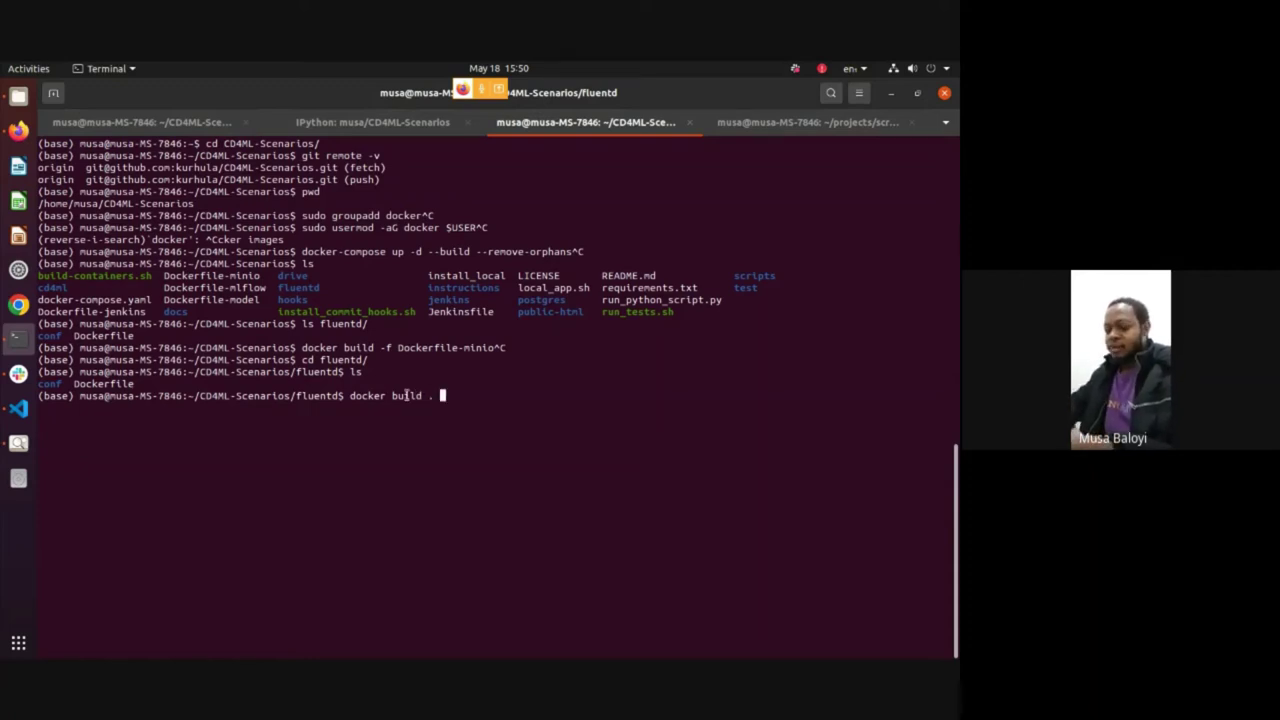
key("ctrl+c")
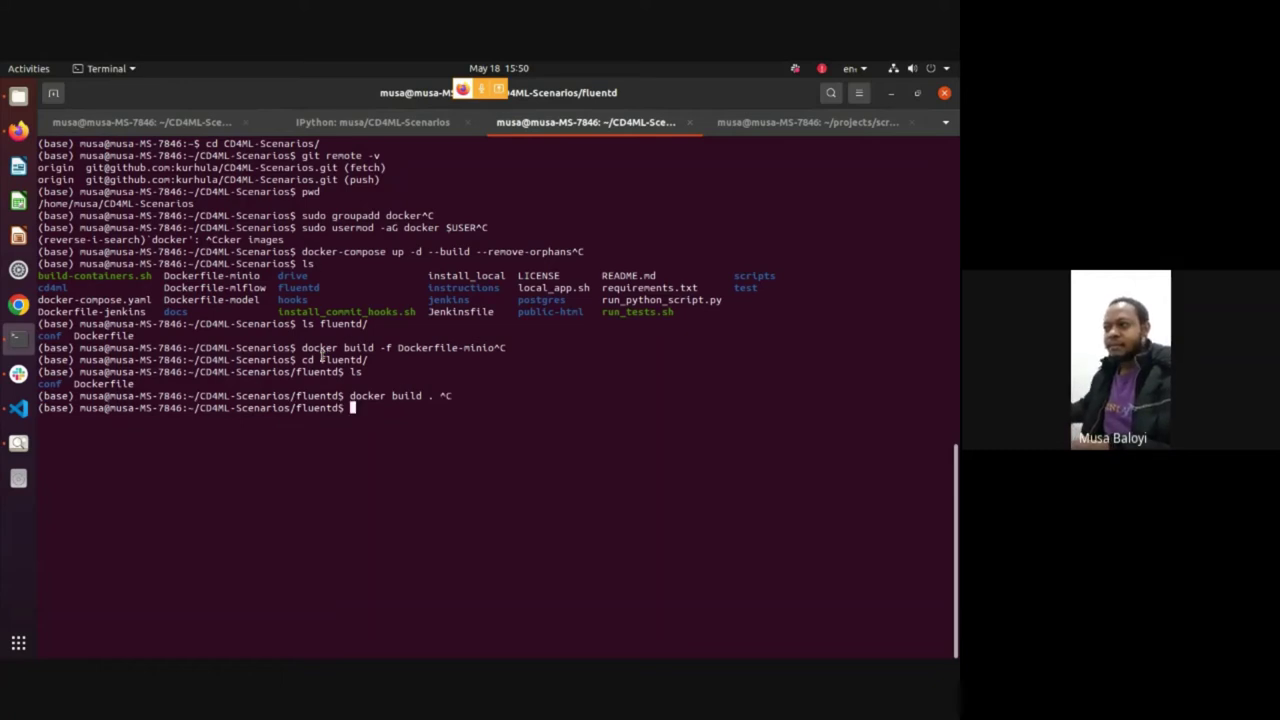
left_click_drag(302, 347, 507, 349)
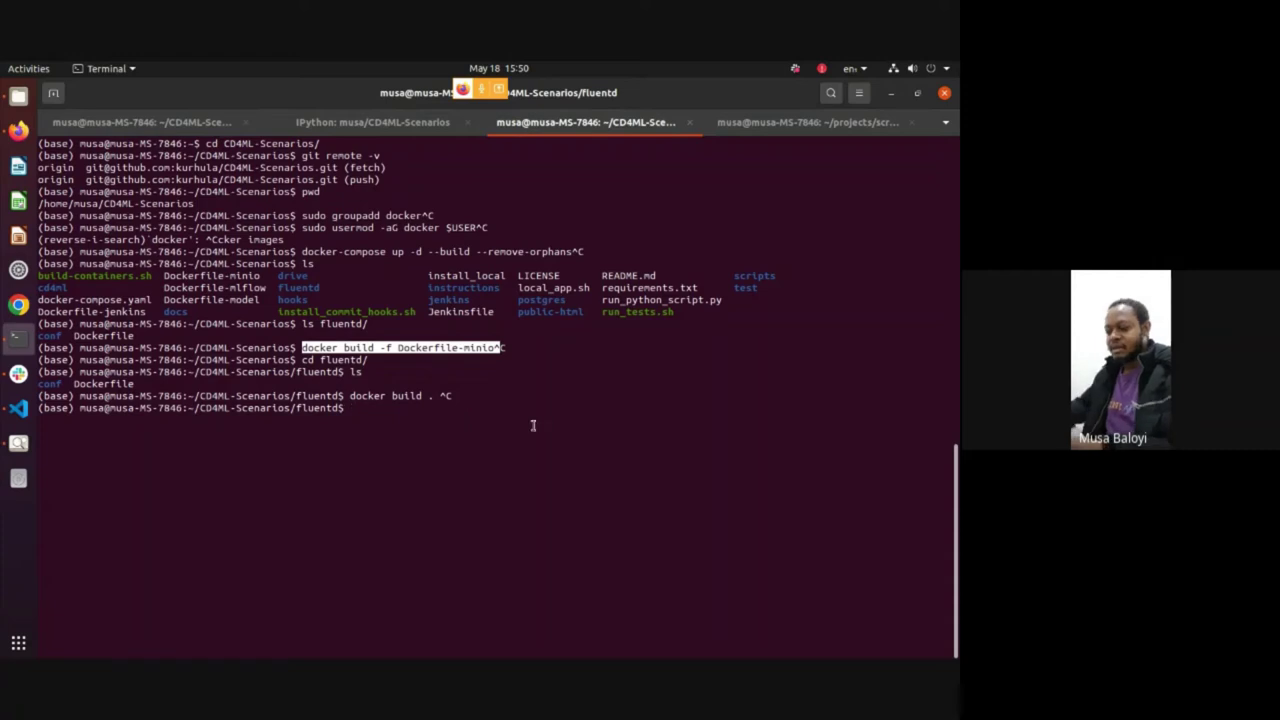
Compose the command "docker build . -t fluentd:latest" at the fluentd folder prompt without running it
type("docker ")
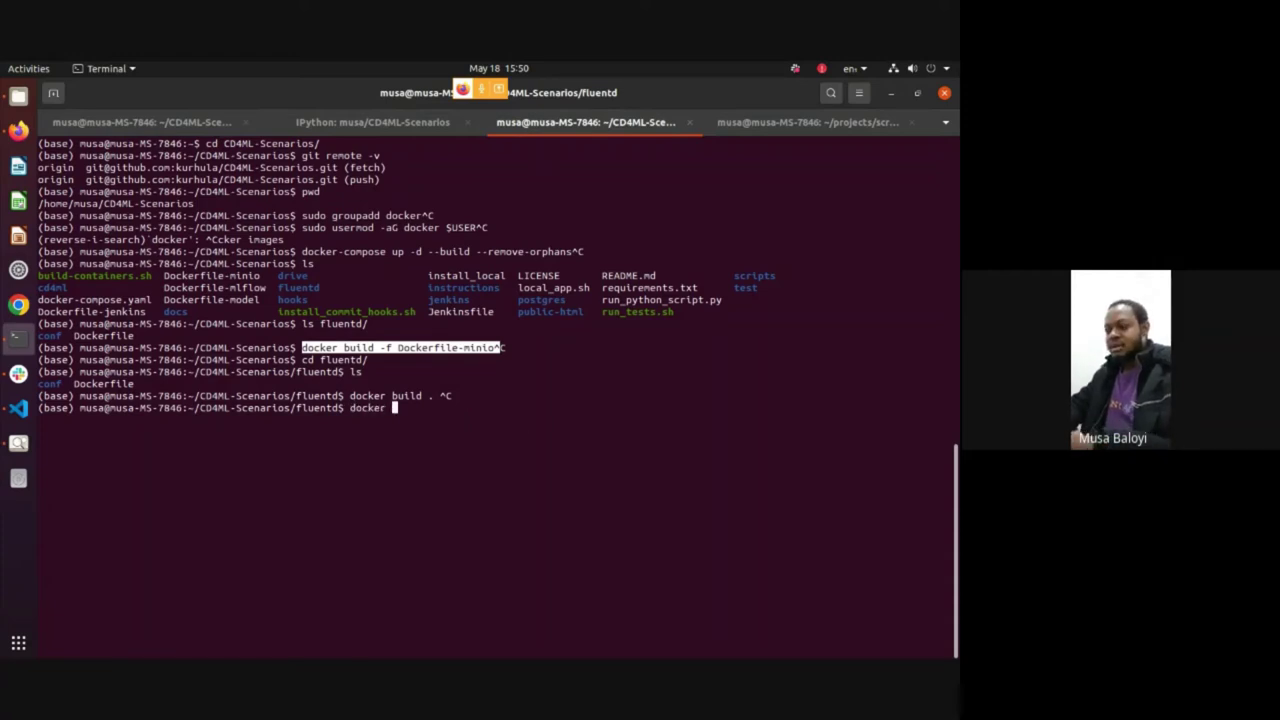
type("build ")
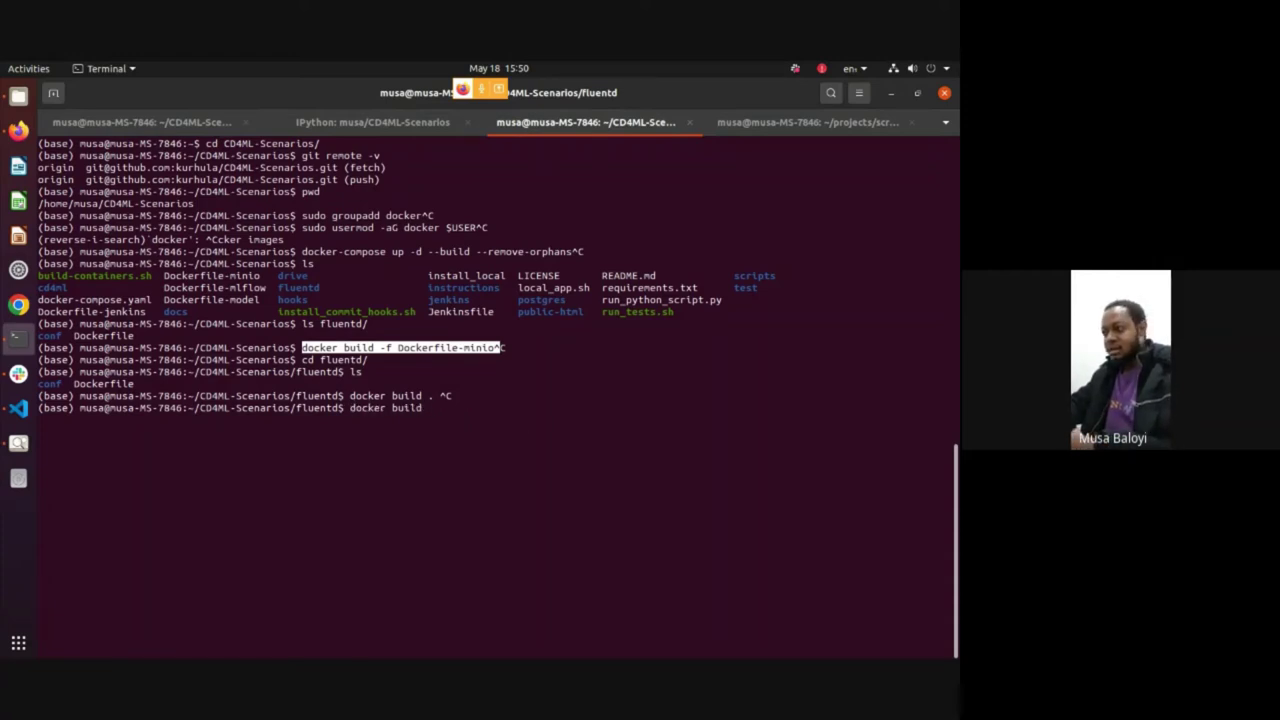
type(". -t")
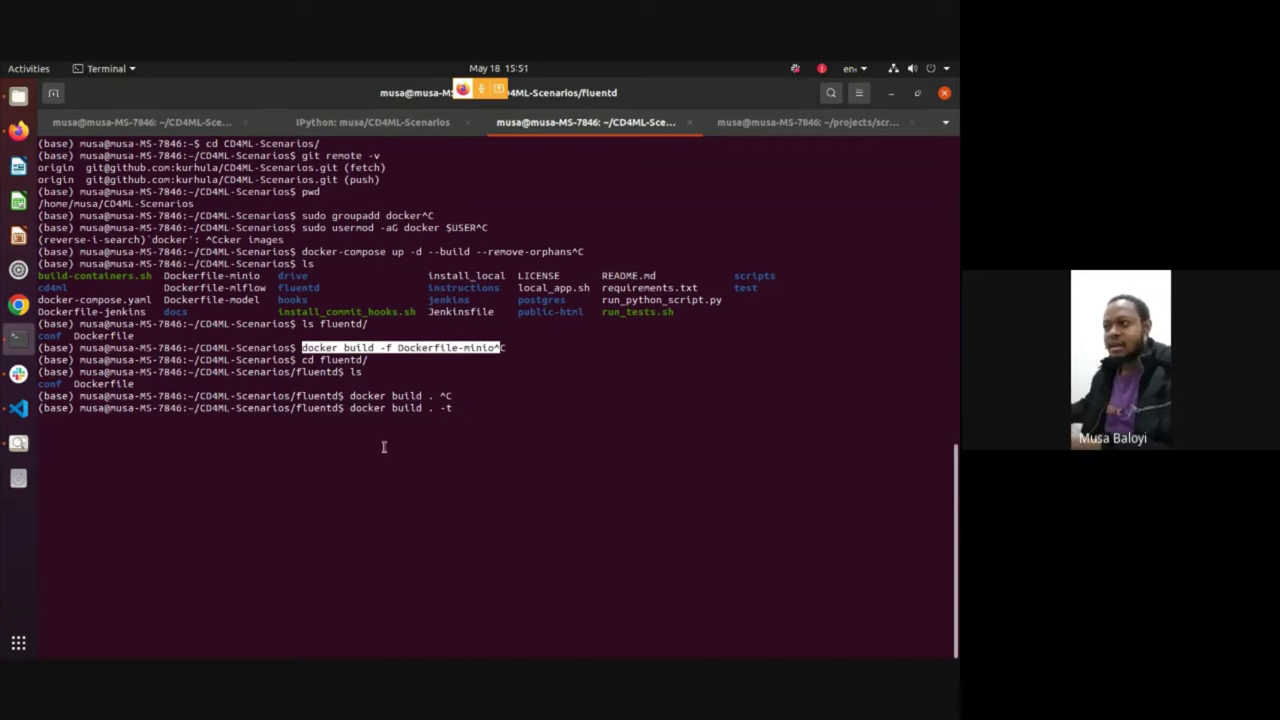
type("fl")
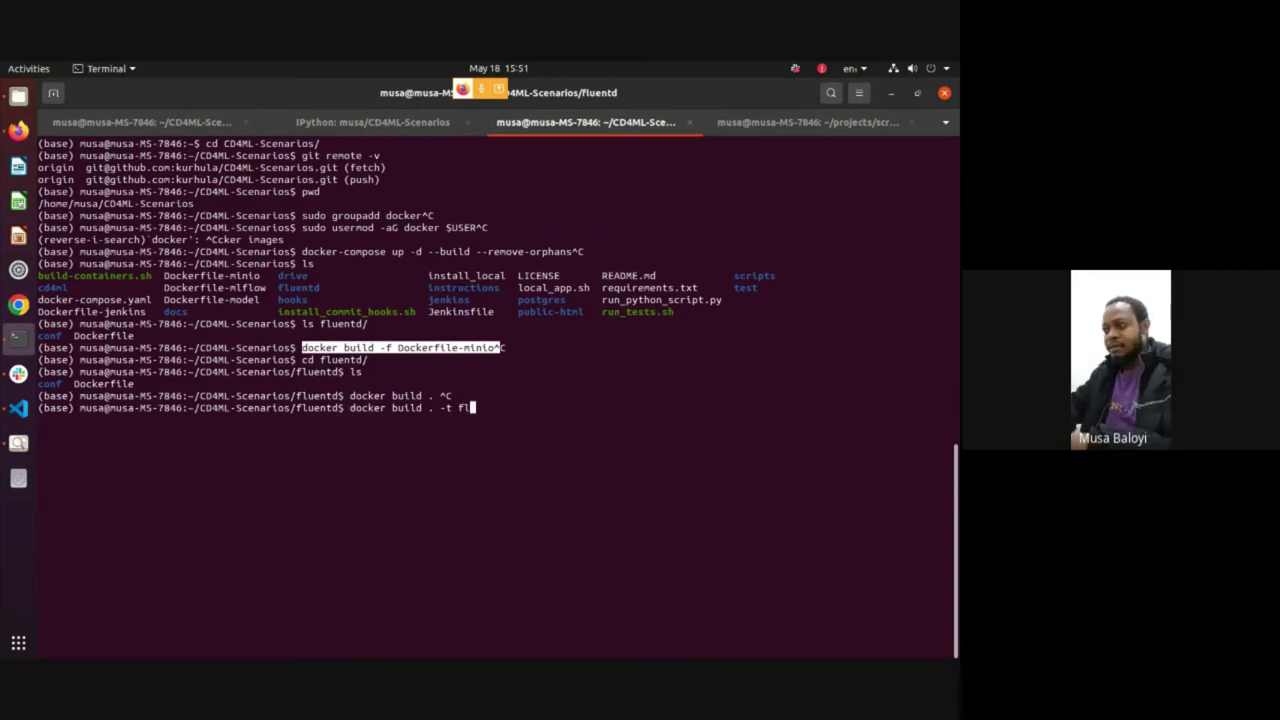
type("uentd")
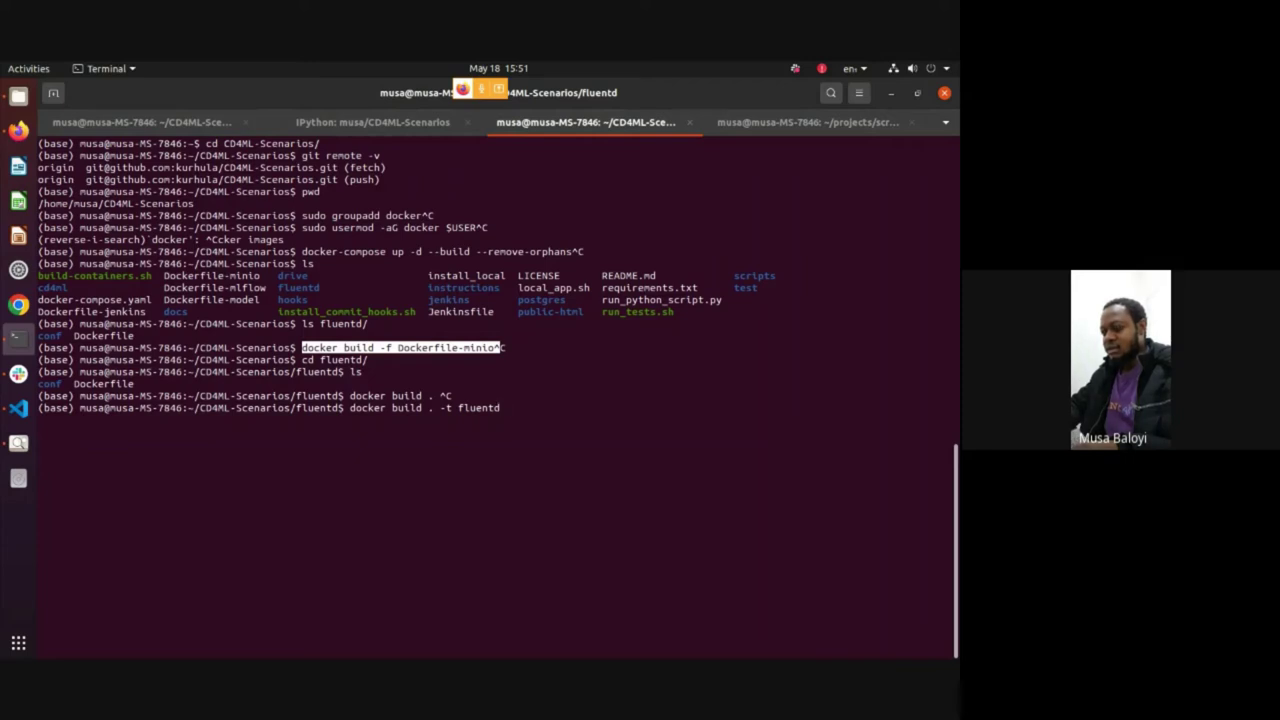
type(":latest")
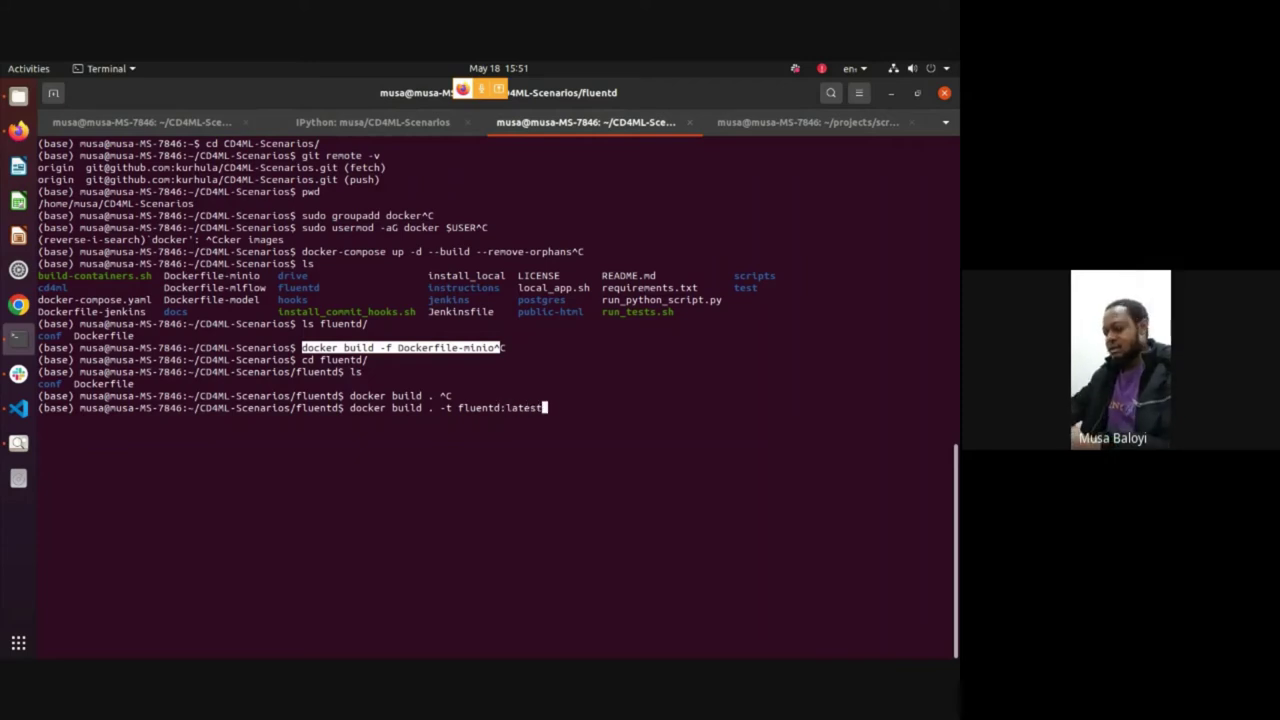
Insert the account name and a slash in front of "fluentd:latest" in the unexecuted docker build command
key("Left")
key("Left")
key("Left")
key("Left")
key("Left")
key("Left")
key("Left")
key("Left")
key("Left")
key("Left")
key("Left")
key("Left")
key("Left")
key("Left")
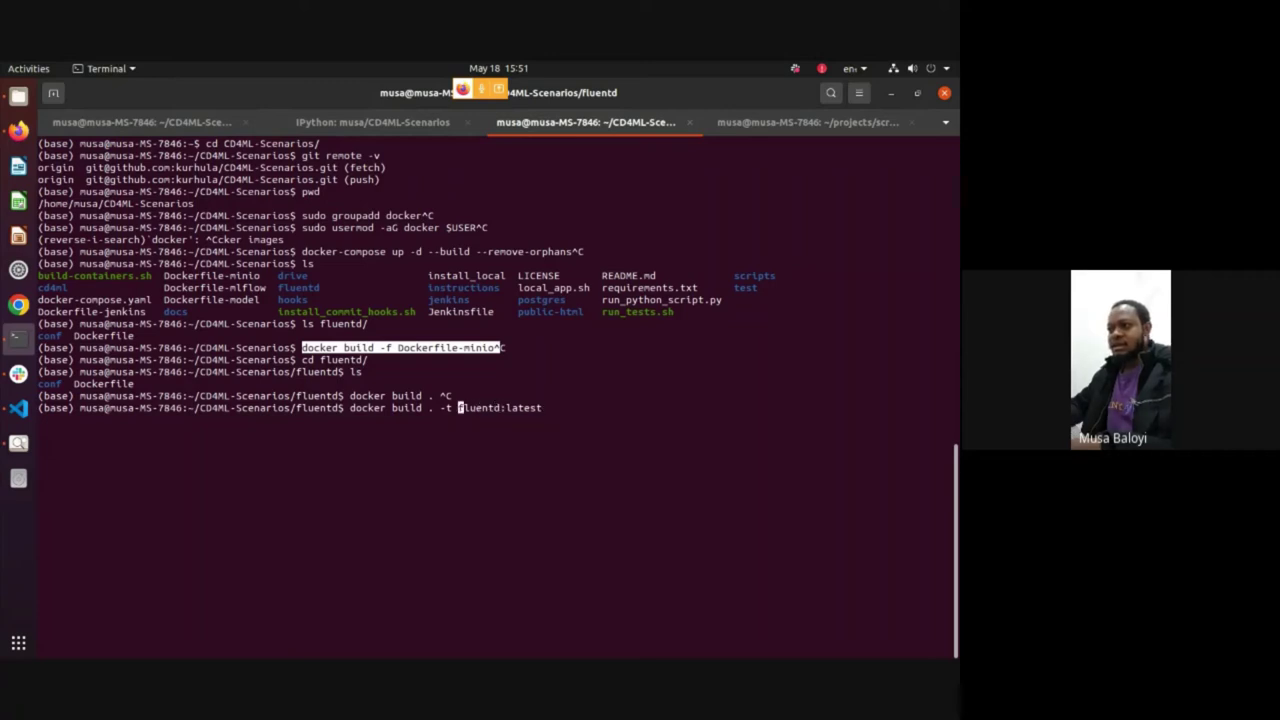
type("kurhula")
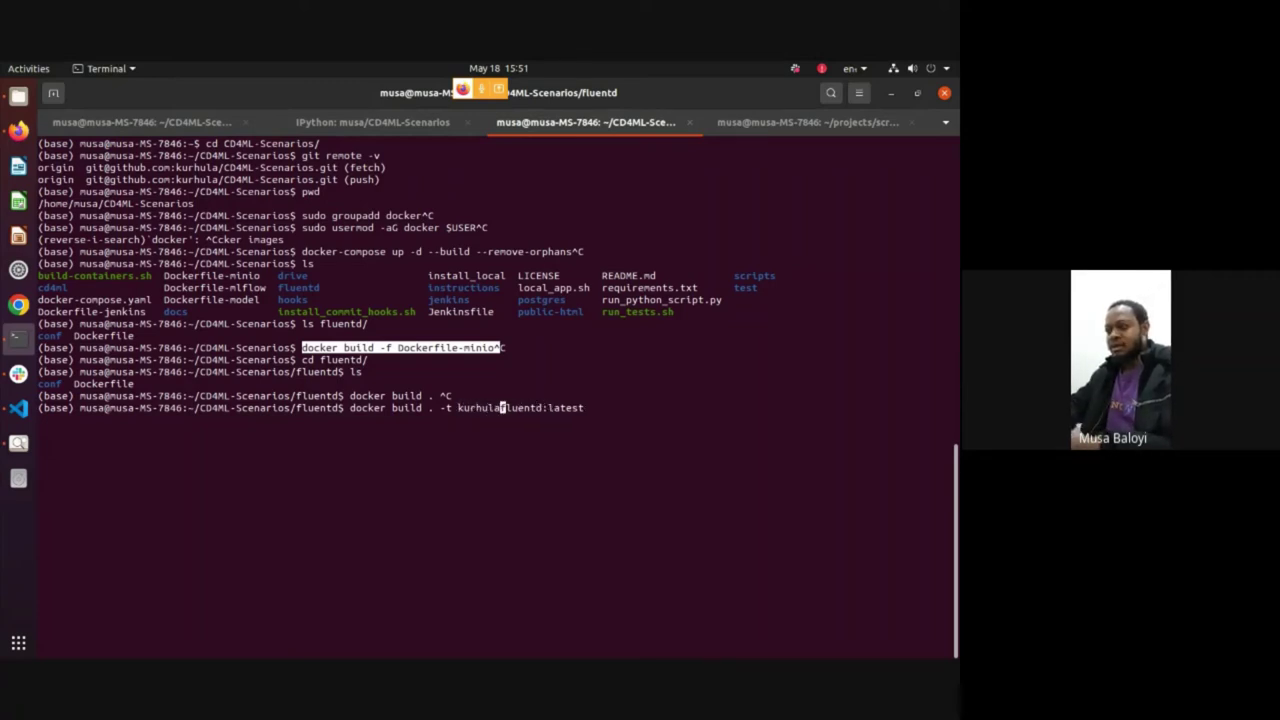
type("/")
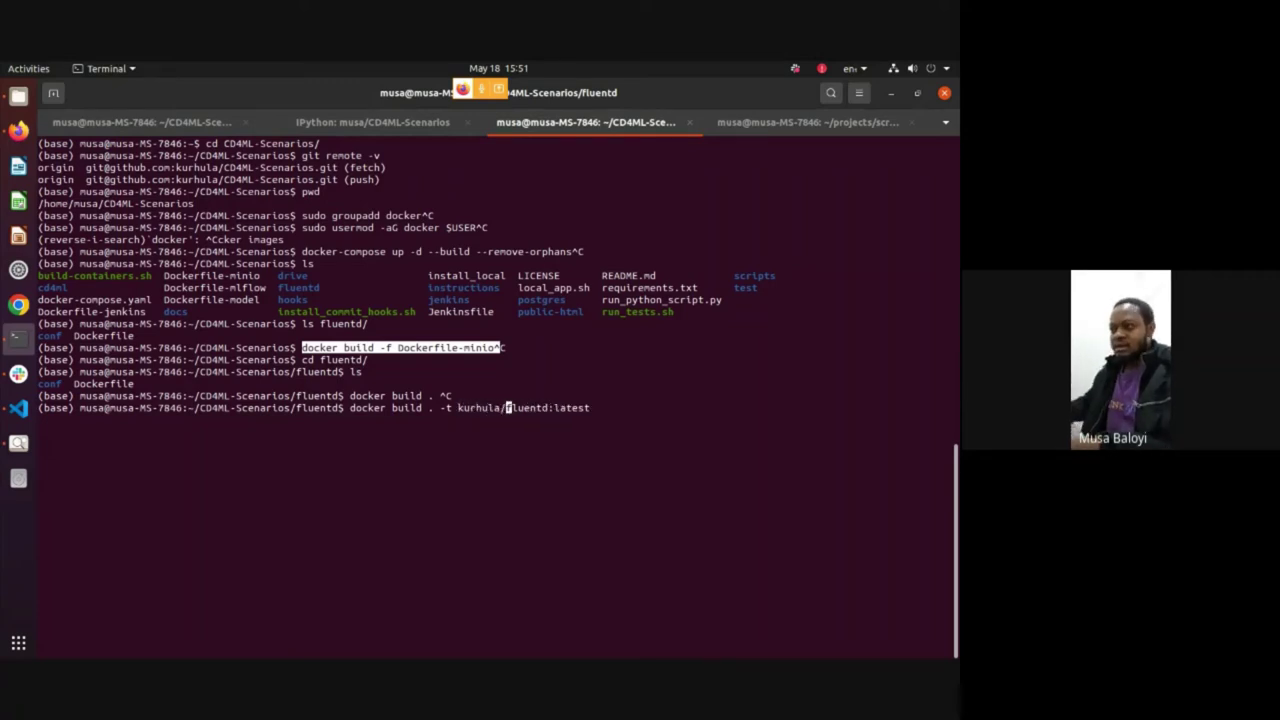
Highlight the parts of the image tag in turn: the account name, the image name "fluentd" and the version "latest"
left_click_drag(458, 408, 487, 408)
double_click(485, 408)
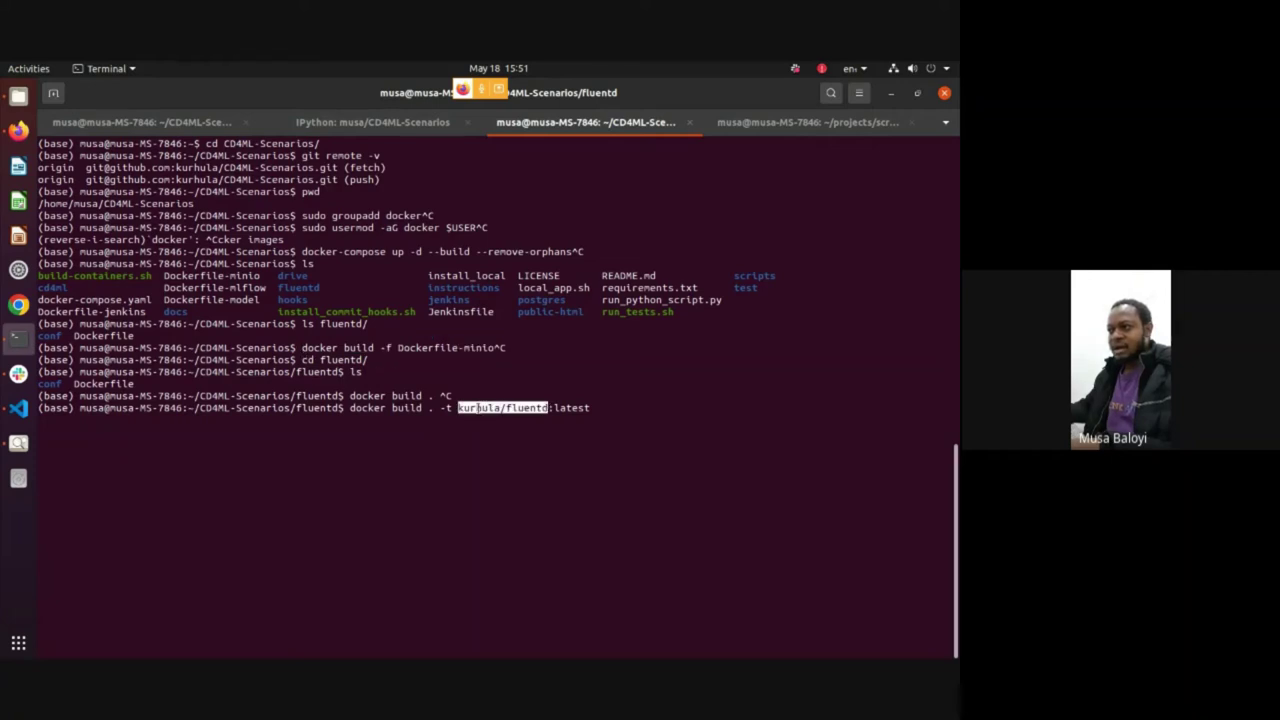
left_click(484, 408)
left_click_drag(501, 408, 460, 410)
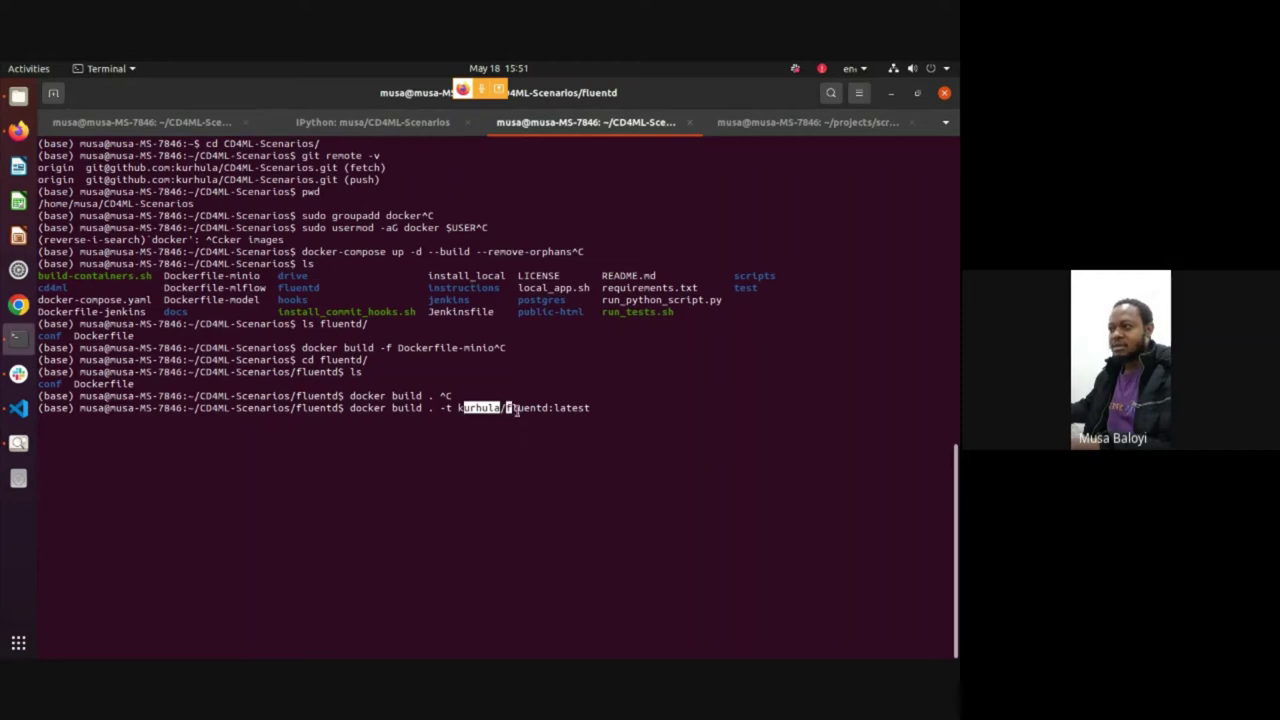
left_click(505, 408)
left_click_drag(510, 408, 548, 404)
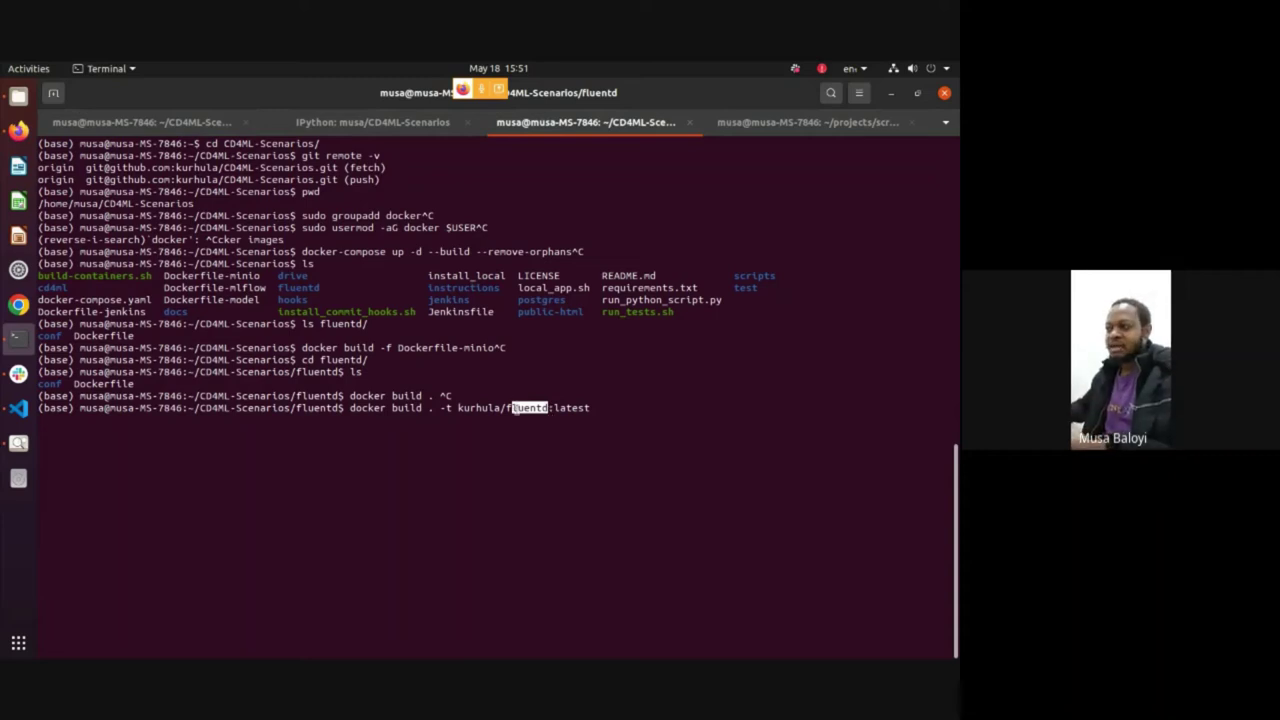
left_click_drag(558, 407, 592, 408)
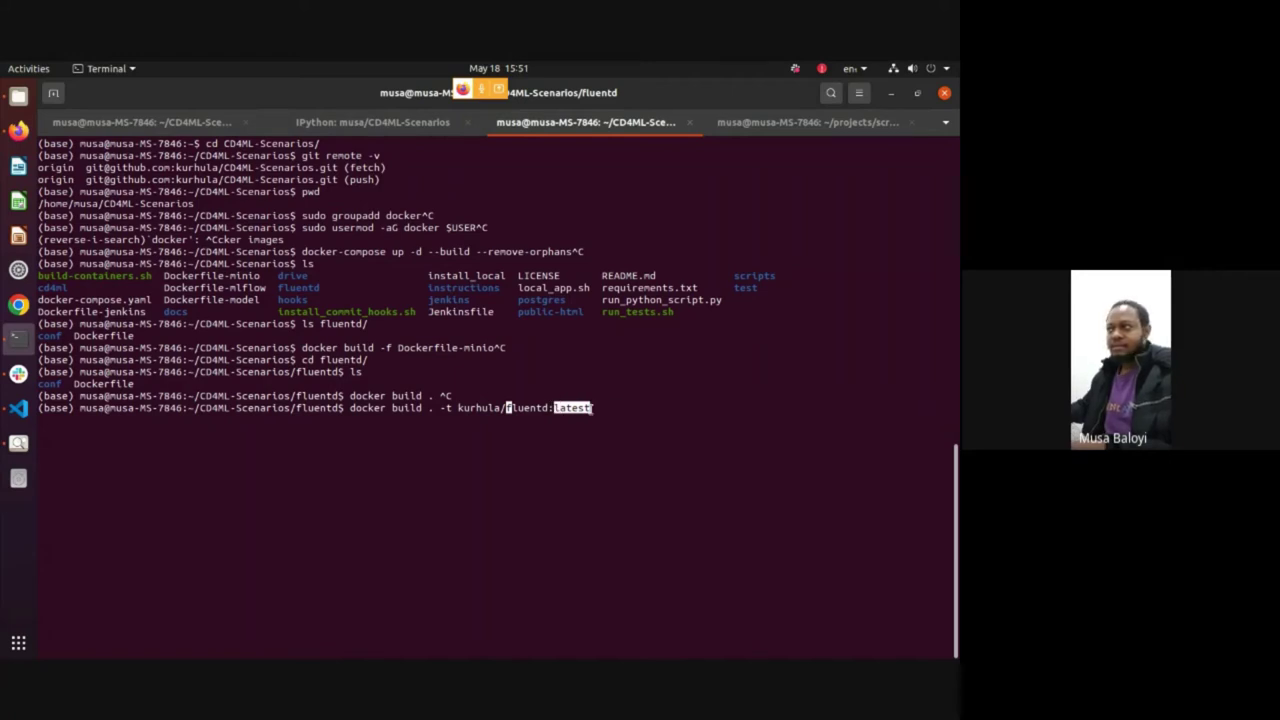
Switch to Firefox to check the in-call messages of the Google Meet call, and return to the terminal
key("alt+Tab")
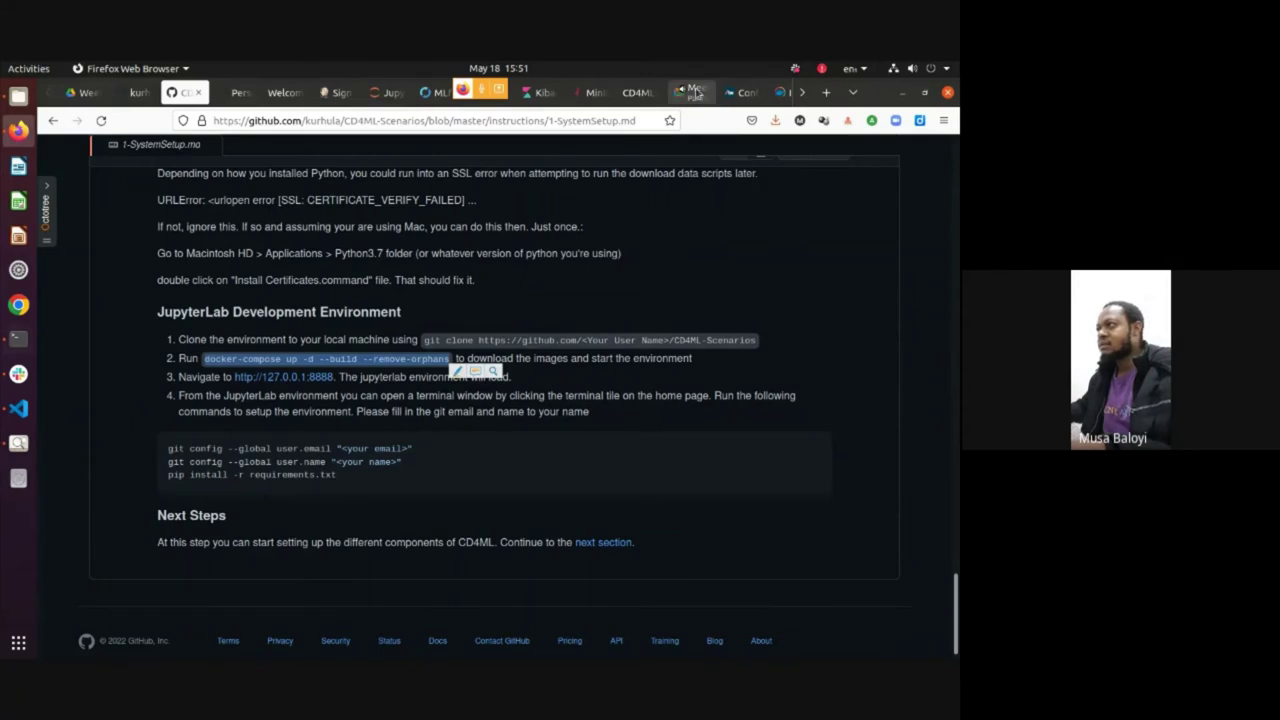
left_click(695, 93)
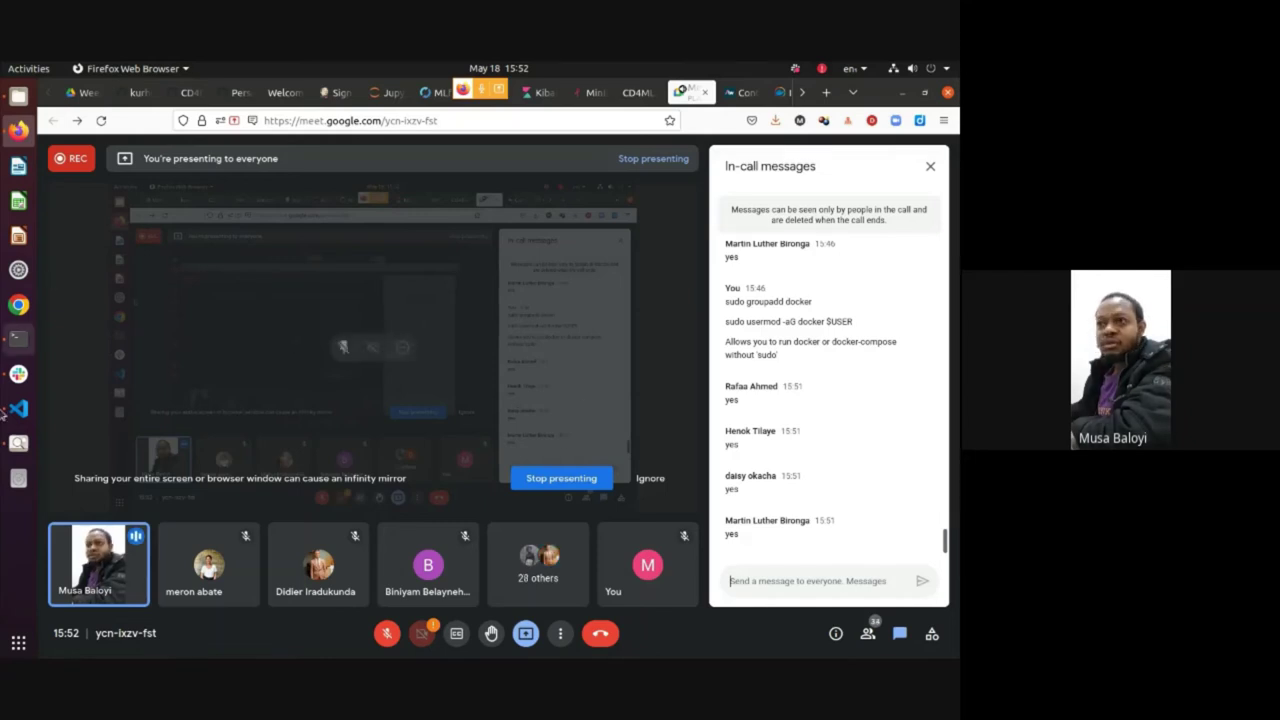
left_click(18, 338)
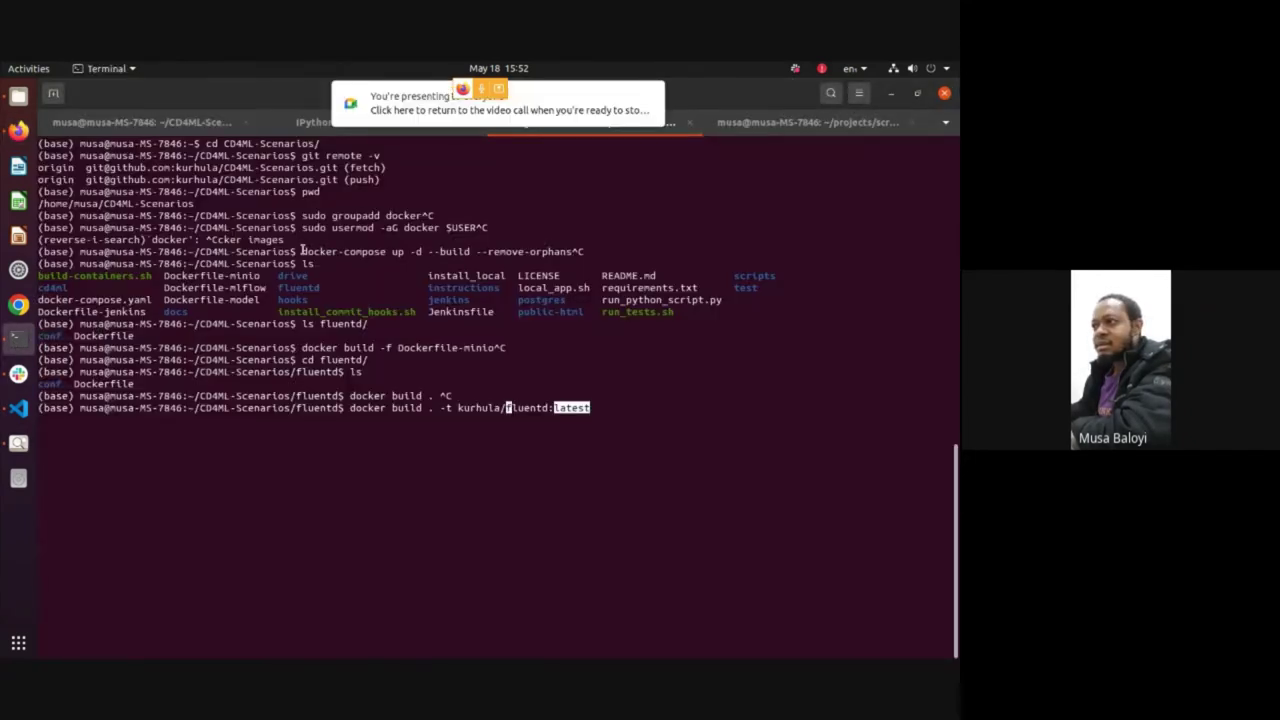
Highlight the earlier "docker-compose up -d --build --remove-orphans" command in the terminal history while explaining it
left_click_drag(301, 251, 571, 251)
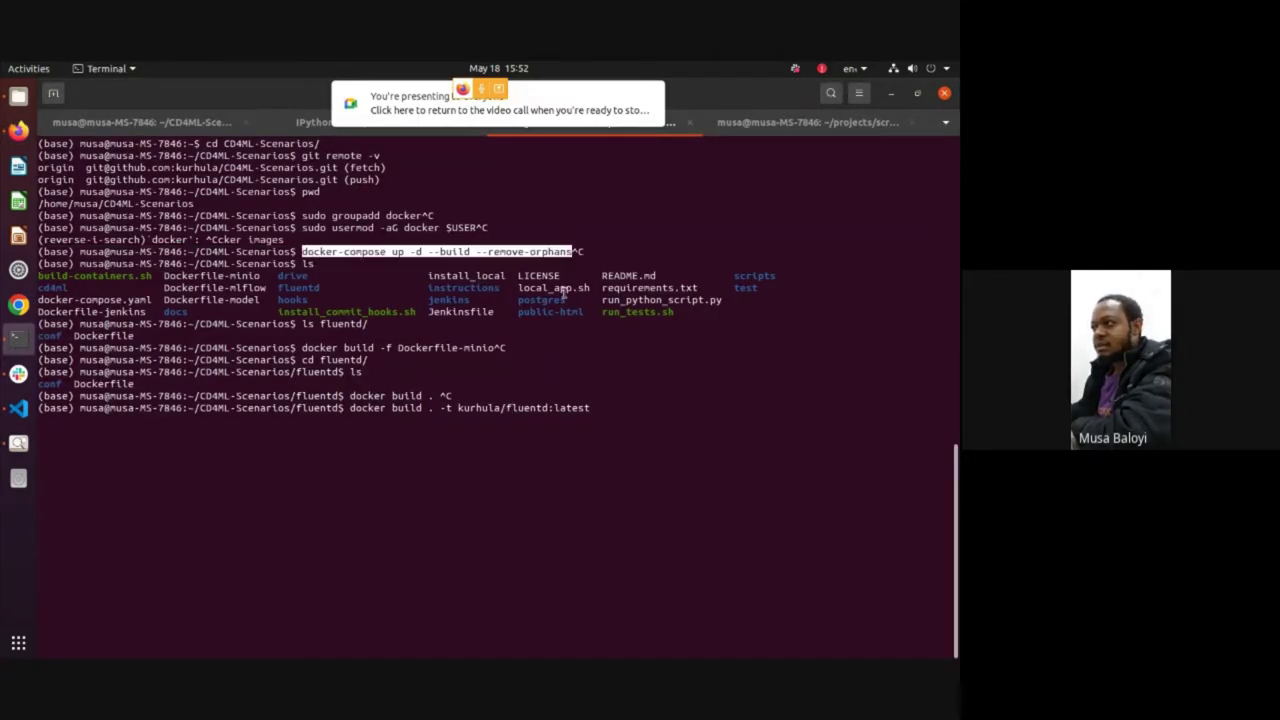
left_click(480, 265)
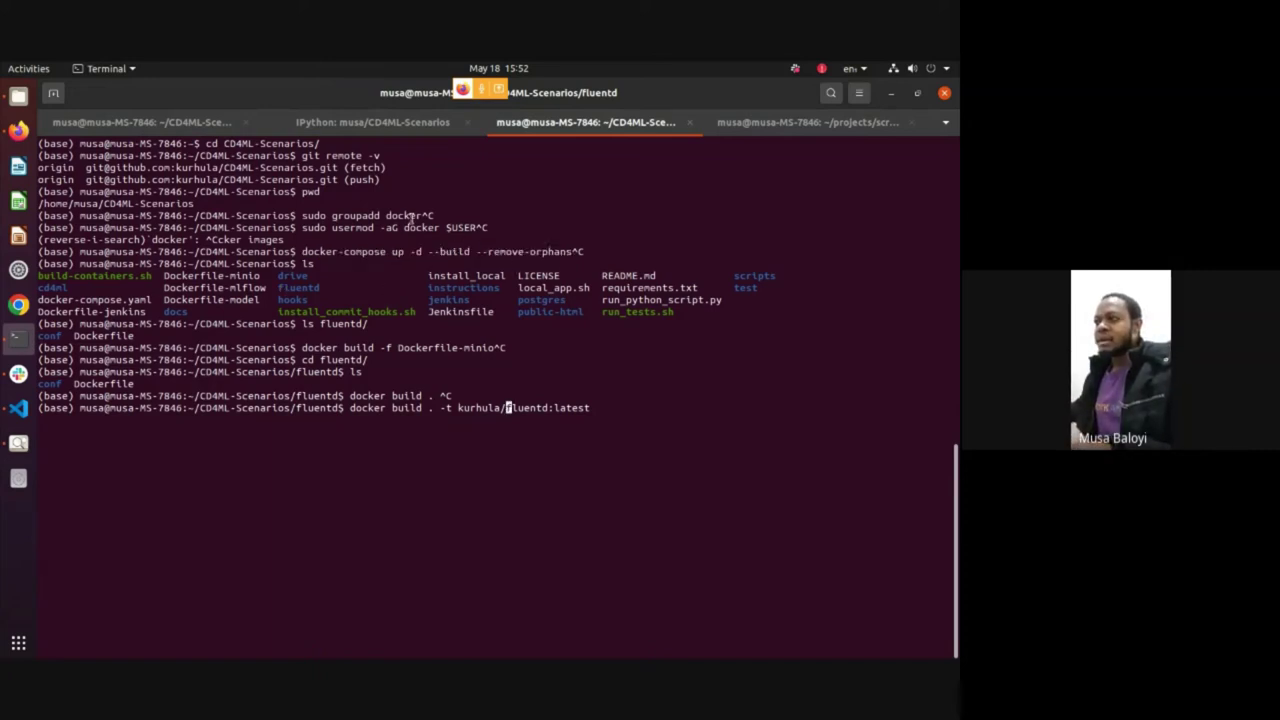
left_click_drag(303, 251, 424, 251)
left_click(473, 262)
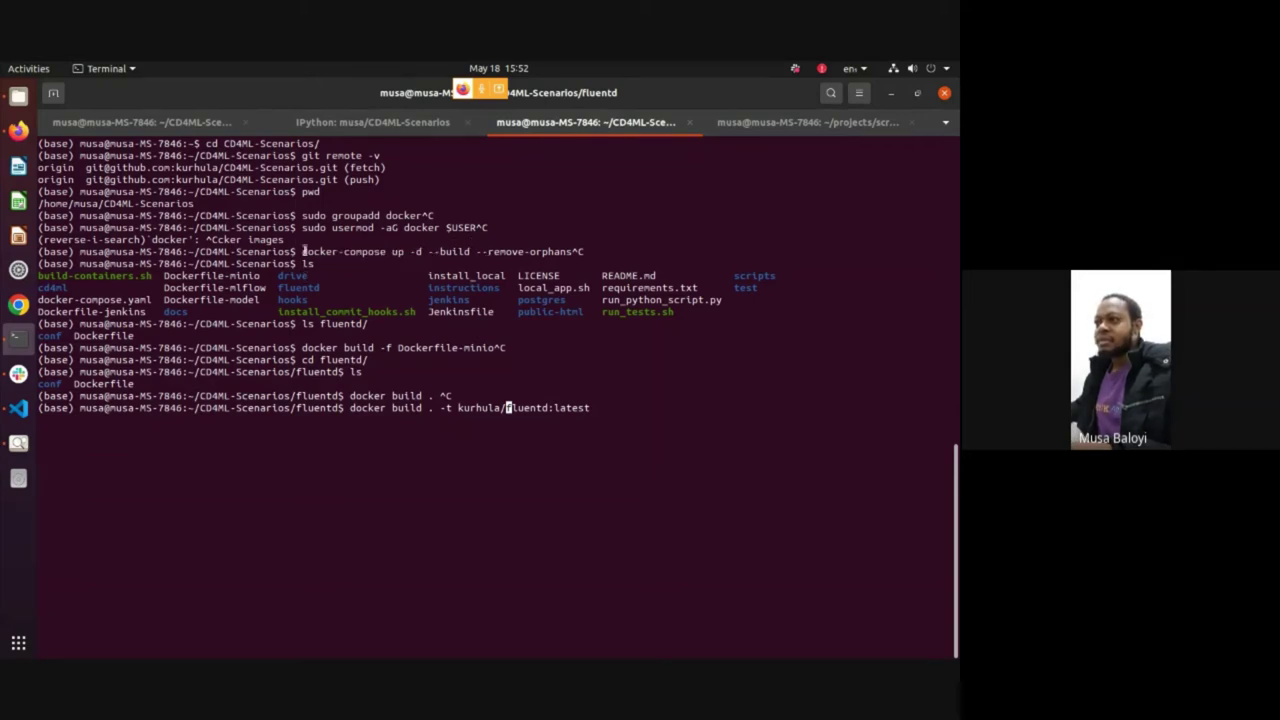
left_click_drag(304, 251, 573, 247)
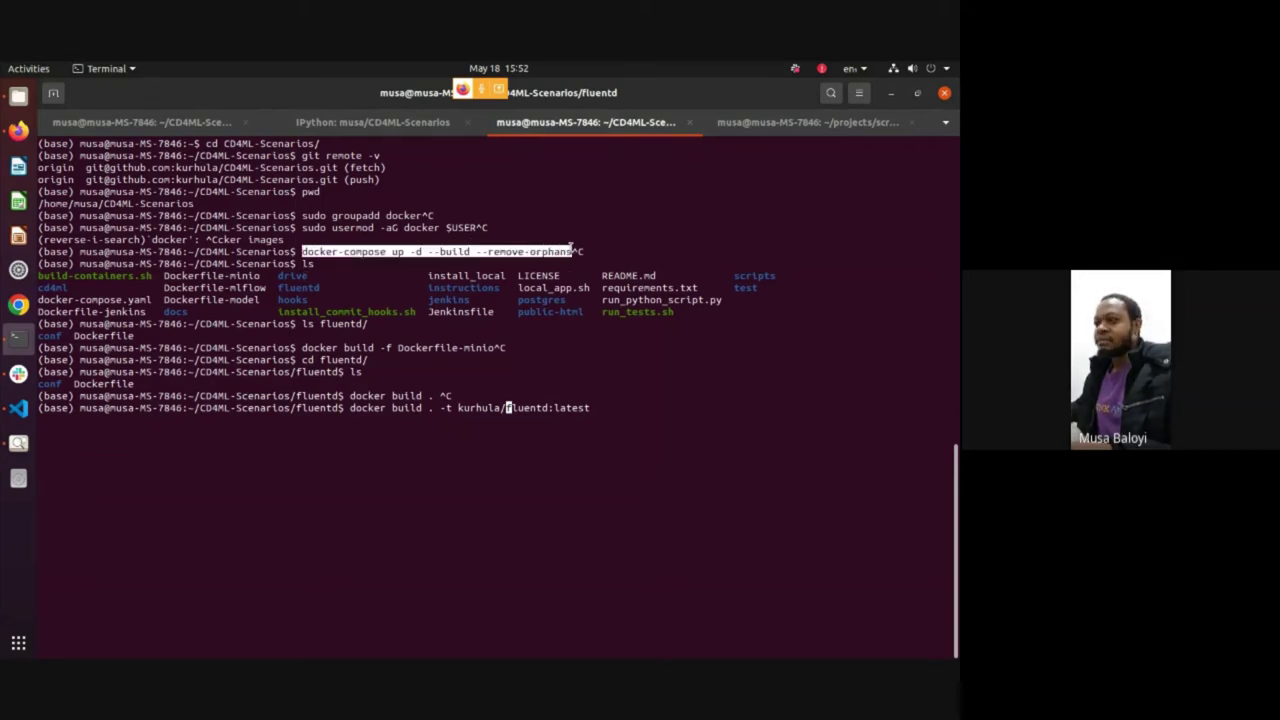
left_click(494, 349)
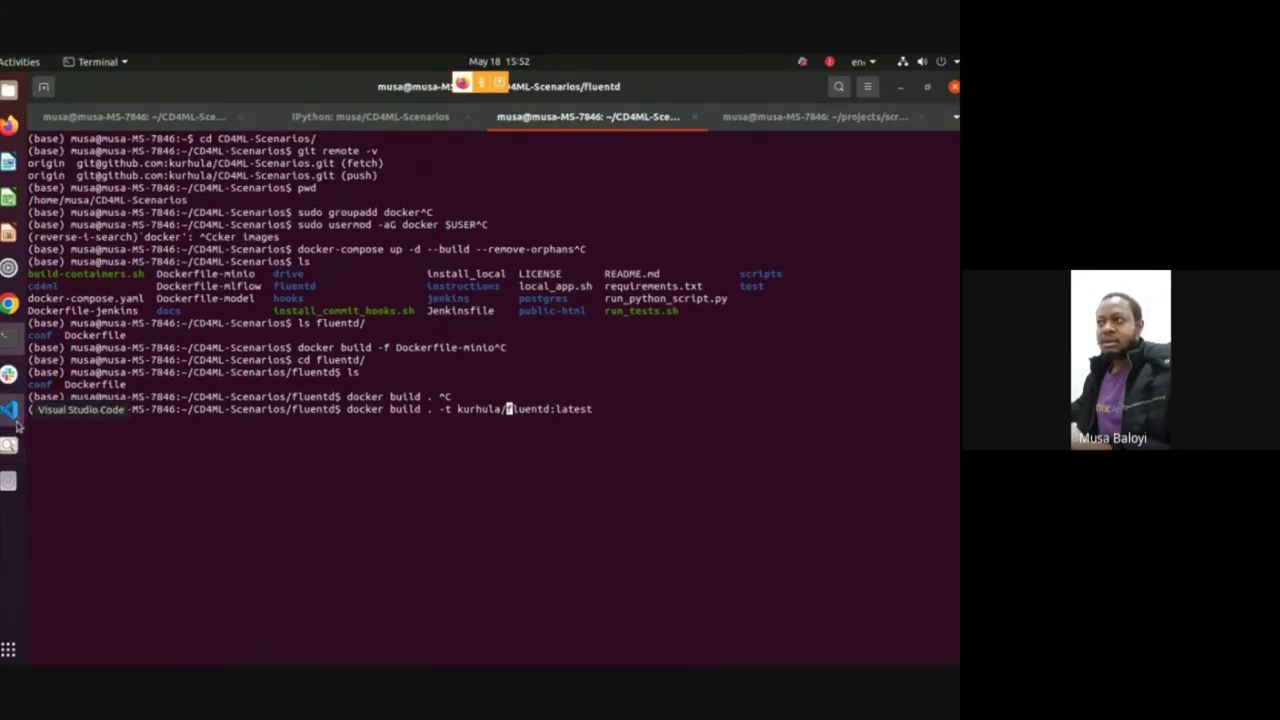
Switch to Visual Studio Code, open requirements.txt and highlight the commented-out "#flask==1.1.1" line
left_click(16, 426)
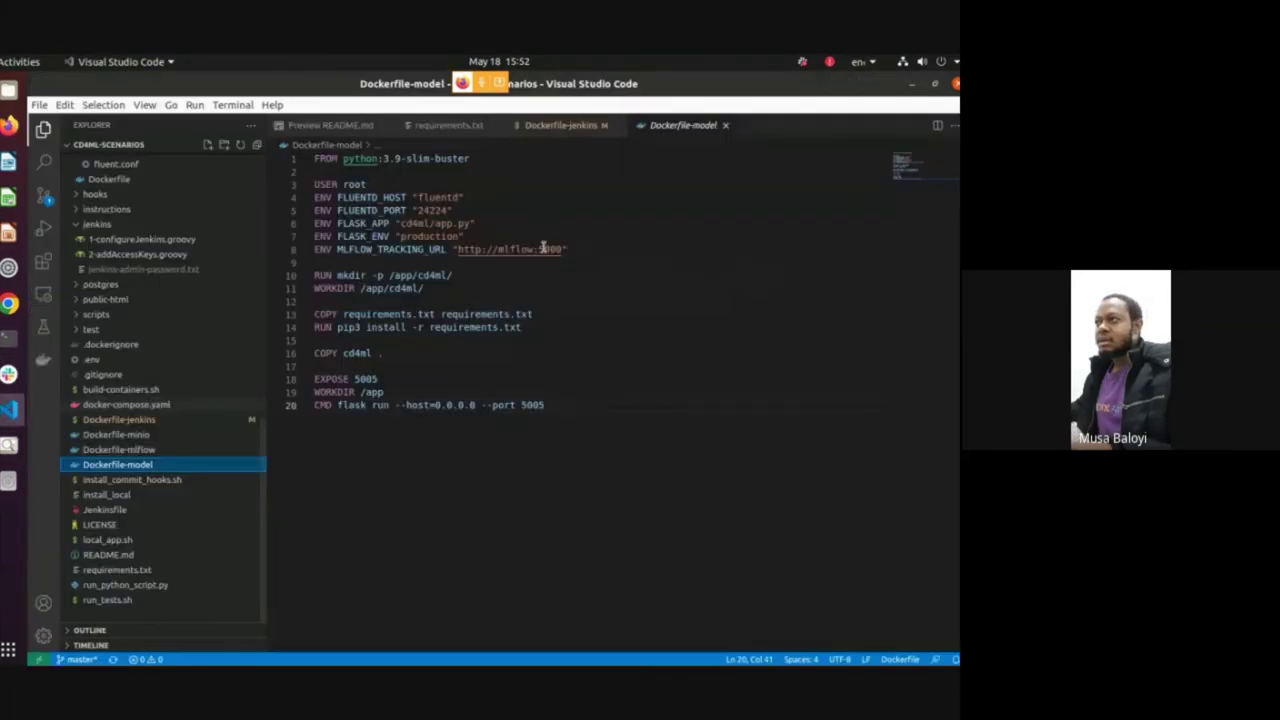
left_click(143, 570)
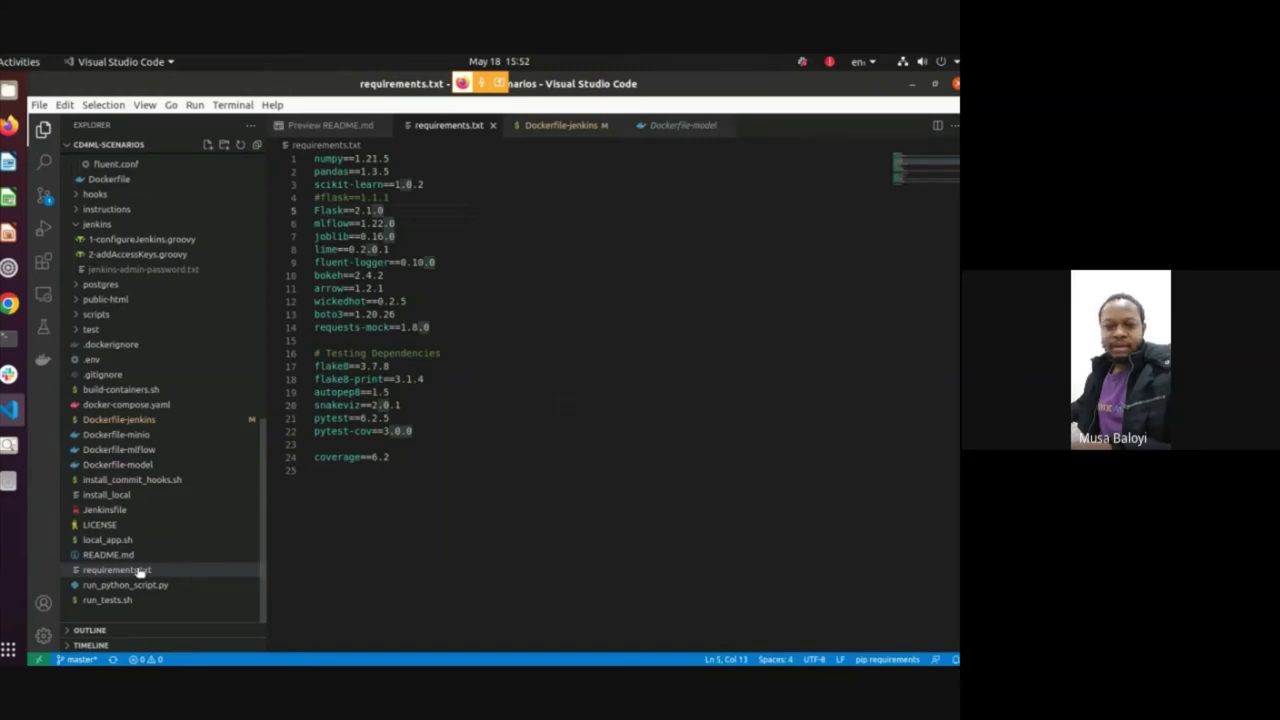
left_click(408, 197)
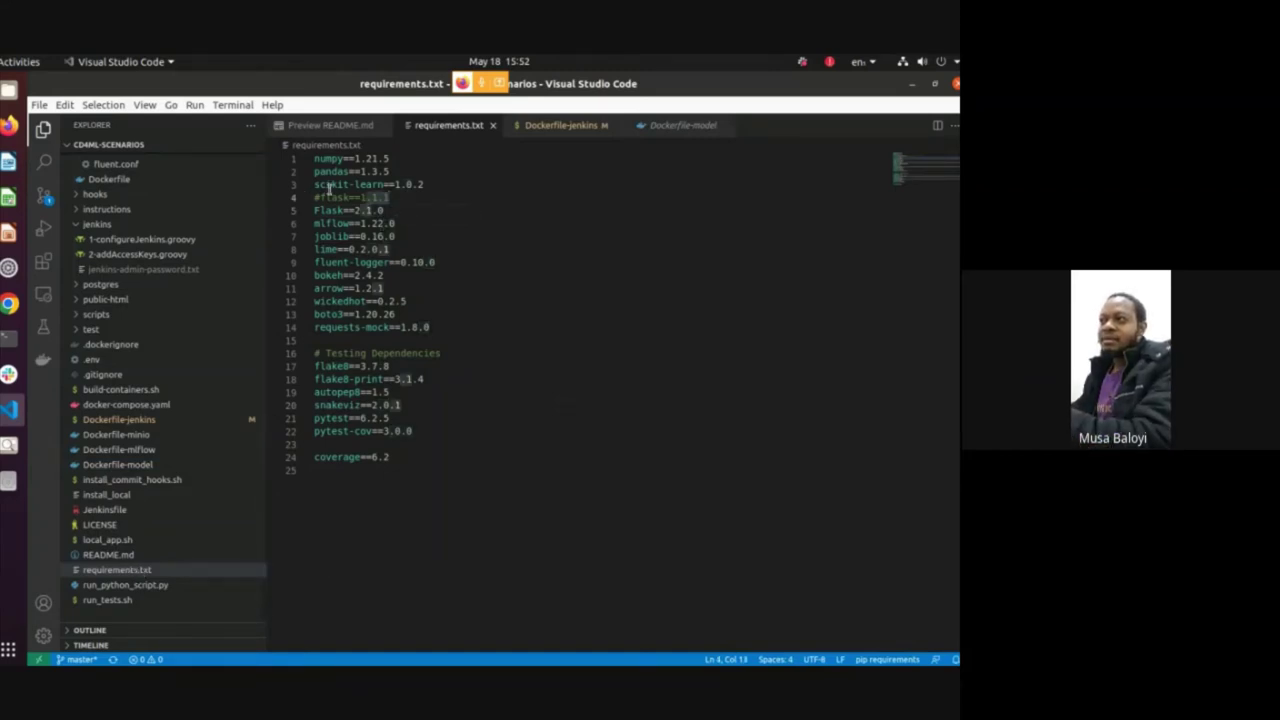
key("Right")
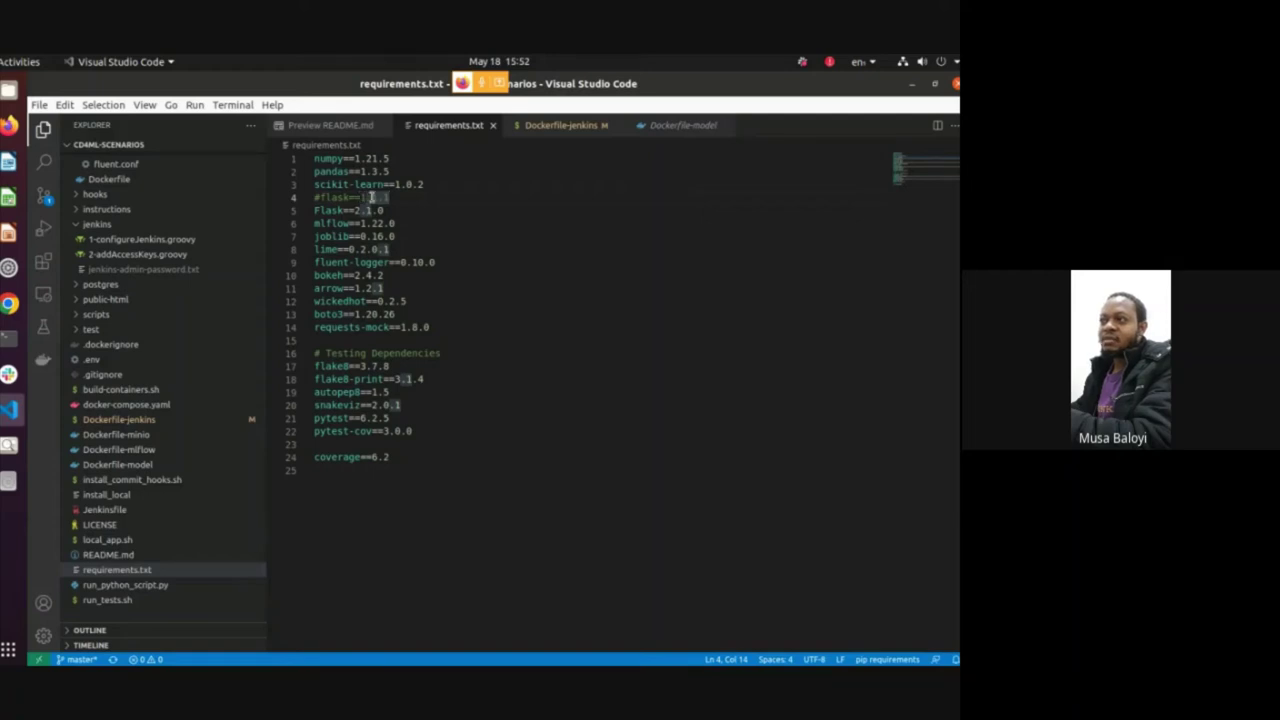
key("shift+Left")
key("shift+Left")
key("shift+Left")
key("shift+Left")
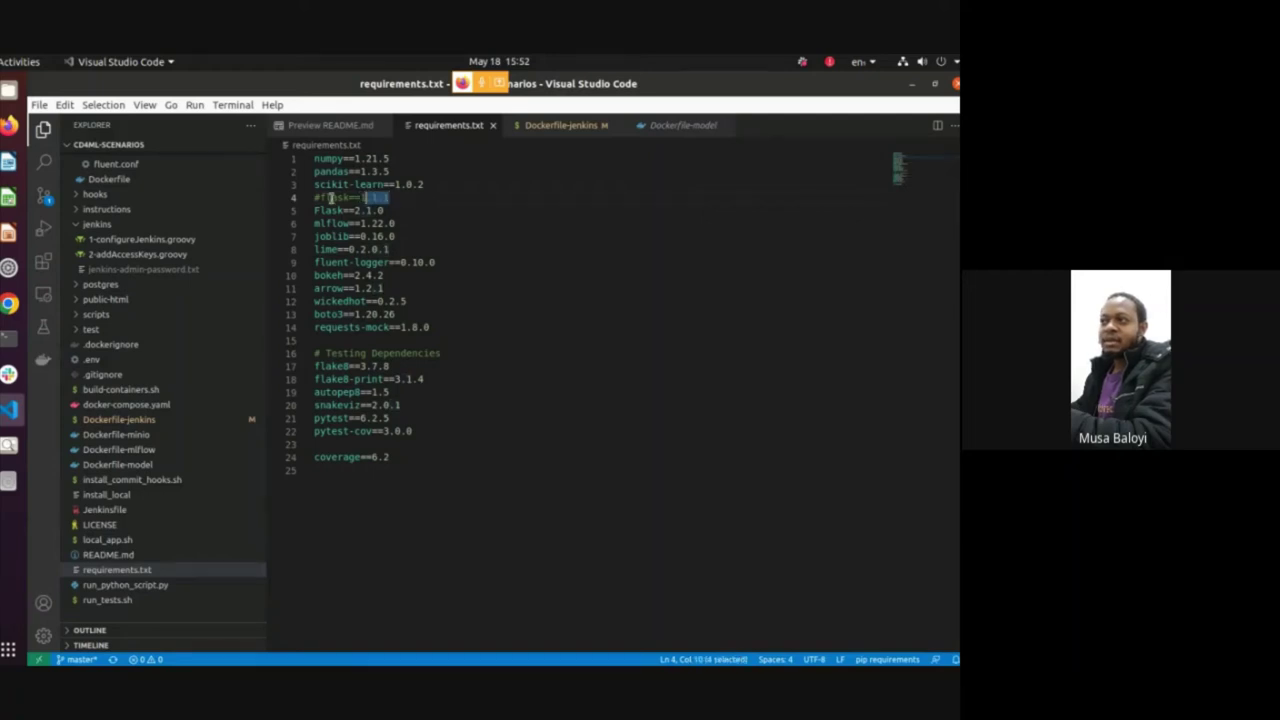
key("shift+Home")
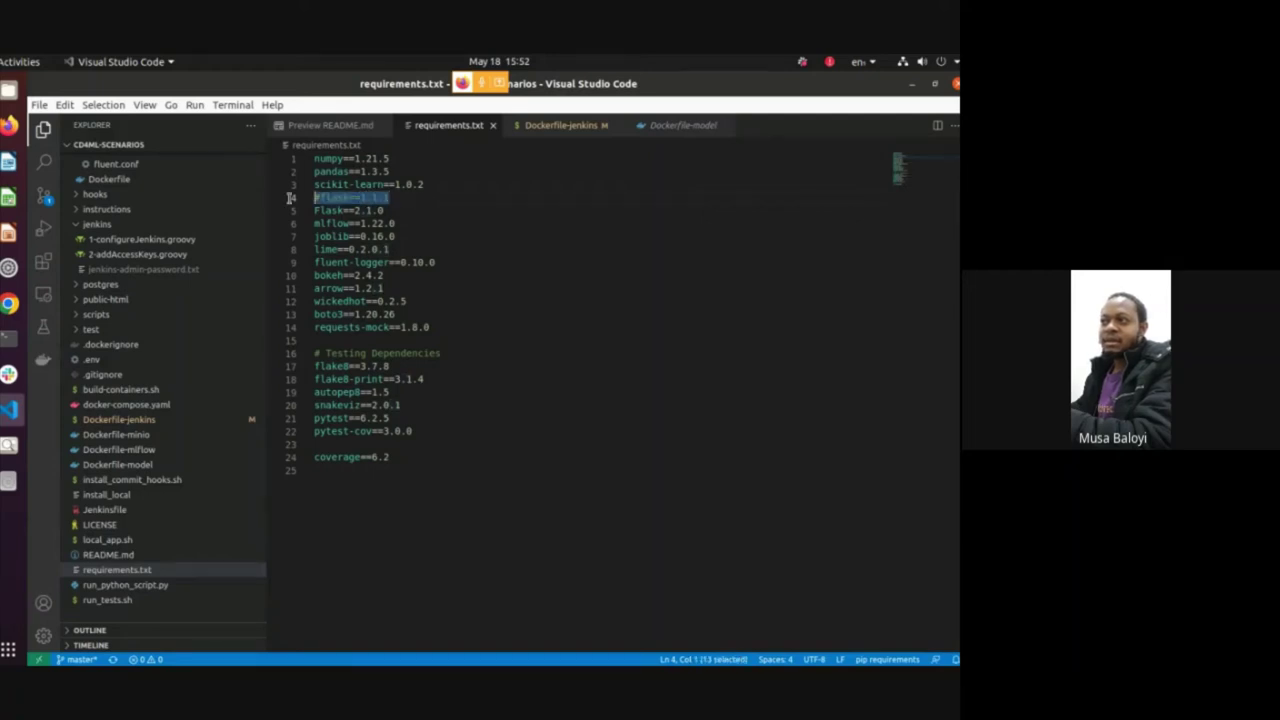
Point out the version number of the active "Flask==2.1.0" entry in requirements.txt, keeping it at 2.1.0
left_click(356, 210)
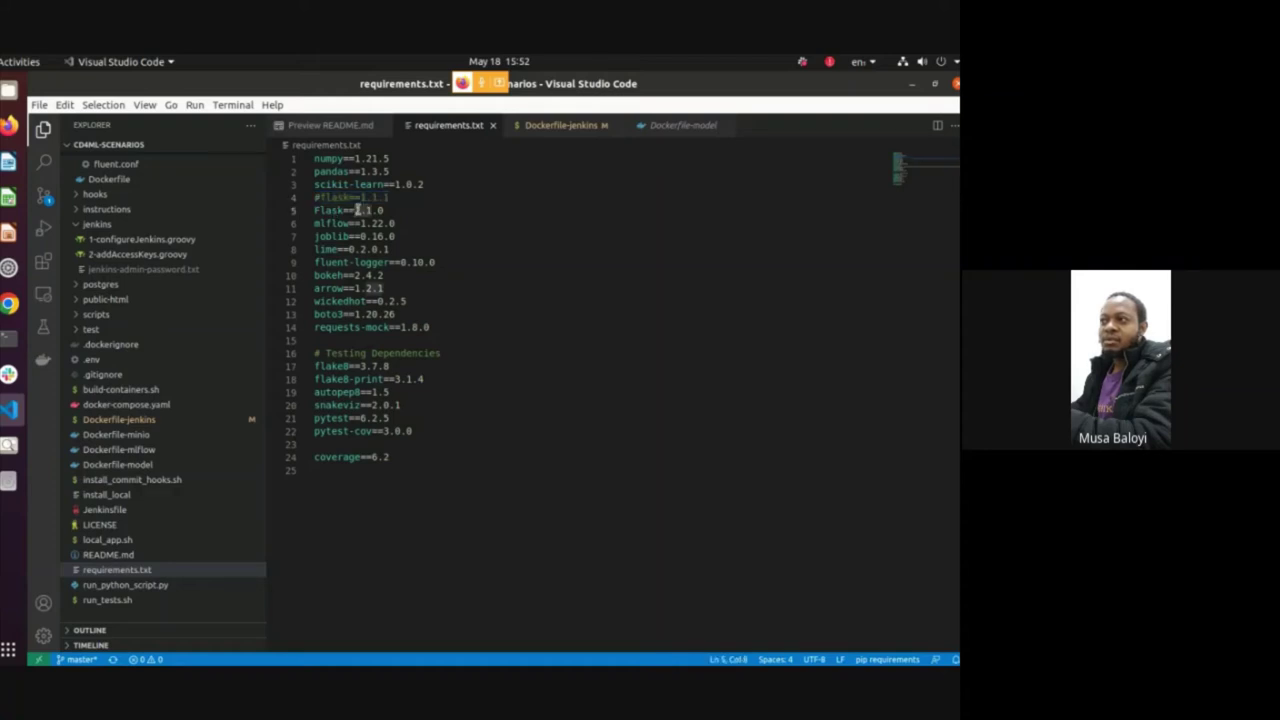
key("Delete")
type("2")
key("End")
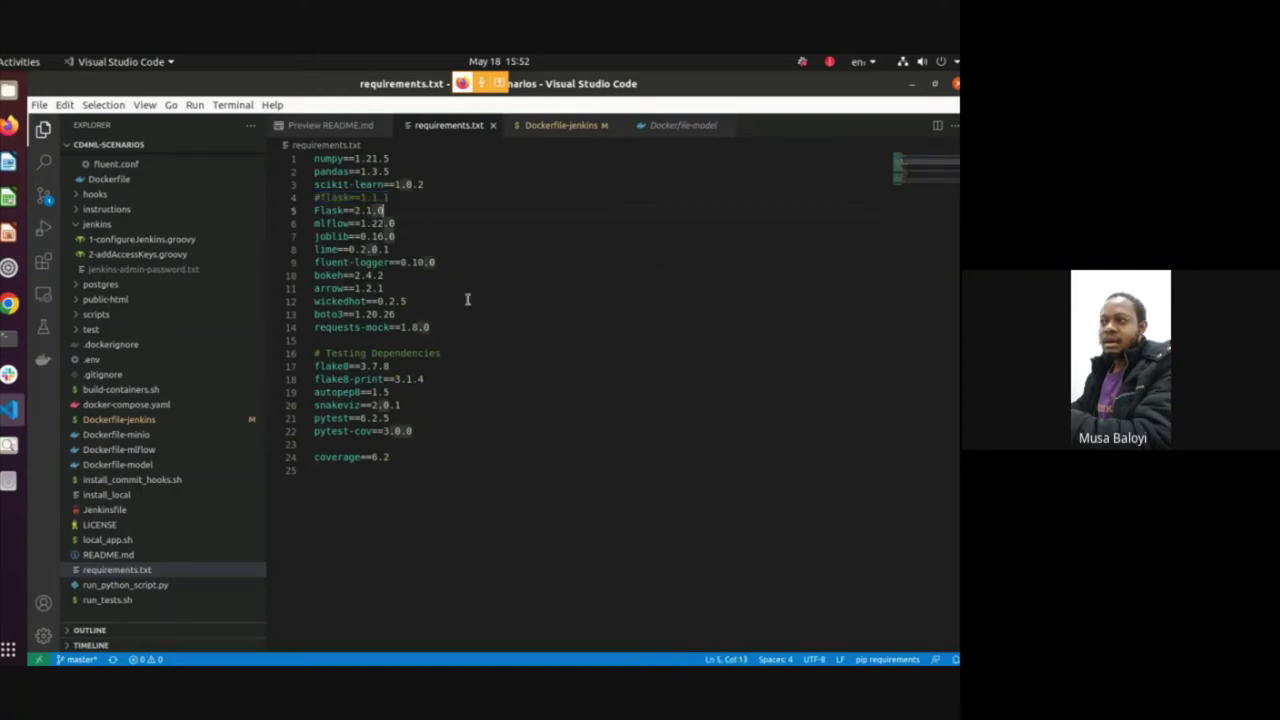
Change "Flask" to lowercase "flask" in the active 2.1.0 entry of requirements.txt and save the file
key("Home")
key("Delete")
type("f")
key("Left")
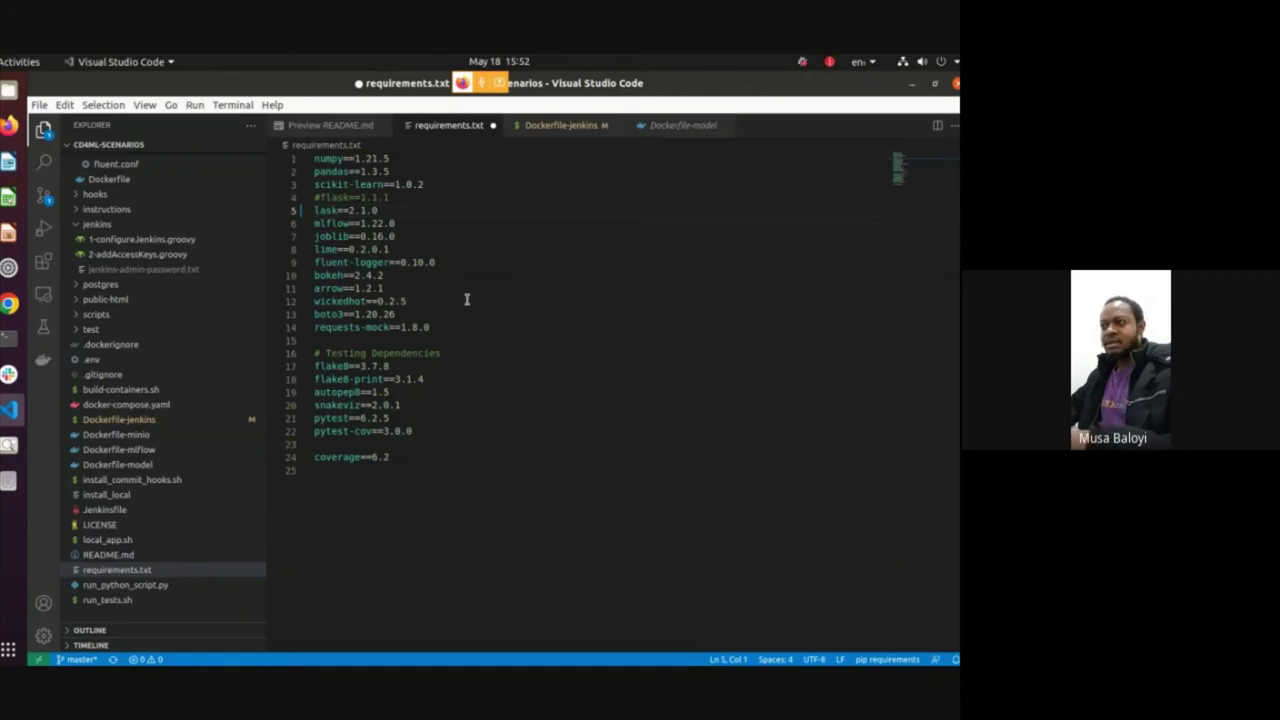
key("Right")
key("ctrl+s")
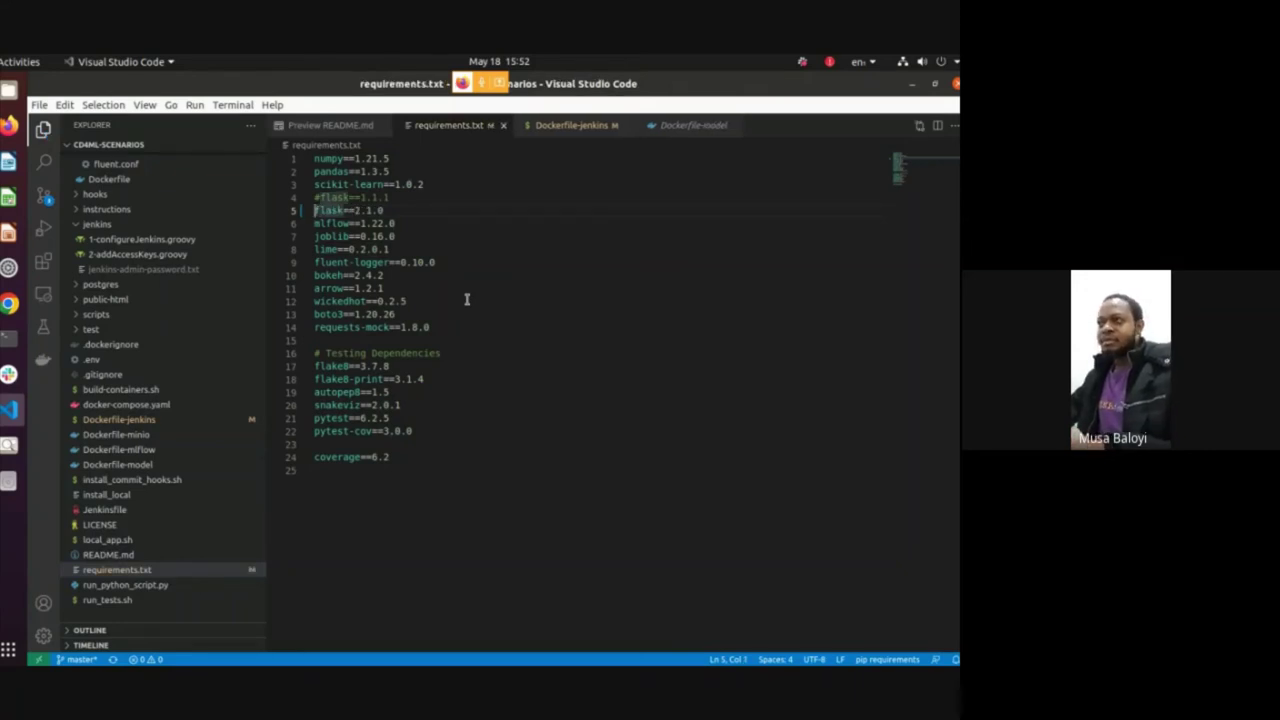
Highlight the "flask==2.1.0" line and compare it with the commented-out flask entry above it
key("Home")
key("shift+End")
key("Home")
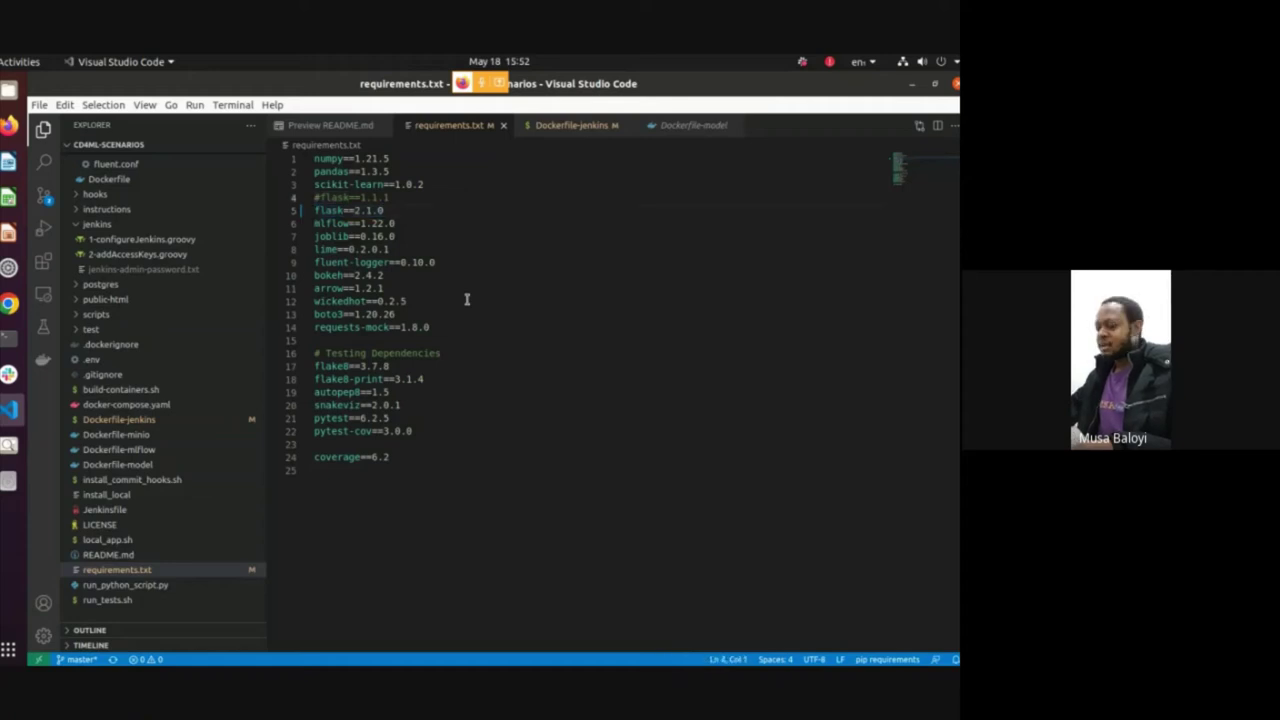
key("shift+End")
key("End")
key("shift+Home")
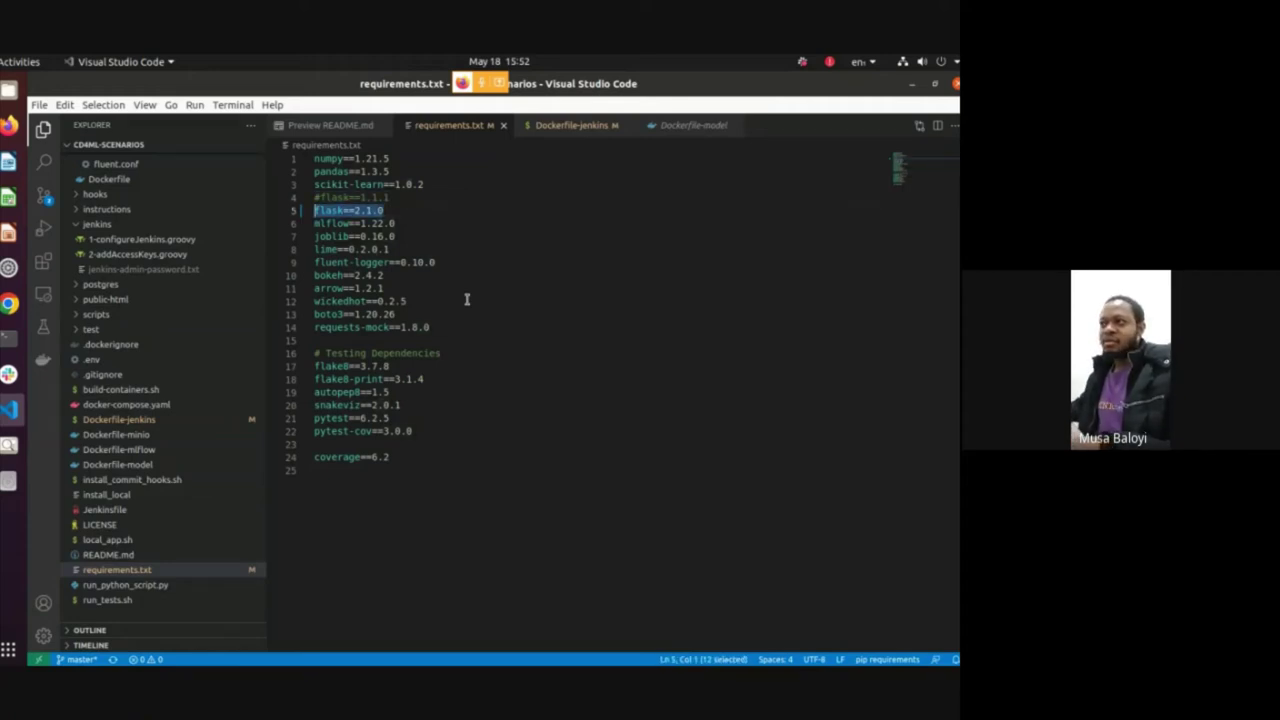
Comment out the version pin so the line reads "flask #==2.1.0", and highlight the unpinned package name
left_click(345, 211)
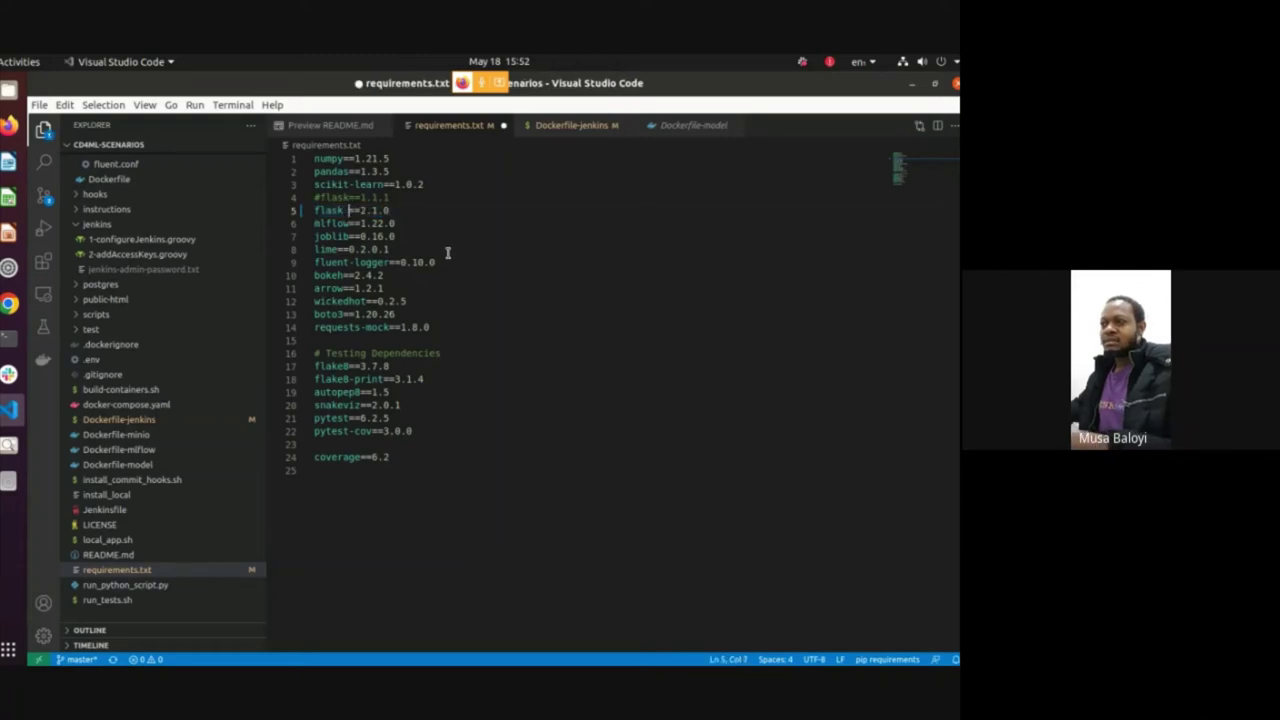
type("#")
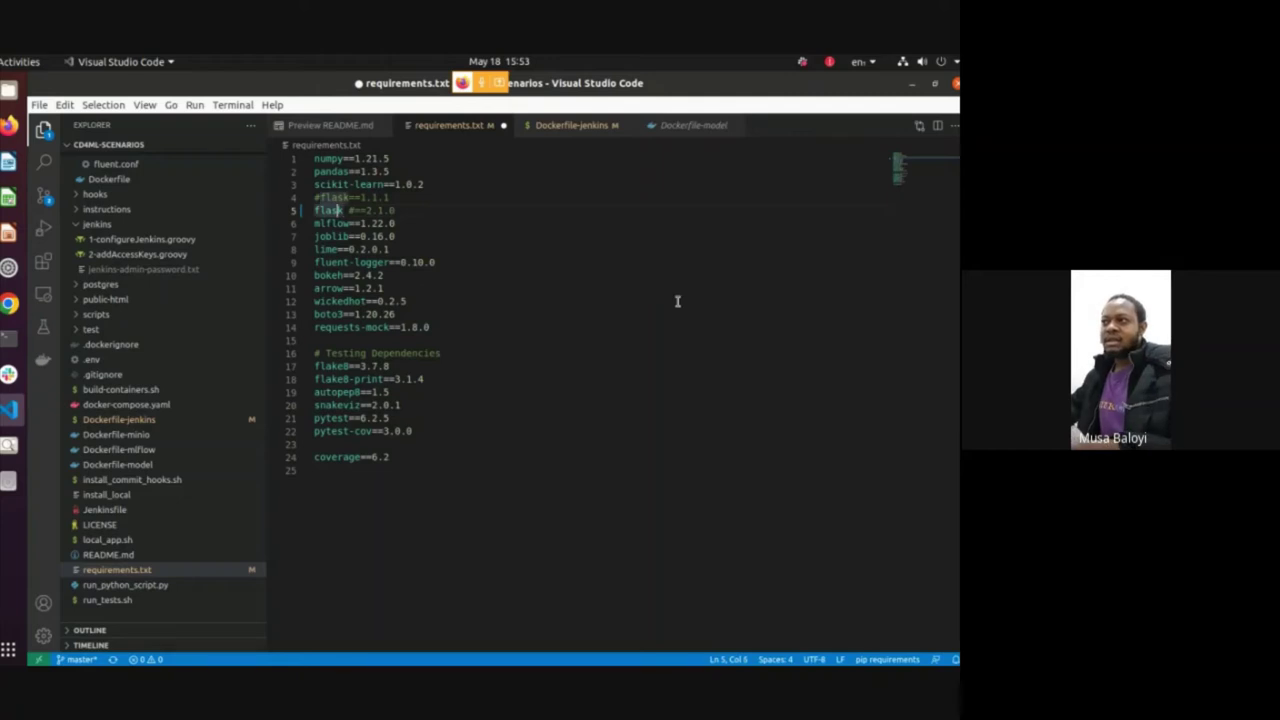
key("shift+Home")
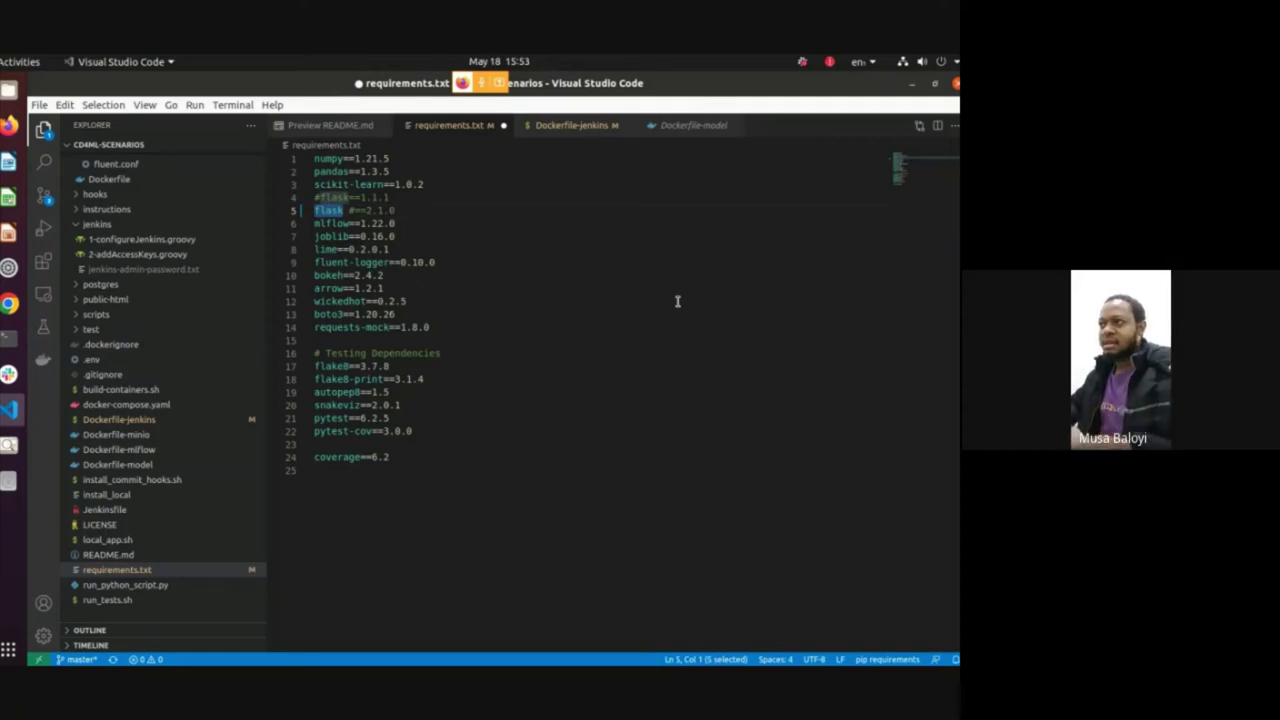
key("Right")
key("shift+End")
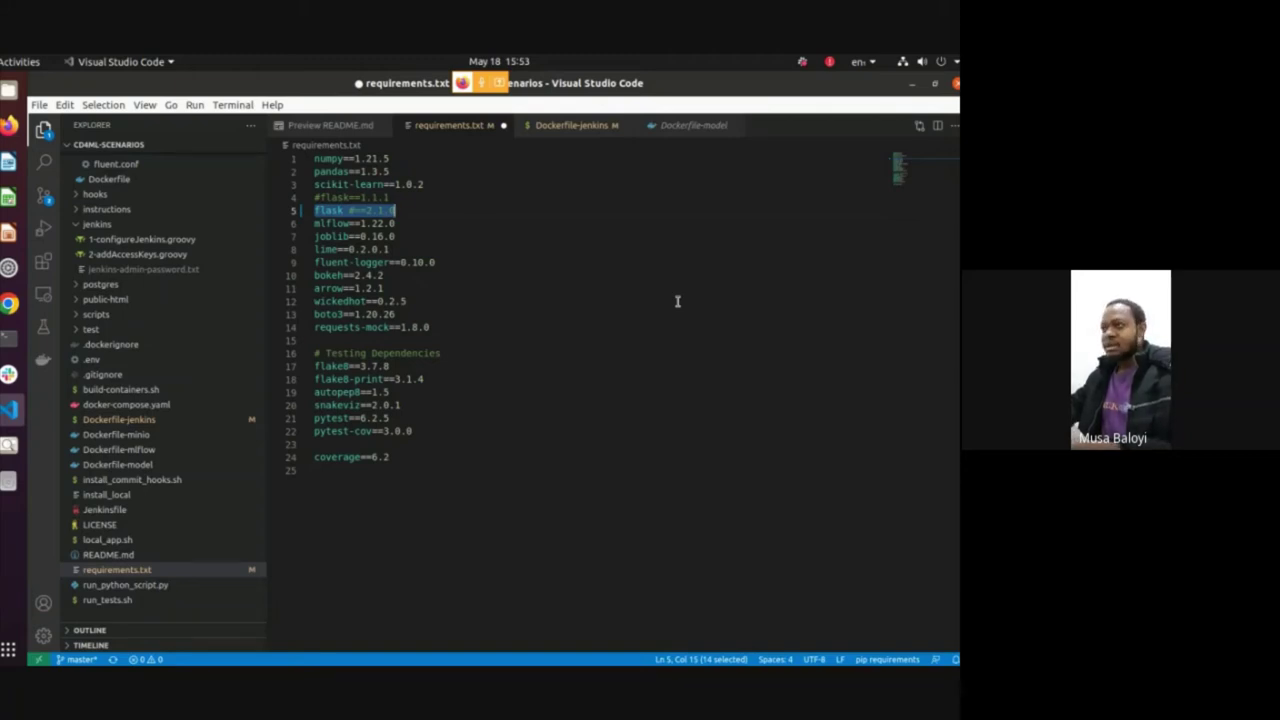
key("Home")
key("ctrl+shift+Right")
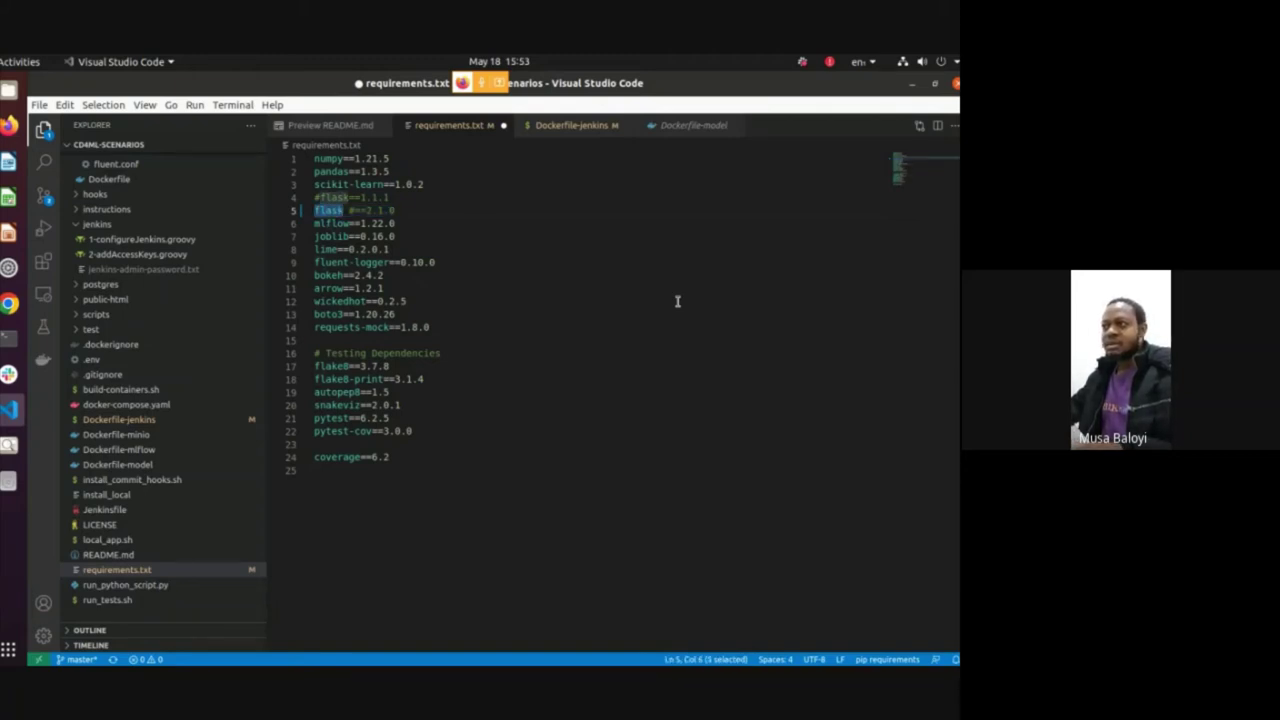
key("Left")
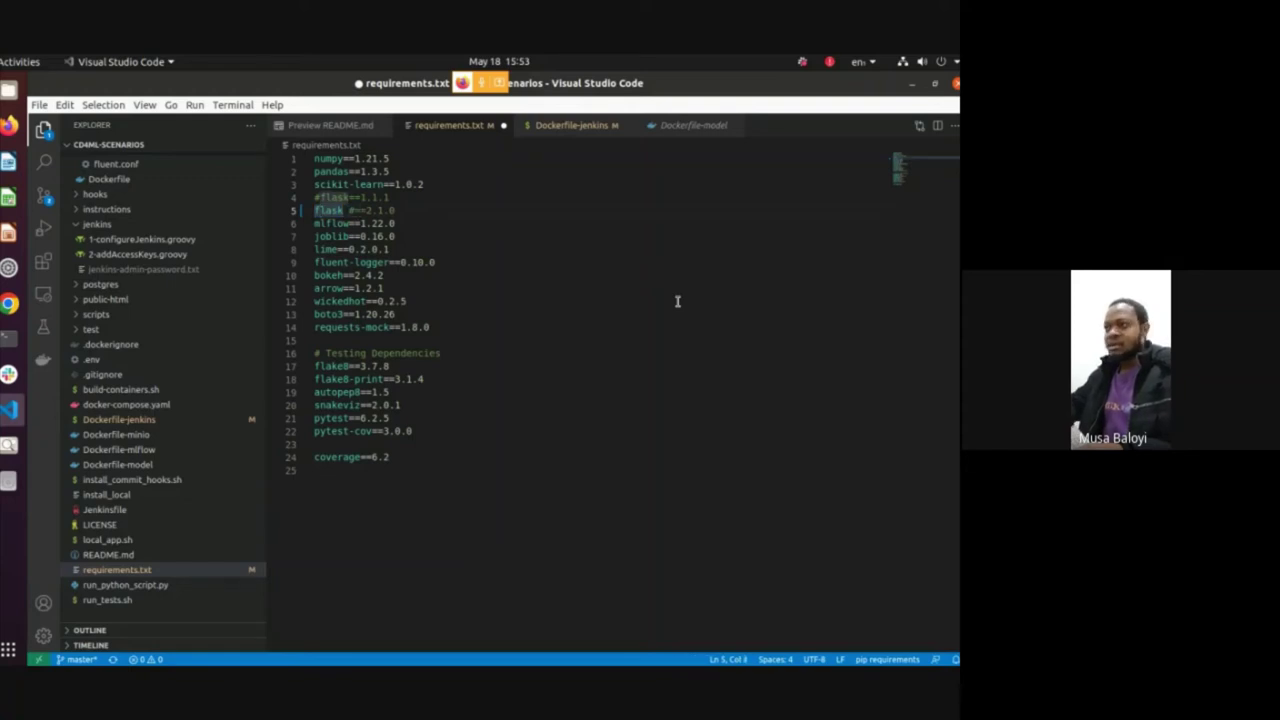
Remove the comment mark and space so the line reads "flask==2.1.0" again, and highlight the line
key("ctrl+Right")
key("Delete")
key("Delete")
key("shift+End")
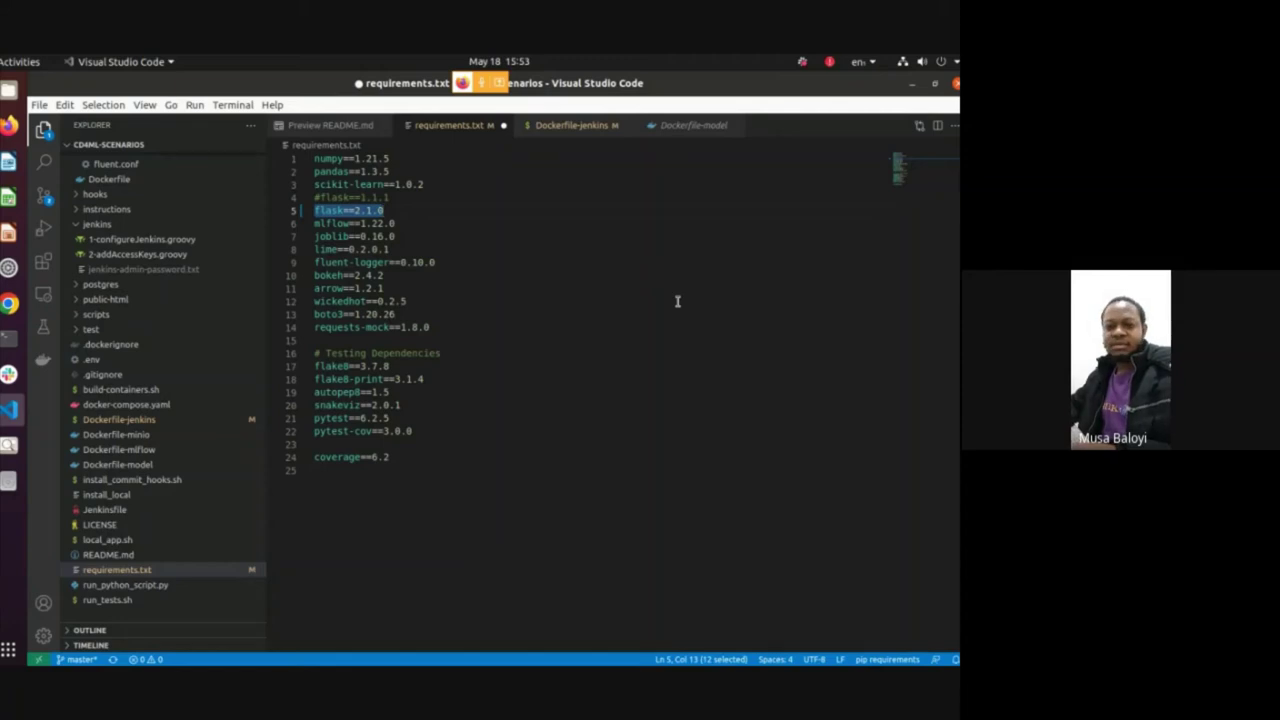
Switch to the terminal, highlight the earlier docker-compose up command, and check the running containers' log session before returning
key("alt+Tab")
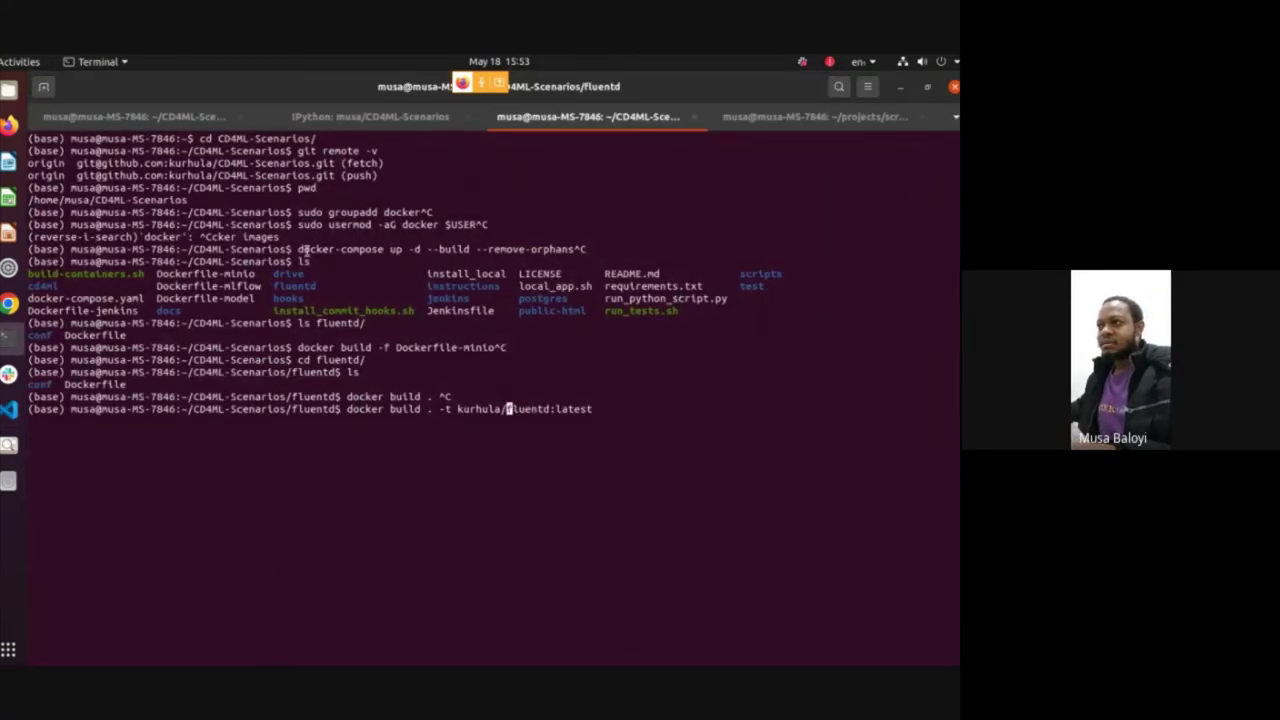
left_click_drag(298, 249, 573, 249)
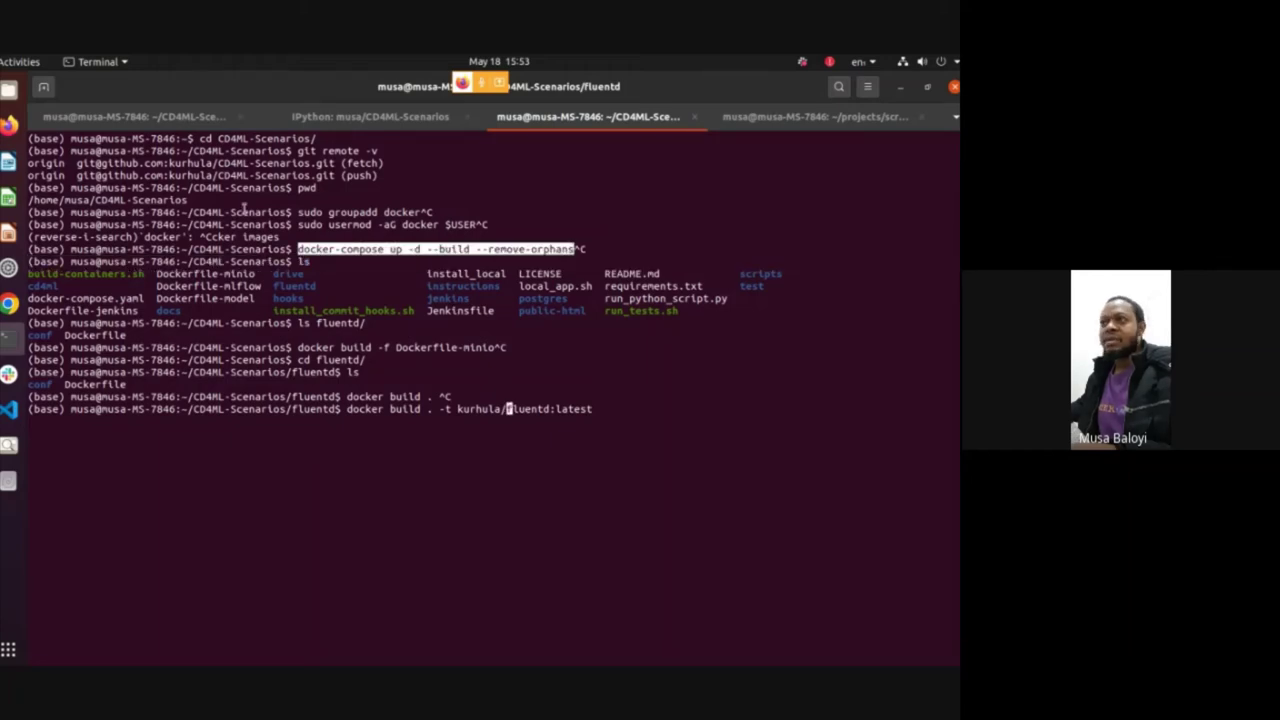
left_click(201, 120)
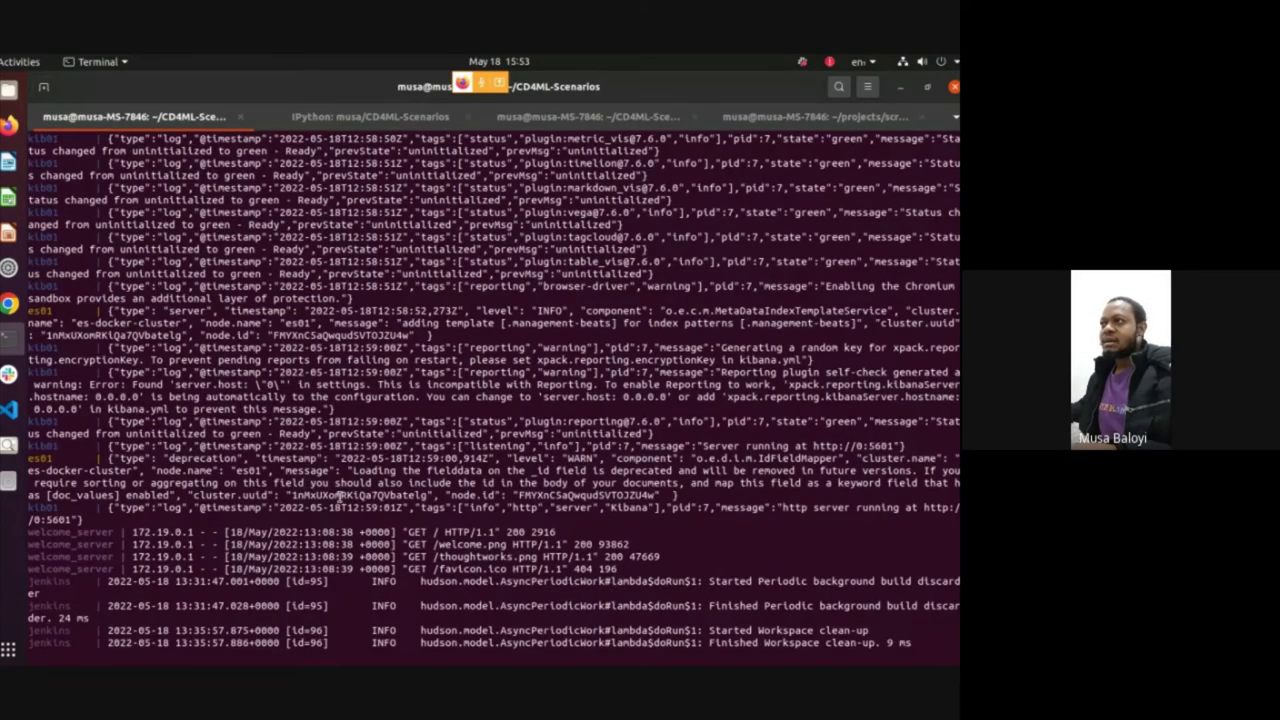
key("ctrl+Page_Down")
key("ctrl+Page_Down")
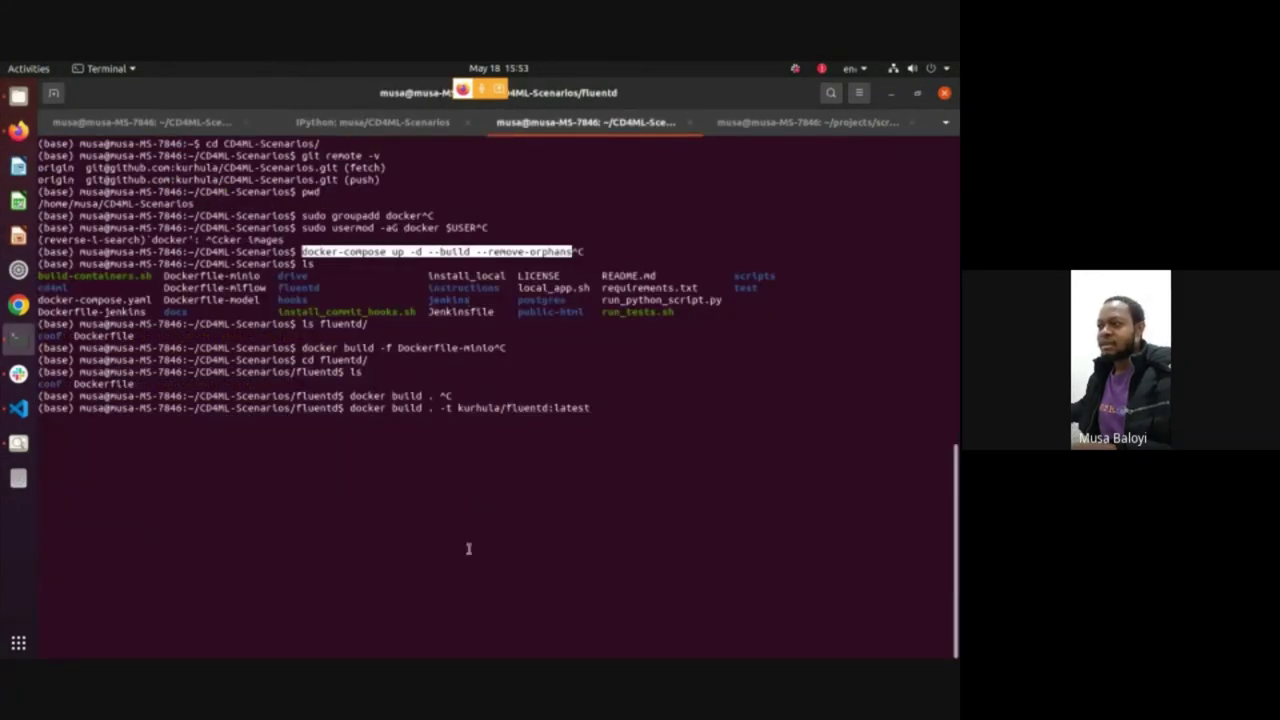
Abandon the pending docker build command and copy "docker-compose up -d --build --remove-orphans" to the prompt without running it
key("ctrl+c")
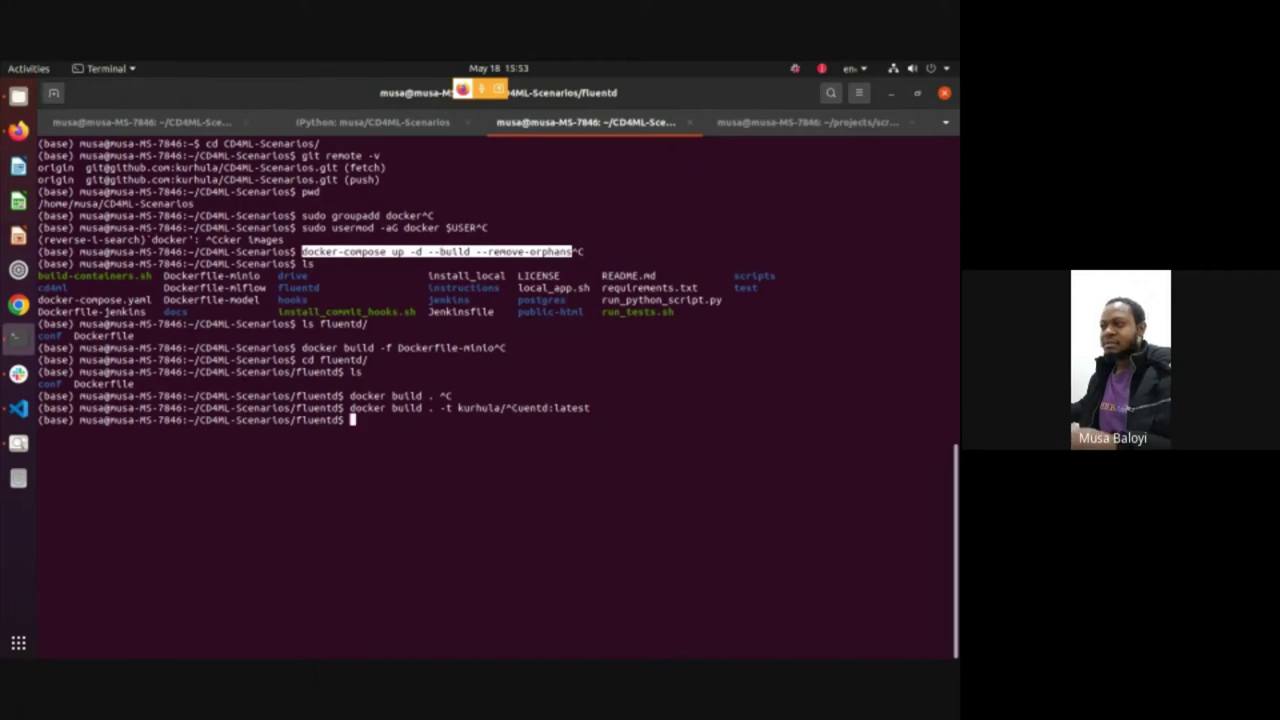
left_click(457, 304)
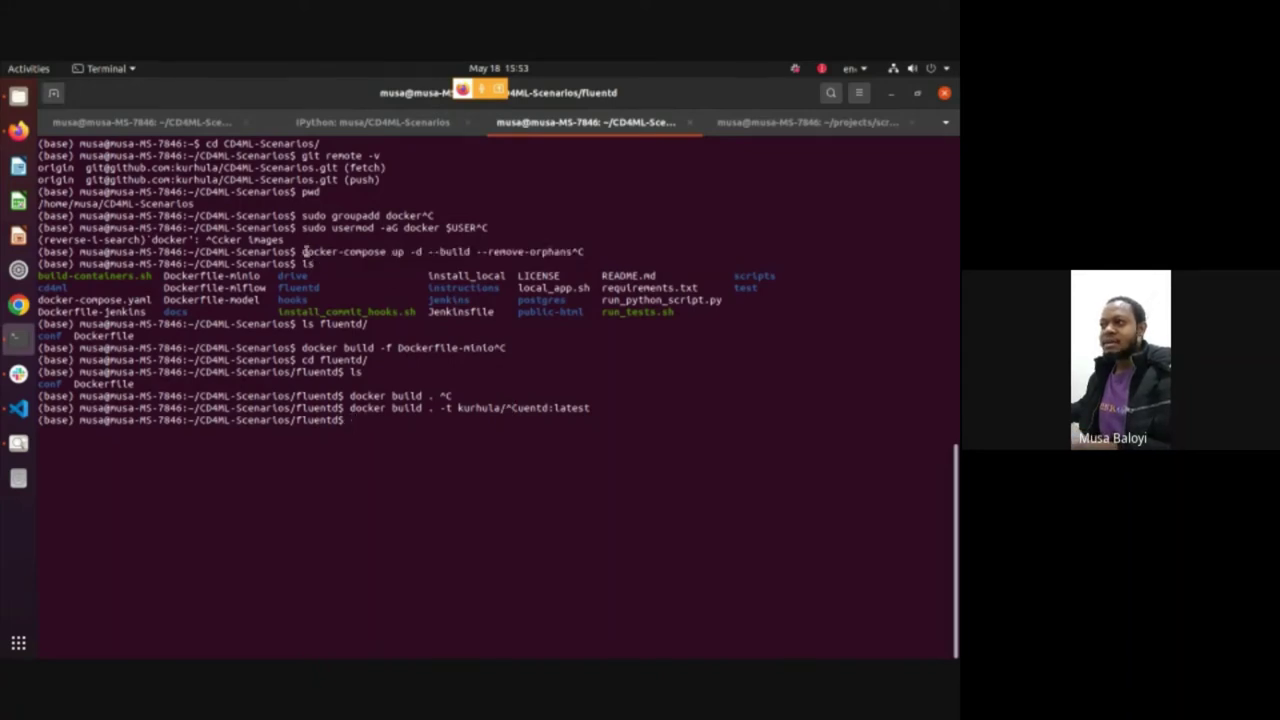
left_click_drag(303, 251, 570, 252)
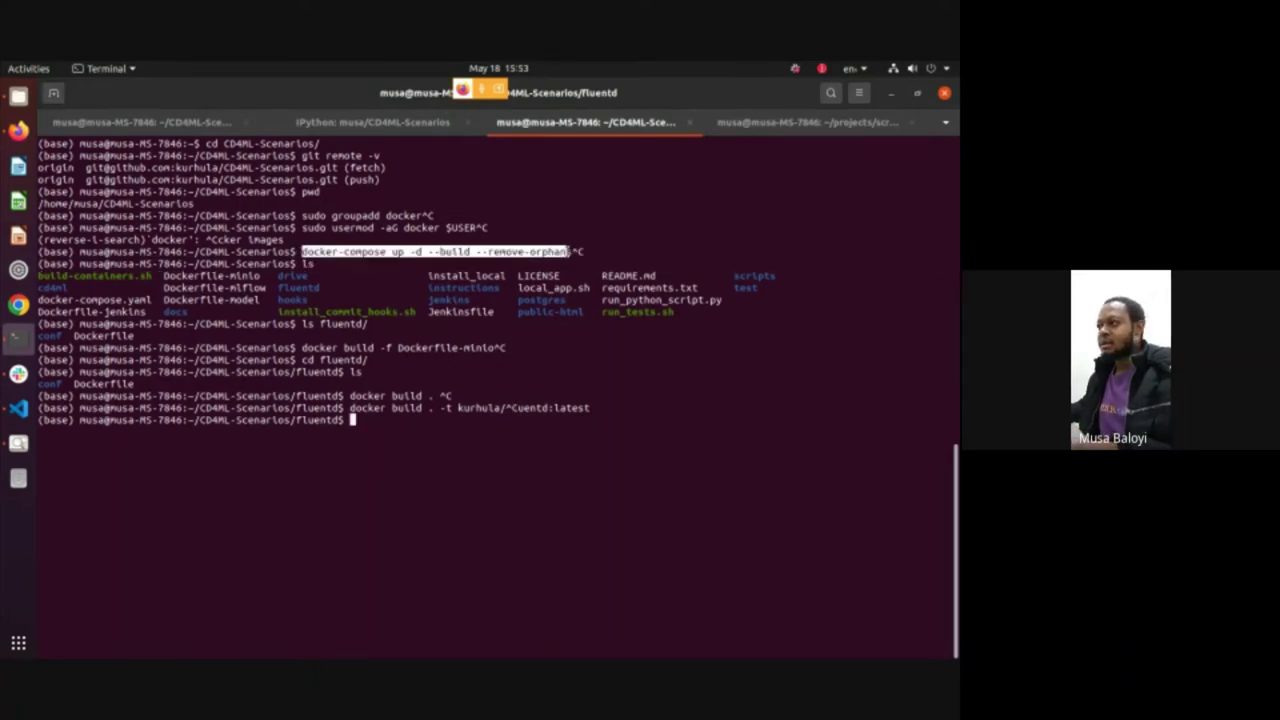
right_click(572, 252)
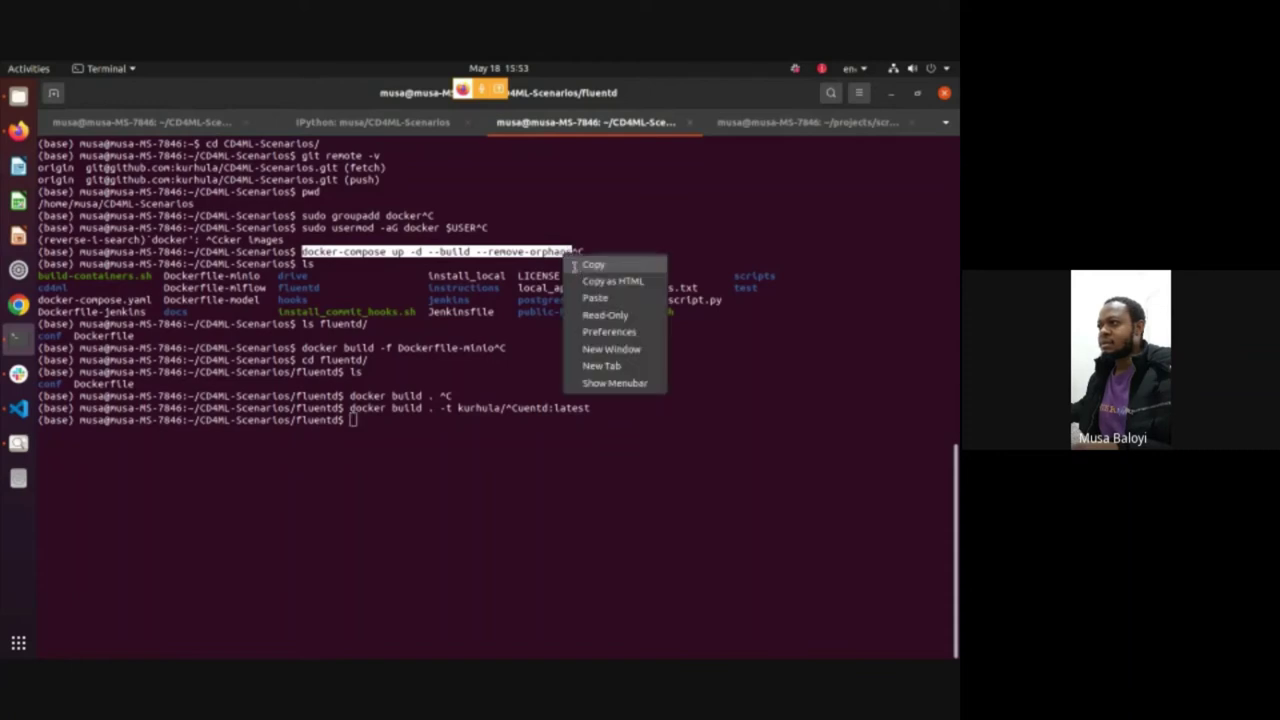
left_click(575, 267)
key("ctrl+shift+v")
key("ctrl+c")
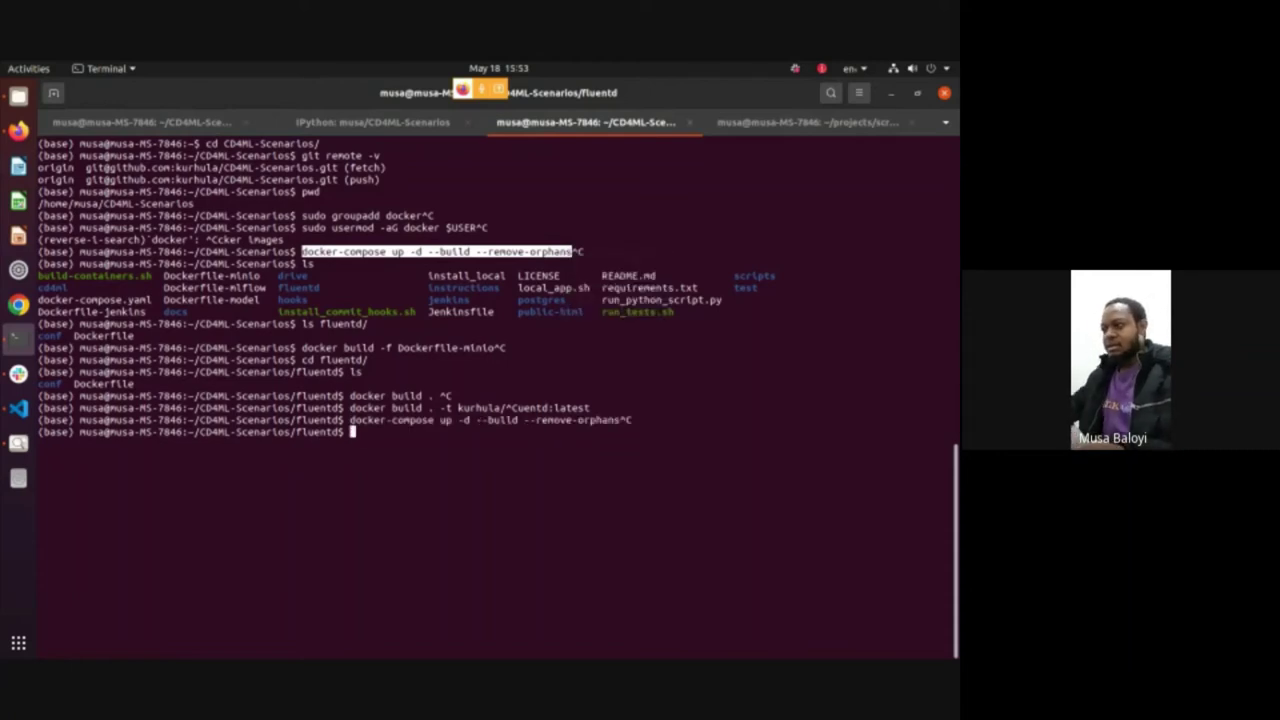
left_click(472, 366)
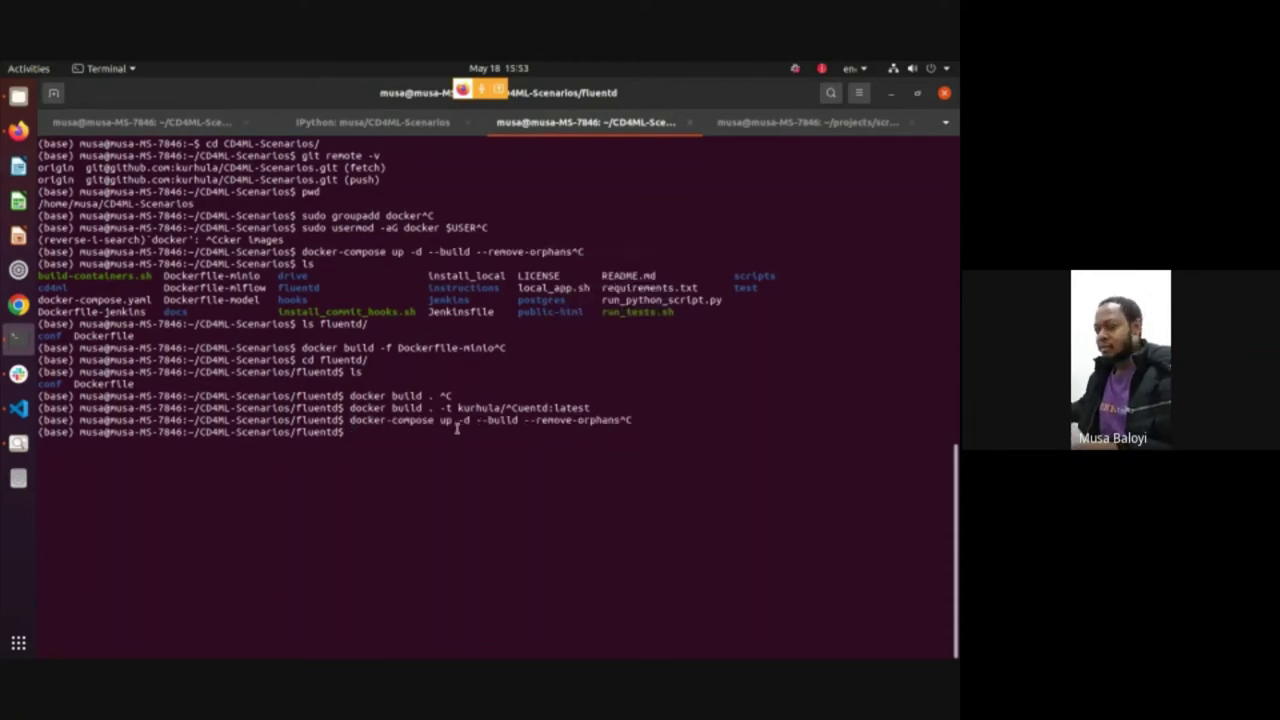
type("ls")
key("BackSpace")
key("BackSpace")
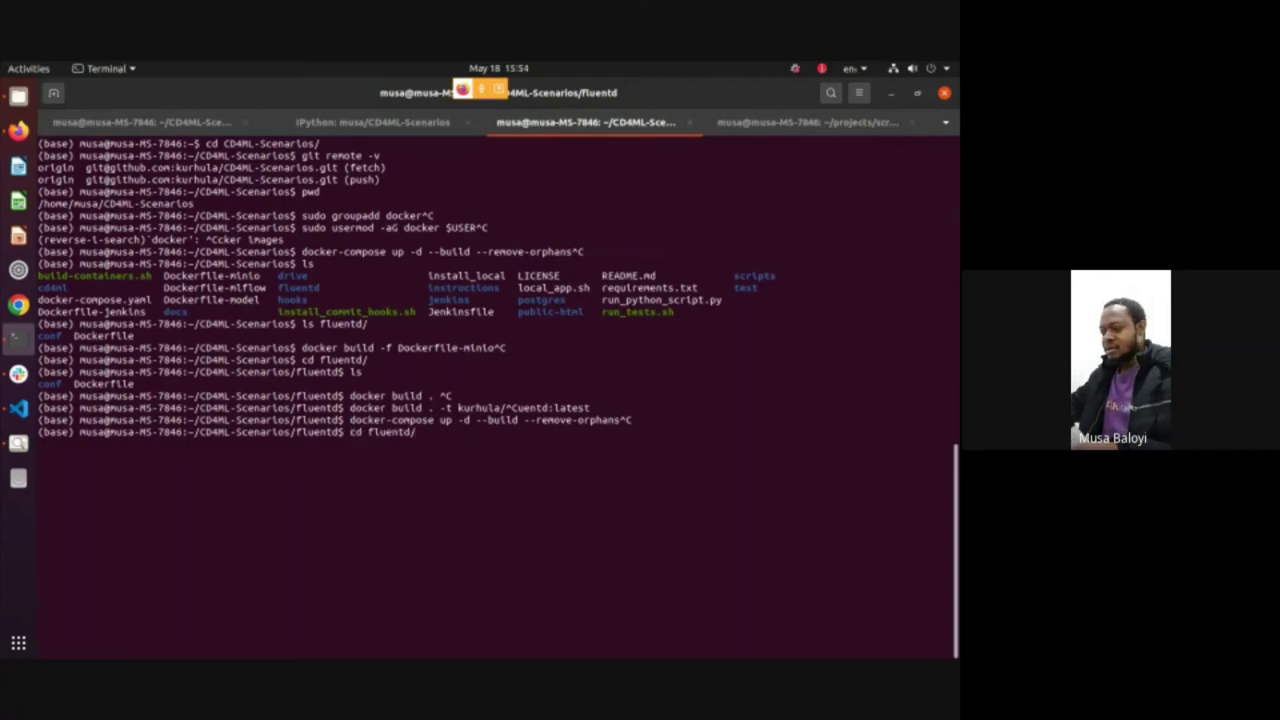
type("cd")
key("BackSpace")
key("BackSpace")
key("BackSpace")
Paste the copied docker-compose command at the prompt and shorten it to "docker-compose up" without running it
key("ctrl+shift+v")
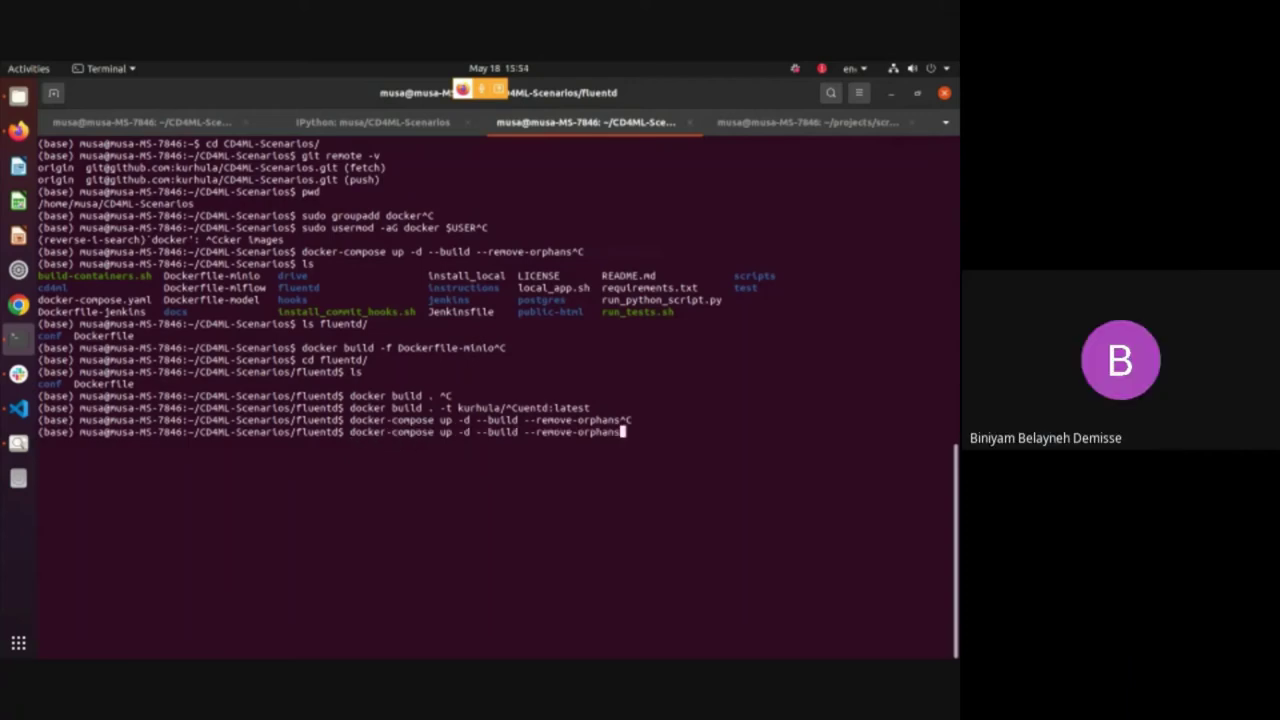
key("BackSpace")
key("BackSpace")
key("BackSpace")
key("BackSpace")
key("BackSpace")
key("BackSpace")
key("BackSpace")
key("BackSpace")
key("BackSpace")
key("BackSpace")
key("BackSpace")
key("BackSpace")
key("BackSpace")
key("BackSpace")
key("BackSpace")
key("BackSpace")
key("BackSpace")
key("BackSpace")
key("BackSpace")
key("BackSpace")
key("BackSpace")
key("BackSpace")
key("BackSpace")
key("BackSpace")
key("BackSpace")
key("BackSpace")
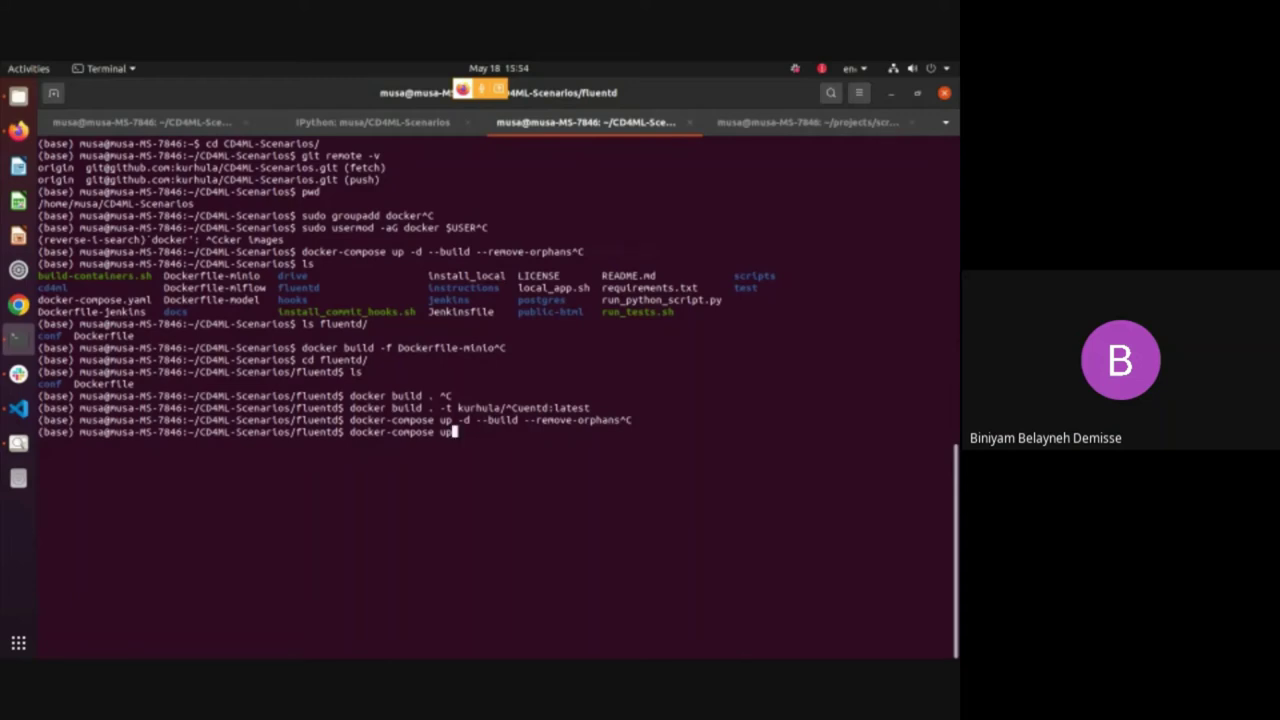
Switch to Firefox to check the Google Meet call and its in-call messages, and return to the terminal
key("alt+Tab")
key("alt+Tab")
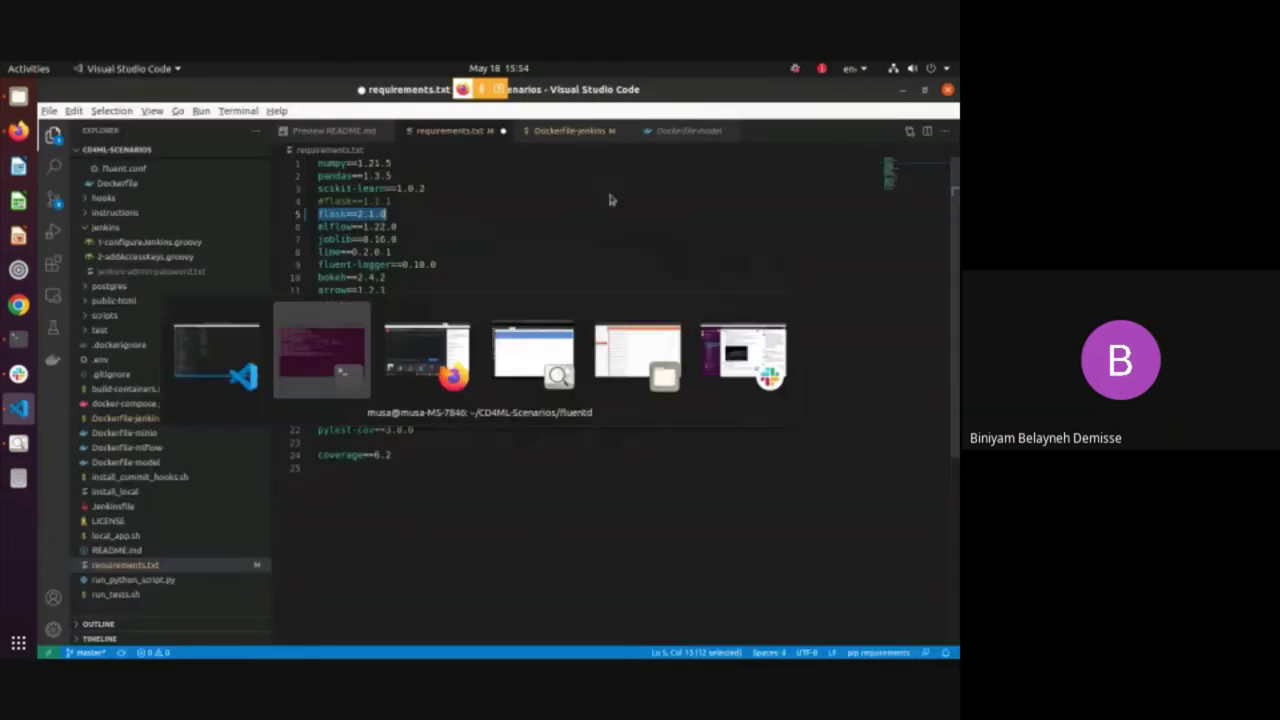
key("alt+Tab")
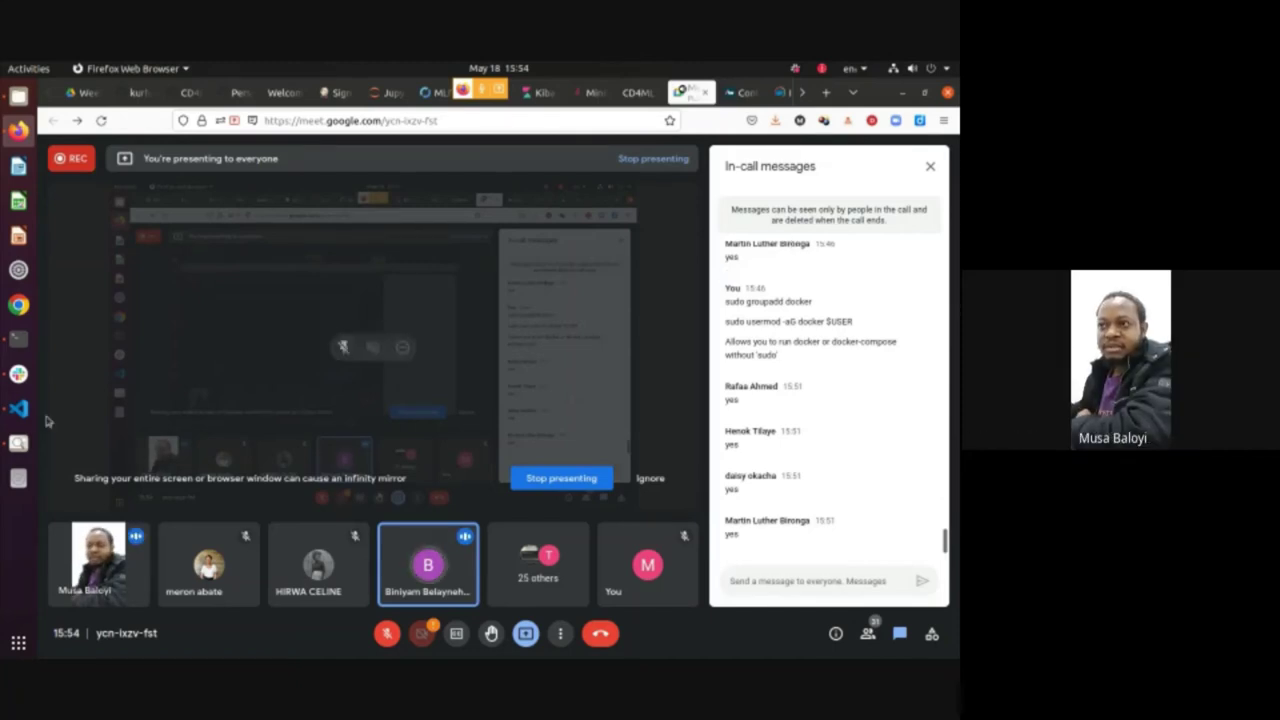
left_click(18, 338)
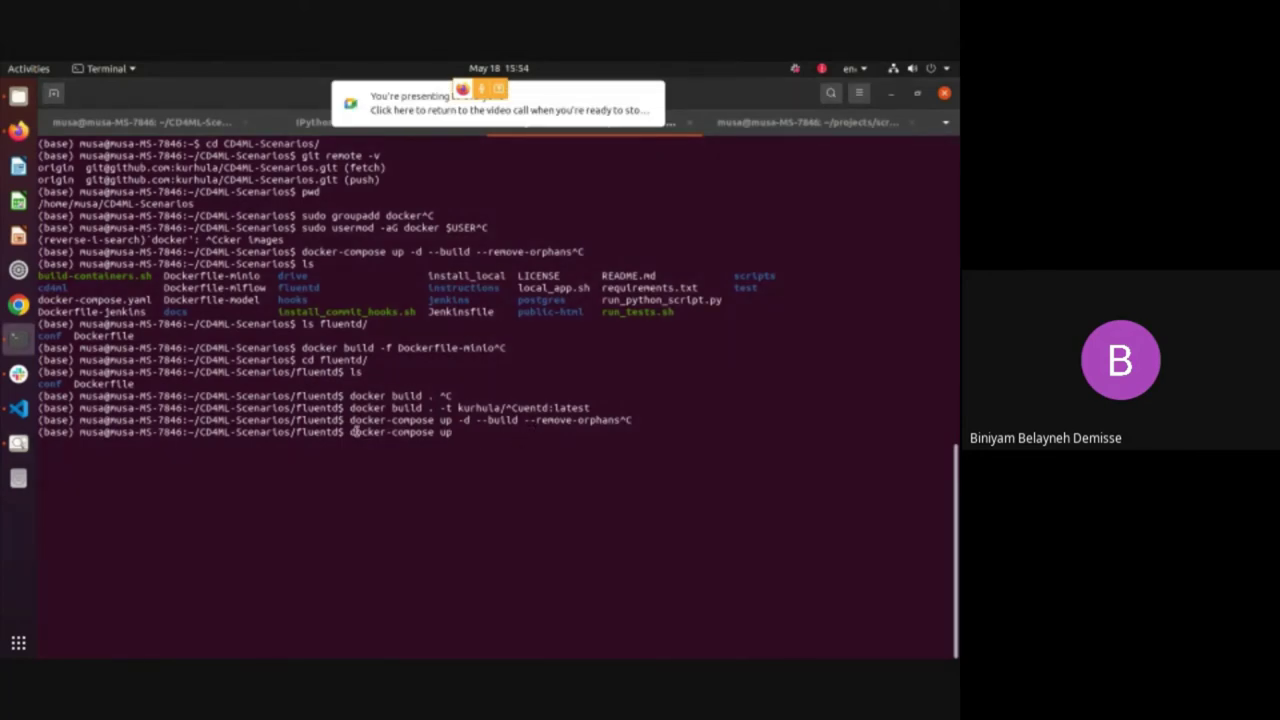
Highlight the full docker-compose command, its "-d --build --remove-orphans" options and the plain "docker-compose up" to compare them
left_click_drag(349, 418, 621, 420)
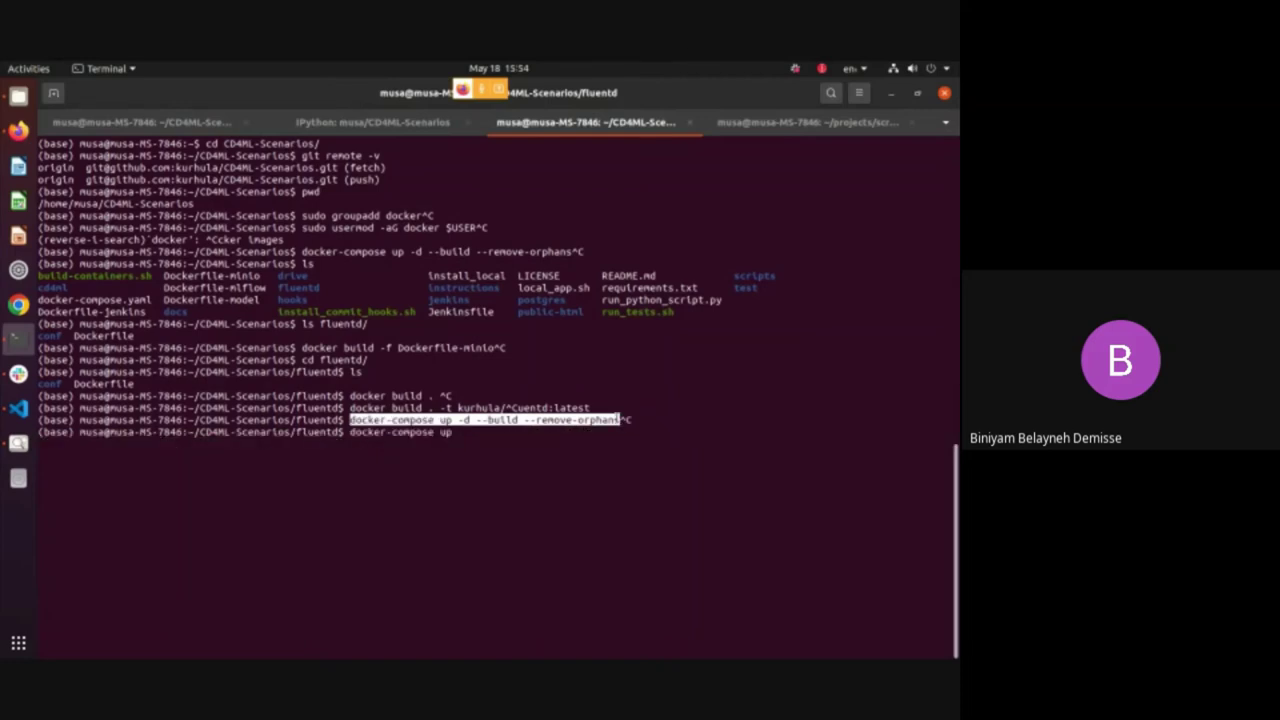
left_click(545, 475)
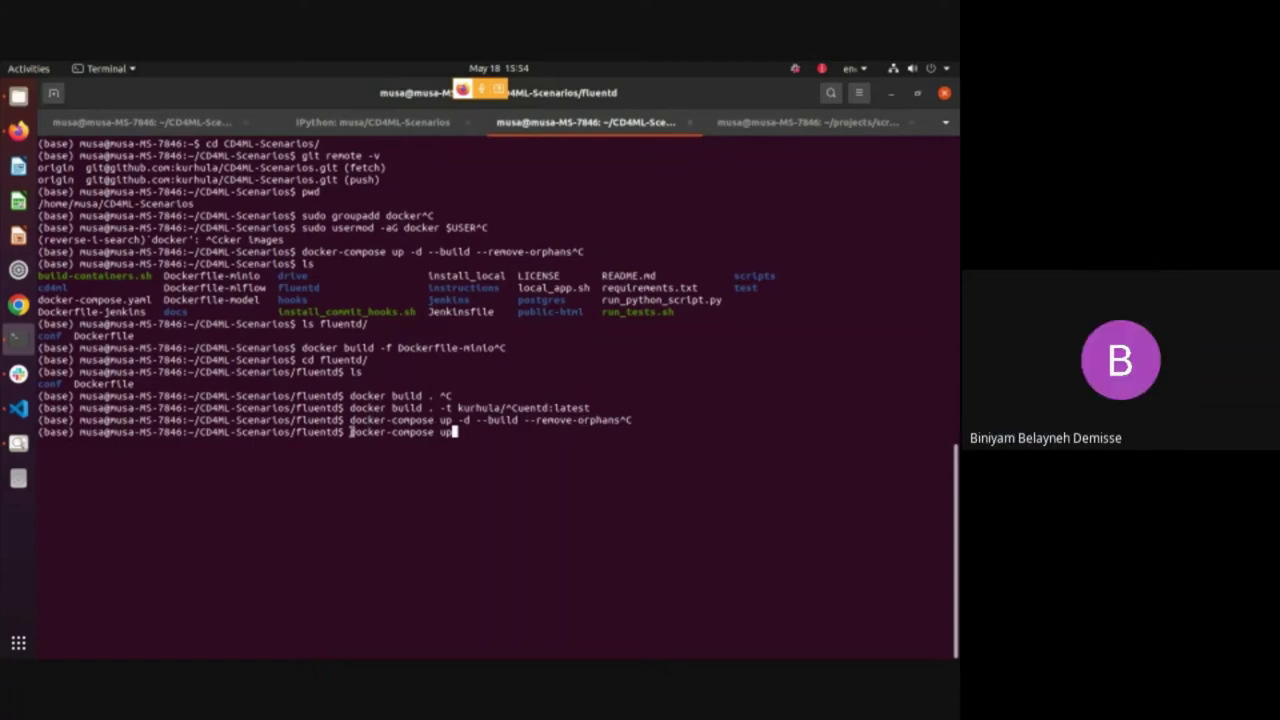
left_click_drag(350, 432, 620, 421)
left_click(471, 433)
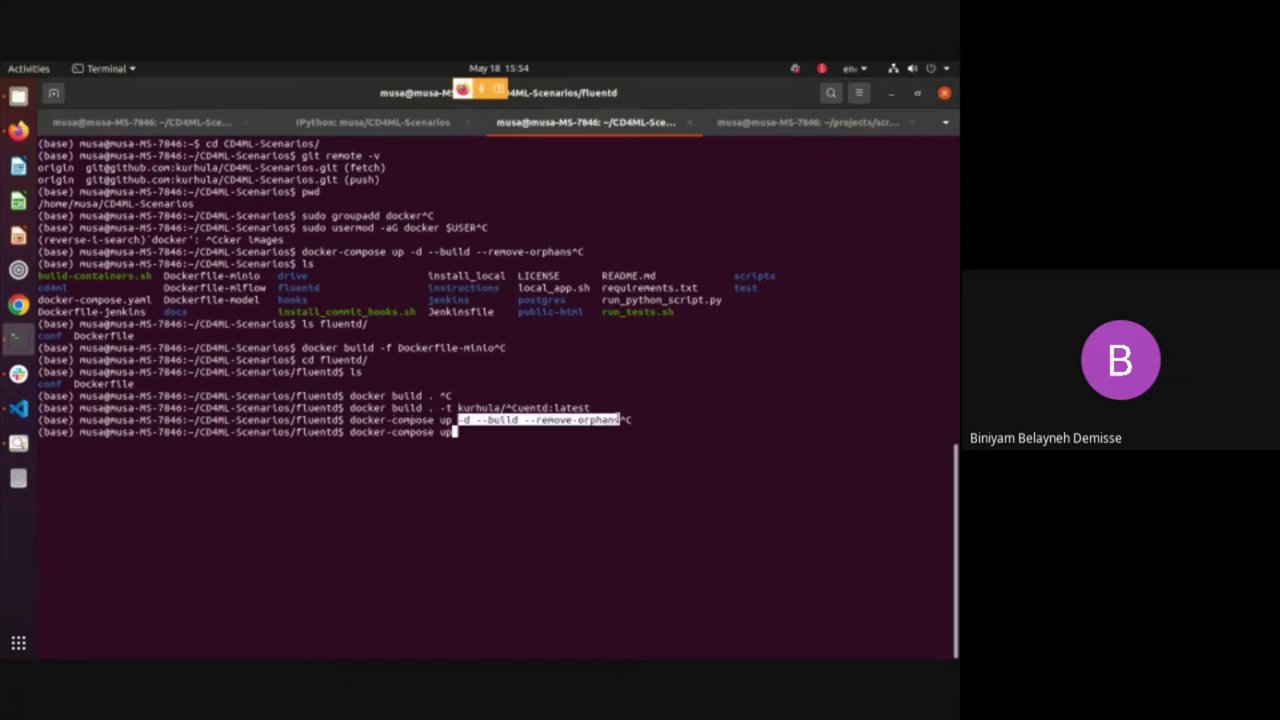
left_click(588, 446)
left_click_drag(457, 421, 628, 421)
left_click(500, 436)
left_click_drag(350, 433, 456, 432)
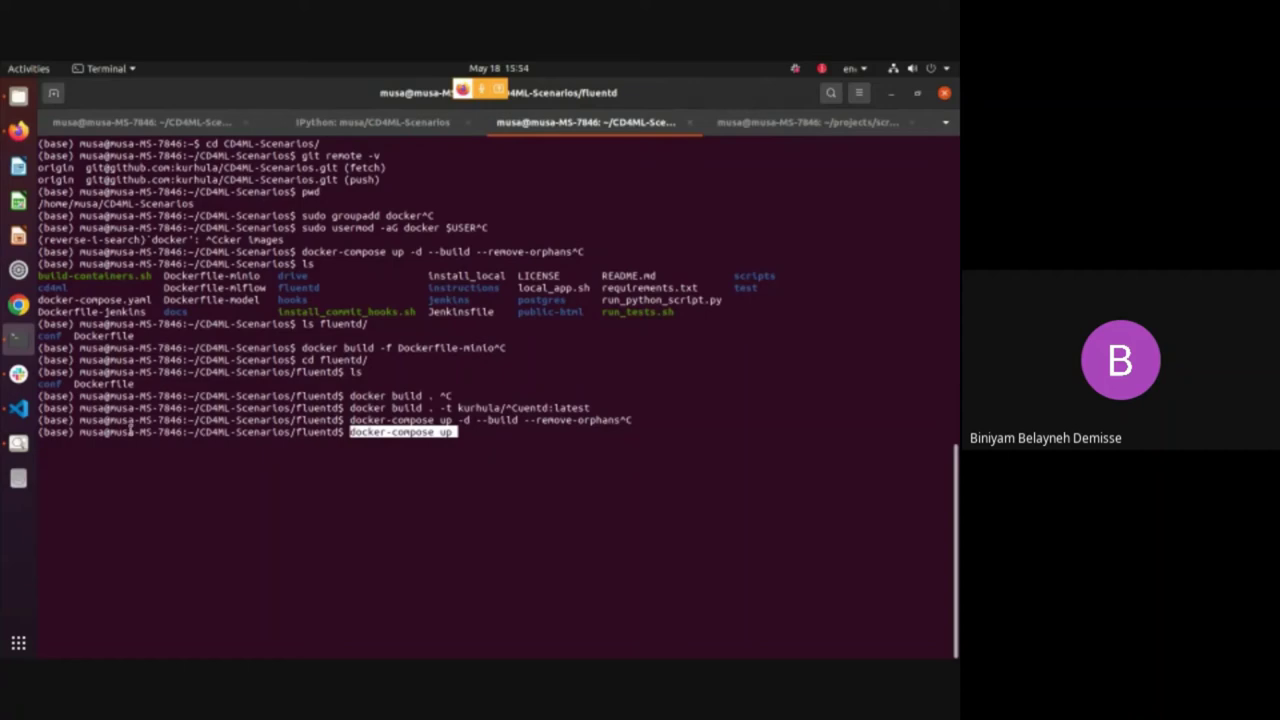
Switch to Visual Studio Code to point out the "flask==2.1.0" entry in requirements.txt, and return to the terminal
left_click(18, 408)
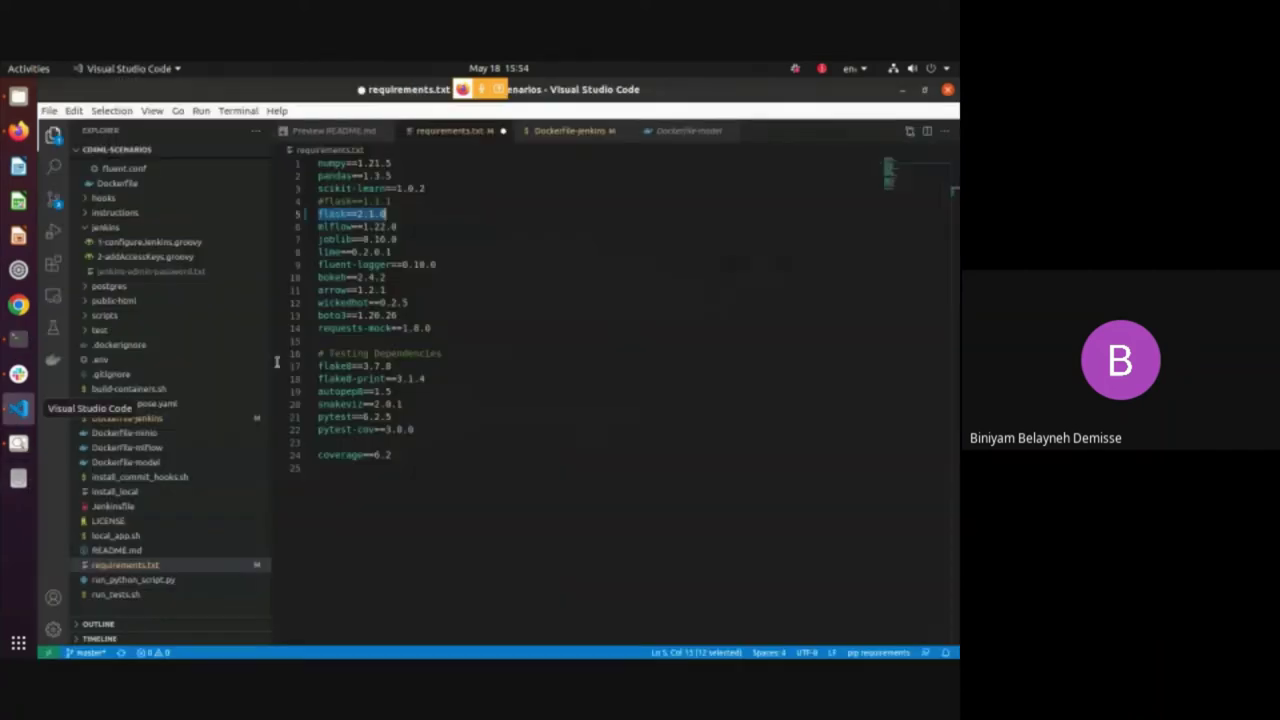
left_click(380, 210)
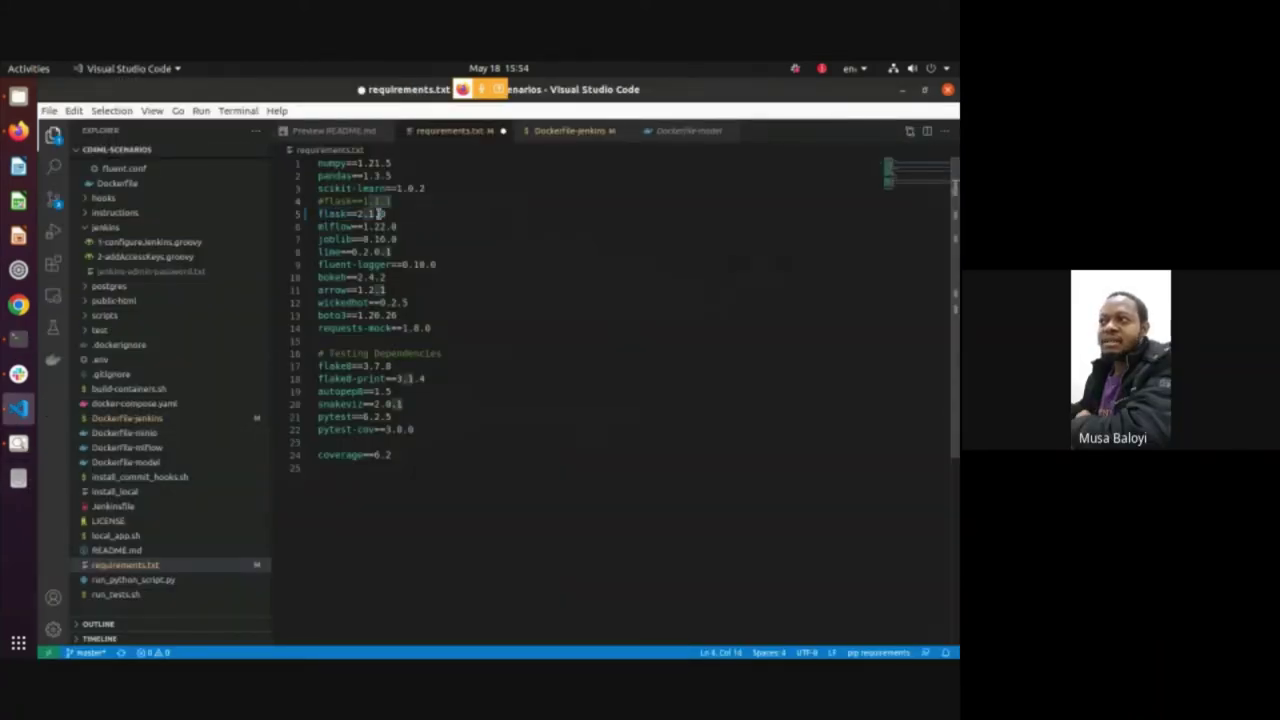
triple_click(380, 213)
left_click(405, 214)
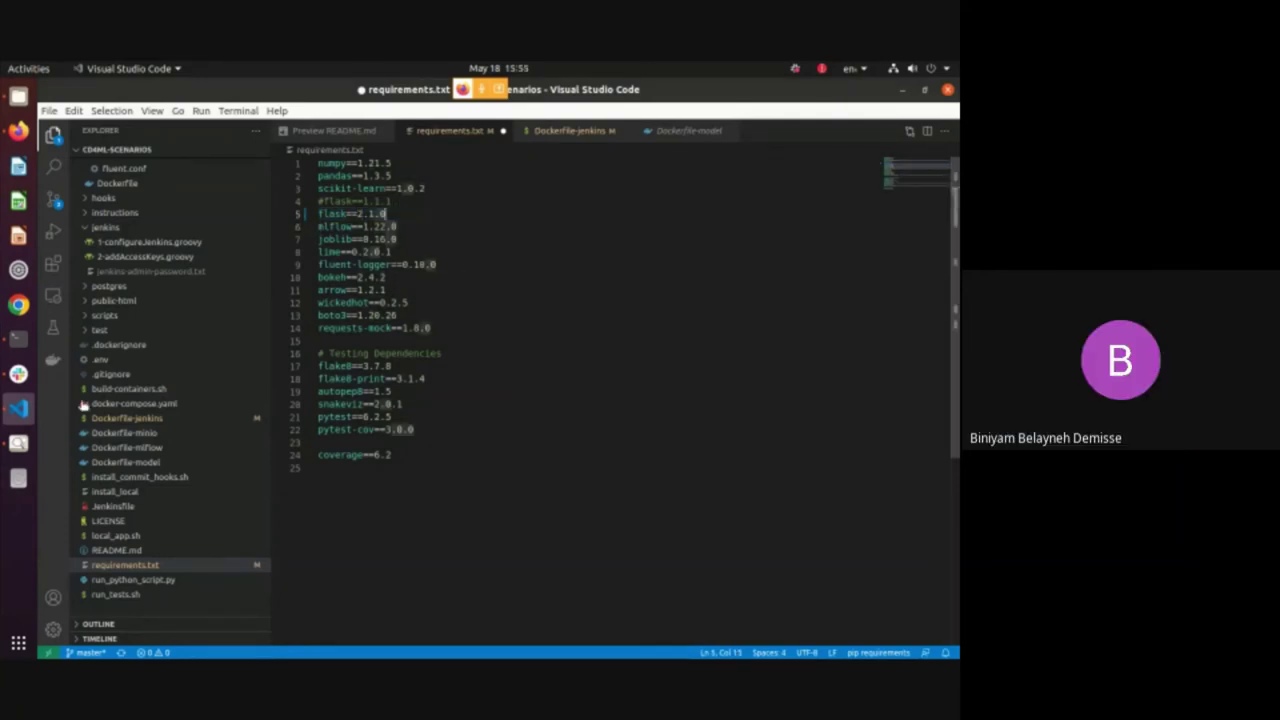
left_click(18, 338)
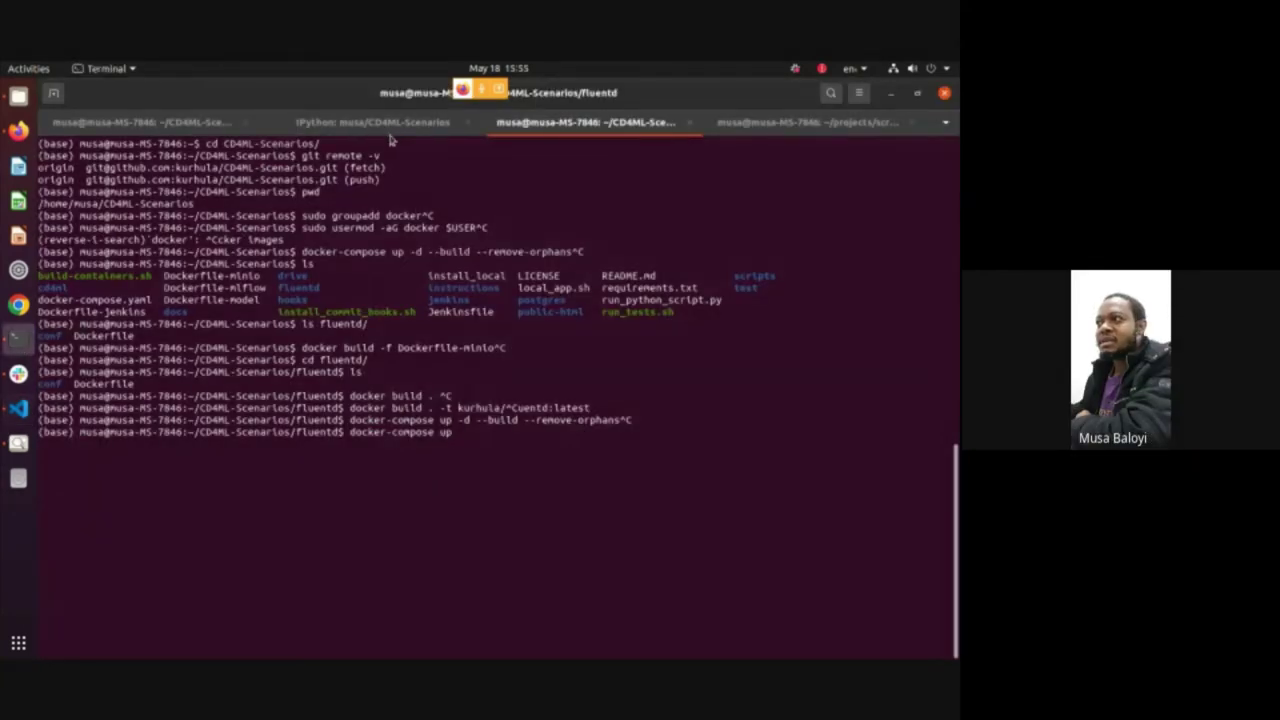
Cancel the pending command in the ~/projects/scripts/docker terminal session and clear its screen
left_click(808, 122)
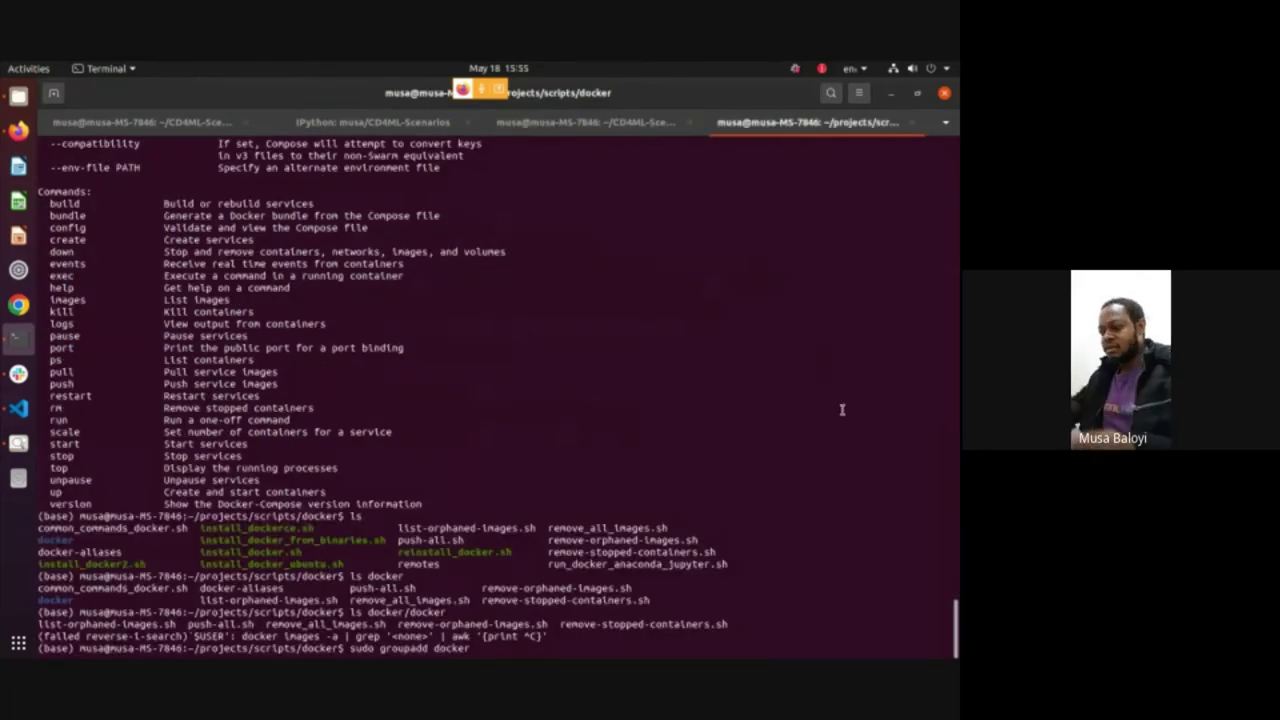
key("ctrl+c")
key("ctrl+l")
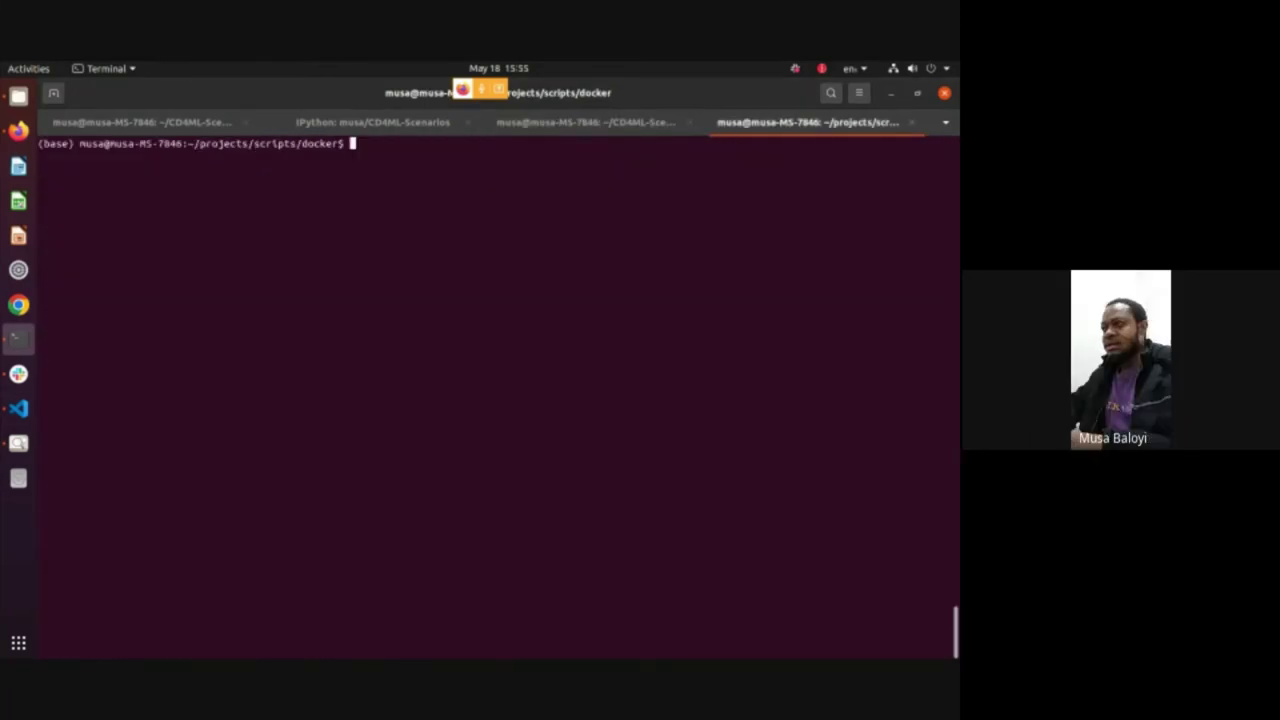
type("docker r")
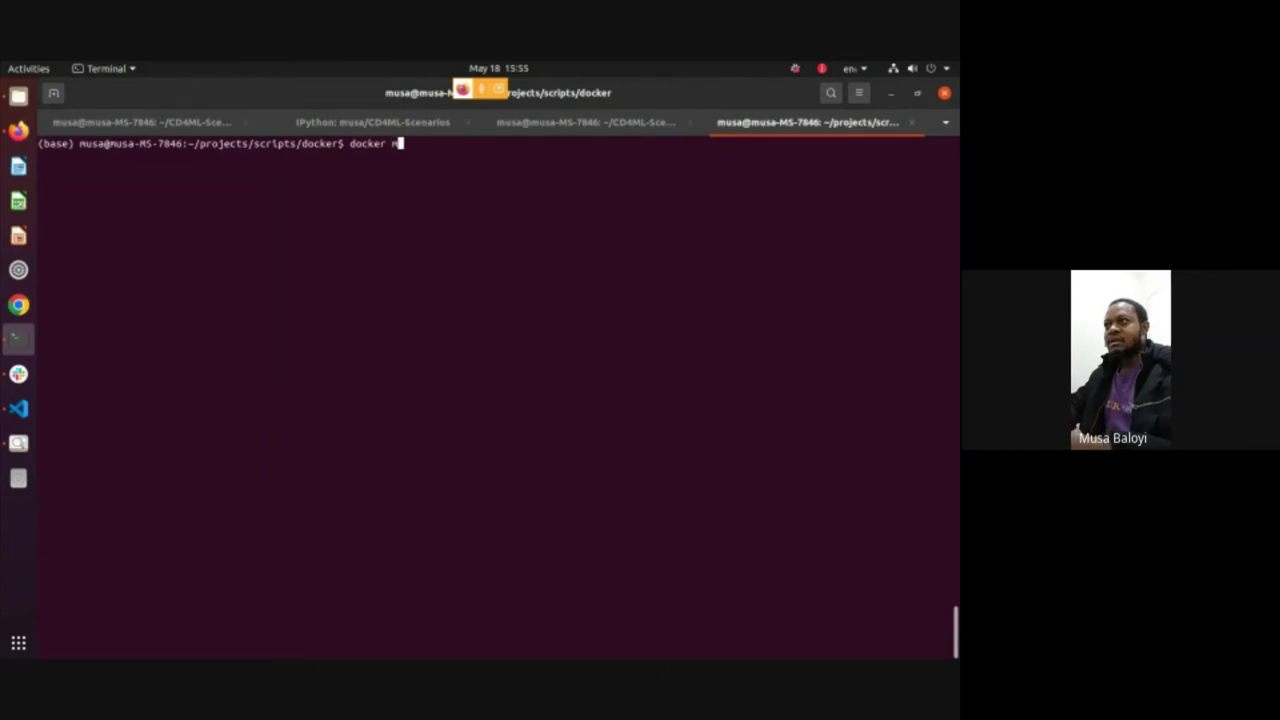
key("BackSpace")
key("BackSpace")
key("BackSpace")
key("BackSpace")
key("BackSpace")
key("BackSpace")
key("BackSpace")
key("BackSpace")
type("cd")
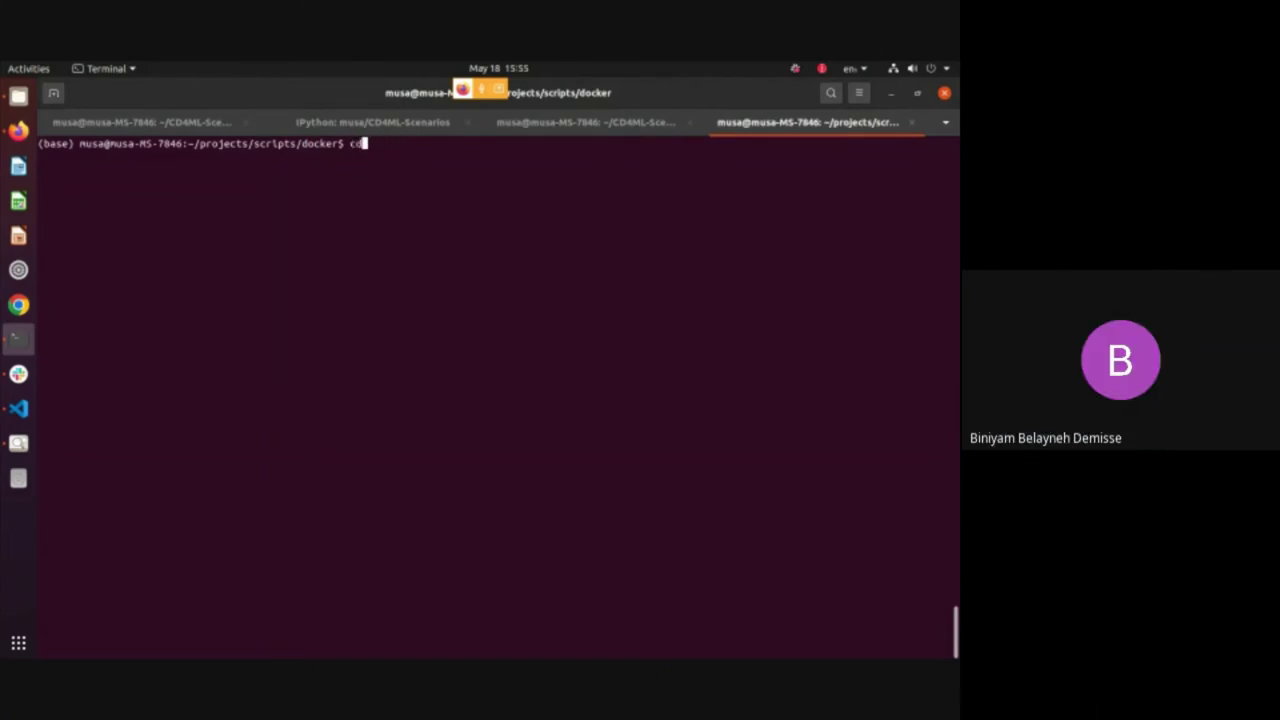
key("BackSpace")
key("BackSpace")
List the local Docker images and highlight the jenkins/jenkins, minio/minio and cd4ml-fluentd entries
type("docker images")
key("Return")
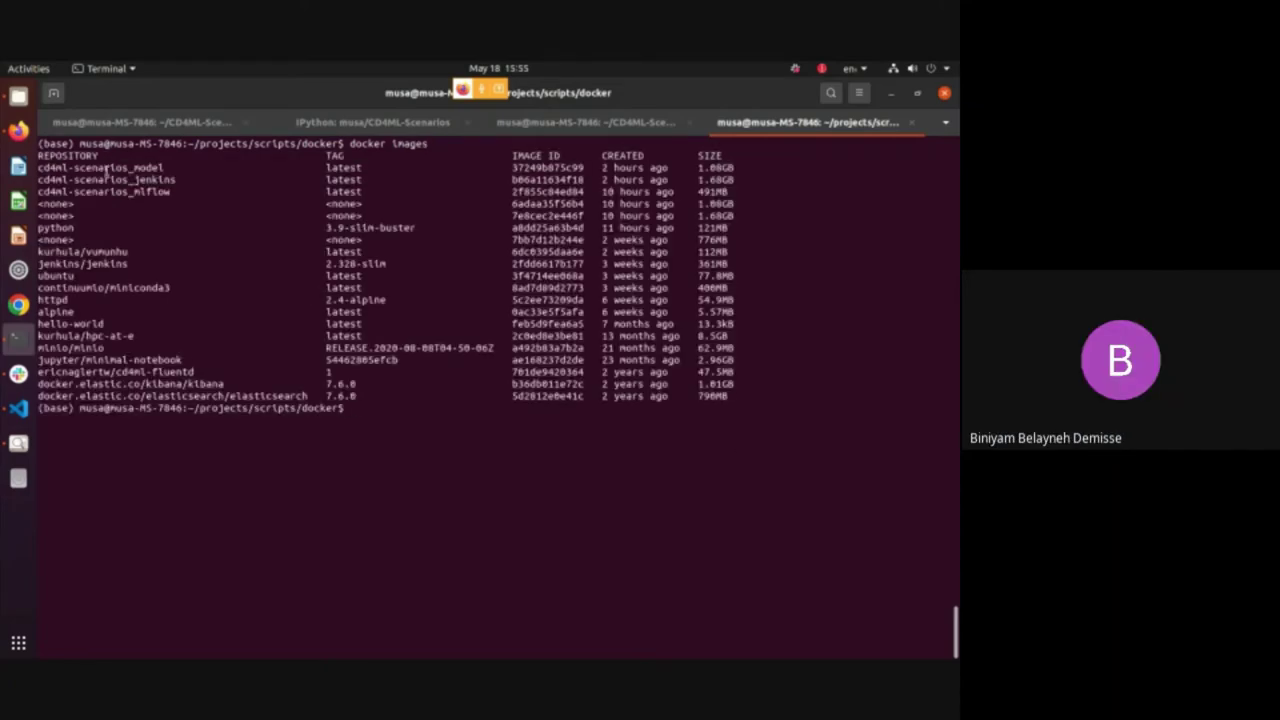
double_click(98, 169)
left_click(100, 170)
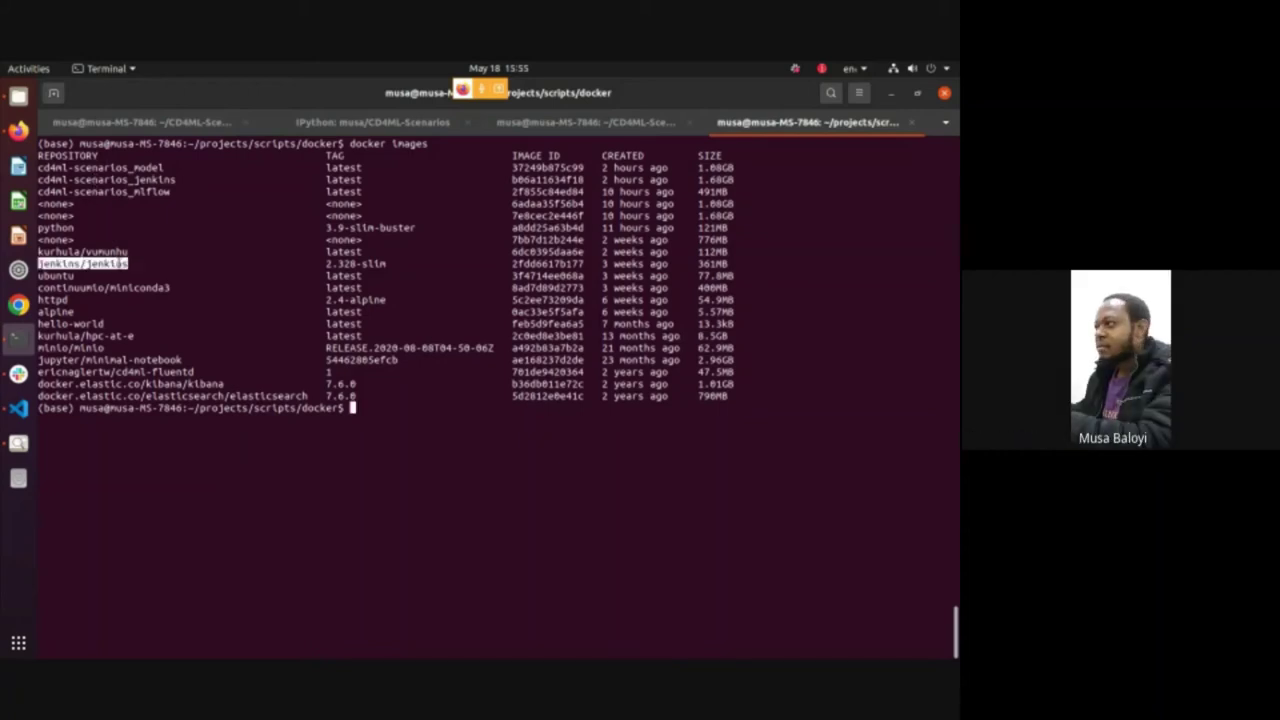
triple_click(112, 264)
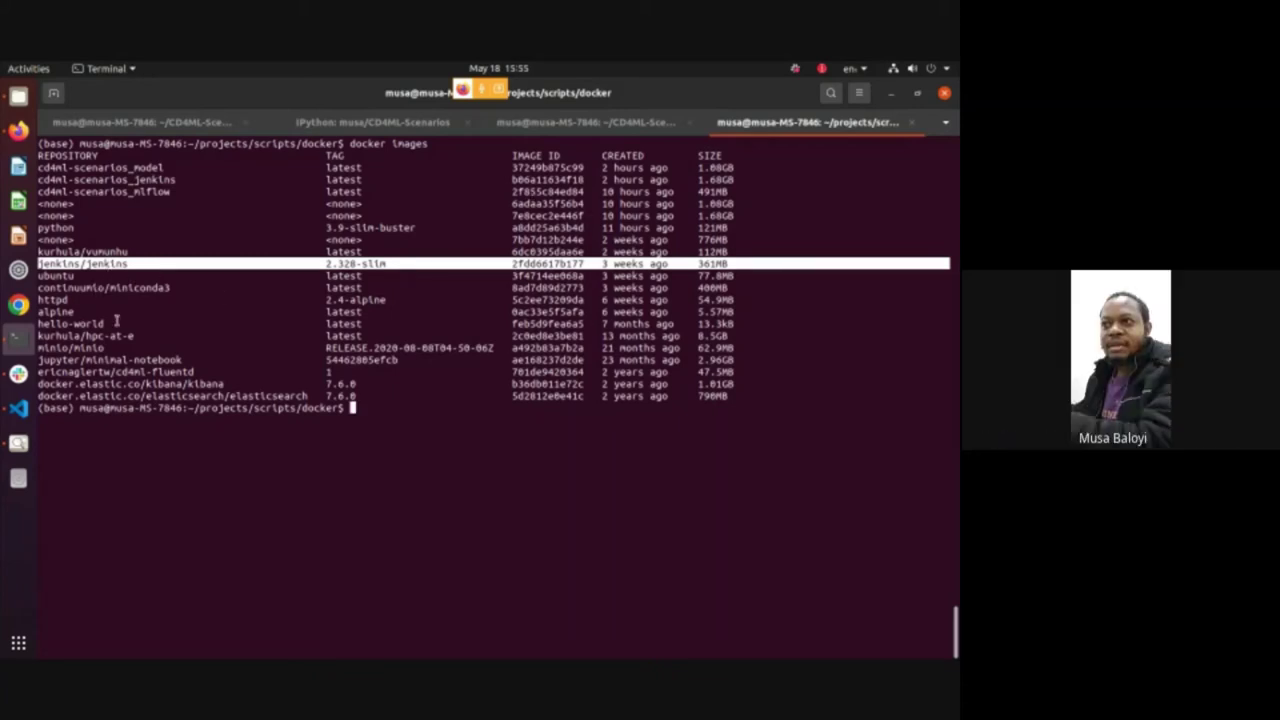
triple_click(80, 350)
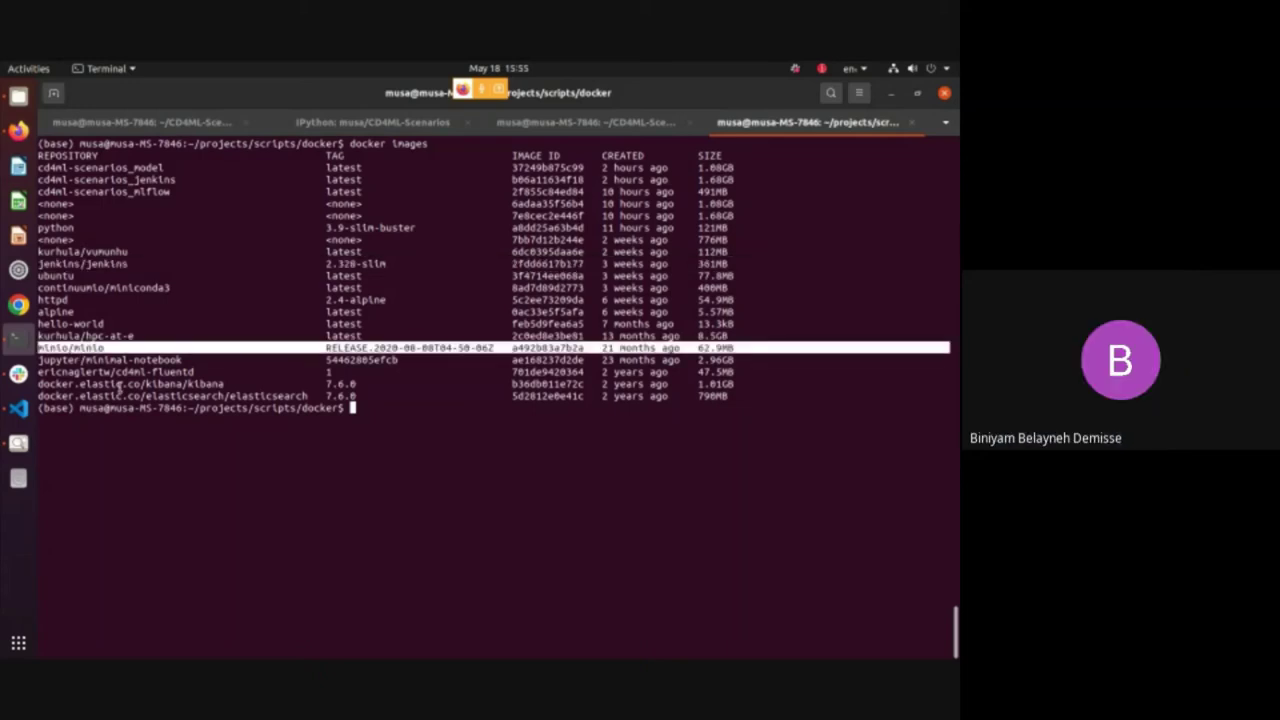
double_click(145, 373)
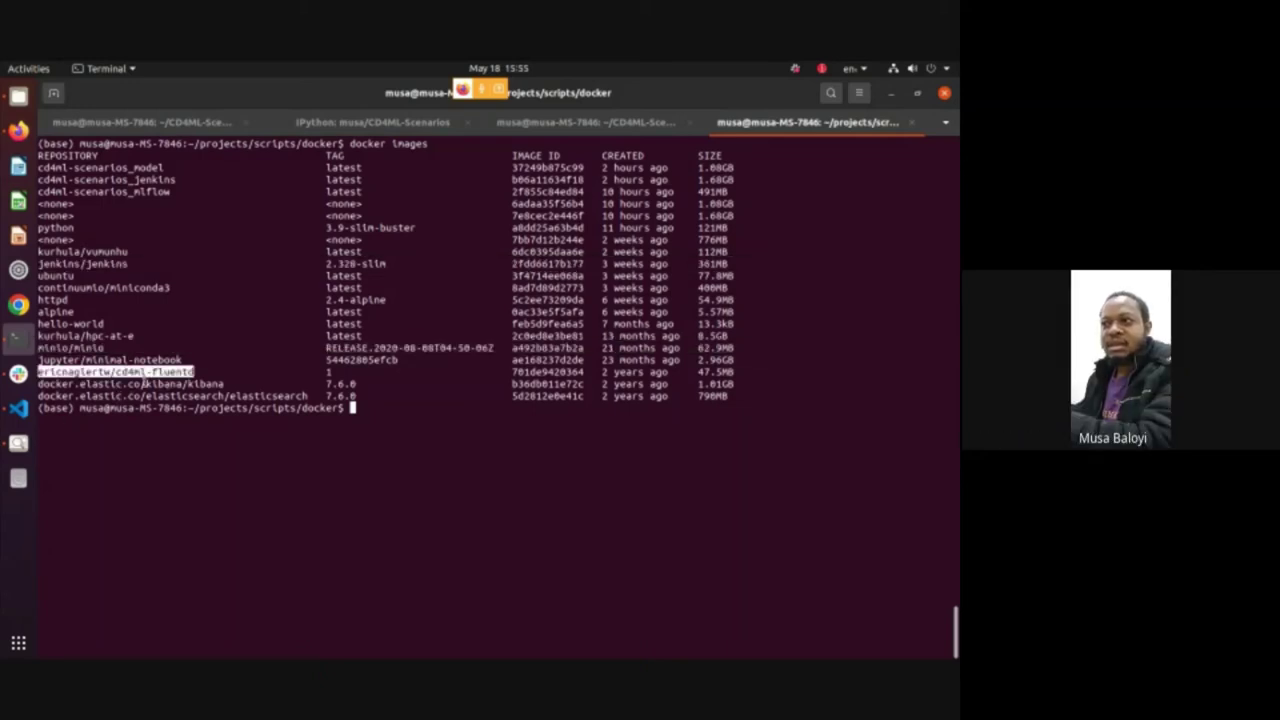
left_click(140, 385)
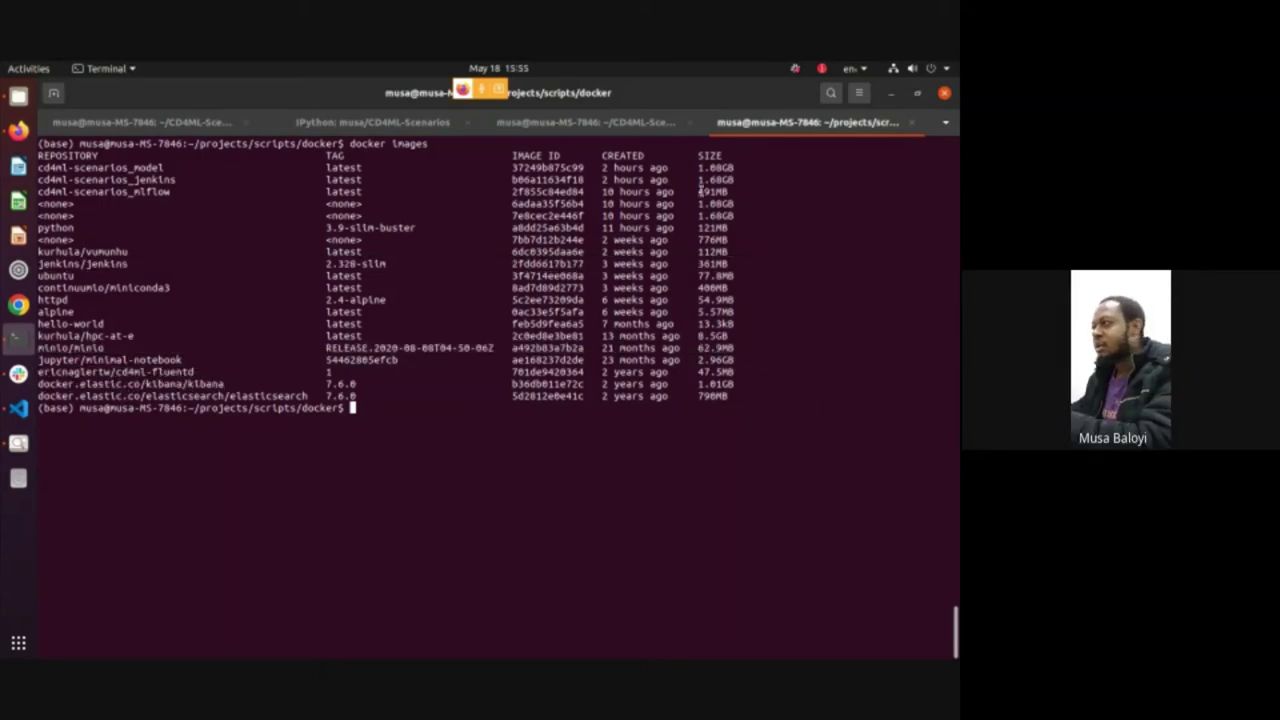
Highlight the sizes of the kibana, elasticsearch and cd4ml-fluentd images, and the rows of the three cd4ml-scenarios images
triple_click(709, 383)
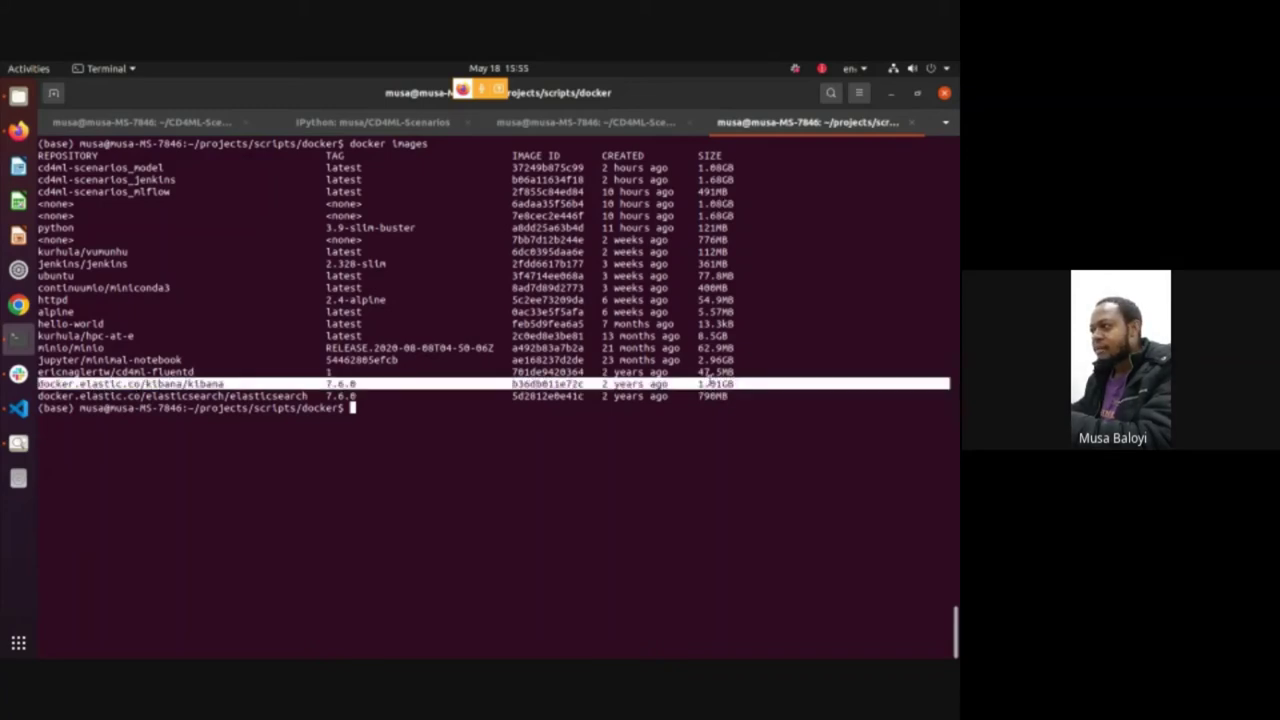
left_click(706, 383)
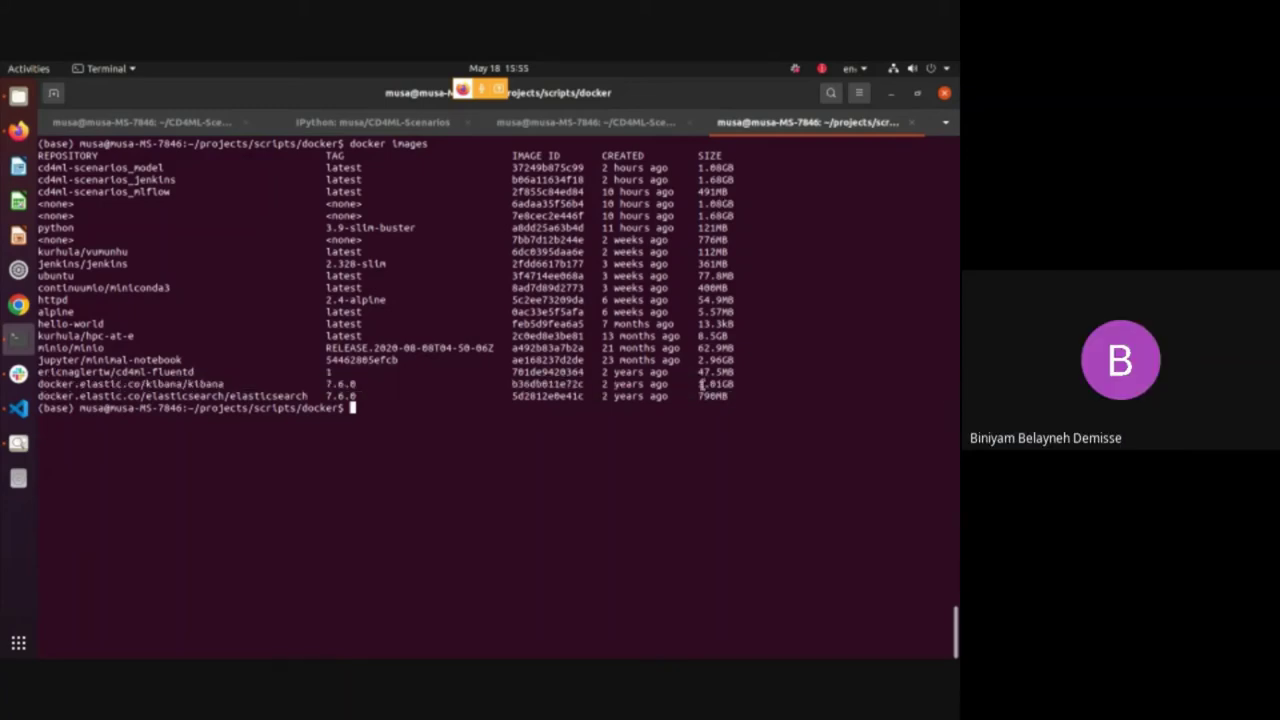
double_click(702, 383)
left_click_drag(700, 396, 949, 397)
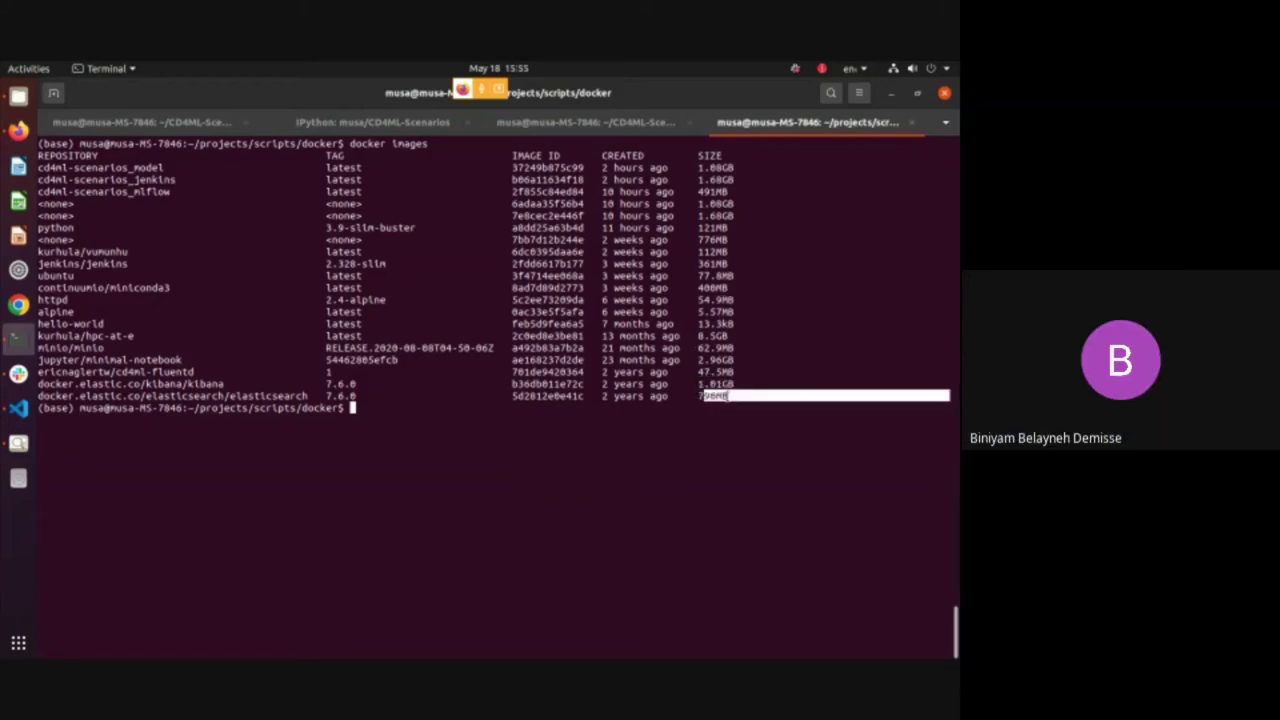
left_click_drag(698, 372, 731, 372)
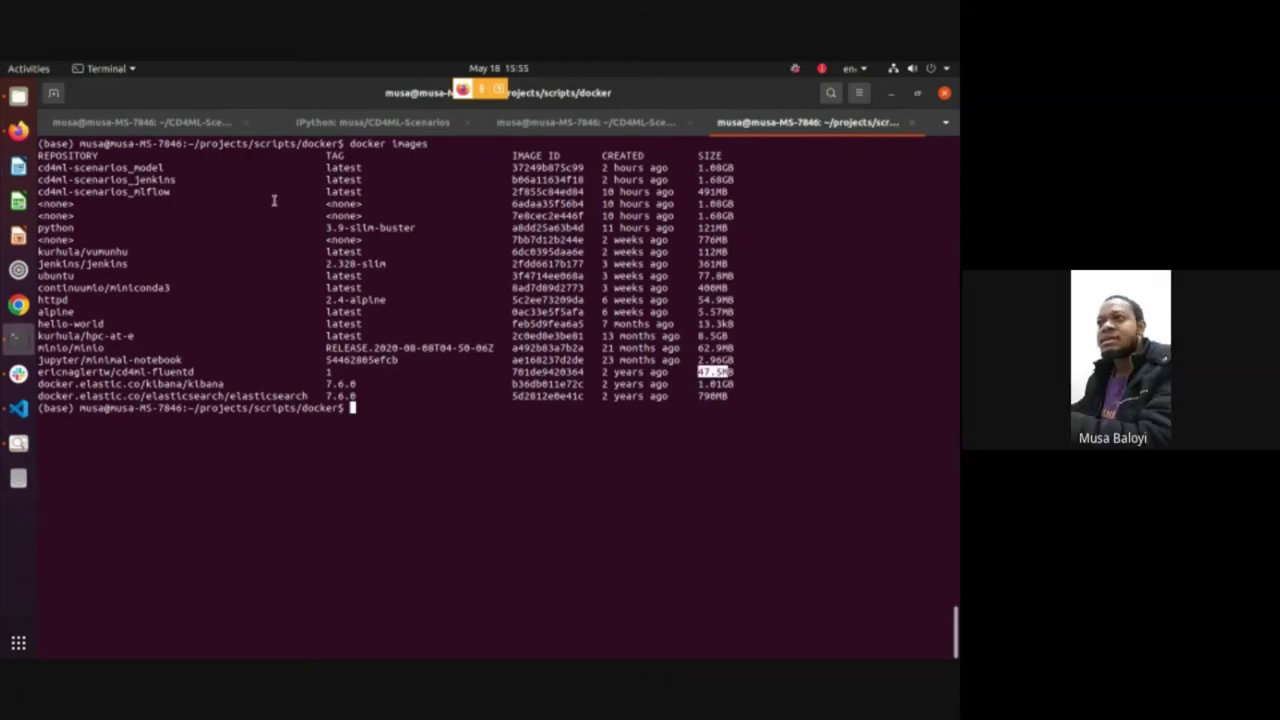
left_click_drag(735, 193, 38, 168)
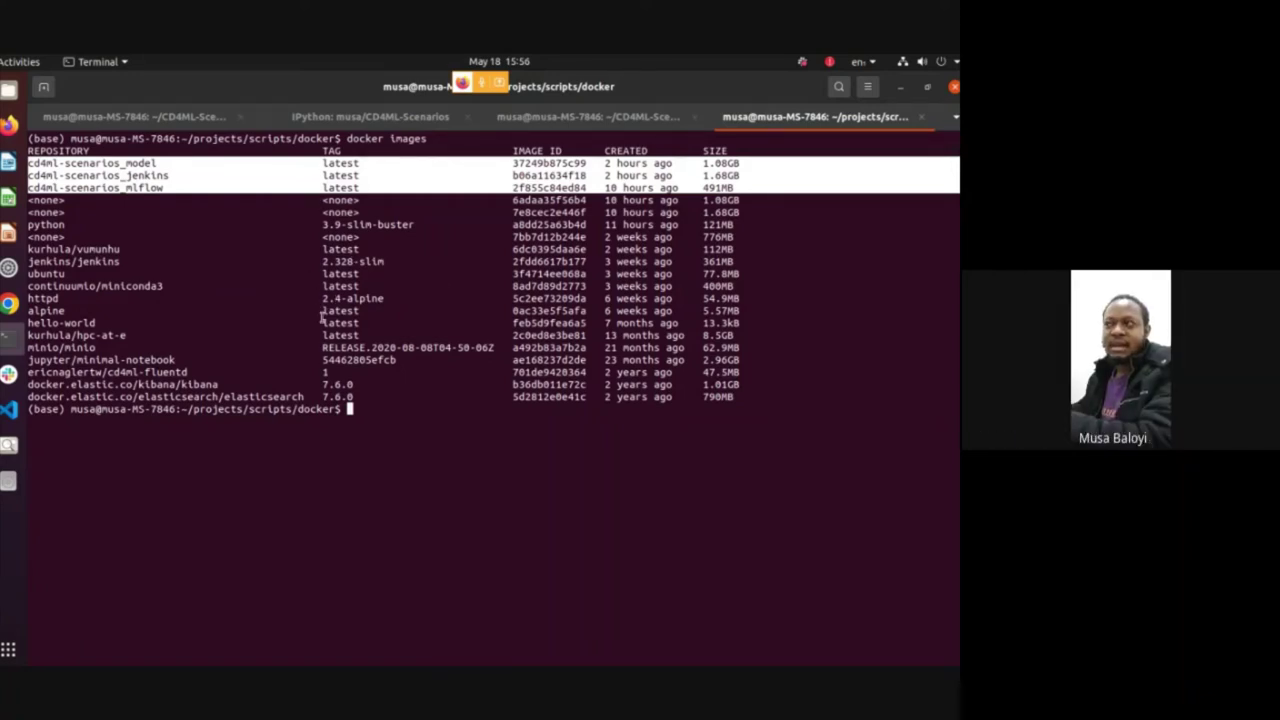
Switch to Visual Studio Code and save the edited requirements.txt
left_click(10, 411)
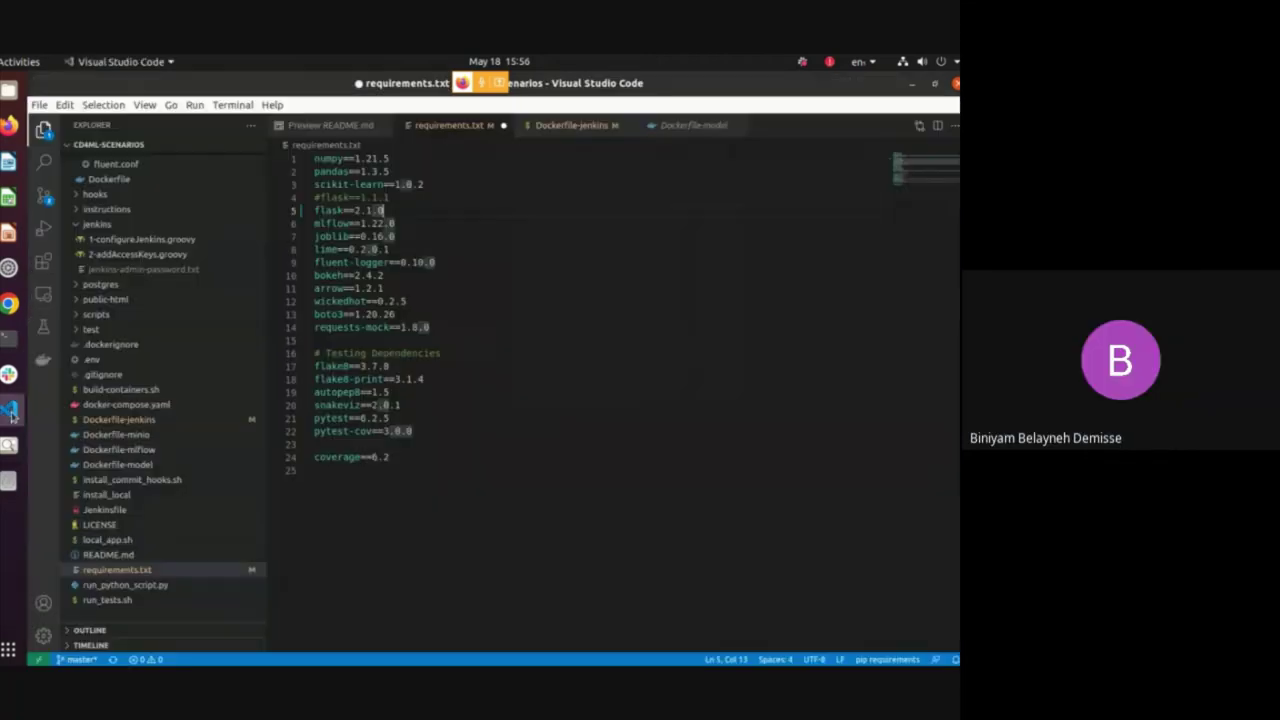
left_click(494, 314)
key("Up")
key("Up")
key("Up")
key("Up")
key("Up")
key("Up")
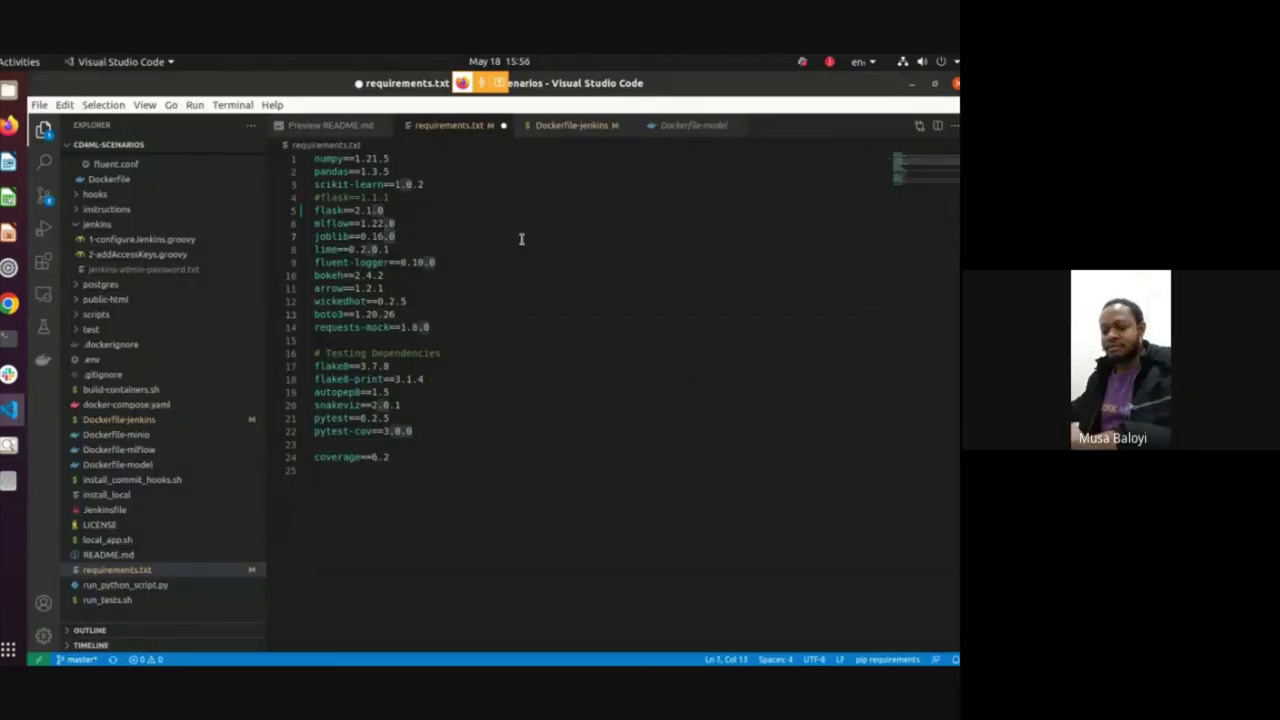
key("ctrl+s")
key("End")
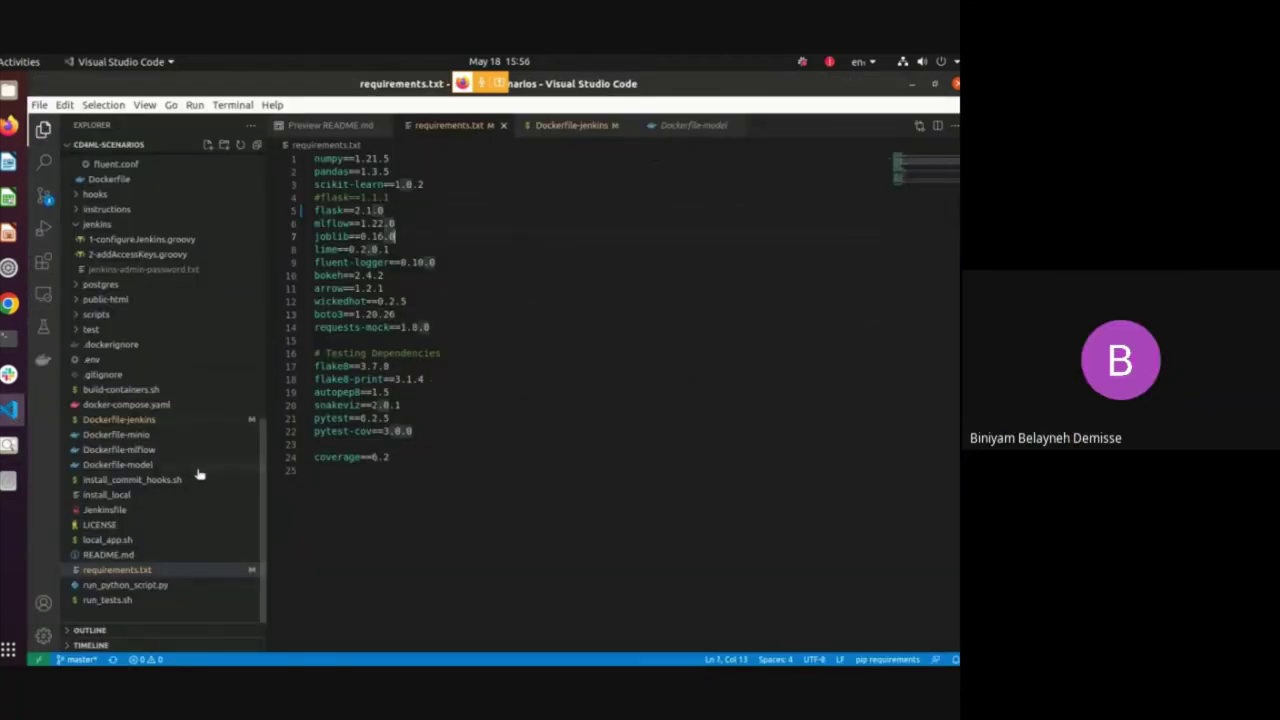
Open Dockerfile-jenkins and point out its FROM, "USER jenkins" and plugin installation lines
scroll(131, 303, "up", 3)
scroll(140, 383, "down", 1)
scroll(140, 383, "down", 2)
left_click(140, 428)
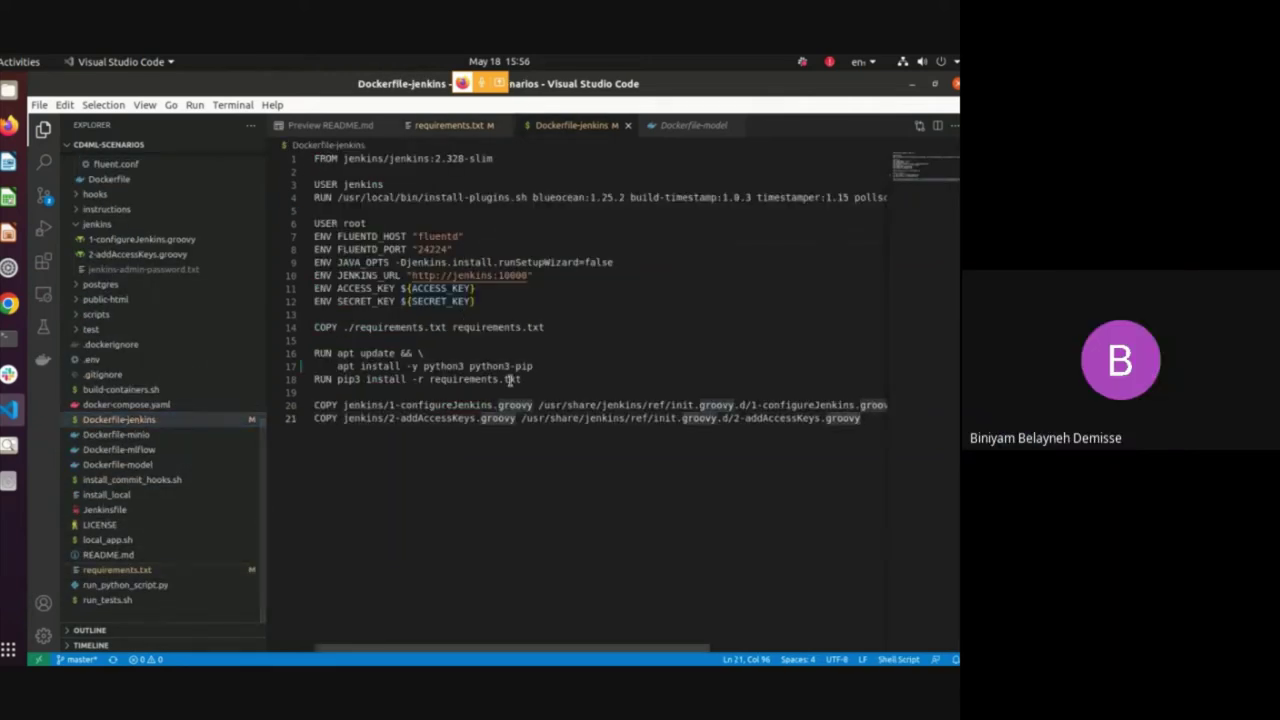
left_click_drag(875, 425, 397, 197)
left_click(397, 197)
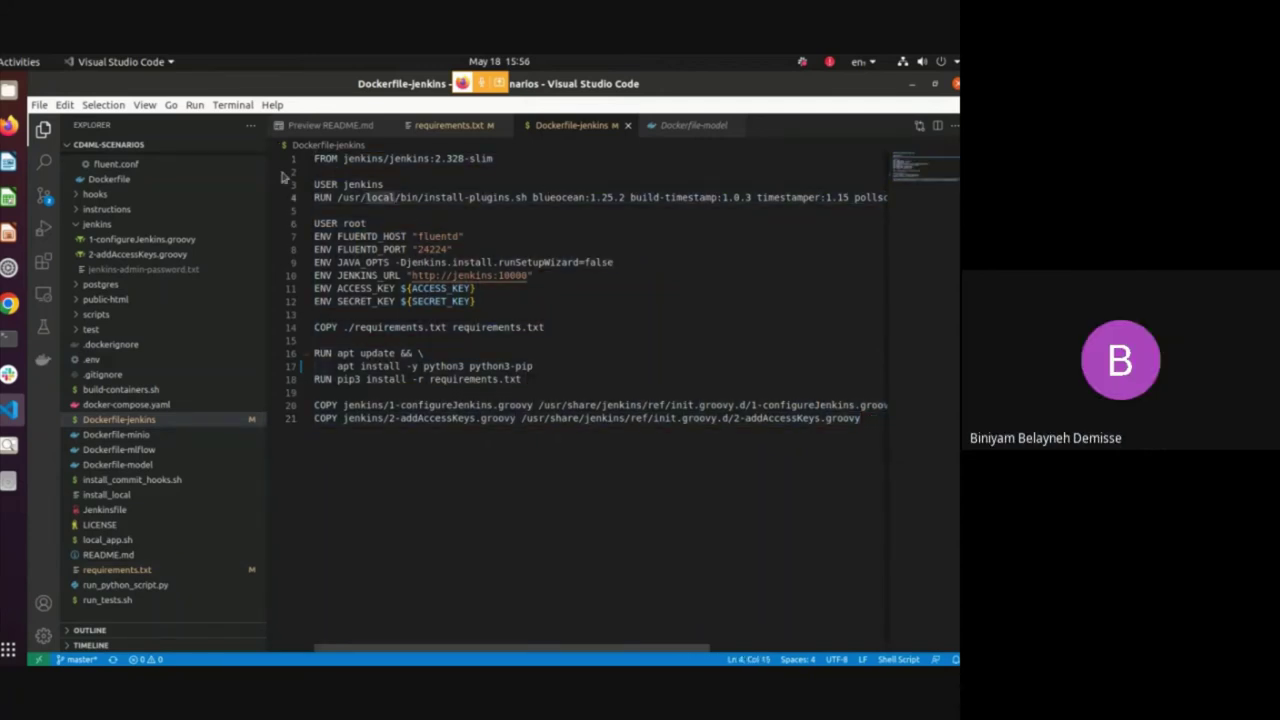
triple_click(357, 162)
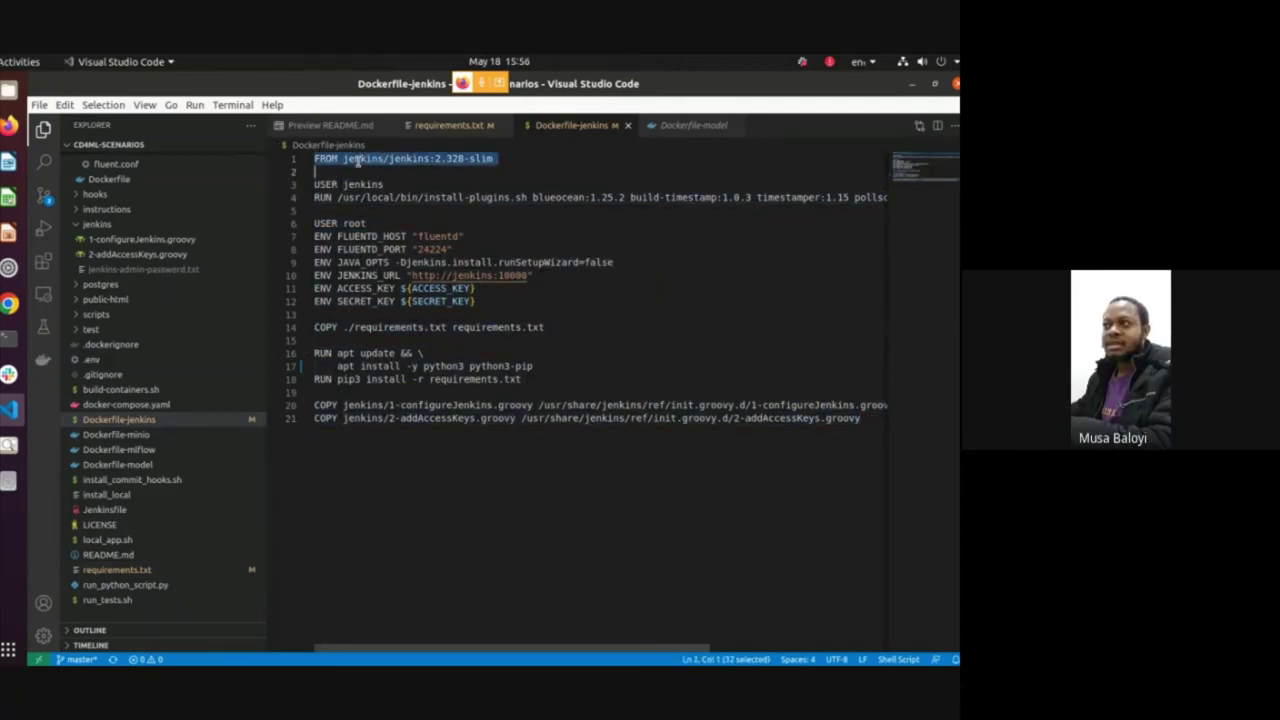
triple_click(369, 187)
triple_click(370, 201)
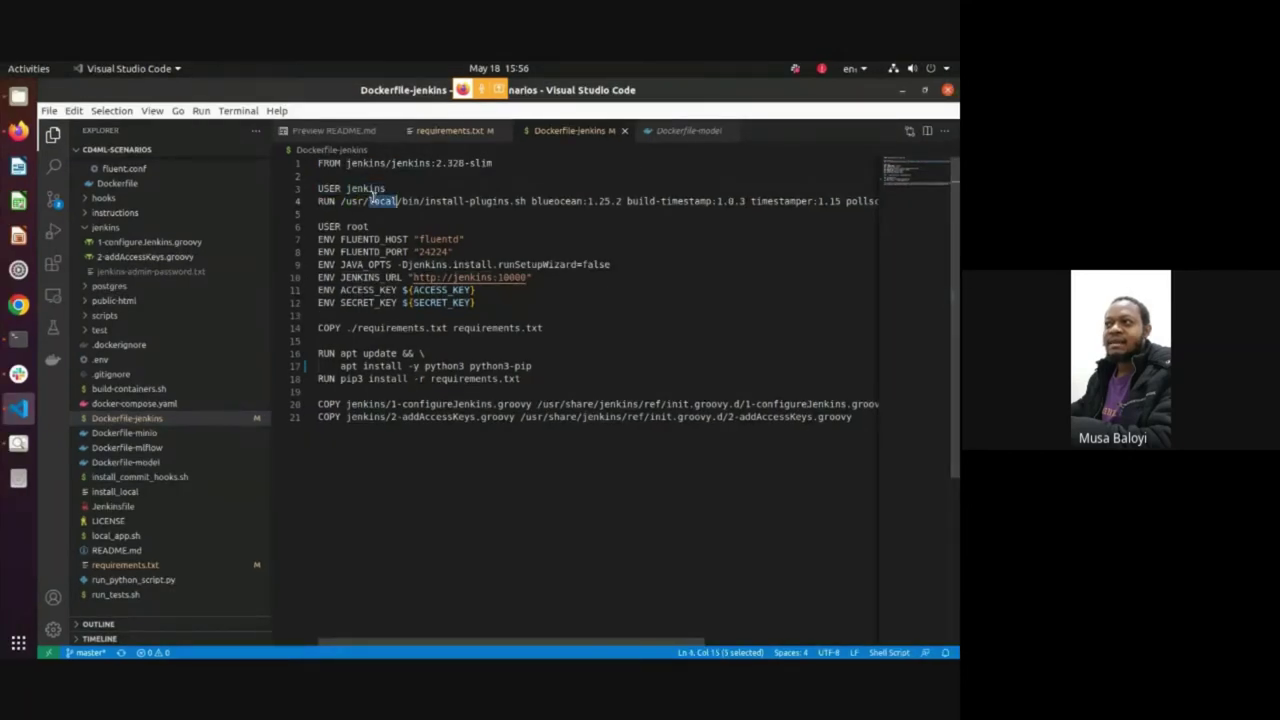
Highlight the "USER root" line, the ENV block, the requirements.txt COPY line and the apt update and install lines in Dockerfile-jenkins
triple_click(348, 224)
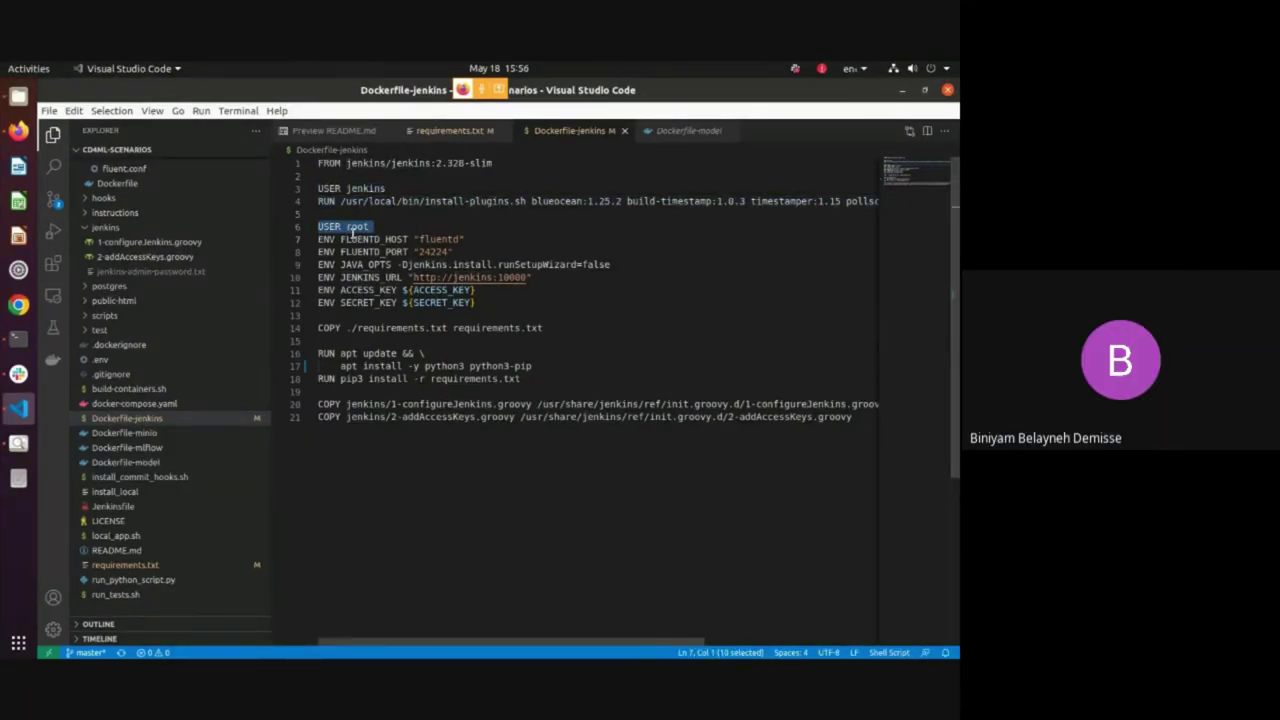
triple_click(349, 240)
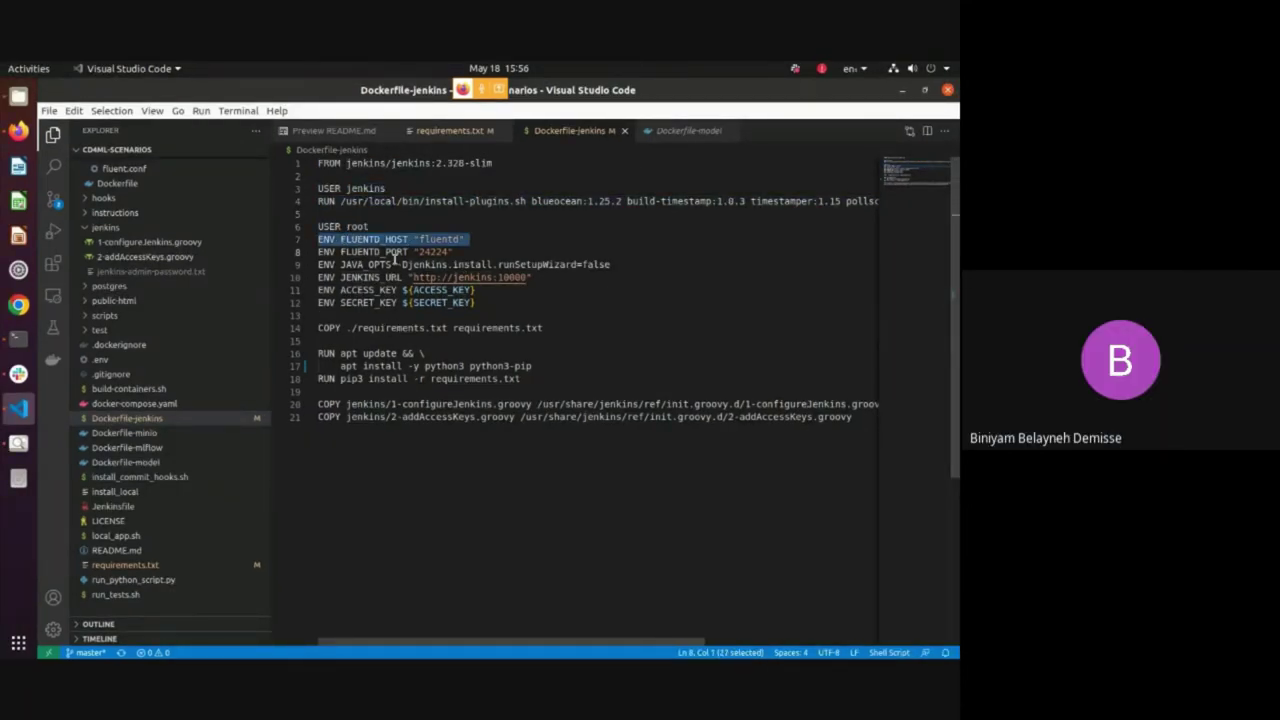
left_click(504, 302, "shift")
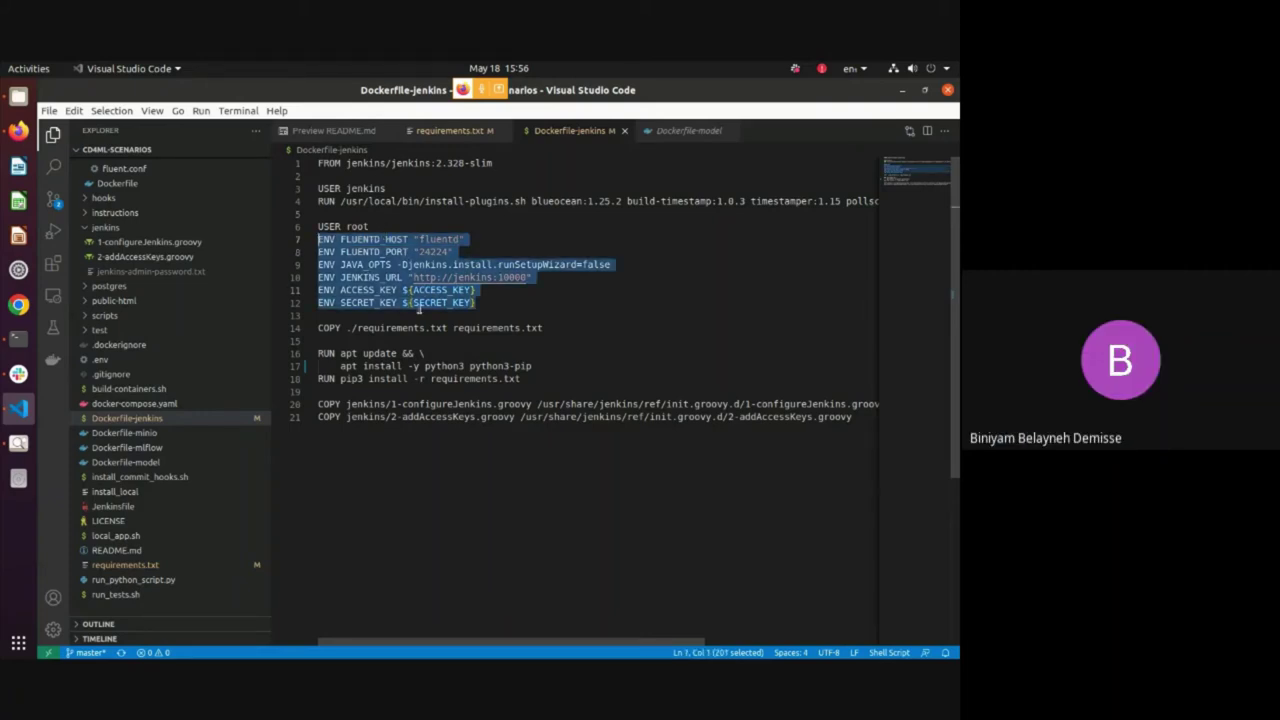
triple_click(359, 327)
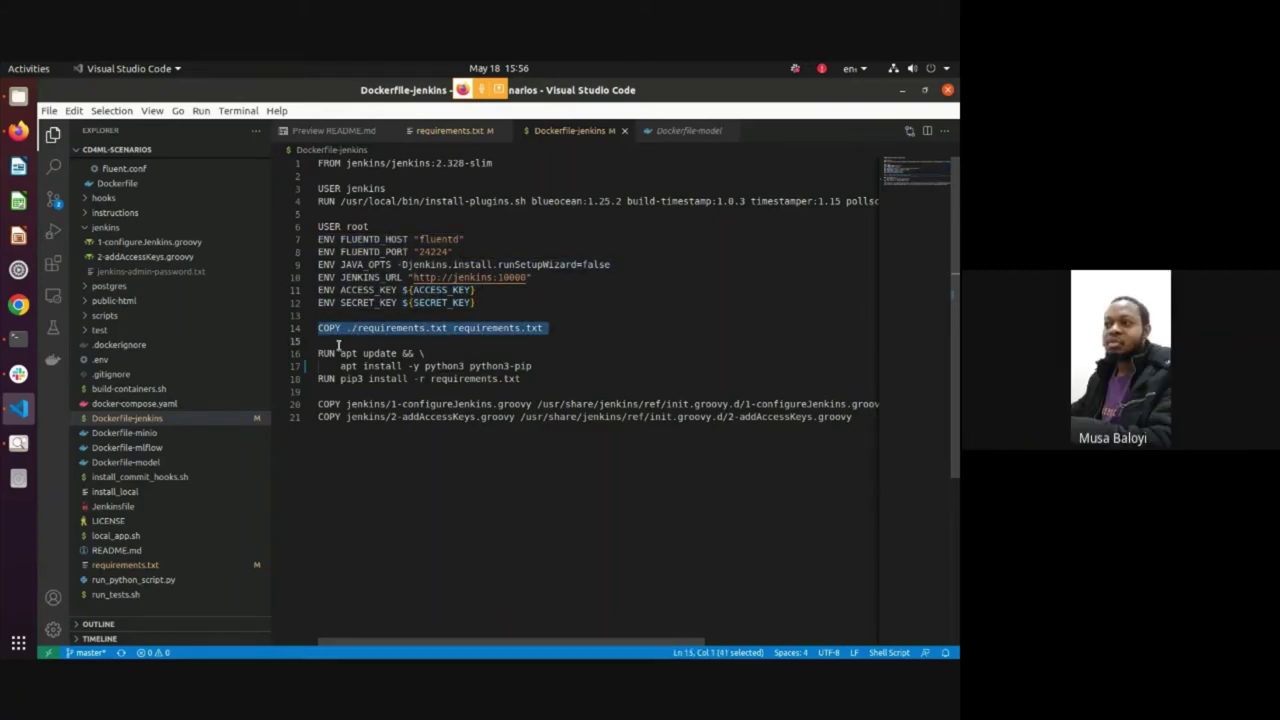
left_click(338, 353)
left_click_drag(538, 366, 320, 354)
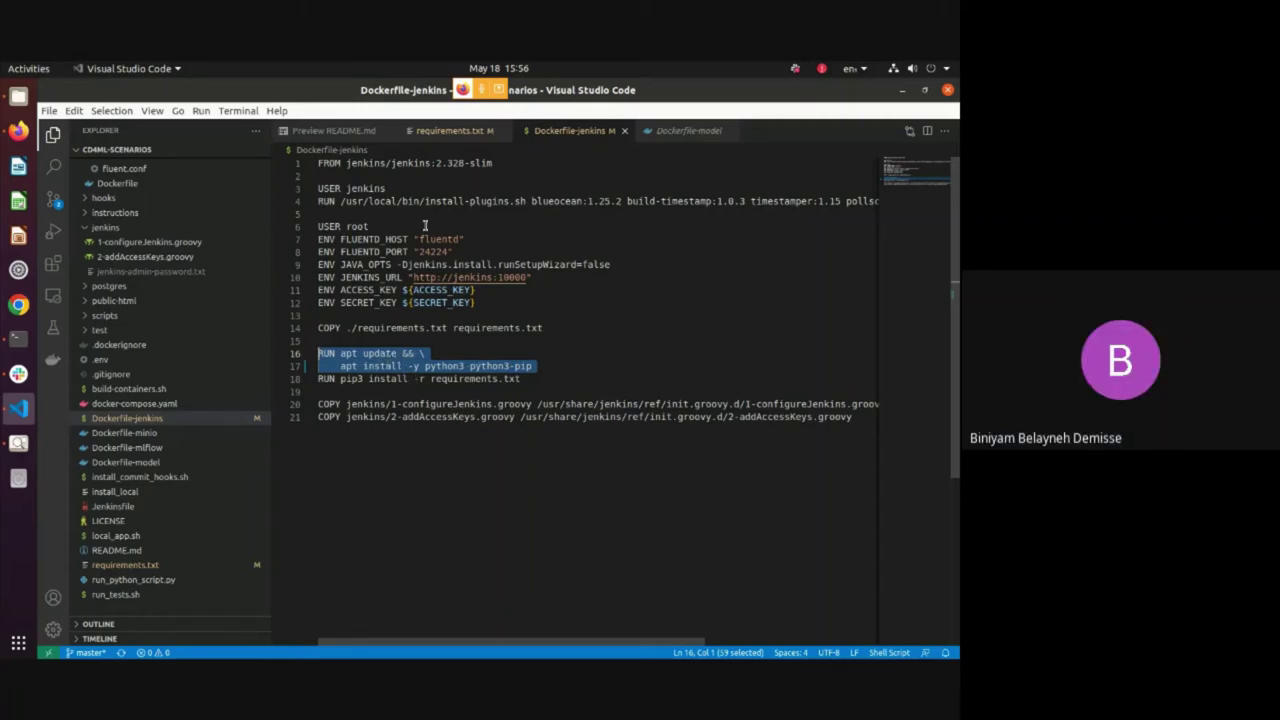
Highlight lines 1 to 17 of Dockerfile-jenkins, followed by the "RUN pip3 install -r requirements.txt" line and its parts
left_click(426, 454)
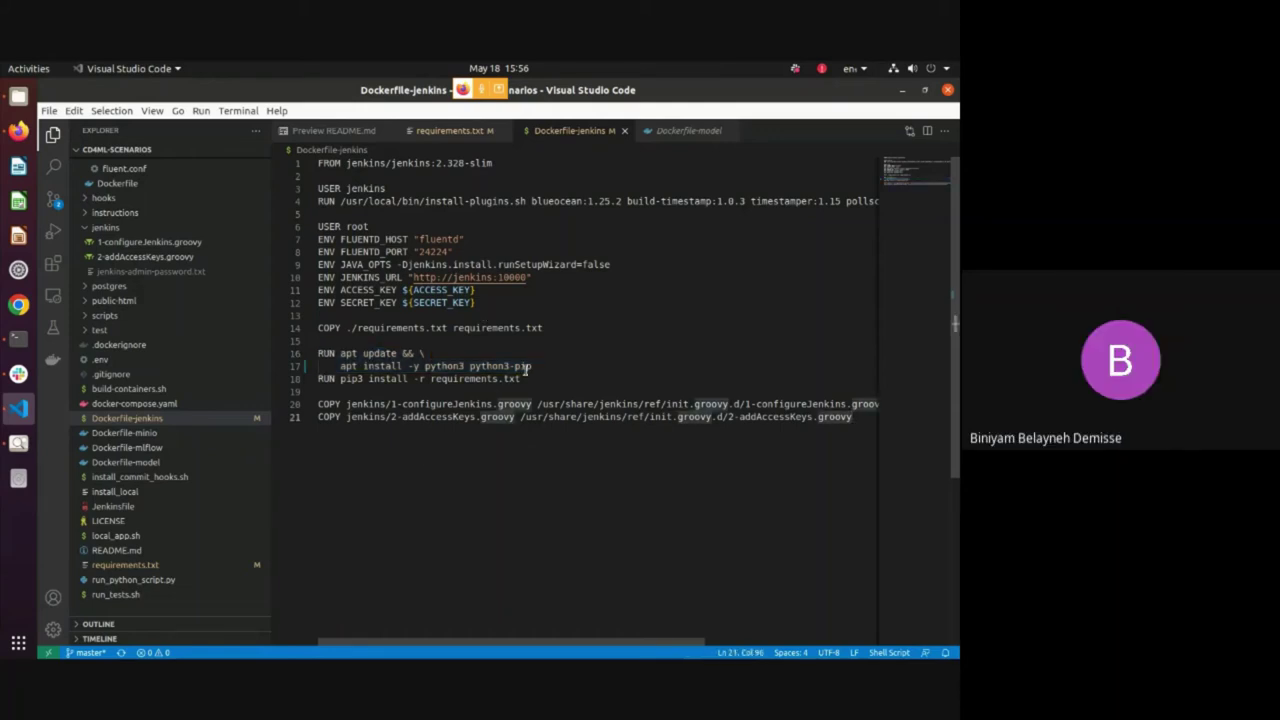
left_click_drag(532, 366, 324, 162)
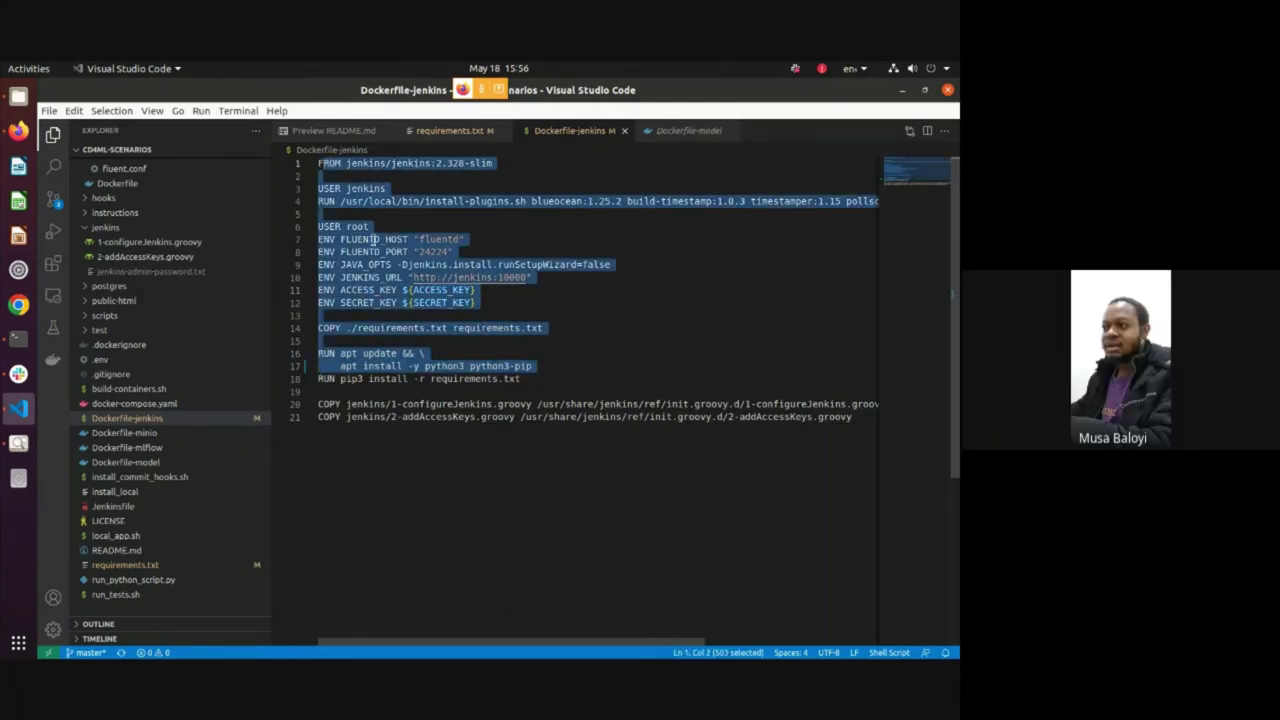
left_click(368, 379)
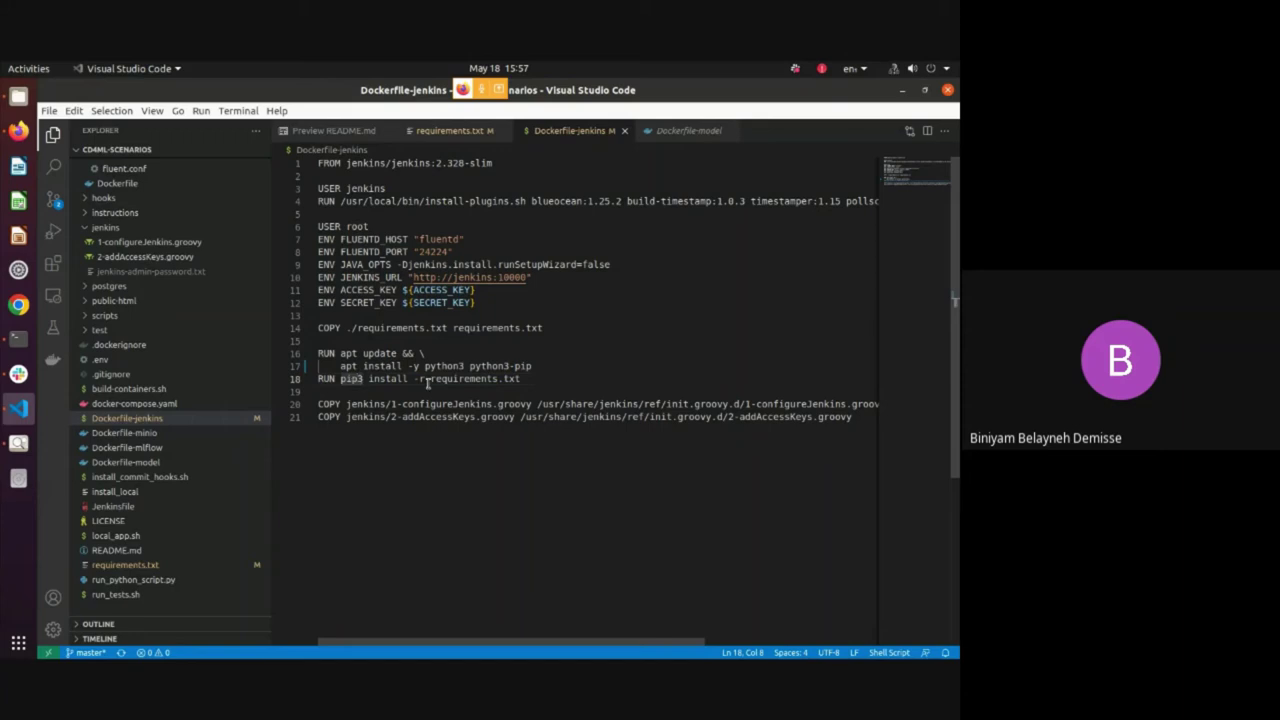
triple_click(360, 379)
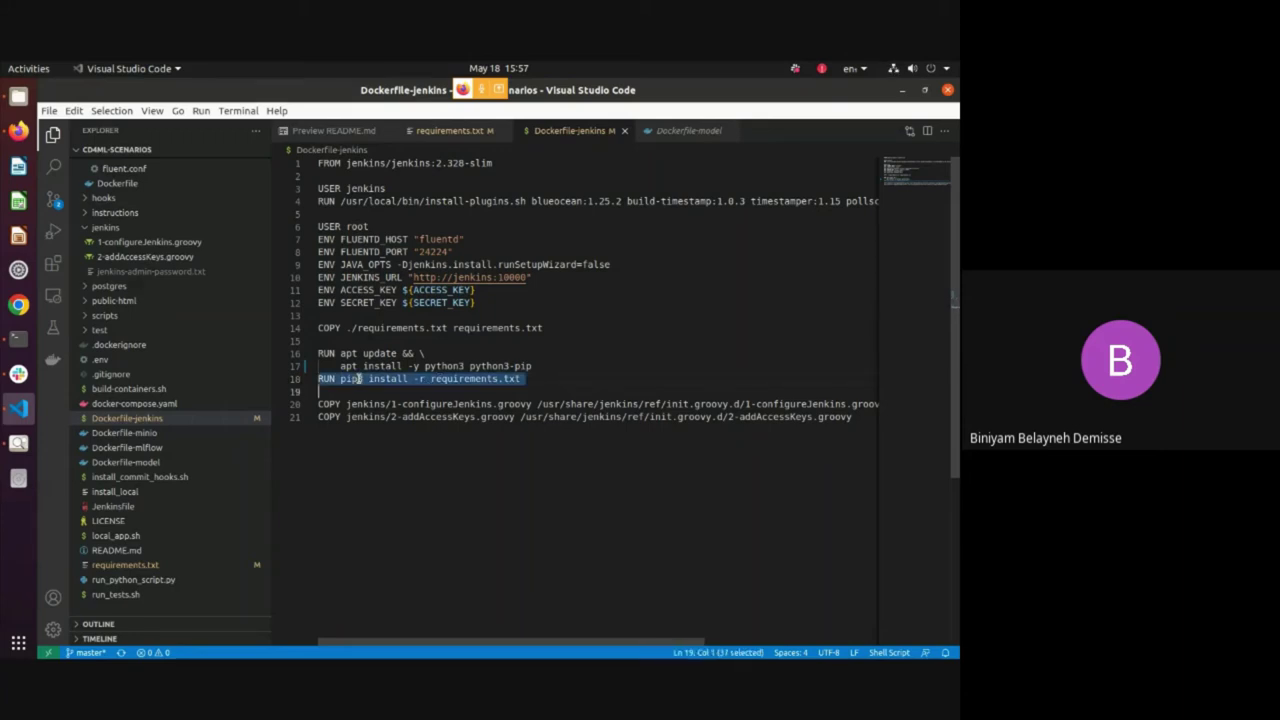
left_click(393, 379)
left_click_drag(413, 379, 424, 379)
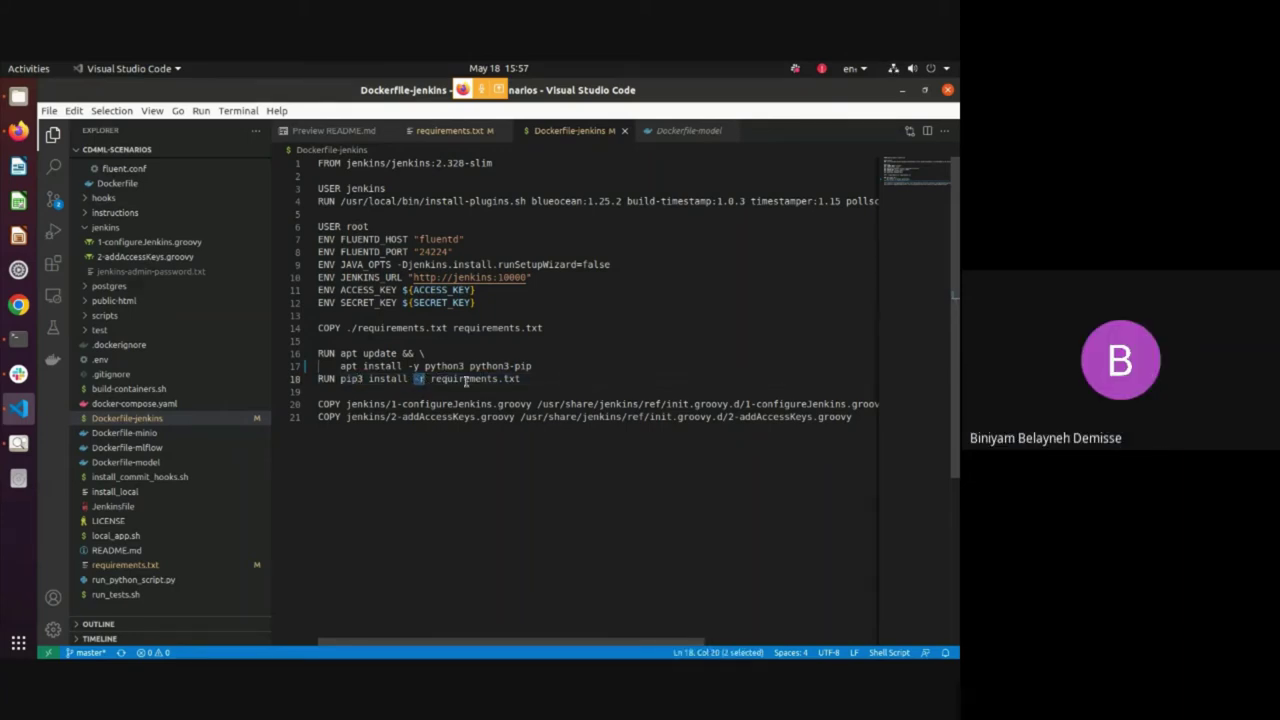
double_click(465, 379)
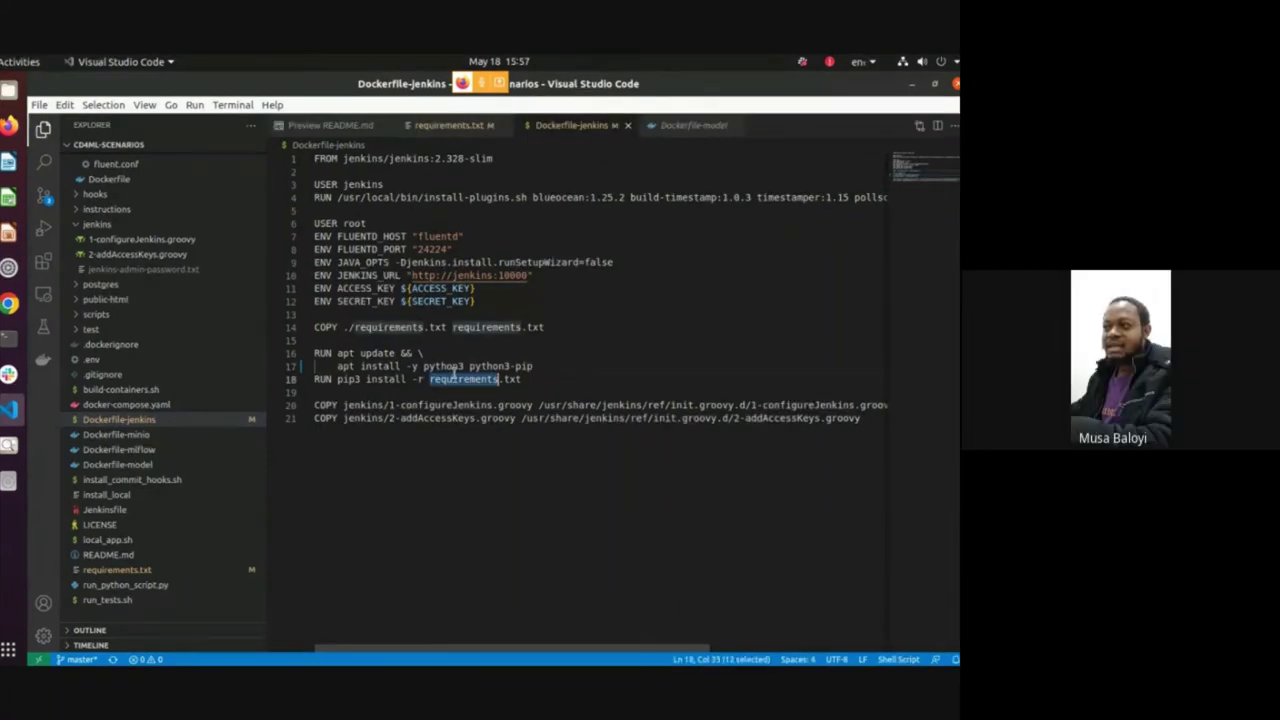
Highlight the build steps from FROM through the apt install line again, and place the cursor at requirements.txt in the pip3 line
left_click(538, 367)
left_click_drag(538, 367, 318, 147)
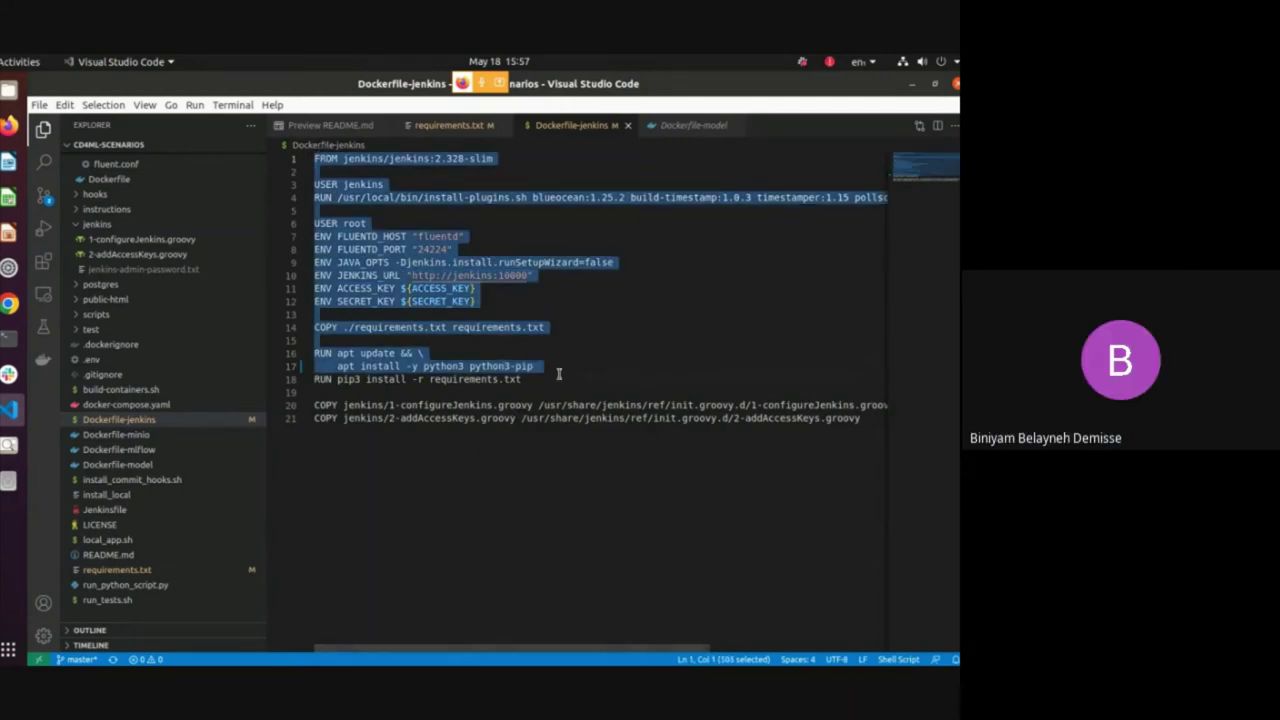
left_click(433, 378)
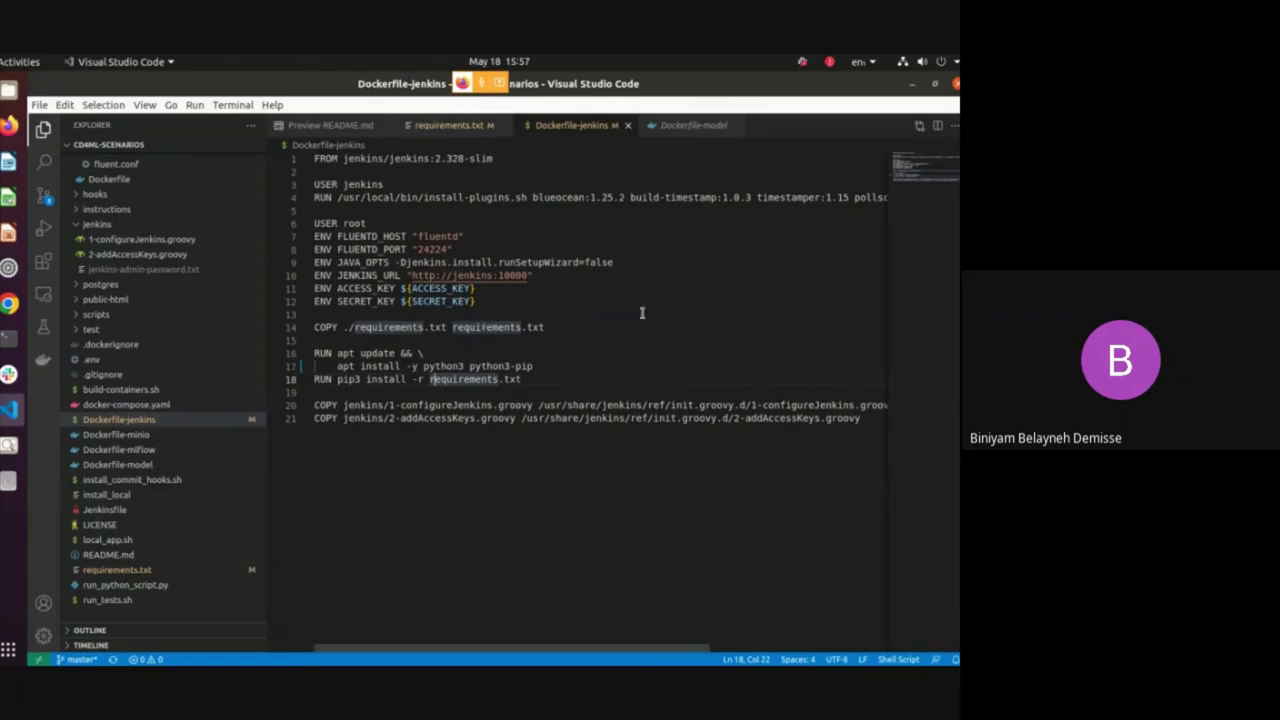
Switch from Dockerfile-jenkins to the Google Meet call in Firefox, with its in-call messages showing
left_click(578, 327)
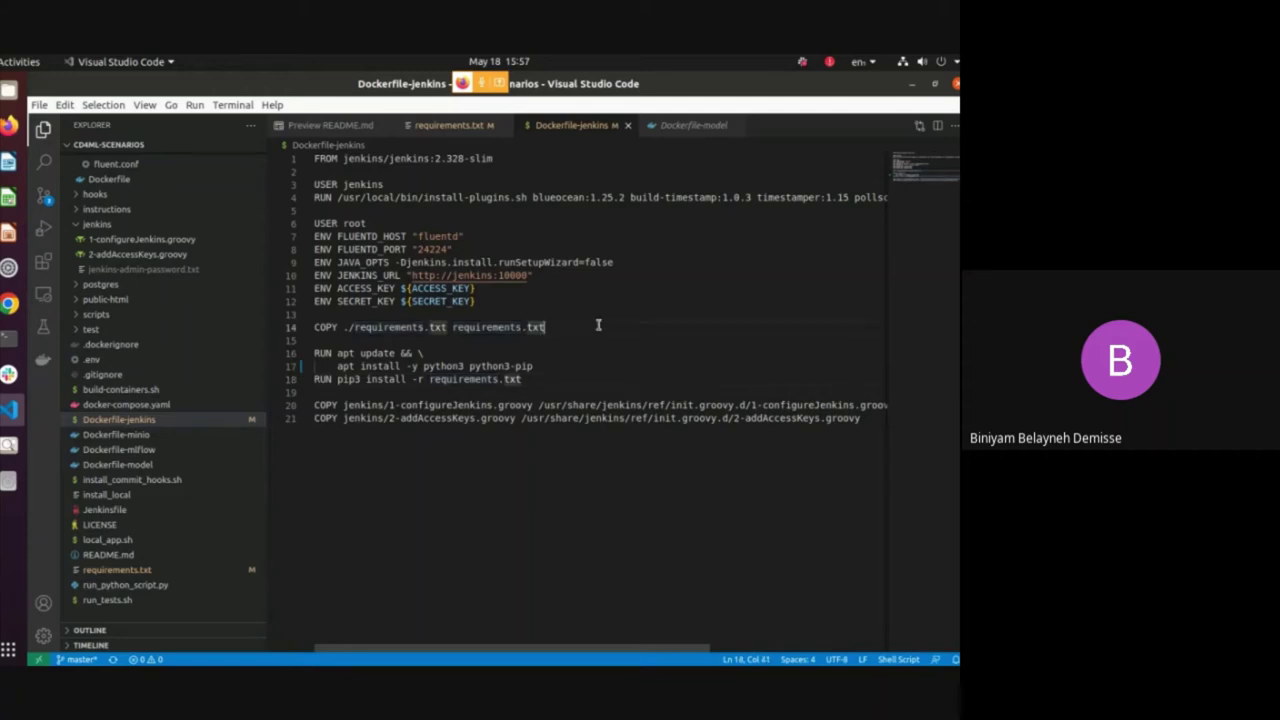
key("alt+Tab")
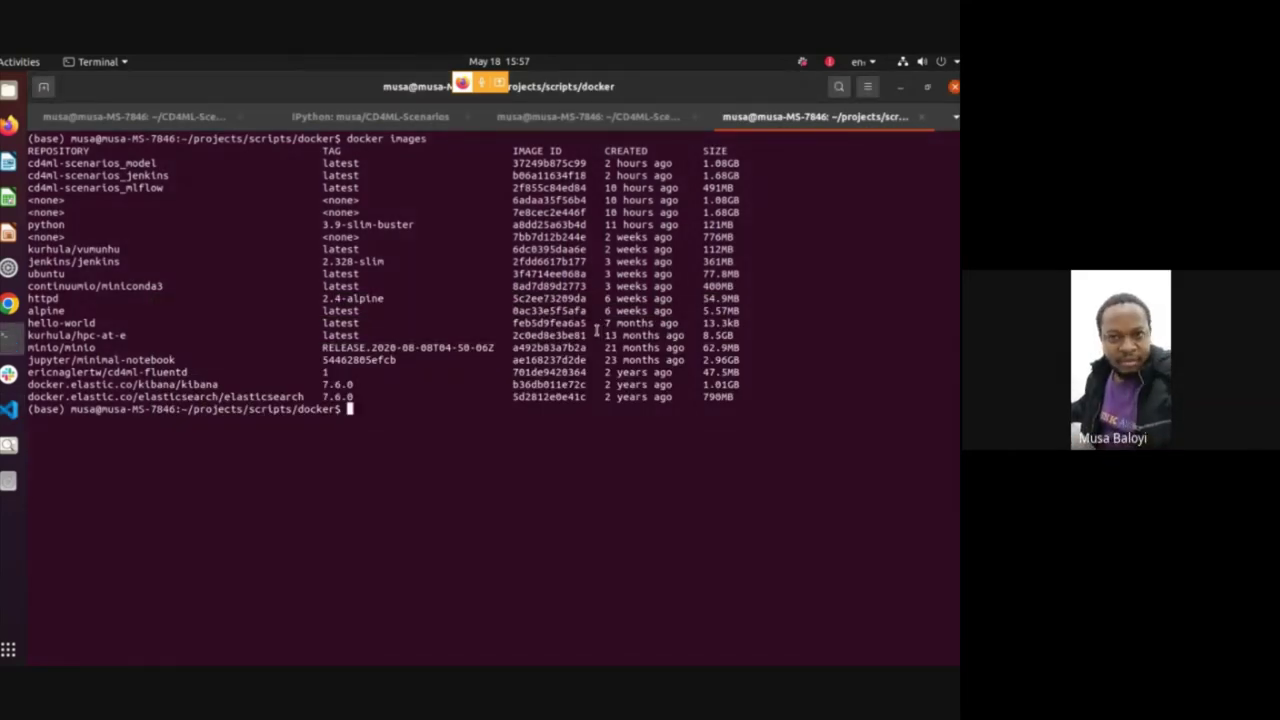
key("alt+Tab")
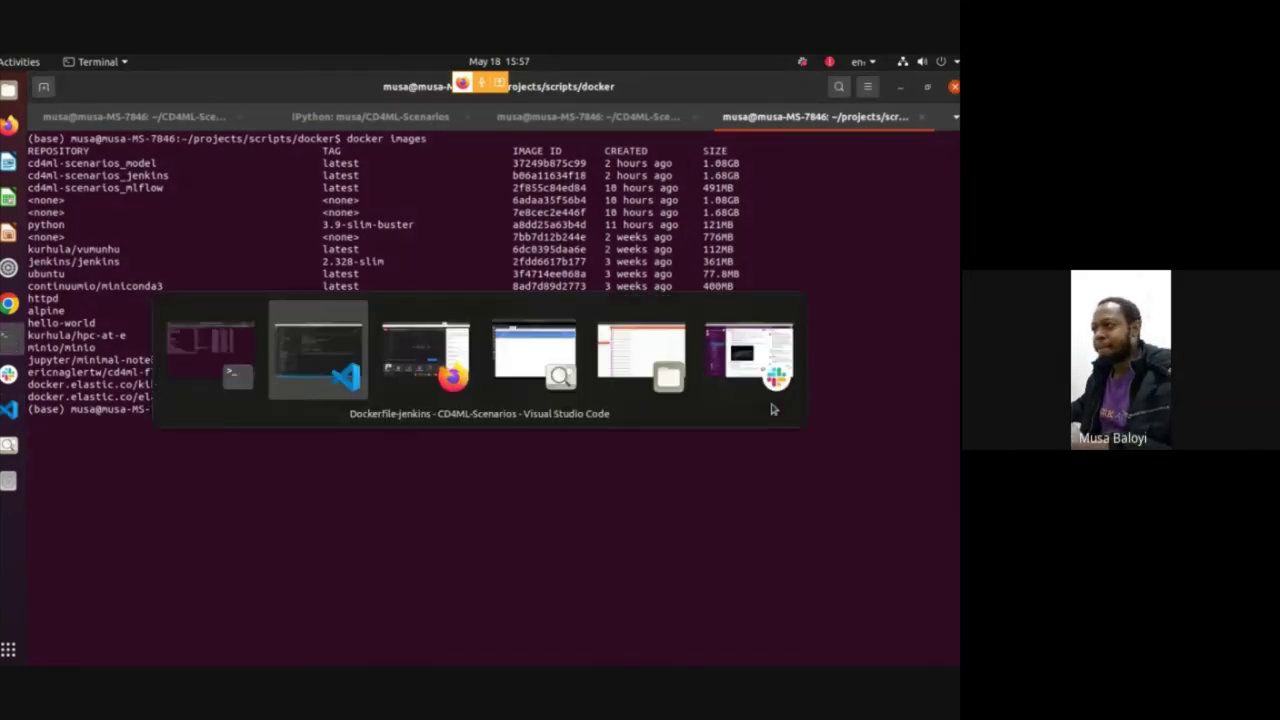
key("alt+Tab")
key("alt+Tab")
key("alt+Tab")
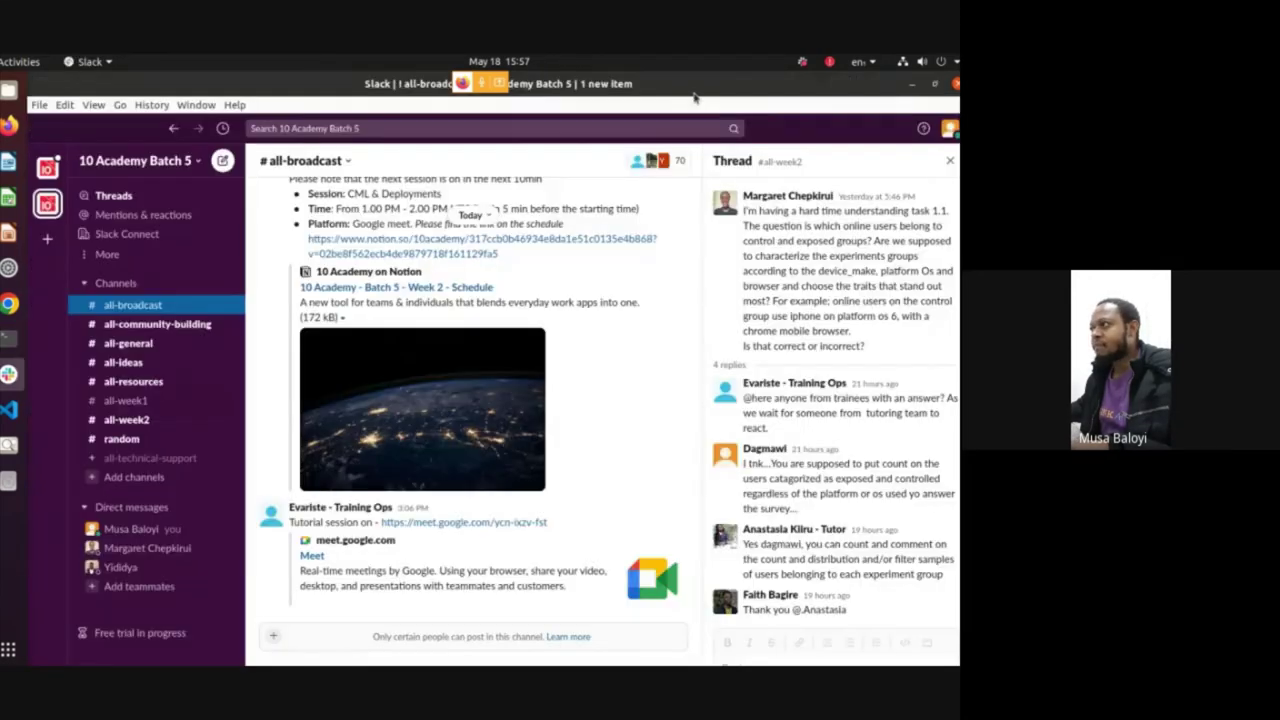
key("alt+Tab")
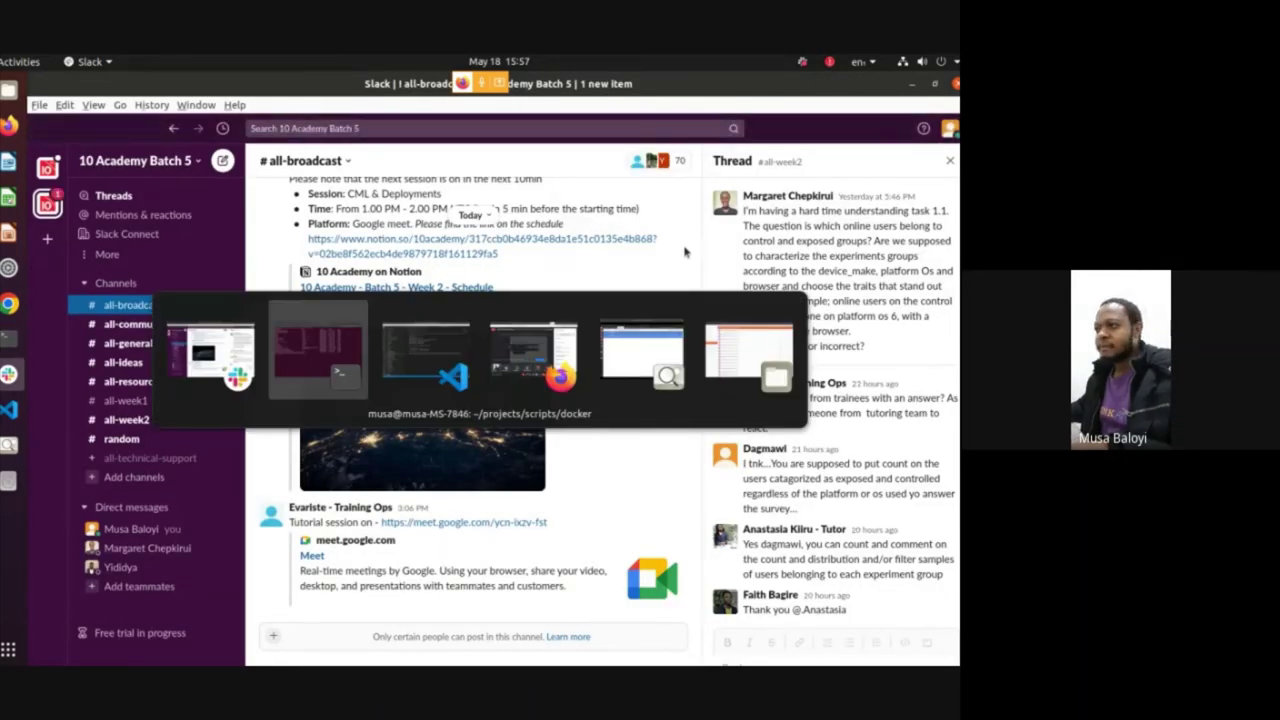
key("alt+Tab")
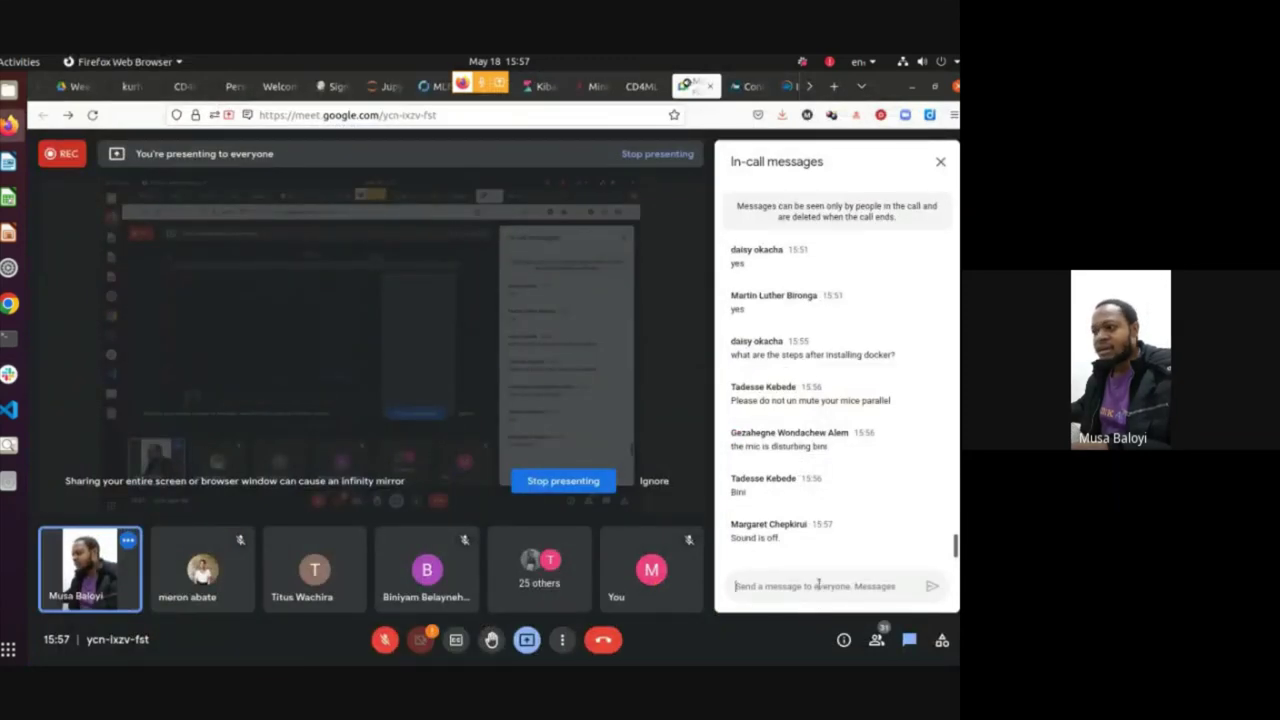
Send the in-call message "Can you hear me?" to everyone in the meeting
type("Can ")
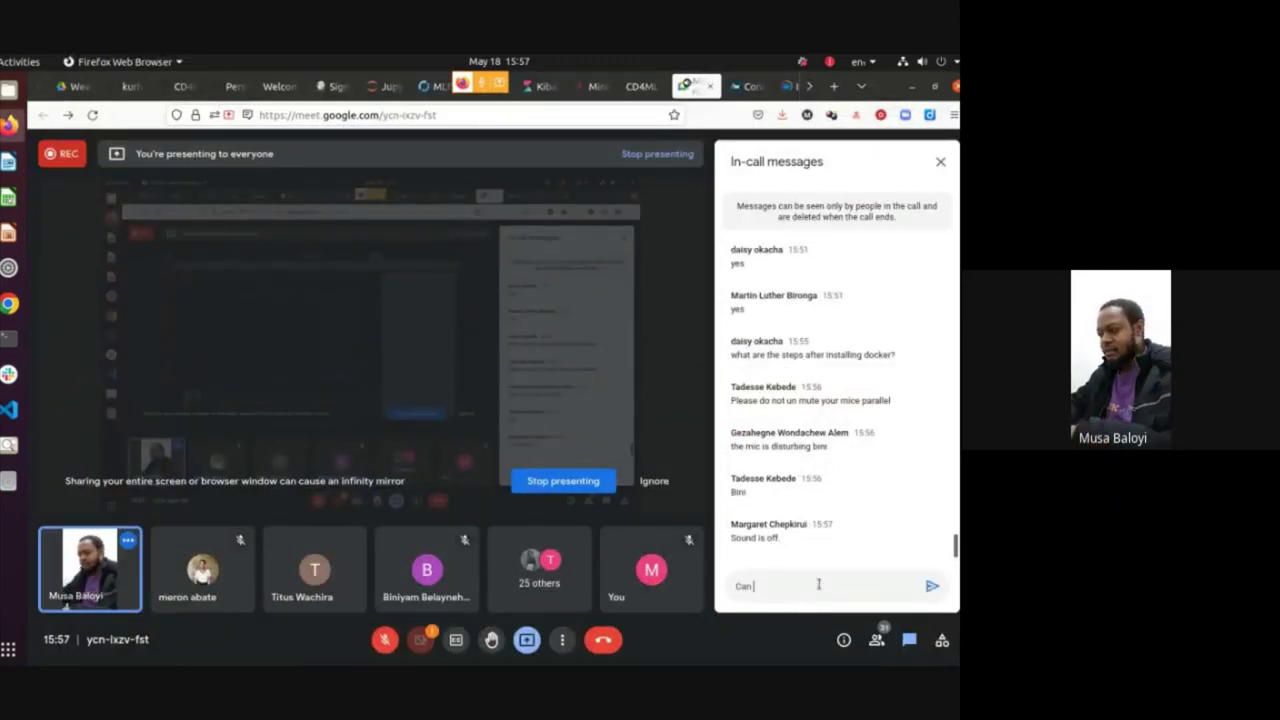
type("you here")
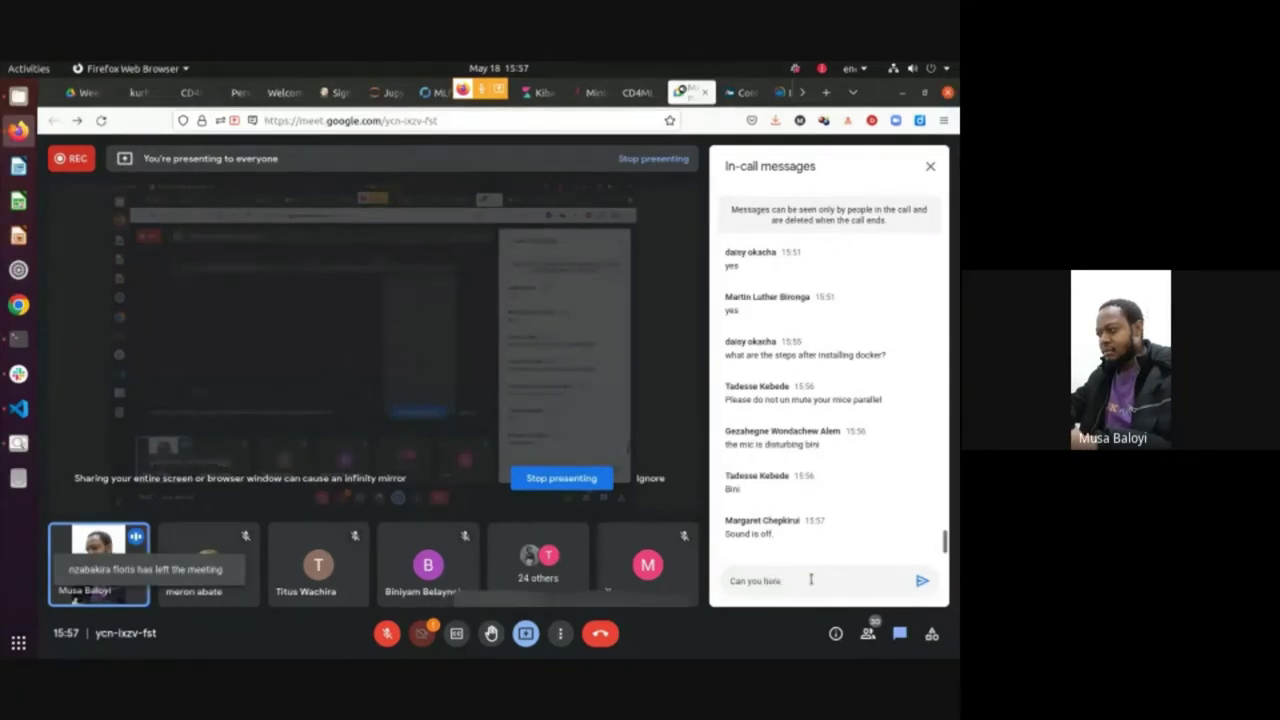
key("BackSpace")
key("BackSpace")
type("ar me")
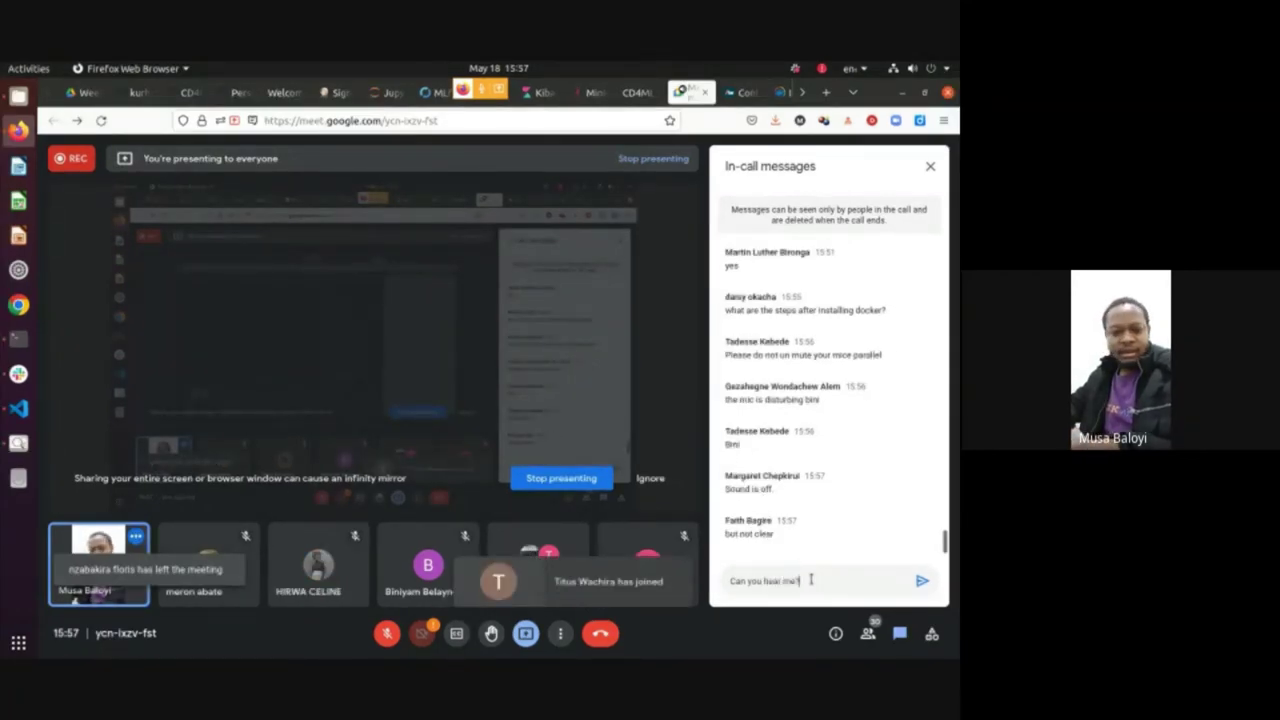
type("?")
key("Return")
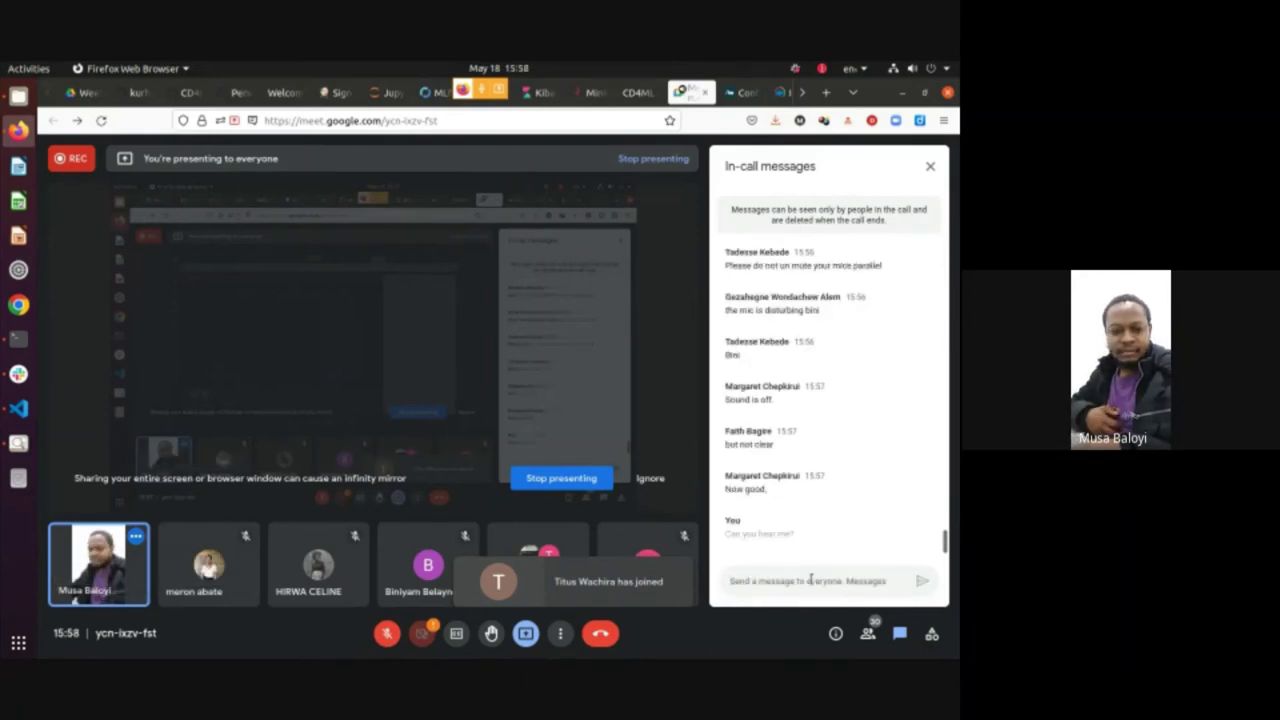
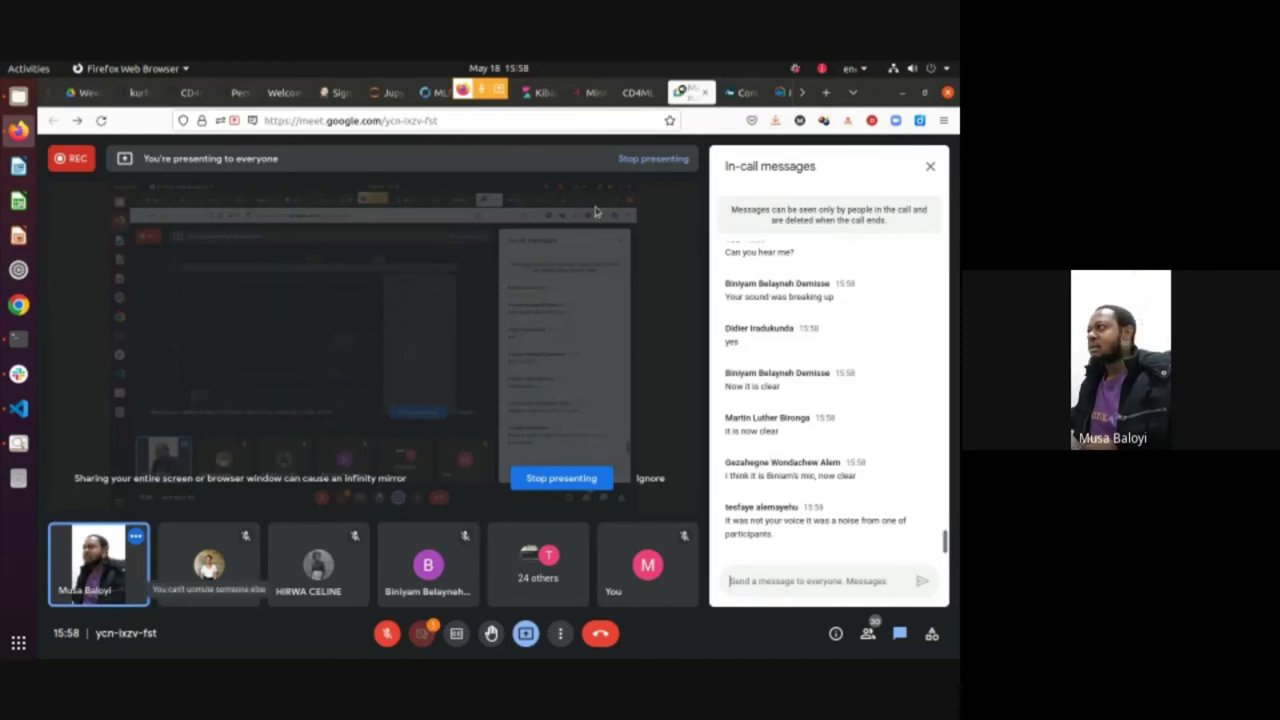
Return to the Terminal session in the fluentd folder and highlight "docker-compose up -d --build --remove-orphans", its flags, and the plain "docker-compose up"
left_click(18, 372)
left_click(18, 338)
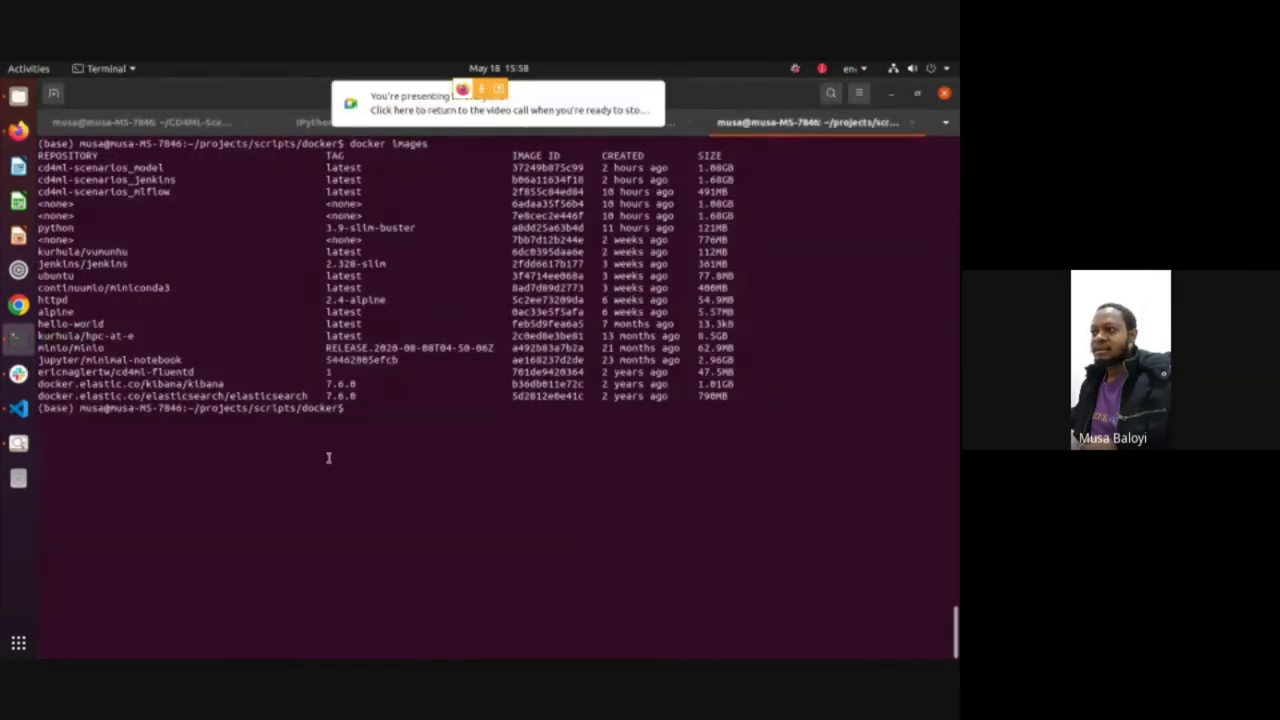
key("ctrl+Page_Up")
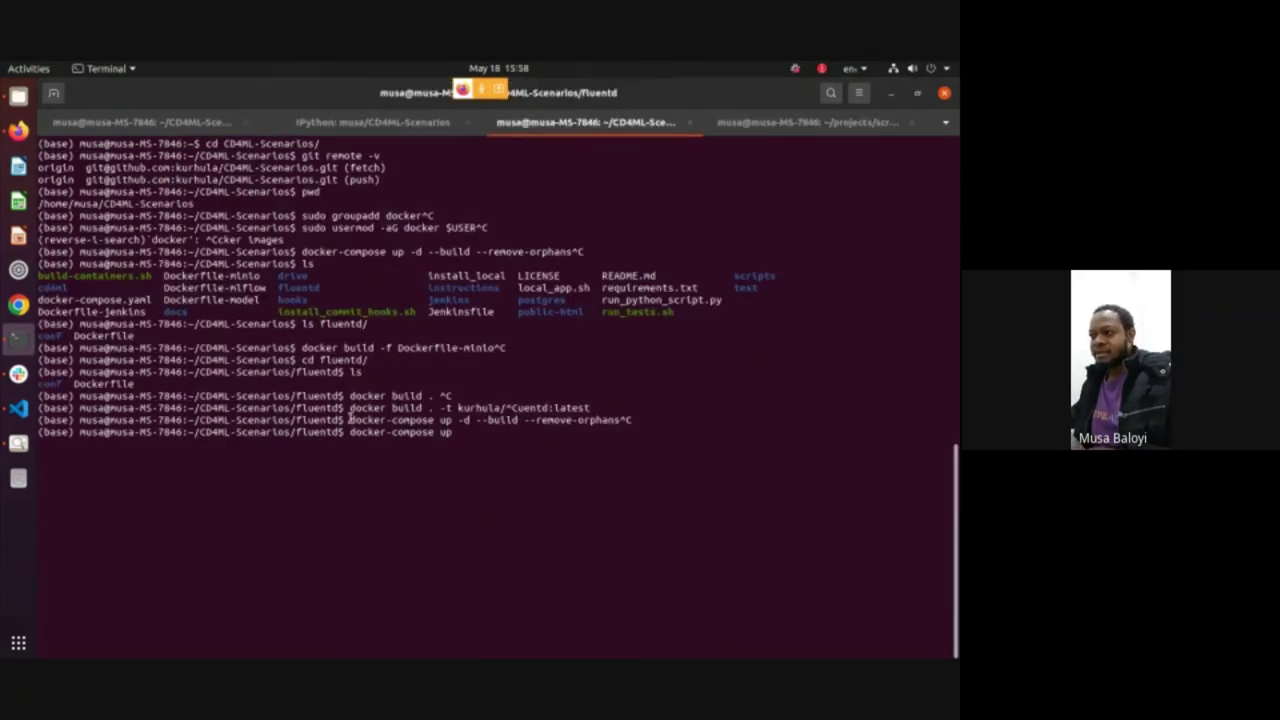
left_click_drag(350, 420, 457, 414)
left_click(459, 416)
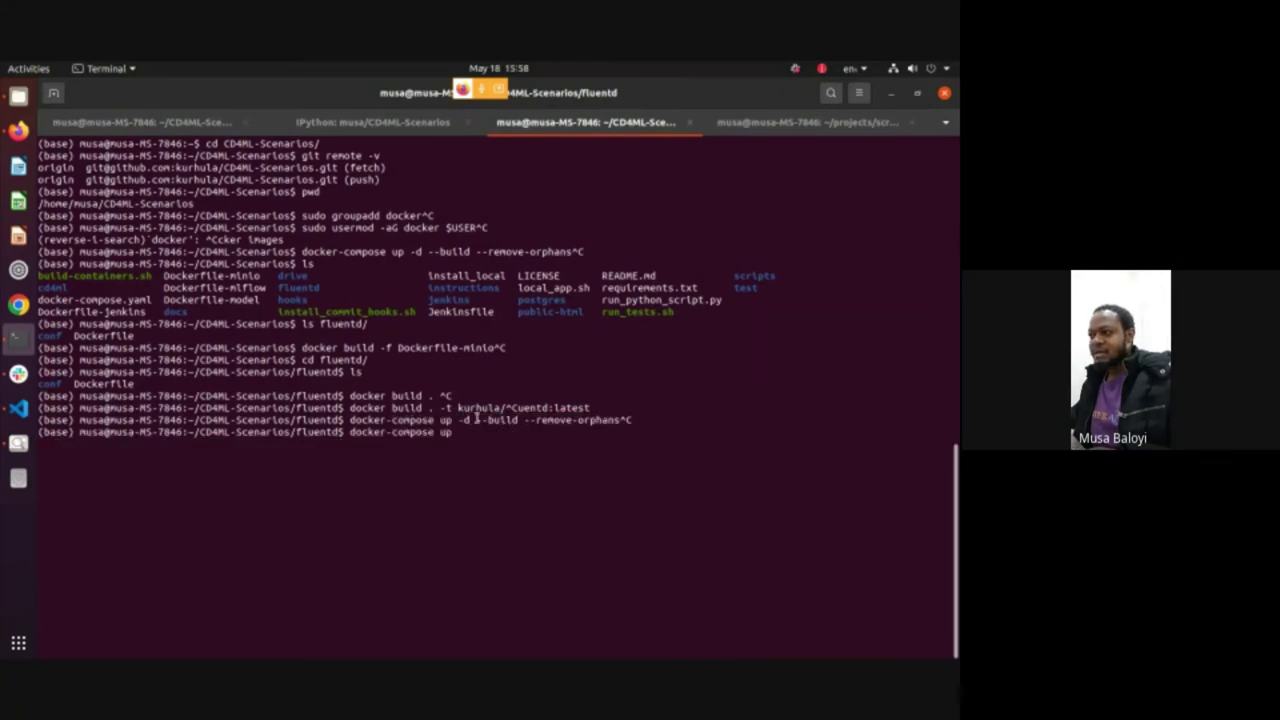
double_click(479, 420)
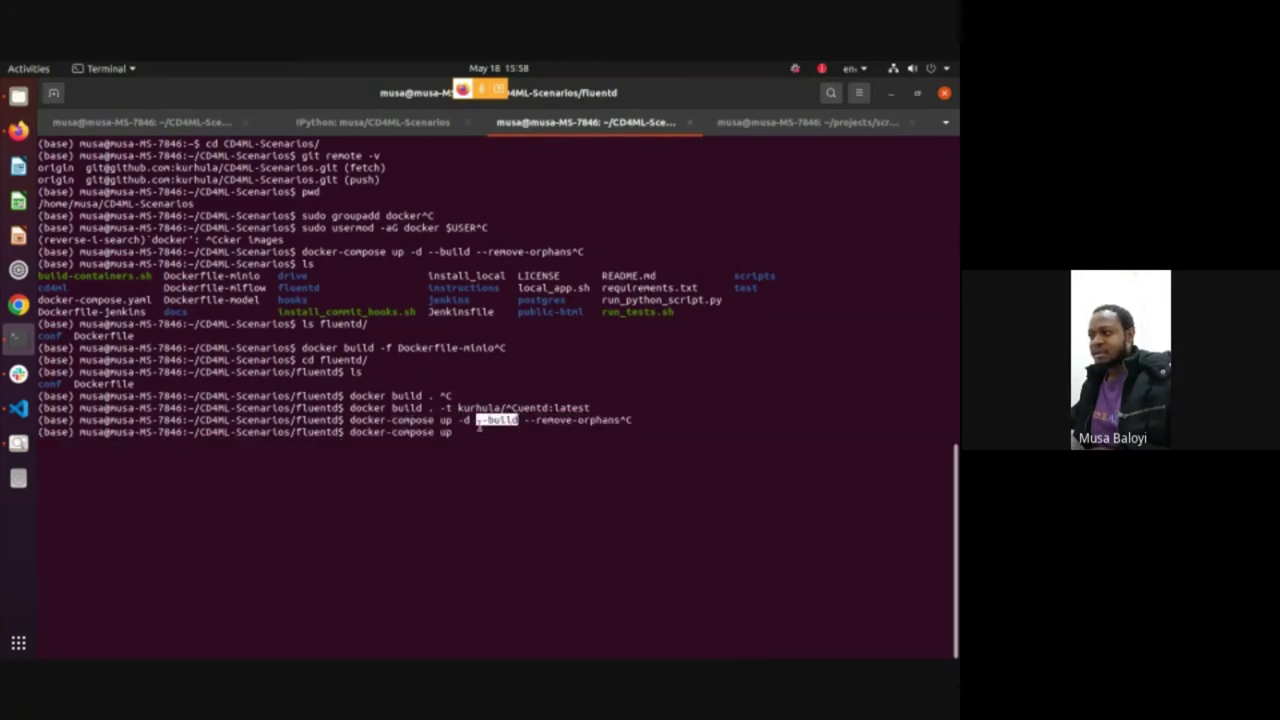
left_click(615, 420)
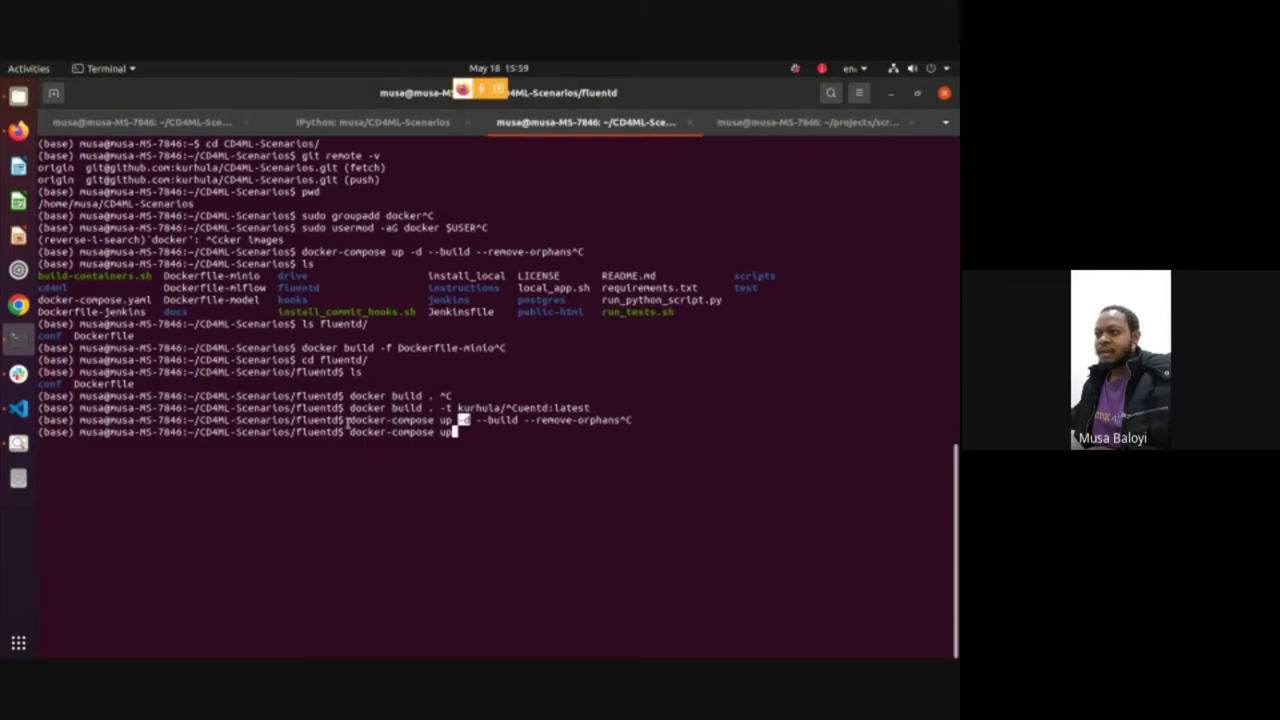
left_click_drag(348, 420, 620, 420)
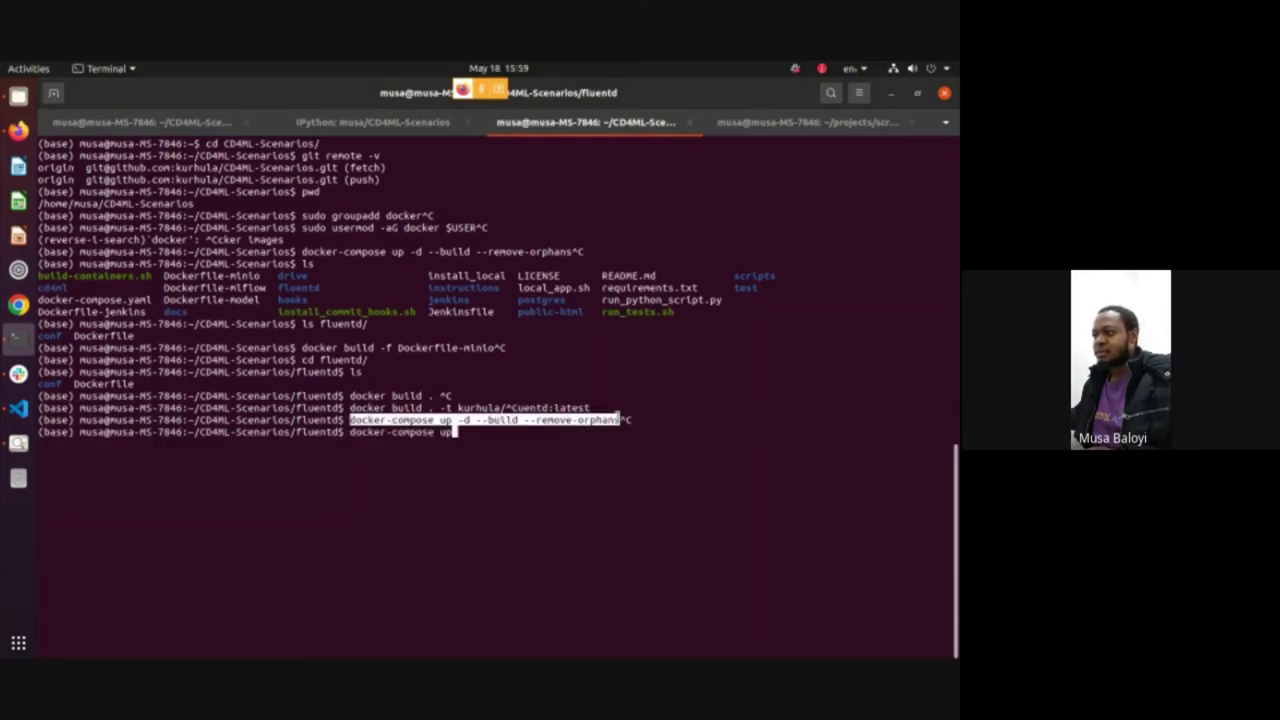
left_click_drag(350, 432, 457, 433)
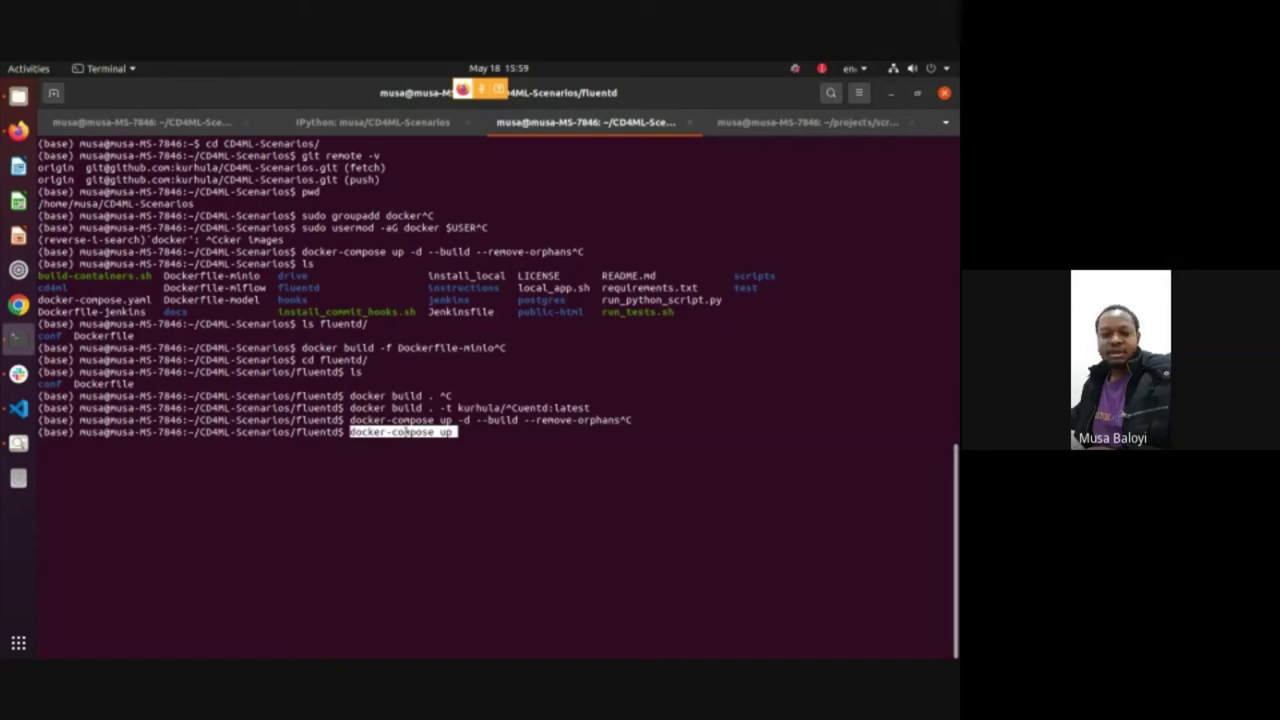
Find the "docker-compose up" run in the CD4ML-Scenarios log output and highlight the command and its "Starting welcome_server" line
left_click(200, 124)
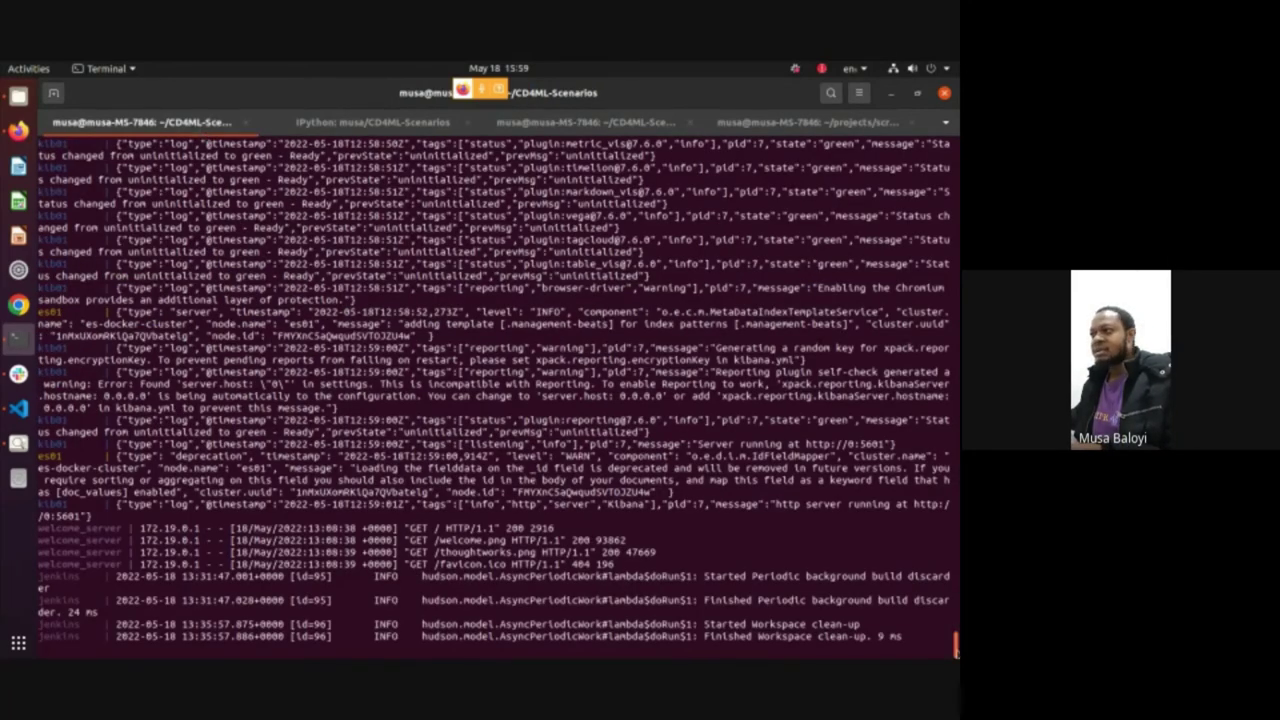
scroll(495, 398, "up", 20)
scroll(858, 416, "up", 20)
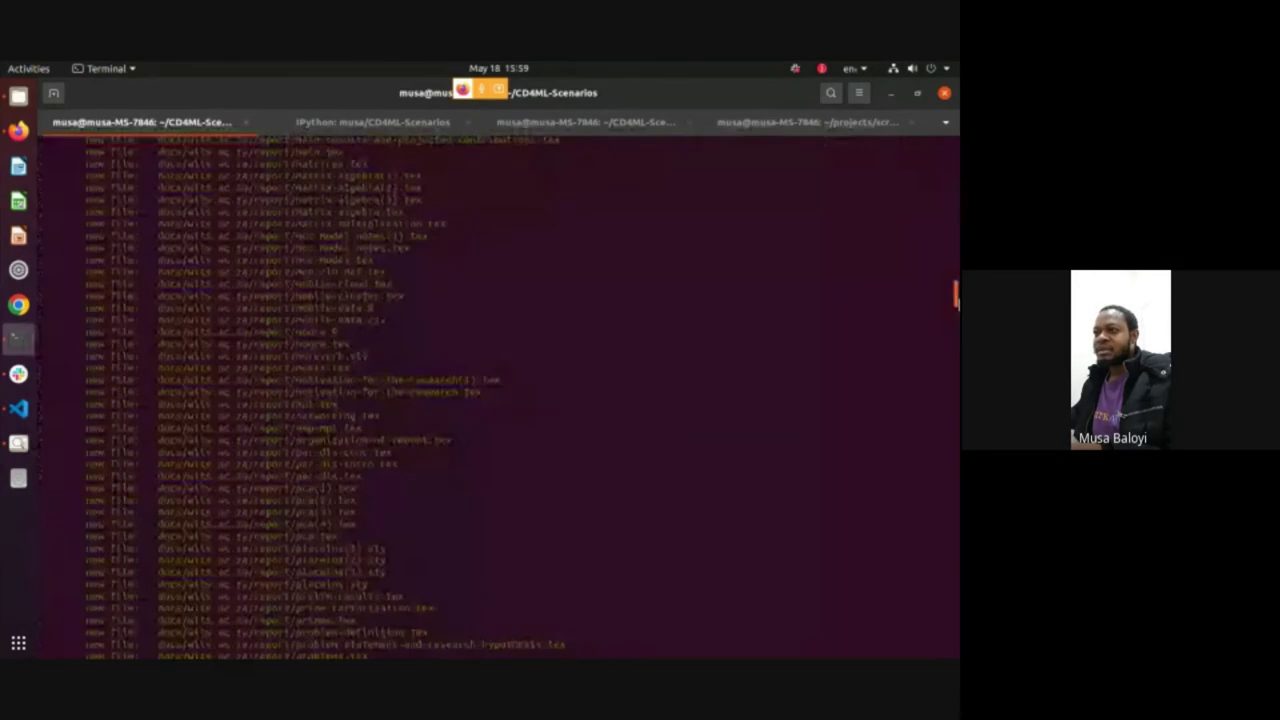
scroll(463, 275, "down", 20)
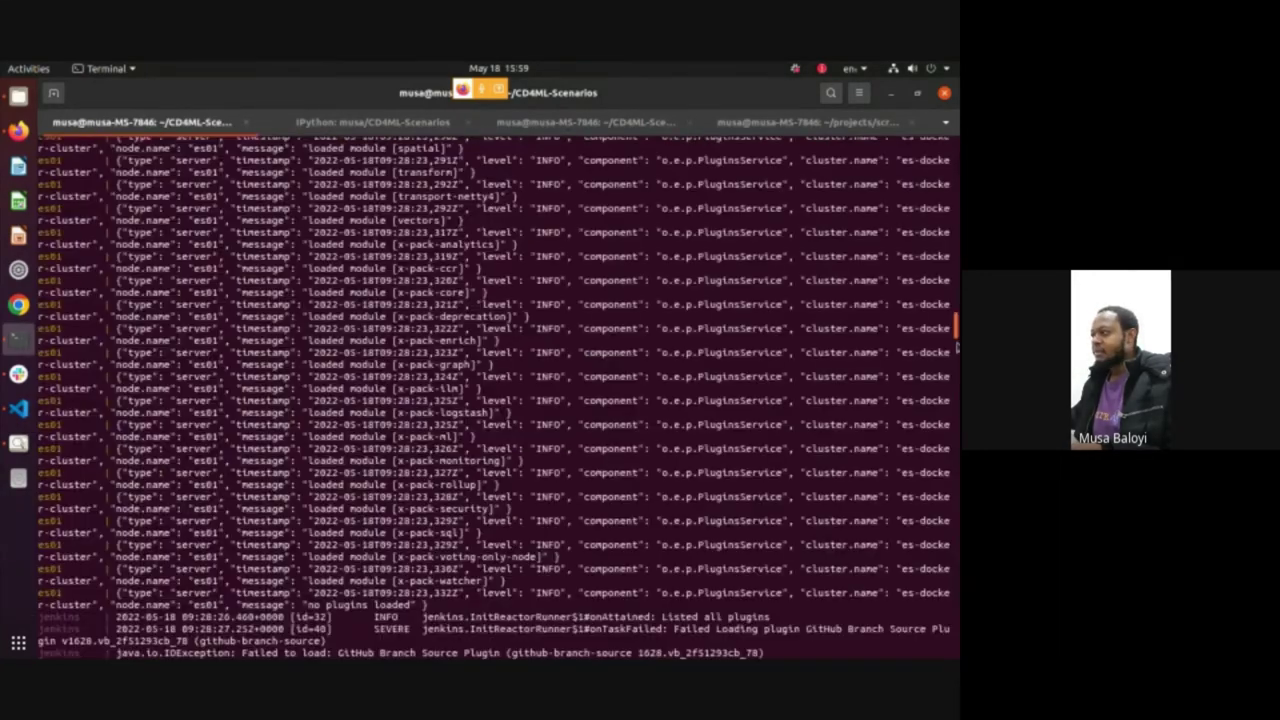
scroll(463, 275, "up", 15)
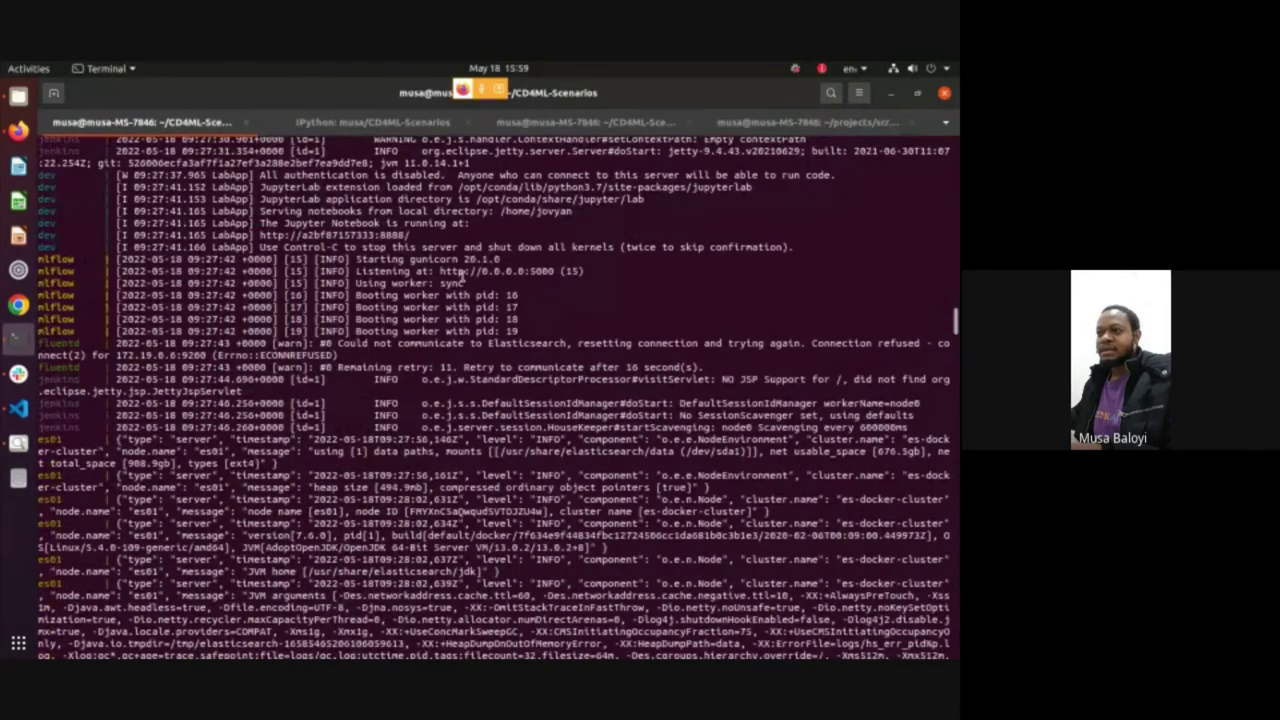
scroll(463, 275, "up", 20)
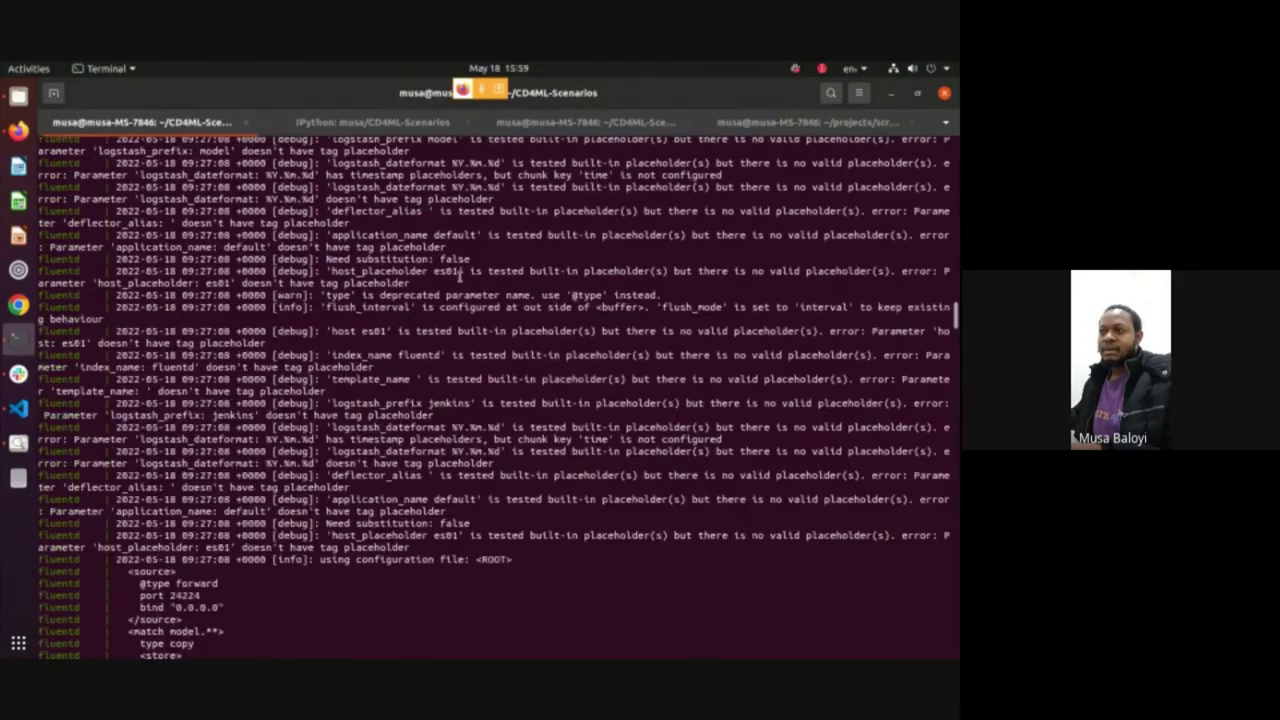
scroll(460, 275, "up", 20)
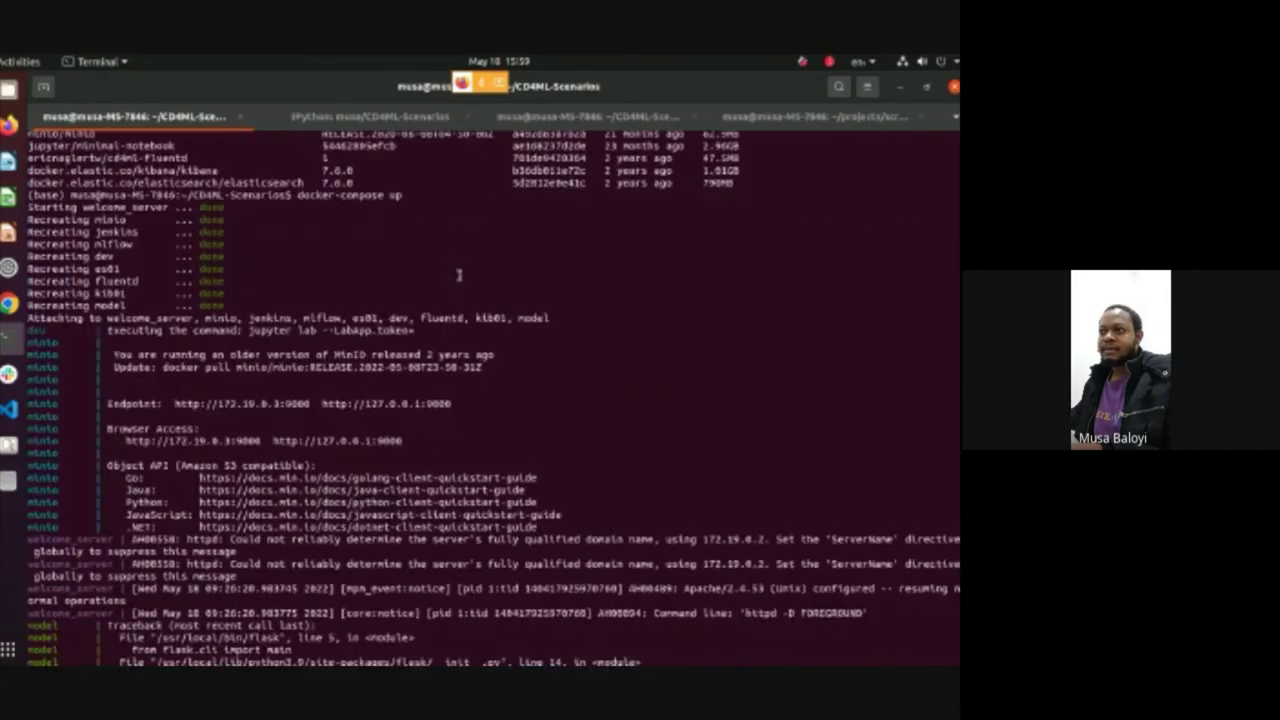
scroll(459, 275, "down", 3)
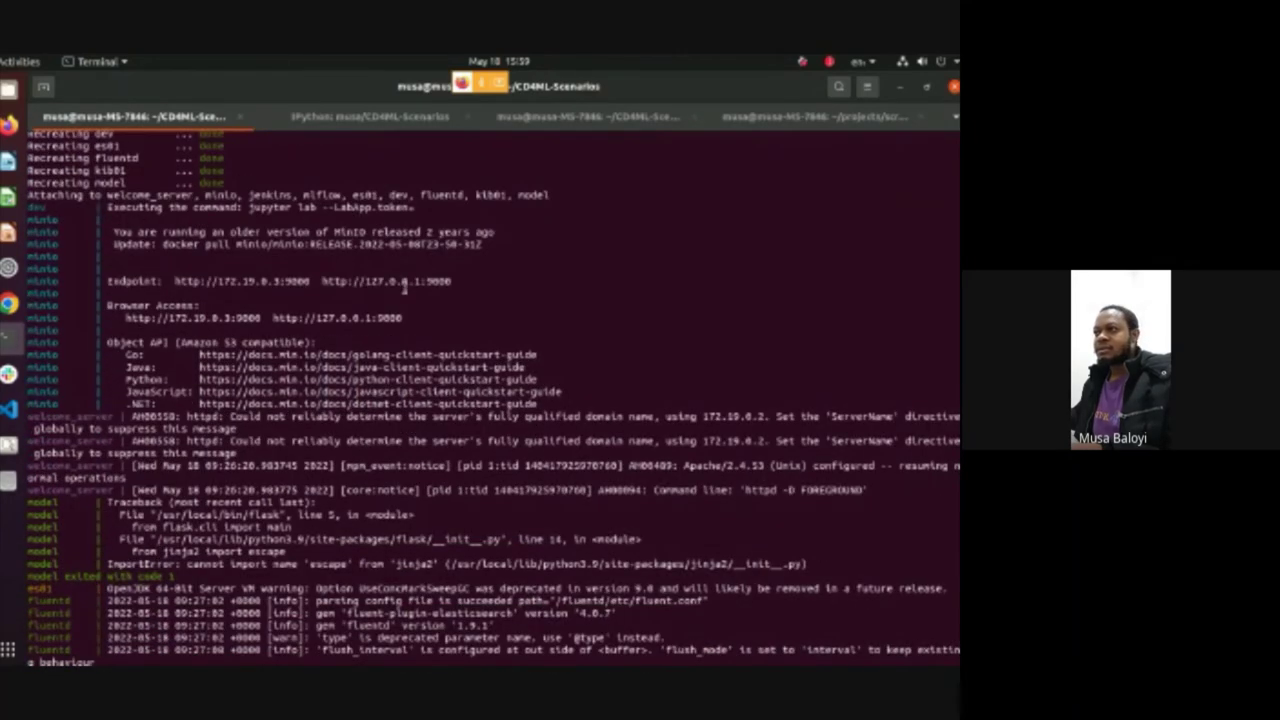
scroll(404, 288, "up", 5)
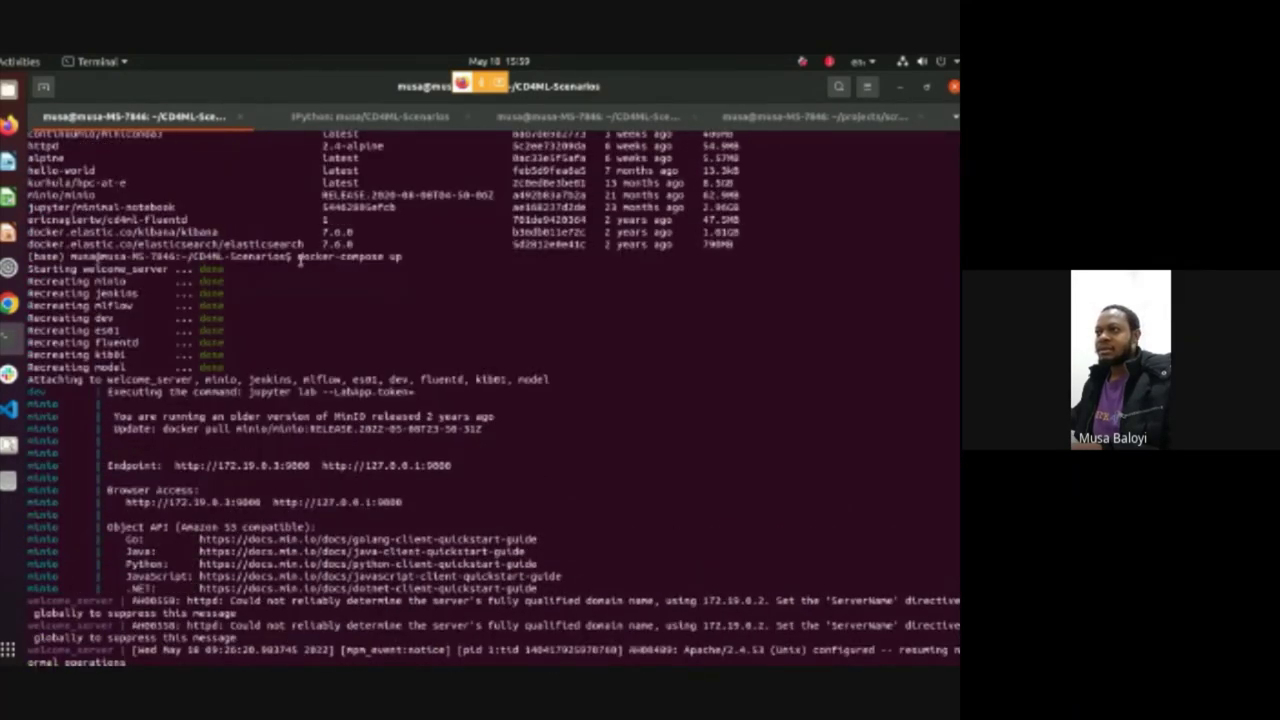
left_click_drag(298, 256, 402, 257)
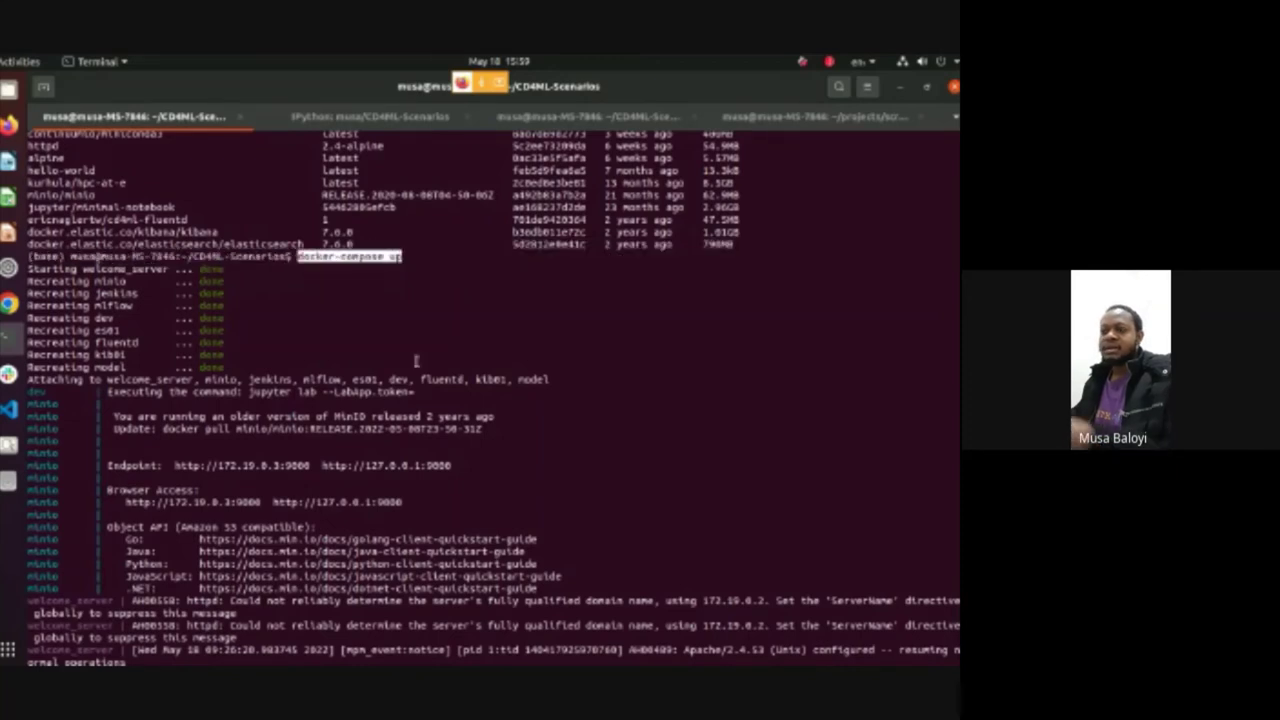
triple_click(64, 268)
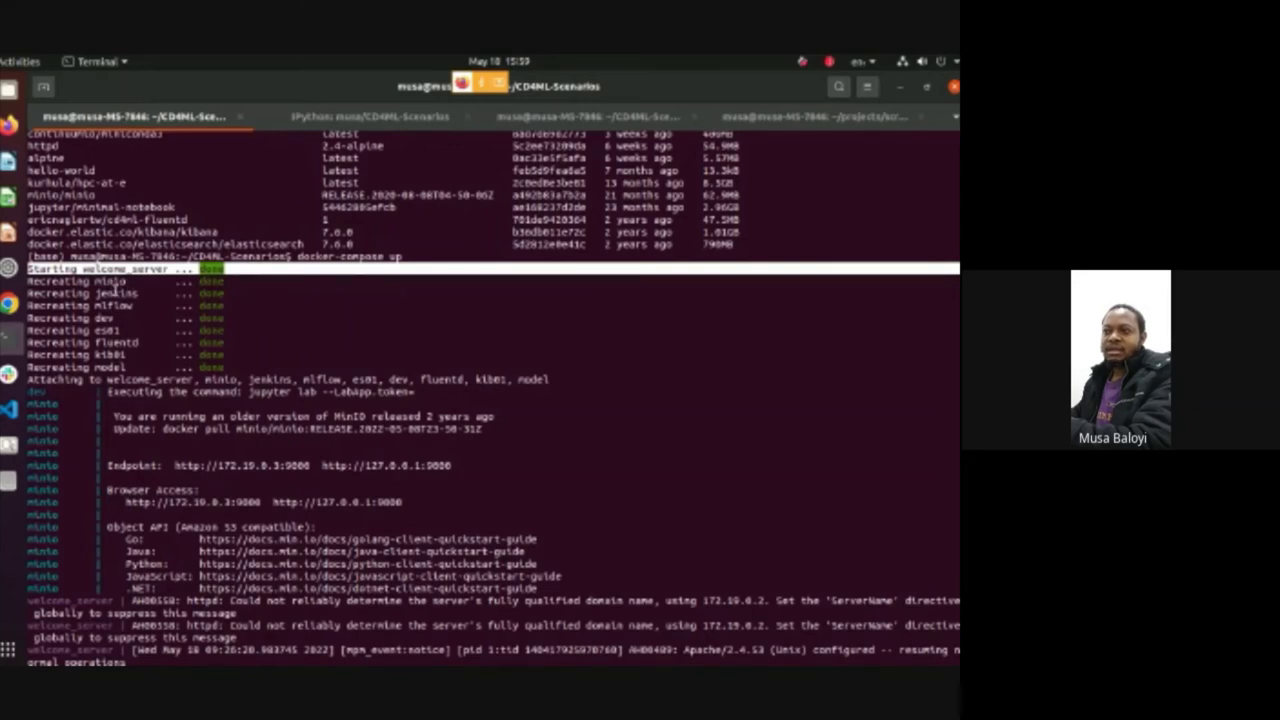
Open docker-compose.yaml in Visual Studio Code and highlight the services key and the whole welcome service block
left_click(9, 409)
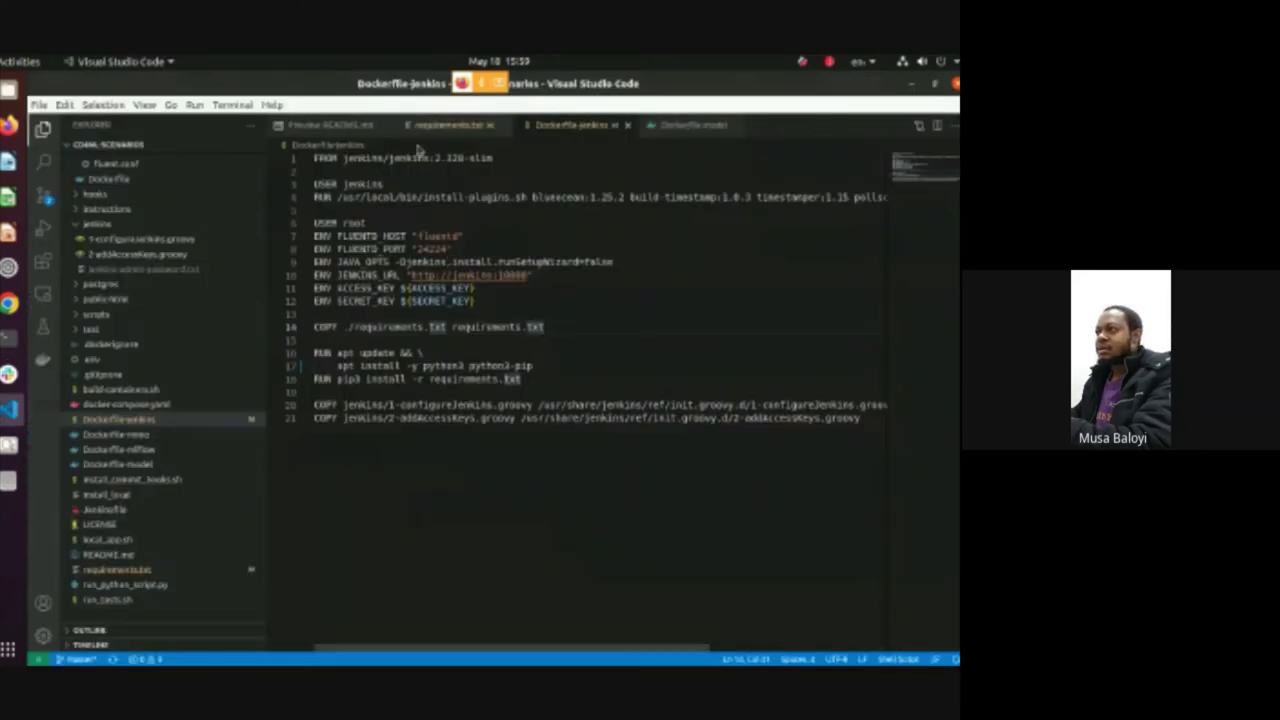
left_click(150, 405)
scroll(521, 374, "up", 10)
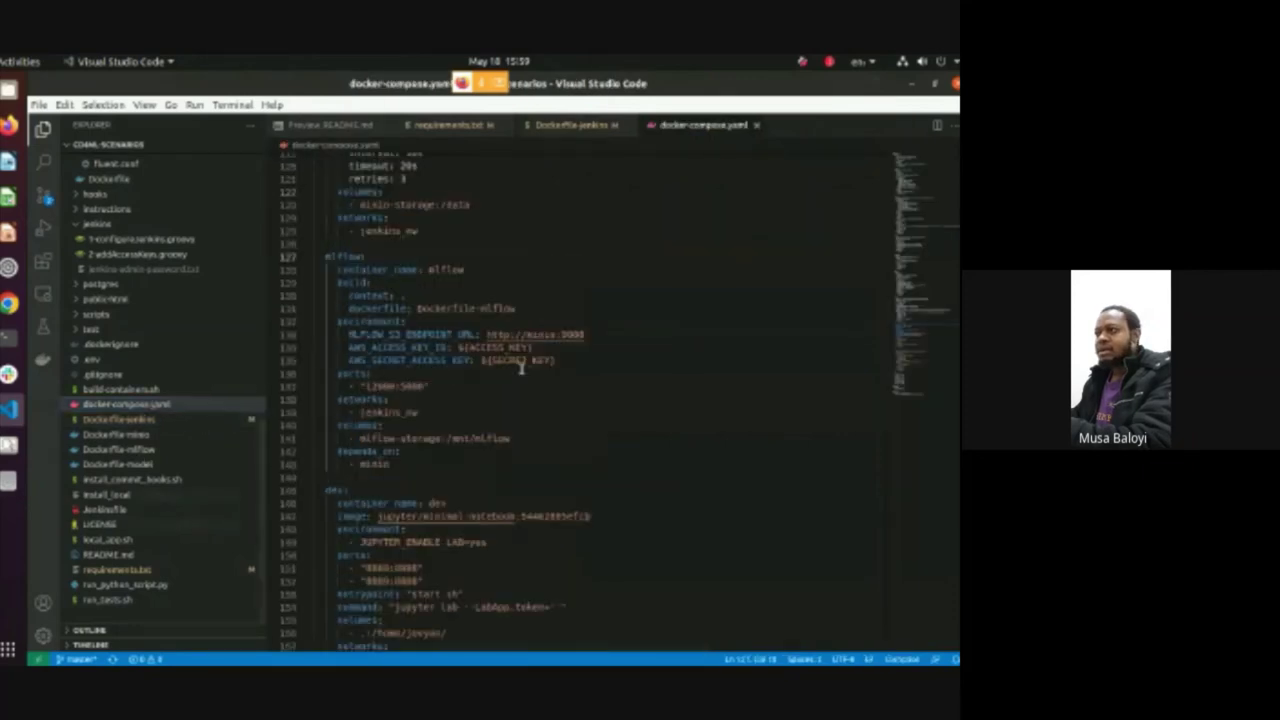
scroll(521, 374, "up", 15)
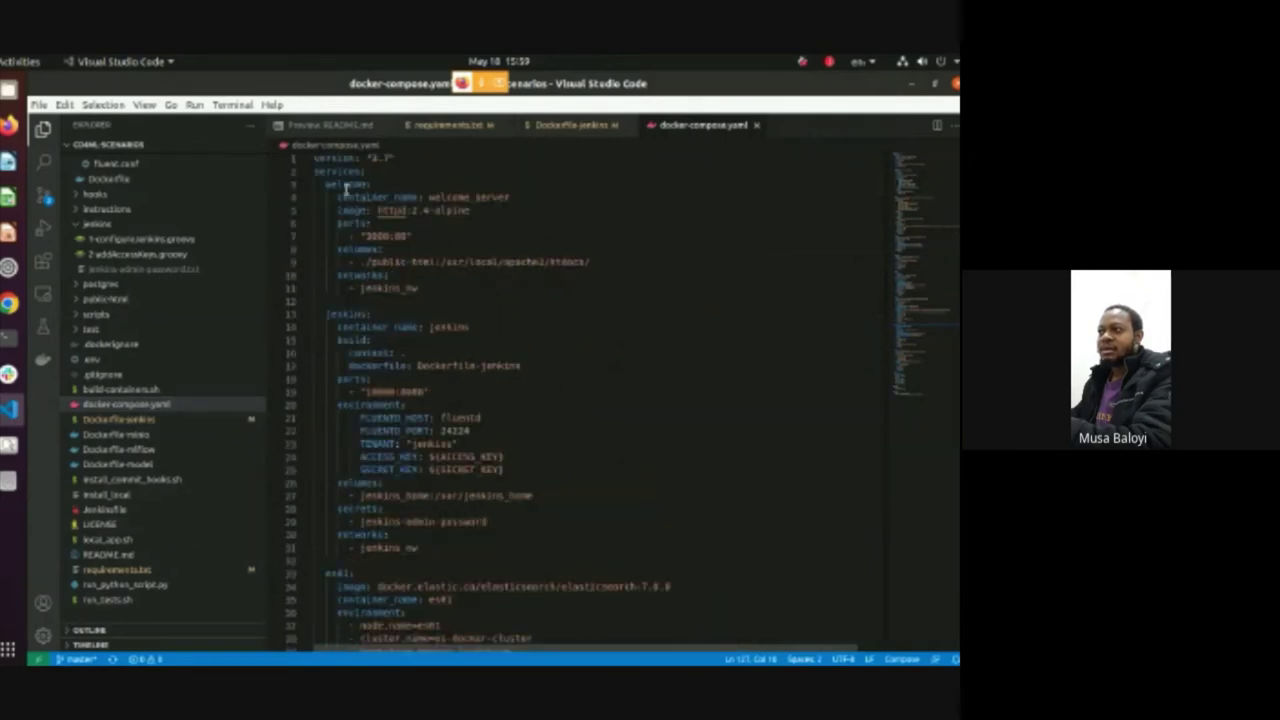
double_click(334, 172)
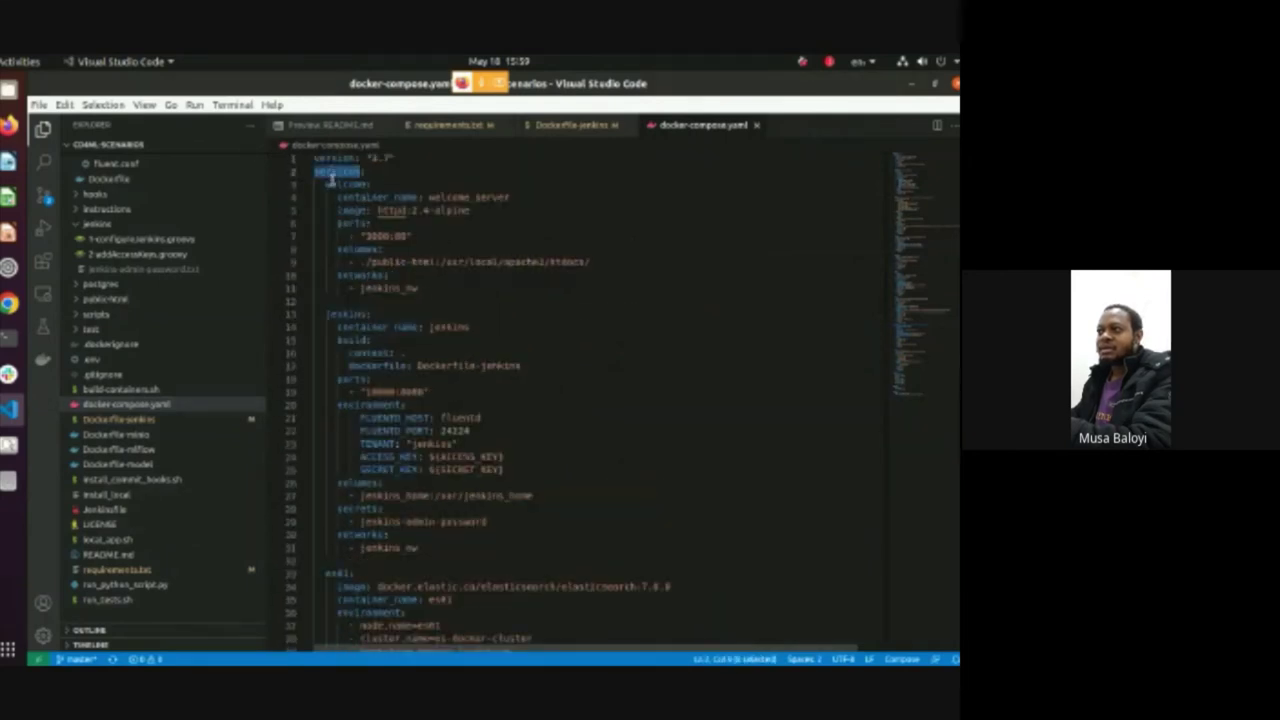
double_click(347, 184)
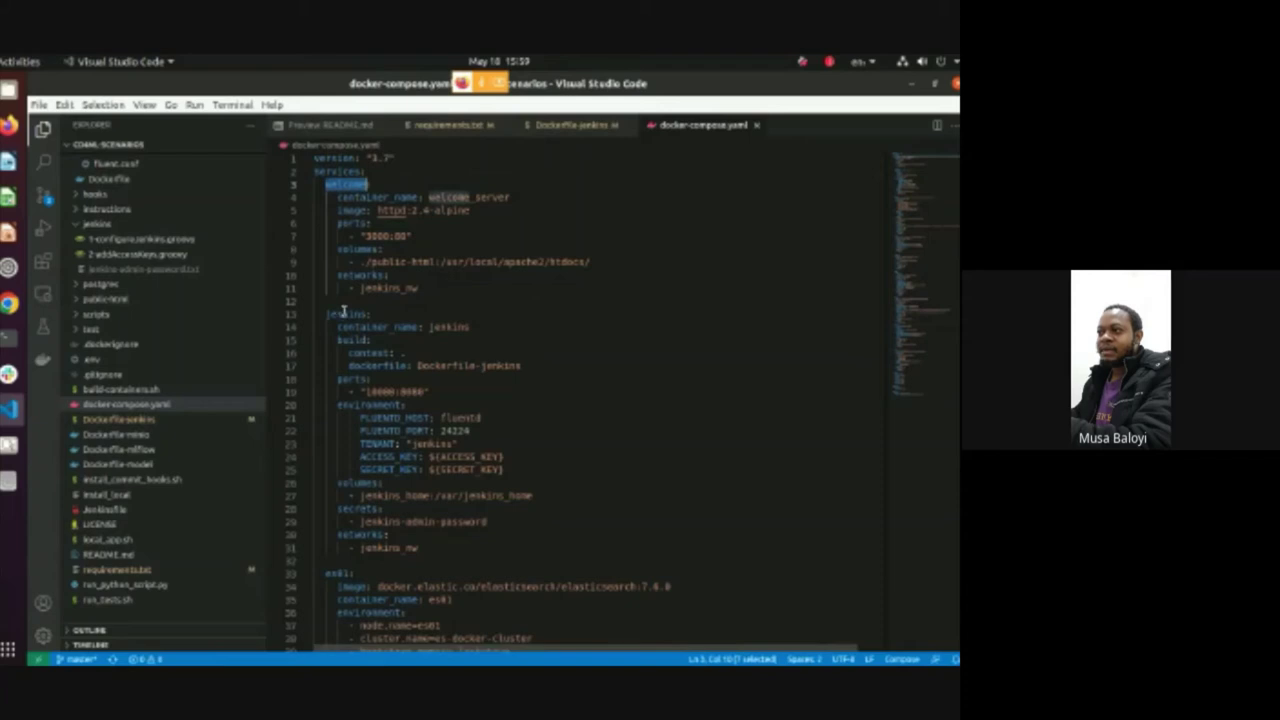
left_click_drag(435, 285, 283, 176)
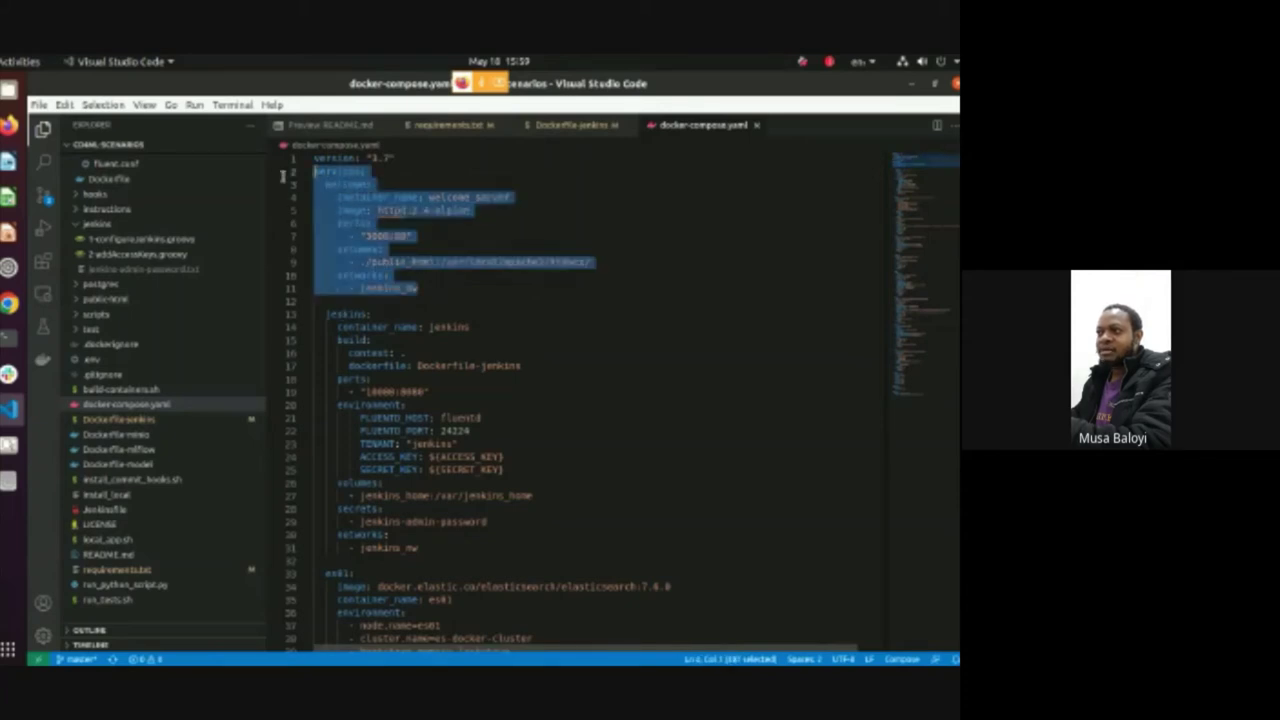
left_click(410, 236)
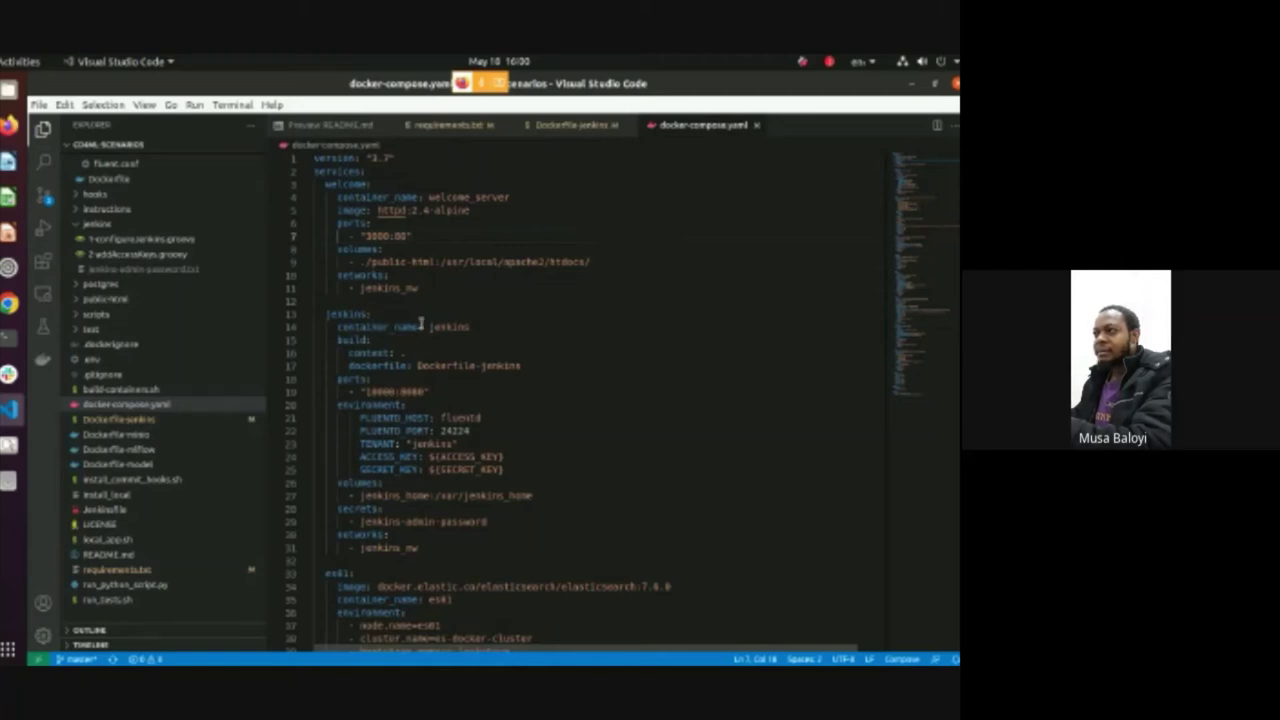
Highlight the jenkins and es01 service keys in docker-compose.yaml
scroll(420, 322, "down", 1)
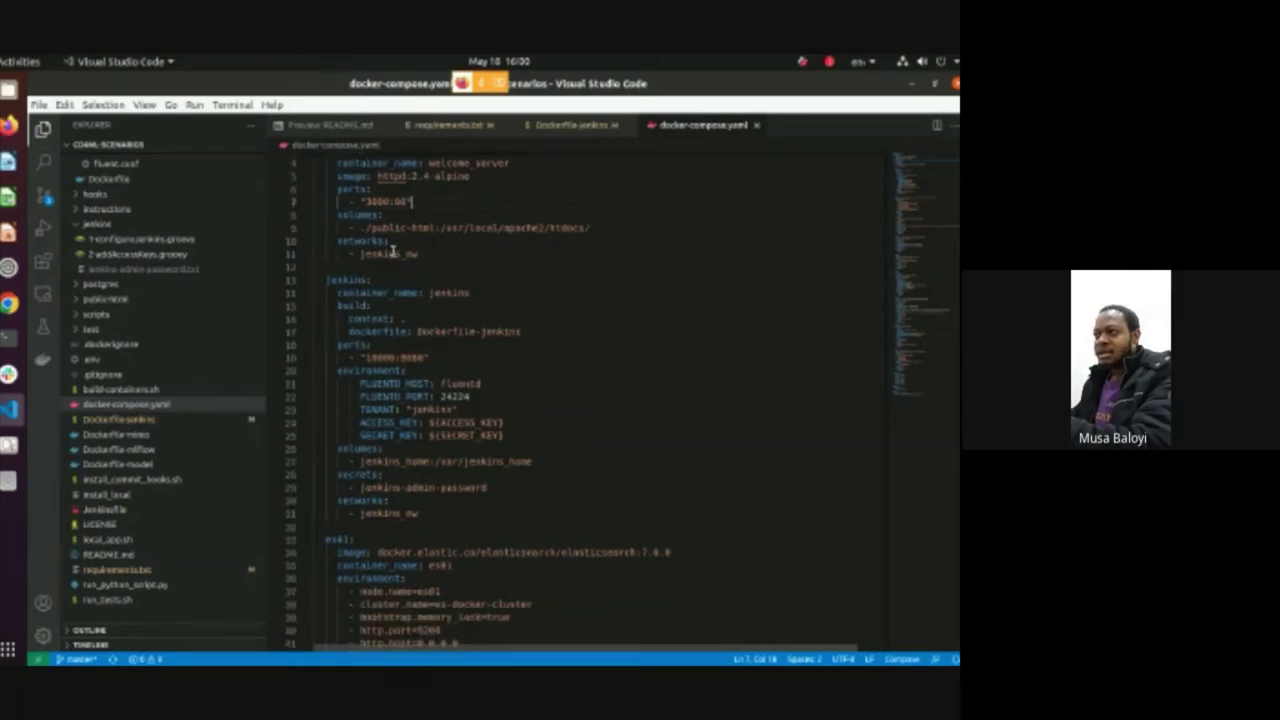
left_click(393, 253)
left_click(466, 305)
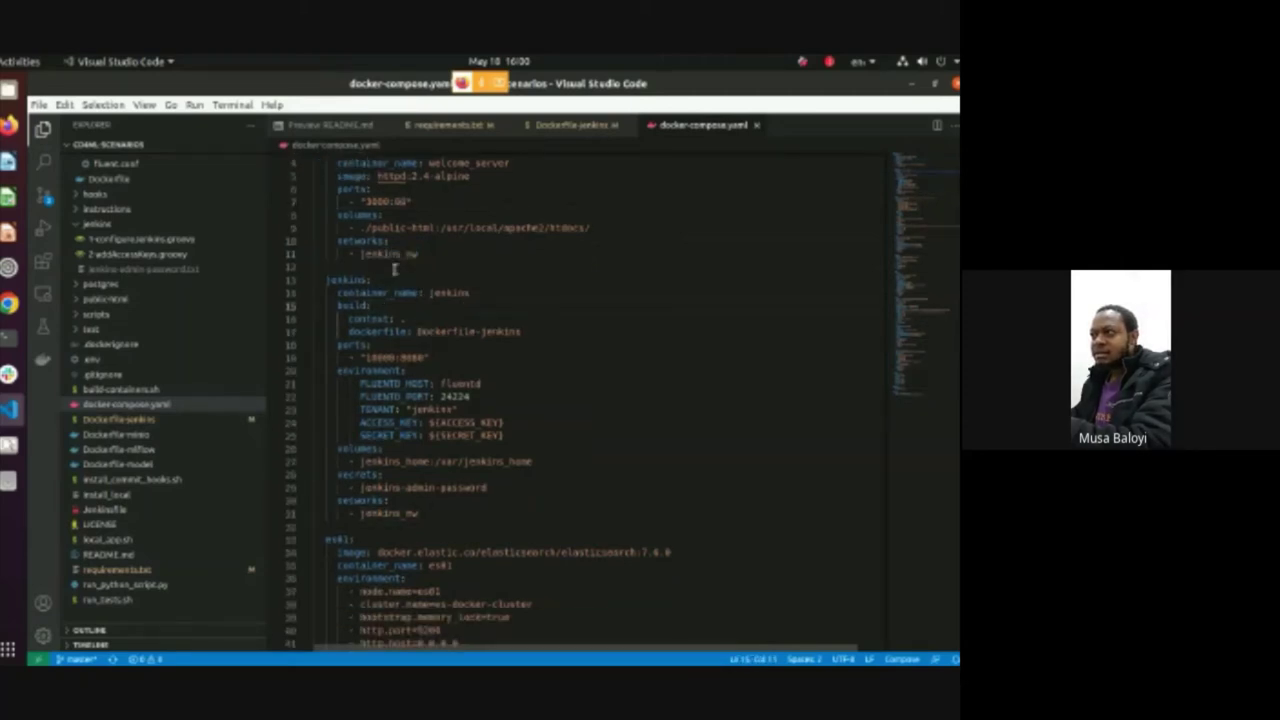
scroll(395, 268, "up", 1)
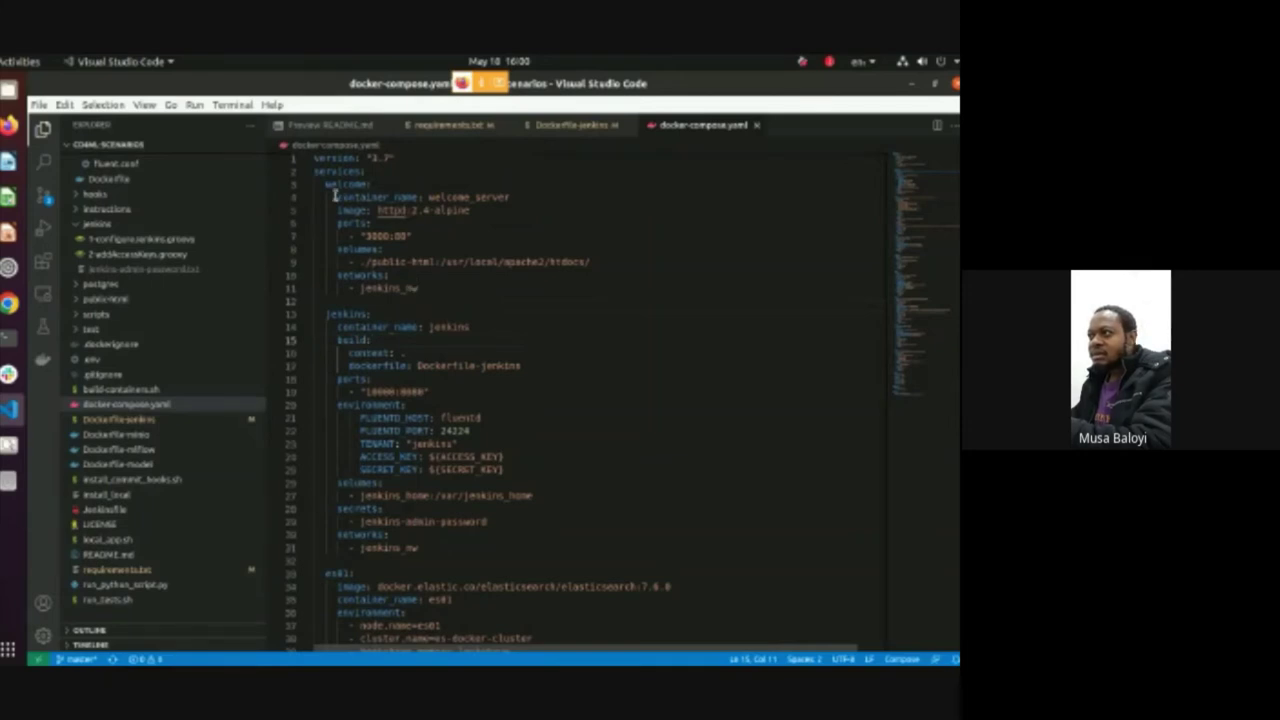
double_click(340, 313)
scroll(340, 320, "down", 3)
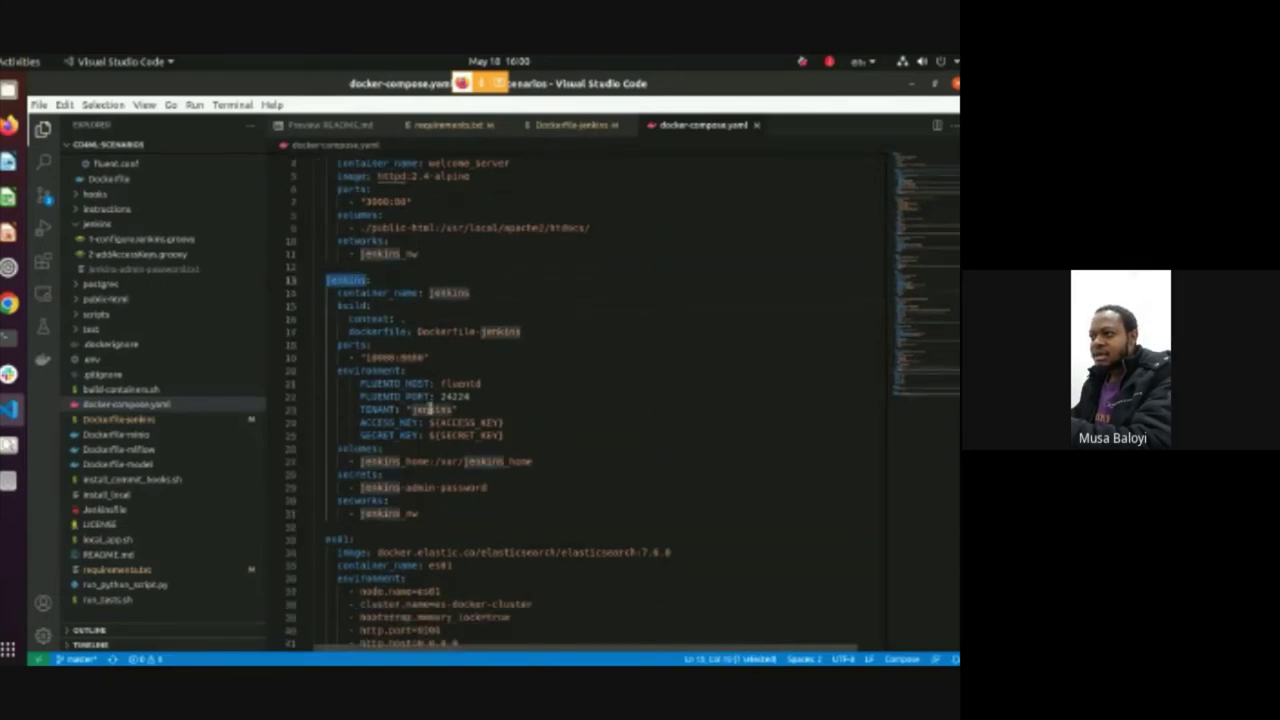
double_click(337, 471)
Highlight the kib01, fluentd and model service keys further down in docker-compose.yaml
scroll(474, 481, "down", 10)
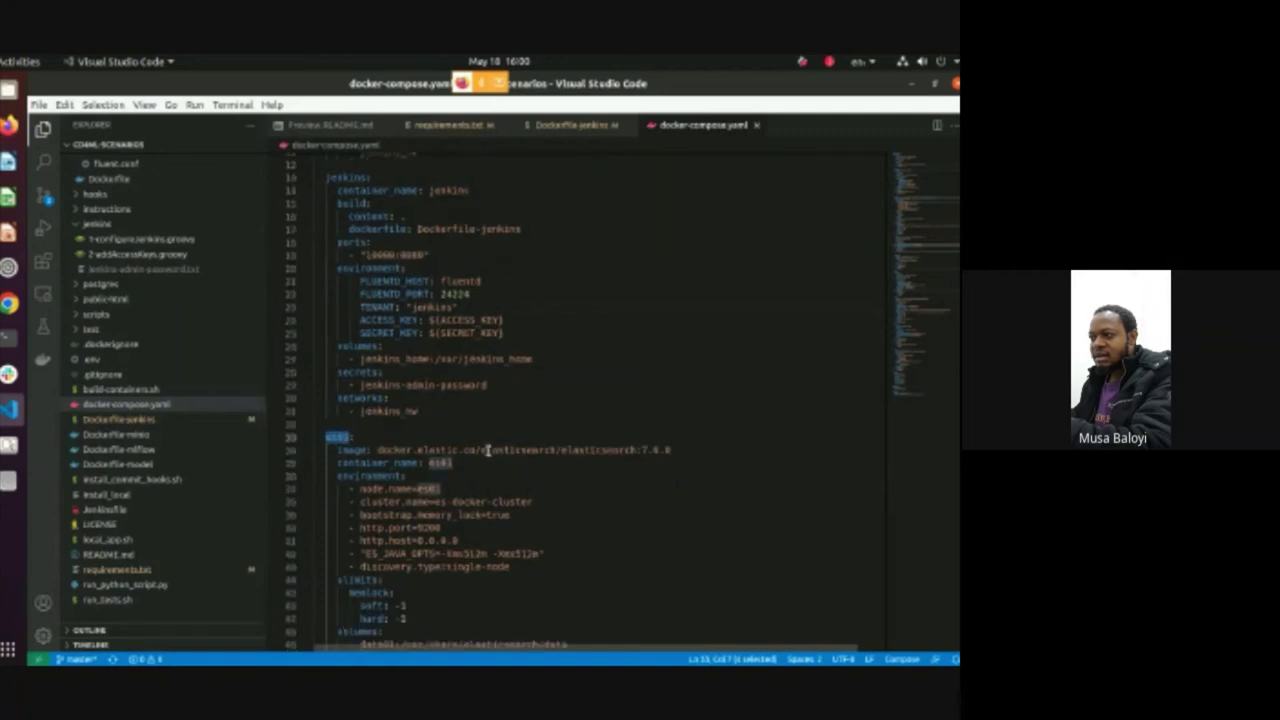
double_click(335, 404)
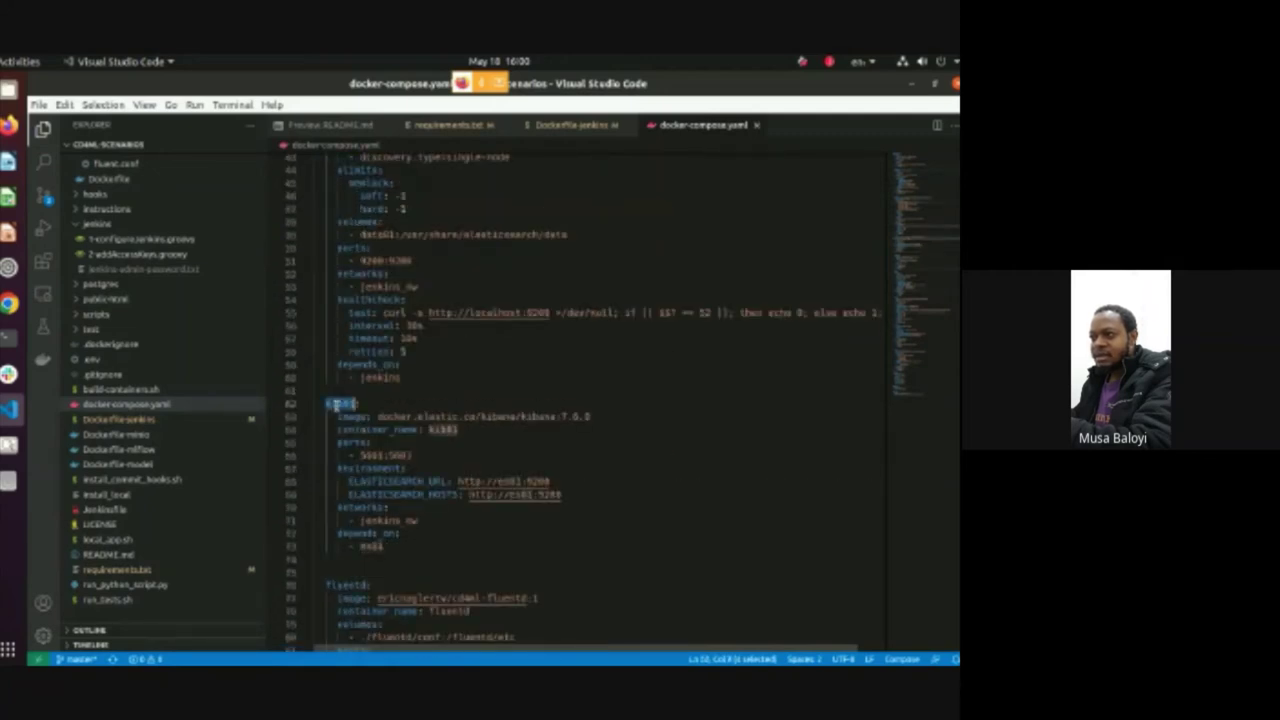
scroll(549, 466, "down", 3)
left_click(353, 447)
double_click(353, 447)
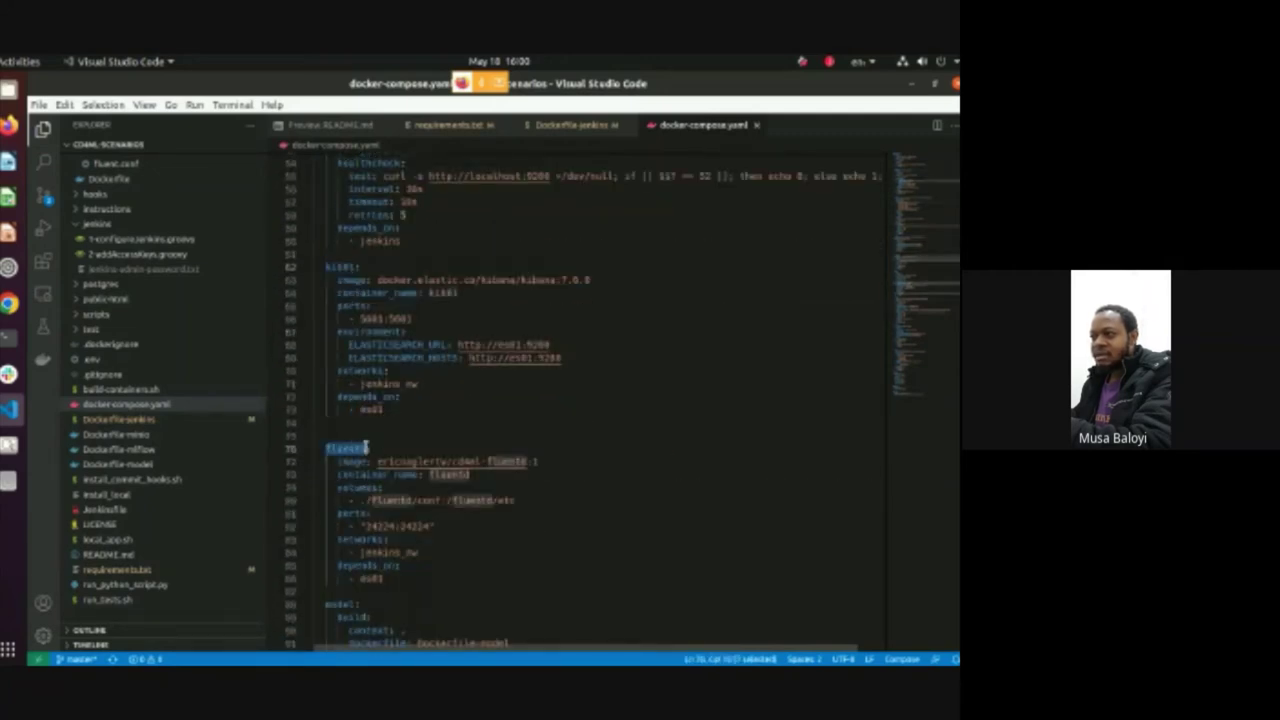
scroll(355, 445, "down", 4)
double_click(340, 433)
Highlight the minio, mlflow and dev service keys in docker-compose.yaml, one after another
scroll(474, 451, "down", 4)
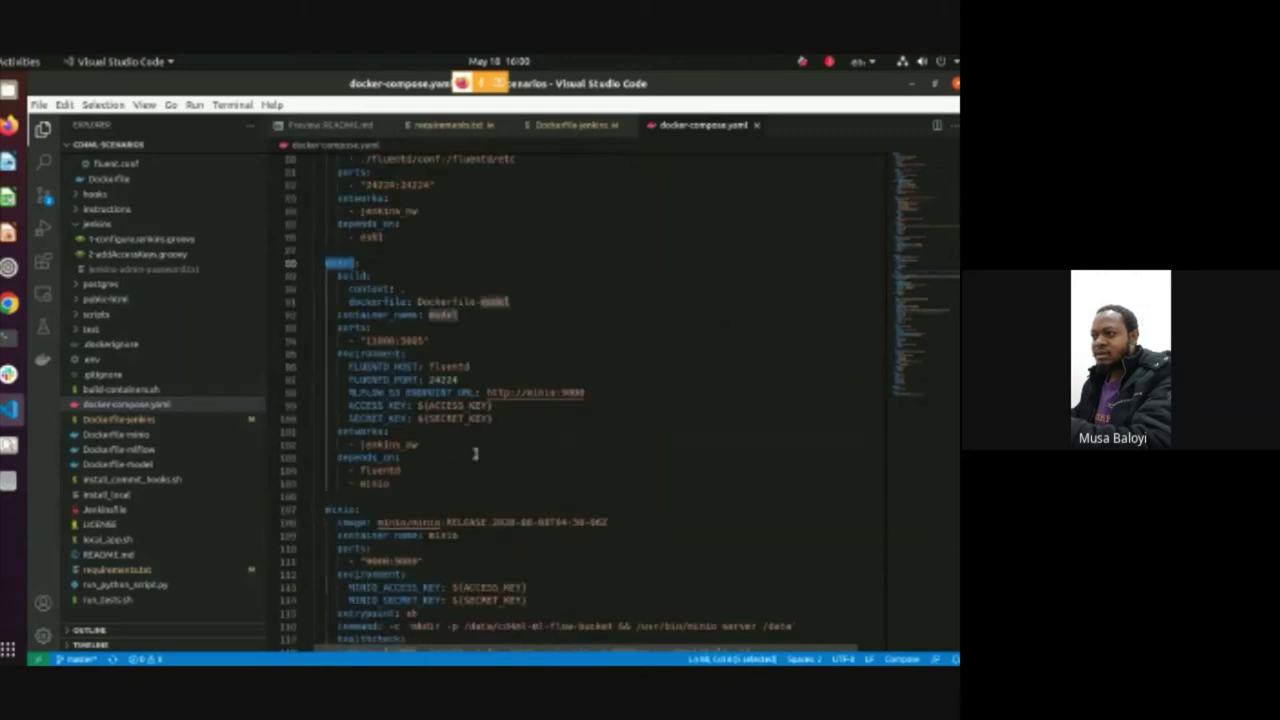
scroll(474, 451, "down", 4)
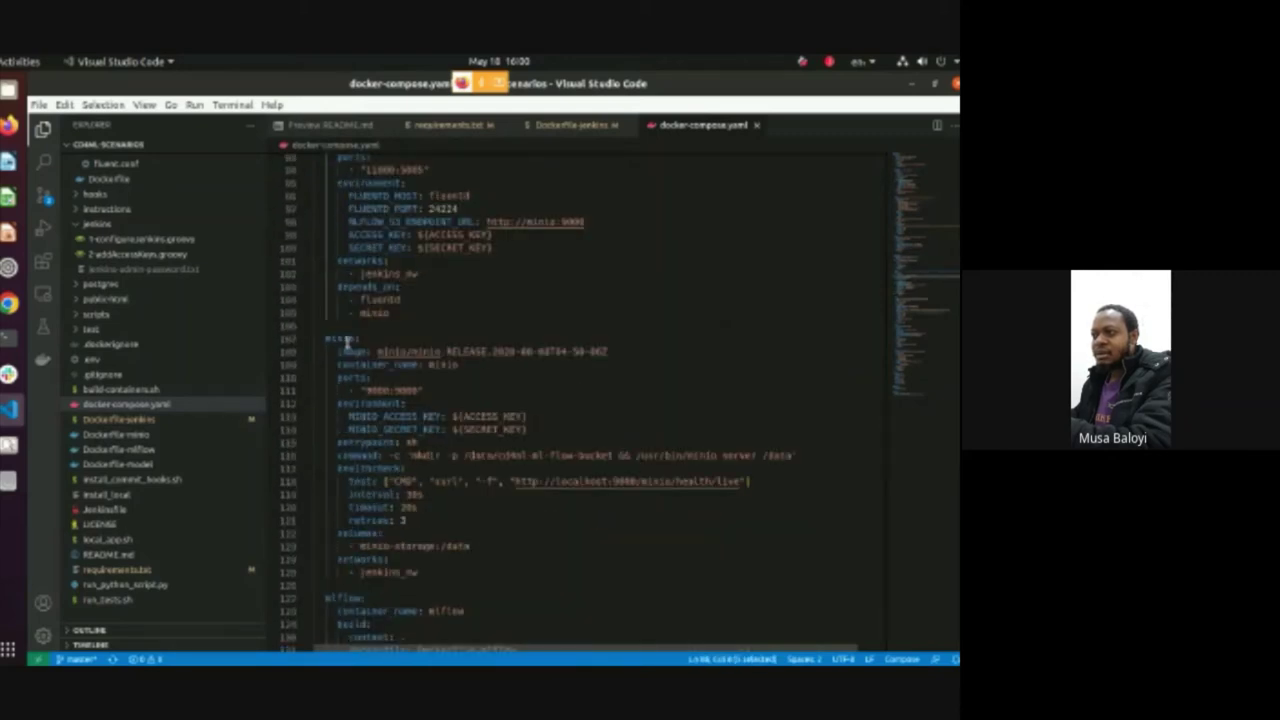
double_click(342, 338)
scroll(416, 372, "down", 3)
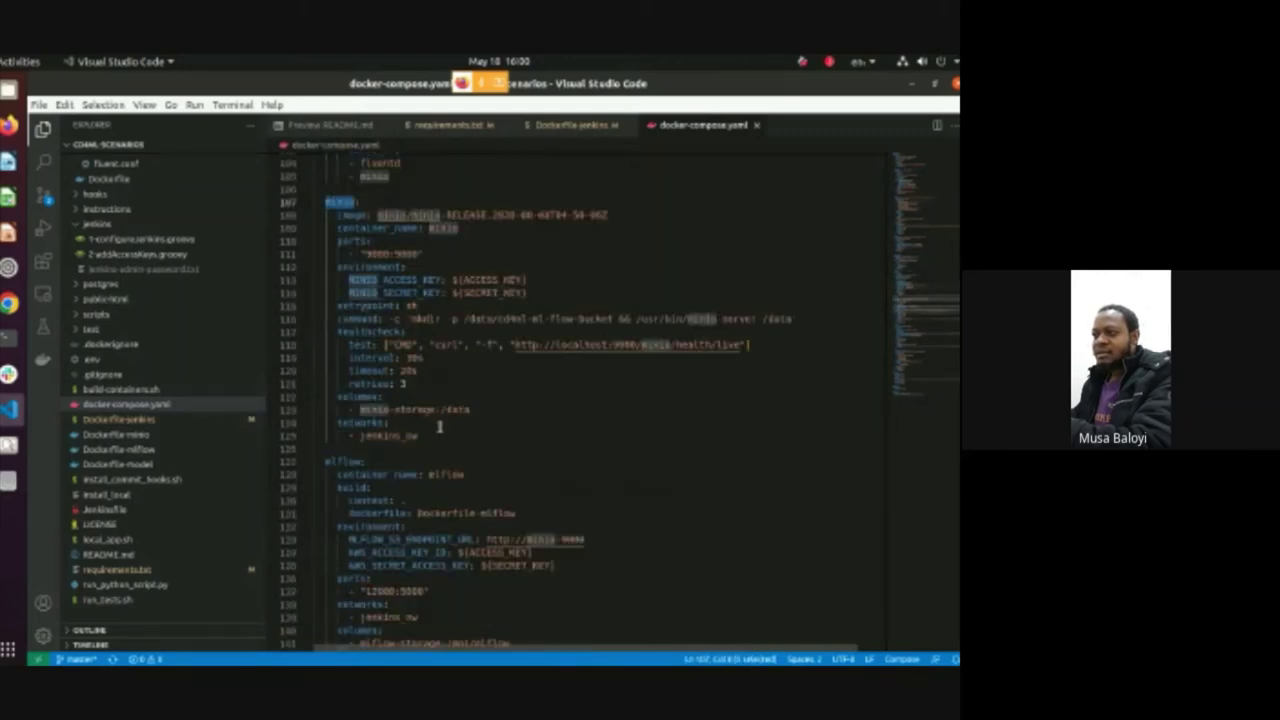
double_click(340, 457)
scroll(481, 483, "down", 3)
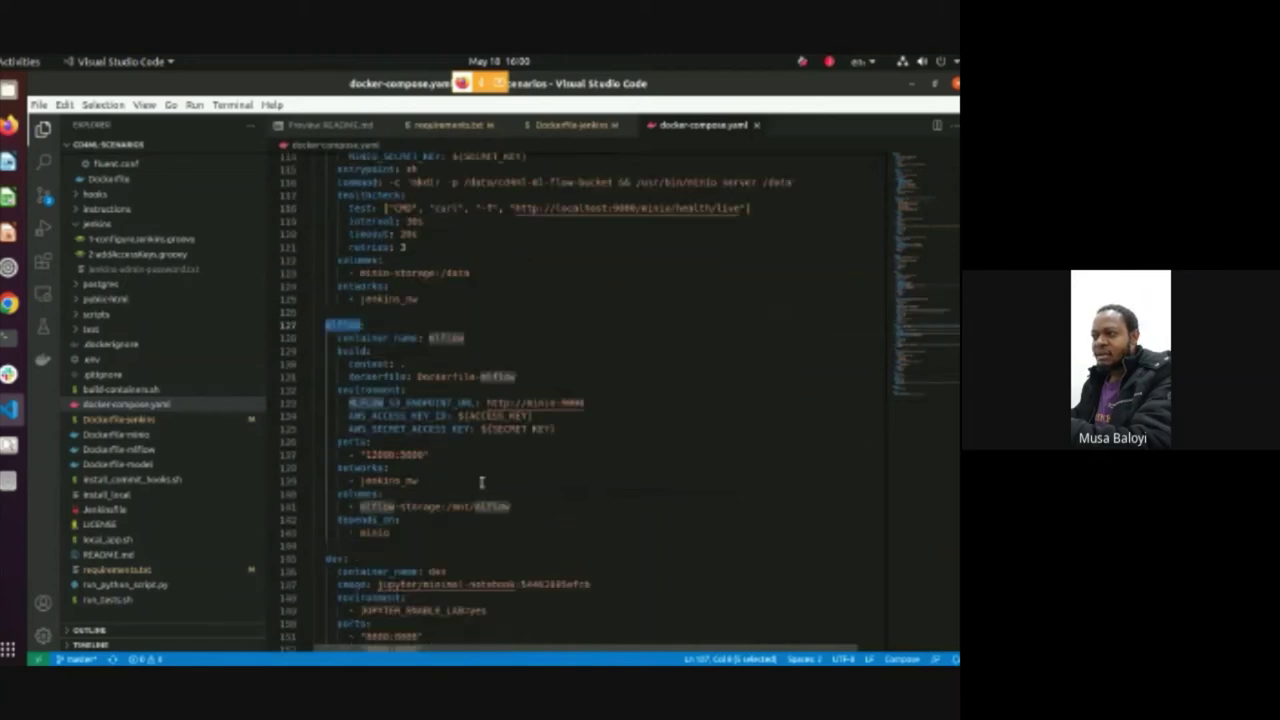
left_click(412, 328)
scroll(361, 398, "down", 2)
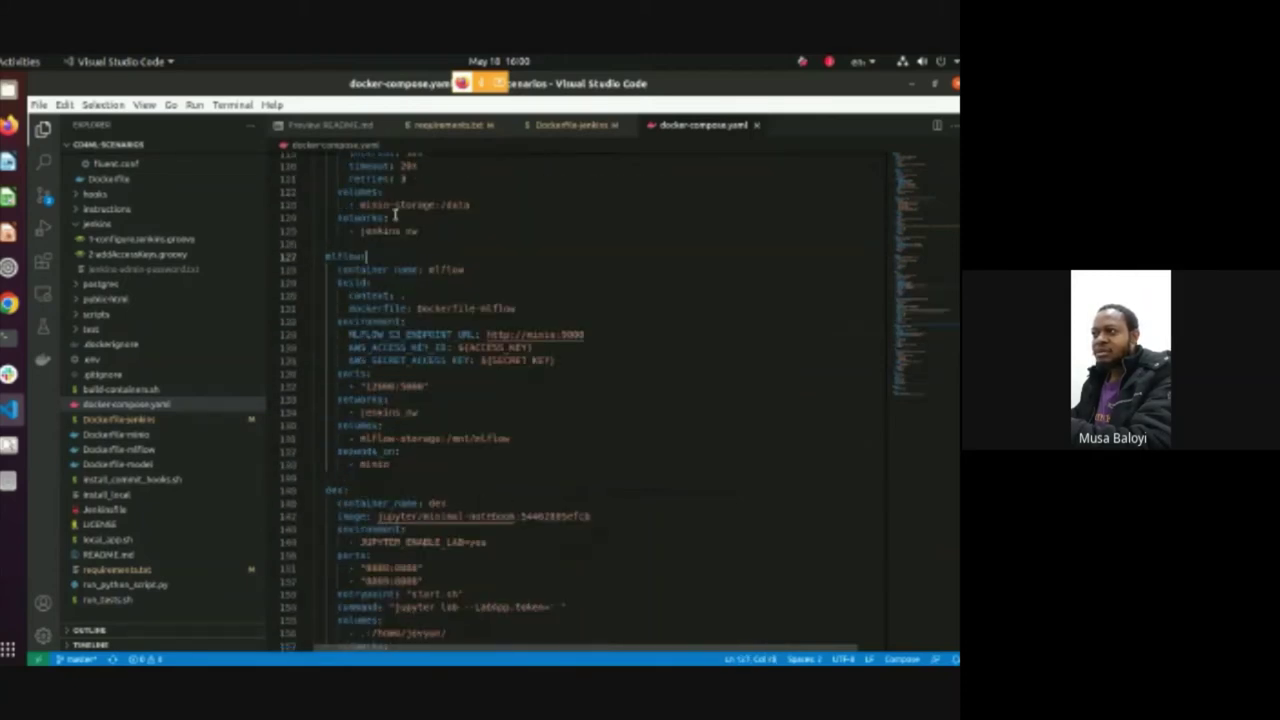
double_click(340, 257)
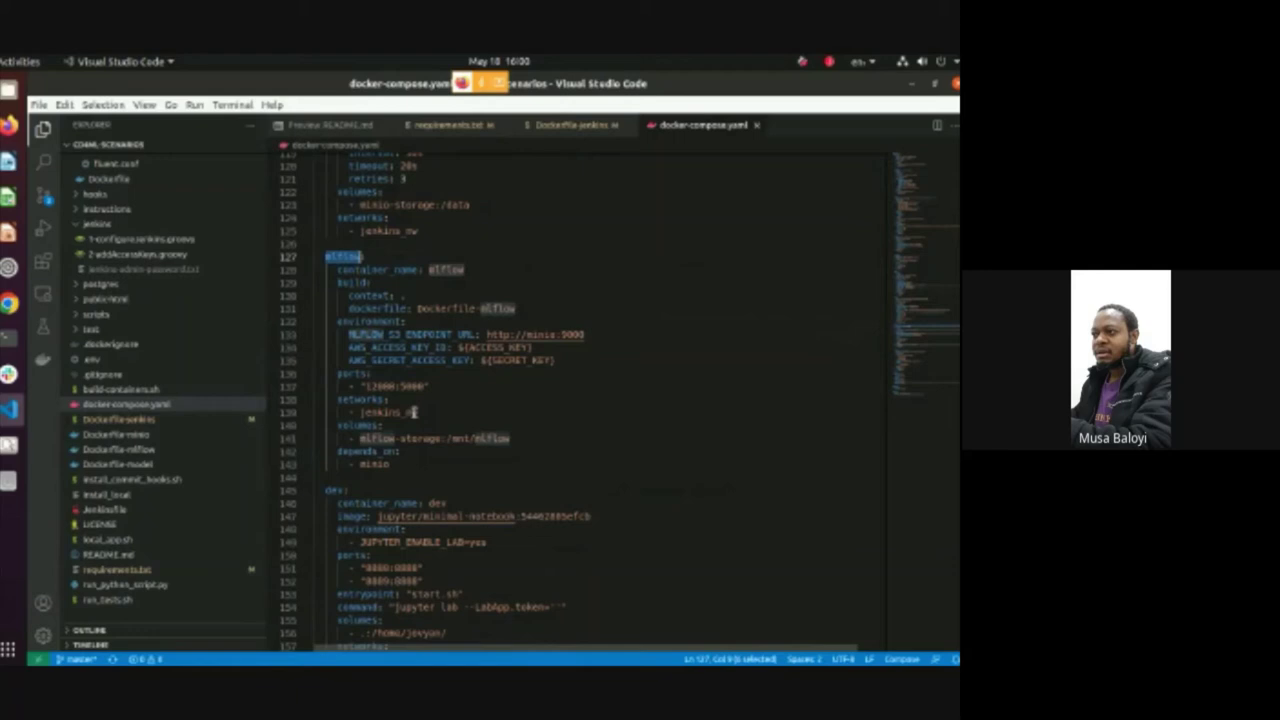
double_click(333, 489)
scroll(518, 486, "down", 2)
scroll(512, 465, "down", 2)
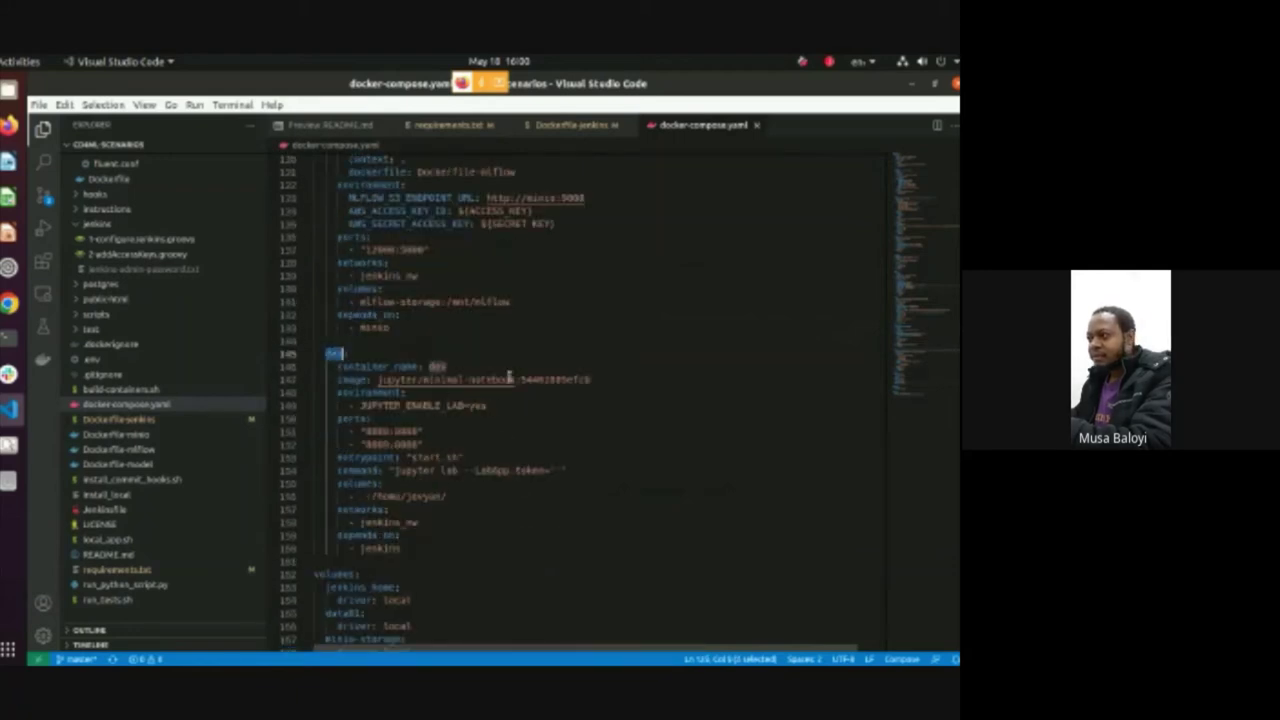
Highlight the top-level volumes block near the end of docker-compose.yaml, from jenkins_home through mlflow-storage
scroll(432, 433, "down", 3)
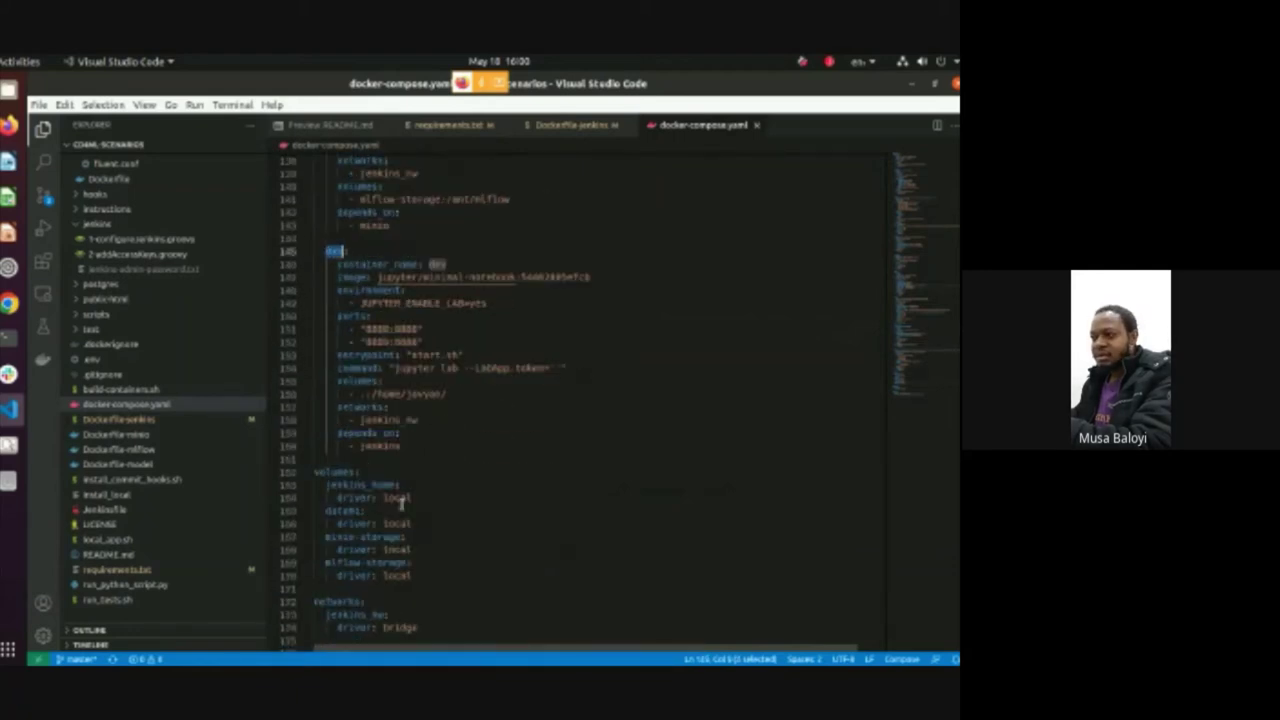
scroll(400, 480, "down", 3)
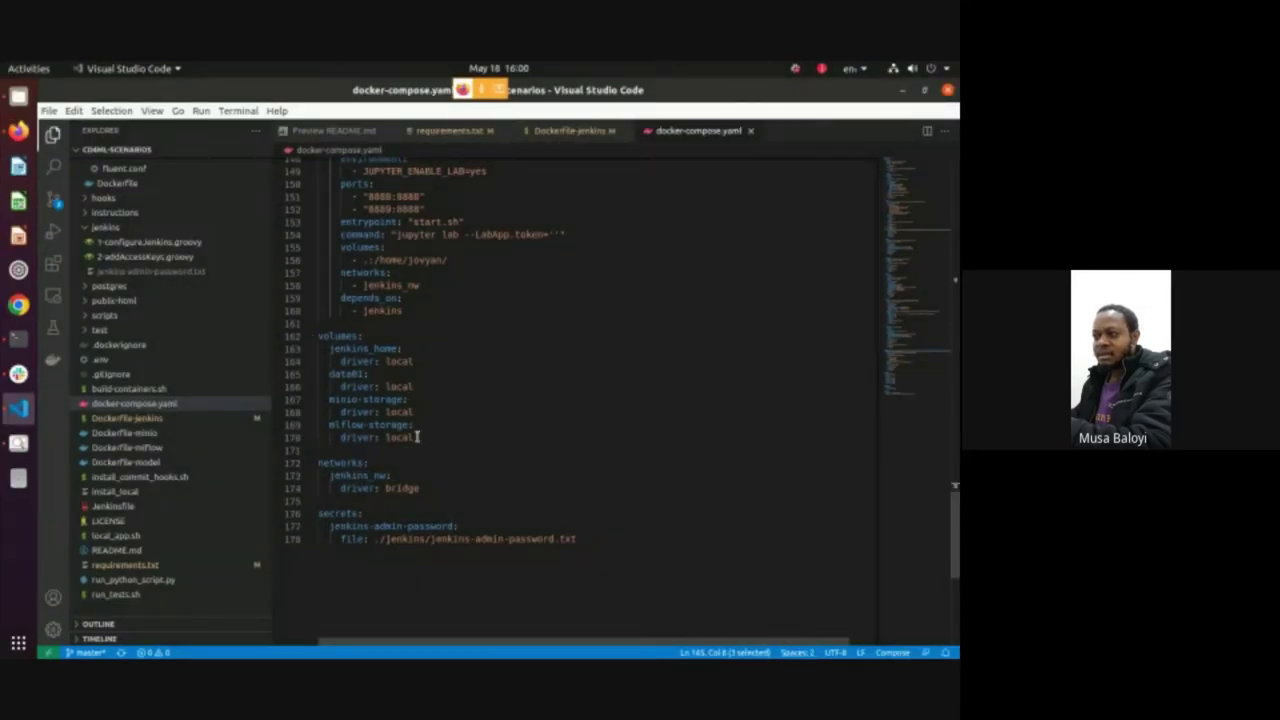
left_click_drag(418, 436, 306, 327)
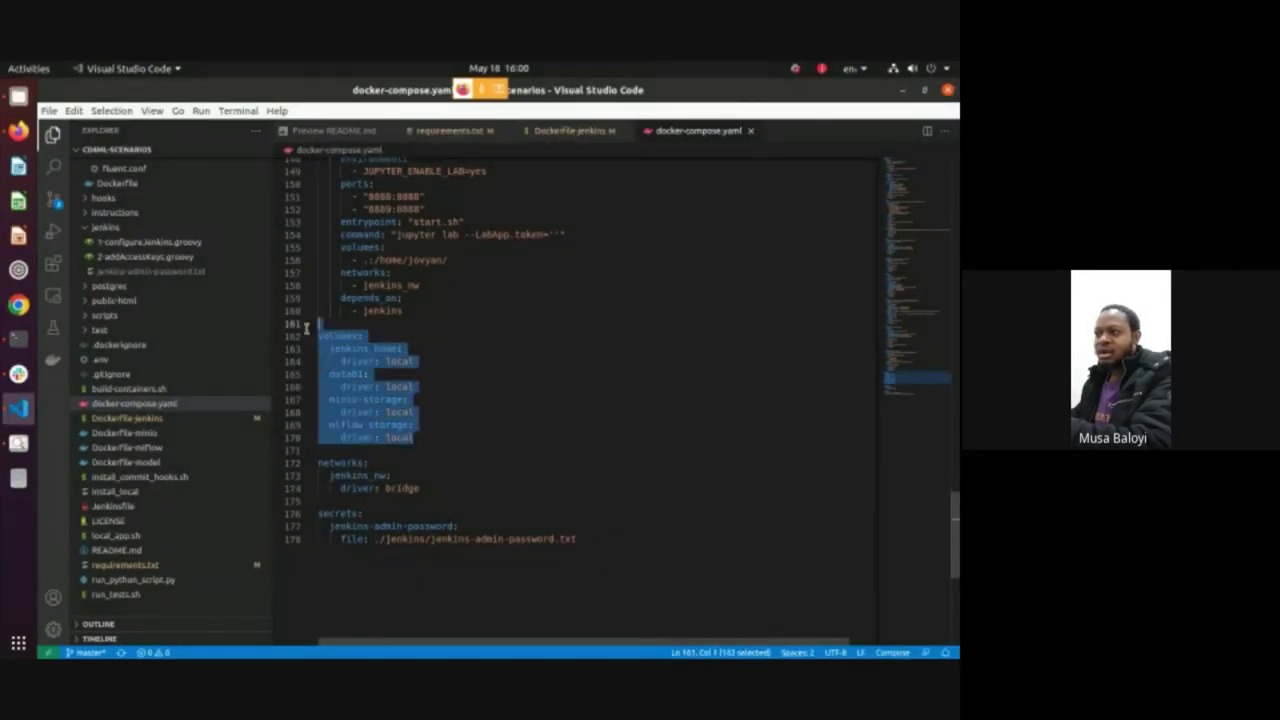
left_click(412, 334)
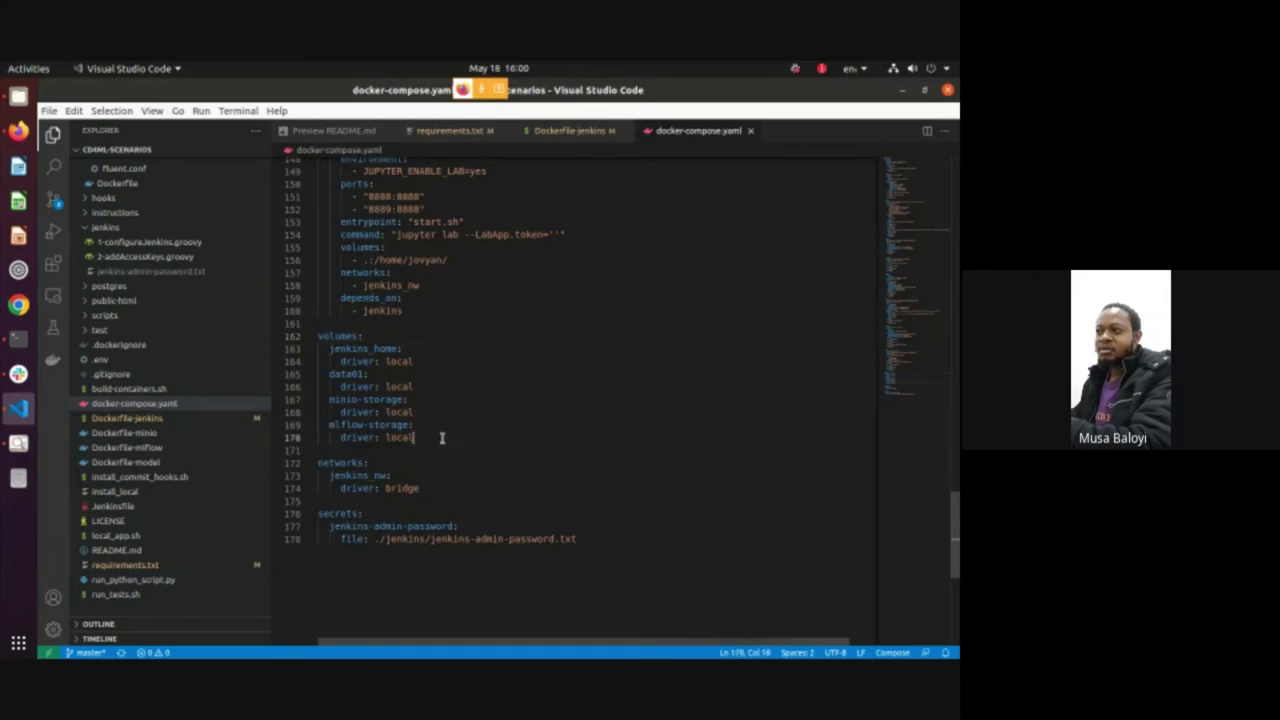
left_click_drag(440, 434, 315, 337)
Return to the start of docker-compose.yaml and highlight the welcome service block and its image value httpd:2.4-alpine
scroll(400, 360, "up", 7)
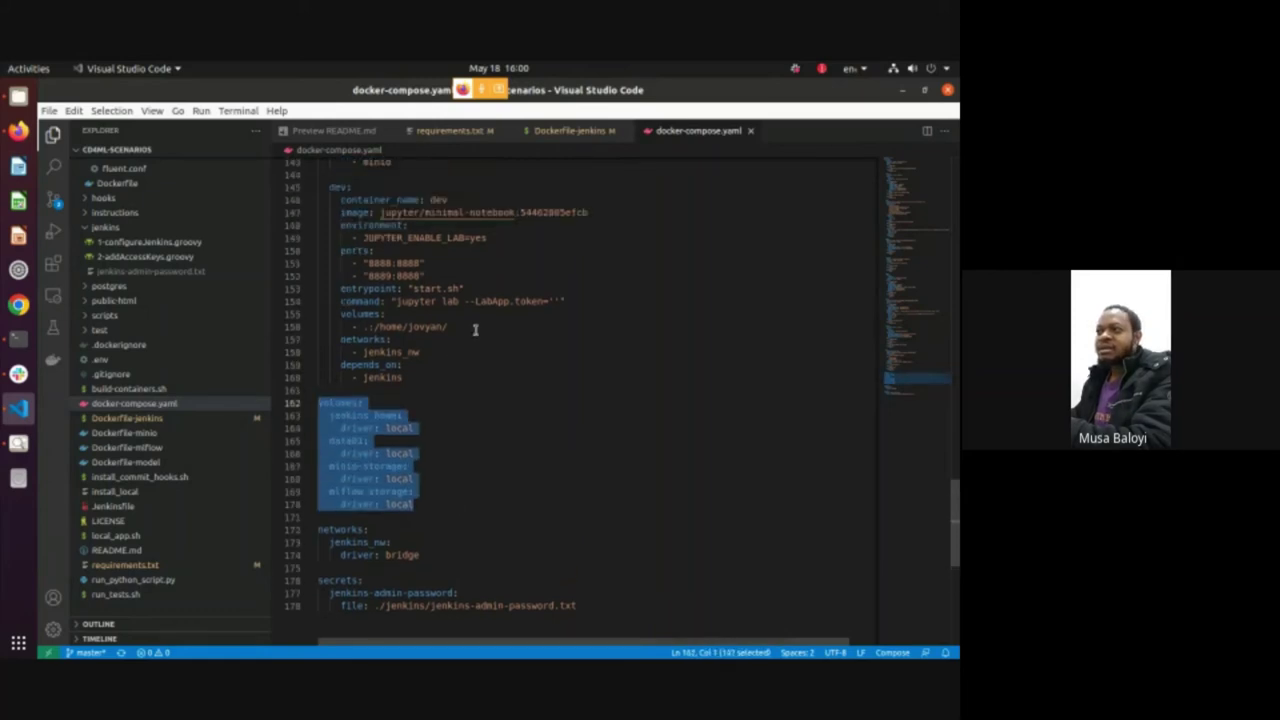
left_click(483, 366)
scroll(495, 403, "up", 2)
scroll(495, 403, "up", 20)
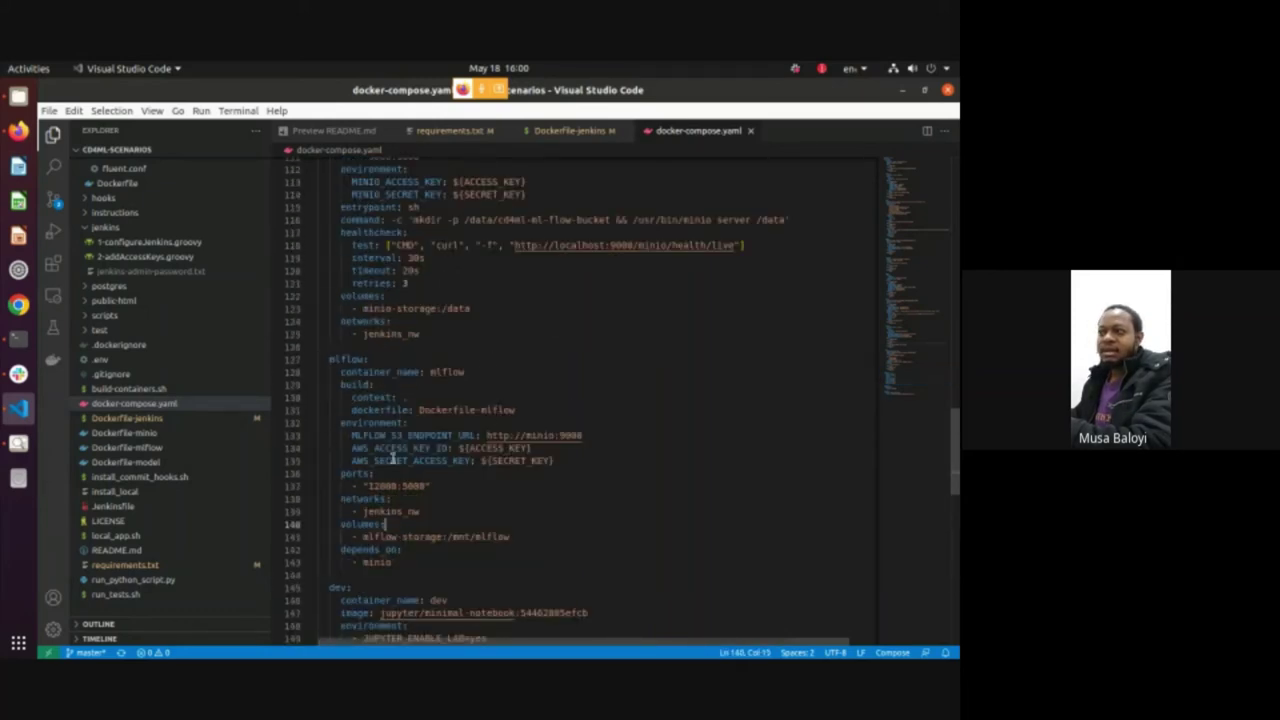
scroll(570, 376, "up", 11)
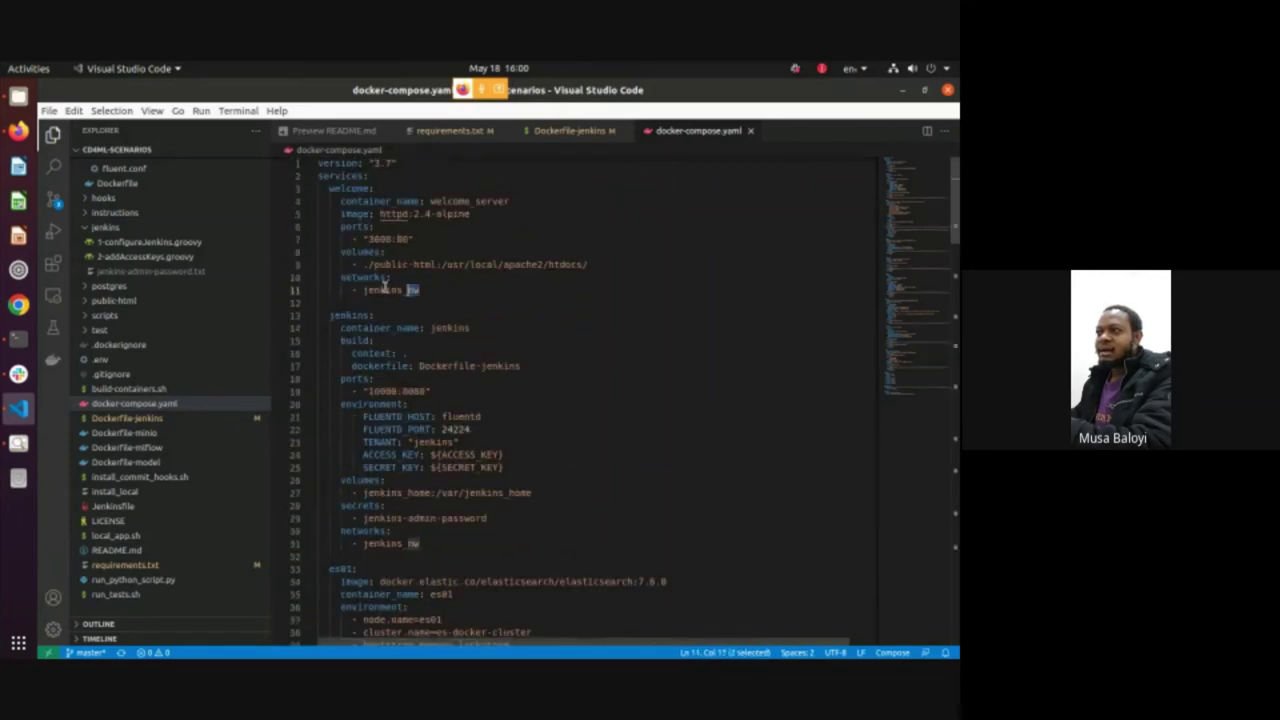
left_click_drag(420, 290, 330, 187)
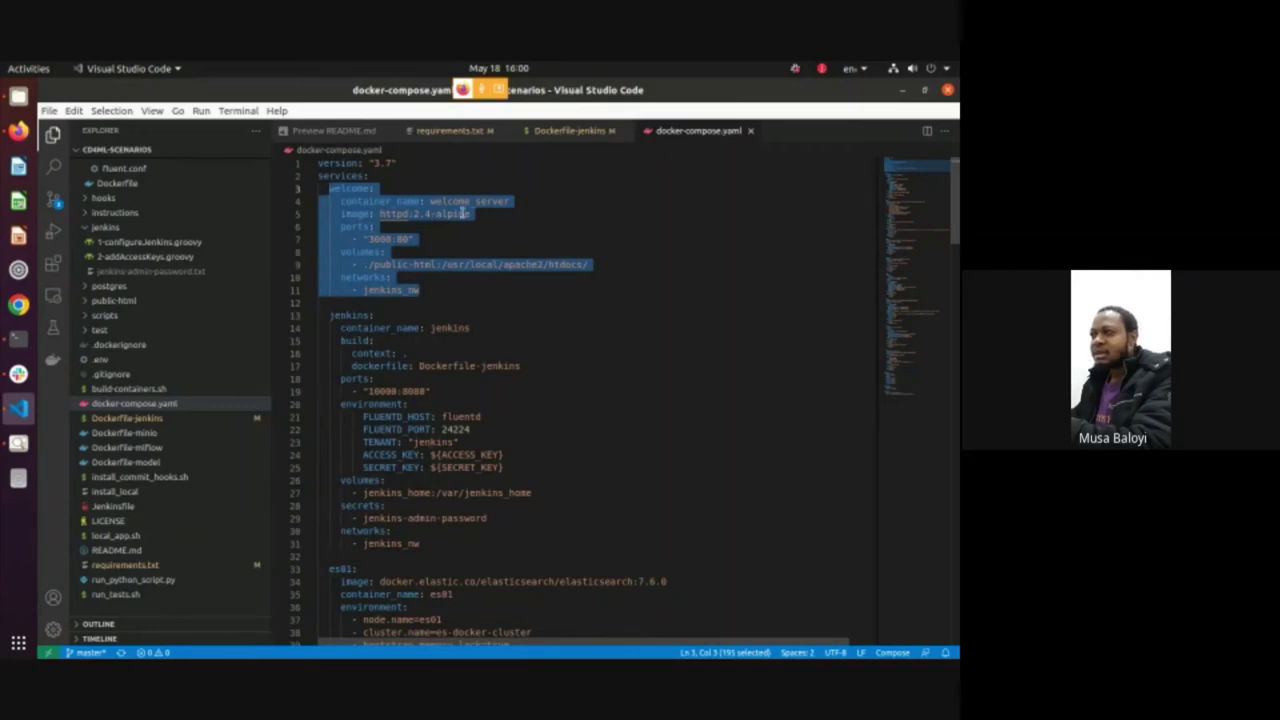
left_click(462, 213)
left_click_drag(379, 213, 476, 214)
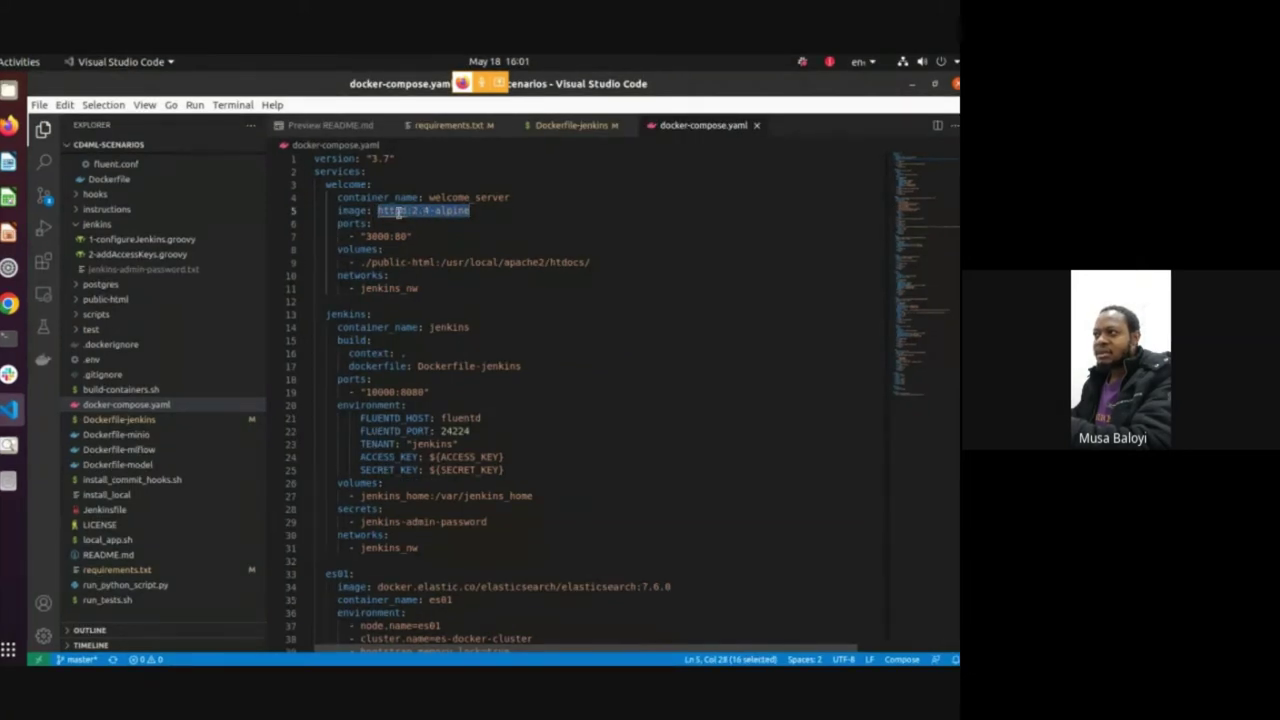
Highlight the jenkins service's build section with Dockerfile-jenkins, and both ports of its 10000:8080 mapping
left_click_drag(338, 341, 518, 366)
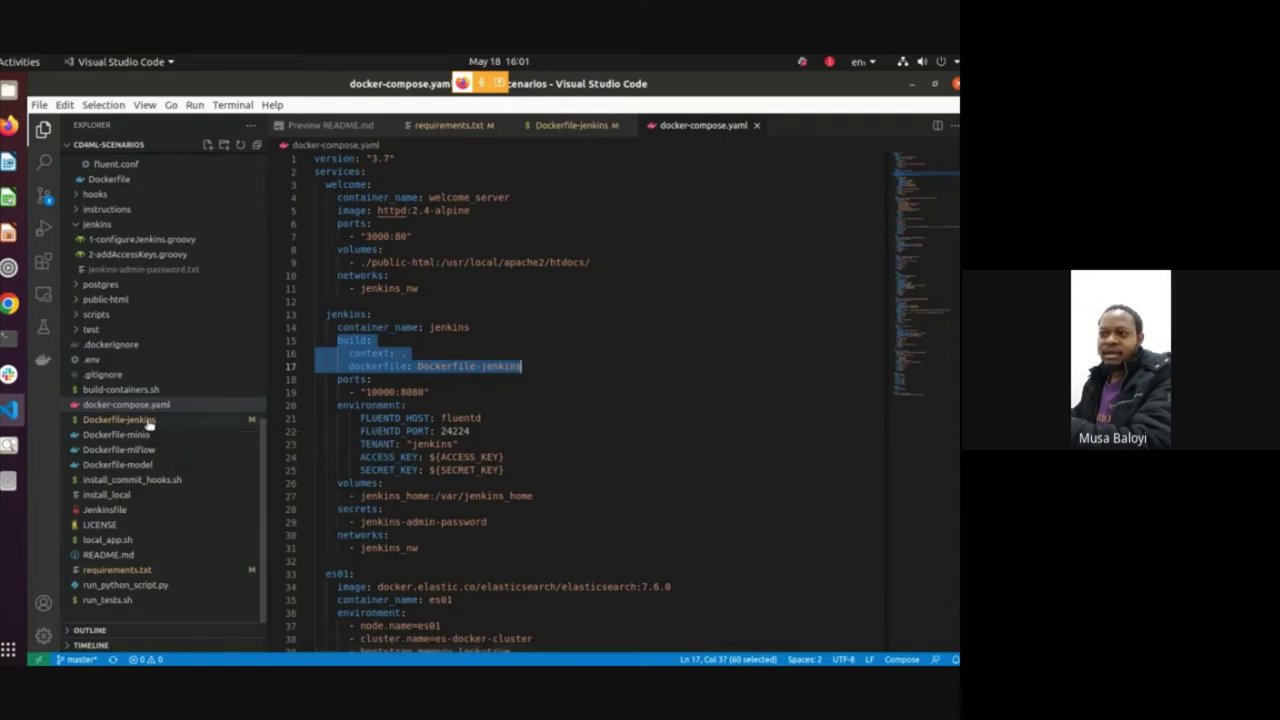
scroll(487, 401, "down", 2)
scroll(487, 401, "down", 1)
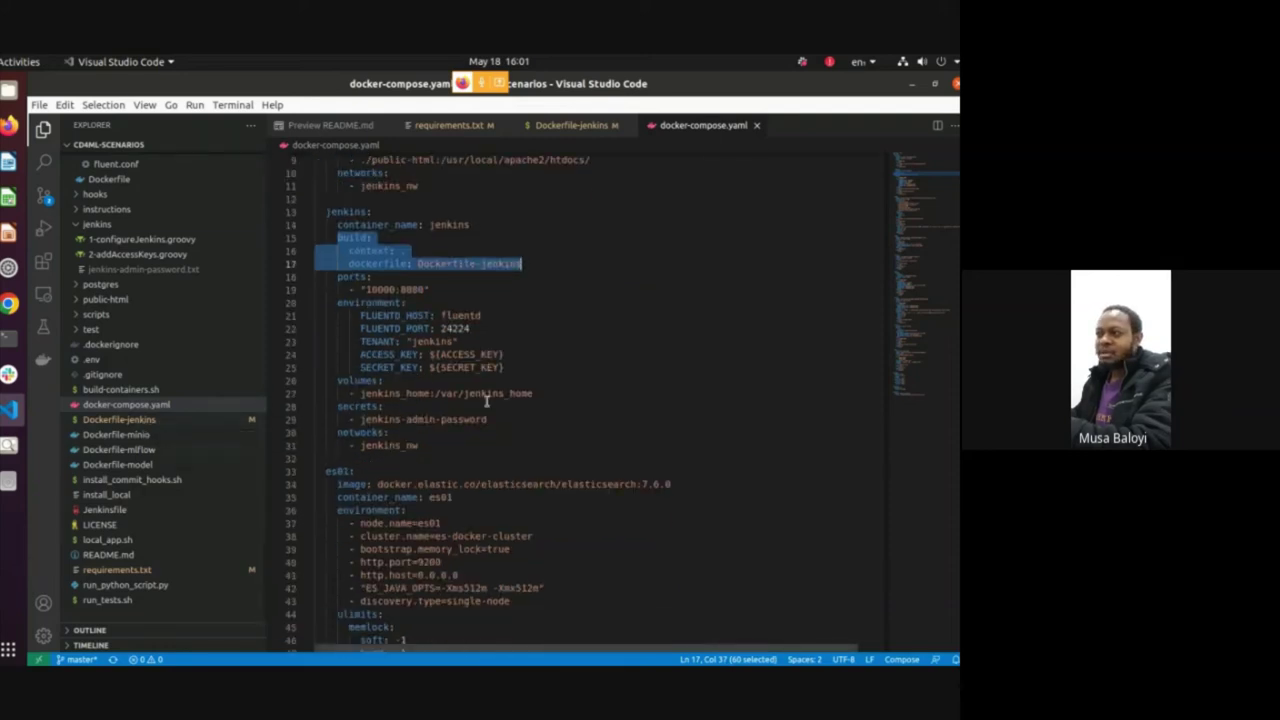
left_click_drag(360, 289, 413, 290)
double_click(381, 289)
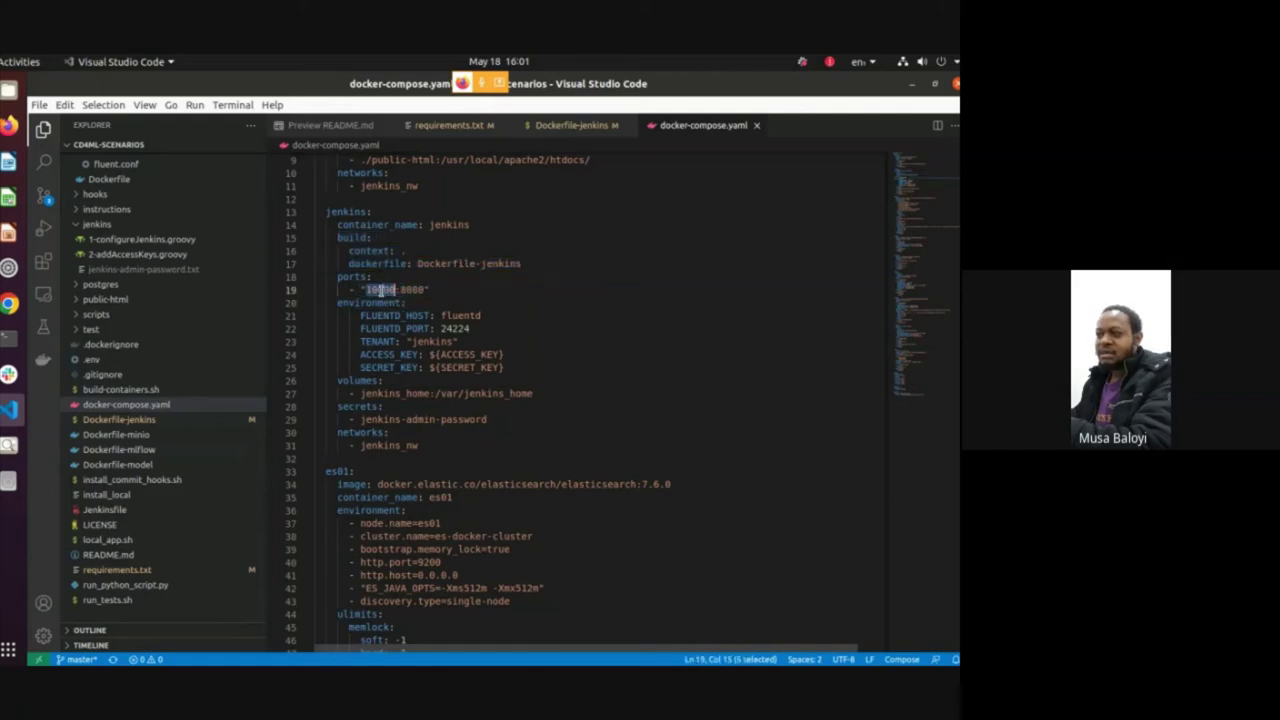
double_click(412, 289)
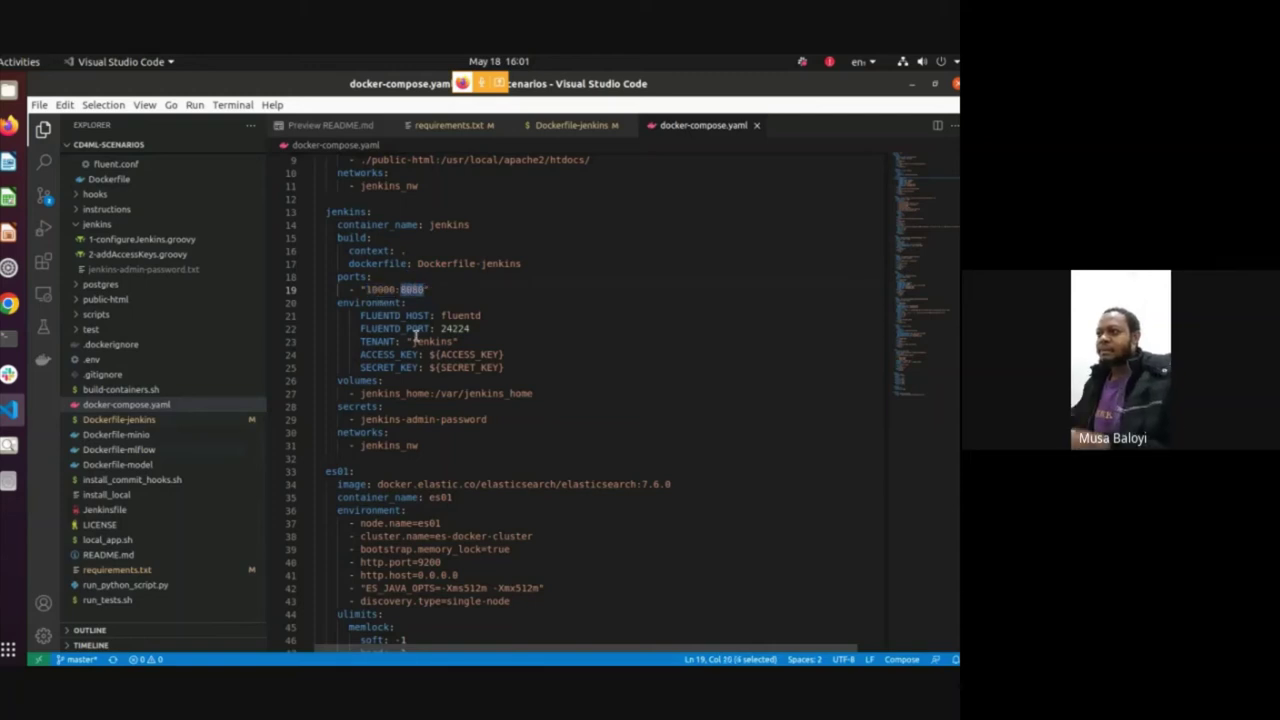
double_click(382, 289)
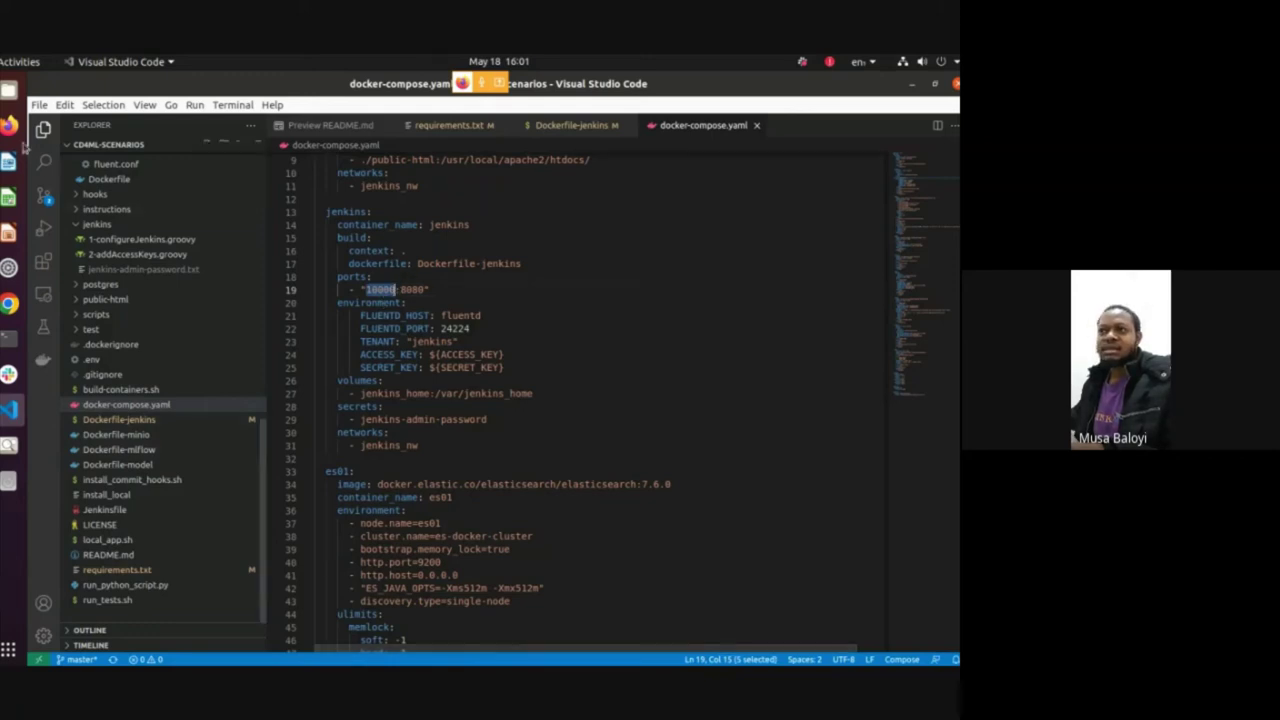
Switch to Firefox, bring up the Jenkins sign-in page, and highlight the port and full address of its localhost:10000 URL
key("alt+Tab")
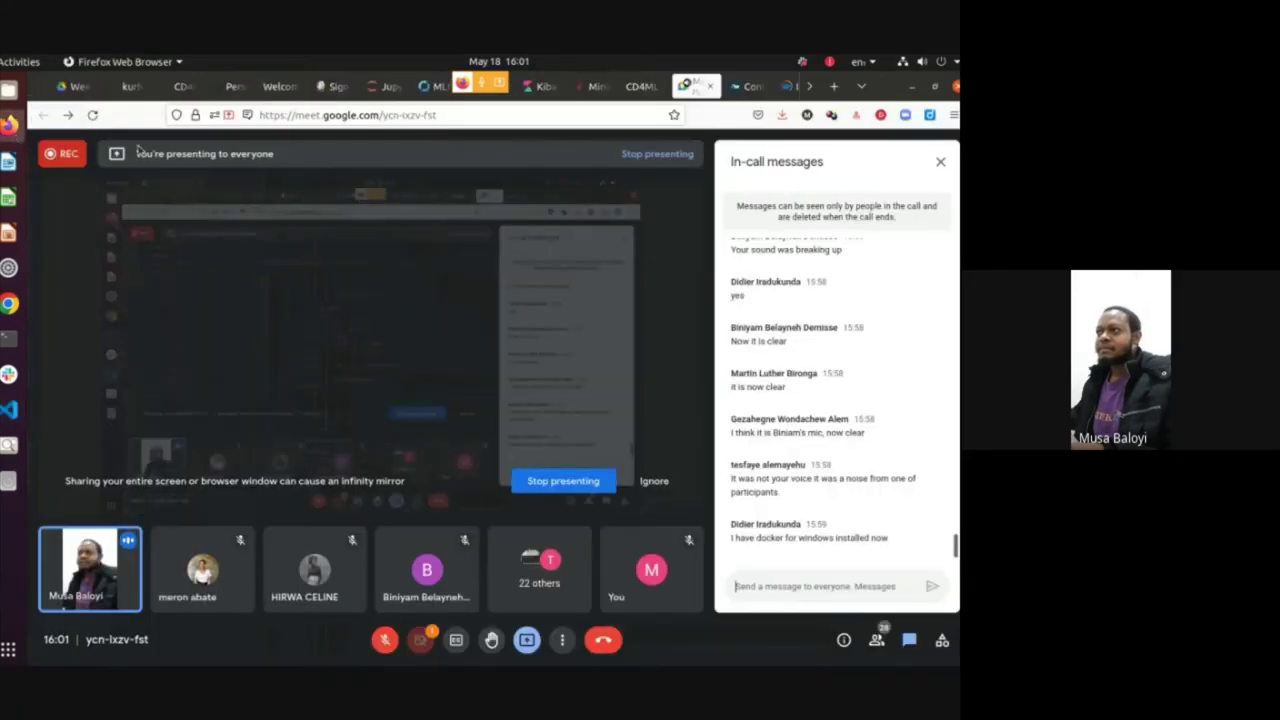
left_click(188, 88)
left_click(232, 90)
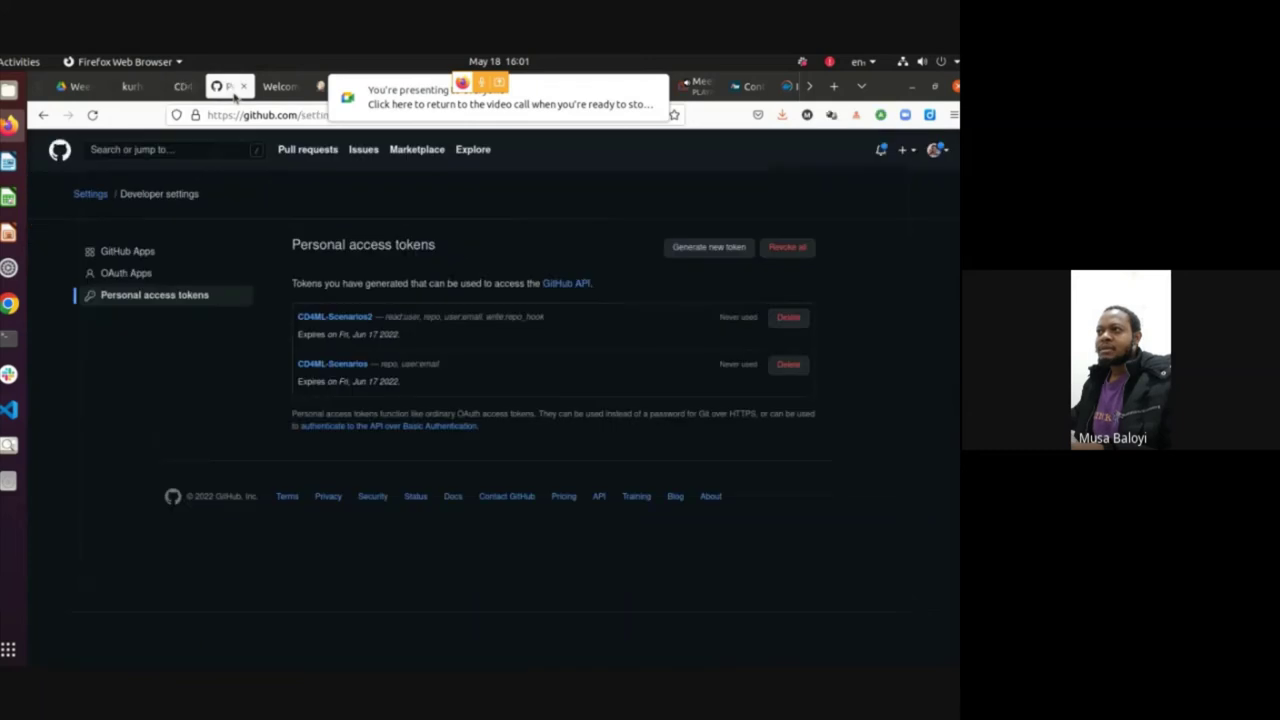
left_click(270, 88)
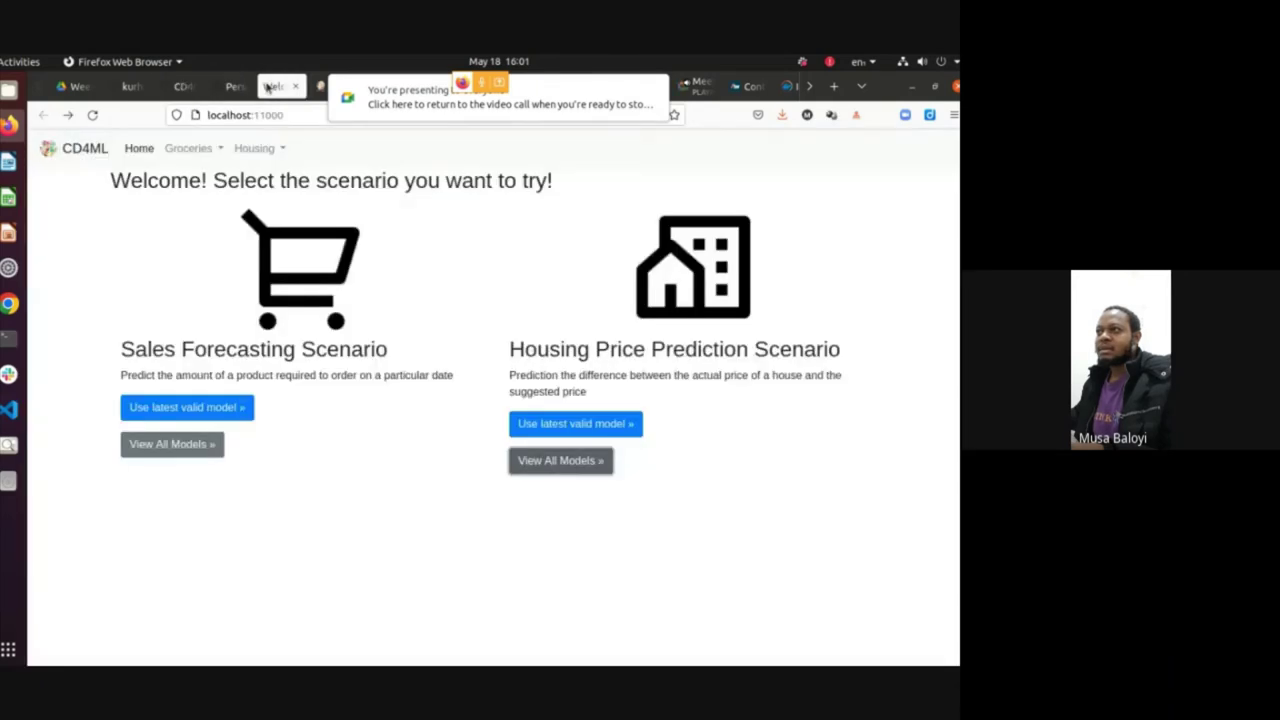
left_click(320, 88)
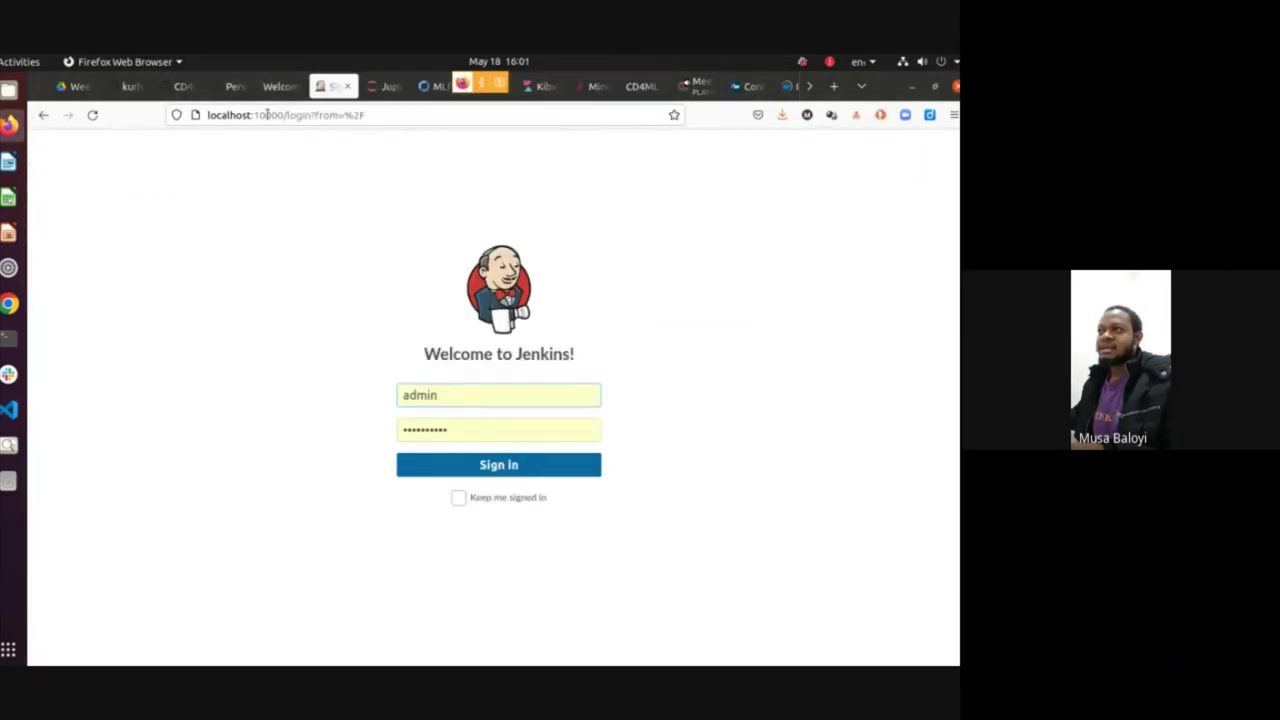
left_click_drag(267, 115, 253, 115)
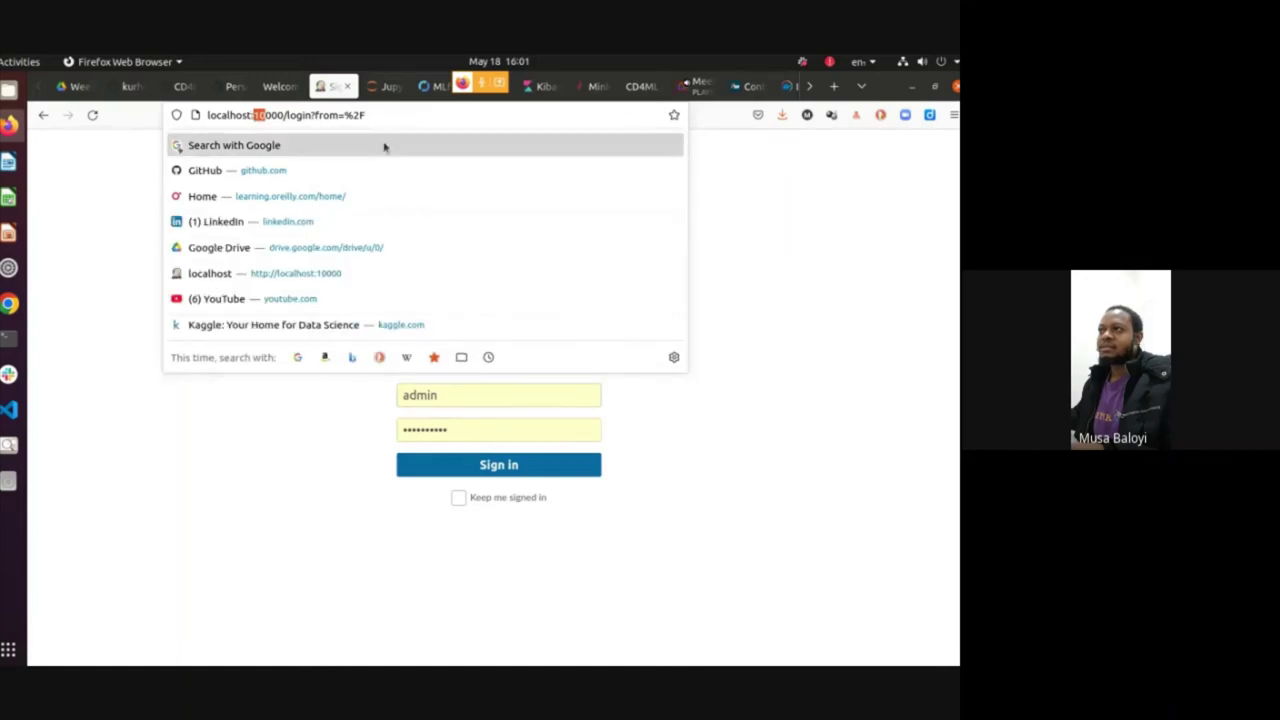
left_click(367, 120)
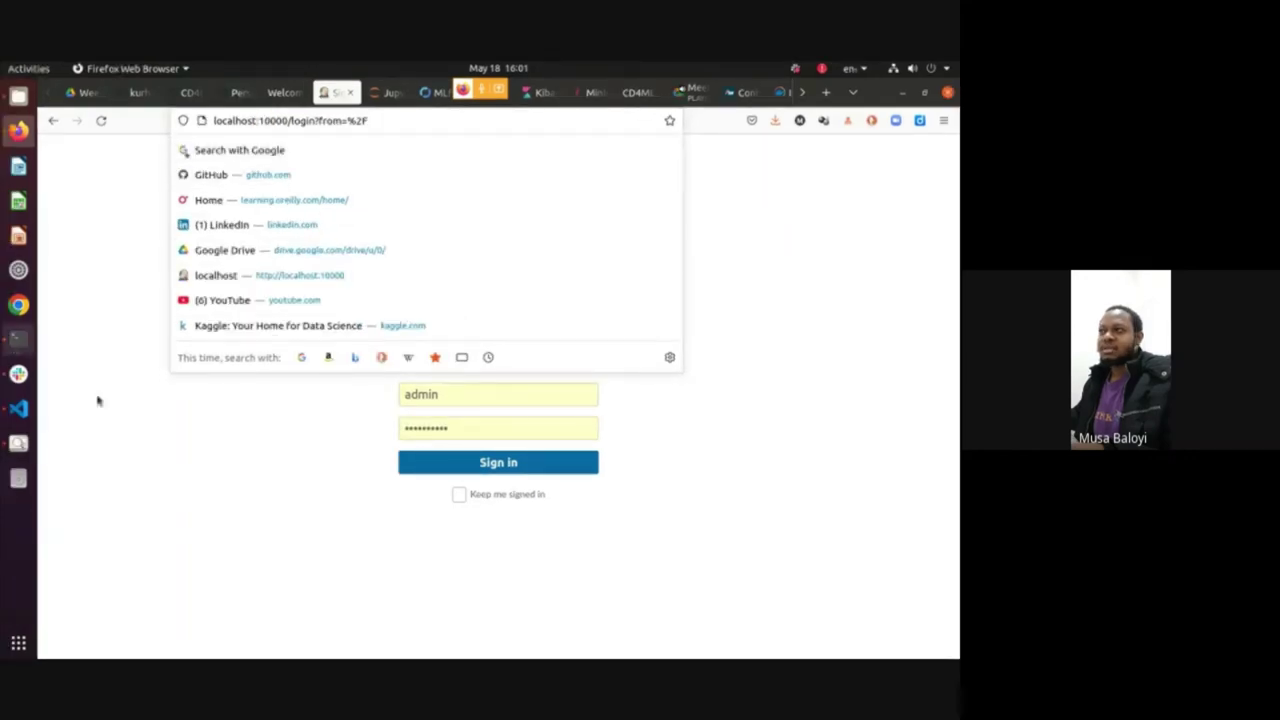
left_click_drag(213, 120, 383, 118)
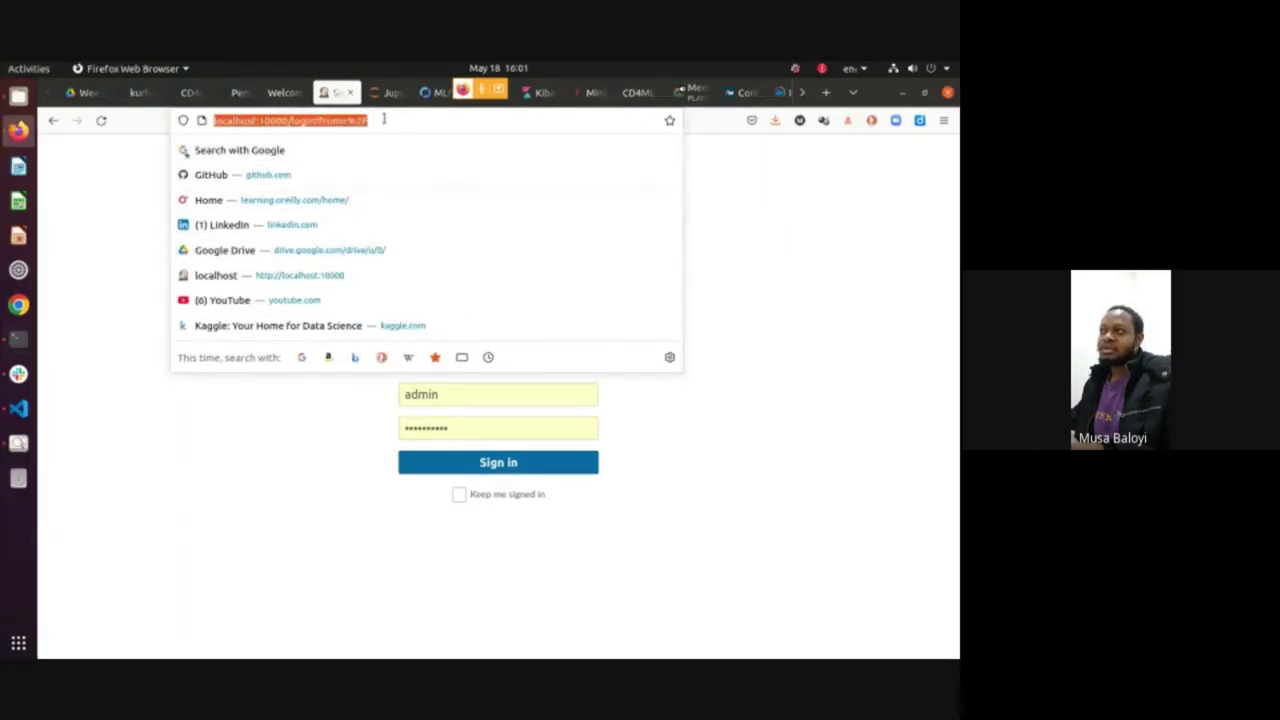
Highlight port 10000 in the Jenkins URL and, in Visual Studio Code, both ports of the jenkins service's 10000:8080 mapping
double_click(273, 120)
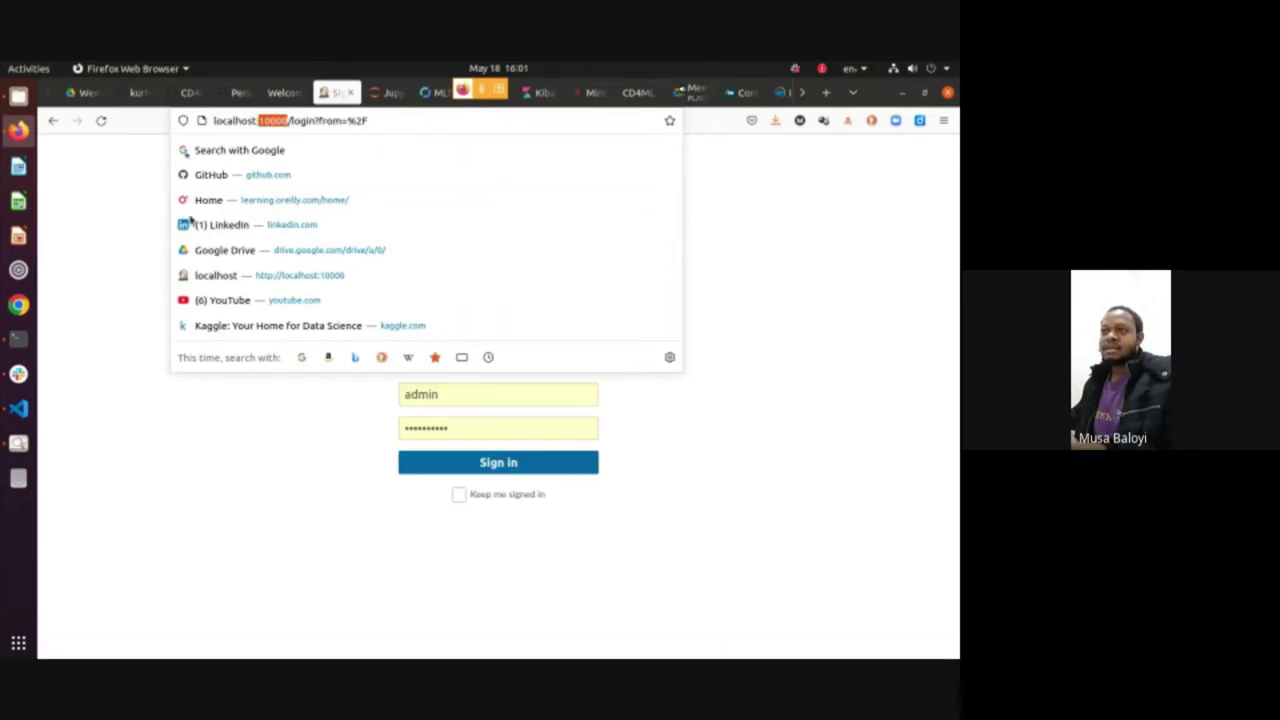
left_click(18, 408)
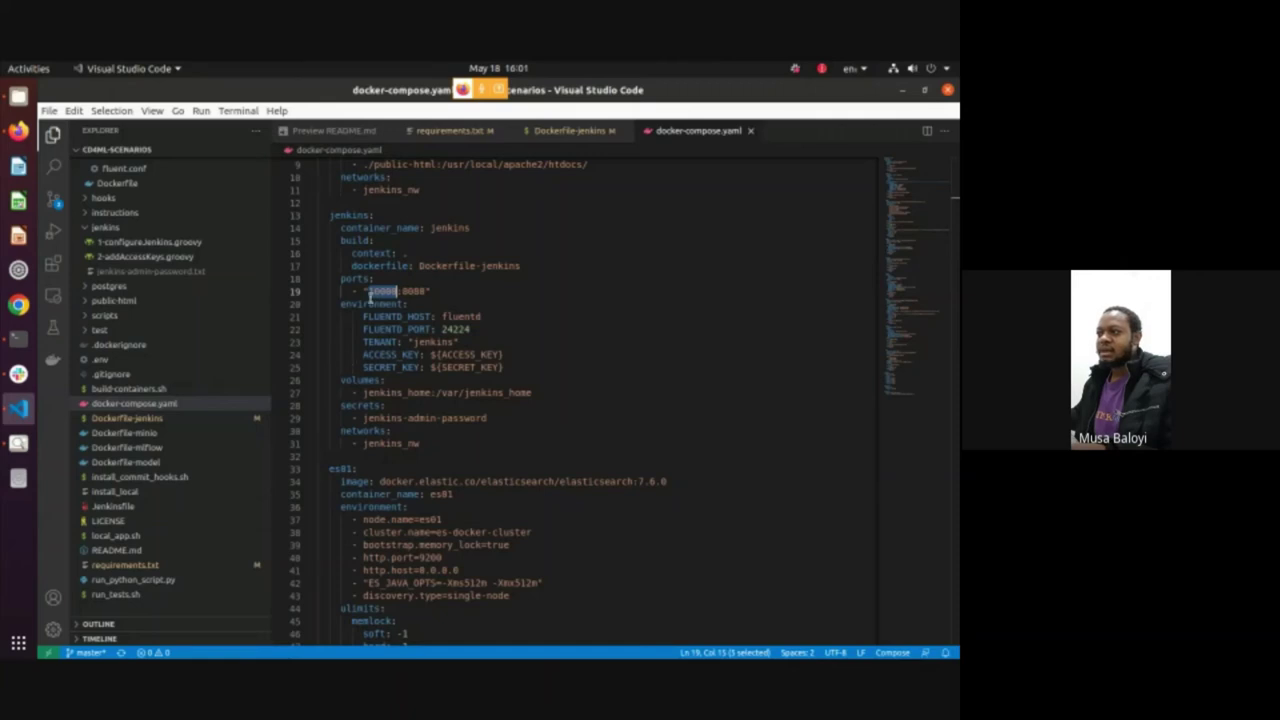
left_click(380, 291)
double_click(380, 291)
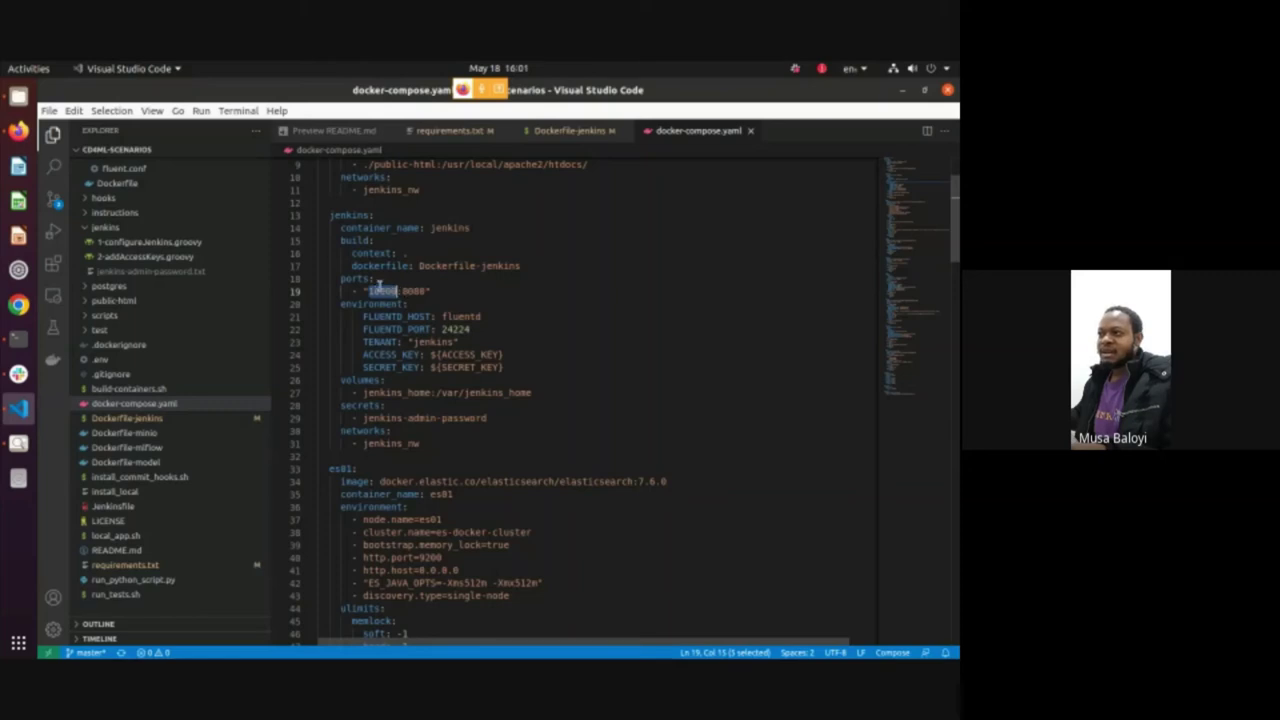
key("Escape")
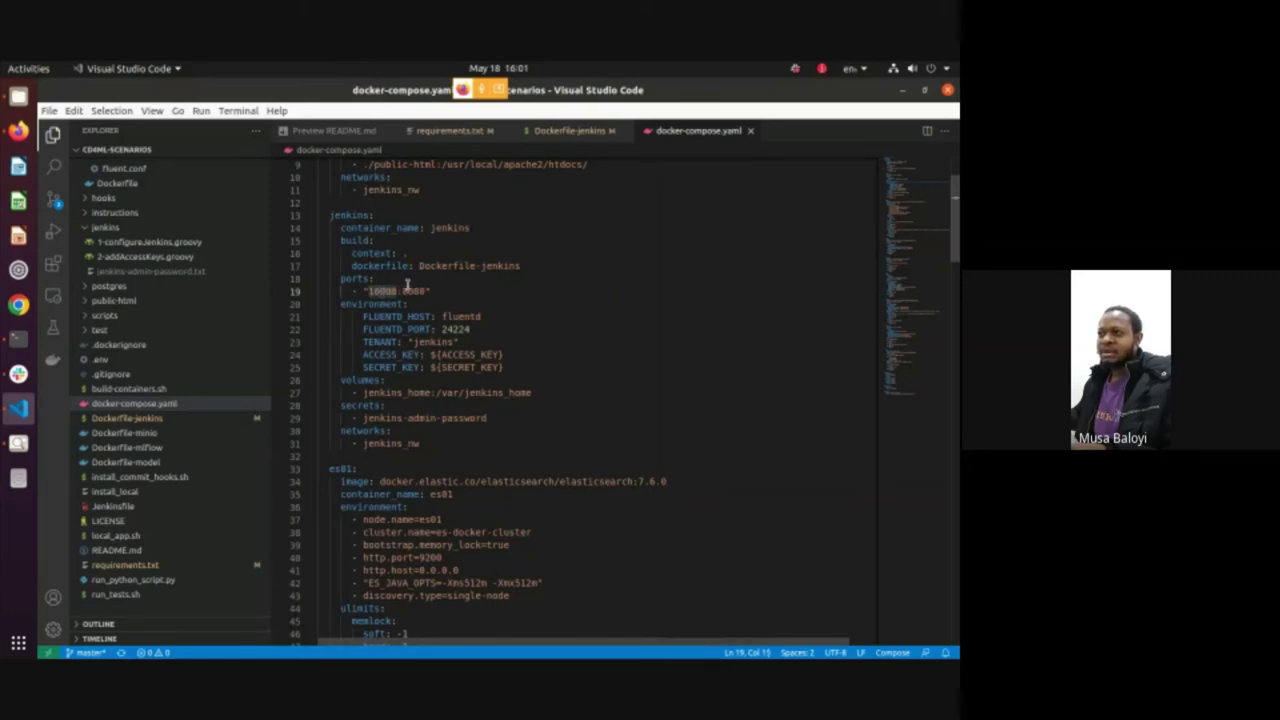
double_click(419, 290)
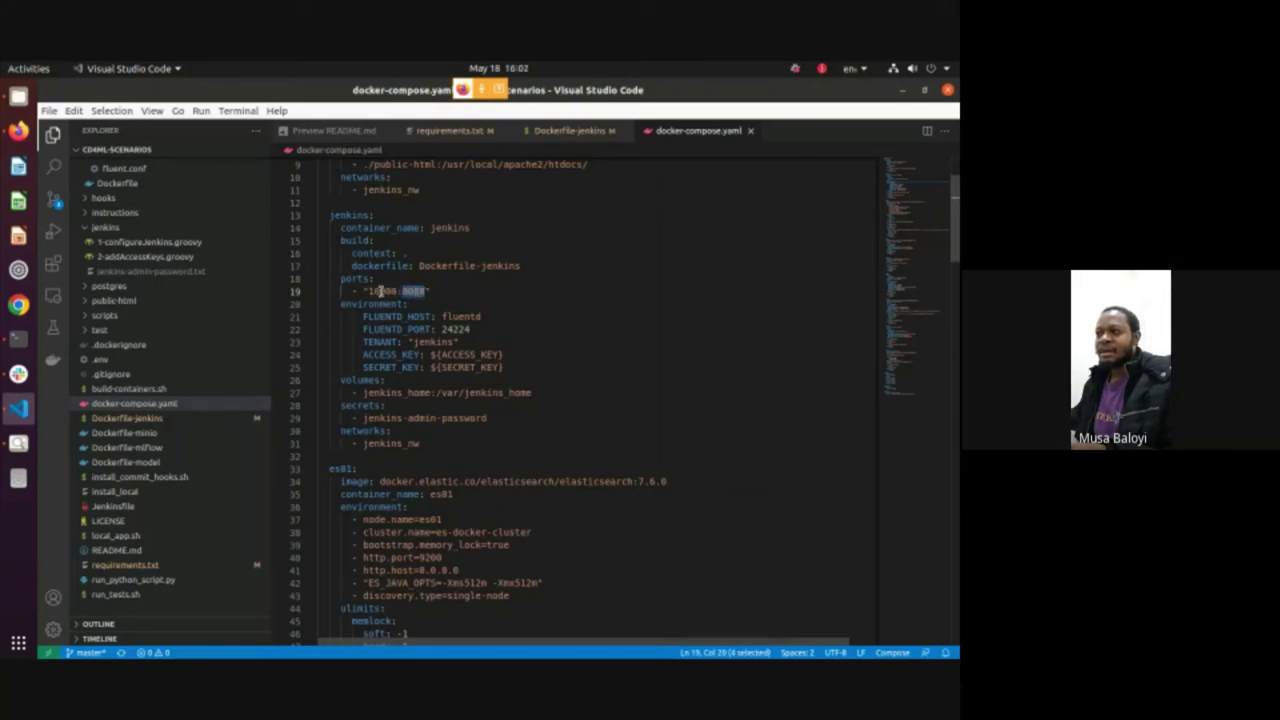
double_click(380, 290)
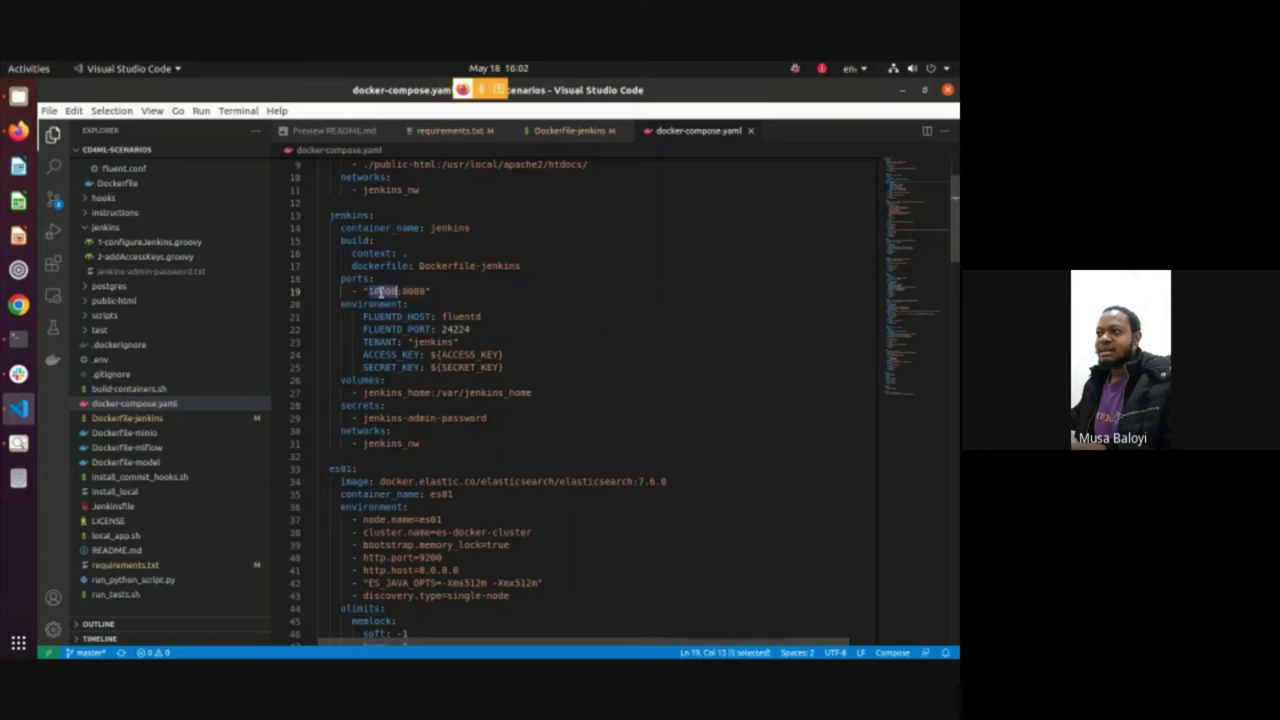
double_click(407, 290)
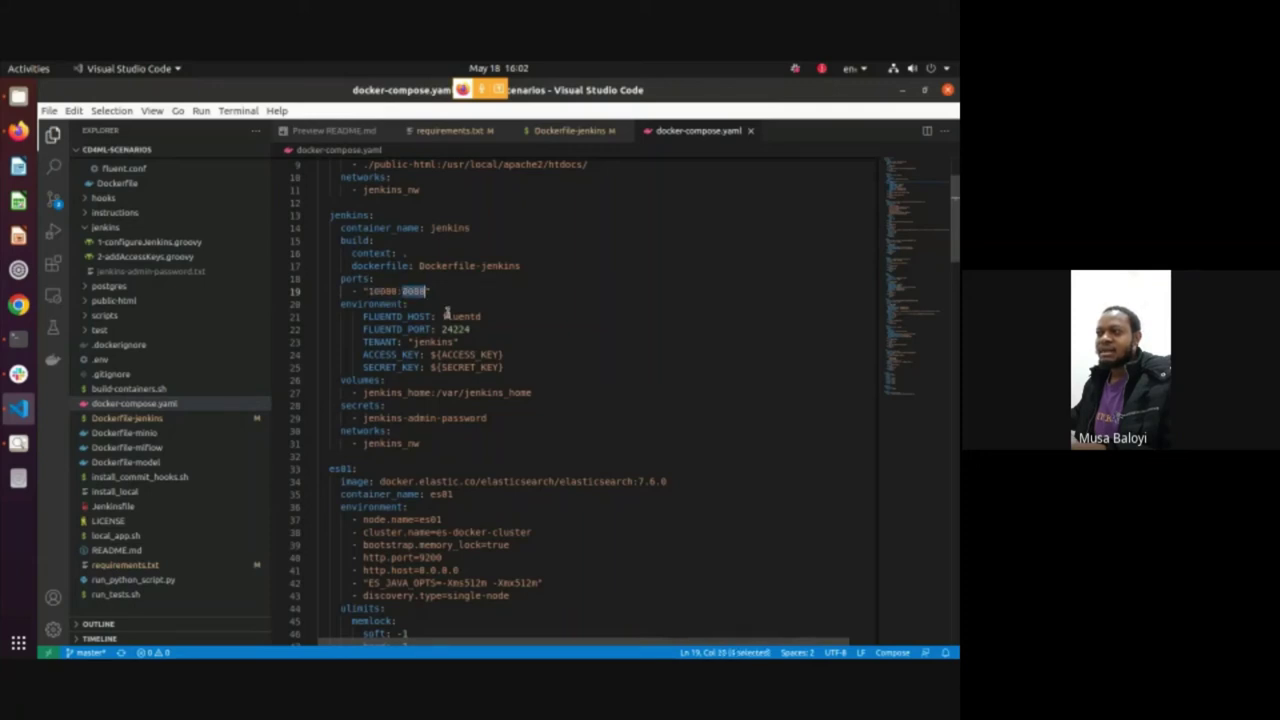
left_click(379, 291)
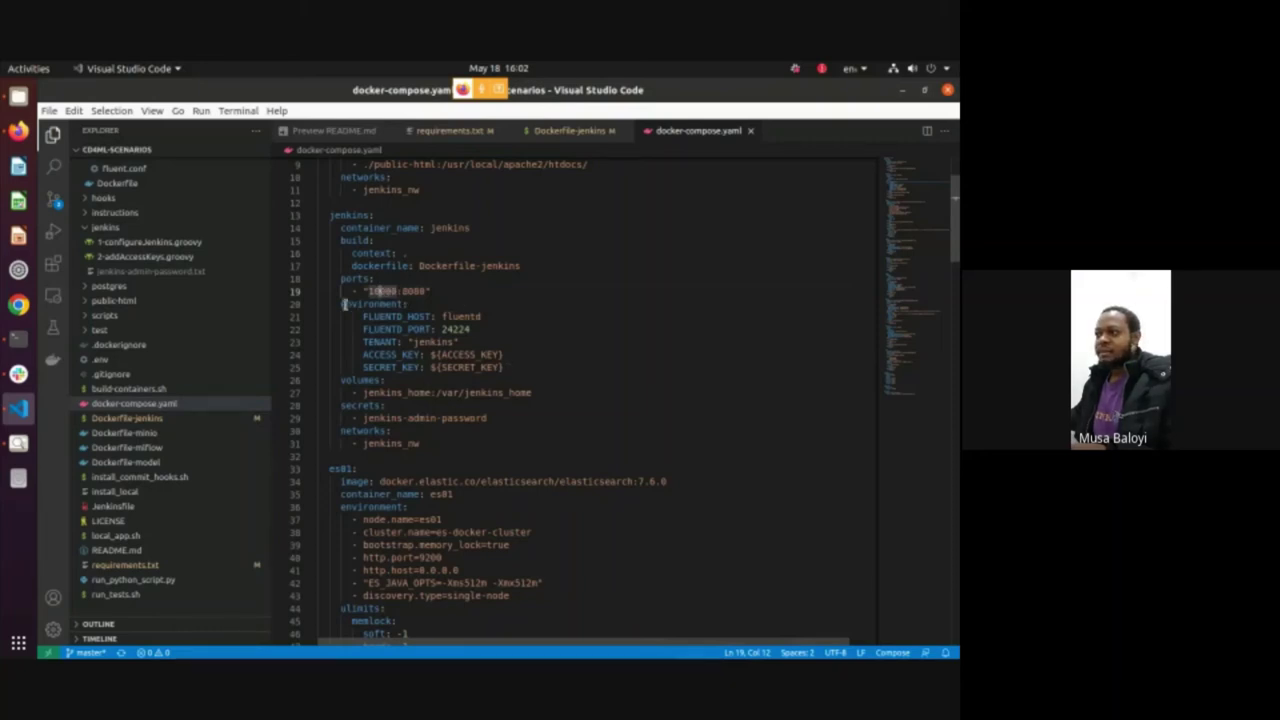
Highlight the jenkins service's environment block through TENANT, and its jenkins-admin-password entry under secrets
left_click_drag(344, 303, 437, 343)
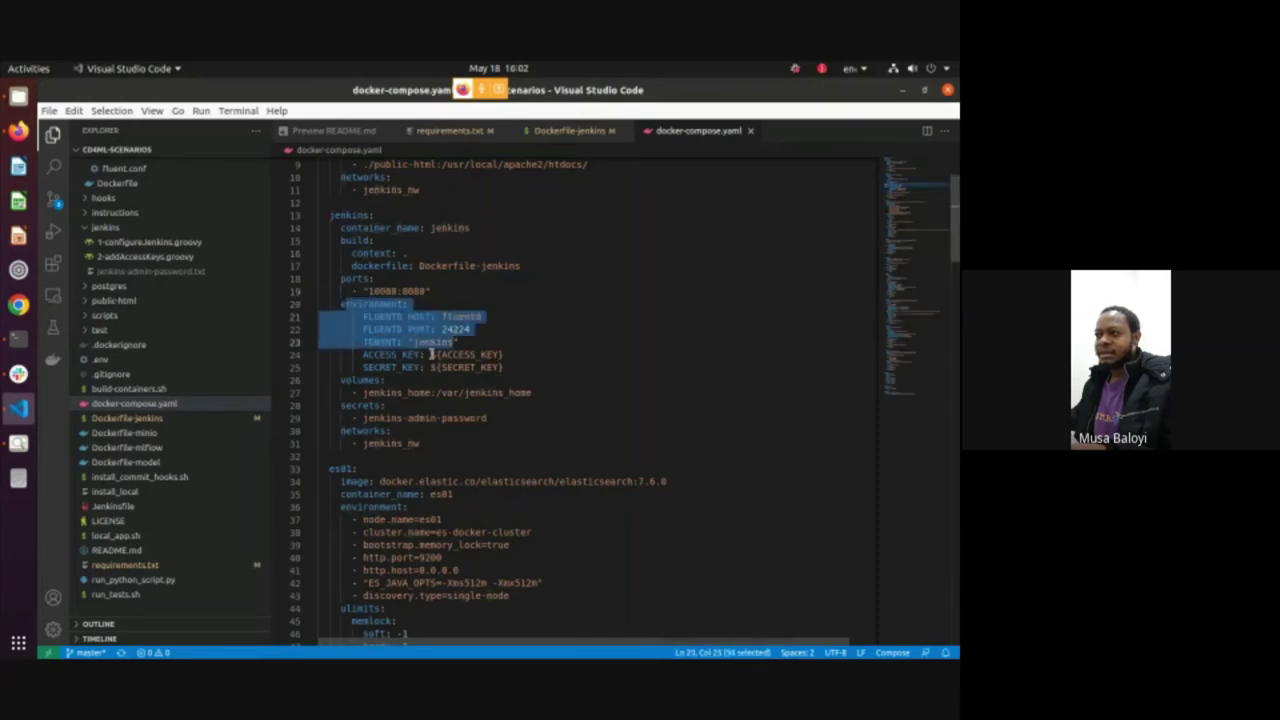
left_click(432, 362)
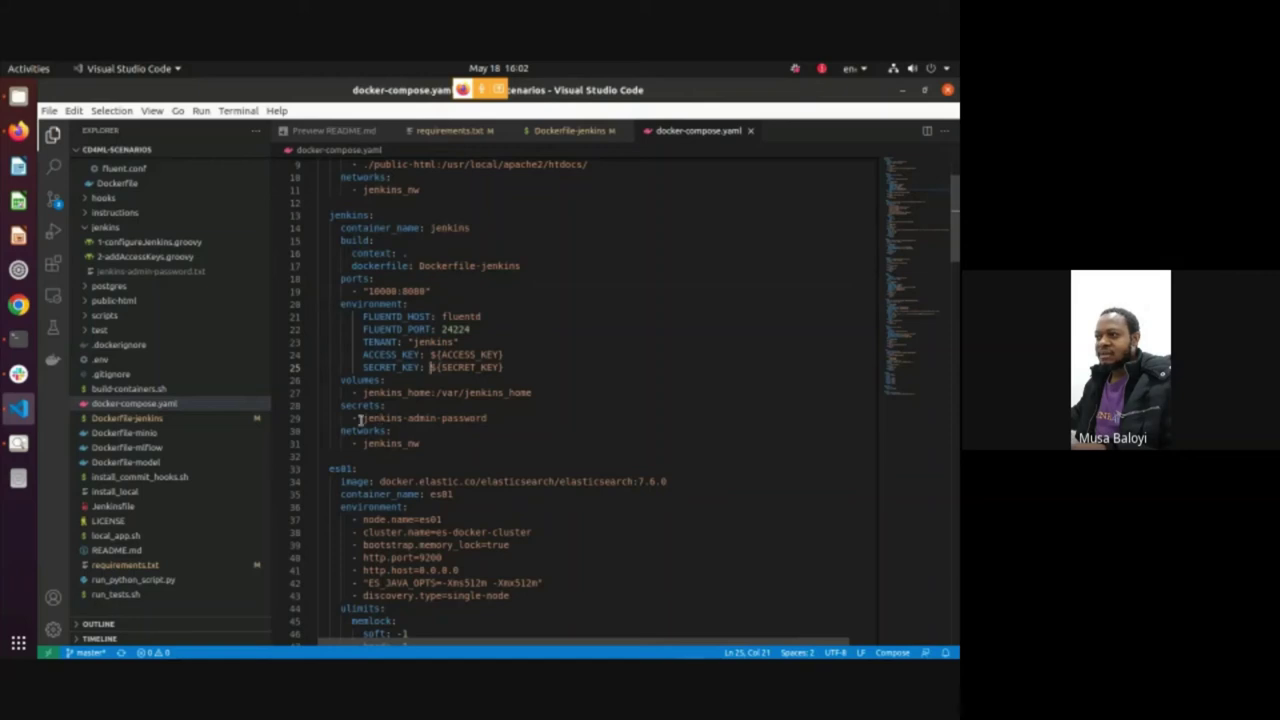
left_click_drag(361, 420, 493, 417)
left_click(523, 422)
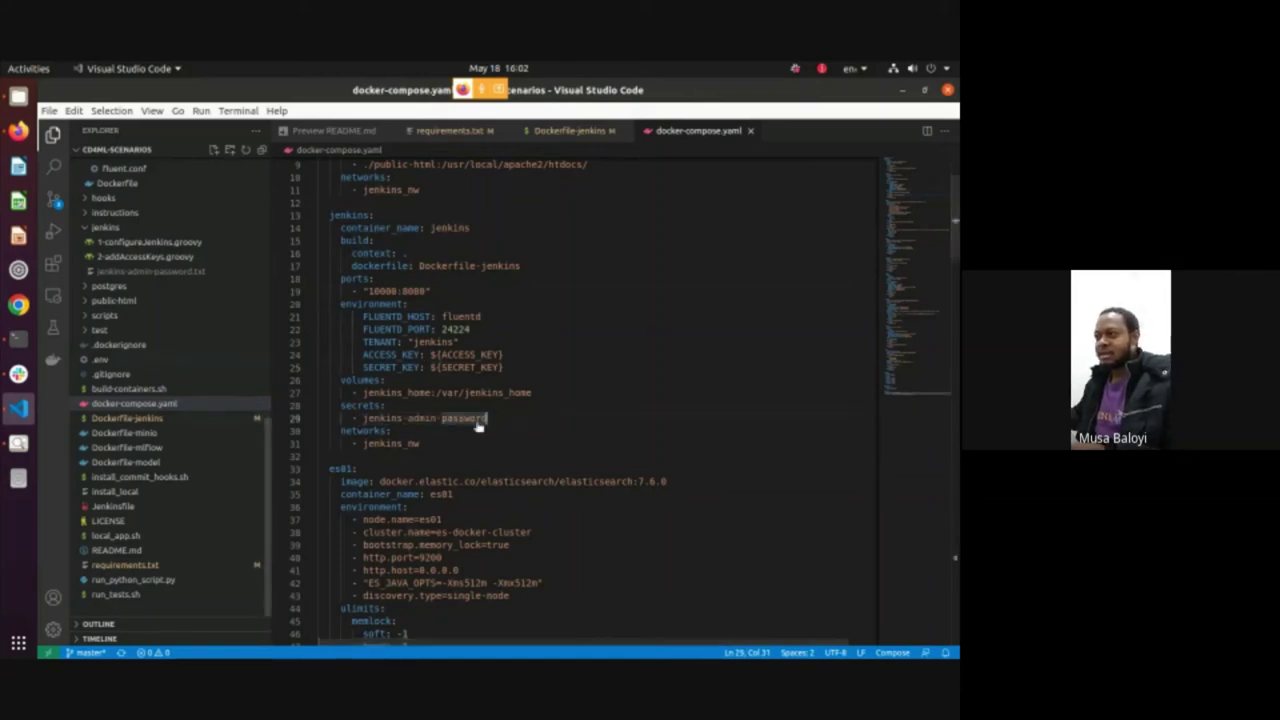
Show the Jenkins sign-in page in Firefox and return to the start of docker-compose.yaml in Visual Studio Code
key("alt+Tab")
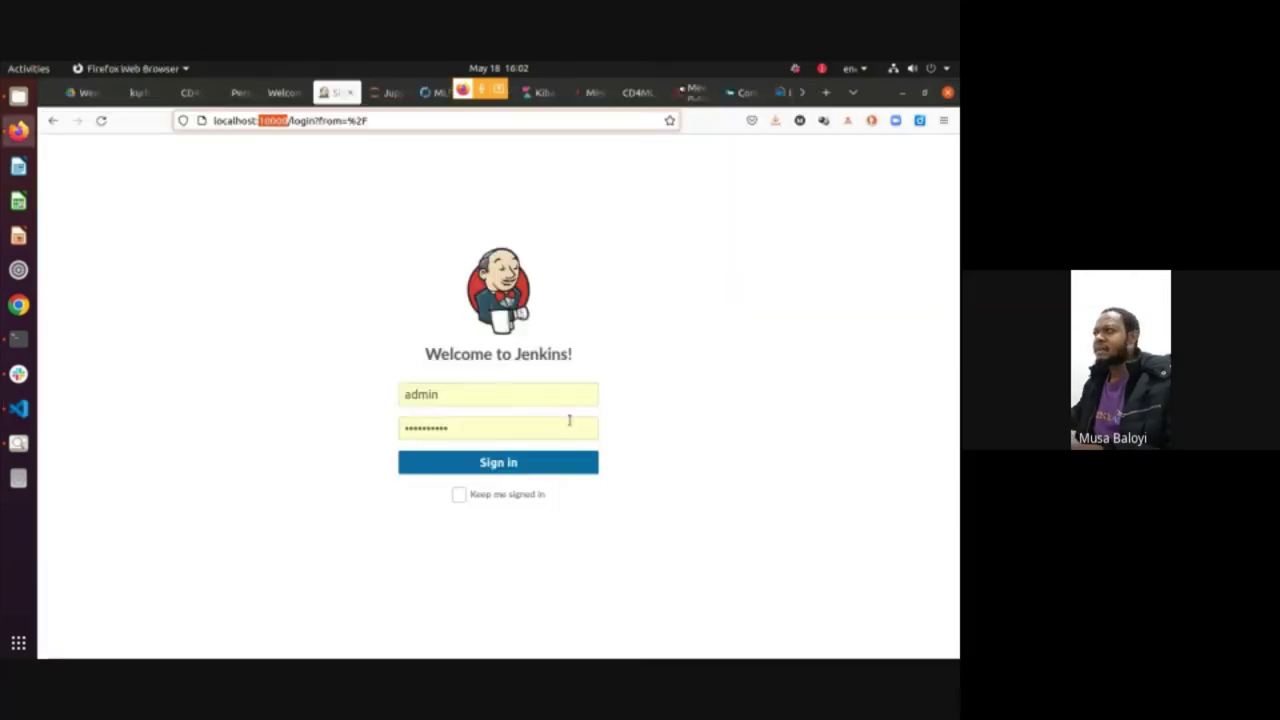
key("alt+Tab")
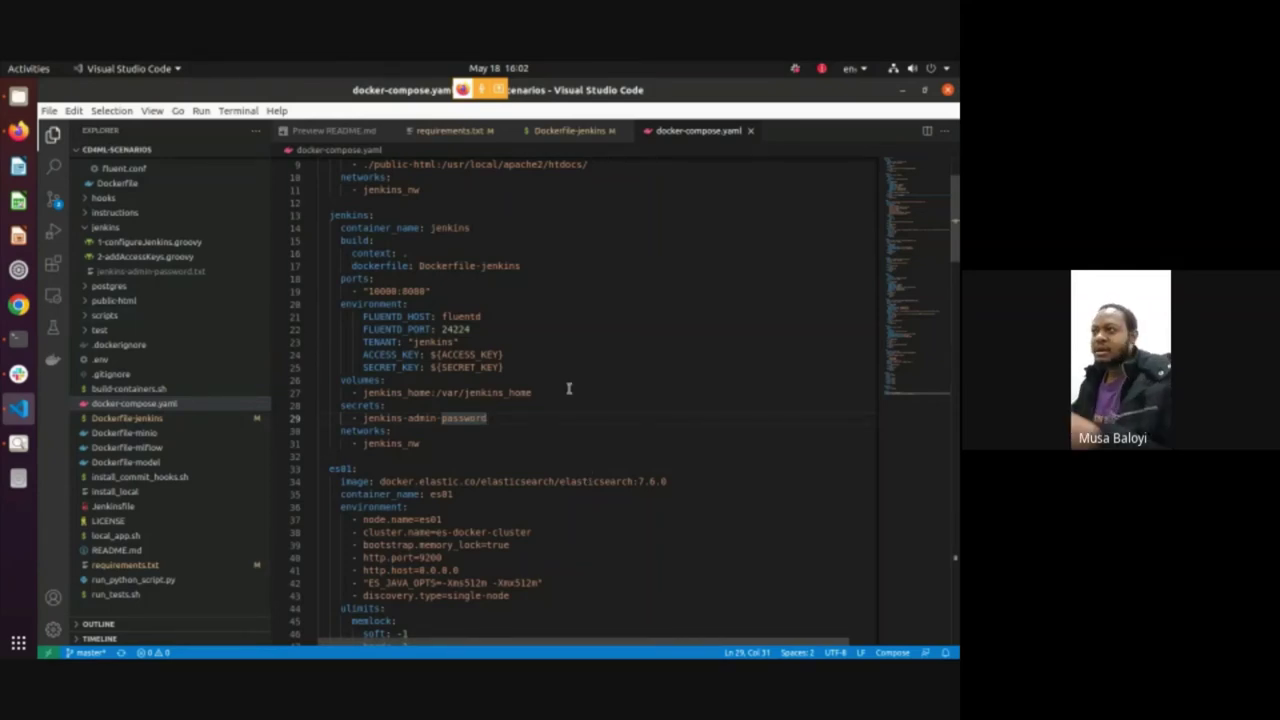
scroll(469, 397, "up", 3)
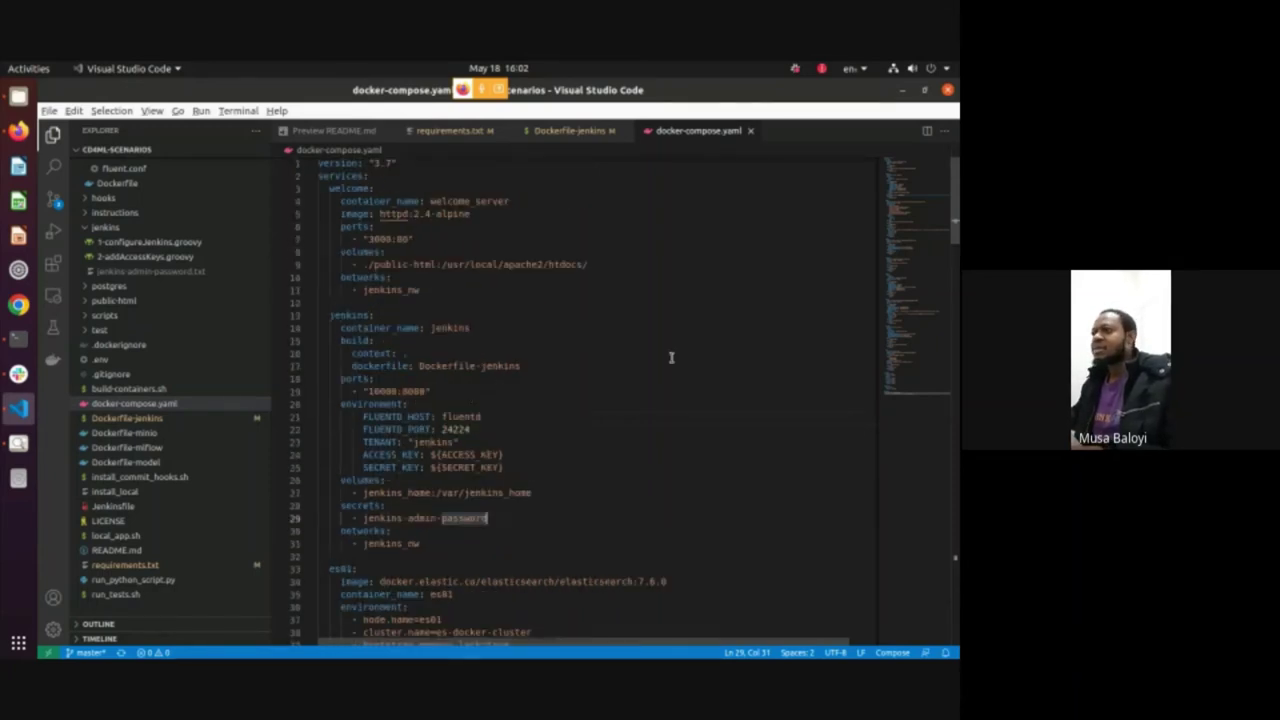
Switch to Firefox and show the "Tools used in this workshop" list in the CD4ML-Scenarios GitHub README
key("alt+Tab")
key("alt+Tab")
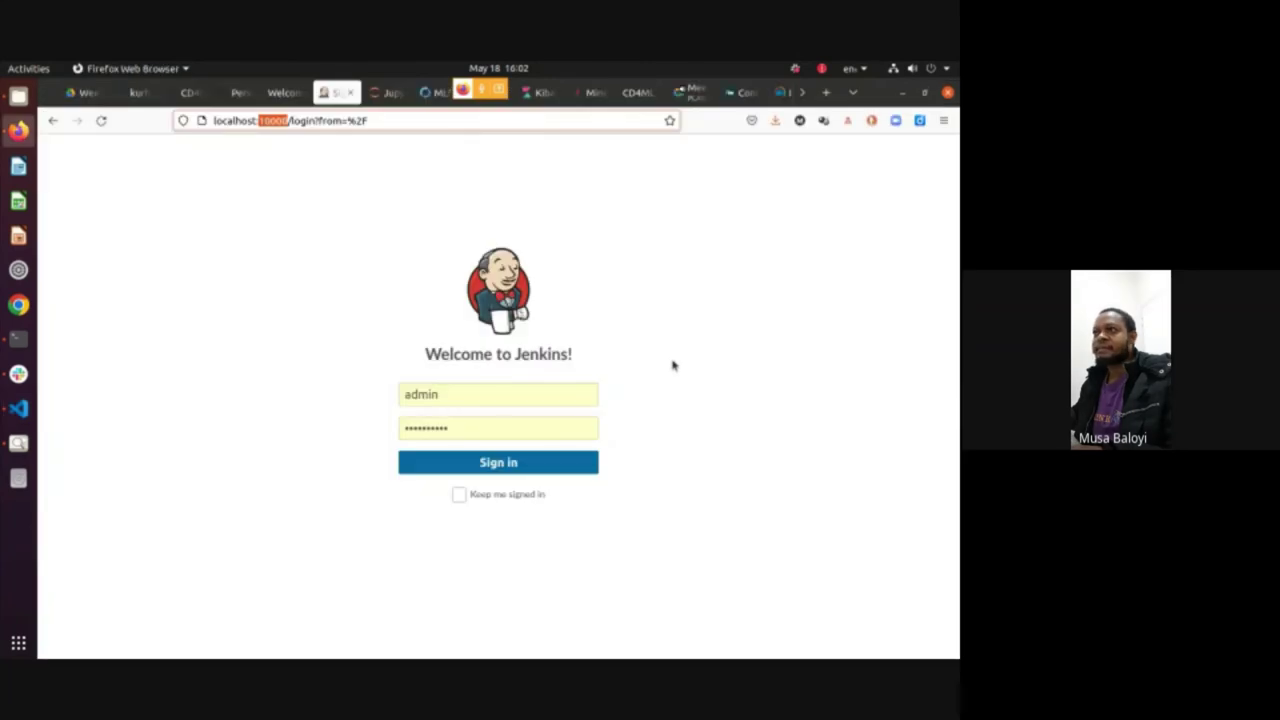
left_click(141, 93)
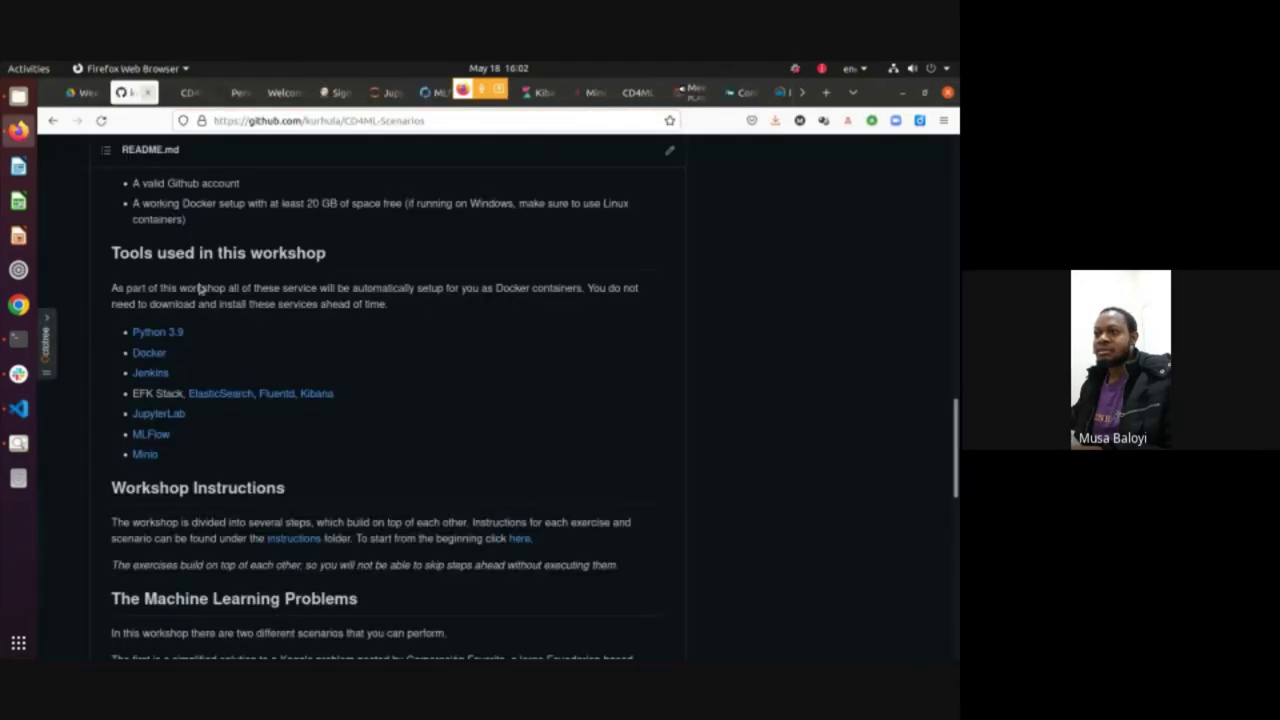
scroll(458, 477, "up", 6)
scroll(458, 477, "down", 5)
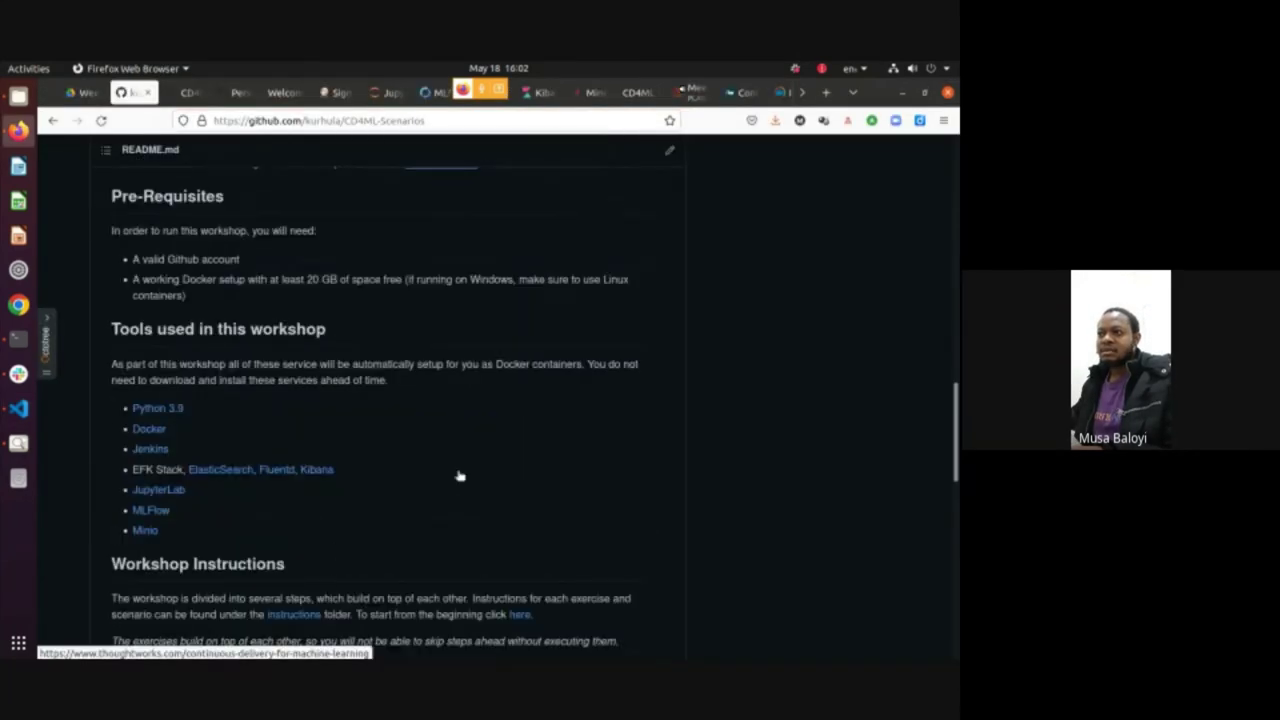
scroll(197, 354, "up", 2)
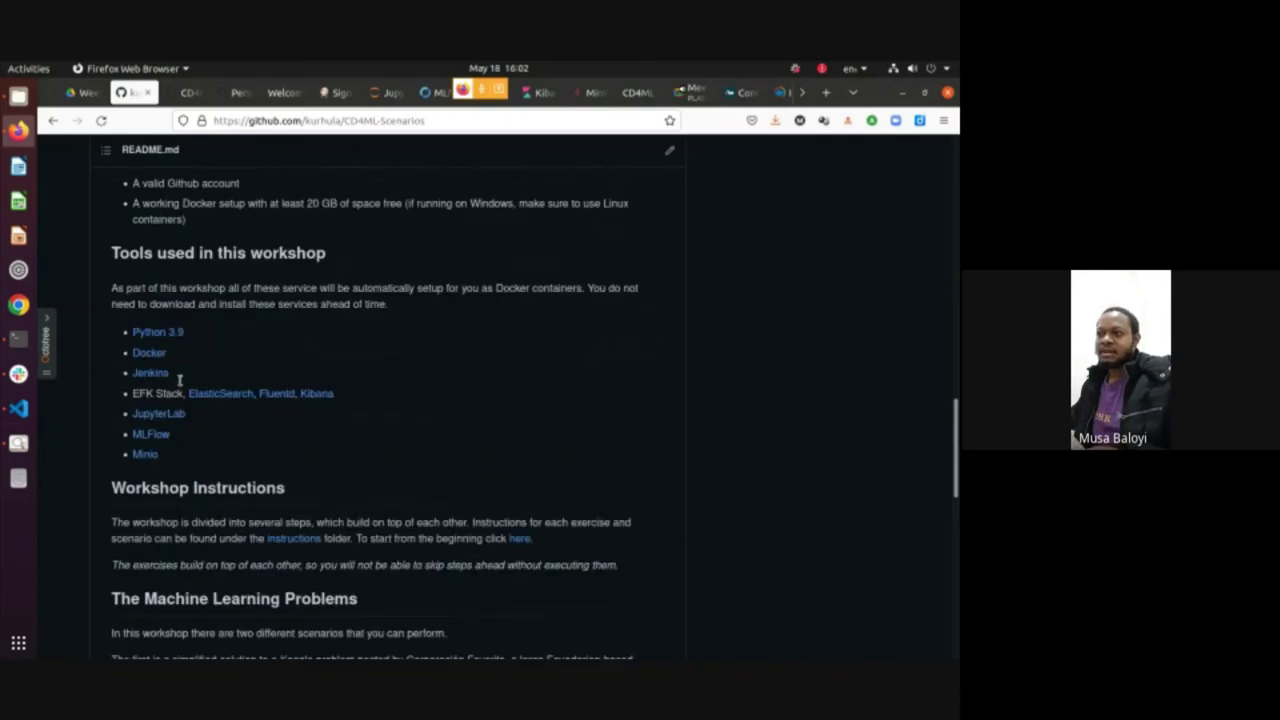
Highlight the Jenkins entry in the README's list of workshop tools and clear the selection
left_click_drag(183, 377, 219, 364)
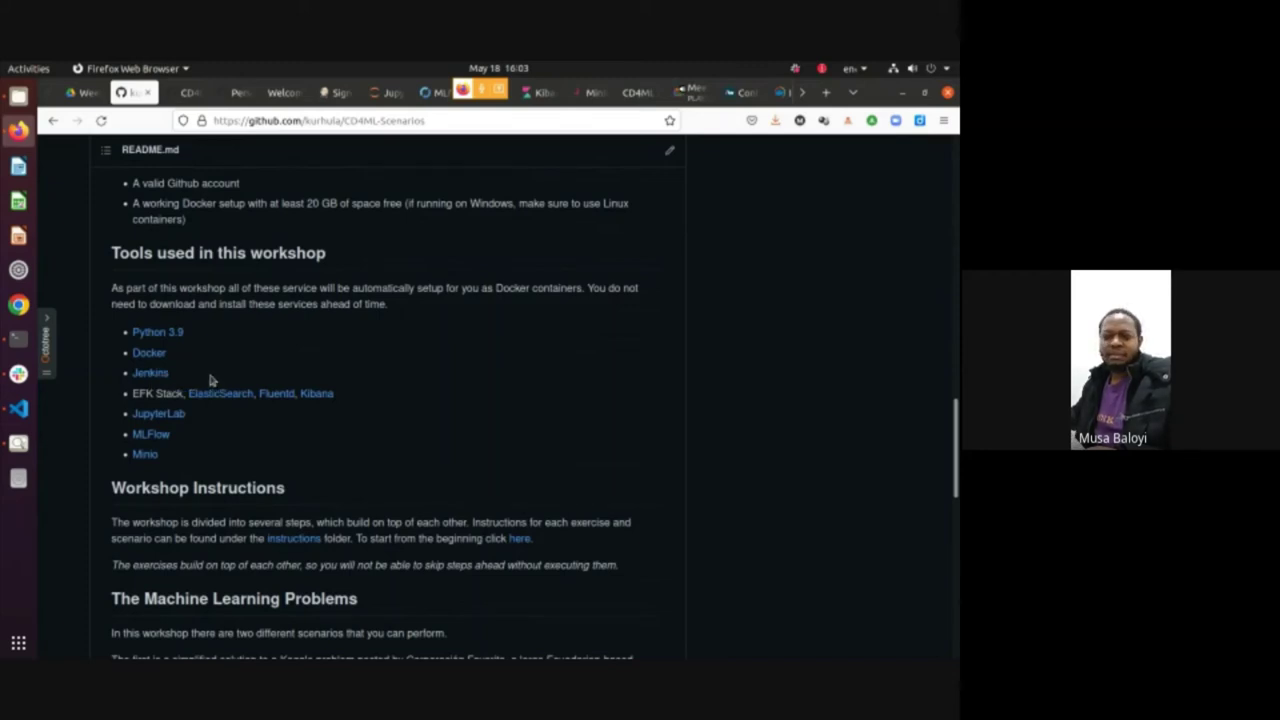
left_click_drag(186, 378, 315, 260)
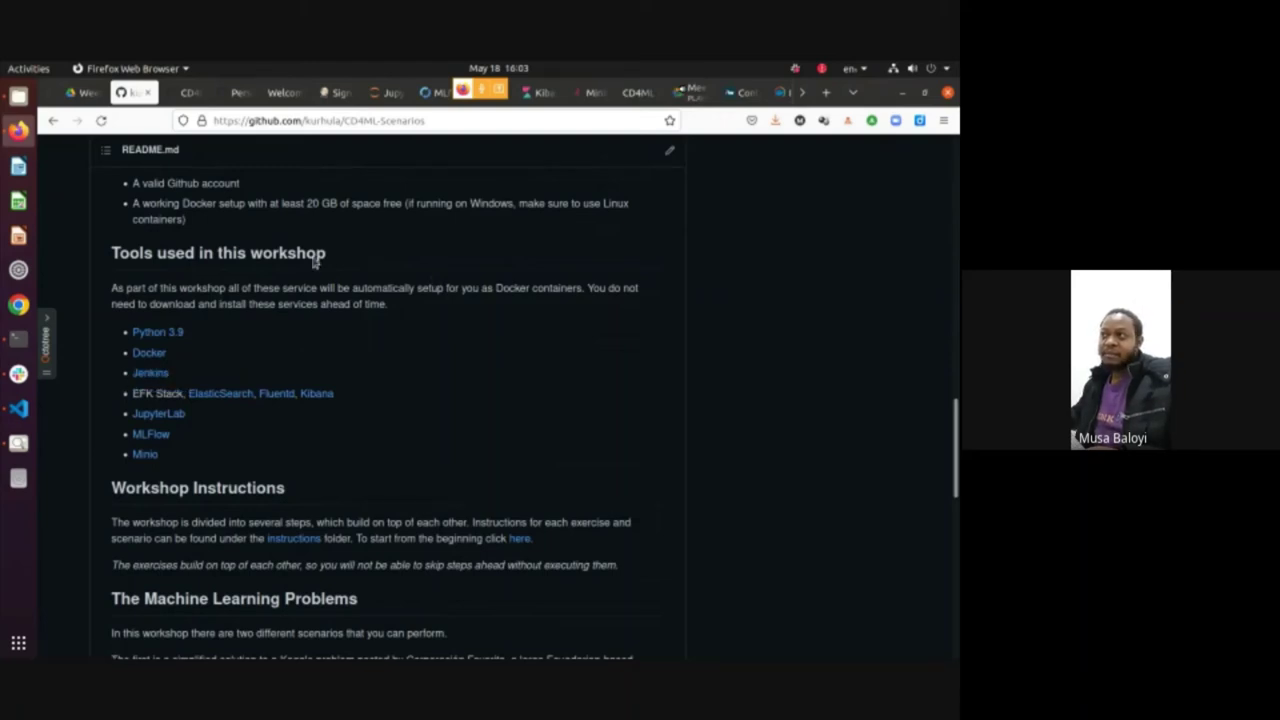
left_click_drag(166, 376, 441, 327)
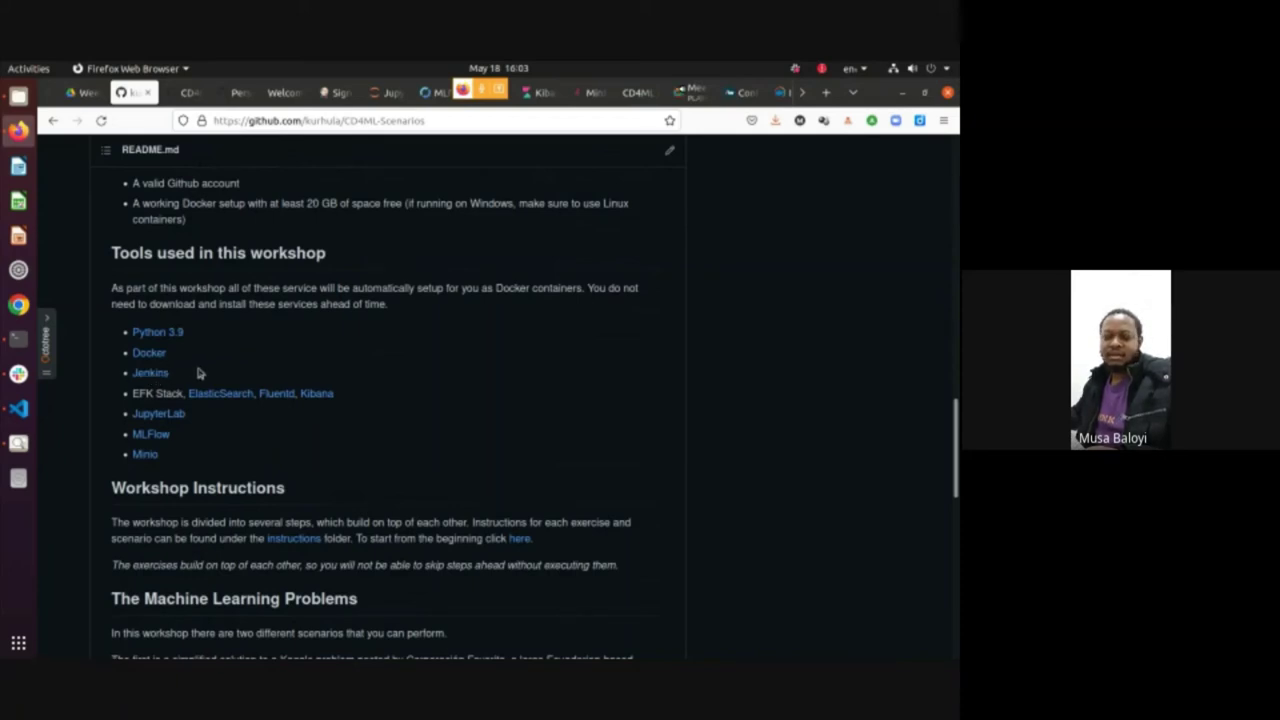
left_click_drag(195, 375, 134, 372)
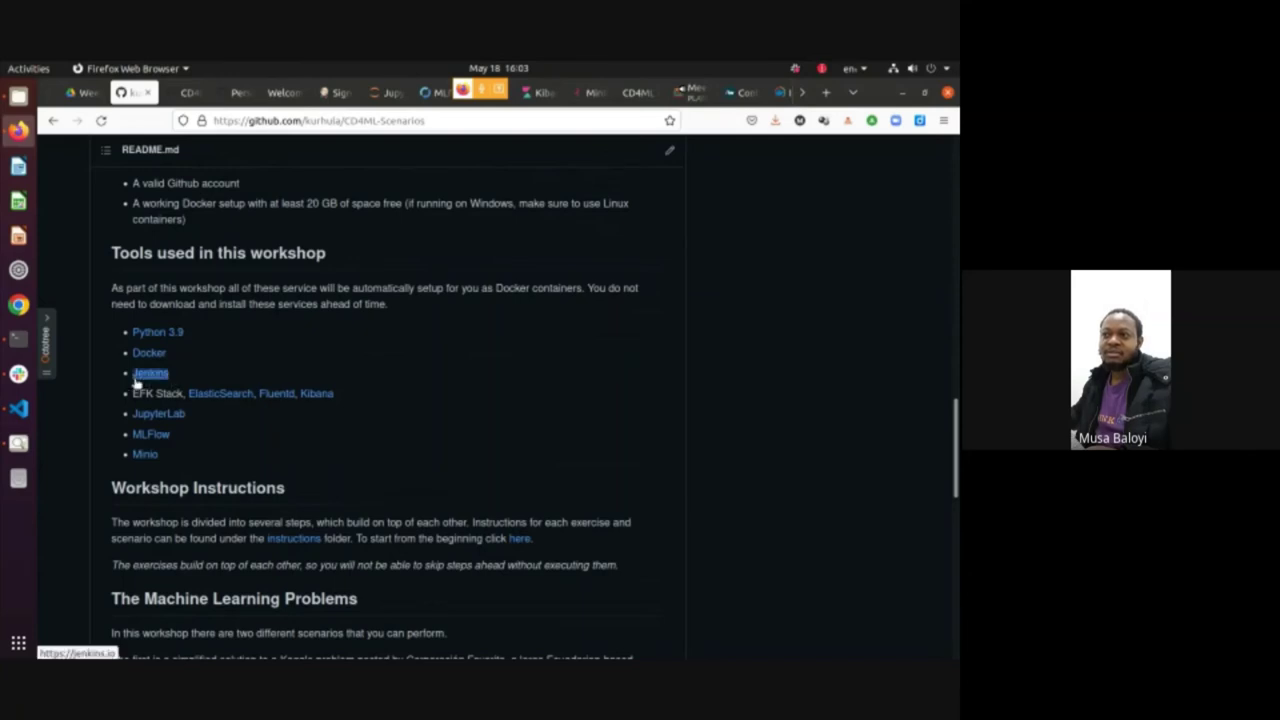
left_click(240, 375)
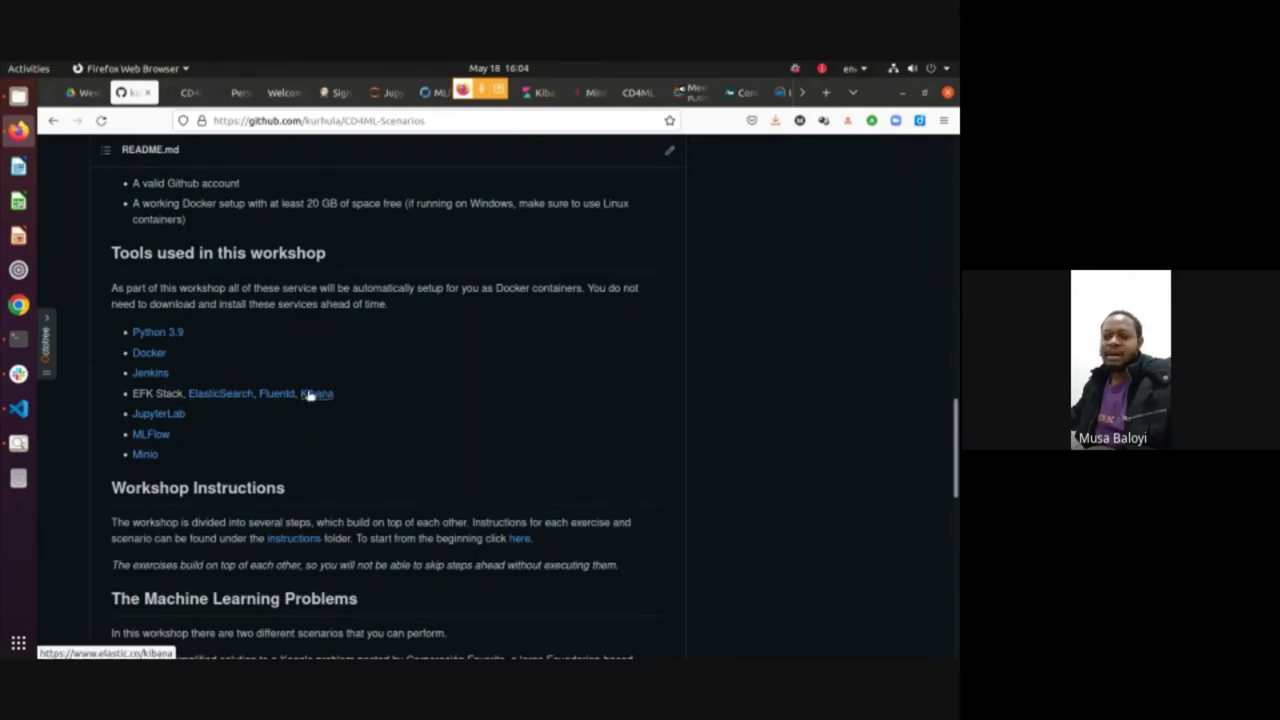
Highlight Kibana and Fluentd in the EFK Stack entry of the README's tools list
left_click_drag(352, 398, 296, 401)
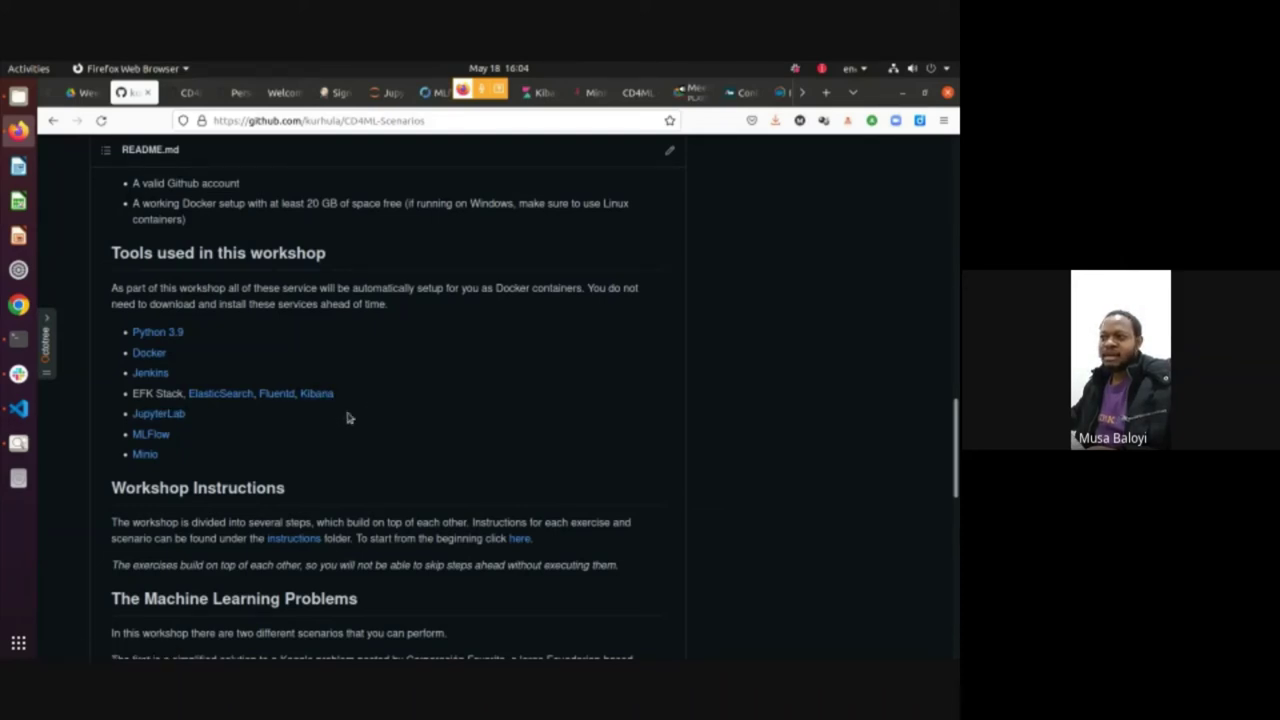
left_click_drag(341, 397, 297, 393)
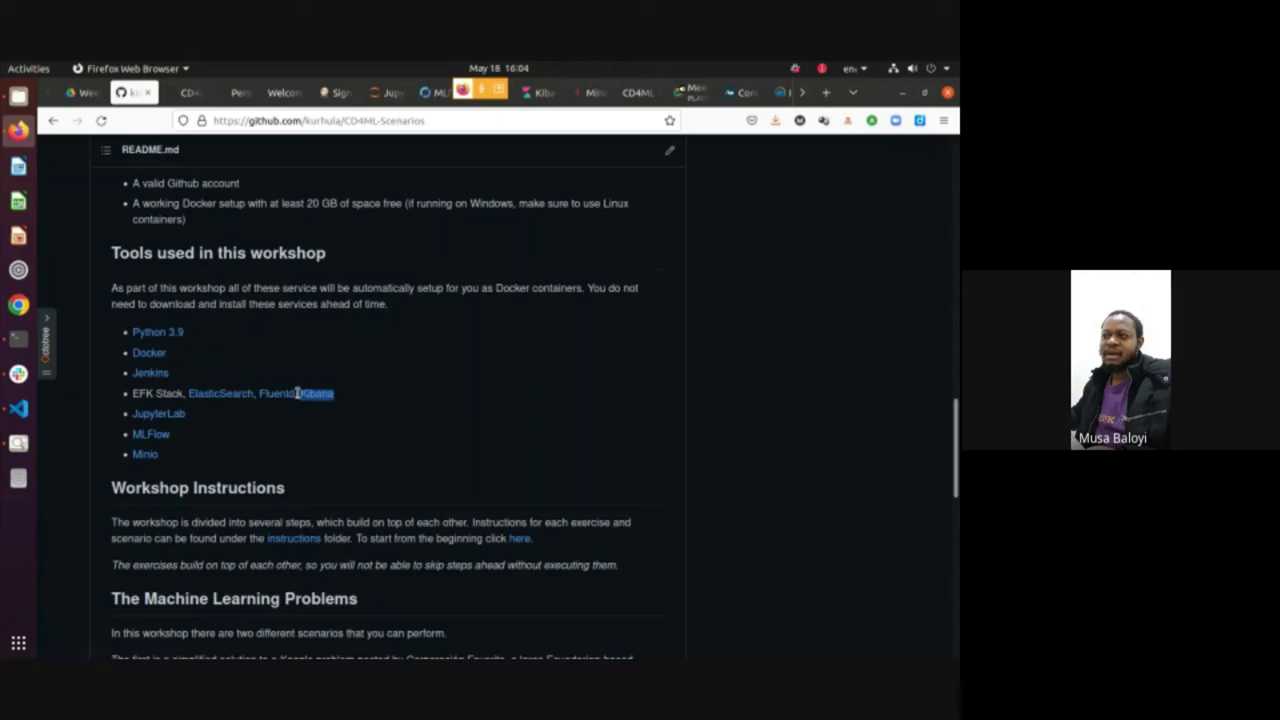
left_click(315, 442)
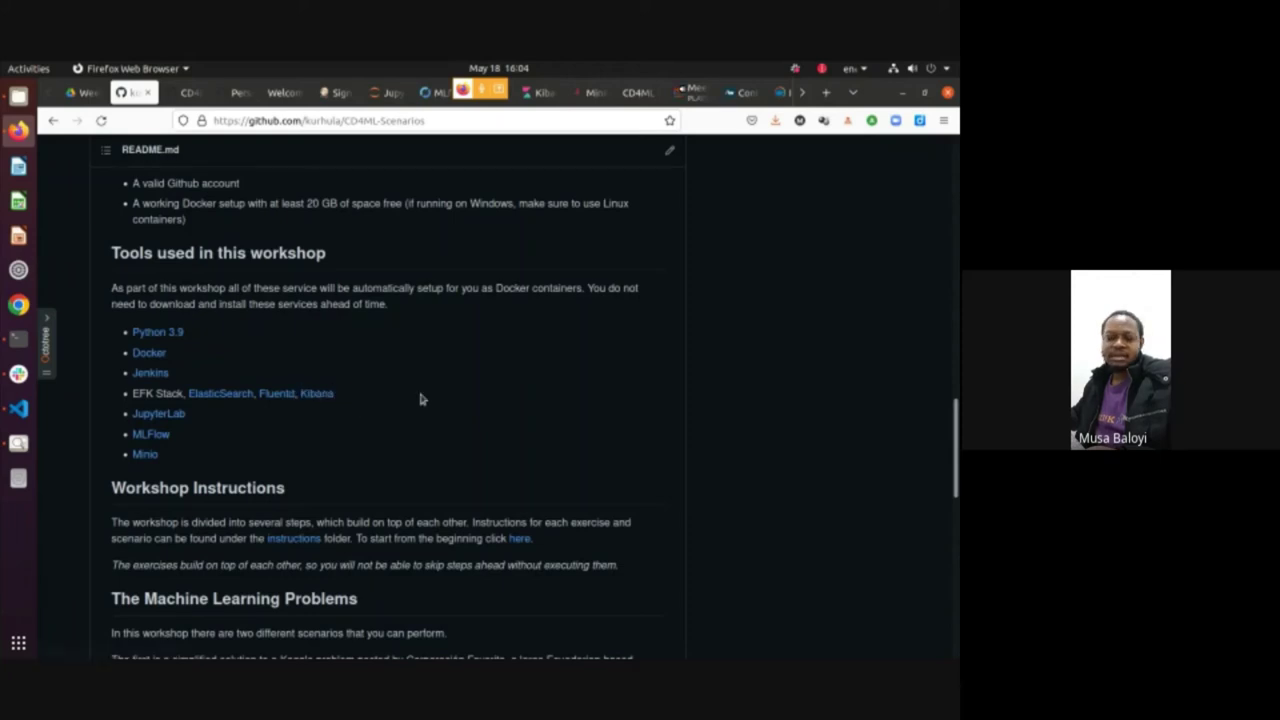
left_click_drag(318, 403, 300, 395)
left_click(349, 412)
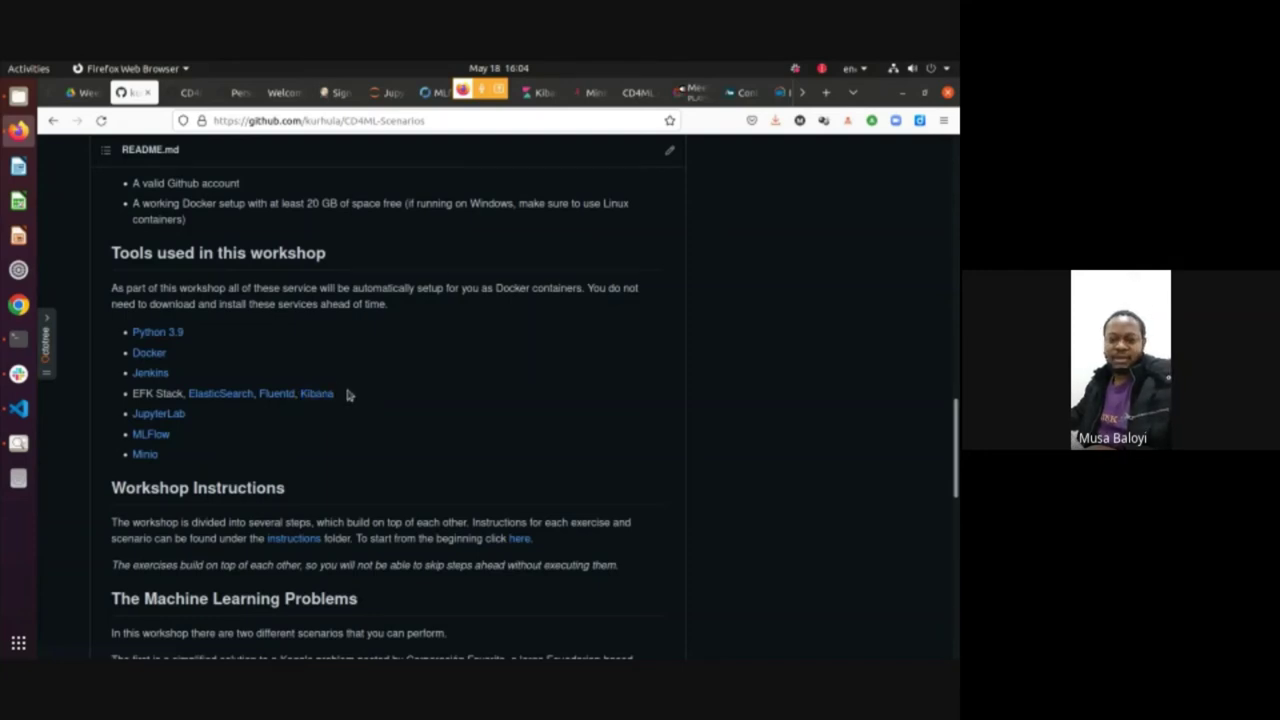
double_click(262, 398)
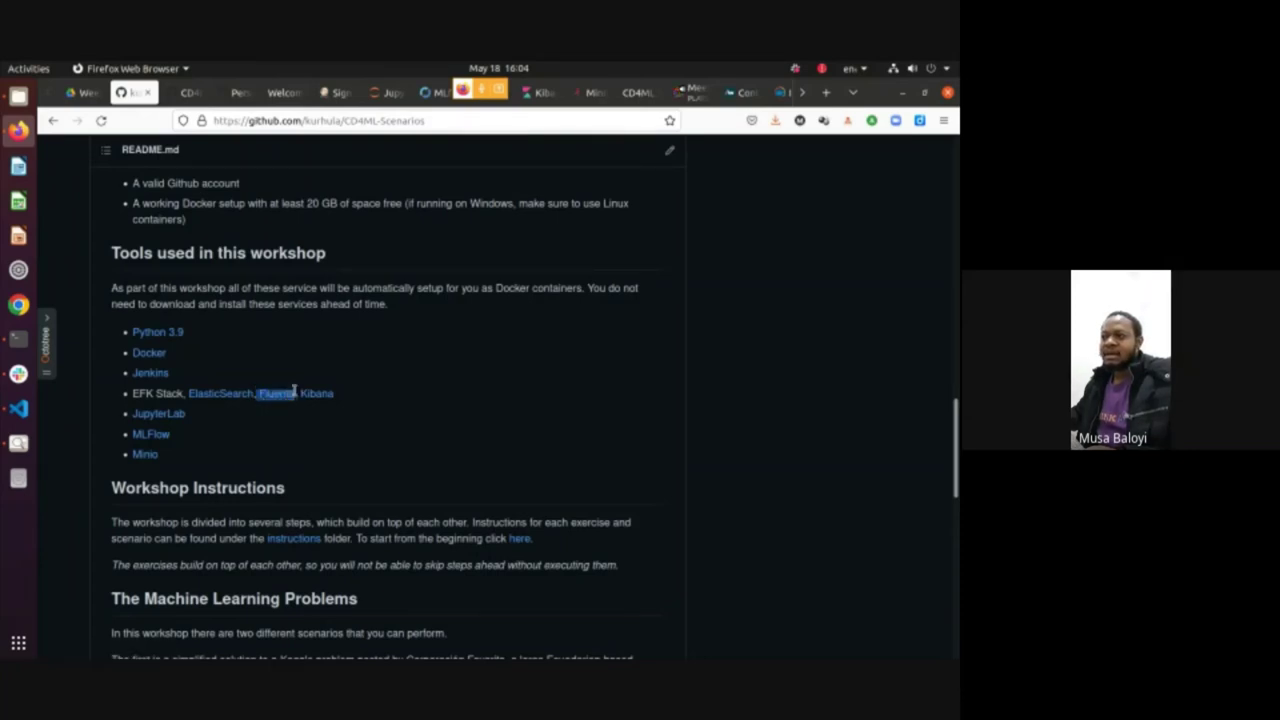
left_click(560, 371)
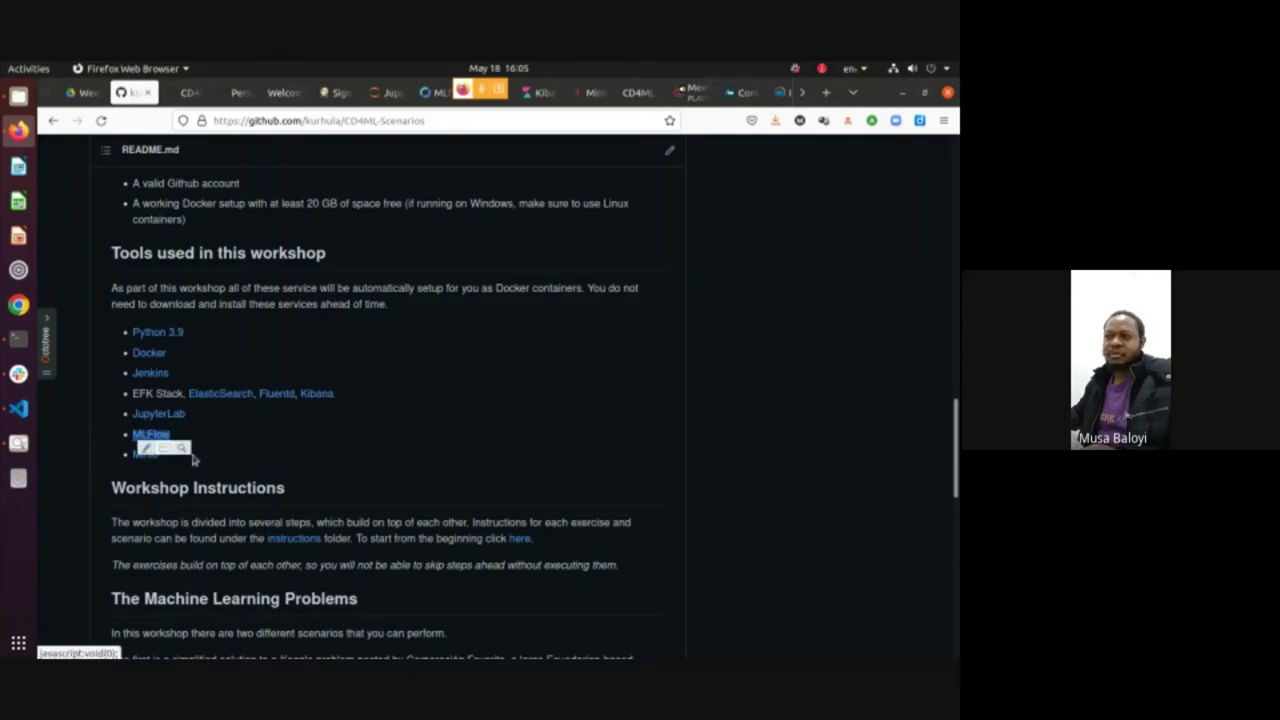
Highlight the Minio entry in the README's tools list and switch back to docker-compose.yaml in Visual Studio Code
left_click_drag(177, 457, 128, 461)
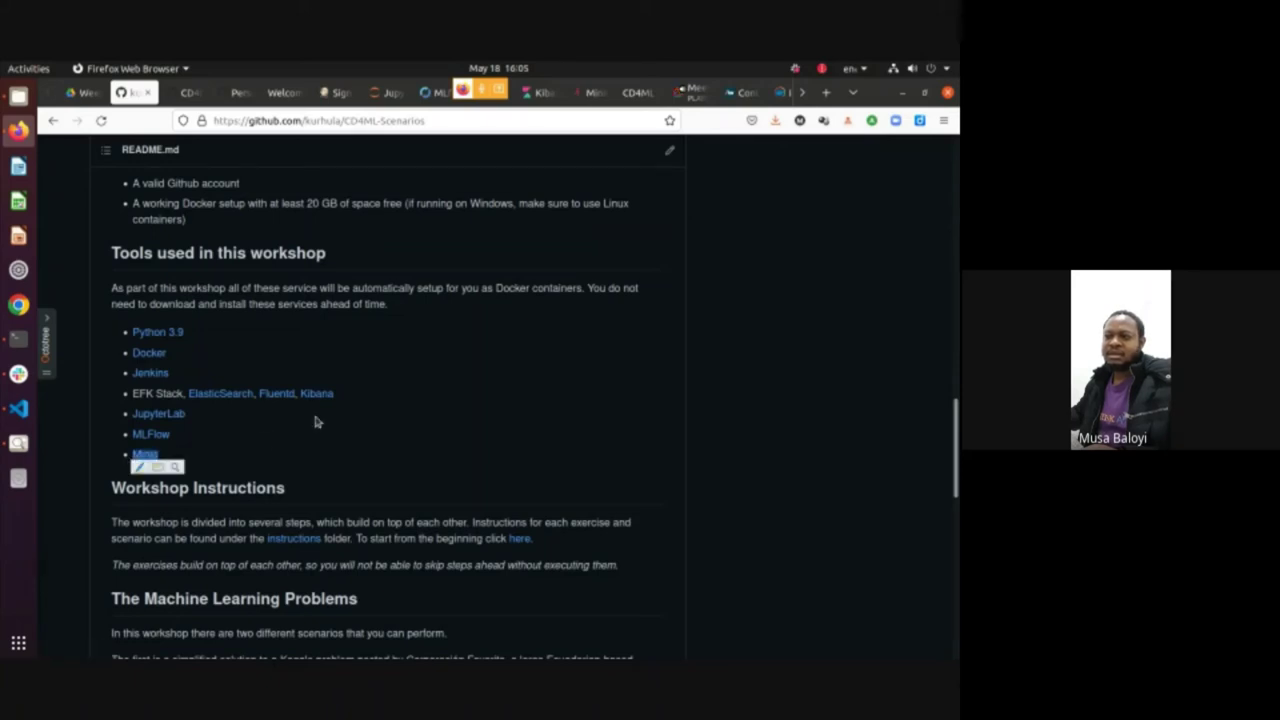
left_click(175, 452)
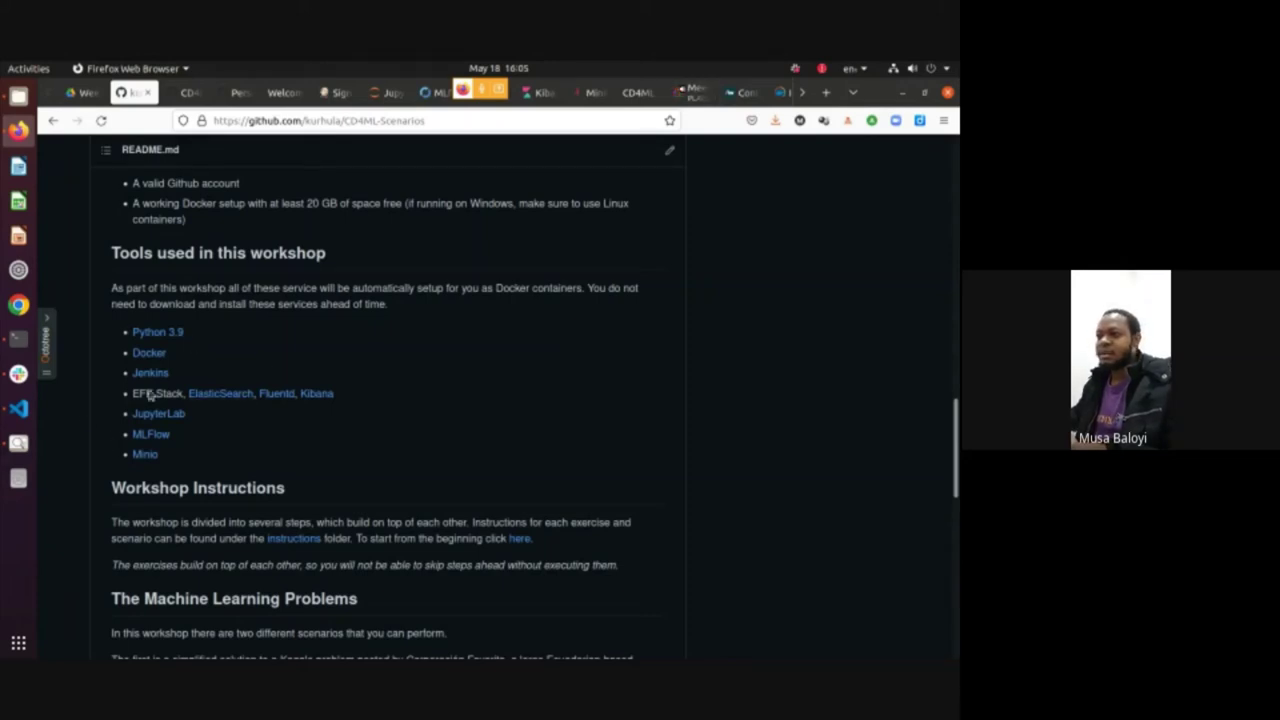
key("alt+Tab")
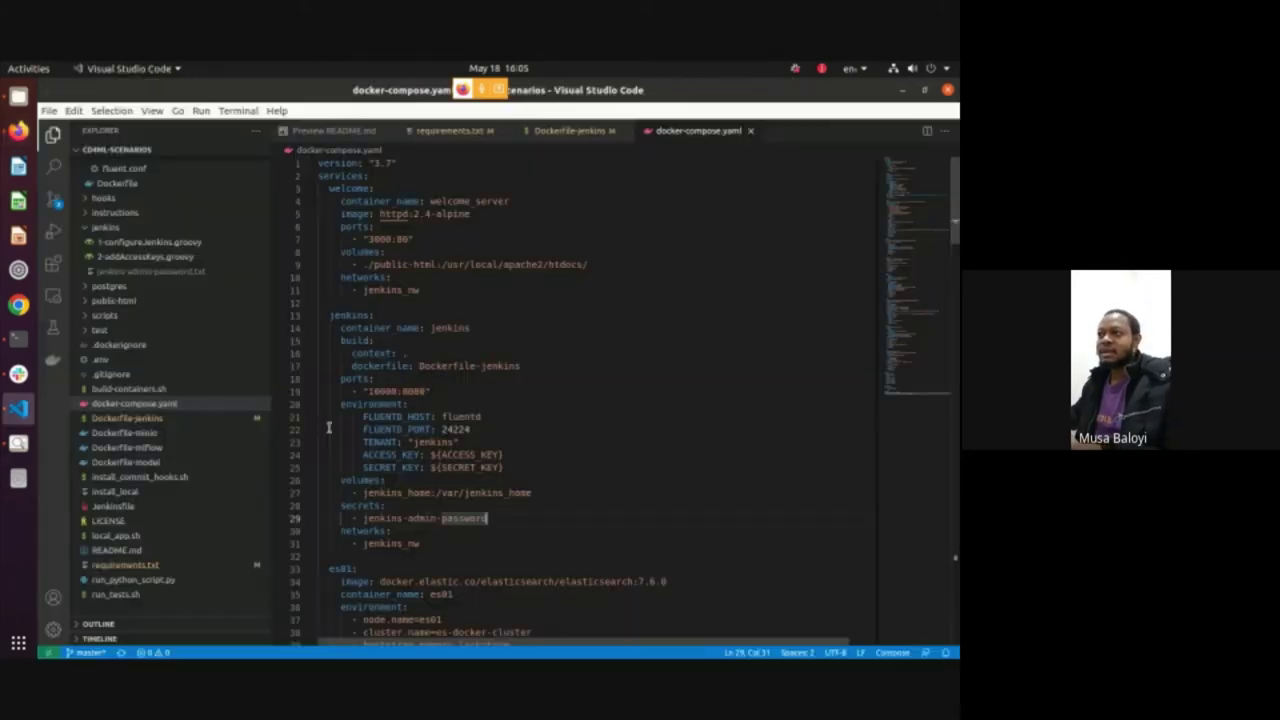
Examine the jenkins, es01 and kib01 service definitions in docker-compose.yaml
double_click(350, 316)
scroll(493, 457, "down", 1)
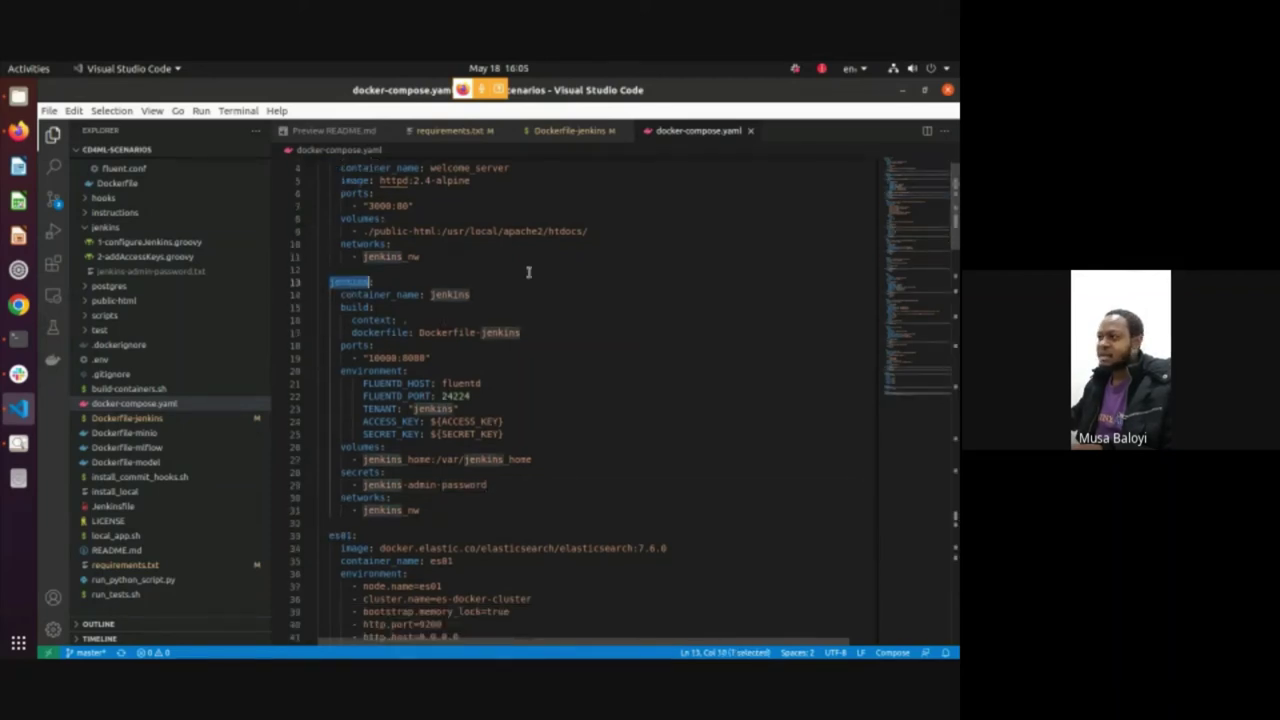
left_click(381, 282)
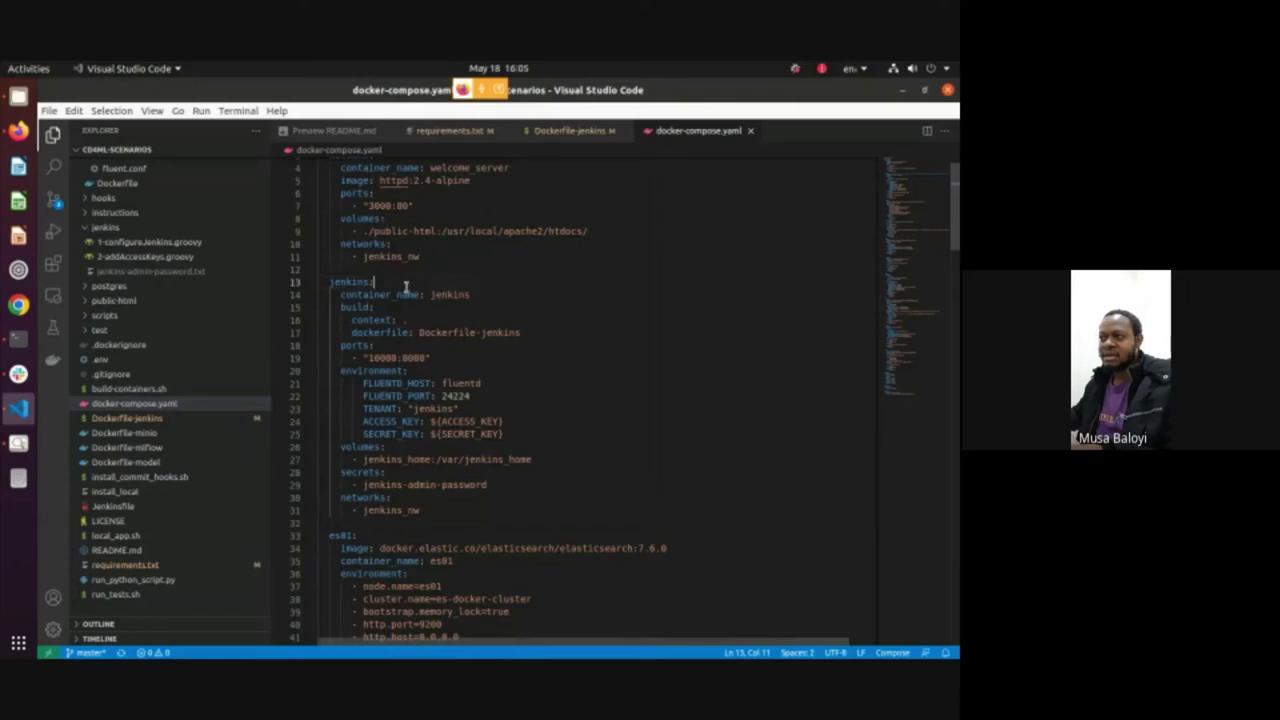
double_click(346, 283)
left_click(434, 277)
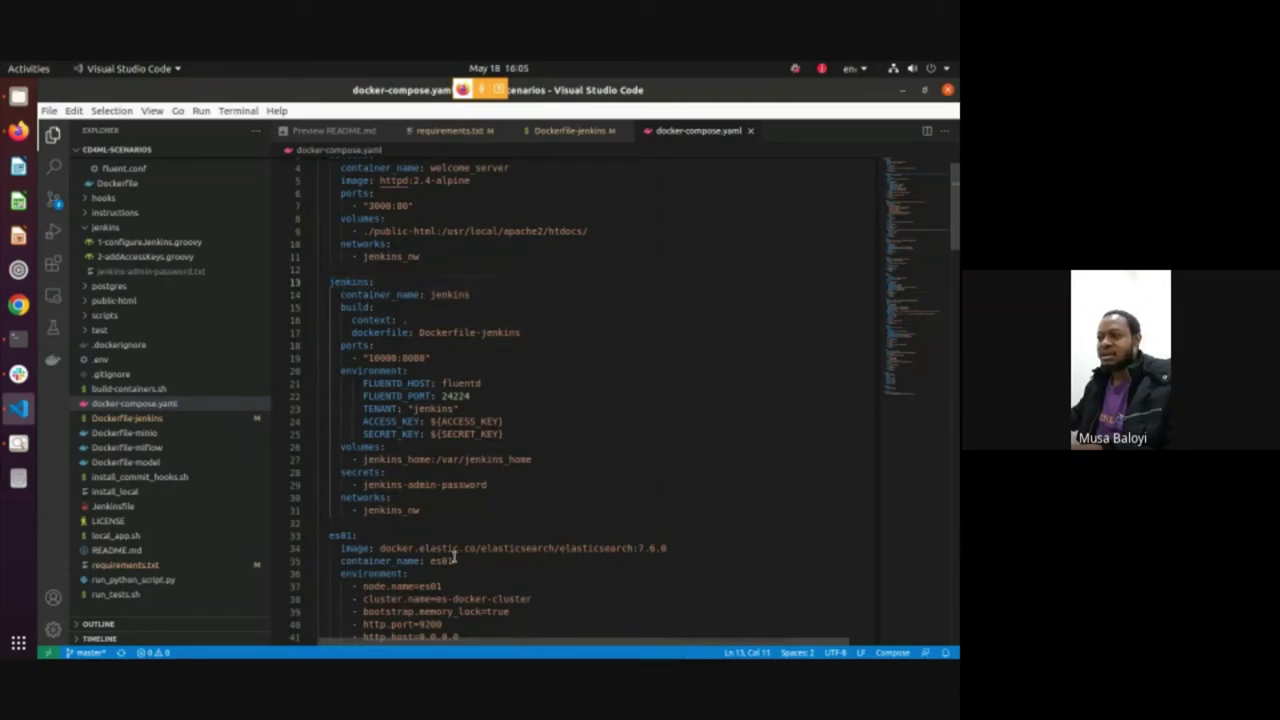
triple_click(347, 283)
scroll(484, 337, "down", 3)
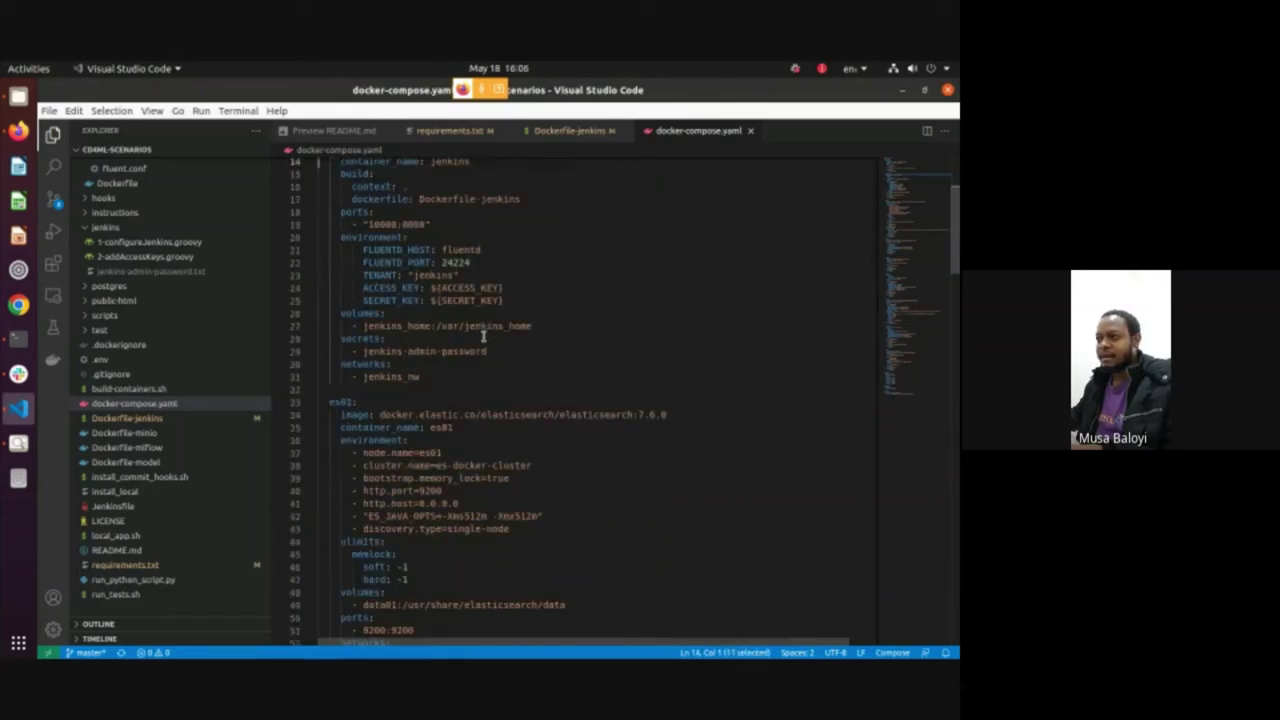
left_click(364, 405)
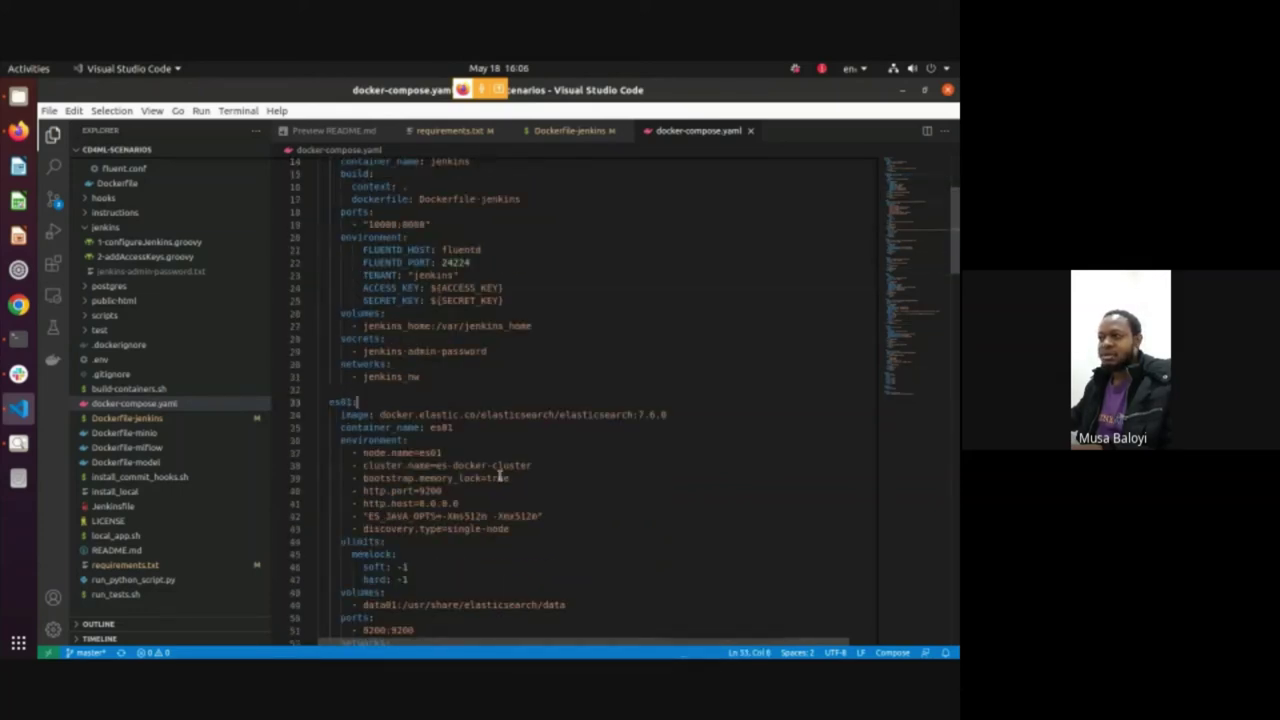
scroll(510, 490, "down", 8)
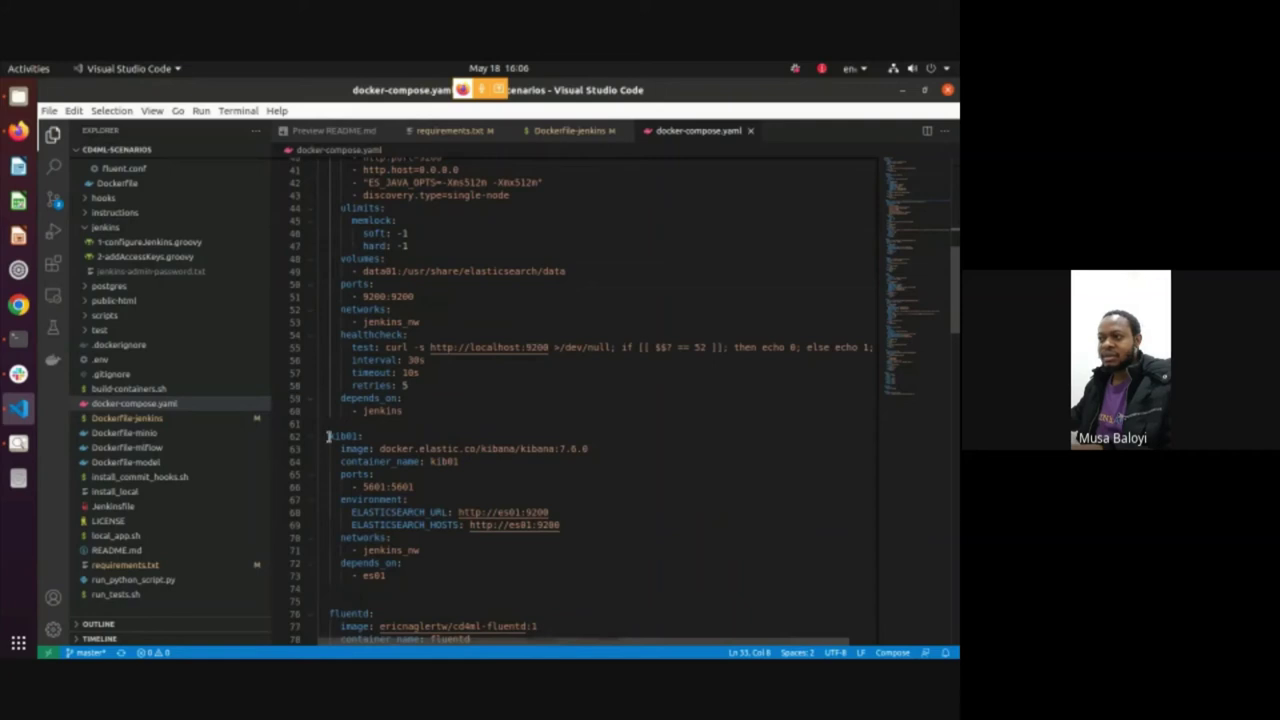
double_click(330, 436)
left_click(460, 434)
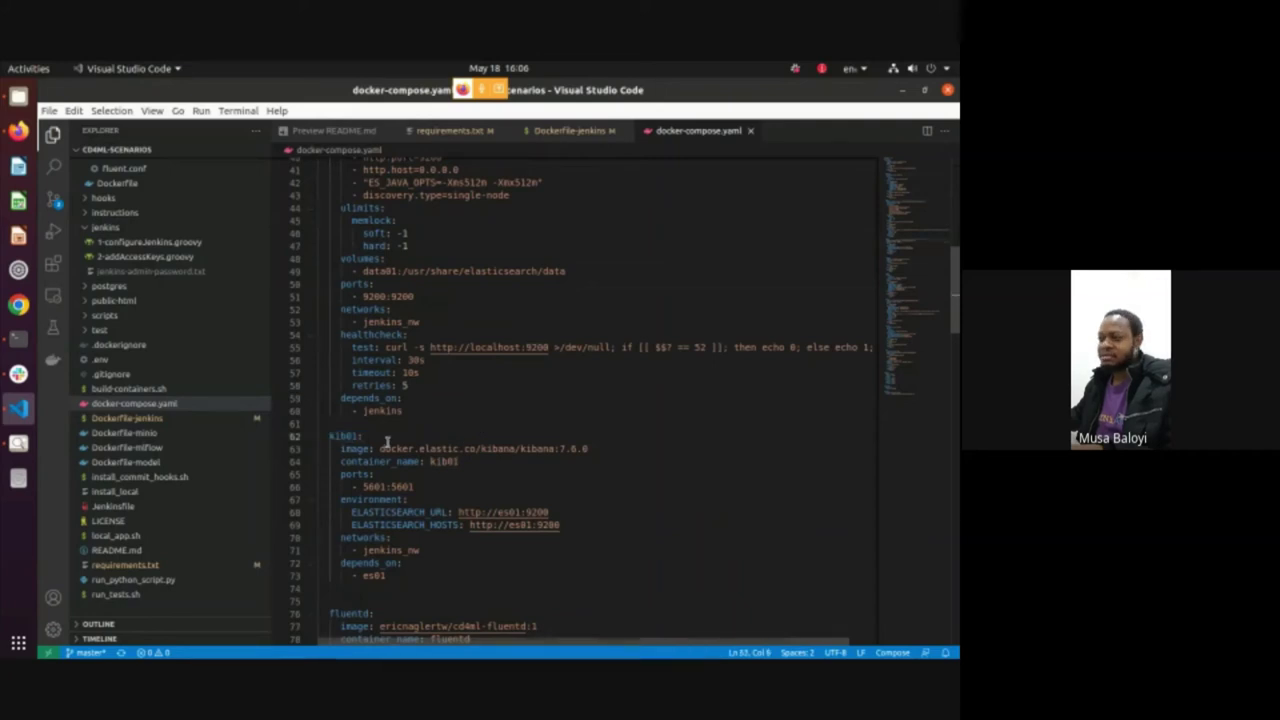
Review the fluentd, model, minio and mlflow service definitions in docker-compose.yaml
scroll(448, 453, "down", 7)
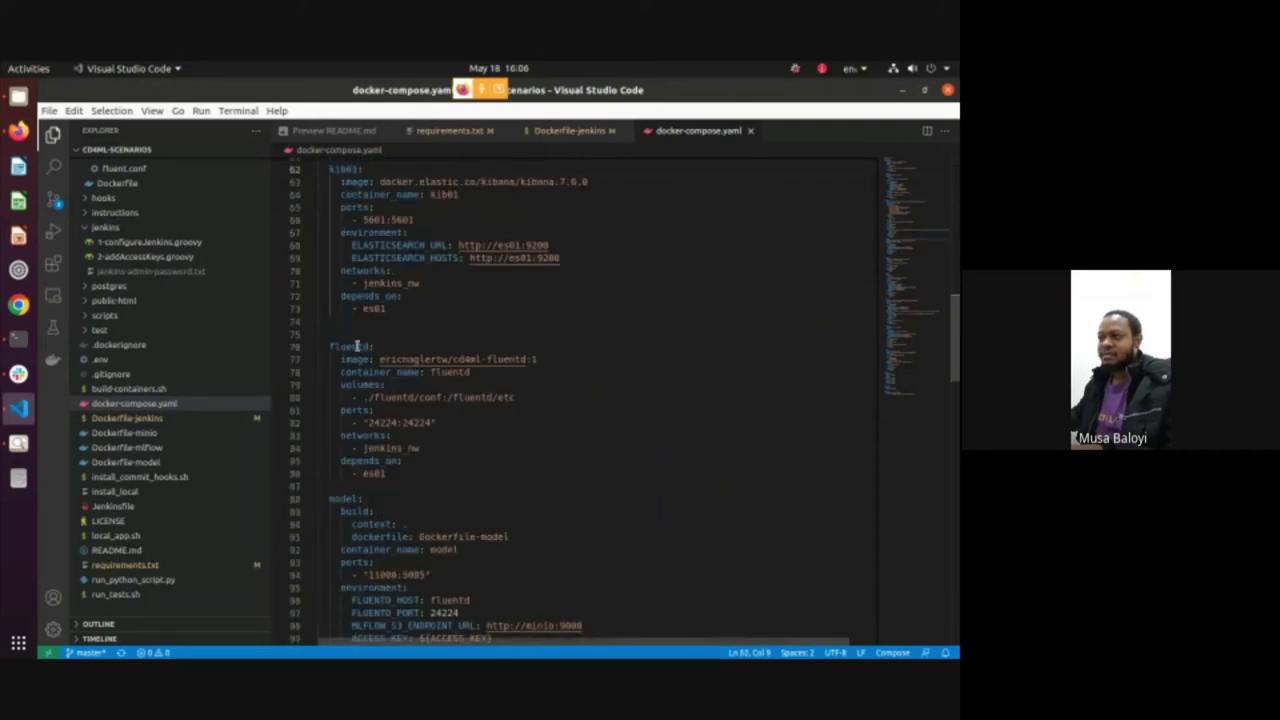
double_click(357, 346)
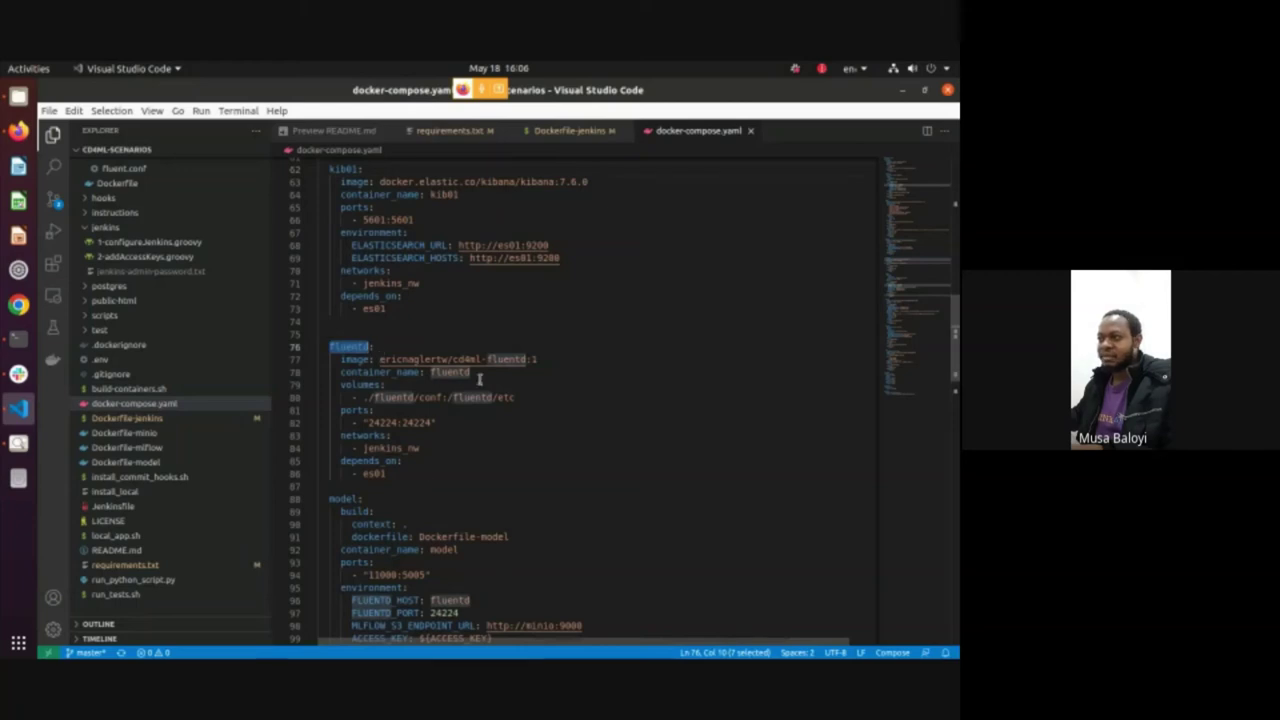
scroll(568, 356, "down", 5)
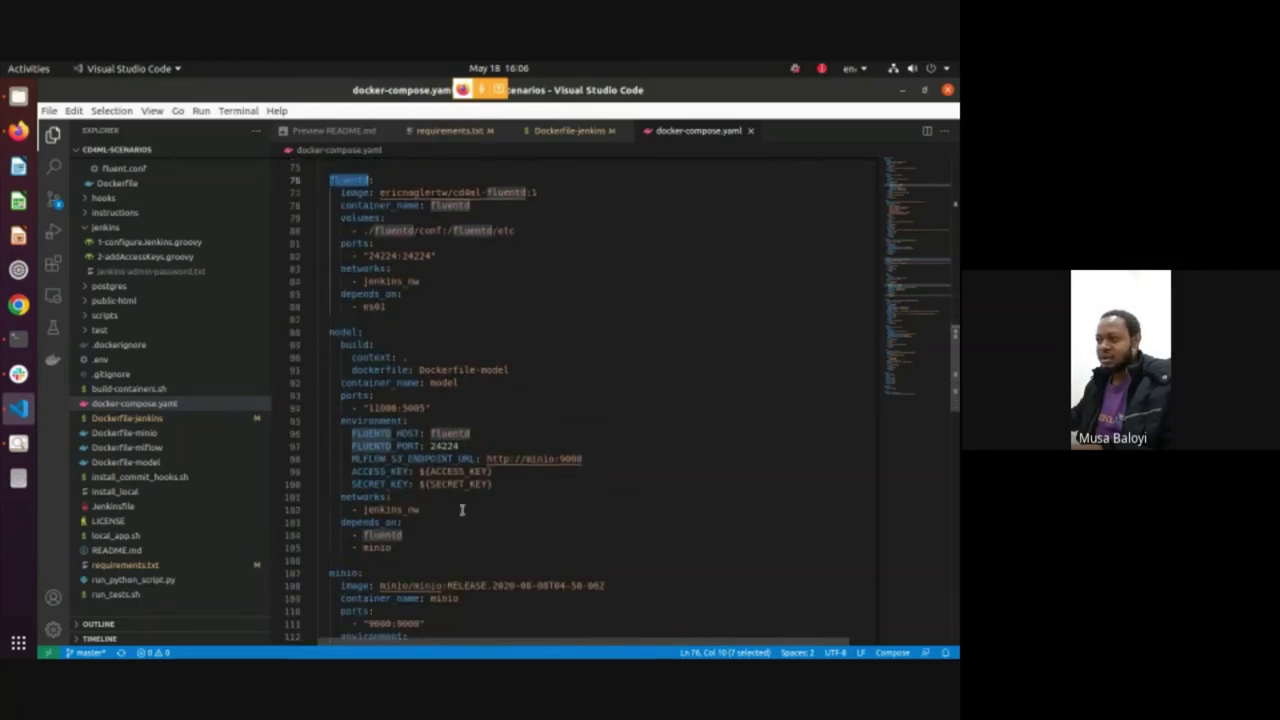
scroll(460, 500, "down", 3)
scroll(458, 468, "down", 3)
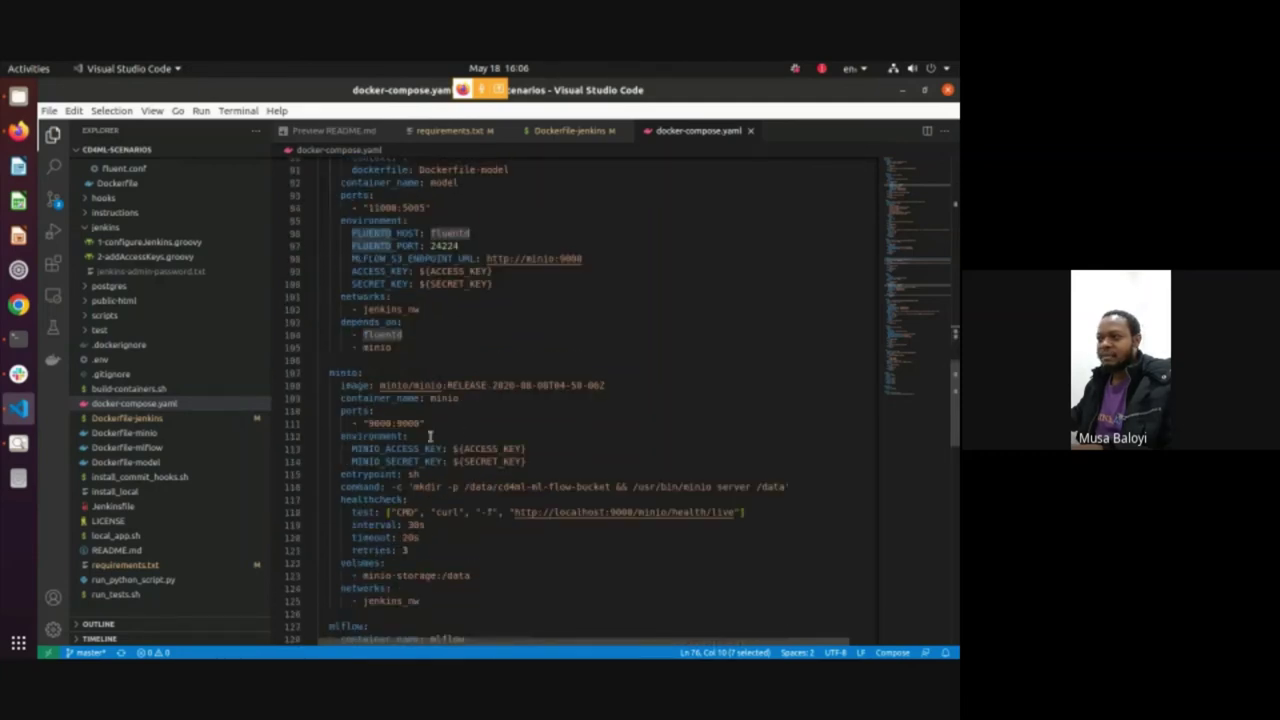
double_click(340, 372)
scroll(526, 523, "down", 3)
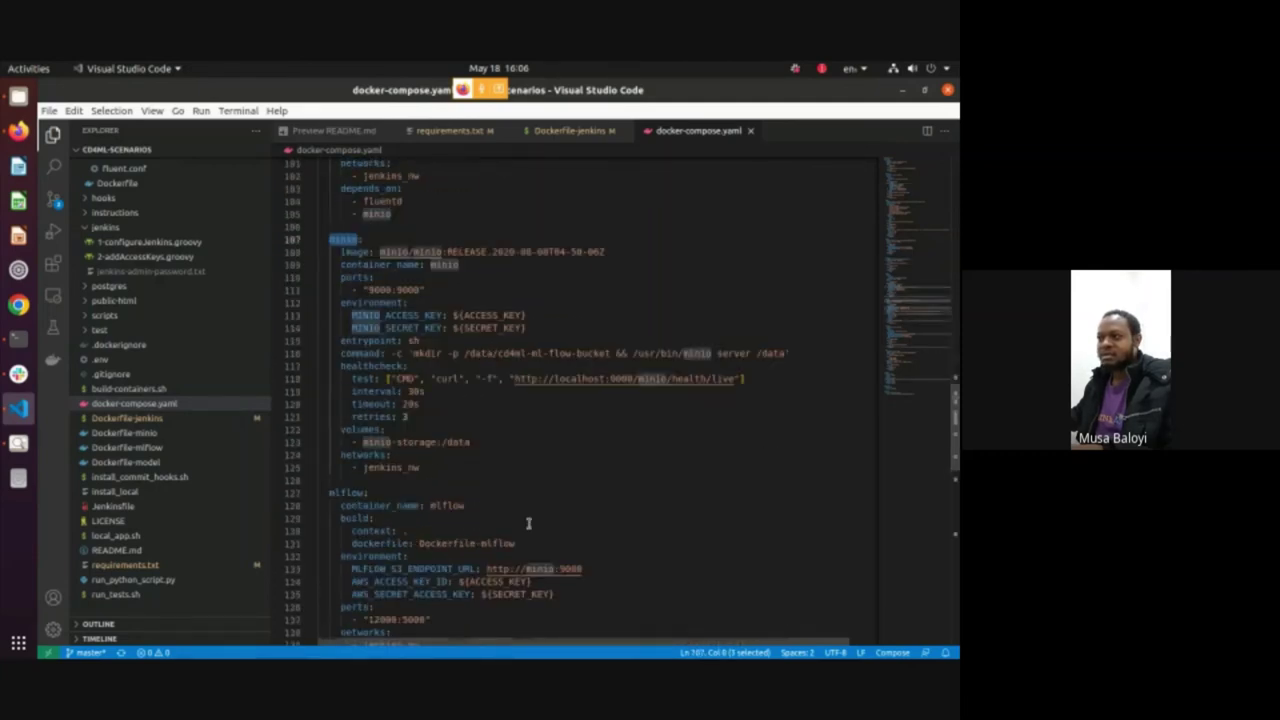
scroll(578, 420, "up", 1)
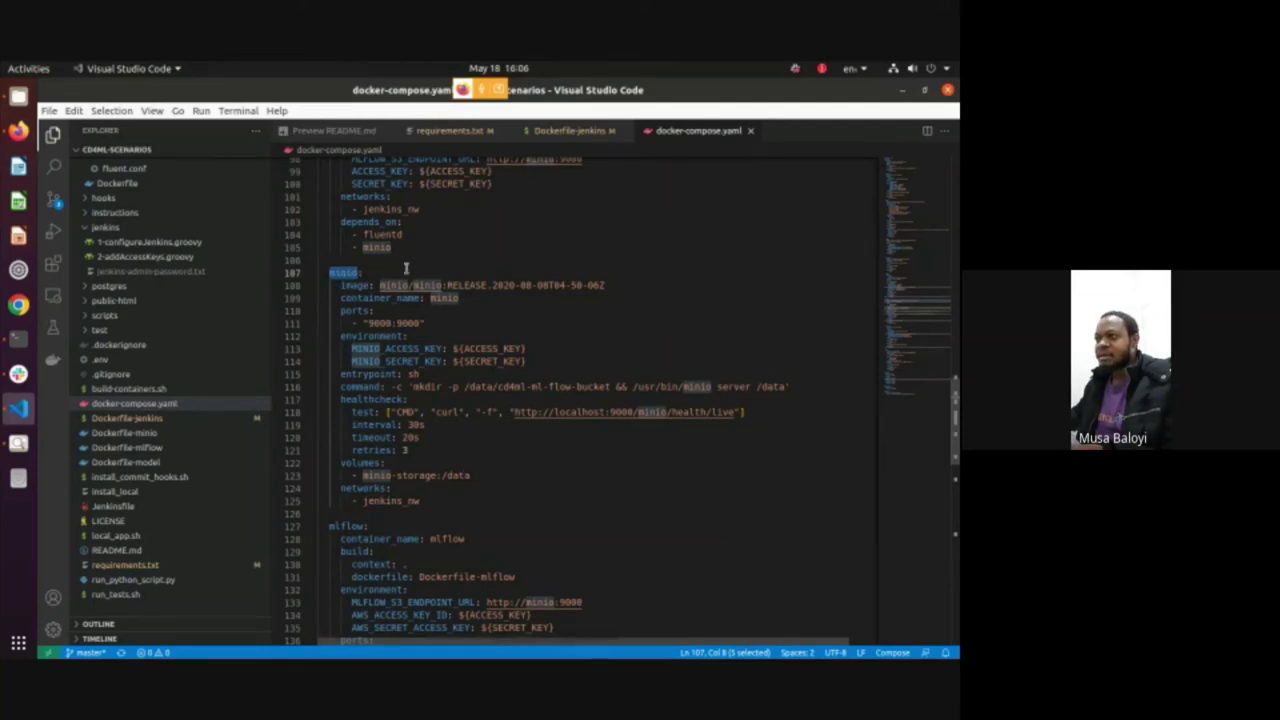
scroll(429, 194, "up", 5)
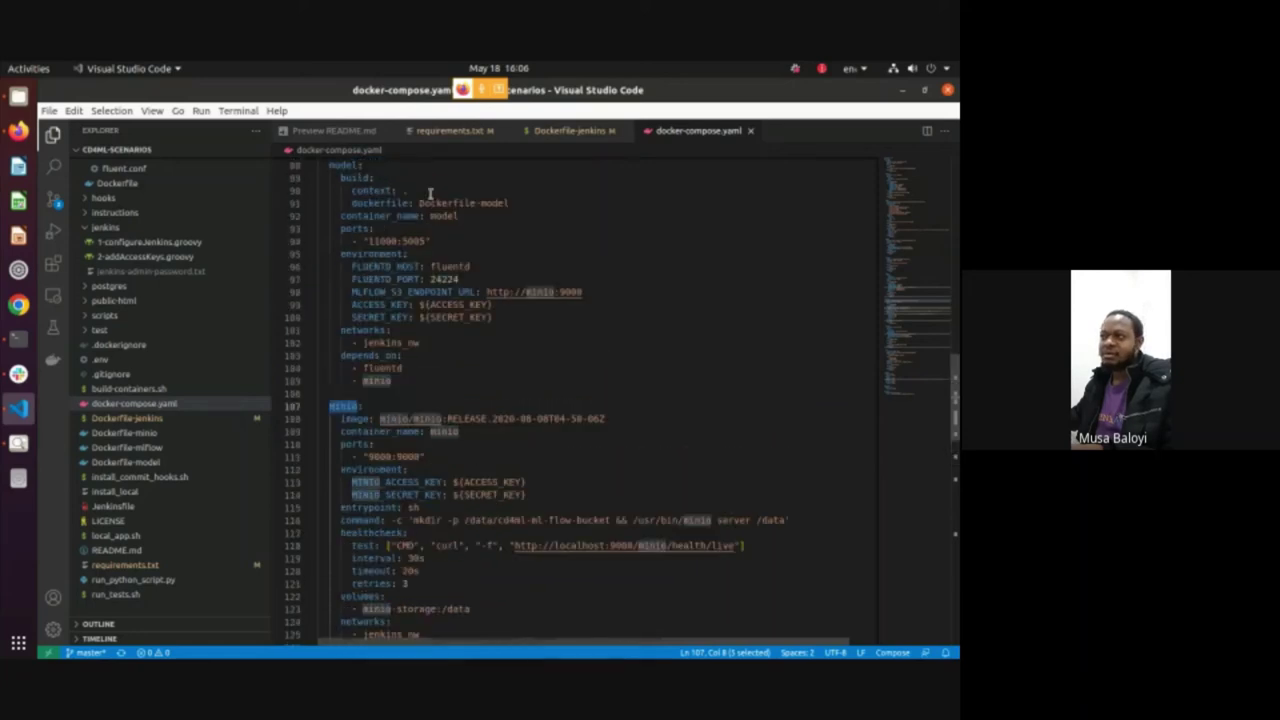
scroll(395, 508, "down", 3)
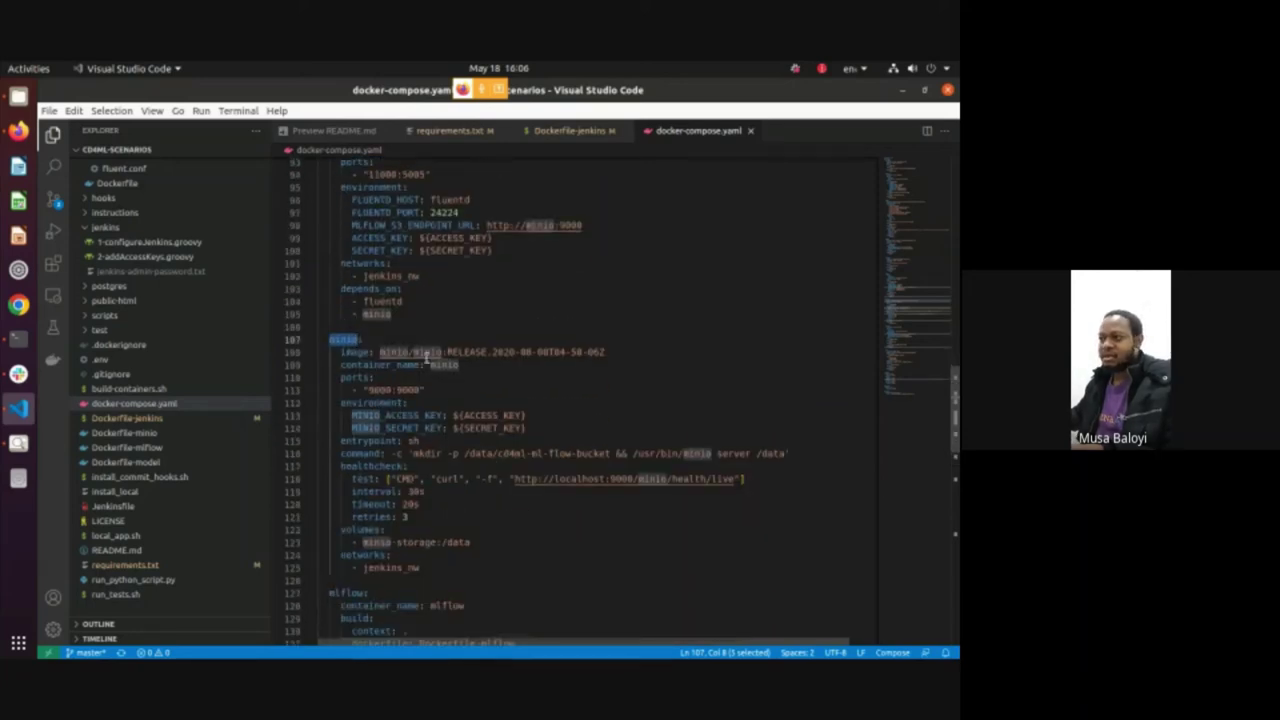
scroll(688, 428, "down", 4)
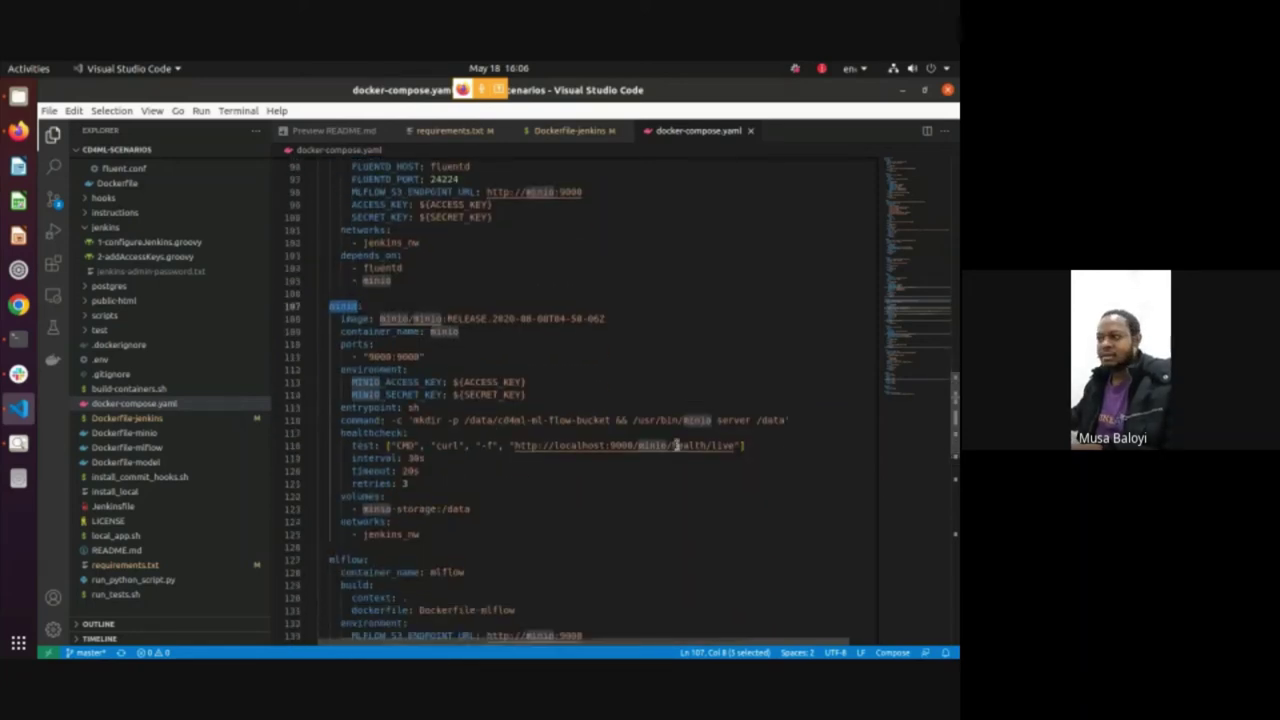
scroll(717, 454, "down", 4)
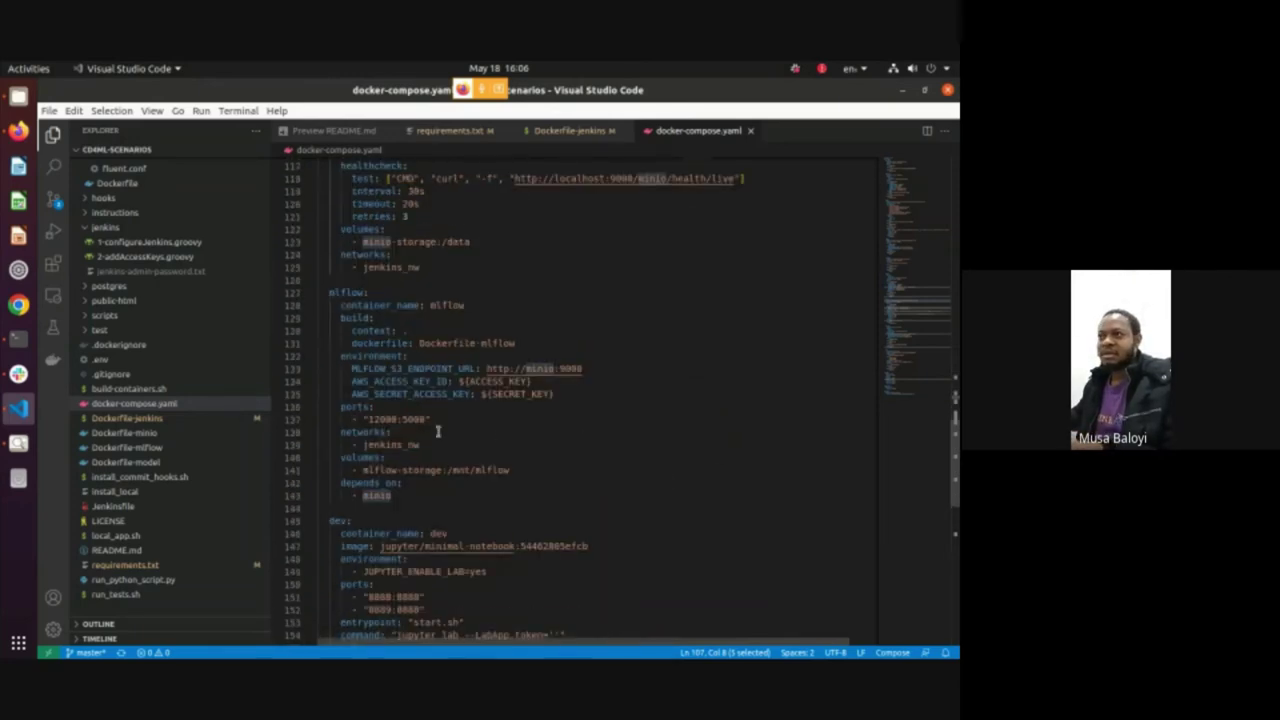
Switch to Firefox and open the section following 1-SystemSetup.md in the CD4ML-Scenarios instructions in a new tab
scroll(200, 285, "up", 10)
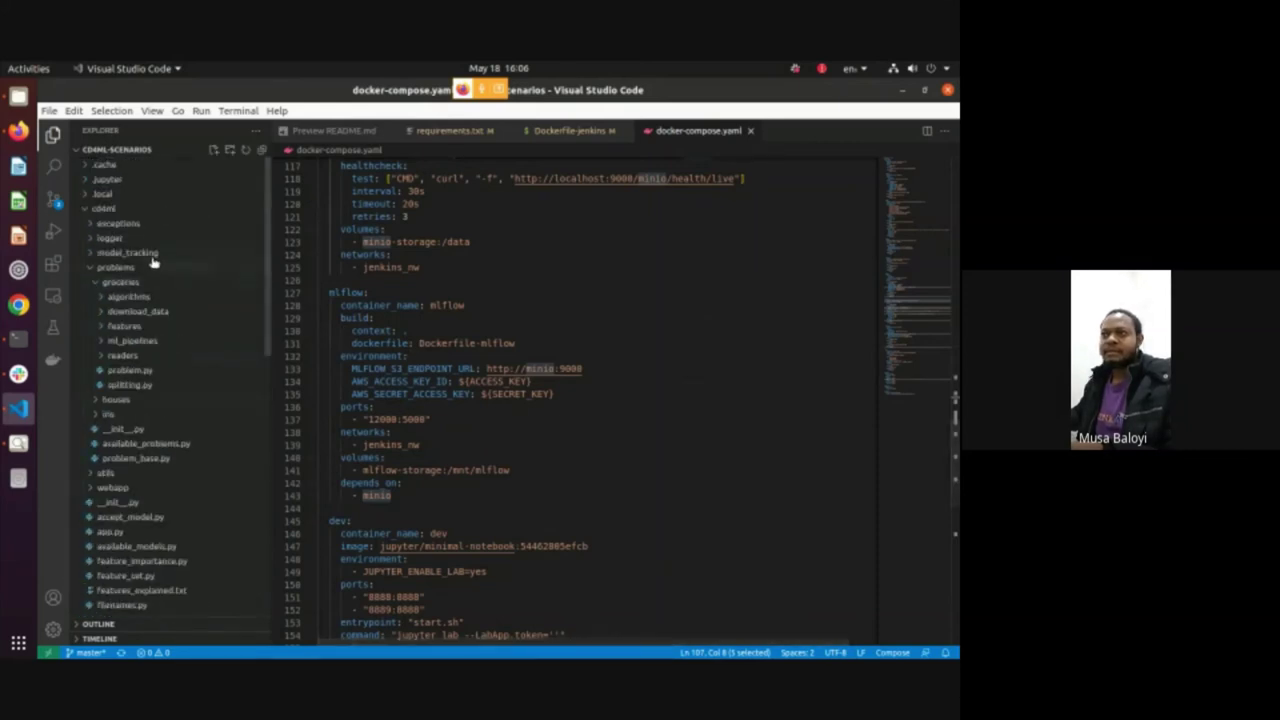
left_click(18, 131)
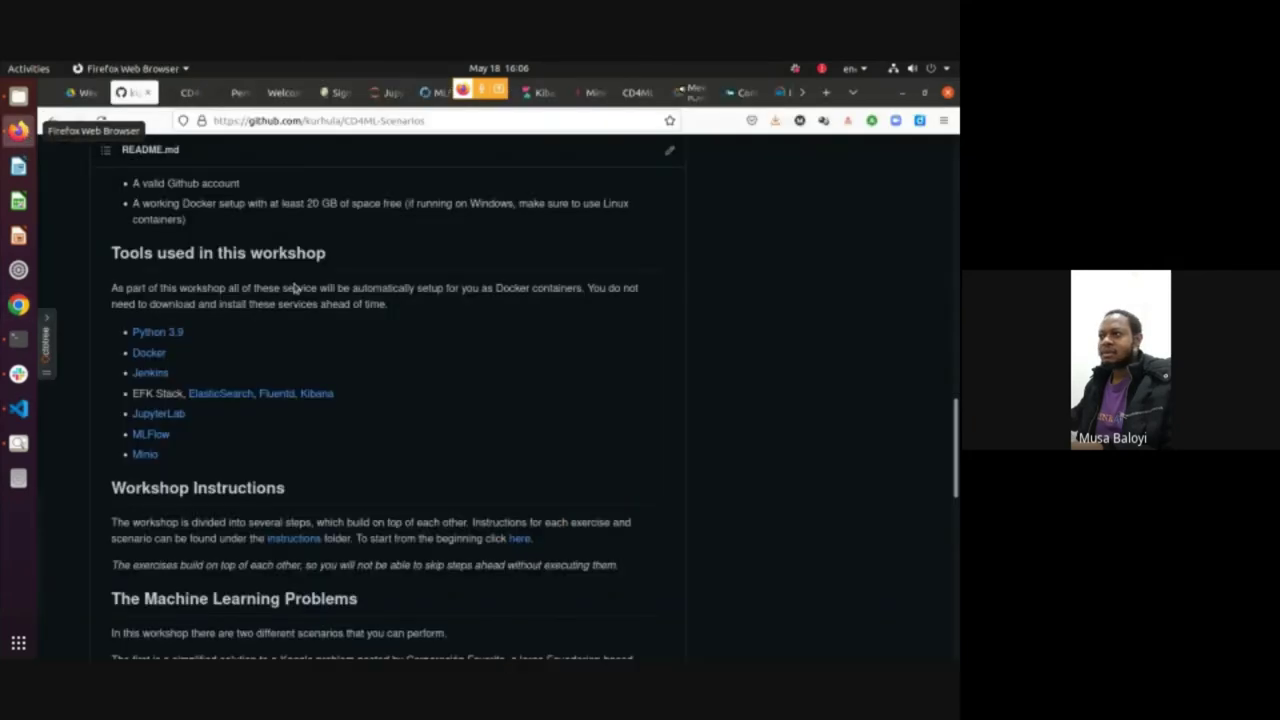
scroll(368, 362, "down", 10)
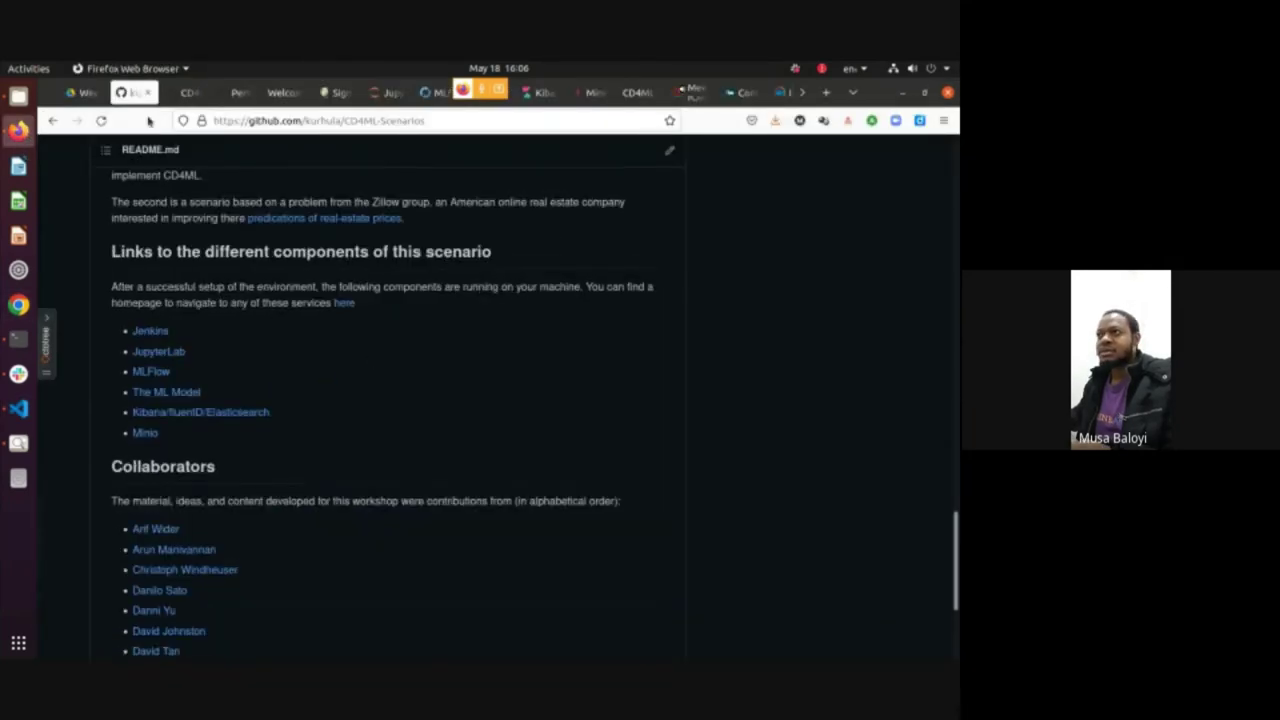
left_click(170, 96)
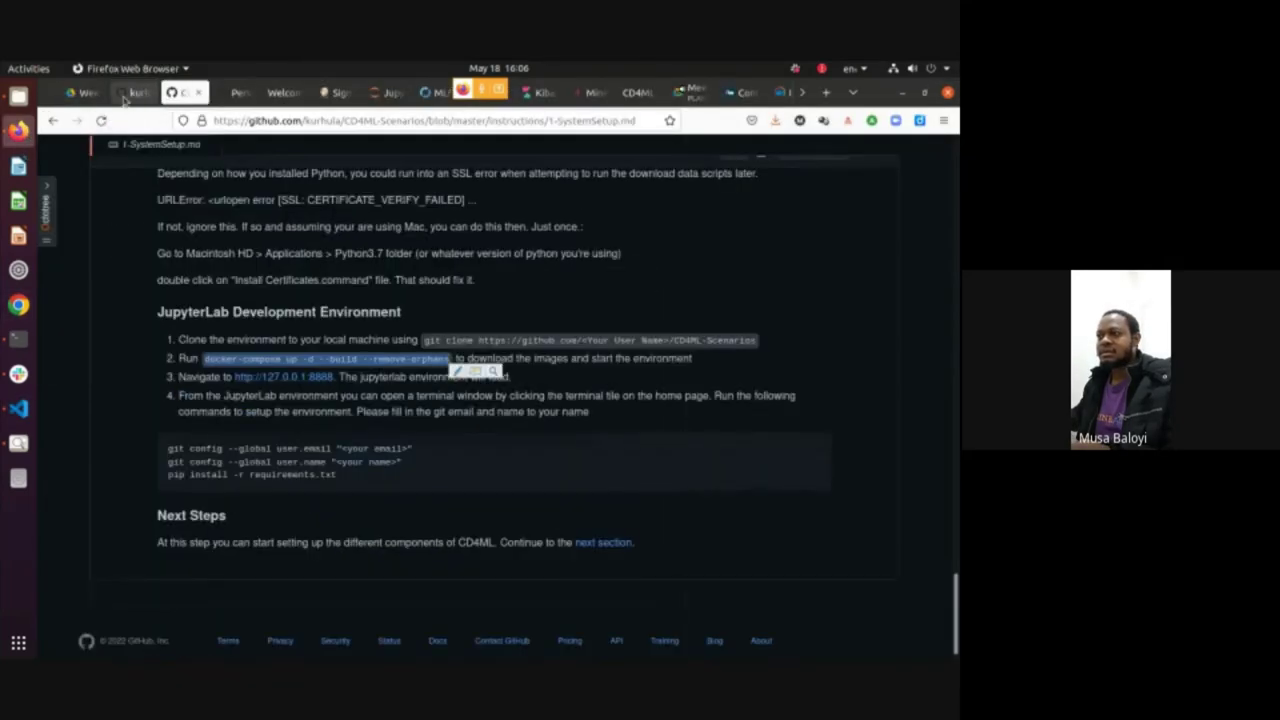
middle_click(605, 542)
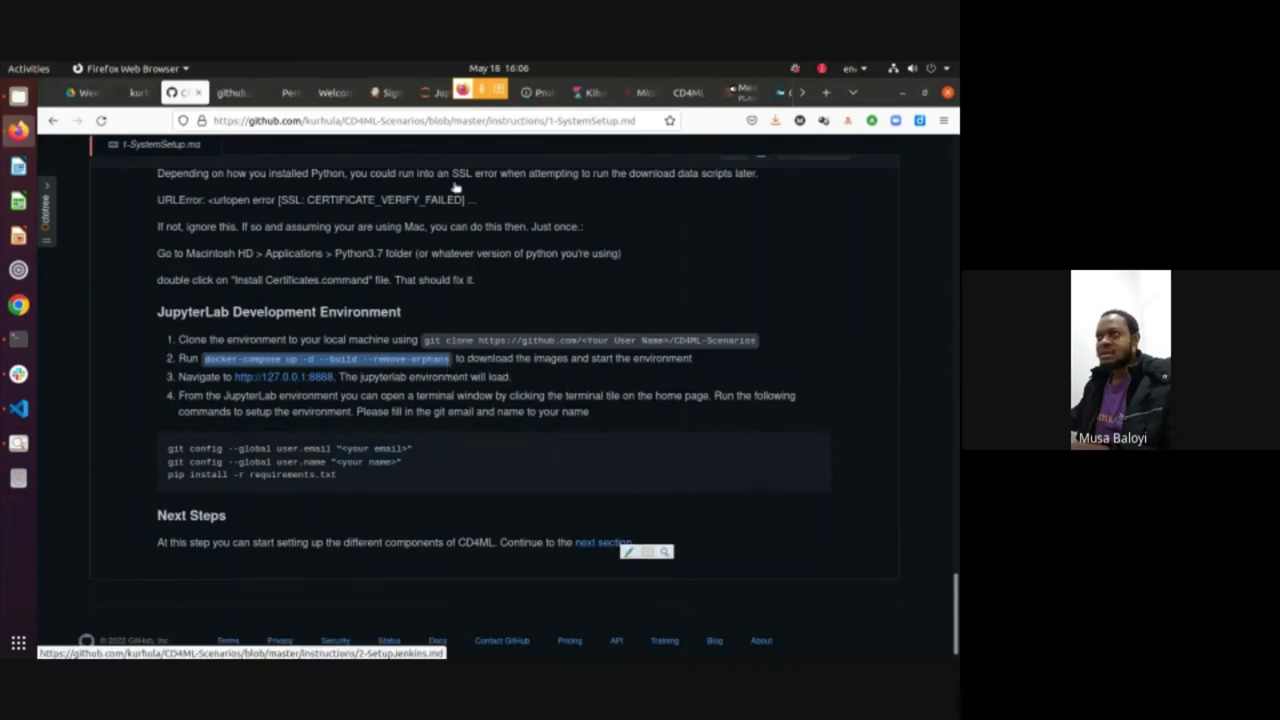
left_click(236, 94)
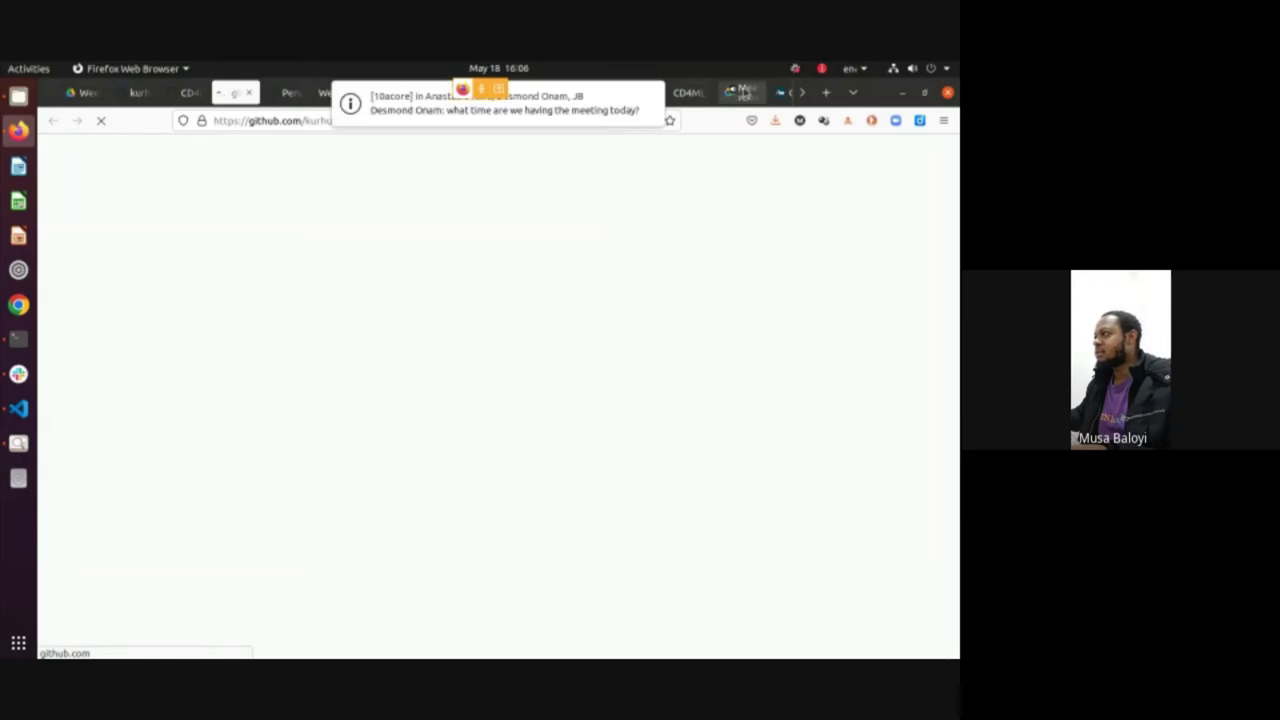
Go to the Google Meet call and read the in-call question about what Docker does
left_click(745, 94)
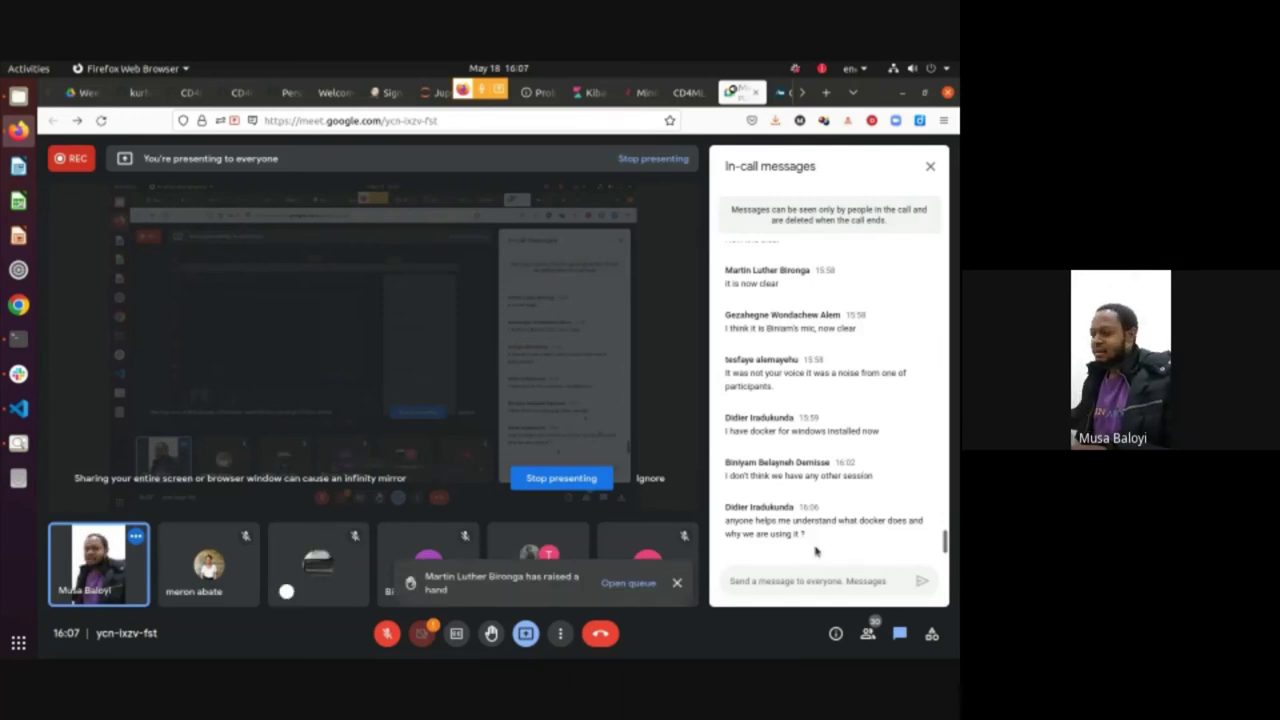
left_click_drag(825, 537, 733, 514)
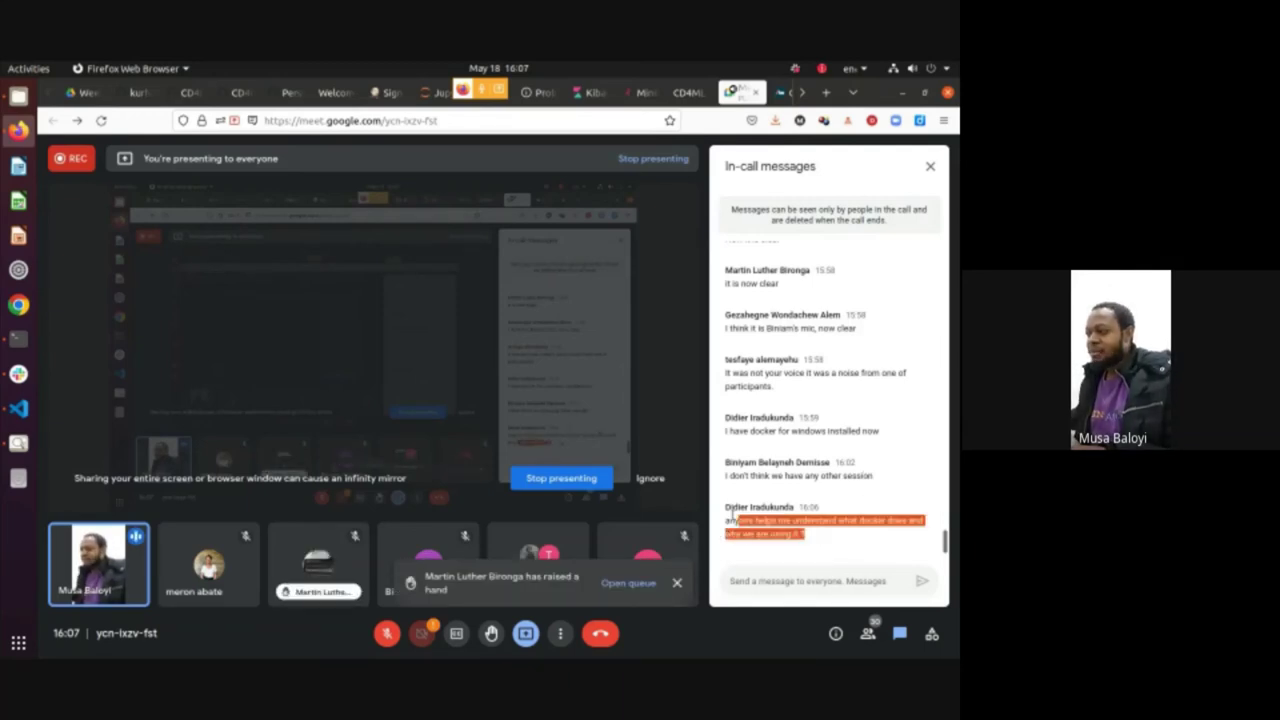
left_click(850, 497)
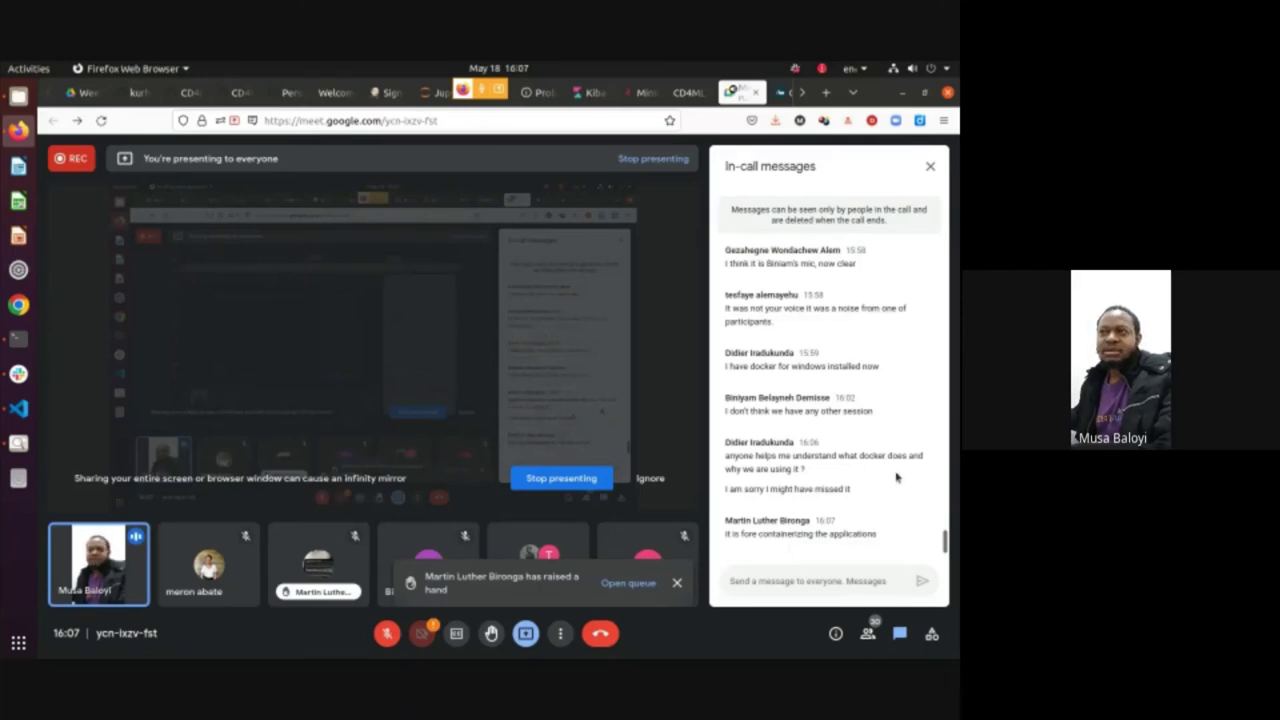
Return to Visual Studio Code, open requirements.txt and highlight all of its dependency lines
left_click(9, 409)
left_click(528, 368)
scroll(669, 480, "up", 1)
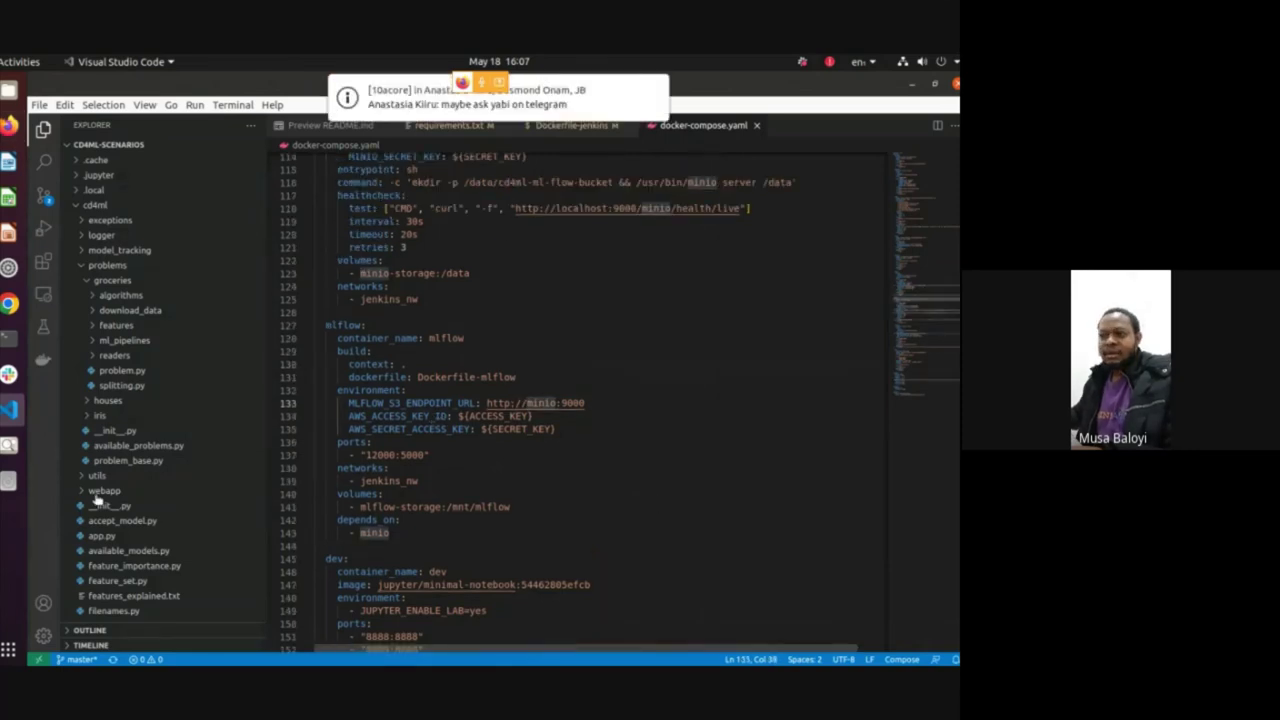
scroll(130, 440, "down", 10)
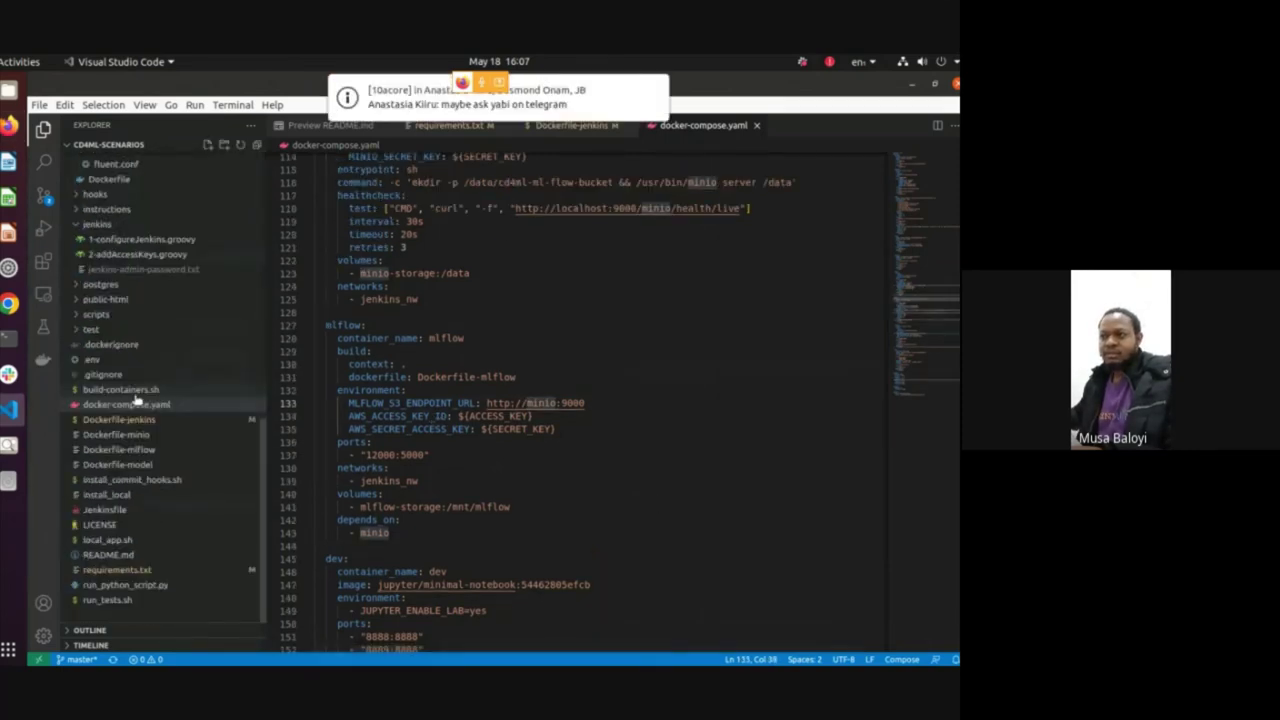
left_click(130, 570)
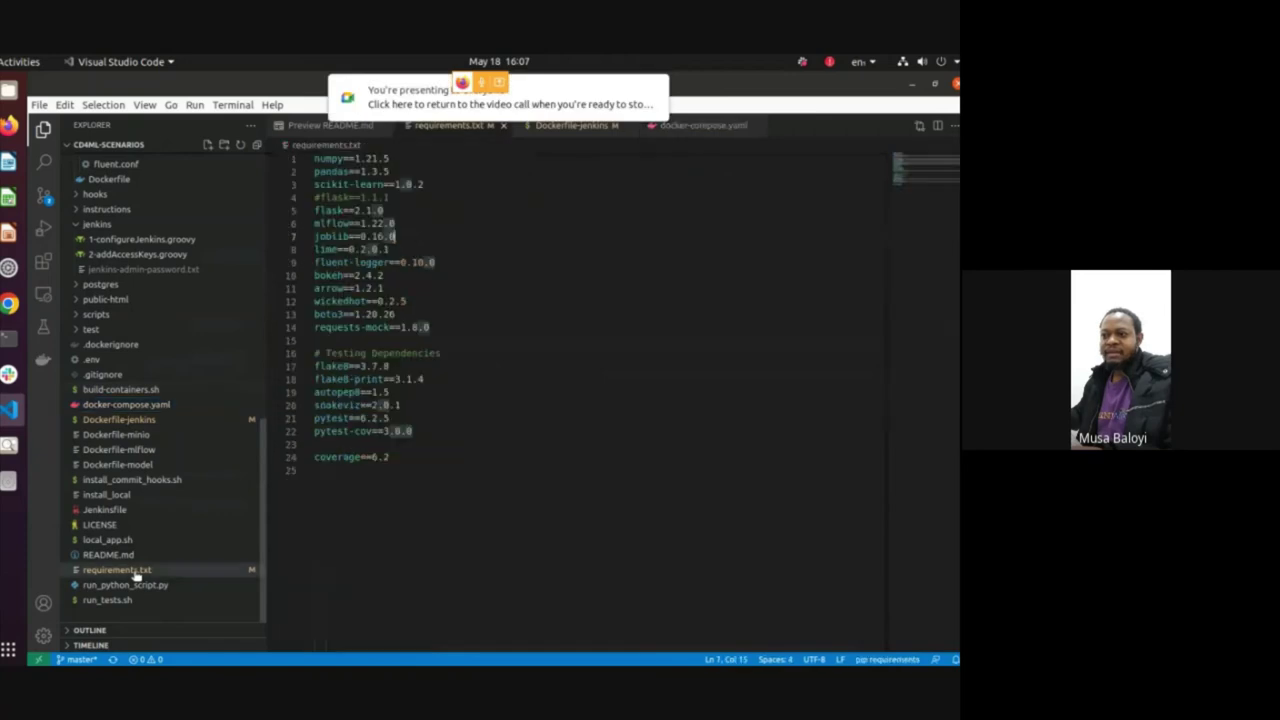
left_click_drag(414, 457, 310, 152)
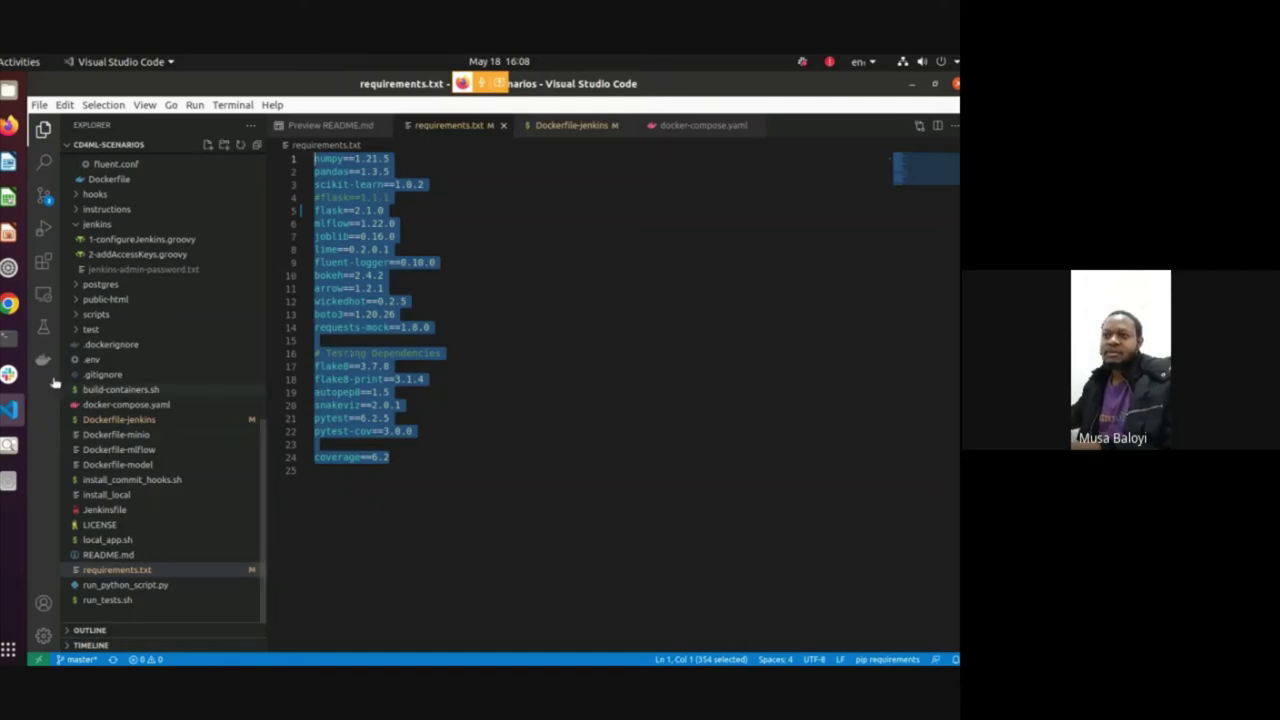
Switch to the Terminal session in the CD4ML-Scenarios/fluentd folder and abandon the unexecuted docker-compose up command
left_click(8, 340)
left_click(8, 410)
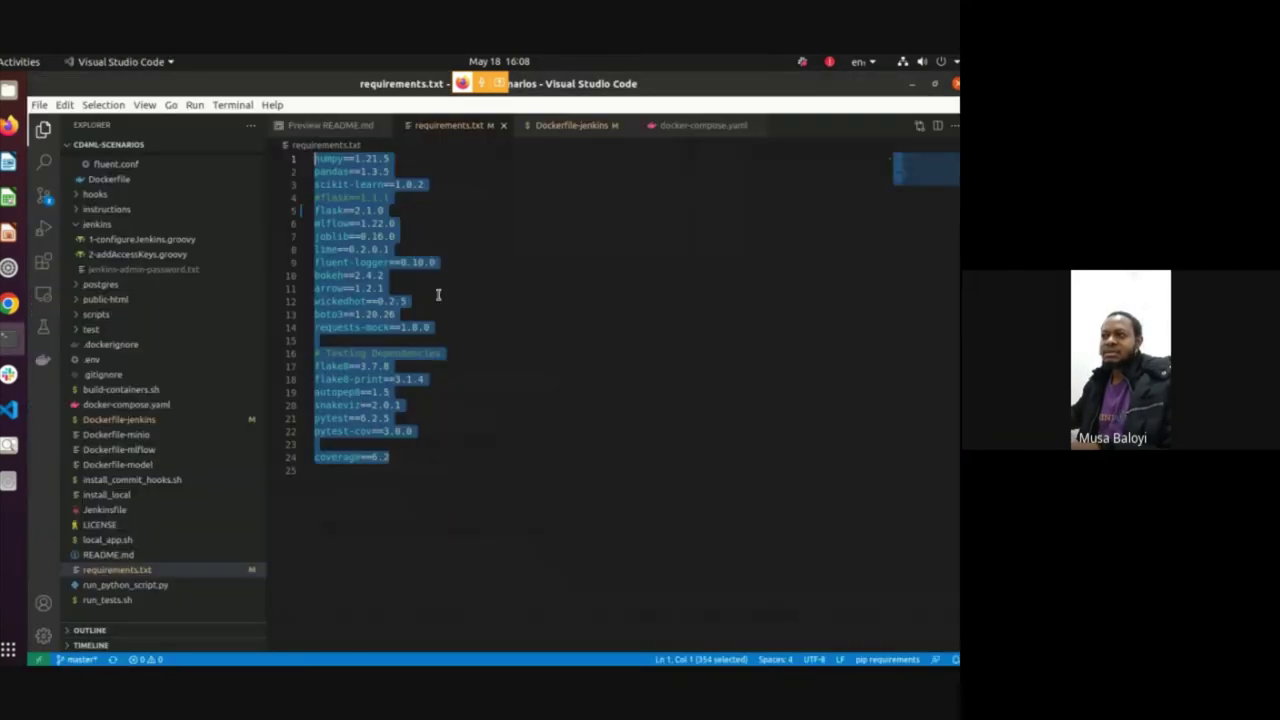
key("alt+Tab")
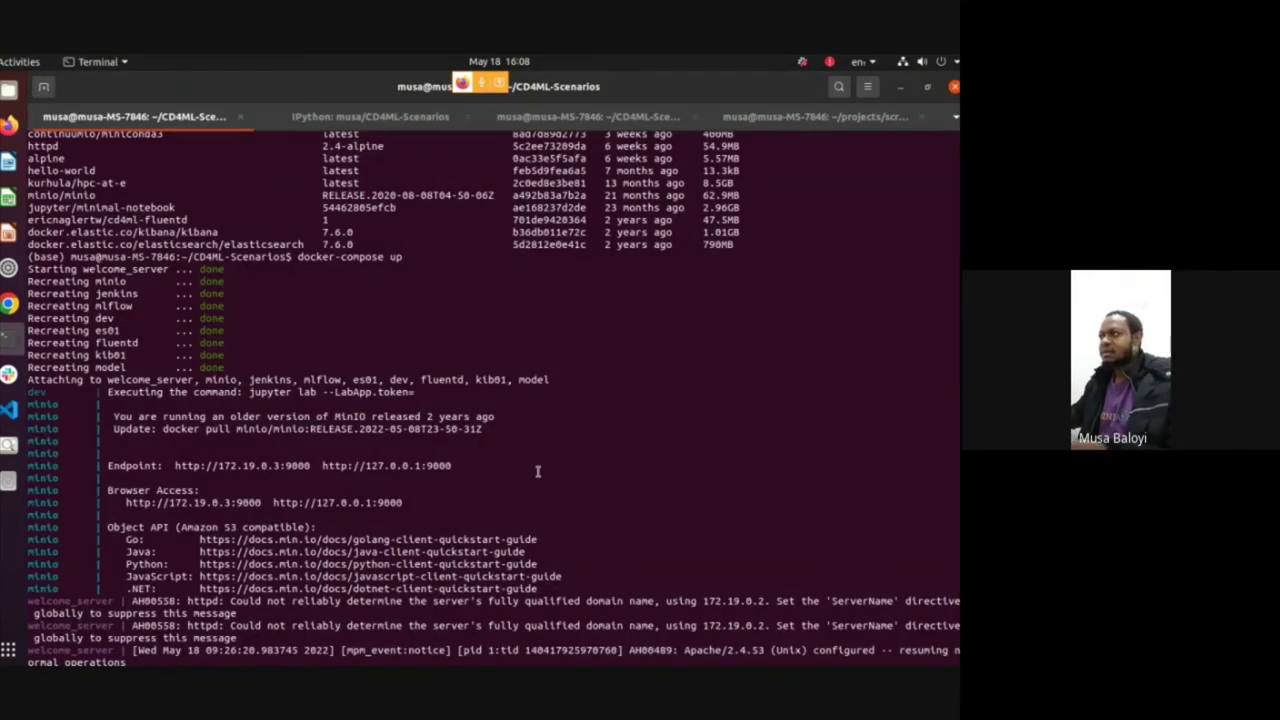
key("ctrl+Page_Down")
key("ctrl+Page_Down")
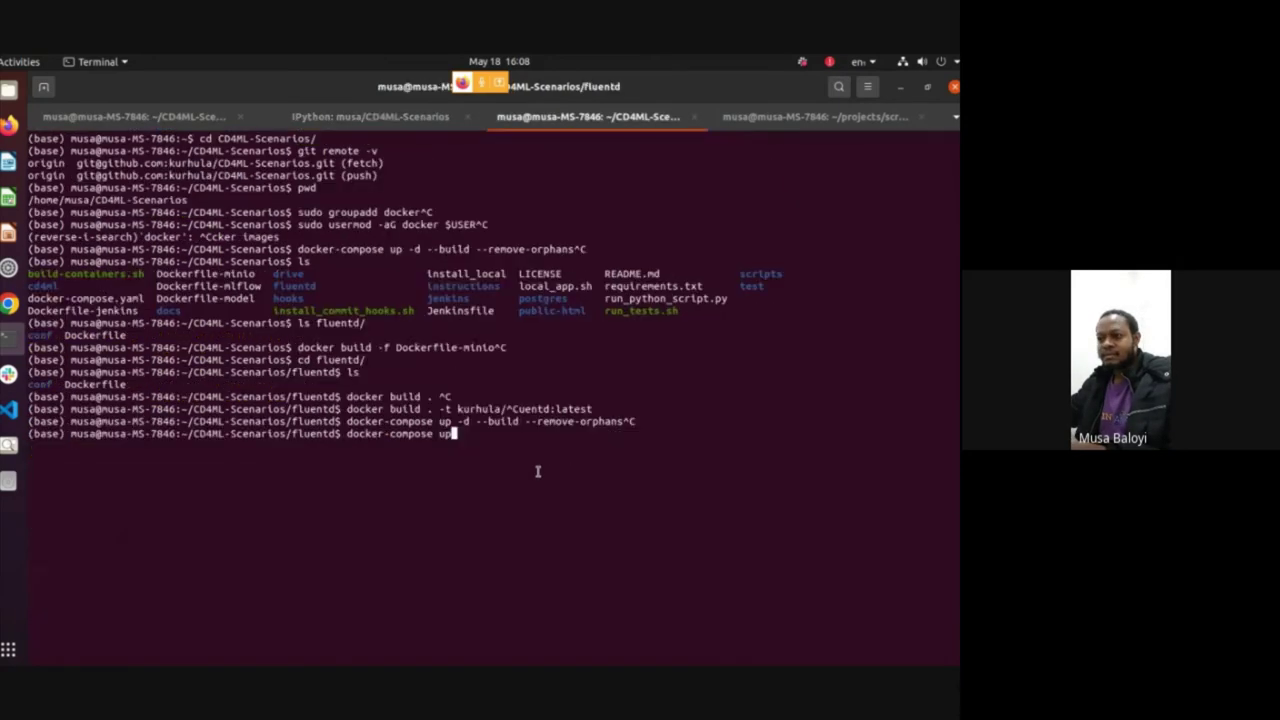
key("BackSpace")
key("BackSpace")
key("BackSpace")
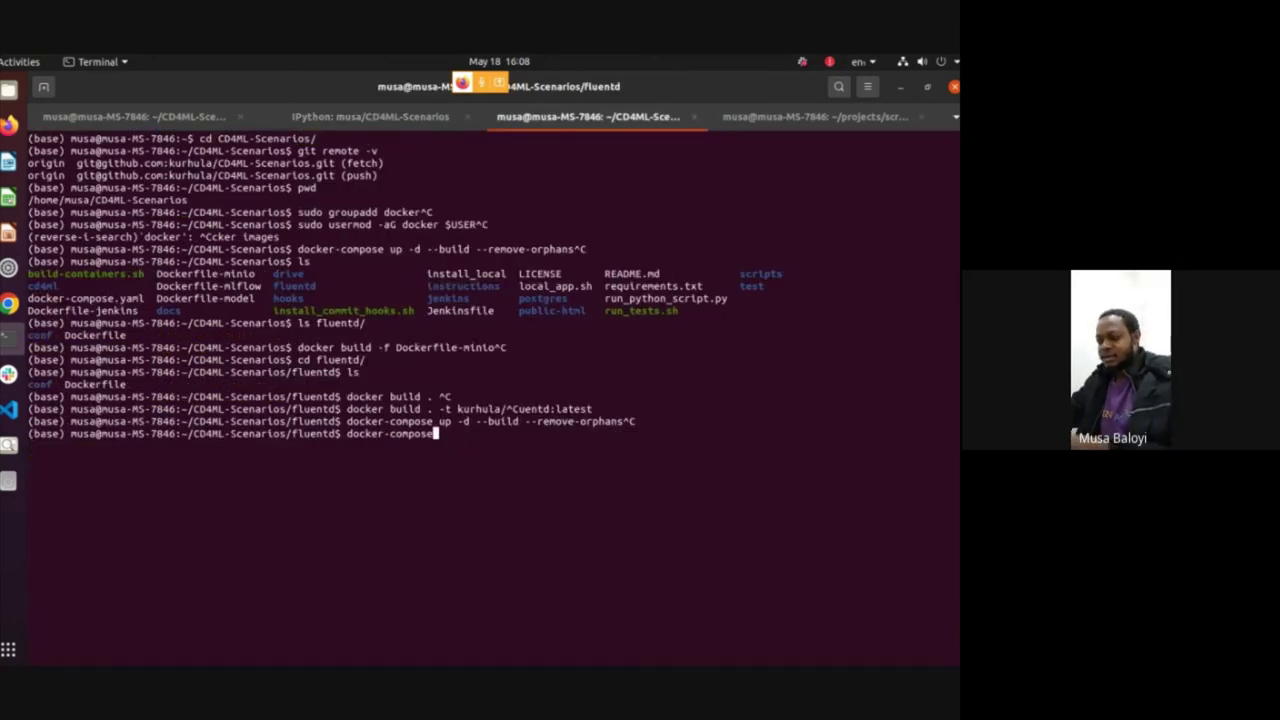
type("up")
key("ctrl+c")
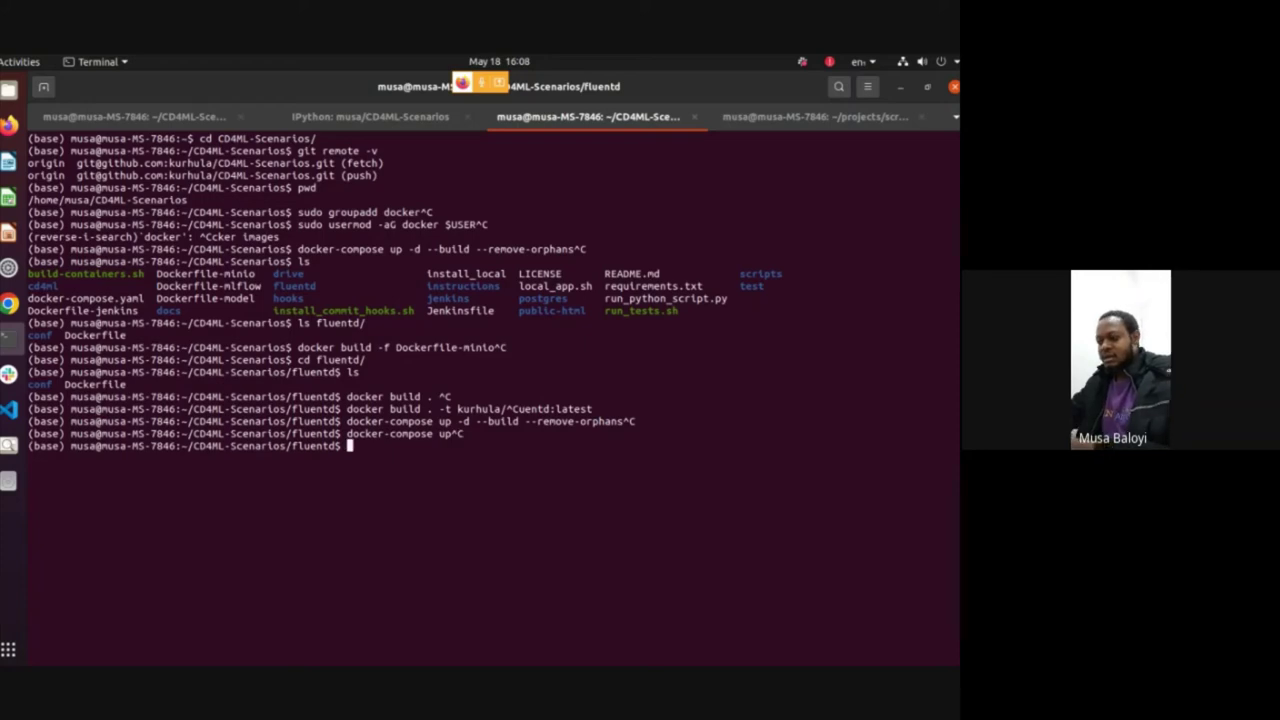
List the contents of the ~/anaconda3/ directory
type("ls ~/m")
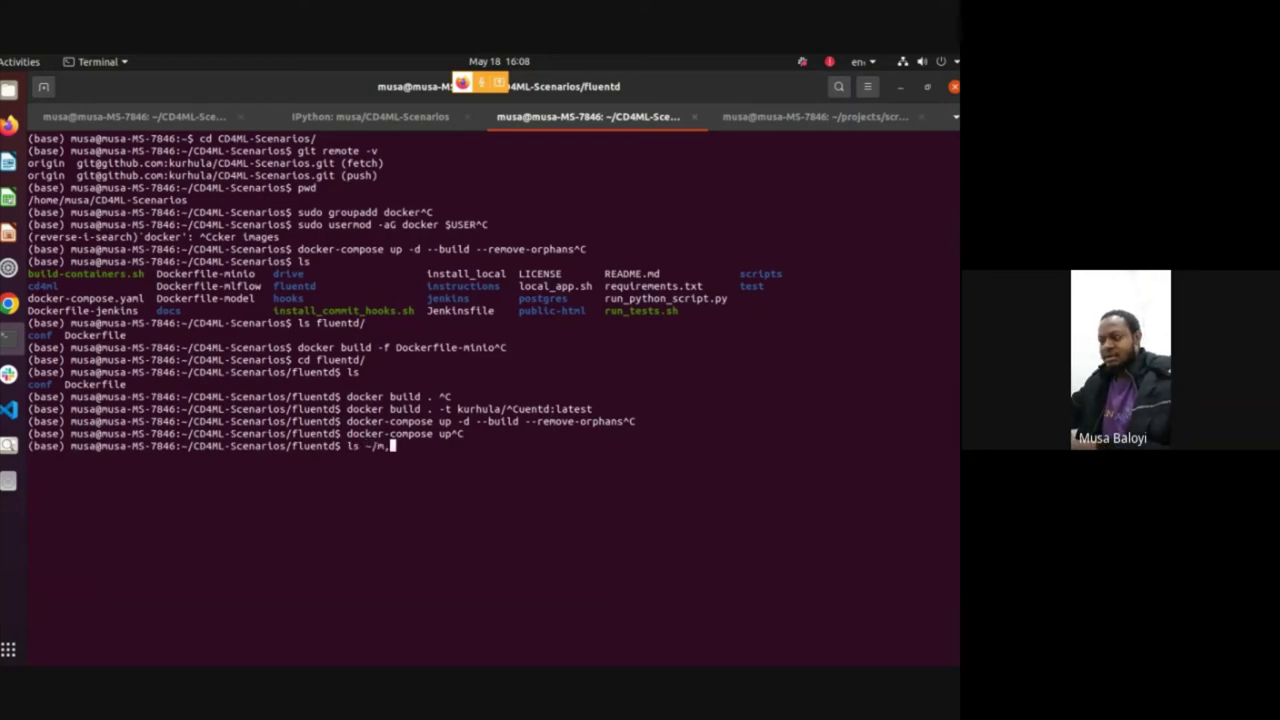
type("usa")
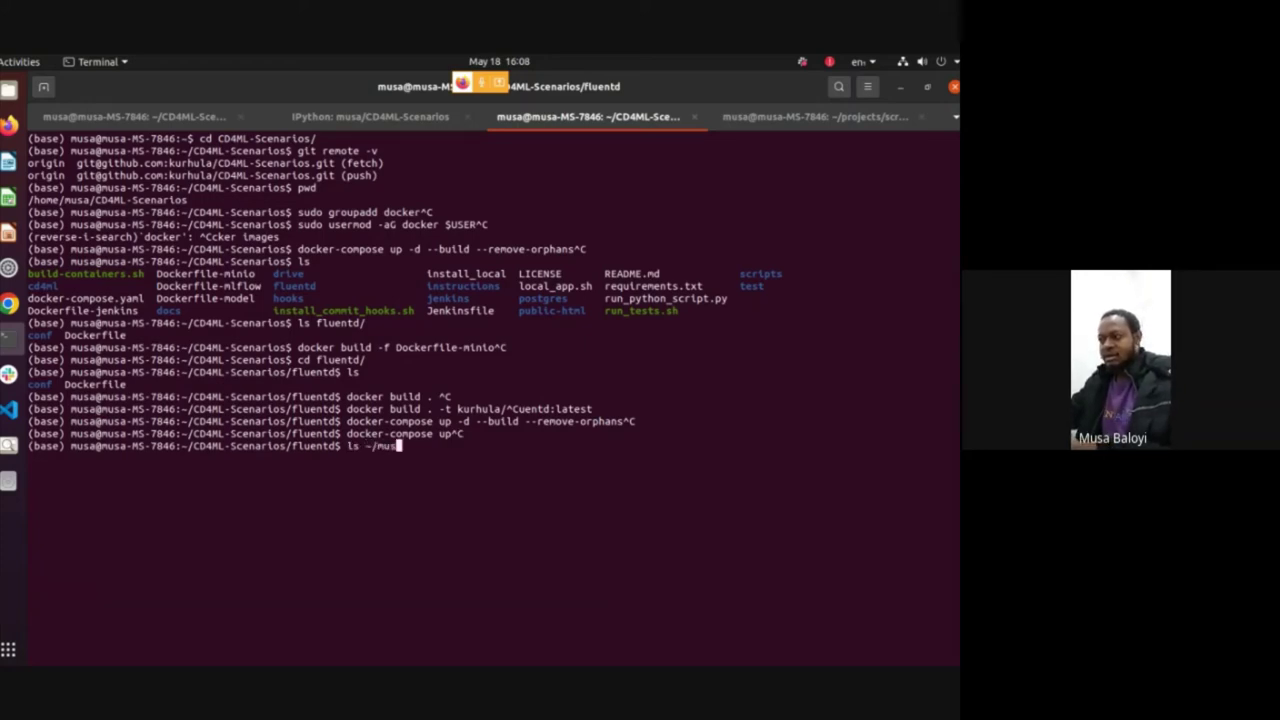
key("BackSpace")
key("BackSpace")
key("BackSpace")
key("BackSpace")
type("an")
key("Tab")
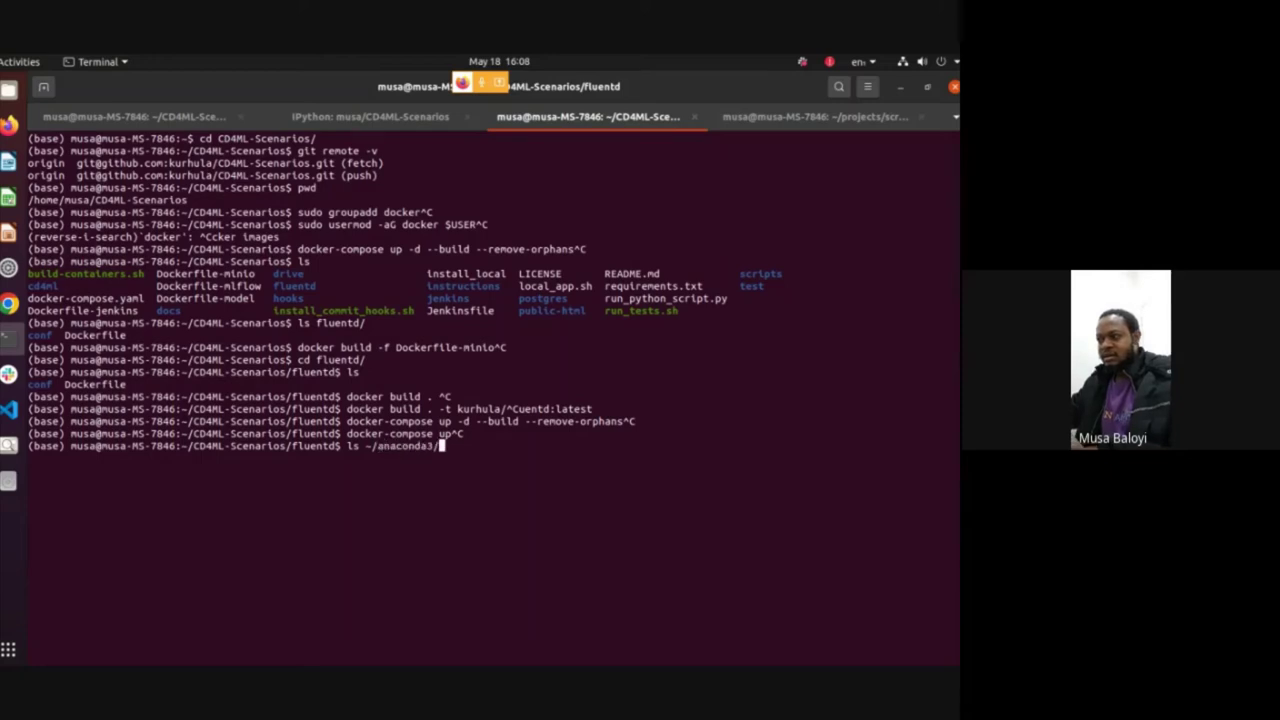
key("Return")
List the ~/anaconda3/bin directory, look through its executables and highlight the ls command above the listing
key("Up")
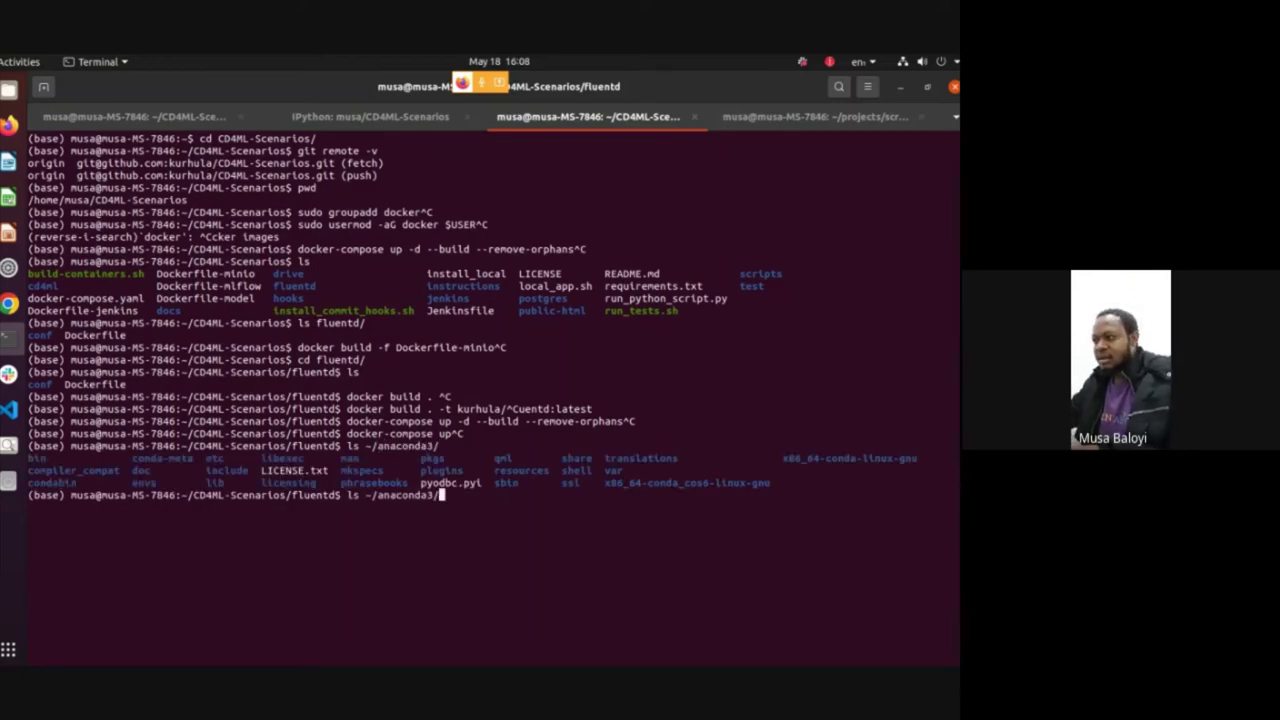
type("bin/")
key("Return")
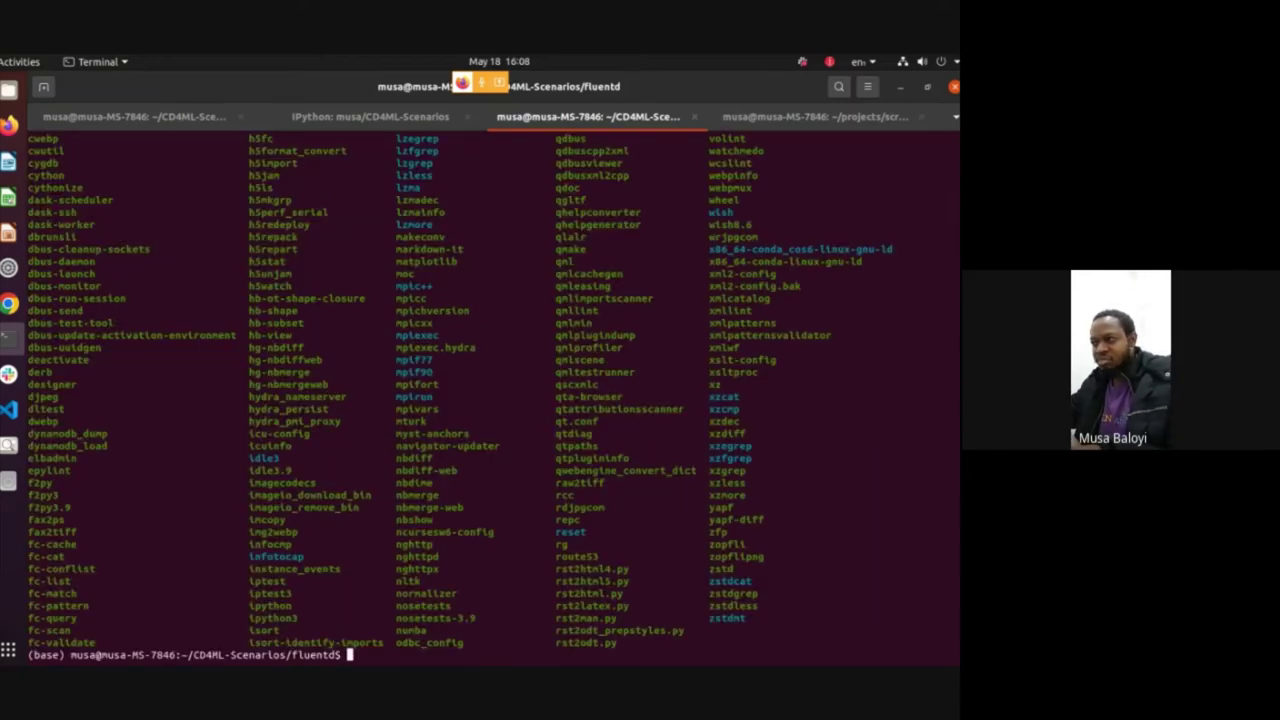
scroll(423, 366, "up", 10)
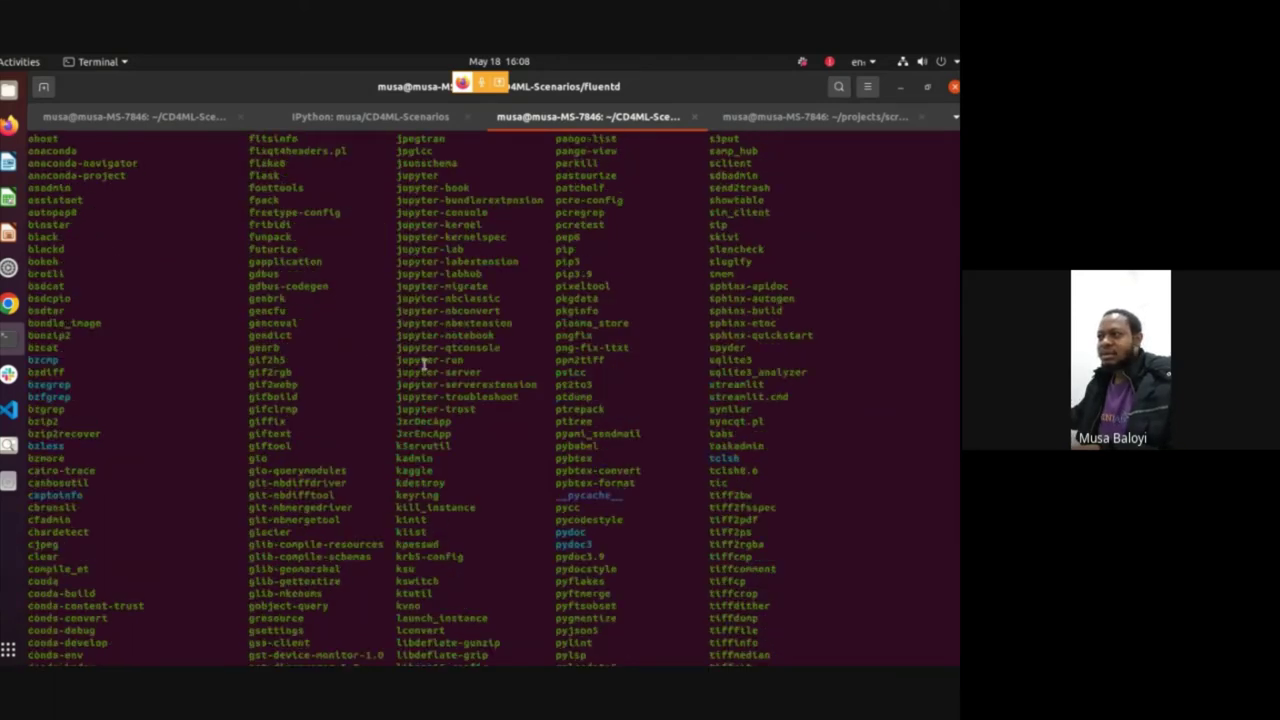
scroll(318, 426, "down", 2)
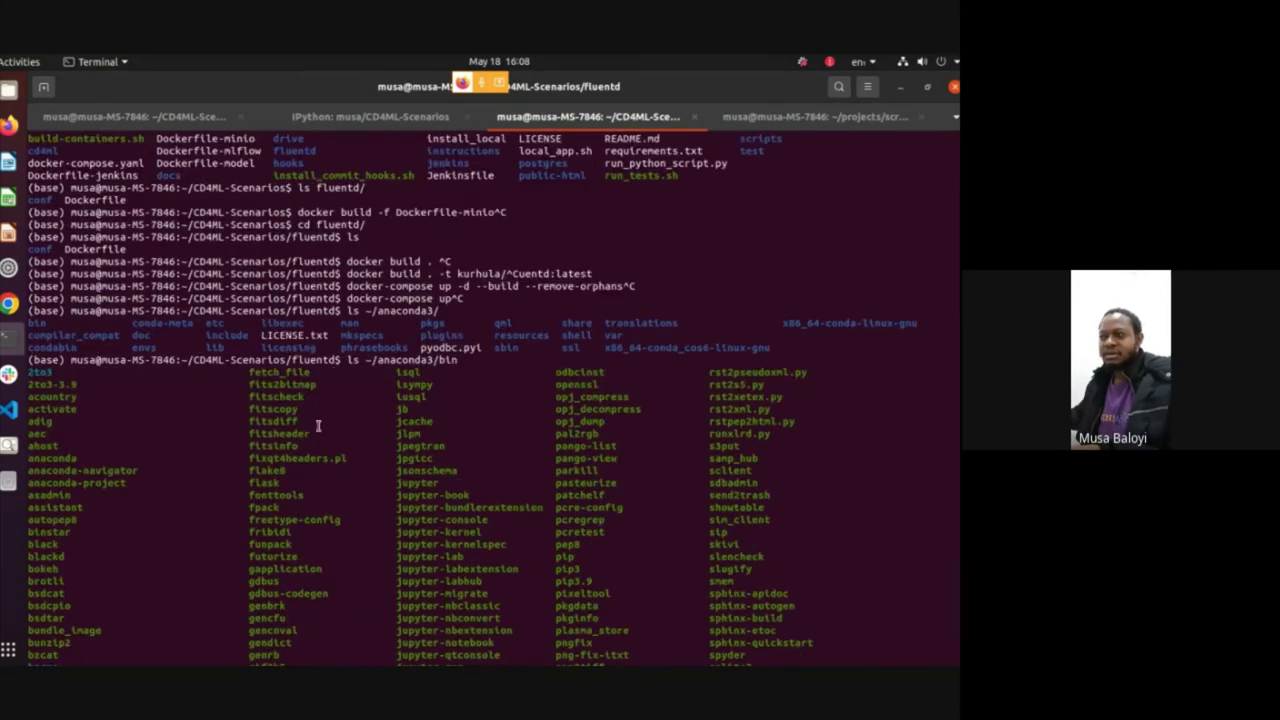
scroll(318, 426, "down", 4)
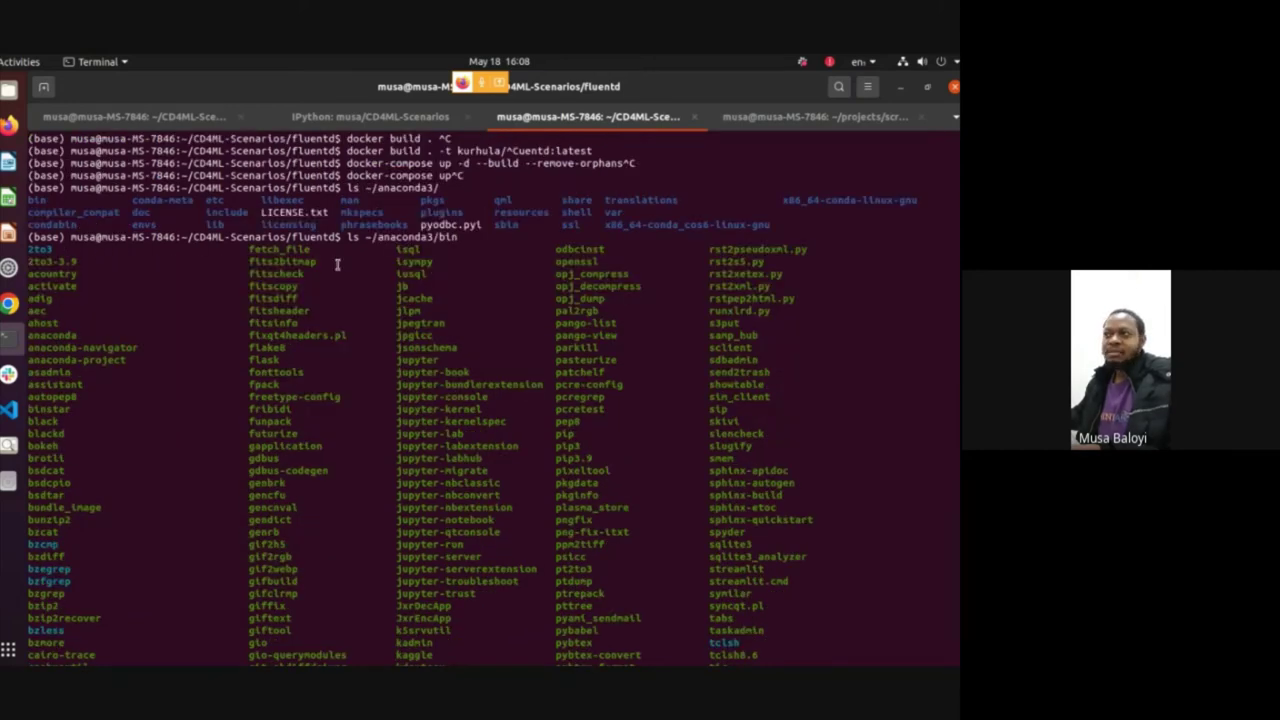
left_click_drag(346, 238, 443, 237)
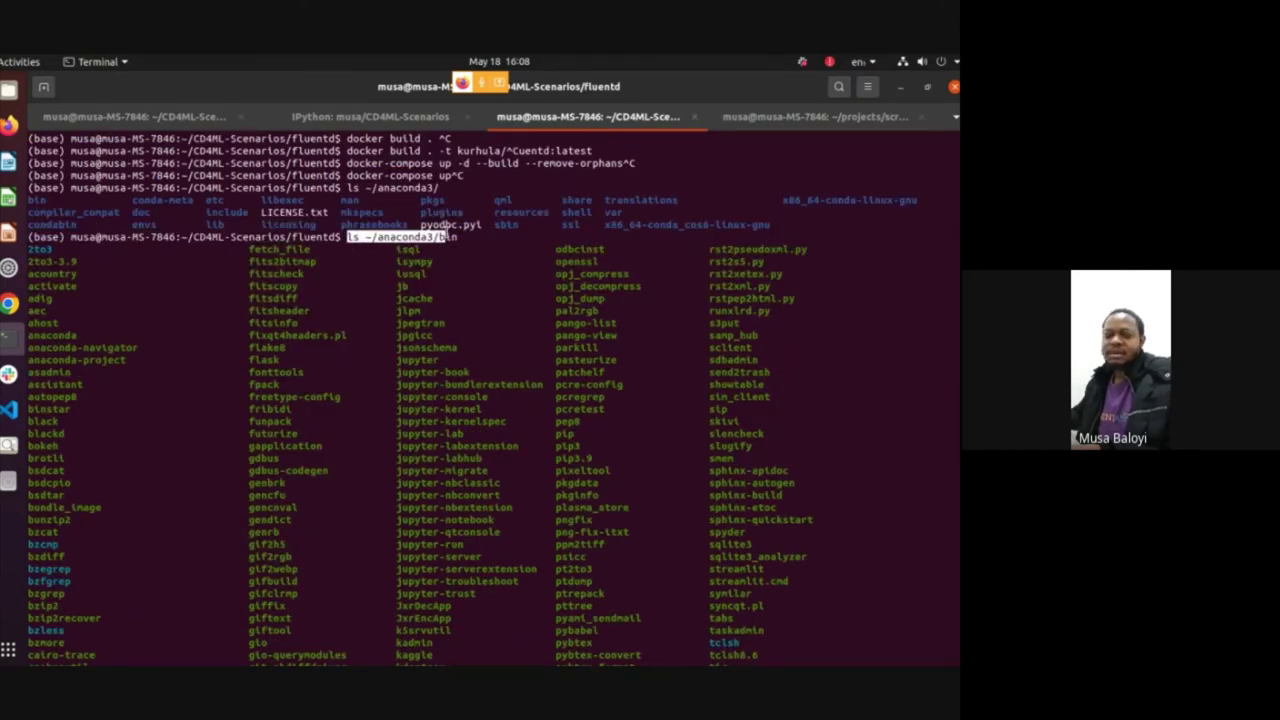
left_click(489, 240)
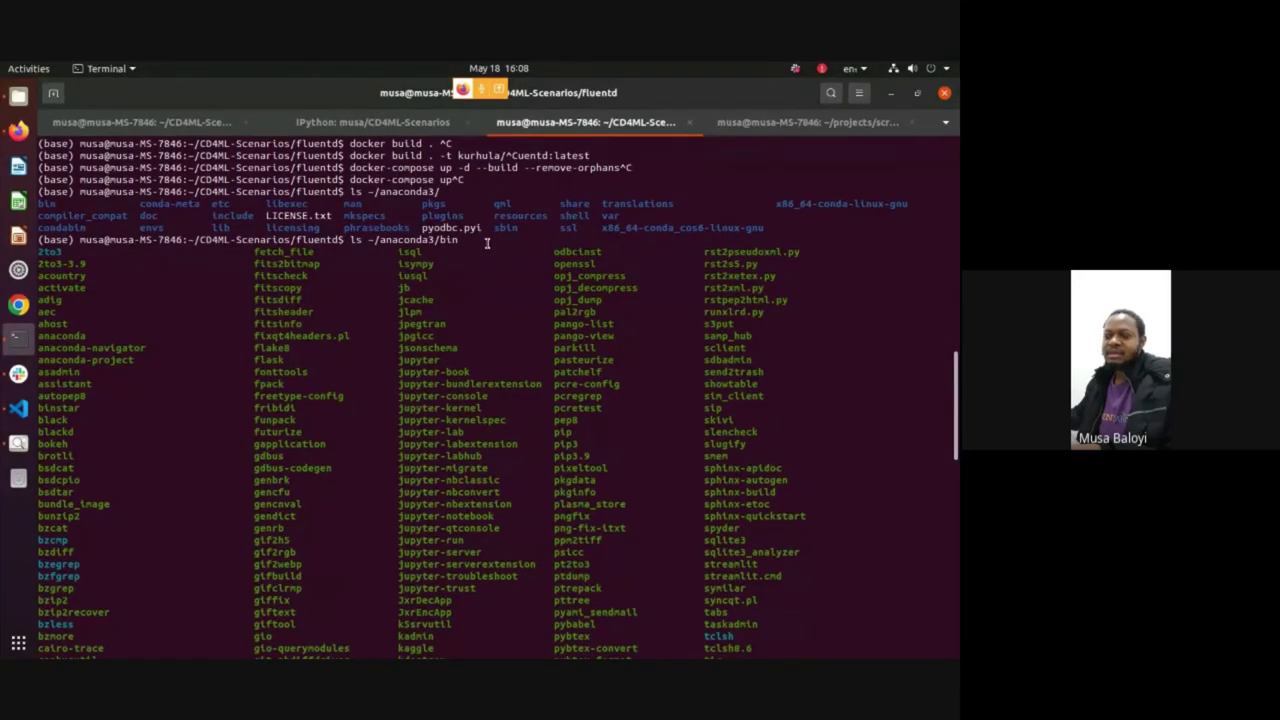
Run docker images to list the local Docker images
scroll(496, 290, "down", 7)
scroll(496, 310, "down", 10)
type("doc")
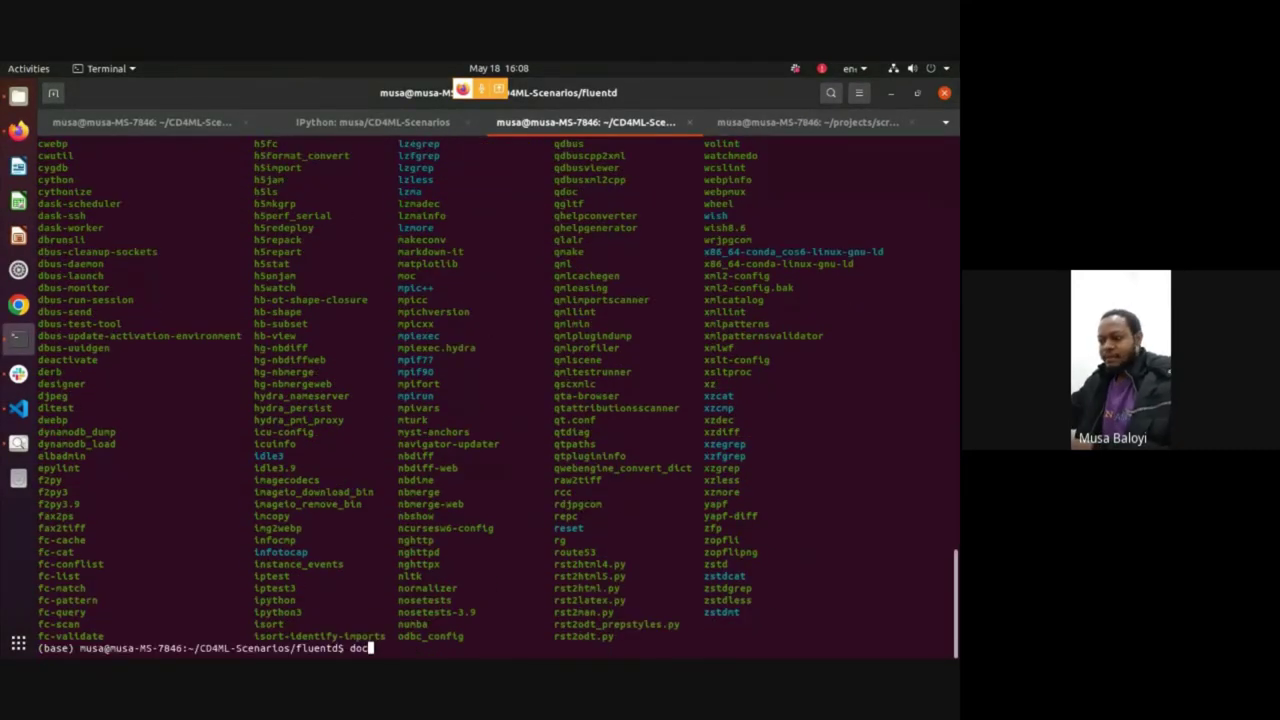
type("ker images")
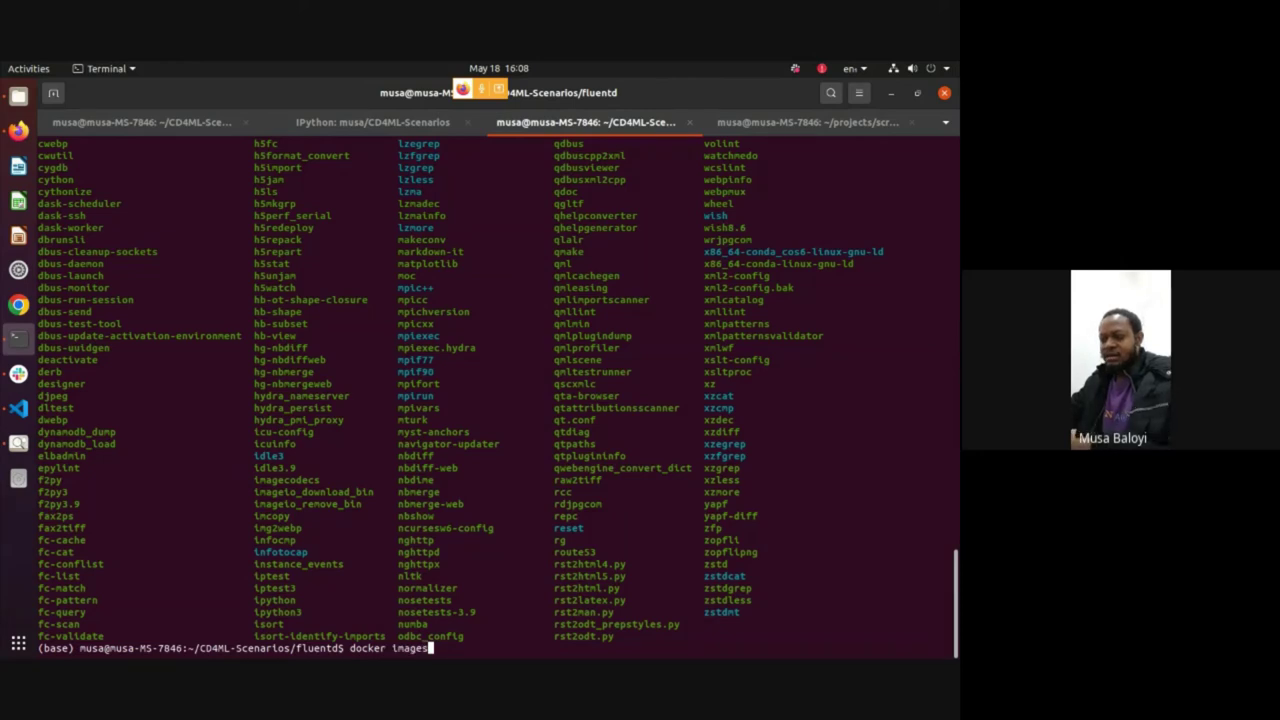
key("Return")
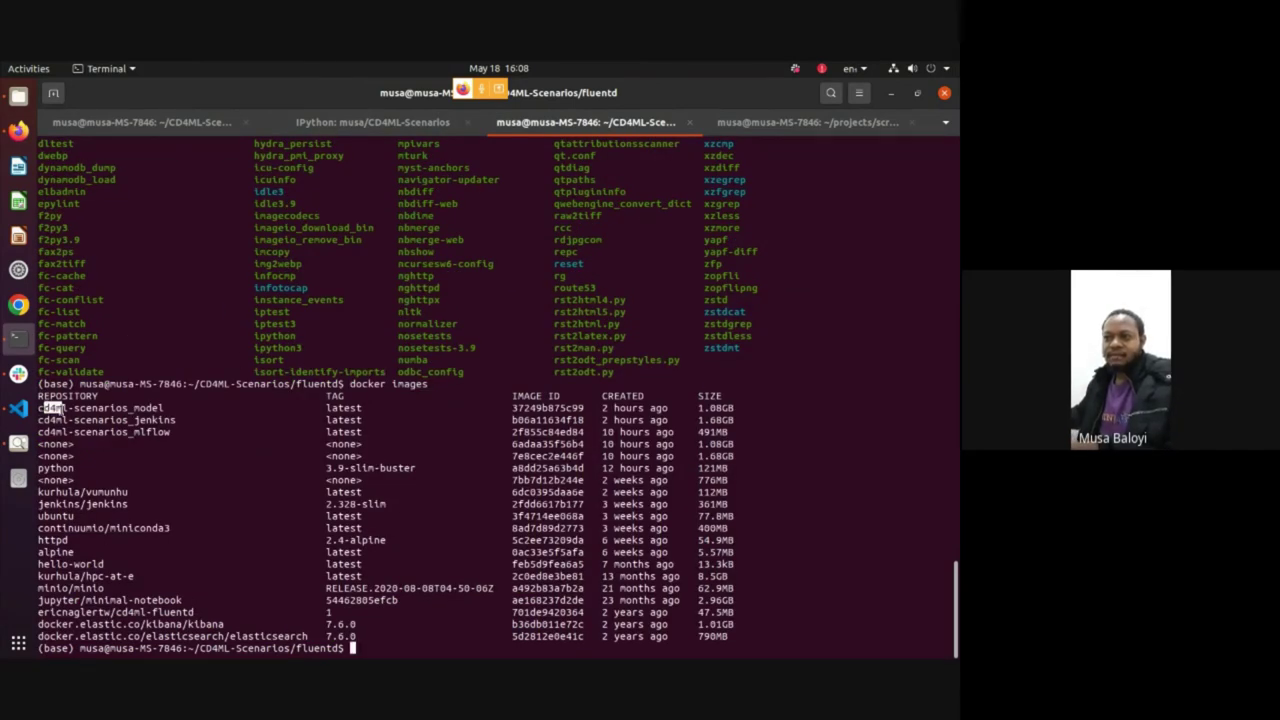
Highlight the cd4ml-scenarios_model row in the image list, compare it with the anaconda listing above, and clear the highlight
triple_click(52, 409)
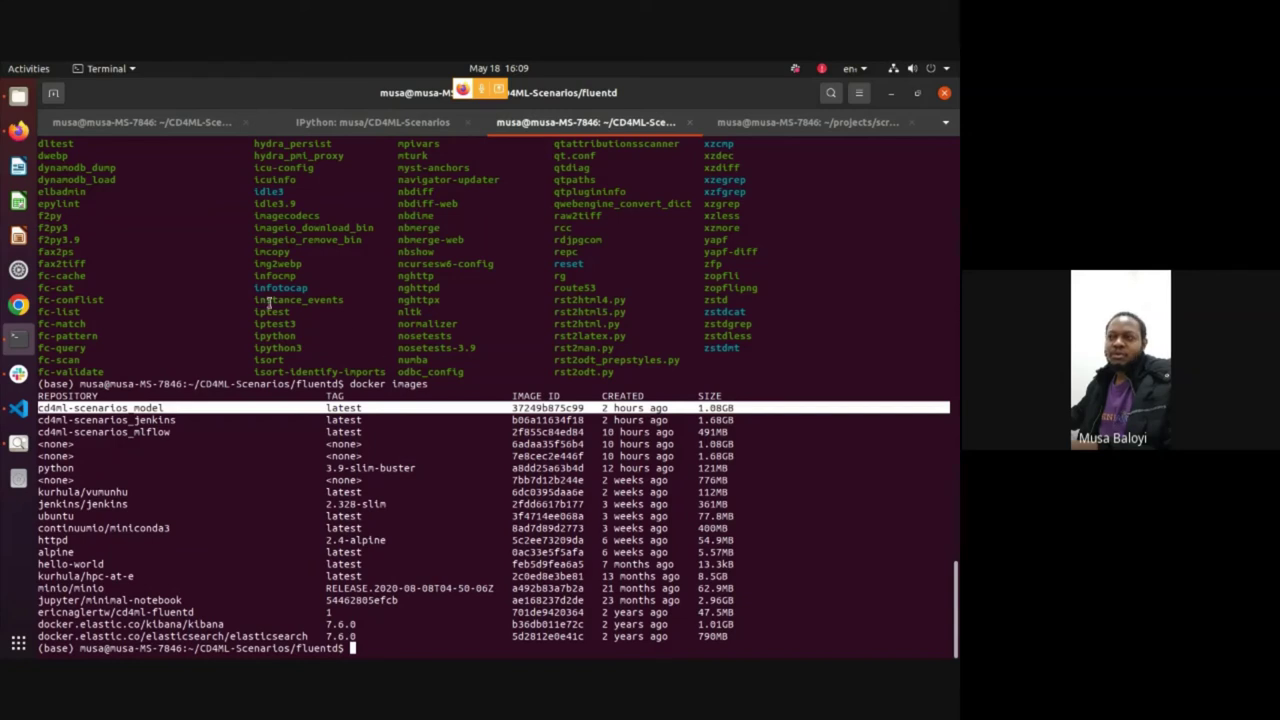
triple_click(171, 408)
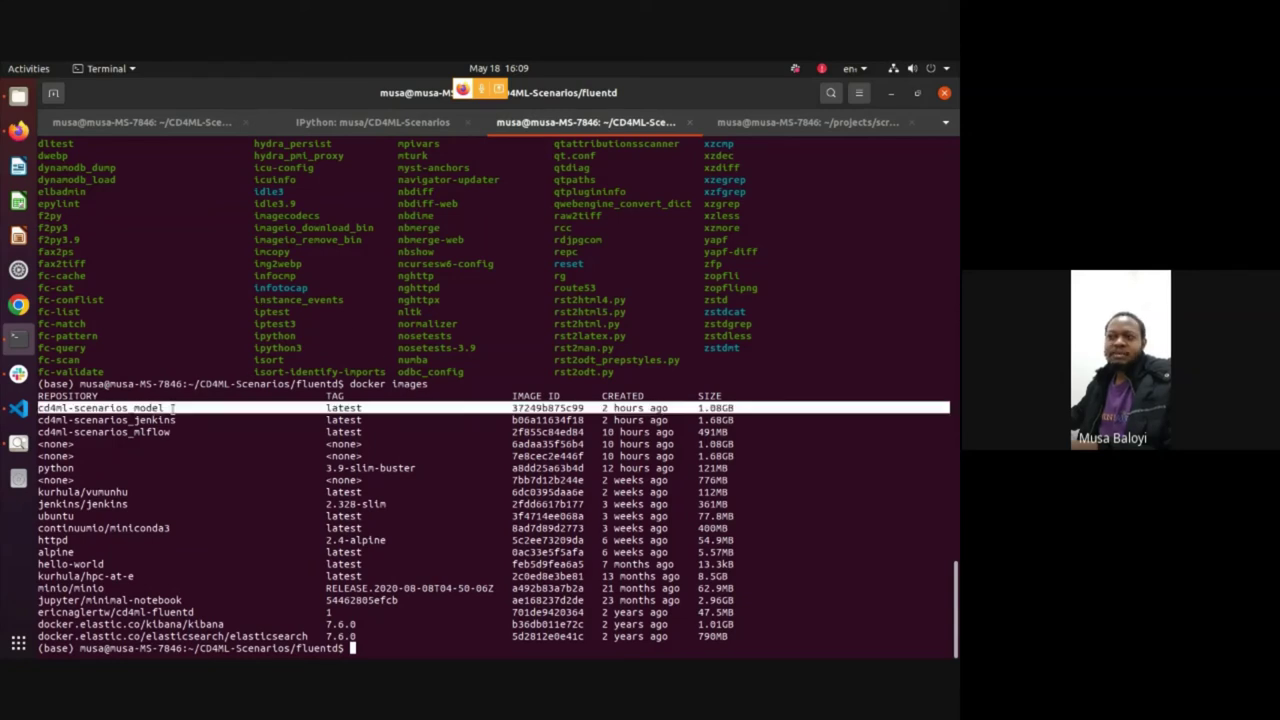
triple_click(137, 408)
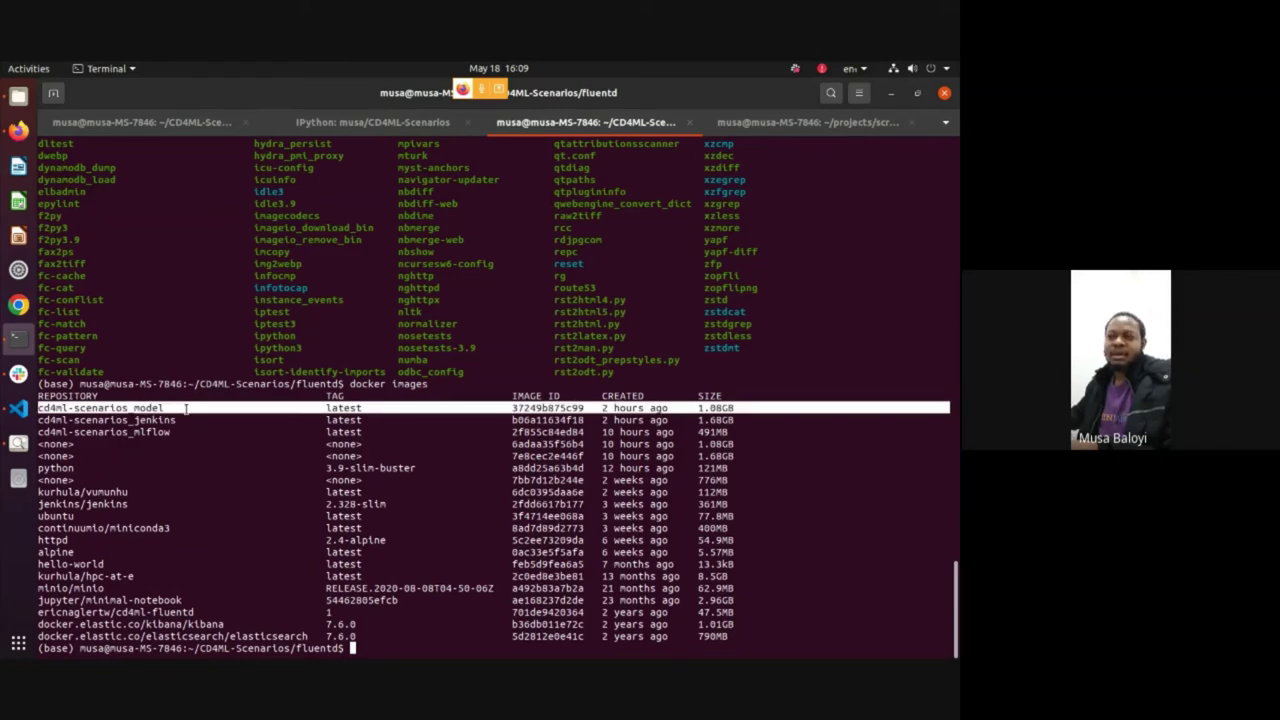
triple_click(174, 408)
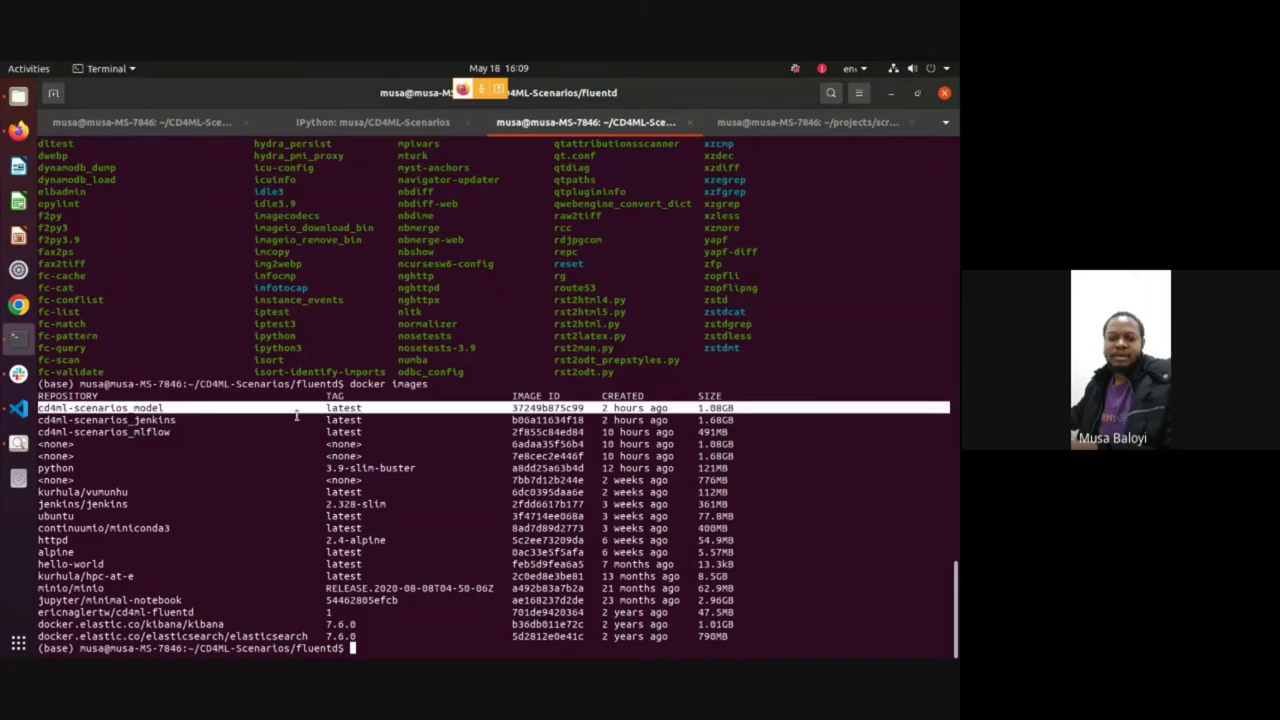
scroll(235, 317, "up", 8)
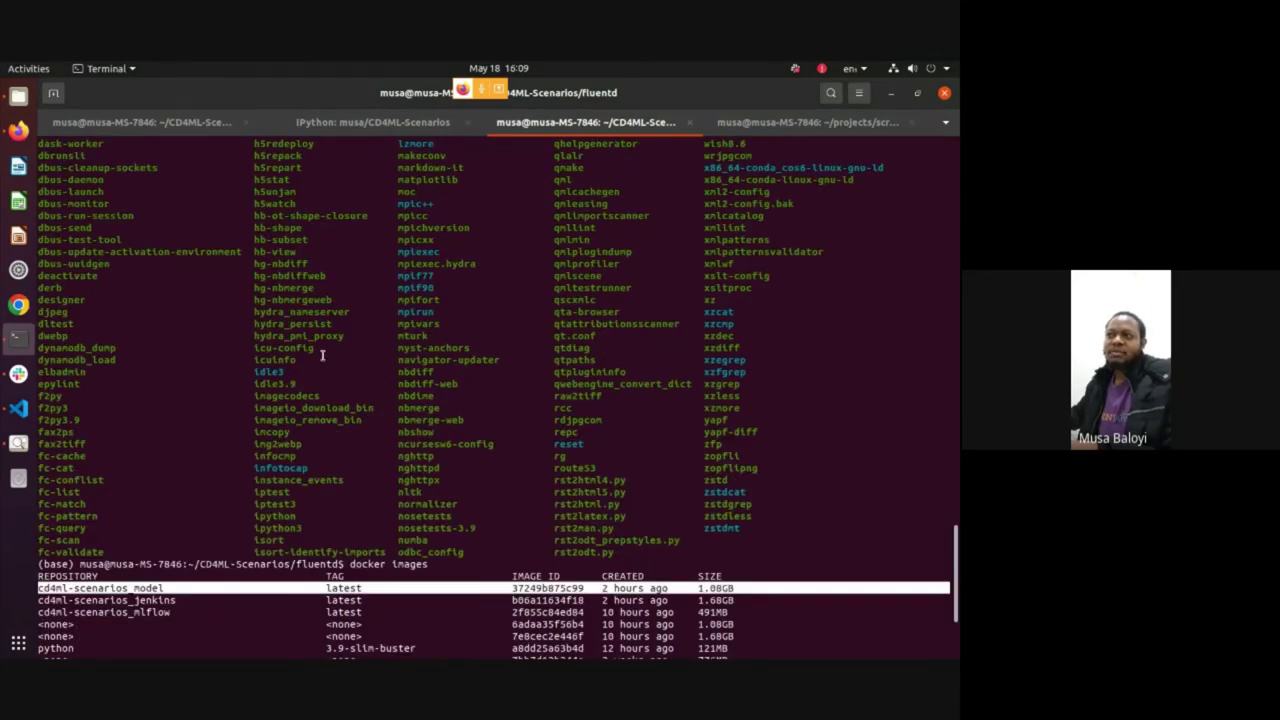
scroll(490, 389, "down", 8)
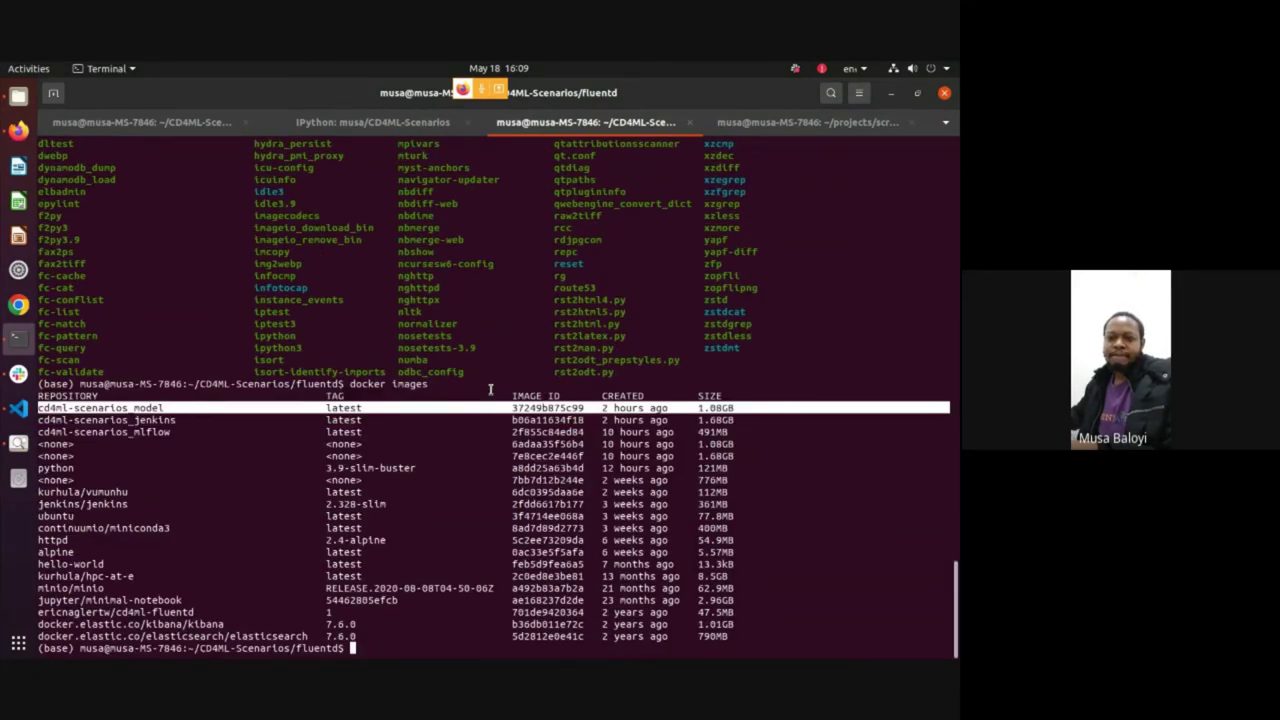
left_click(455, 375)
Switch to the Google Meet call in Firefox and read the recent in-call messages about Docker and the docker-compose error
key("alt+Tab")
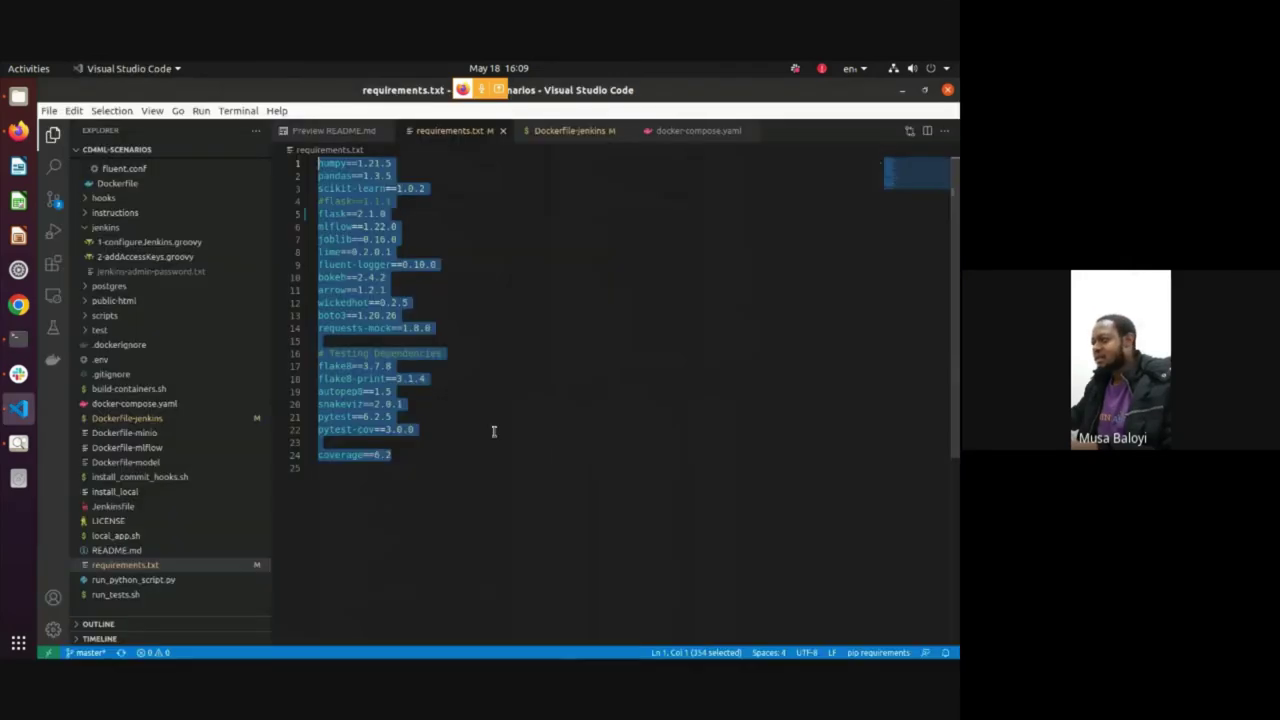
key("alt+Tab")
key("alt+Tab")
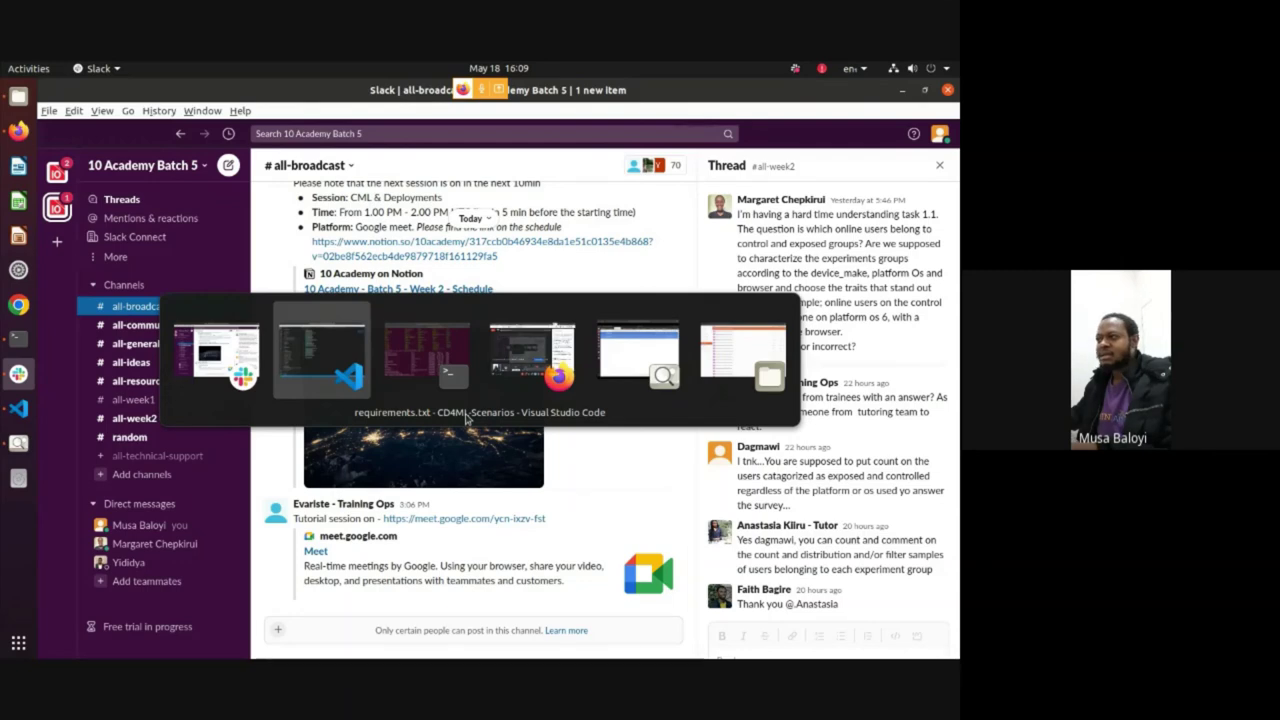
key("alt+Tab")
key("alt+Tab")
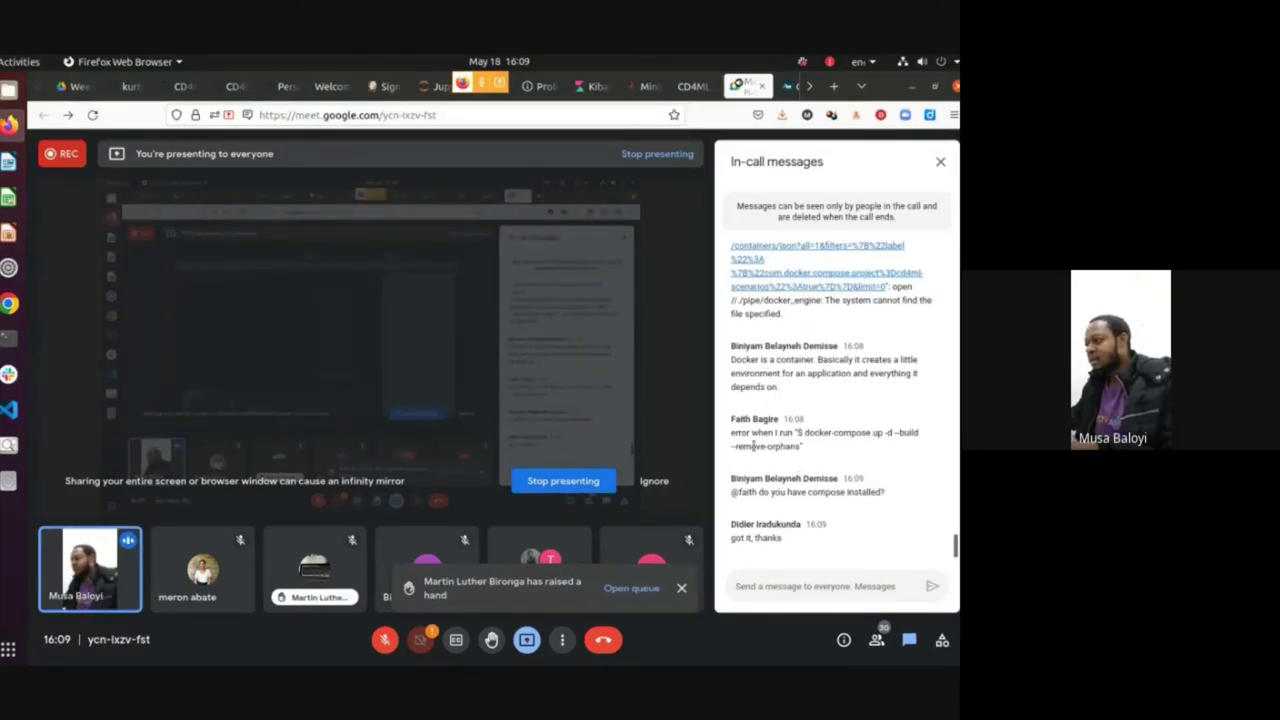
scroll(830, 503, "up", 3)
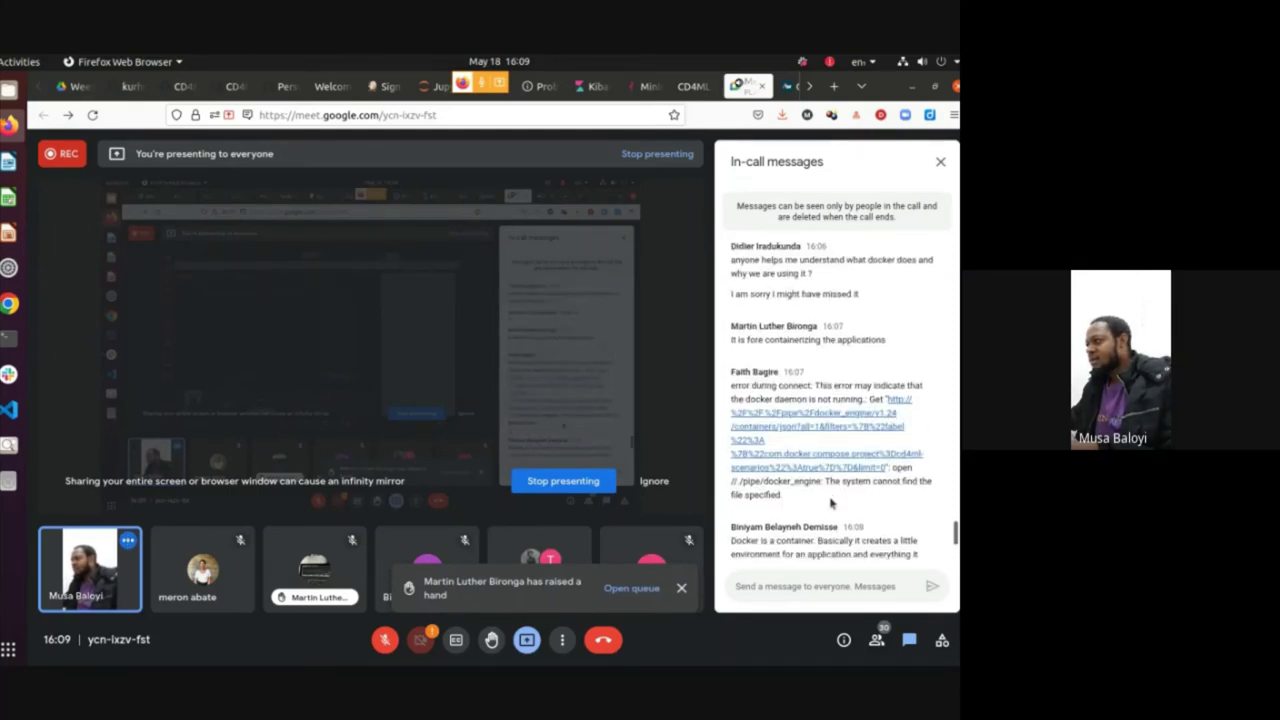
scroll(830, 503, "down", 3)
scroll(779, 477, "up", 4)
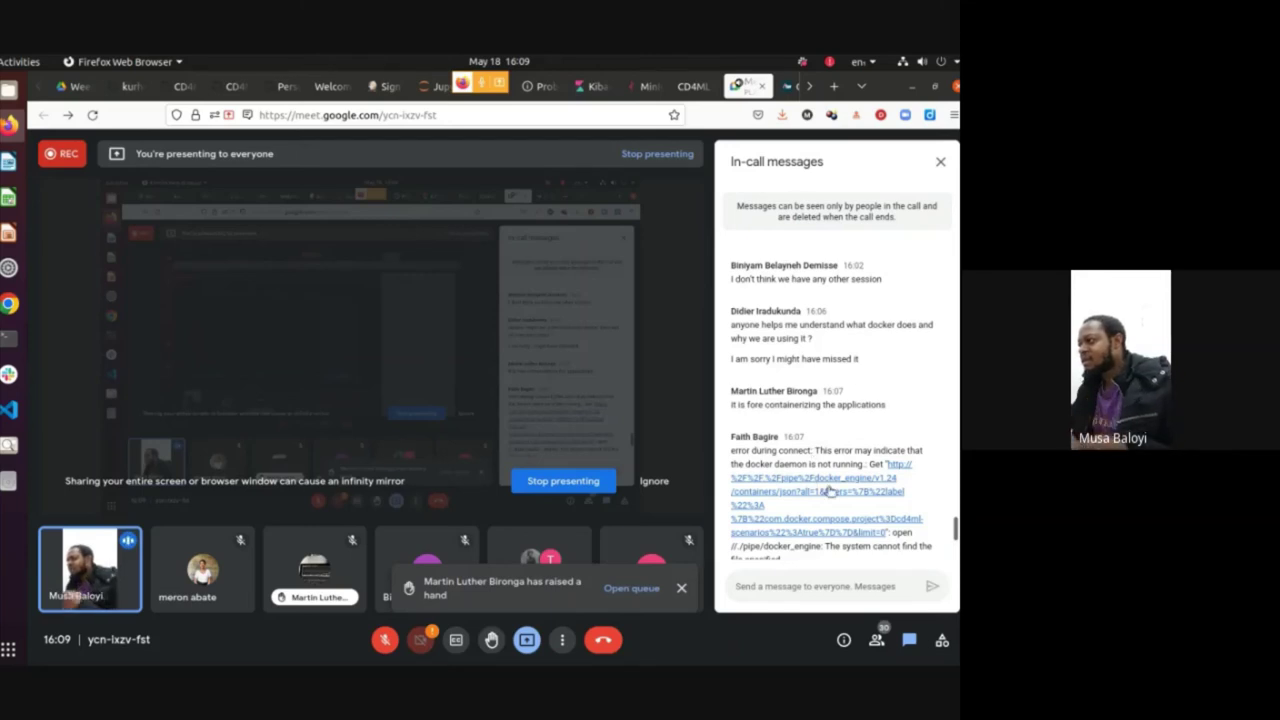
double_click(790, 404)
left_click(913, 400)
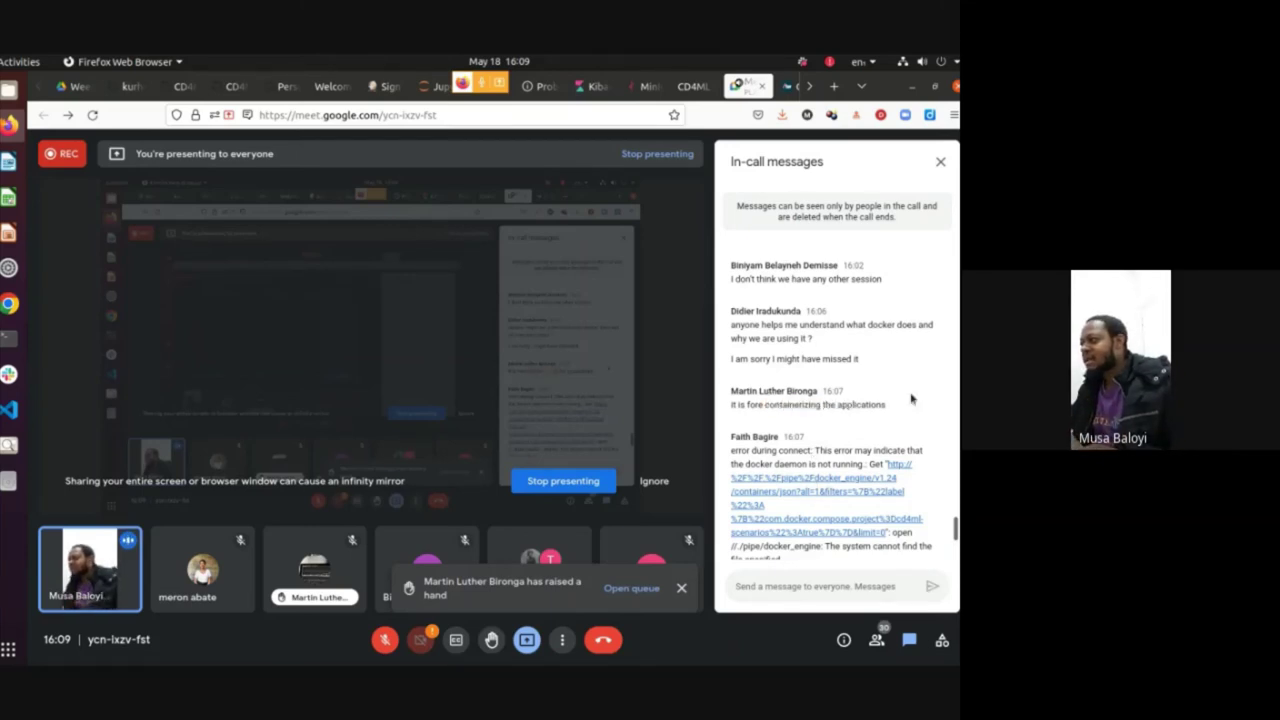
Check the link in the connection error message, close its page, and highlight "docker daemon" in the message
left_click(827, 487)
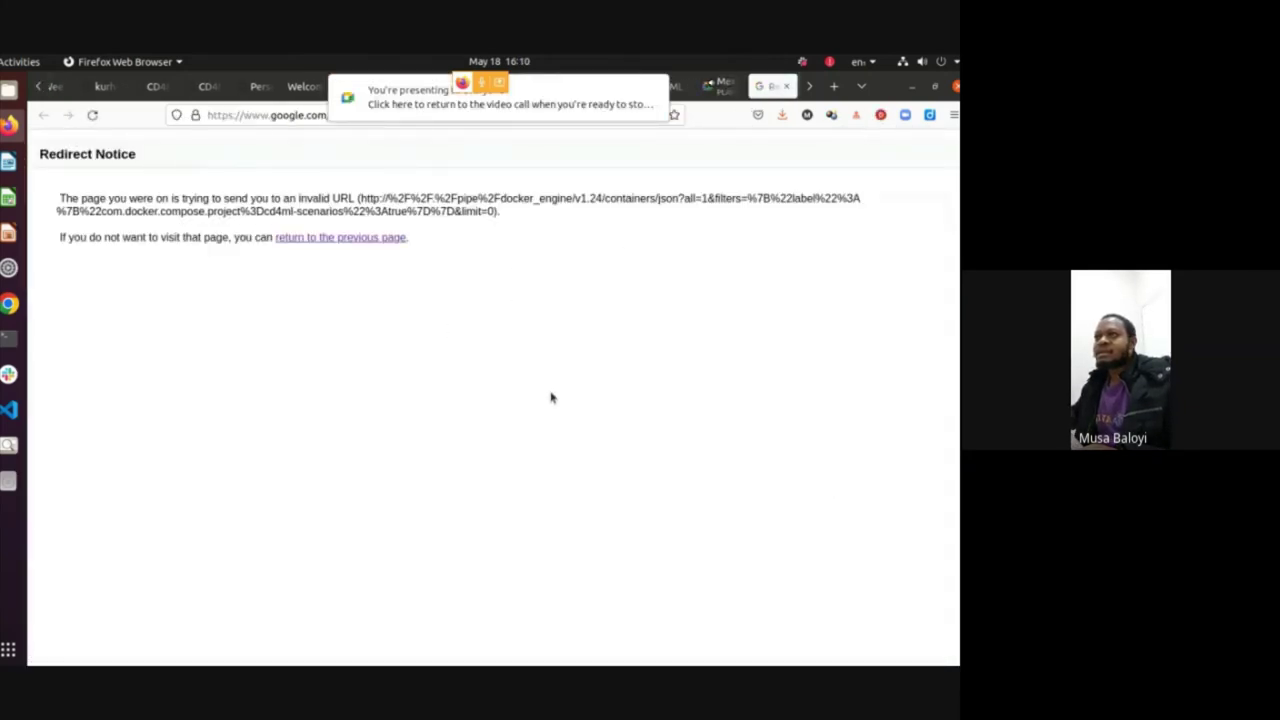
left_click(787, 88)
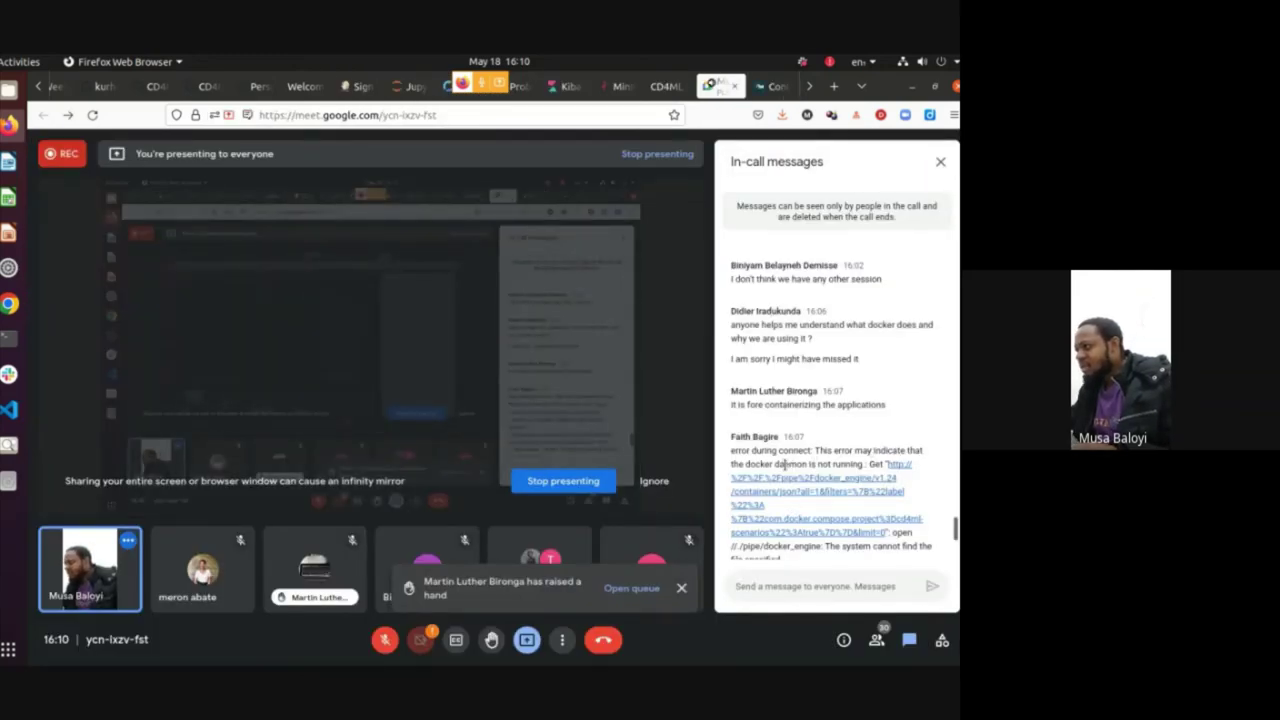
left_click_drag(745, 464, 806, 464)
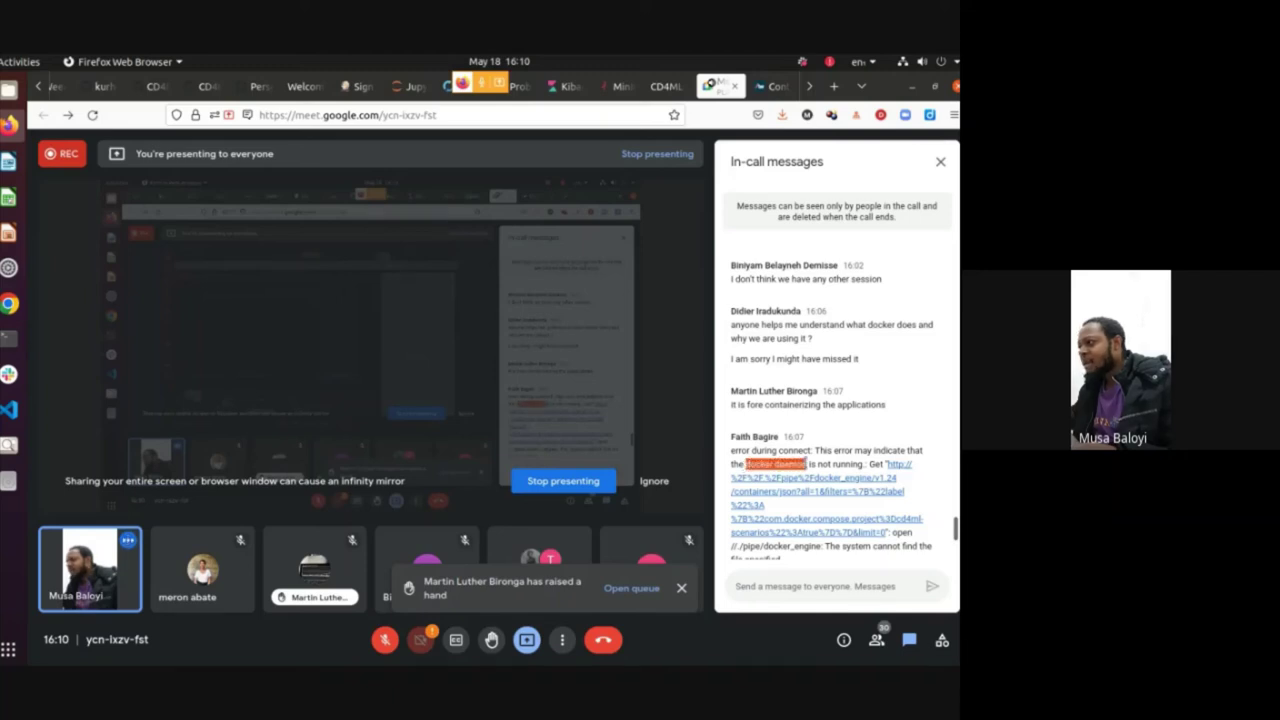
scroll(848, 505, "down", 5)
scroll(820, 472, "up", 2)
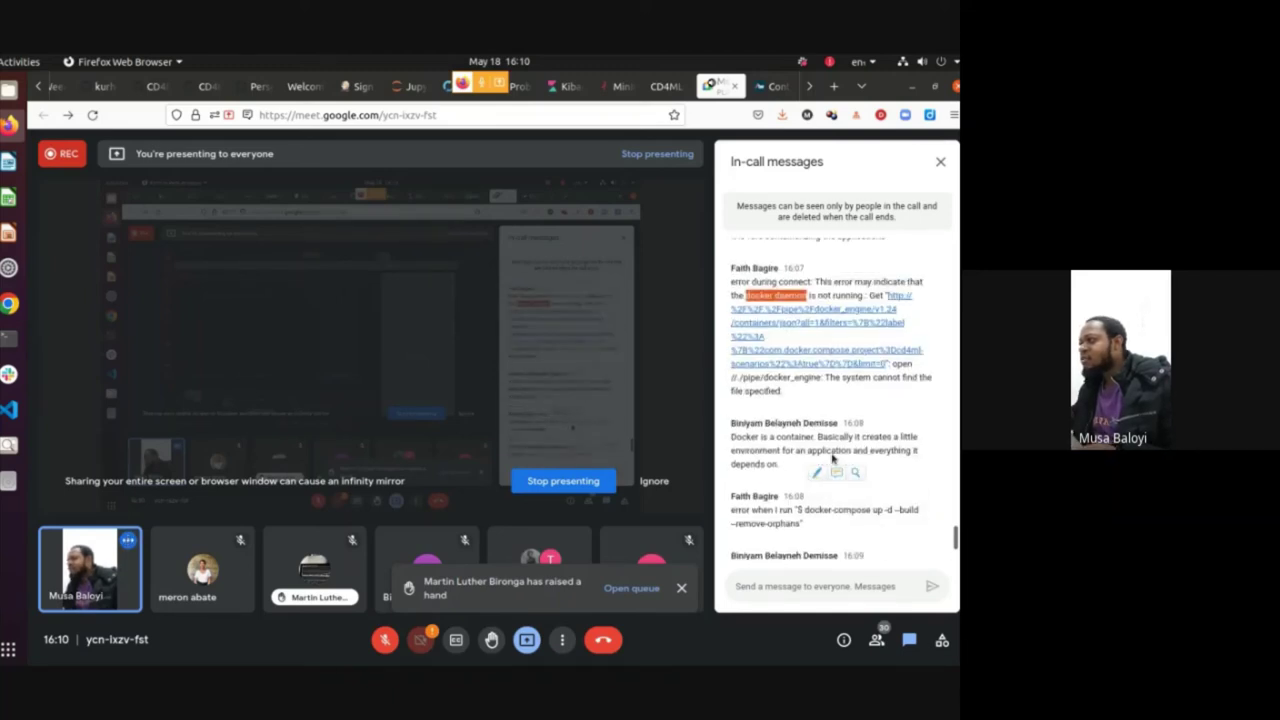
Switch to the Terminal and highlight the earlier commands sudo groupadd docker and sudo usermod -aG docker $USER
key("alt+Tab")
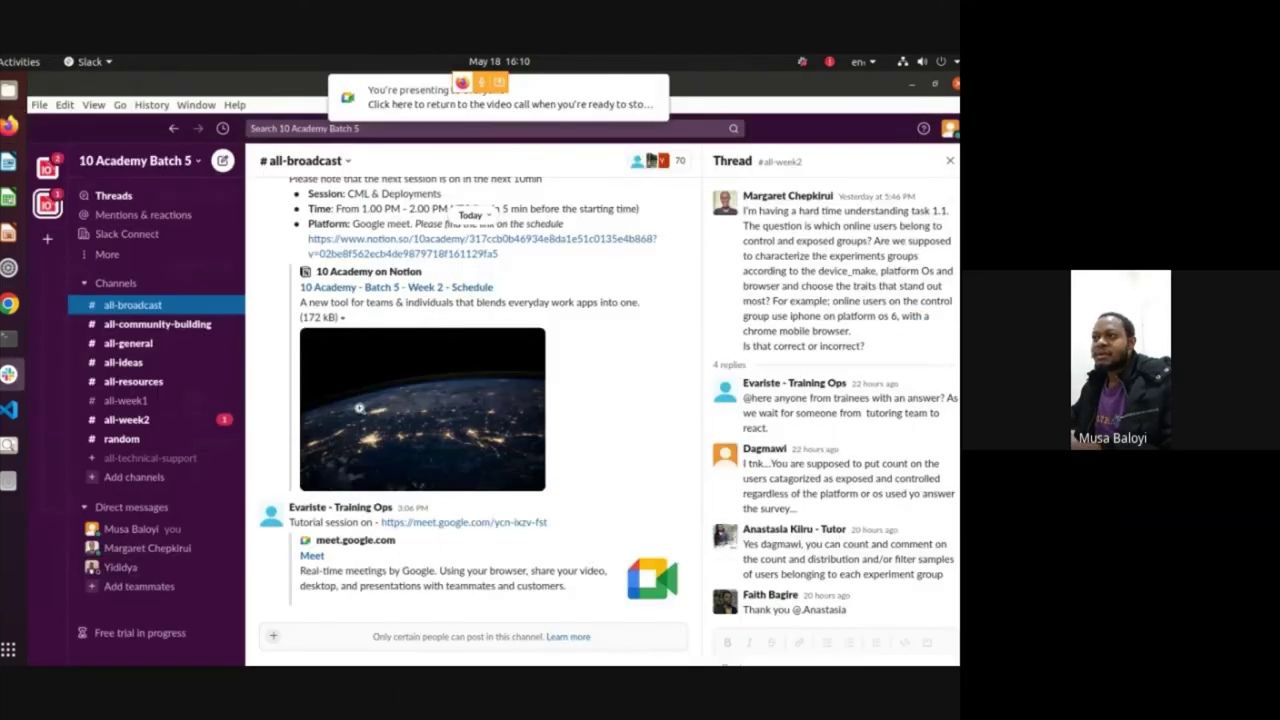
key("alt+Tab")
key("alt+Tab")
key("alt+Tab")
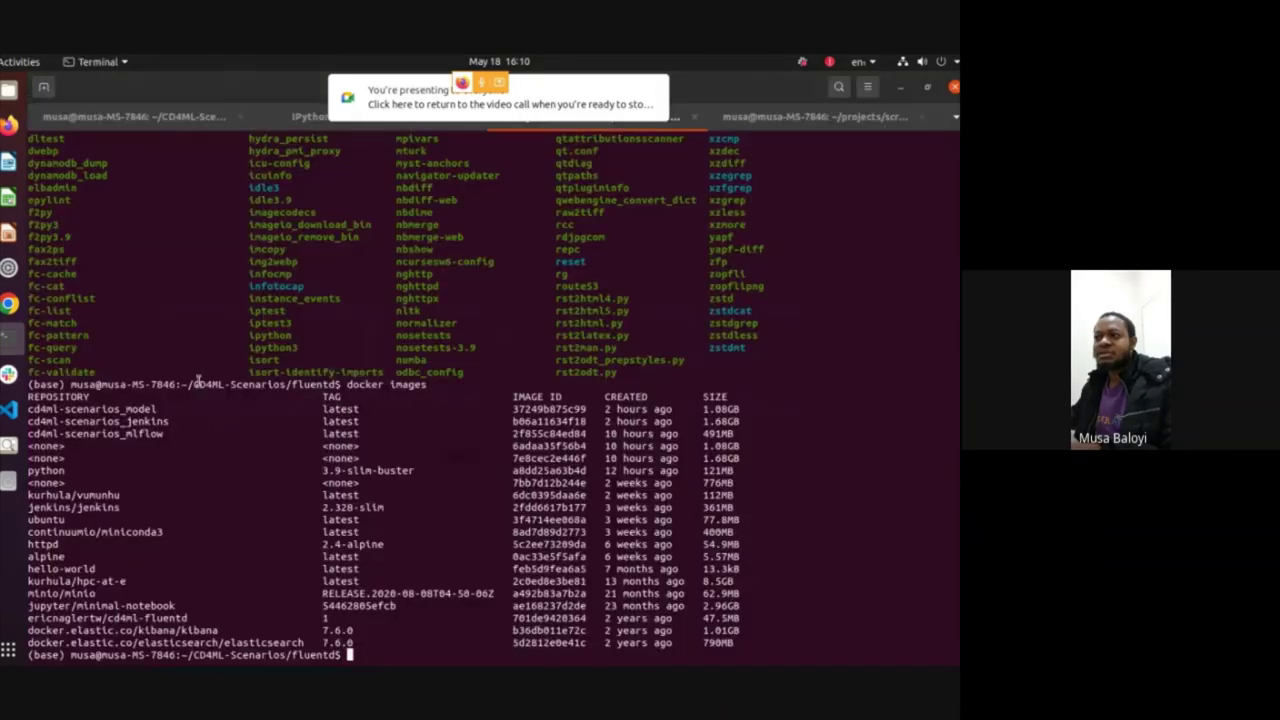
scroll(420, 422, "up", 5)
scroll(420, 425, "up", 10)
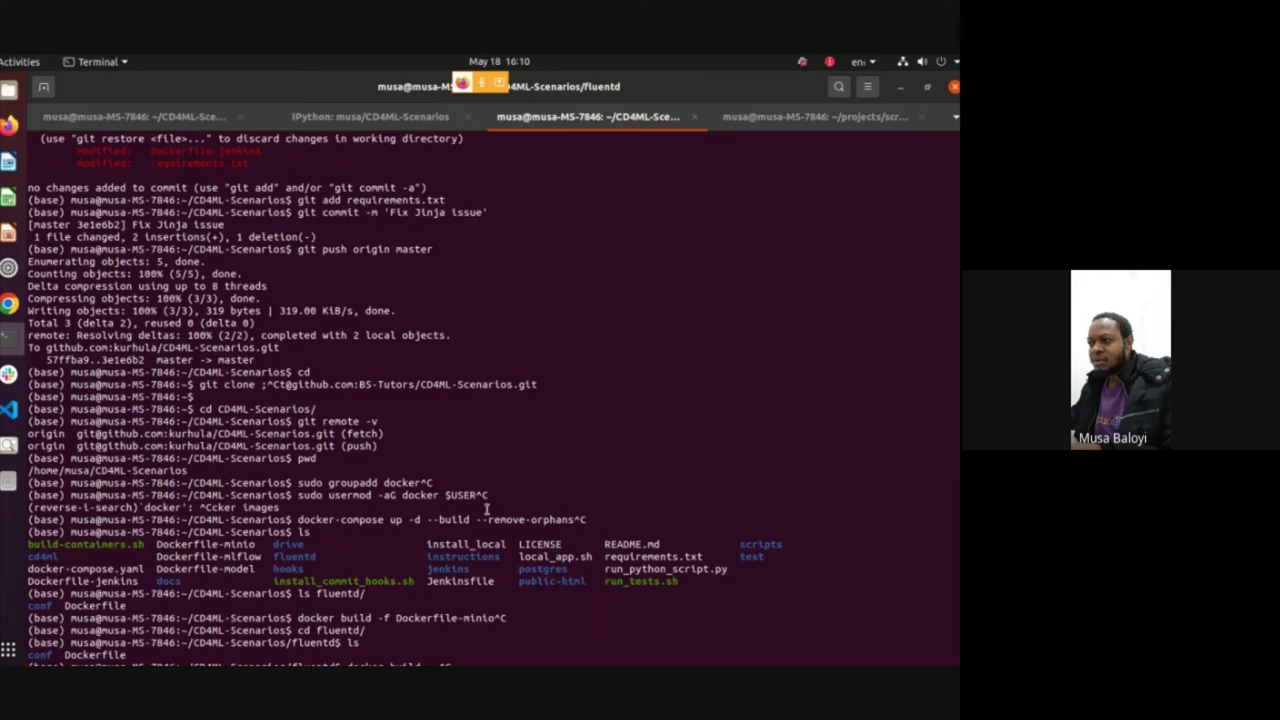
left_click_drag(500, 495, 472, 494)
left_click(300, 487)
left_click_drag(296, 483, 418, 482)
left_click_drag(299, 495, 476, 498)
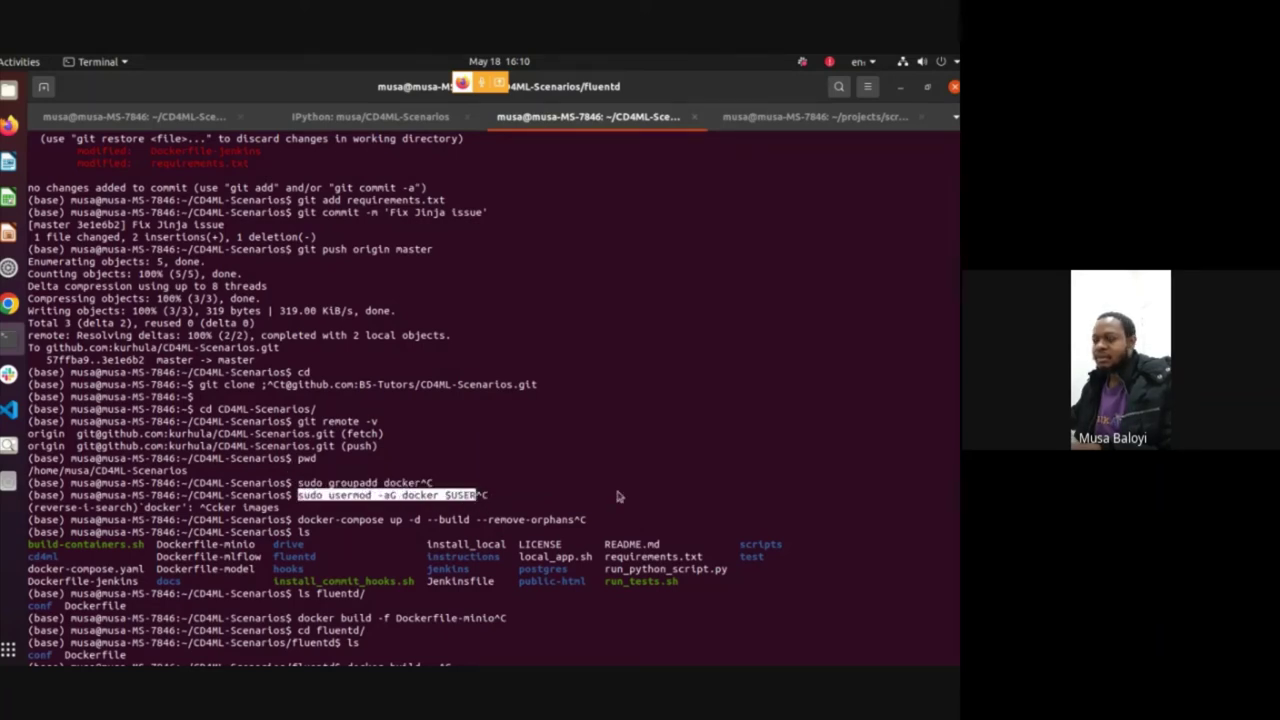
Return to the Google Meet call in Firefox to view the in-call docker daemon error message again
key("alt+Tab")
key("alt+Tab")
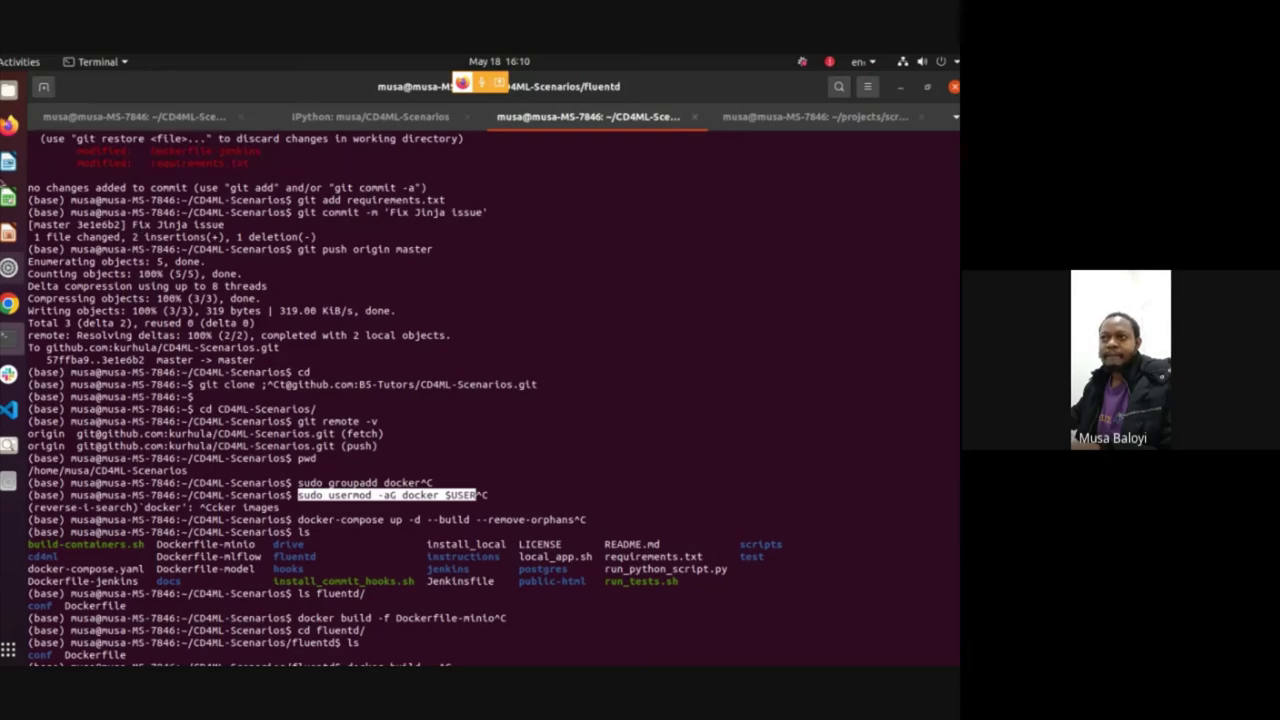
left_click(9, 124)
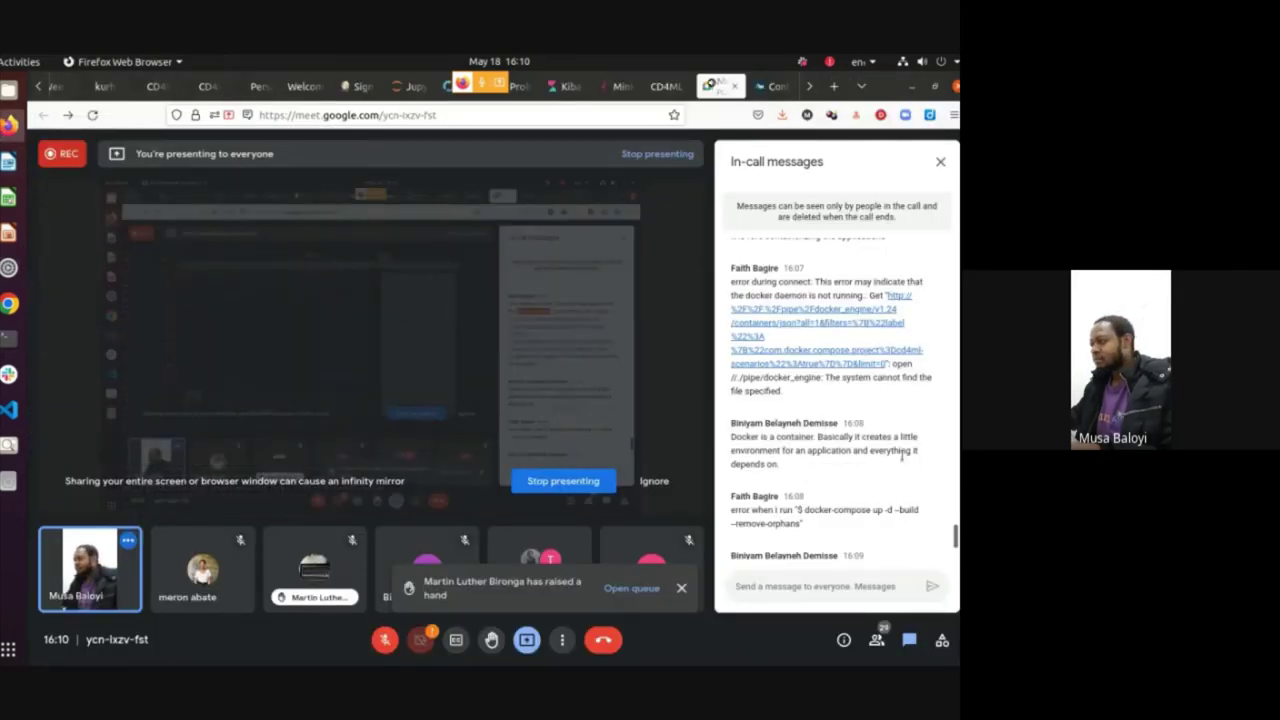
Read the newest in-call messages and highlight the question about submitting the task today
scroll(870, 470, "down", 4)
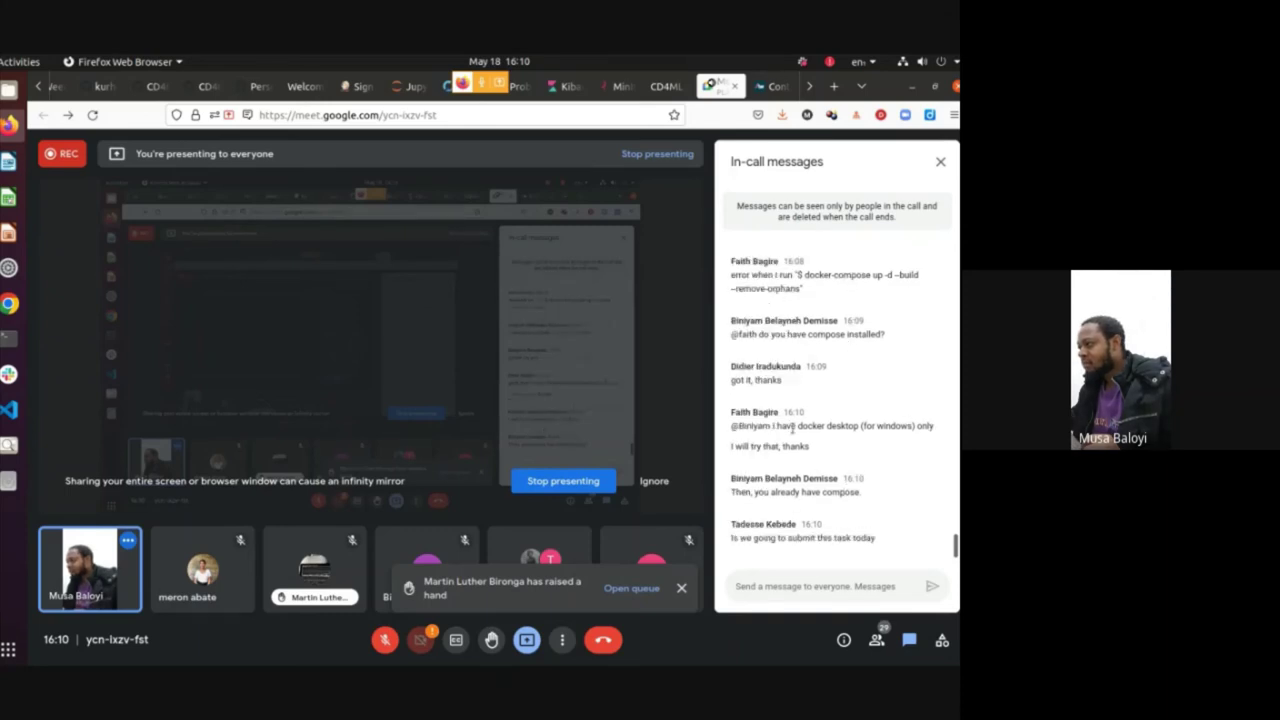
double_click(801, 538)
left_click(801, 538)
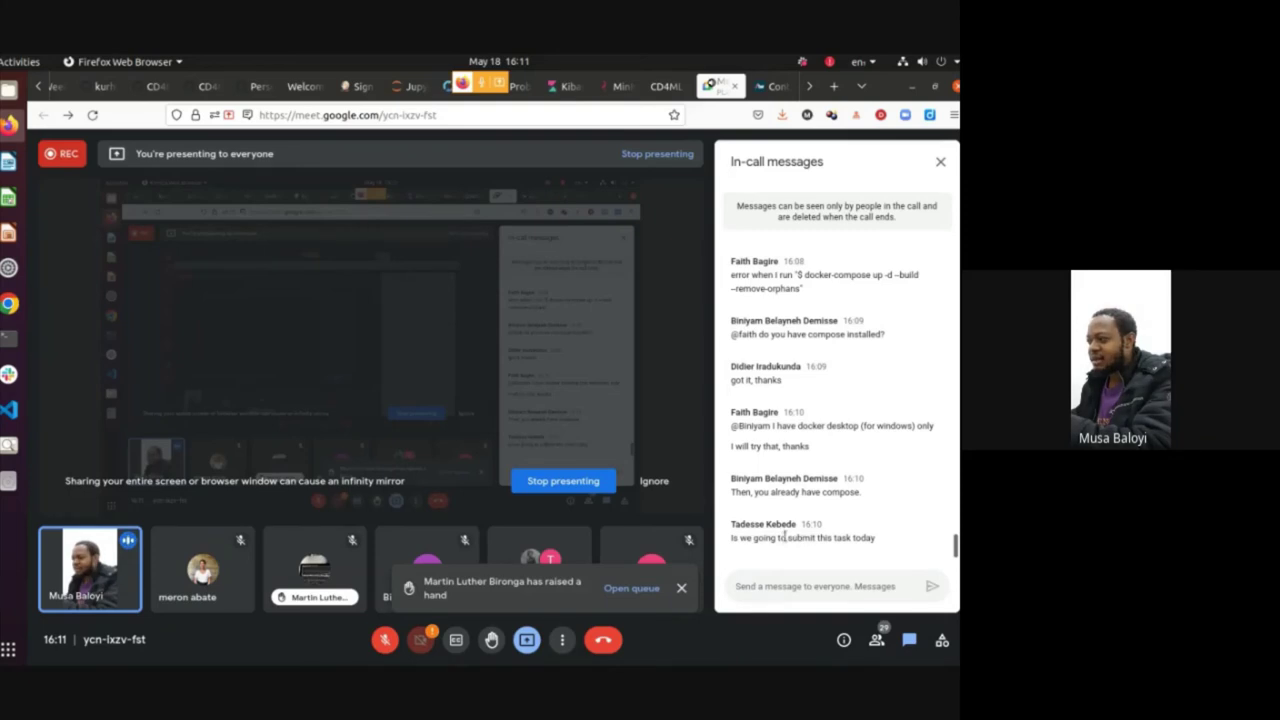
left_click_drag(782, 538, 876, 540)
left_click(865, 507)
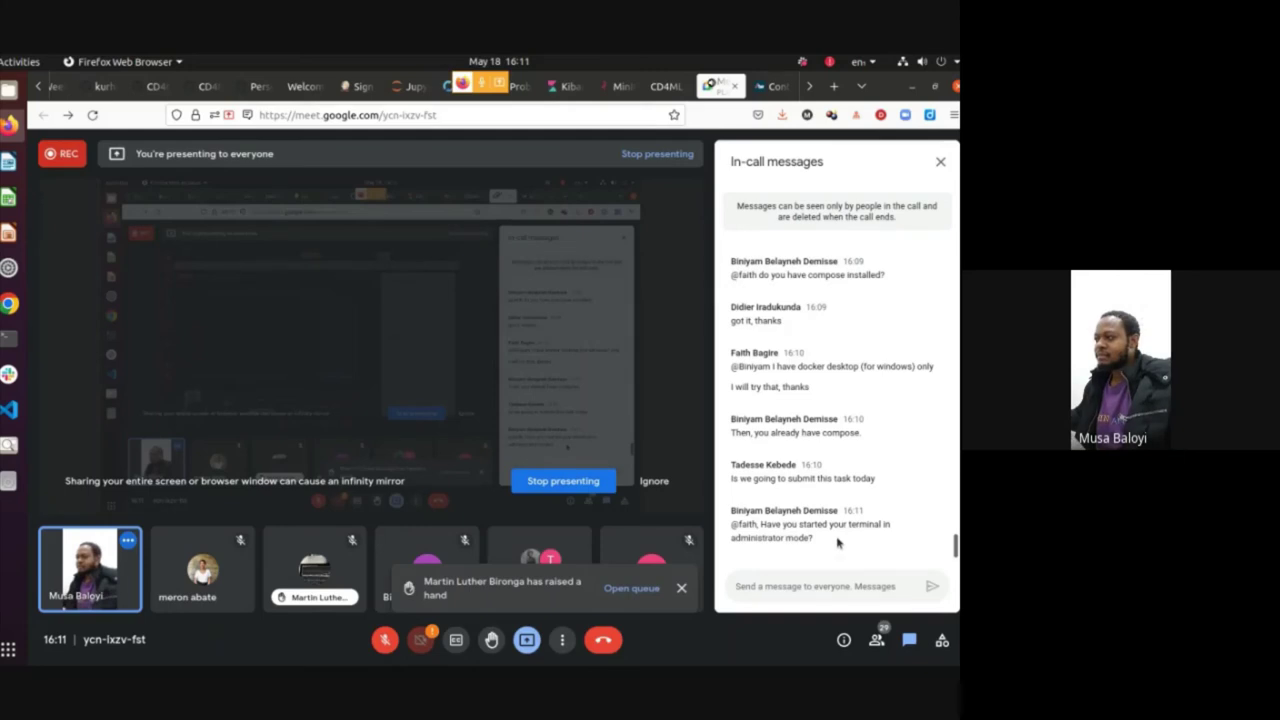
scroll(842, 520, "up", 2)
scroll(842, 520, "down", 2)
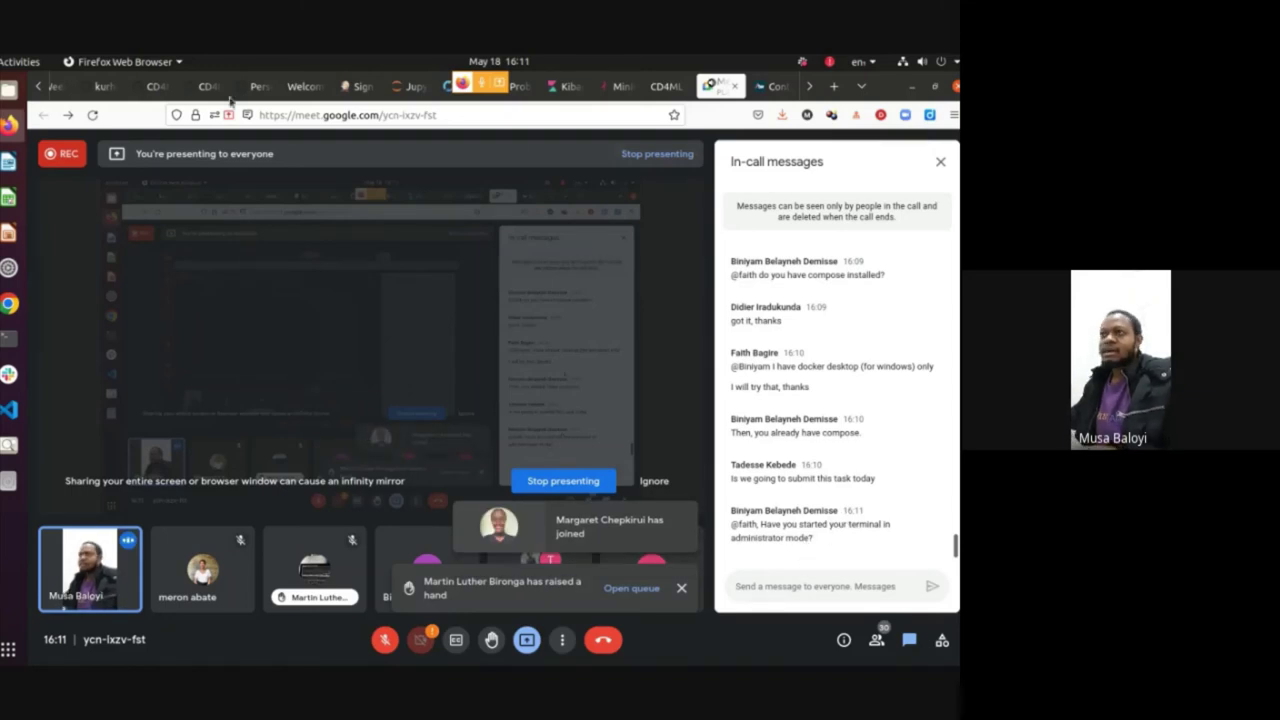
Switch to the Terminal and find the docker images listing above the docker-compose up run in the first CD4ML-Scenarios session
left_click(41, 88)
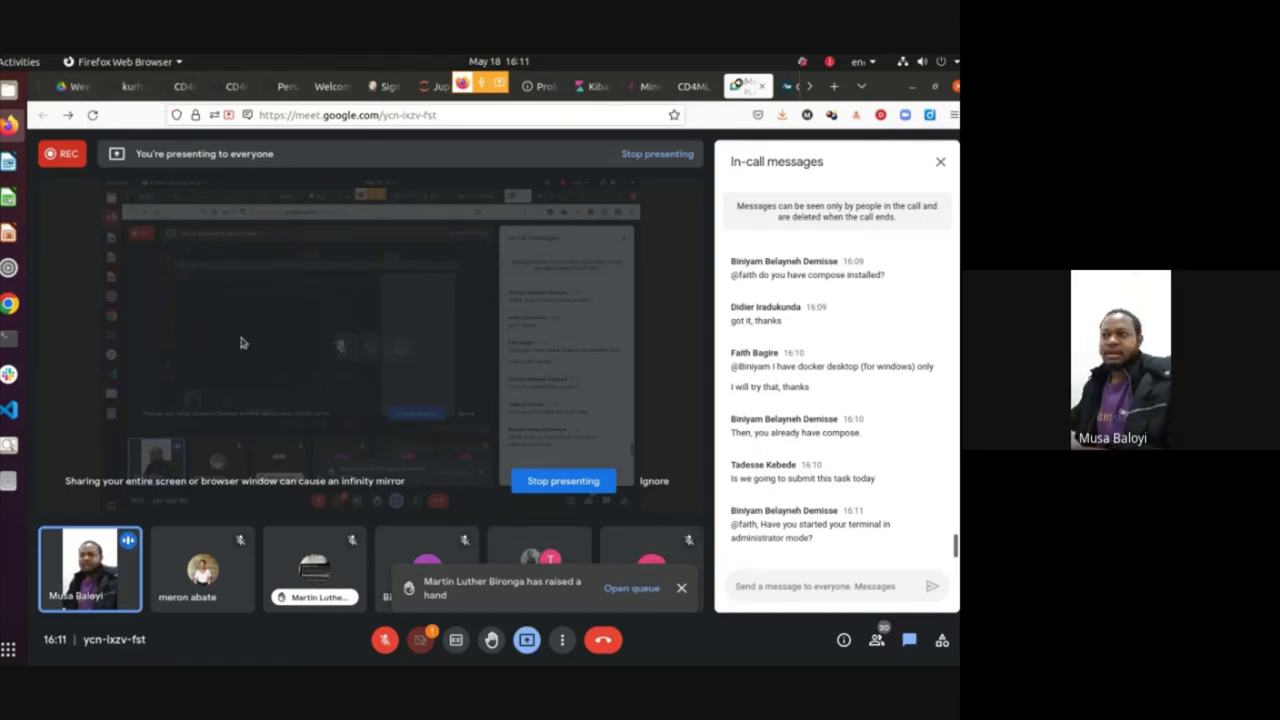
left_click(9, 339)
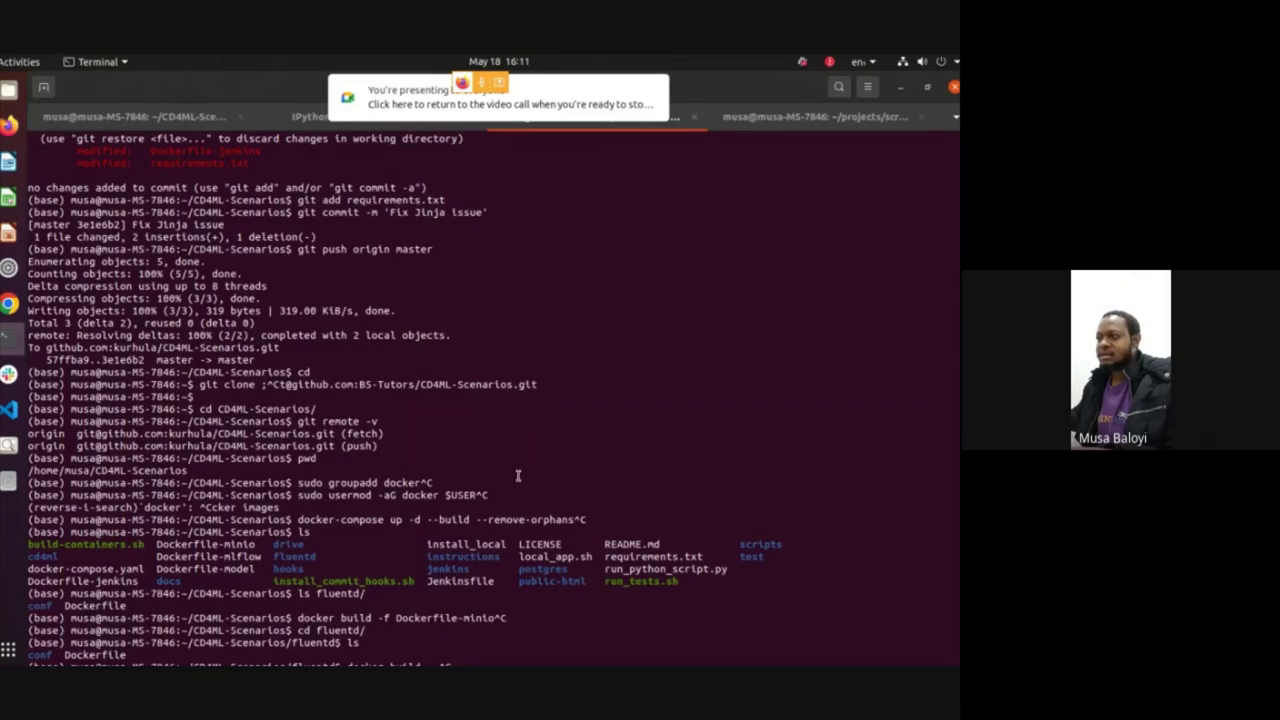
scroll(518, 475, "down", 20)
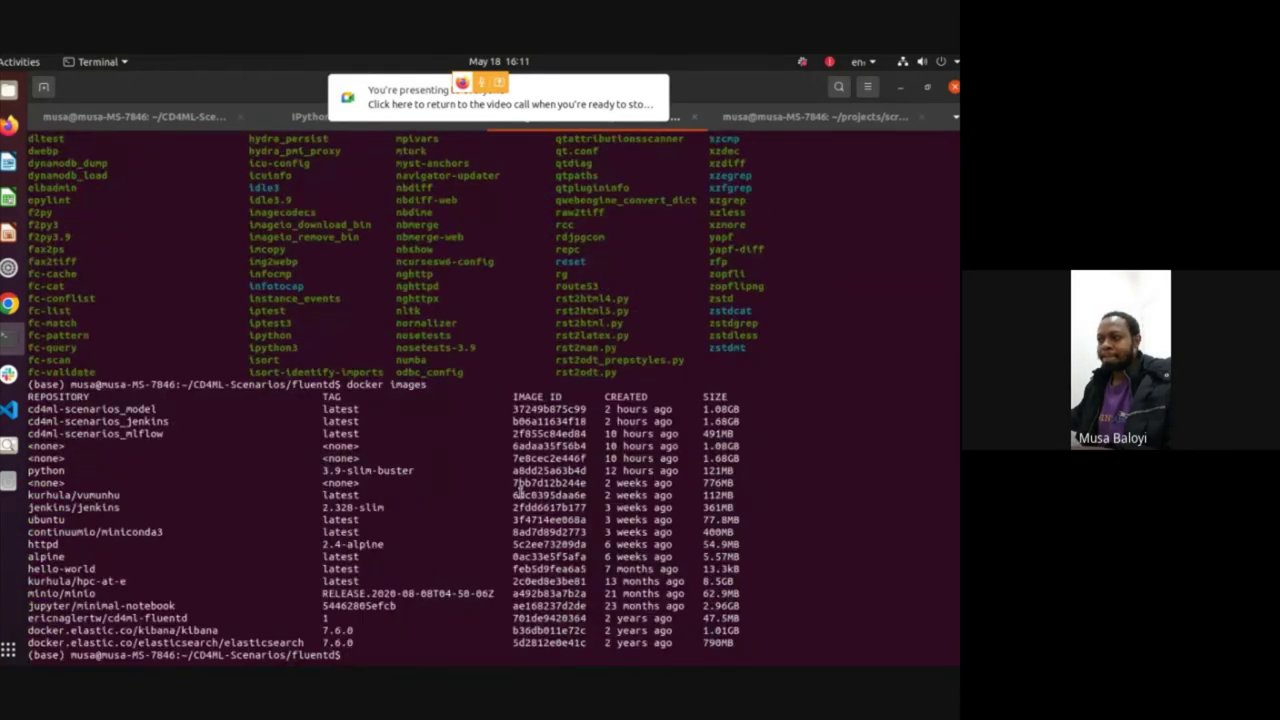
scroll(519, 490, "up", 15)
left_click(197, 119)
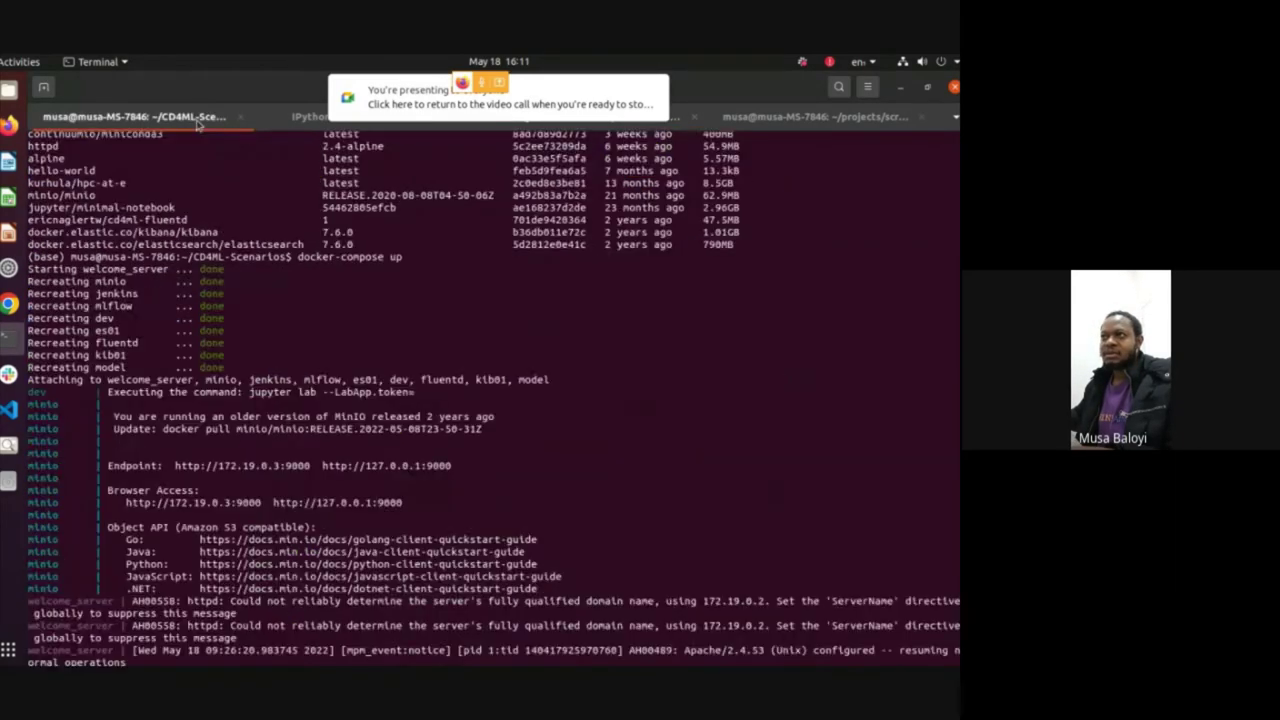
scroll(600, 450, "down", 15)
scroll(701, 435, "up", 5)
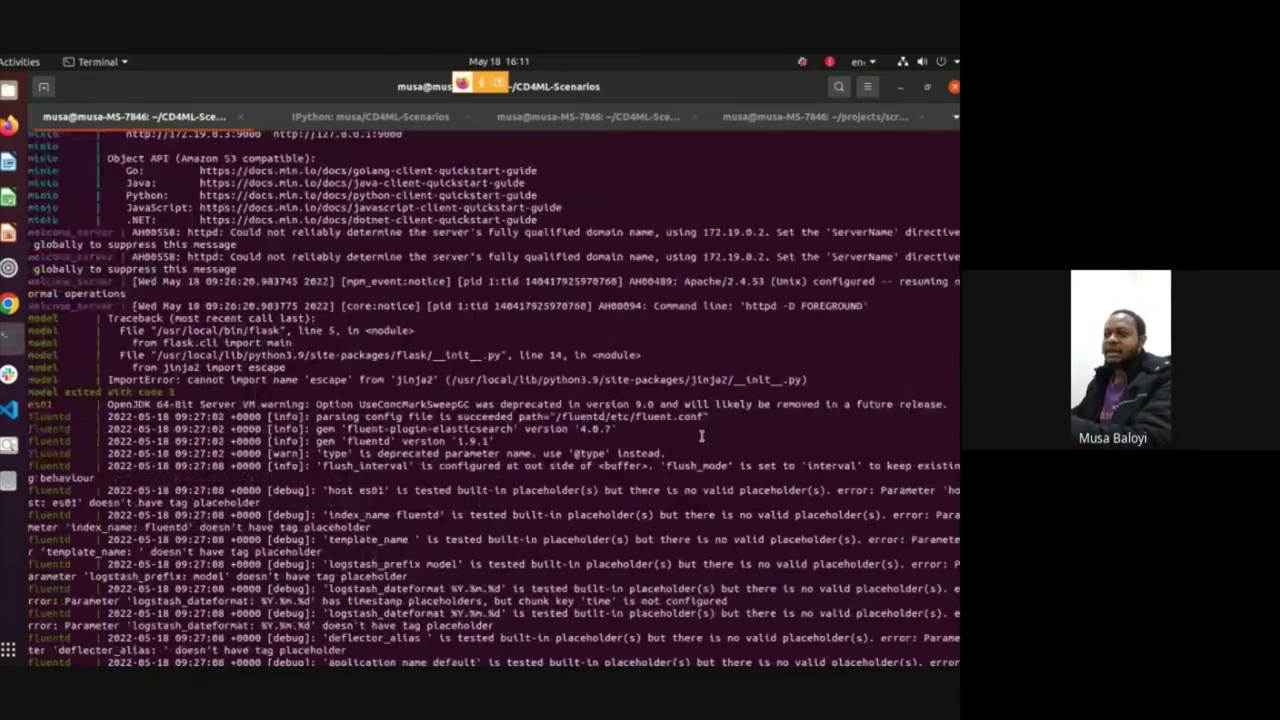
scroll(701, 435, "up", 20)
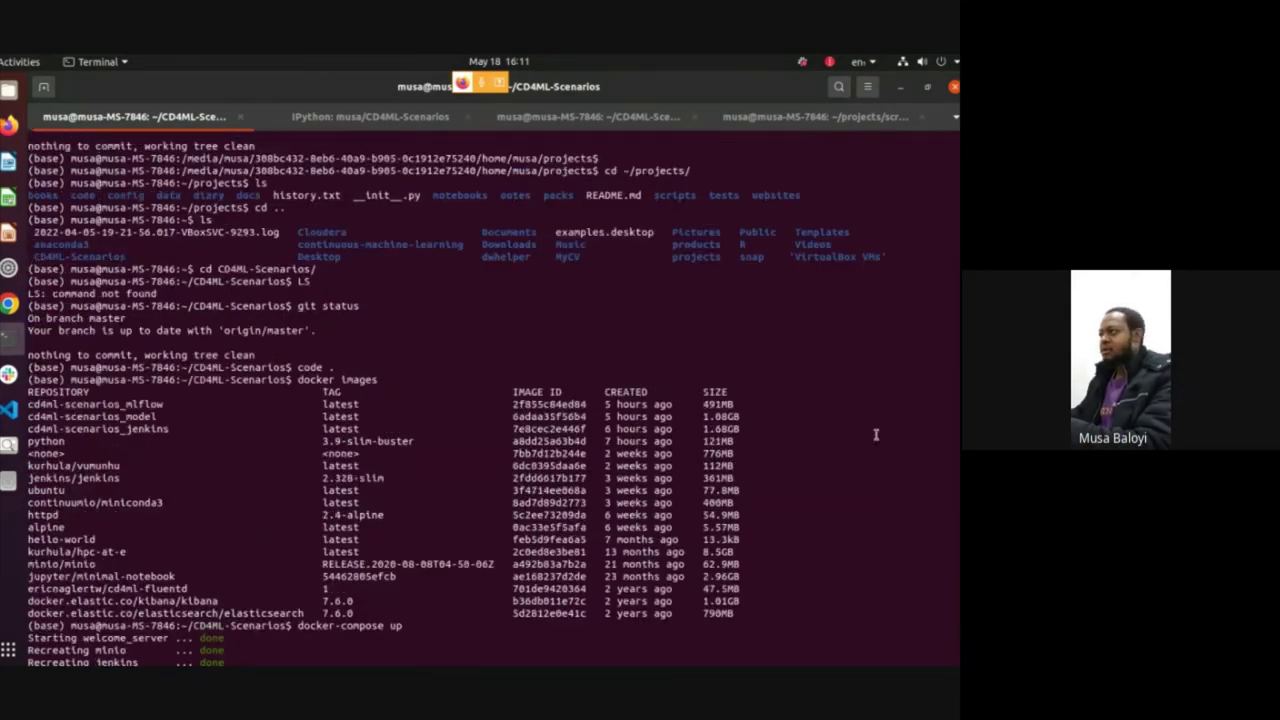
scroll(490, 400, "up", 20)
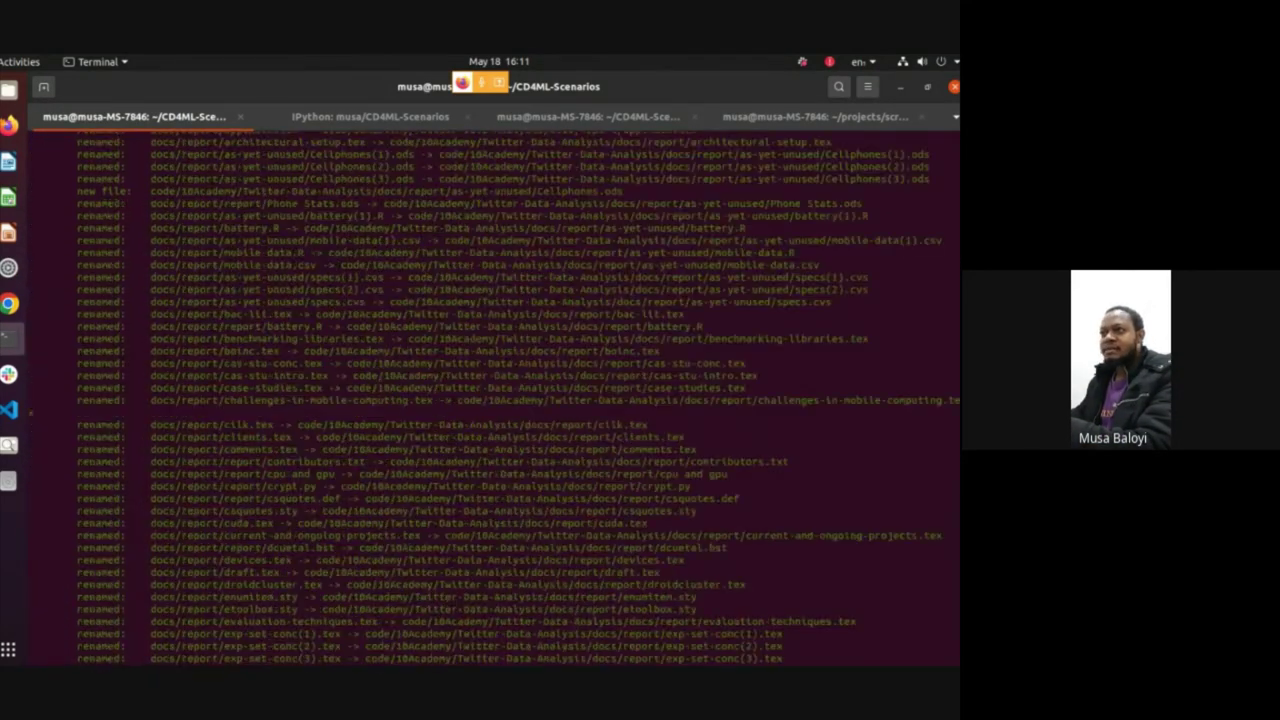
scroll(490, 400, "down", 20)
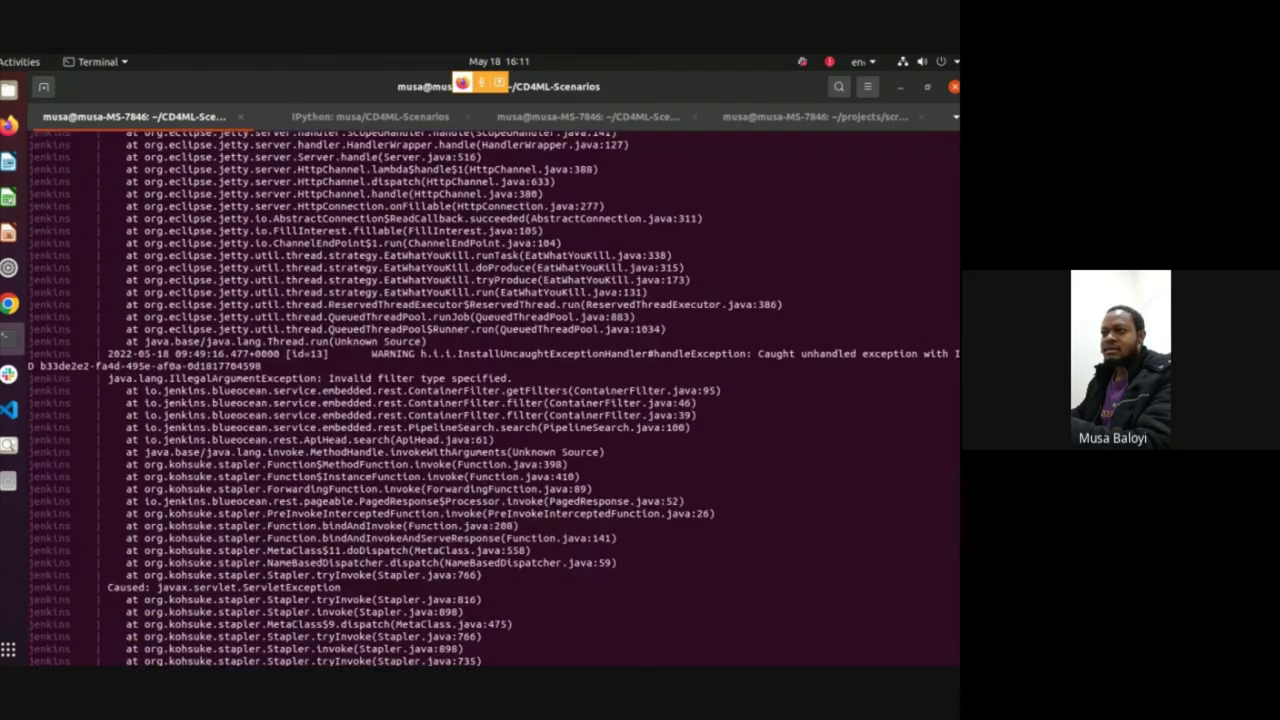
scroll(697, 369, "up", 15)
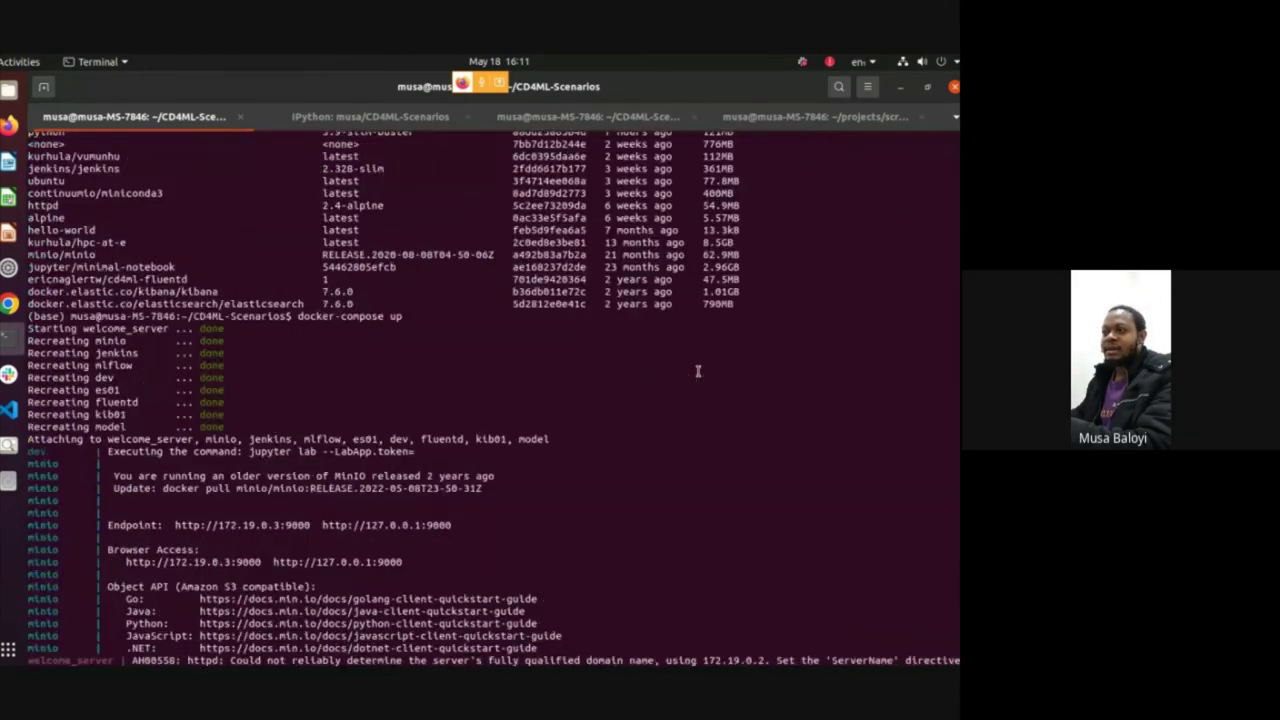
scroll(453, 308, "up", 3)
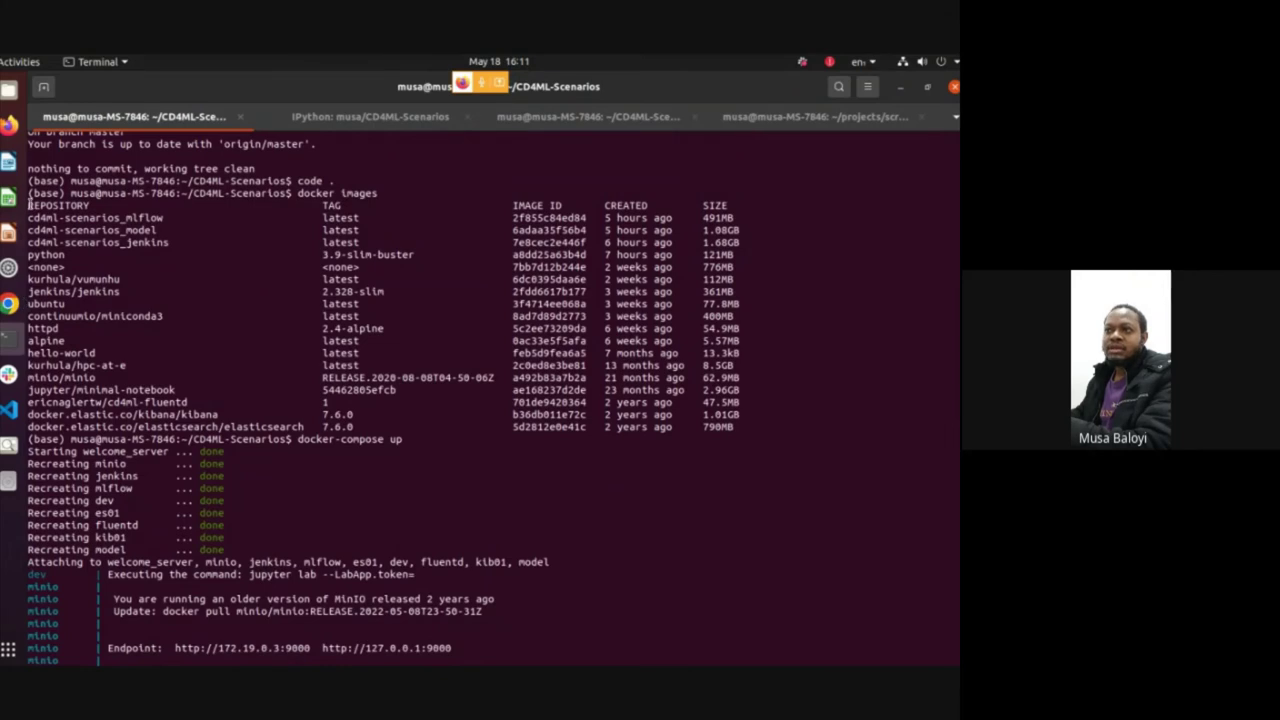
Highlight the listed Docker images, the three cd4ml-scenarios images, and the jenkins/jenkins and httpd rows
left_click_drag(40, 221, 767, 414)
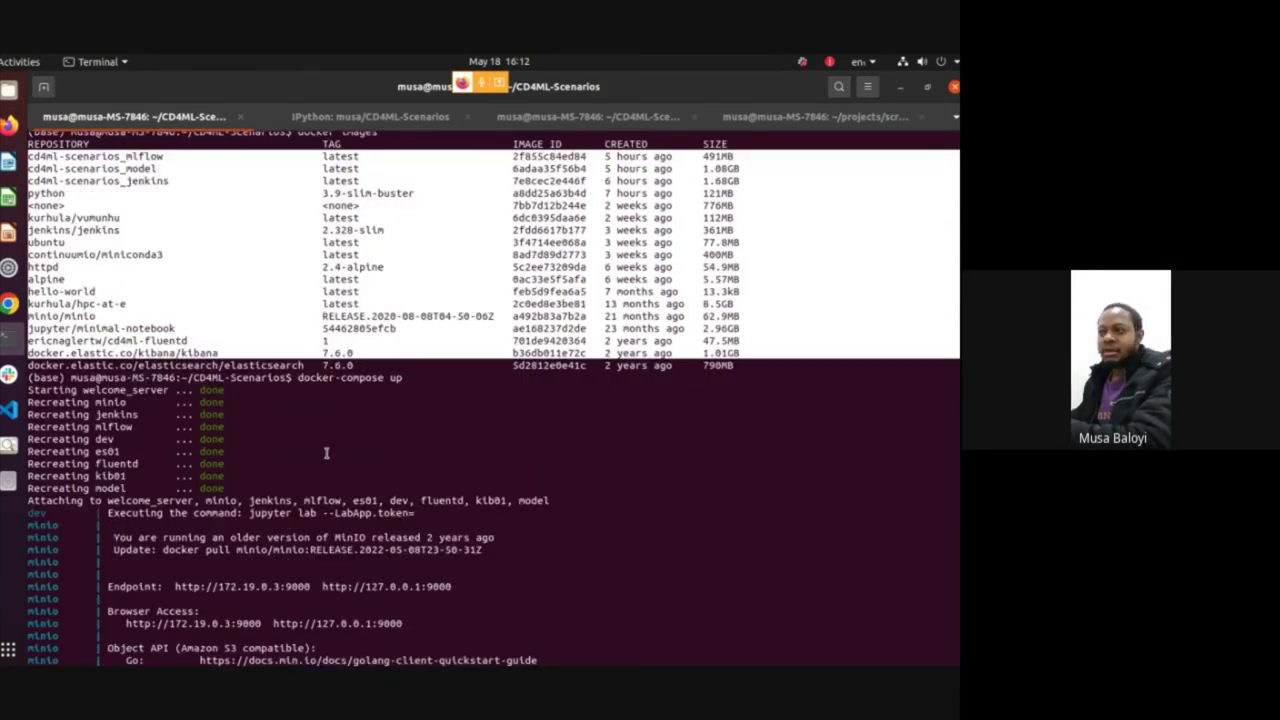
left_click(326, 453)
left_click_drag(30, 155, 192, 181)
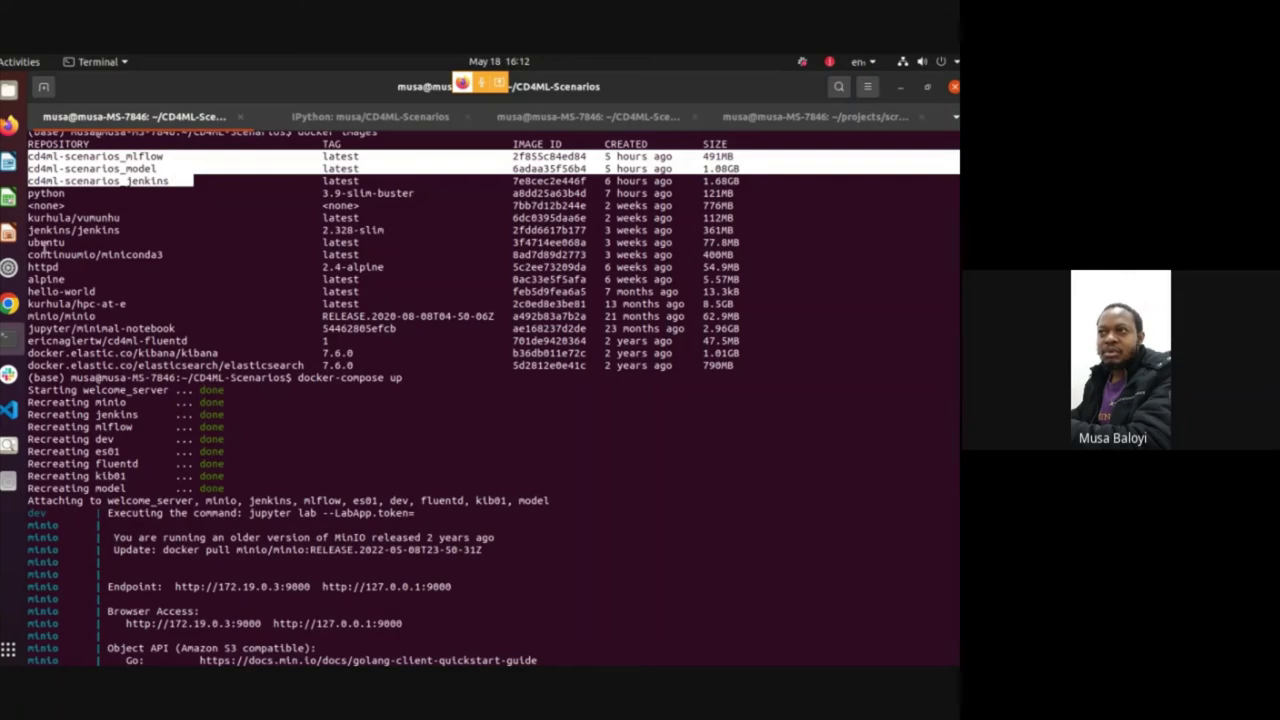
triple_click(56, 229)
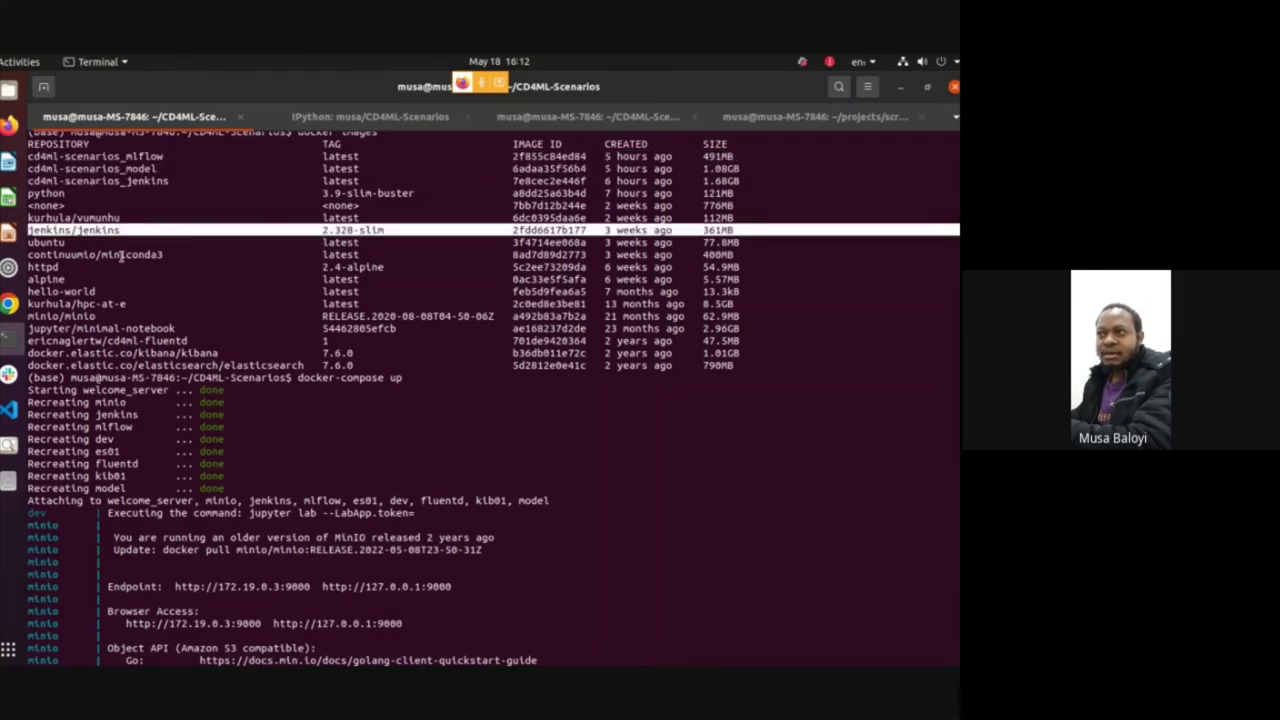
triple_click(45, 267)
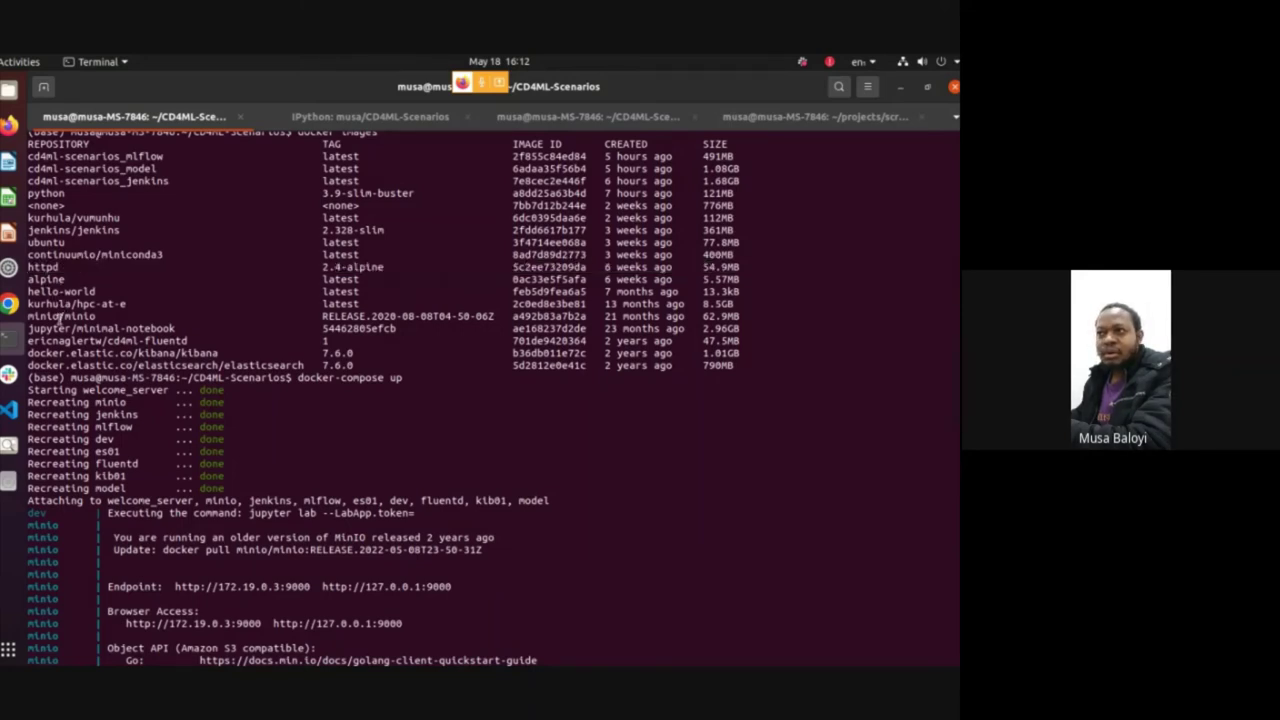
Point out the minio/minio, jupyter/minimal-notebook, cd4ml-fluentd, kibana and elasticsearch images by highlighting their rows
triple_click(60, 320)
left_click(65, 326)
triple_click(66, 328)
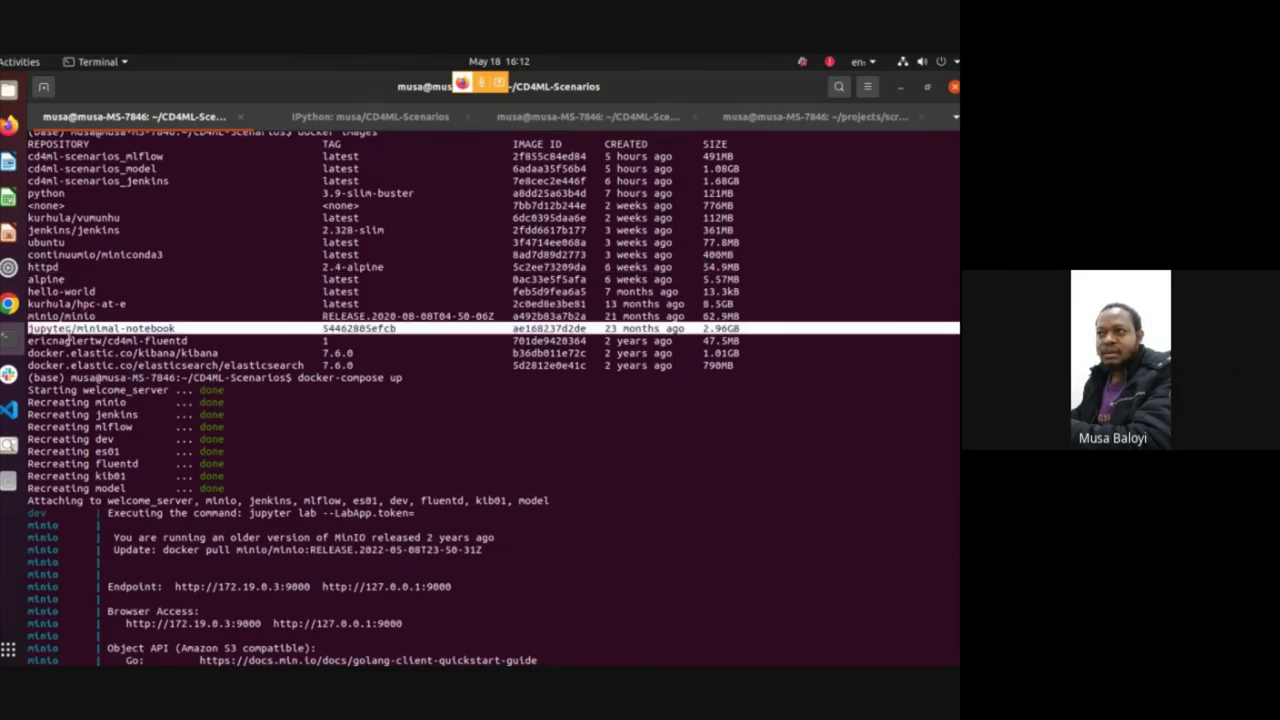
left_click(66, 330)
triple_click(67, 340)
triple_click(57, 352)
left_click(57, 354)
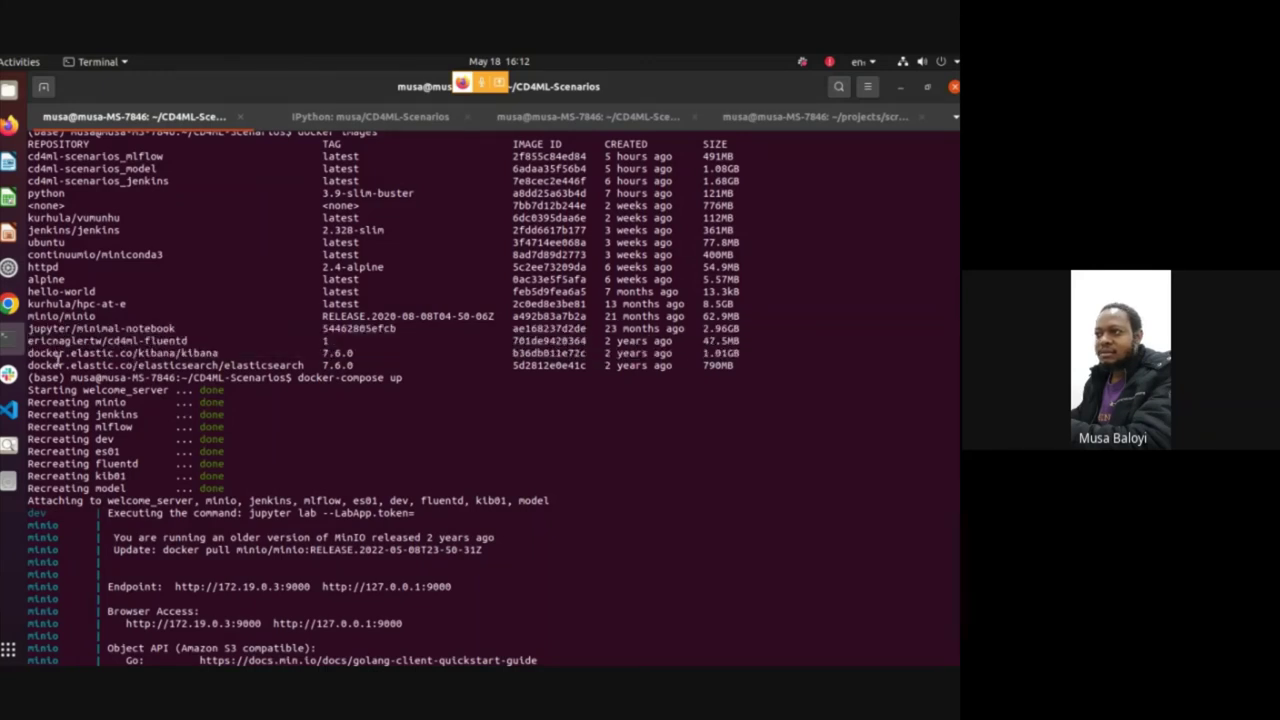
double_click(57, 362)
Copy the full repository name of the cd4ml-fluentd image from the listing
double_click(64, 340)
right_click(65, 342)
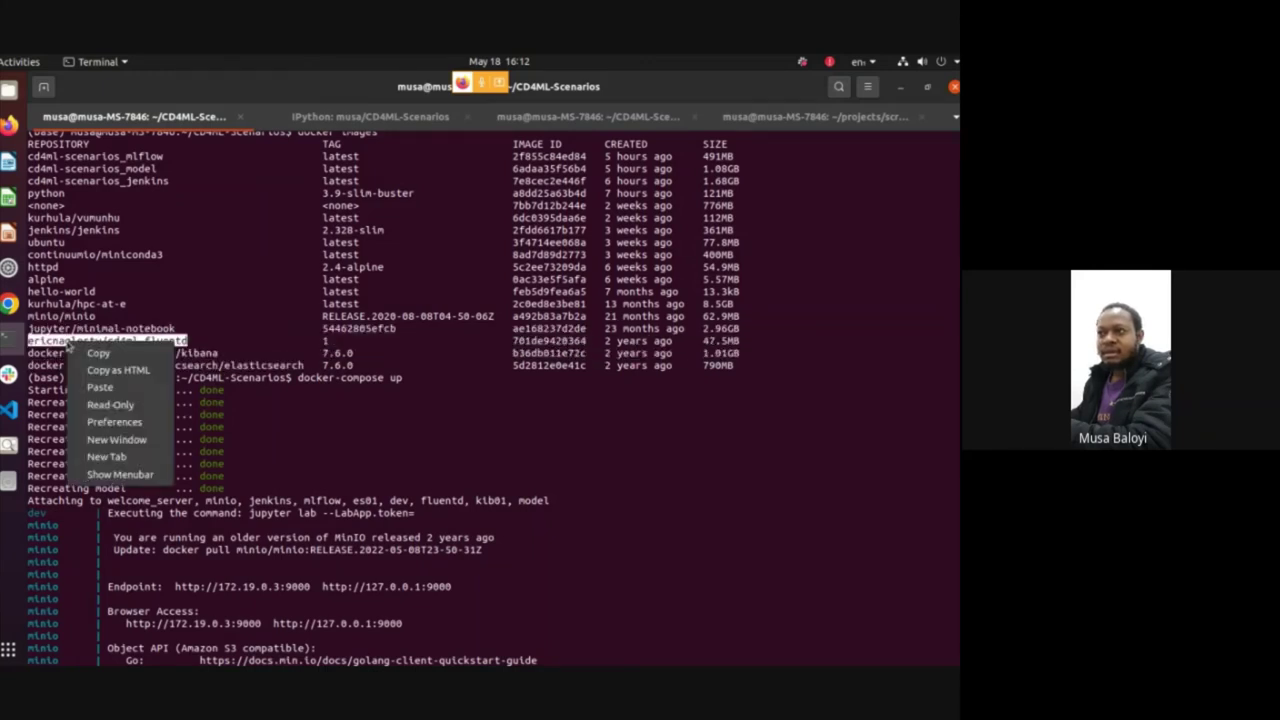
left_click(116, 369)
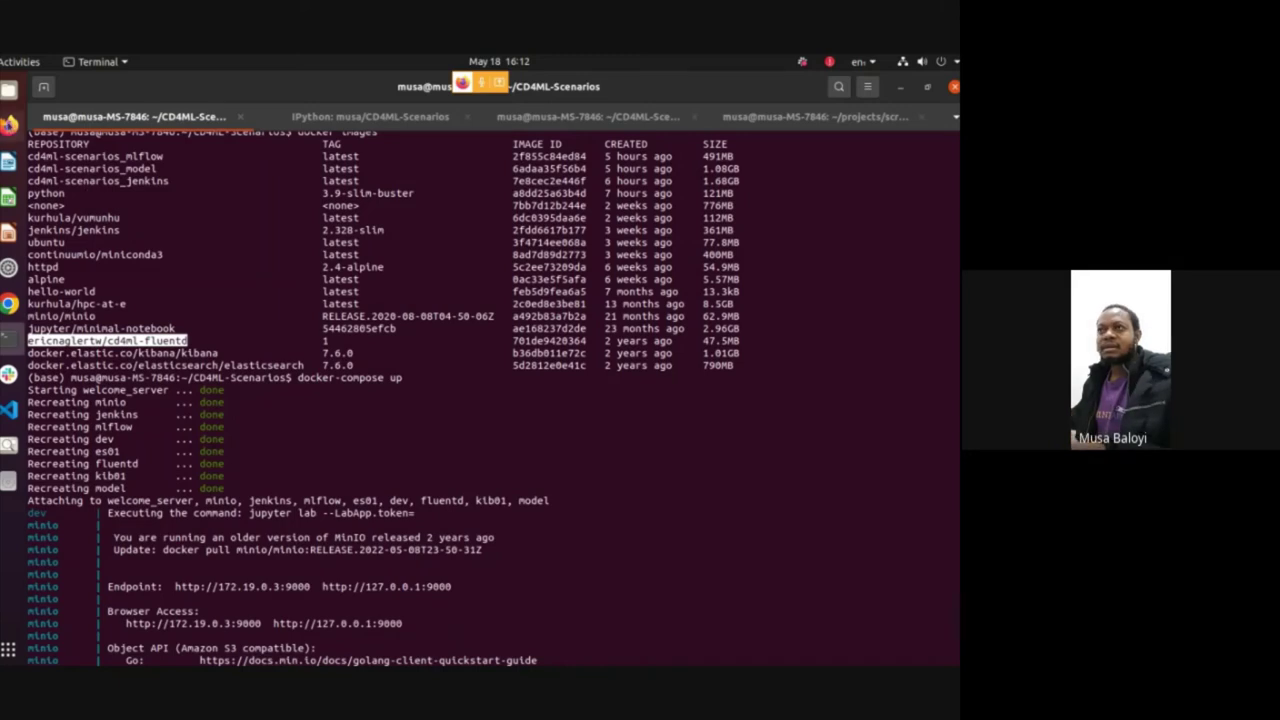
Switch to Firefox and start a web search query in a new tab with the fluentd image publisher's account name and "medium"
left_click(8, 124)
left_click(834, 86)
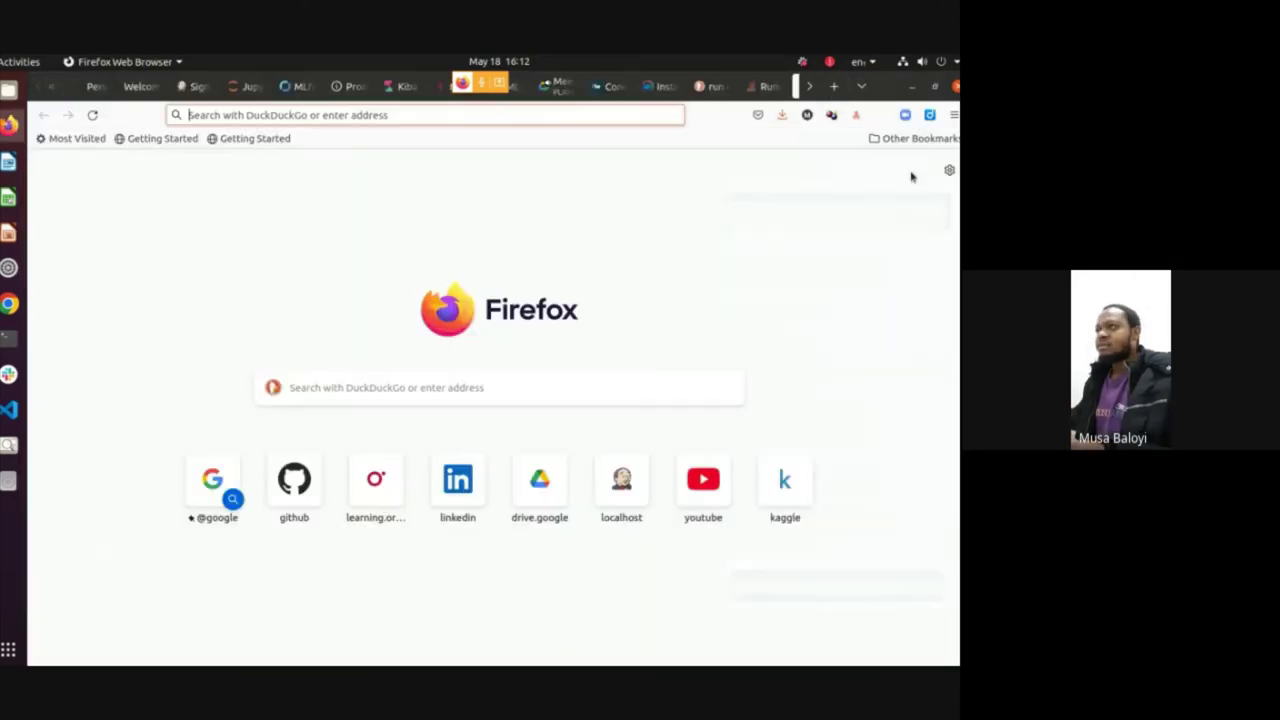
key("ctrl+v")
key("BackSpace")
key("BackSpace")
key("BackSpace")
key("BackSpace")
key("BackSpace")
key("BackSpace")
key("BackSpace")
key("BackSpace")
key("BackSpace")
key("BackSpace")
key("BackSpace")
key("BackSpace")
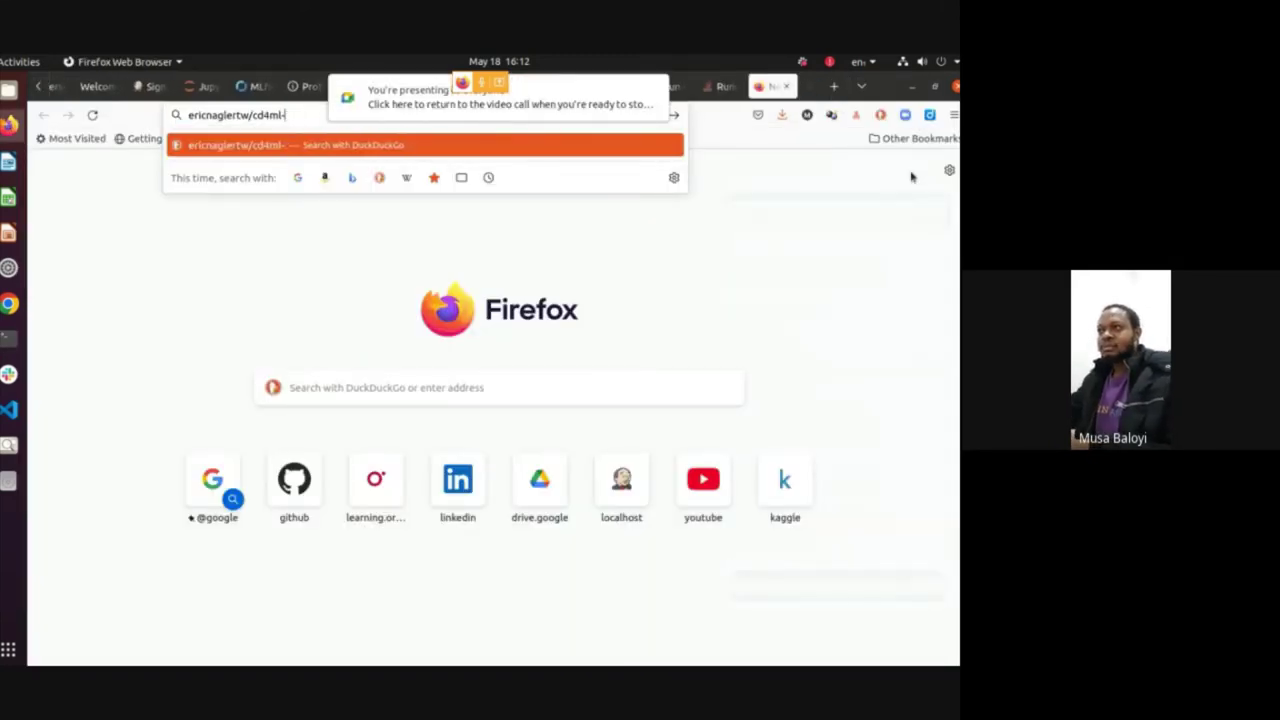
key("BackSpace")
key("BackSpace")
type("medium")
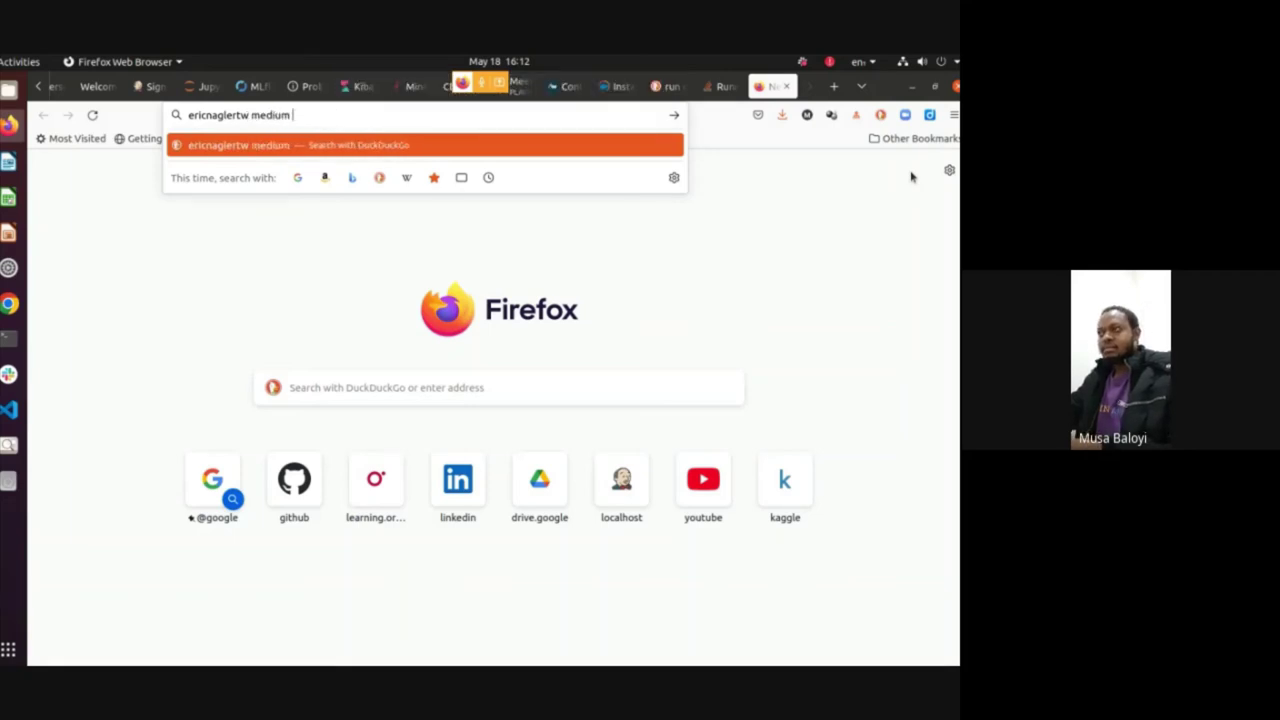
Add "cd4ml" from the copied image name to the query and run the web search
key("ctrl+v")
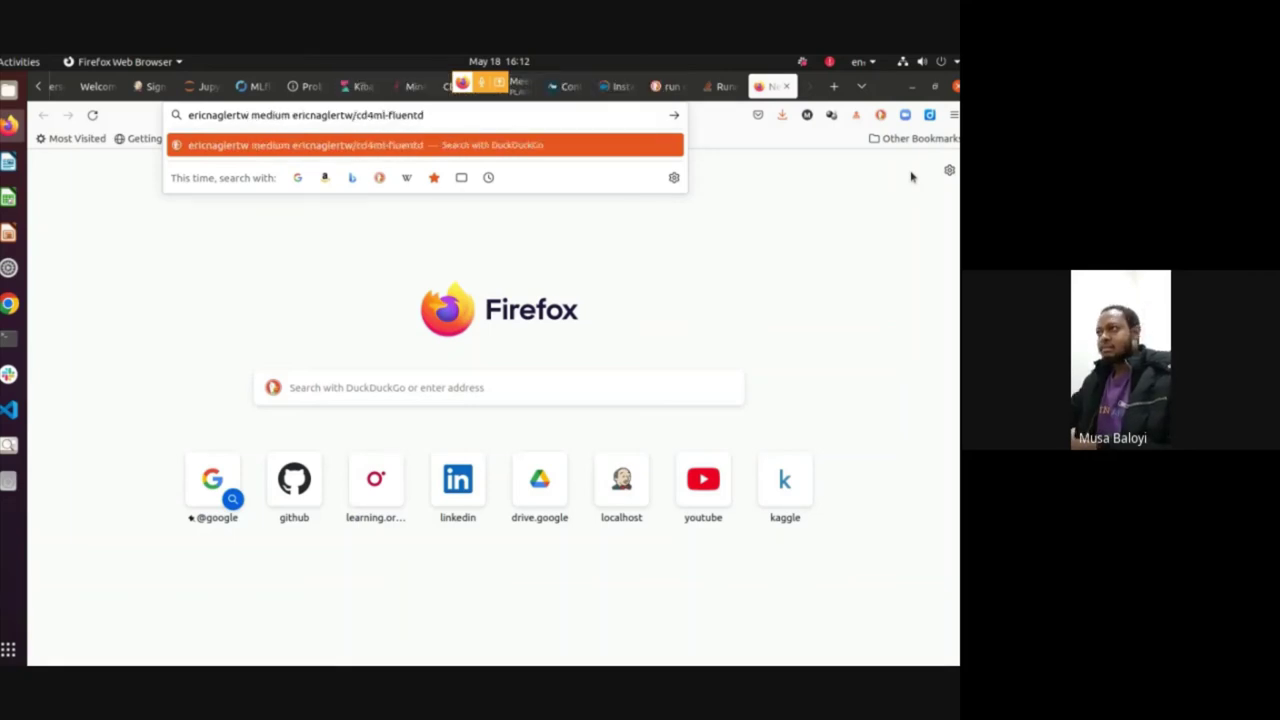
key("BackSpace")
key("BackSpace")
key("BackSpace")
key("BackSpace")
key("BackSpace")
key("BackSpace")
key("BackSpace")
key("BackSpace")
key("BackSpace")
key("BackSpace")
key("BackSpace")
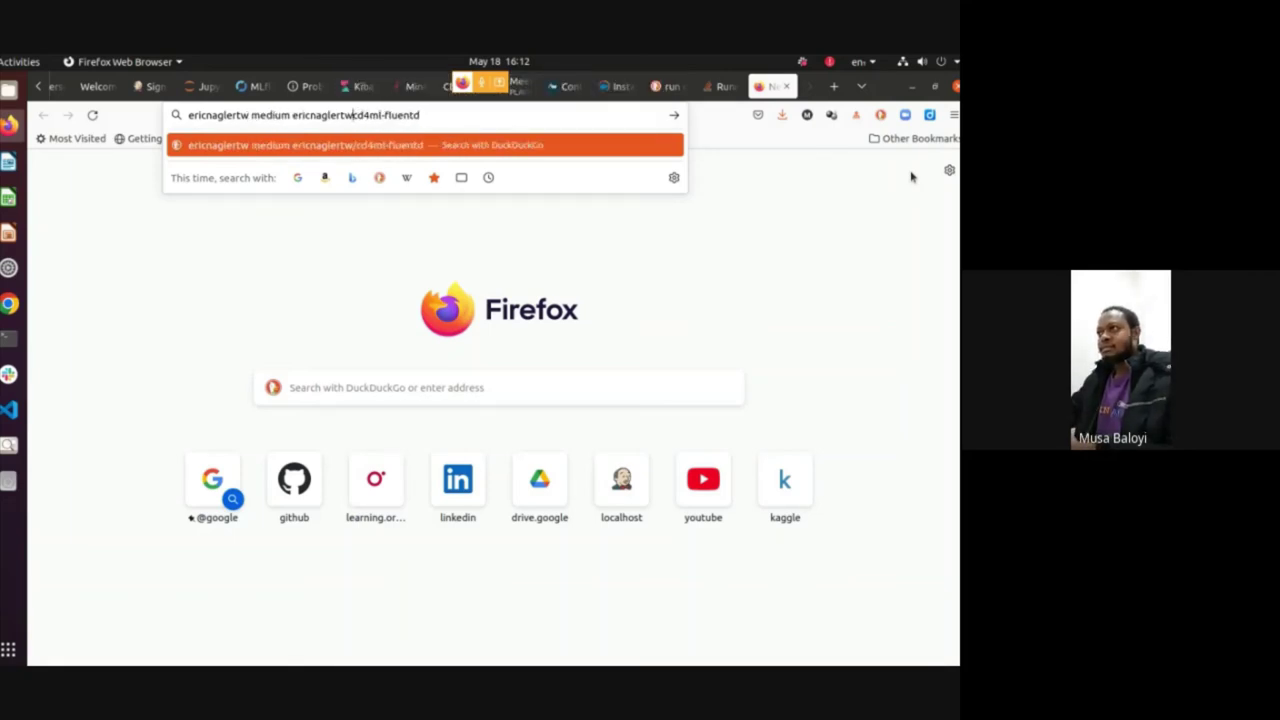
key("BackSpace")
key("BackSpace")
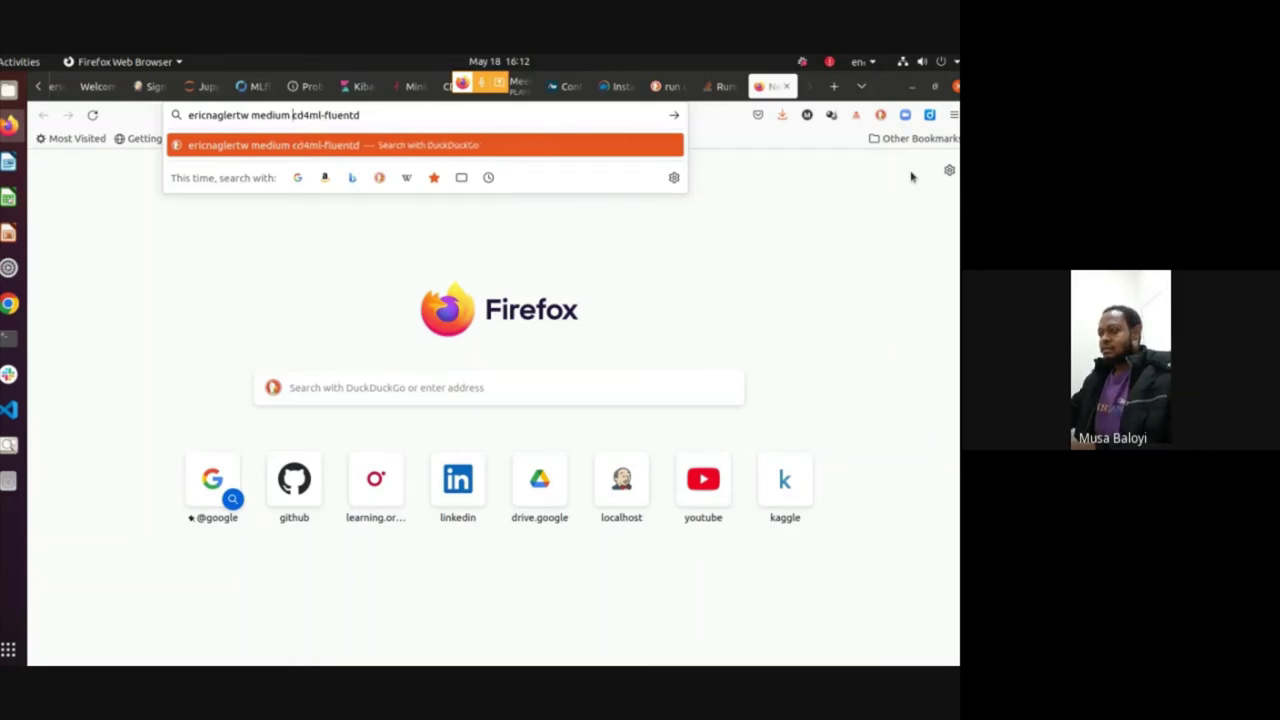
key("BackSpace")
key("BackSpace")
key("BackSpace")
key("BackSpace")
key("BackSpace")
key("BackSpace")
key("BackSpace")
key("BackSpace")
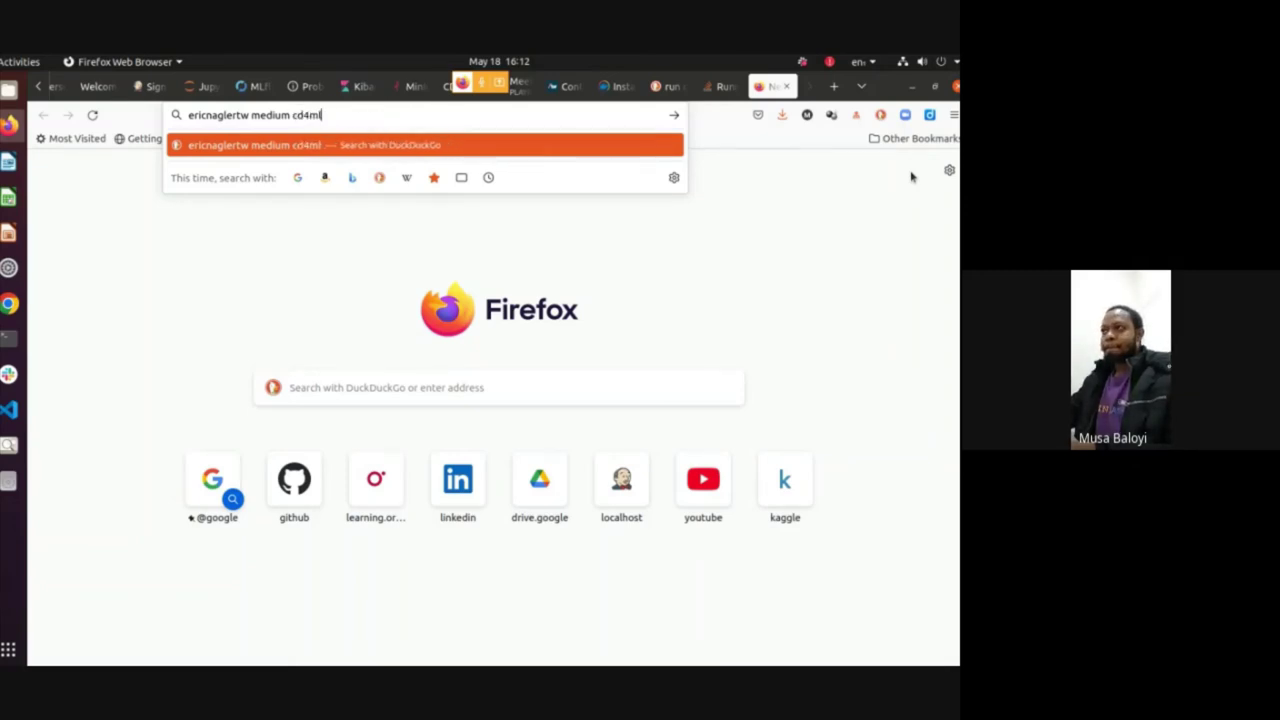
key("Return")
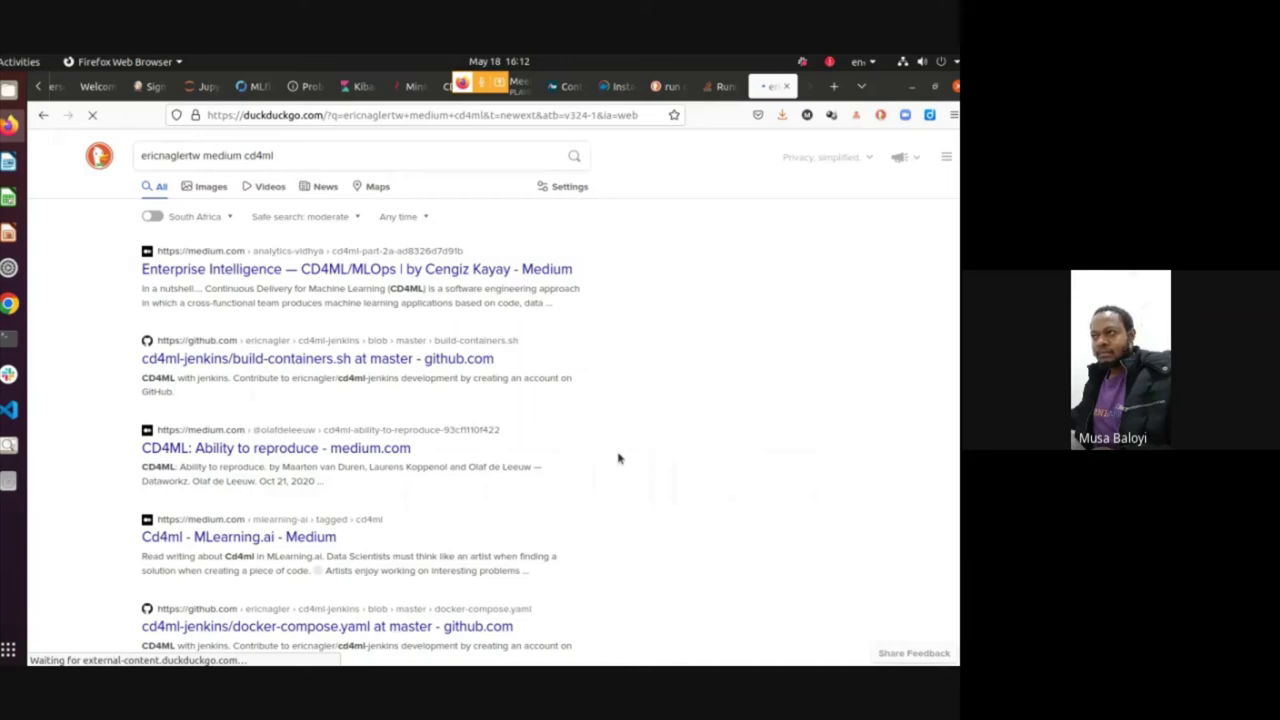
Open the Medium article "CD4ML: Ability to reproduce" from the search results in a new tab and skim it
scroll(618, 458, "down", 3)
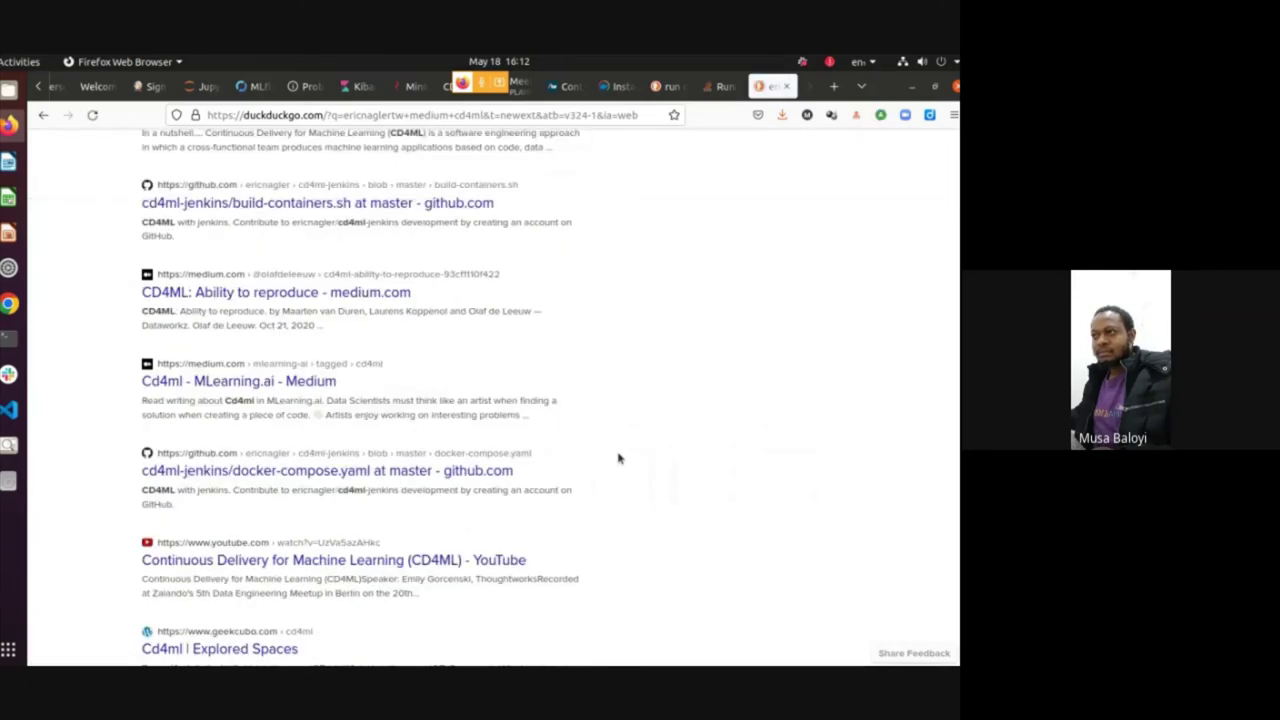
middle_click(330, 292)
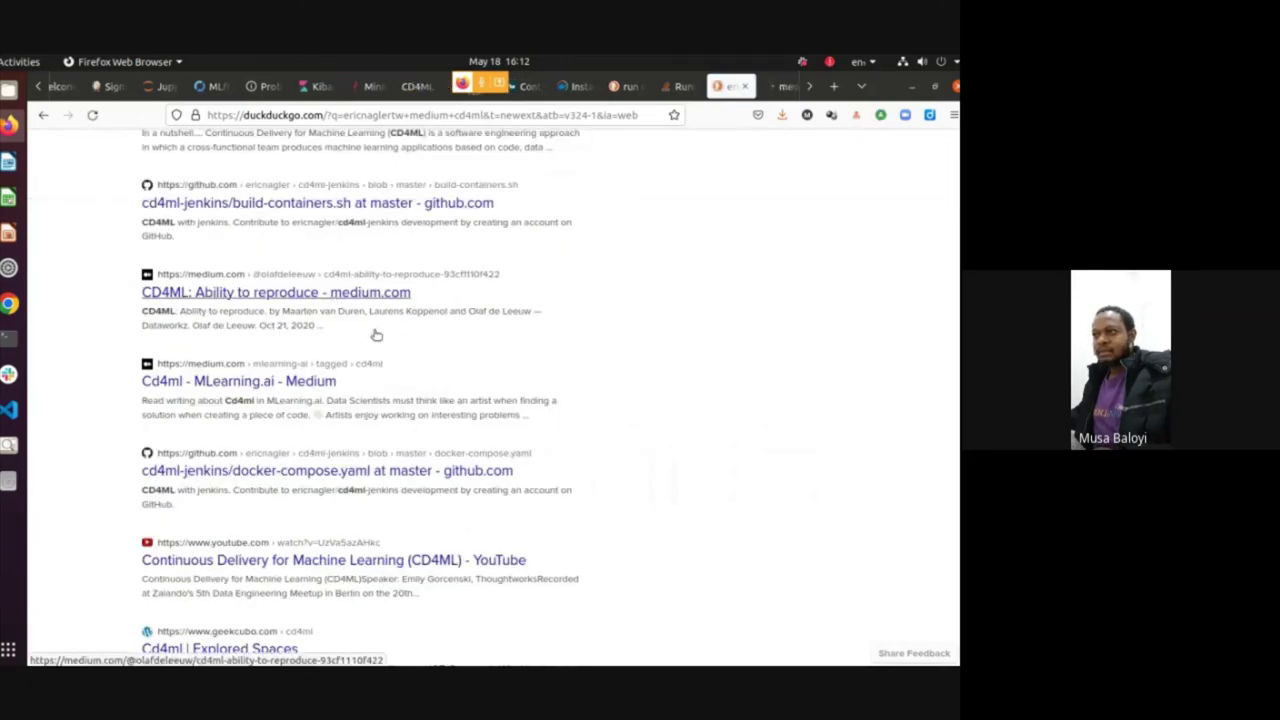
left_click(778, 87)
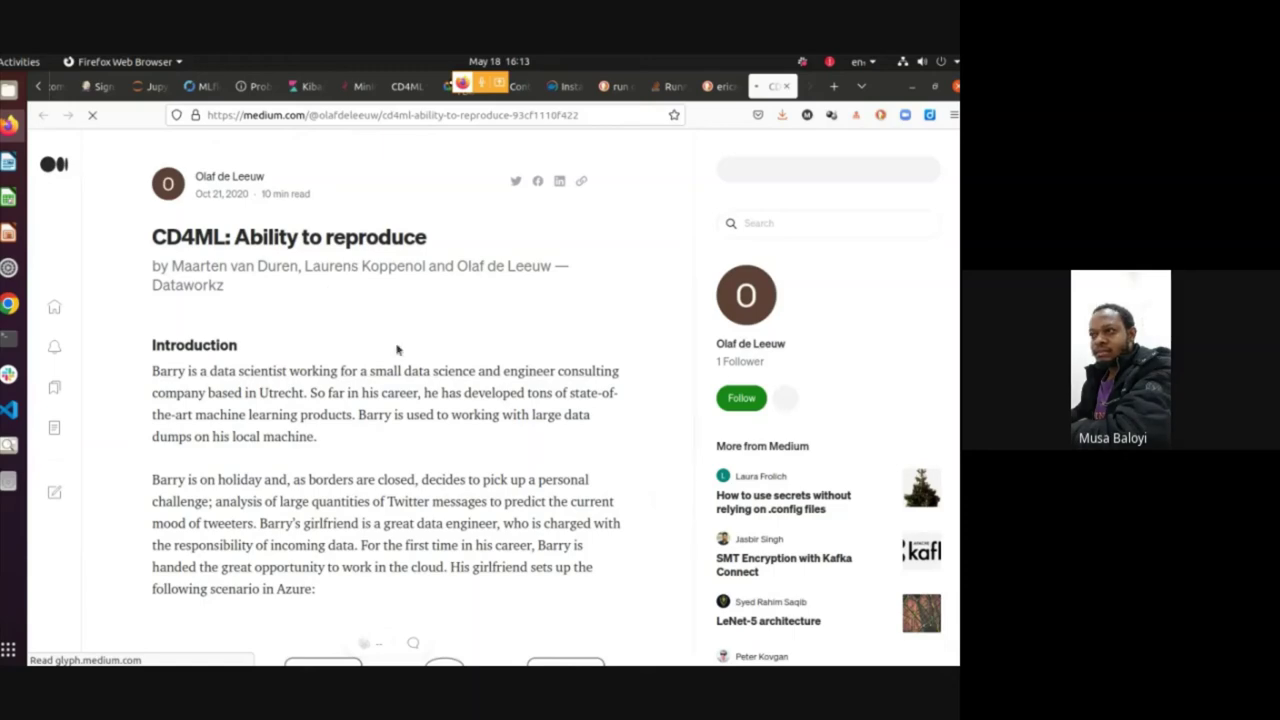
scroll(396, 349, "down", 10)
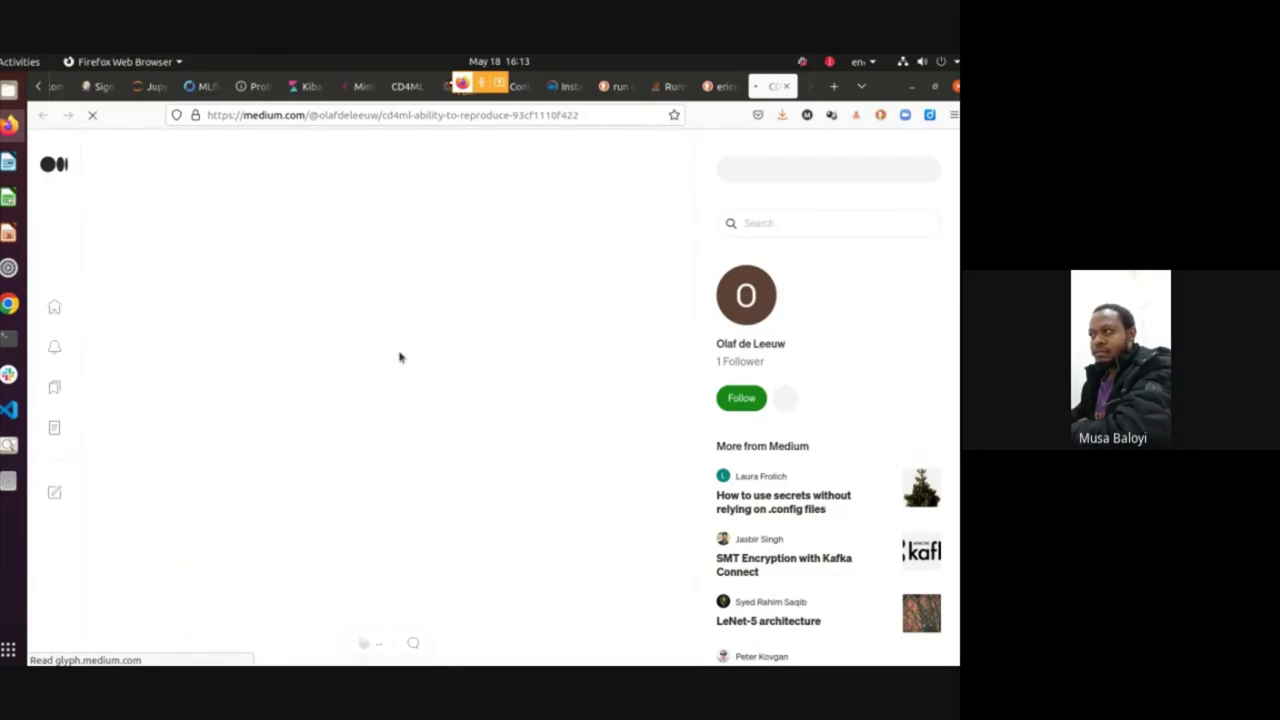
scroll(399, 357, "up", 11)
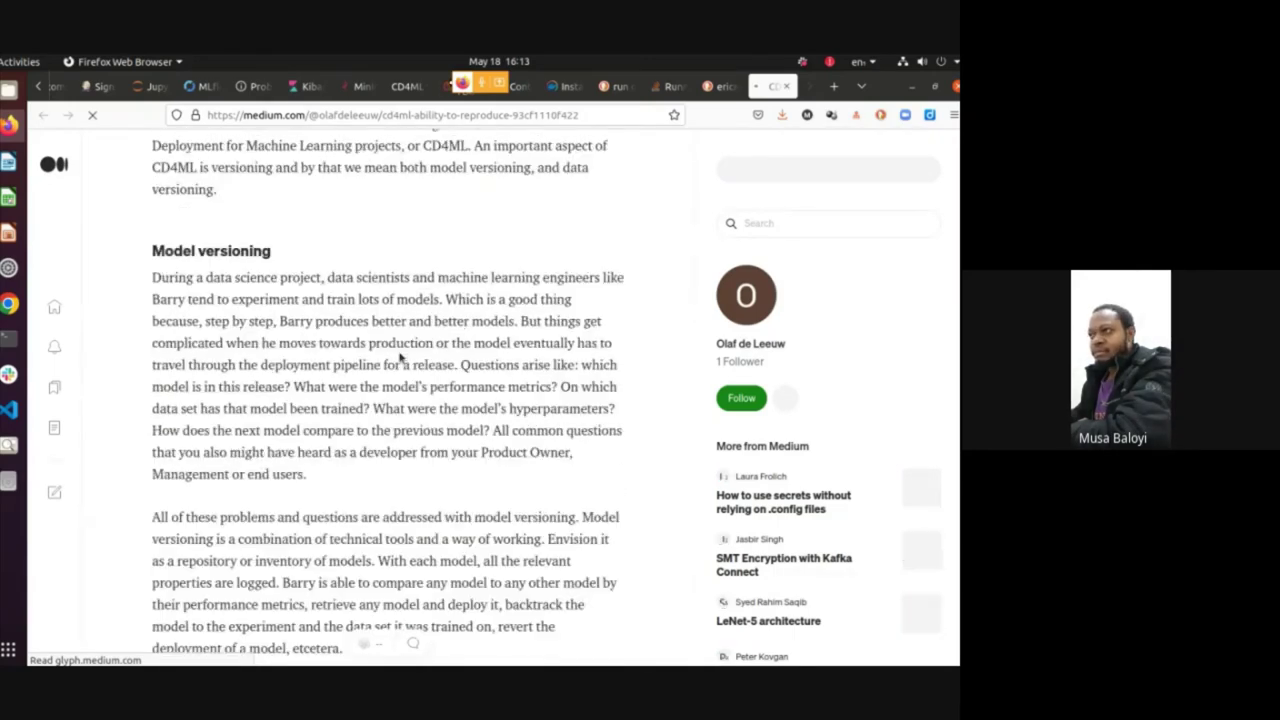
Skim the Medium article's model versioning and data versioning sections and close the article
scroll(399, 355, "down", 7)
scroll(399, 355, "down", 6)
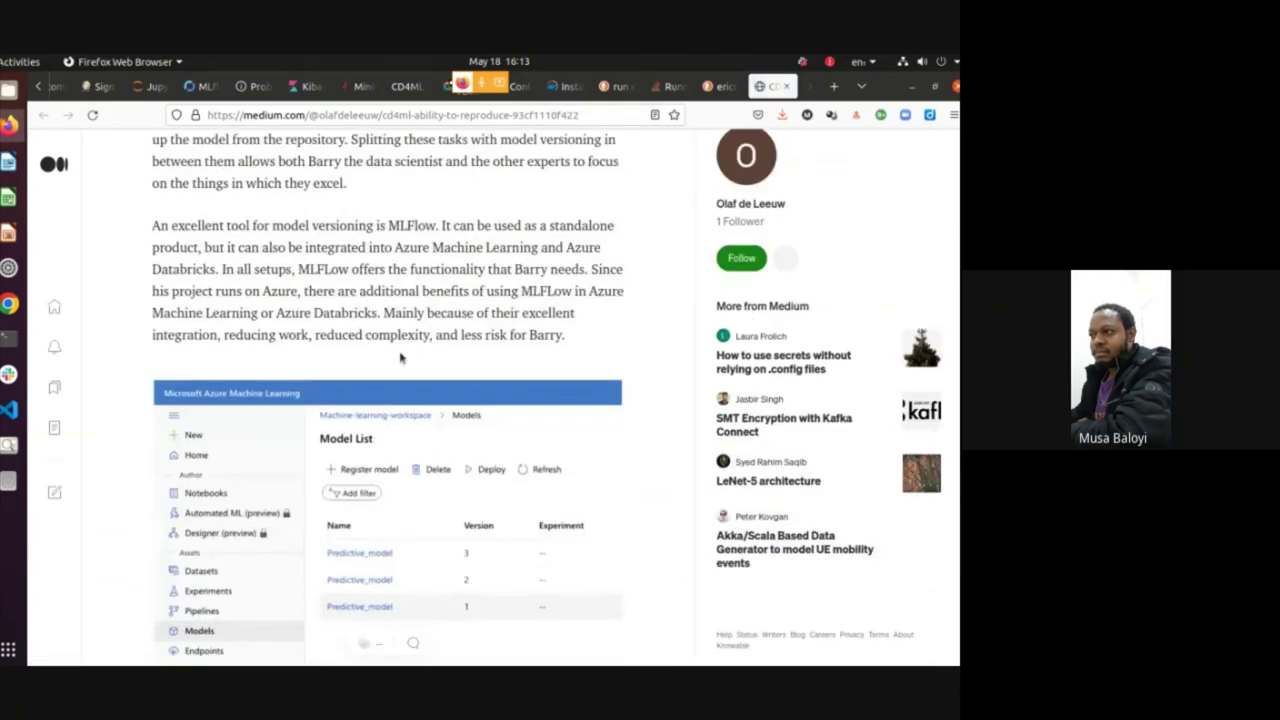
scroll(400, 357, "up", 1)
scroll(400, 355, "down", 3)
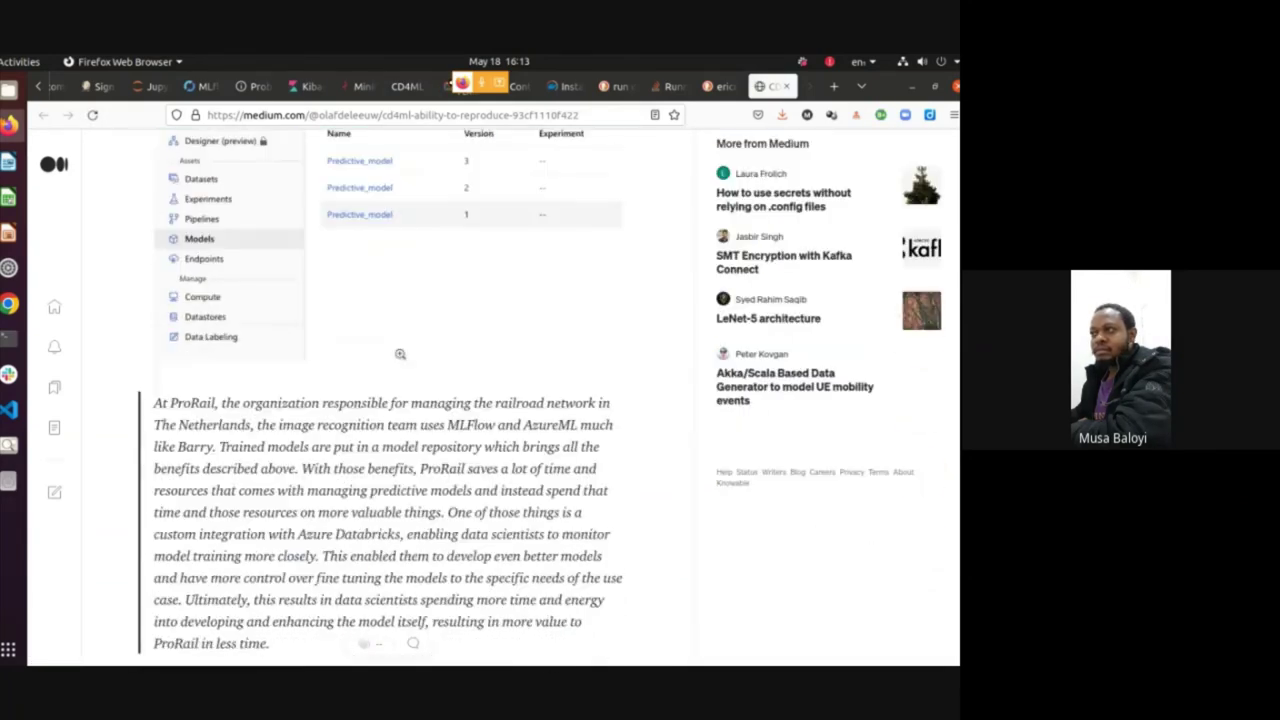
scroll(400, 354, "up", 5)
scroll(410, 350, "up", 5)
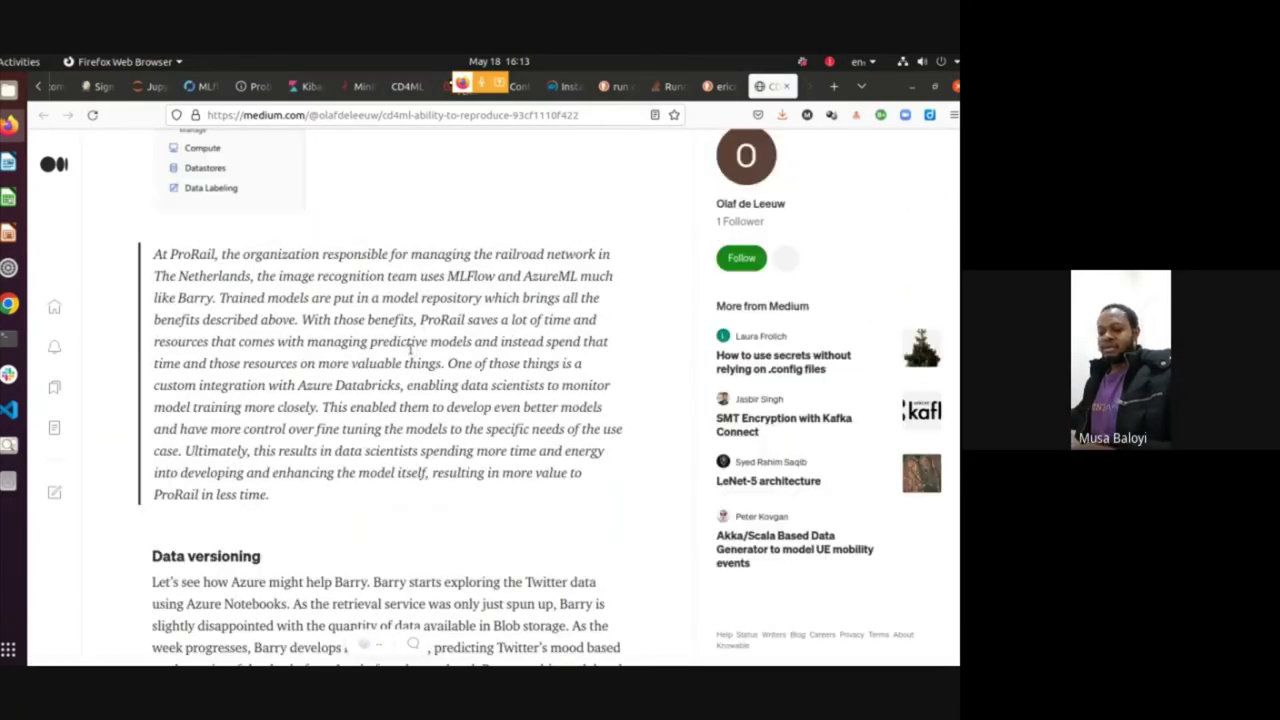
scroll(409, 348, "down", 8)
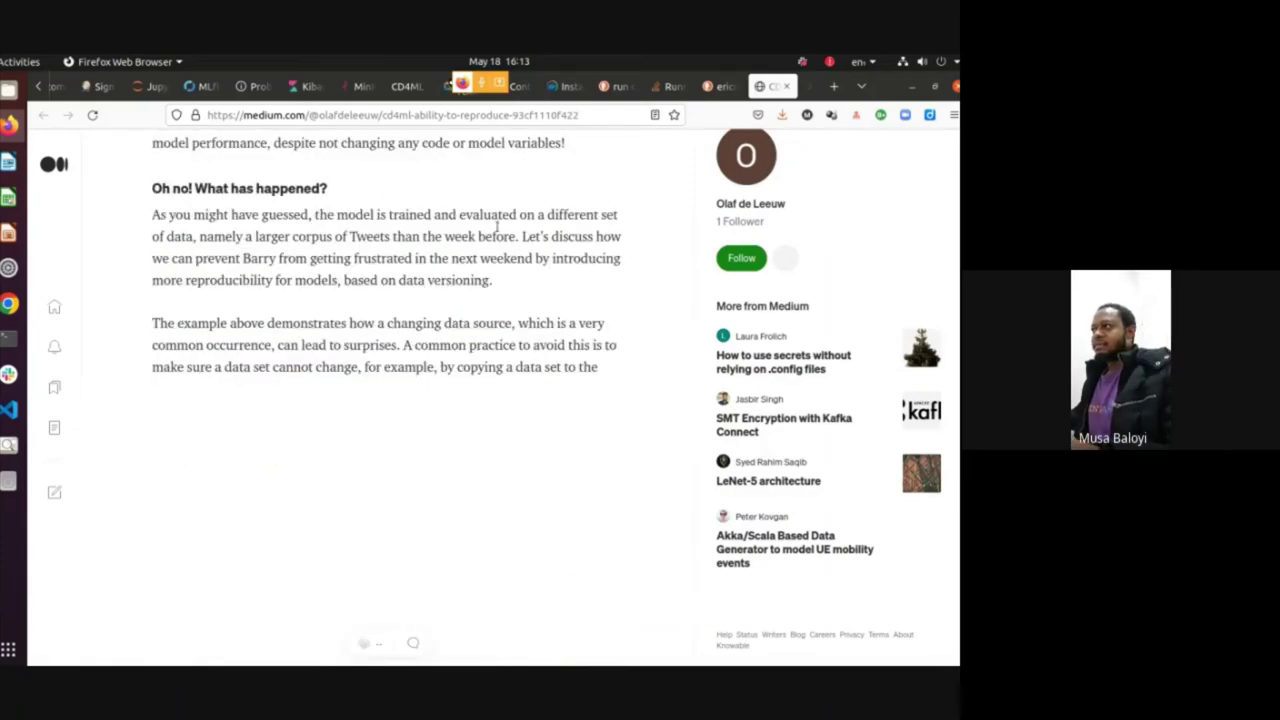
key("ctrl+w")
Look through the remaining web search results for the fluentd image publisher's CD4ML article
key("alt+Tab")
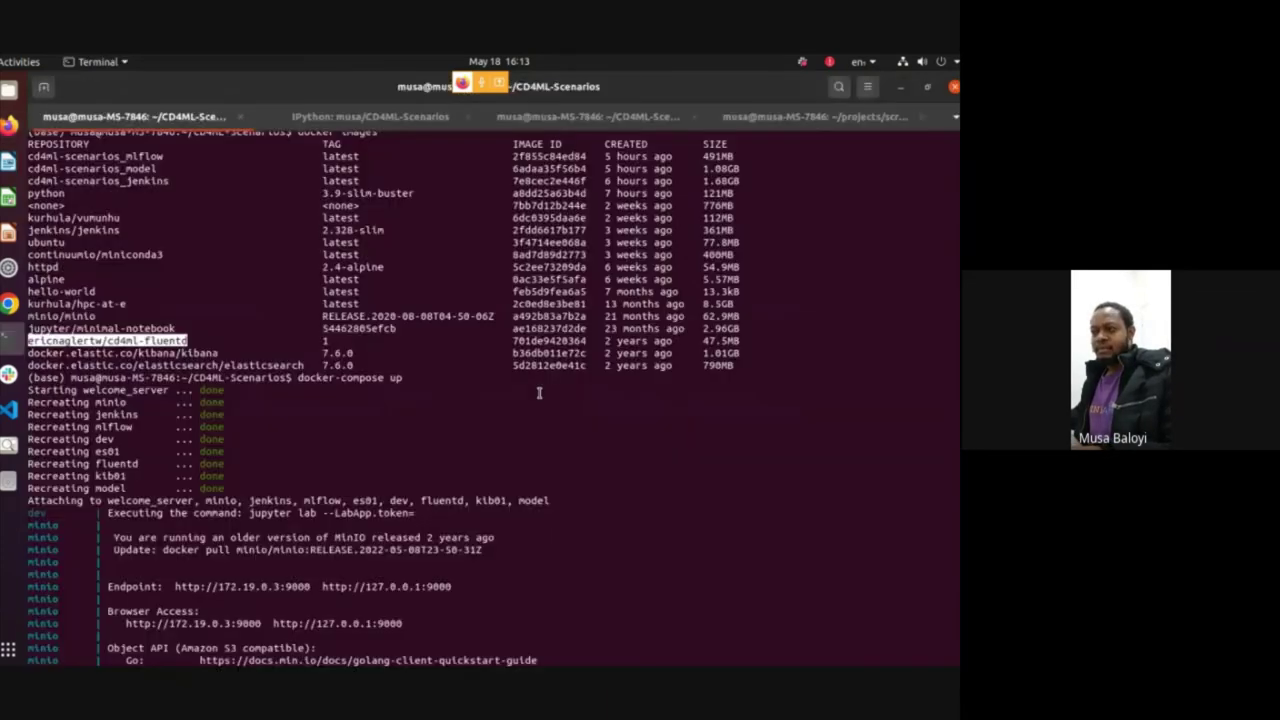
key("alt+Tab")
scroll(591, 443, "down", 4)
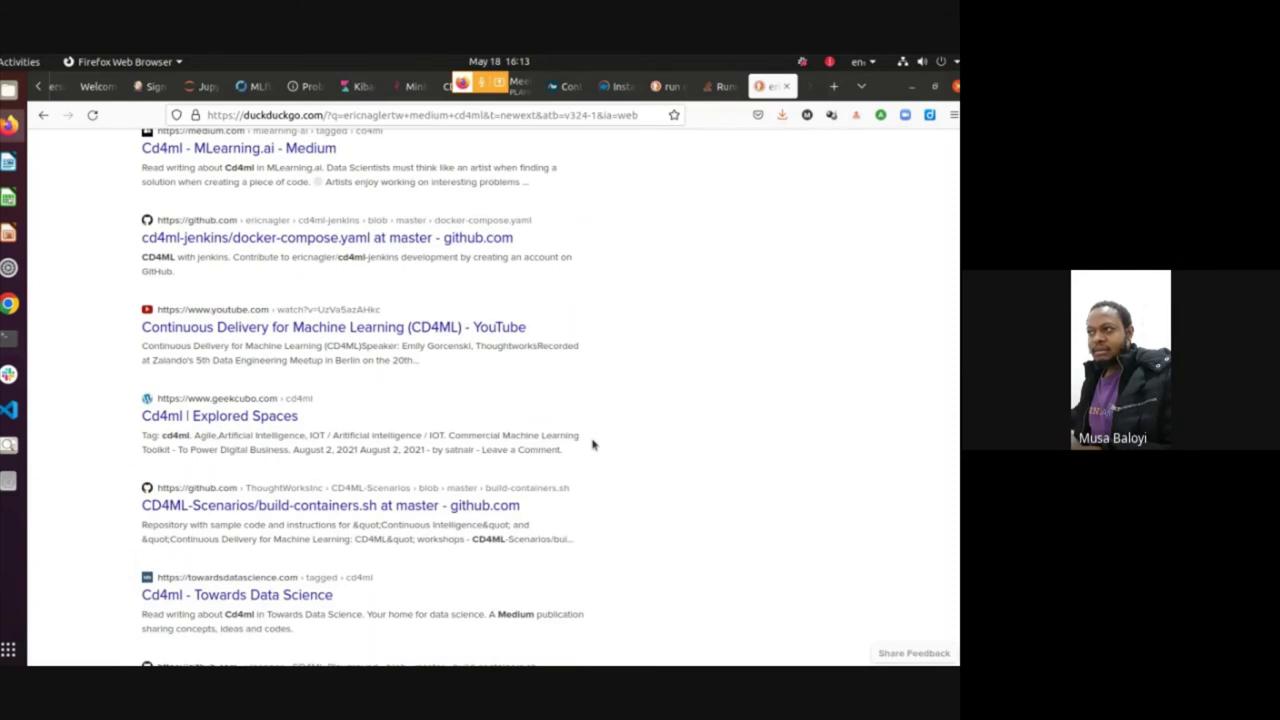
scroll(592, 444, "down", 3)
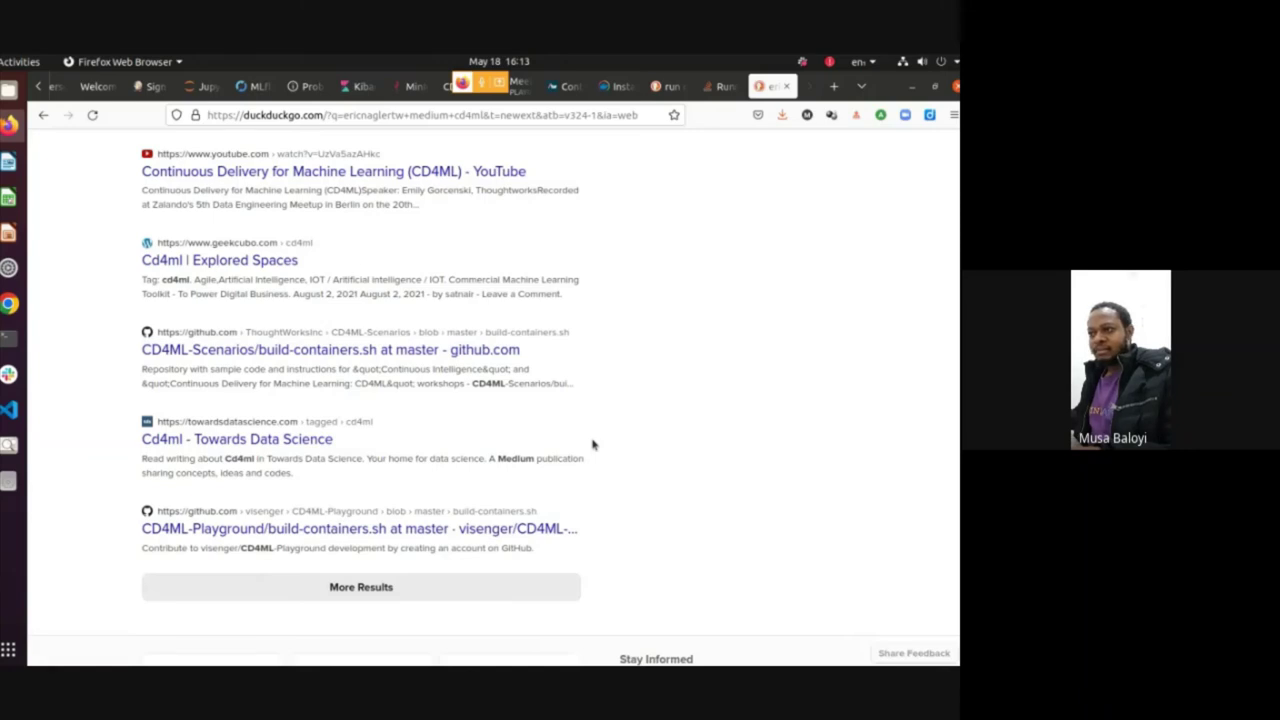
Switch to the terminal and highlight the container recreation lines in the docker-compose up output, from minio to model
key("alt+Tab")
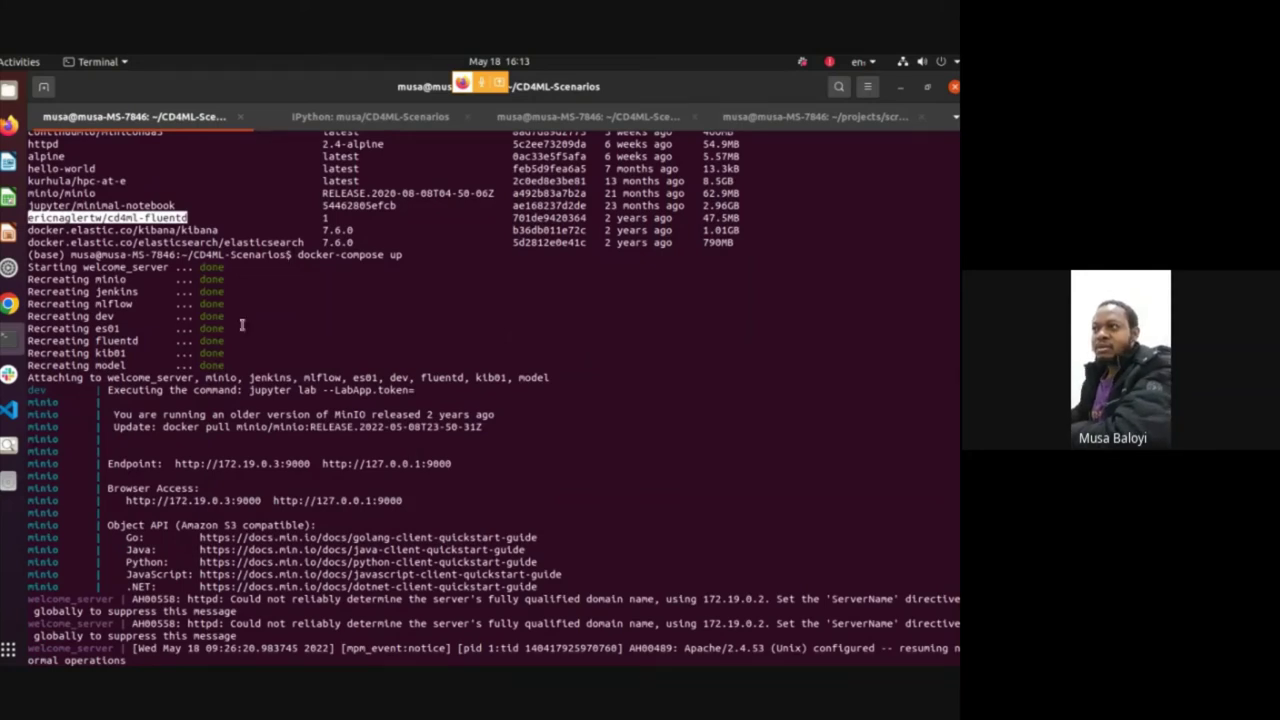
scroll(218, 225, "up", 5)
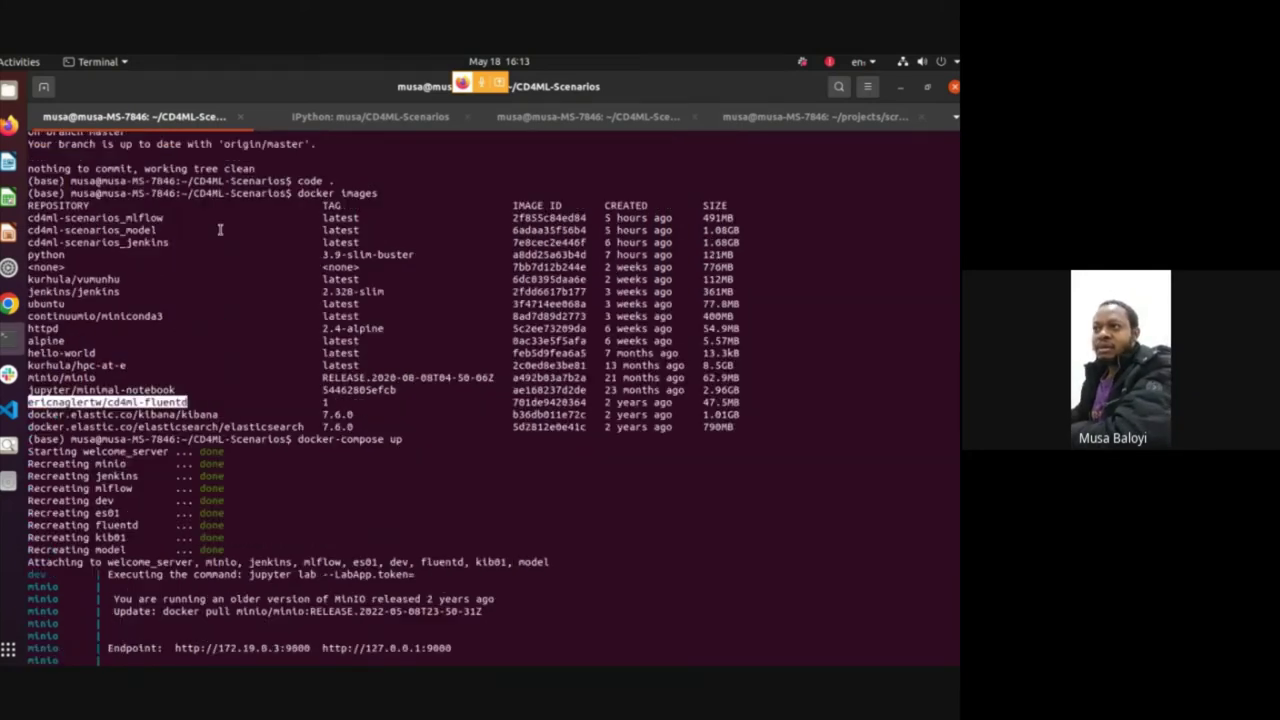
double_click(101, 218)
left_click_drag(229, 545, 24, 464)
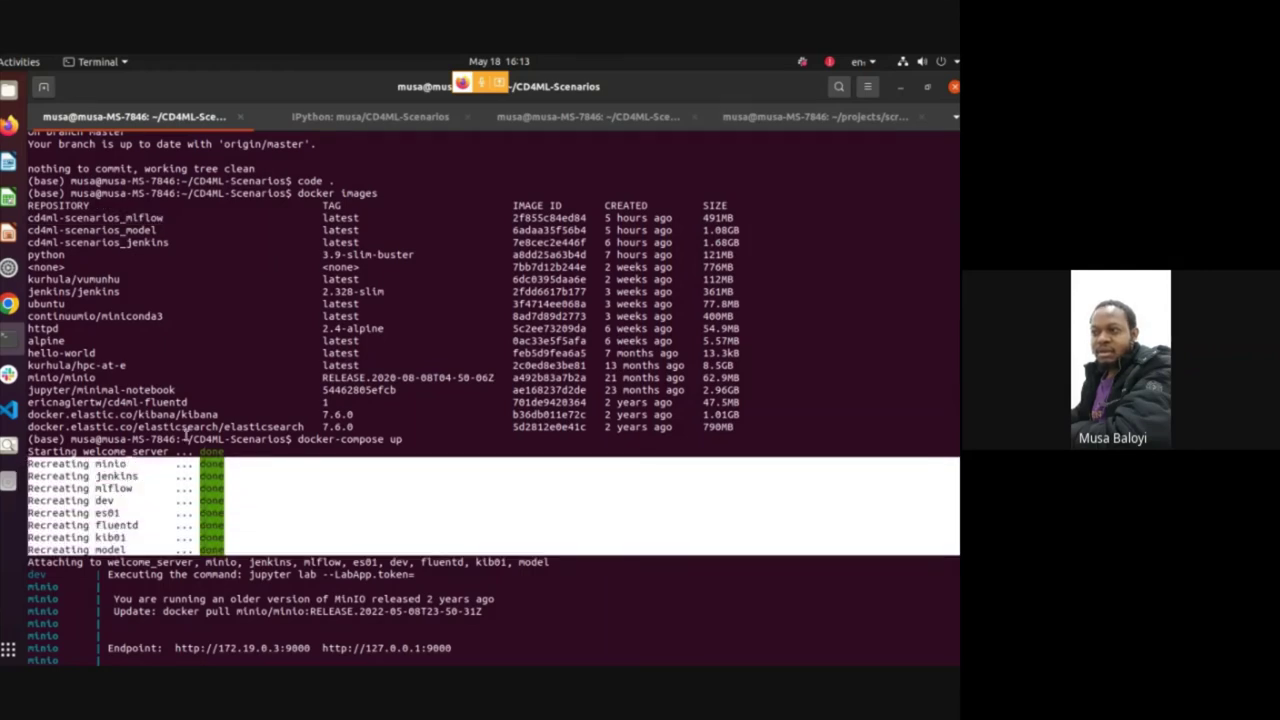
scroll(185, 437, "down", 2)
left_click_drag(236, 486, 30, 390)
left_click(370, 494)
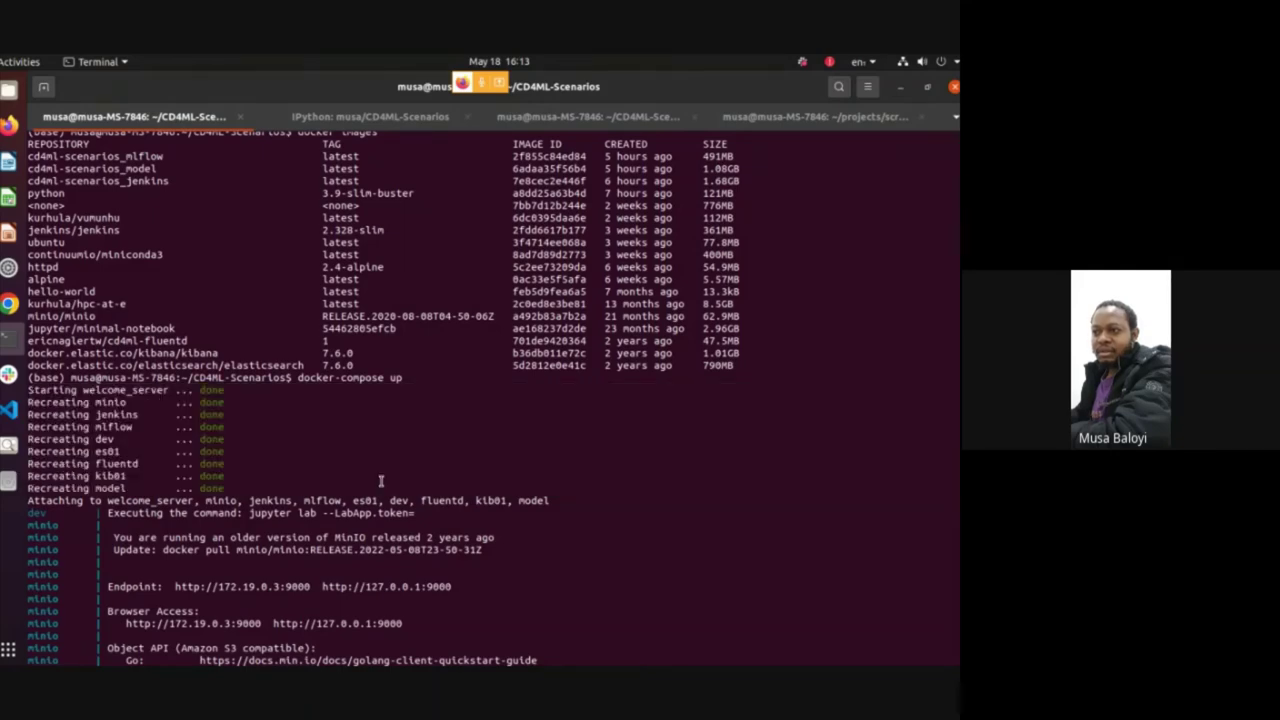
Highlight the block of minio log lines in the docker-compose output, including its endpoint and browser access addresses
scroll(370, 494, "down", 8)
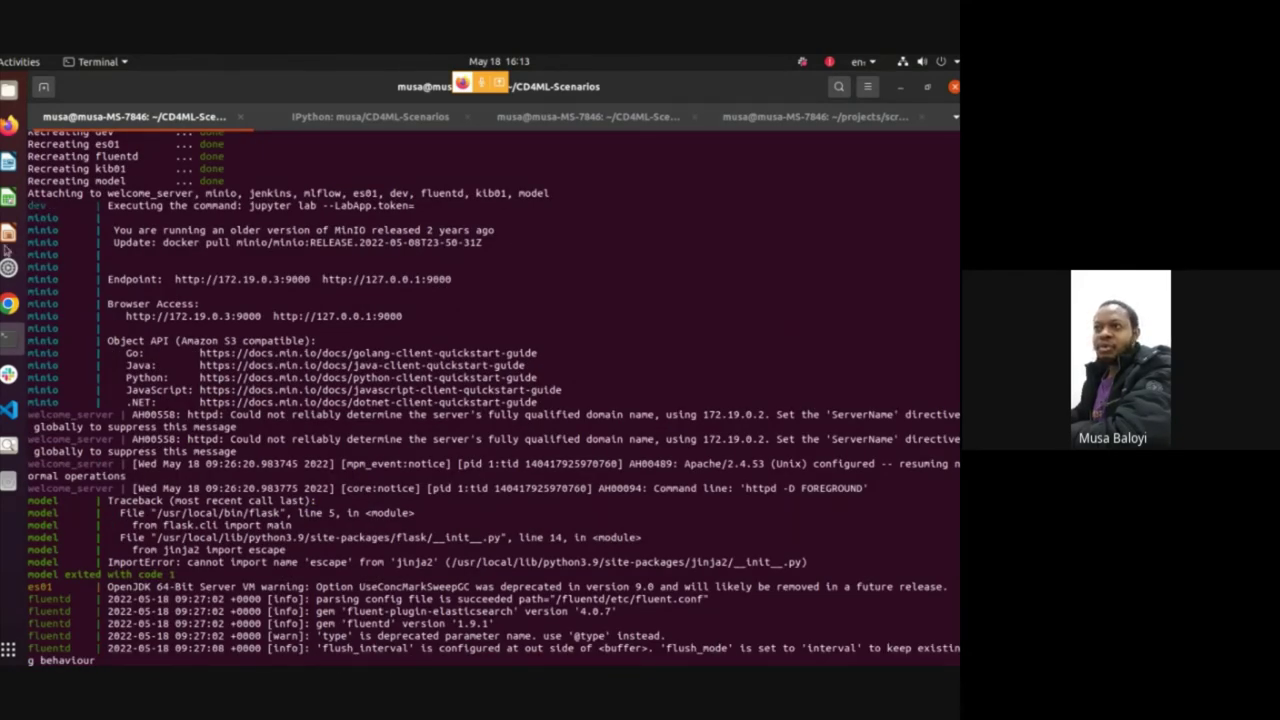
double_click(31, 217)
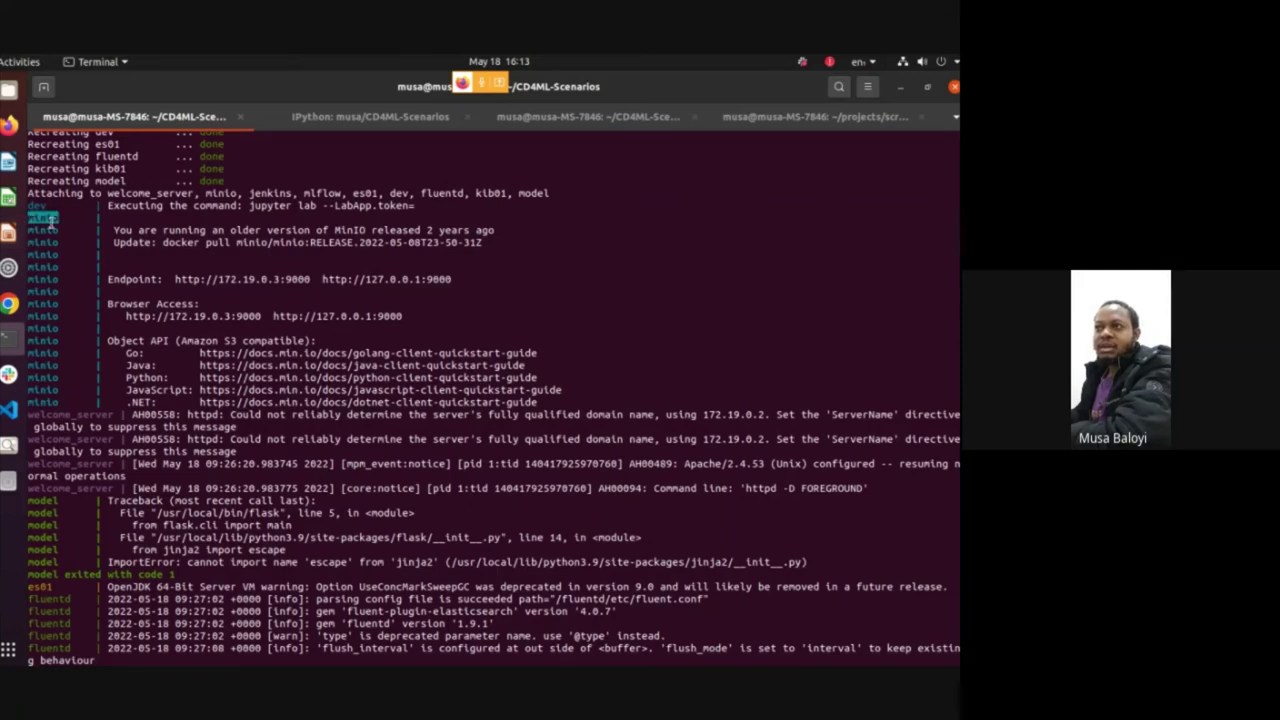
left_click(36, 215)
left_click_drag(31, 217, 680, 402)
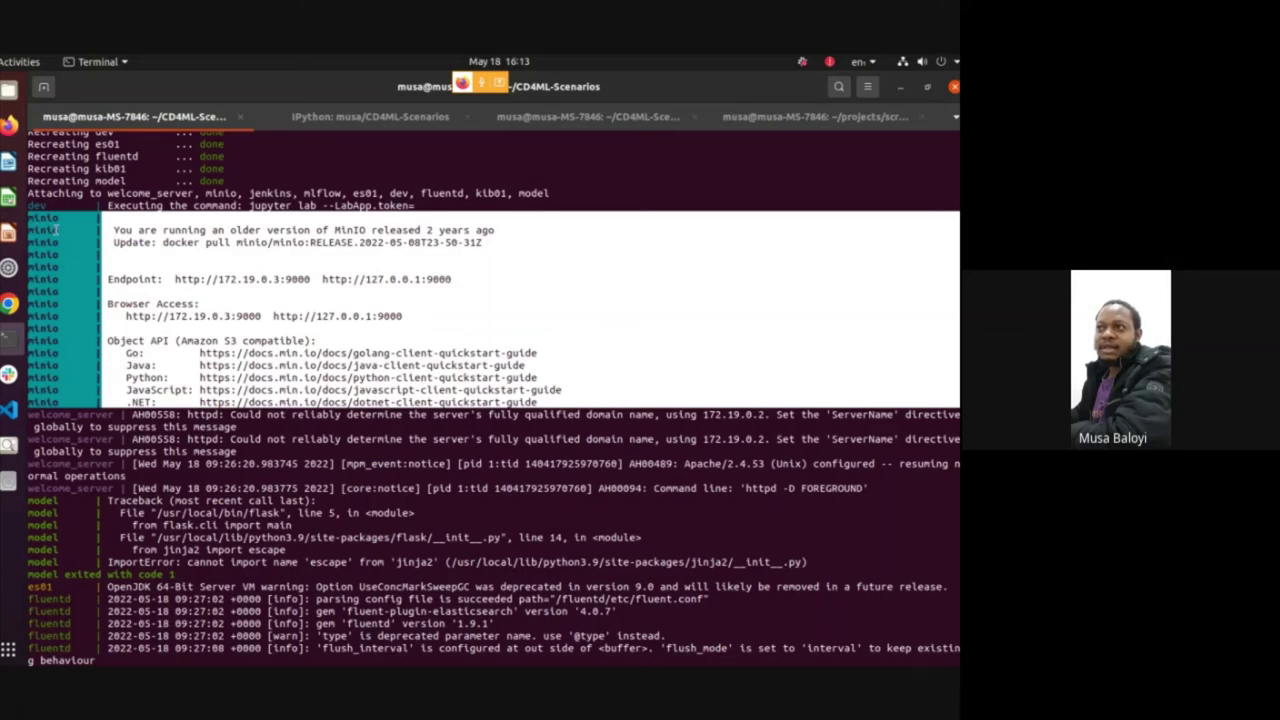
left_click(155, 291)
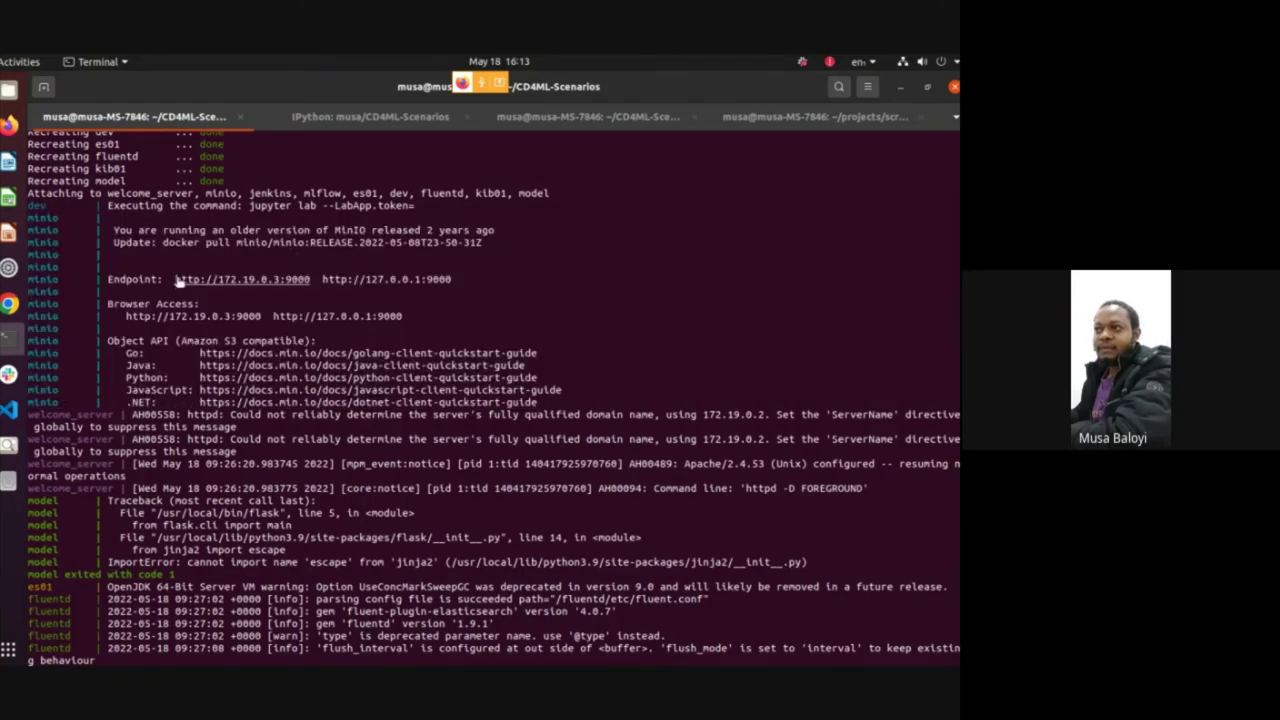
left_click_drag(172, 279, 316, 283)
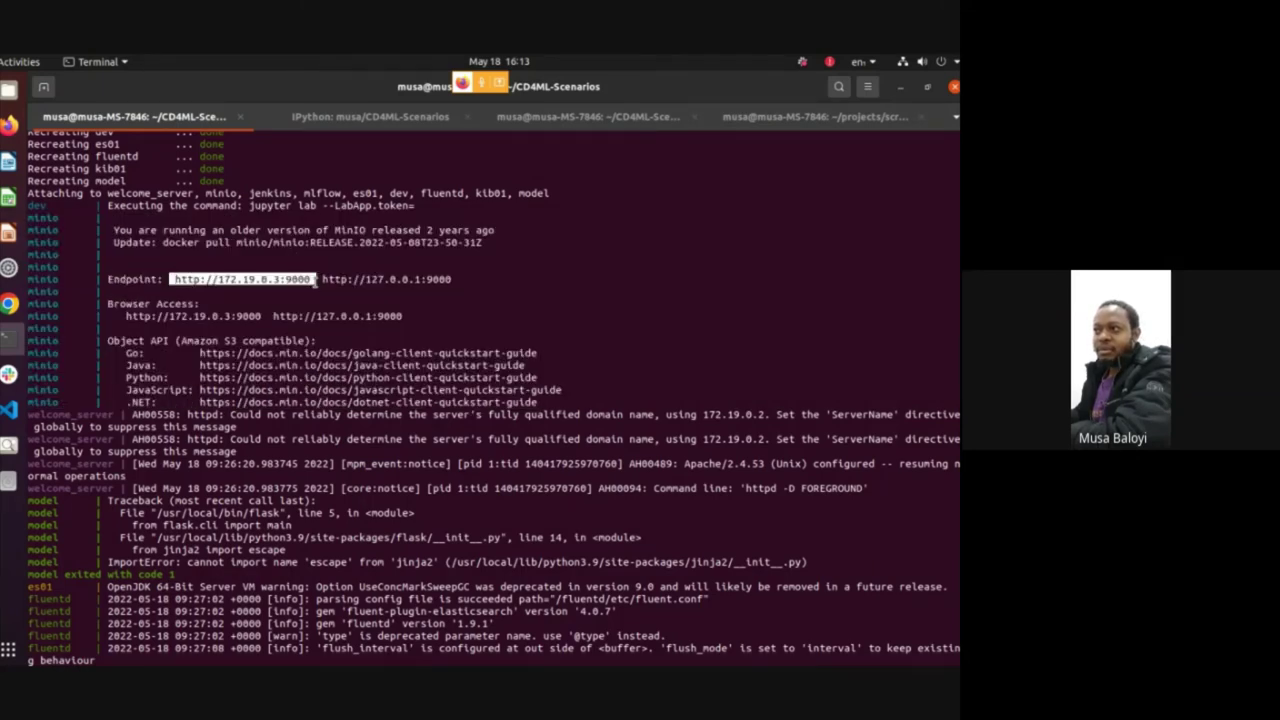
triple_click(316, 283)
left_click_drag(172, 279, 310, 280)
right_click(297, 285)
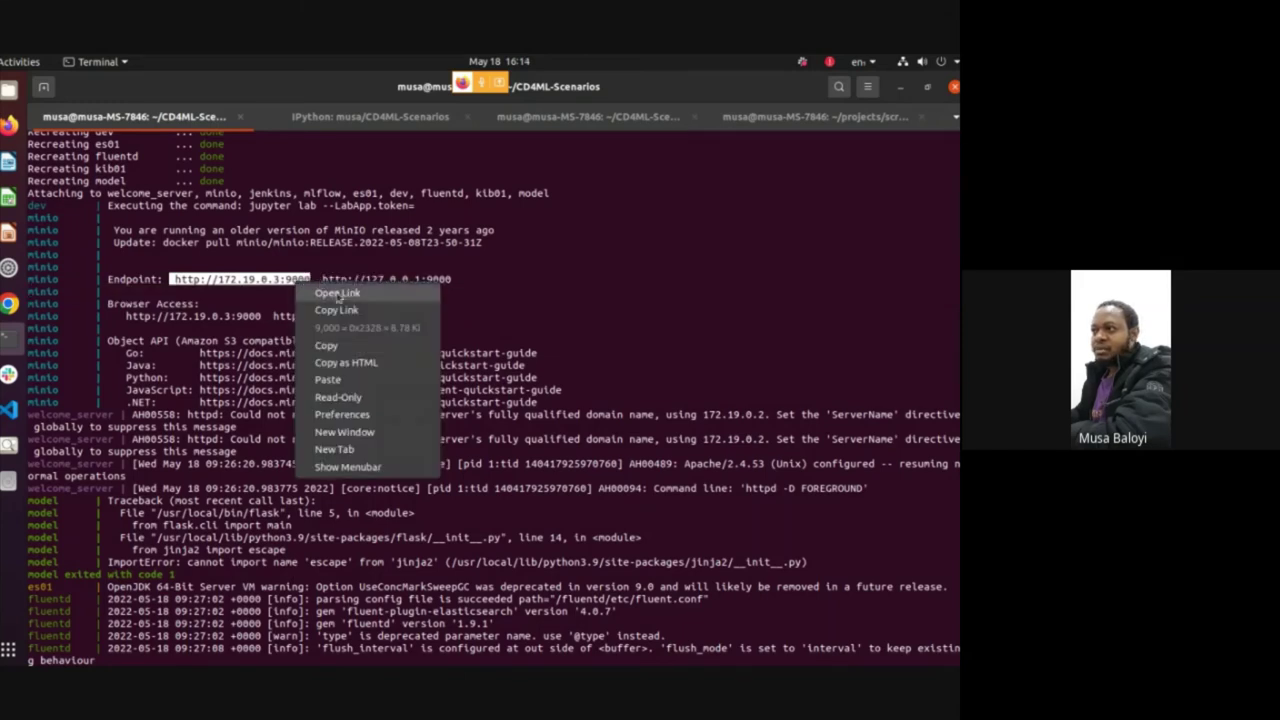
left_click(338, 294)
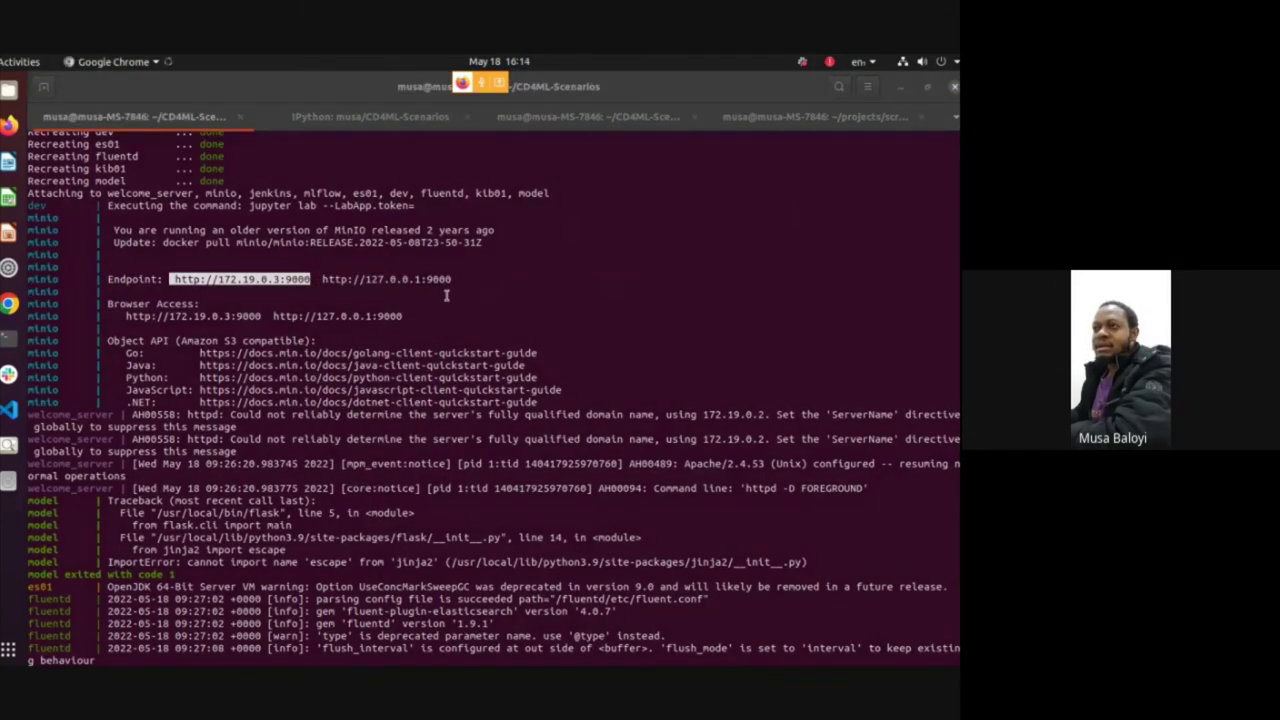
Switch to Firefox and close the Docker Desktop installation page and the leftover web search tabs beside the meeting
left_click(9, 125)
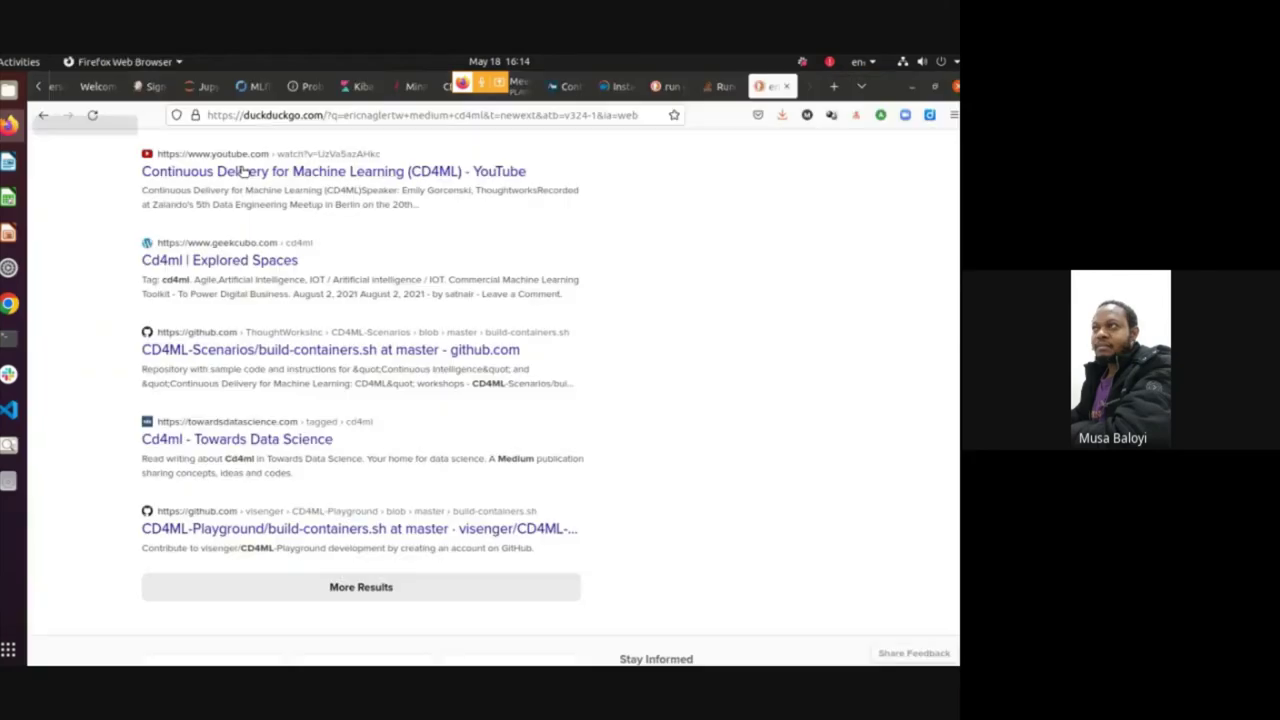
left_click(549, 88)
key("ctrl+w")
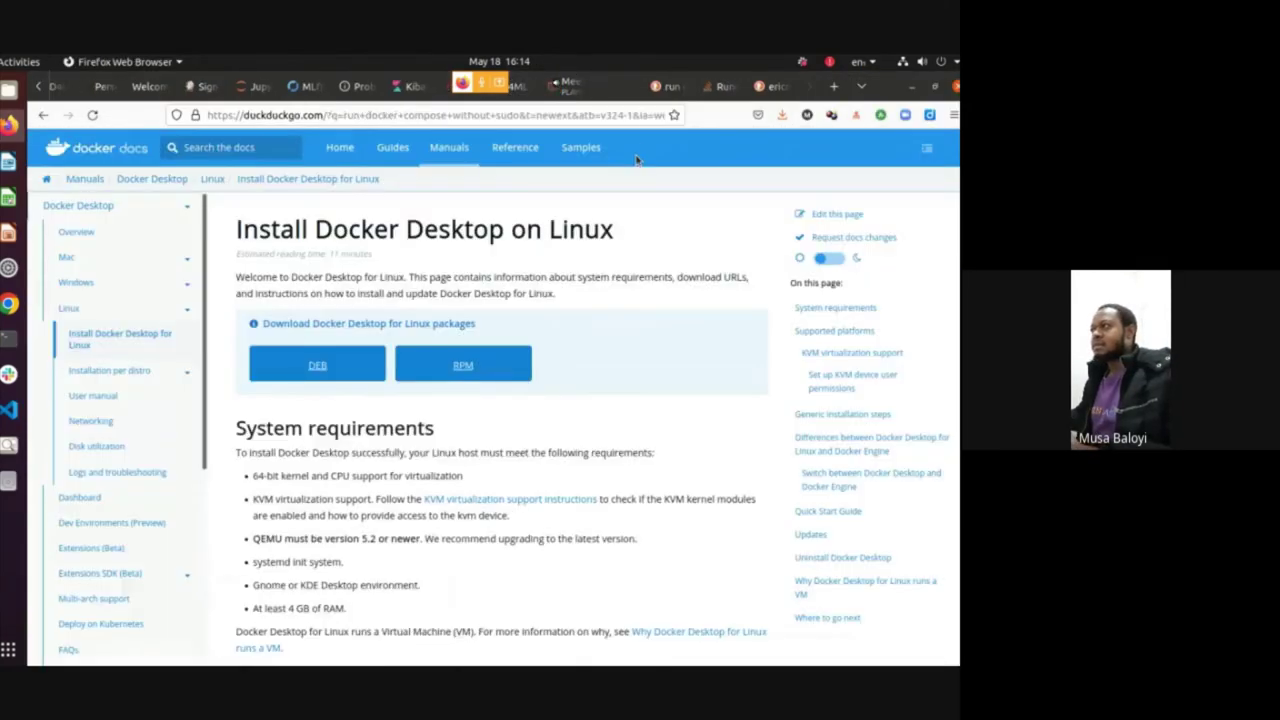
key("ctrl+w")
key("ctrl+w")
key("ctrl+w")
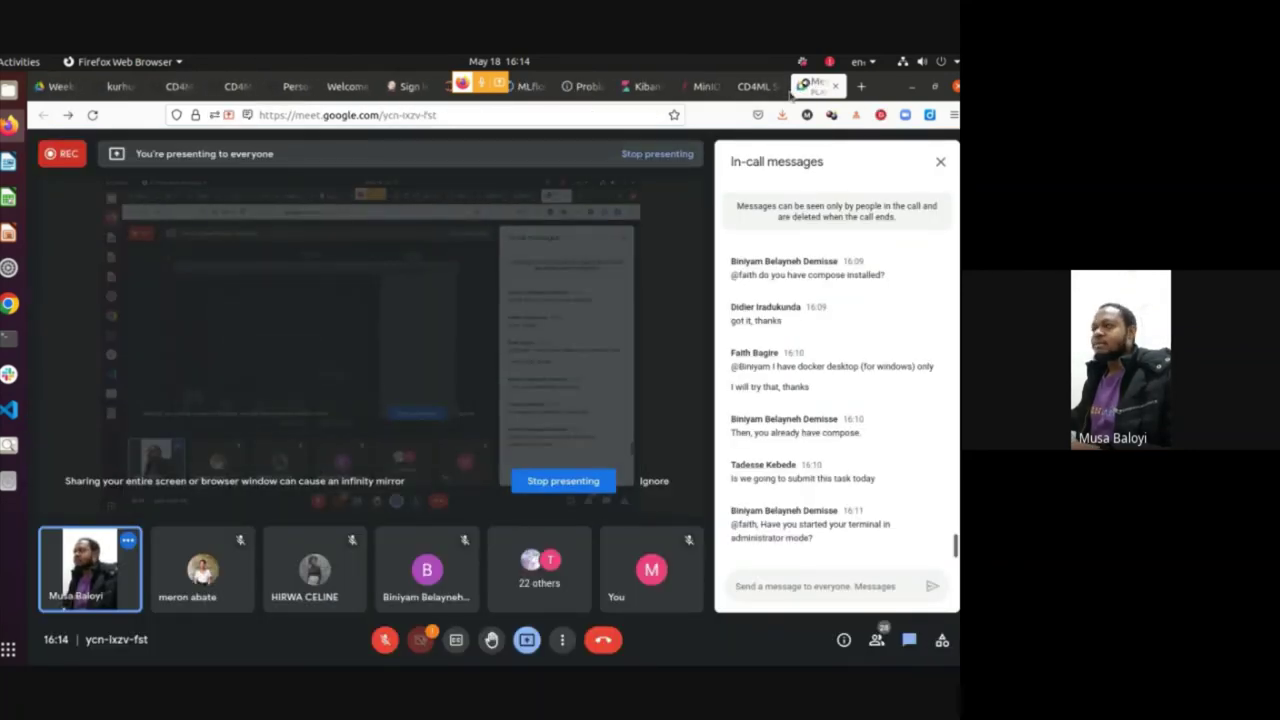
Look through the open project pages, including the system setup instructions, GitHub access tokens and JupyterLab, up to localhost:11000
left_click(178, 87)
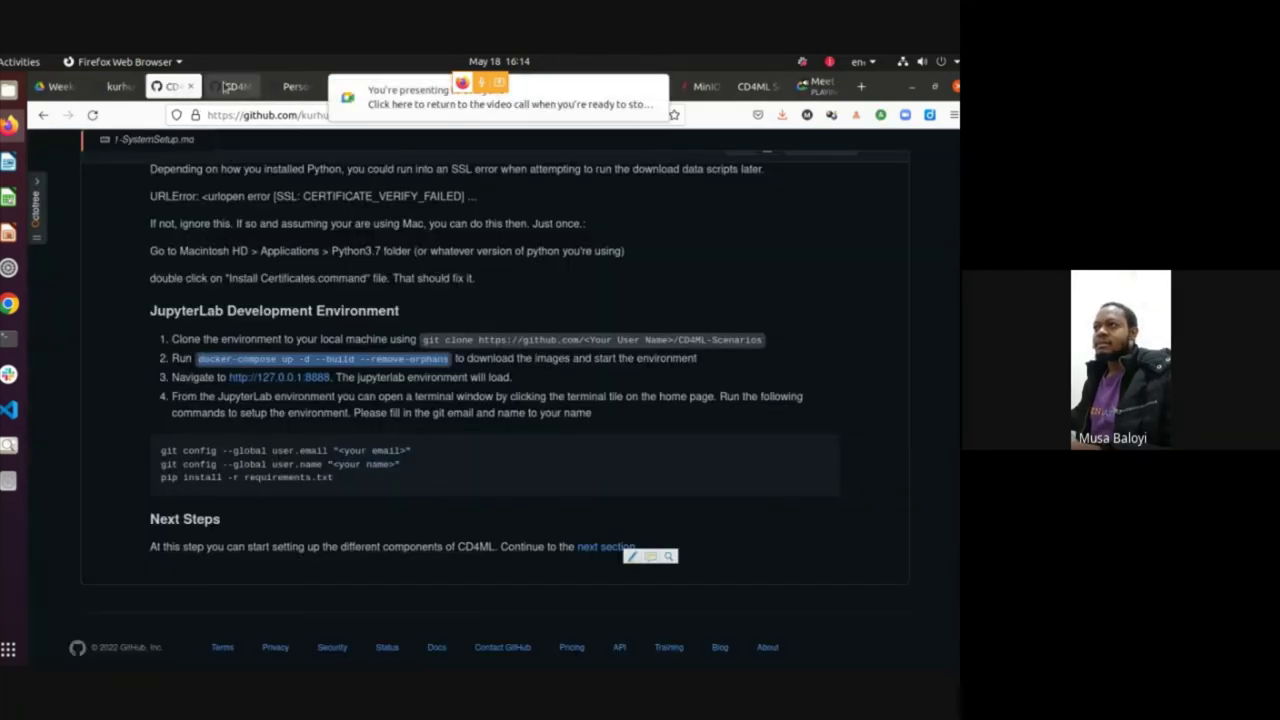
key("ctrl+Tab")
key("ctrl+Tab")
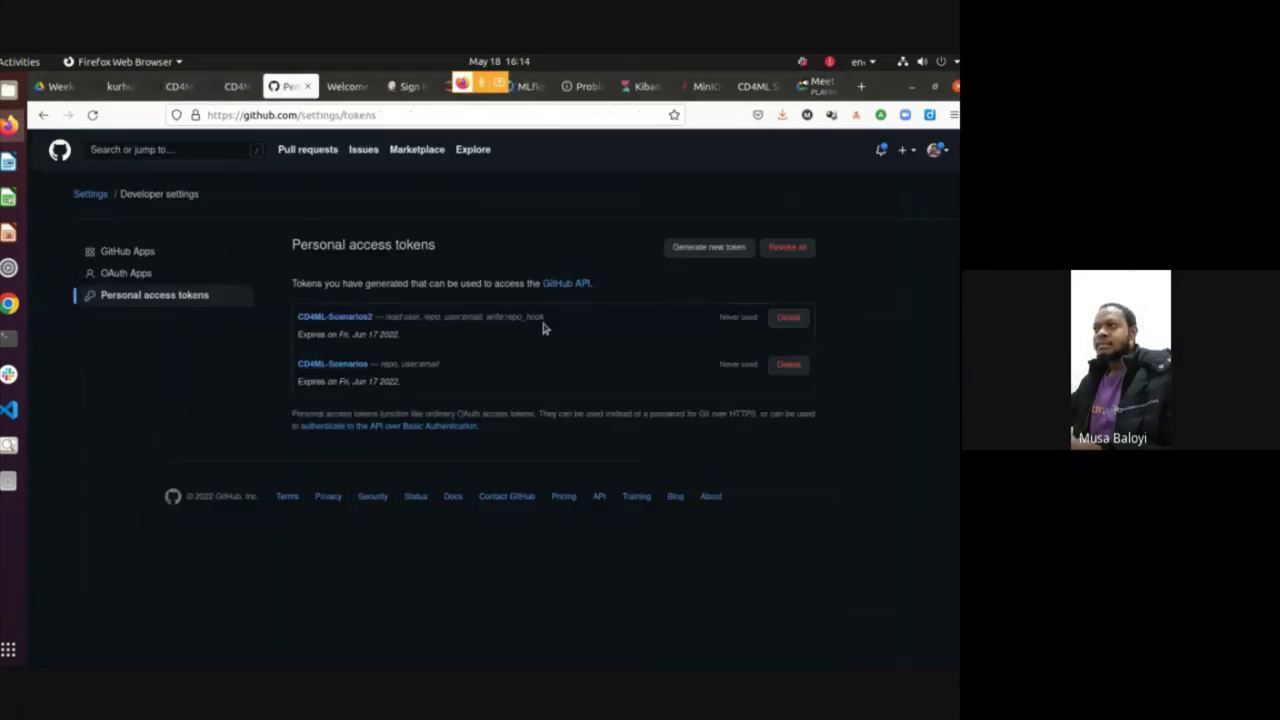
key("ctrl+Tab")
key("ctrl+Tab")
key("ctrl+Tab")
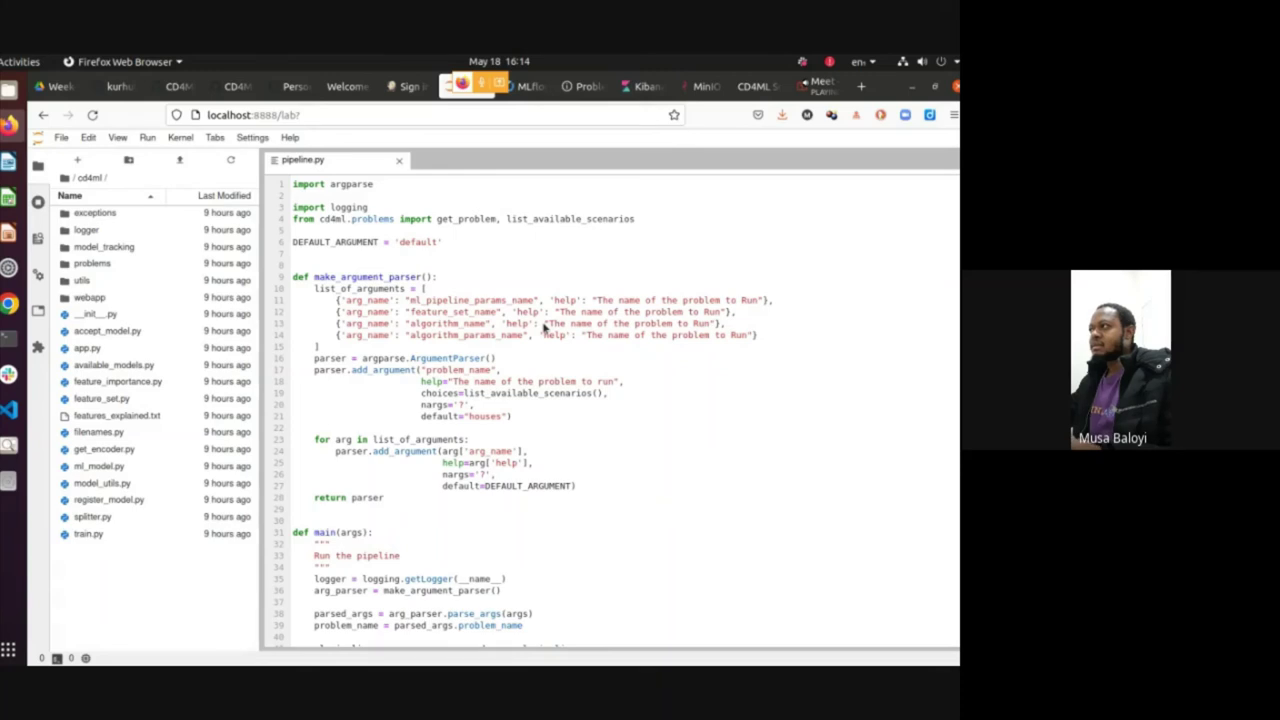
key("ctrl+Tab")
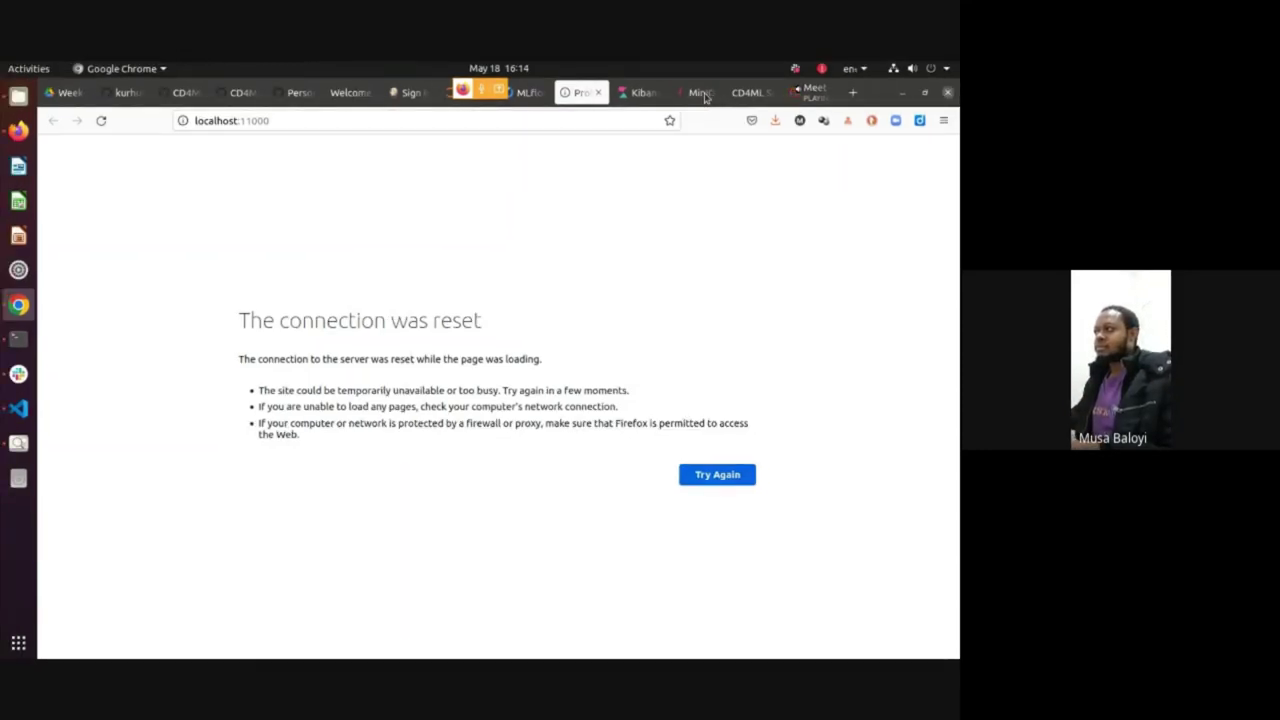
Switch to Google Chrome with the MinIO Browser page and quit Chrome
left_click(20, 310)
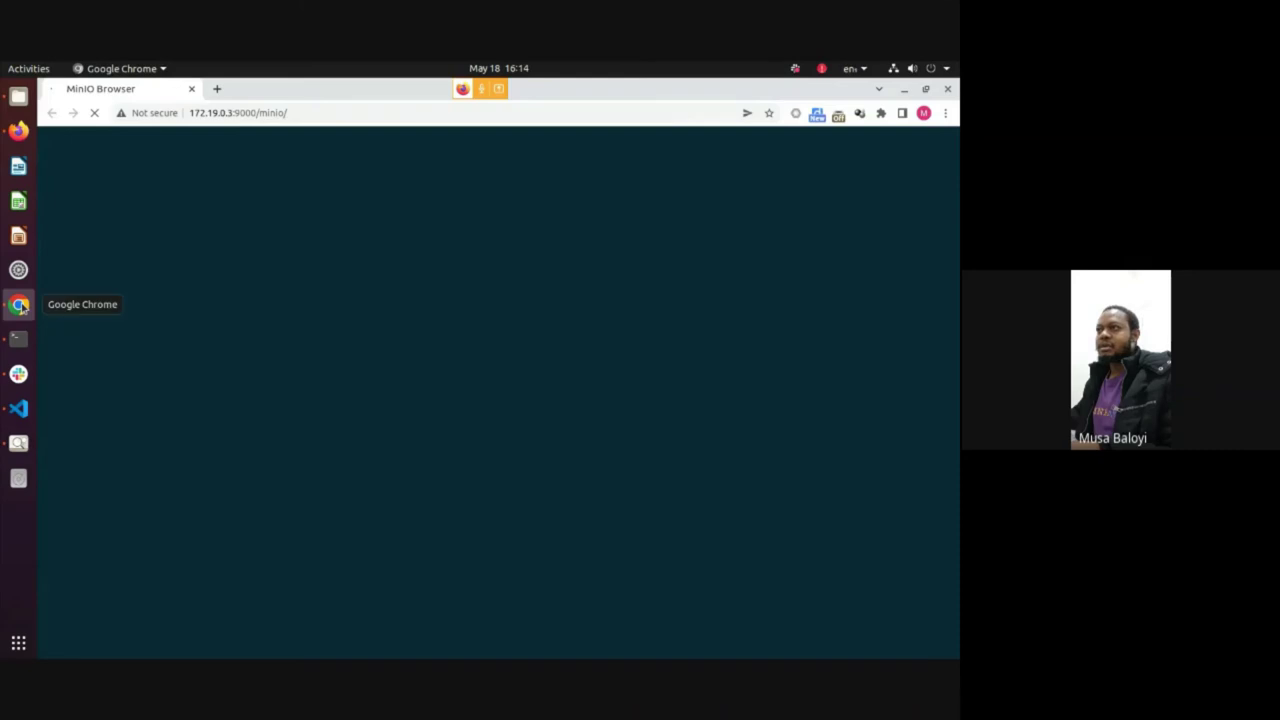
right_click(28, 310)
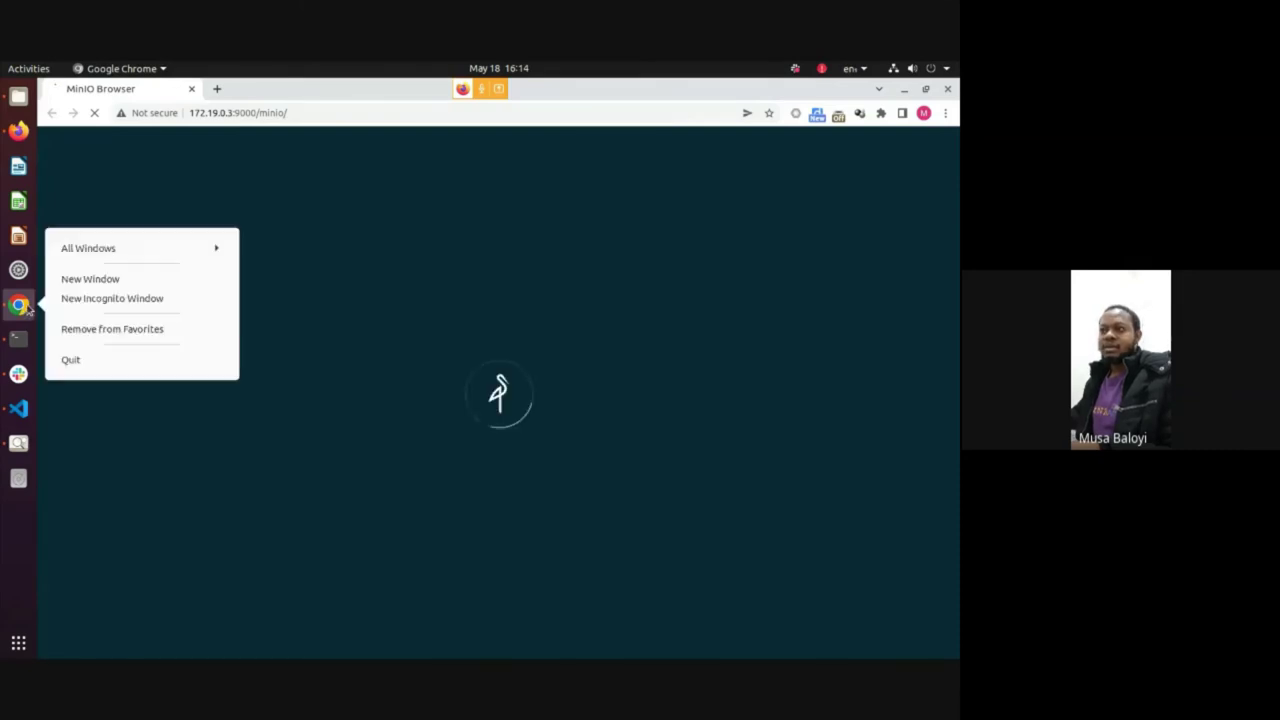
left_click(138, 356)
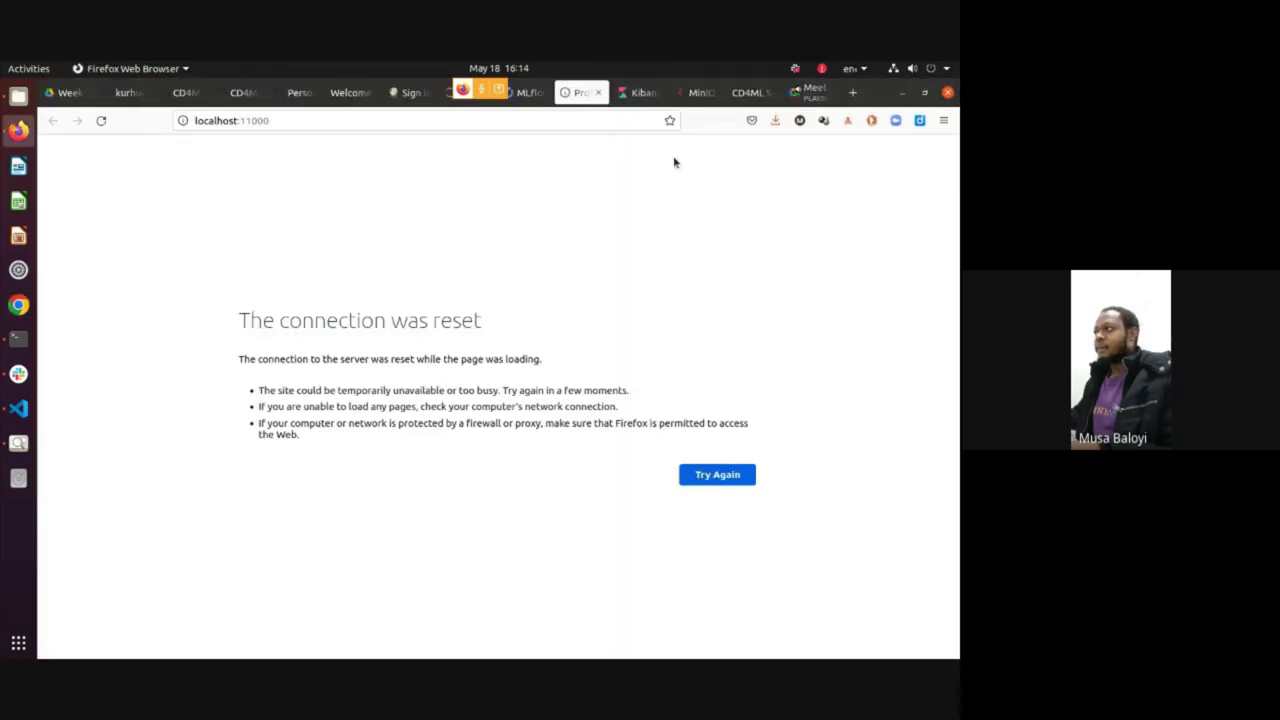
Show the MinIO login page at localhost:9000 in Firefox and inspect its Access Key and Secret Key fields without filling them in
left_click(699, 94)
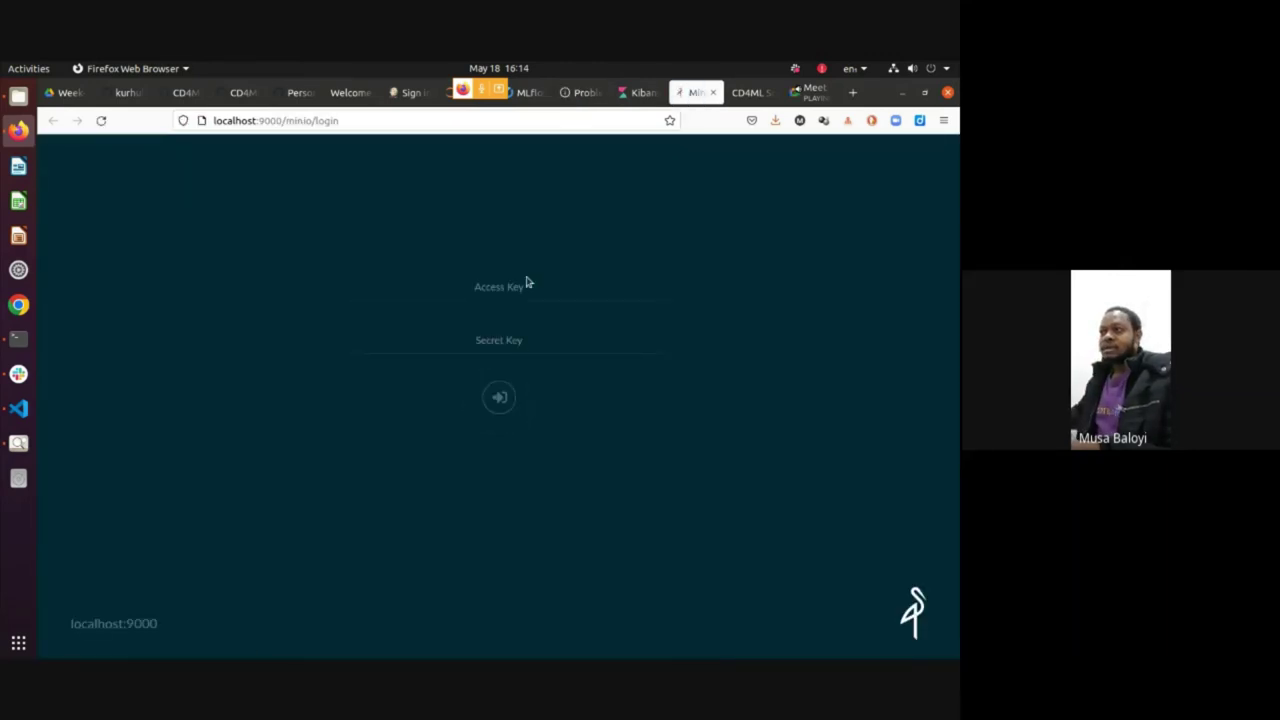
left_click(524, 285)
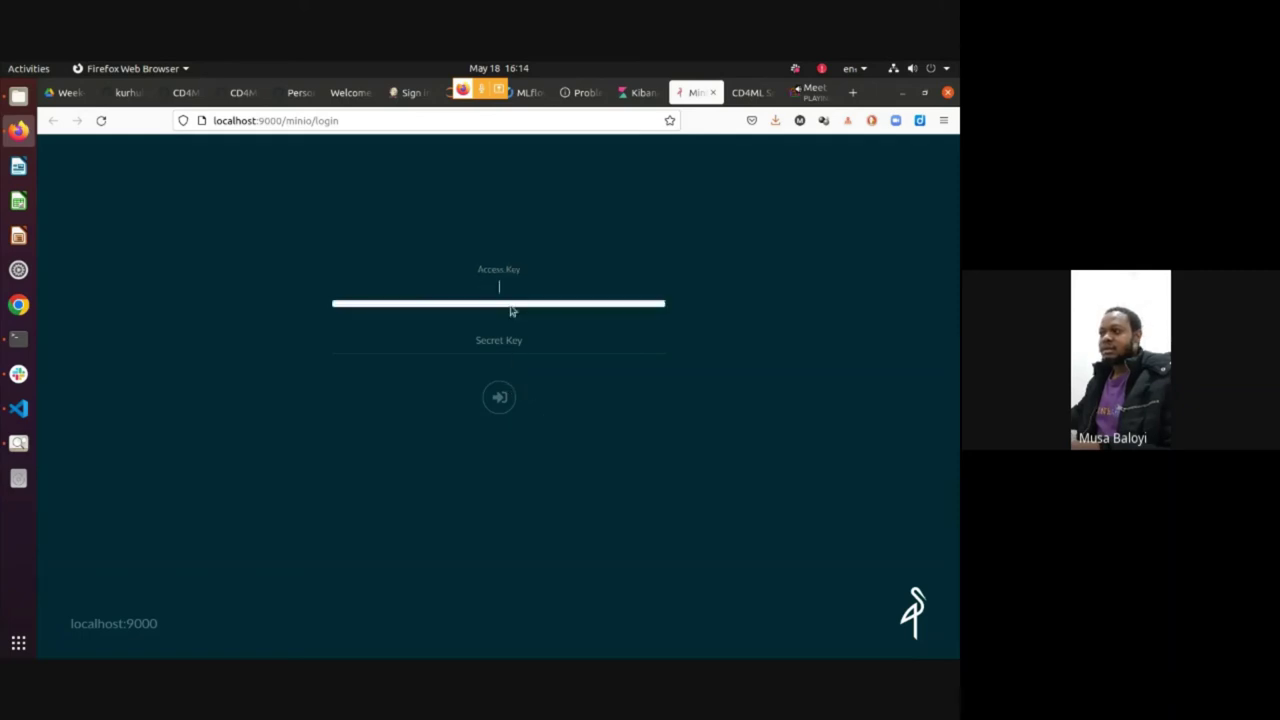
left_click(500, 285)
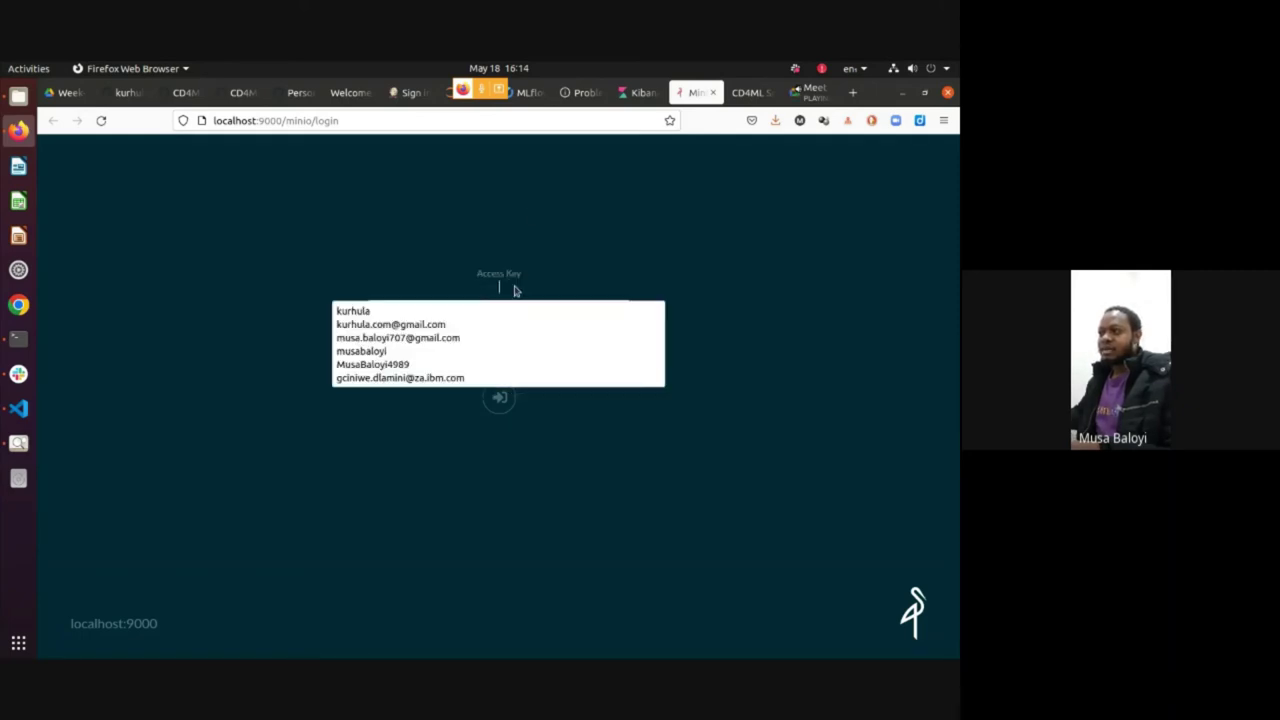
left_click(512, 342)
left_click(593, 209)
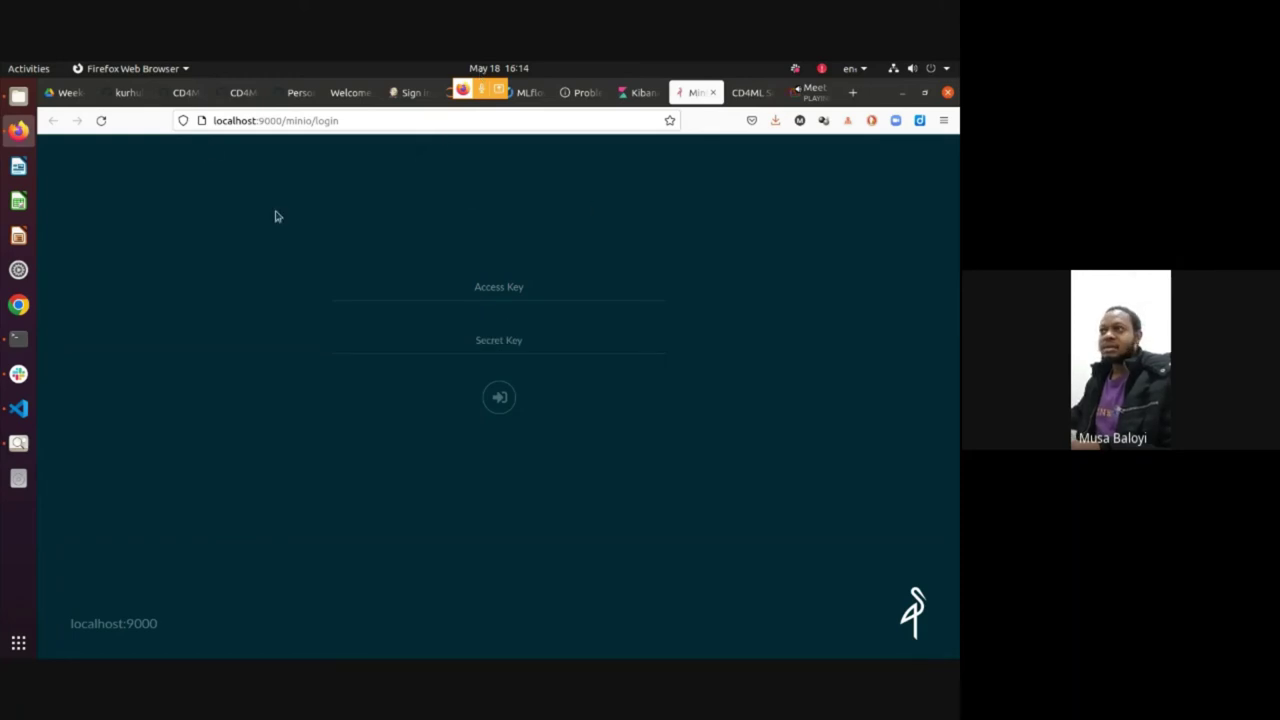
Review the 1-SystemSetup.md instructions on GitHub, from the environment goals through the local machine setup to the JupyterLab Development Environment section
left_click(180, 95)
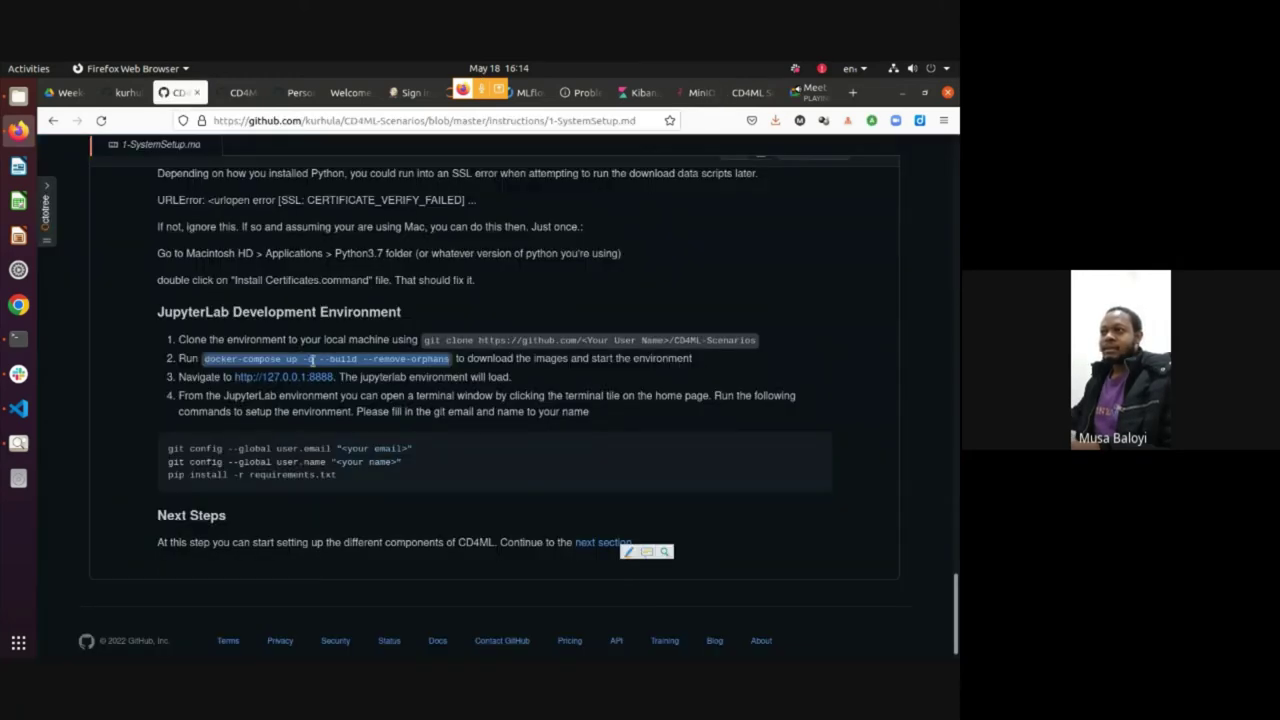
left_click(554, 306)
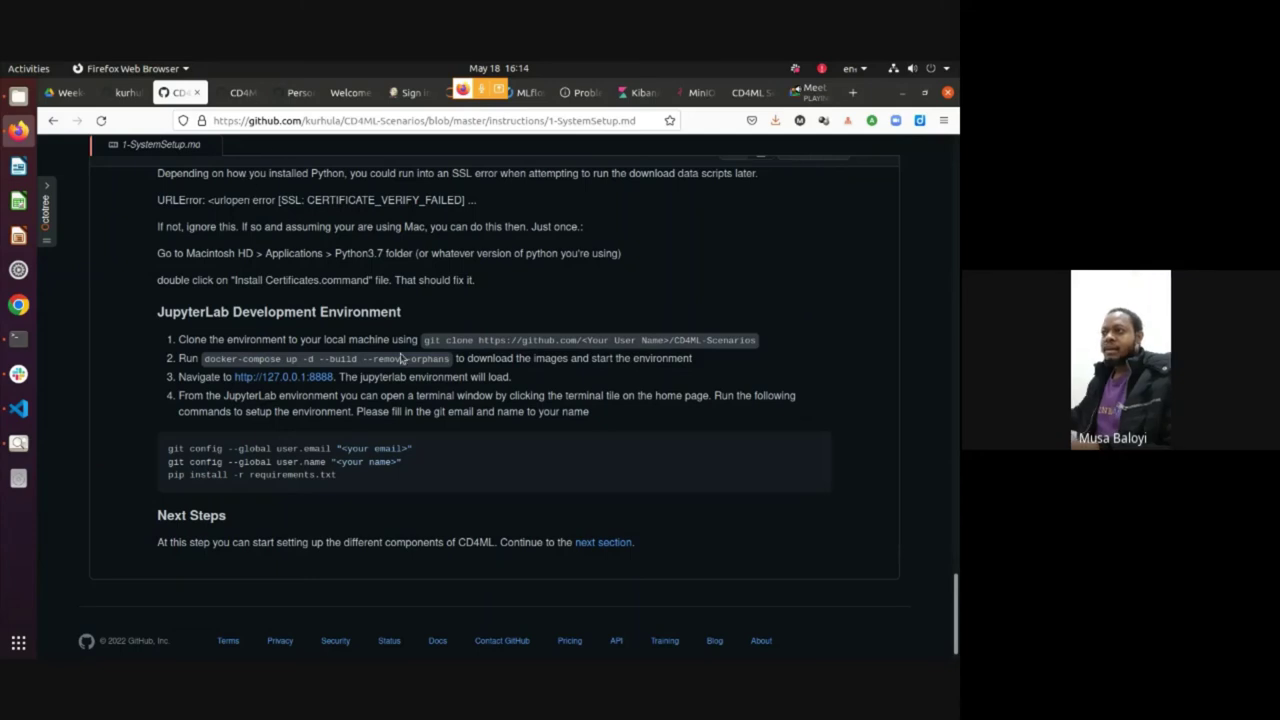
scroll(537, 497, "up", 5)
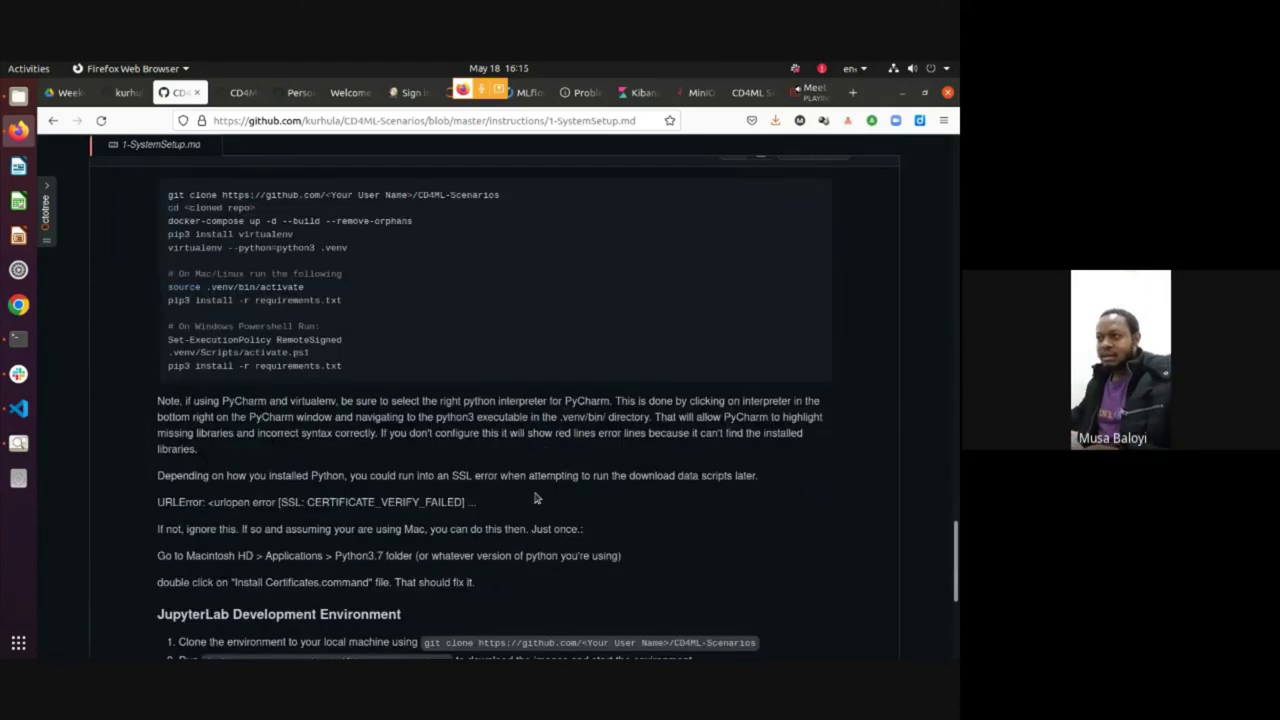
scroll(535, 497, "up", 5)
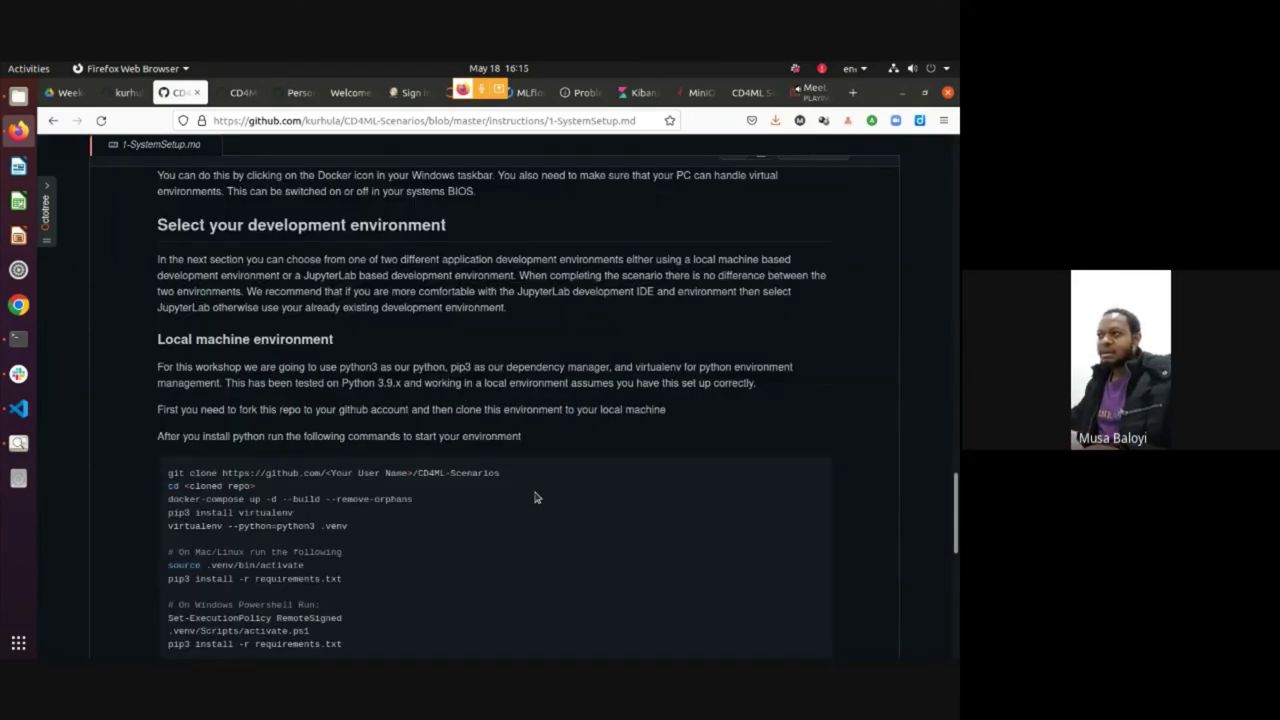
scroll(535, 497, "up", 20)
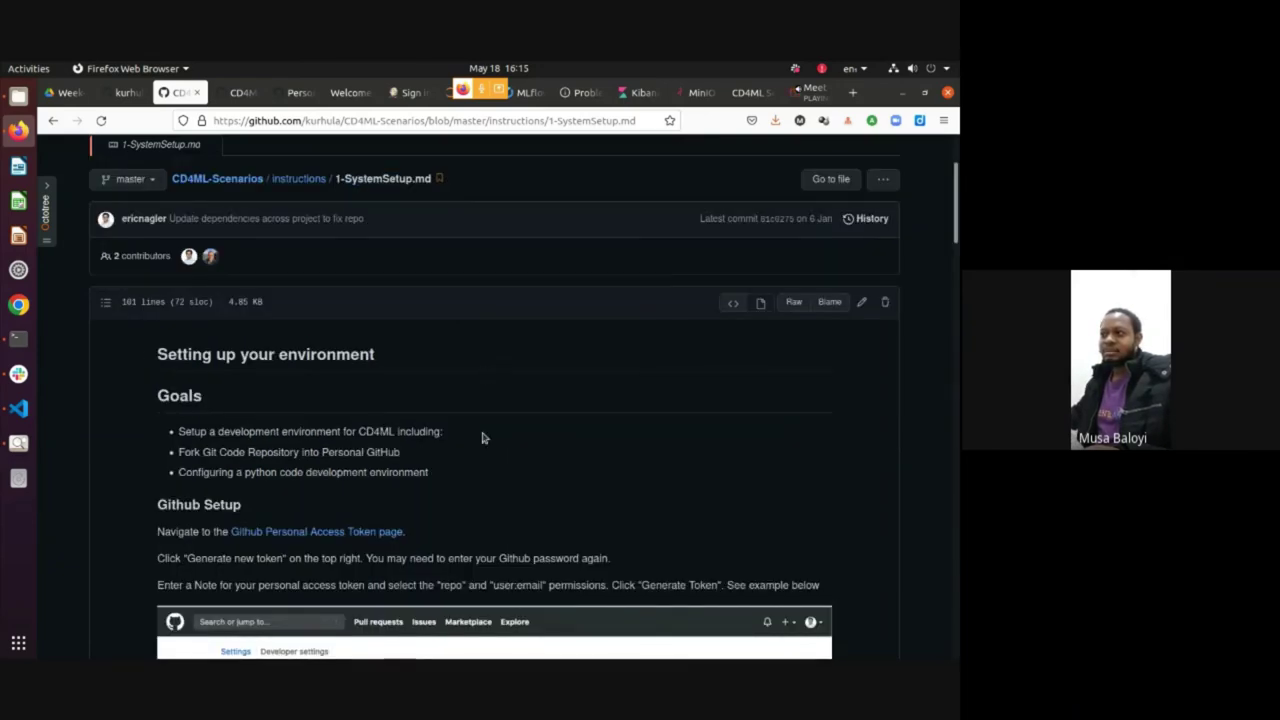
scroll(485, 440, "down", 15)
scroll(489, 454, "down", 20)
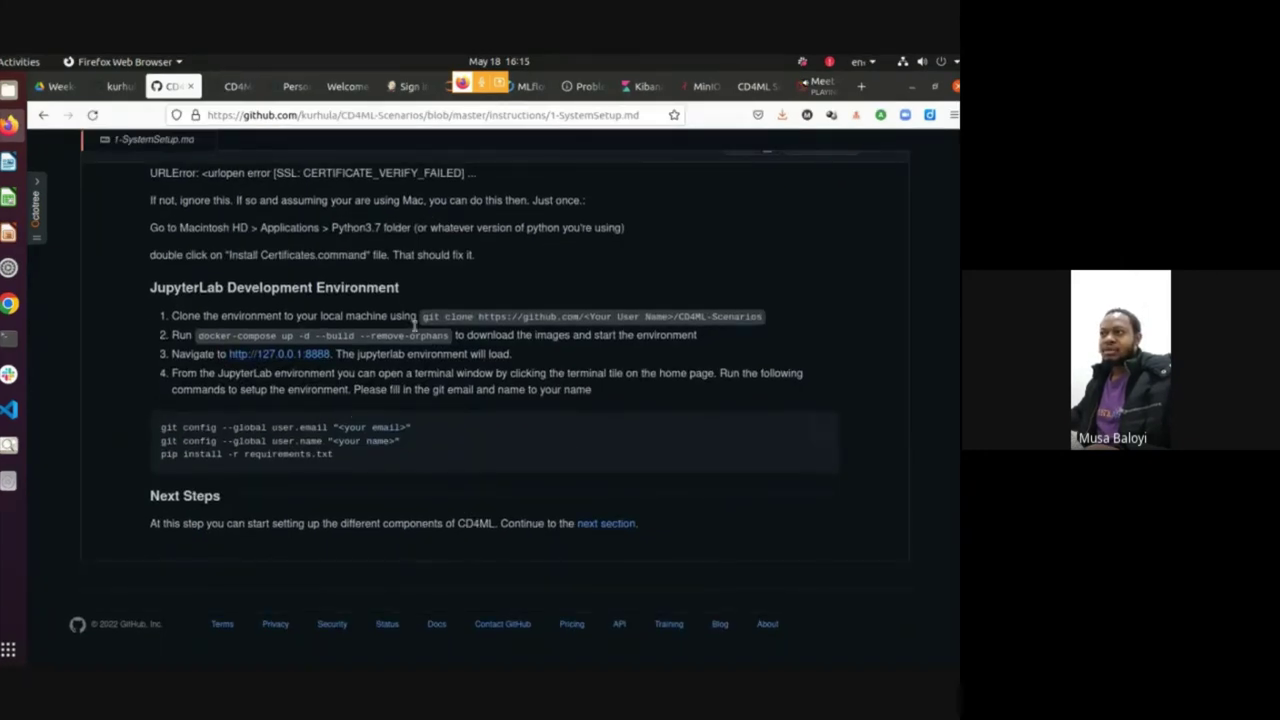
Point out the docker-compose up -d --build --remove-orphans command in the second step of the JupyterLab Development Environment instructions
left_click(8, 338)
key("alt+Tab")
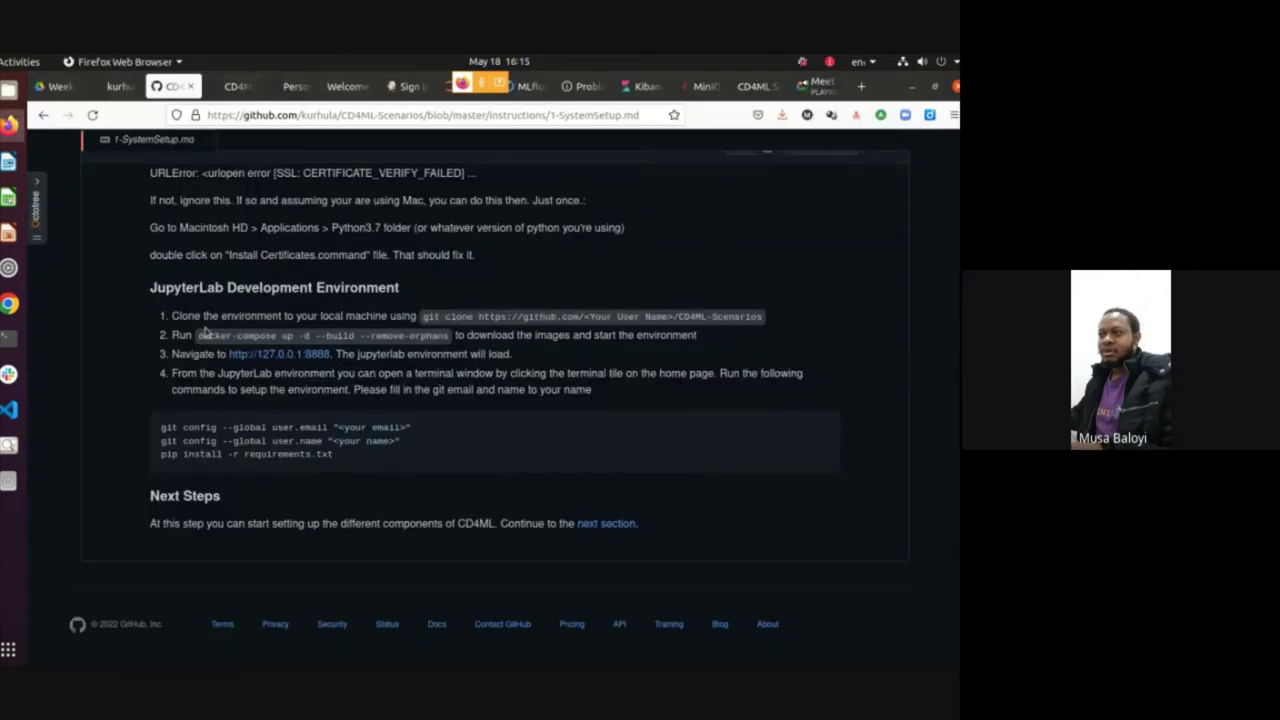
left_click_drag(197, 336, 293, 336)
left_click(294, 349)
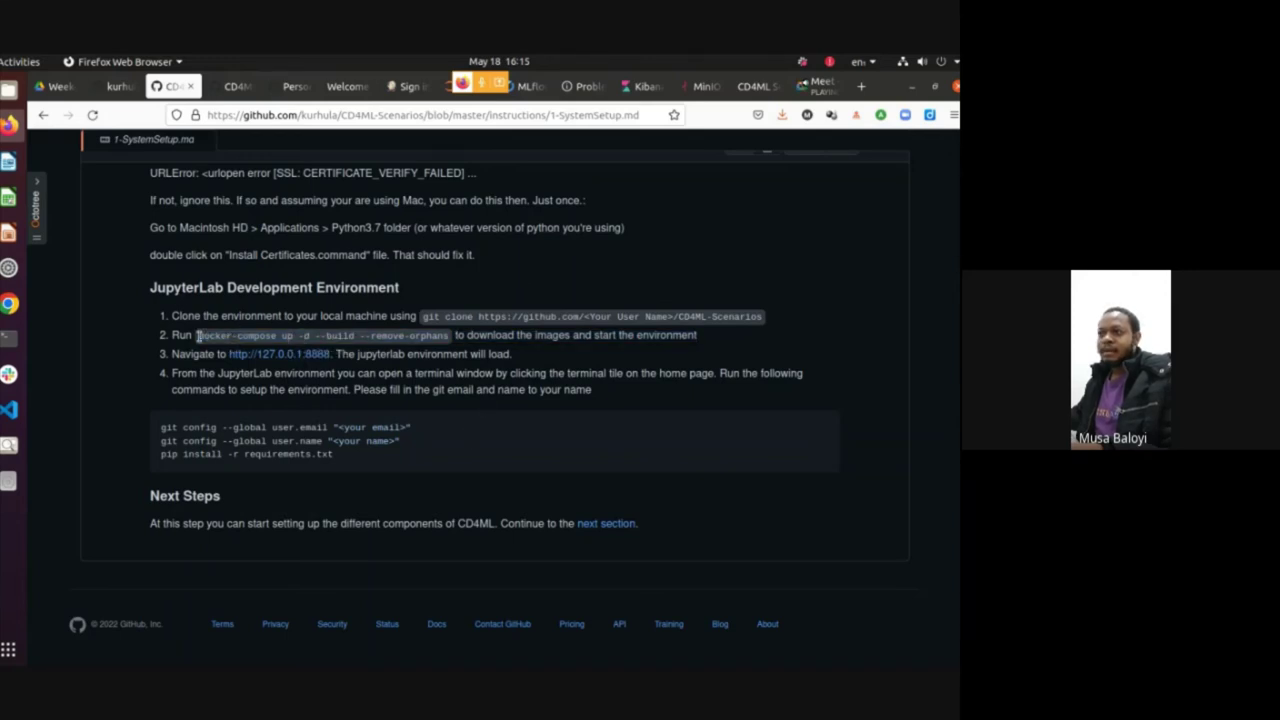
left_click_drag(198, 336, 291, 339)
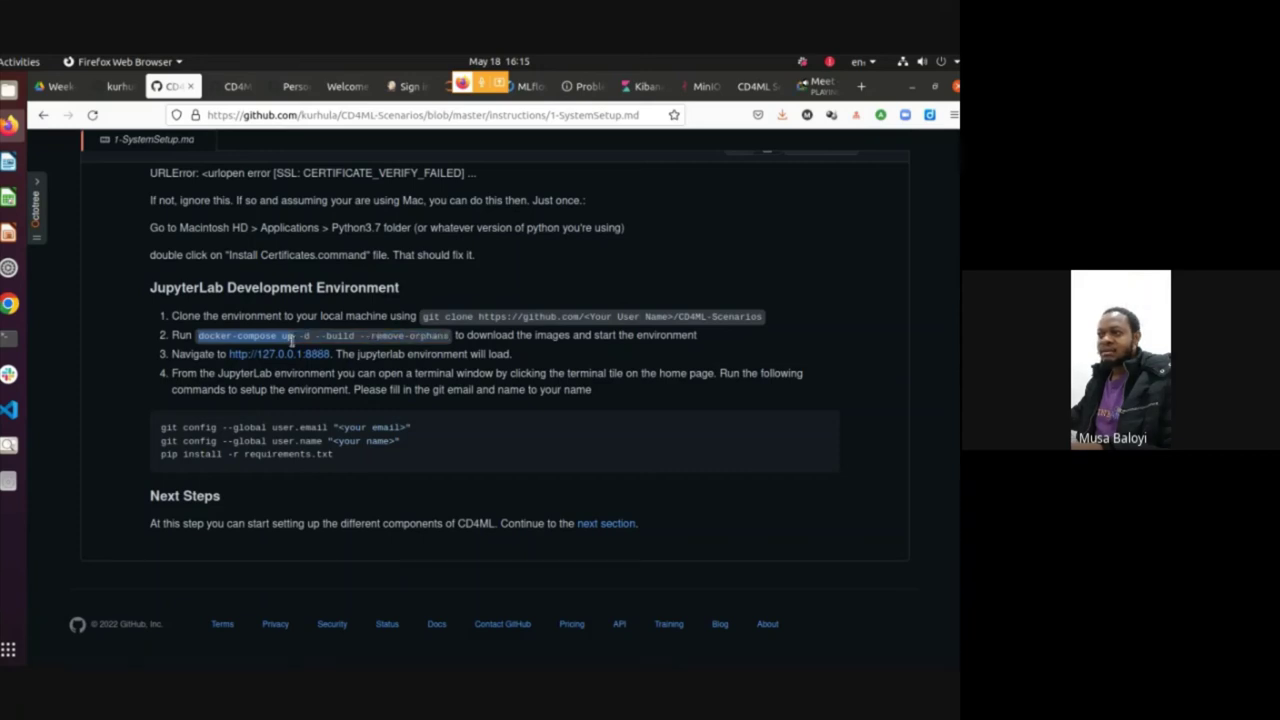
left_click(133, 279)
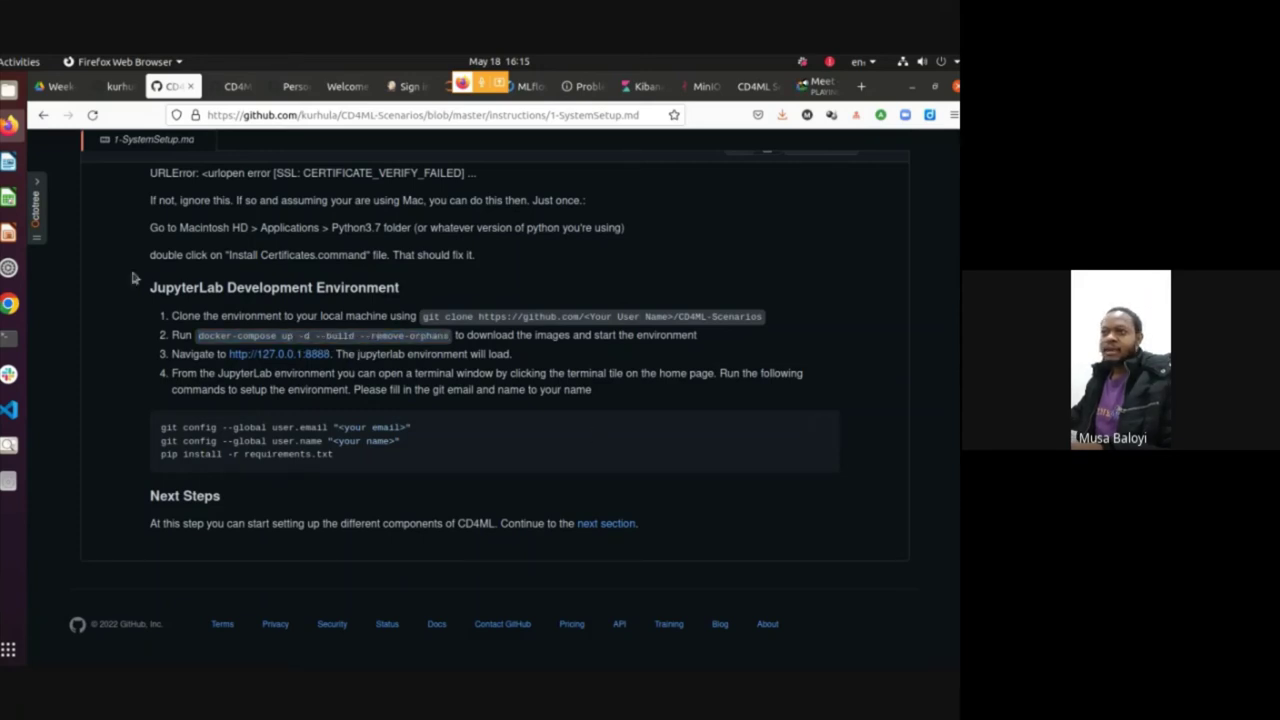
left_click(7, 339)
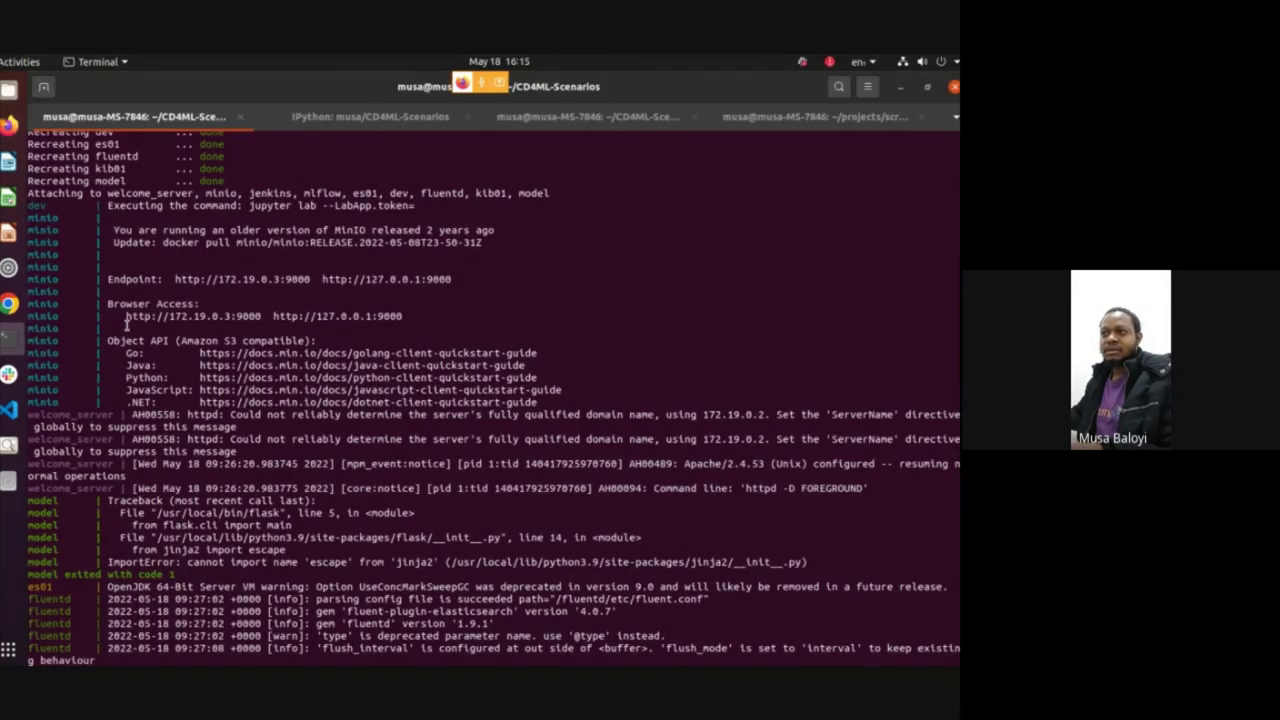
key("alt+Tab")
key("alt+Tab")
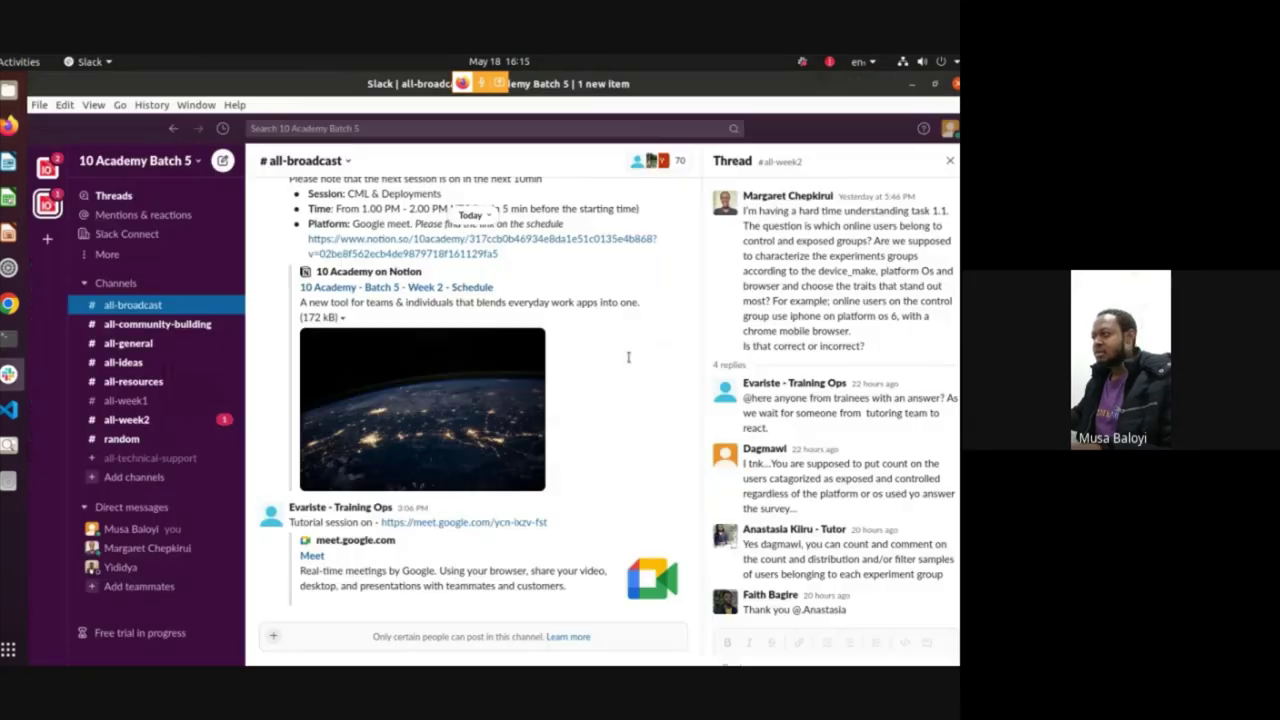
key("alt+Tab")
key("alt+Tab")
key("alt+Tab")
key("alt+shift+Tab")
key("alt+shift+Tab")
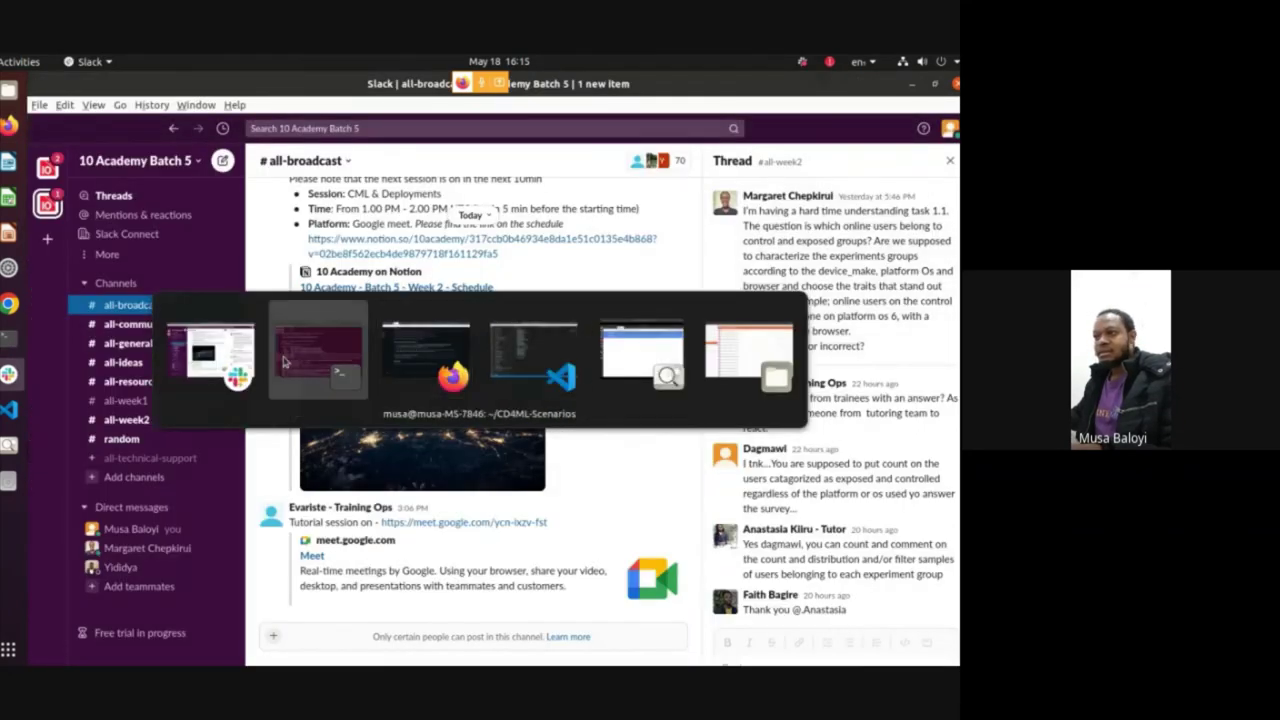
key("alt+Tab")
key("alt+Tab")
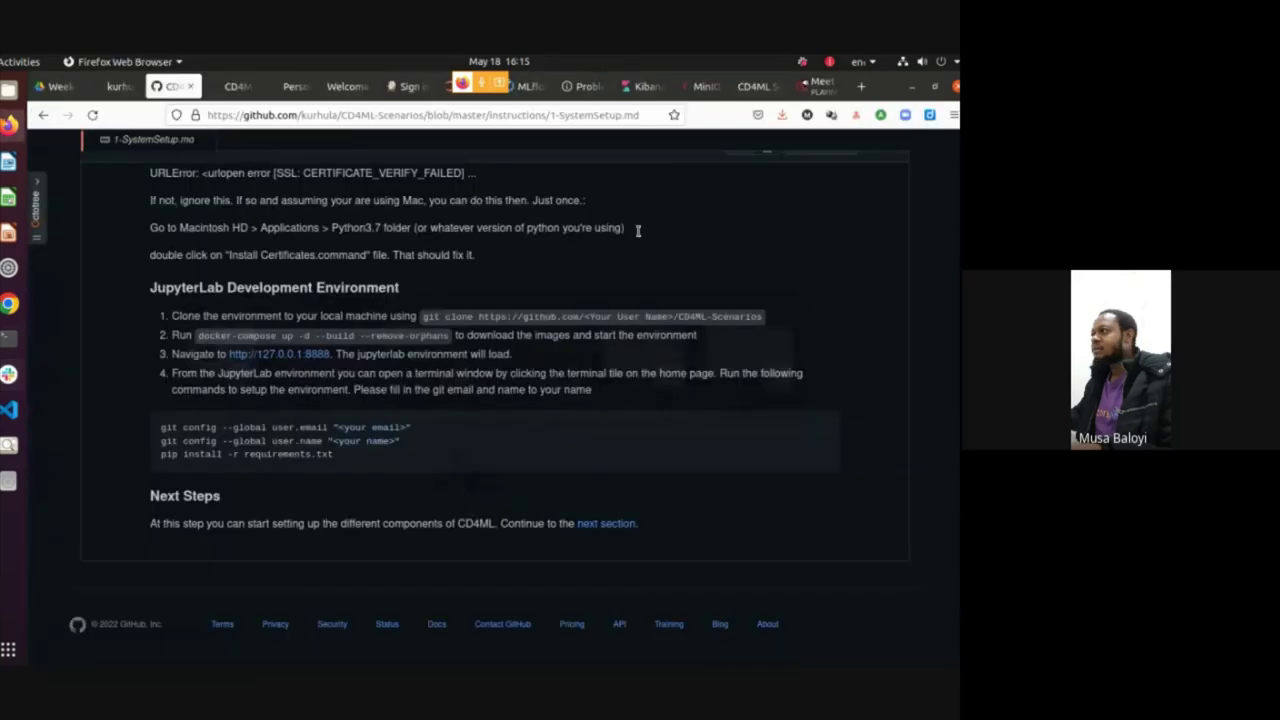
Check the Google Meet in-call messages for the question about super user commands, and look for those sudo commands in the Terminal history
left_click(812, 87)
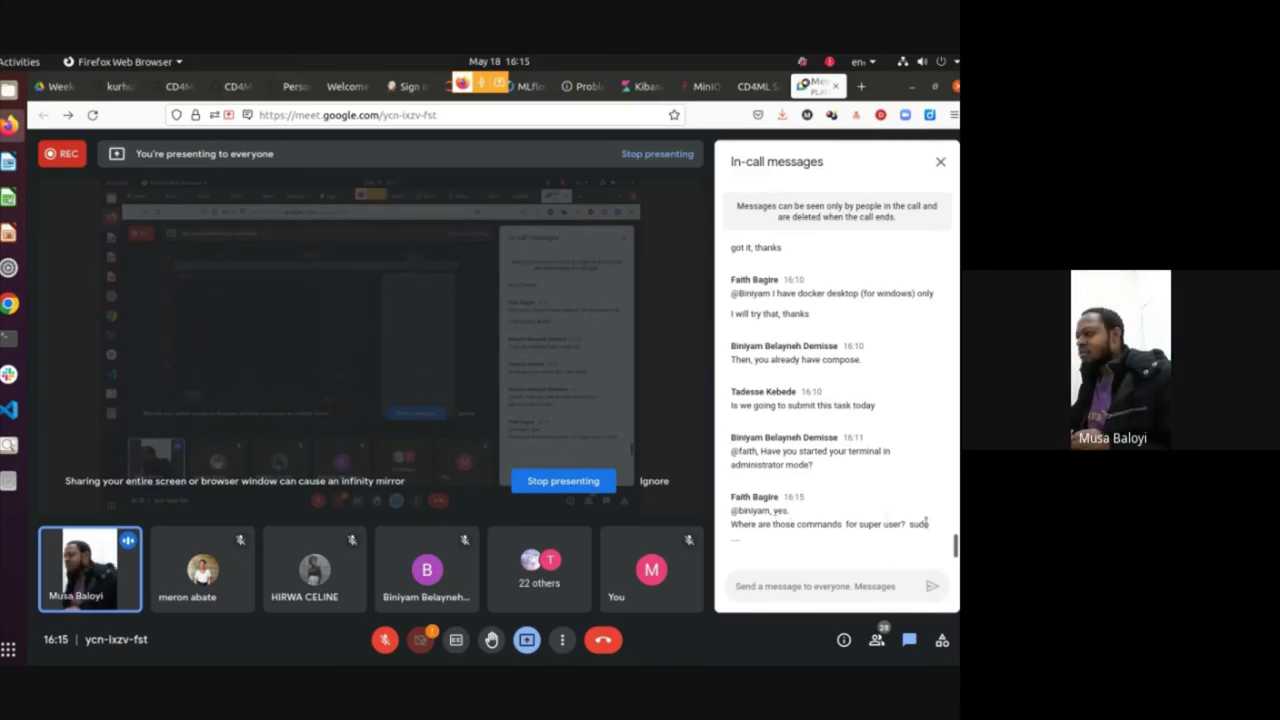
left_click(8, 338)
scroll(460, 366, "up", 15)
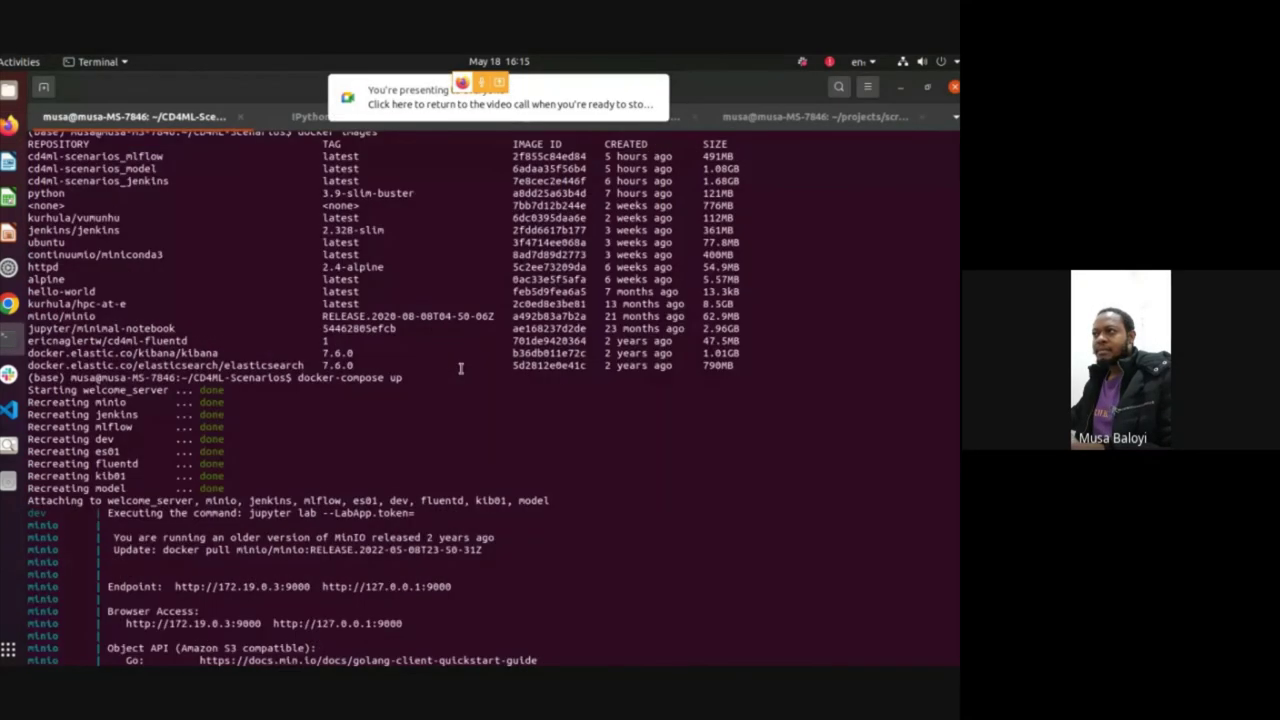
key("ctrl+Page_Down")
key("ctrl+Page_Down")
key("ctrl+Page_Down")
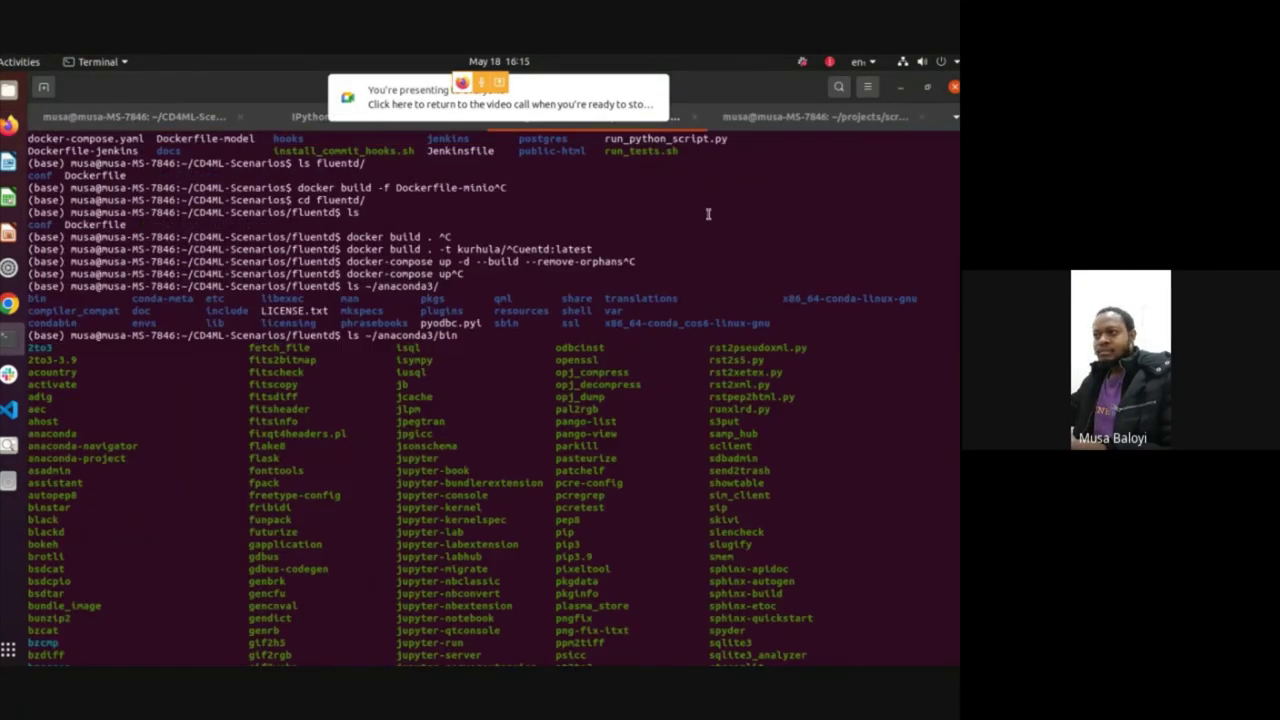
scroll(461, 196, "up", 7)
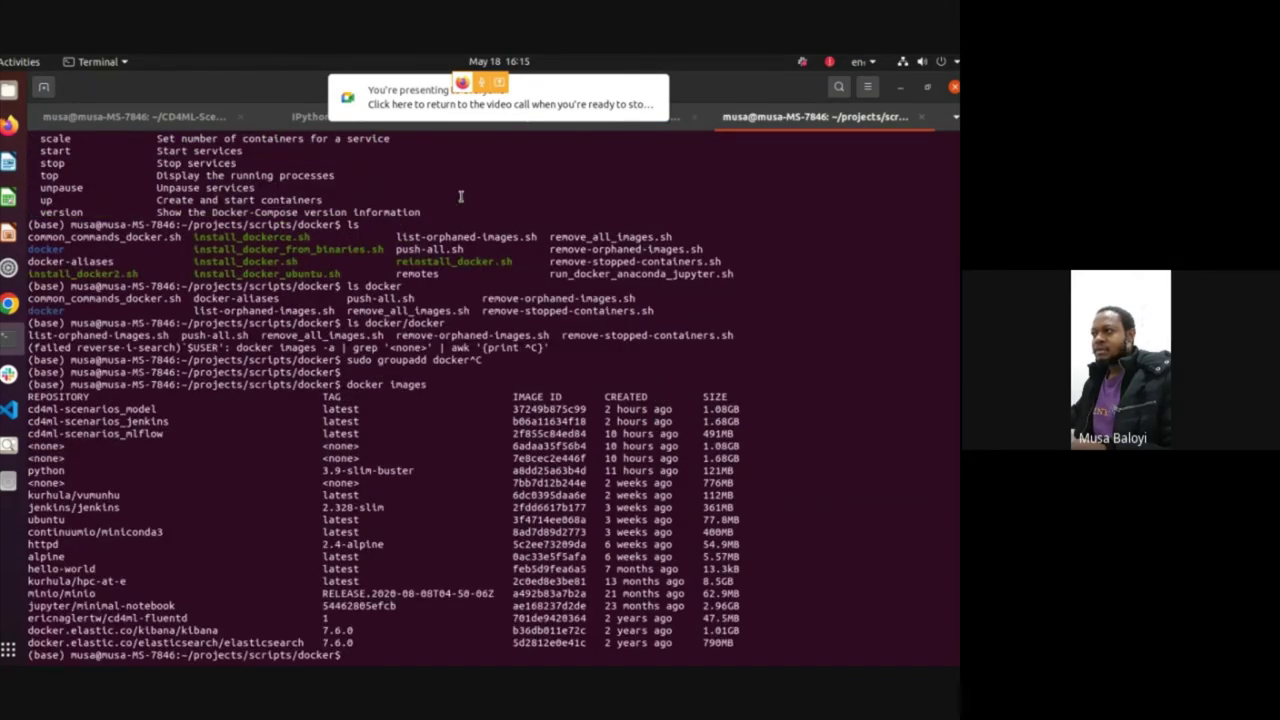
key("ctrl+Page_Up")
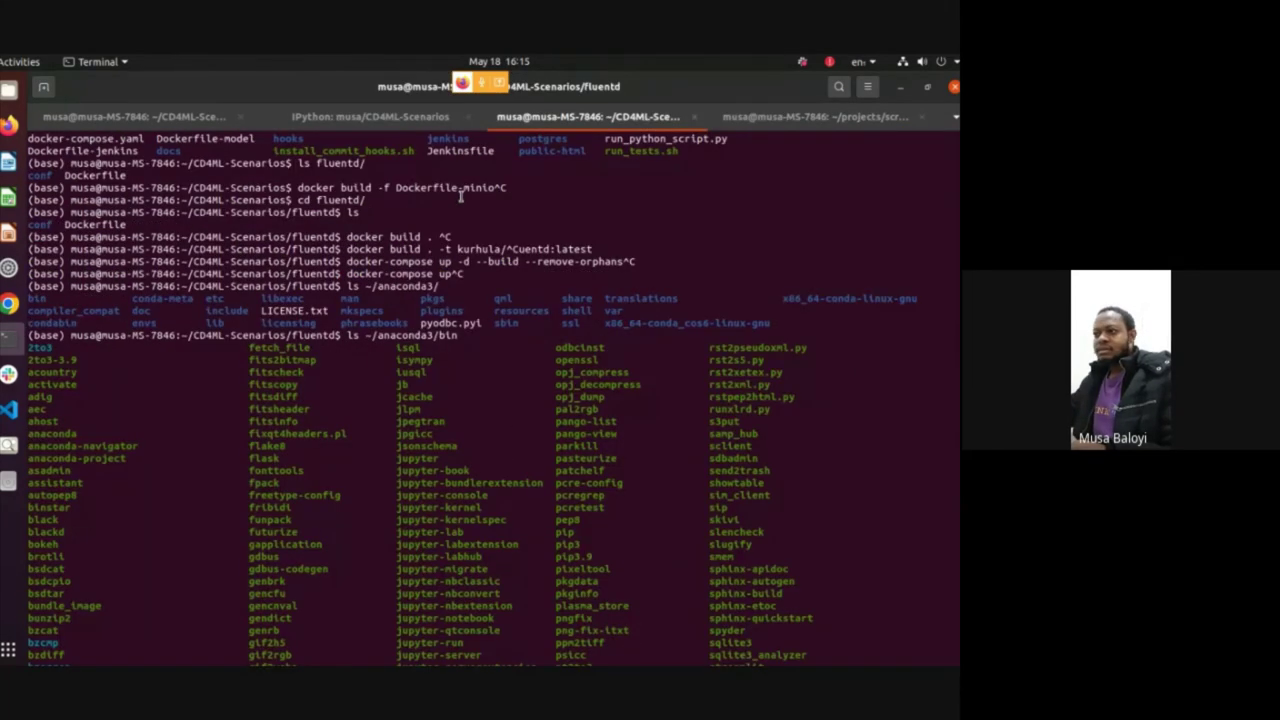
scroll(554, 320, "up", 5)
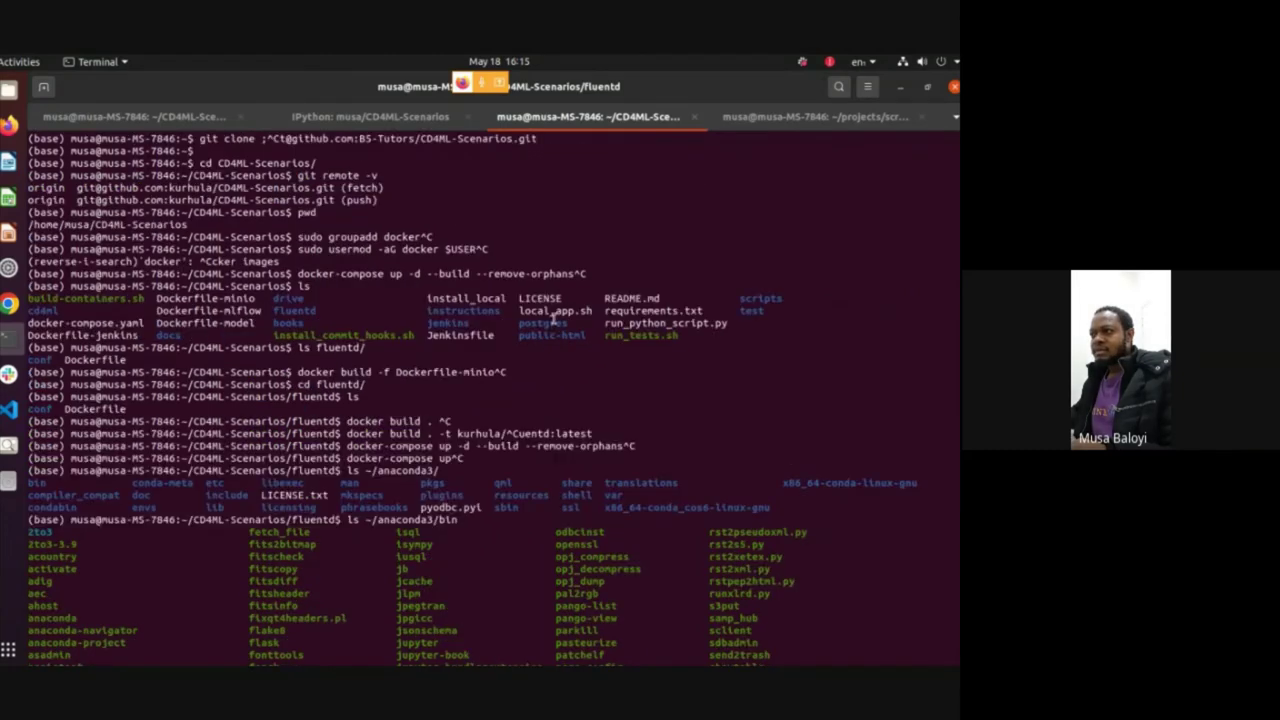
left_click_drag(293, 237, 477, 244)
right_click(472, 249)
left_click(515, 255)
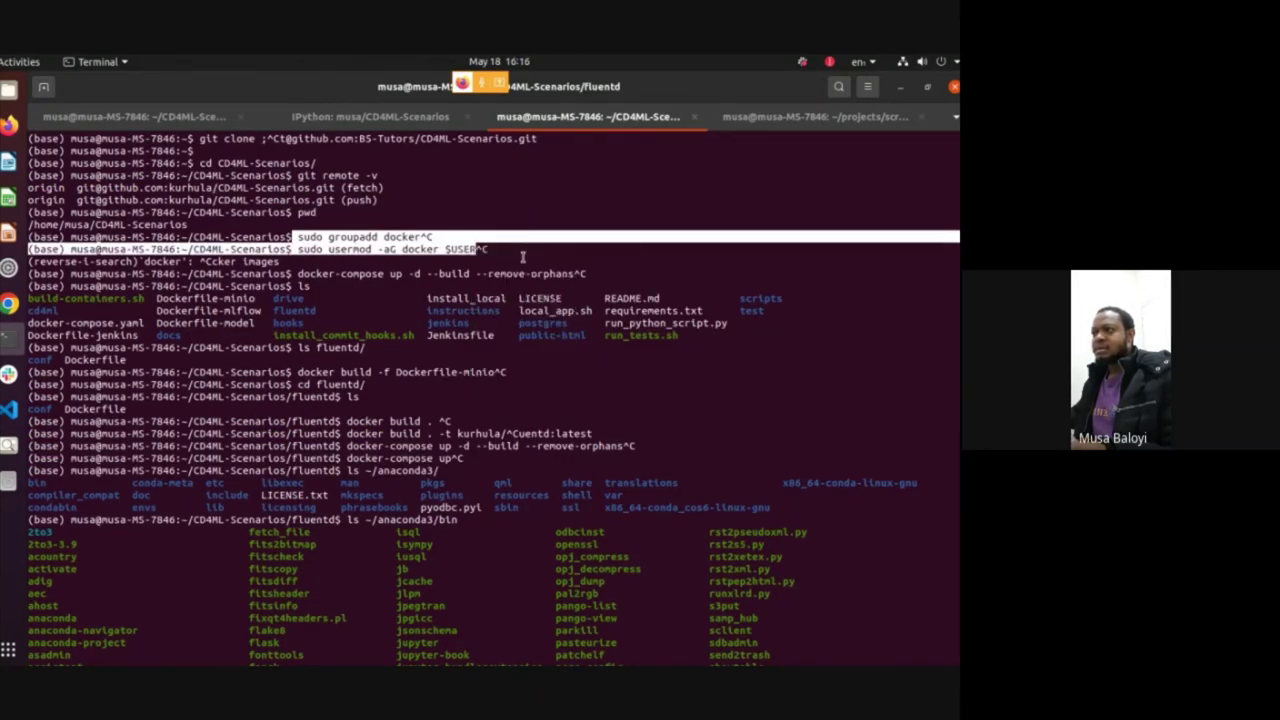
left_click(320, 242)
Copy the command "sudo groupadd docker" from the terminal history and send it to everyone in the Google Meet chat
left_click_drag(297, 237, 421, 234)
right_click(421, 236)
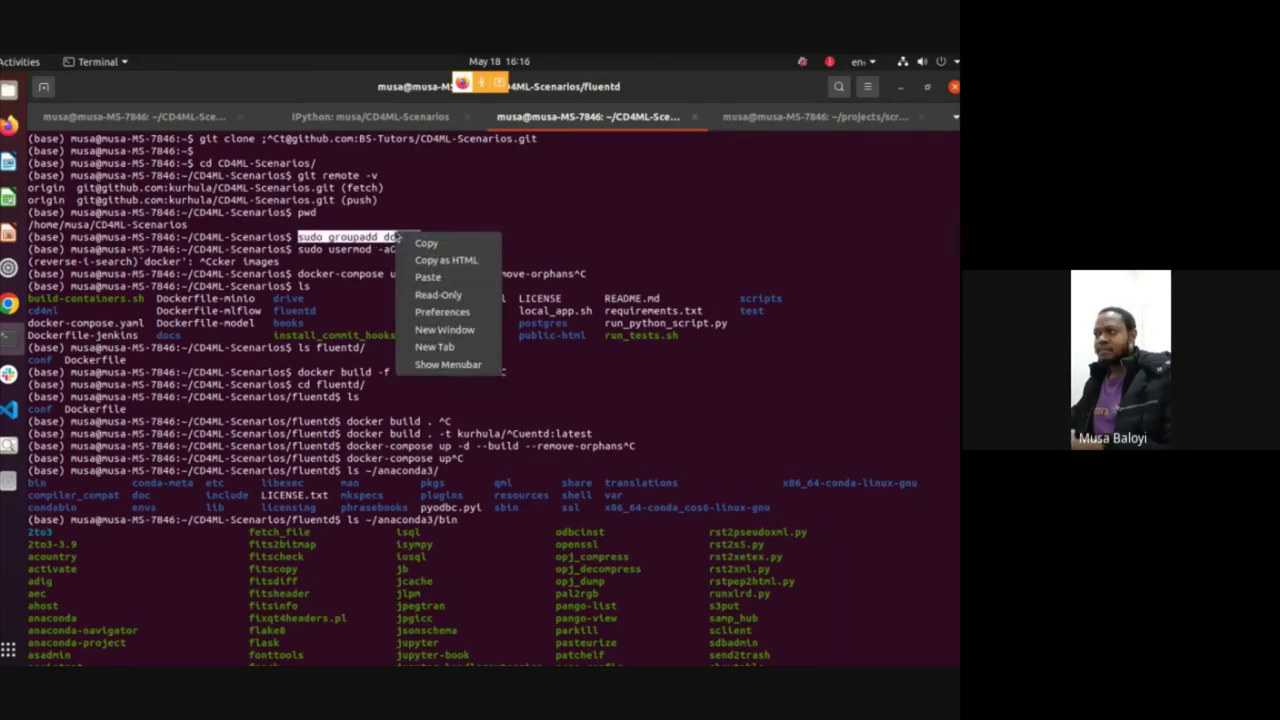
left_click(415, 241)
key("alt+Tab")
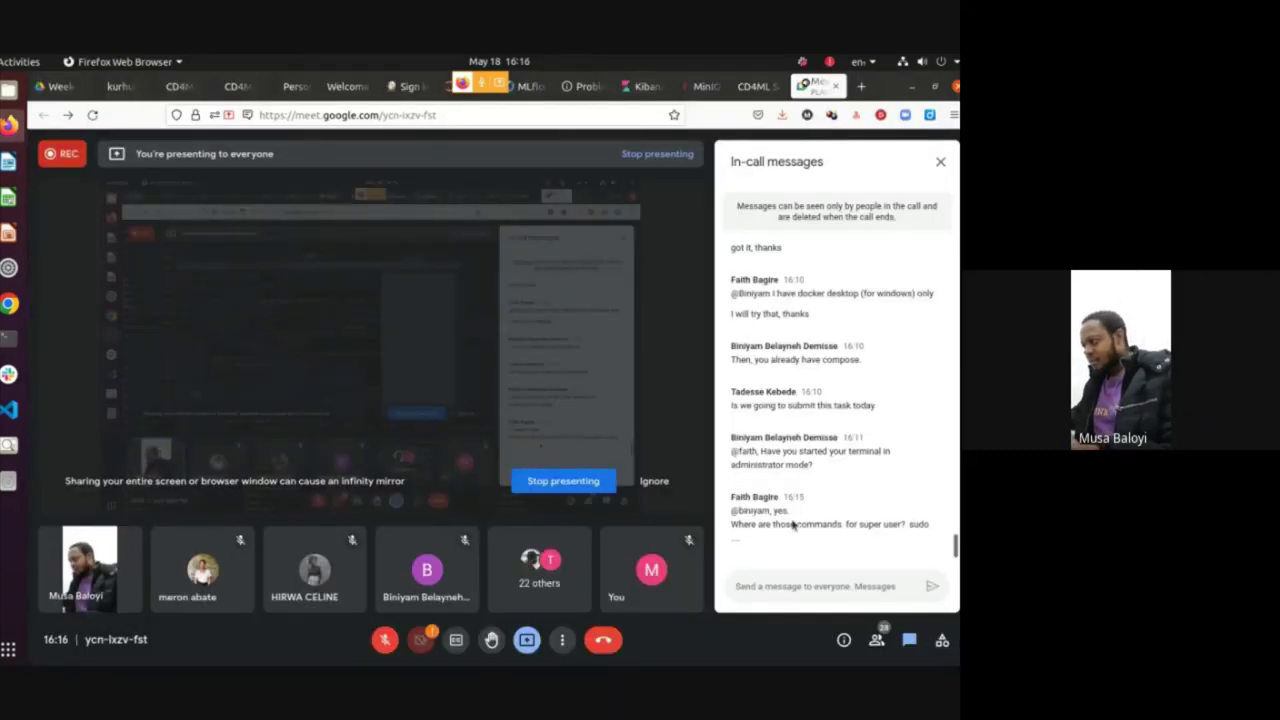
left_click(785, 582)
key("ctrl+v")
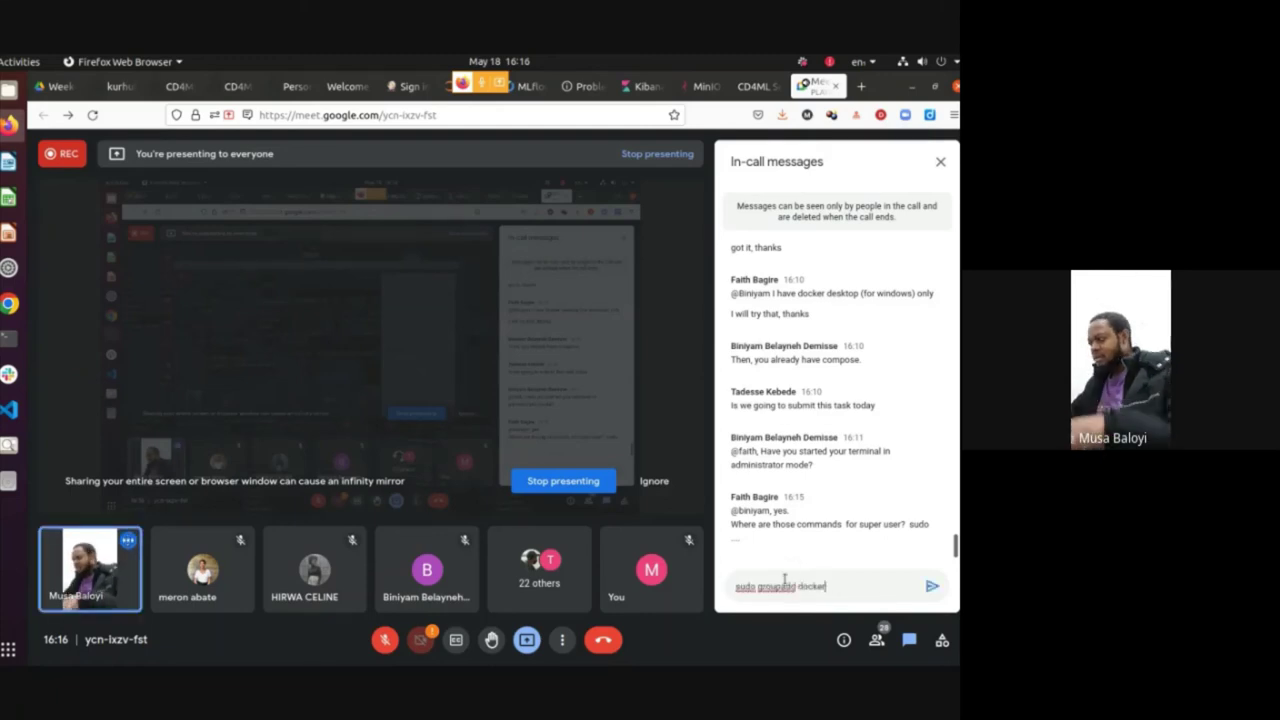
key("Return")
Copy the command "sudo usermod -aG docker $USER" from the terminal history and send it in the Google Meet chat
key("alt+Tab")
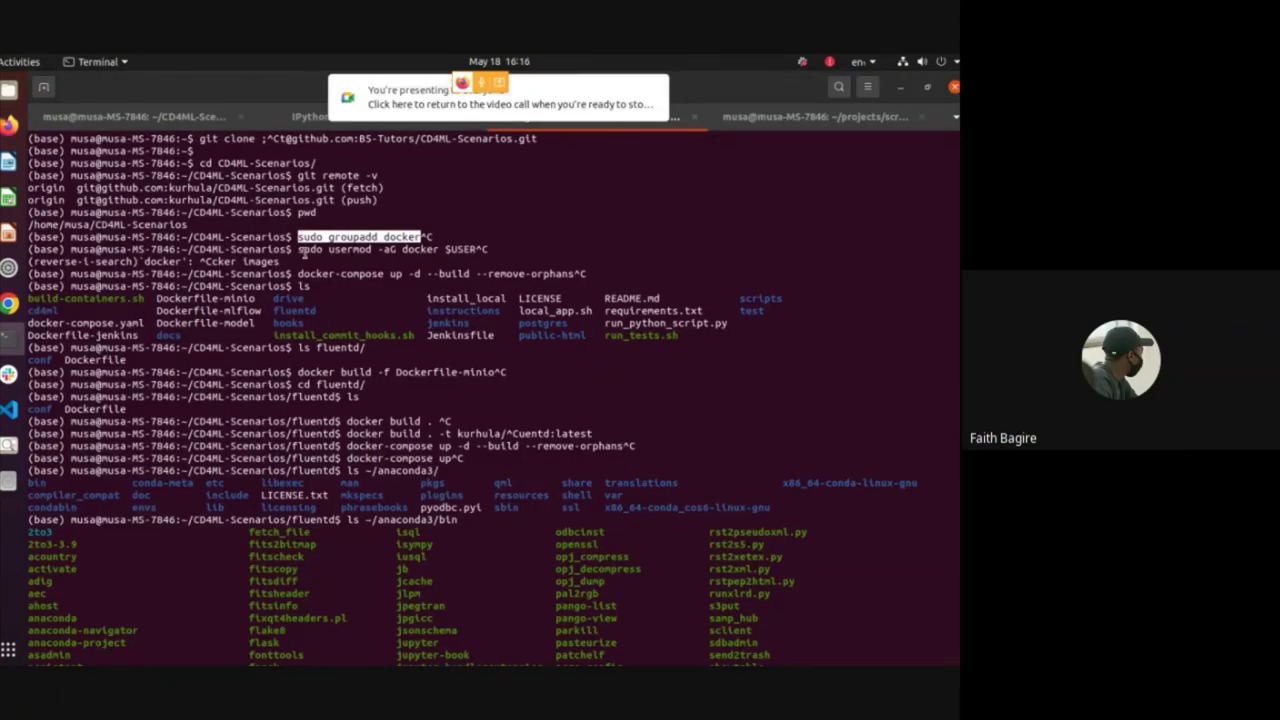
left_click_drag(299, 249, 426, 247)
left_click_drag(455, 244, 471, 244)
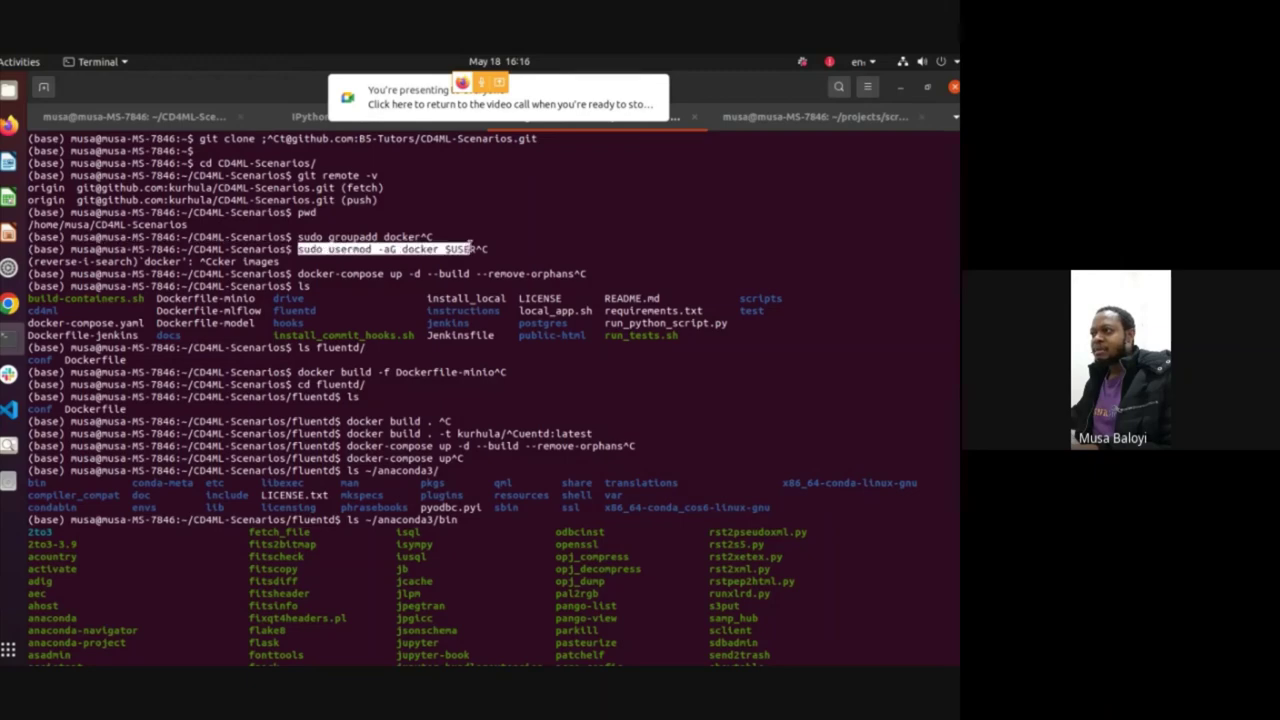
right_click(471, 248)
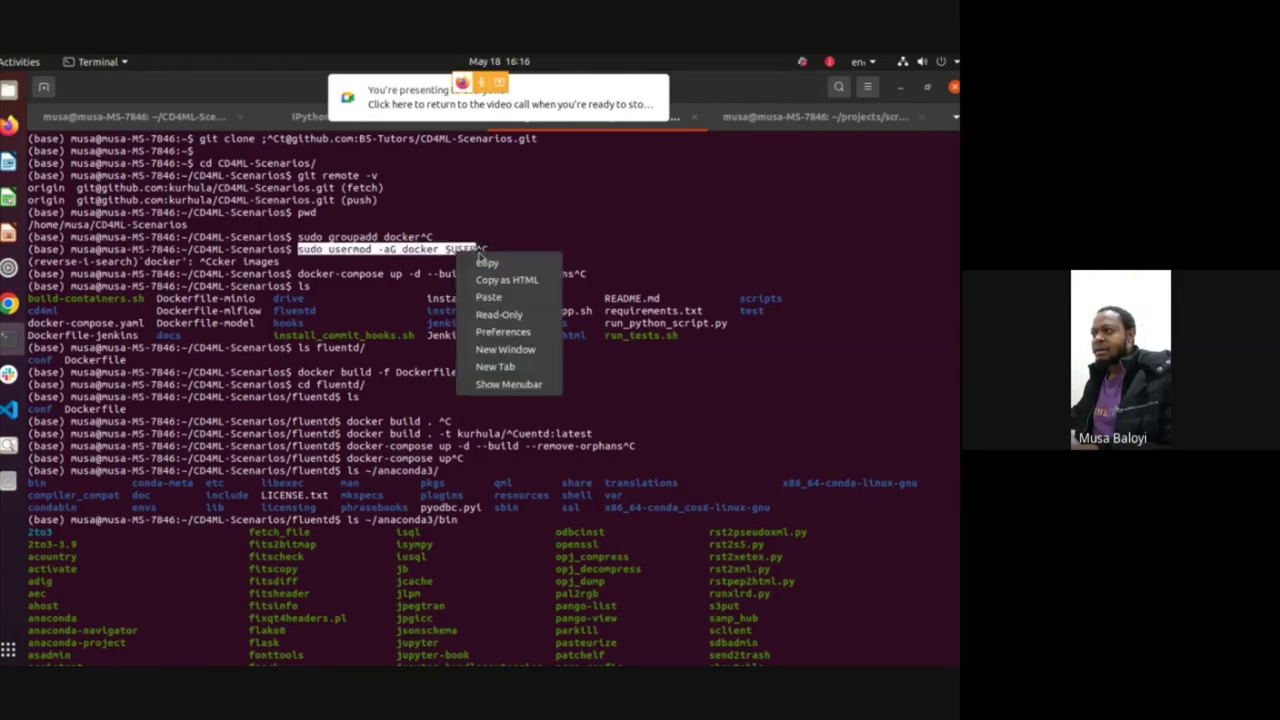
left_click(485, 260)
key("alt+Tab")
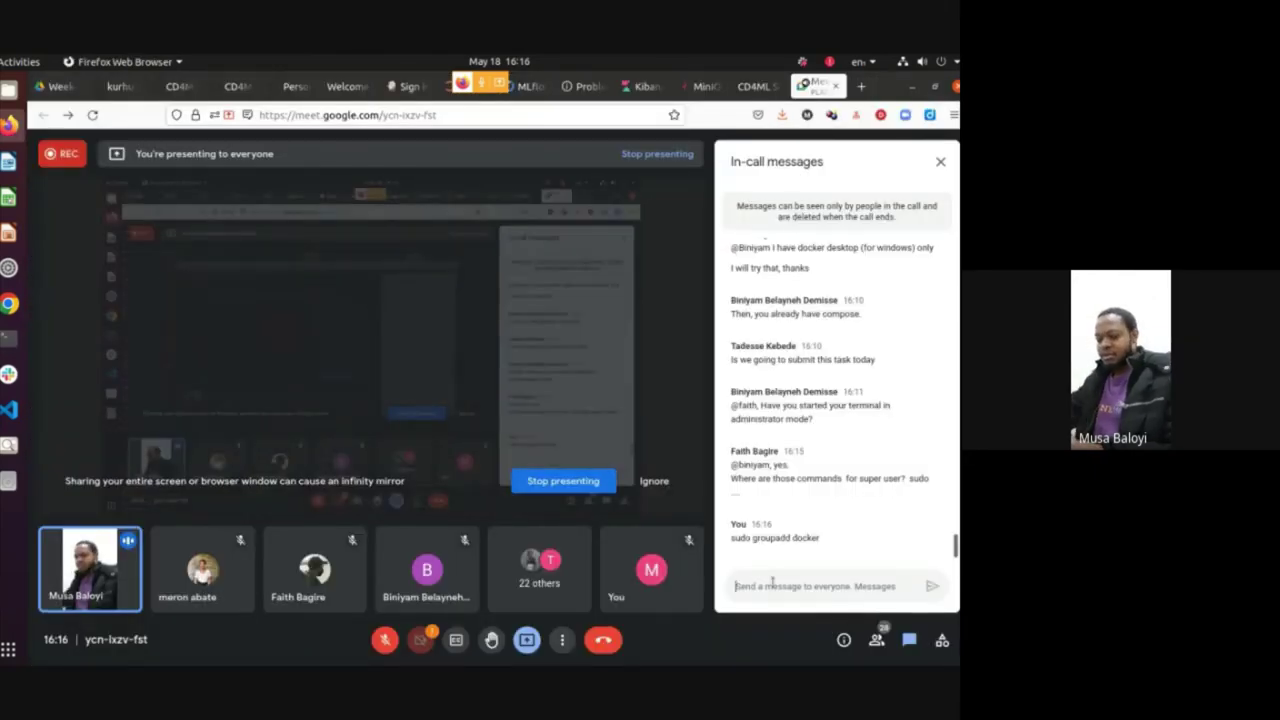
key("ctrl+v")
key("Return")
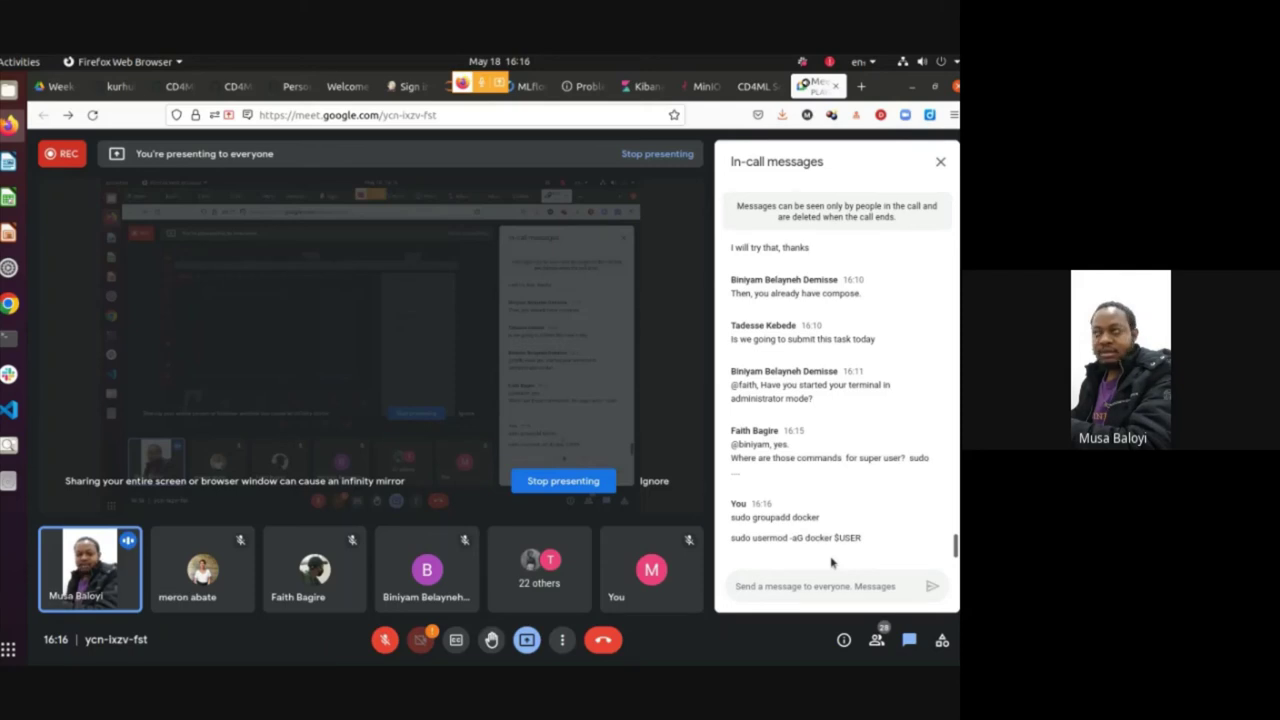
Return to the CD4ML-Scenarios terminal session and highlight the docker-compose up command between the Docker image list and the service startup output
left_click(165, 88)
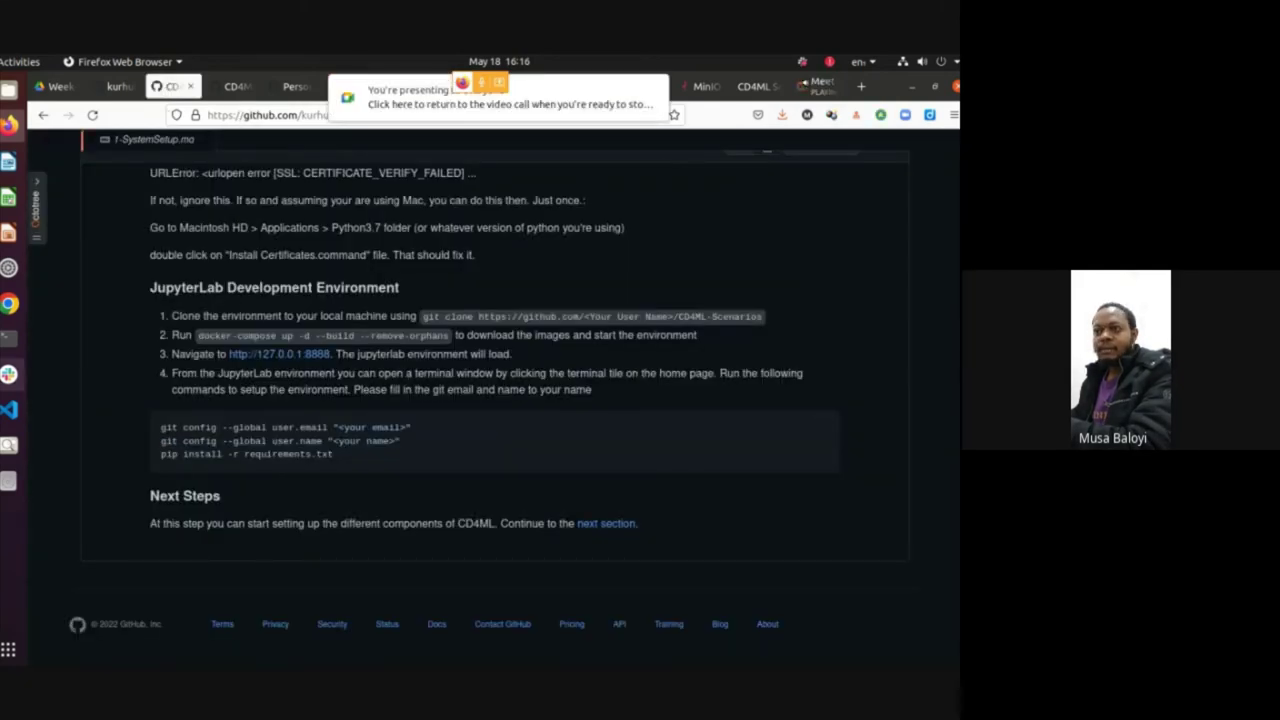
left_click(8, 340)
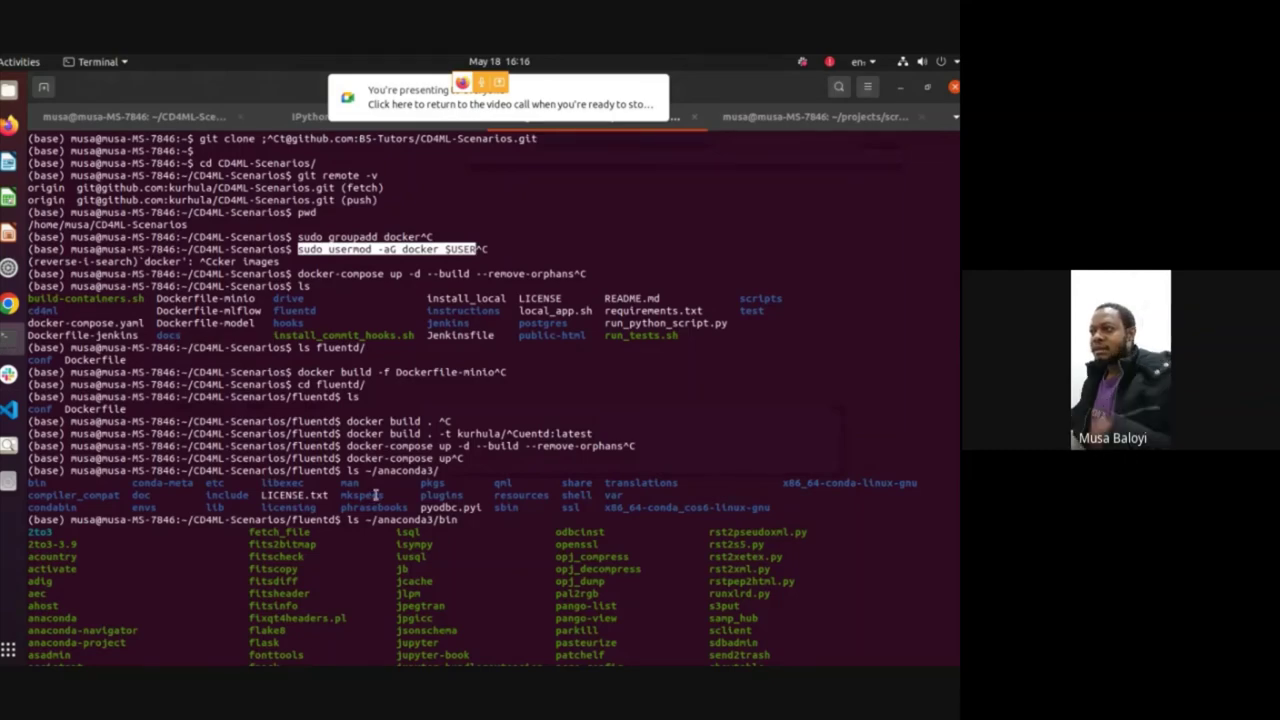
scroll(358, 439, "down", 5)
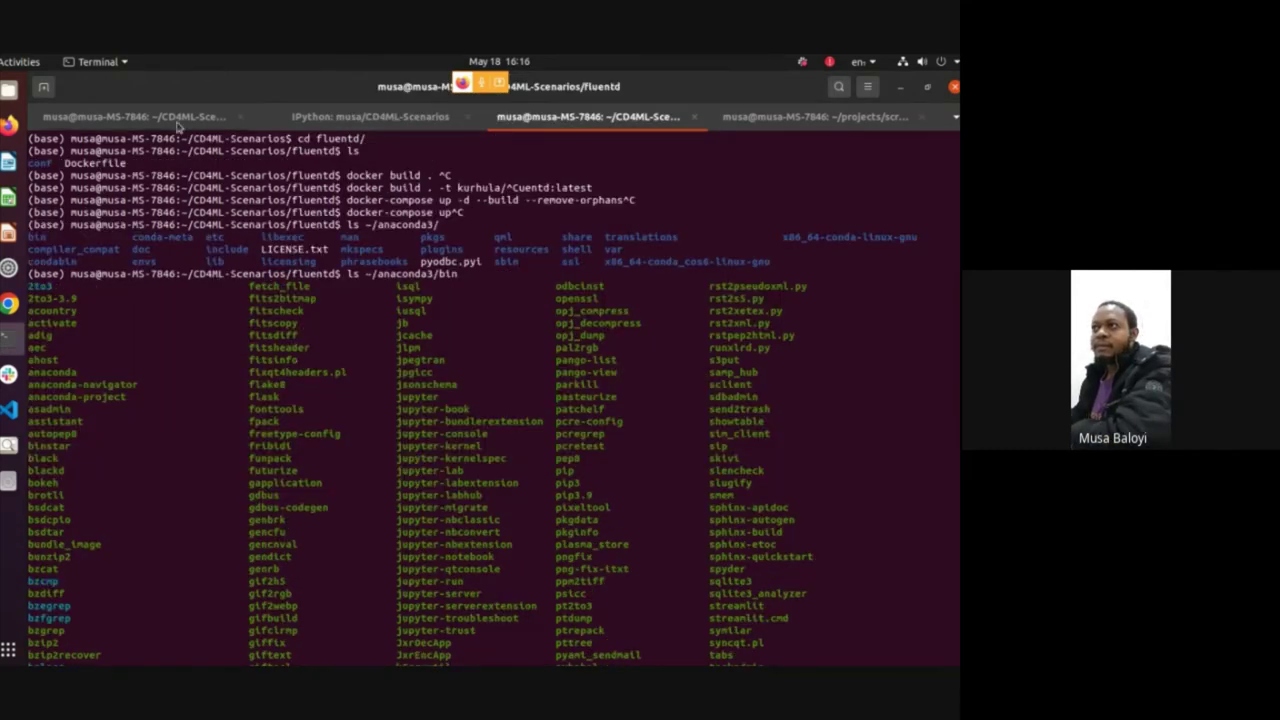
key("ctrl+Page_Up")
key("ctrl+Page_Up")
scroll(426, 427, "up", 7)
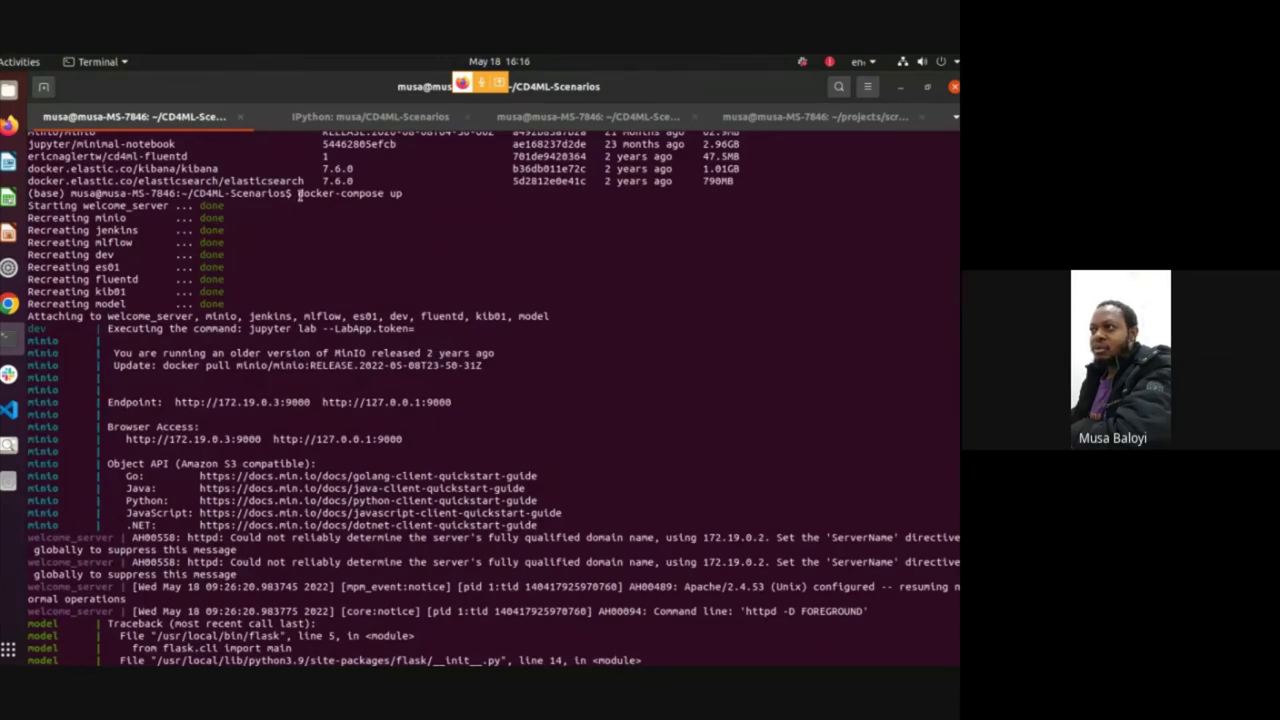
left_click_drag(298, 193, 400, 195)
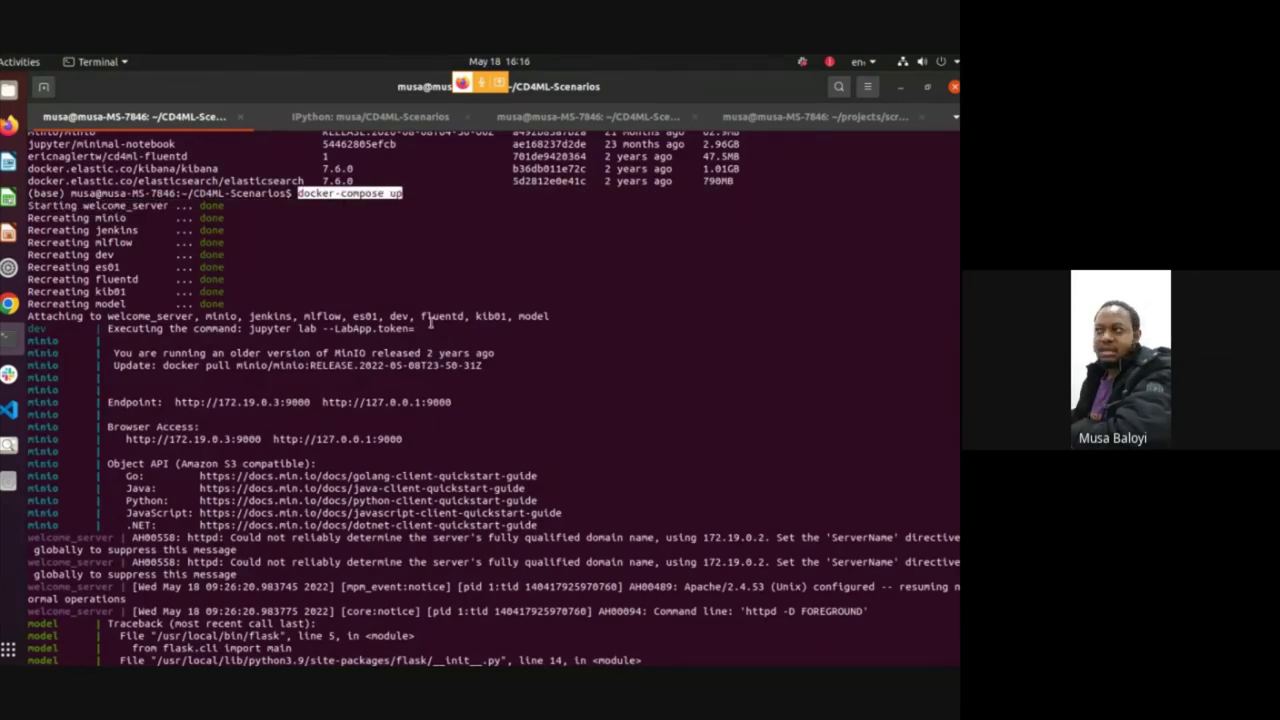
scroll(431, 323, "up", 7)
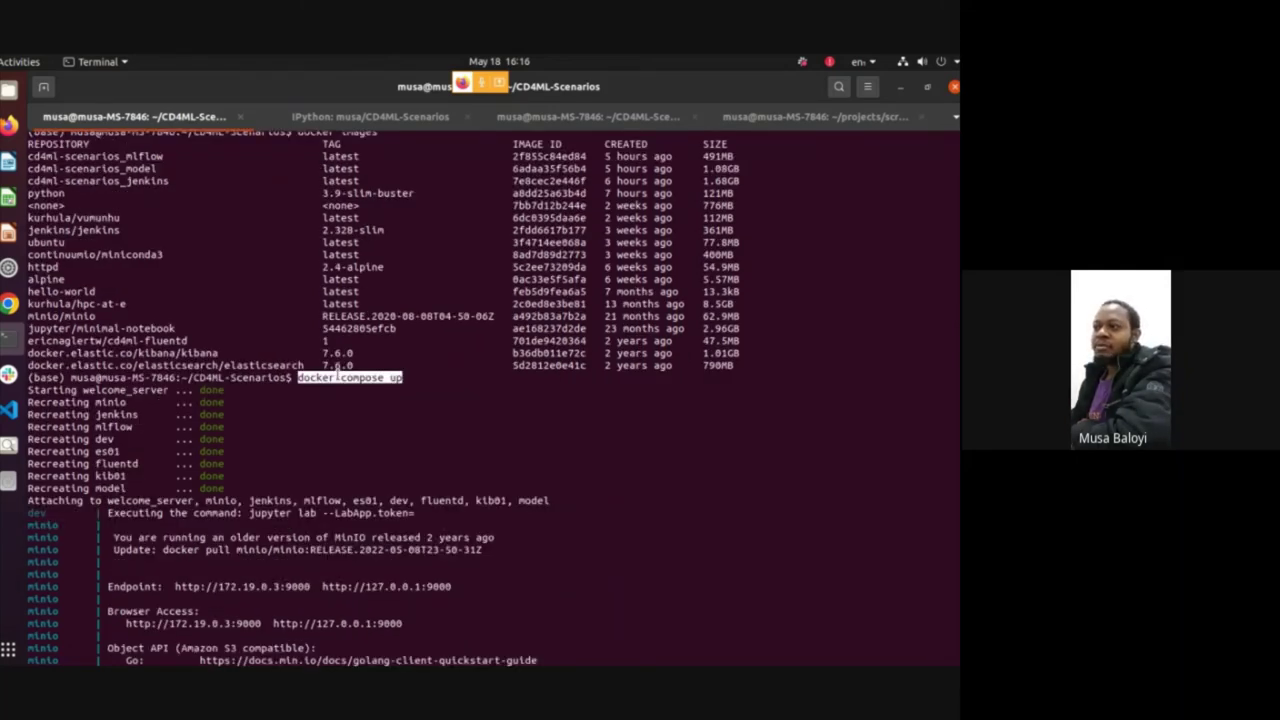
Highlight the docker-compose up command, the minio startup block, and the welcome_server lines with the address 172.19.0.2
left_click(299, 387)
left_click_drag(297, 378, 400, 378)
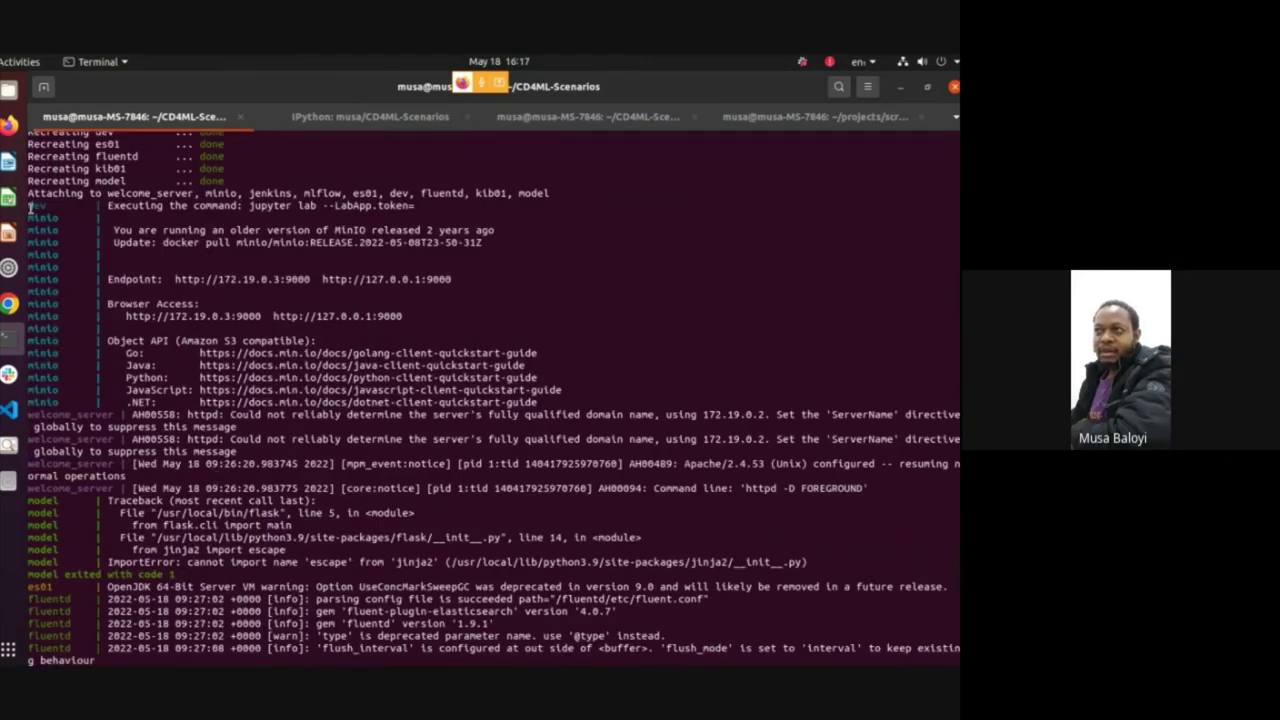
left_click_drag(30, 212, 579, 401)
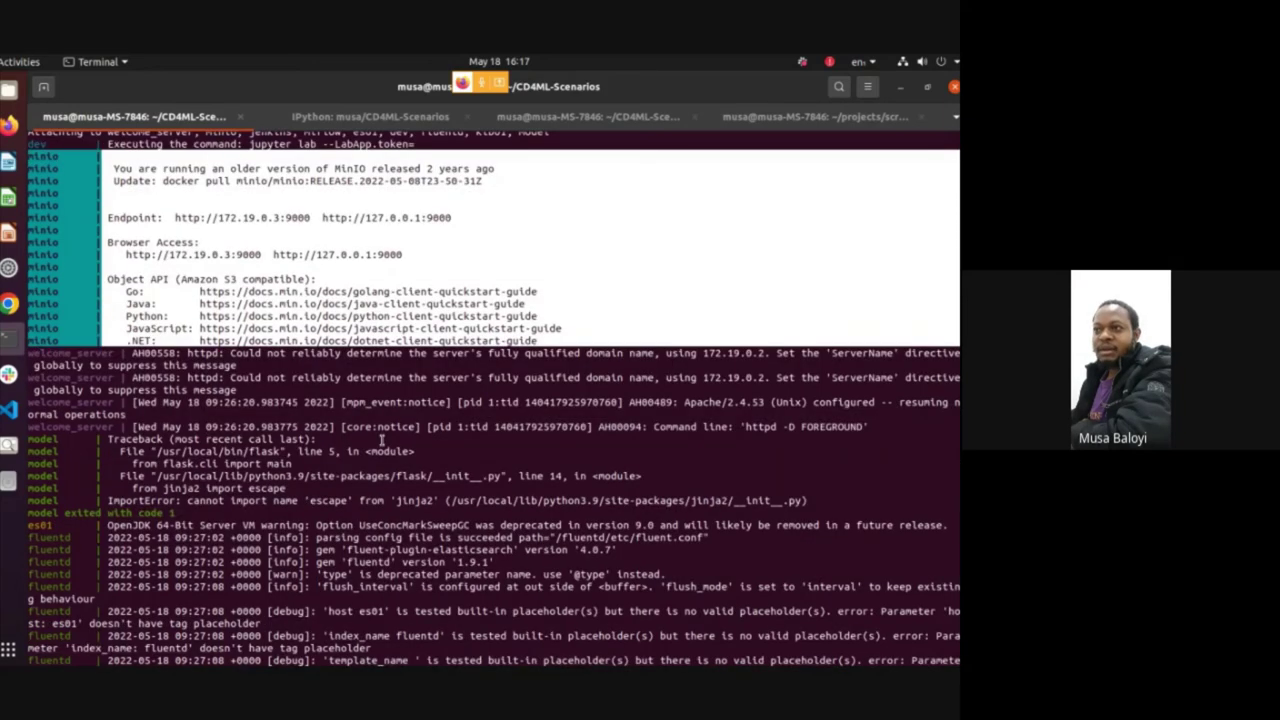
left_click_drag(28, 352, 905, 428)
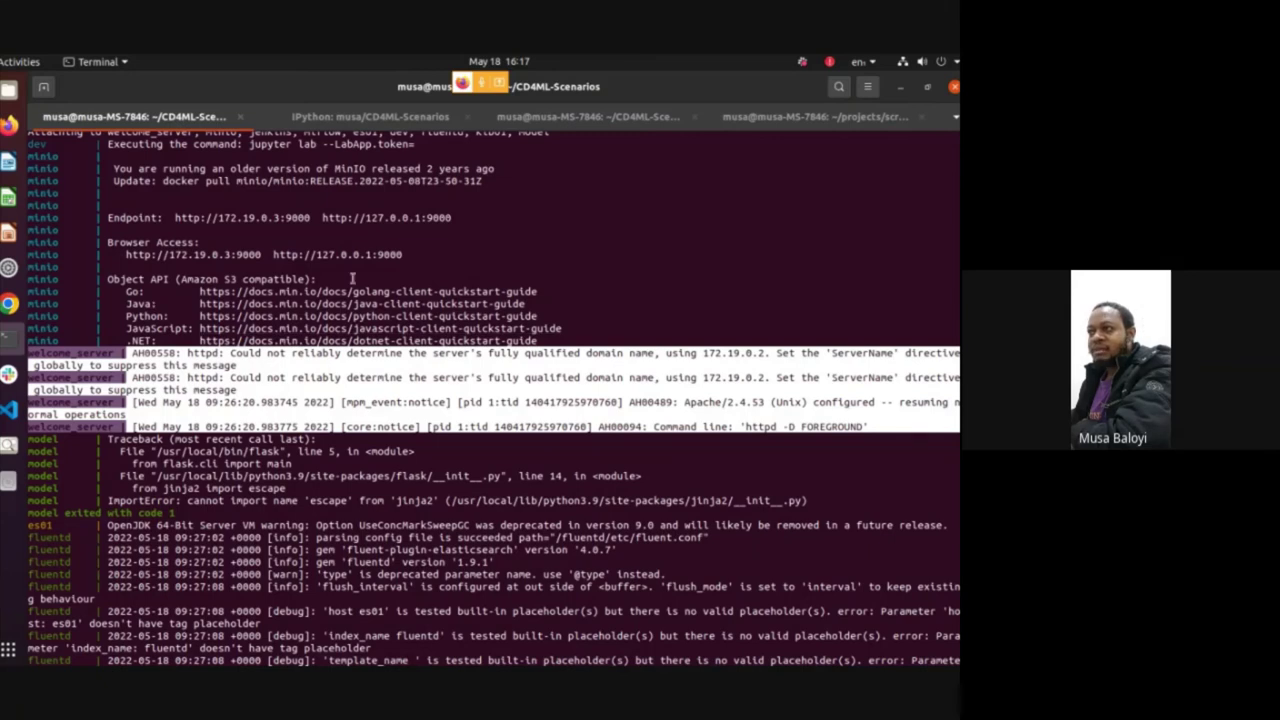
left_click_drag(704, 377, 764, 377)
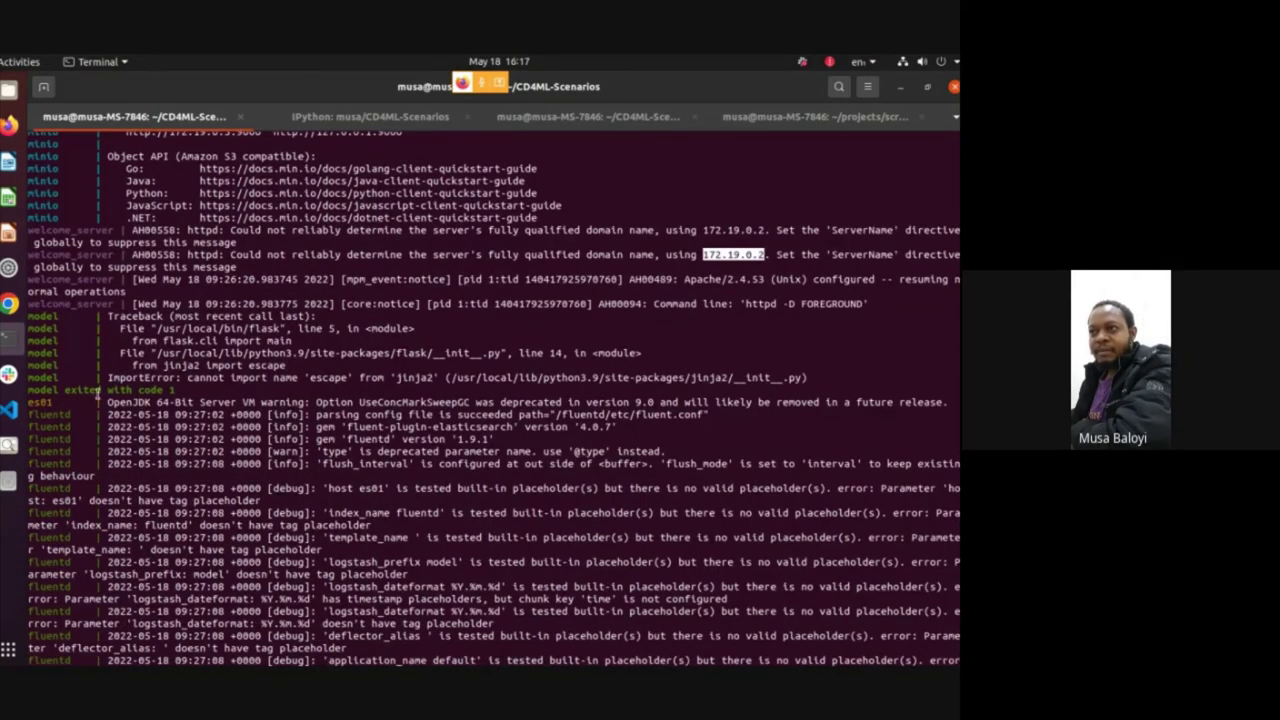
Highlight the model service's complete Python traceback in the docker-compose startup output, and clear the selection
left_click_drag(44, 318, 138, 353)
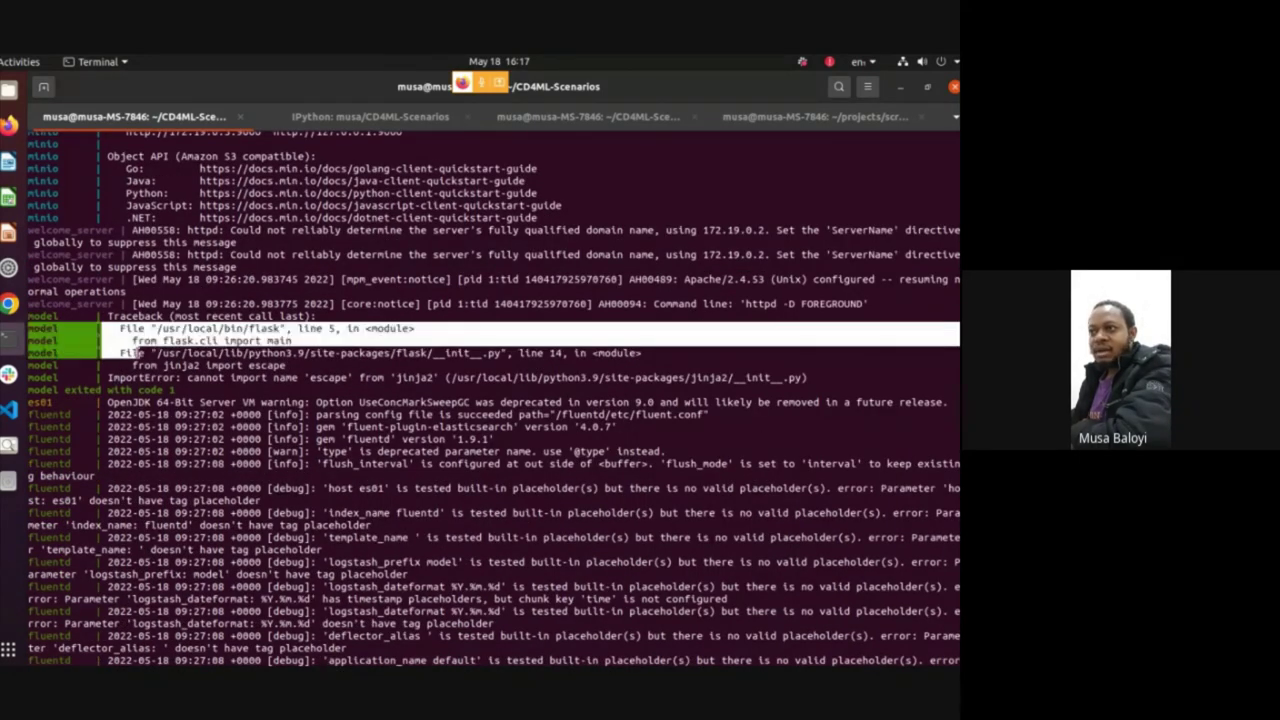
left_click(88, 326)
left_click_drag(30, 316, 812, 380)
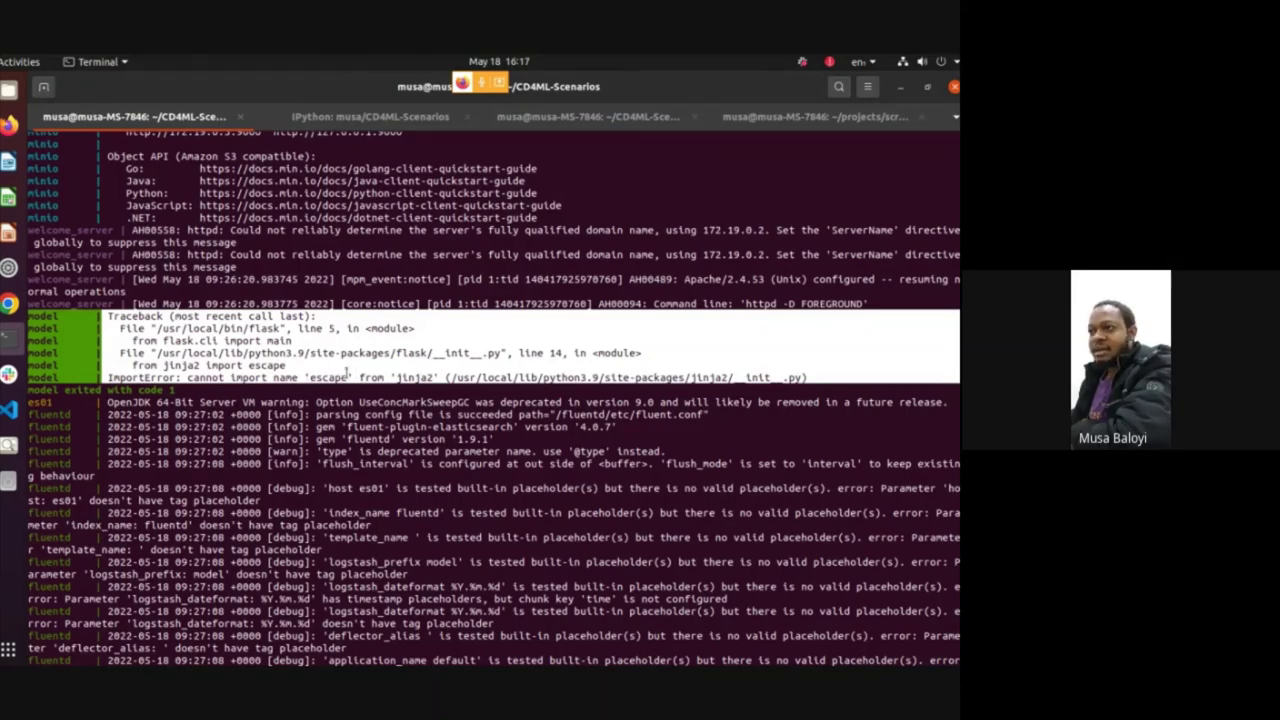
left_click(413, 363)
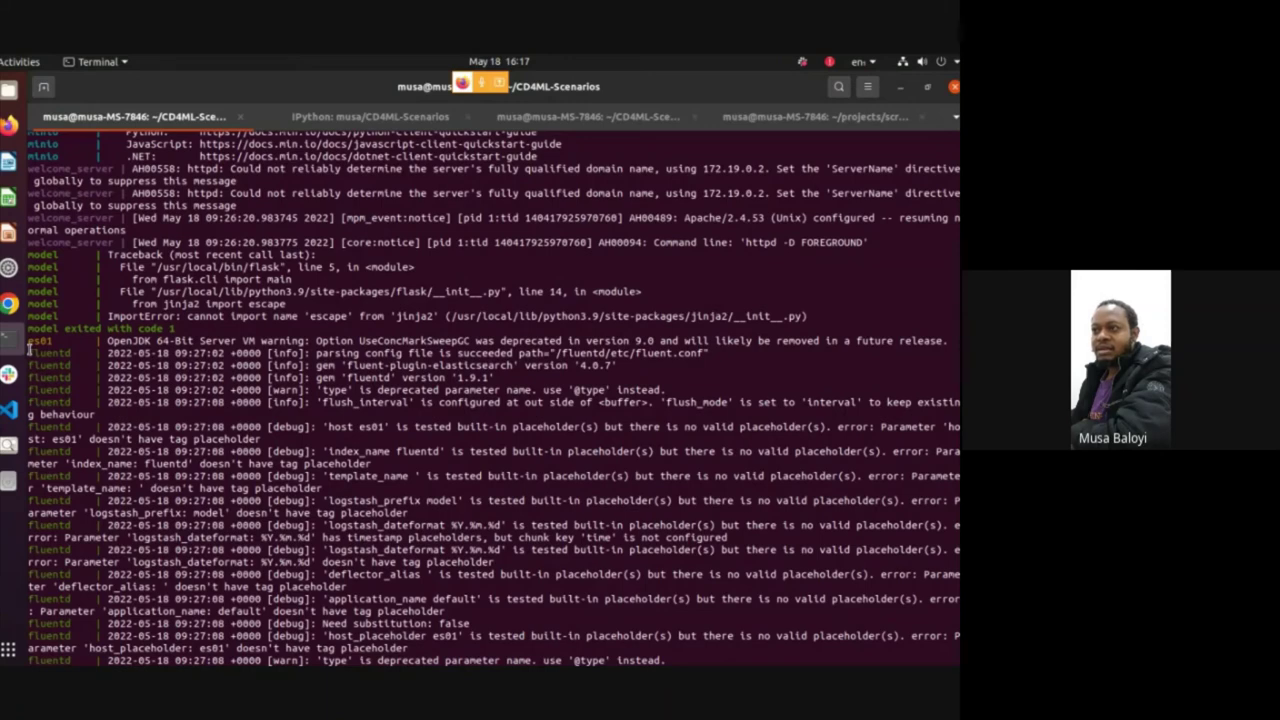
Highlight the fluentd log lines below the model traceback, and point out the dev label and a jenkins log entry further down
left_click_drag(29, 349, 224, 421)
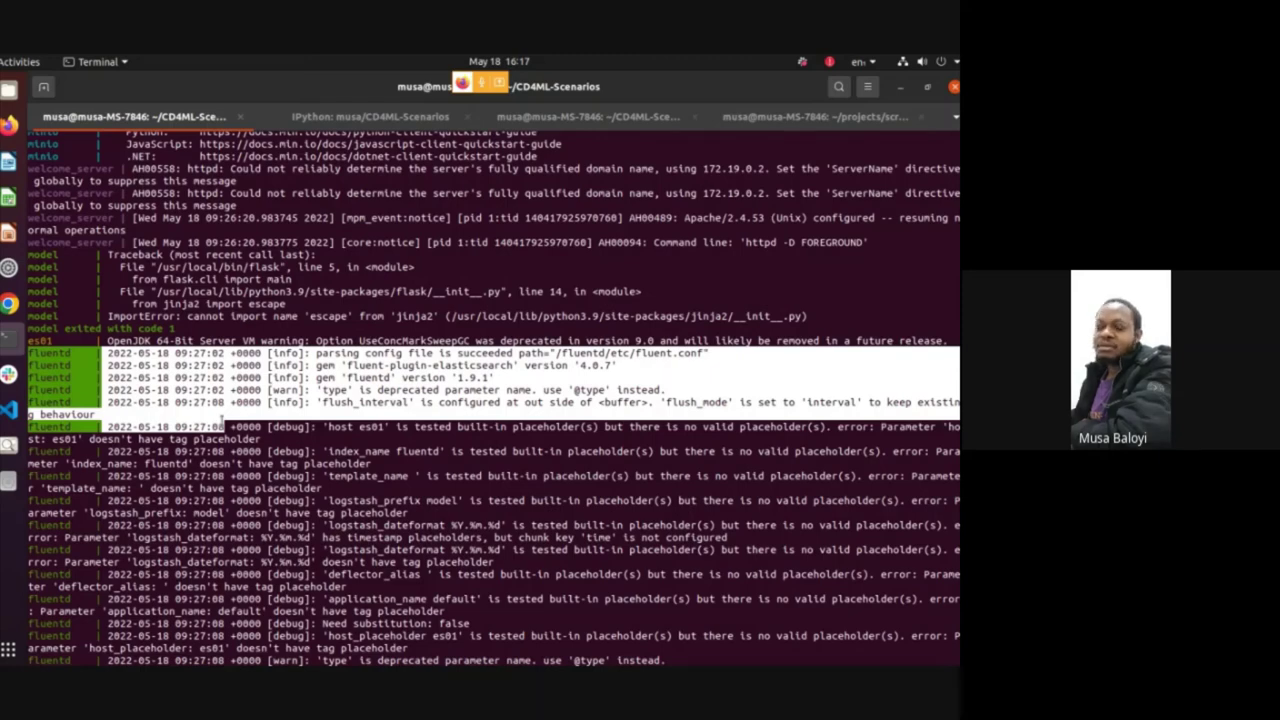
left_click_drag(224, 421, 485, 540)
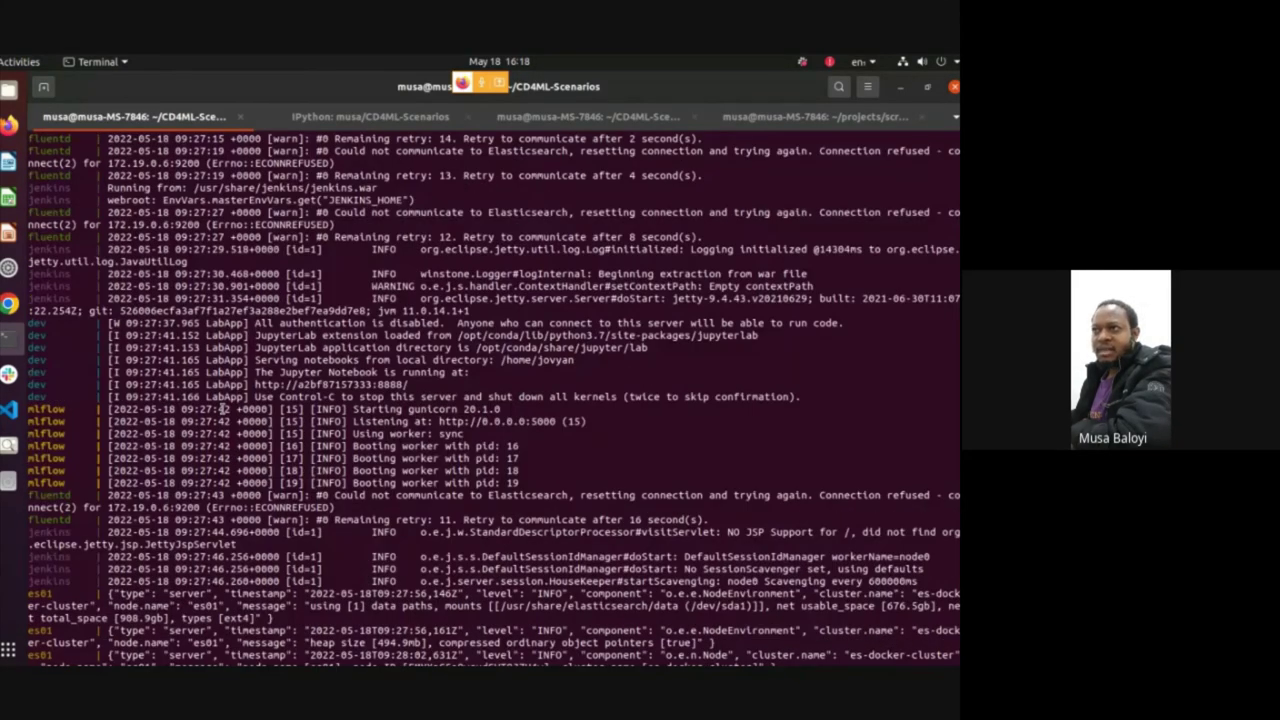
double_click(36, 323)
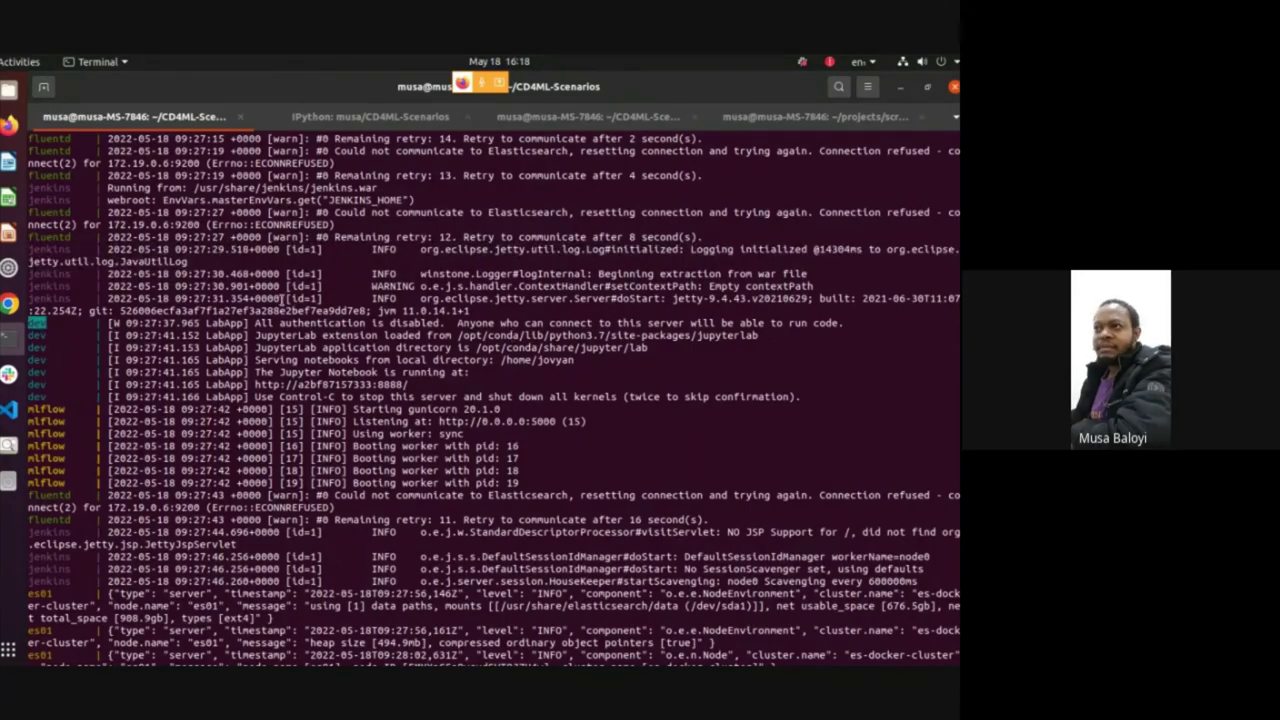
triple_click(55, 249)
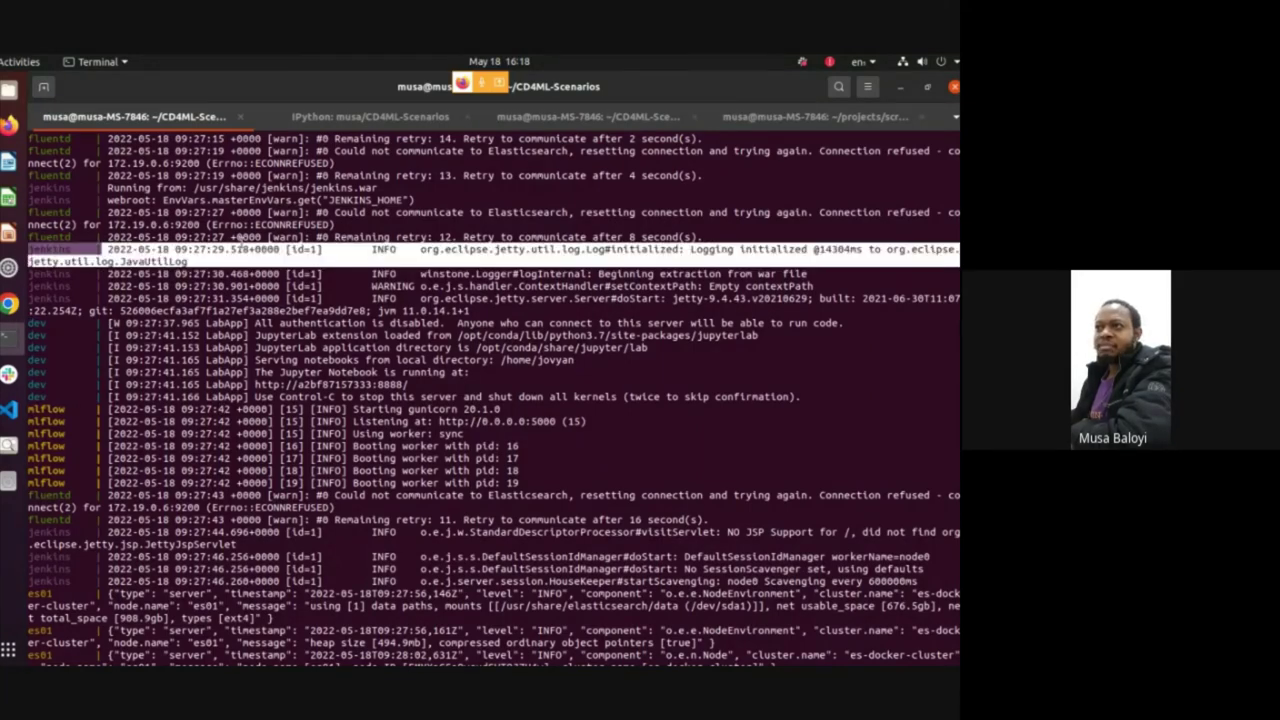
left_click(243, 240)
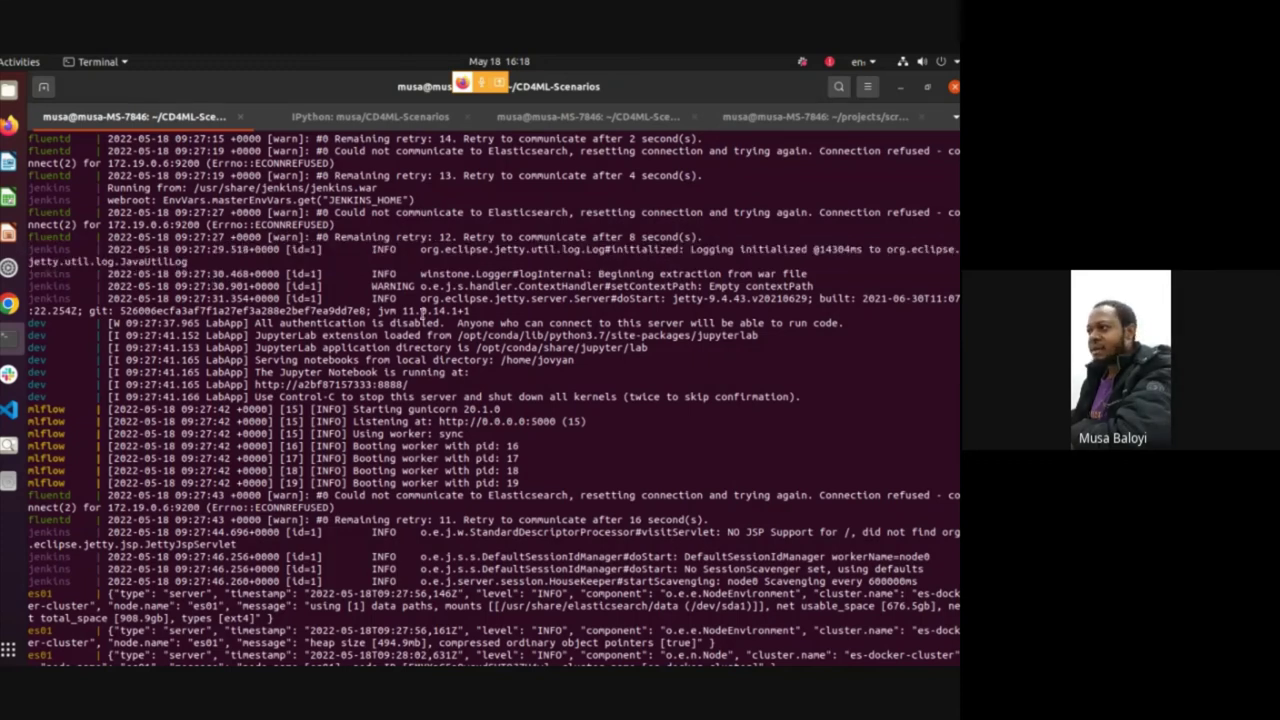
Examine the dev service's JupyterLab startup lines, highlighting the entries with the Jupyter Notebook address
scroll(349, 286, "up", 2)
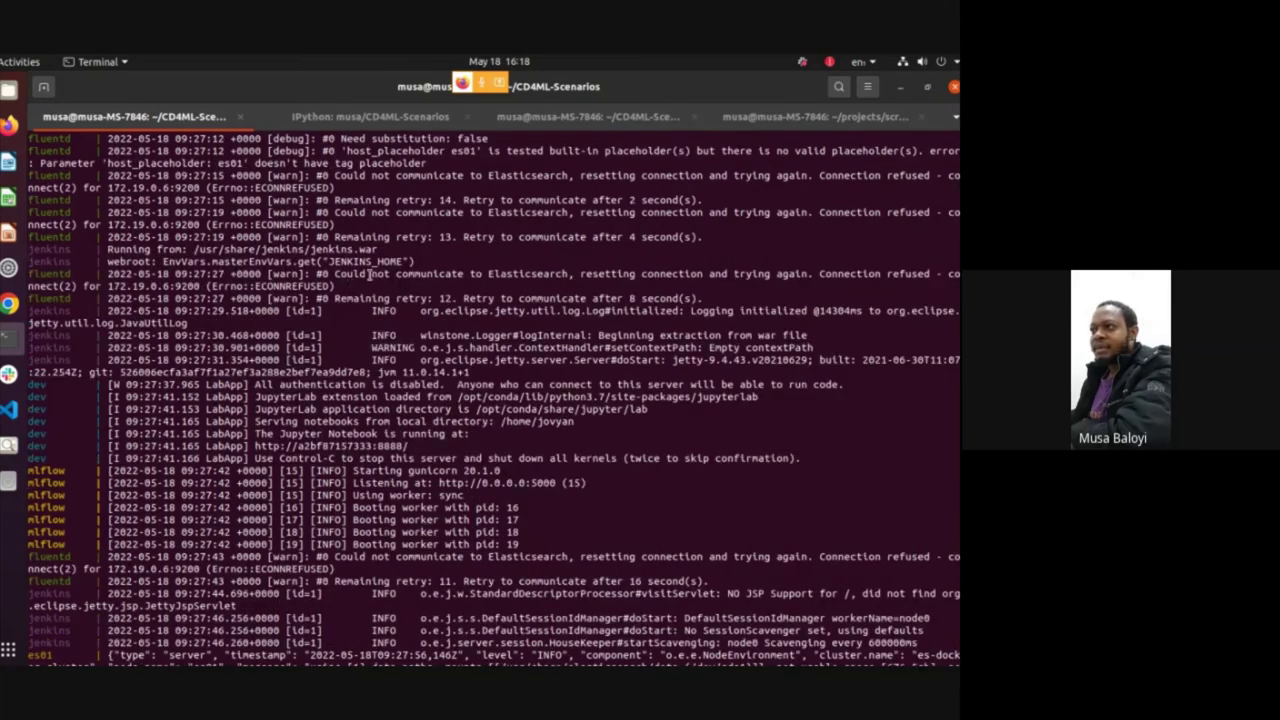
scroll(396, 318, "down", 2)
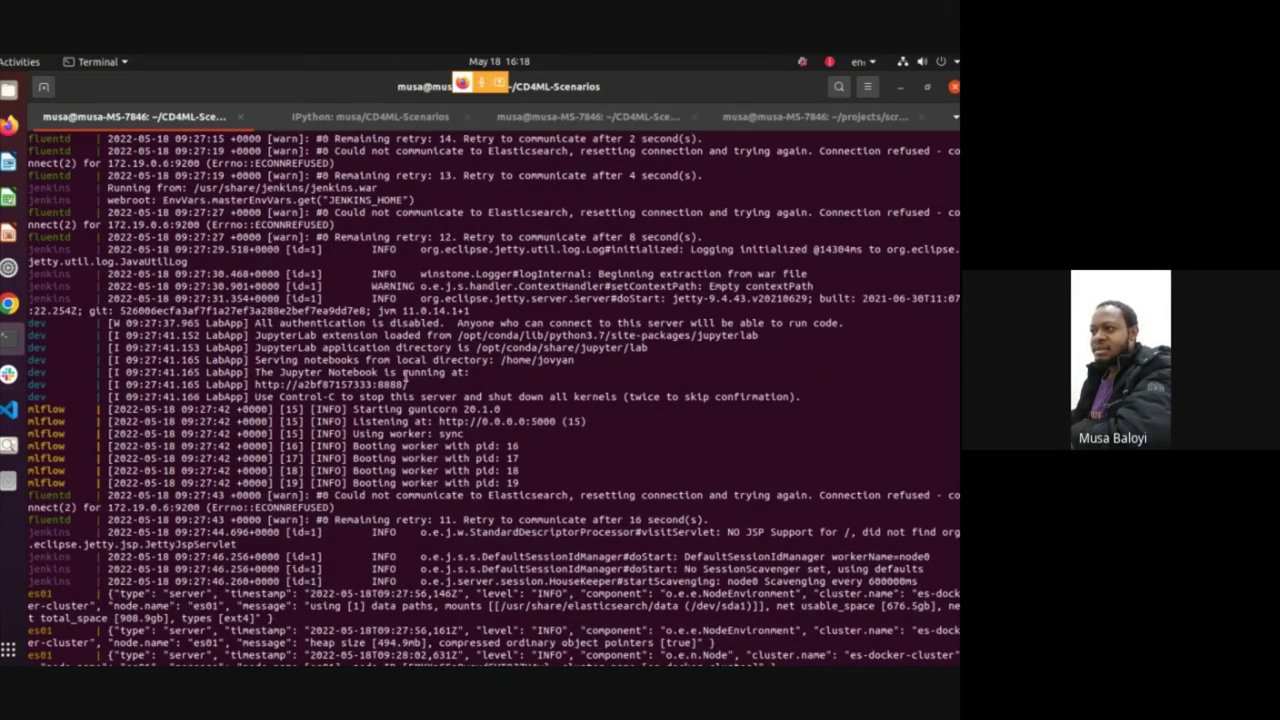
triple_click(402, 374)
left_click(284, 386)
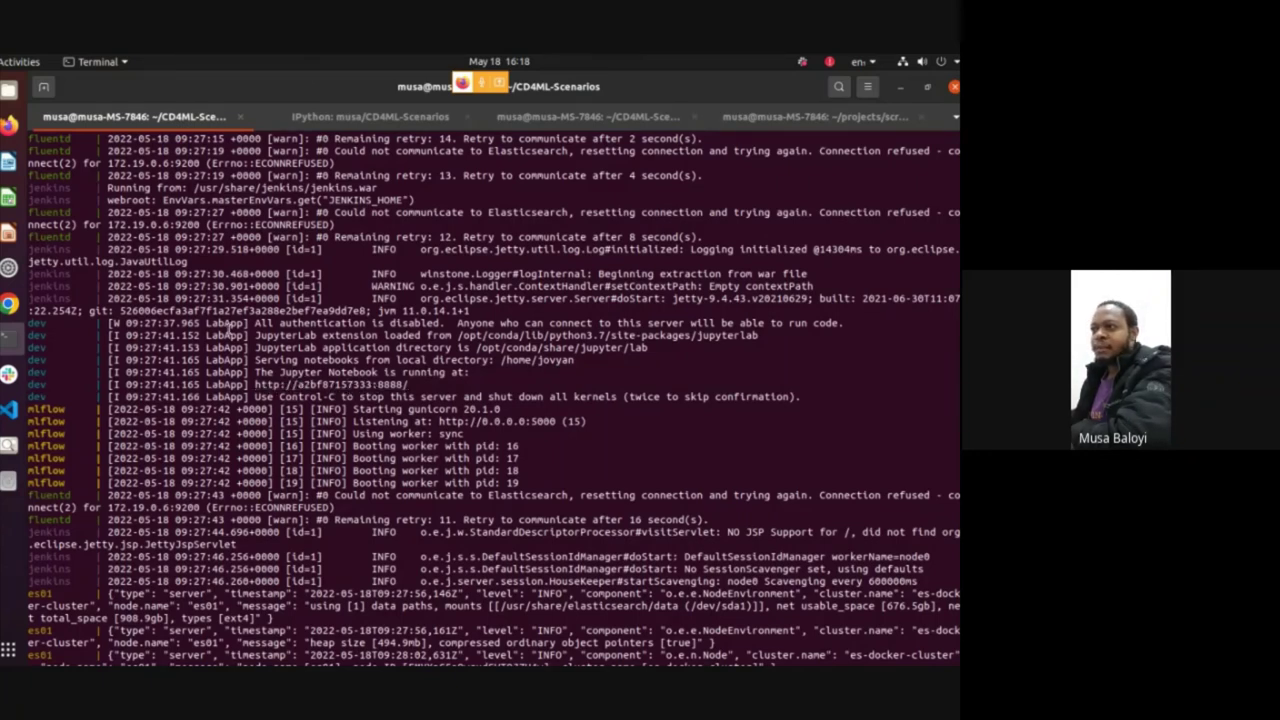
left_click_drag(464, 387, 25, 318)
left_click(187, 344)
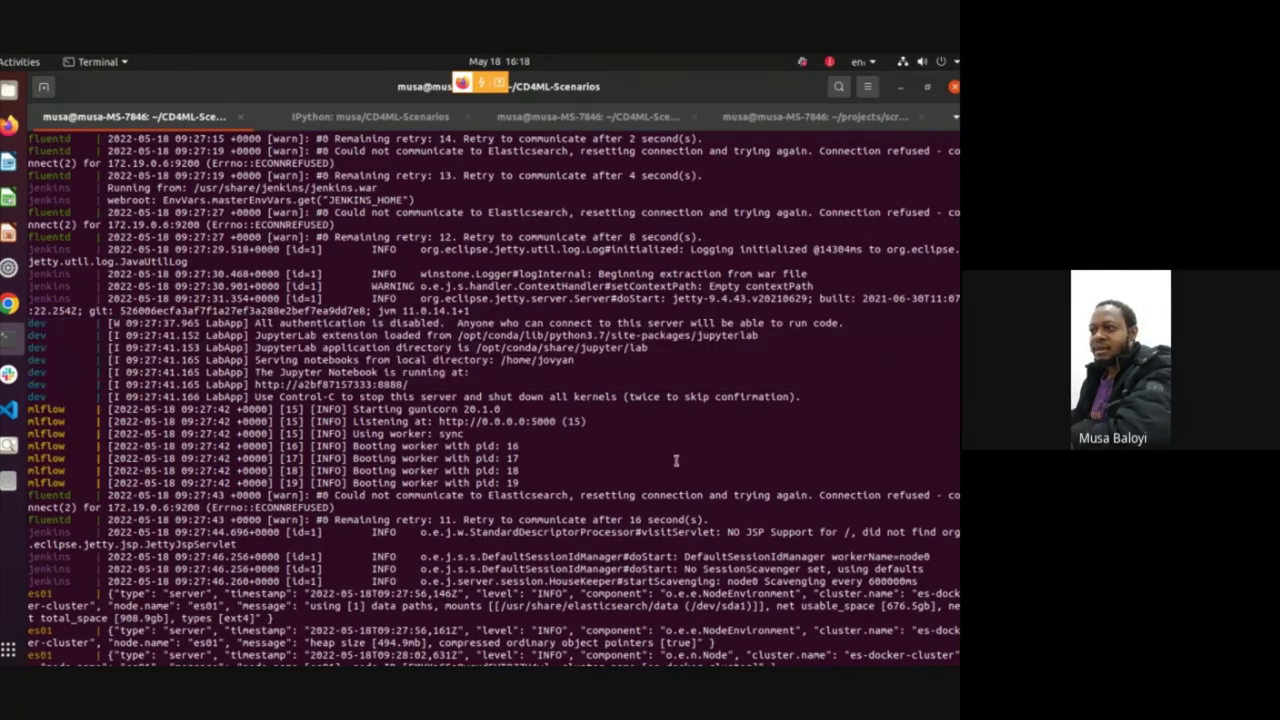
Highlight the mlflow gunicorn startup lines and the first es01 log entry about the Elasticsearch data paths
scroll(676, 460, "down", 2)
left_click_drag(550, 423, 62, 347)
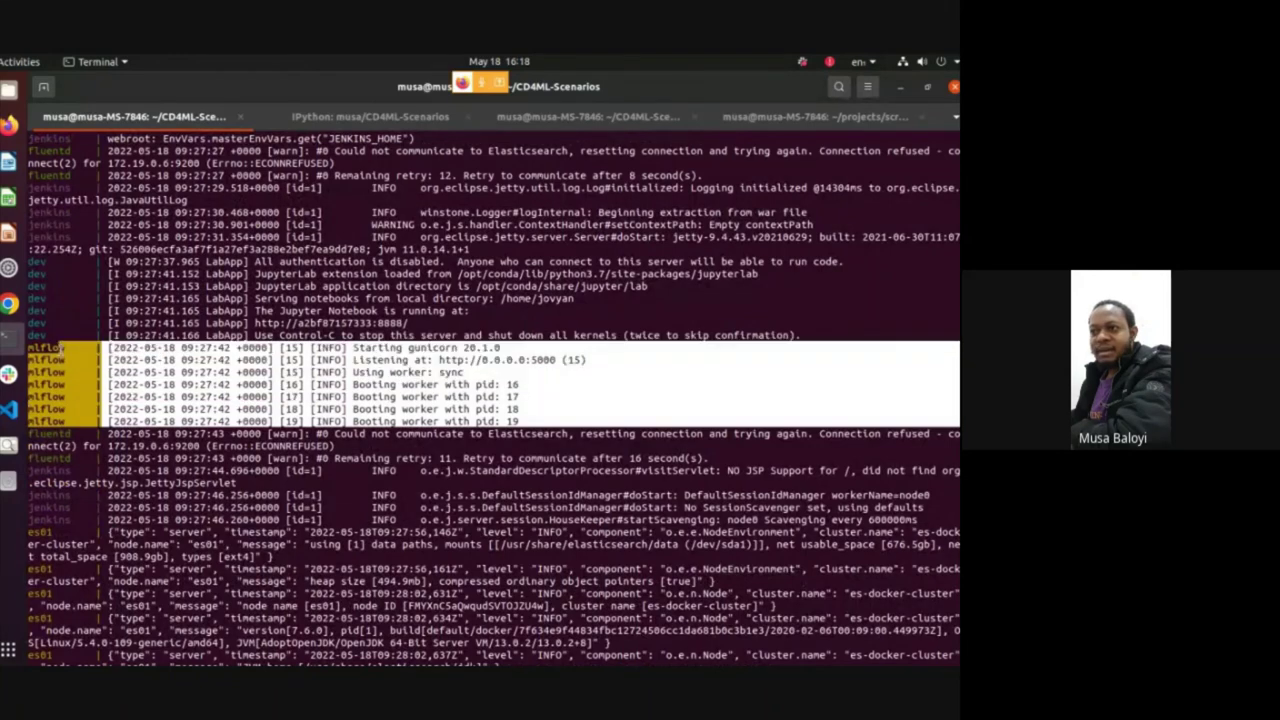
scroll(346, 470, "down", 3)
scroll(346, 470, "down", 3)
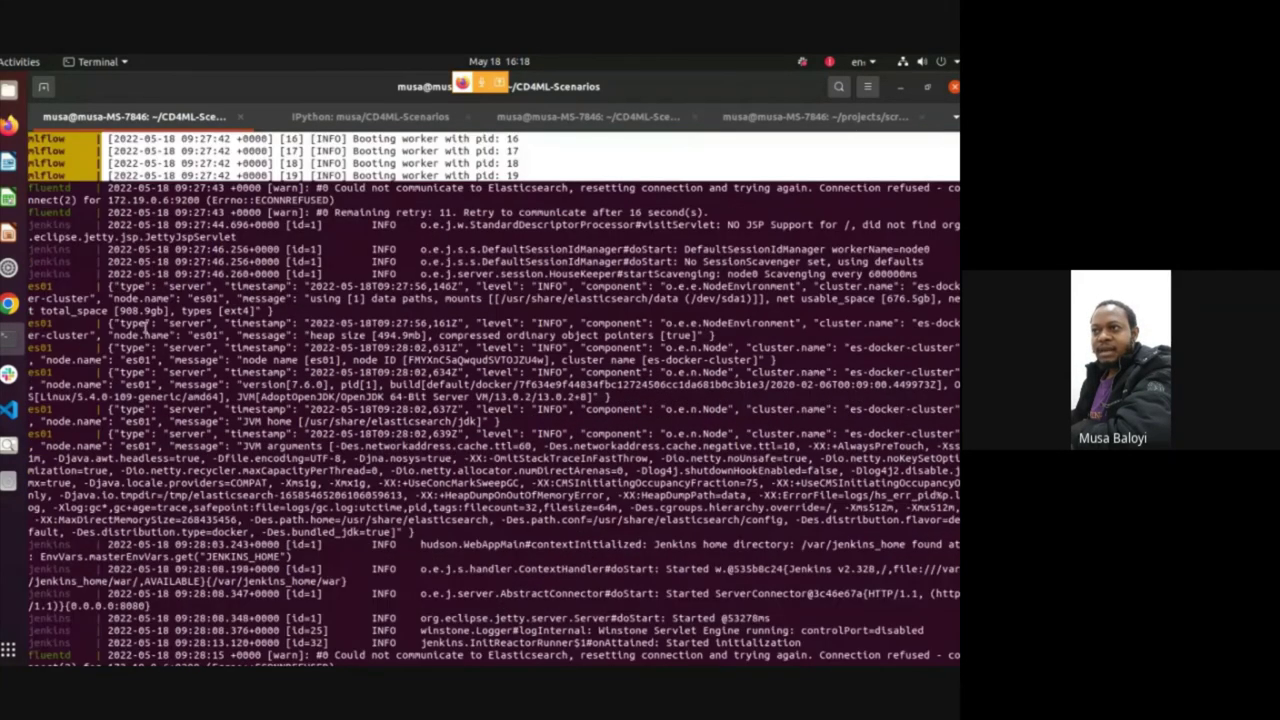
triple_click(48, 286)
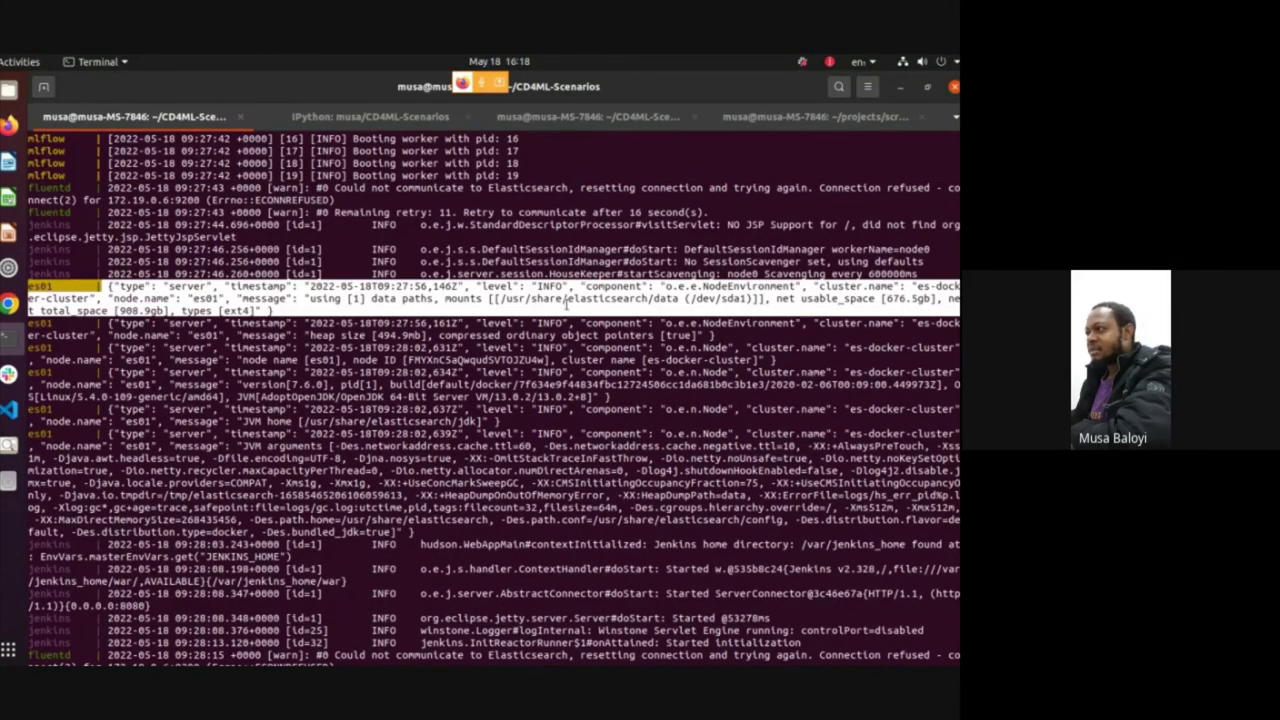
Look through the remaining es01, jenkins and kib01 service logs down to the latest output of the session
scroll(588, 471, "down", 15)
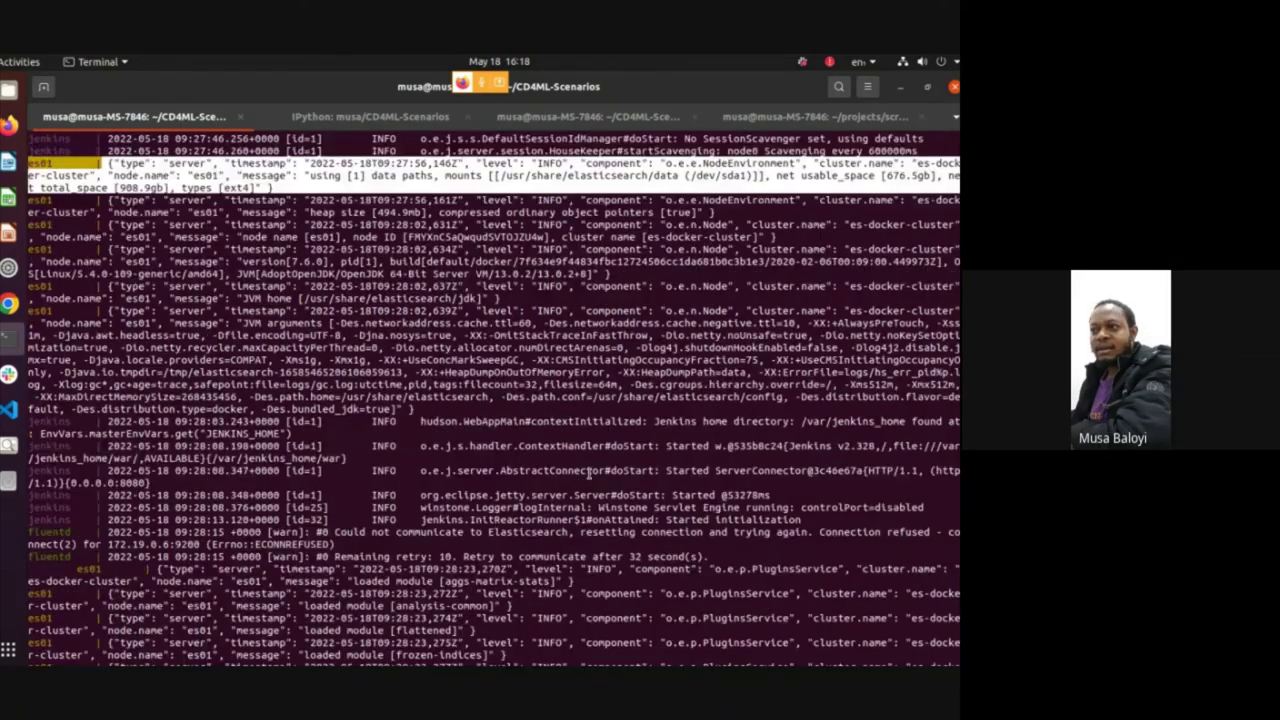
scroll(578, 476, "down", 15)
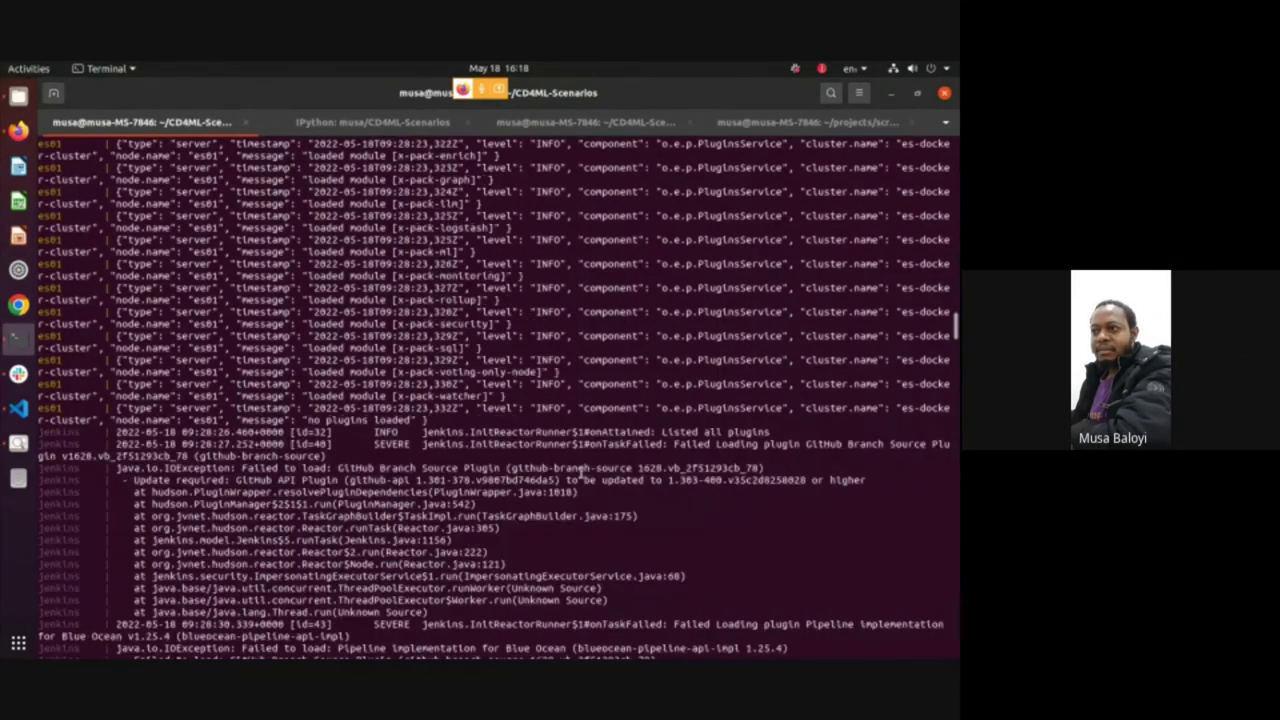
scroll(580, 470, "up", 15)
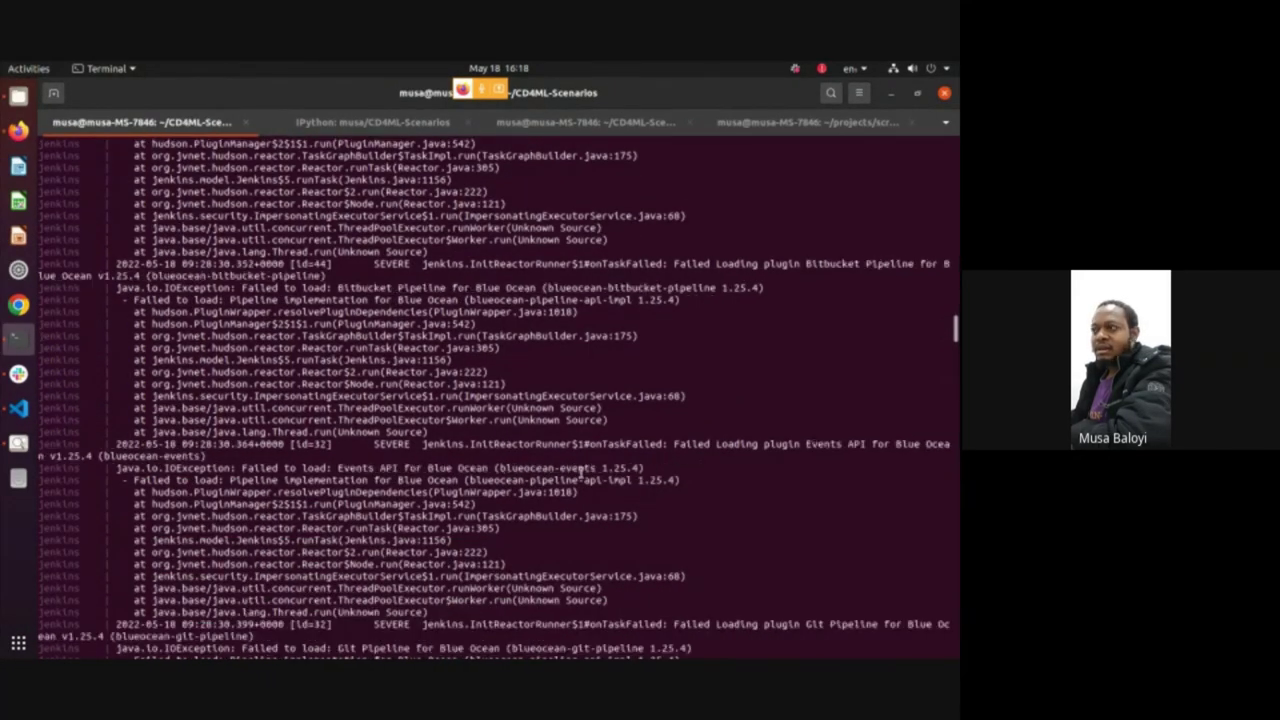
scroll(242, 527, "down", 5)
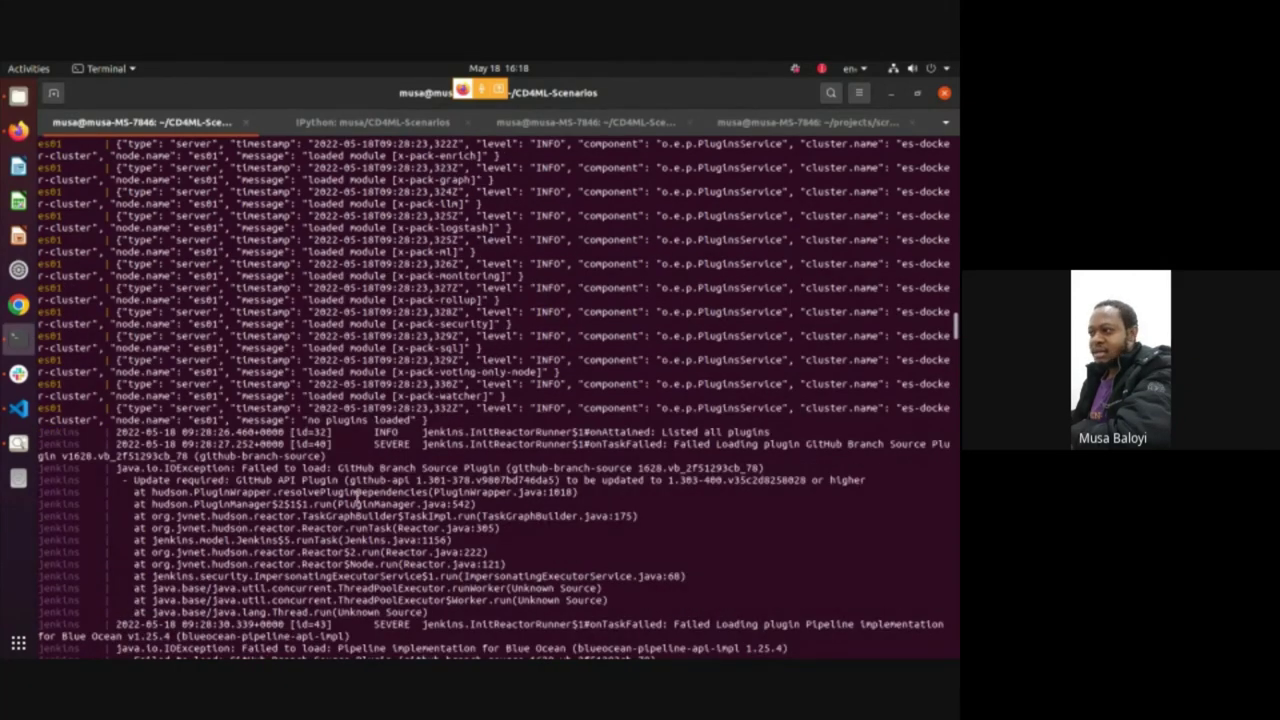
scroll(362, 425, "down", 5)
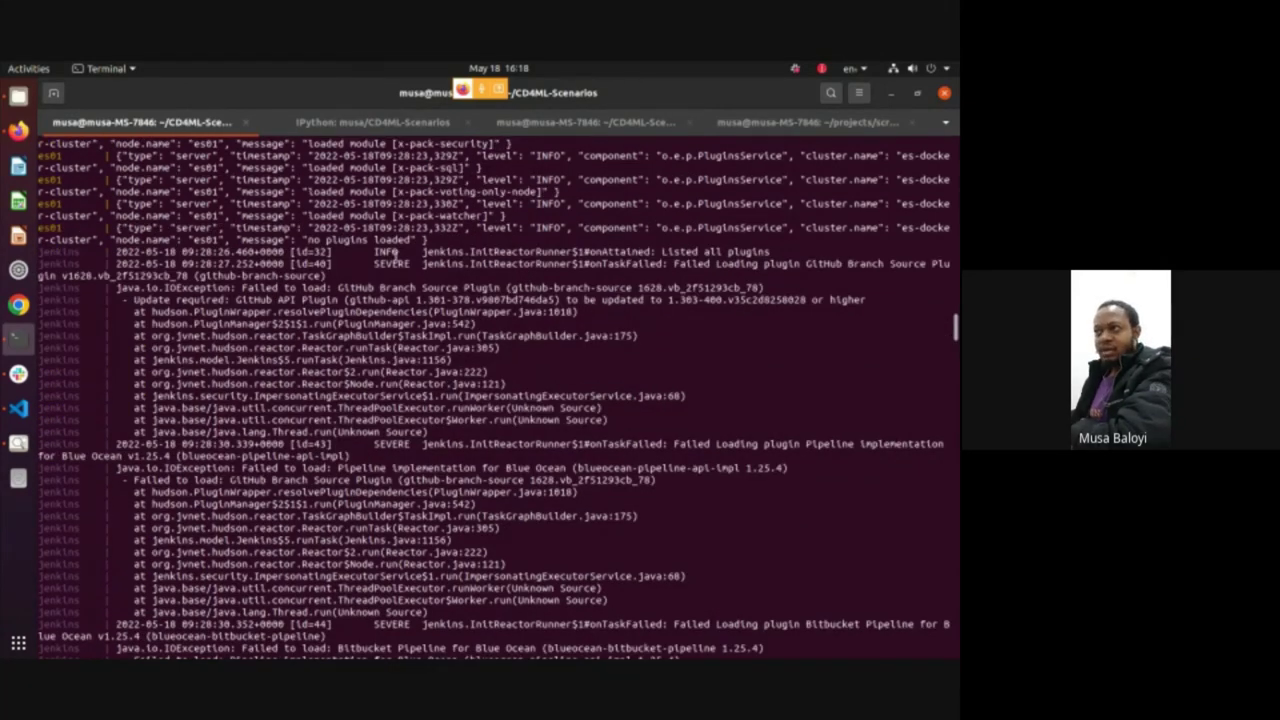
scroll(500, 420, "down", 15)
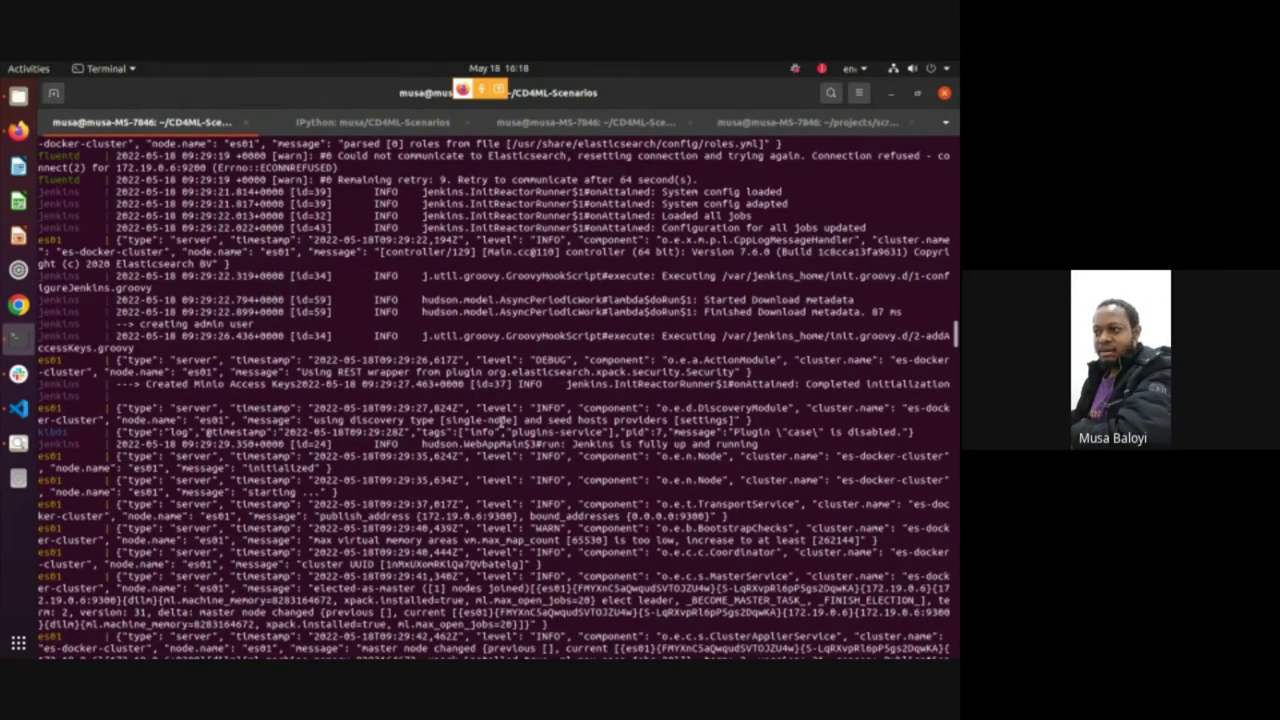
scroll(500, 421, "down", 10)
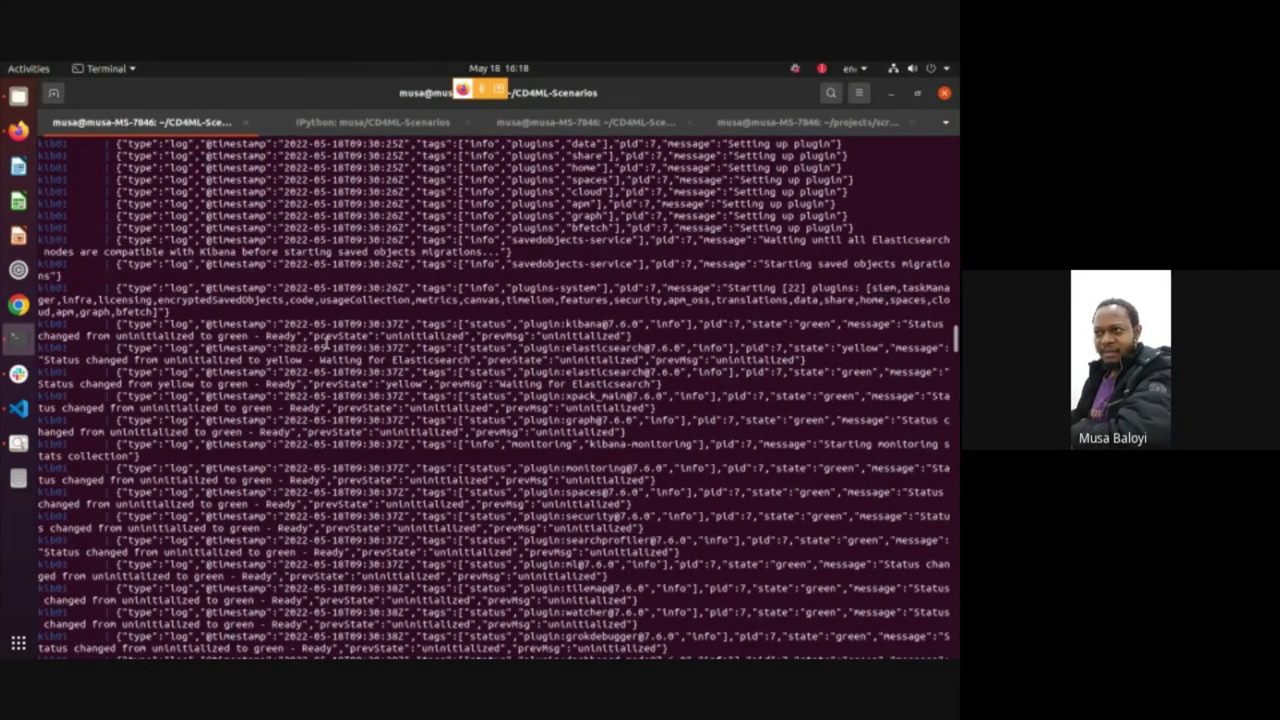
scroll(327, 343, "down", 15)
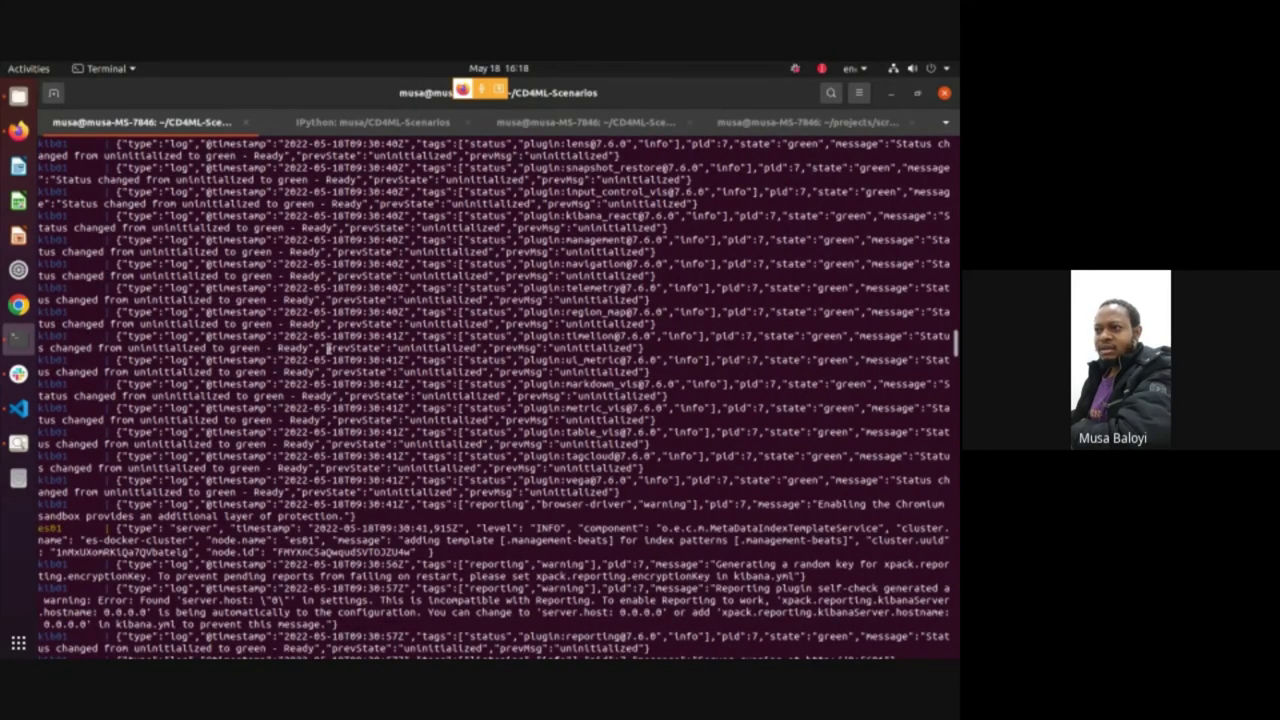
scroll(328, 348, "down", 15)
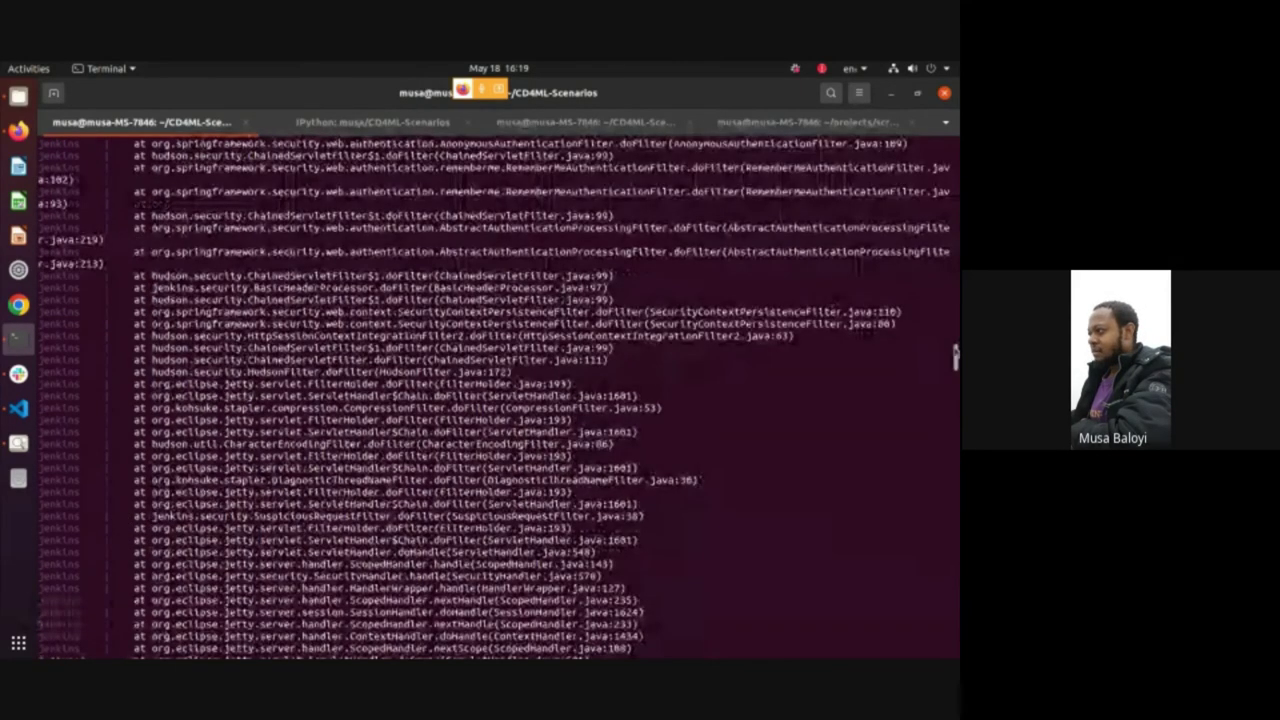
left_click_drag(955, 355, 70, 490)
left_click(219, 372)
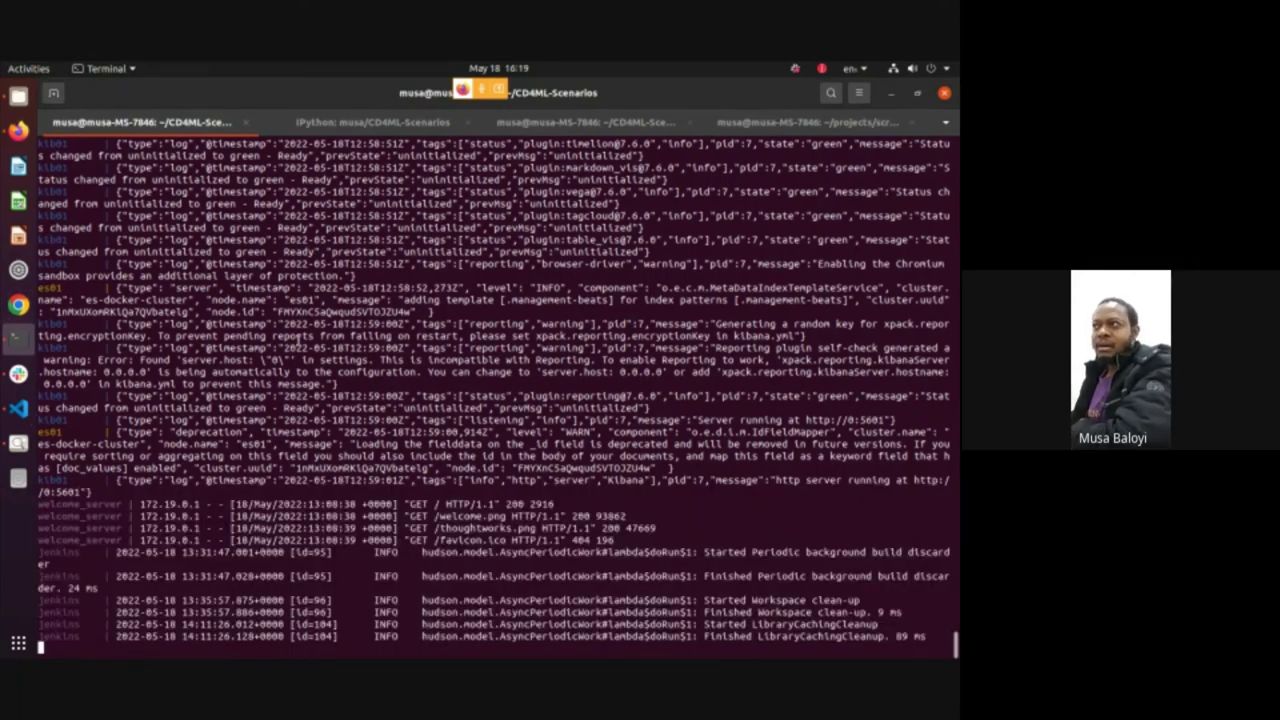
Switch to the Google Meet tab in Firefox, review the shared sudo docker commands and attendees' replies, and return to the Terminal
key("alt+Tab")
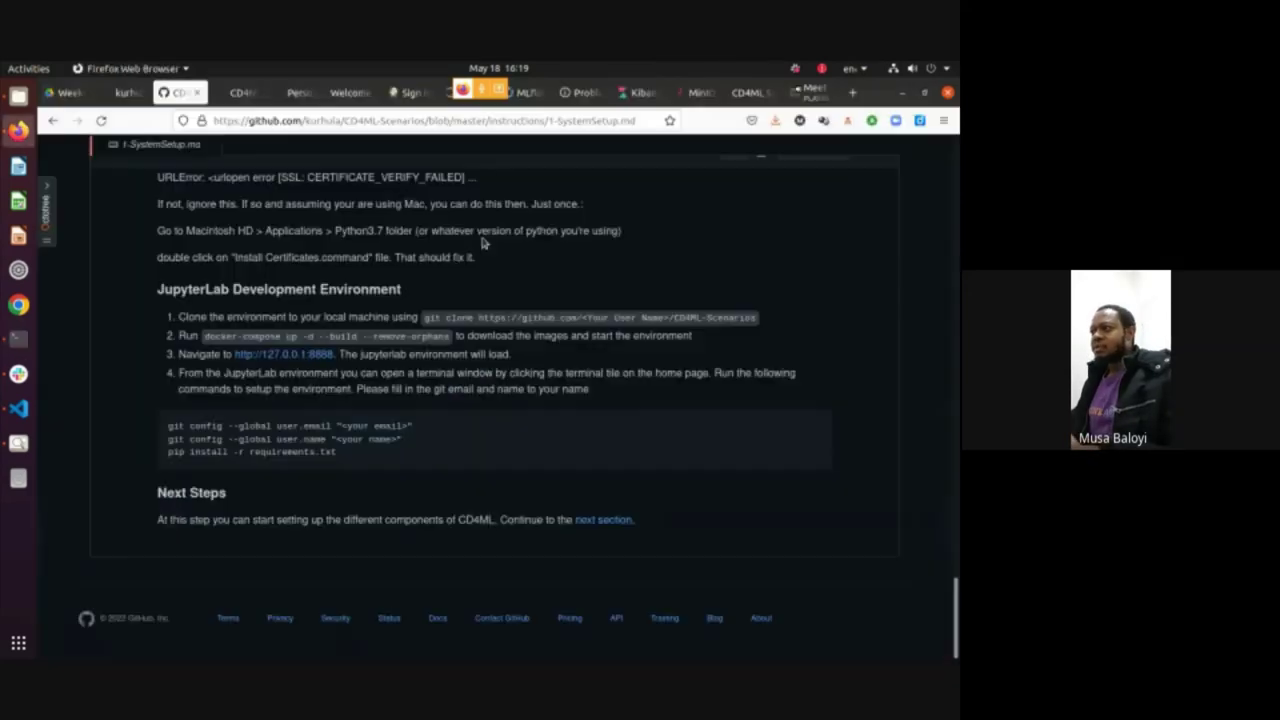
left_click(810, 92)
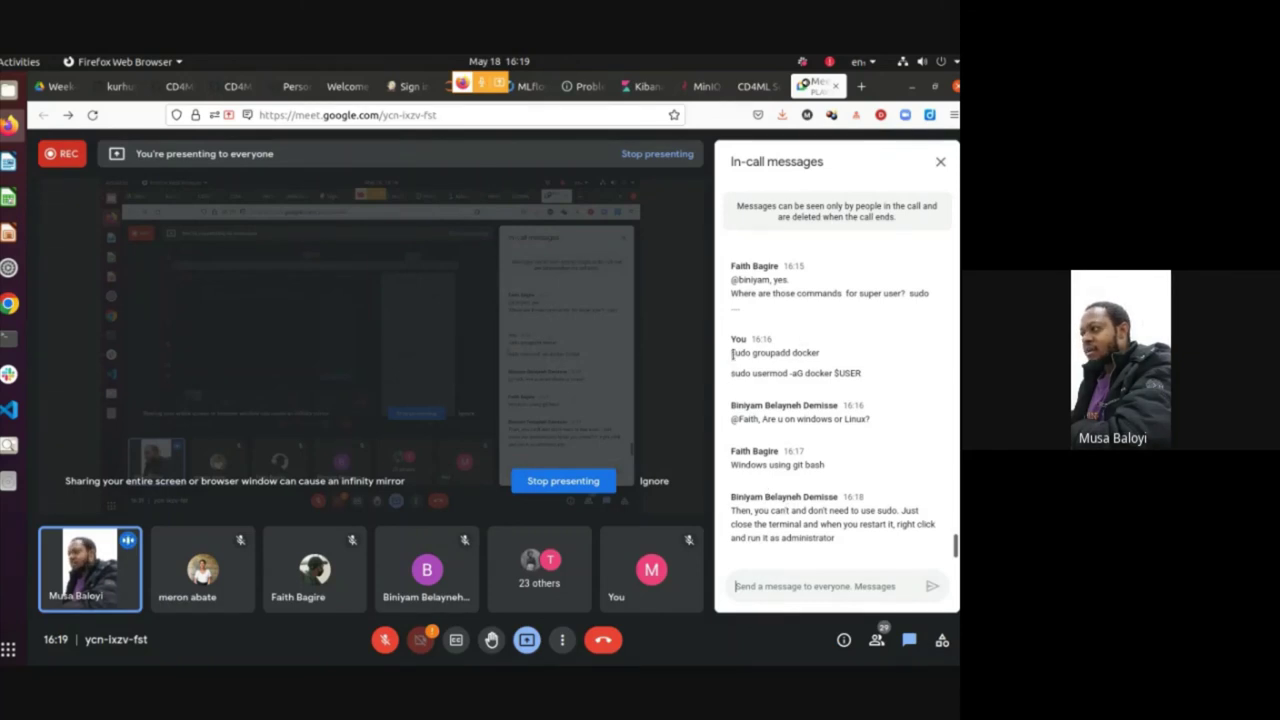
left_click_drag(733, 352, 852, 378)
left_click(895, 452)
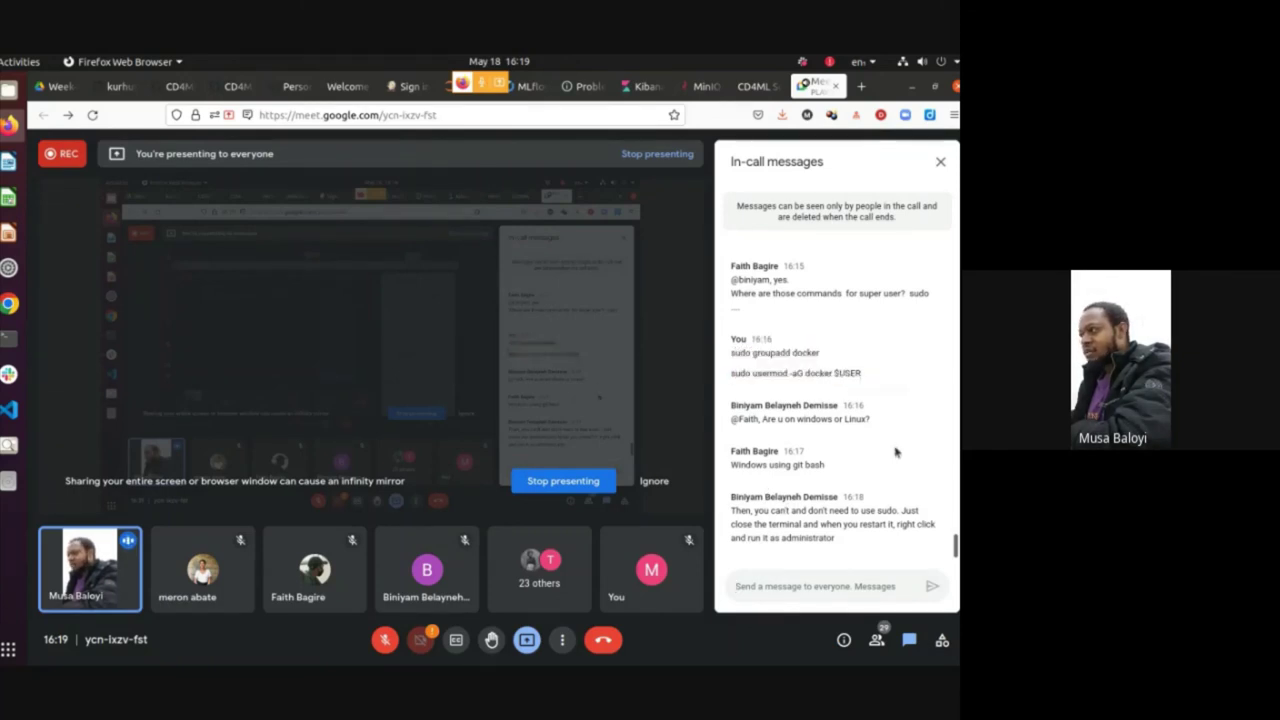
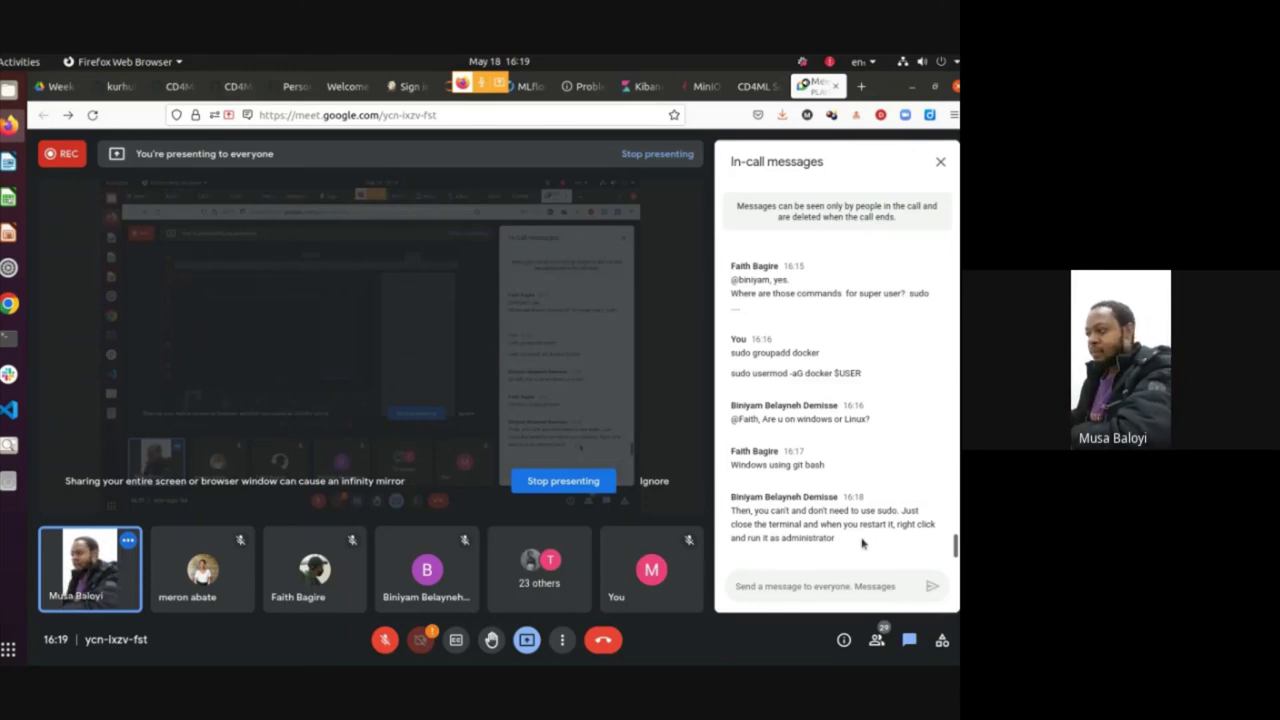
scroll(816, 483, "up", 2)
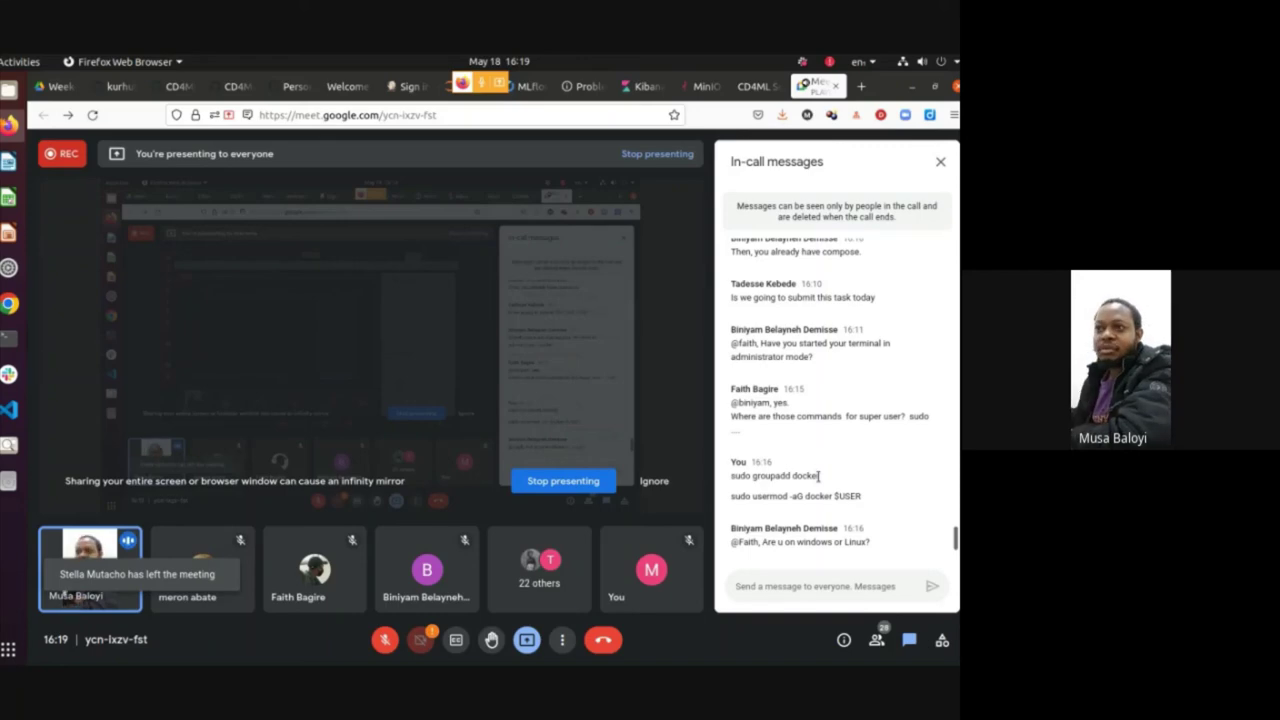
left_click(9, 338)
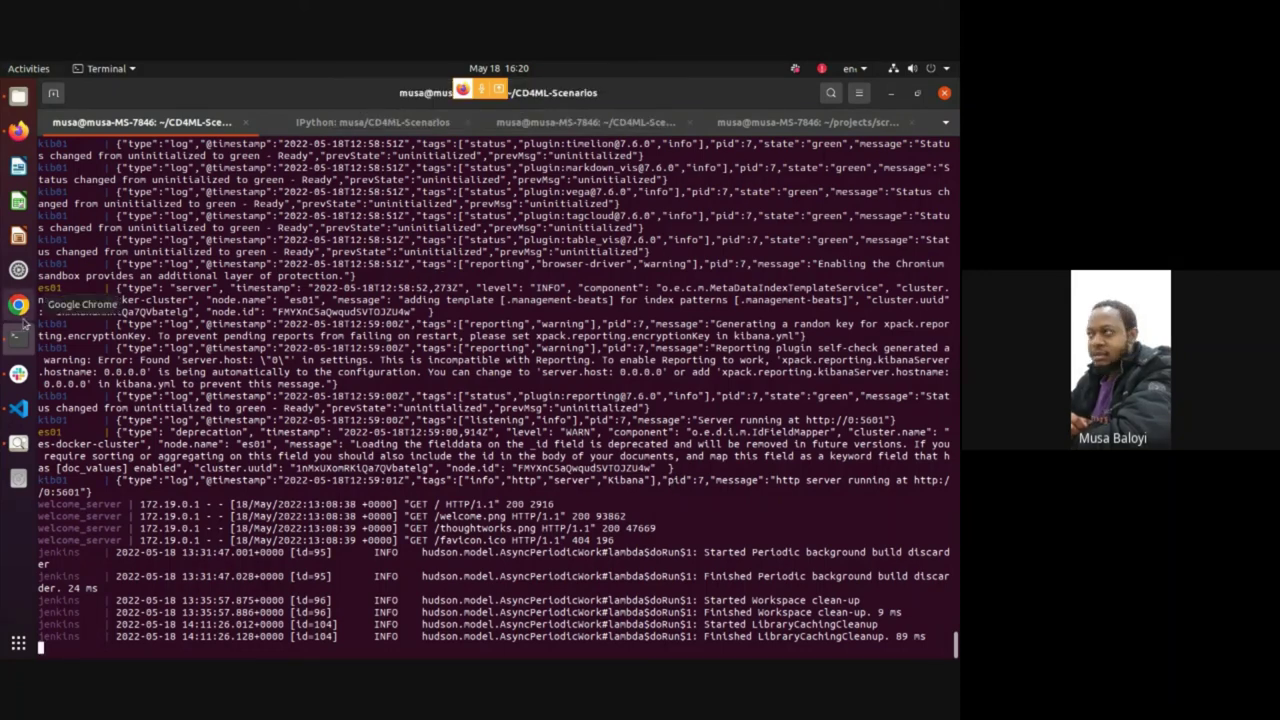
Switch to the Google Meet call in Firefox and read the attendees' newest in-call messages about their Docker progress
left_click(18, 130)
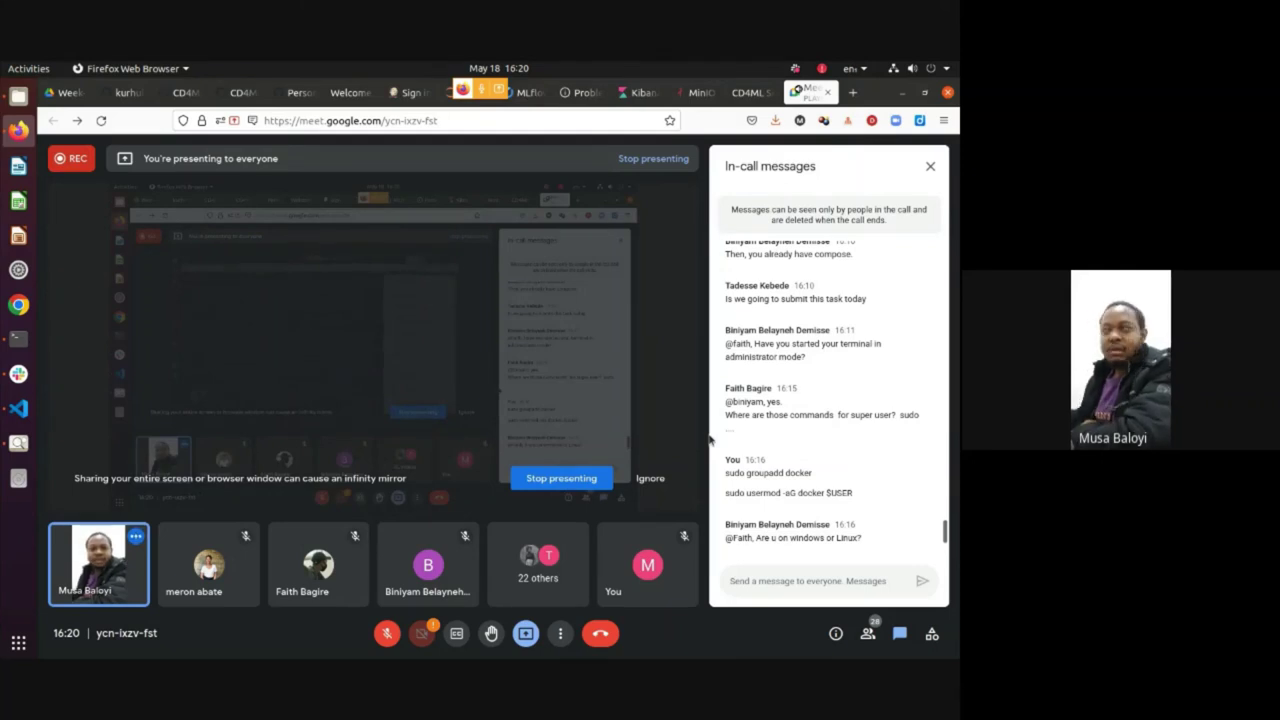
left_click(530, 67)
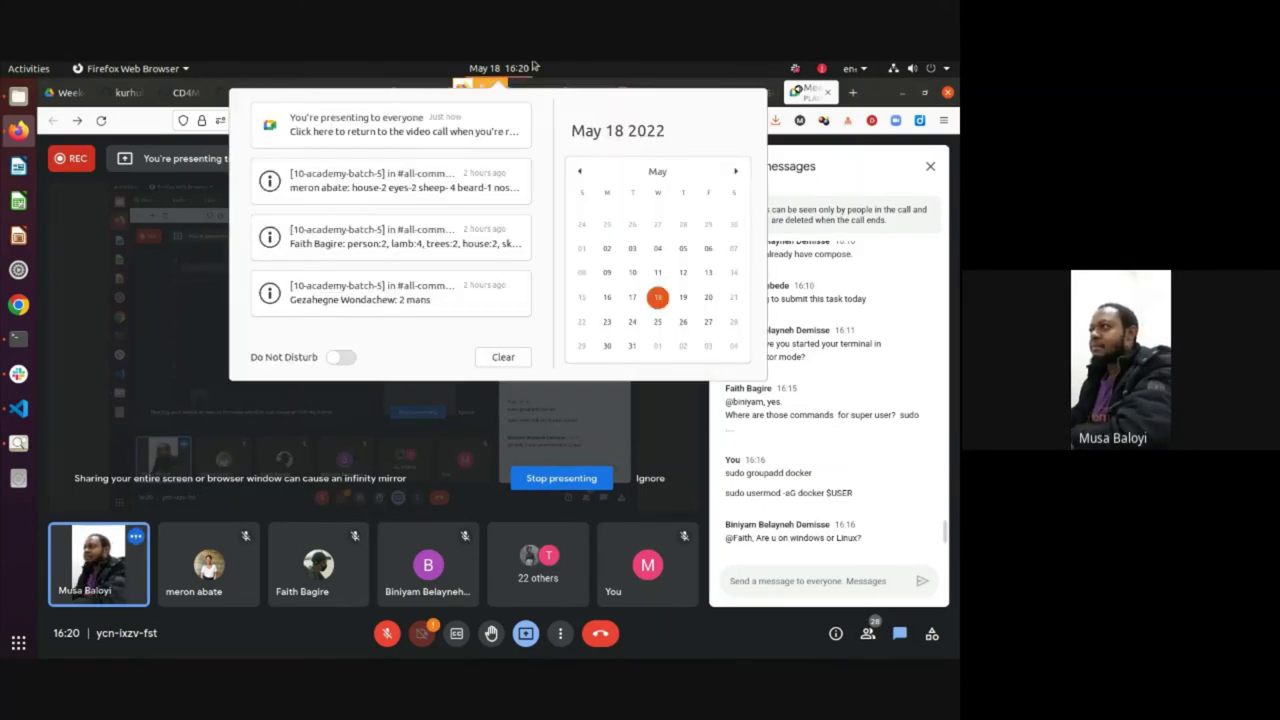
left_click(593, 66)
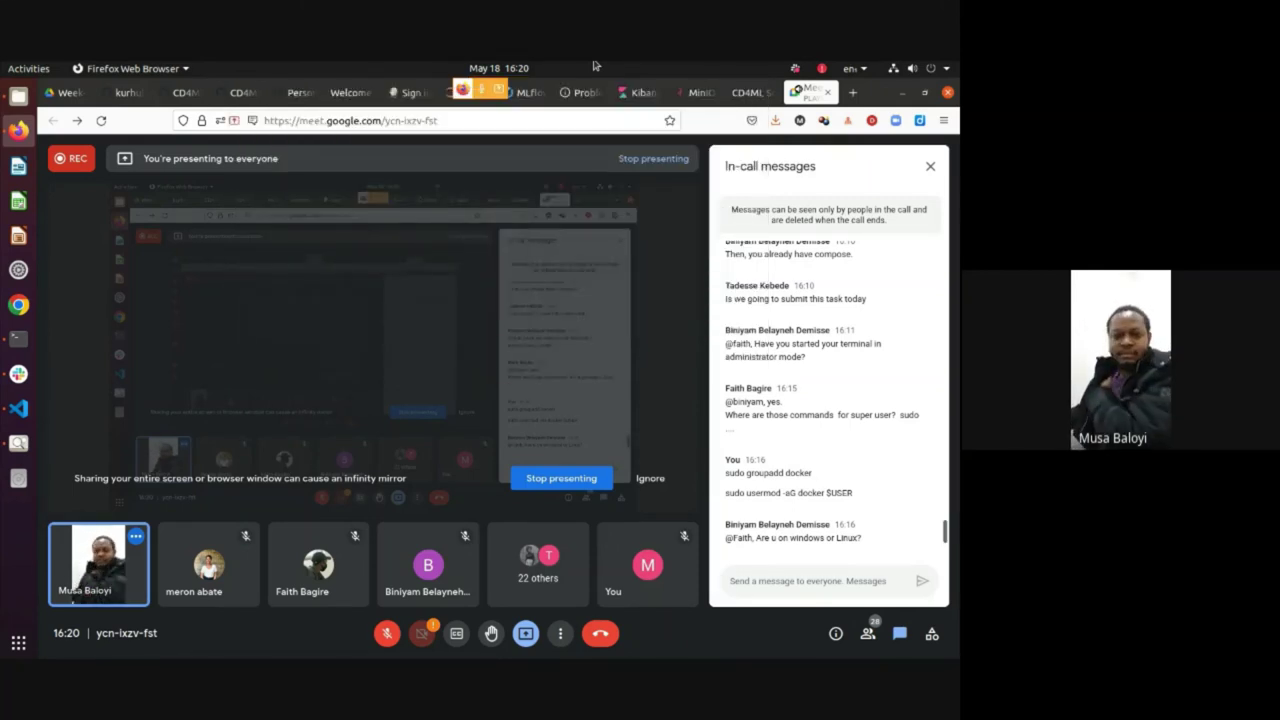
scroll(800, 424, "down", 3)
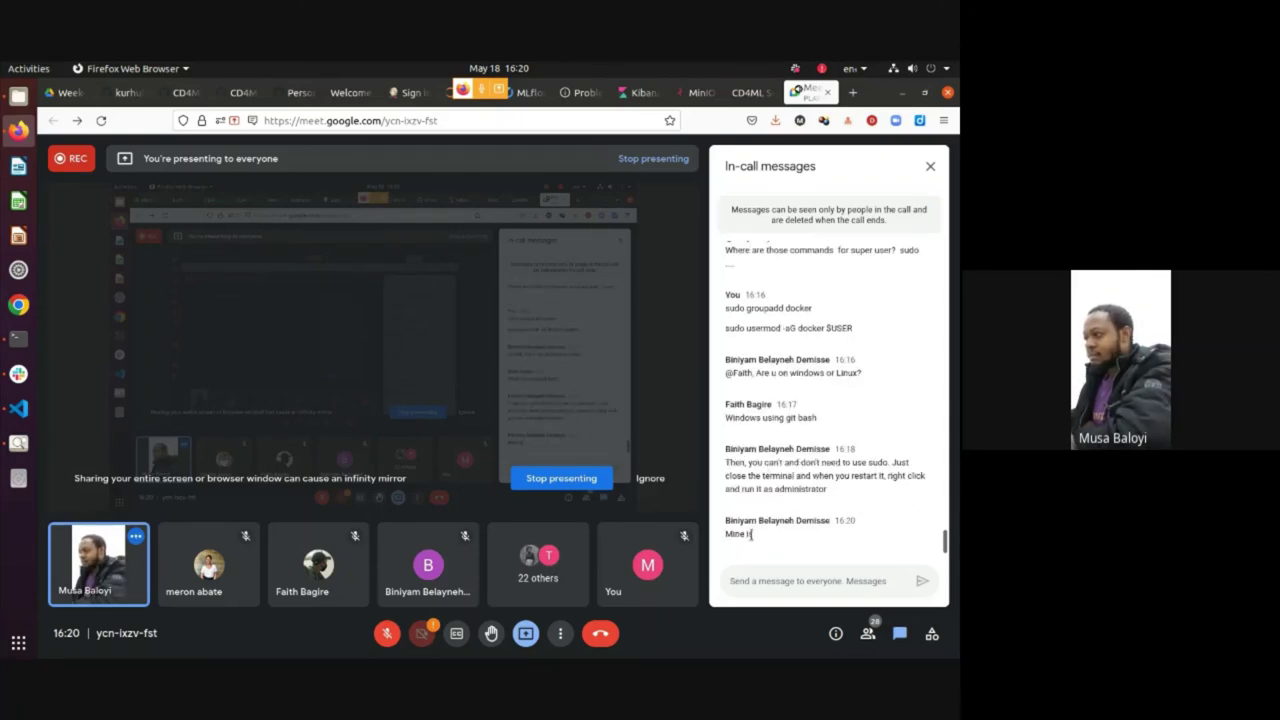
triple_click(751, 534)
left_click(842, 495)
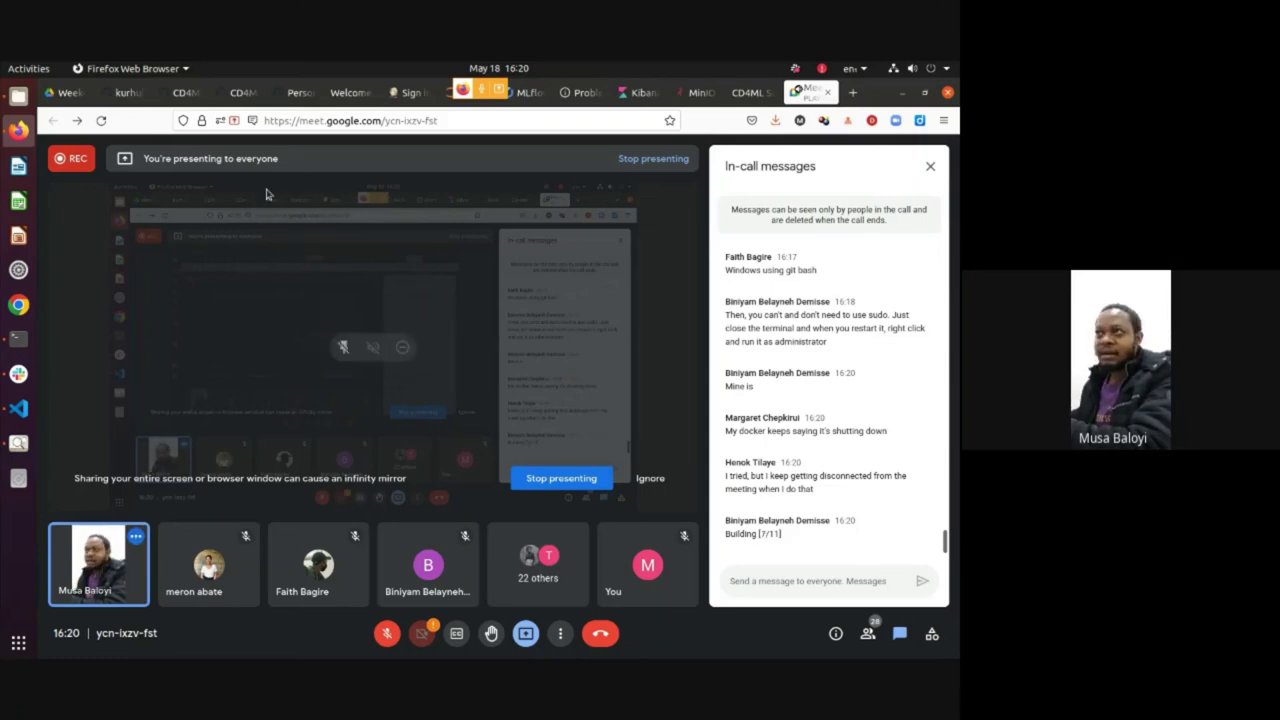
Bring up the 1-SystemSetup.md instructions on GitHub and skim the Jenkins password, Docker settings and local environment sections
left_click(186, 93)
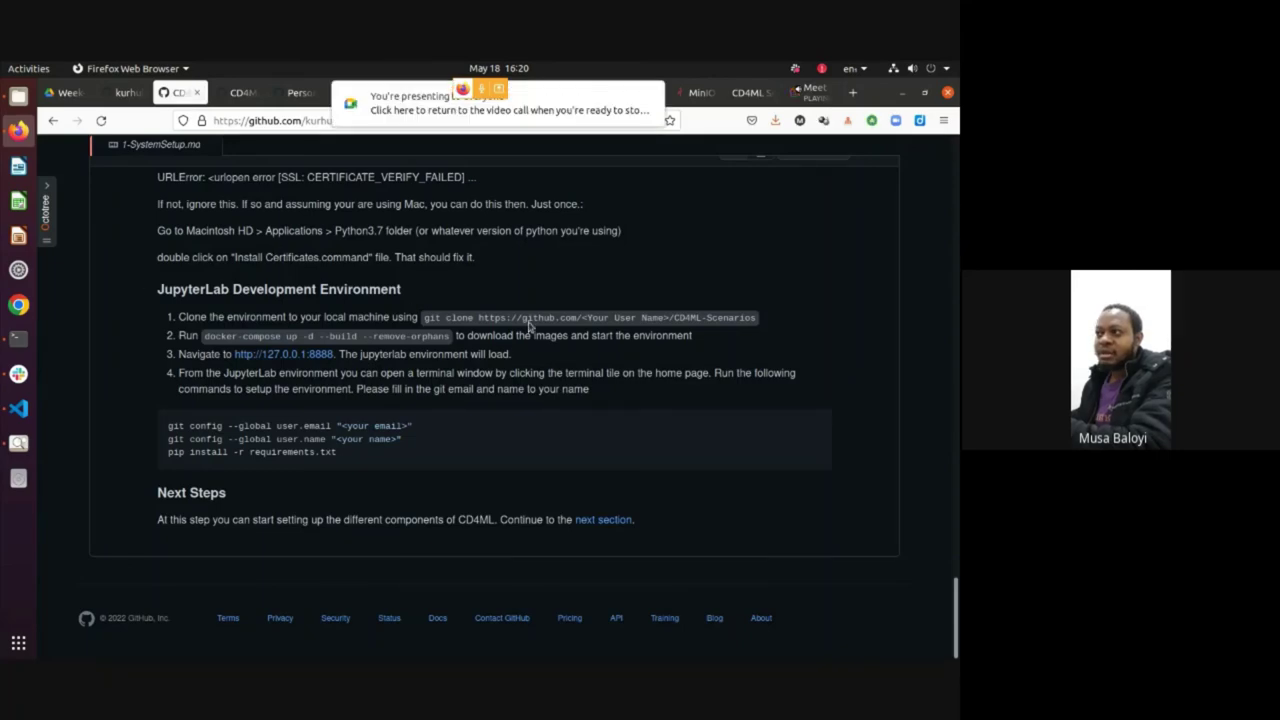
scroll(535, 328, "up", 15)
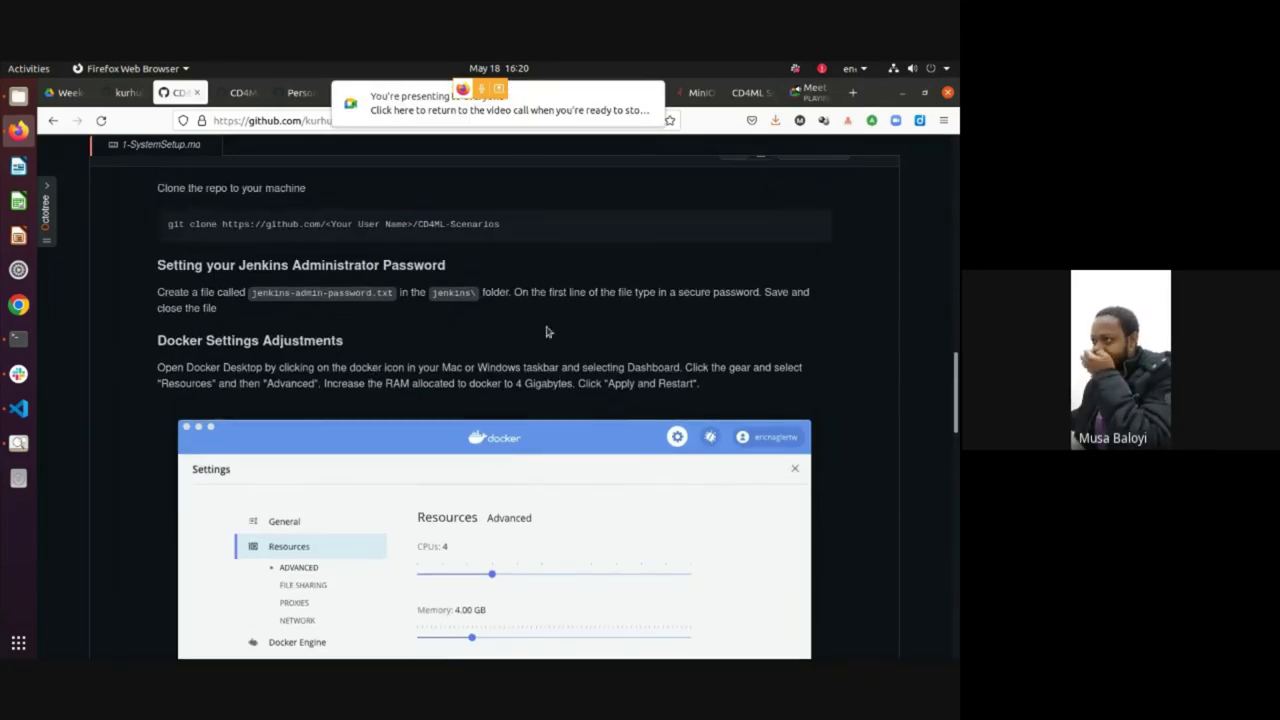
scroll(547, 331, "down", 10)
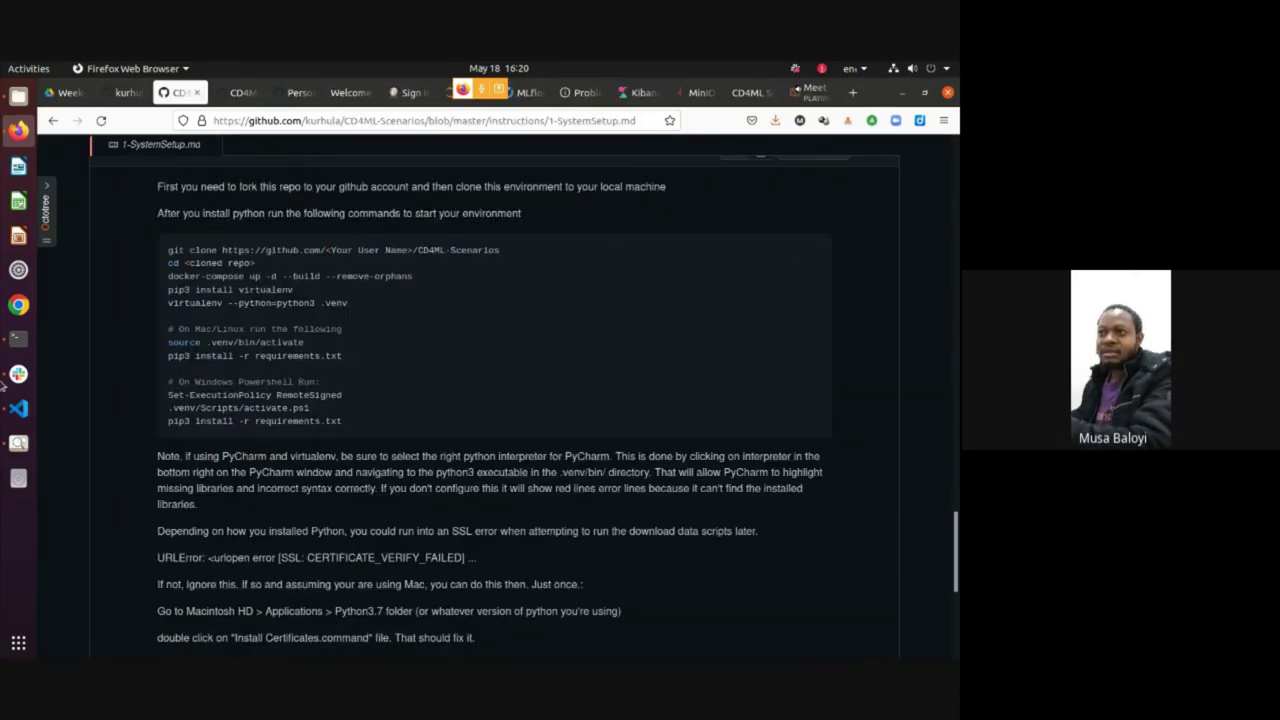
Check the service logs in the Terminal and requirements.txt in Visual Studio Code, and return to Firefox
left_click(16, 339)
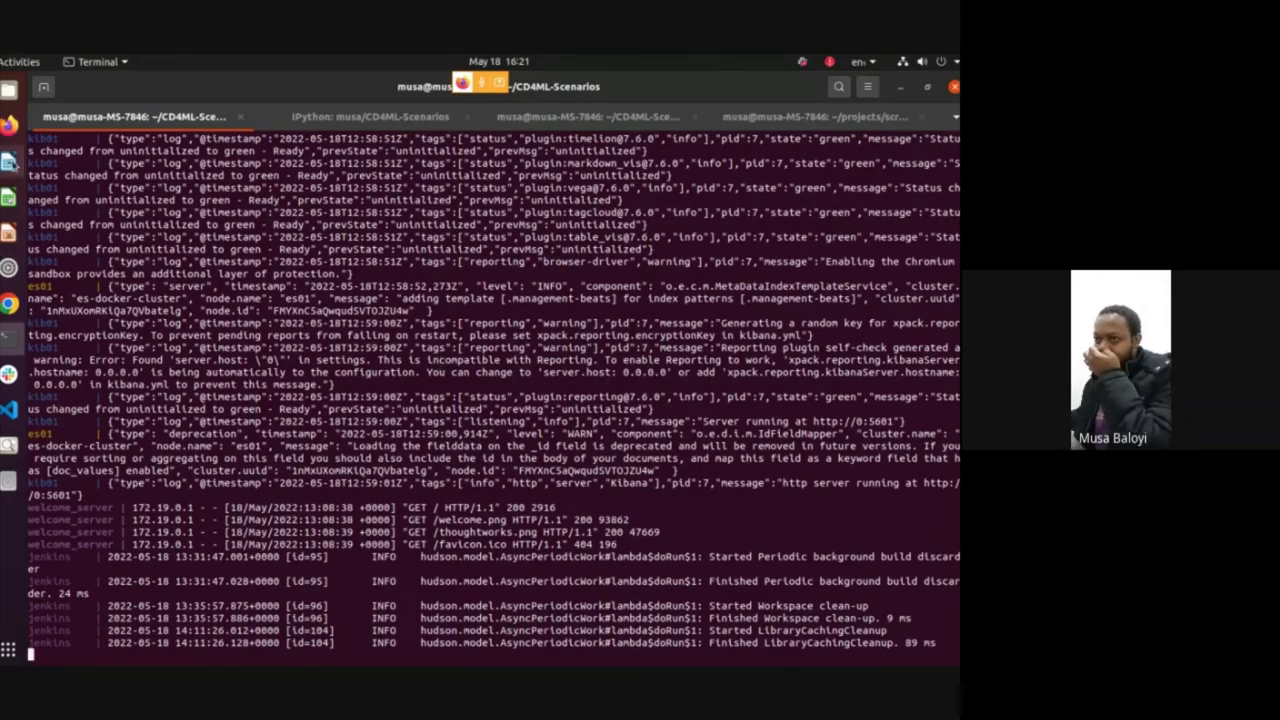
key("alt+Tab")
left_click(526, 310)
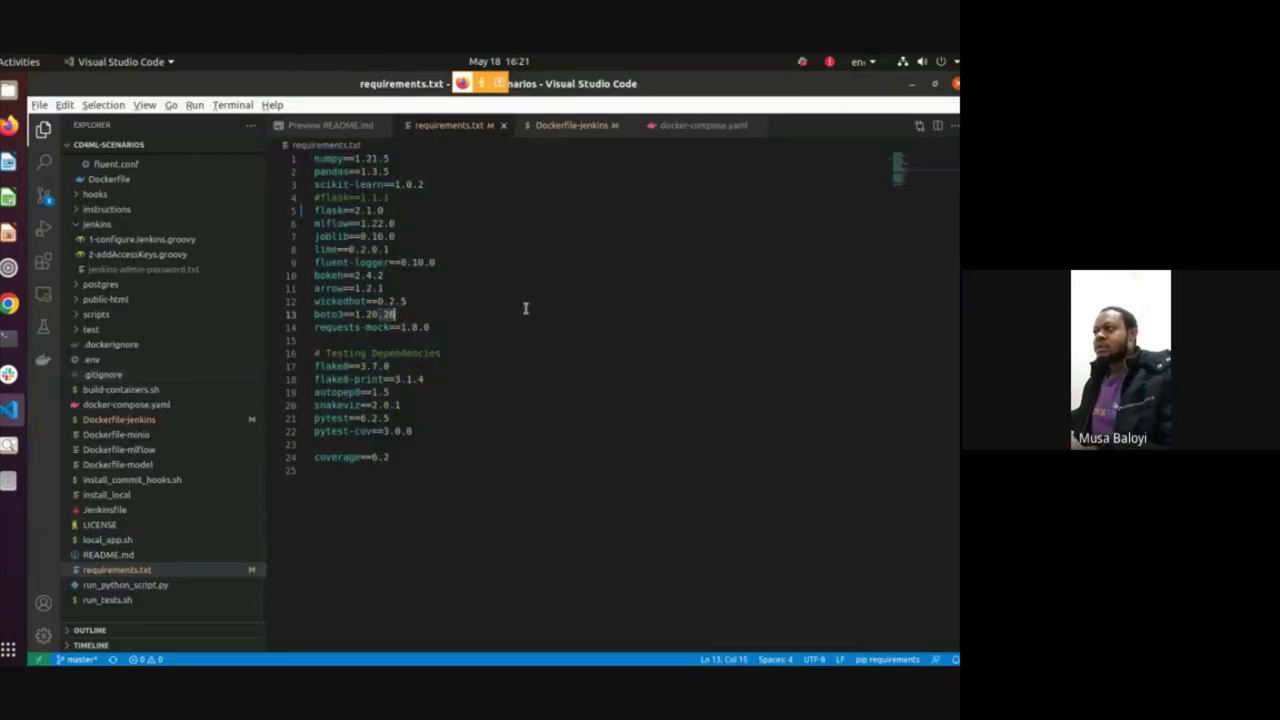
key("alt+Tab")
key("alt+Tab")
Go through the 1-SystemSetup.md page to its Next Steps part and open the next section
scroll(844, 380, "up", 10)
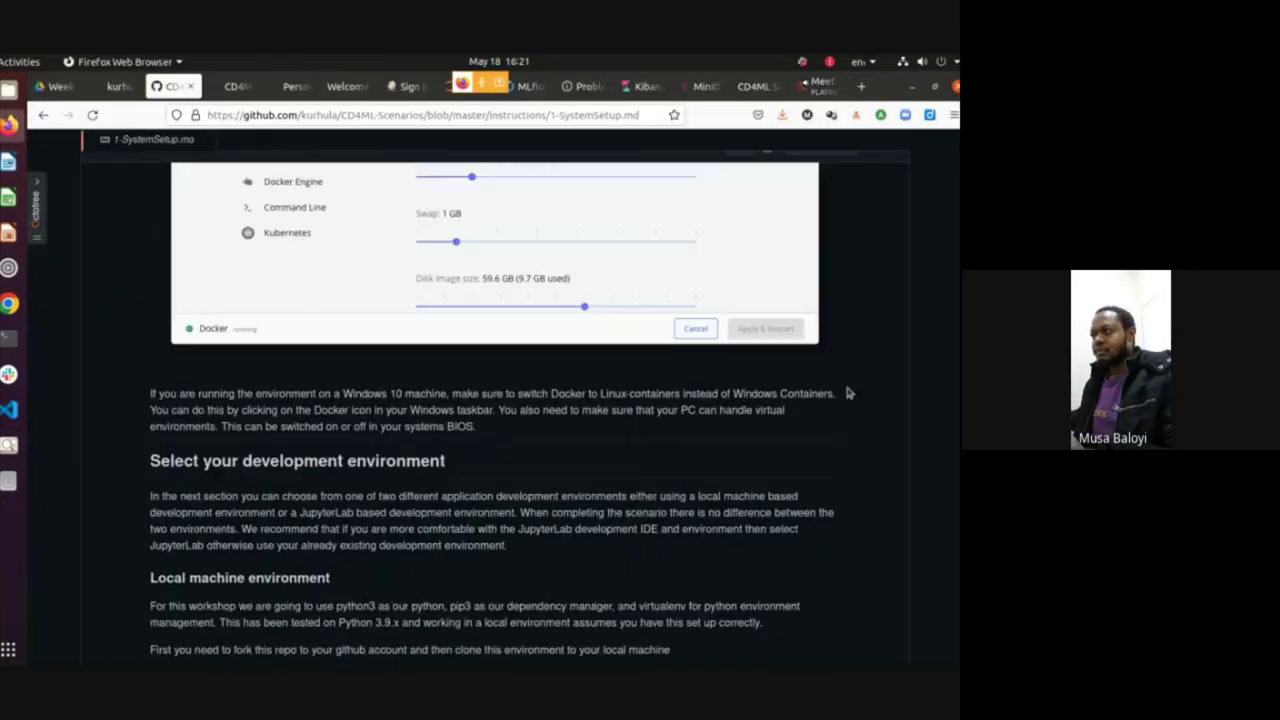
scroll(844, 489, "down", 10)
scroll(827, 525, "down", 5)
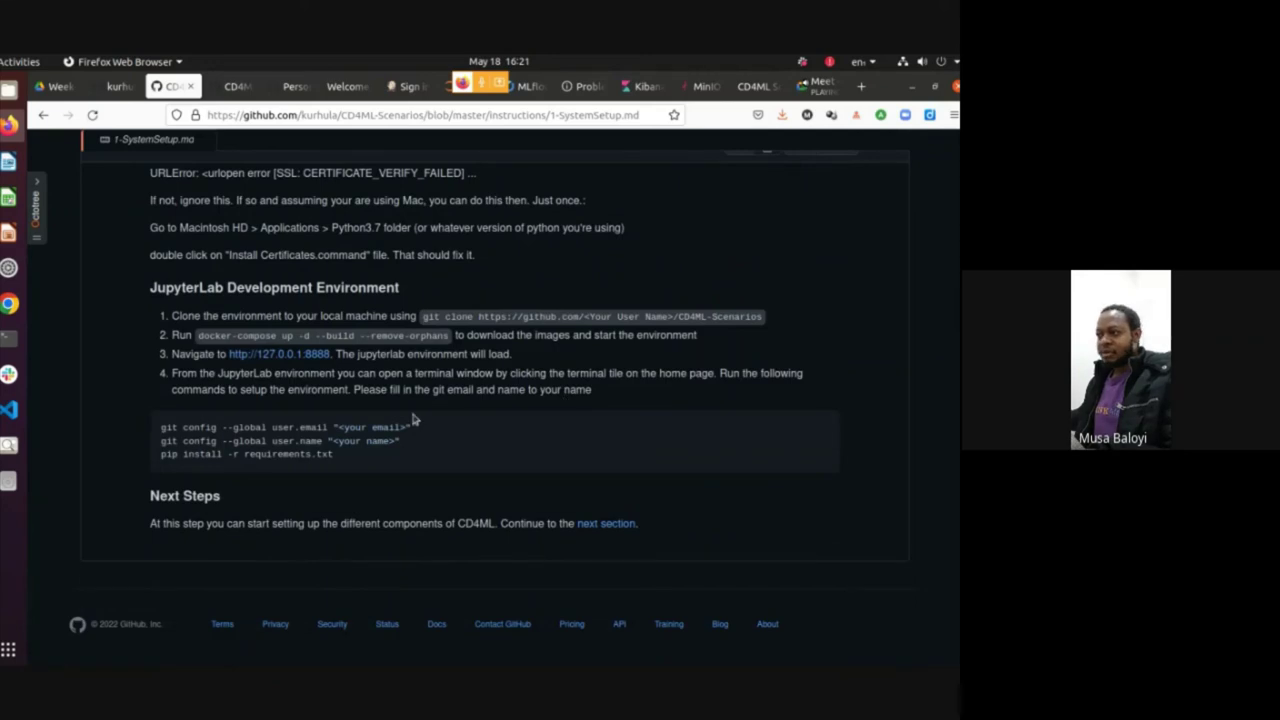
left_click(607, 524)
Close the extra CD4ML tab and the GitHub personal access tokens tab, and return to the 2-SetupJenkins.md page
left_click(212, 87)
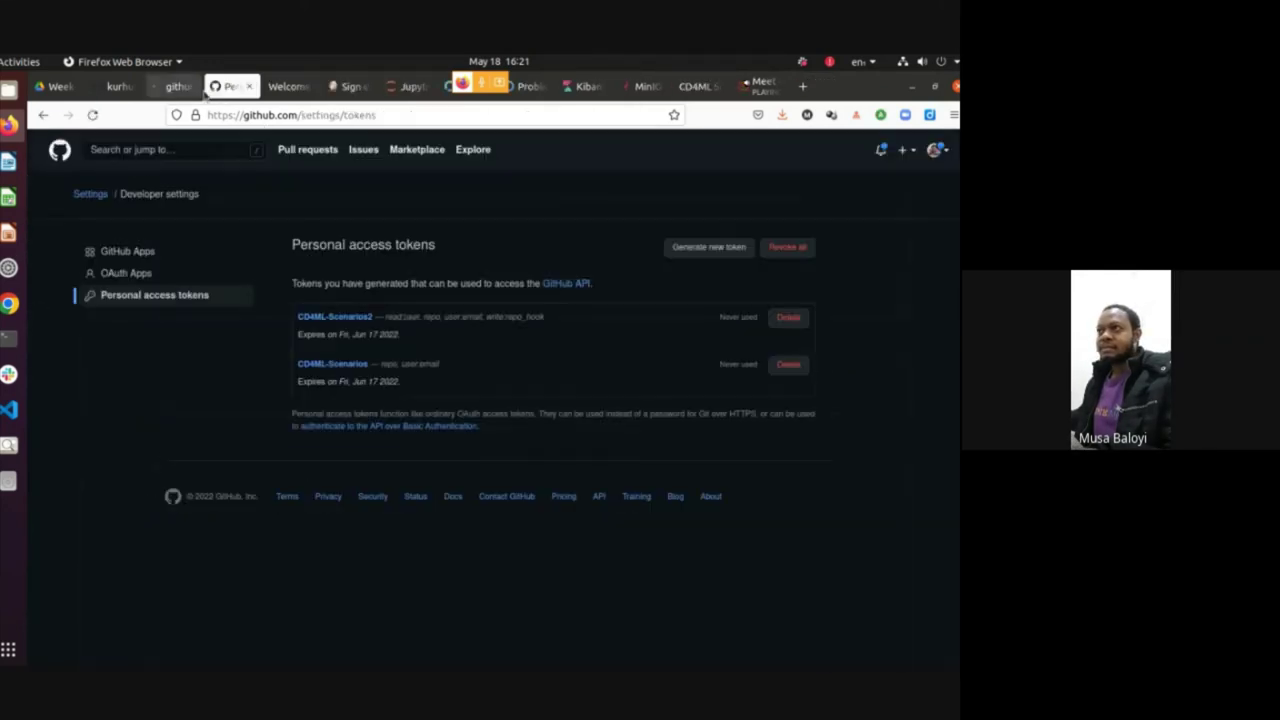
left_click(250, 87)
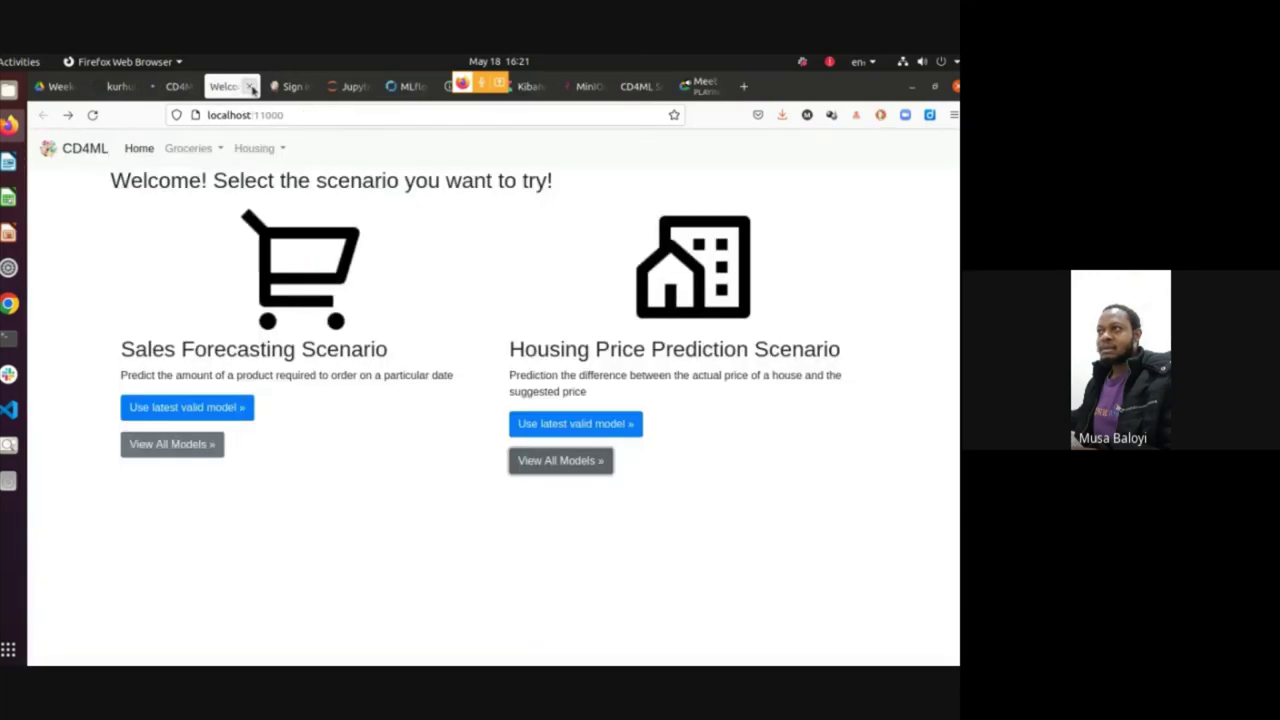
left_click(178, 87)
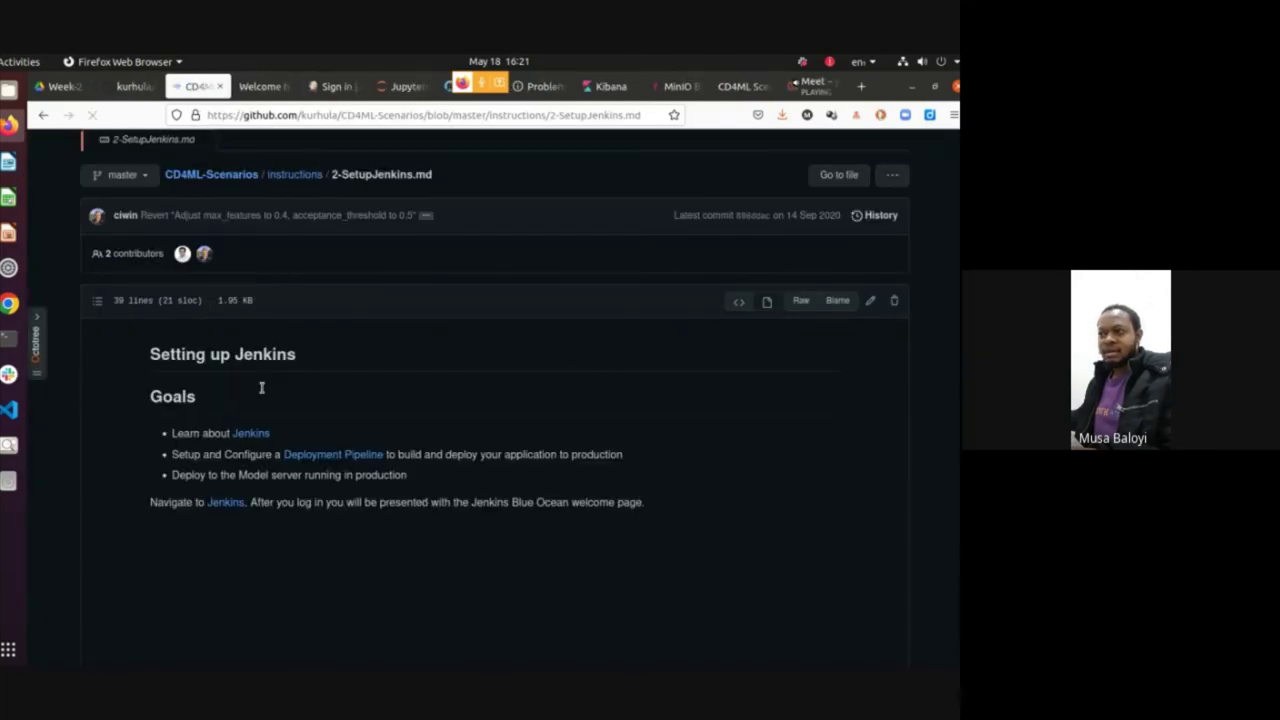
Examine the Setting up Jenkins instructions, from the goals and sample house price prediction form to the pipeline run options
scroll(261, 388, "down", 3)
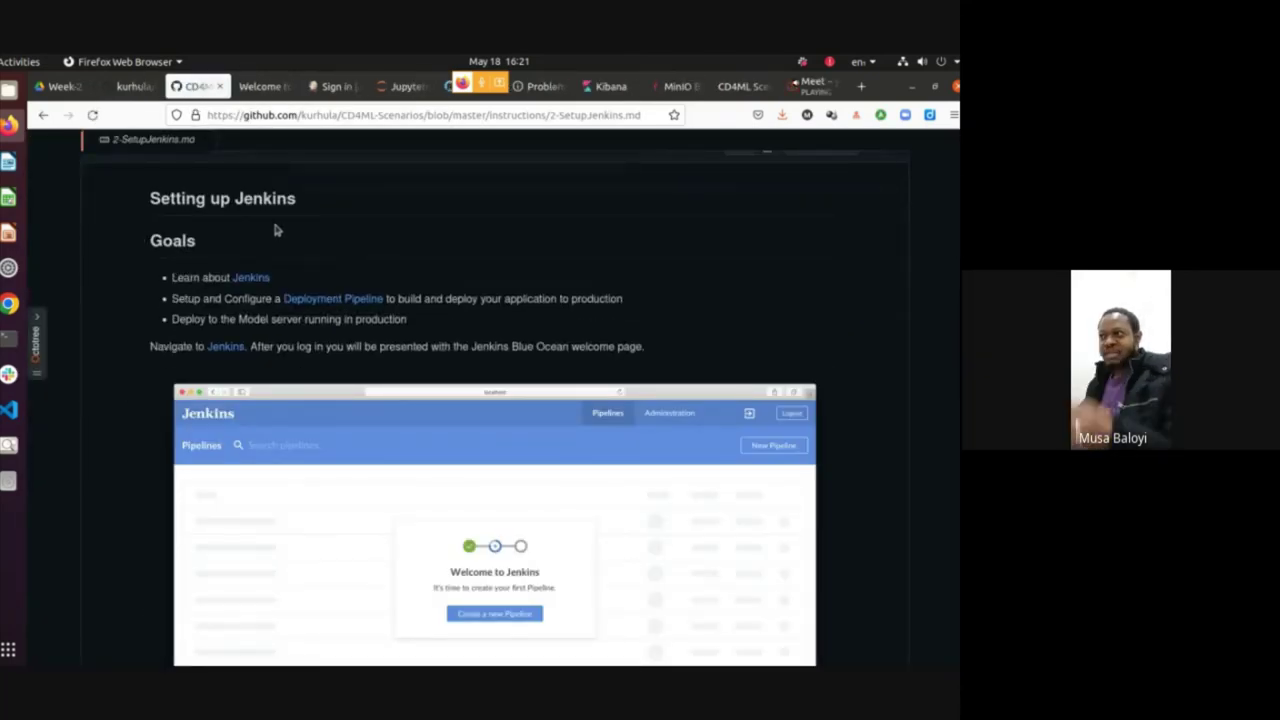
scroll(277, 240, "down", 3)
scroll(277, 246, "up", 5)
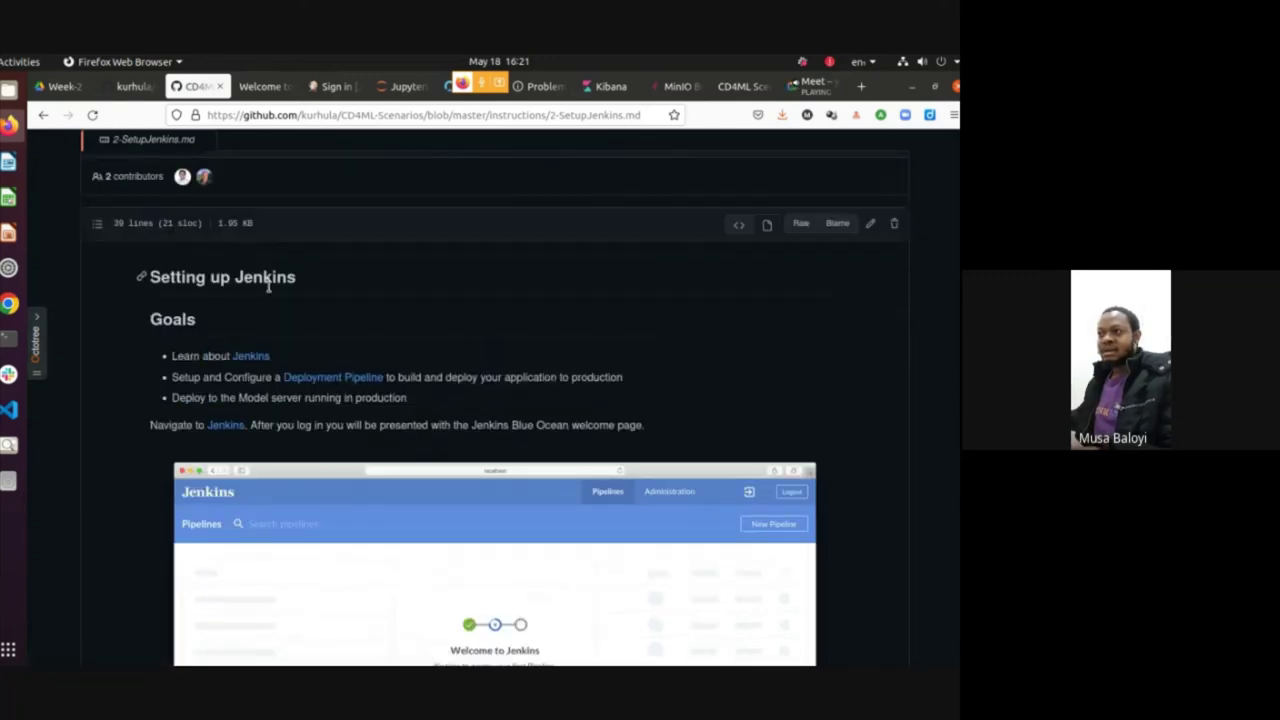
scroll(377, 343, "down", 15)
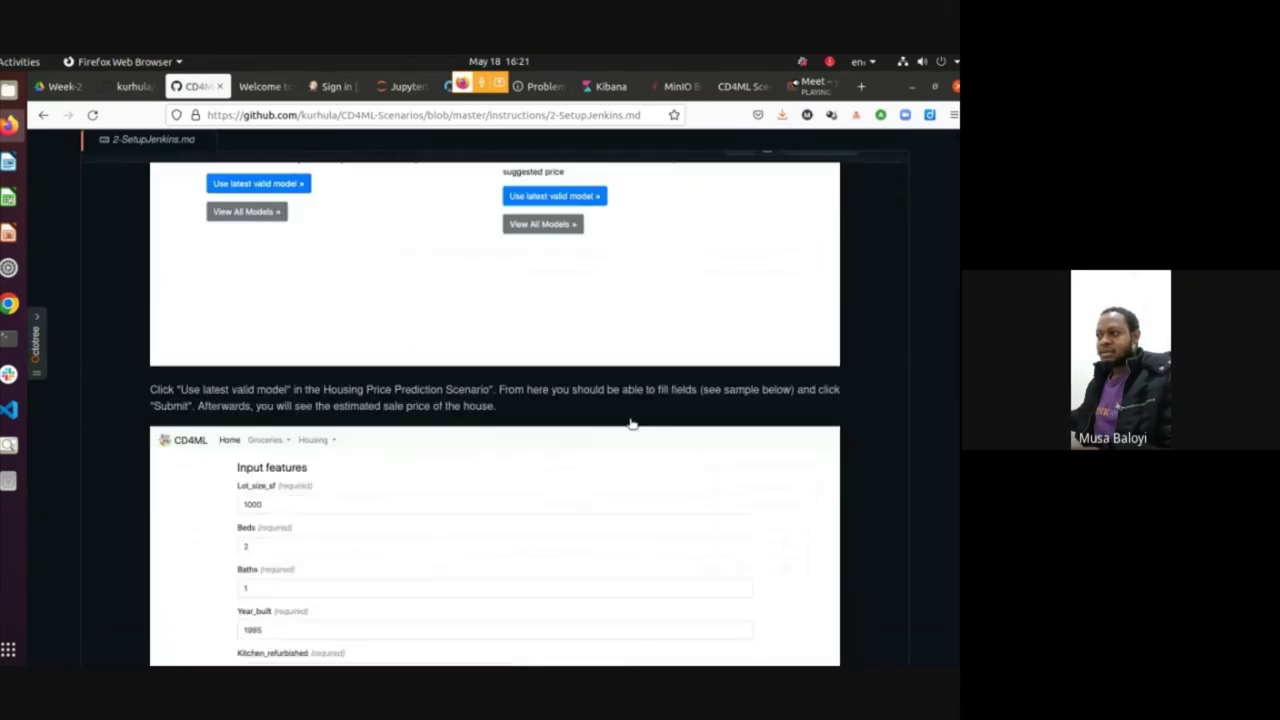
scroll(632, 424, "down", 15)
scroll(626, 434, "up", 10)
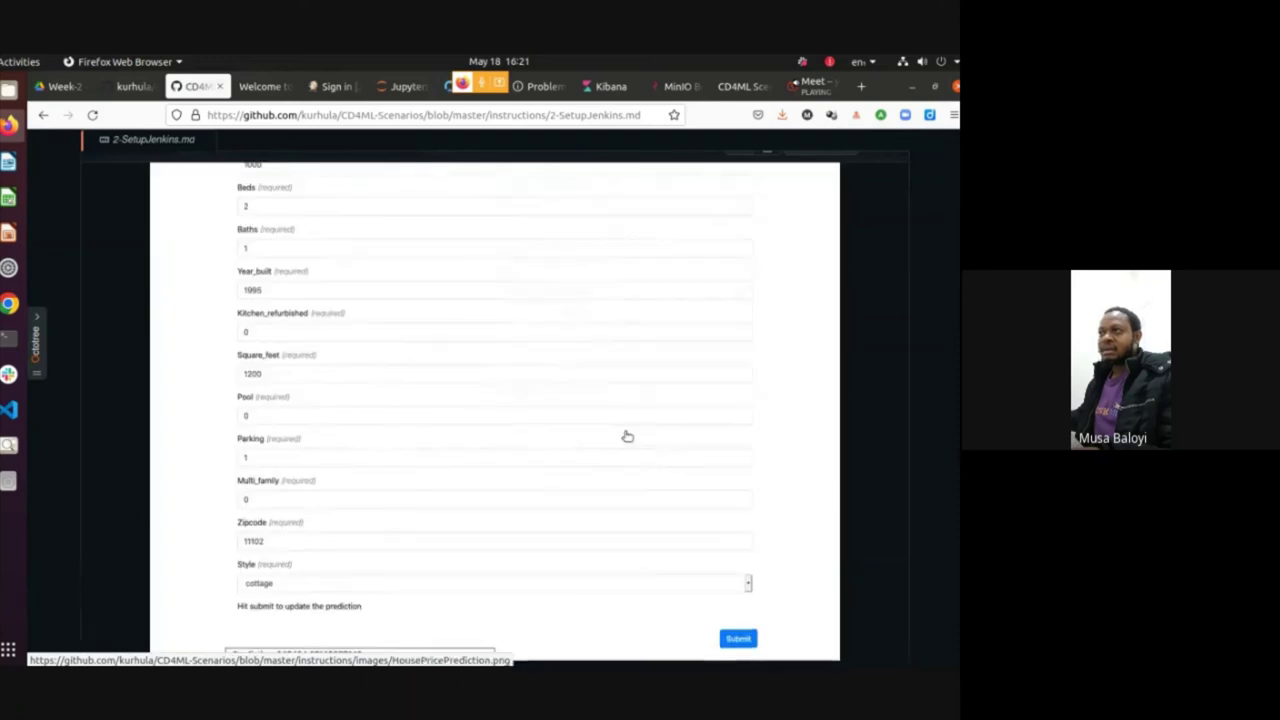
scroll(626, 434, "up", 10)
scroll(617, 430, "down", 8)
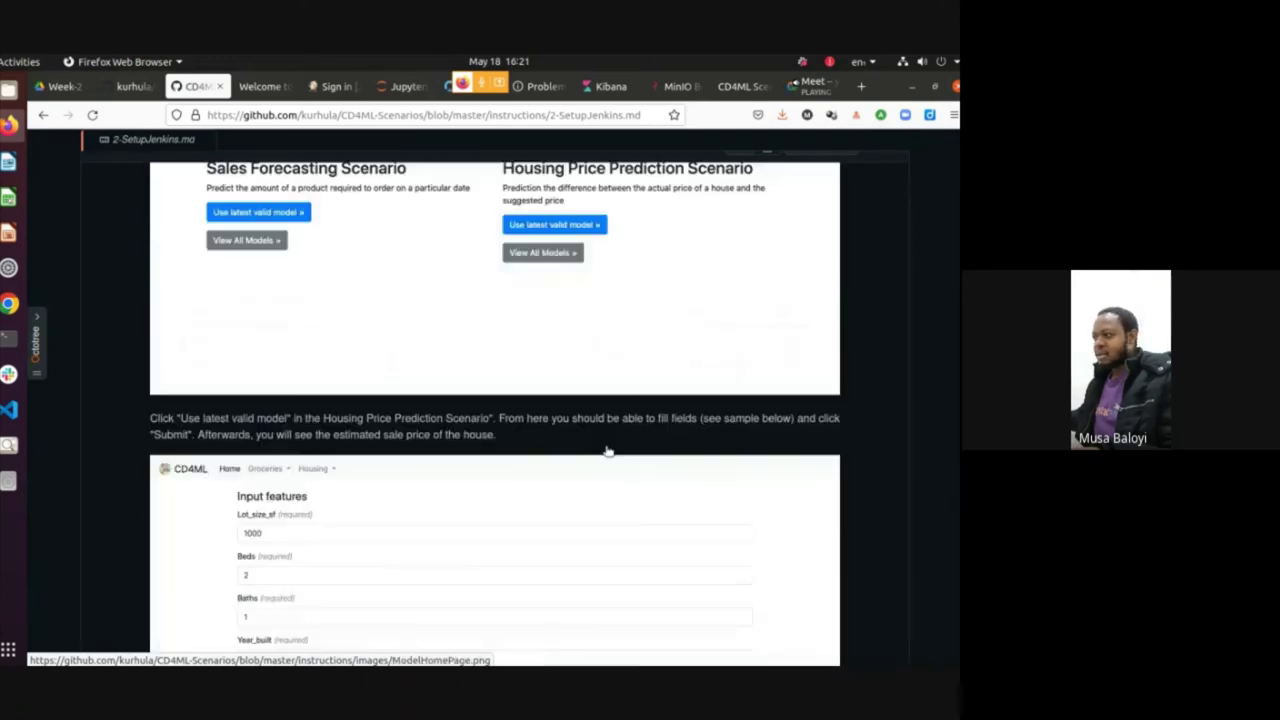
scroll(605, 450, "down", 10)
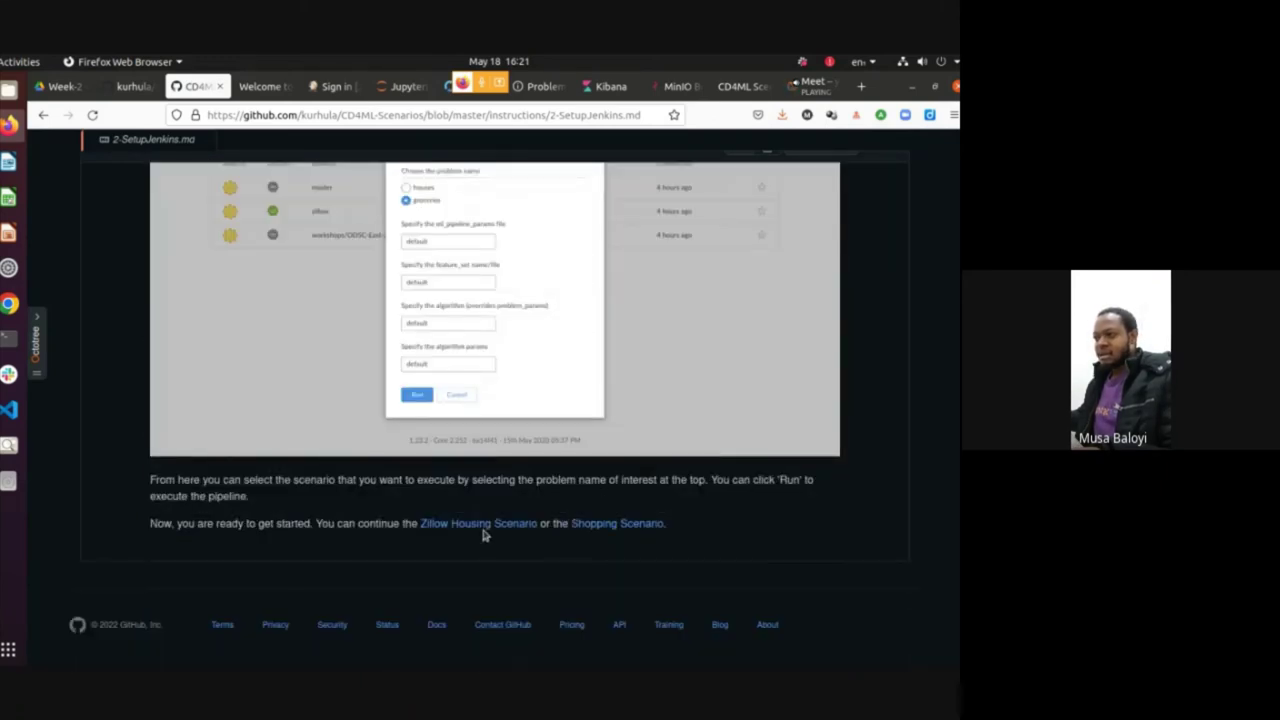
Open the Zillow Housing Scenario and Shopping Scenario links in separate tabs and show the housing page
middle_click(510, 533)
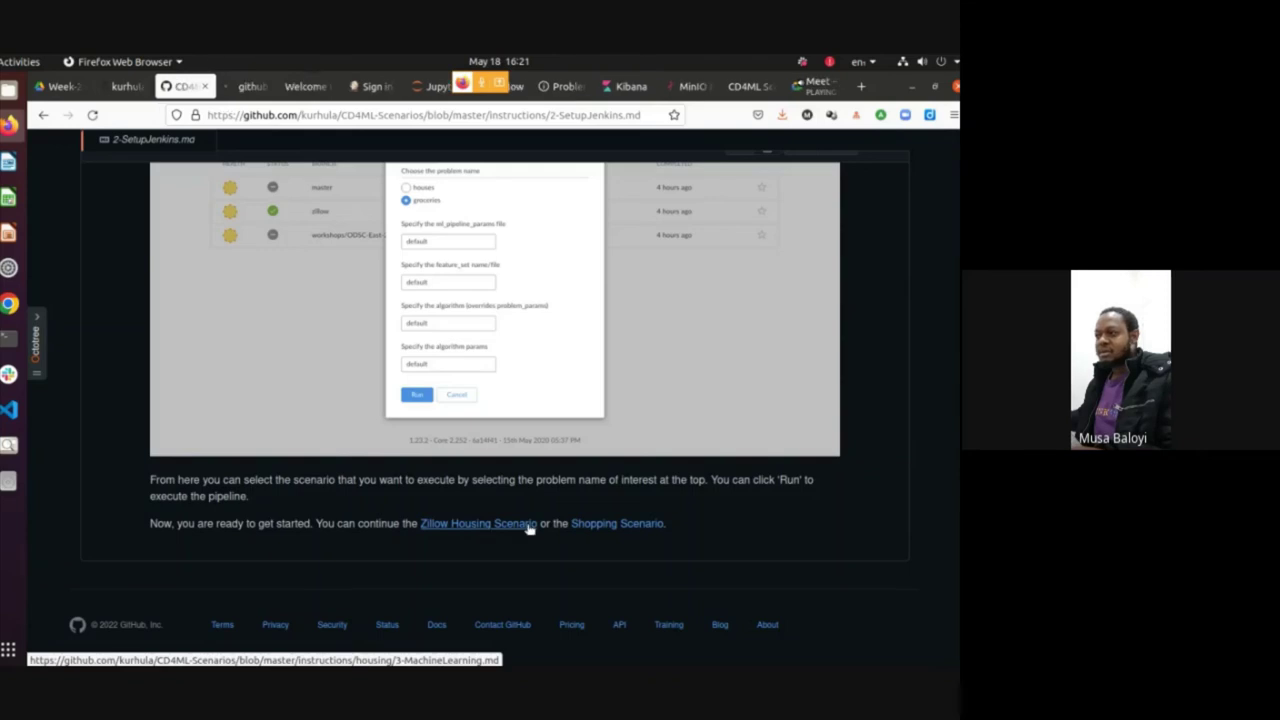
middle_click(621, 529)
left_click(233, 88)
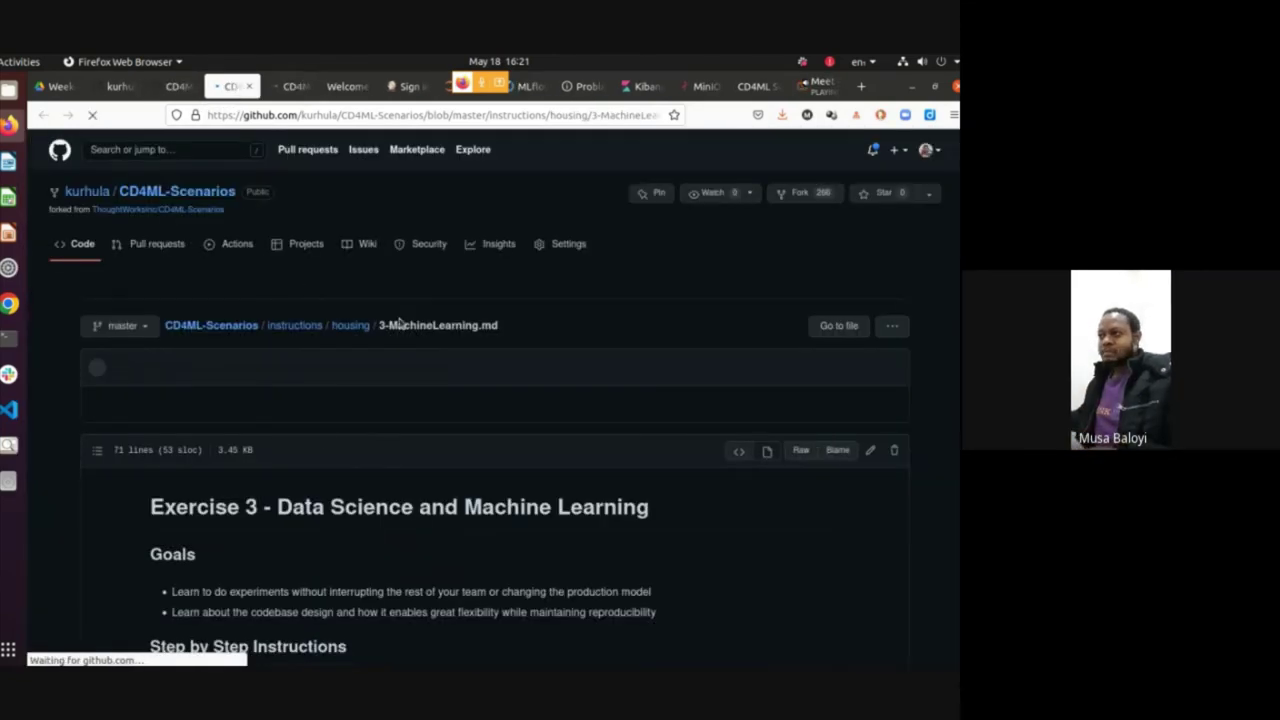
Look through the housing Exercise 3 - Data Science and Machine Learning instructions from the goals to the end of the page
scroll(347, 441, "down", 5)
scroll(586, 377, "up", 3)
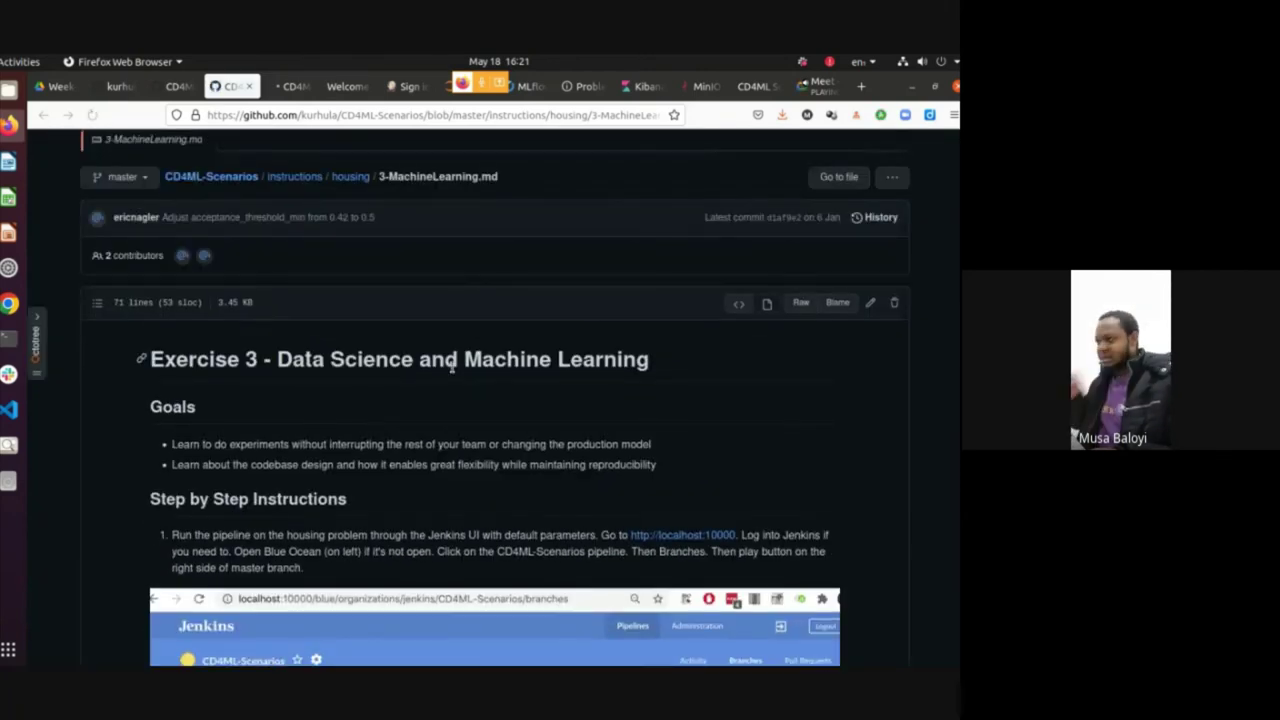
scroll(358, 480, "down", 3)
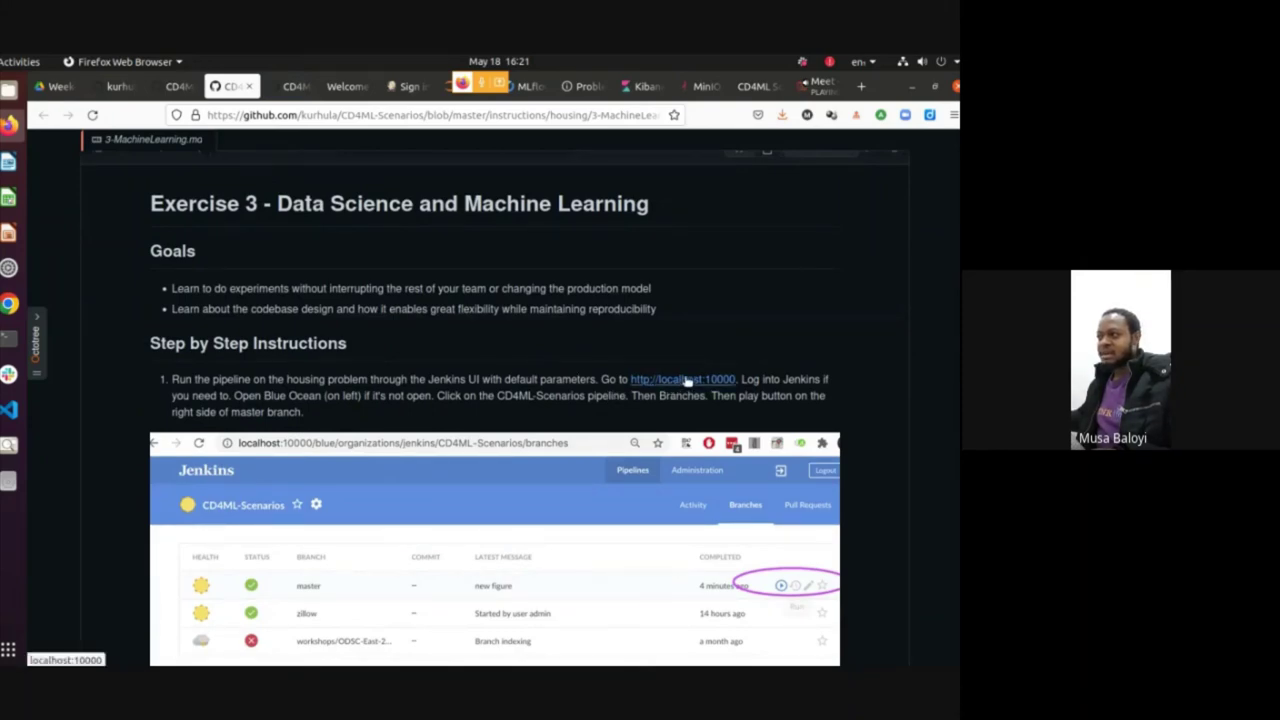
scroll(720, 408, "down", 15)
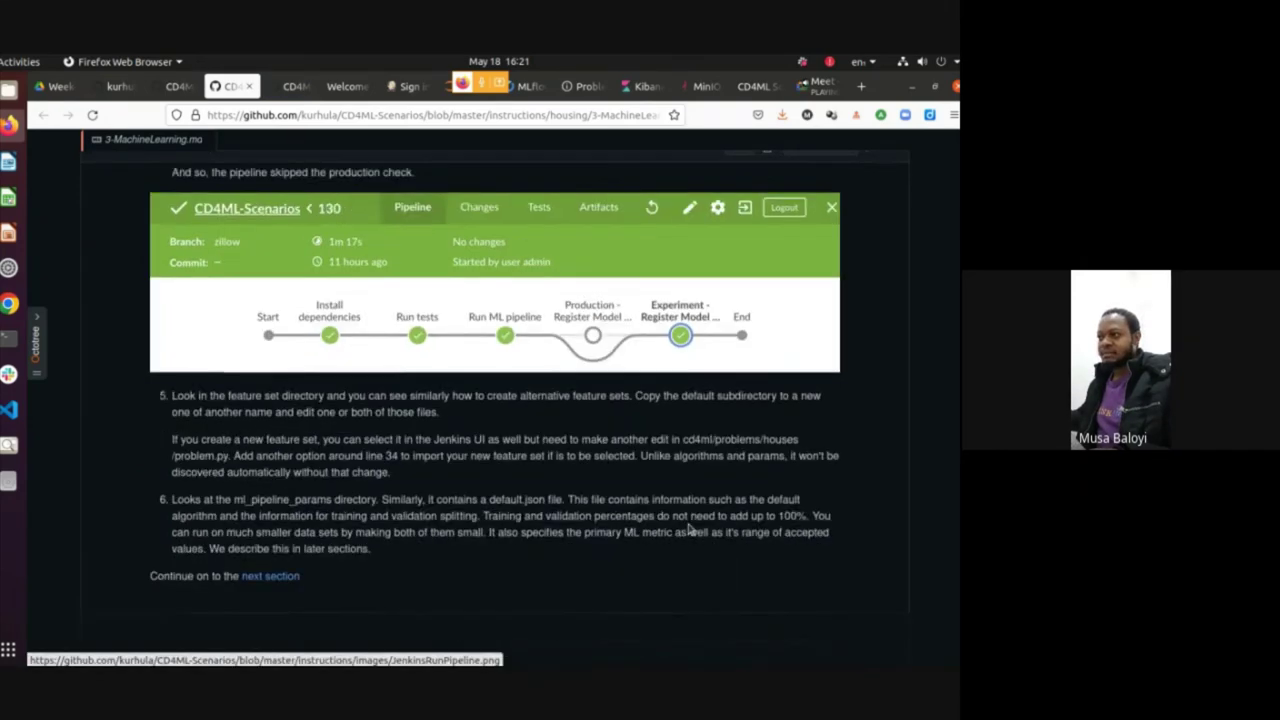
scroll(688, 530, "up", 15)
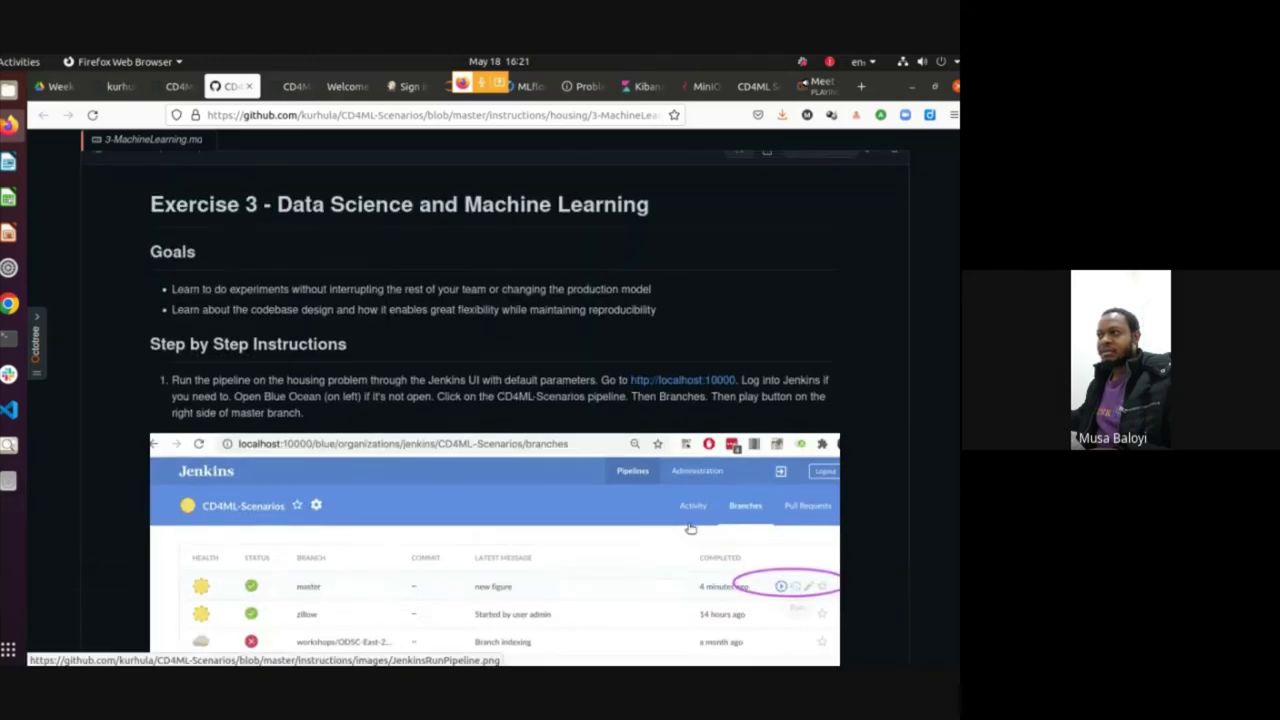
scroll(688, 530, "down", 5)
scroll(688, 530, "down", 10)
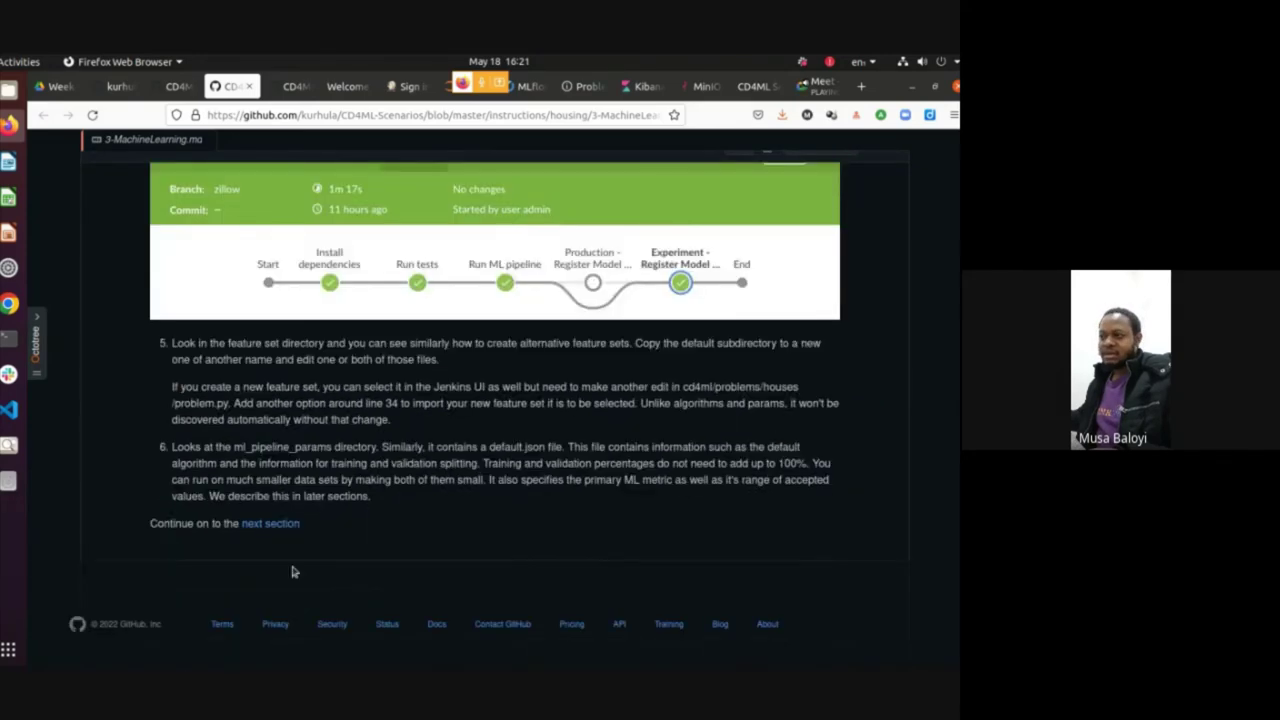
Glance at the groceries ML pipeline instructions, return to the housing exercise and open its next section
left_click(289, 87)
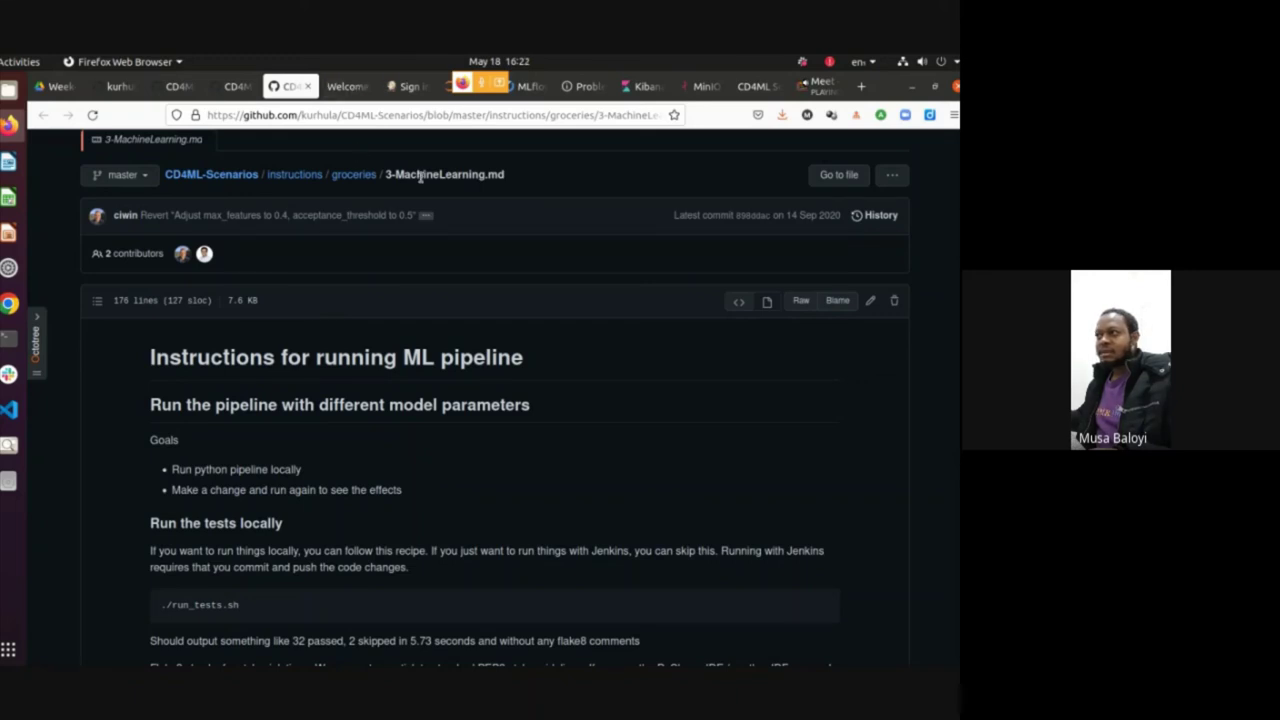
left_click(230, 87)
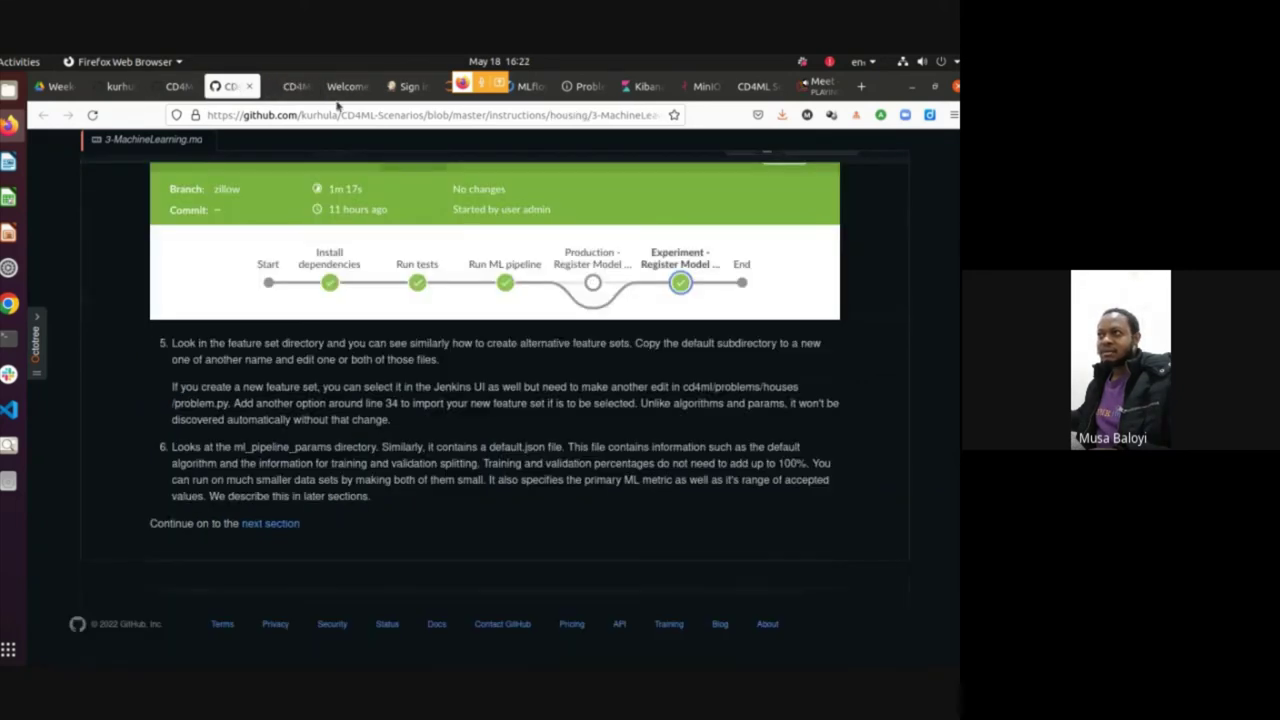
left_click(278, 525)
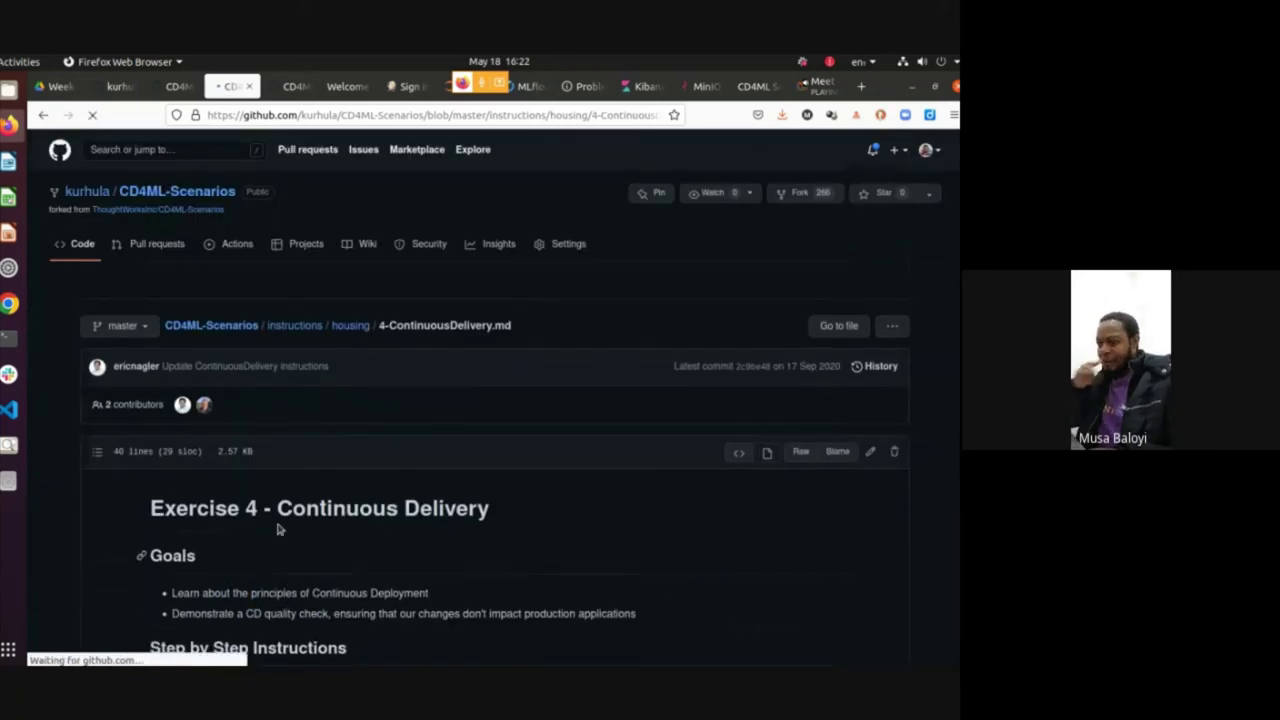
Look through the Exercise 4 - Continuous Delivery instructions, covering the failing pipeline, model listing and lasso fix, and continue to Kibana Visualization
scroll(278, 530, "down", 5)
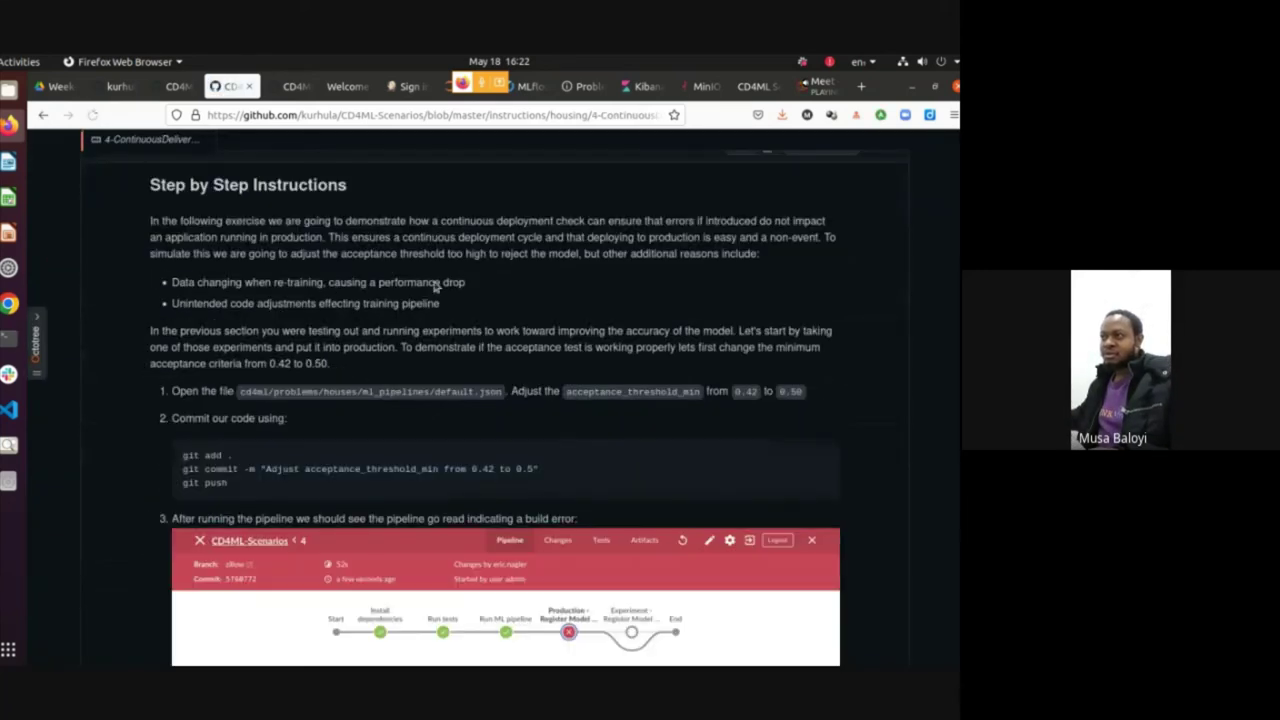
scroll(567, 415, "down", 3)
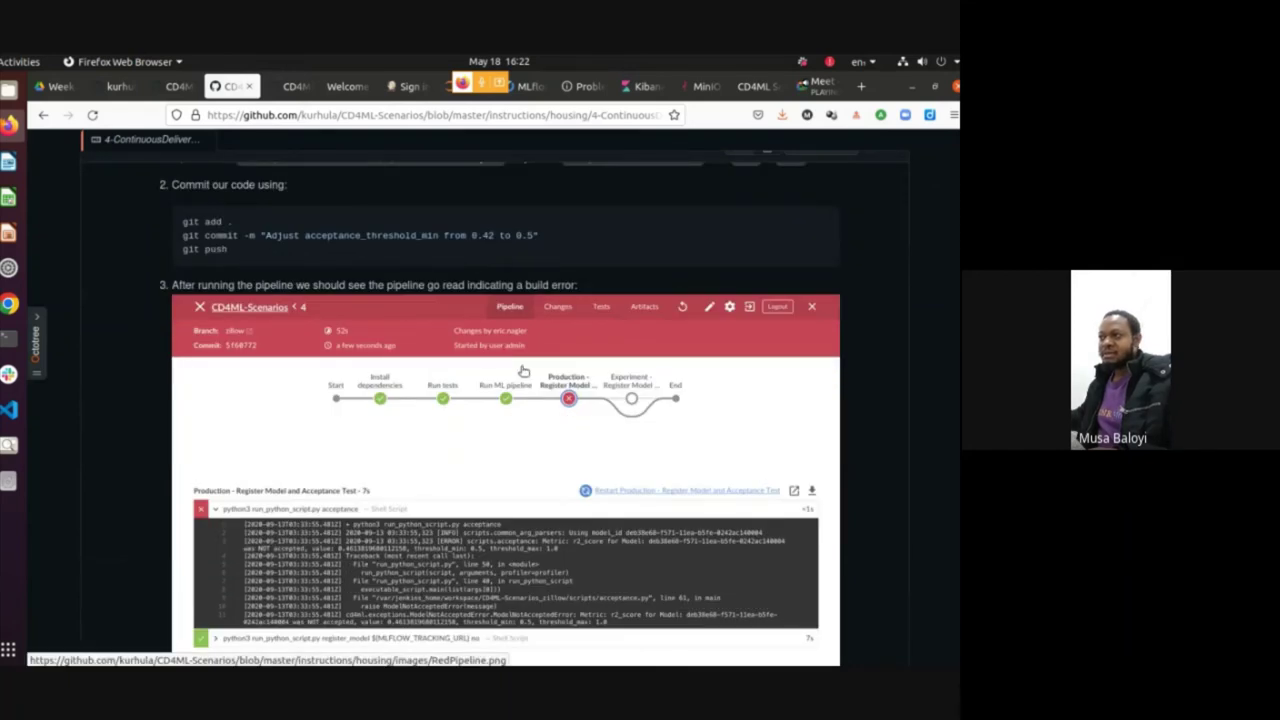
scroll(420, 509, "down", 3)
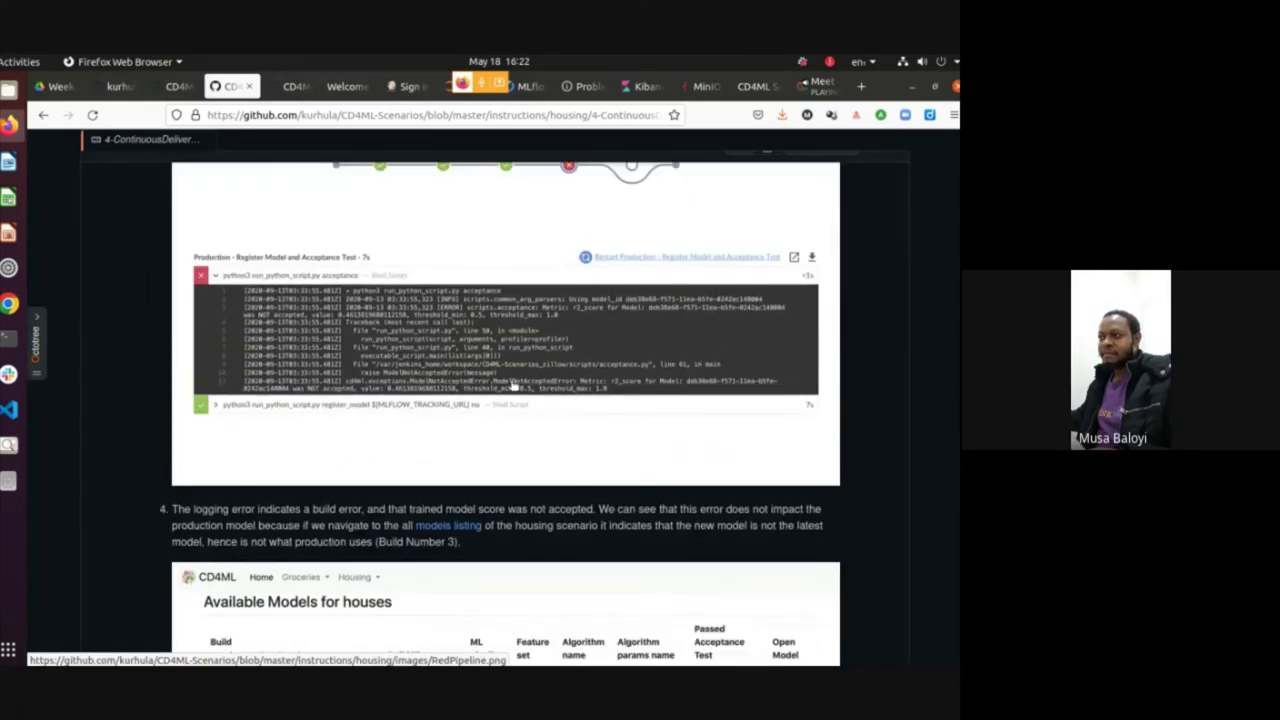
scroll(510, 398, "up", 3)
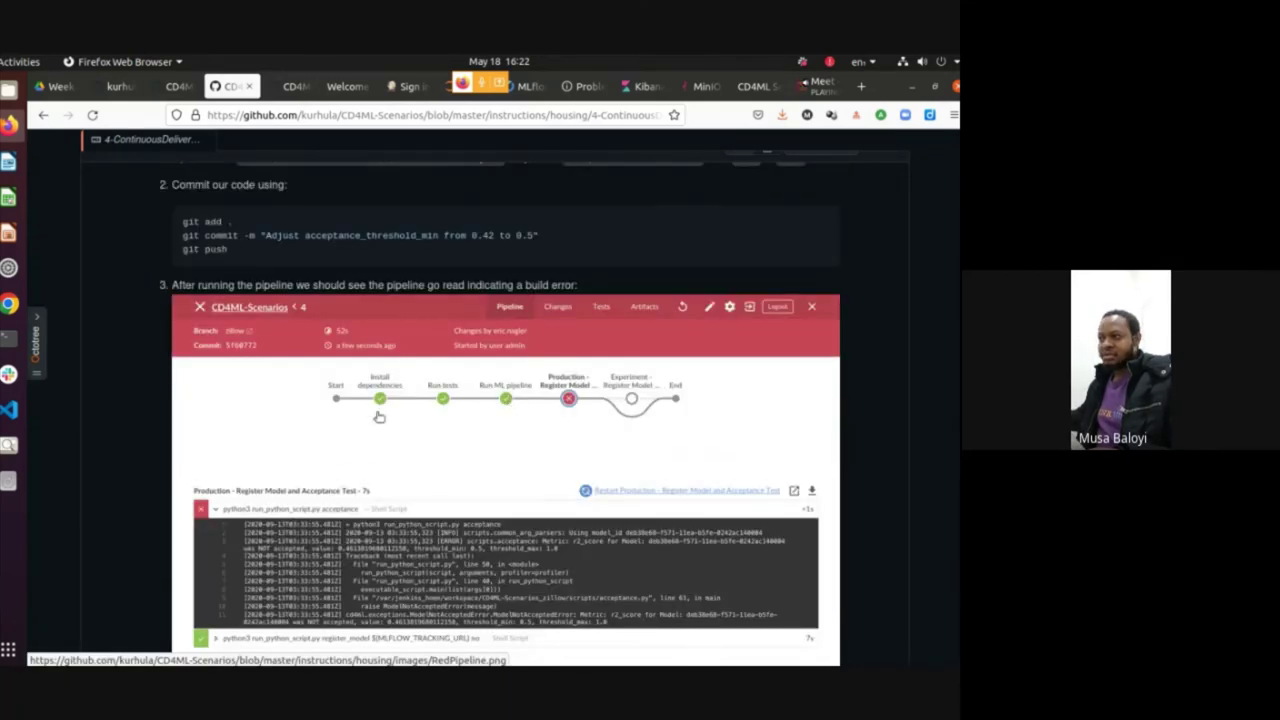
scroll(354, 383, "up", 9)
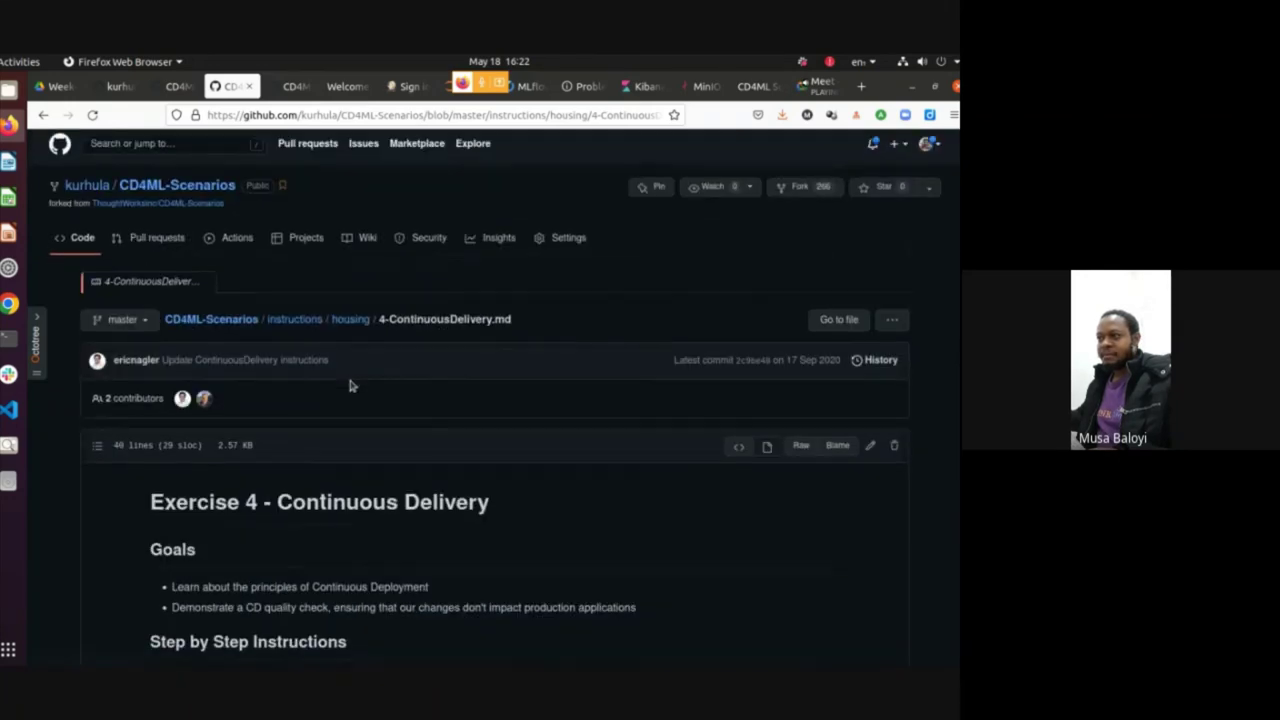
scroll(548, 417, "down", 3)
scroll(548, 417, "down", 2)
scroll(553, 461, "down", 4)
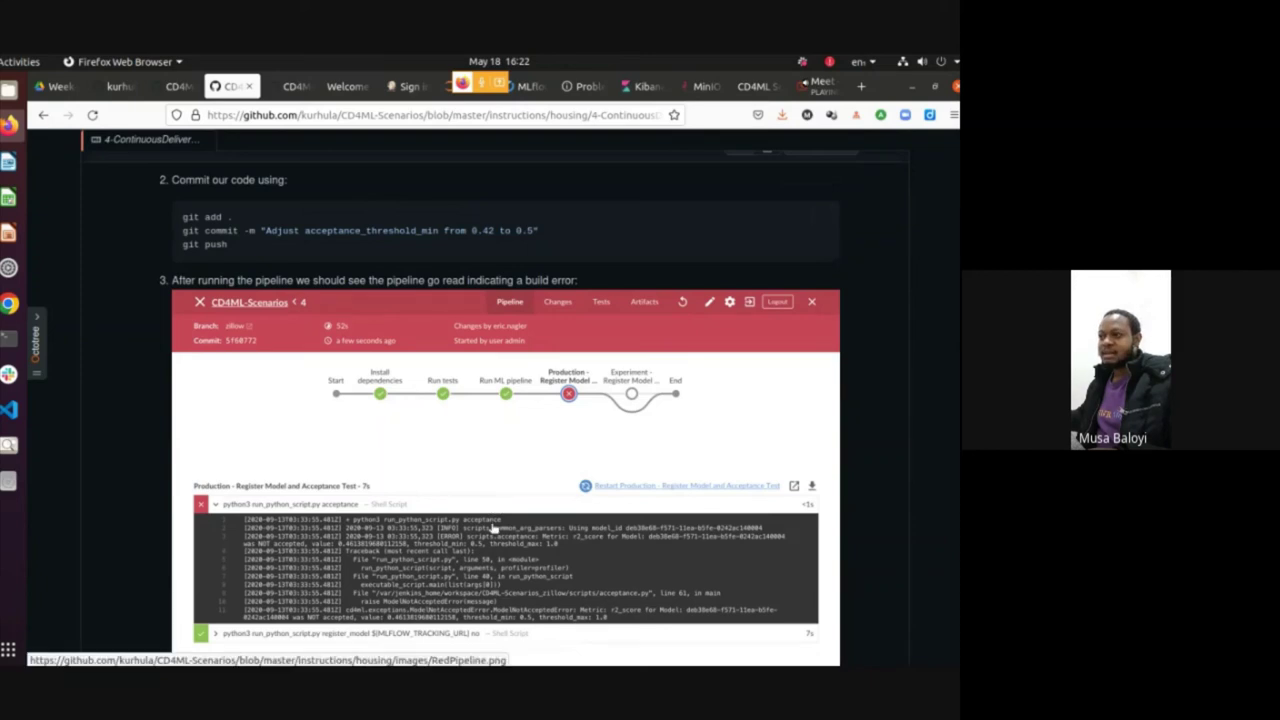
scroll(495, 510, "down", 6)
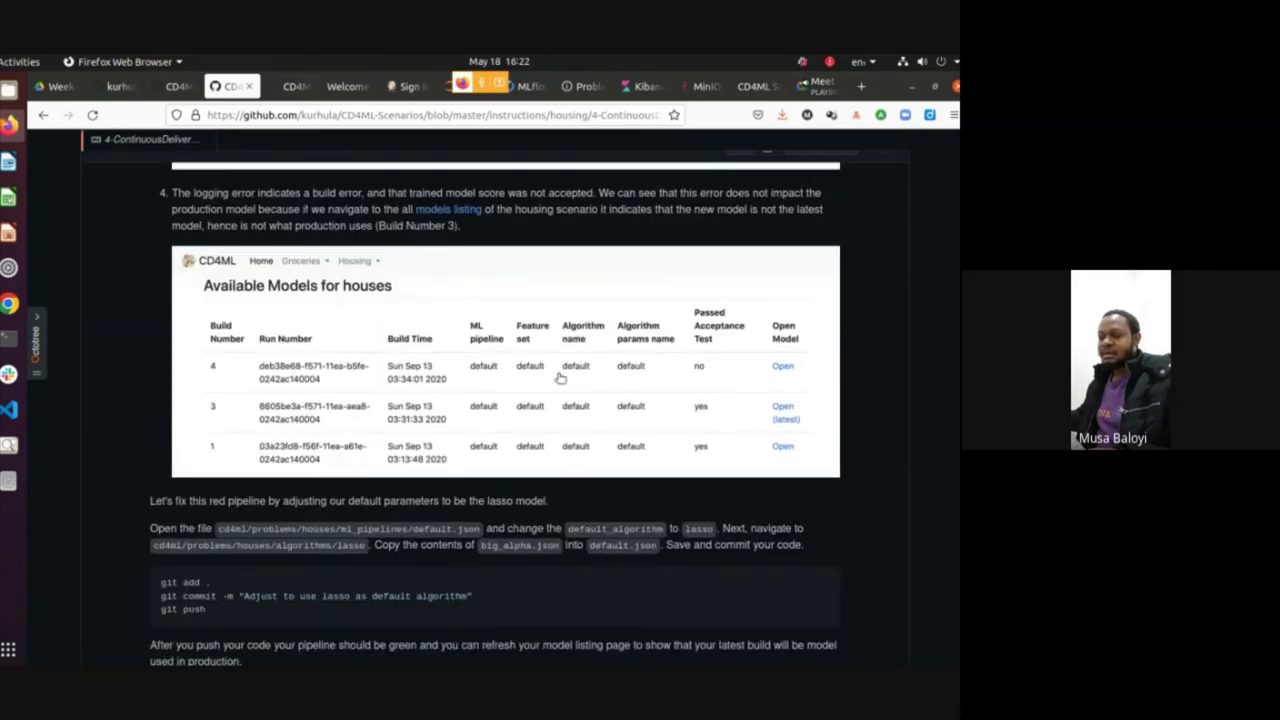
scroll(352, 372, "up", 6)
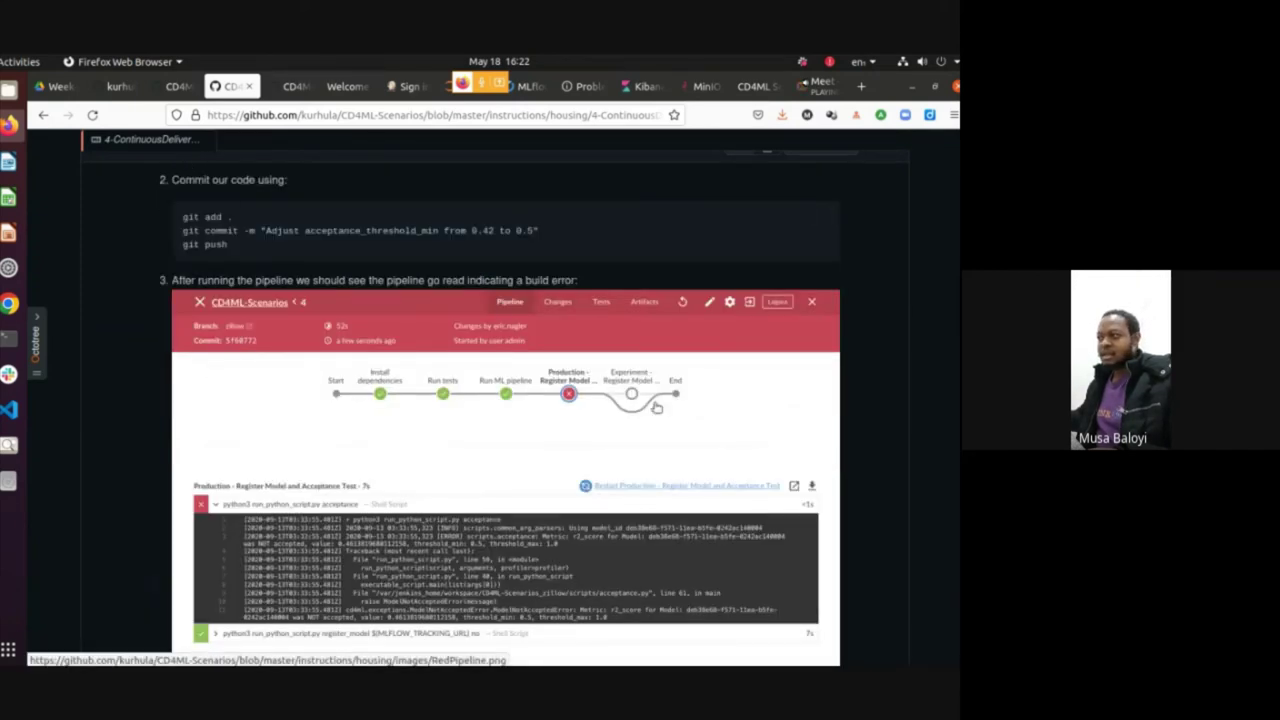
scroll(675, 479, "down", 10)
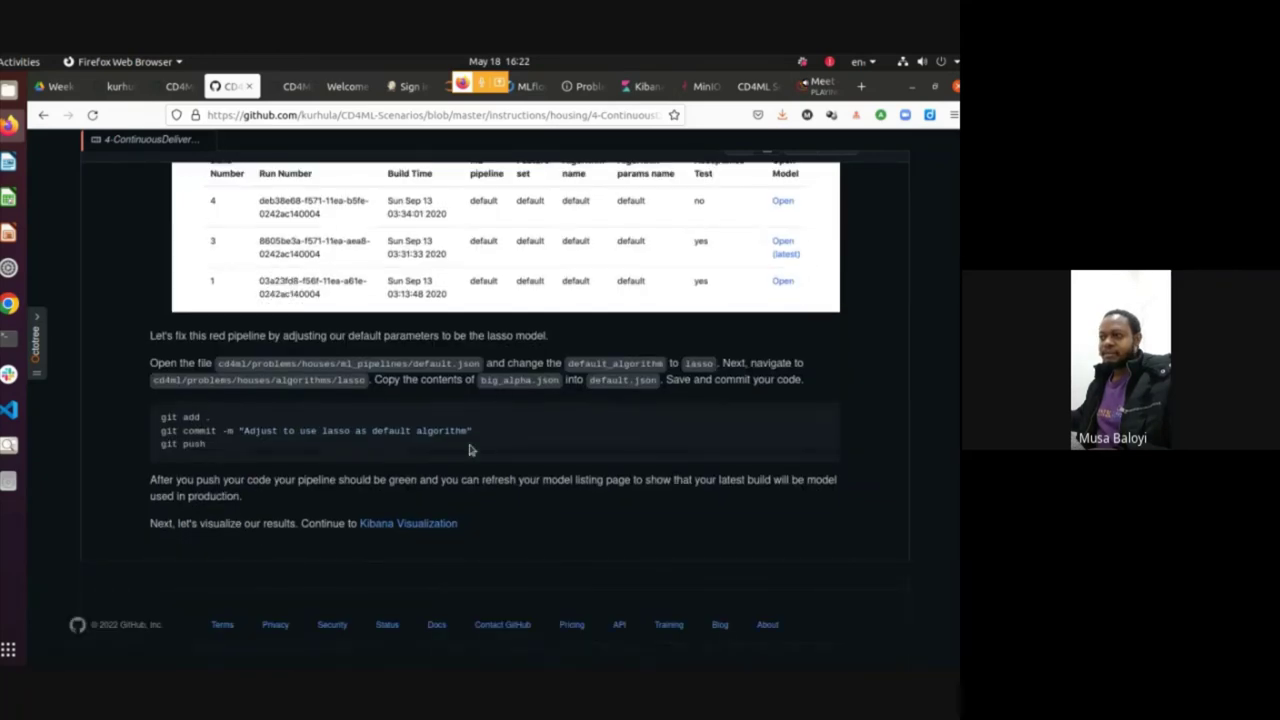
scroll(545, 385, "up", 4)
scroll(400, 551, "down", 4)
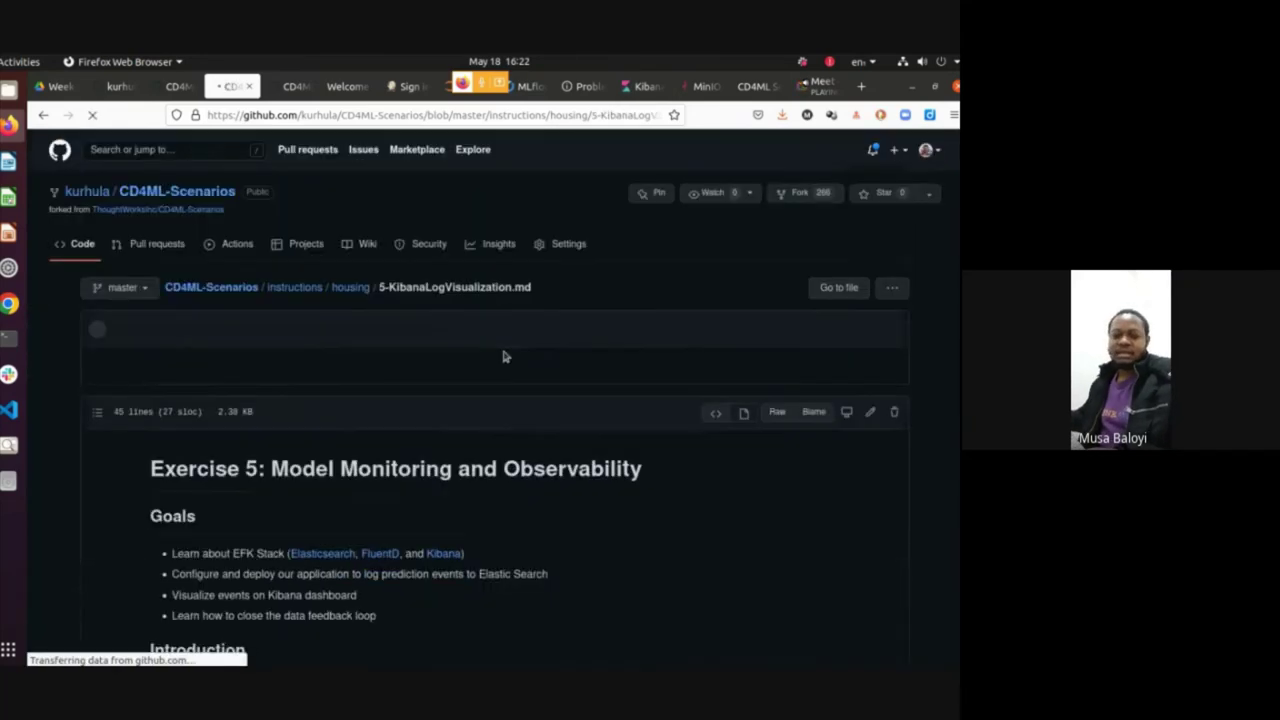
Look through the Exercise 5 Model Monitoring and Observability page, from its goals to the Kibana index pattern instructions, and return to the start
scroll(390, 475, "down", 10)
scroll(390, 478, "up", 10)
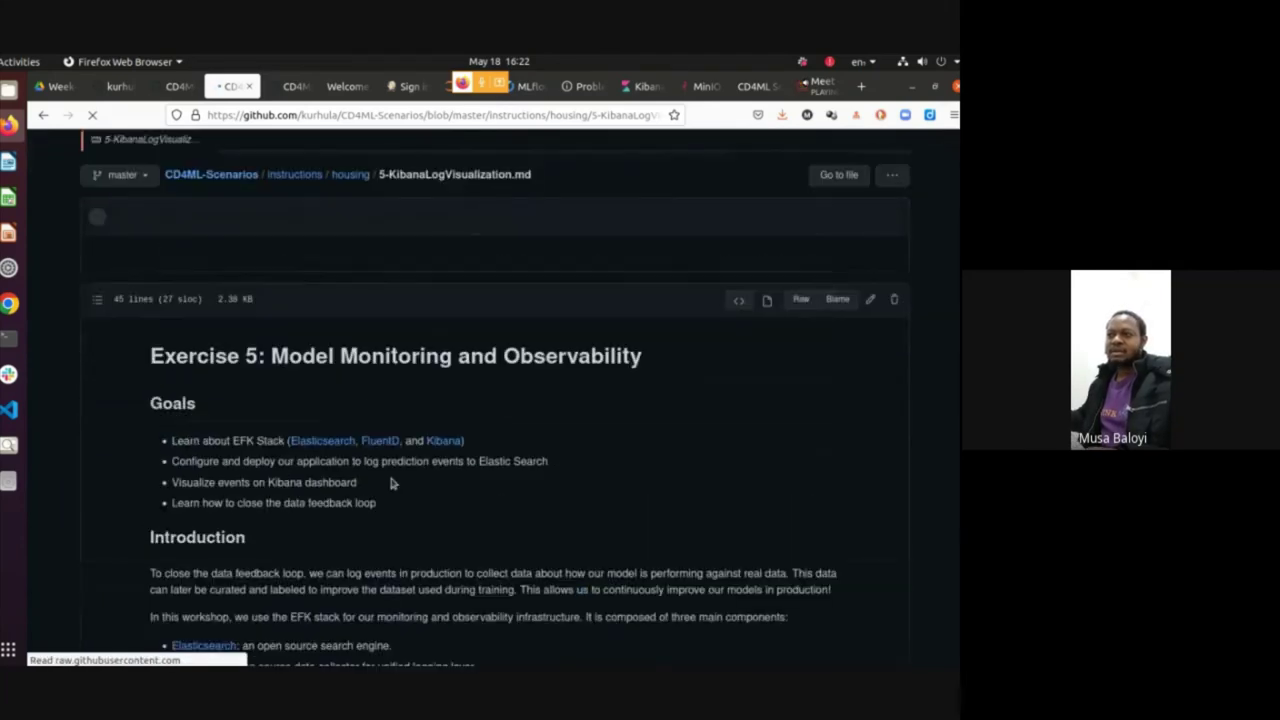
scroll(391, 483, "down", 4)
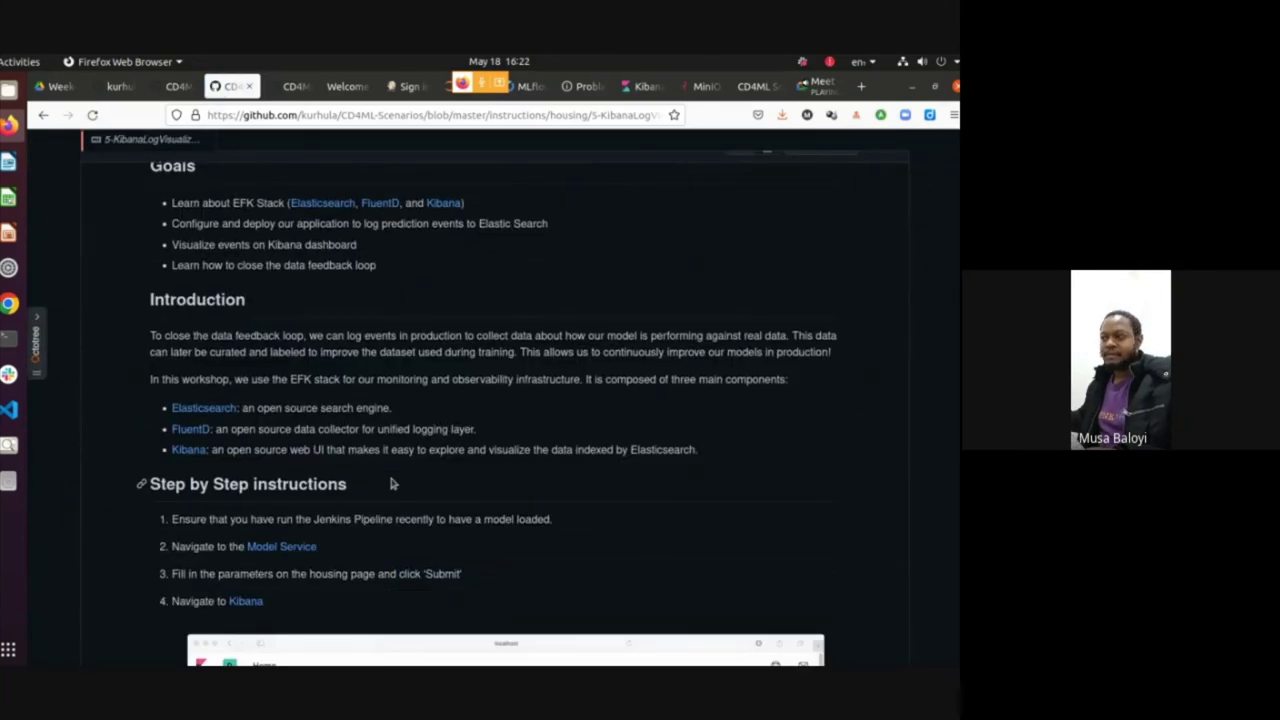
scroll(391, 483, "down", 9)
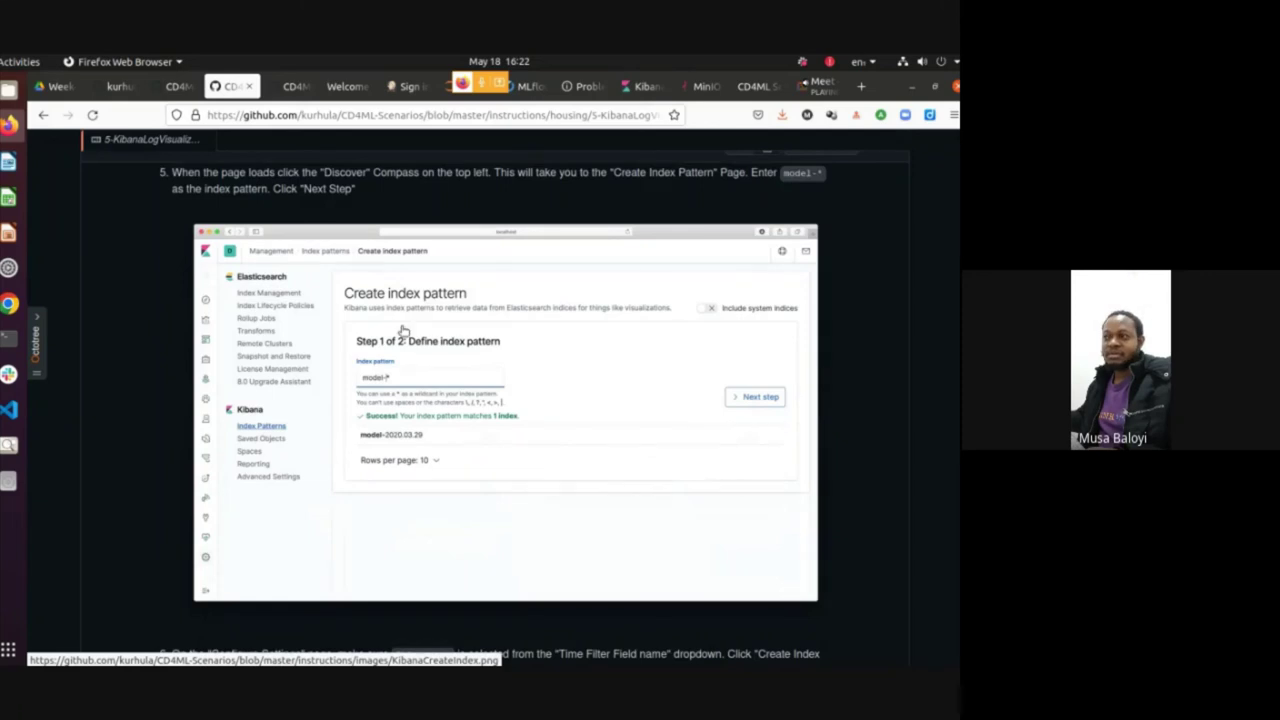
scroll(760, 437, "up", 7)
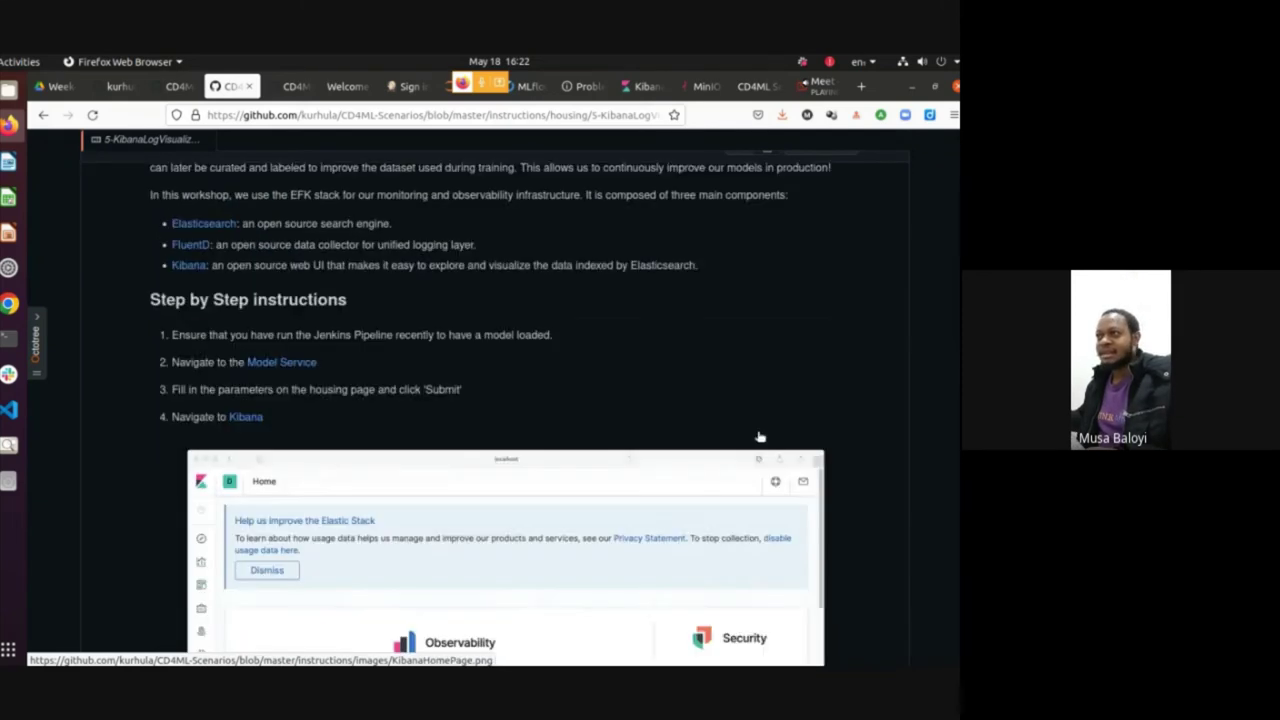
scroll(760, 437, "up", 4)
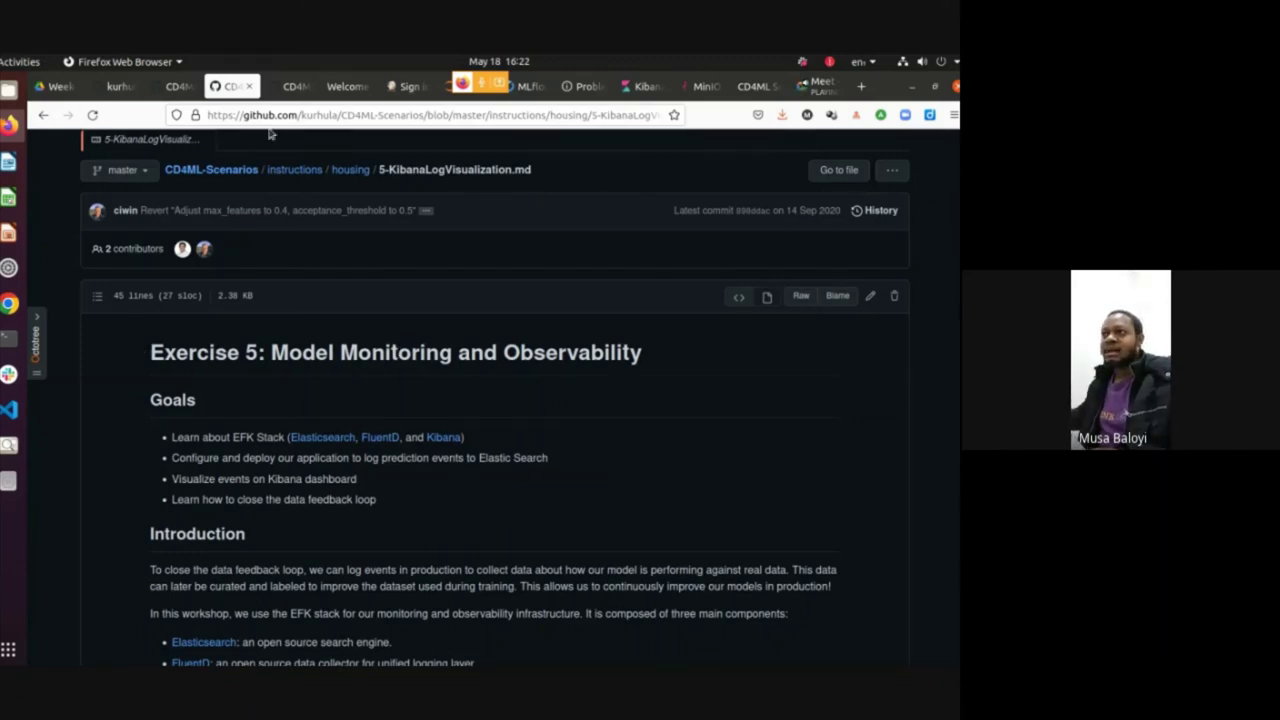
Go from the Jenkins setup instructions to the CD4ML-Scenarios repository home and show the README's prerequisites and workshop tools
left_click(180, 86)
scroll(243, 325, "up", 15)
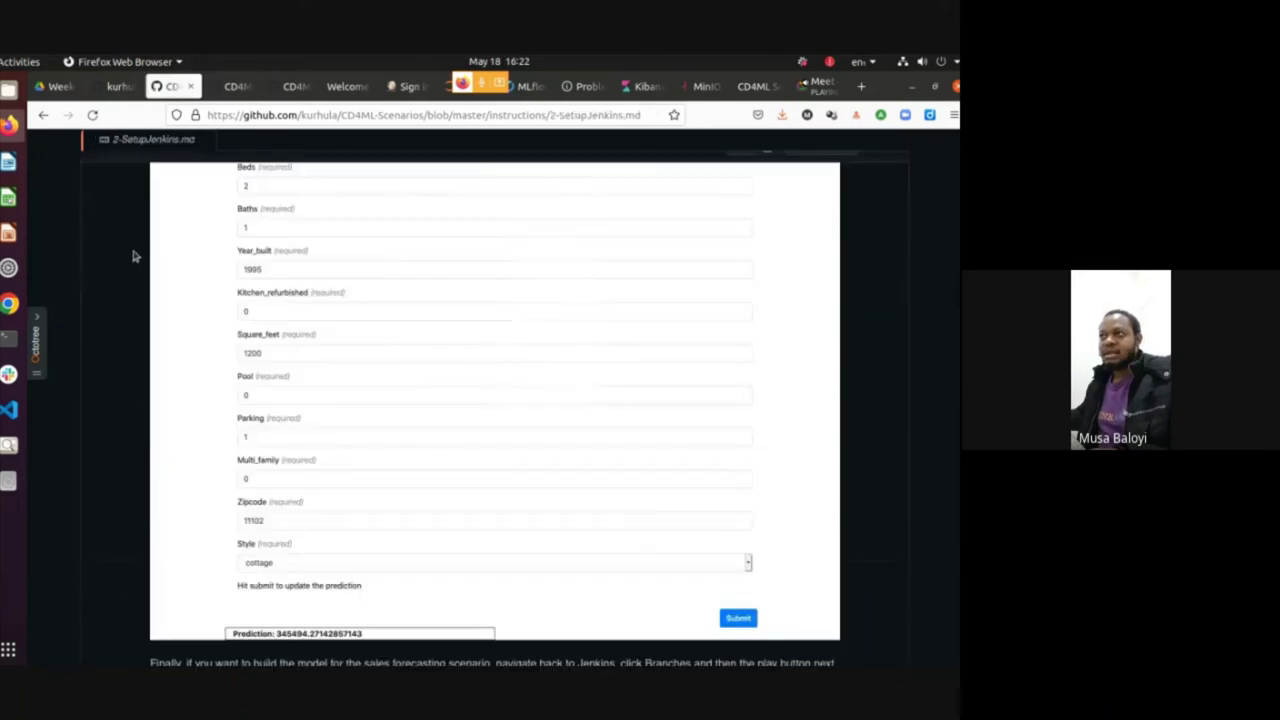
scroll(165, 209, "up", 8)
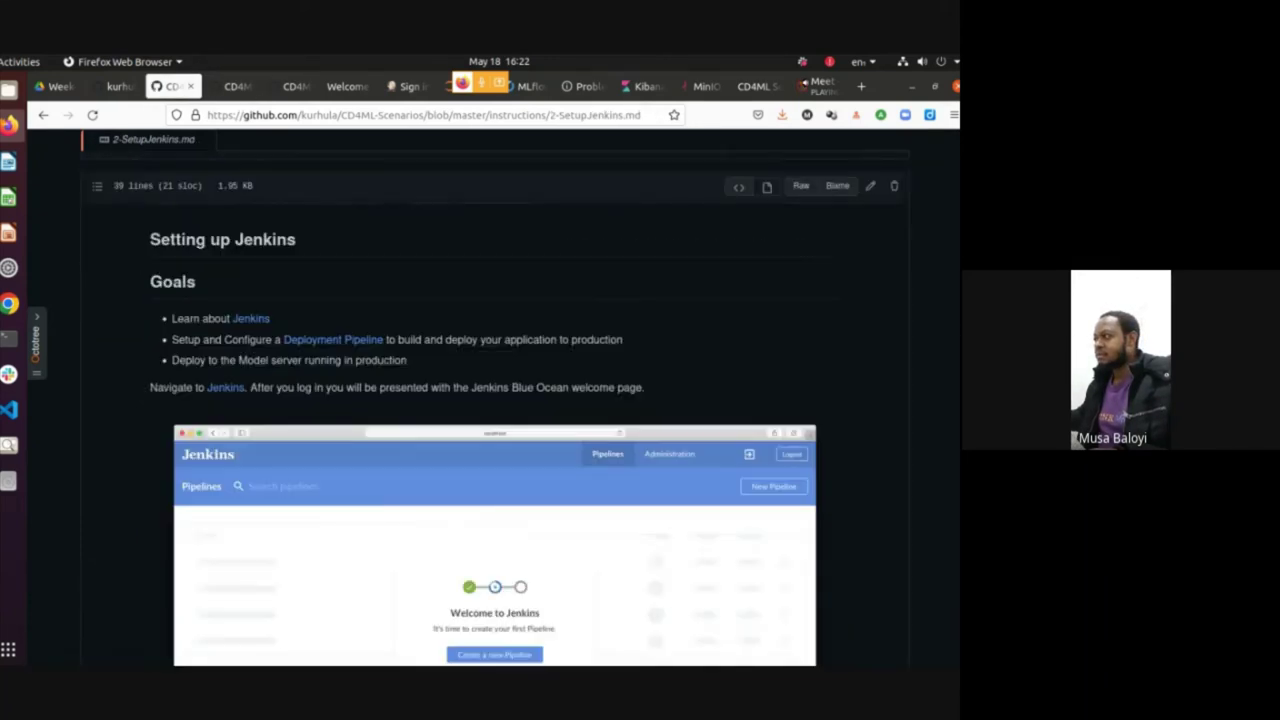
left_click(173, 194)
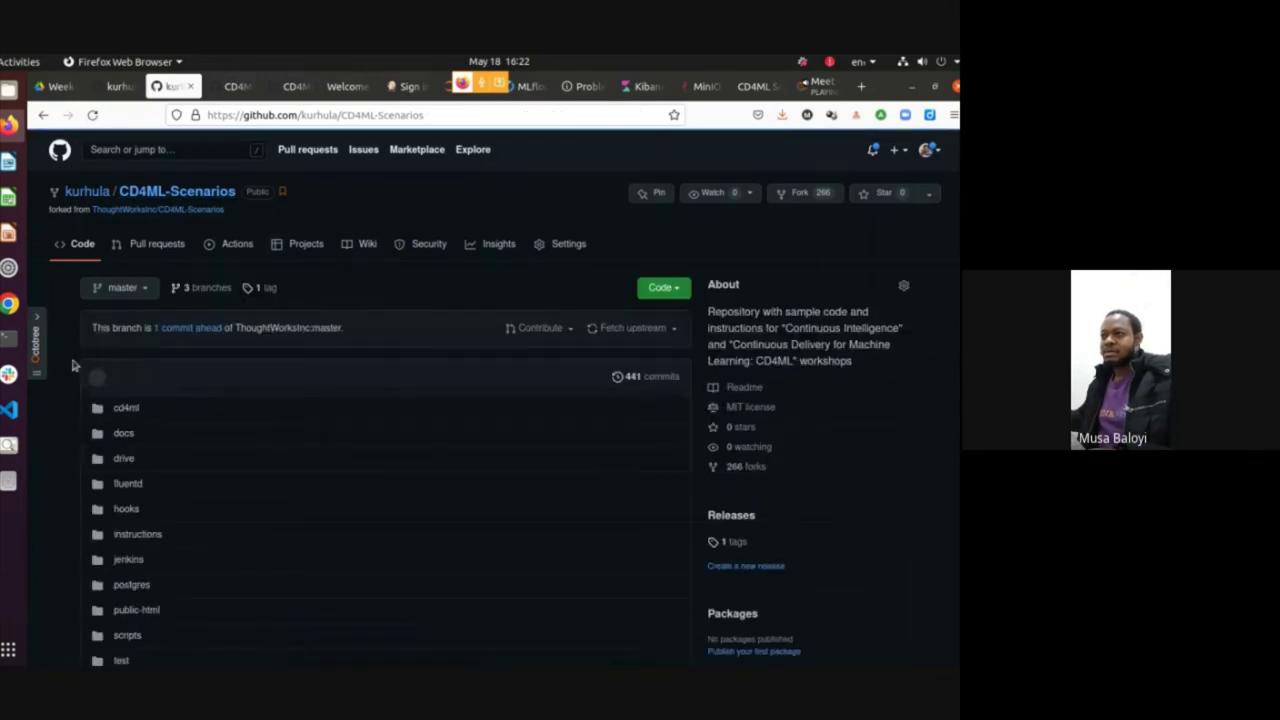
scroll(263, 429, "down", 10)
scroll(165, 417, "up", 5)
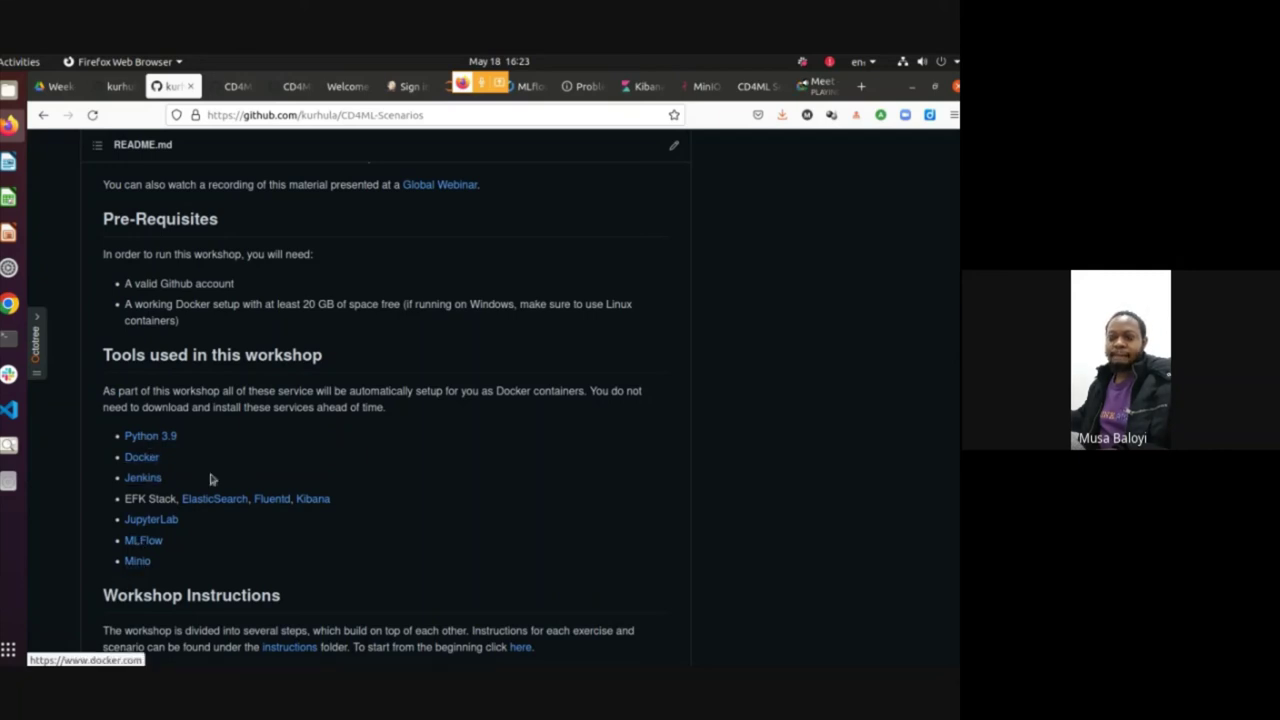
Glance at the Docker service logs in the terminal and show the CD4ML scenario welcome page on localhost:11000 in Firefox
left_click(8, 338)
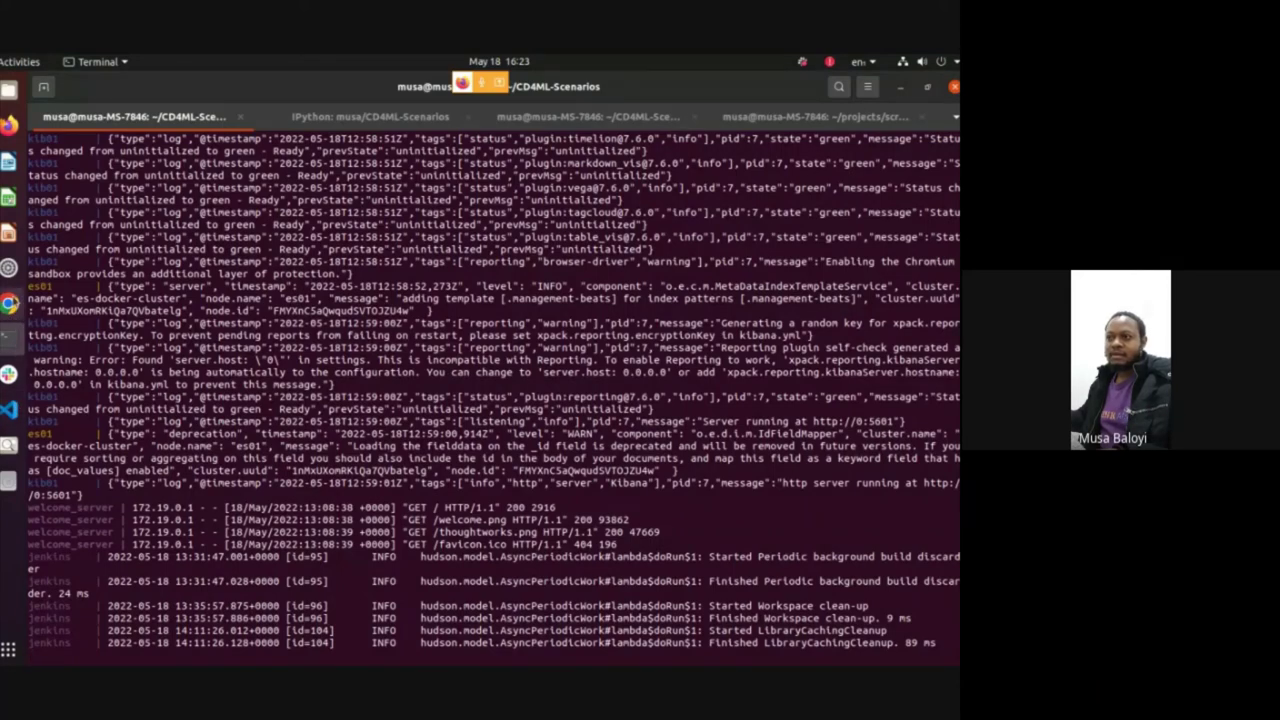
key("alt+Tab")
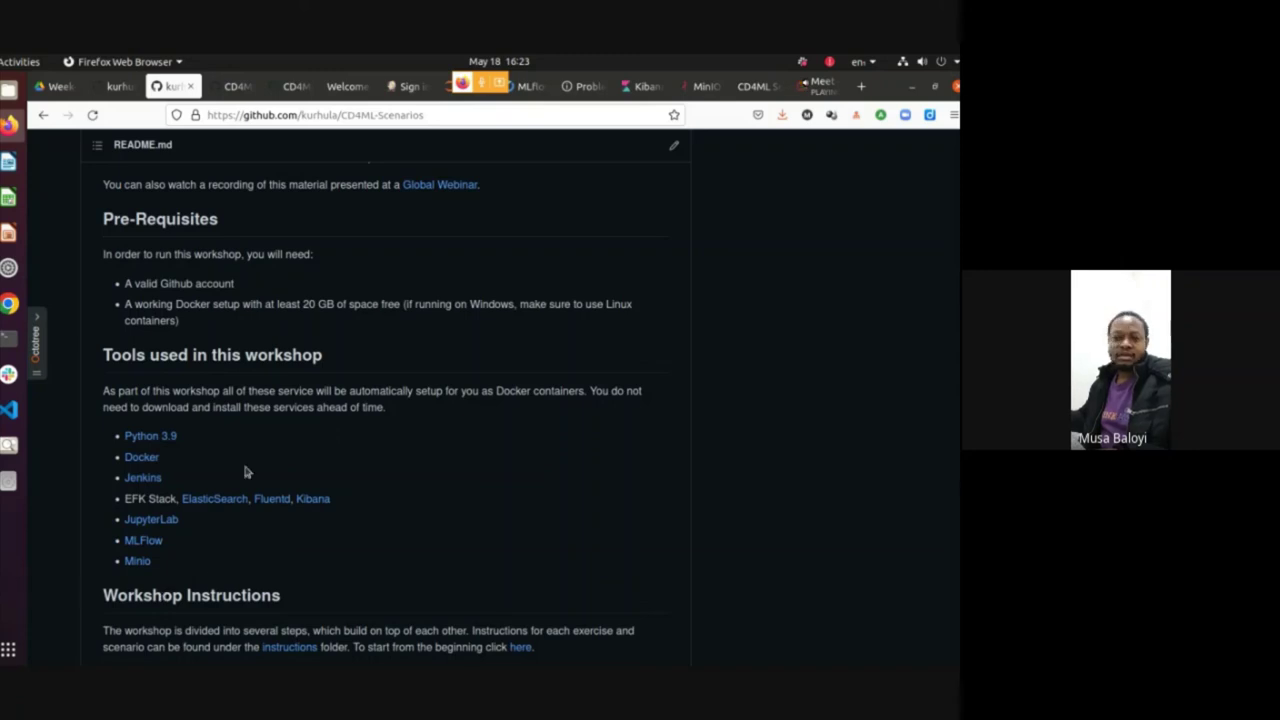
key("ctrl+Tab")
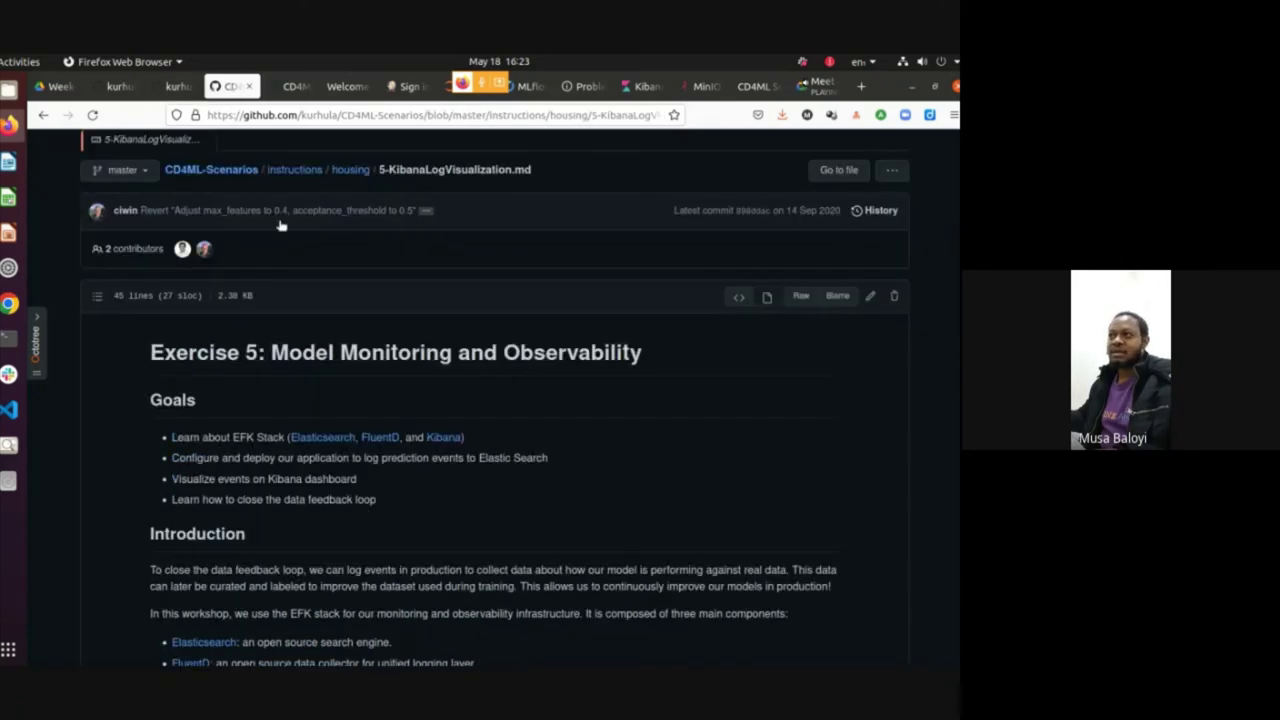
key("ctrl+Tab")
key("ctrl+Tab")
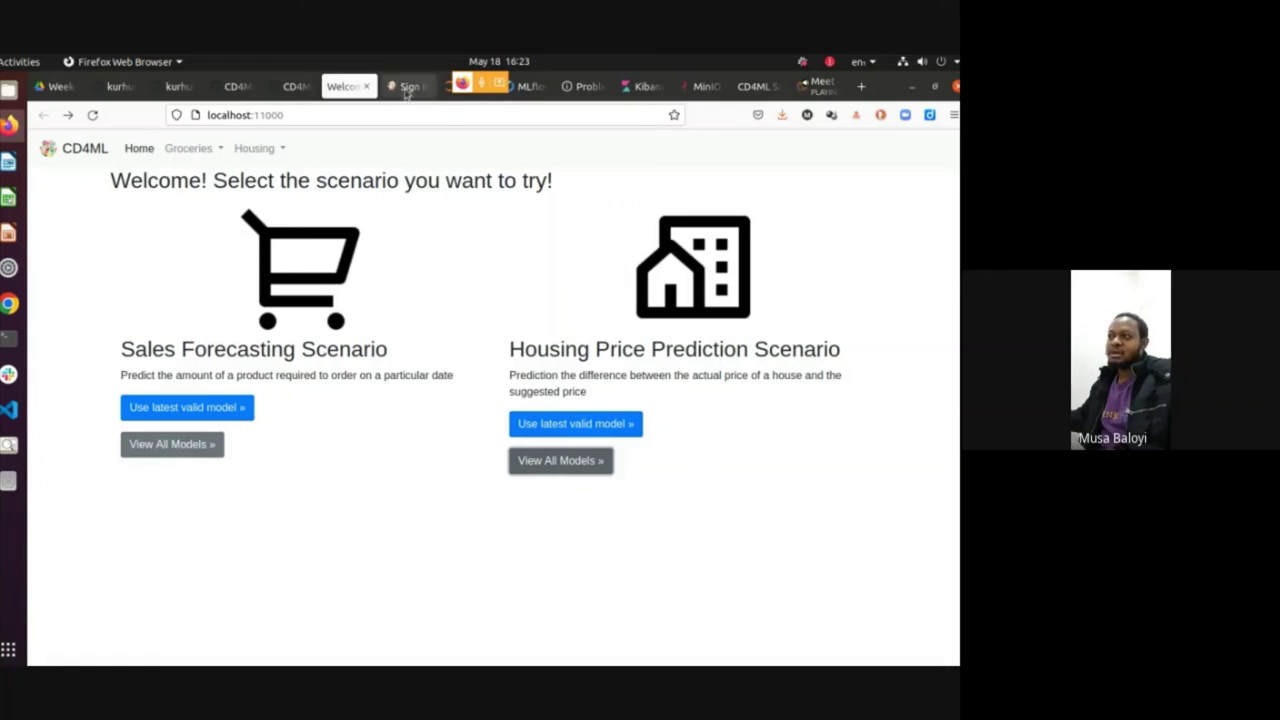
triple_click(459, 180)
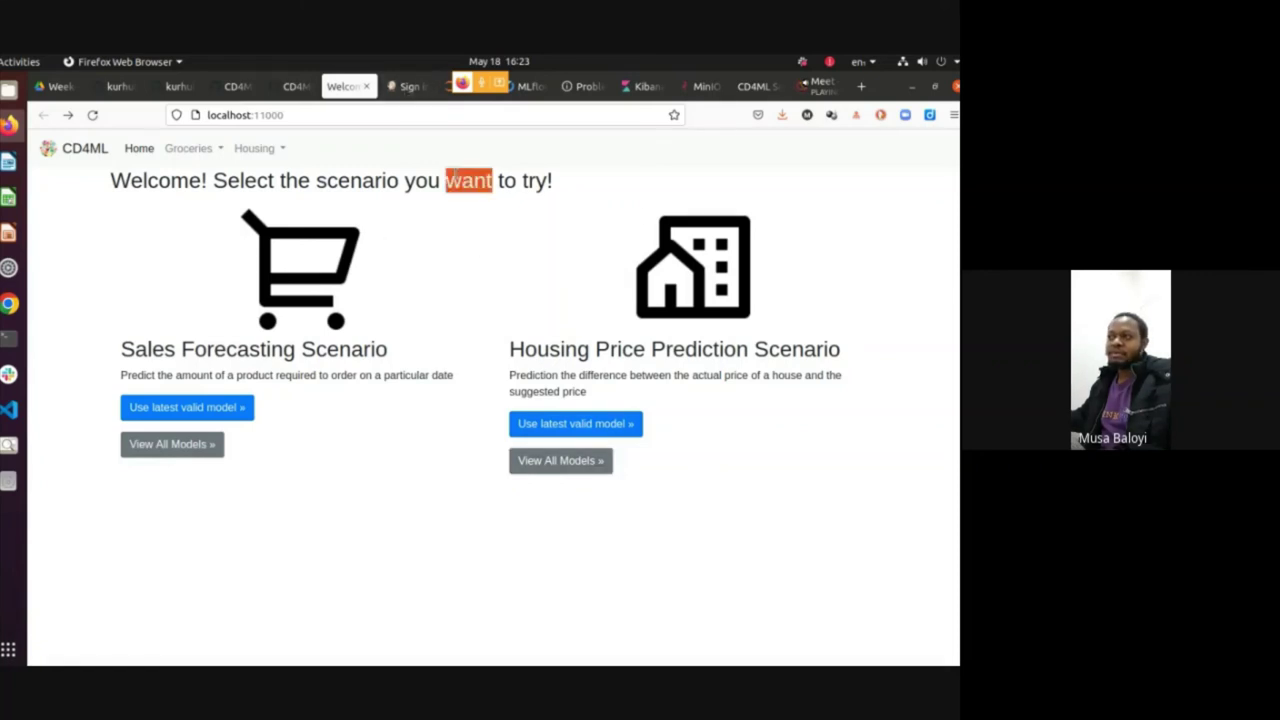
left_click(697, 173)
Sign in to Jenkins on localhost:10000 as admin using the account password
left_click(406, 88)
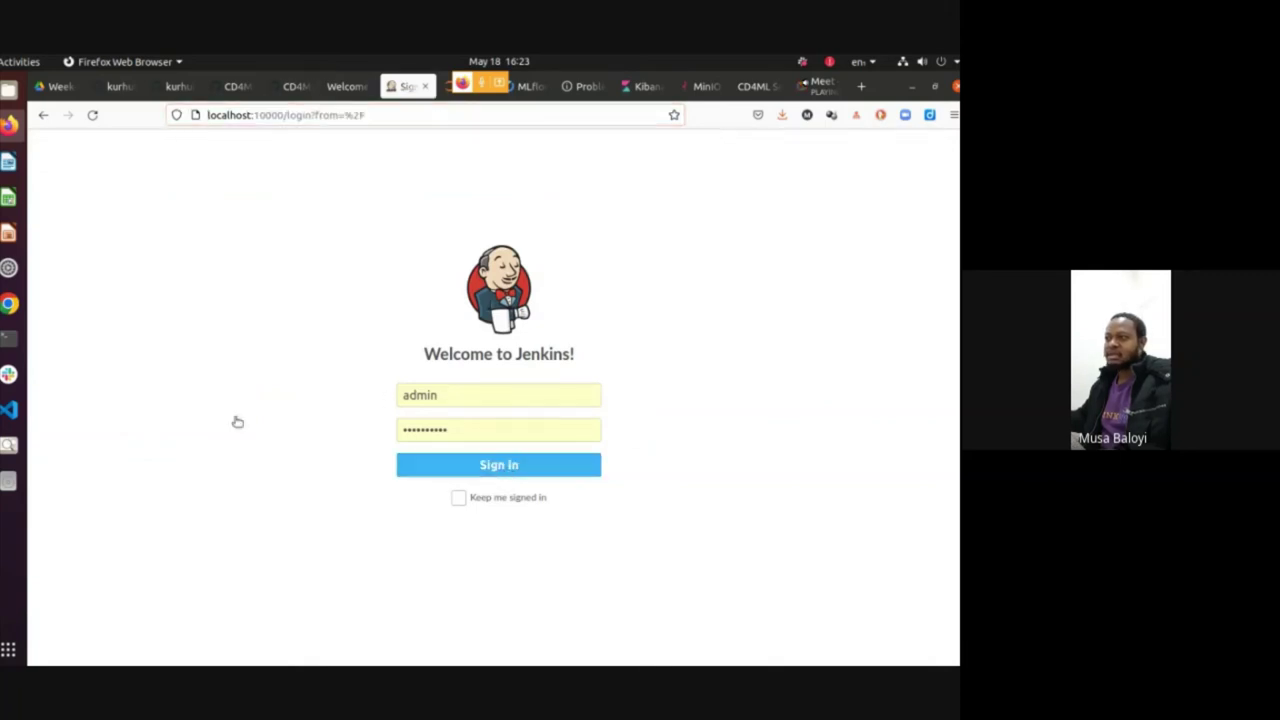
key("Return")
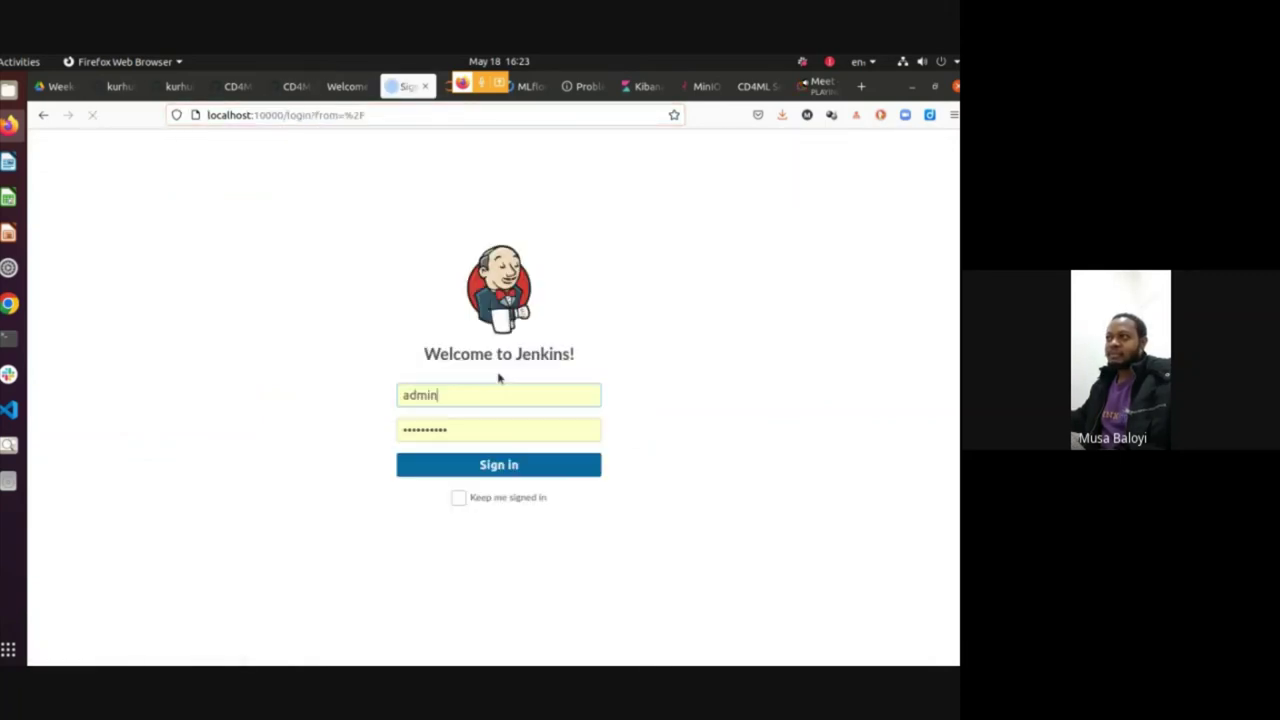
double_click(519, 434)
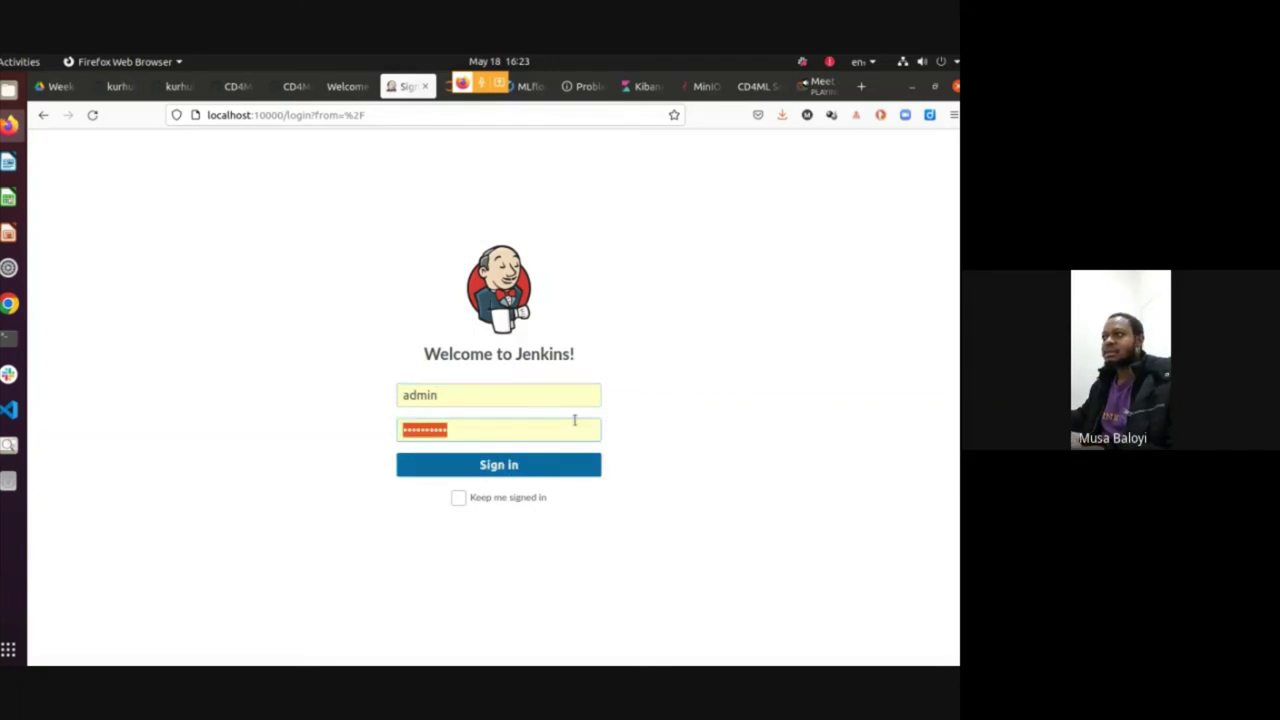
left_click(555, 470)
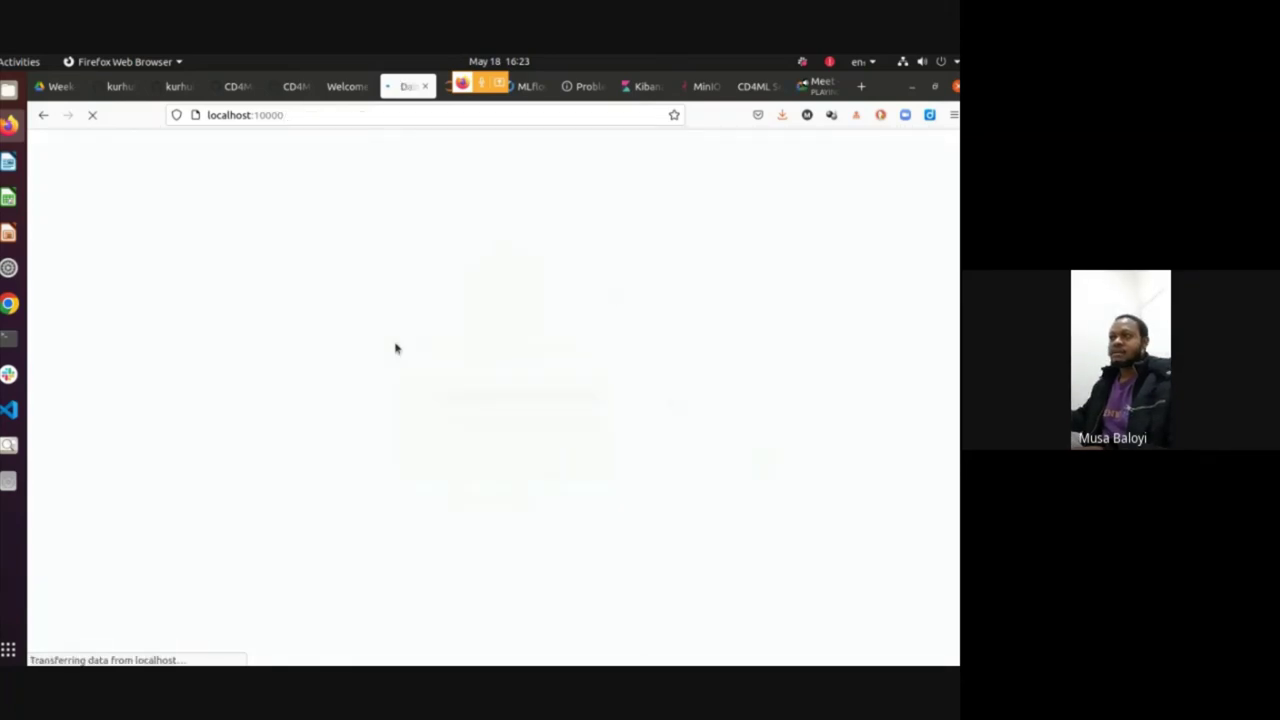
Look over the CD4ML-Scenarios project files in Visual Studio Code and check the Jenkins dashboard in Firefox
left_click(8, 410)
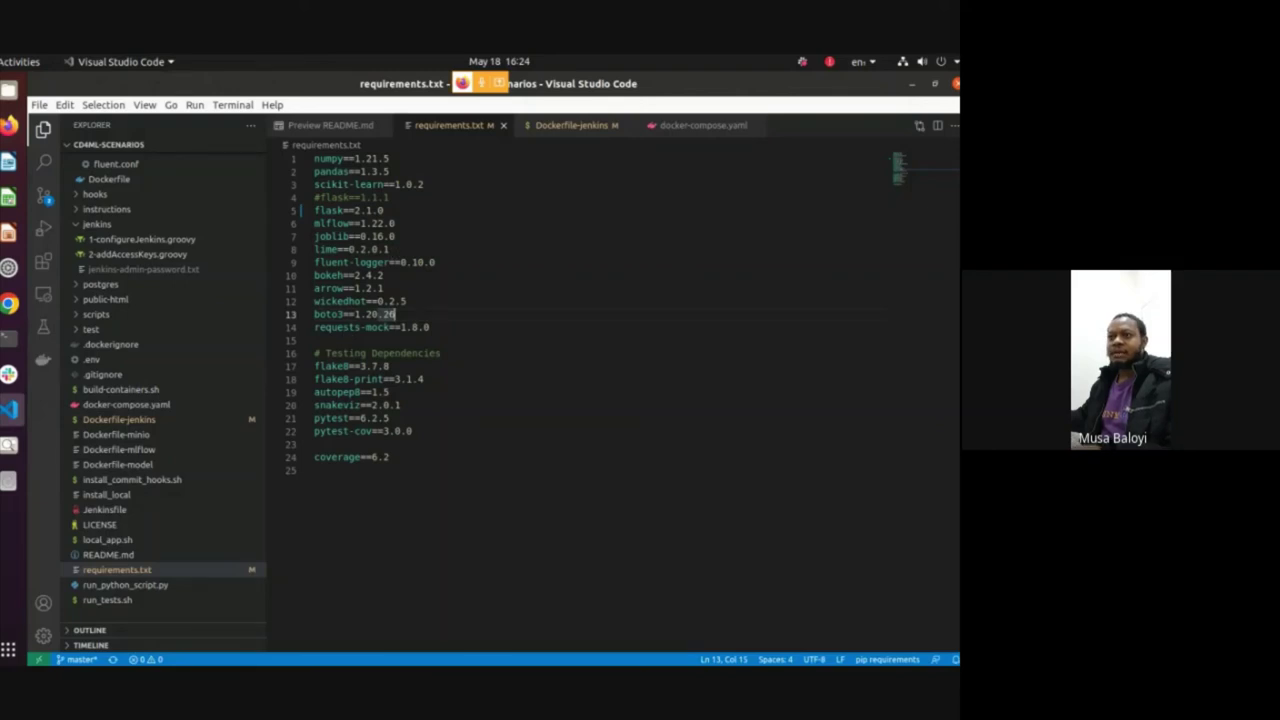
key("alt+Tab")
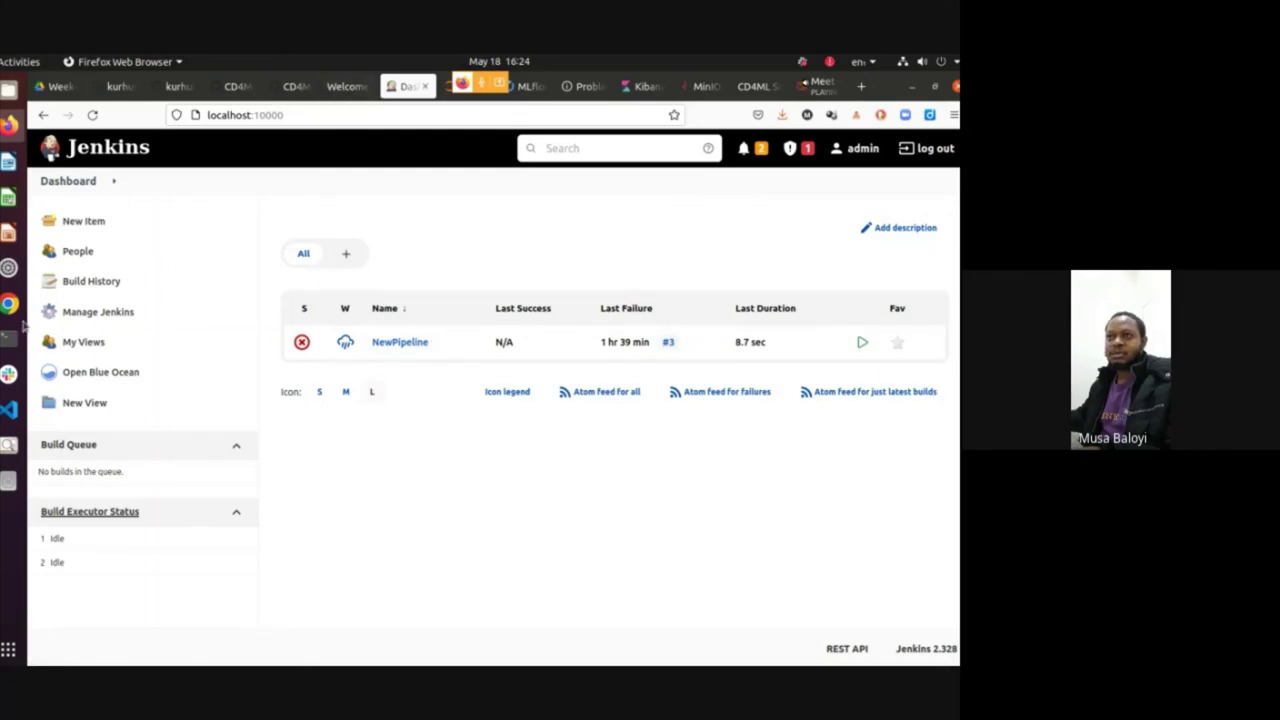
left_click(8, 409)
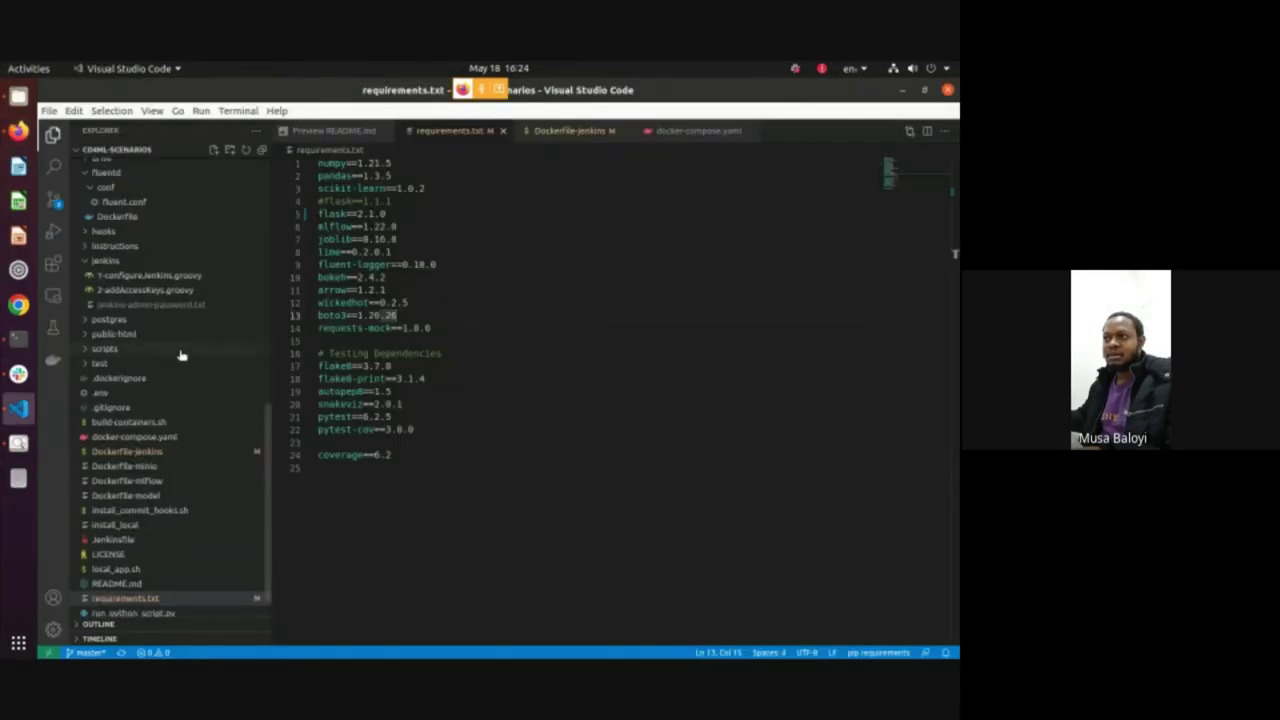
scroll(160, 281, "up", 15)
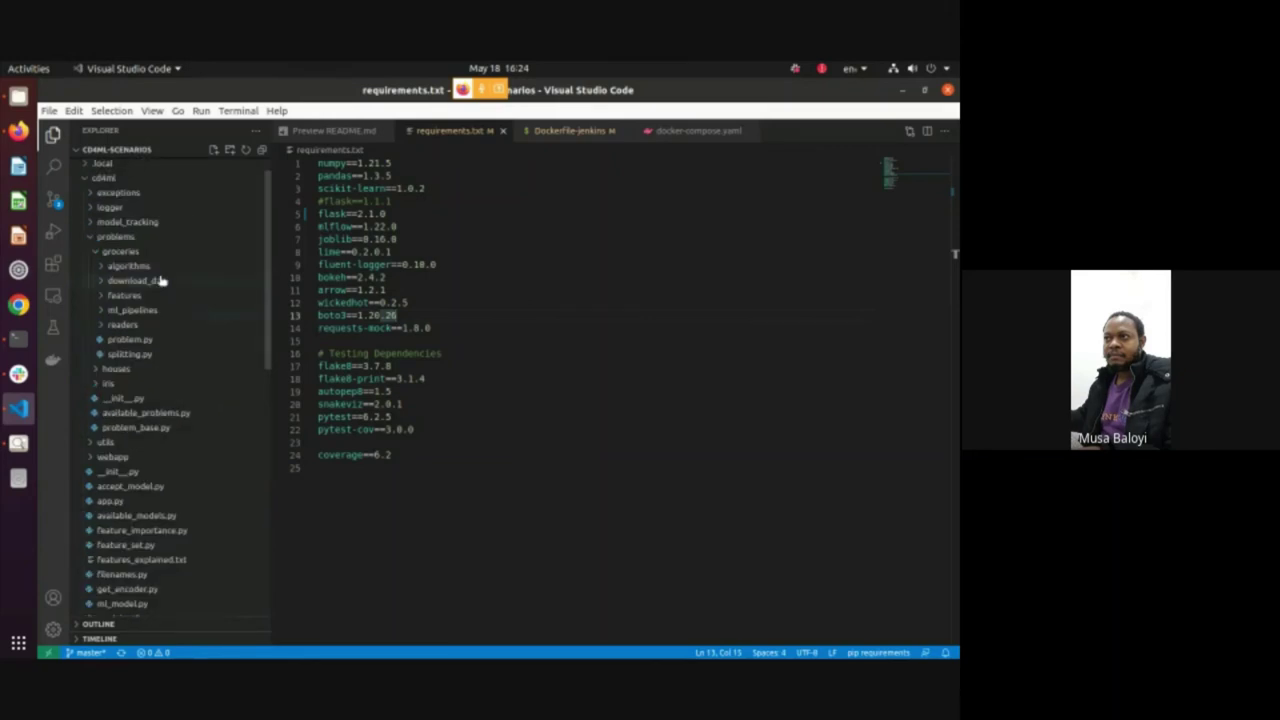
scroll(160, 281, "up", 2)
key("alt+Tab")
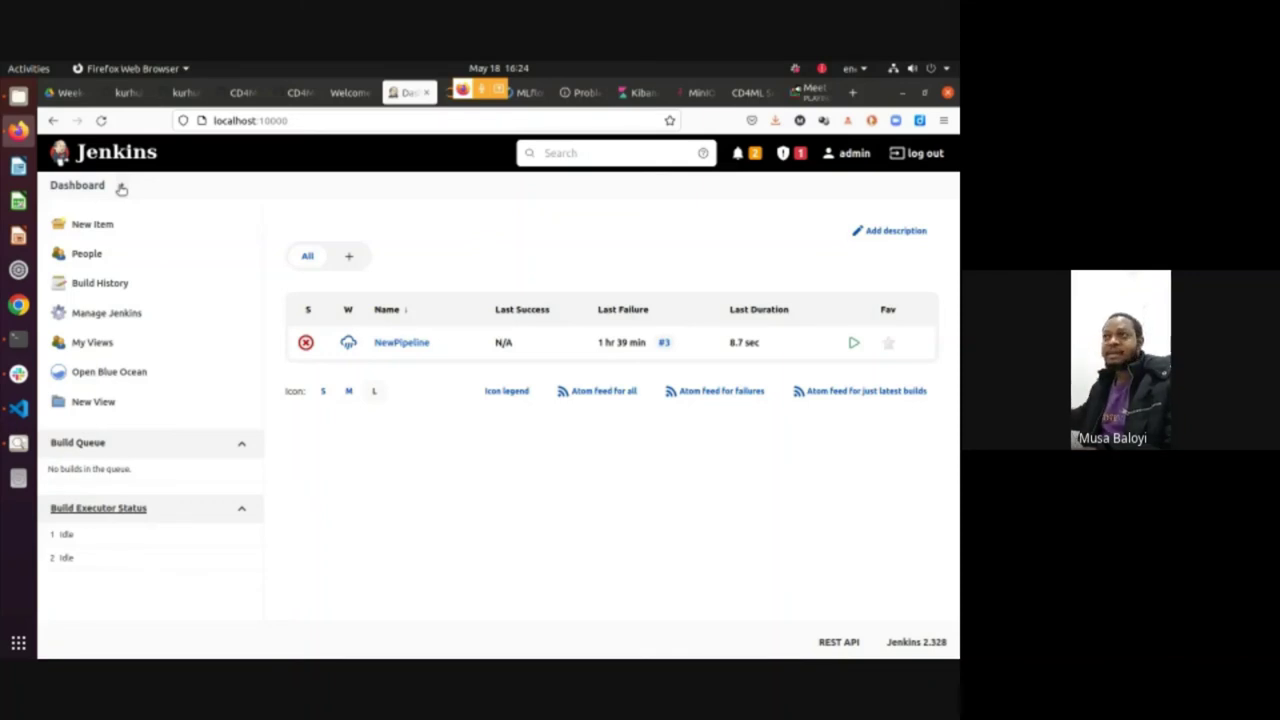
Return to Visual Studio Code and collapse the problems, cd4ml and fluentd folders in the project tree
left_click(17, 418)
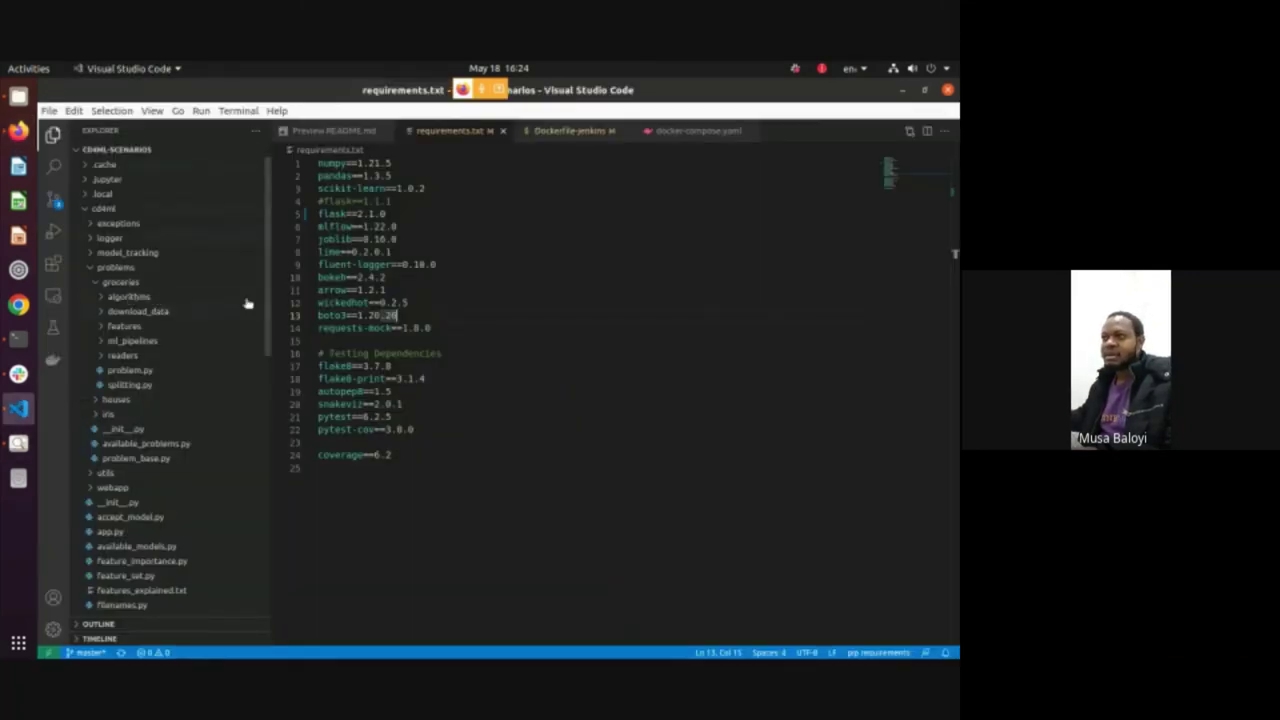
left_click(118, 268)
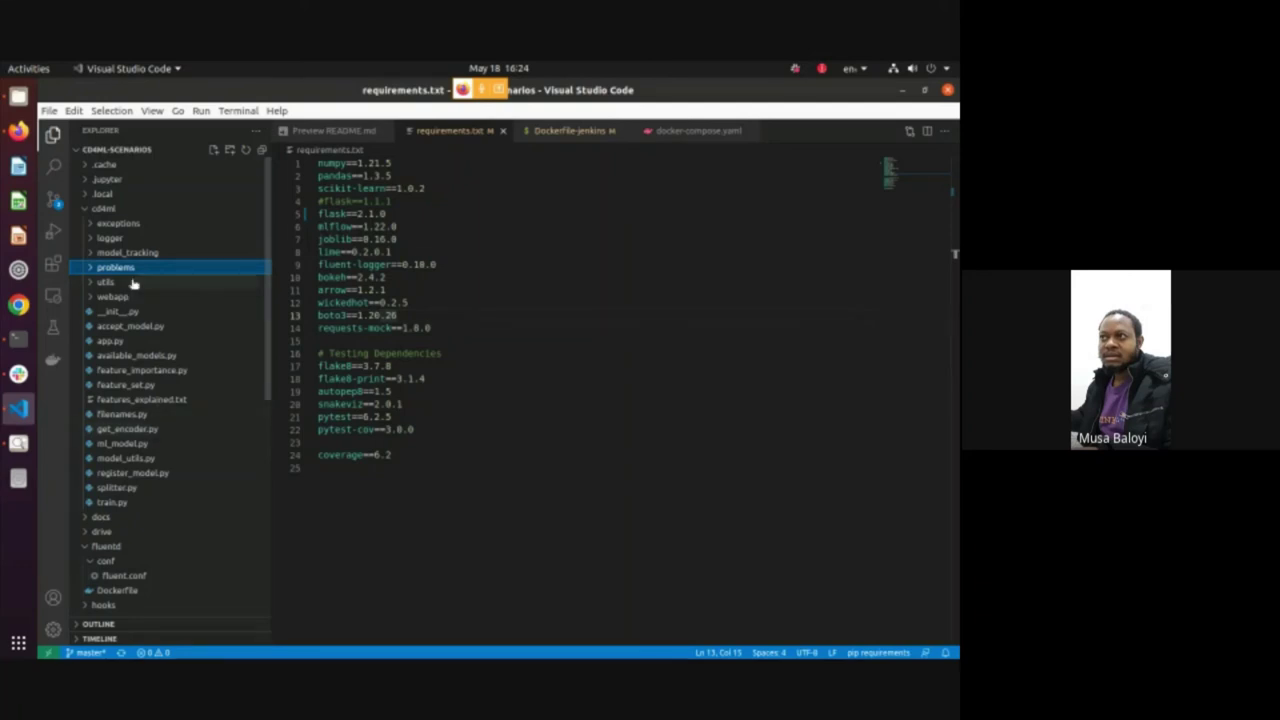
left_click(104, 209)
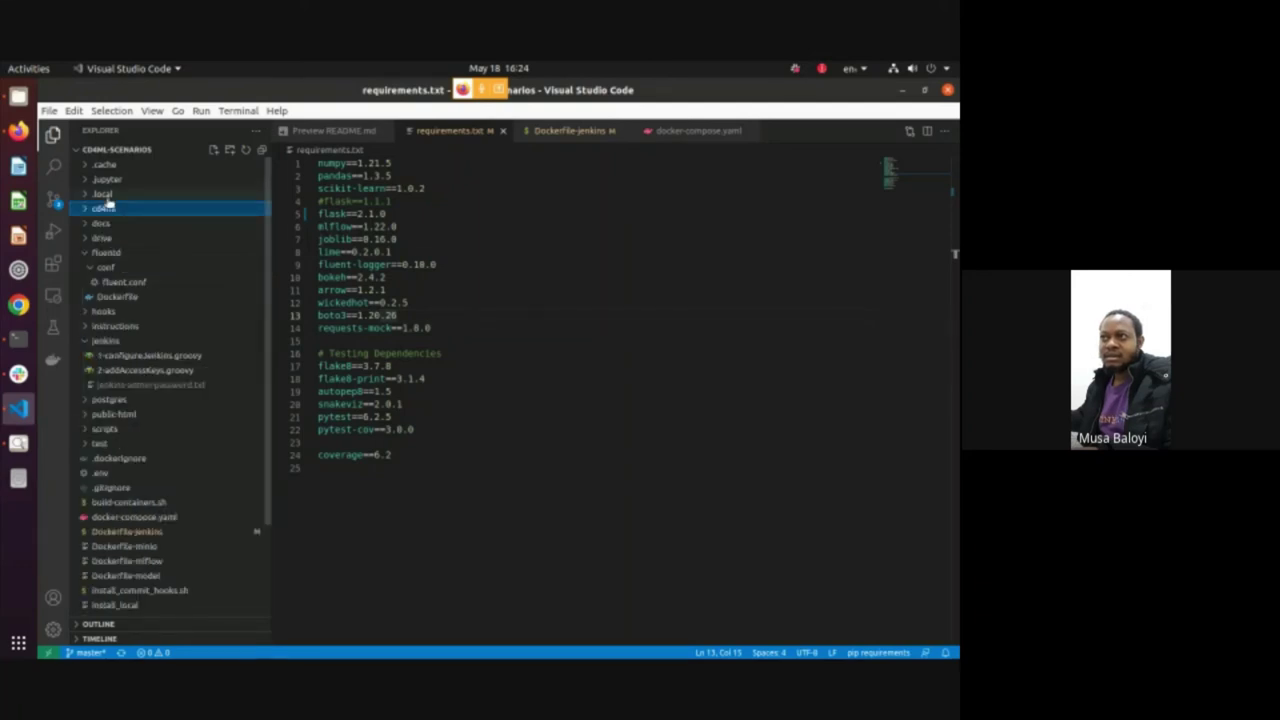
left_click(113, 257)
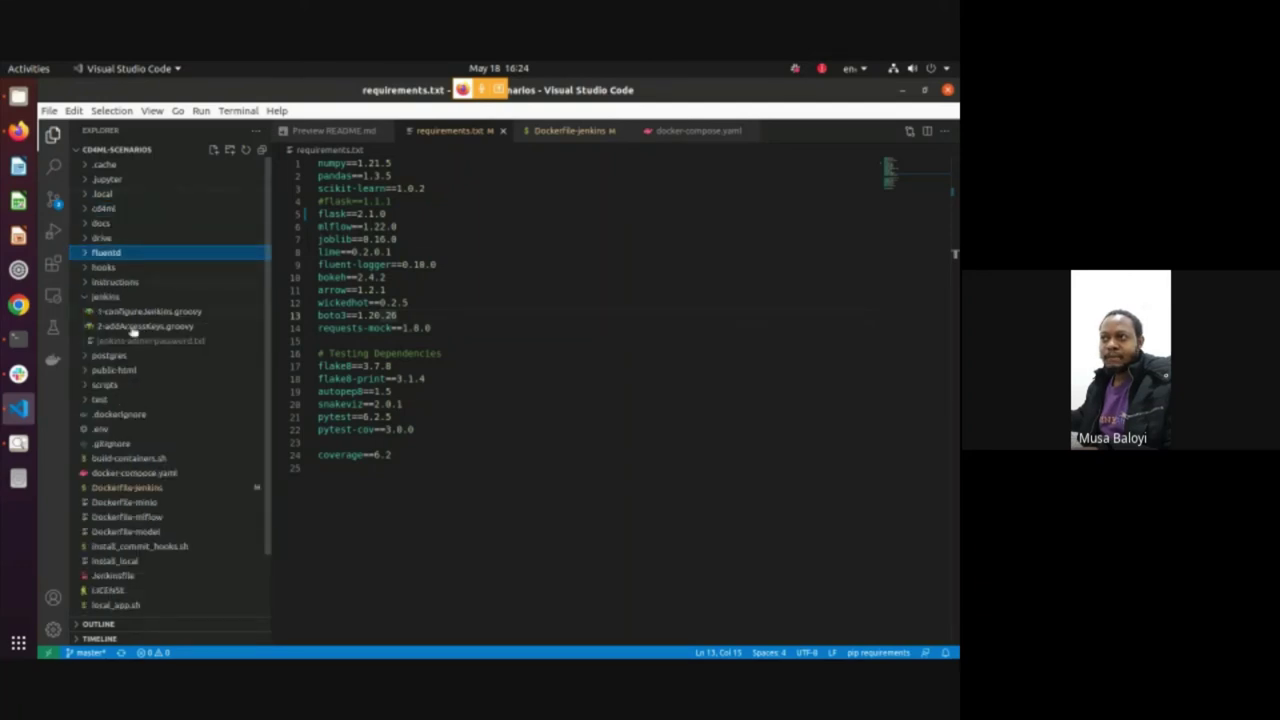
Open jenkins-admin-password.txt from the jenkins folder to show where the Jenkins admin password is stored
left_click(117, 298)
left_click(117, 299)
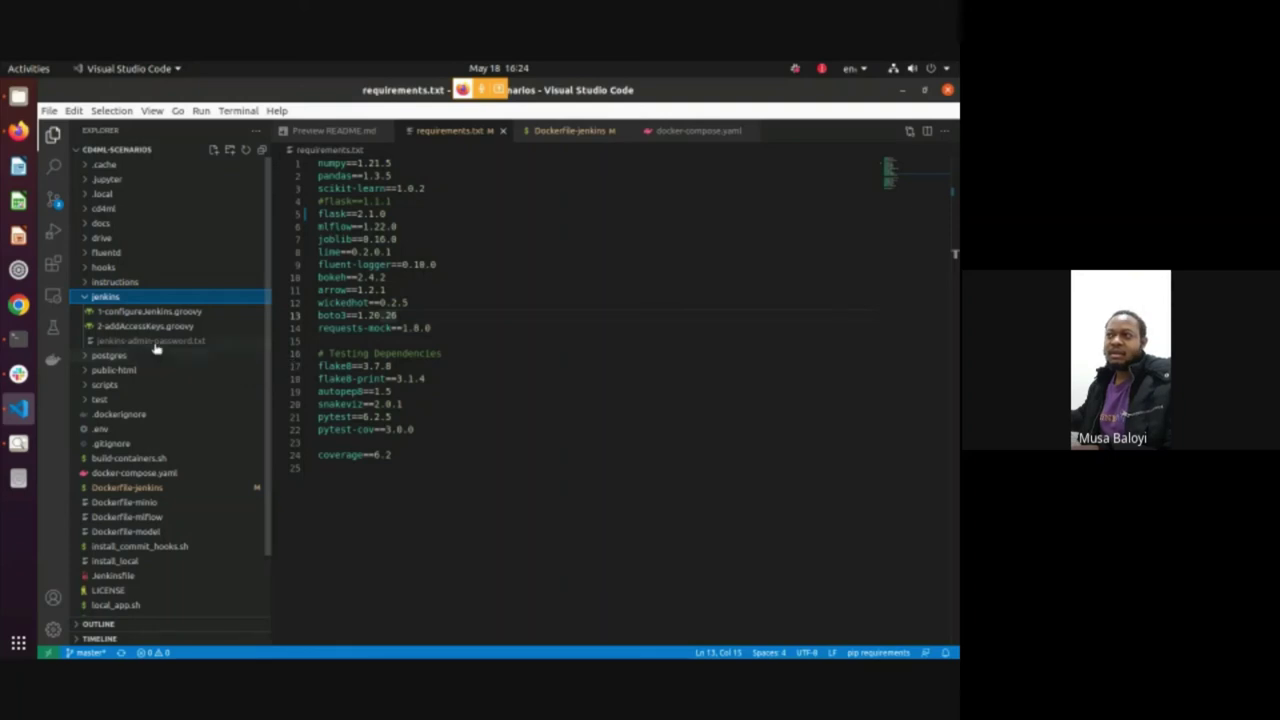
left_click(199, 338)
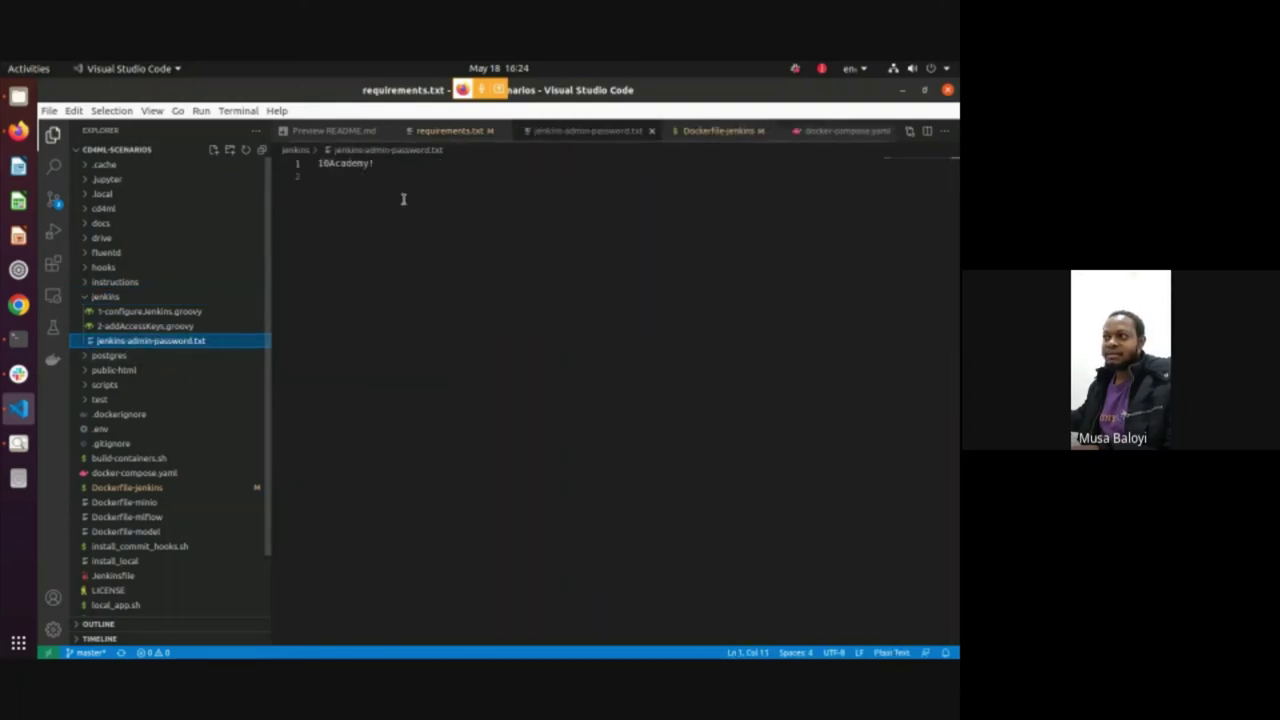
left_click(452, 188)
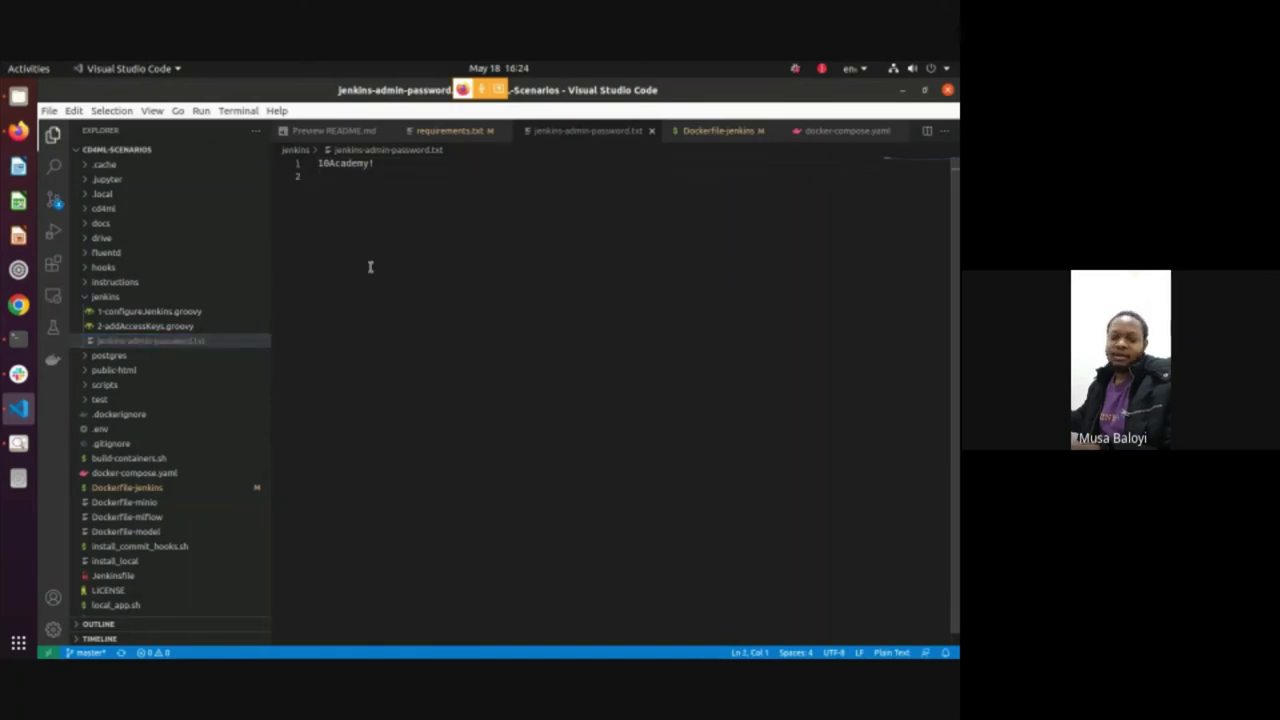